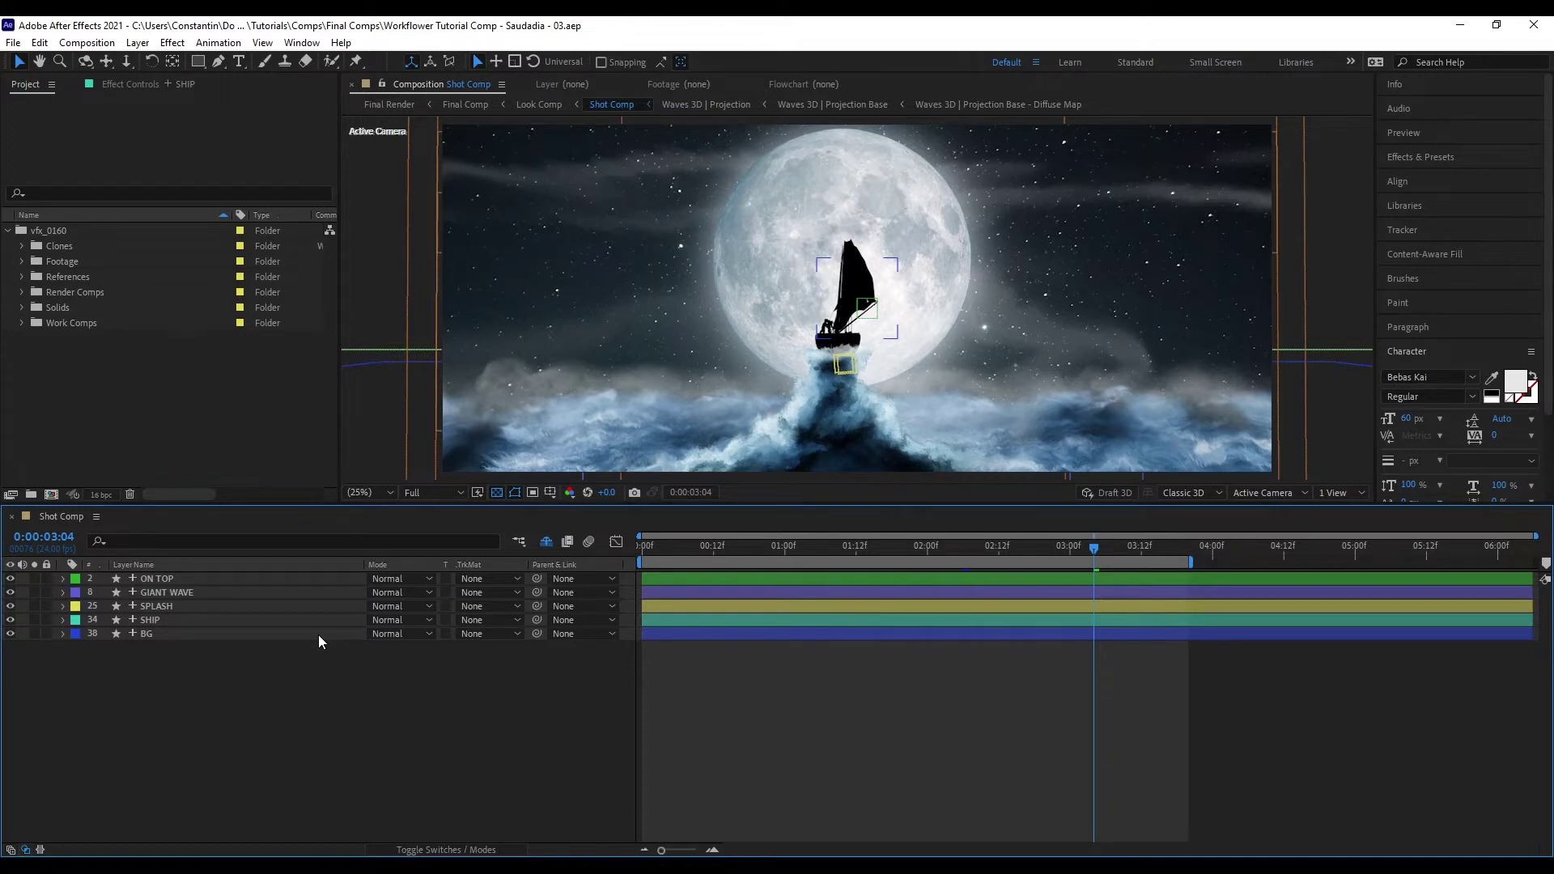
- Expand the ON TOP group and review the camera move of the Camera || Null and Camera layers along the timeline
click(290, 580)
key(shift+x)
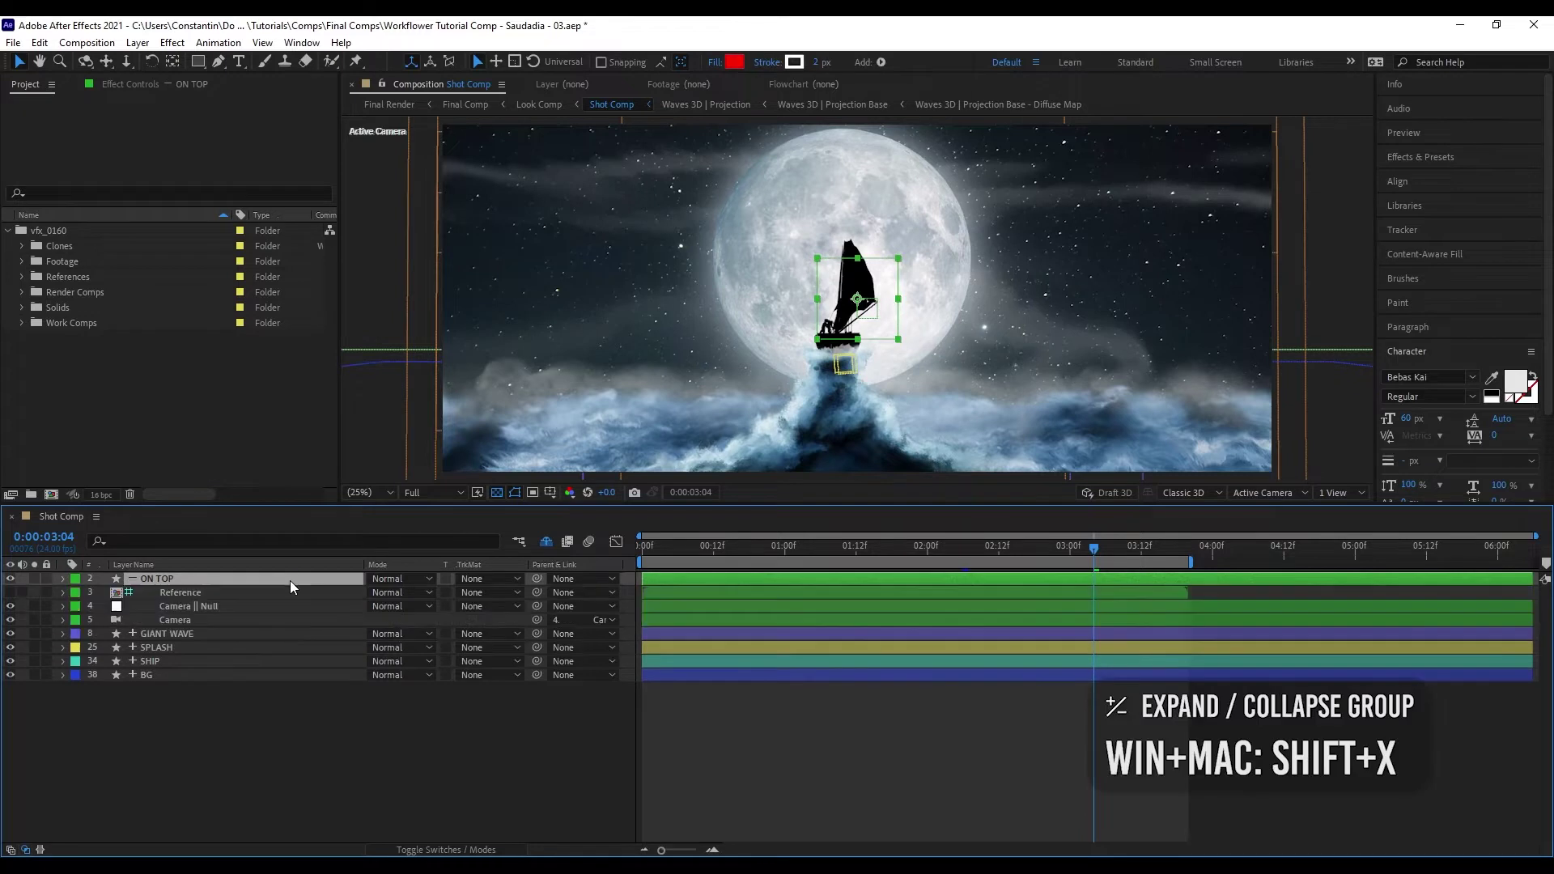
click(264, 606)
shift+click(269, 620)
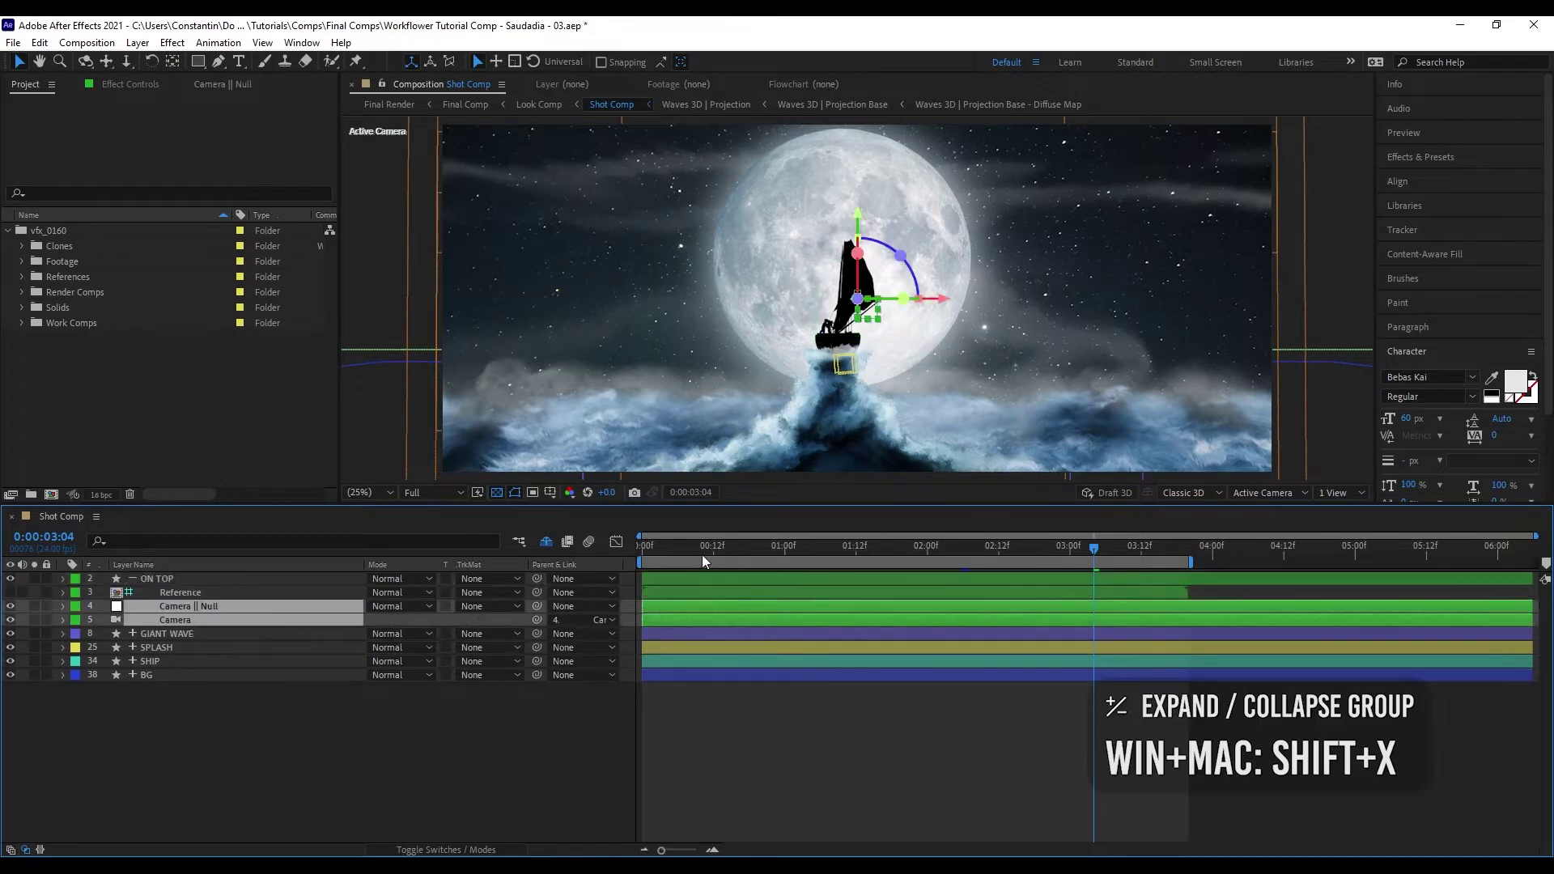
drag(763, 559, 725, 556)
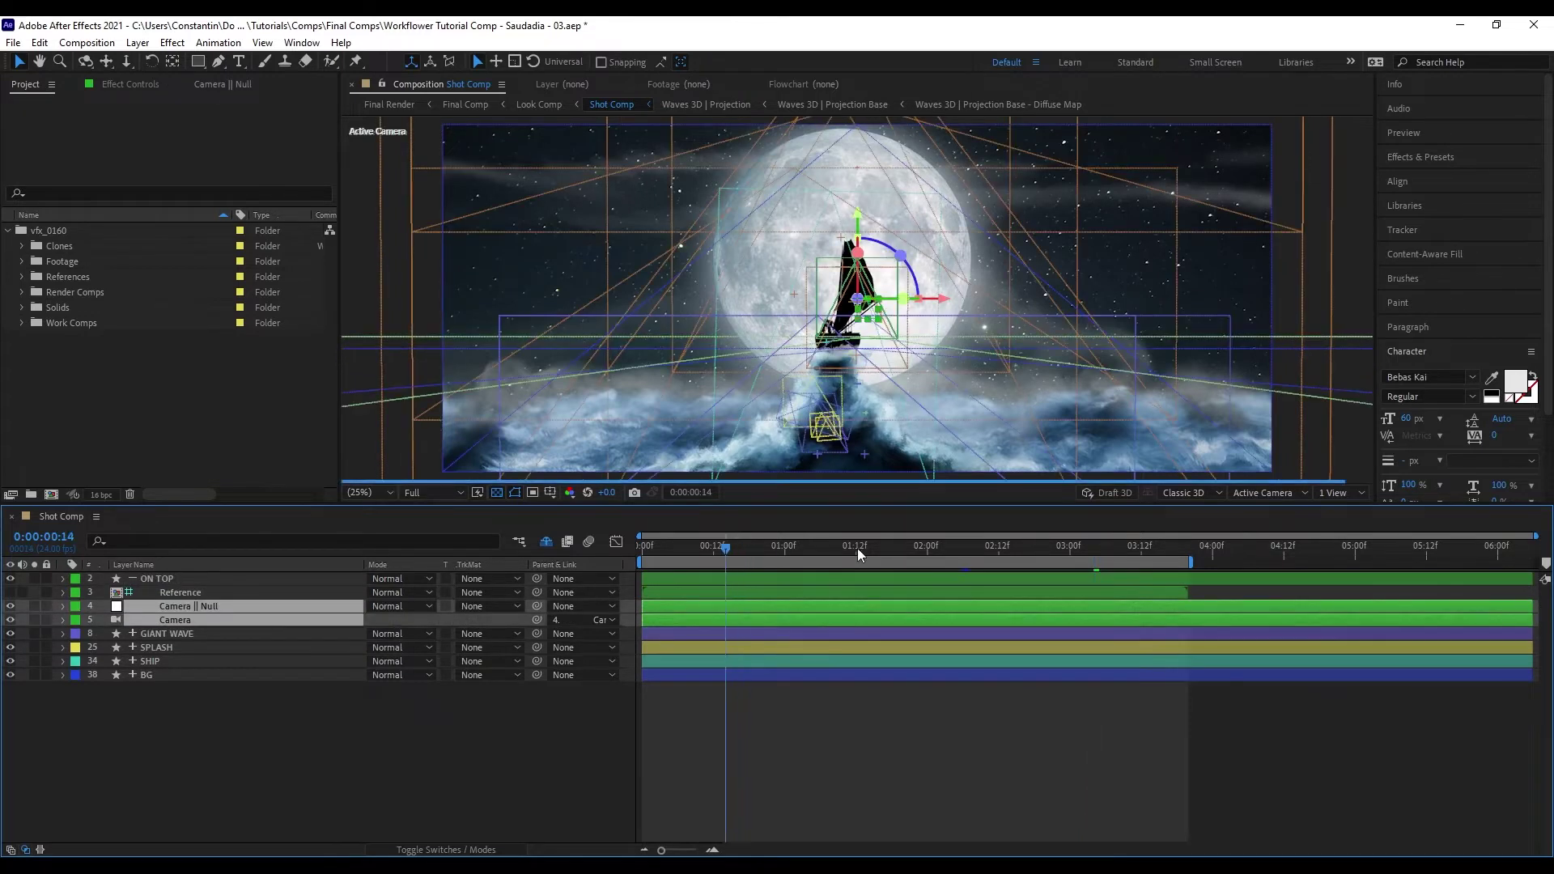
click(1074, 552)
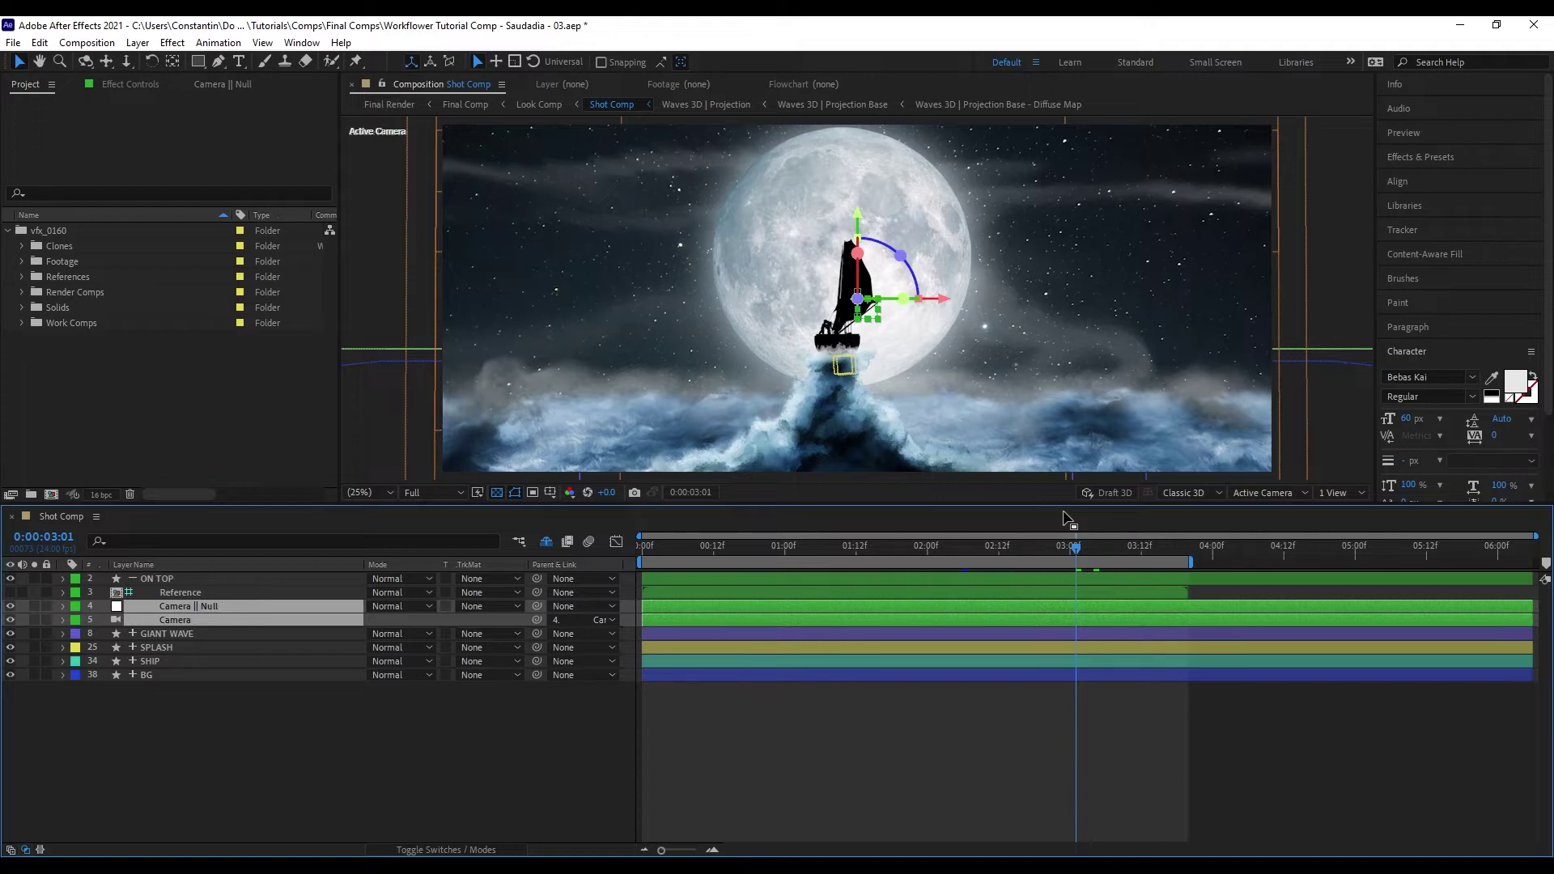
click(444, 819)
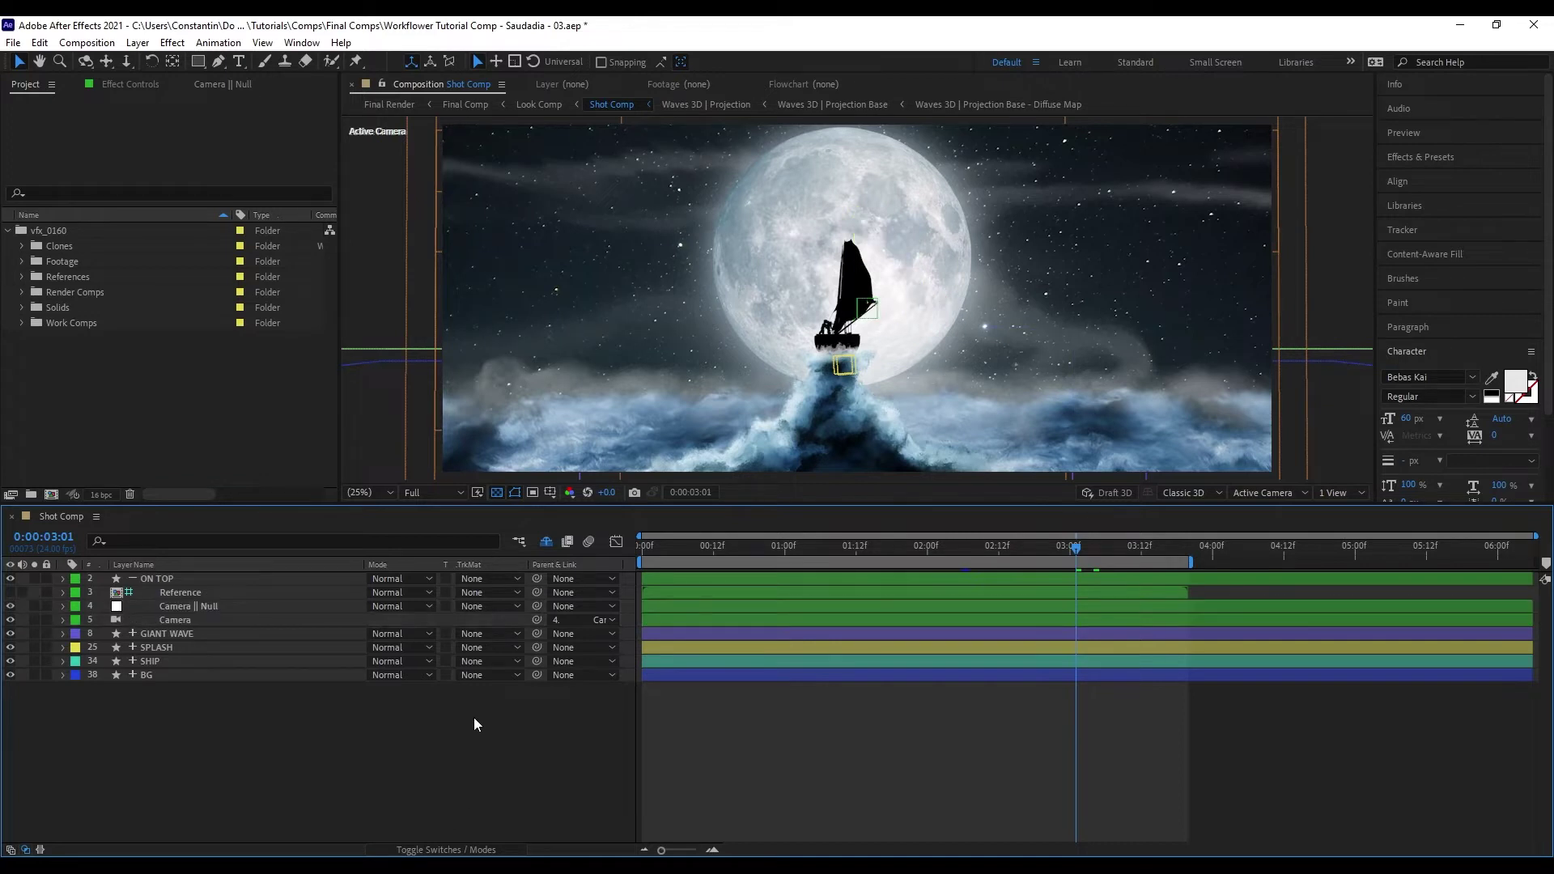
- Expand the SHIP and GIANT WAVE layer groups to expose their contained layers
click(235, 662)
key(shift+x)
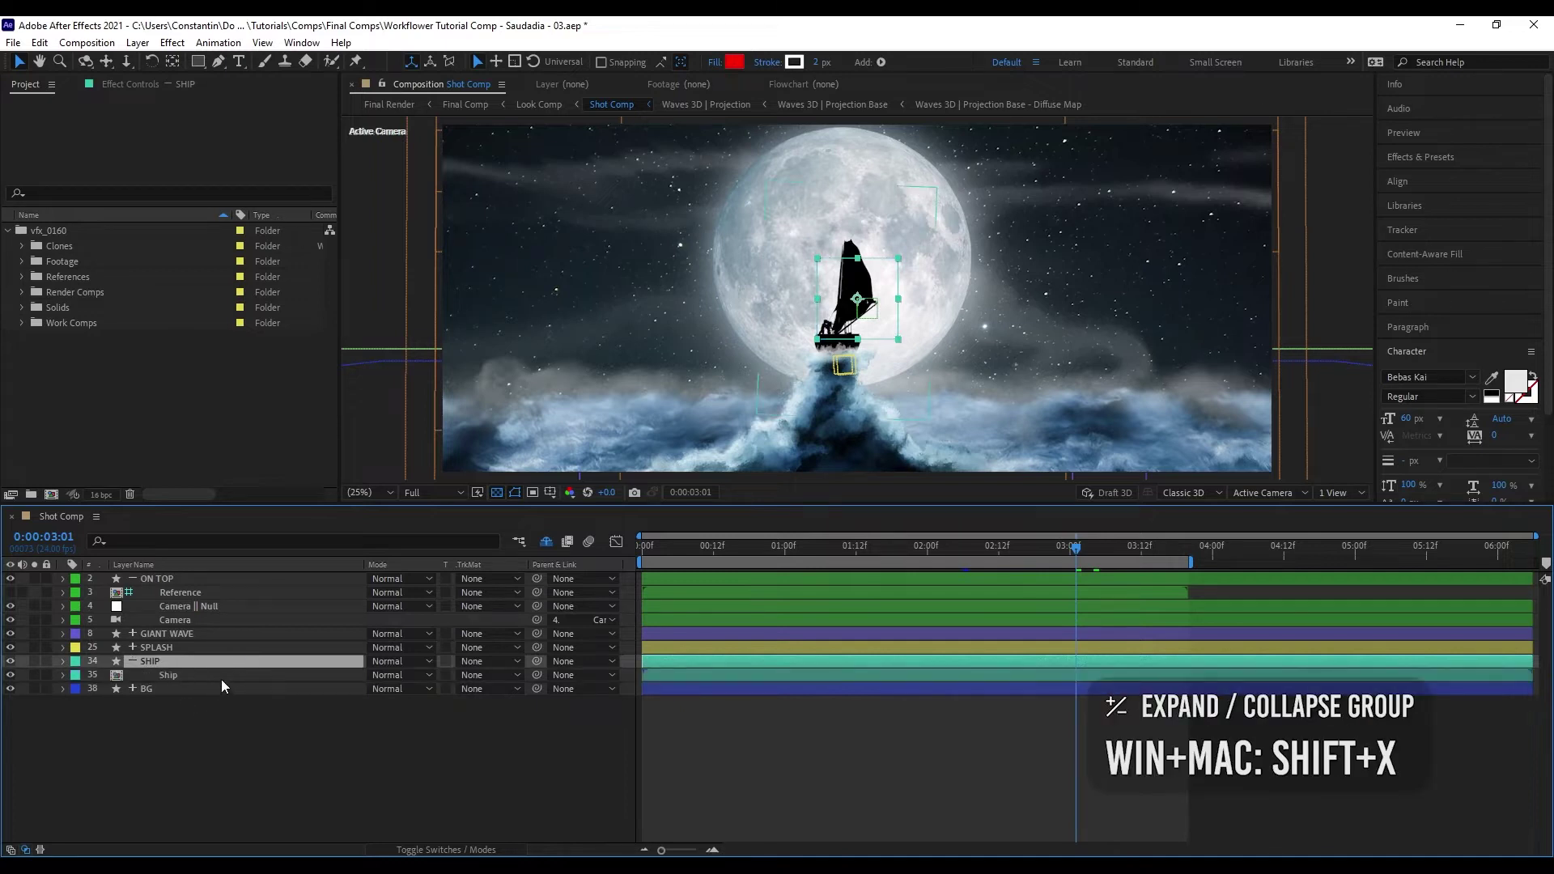
click(193, 632)
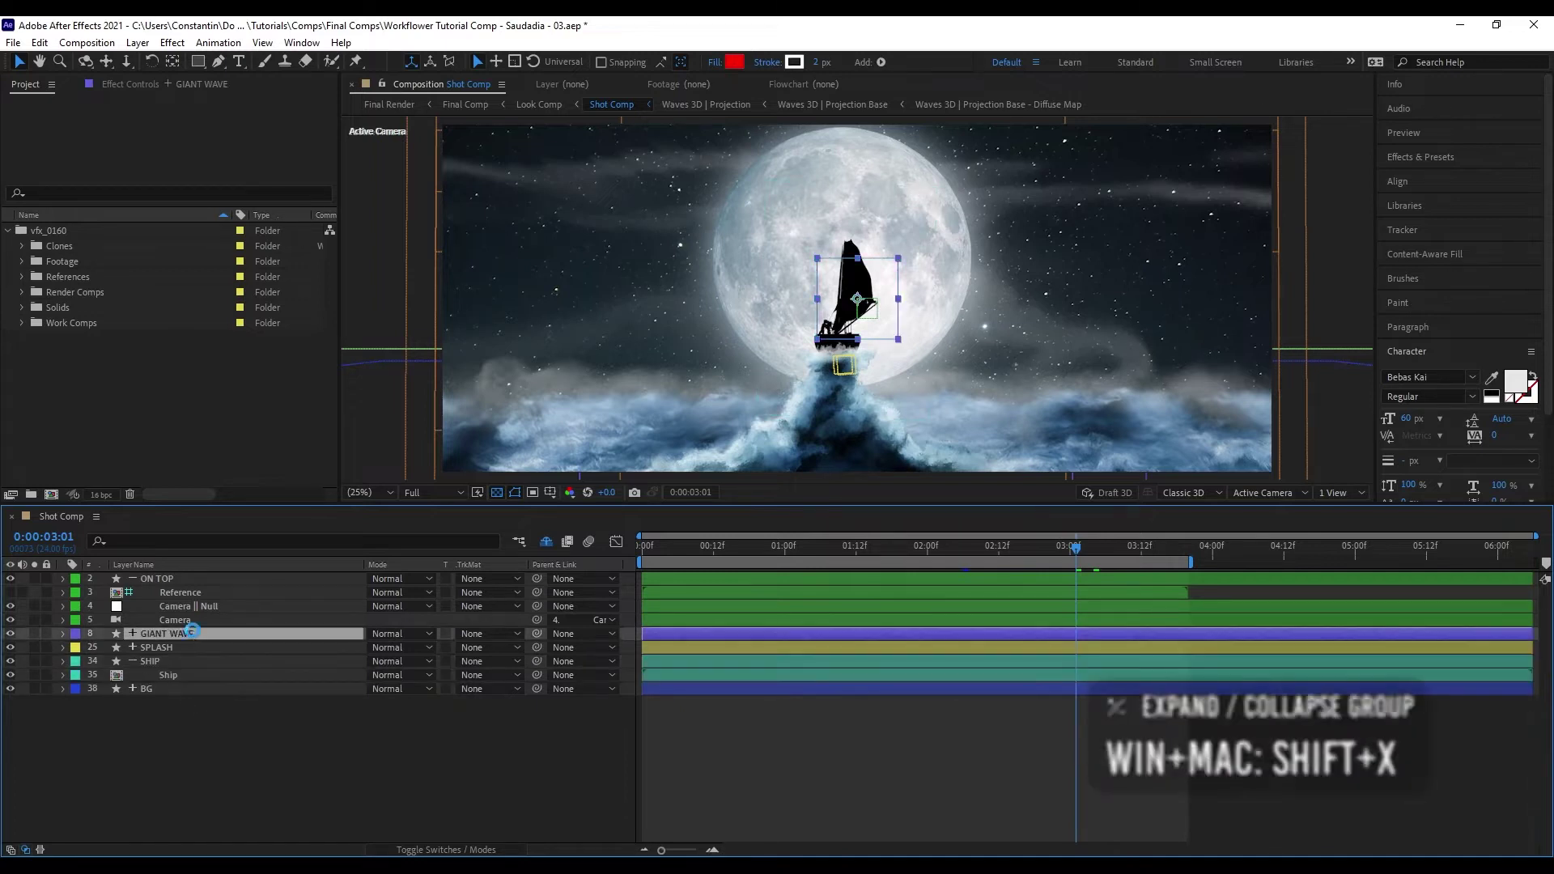
key(shift+x)
- Solo the Ship and Giant Wave || Main layers
click(226, 759)
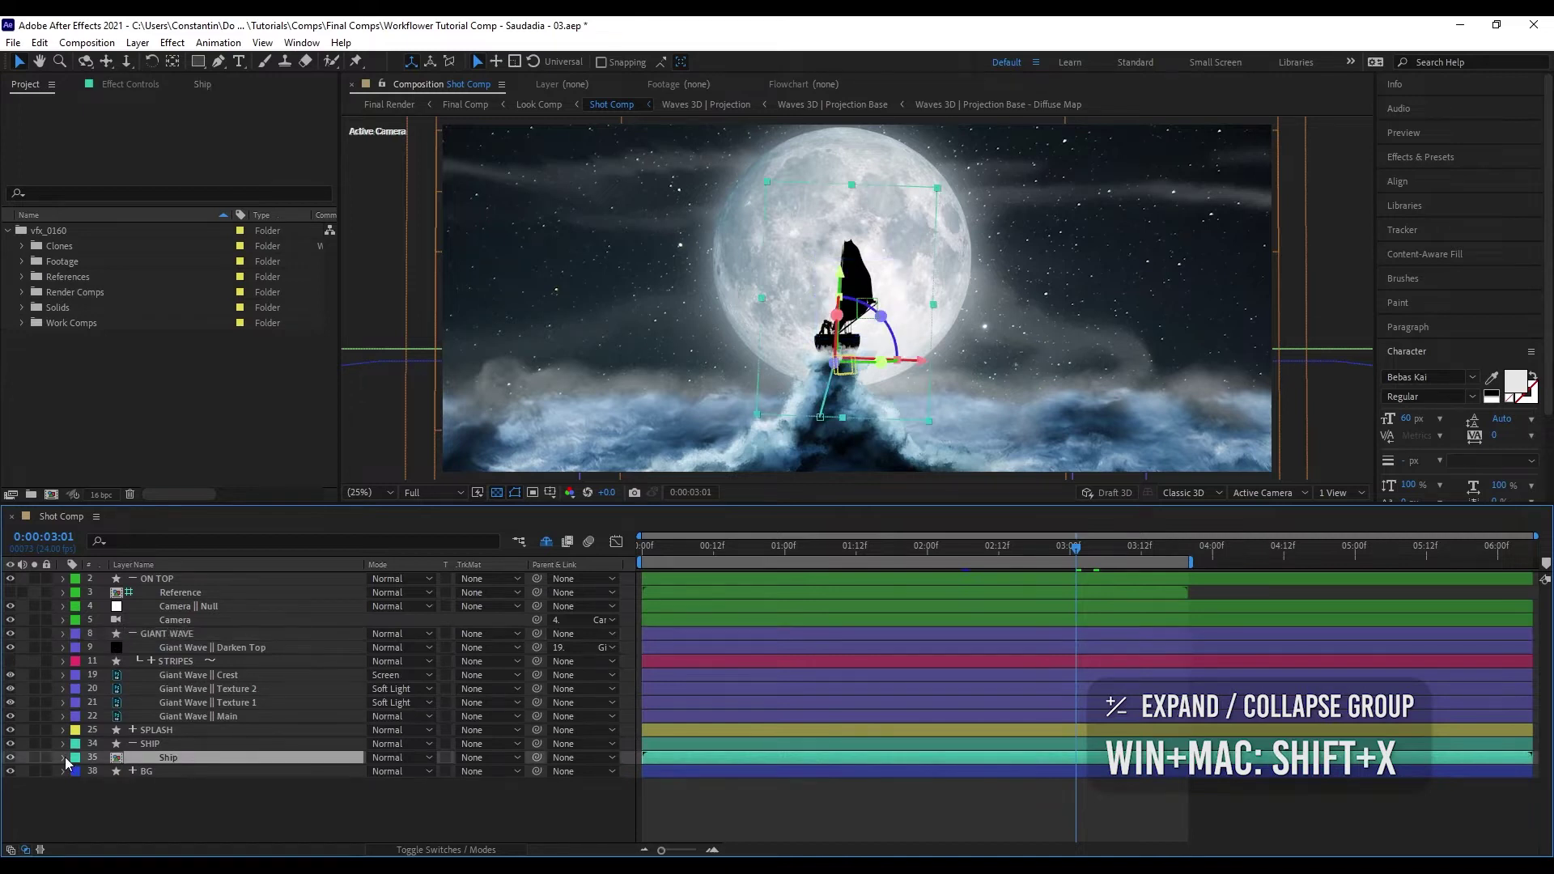
click(35, 756)
click(34, 717)
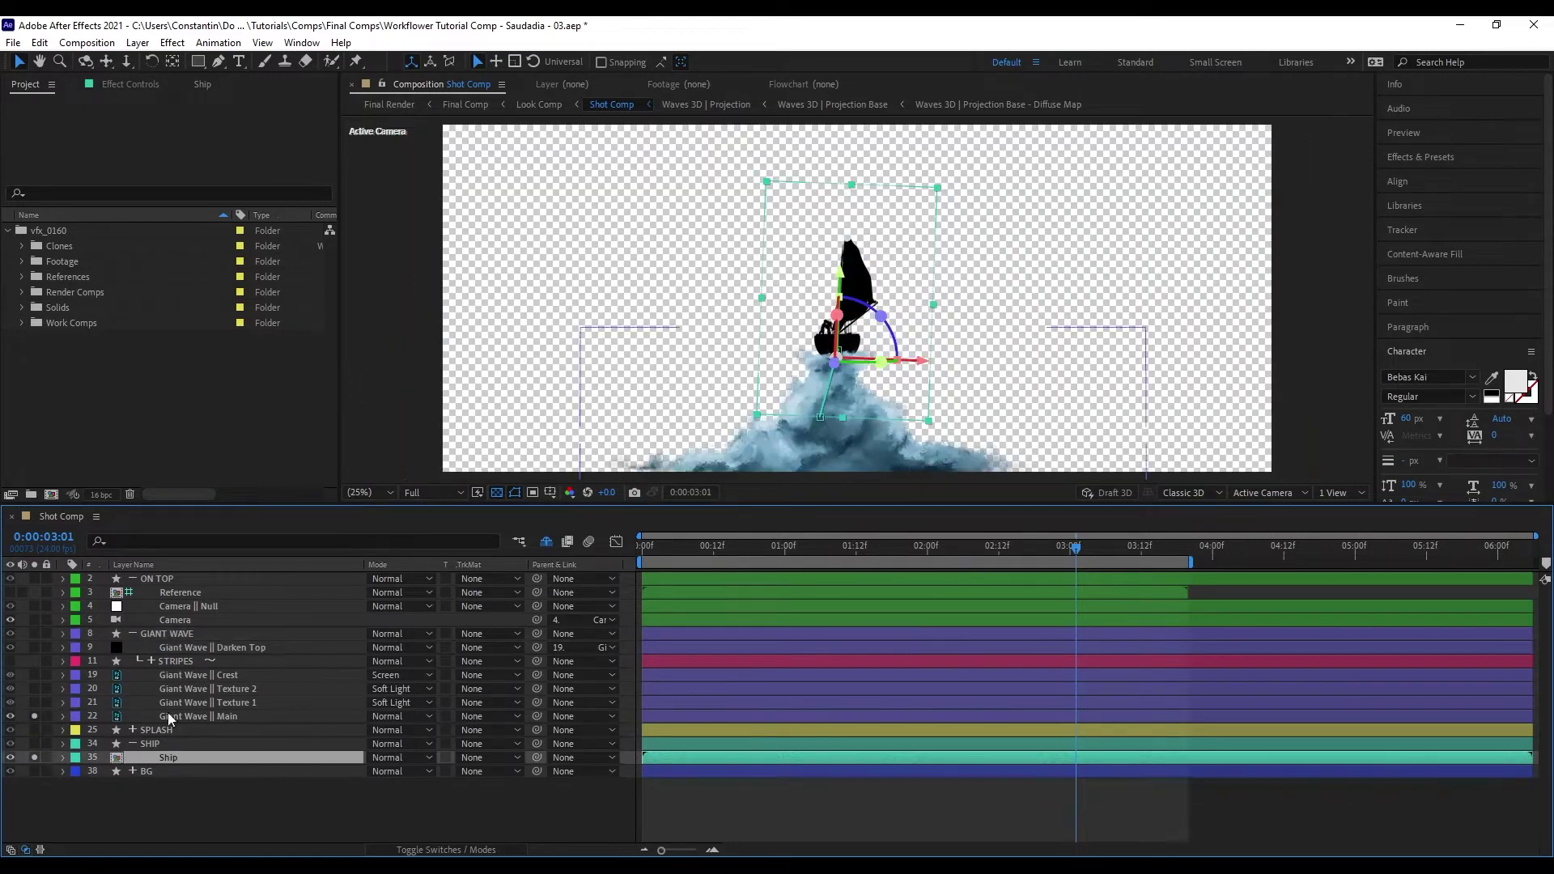
- Clone the Ship and Giant Wave || Main layers into a precomp named Ship, leaving Prime Clone and Precomp Transforms off
click(202, 717)
click(215, 753)
ctrl+click(232, 716)
key(ctrl+alt+x)
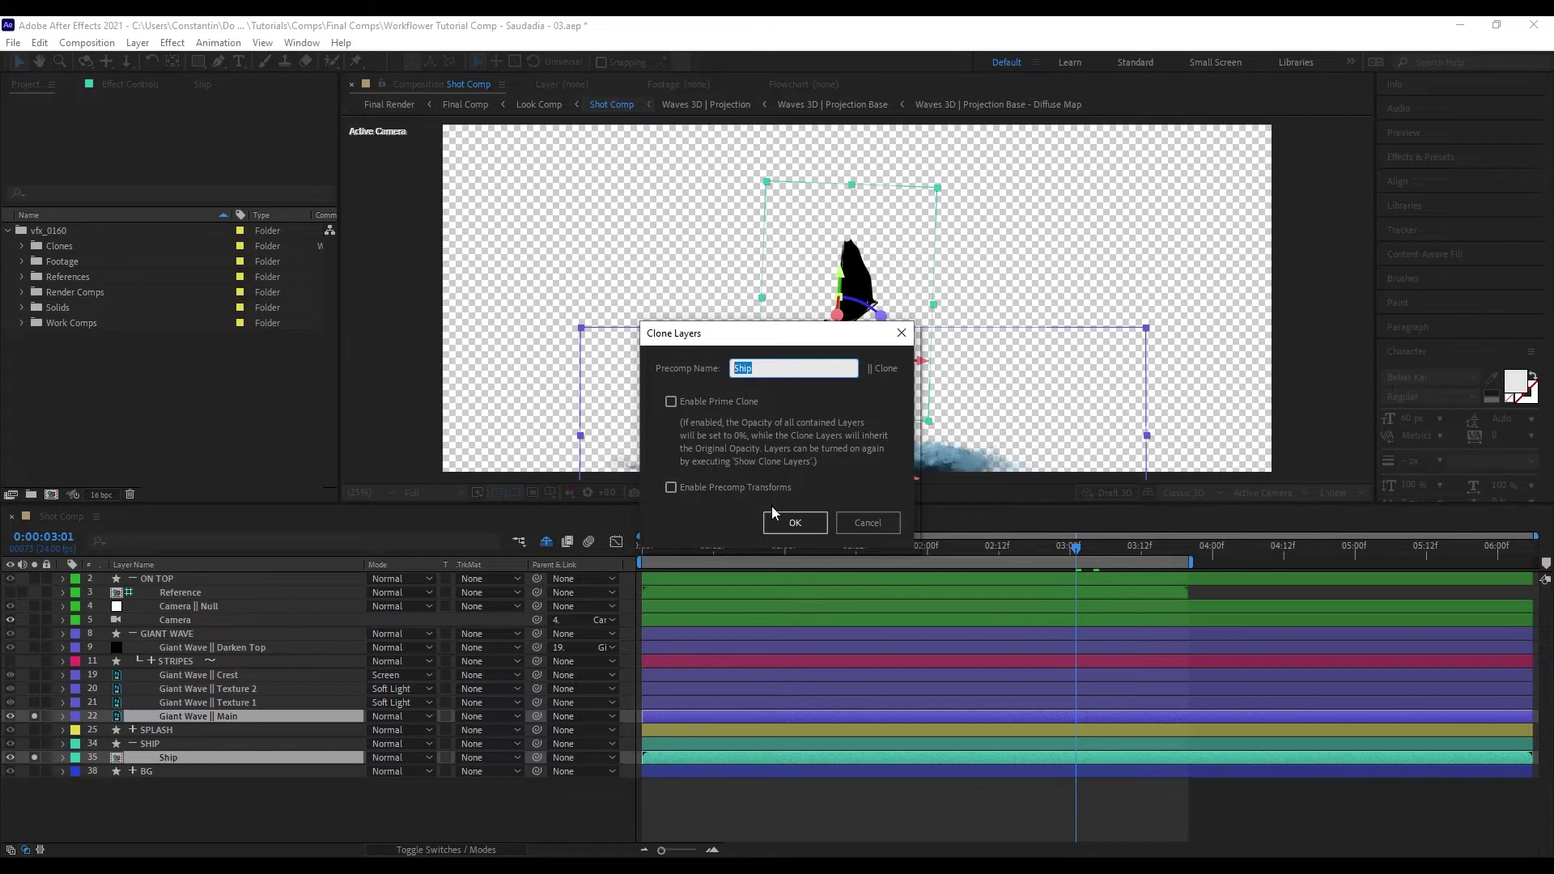
click(782, 523)
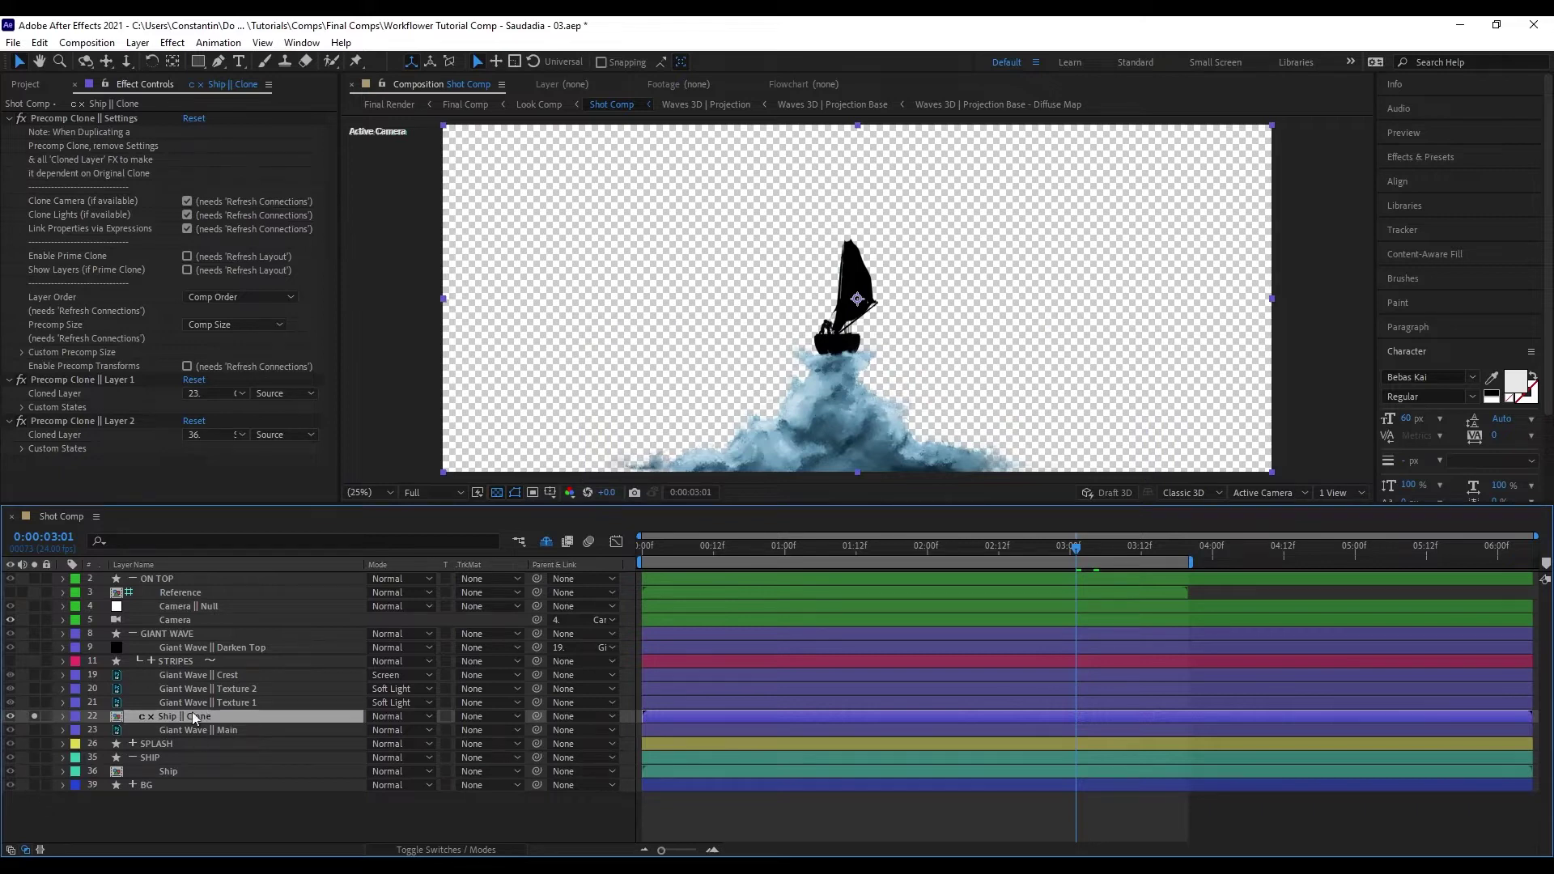
- Open the Ship || Clone precomp and inspect its cloned ship, giant wave and camera layers
double_click(223, 723)
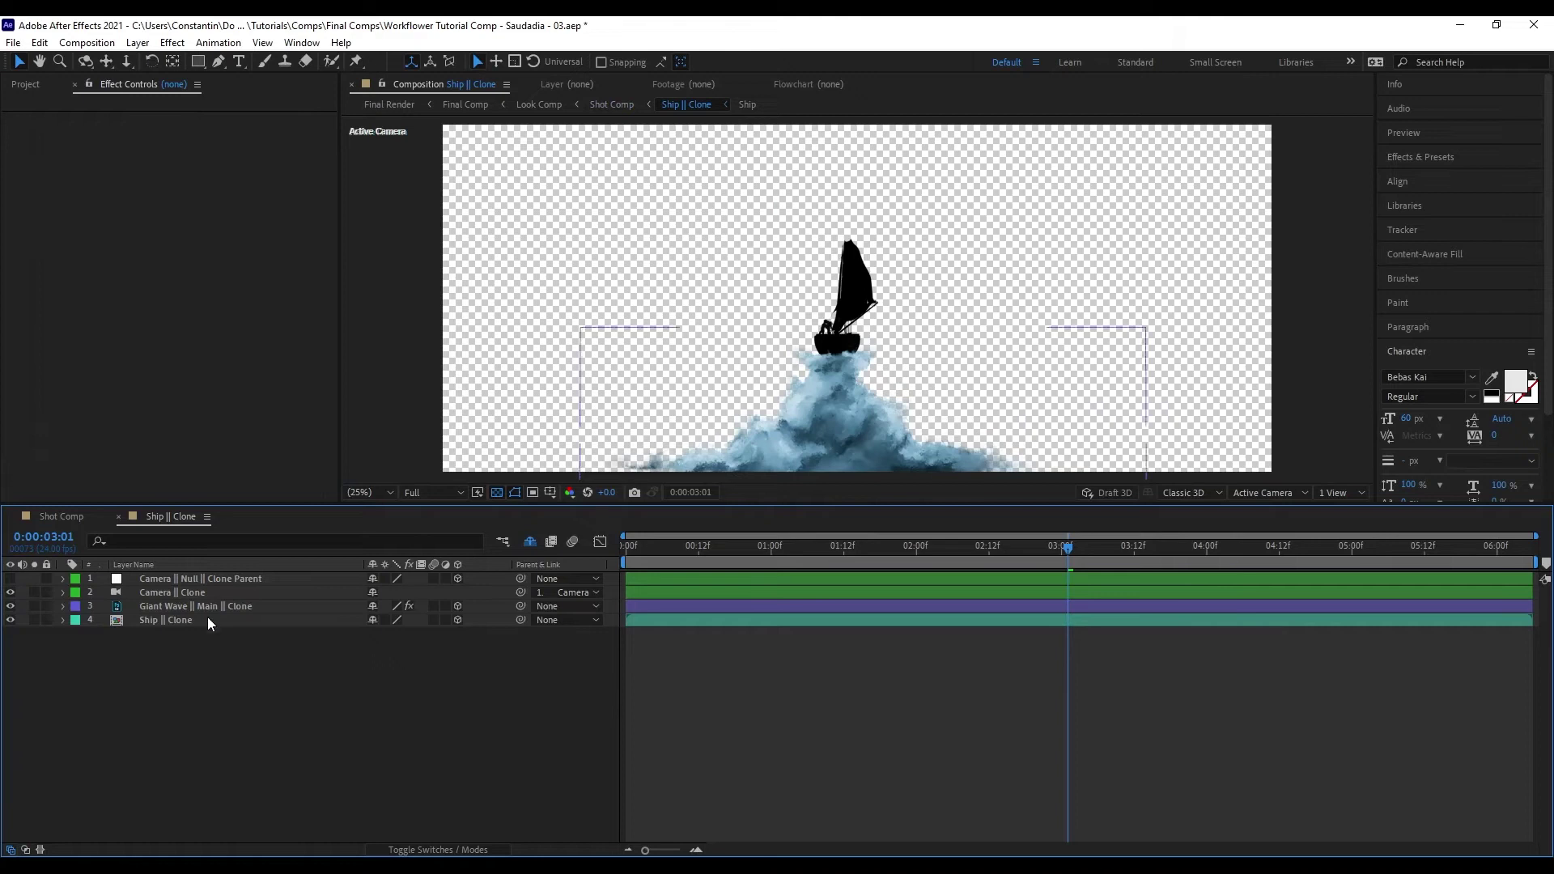
click(247, 620)
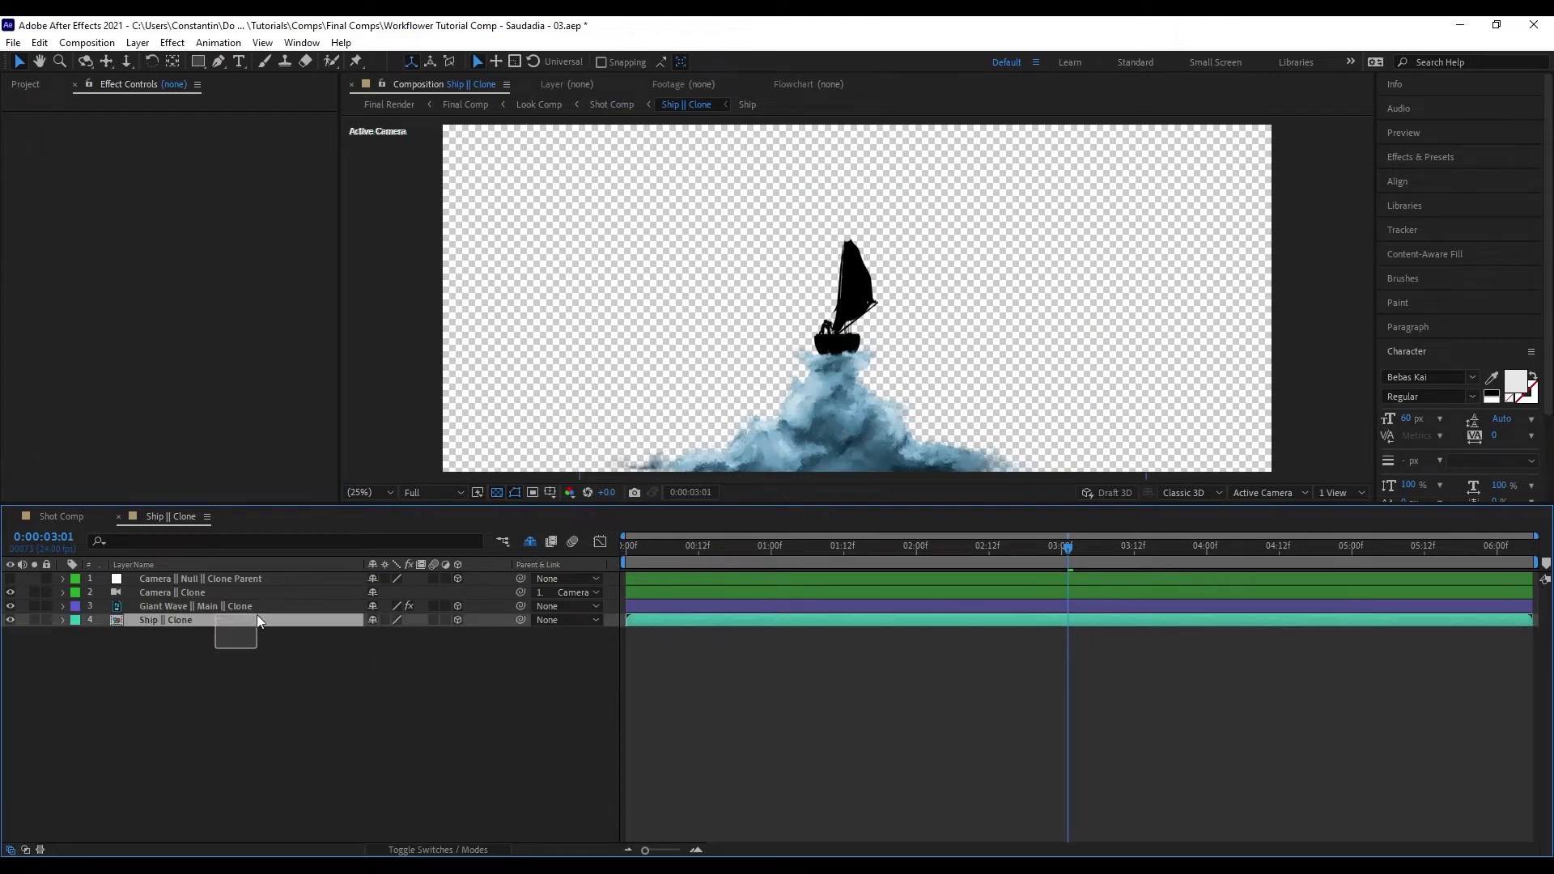
click(246, 606)
click(219, 620)
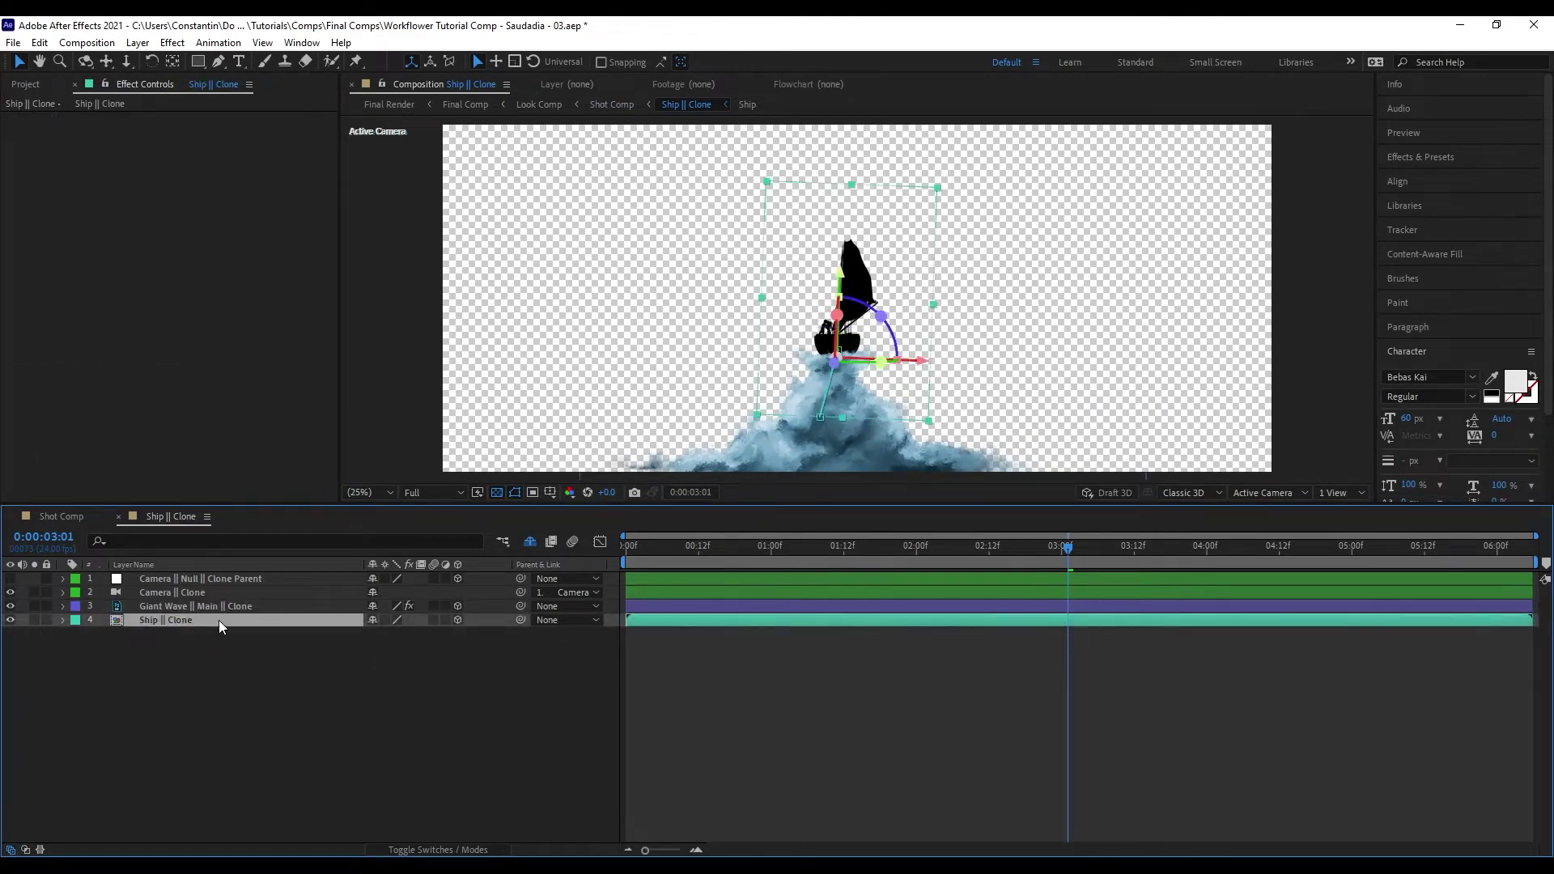
click(257, 592)
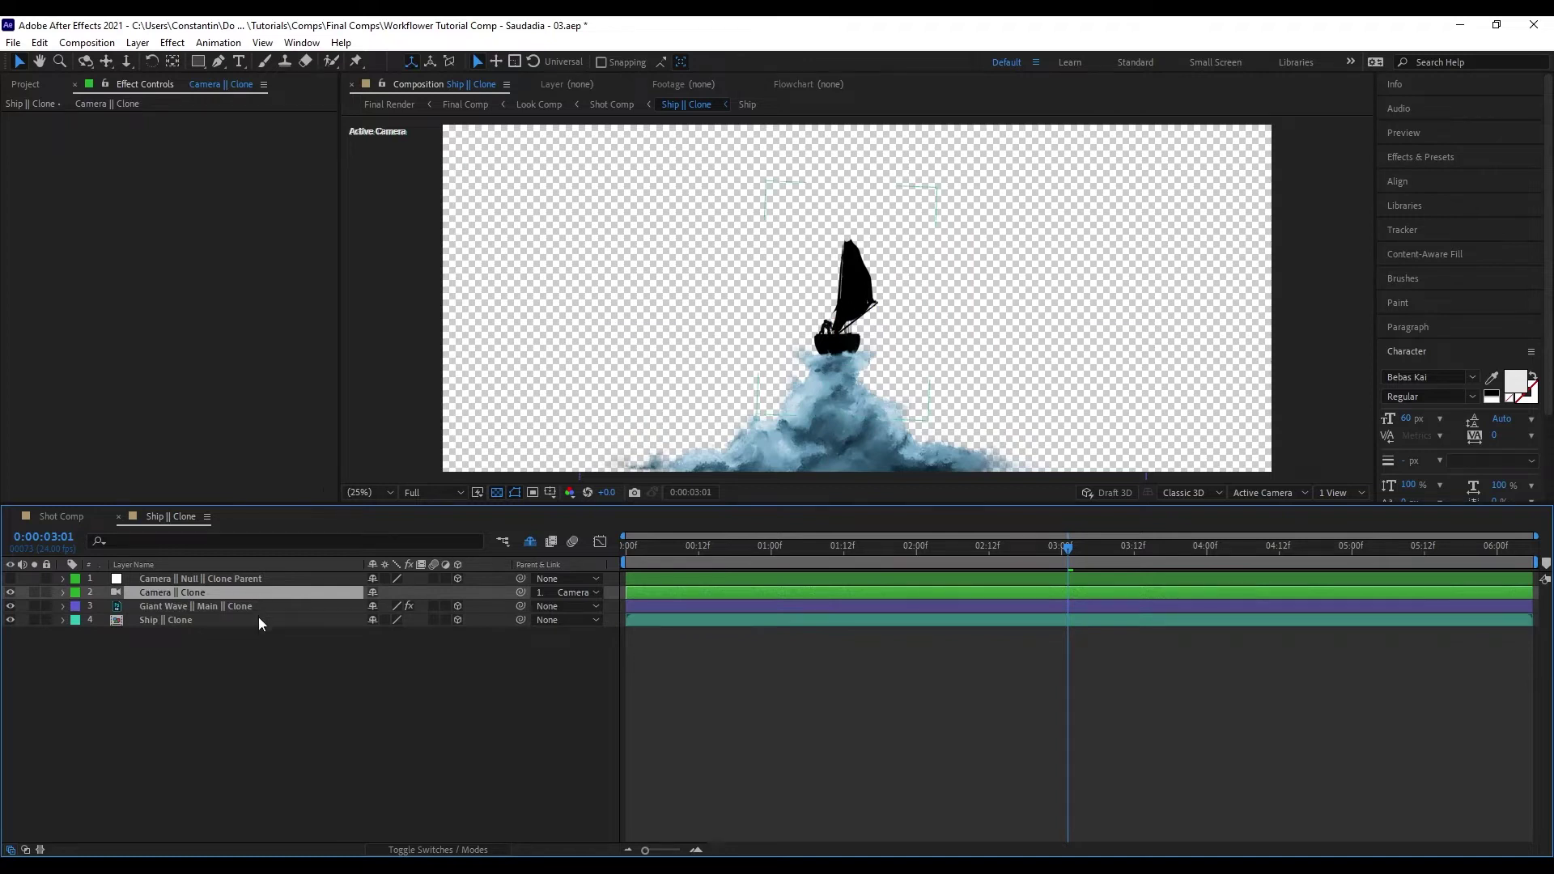
- Reveal and examine the expressions on Ship || Clone and Giant Wave || Main || Clone, and return to Shot Comp
click(259, 620)
shift+click(270, 608)
key(e)
key(e)
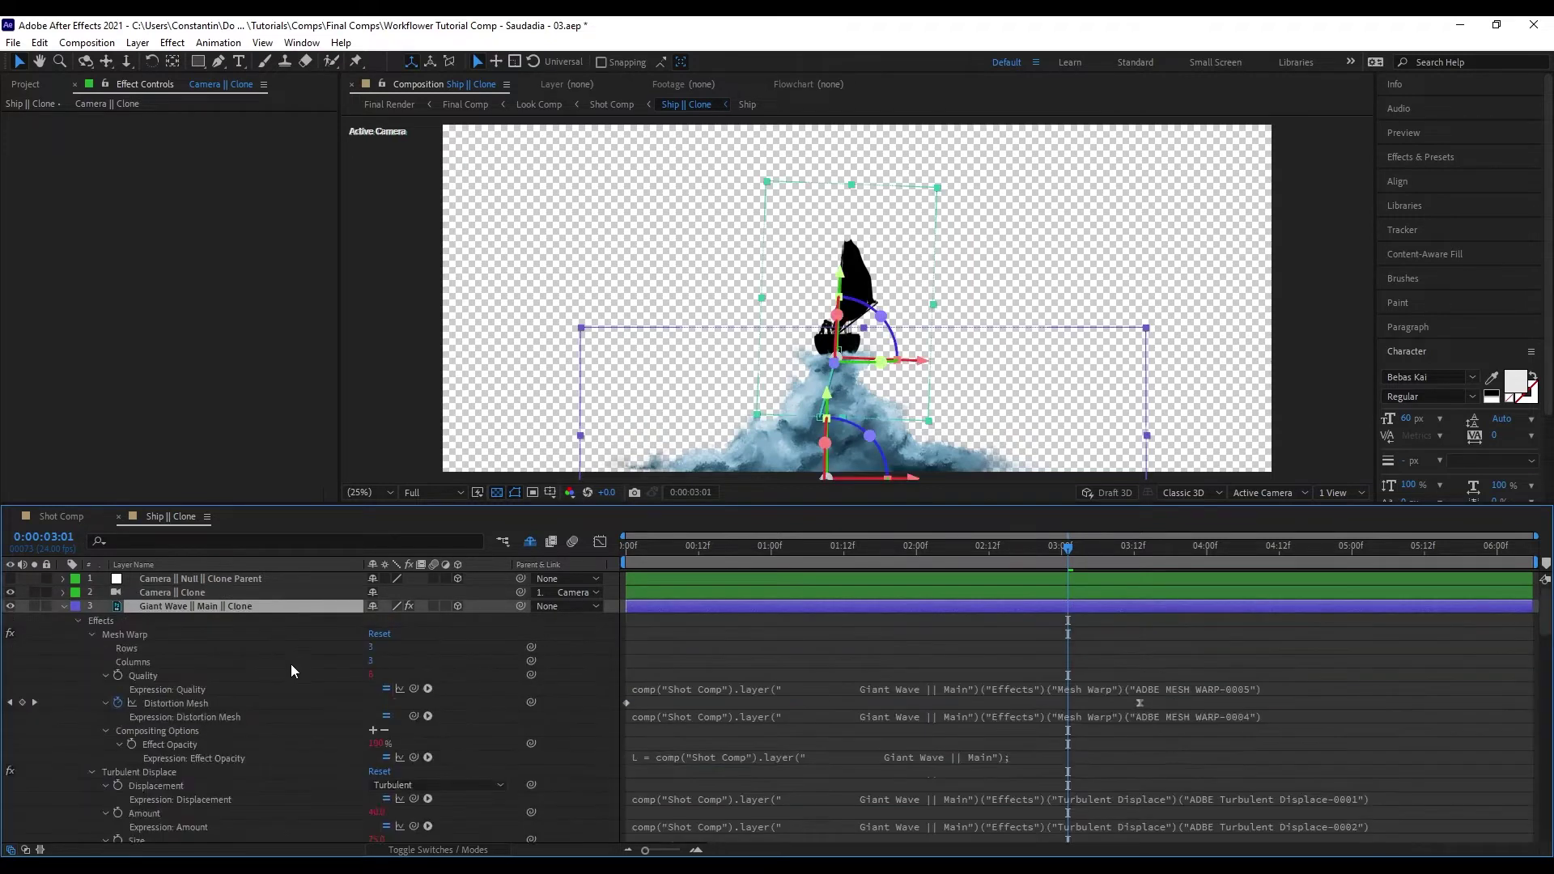
scroll(394, 701, down, 5)
scroll(393, 701, down, 5)
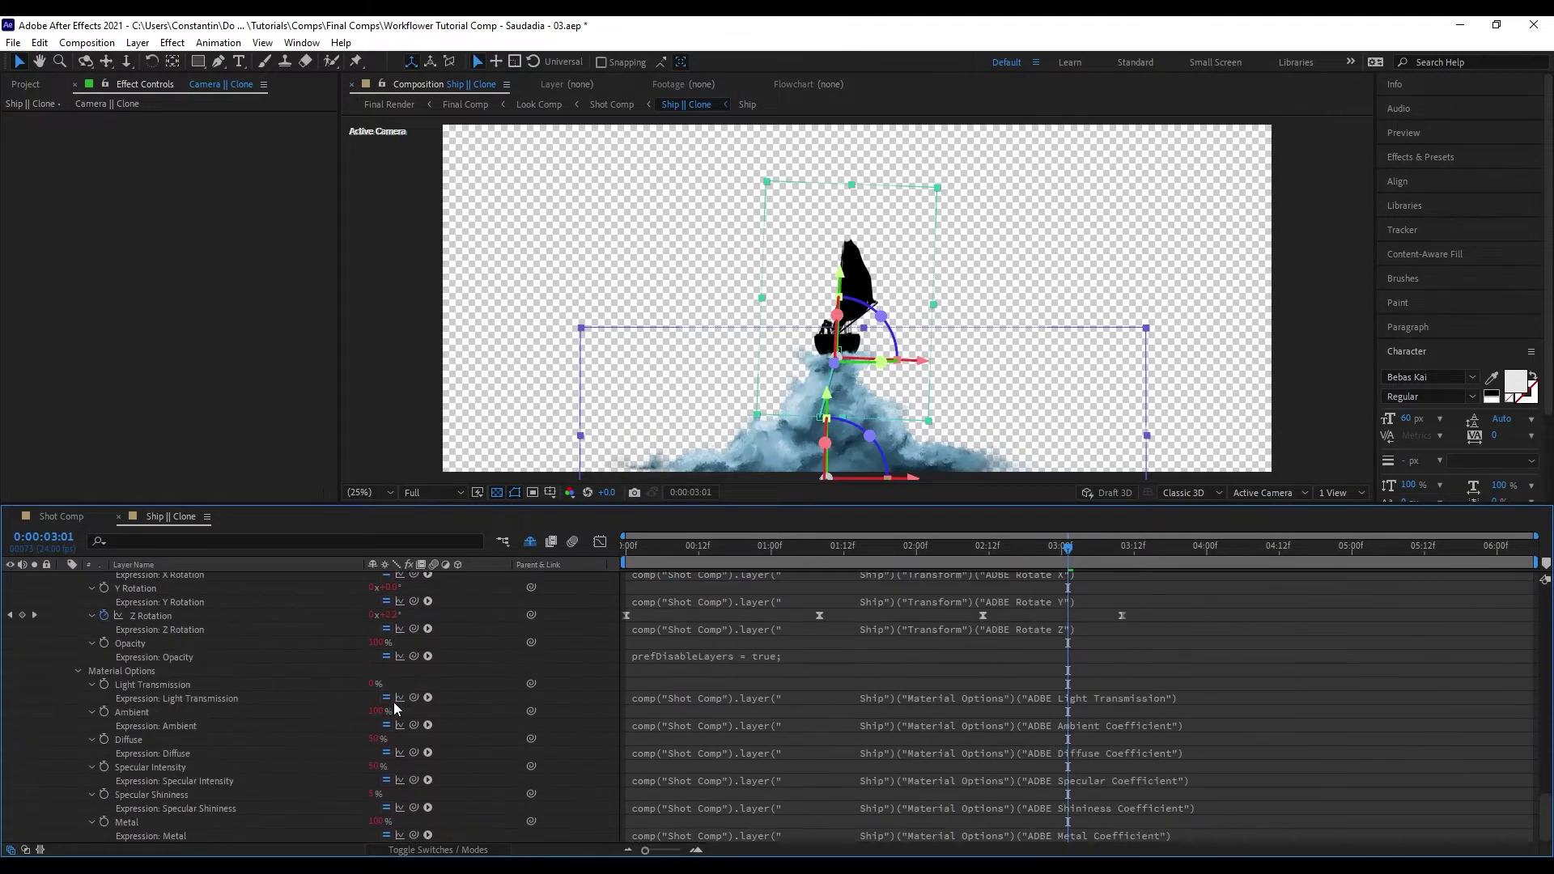
scroll(396, 704, up, 5)
key(u)
click(488, 735)
key(Tab)
click(435, 727)
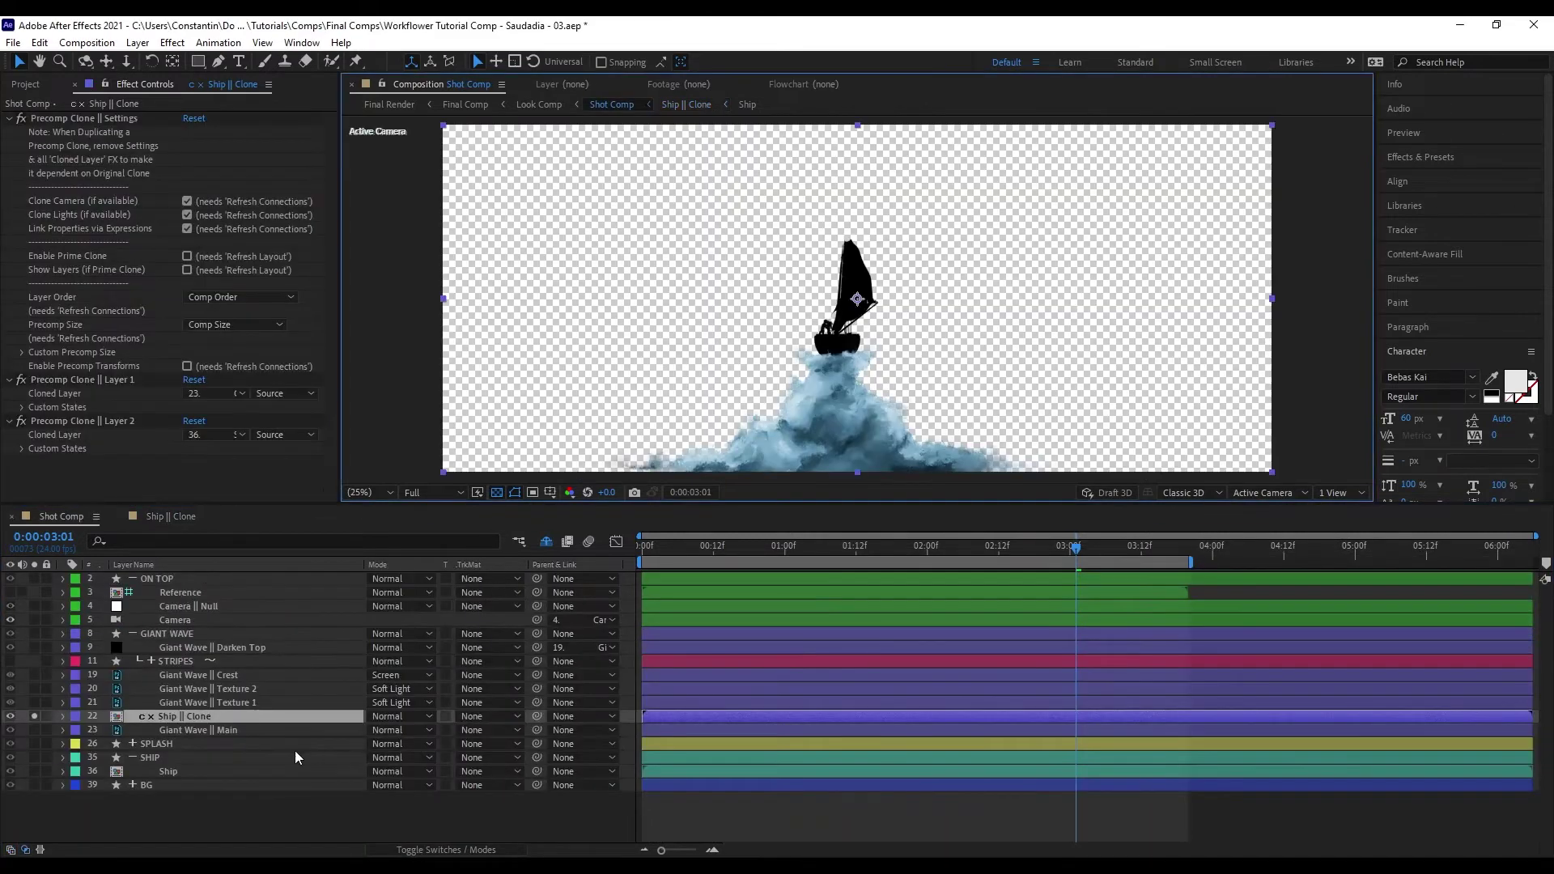
- Solo the original Ship layer and move the ship up and to the right, away from the wave crest
click(225, 740)
click(155, 771)
click(34, 773)
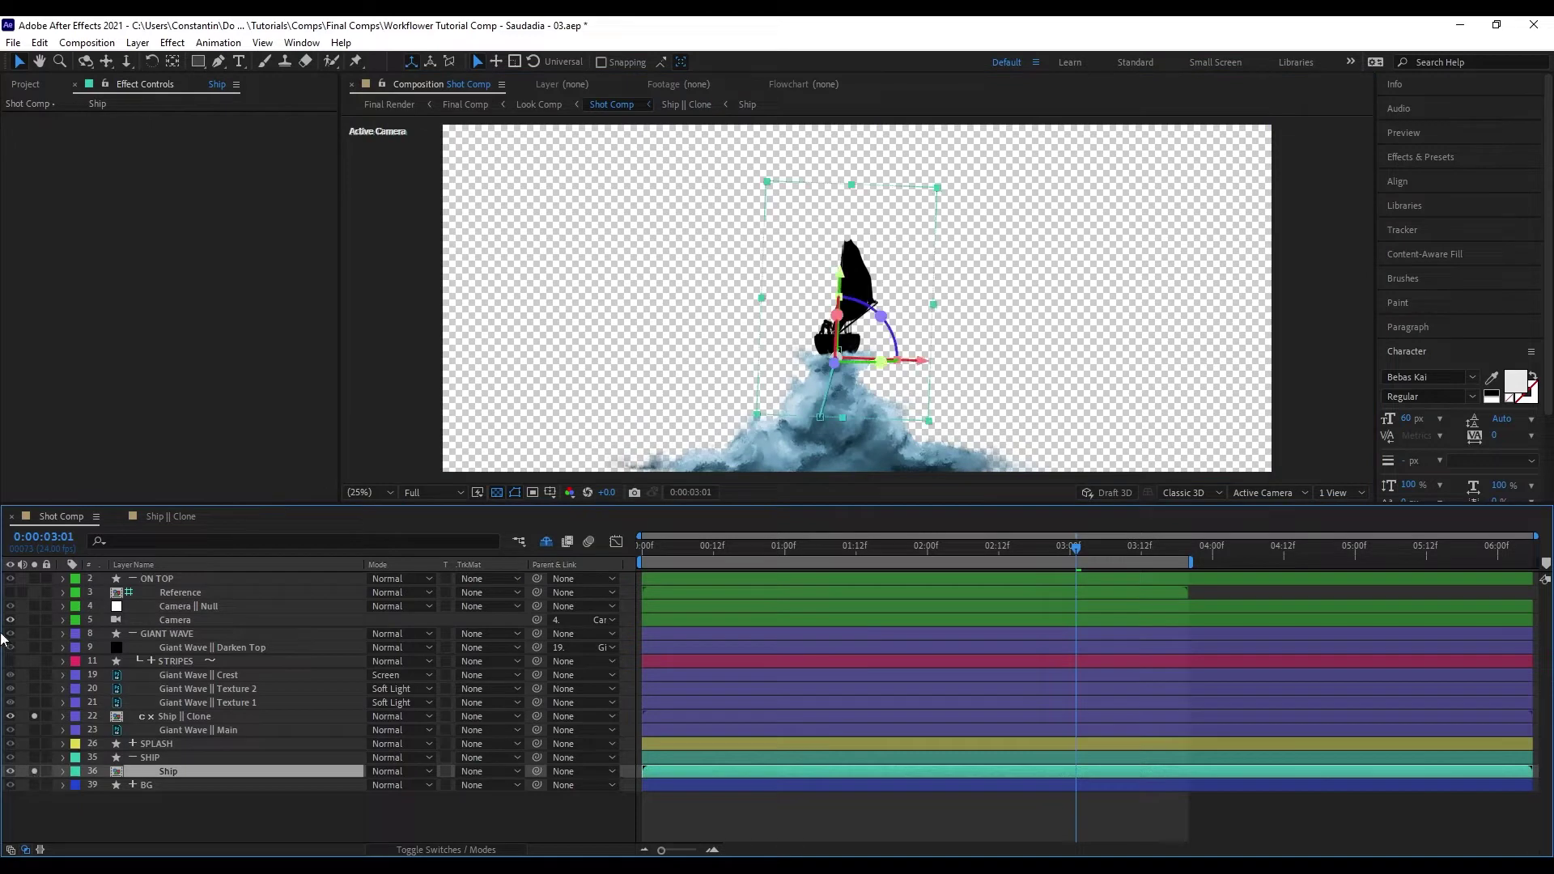
drag(868, 276, 986, 261)
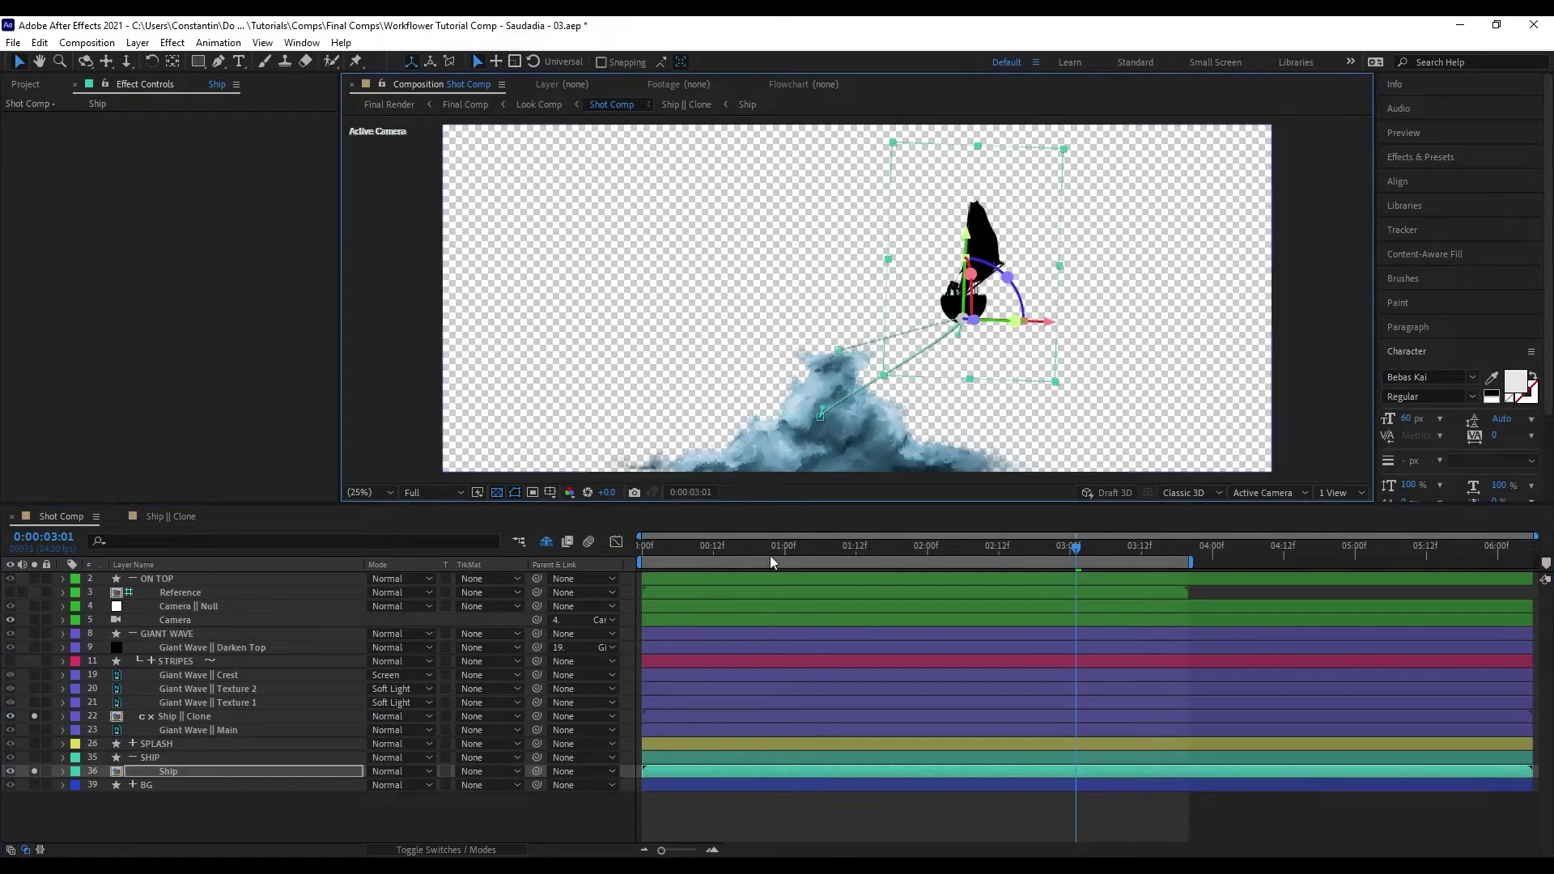
- Unsolo the original Ship and switch the visibility of Ship and Giant Wave || Main off and back on
click(245, 793)
click(34, 772)
double_click(206, 715)
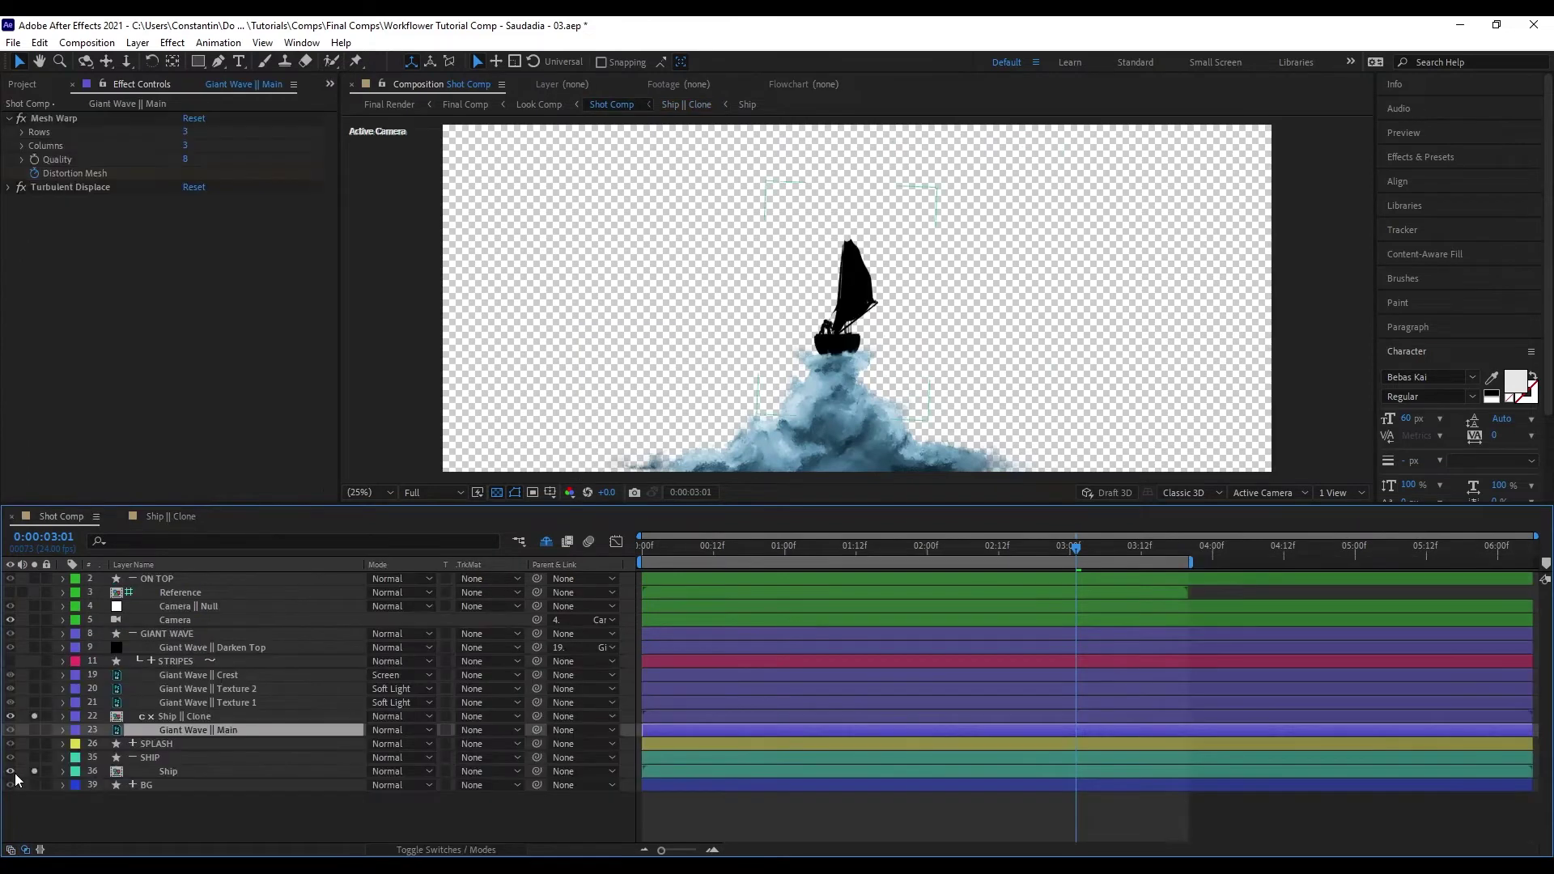
click(12, 773)
click(10, 730)
click(9, 730)
click(11, 771)
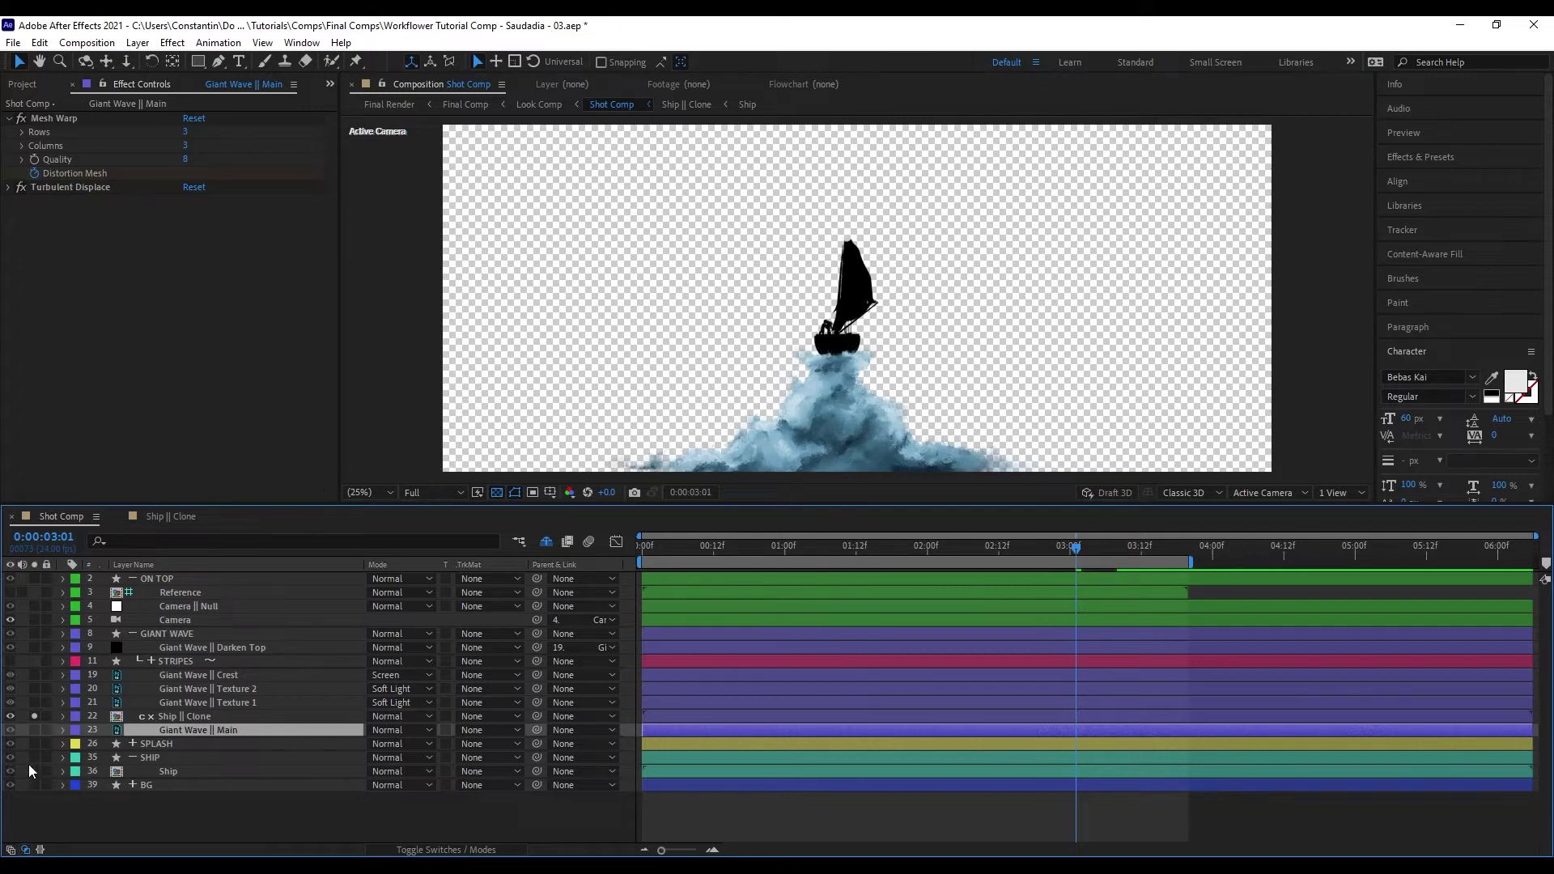
- Disable and re-enable the Mesh Warp and Turbulent Displace effects on Giant Wave || Main
click(21, 118)
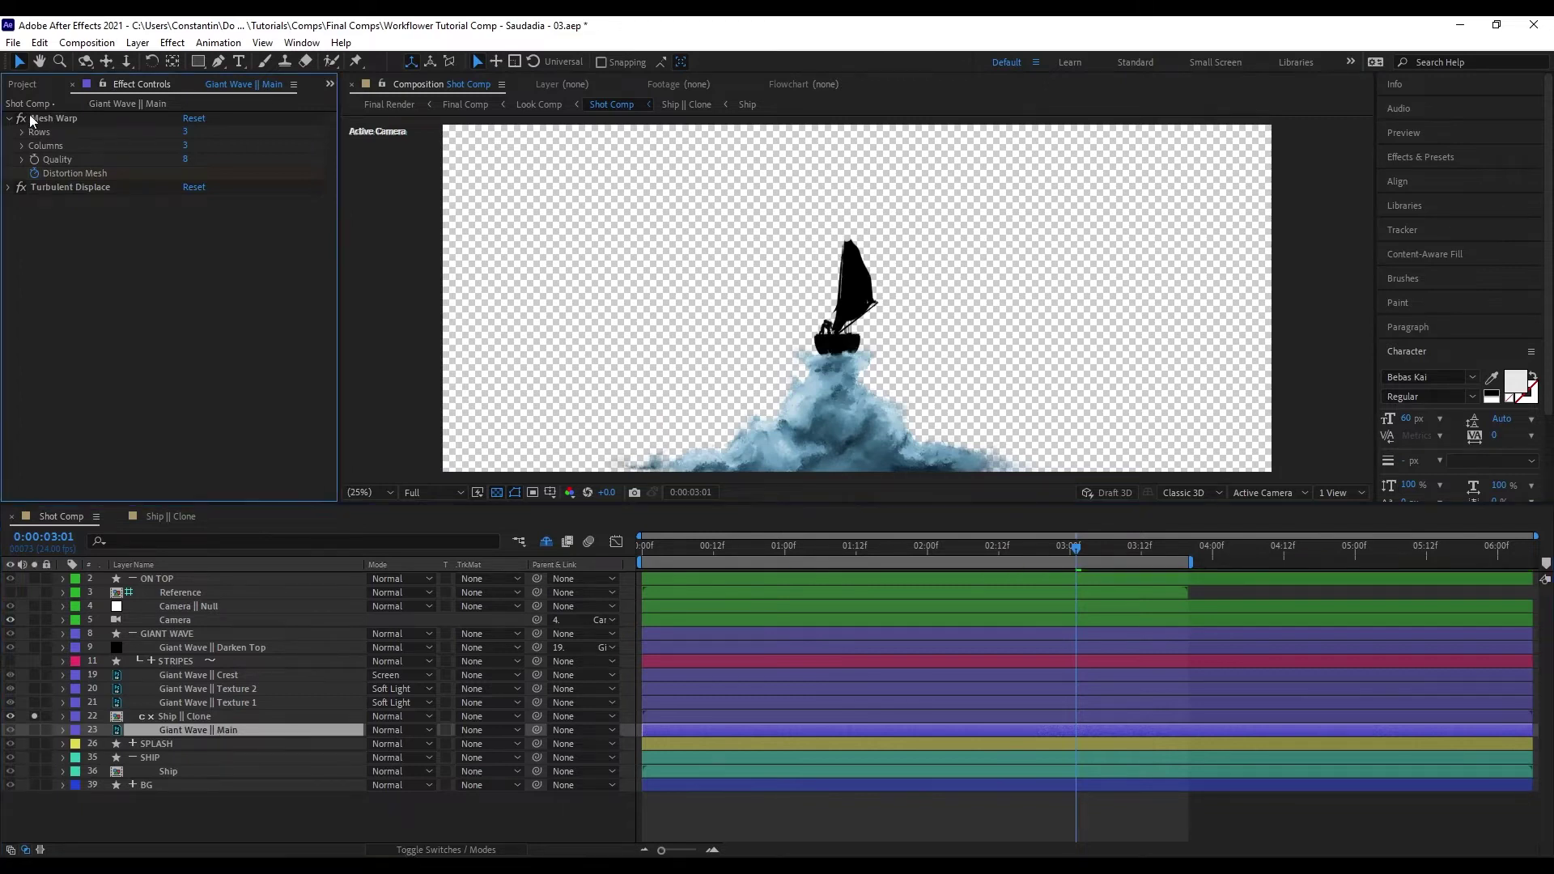
click(21, 187)
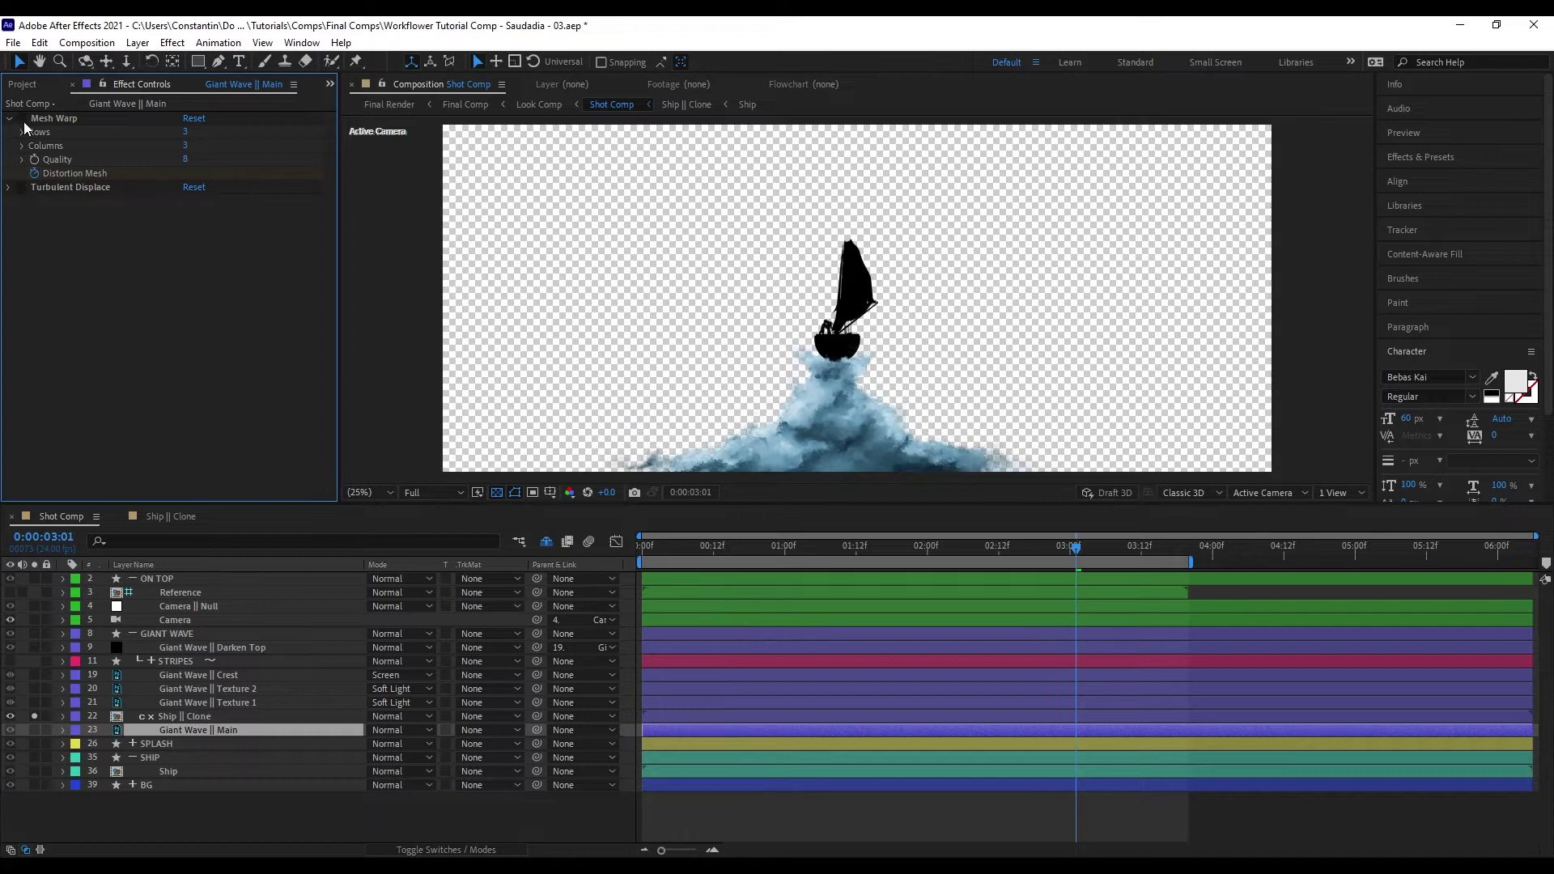
click(22, 119)
click(23, 187)
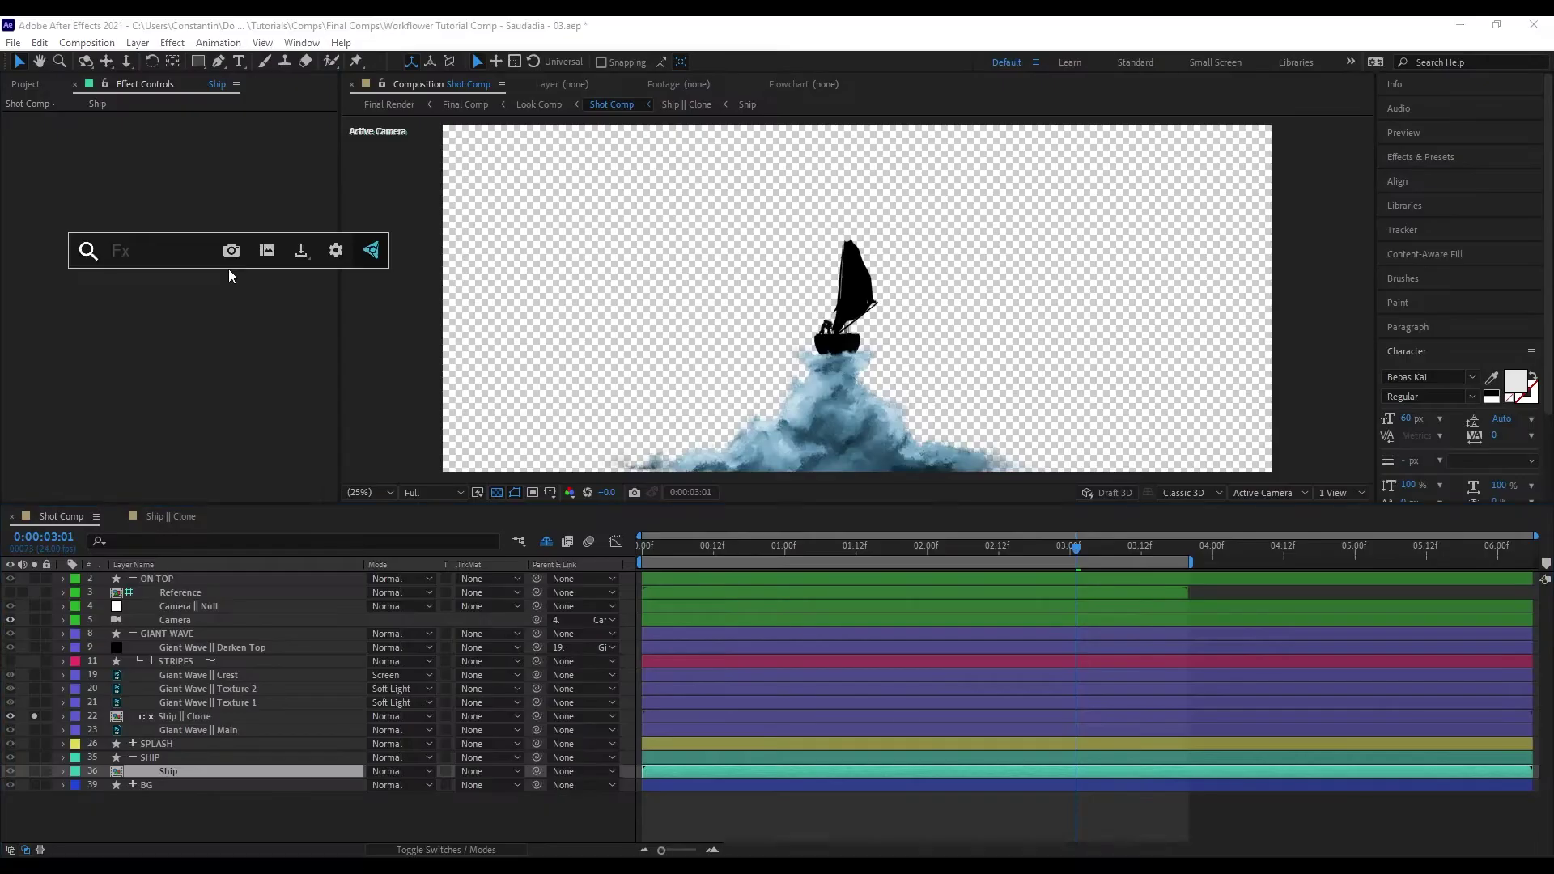
- Apply a Curves effect to the original Ship layer and raise the RGB curve's black point by about 40 percent
text(curves)
key(Return)
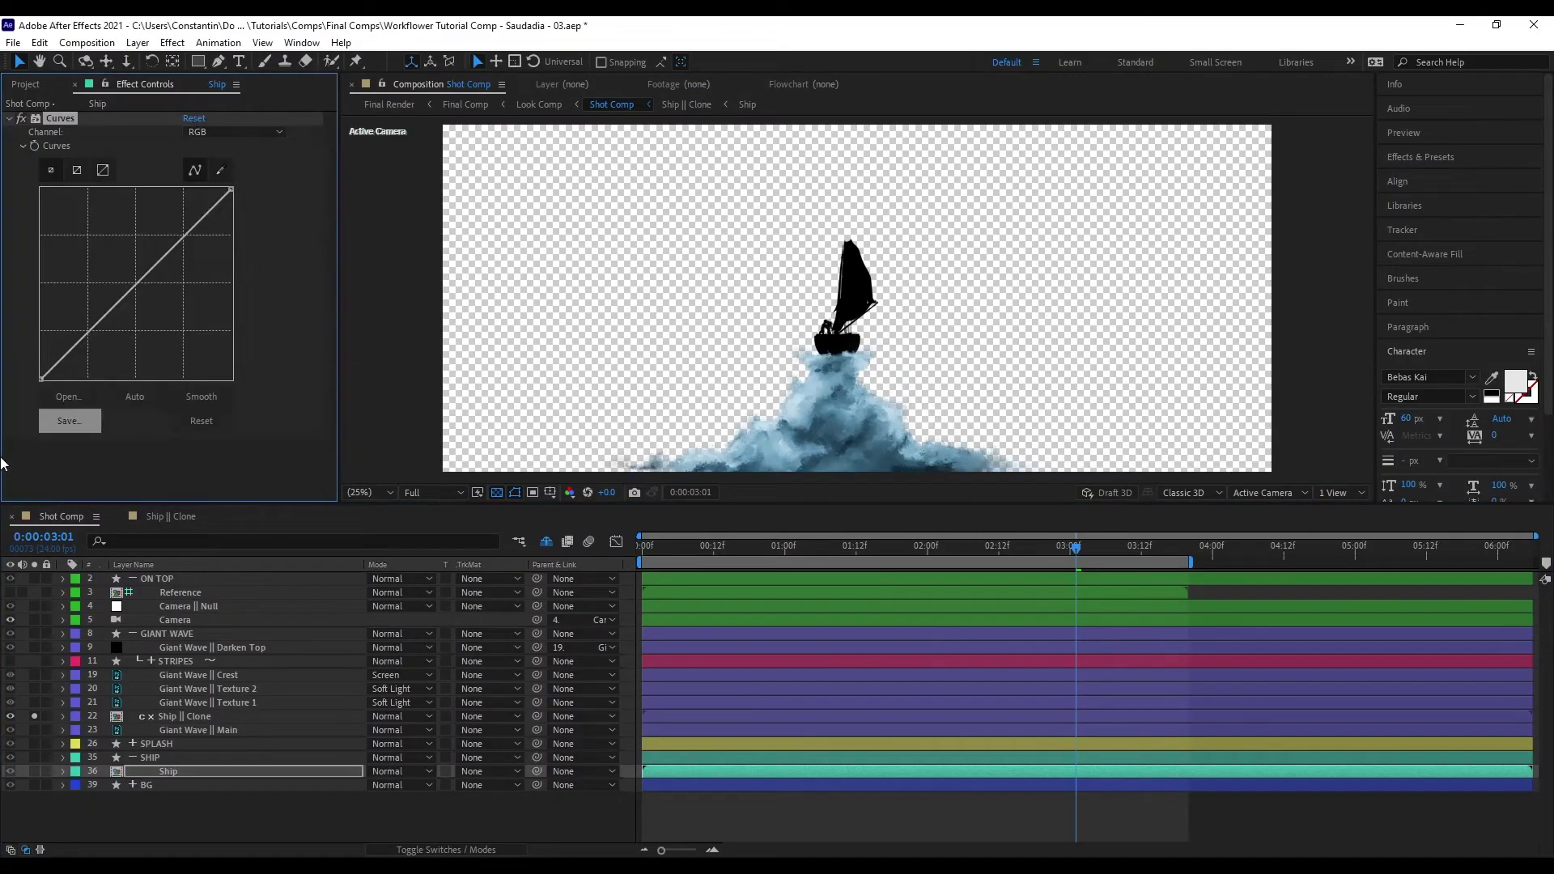
drag(40, 378, 40, 301)
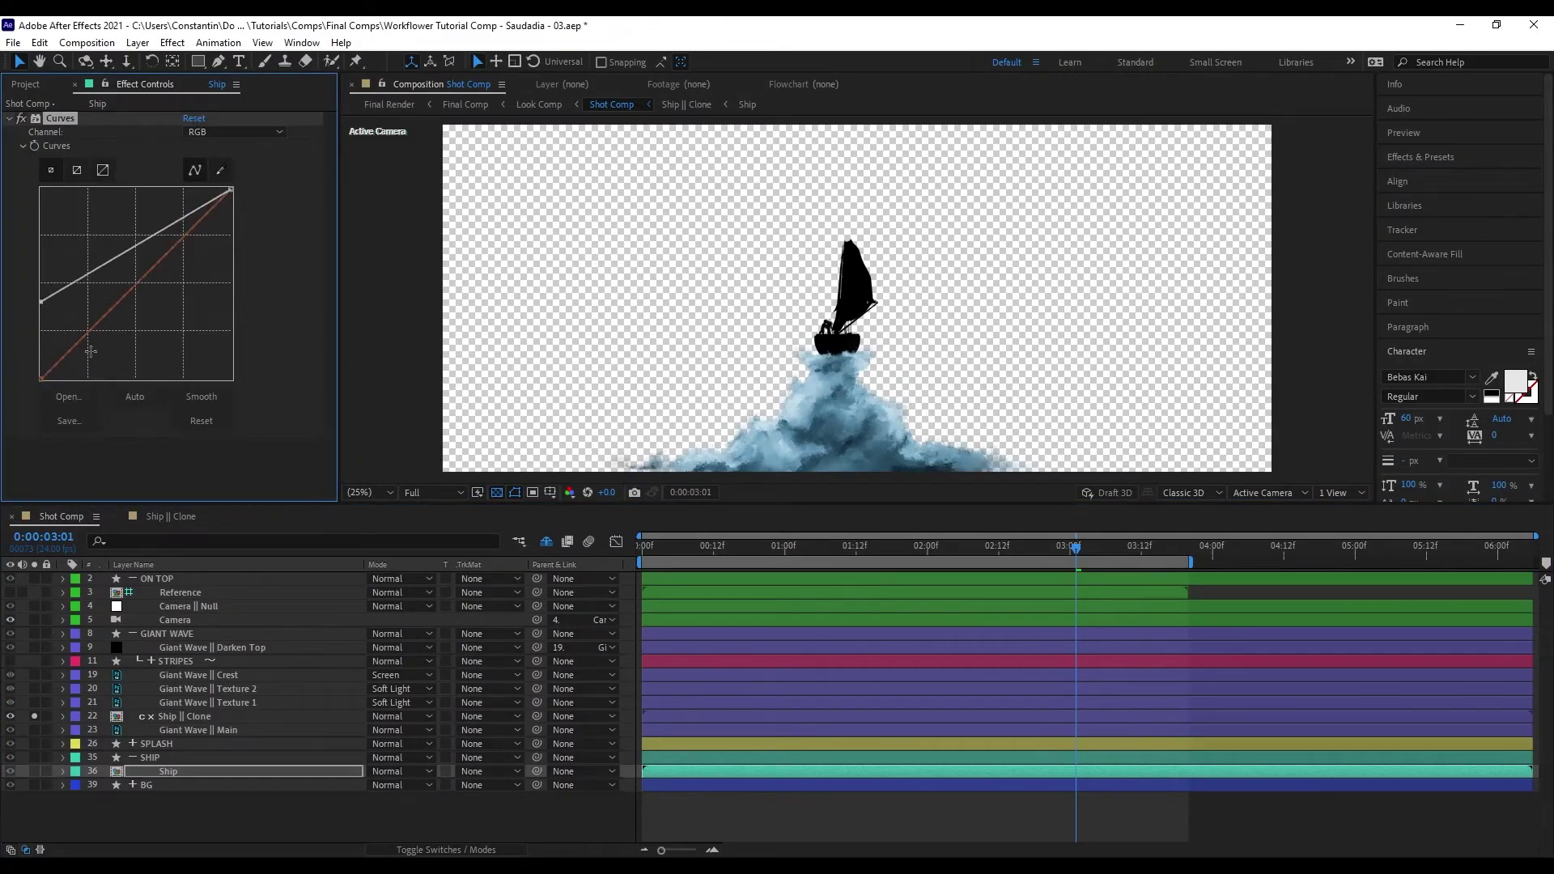
- Check the Ship || Clone layer inside the clone precomp for the new effect and return to Shot Comp
double_click(235, 715)
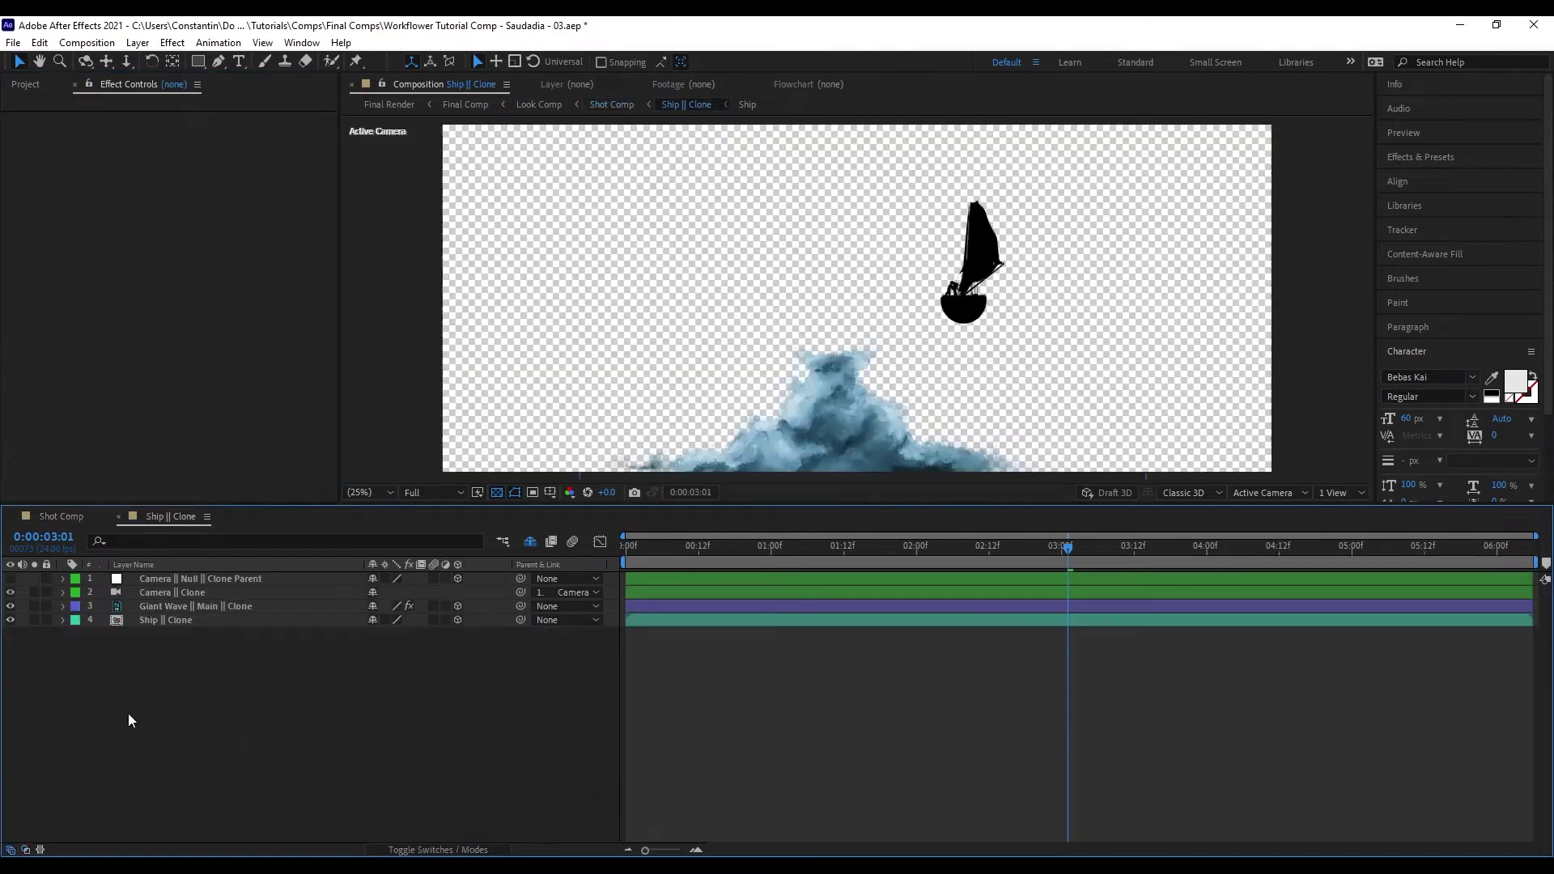
click(242, 616)
key(Tab)
click(371, 698)
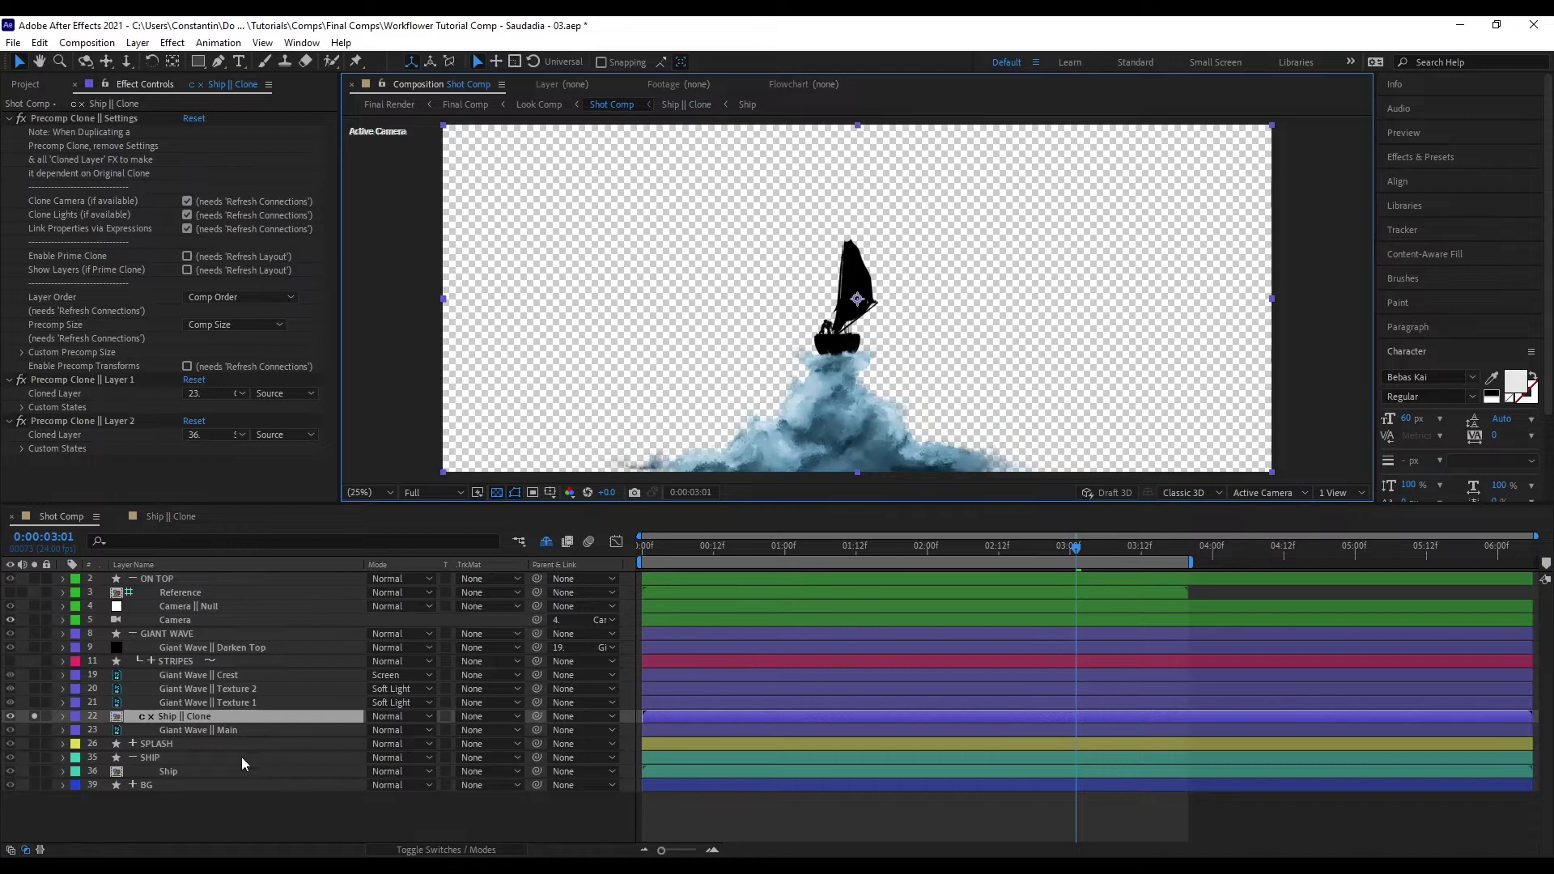
- Run Workflower's Refresh Connections with the original Ship selected to carry its Curves effect into the Ship || Clone precomp
click(240, 769)
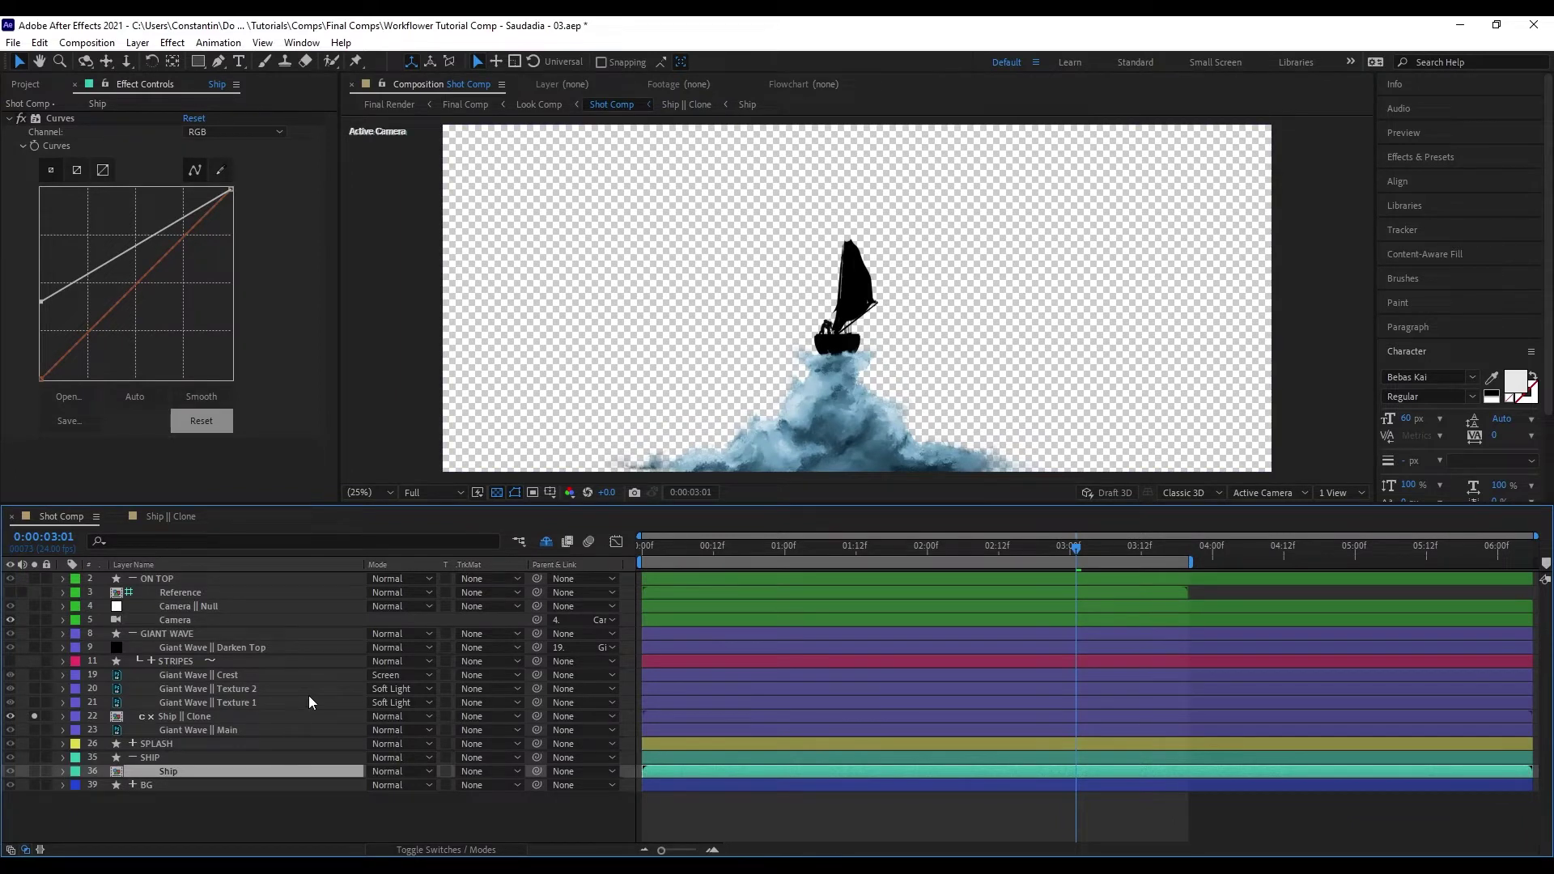
click(220, 717)
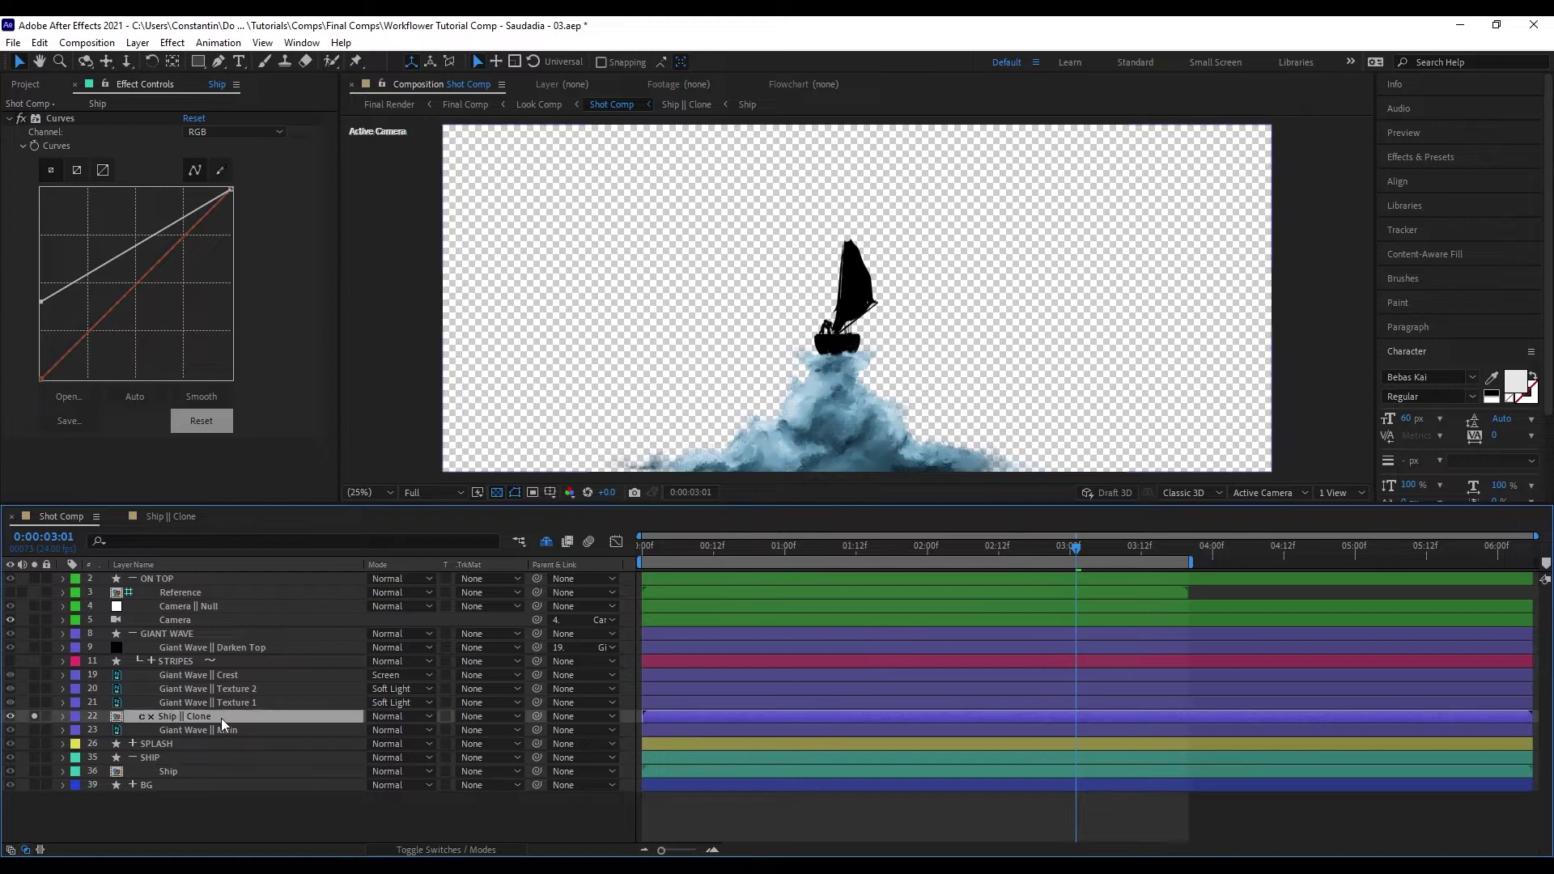
click(257, 773)
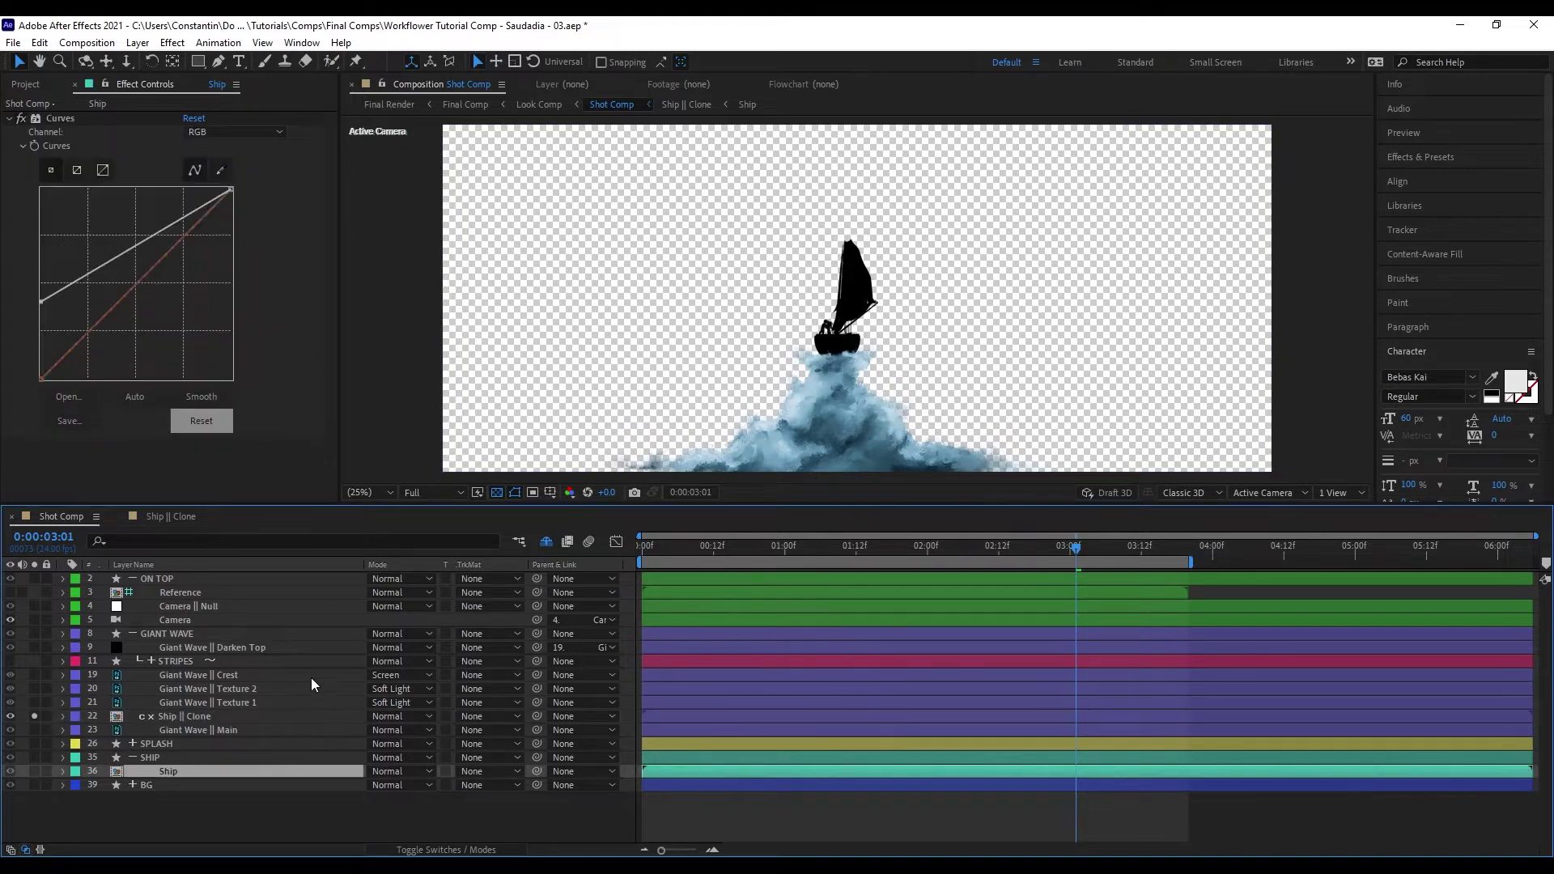
key(ctrl+alt+x)
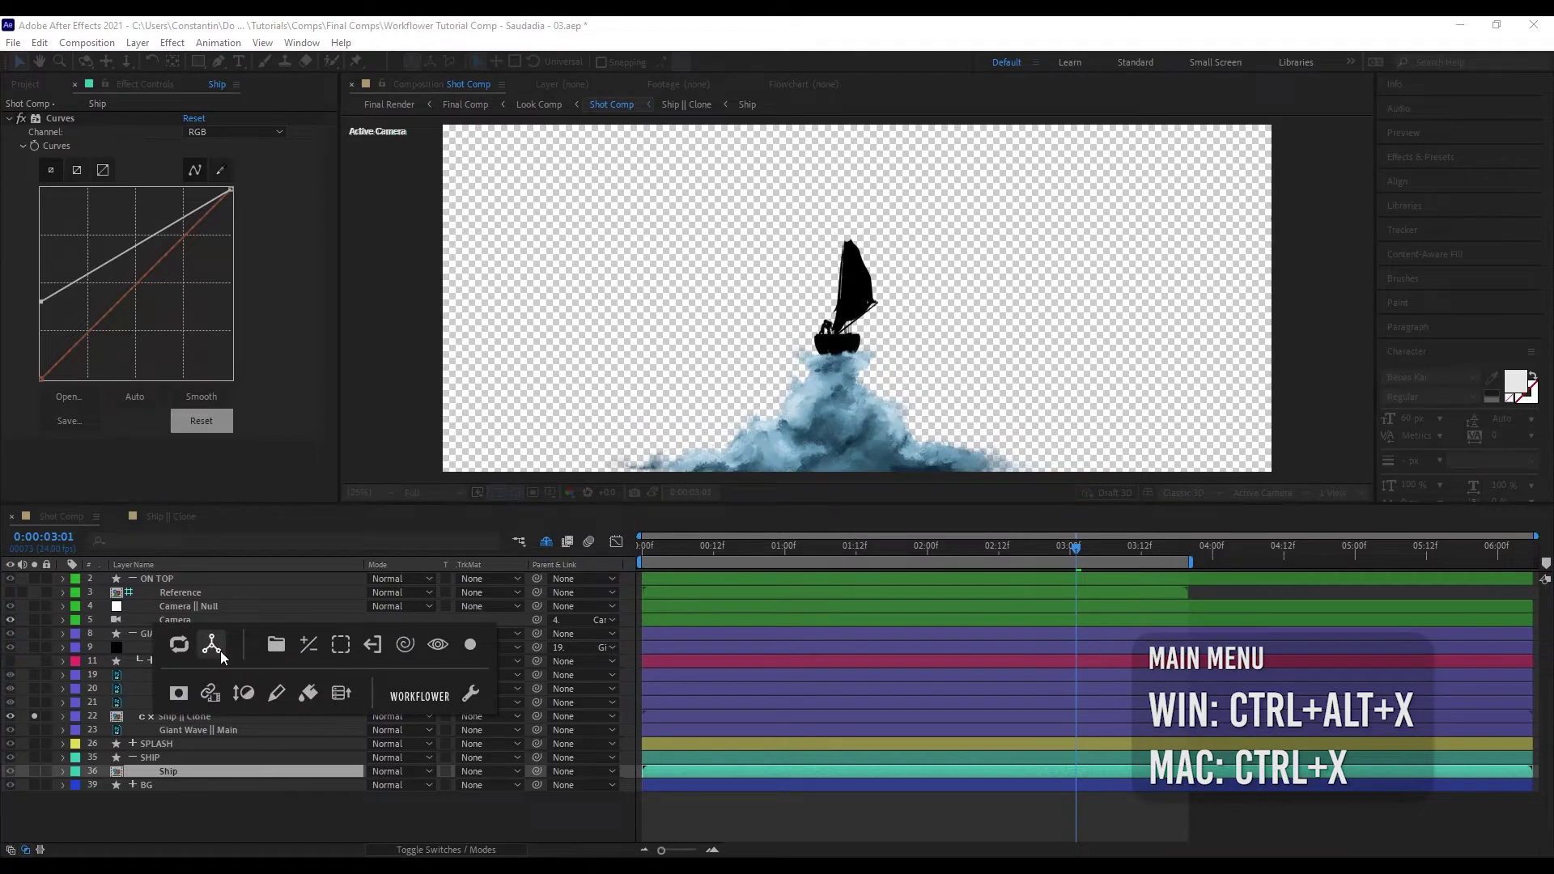
click(220, 651)
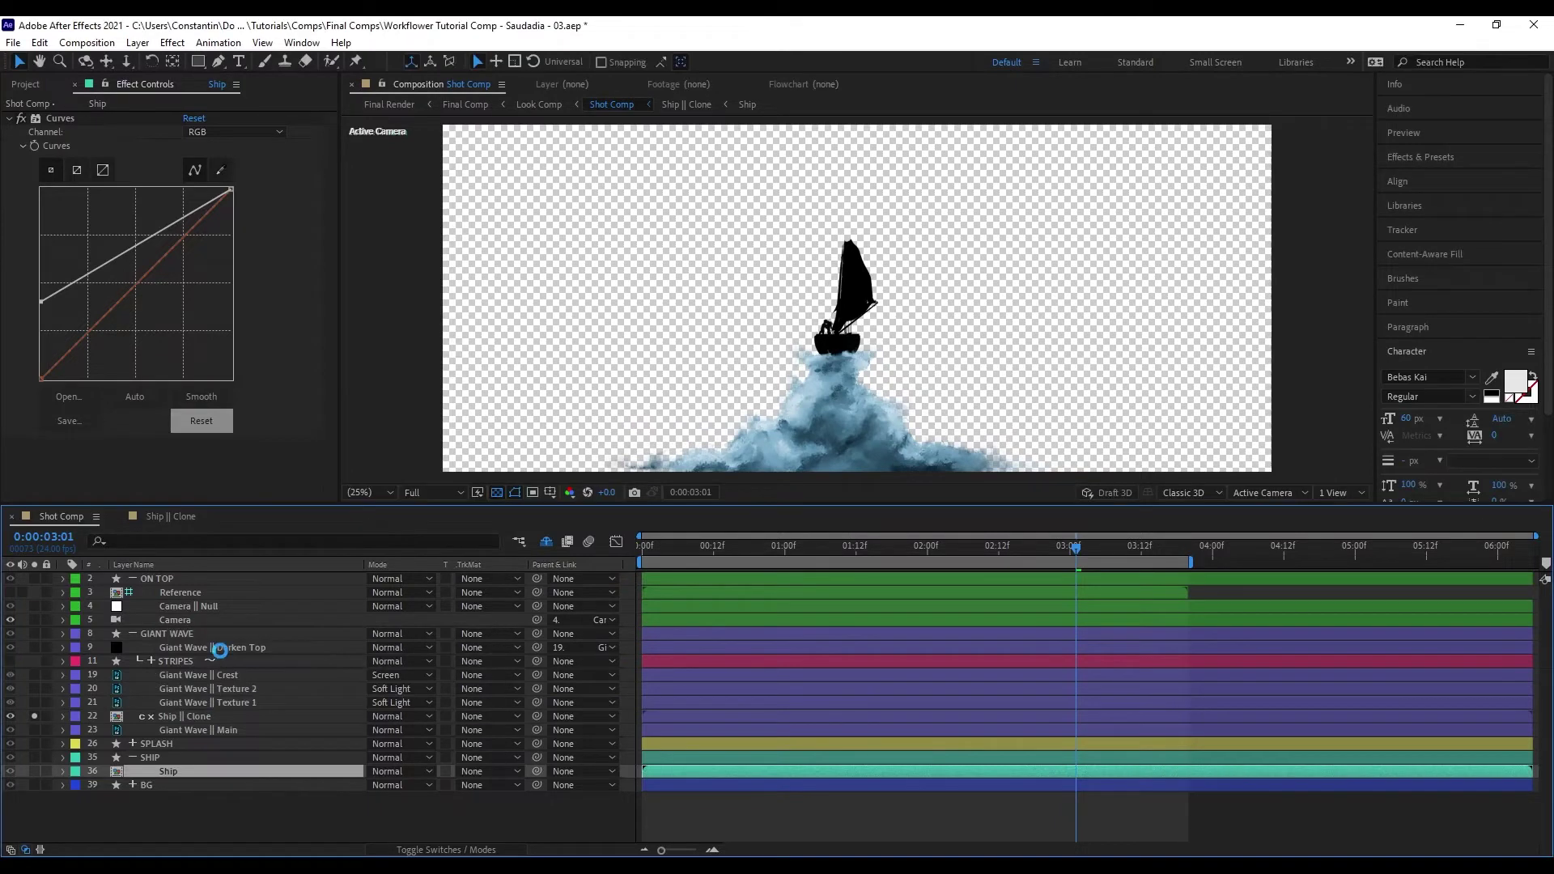
click(252, 766)
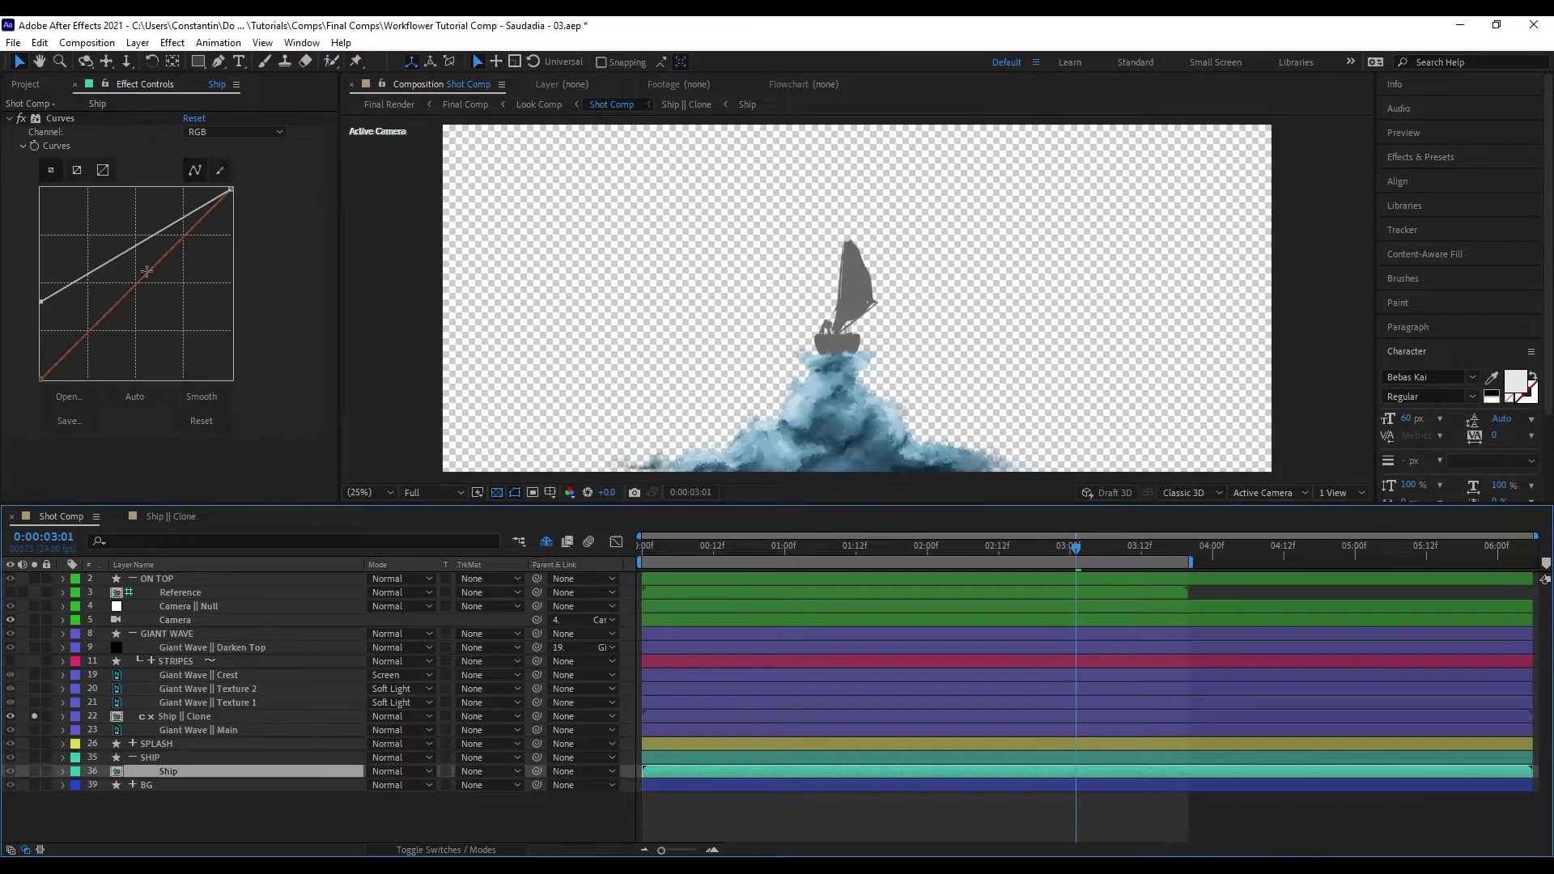
- Raise the RGB curve's black point on the Ship layer slightly further and collapse the Curves effect
mouse_move(41, 301)
mouse_down()
mouse_move(31, 364)
mouse_move(186, 396)
mouse_move(49, 380)
mouse_move(25, 257)
mouse_move(37, 296)
mouse_up()
click(9, 119)
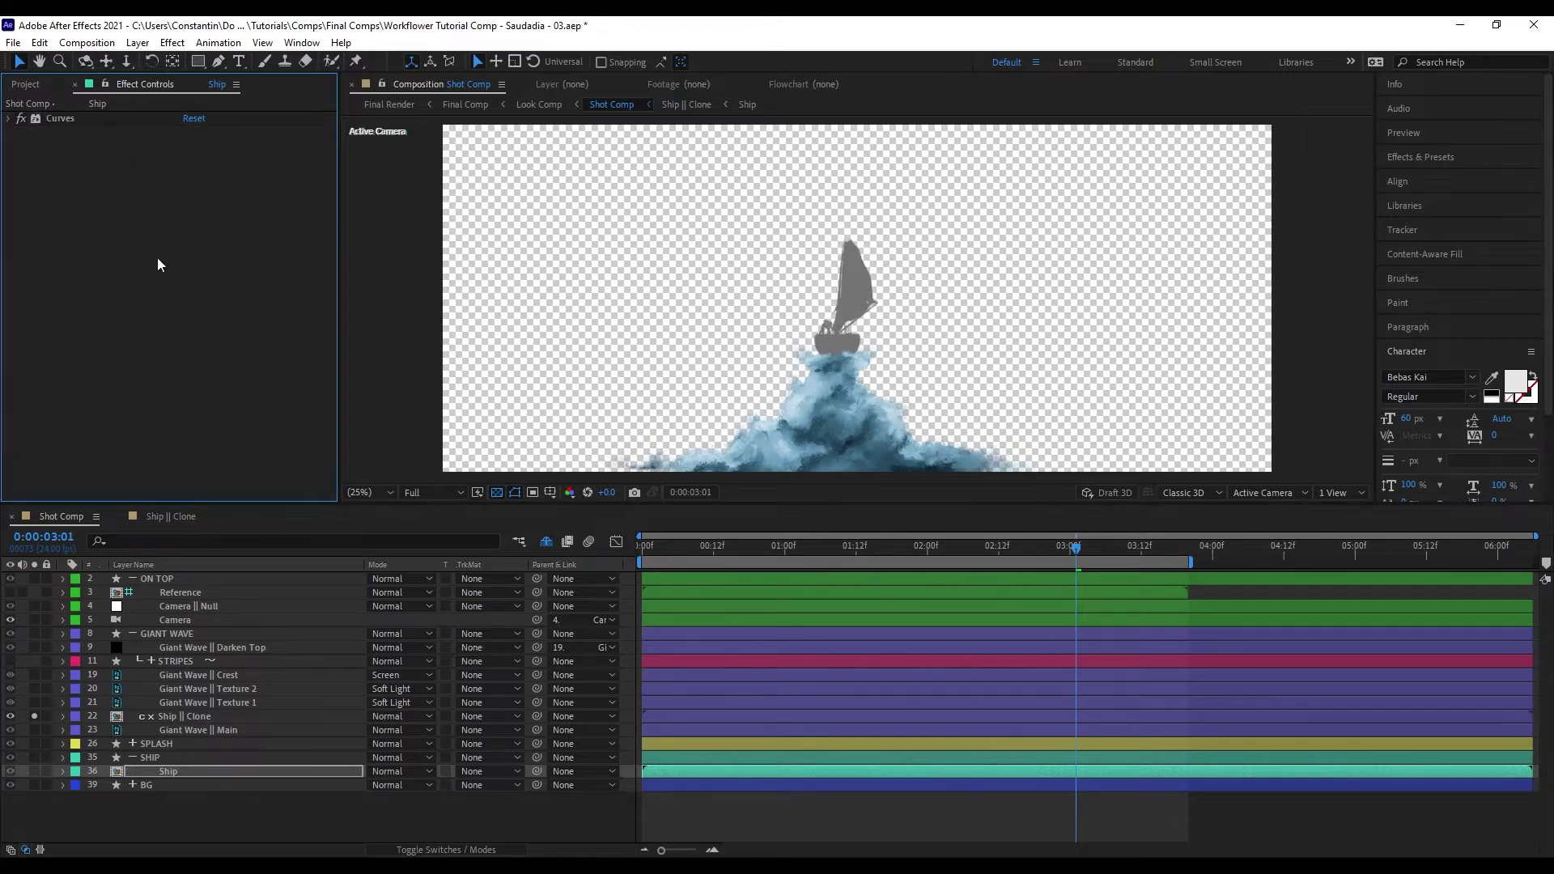
- Apply a Roughen Edges effect to the original Ship layer and run Workflower's Refresh Connections to pass it to the clone
key(ctrl+space)
text(roug)
key(Return)
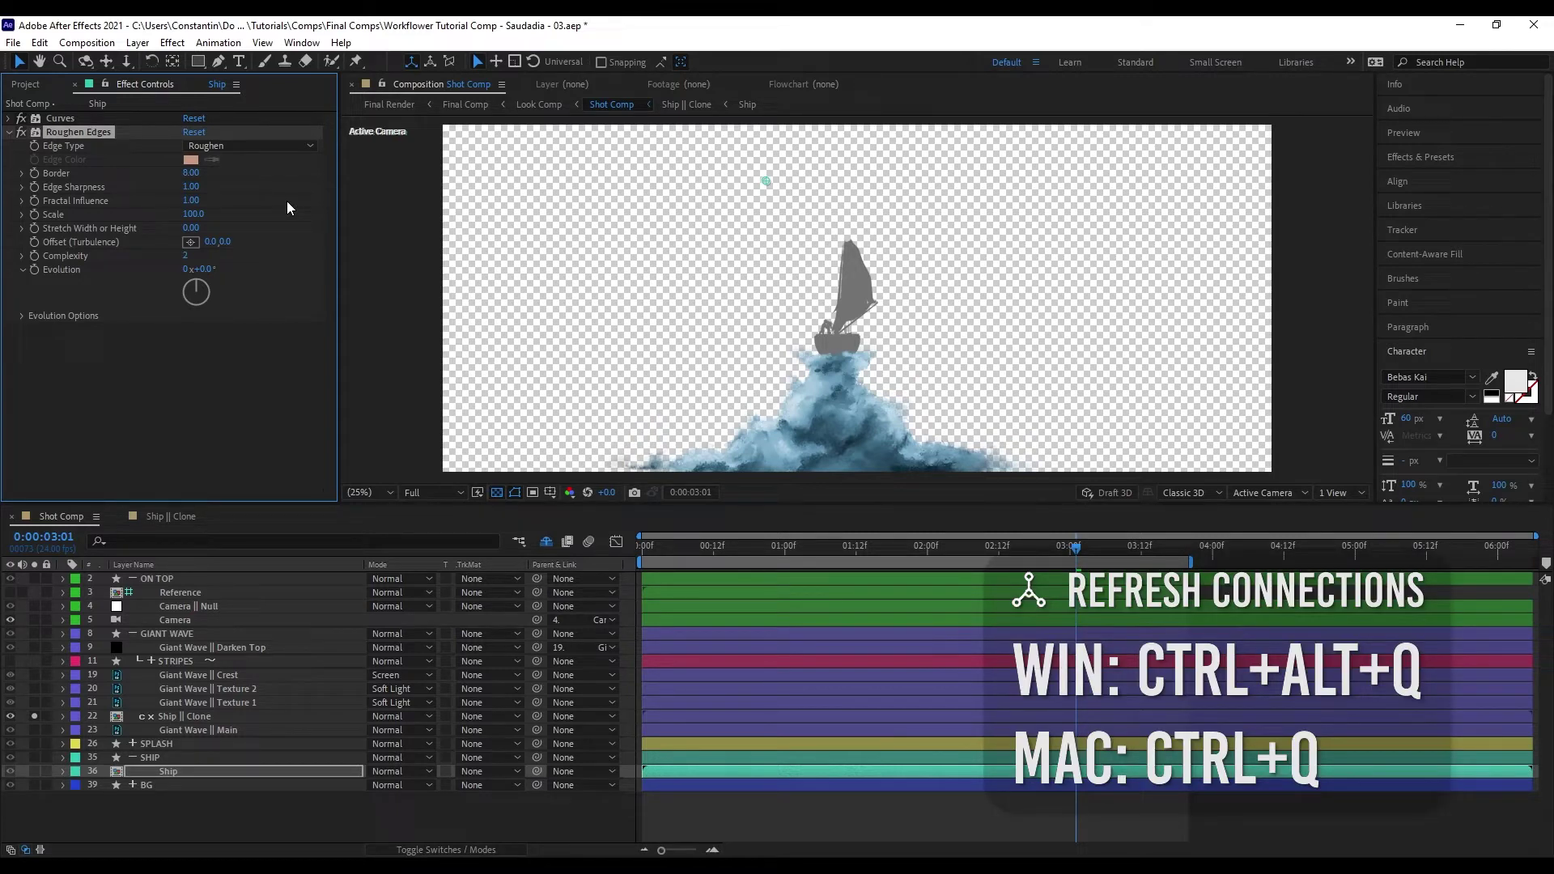
key(ctrl+alt+q)
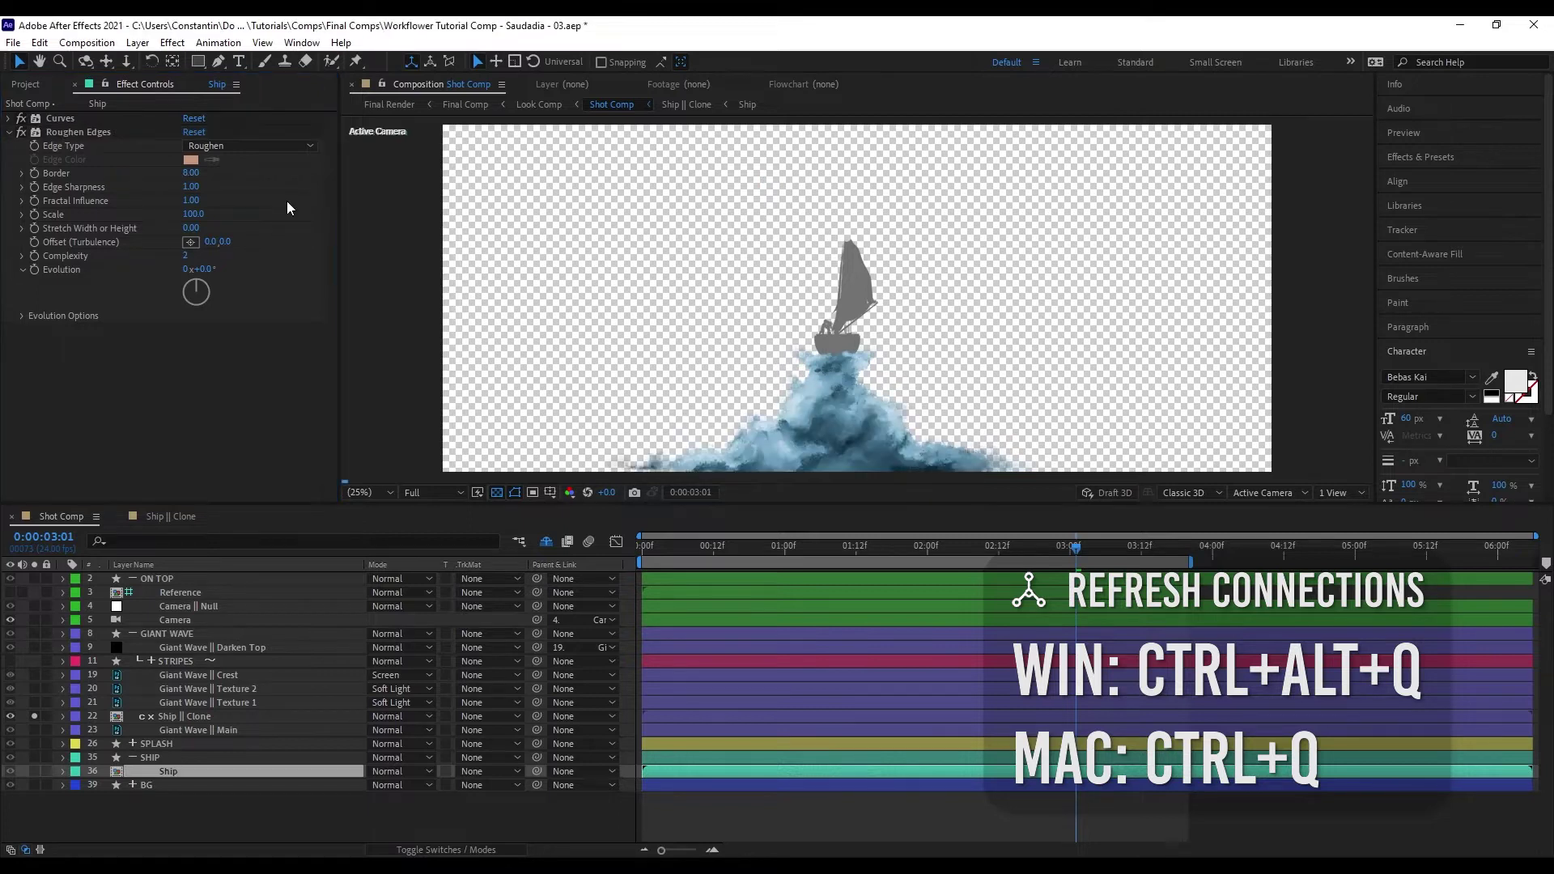
- Set the Ship's Roughen Edges Border to 99.30 and move the Curves effect below Roughen Edges
drag(191, 173, 917, 168)
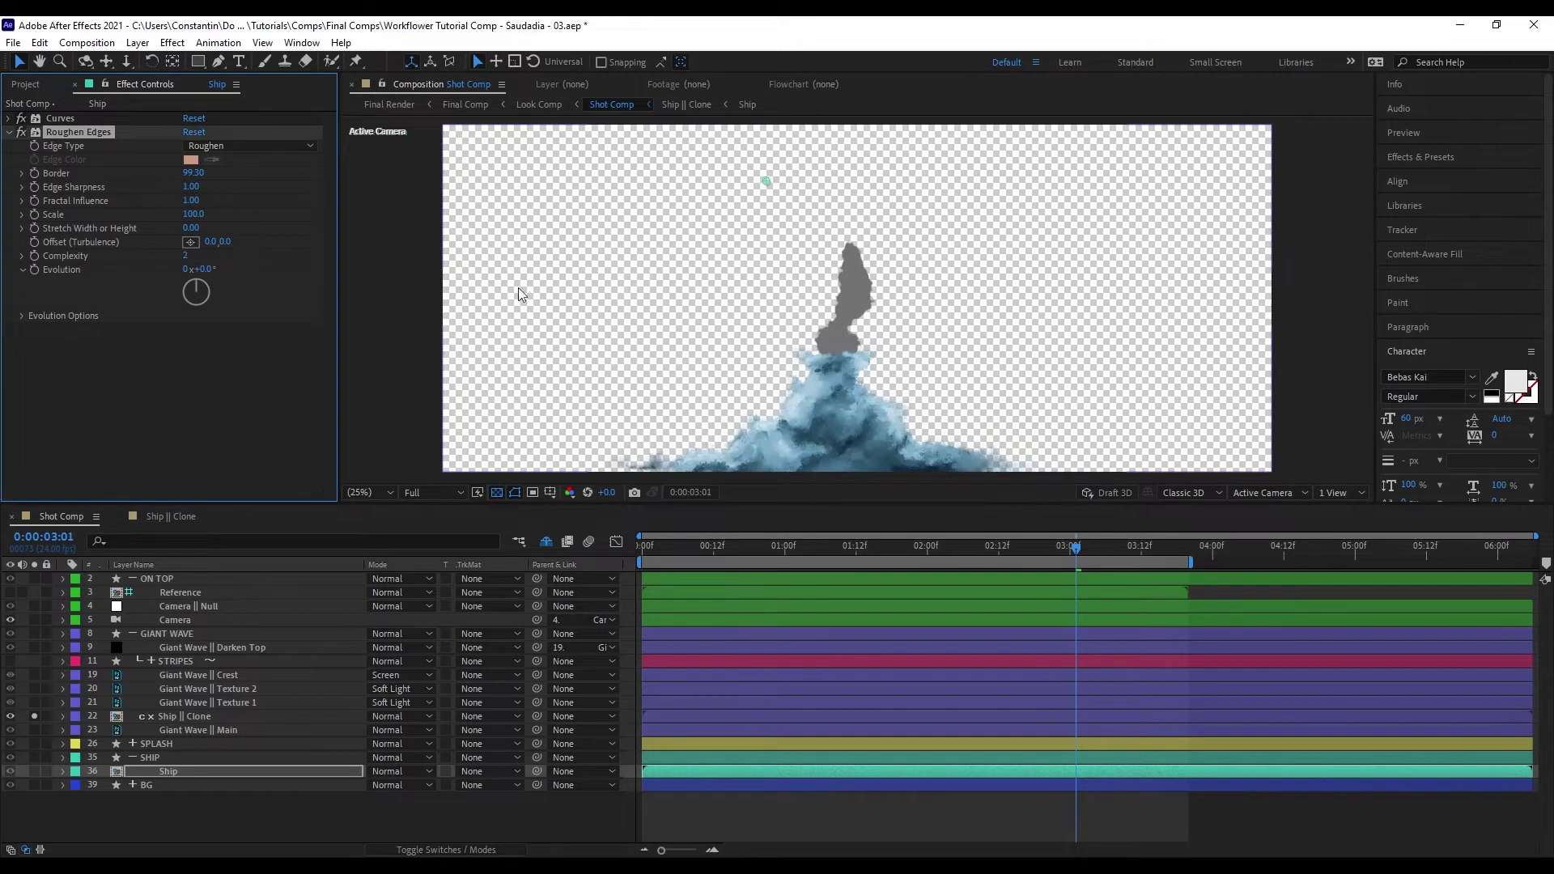
click(49, 121)
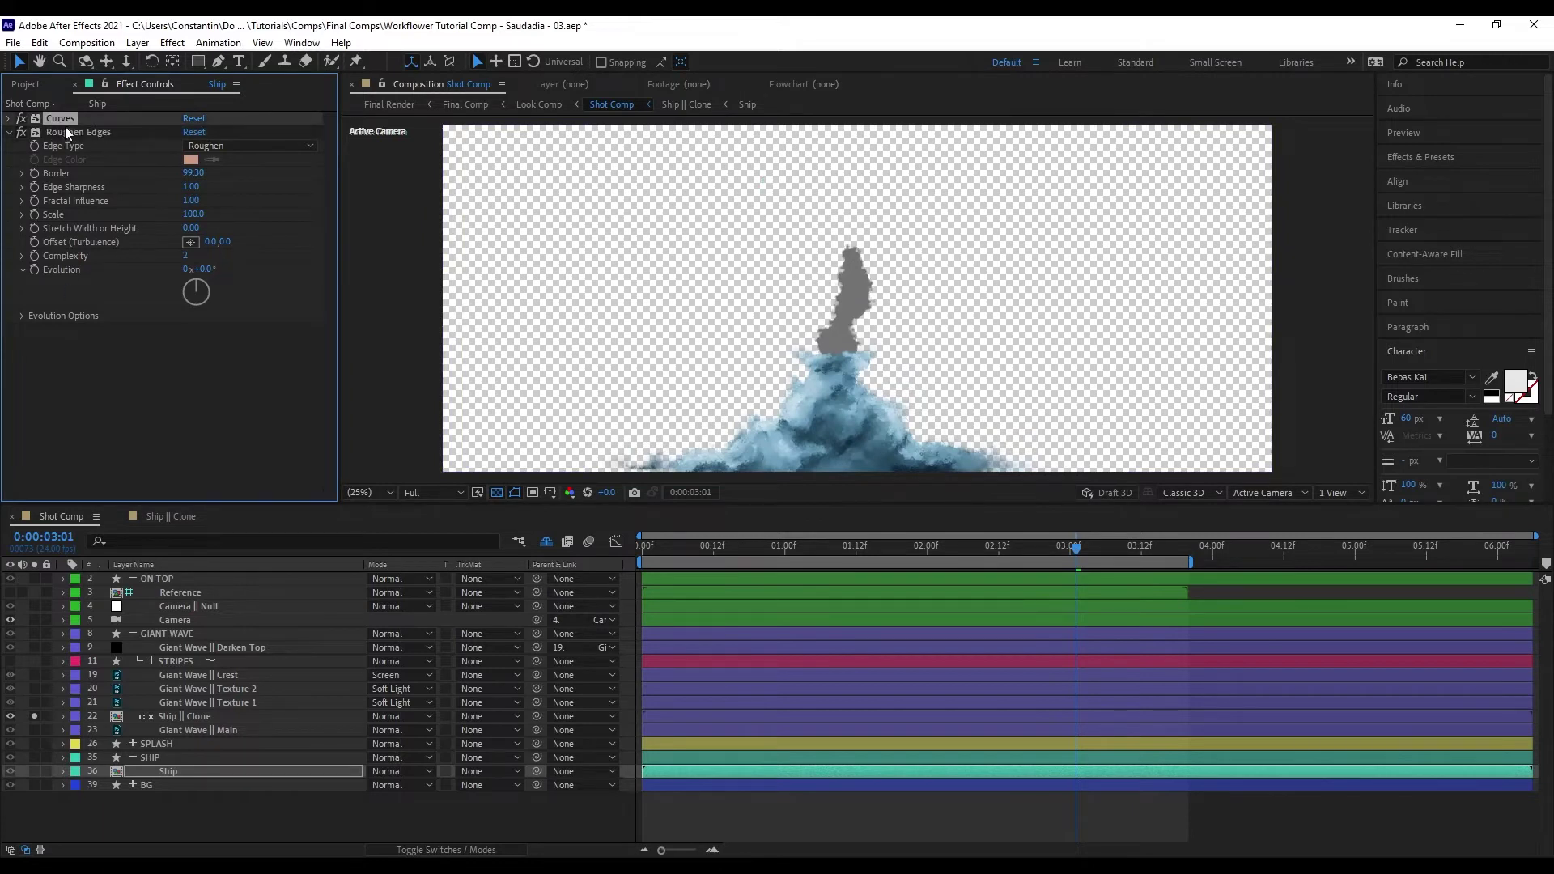
drag(55, 116, 175, 316)
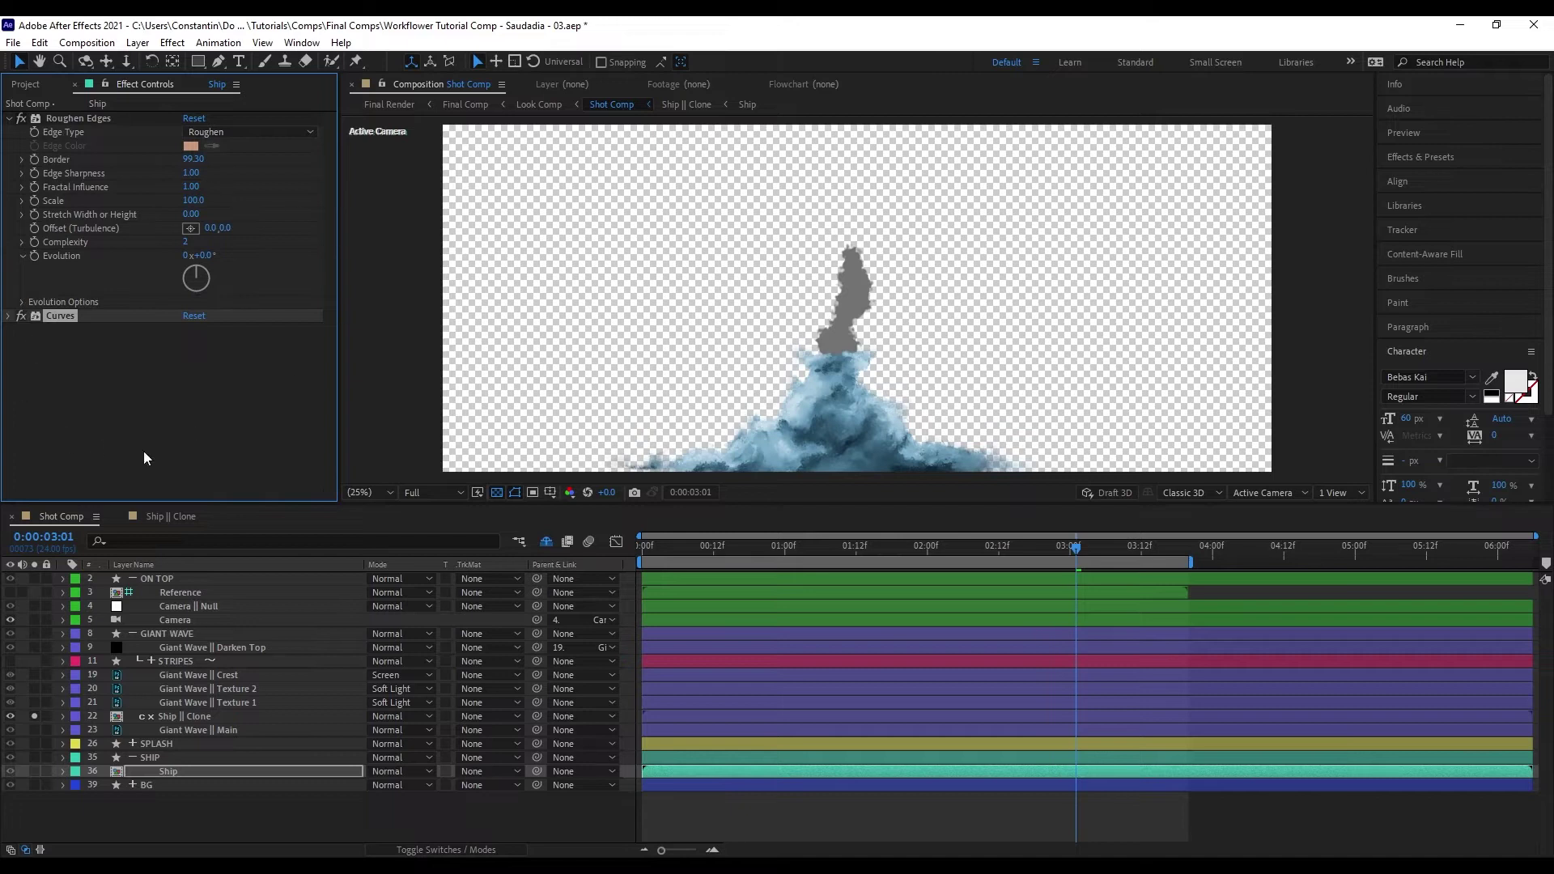
- Check the effect order on the Ship || Clone layer inside the clone precomp and return to Shot Comp
double_click(206, 715)
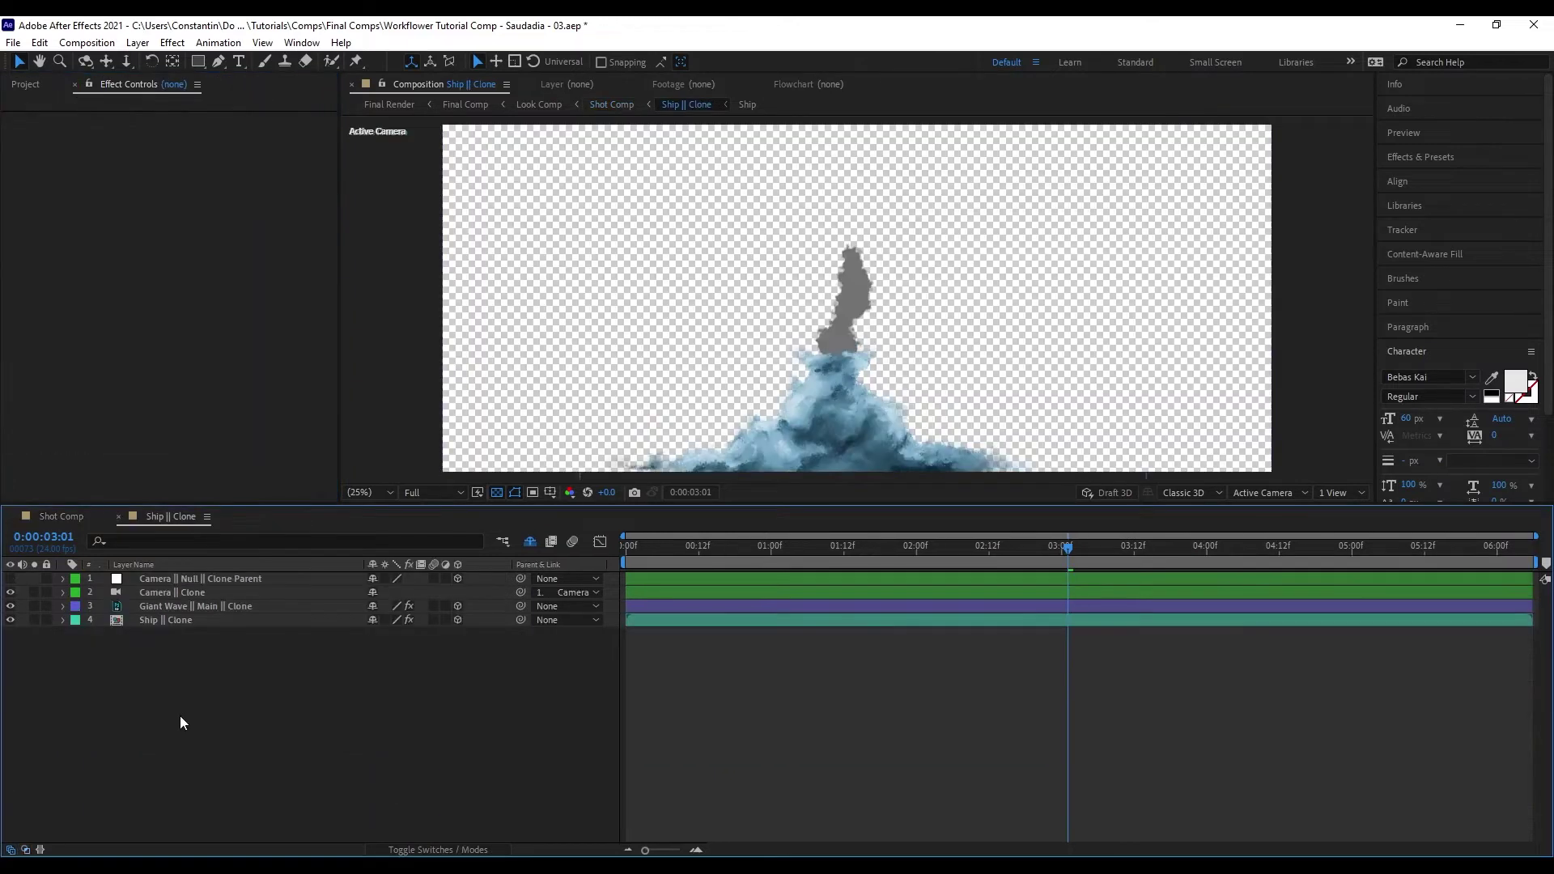
click(177, 620)
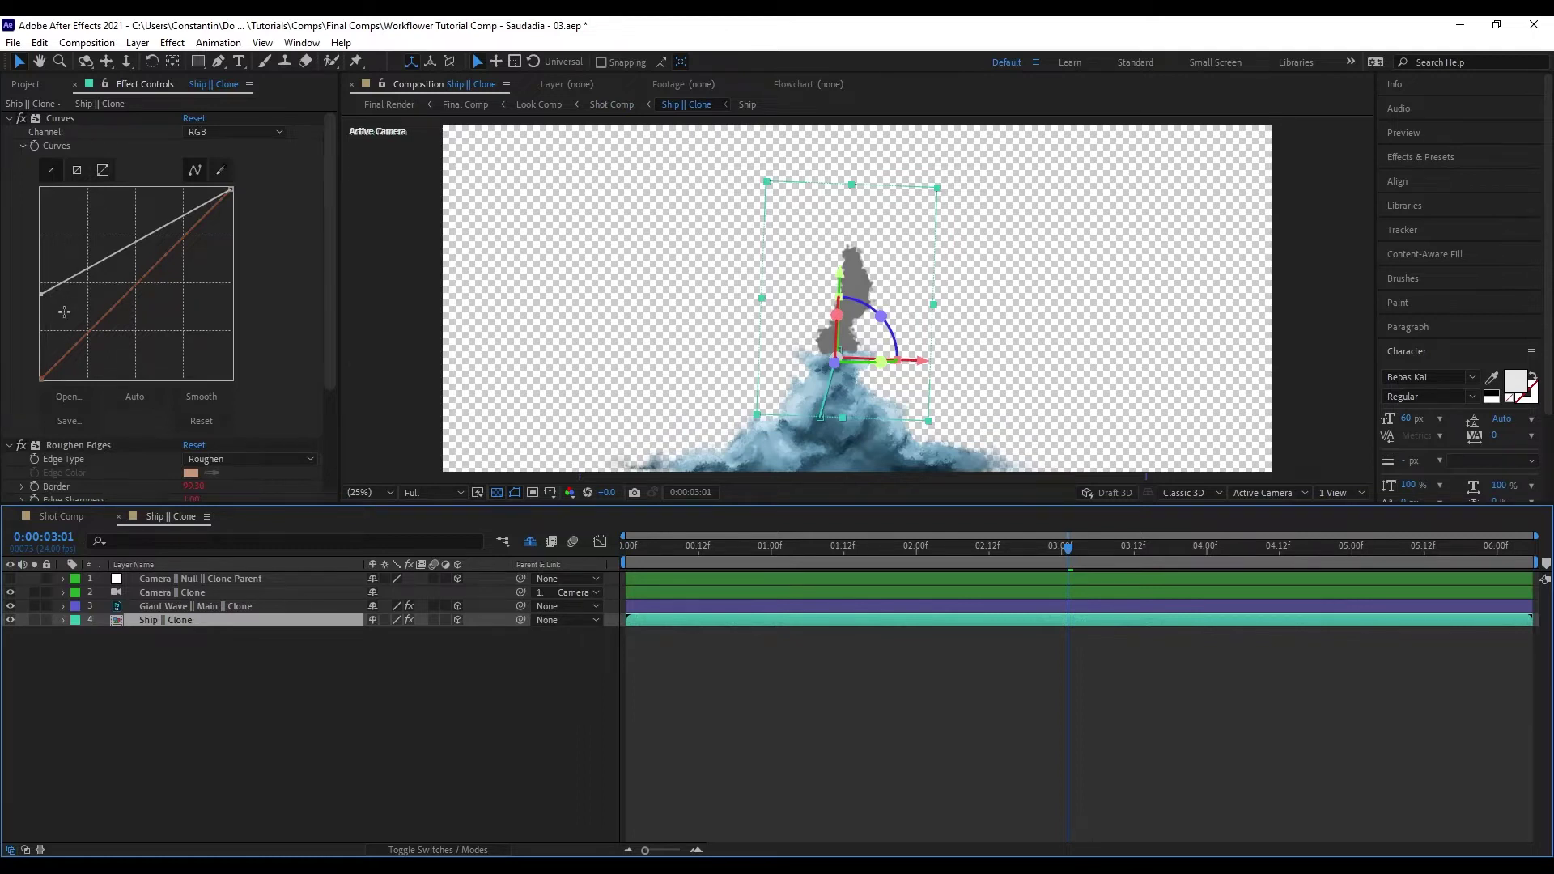
key(Tab)
click(393, 705)
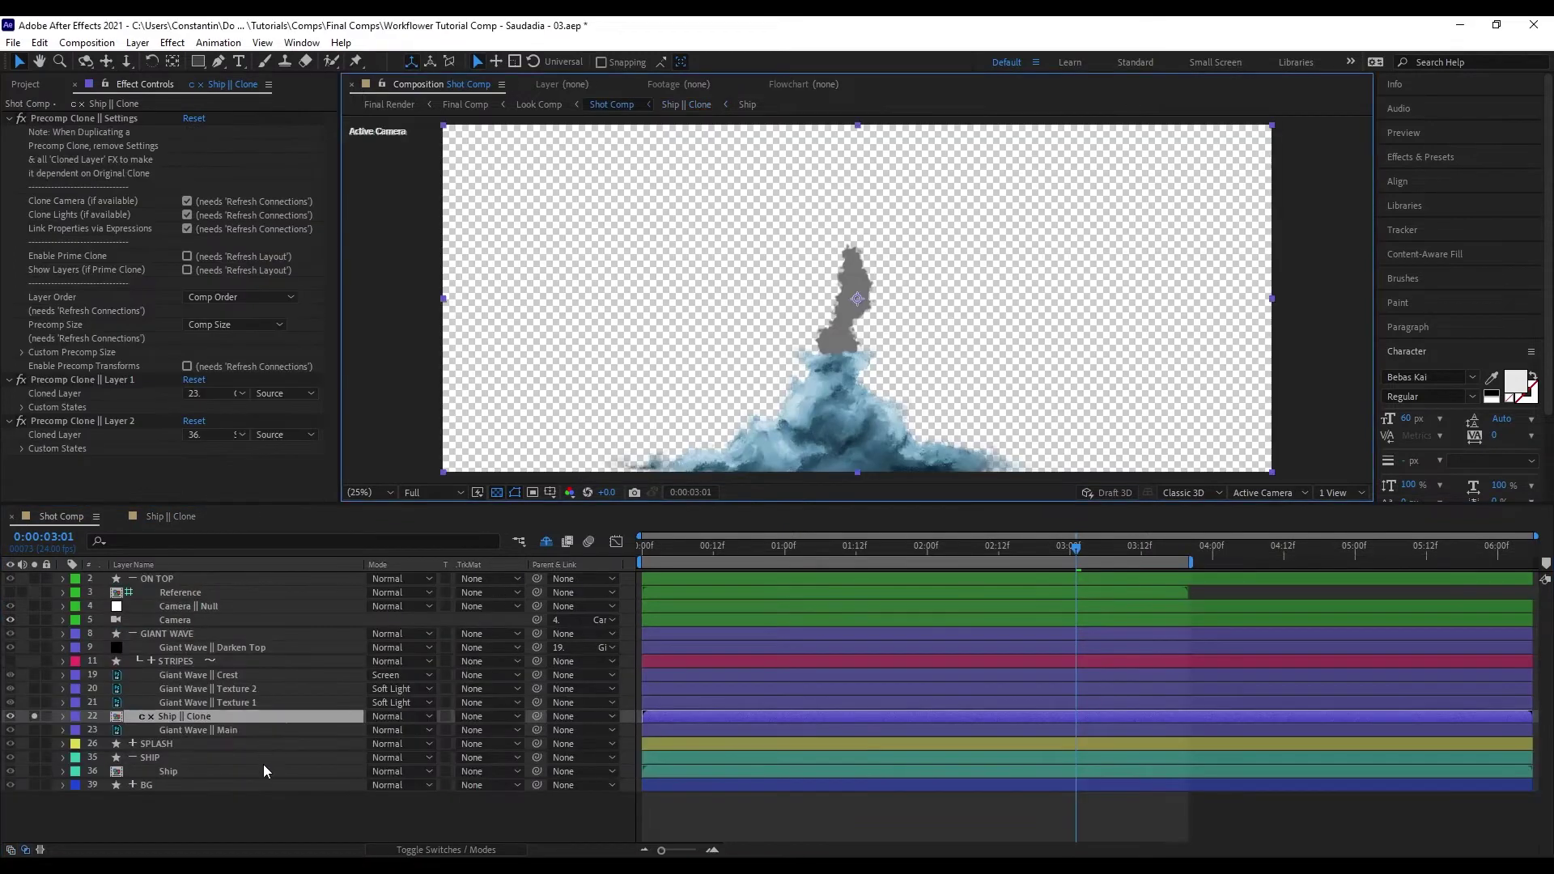
- Run Refresh Connections with the original Ship selected and check its cloned layer's effect order inside the Ship || Clone precomp
click(266, 772)
key(ctrl+alt+q)
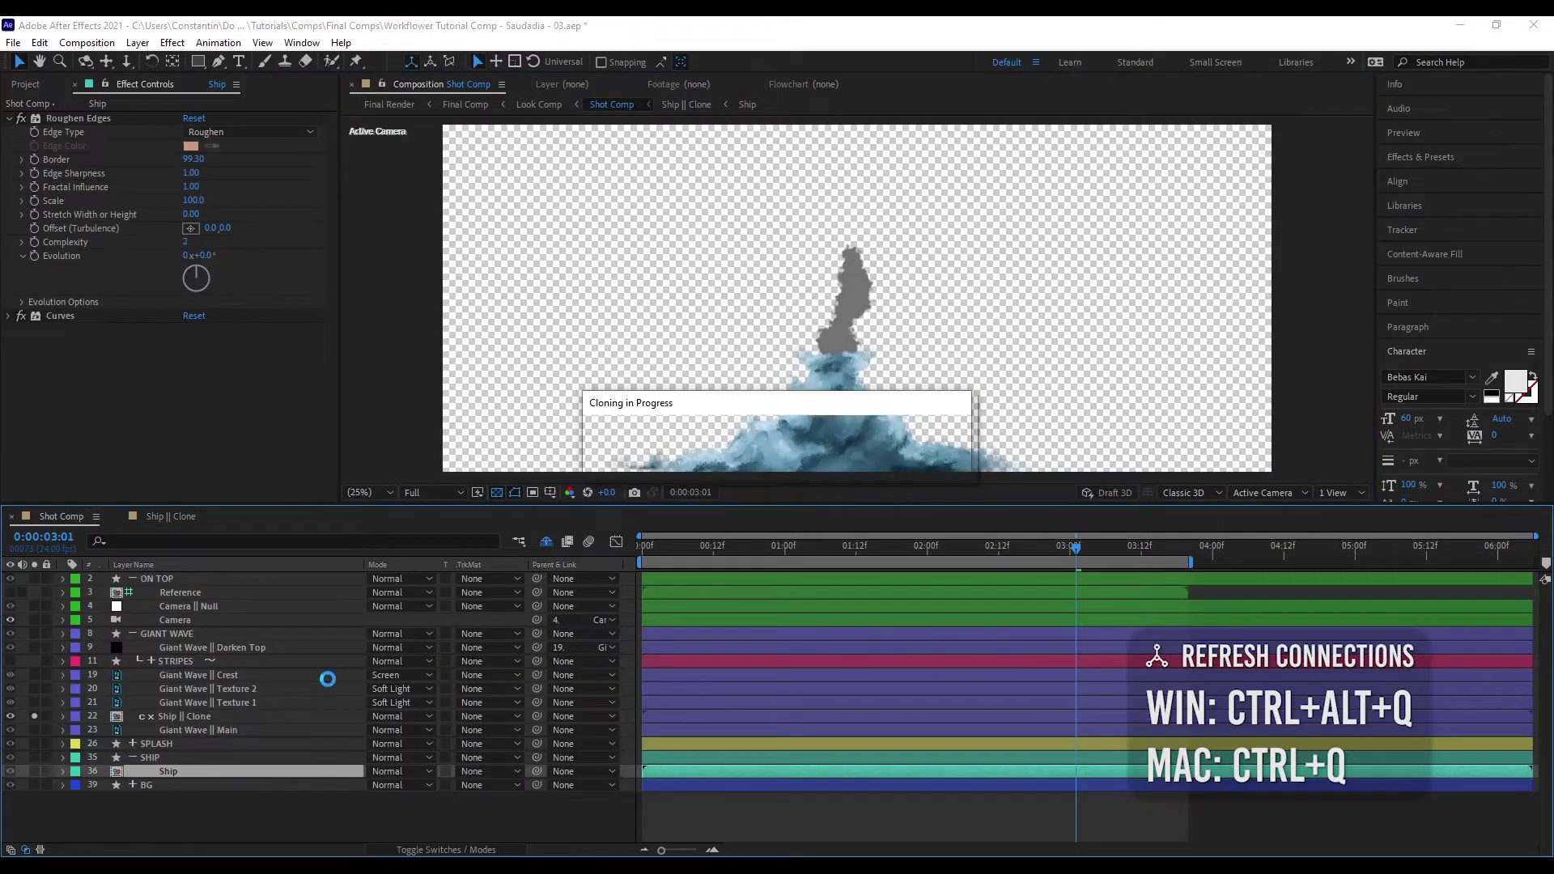
double_click(205, 713)
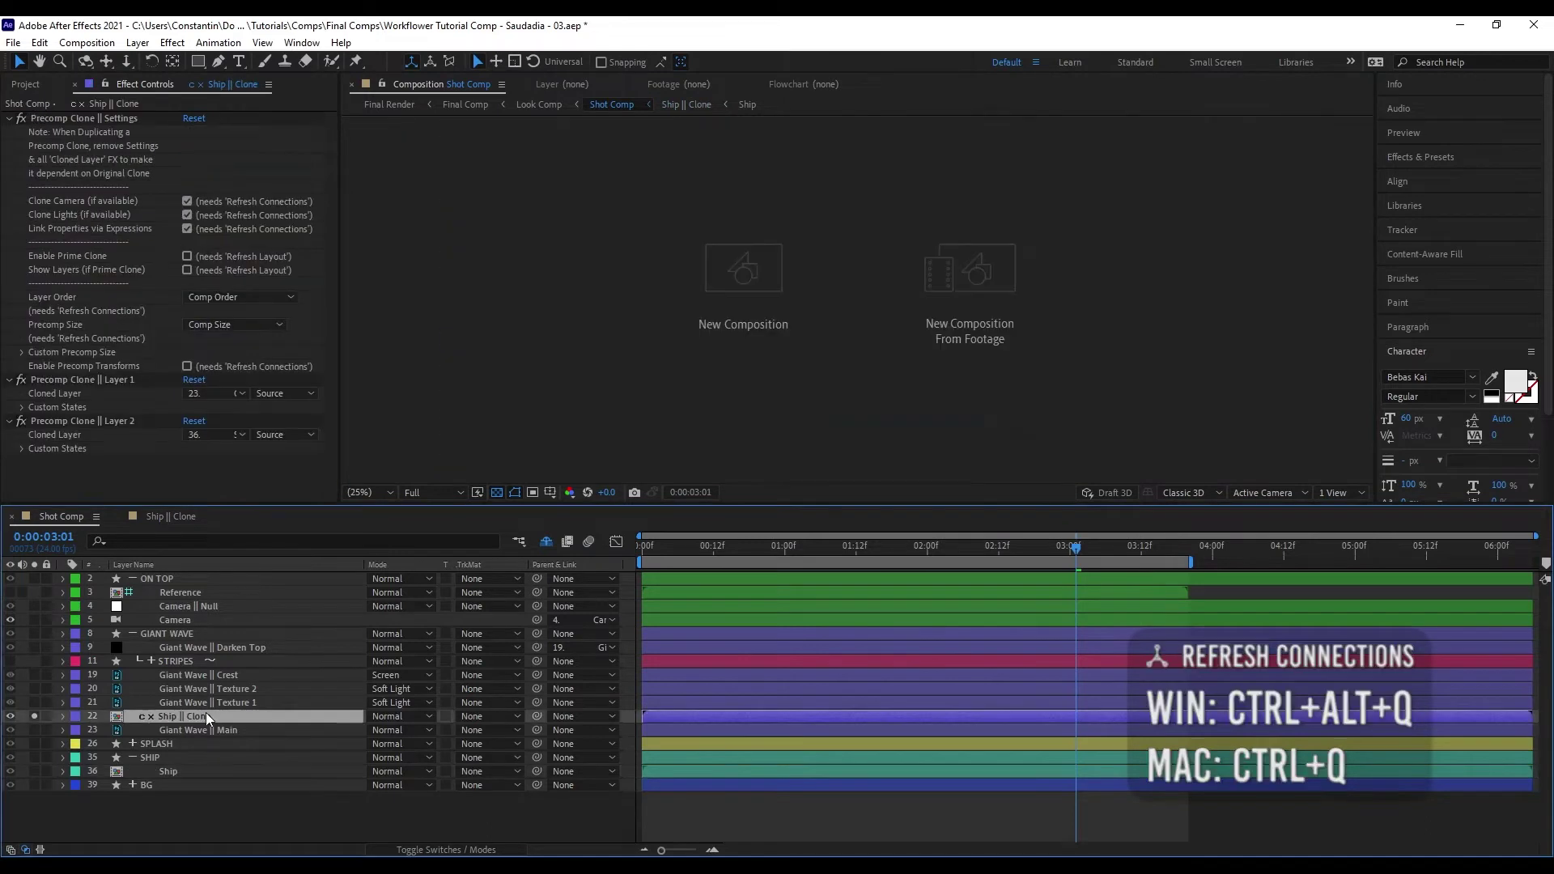
click(187, 619)
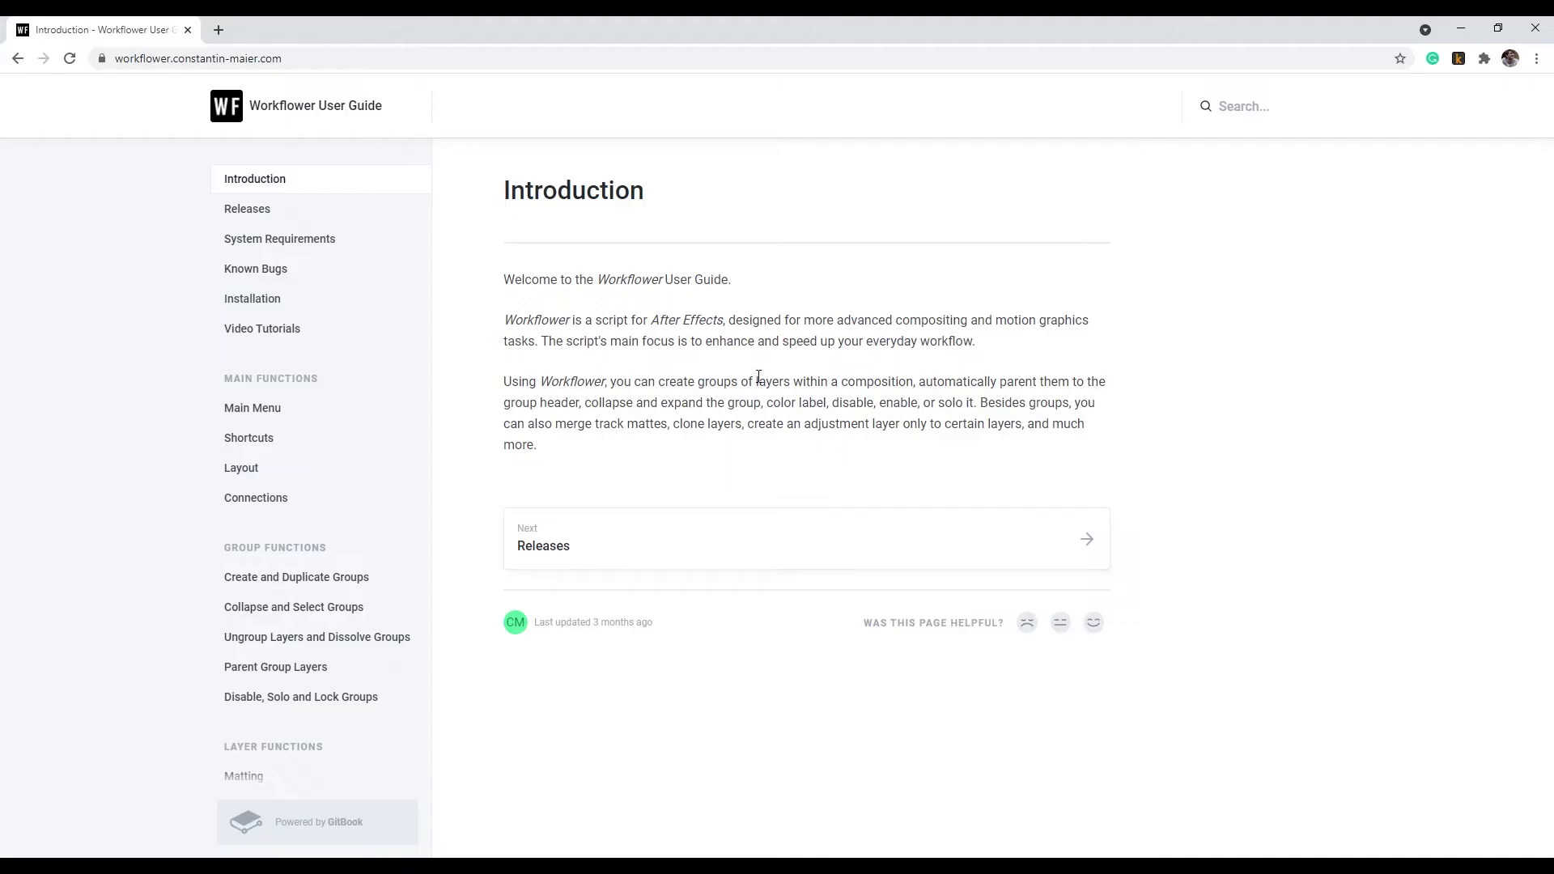
- Open the Connections page of the Workflower User Guide in the browser and examine which precomp clone properties need refreshing
click(366, 497)
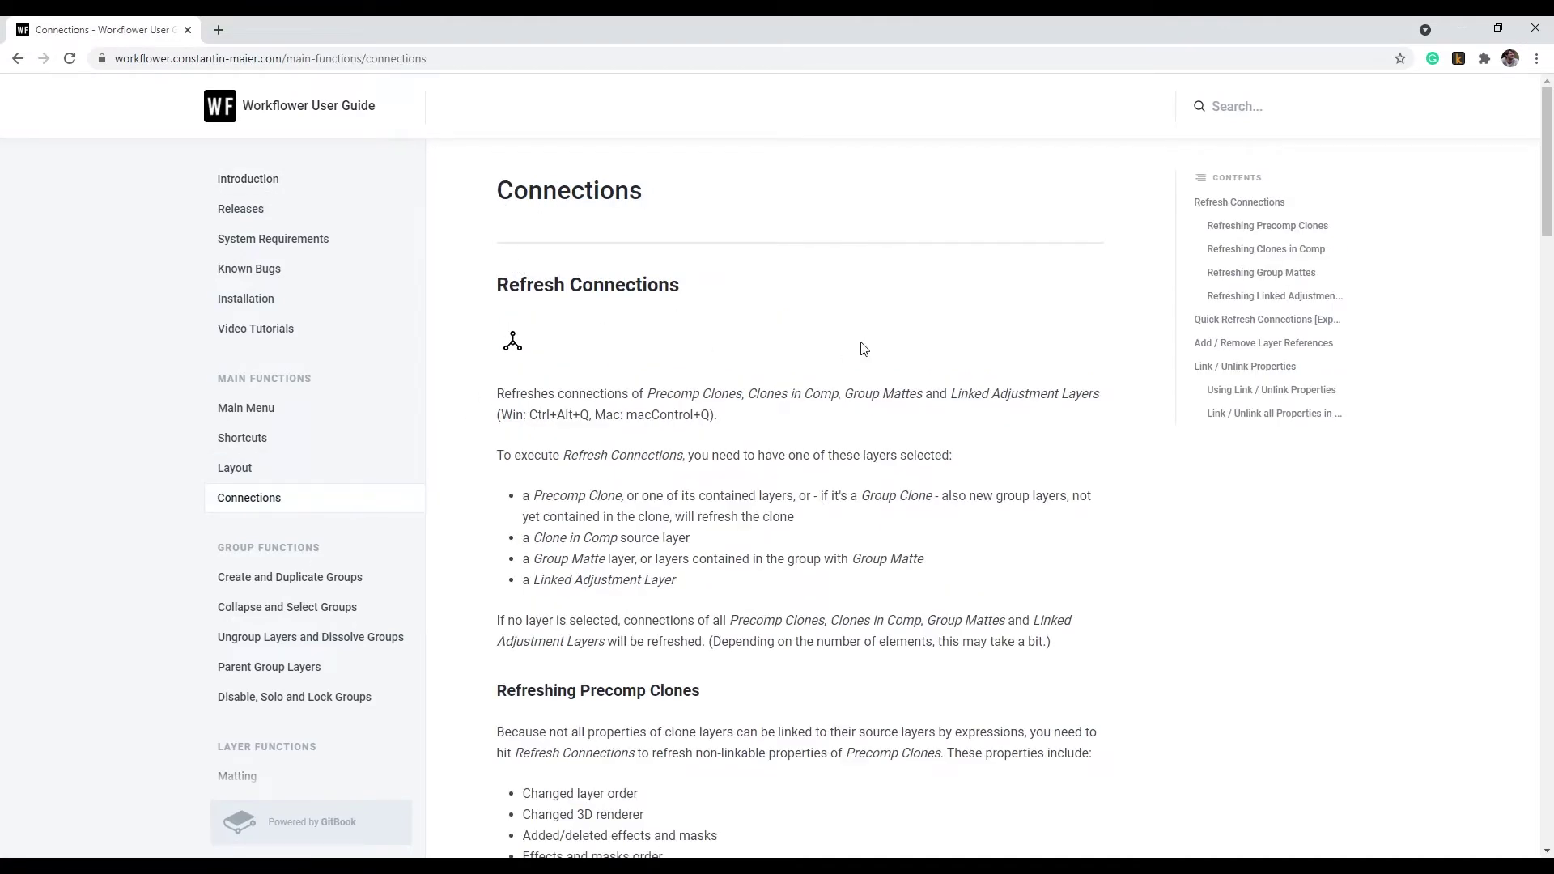
scroll(864, 348, down, 5)
drag(590, 236, 745, 239)
click(659, 317)
middle_click(662, 317)
middle_click(664, 368)
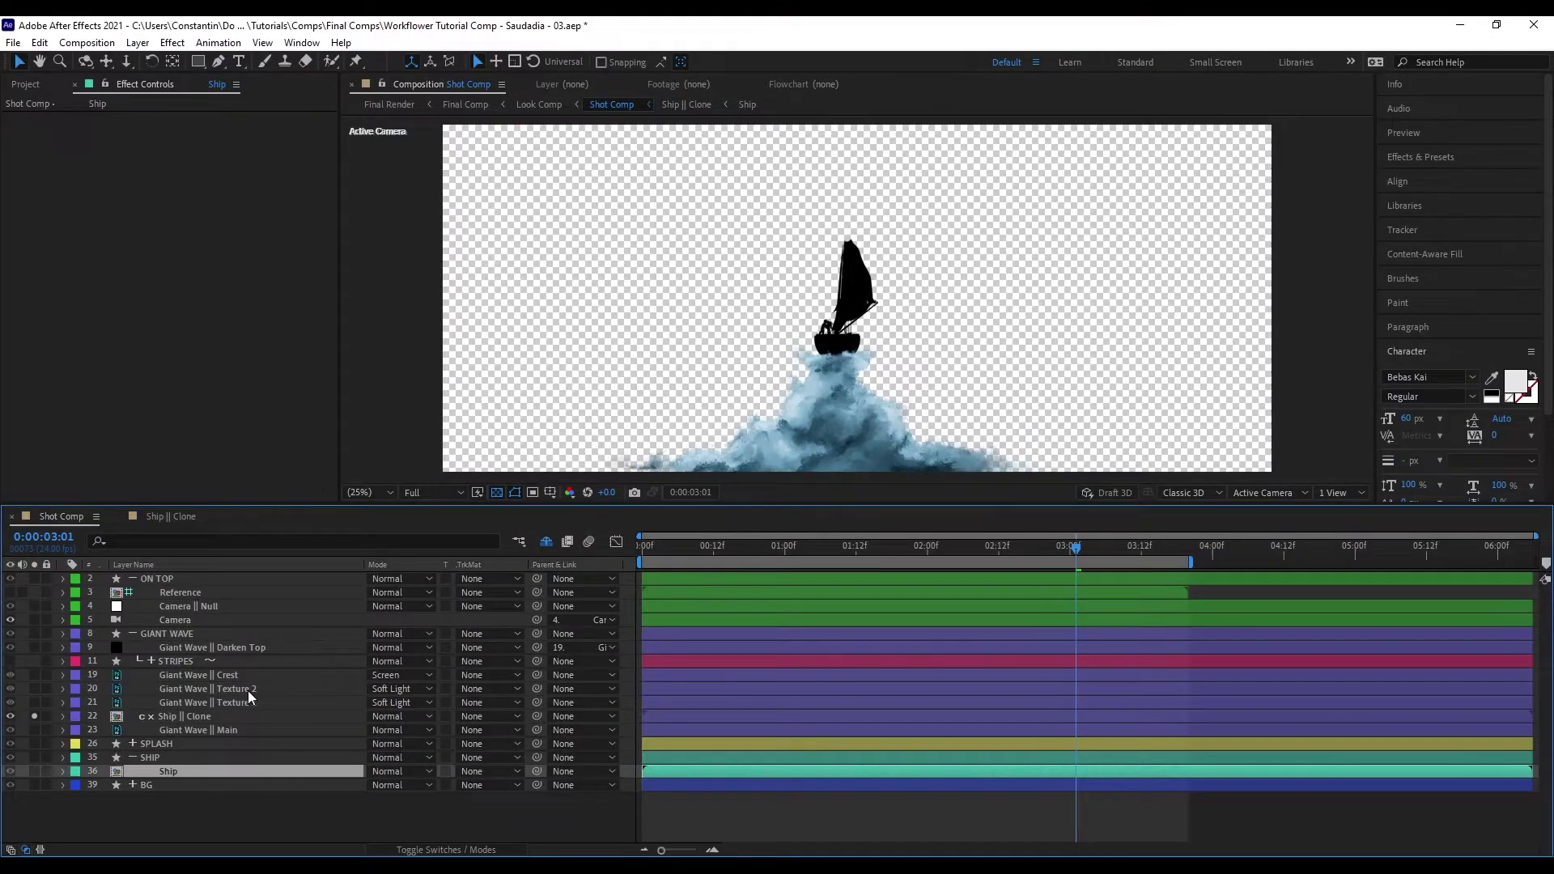
- Add a null object above the original Ship layer in Shot Comp, make it 3D and parent the Ship to it
key(ctrl+alt+shift+y)
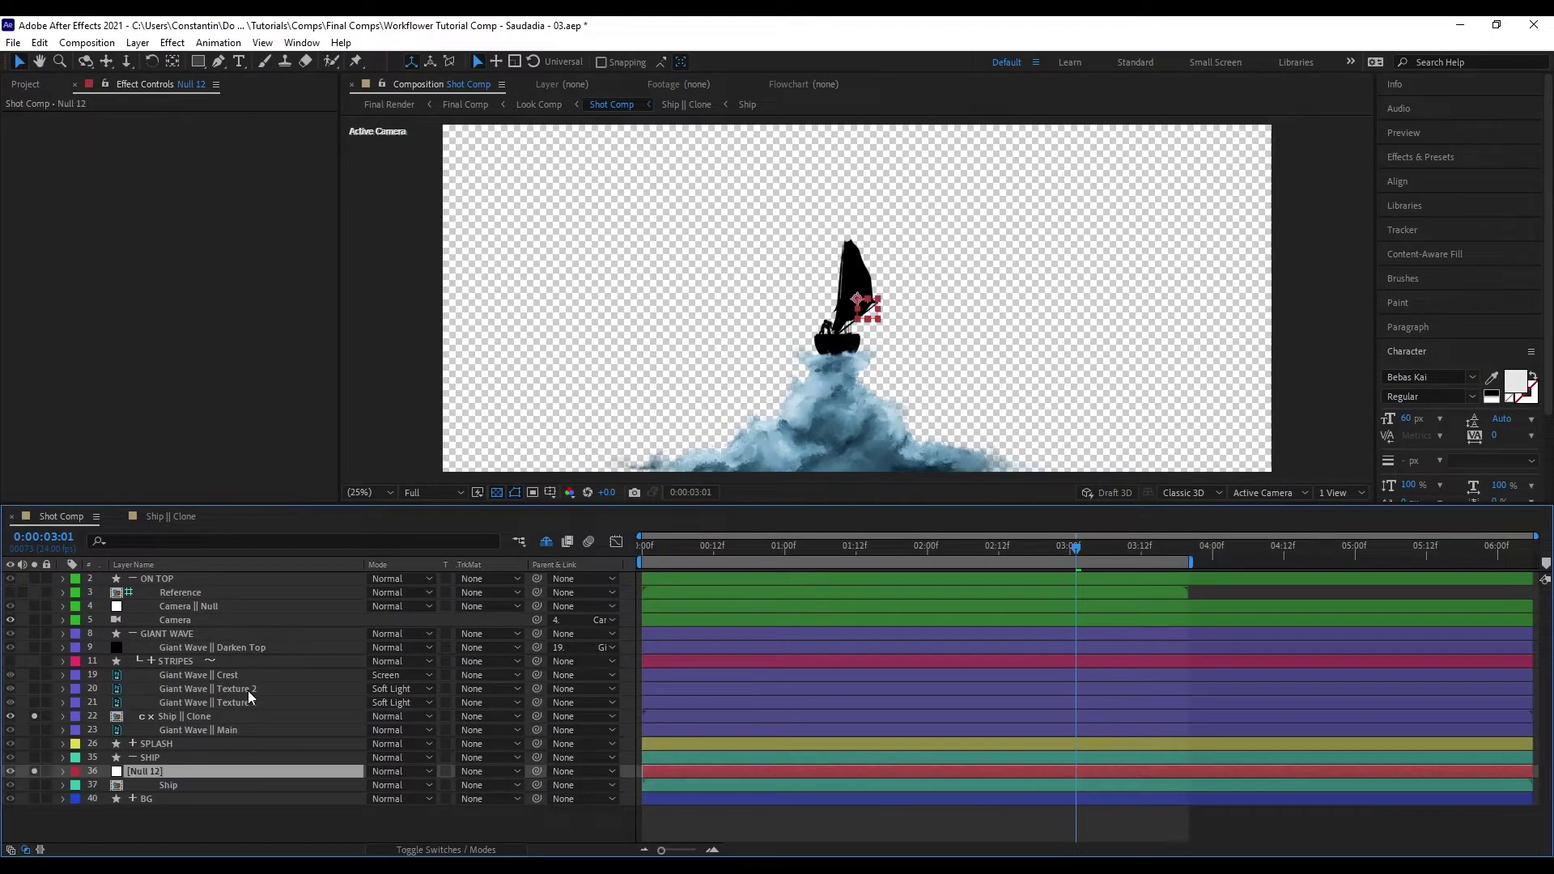
click(479, 849)
click(458, 771)
drag(521, 785, 296, 774)
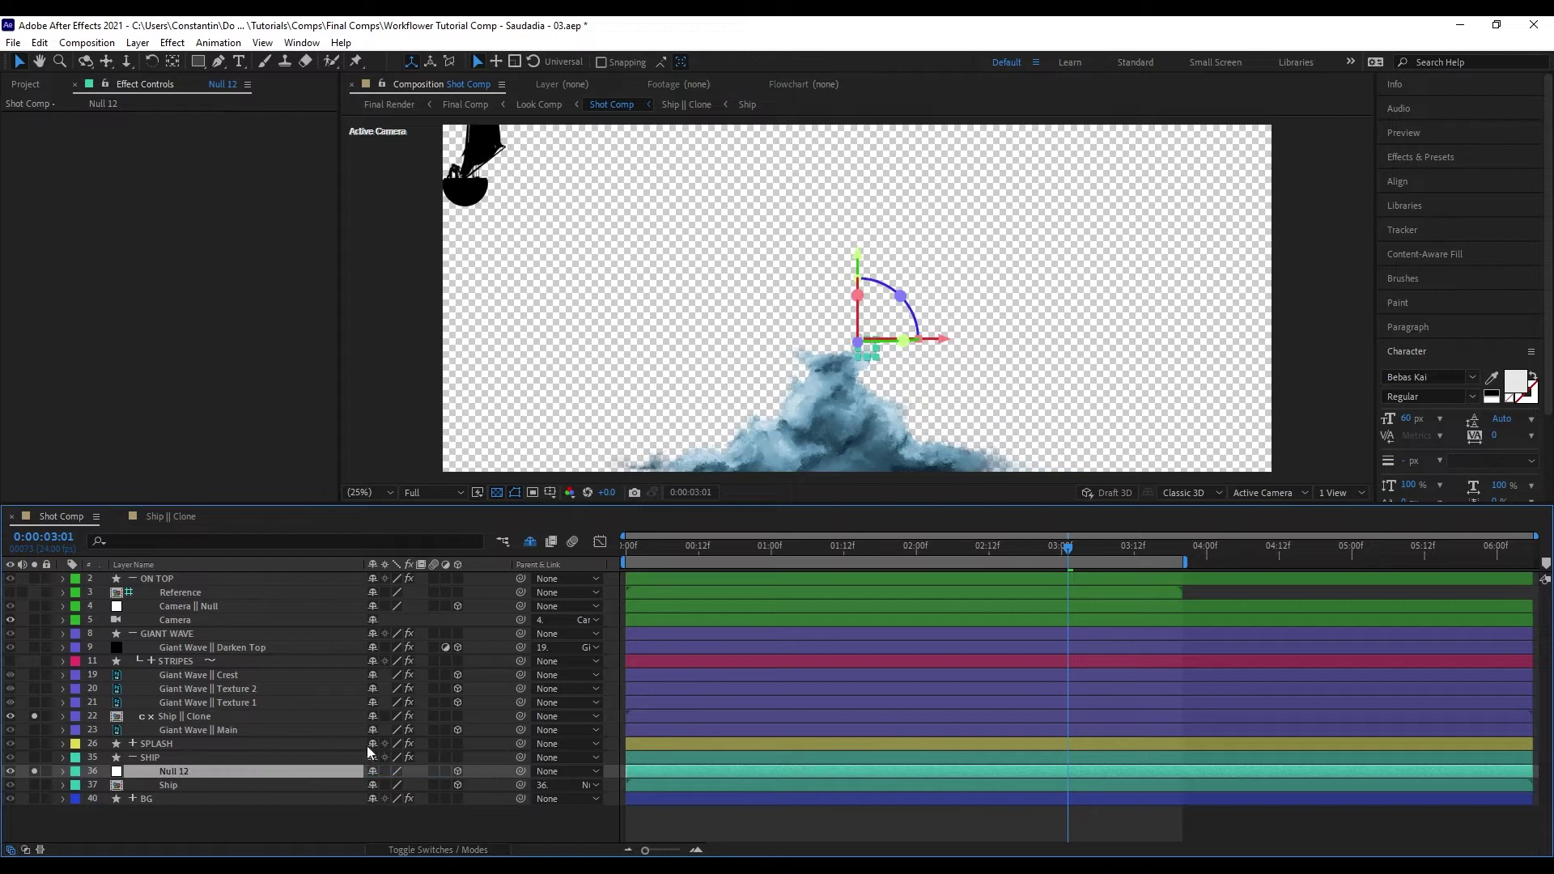
- Run Refresh Connections with the parented Ship selected and check the cloned null parent inside the Ship || Clone precomp
click(248, 785)
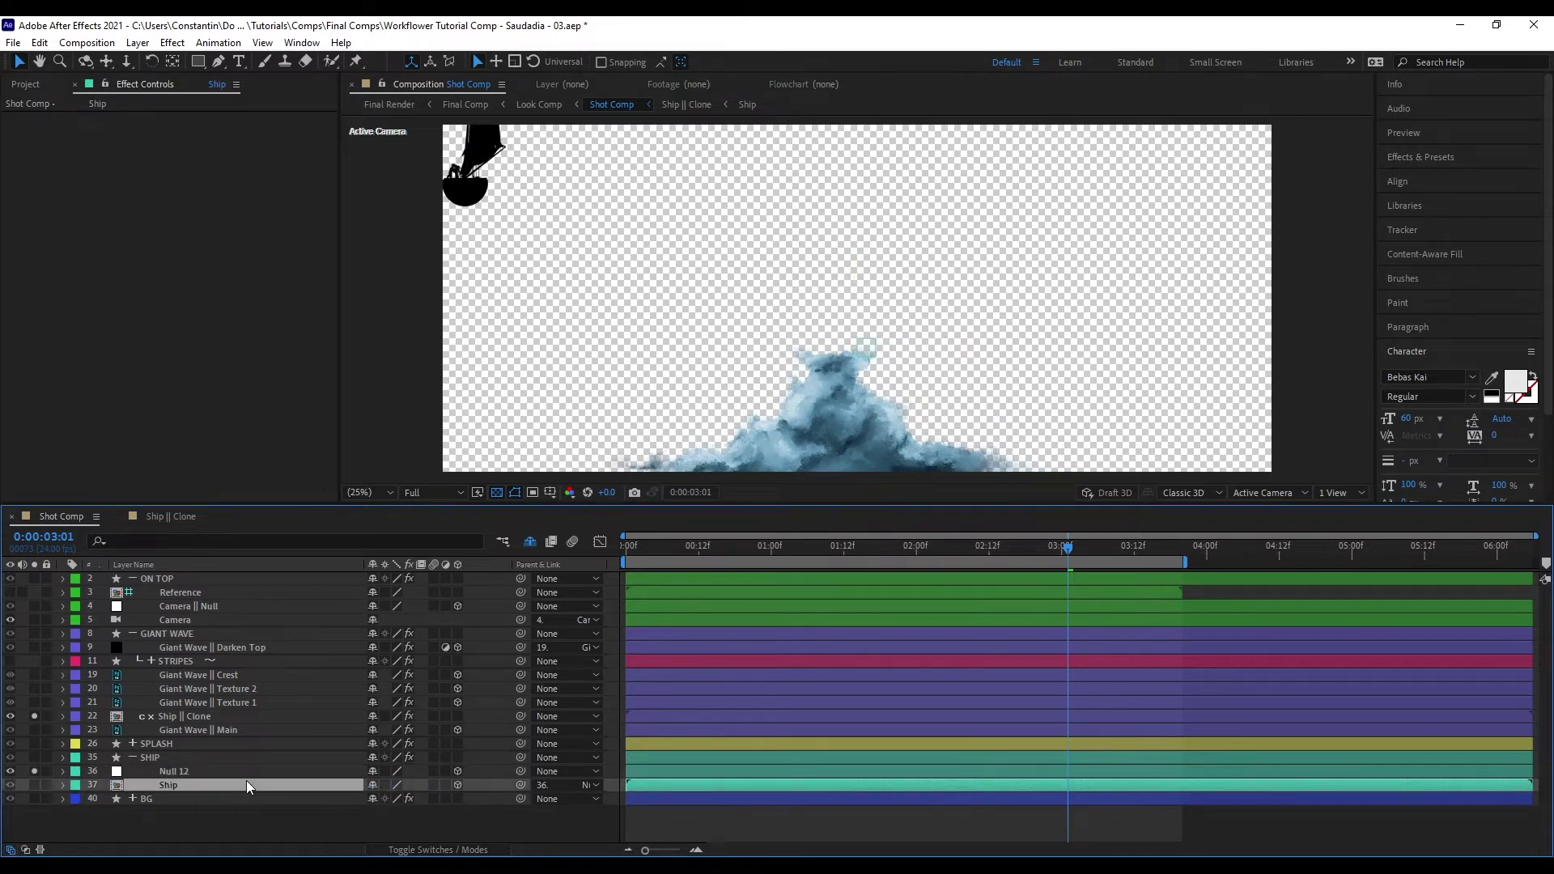
key(ctrl+alt+q)
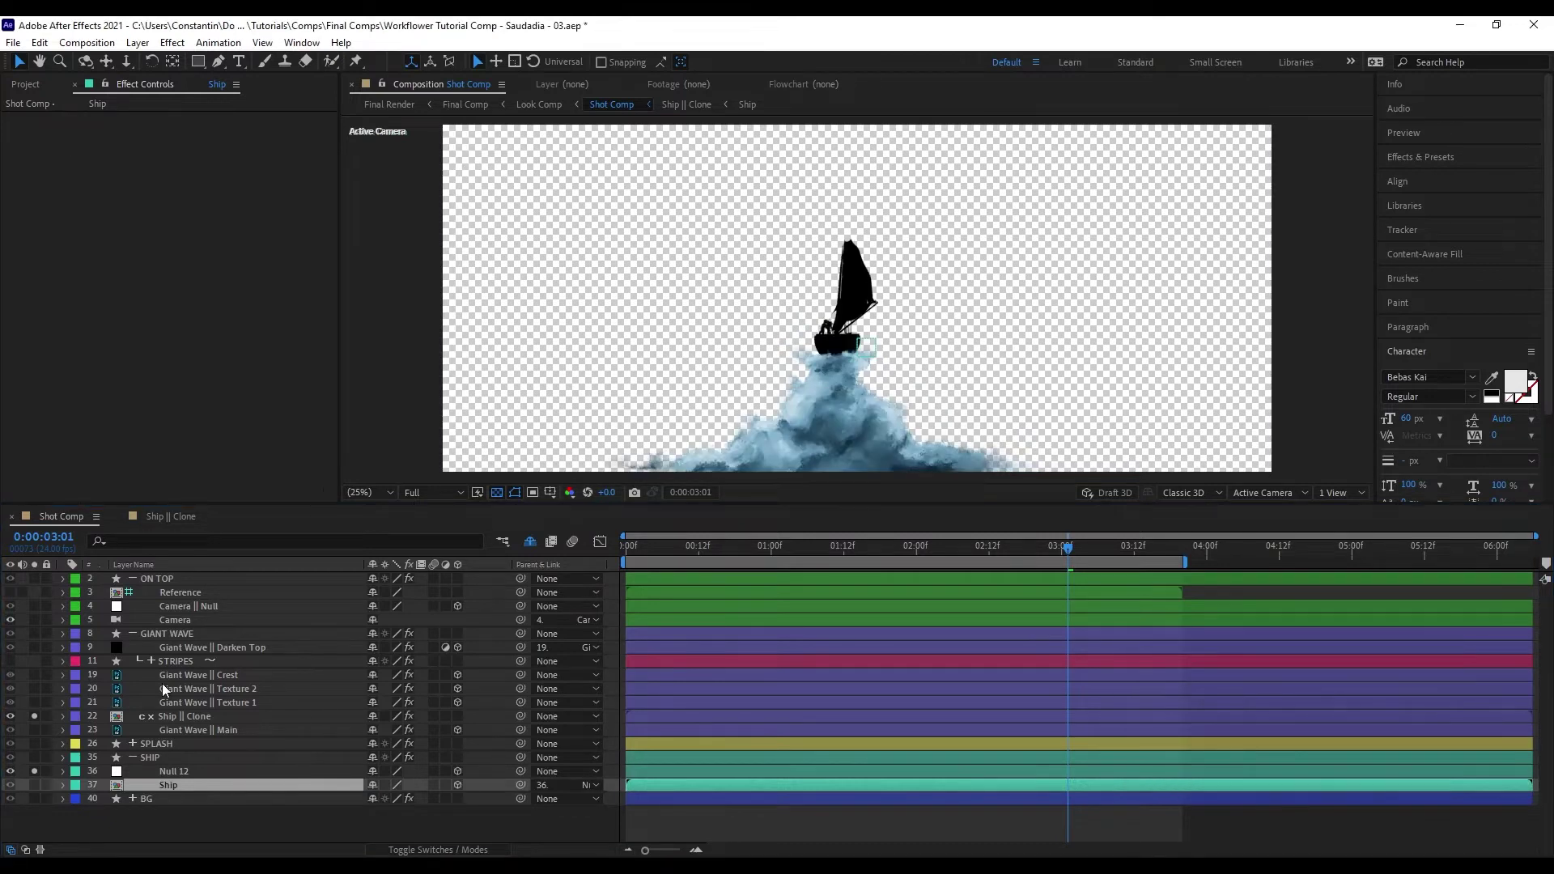
double_click(201, 717)
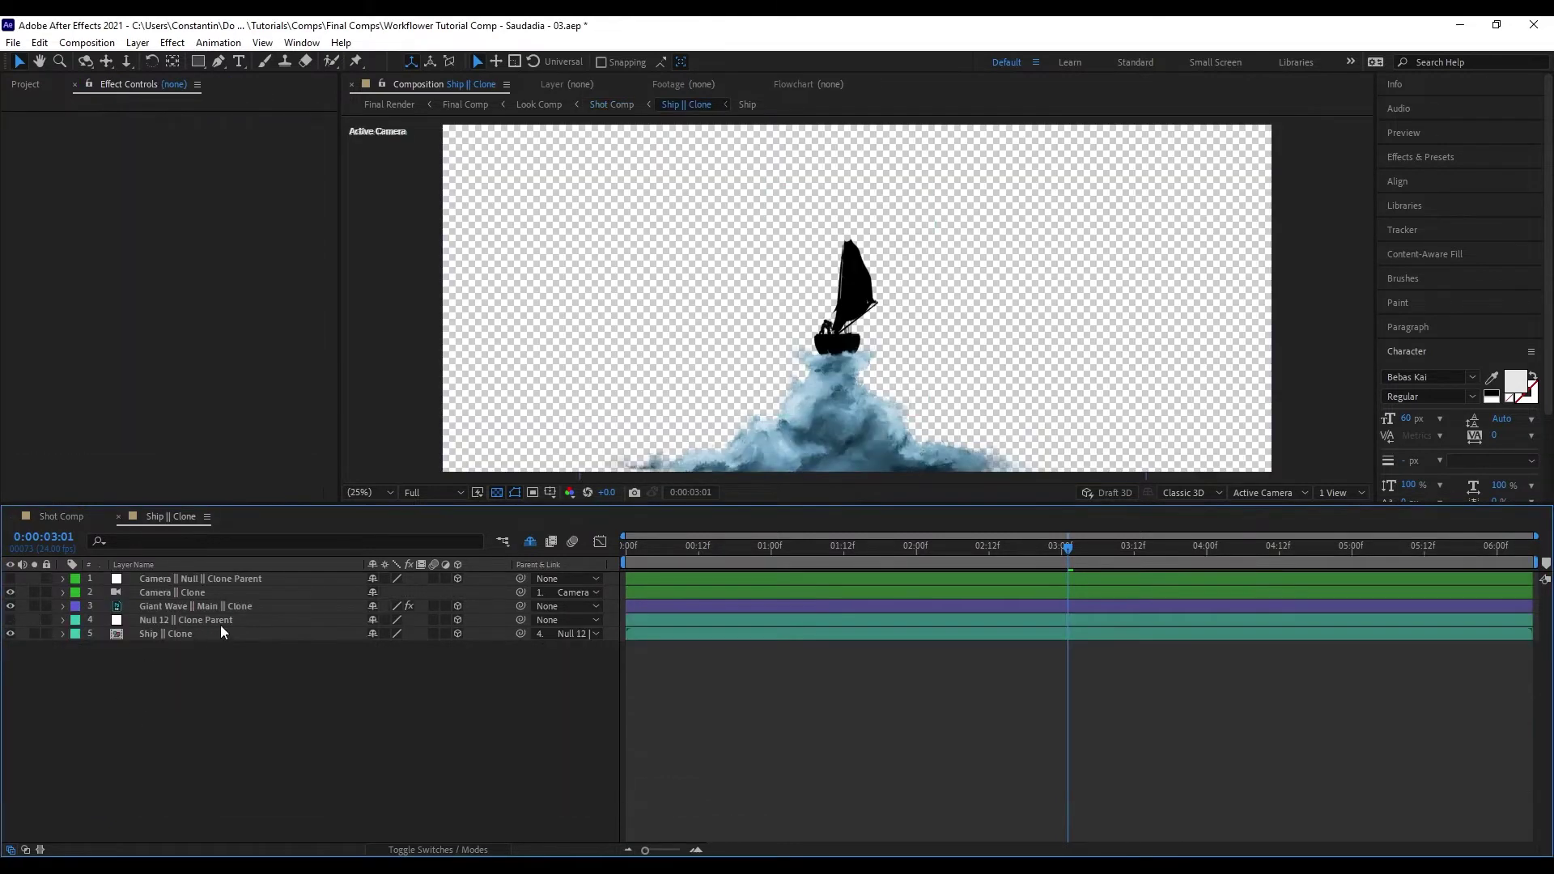
click(226, 621)
click(395, 702)
key(Tab)
click(319, 703)
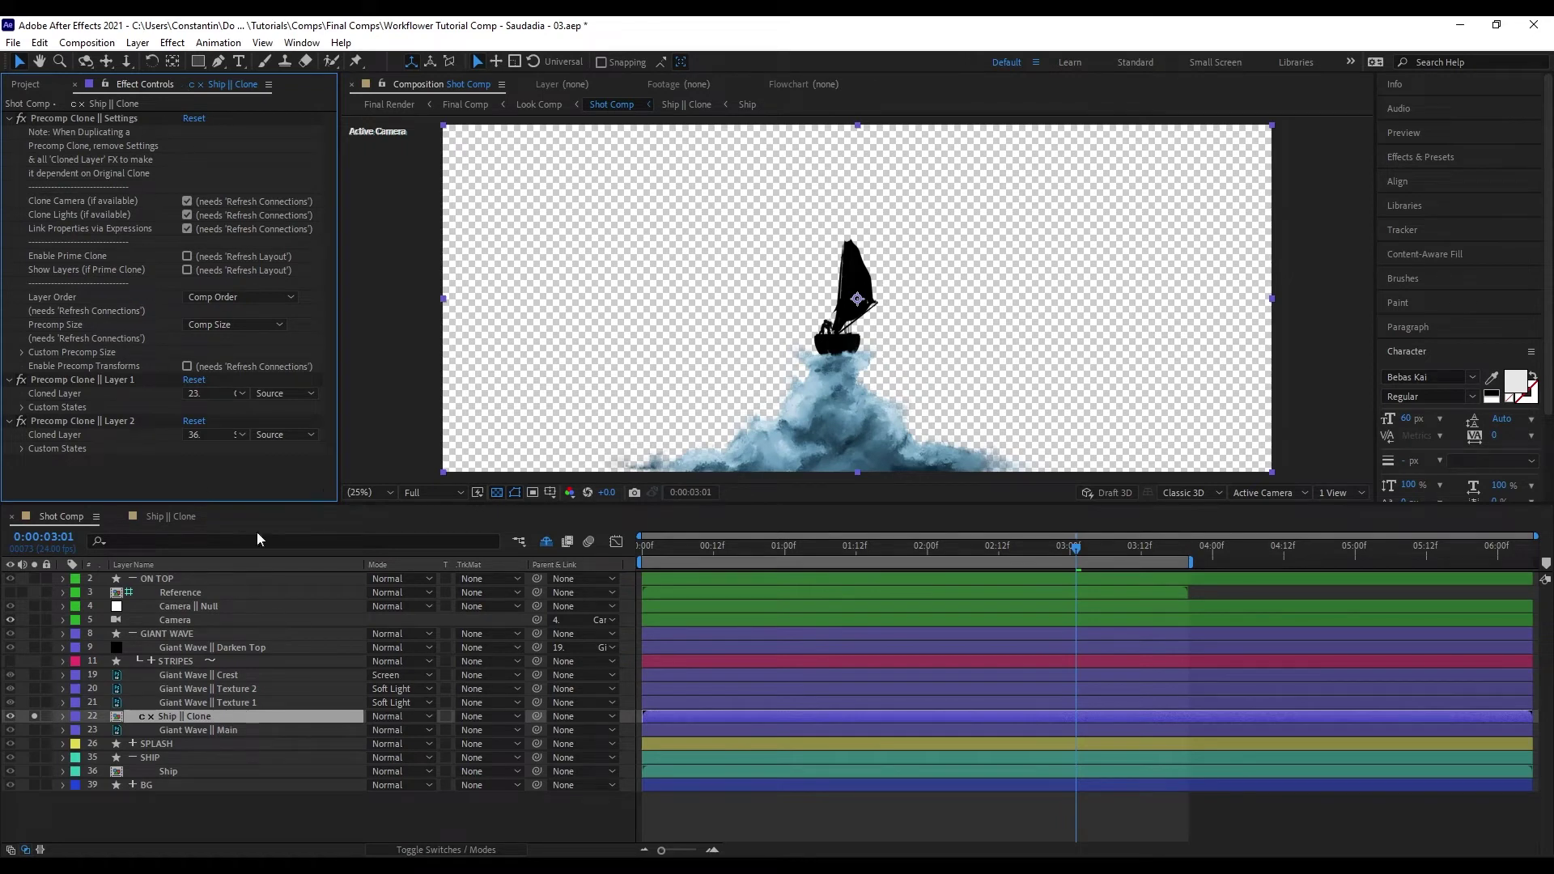
- Duplicate the Precomp Clone || Layer 2 effect on Ship || Clone and set the copy's Cloned Layer to Giant Wave || Texture 1
click(125, 121)
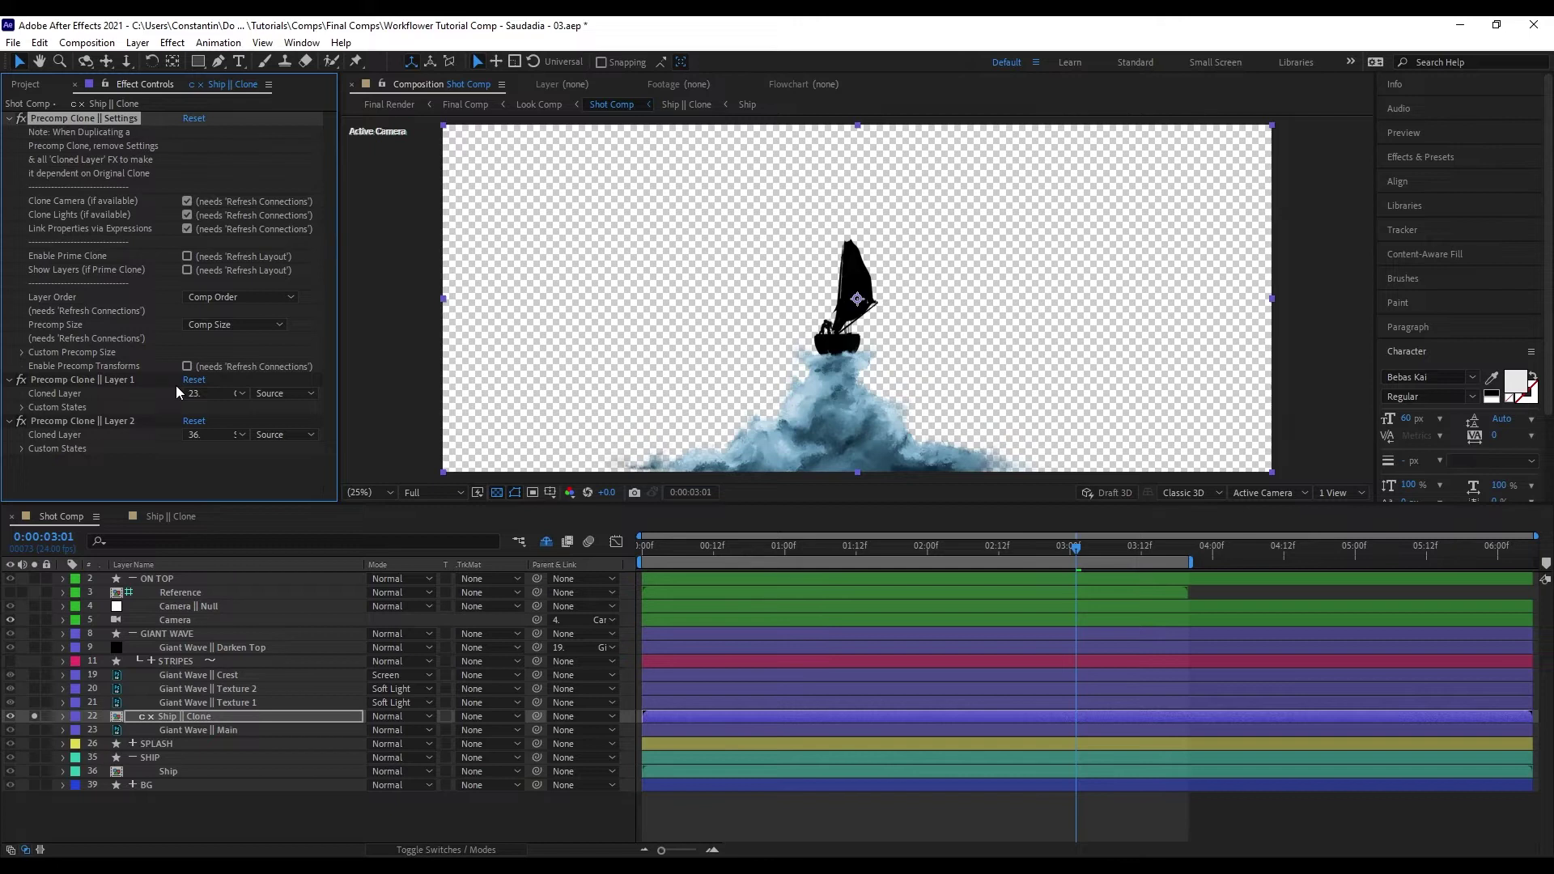
click(113, 380)
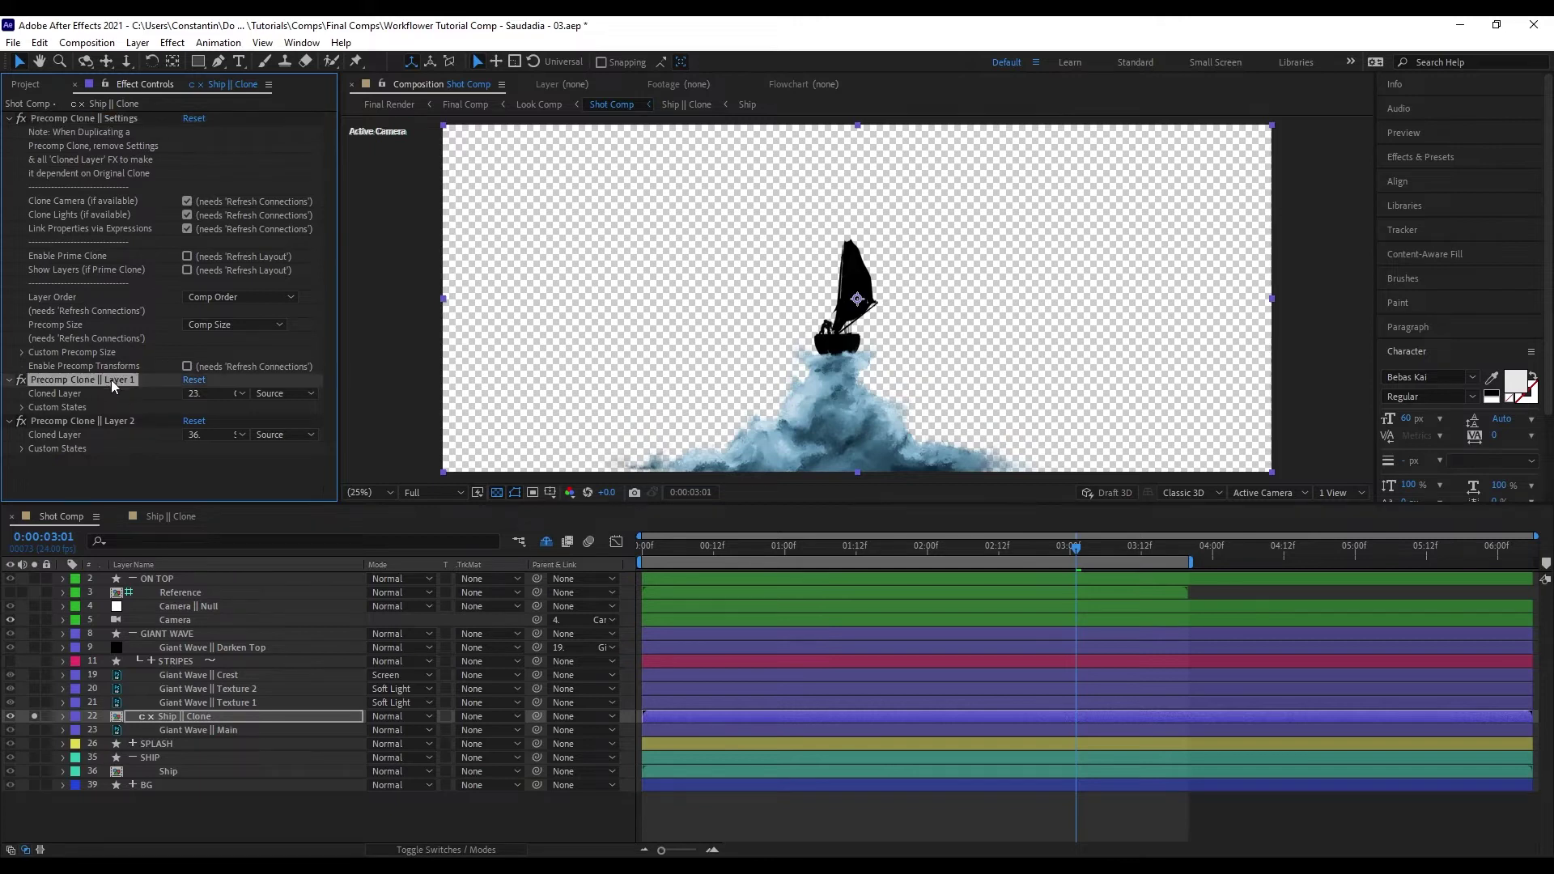
click(120, 420)
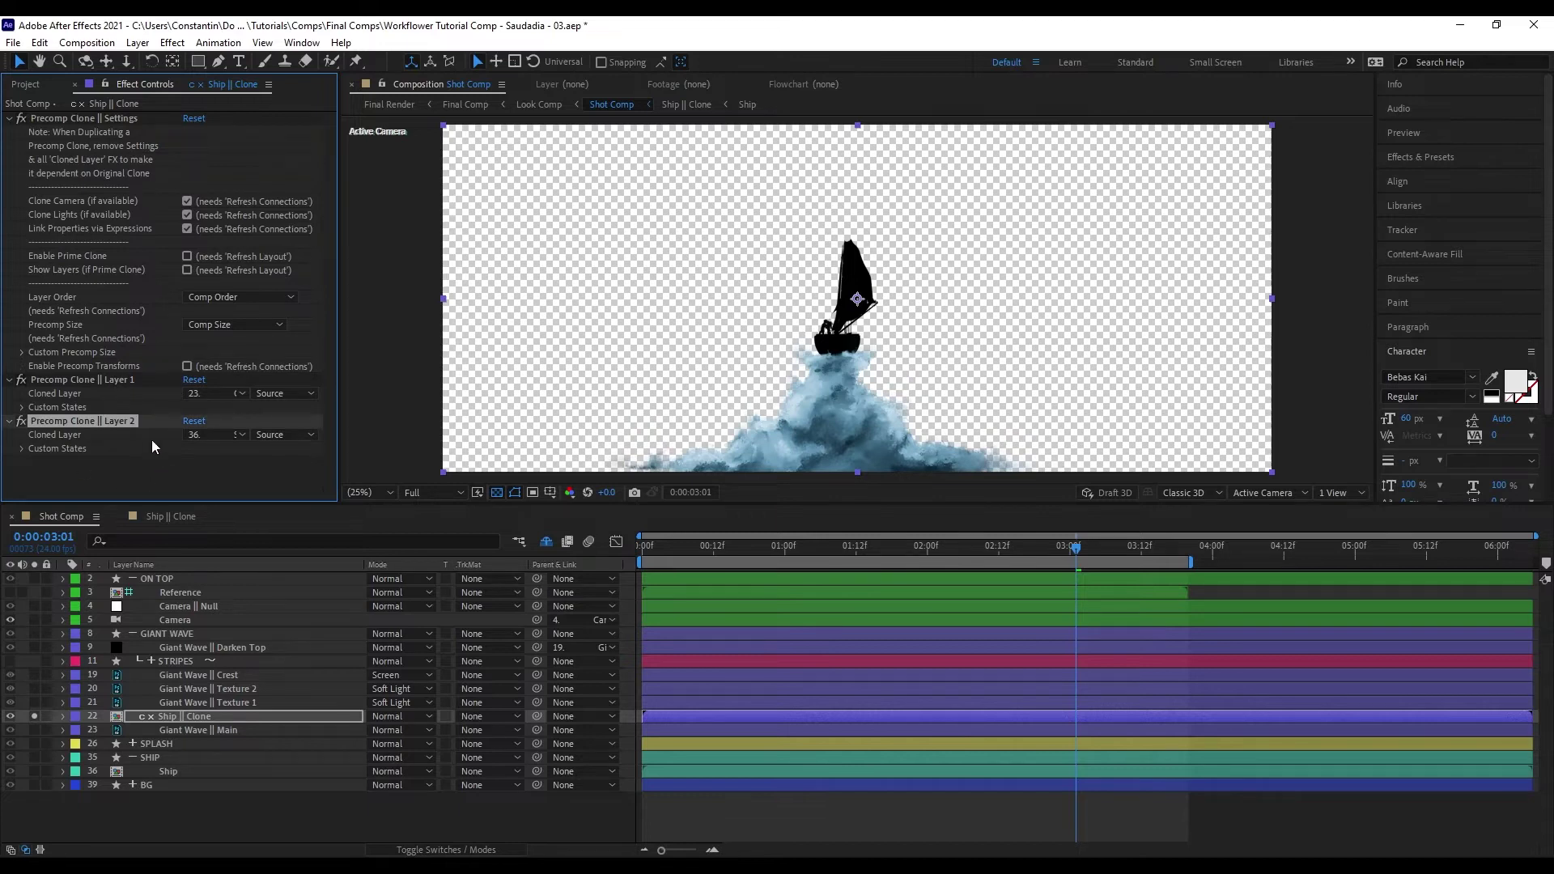
key(ctrl+d)
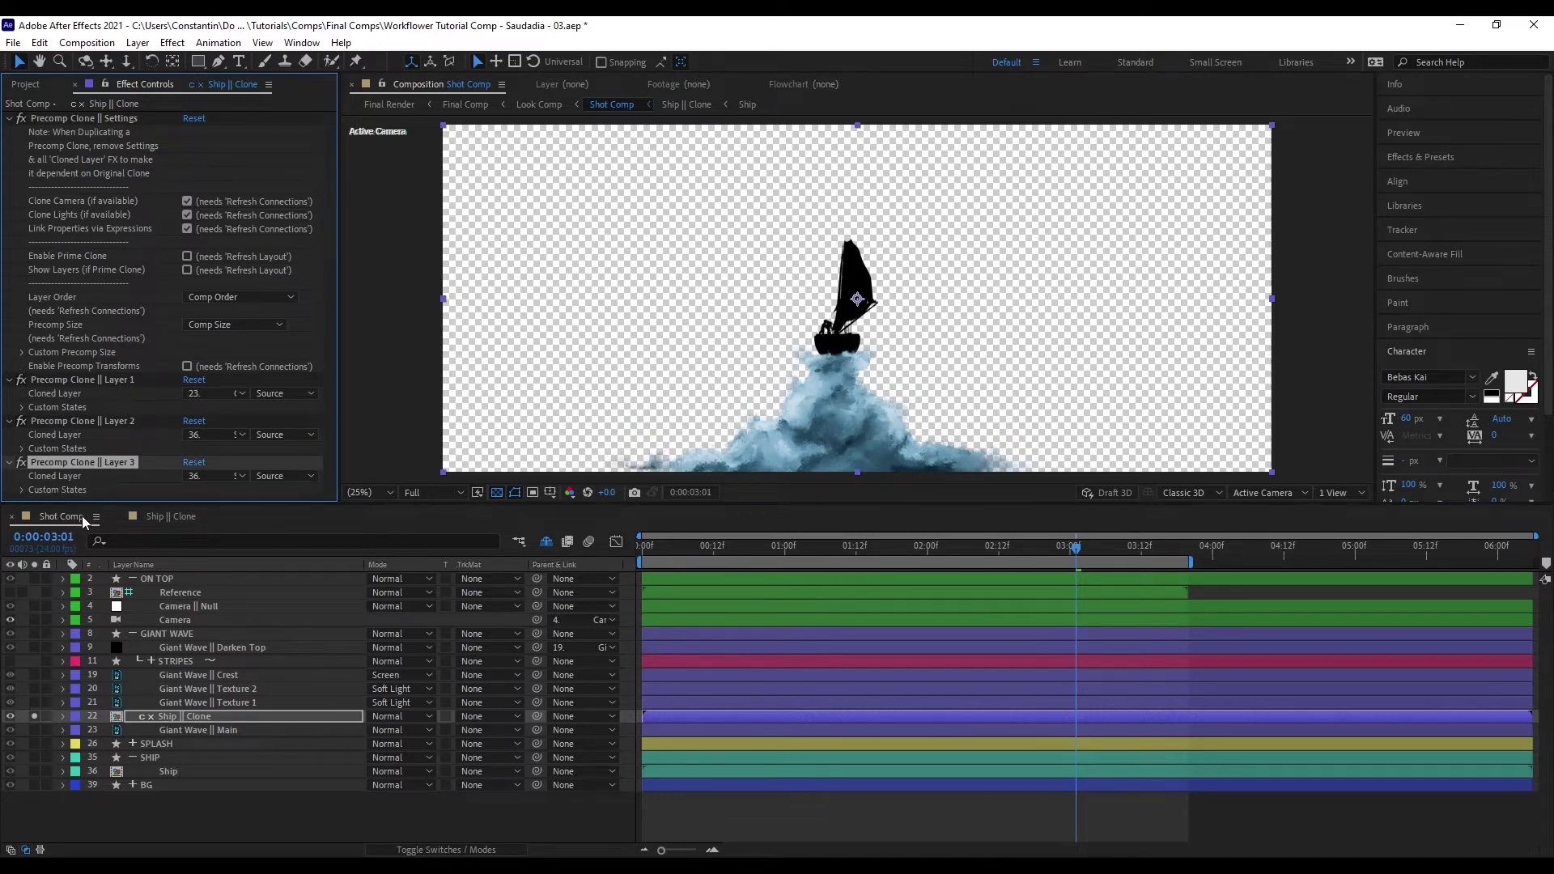
click(194, 477)
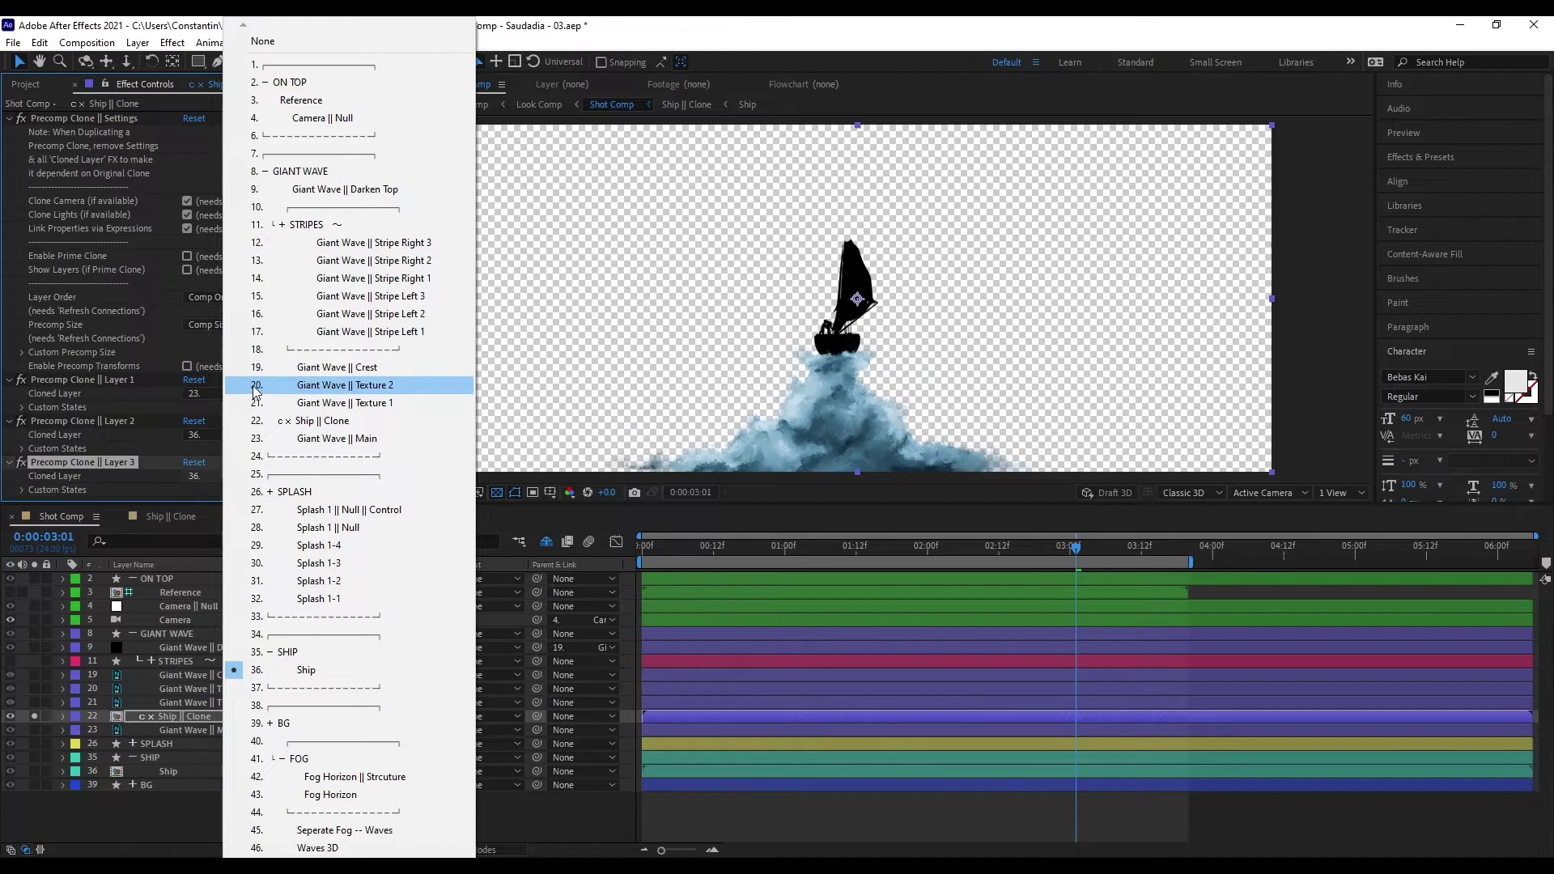
click(376, 405)
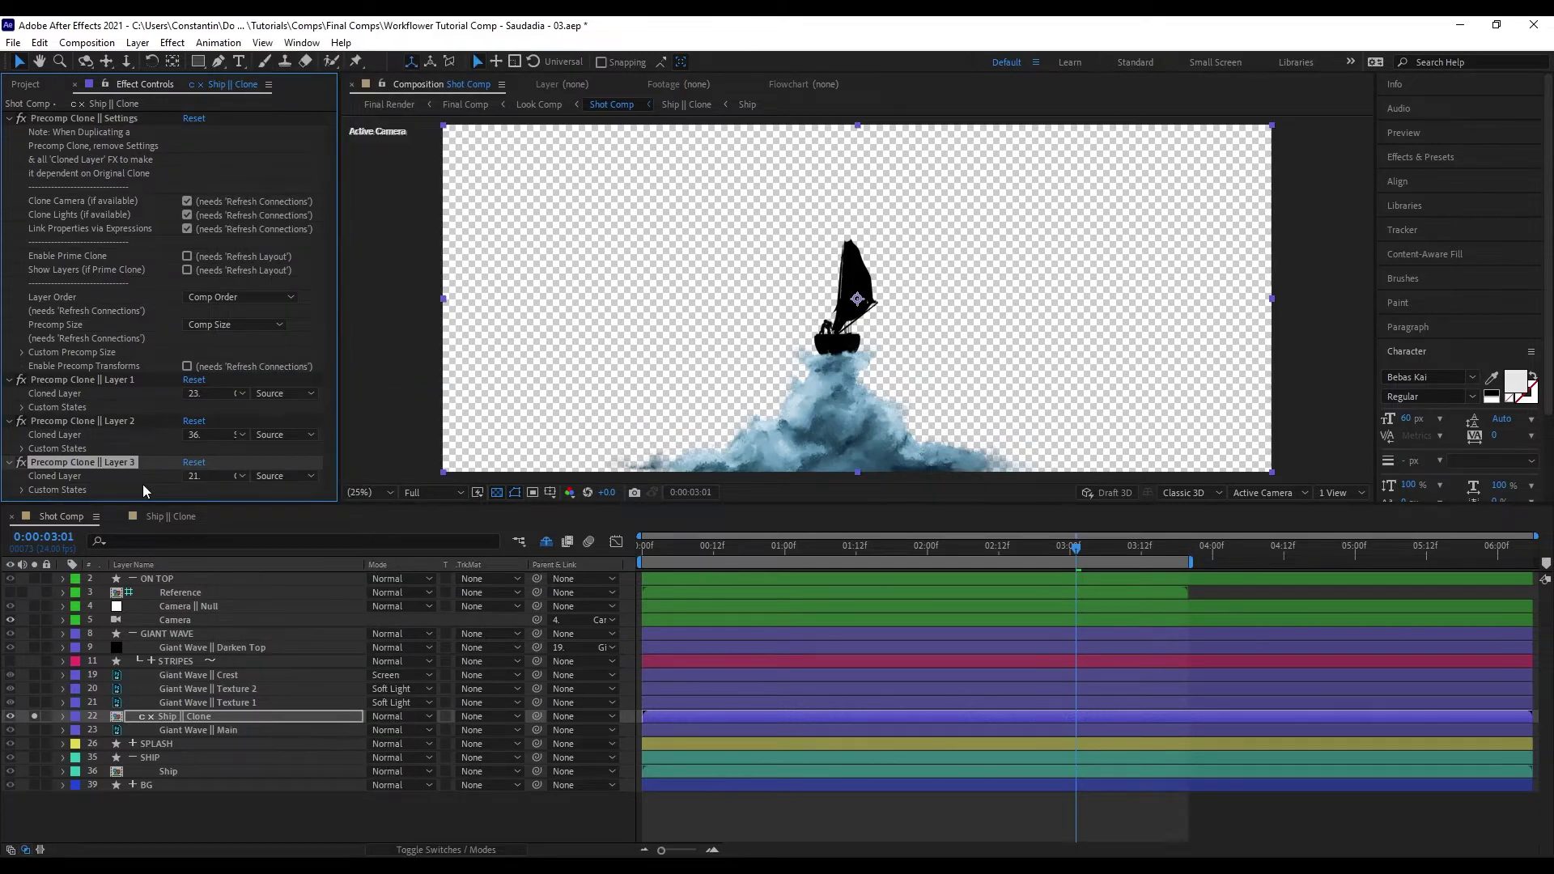
- Run Refresh Connections on Ship || Clone, check the Giant Wave || Texture 1 clone inside the precomp and return to Shot Comp
key(ctrl+alt+q)
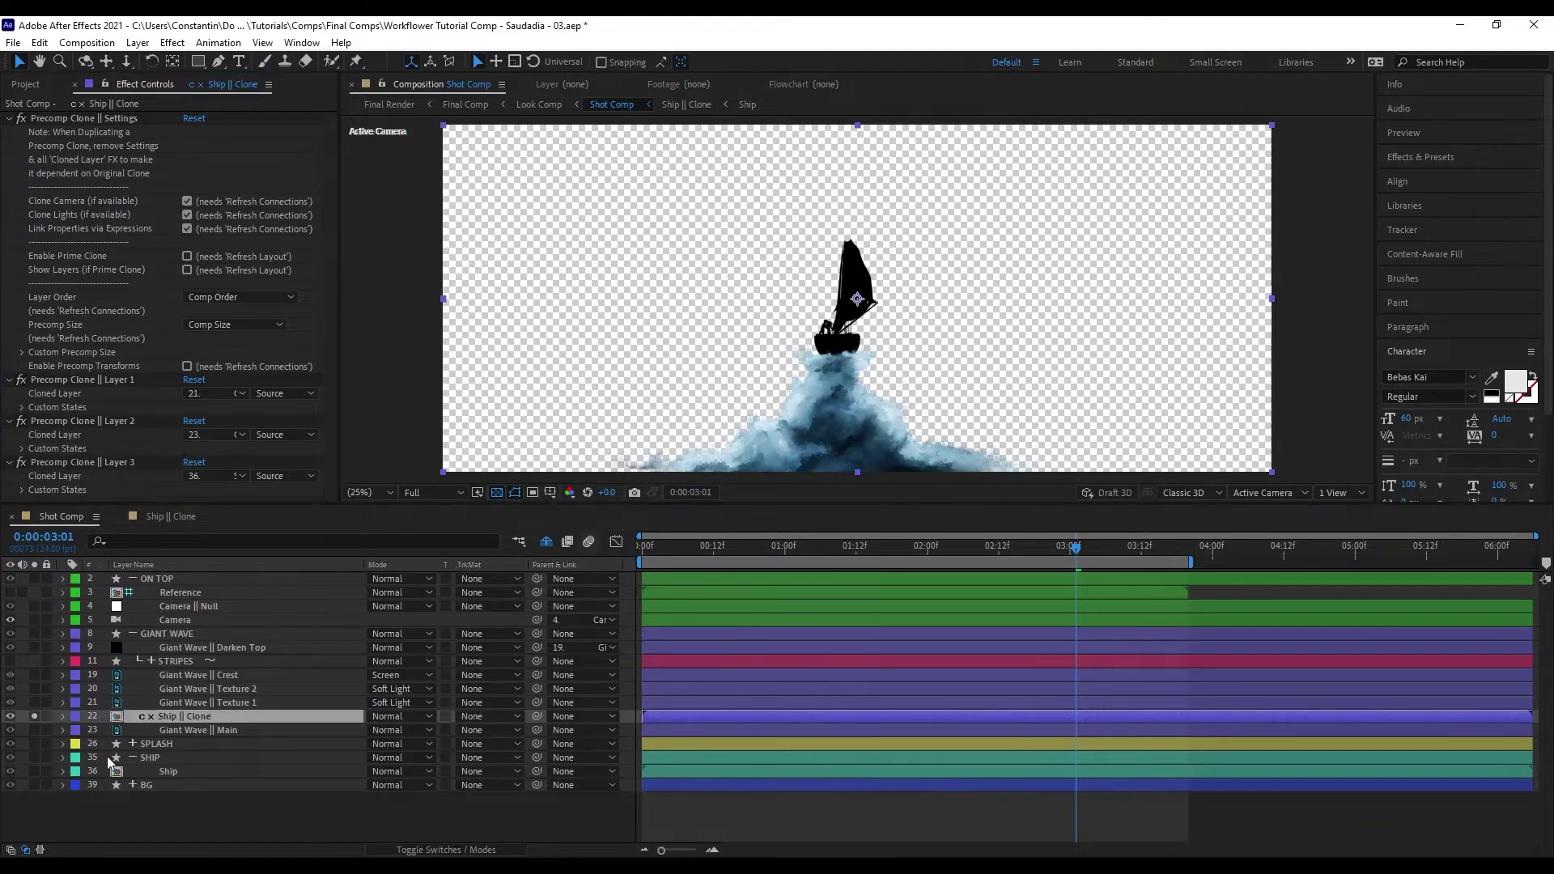
double_click(209, 716)
click(260, 609)
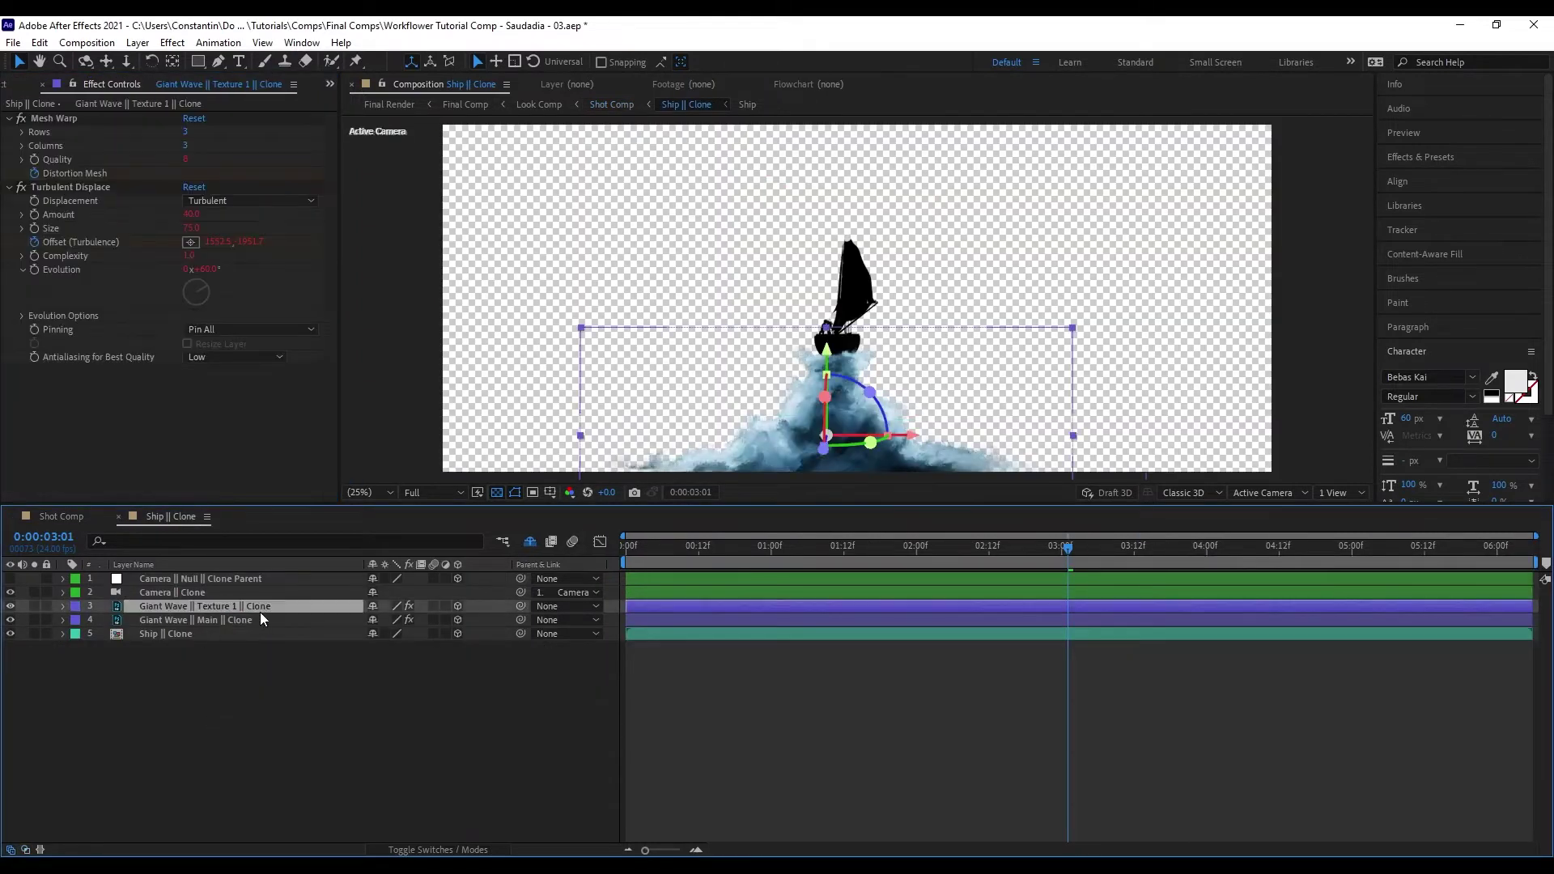
click(470, 678)
key(Tab)
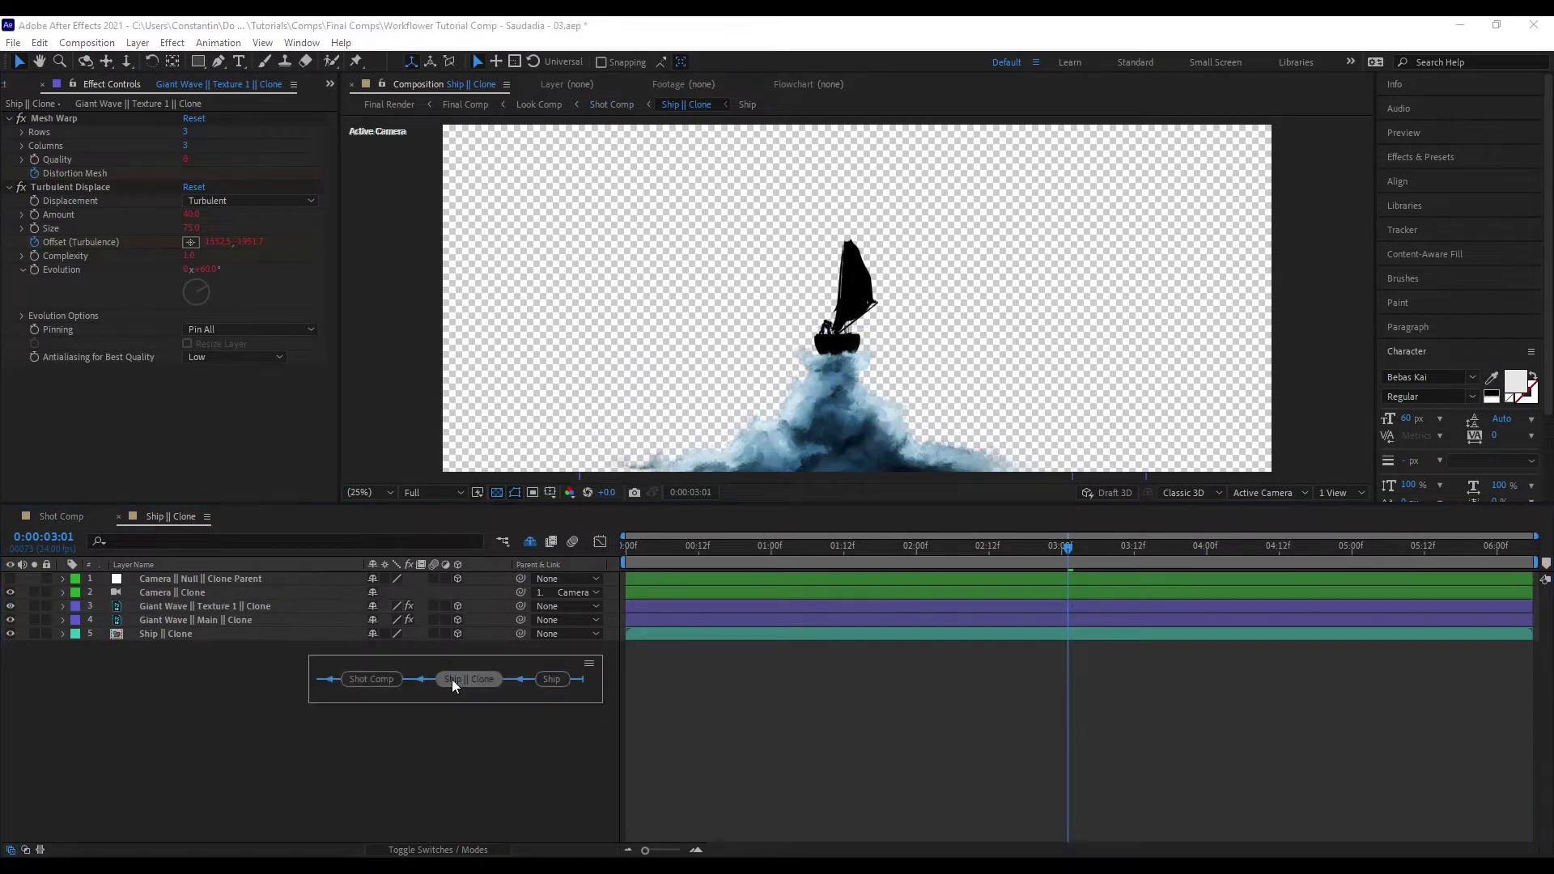
click(372, 679)
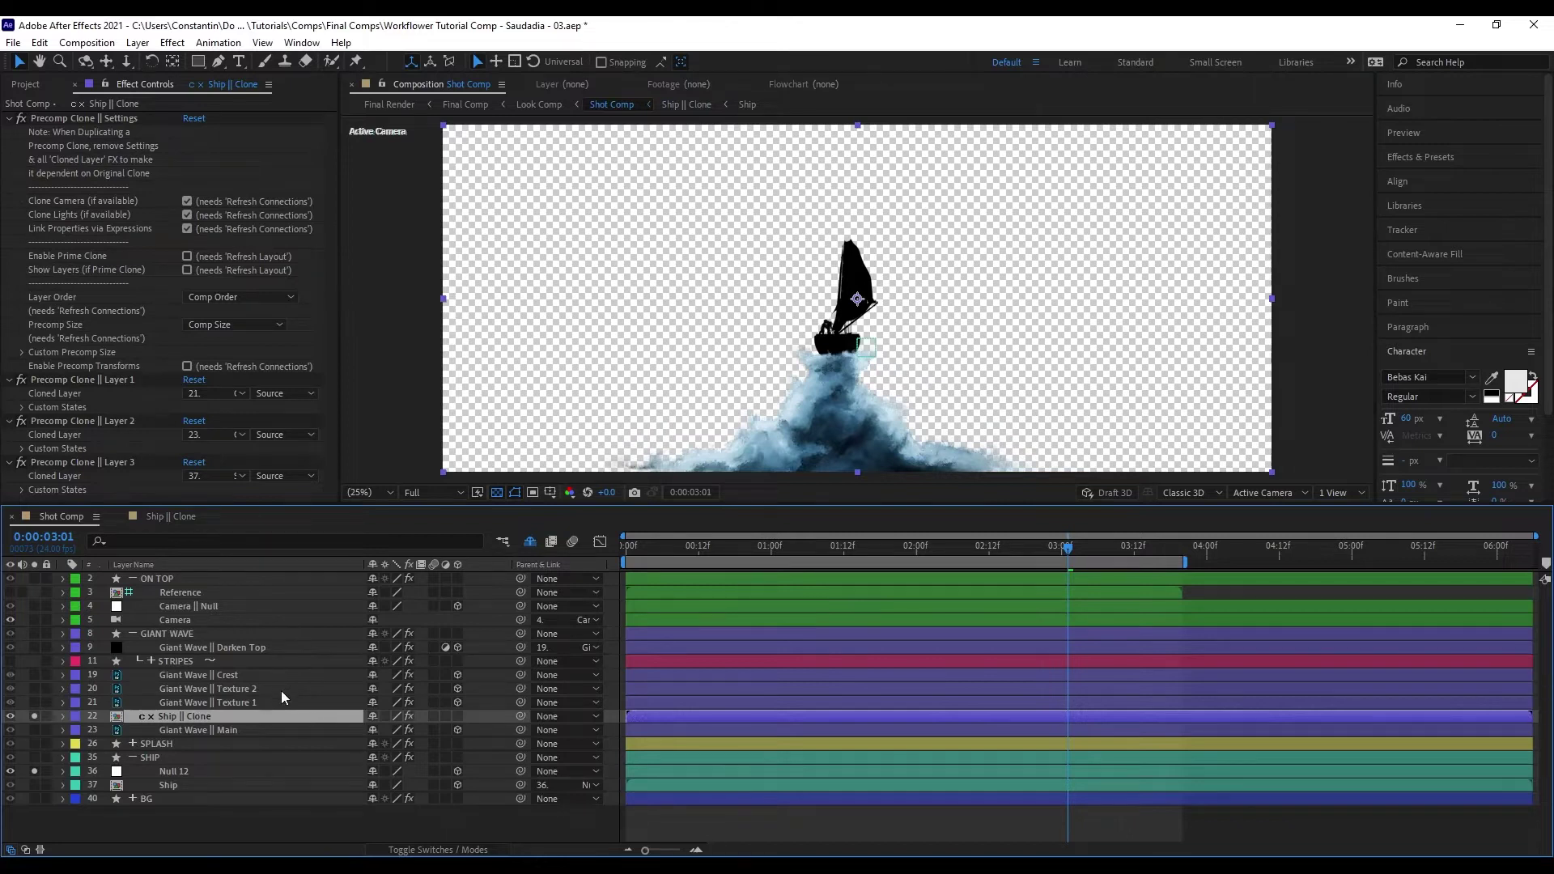
- Add Giant Wave || Texture 2, Crest and Darken Top to the Ship || Clone precomp with Workflower's Add Layer References
click(282, 688)
ctrl+click(288, 676)
ctrl+click(269, 648)
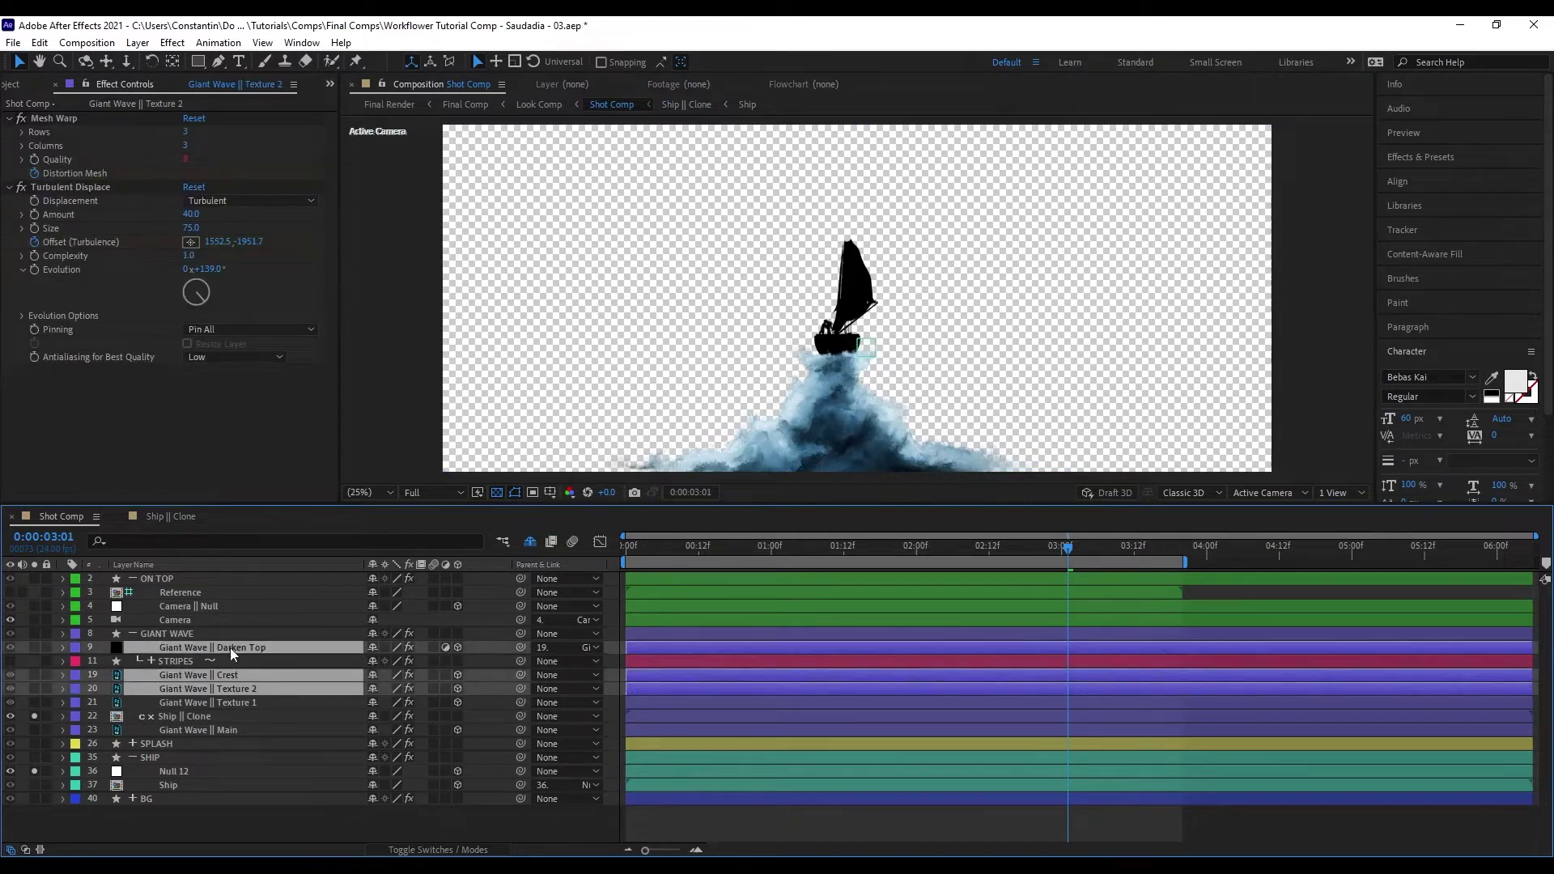
ctrl+click(300, 716)
key(ctrl+alt+x)
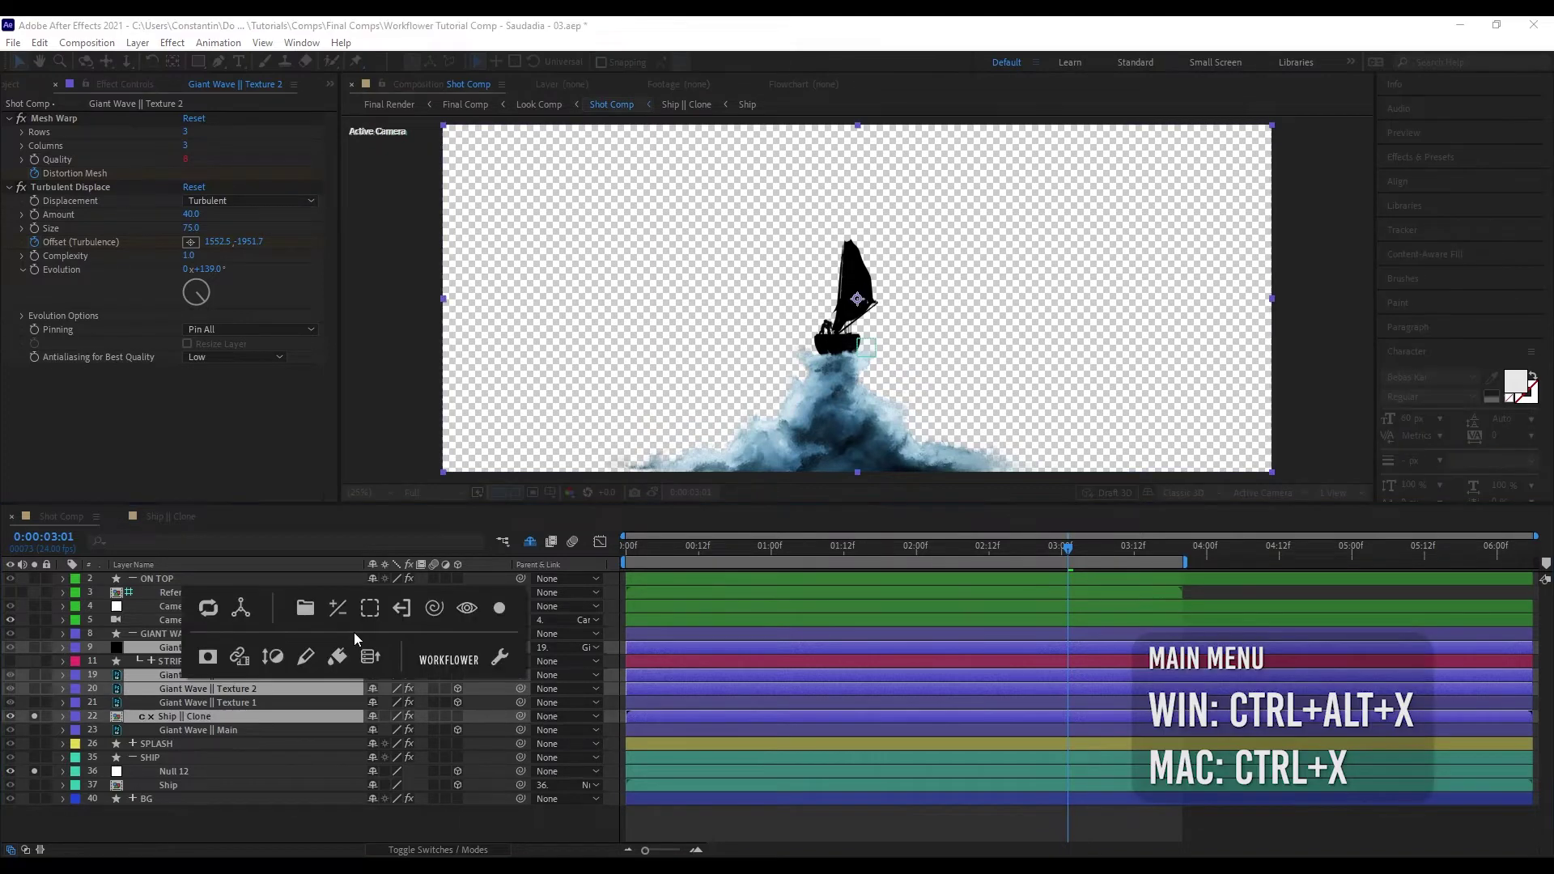
key(alt)
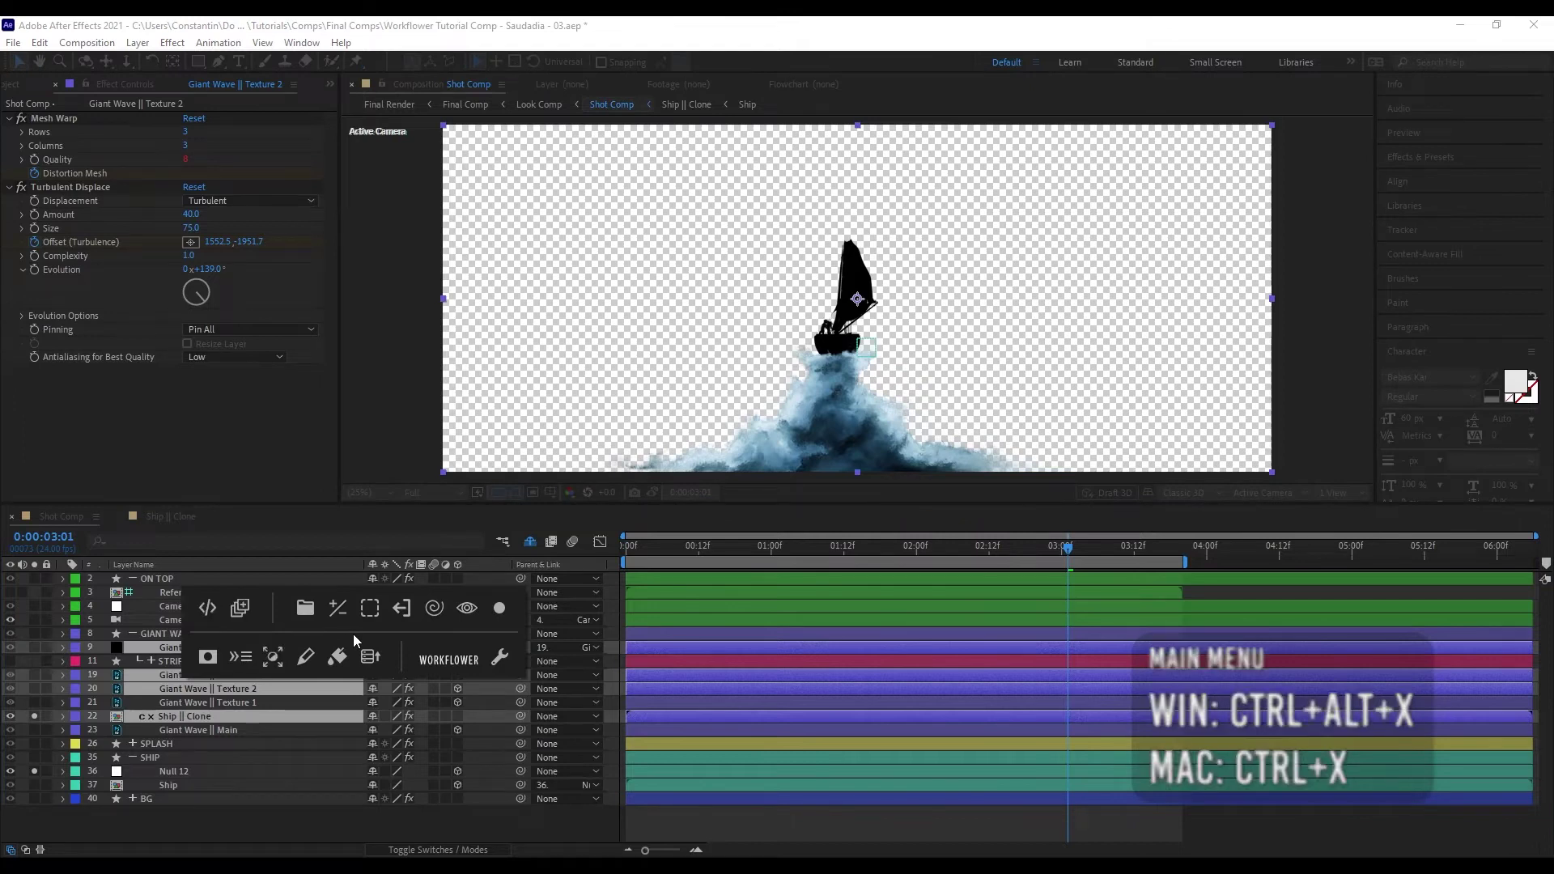
click(242, 619)
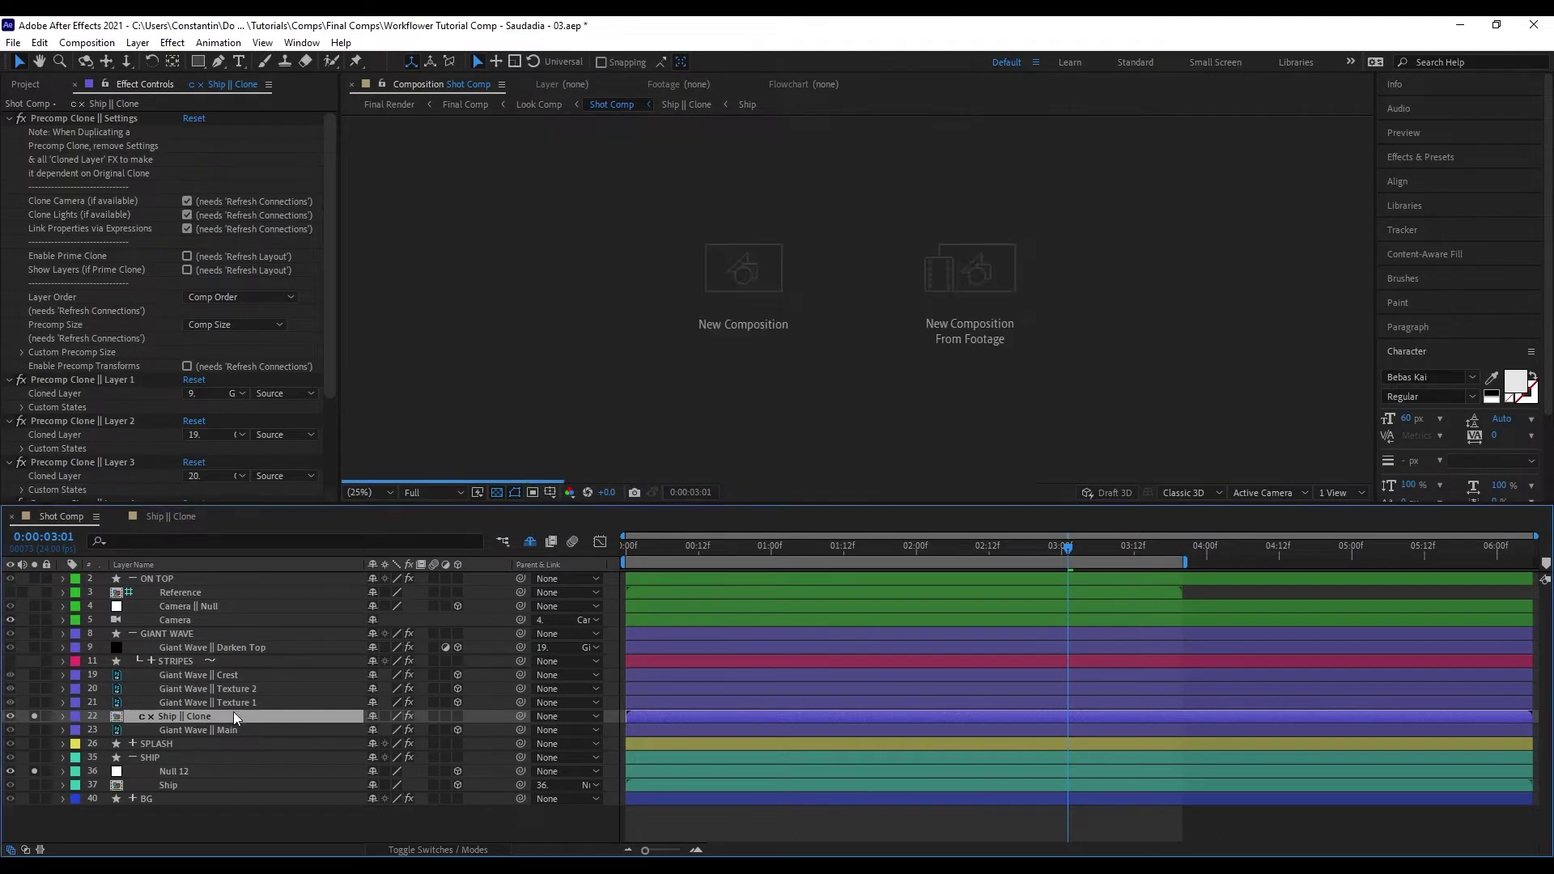
- Open the Ship || Clone precomp and inspect the cloned Giant Wave || Darken Top layer
double_click(233, 716)
click(275, 605)
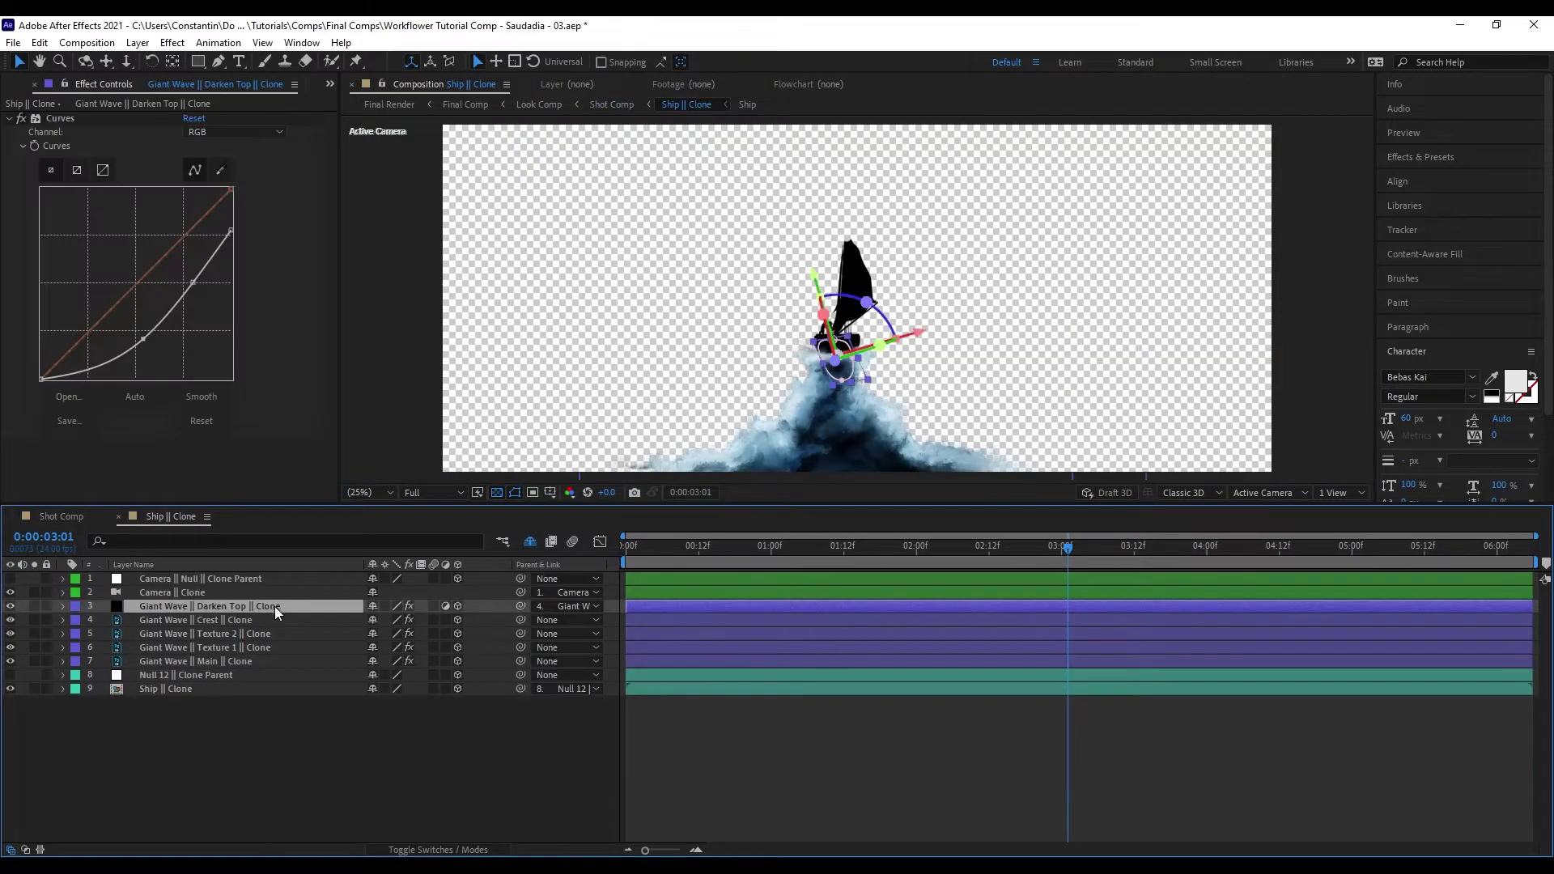
- Examine the keyframes and effects on the cloned Darken Top, Crest and Texture 2 layers, then return to Shot Comp
shift+click(280, 634)
key(u)
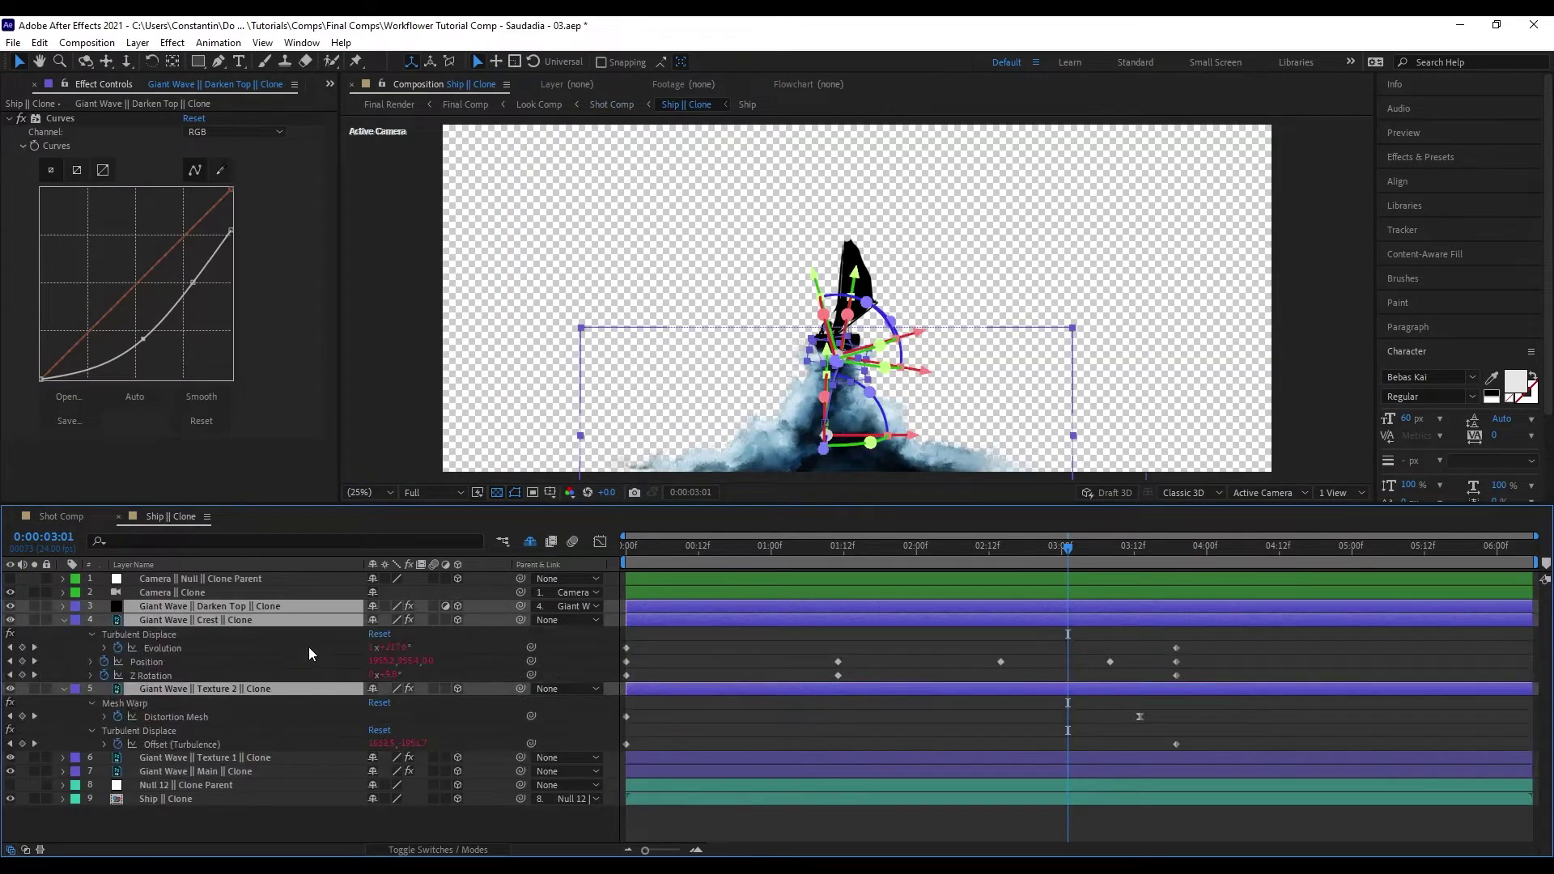
key(e)
key(e)
key(shift+Escape)
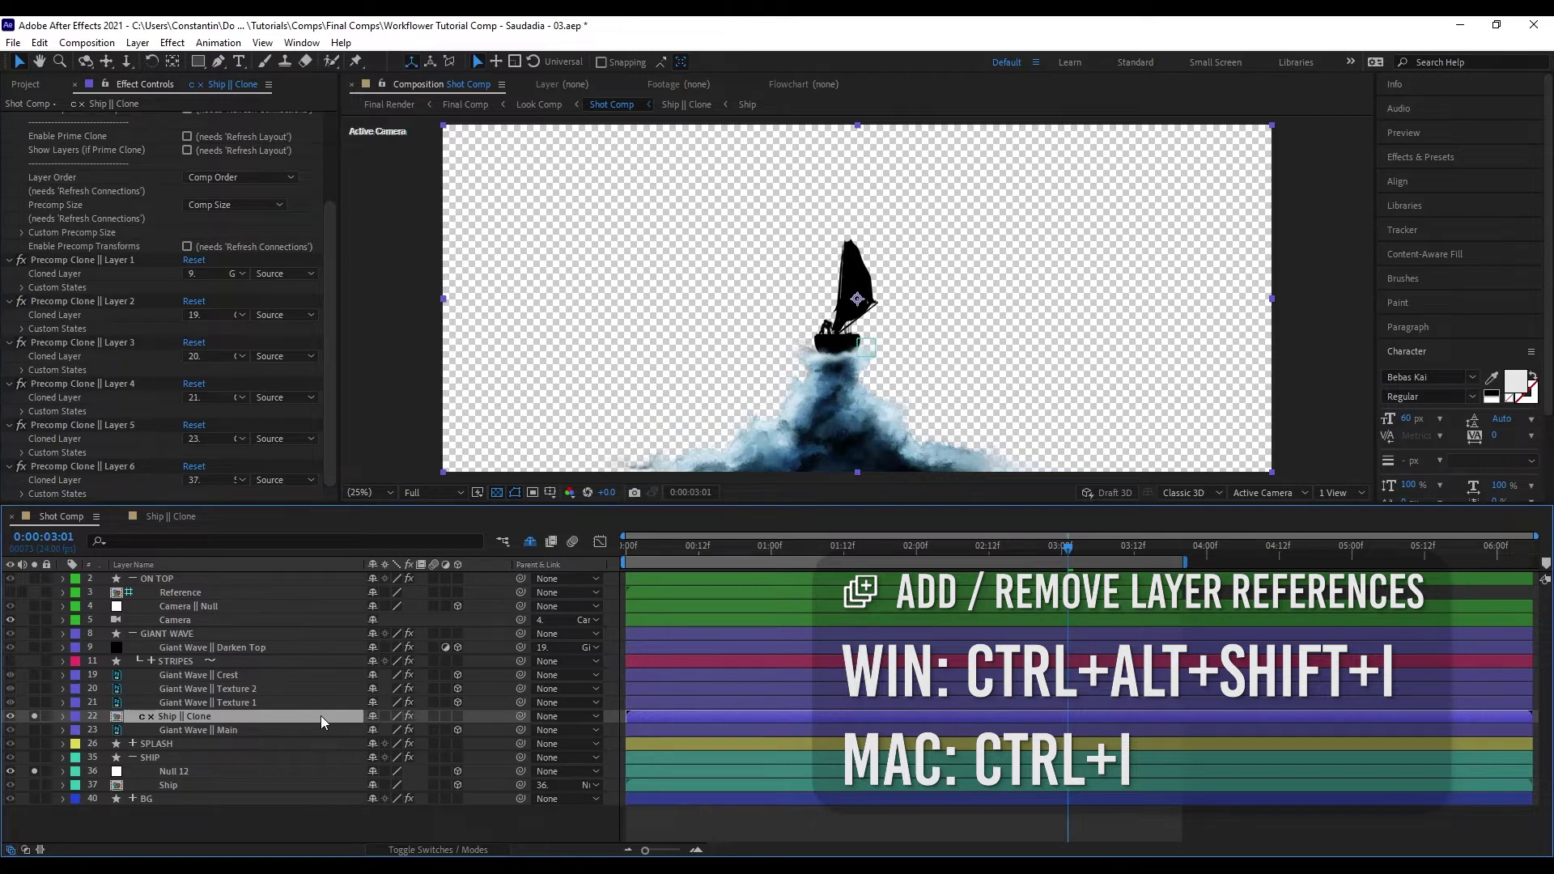
- Remove the Precomp Clone || Layer 1 to Layer 4 effects from Ship || Clone and run Refresh Connections
click(123, 459)
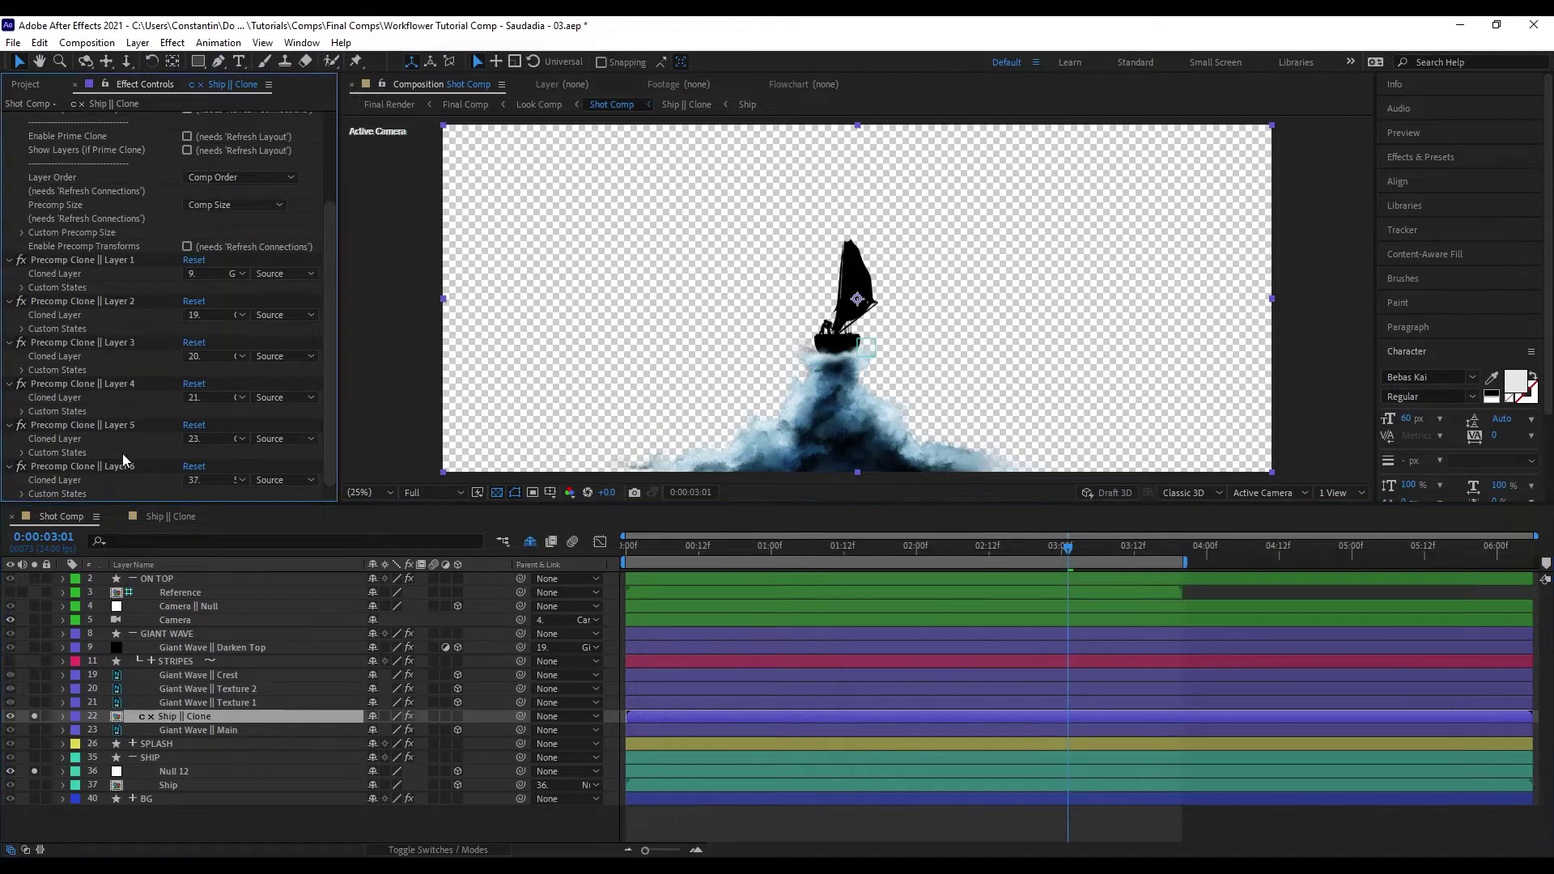
click(113, 264)
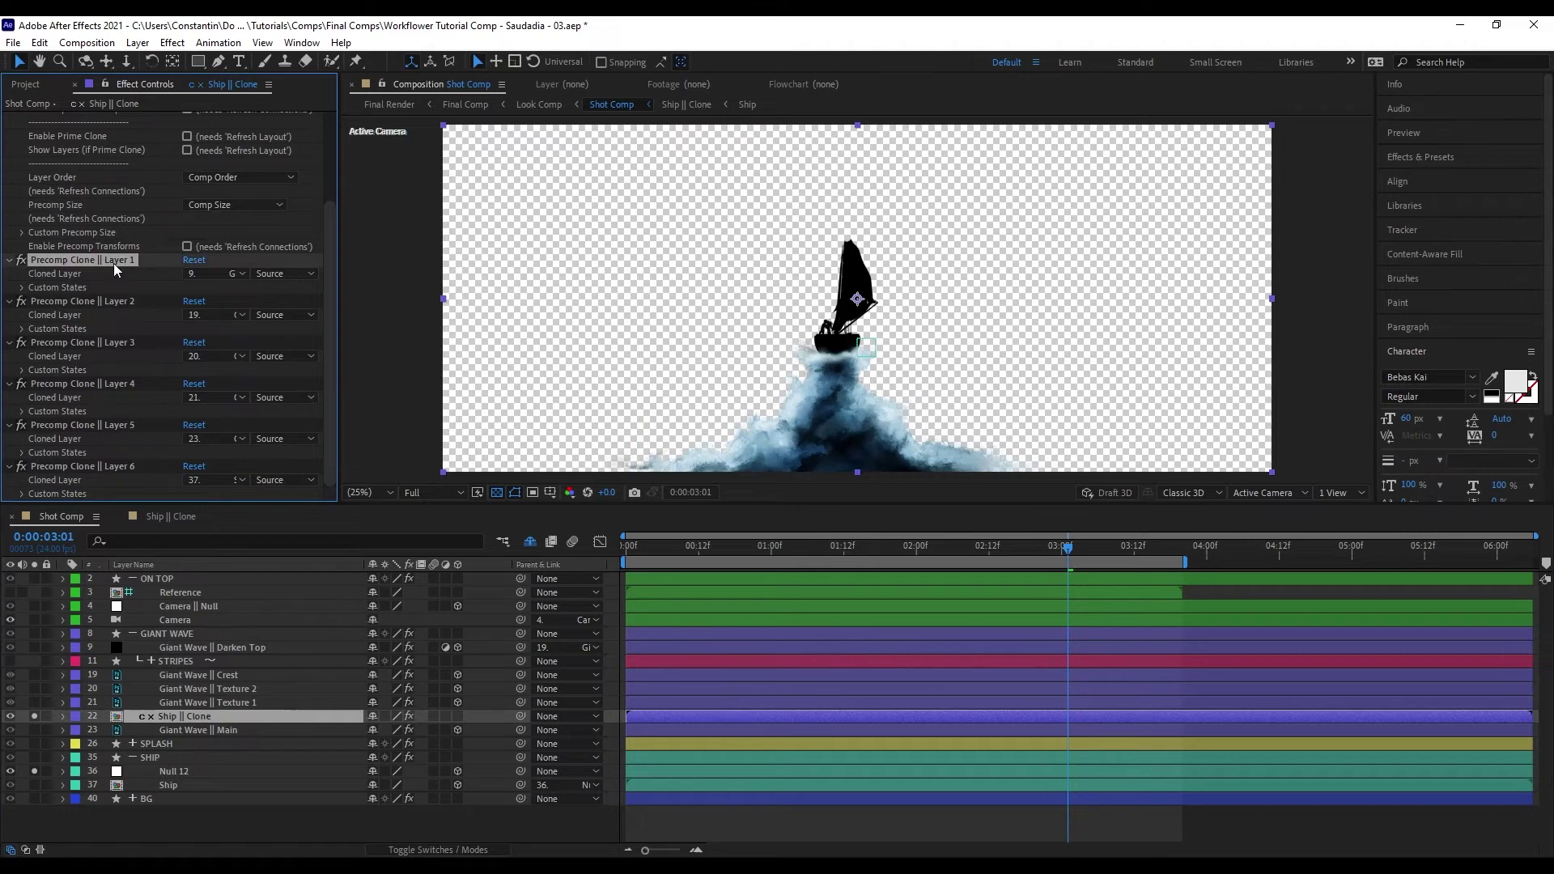
shift+click(71, 384)
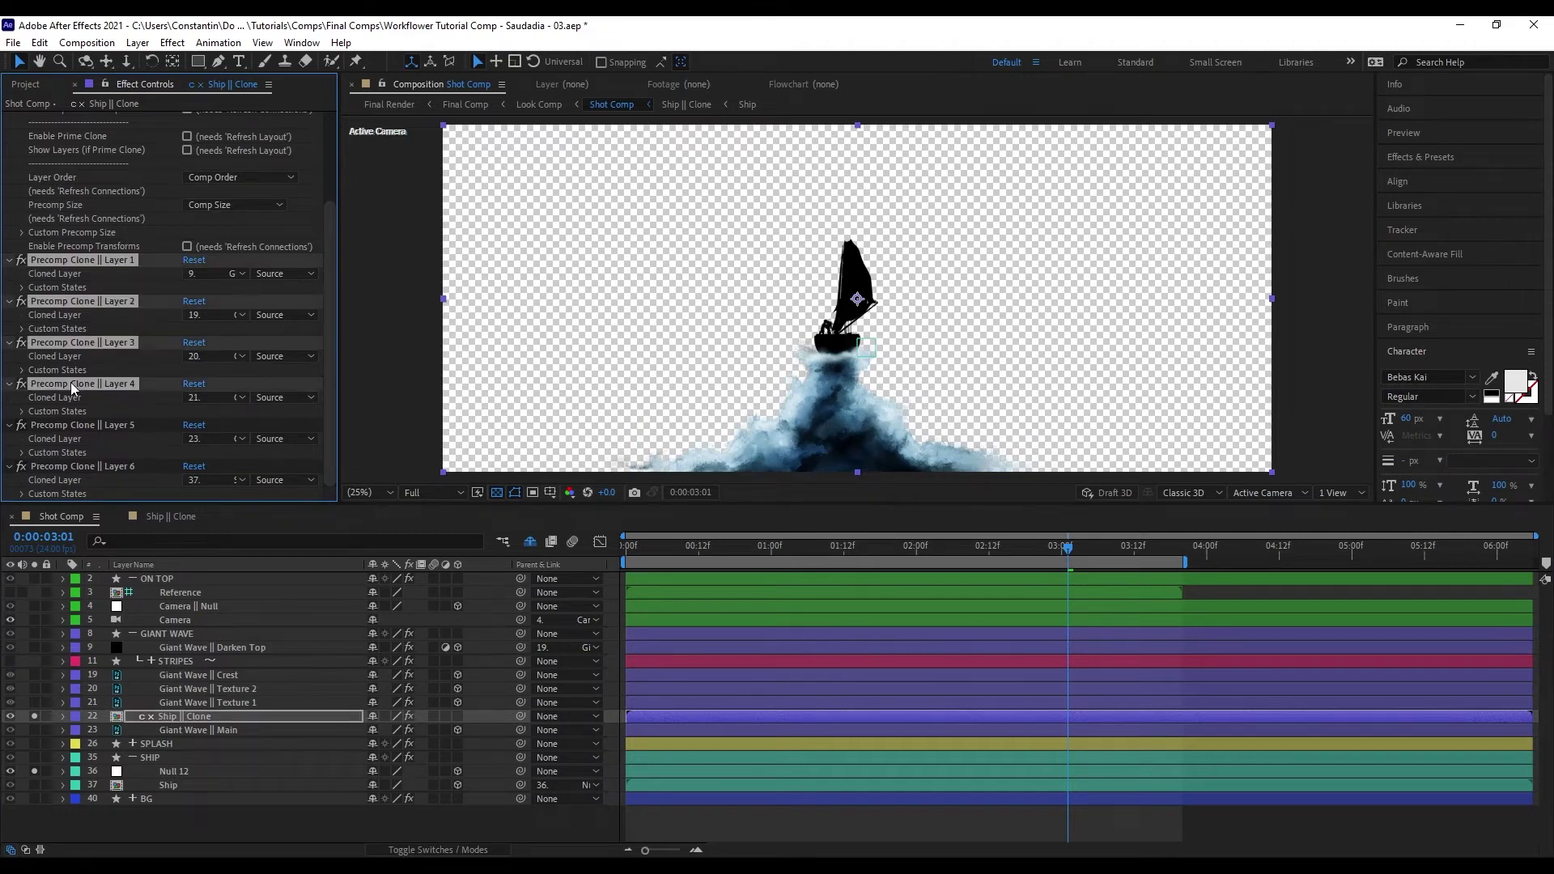
key(Delete)
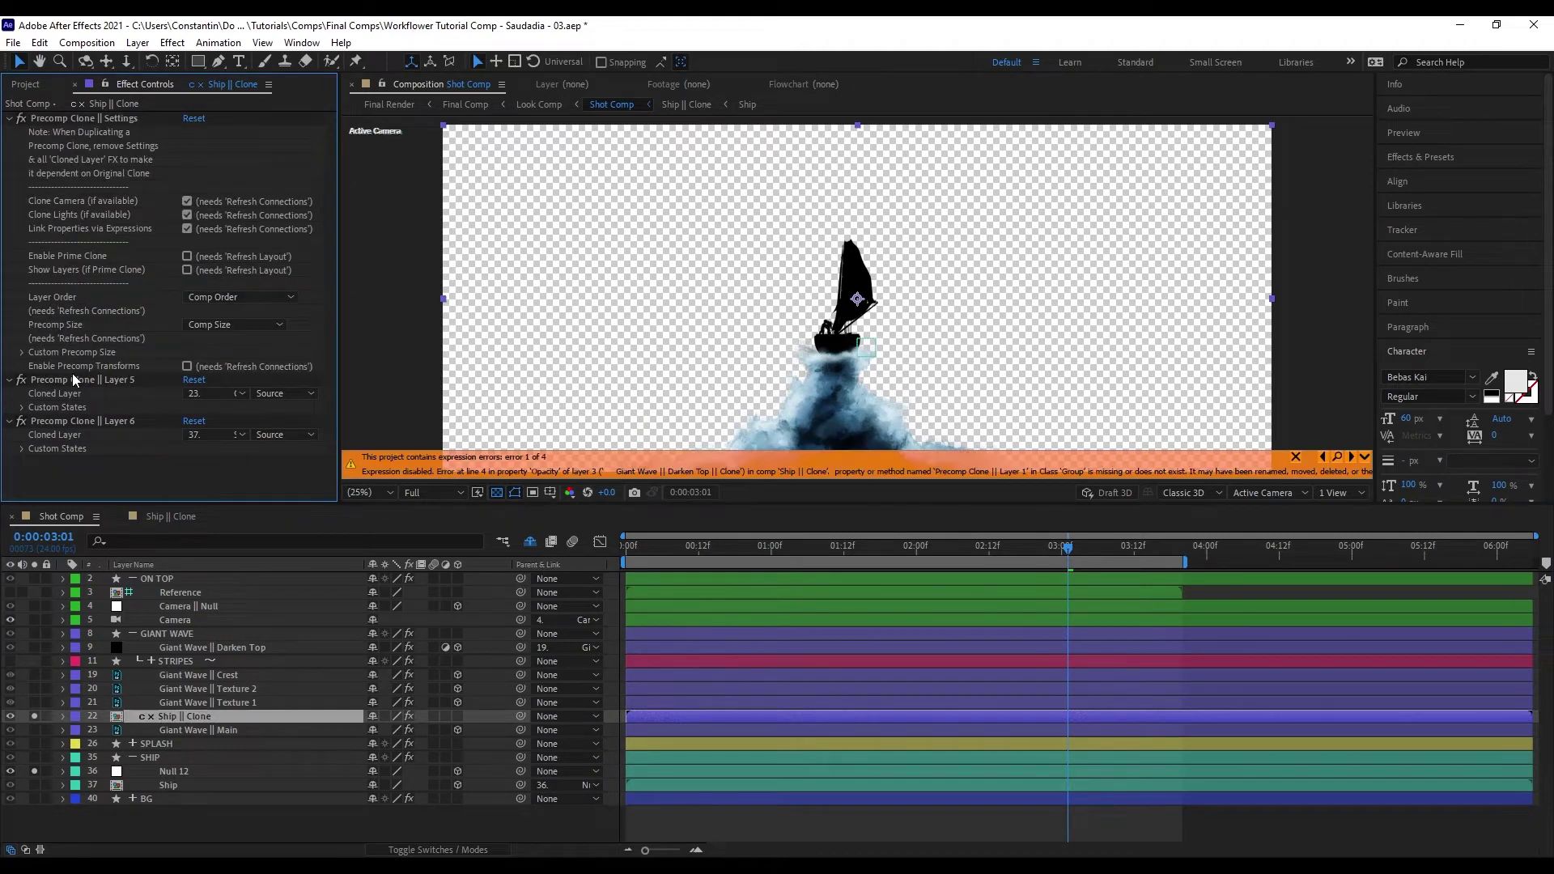
key(ctrl+alt+q)
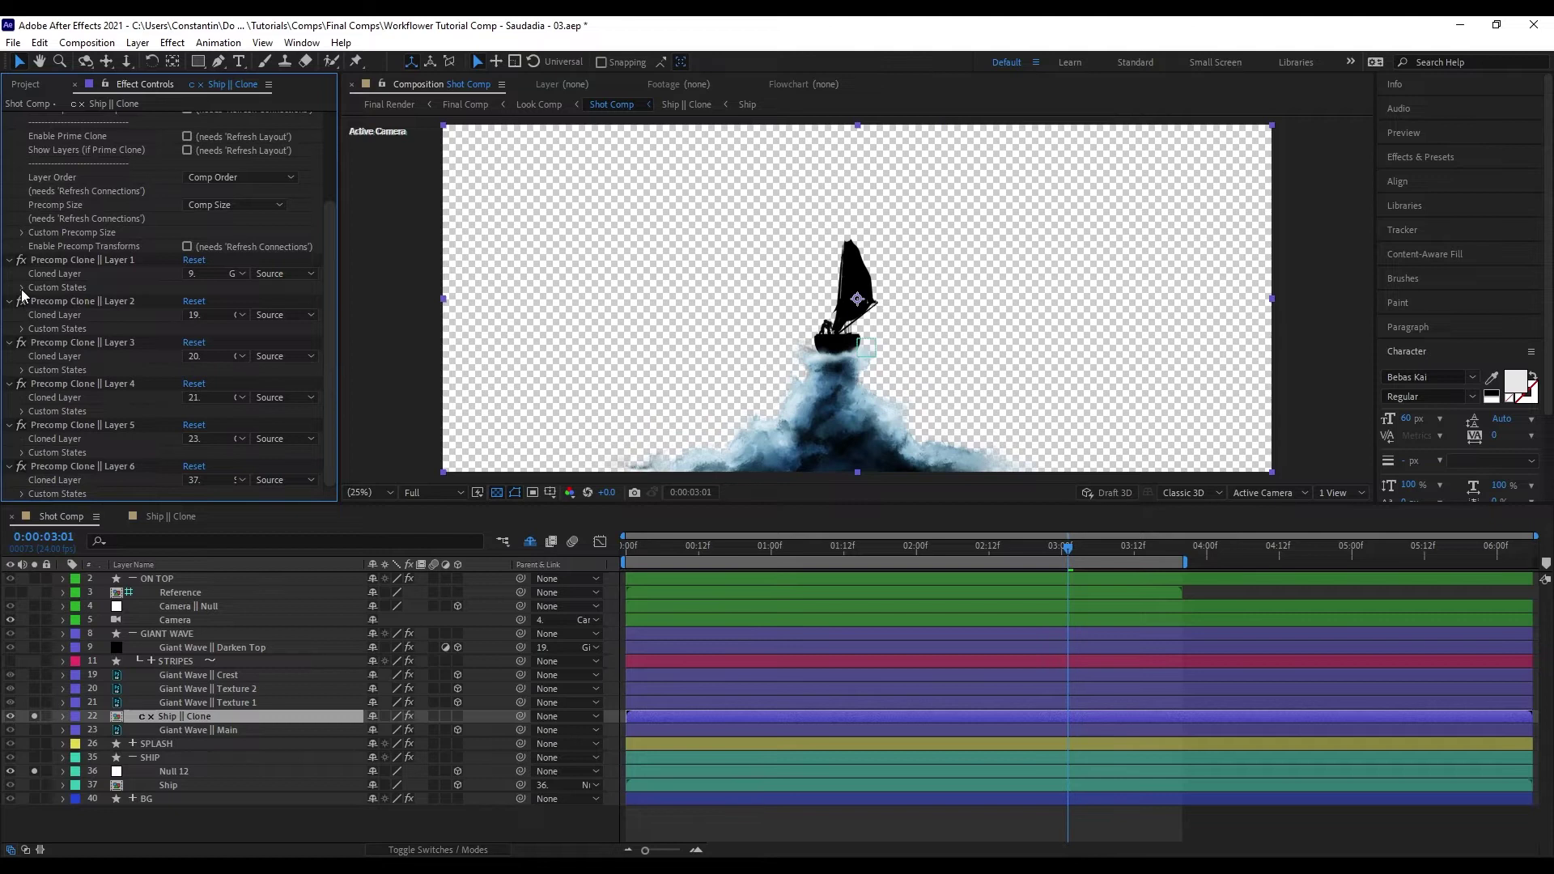
- In Precomp Clone || Layer 6's Custom States, disable Link Opacity and set Clone Opacity to 50%
click(21, 494)
scroll(22, 496, down, 3)
click(202, 357)
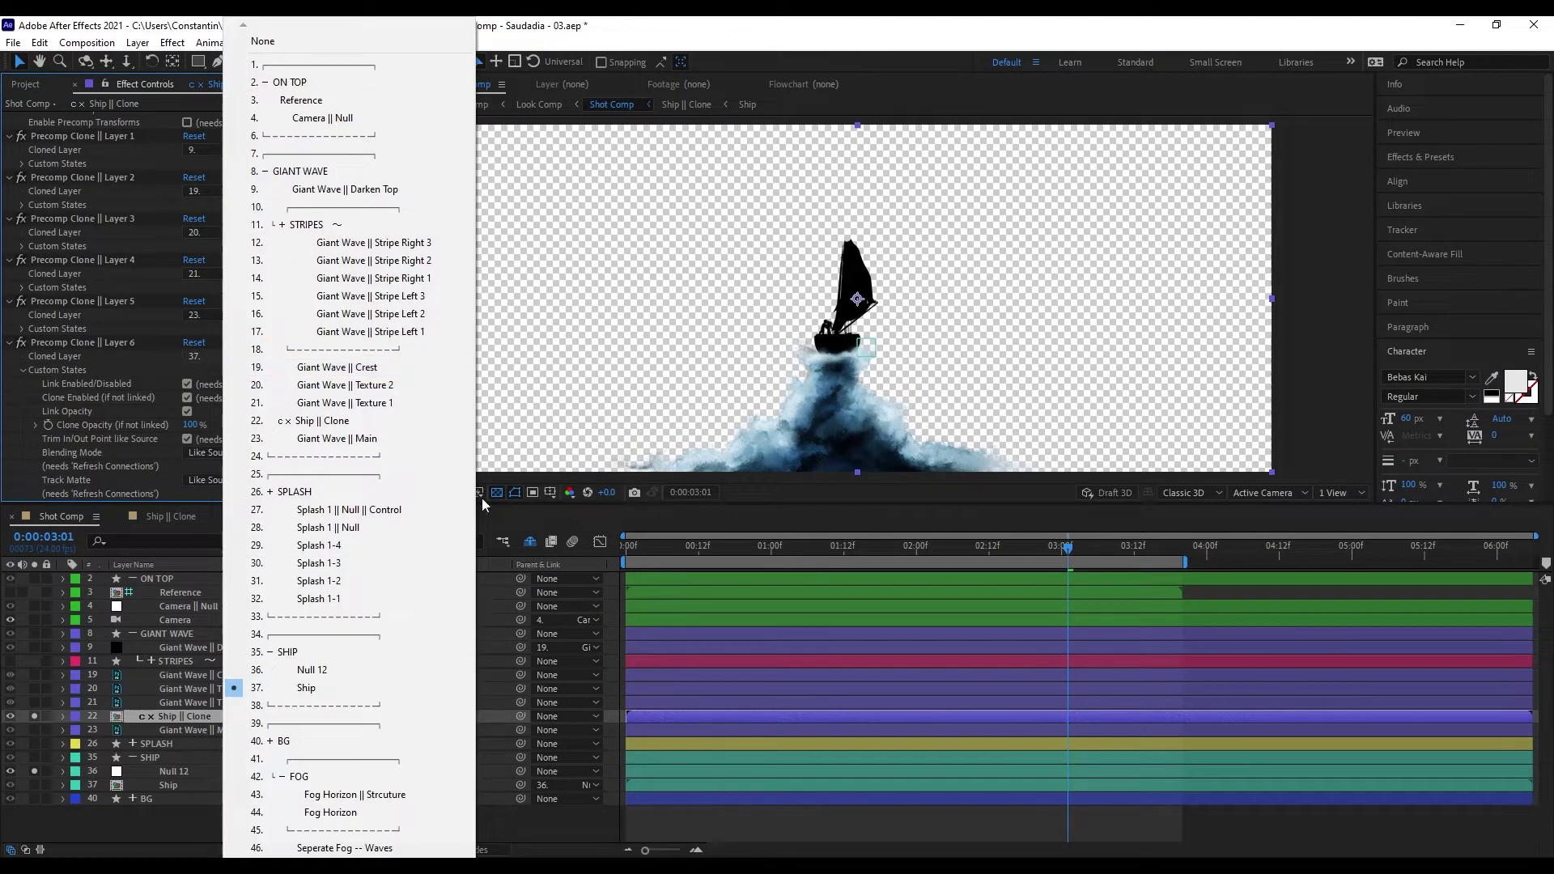
click(74, 465)
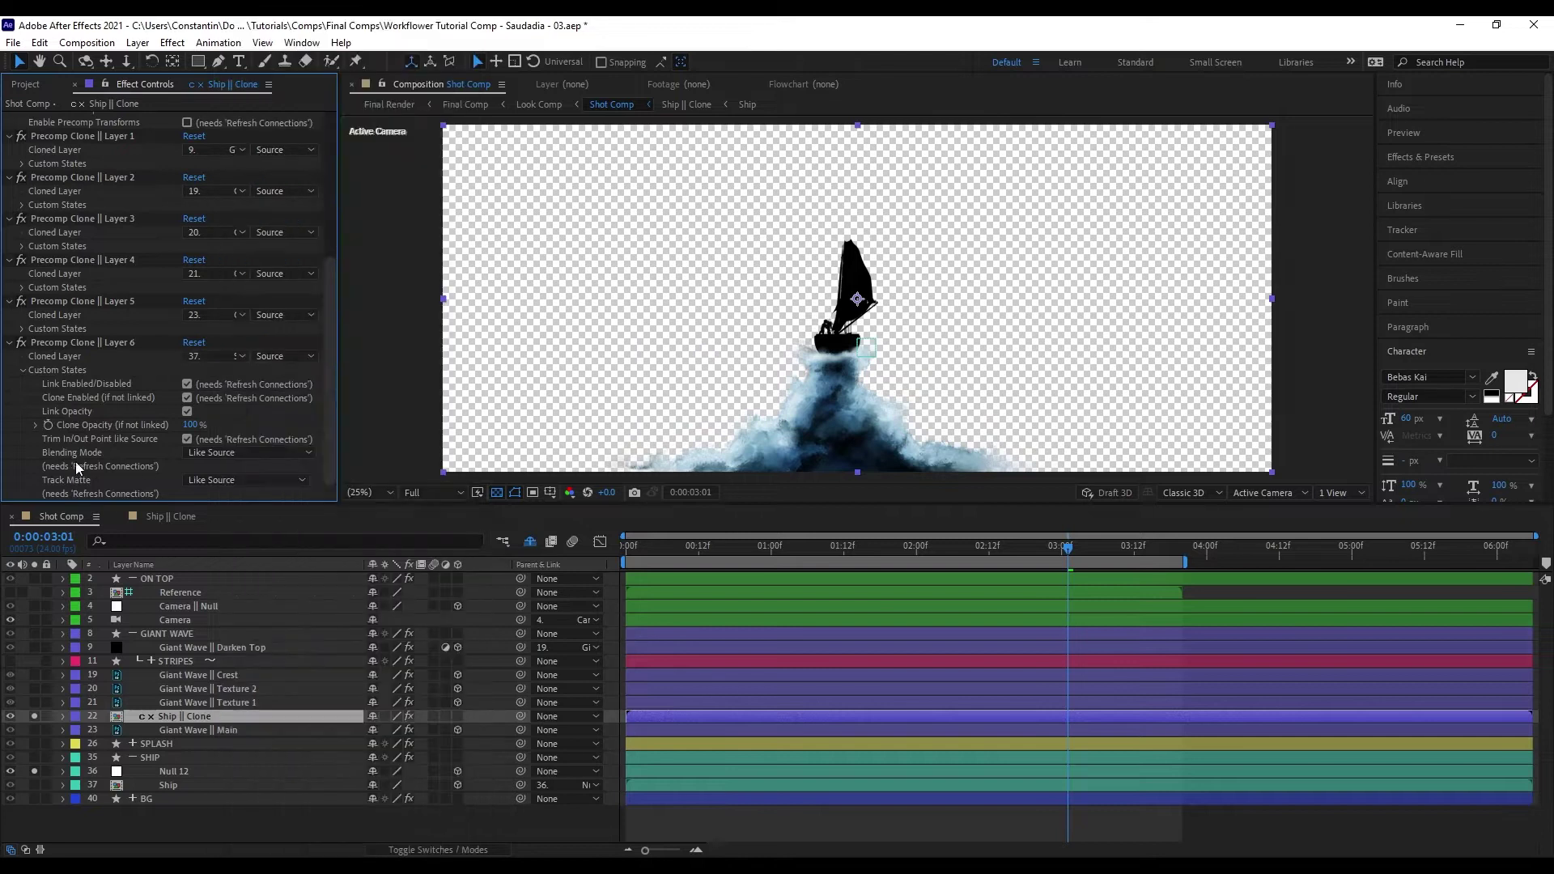
click(189, 411)
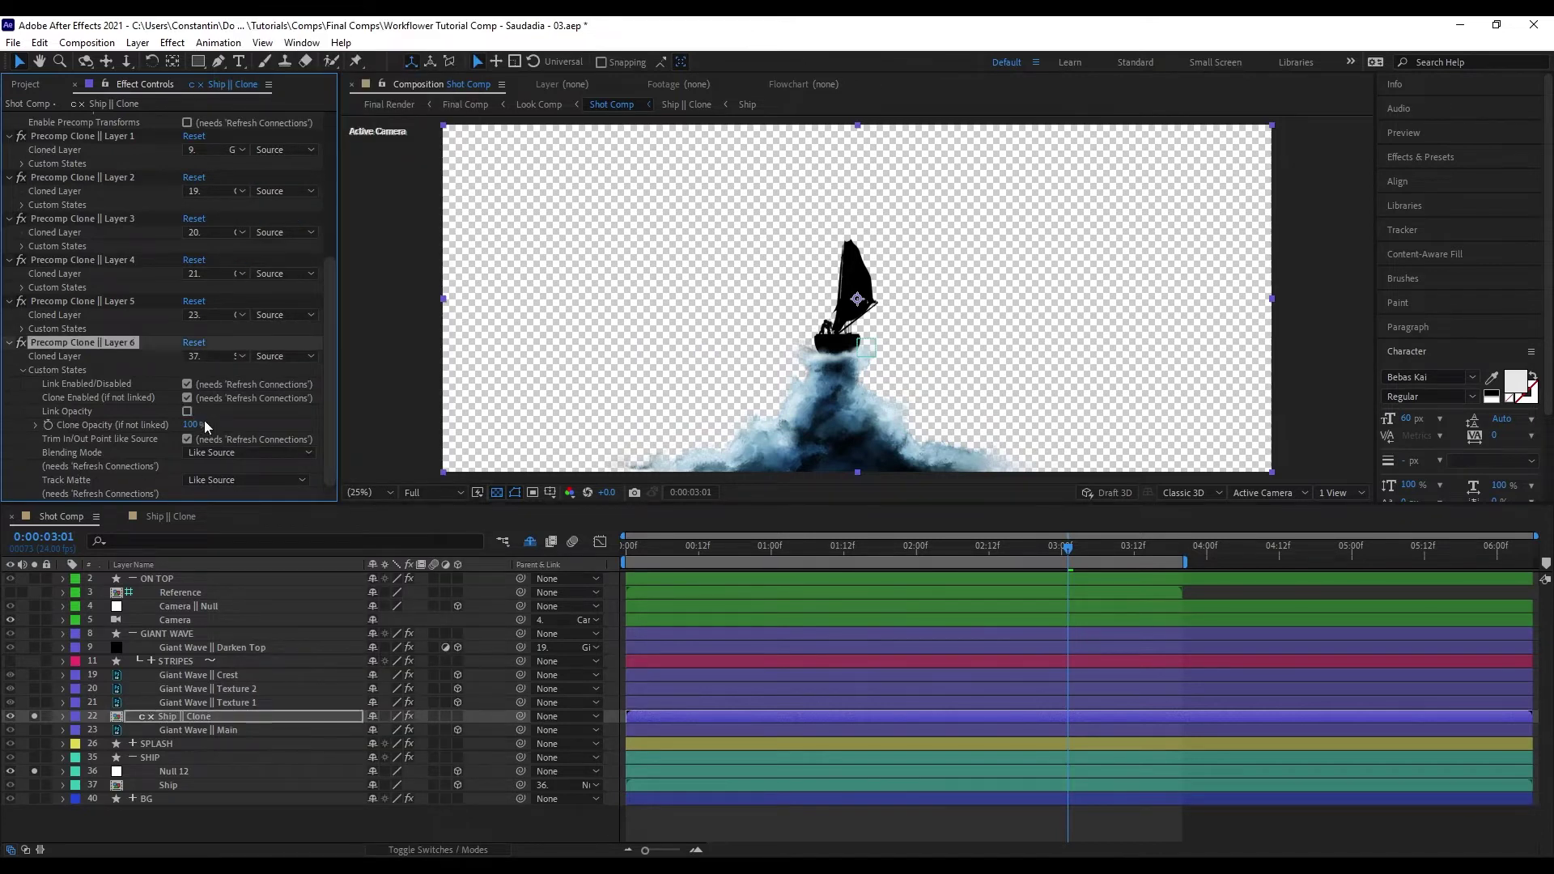
click(193, 424)
text(50)
key(Return)
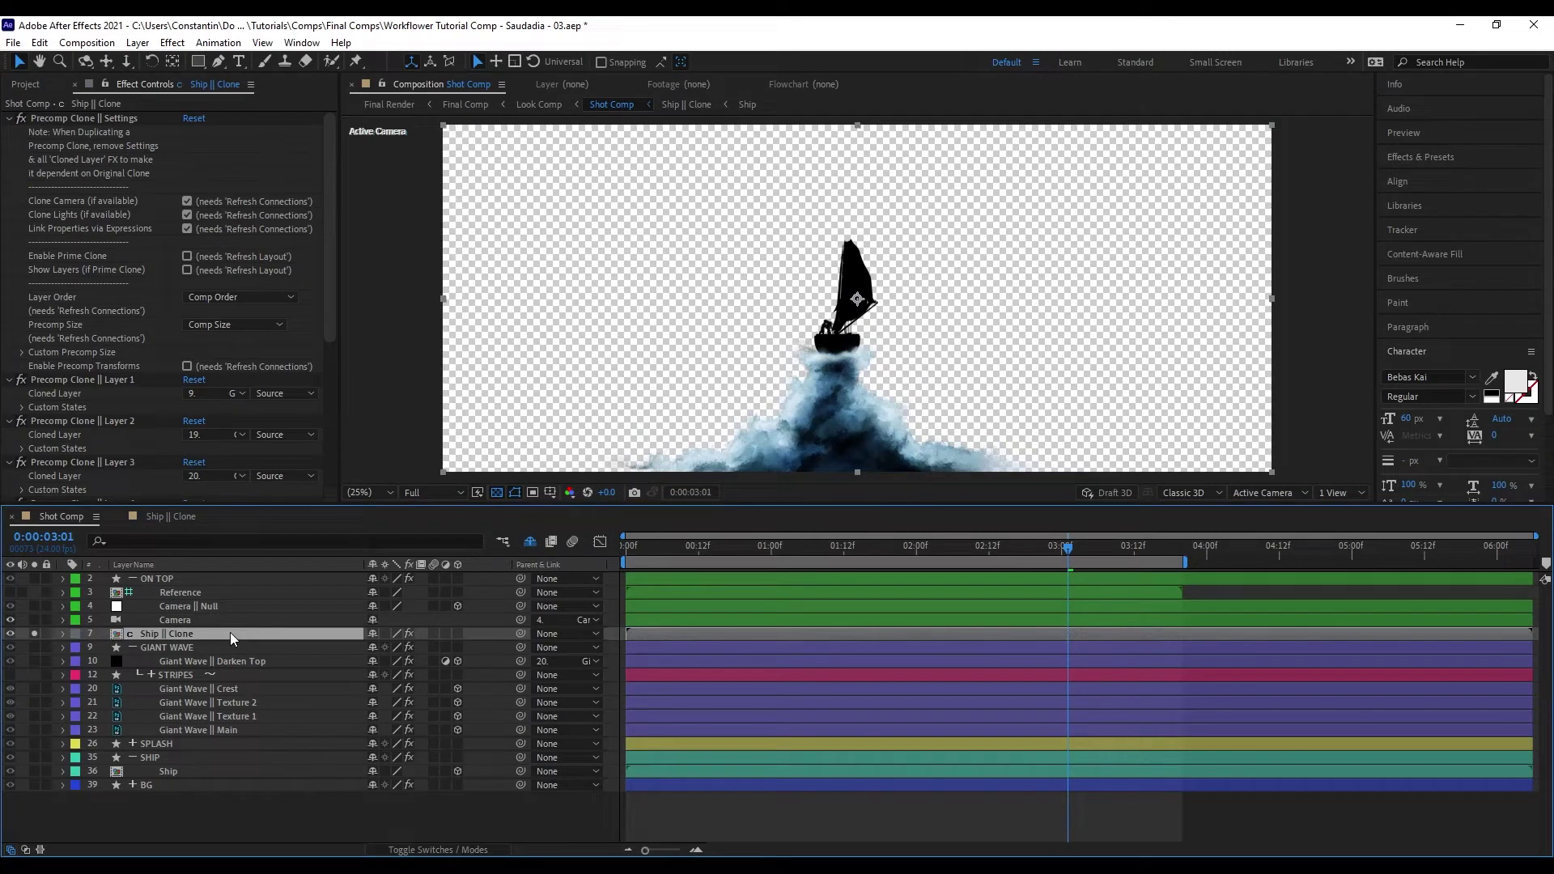
- Duplicate the Ship || Clone layer, run Refresh Connections on the copy and check its source precomp
key(ctrl+d)
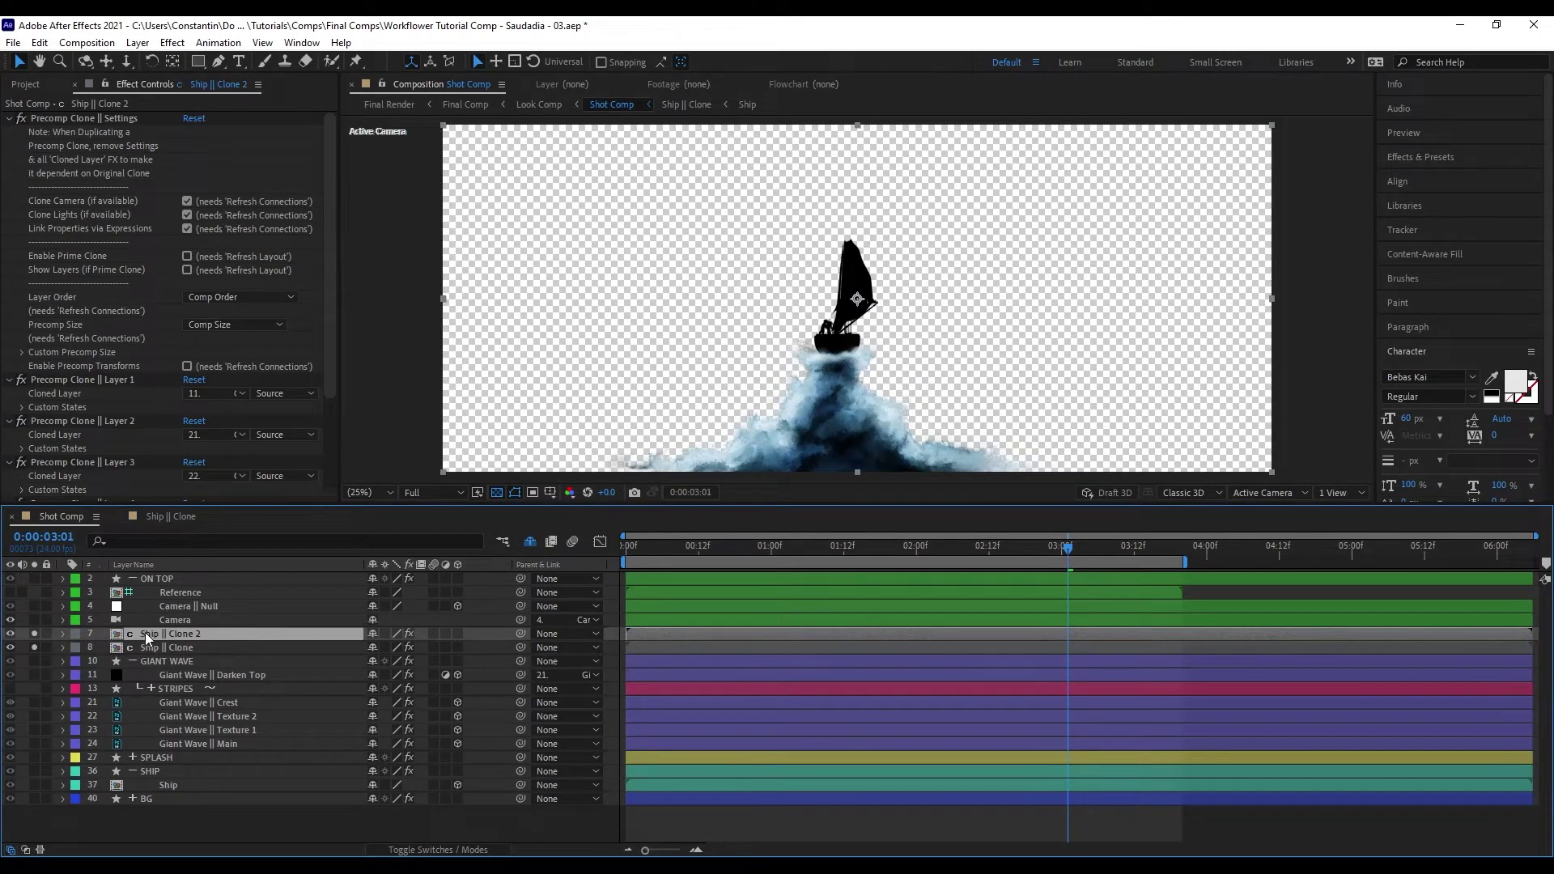
key(ctrl+alt+q)
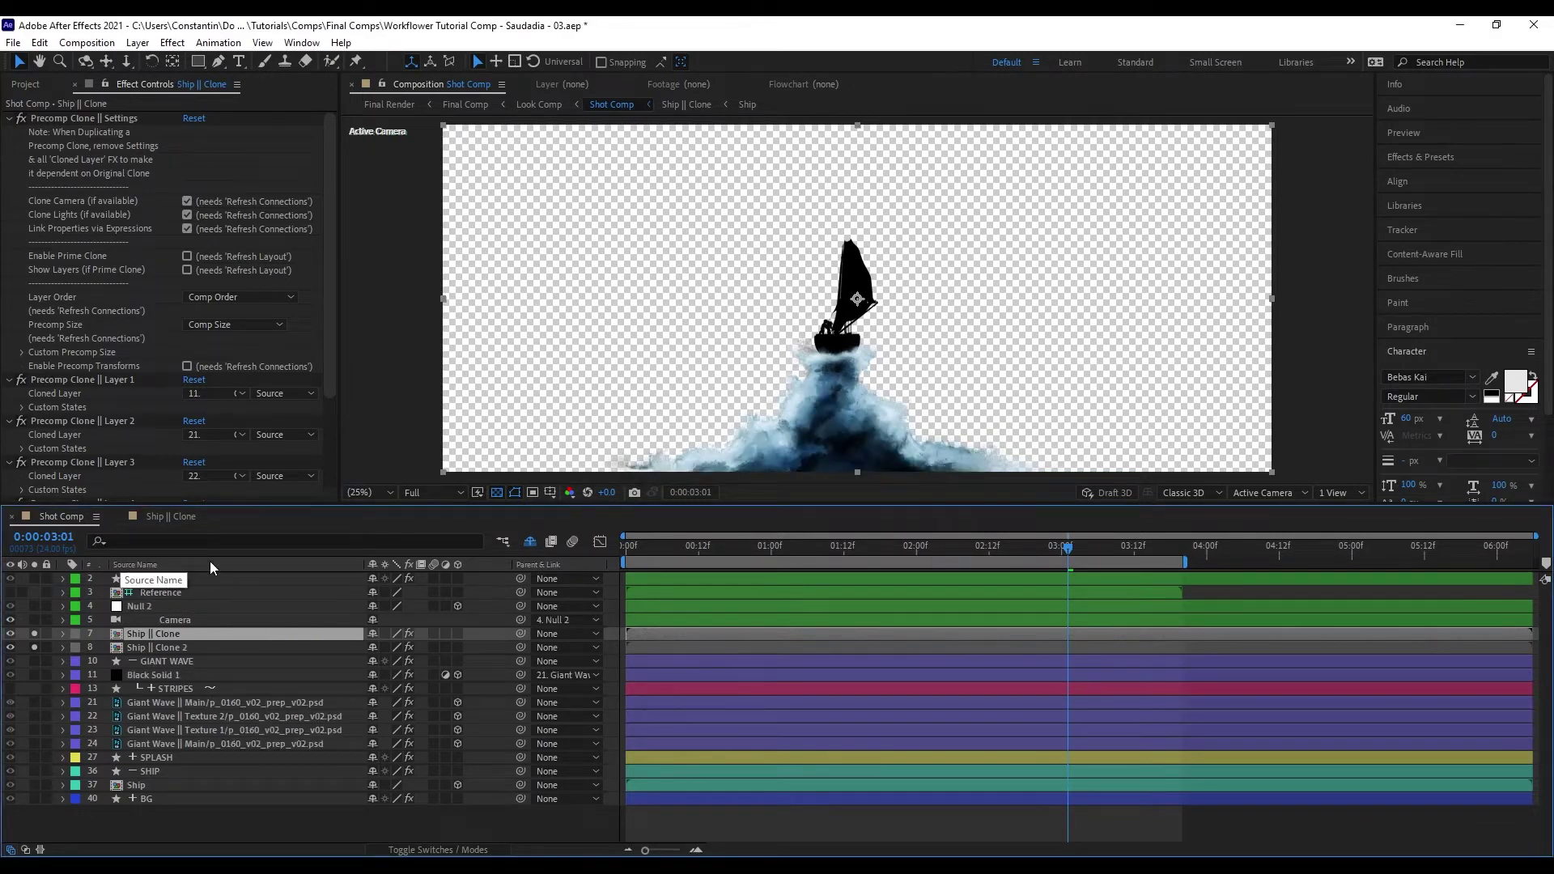
shift+click(212, 648)
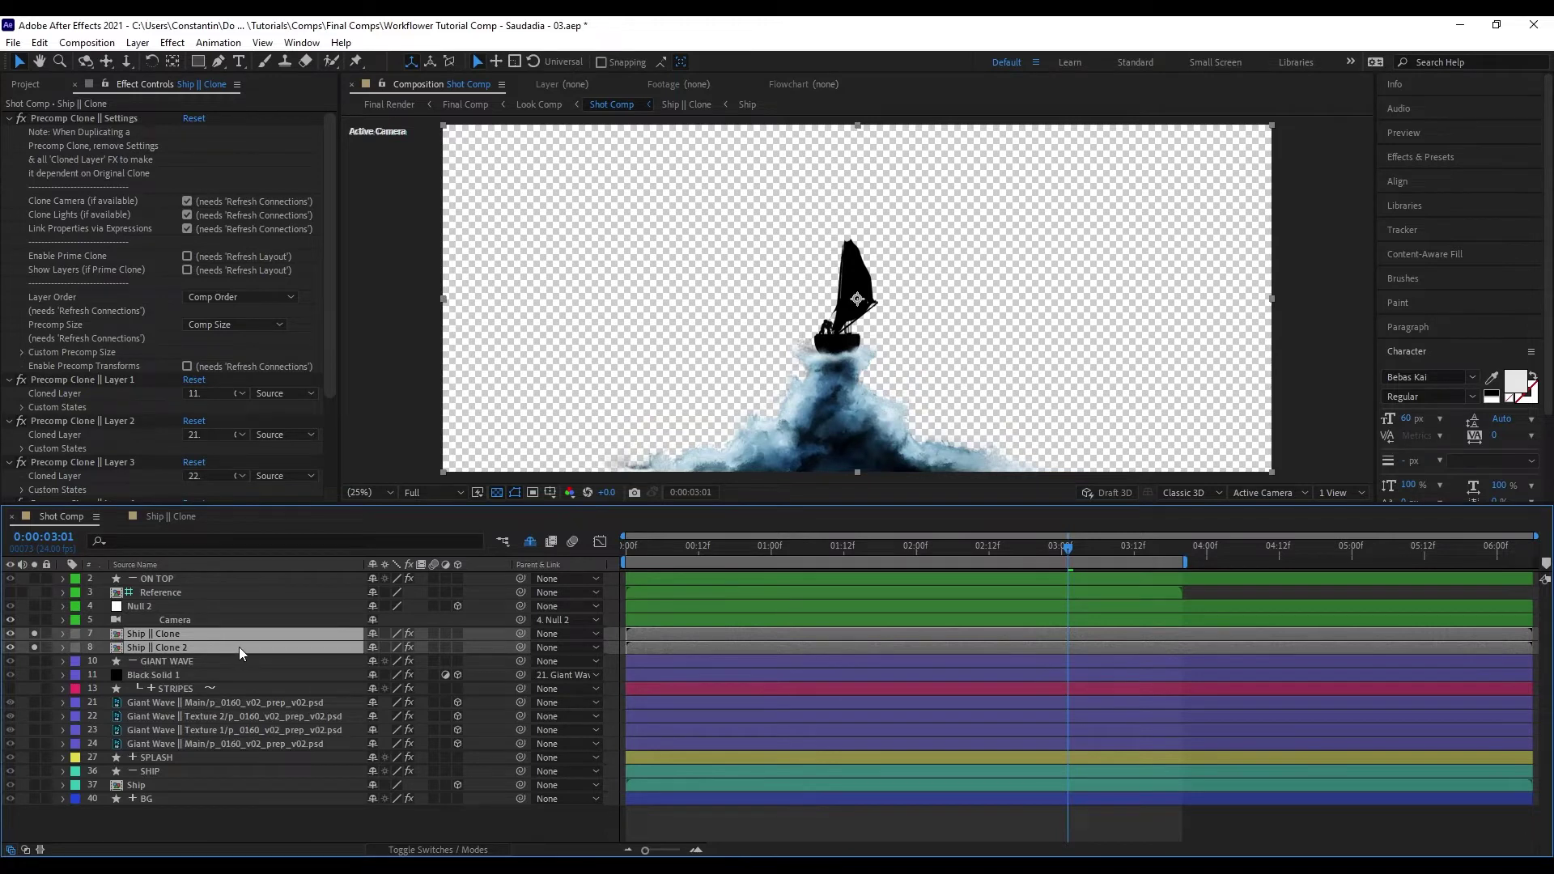
click(487, 644)
click(298, 638)
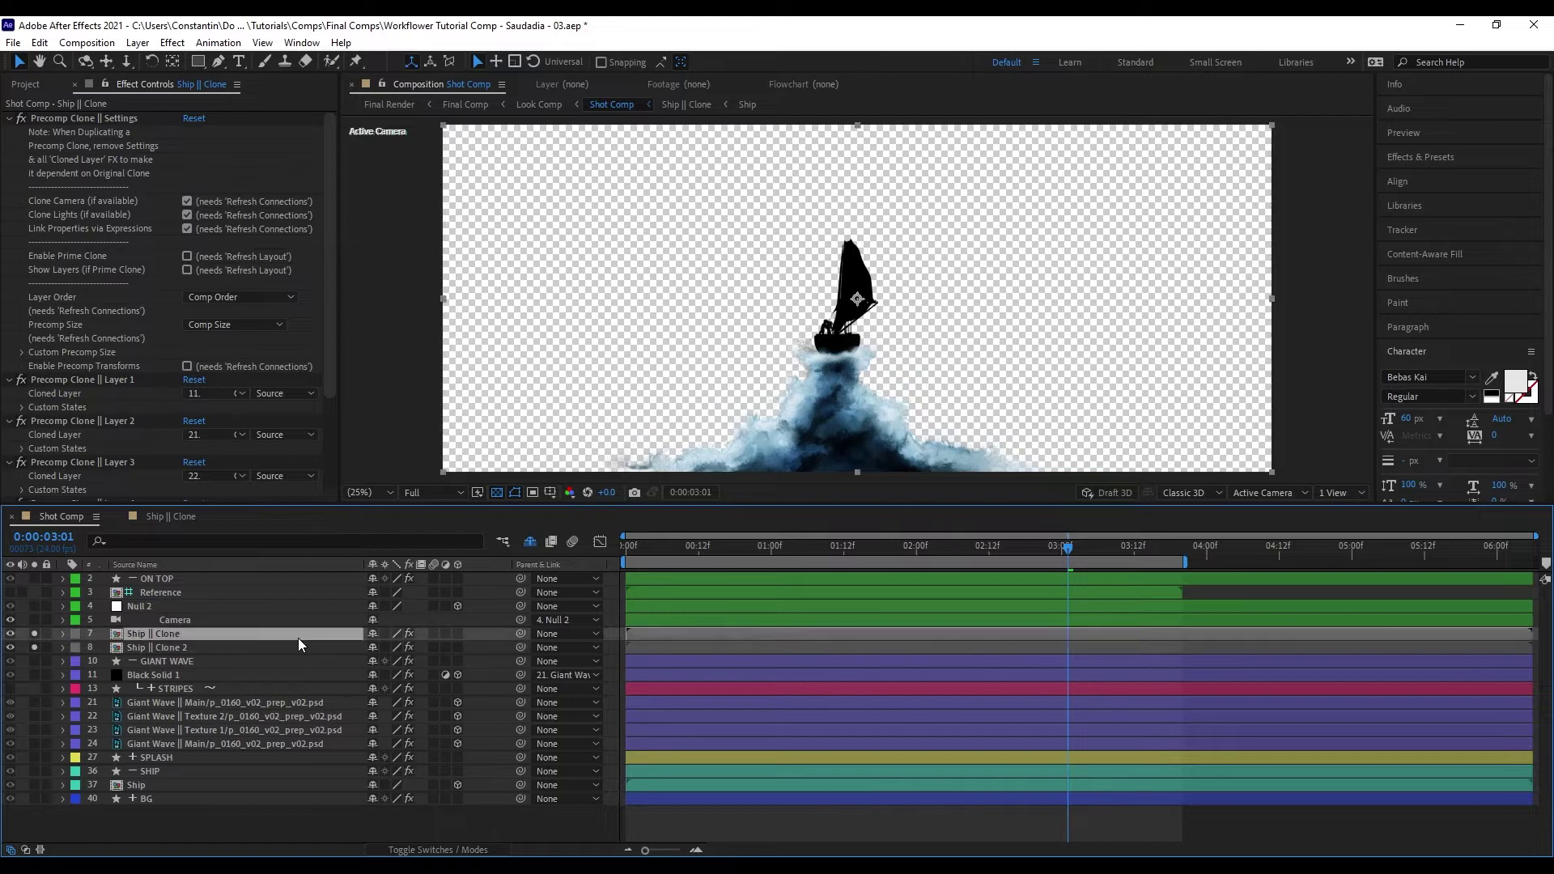
double_click(298, 638)
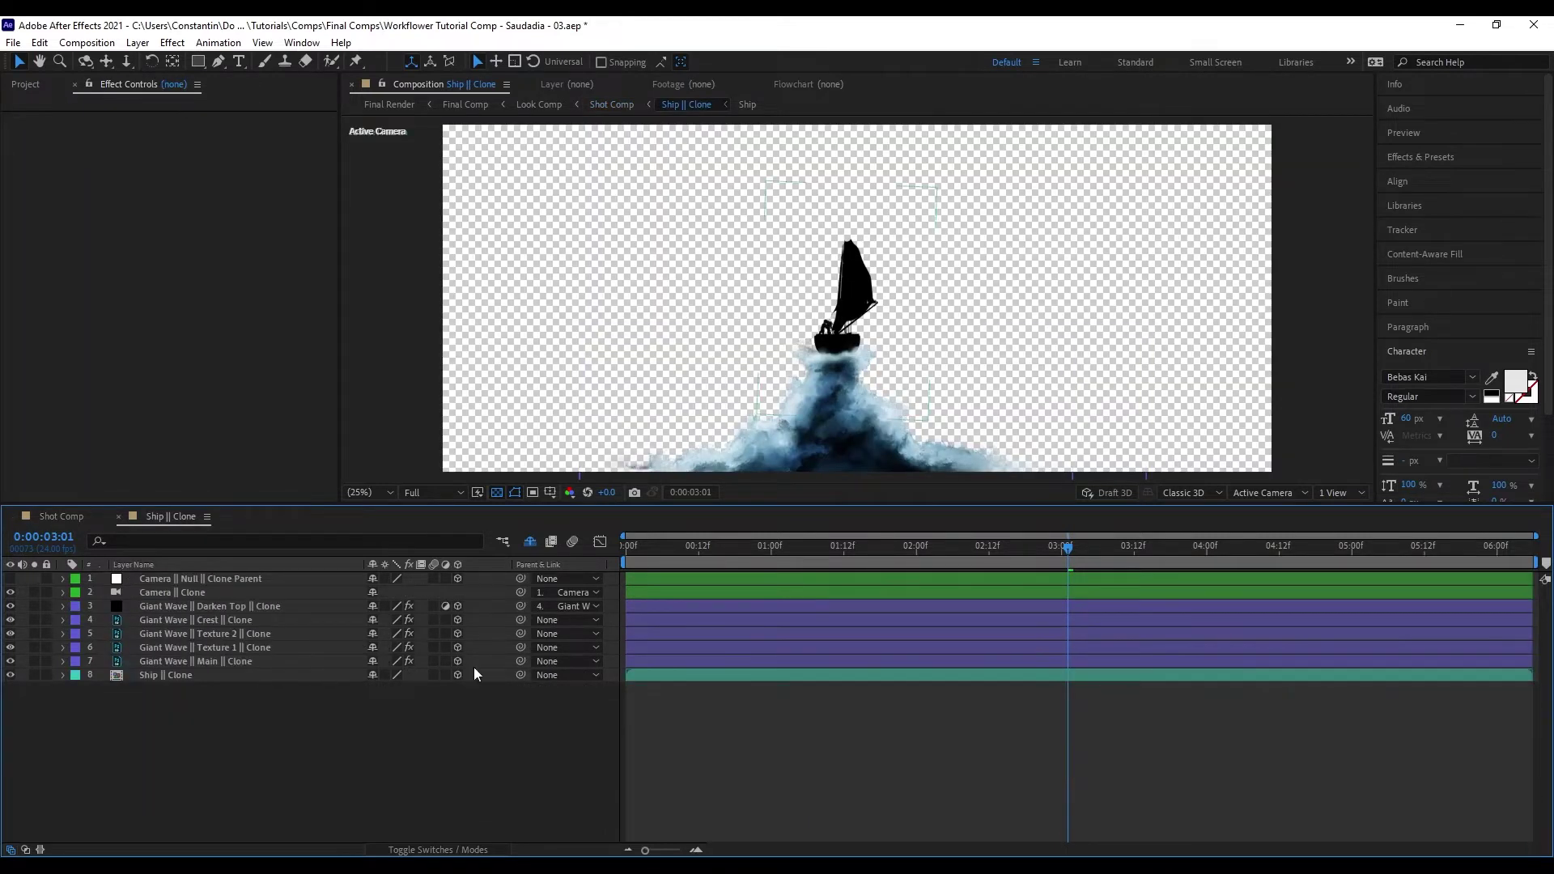
key(shift+Escape)
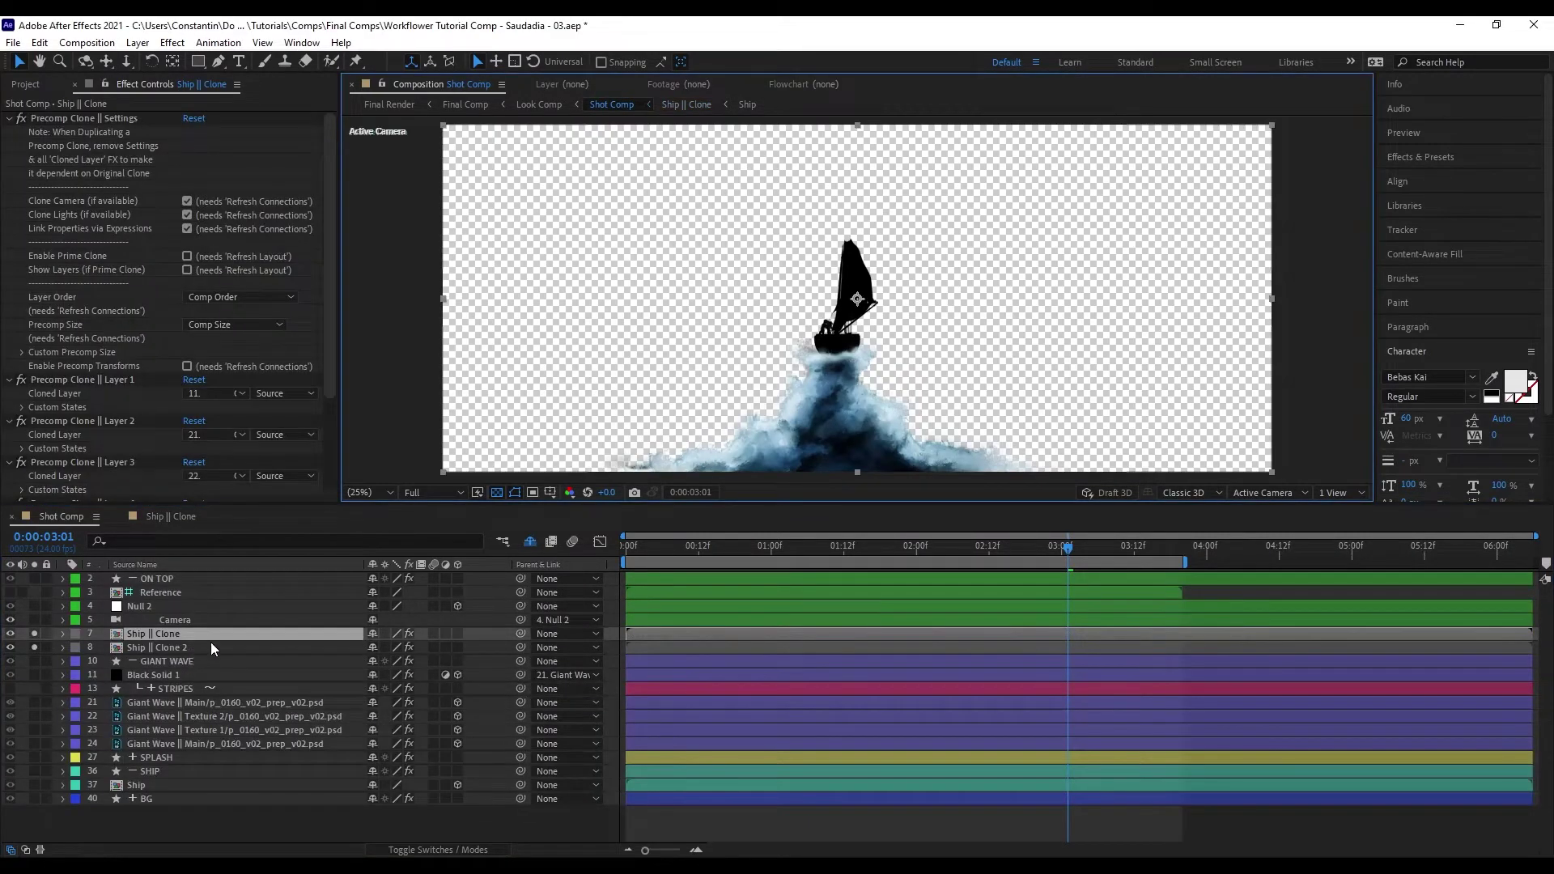
- Delete the Precomp Clone || Layer 1 to Layer 5 effects from the duplicated clone and run Refresh Connections
scroll(134, 351, down, 2)
click(115, 307)
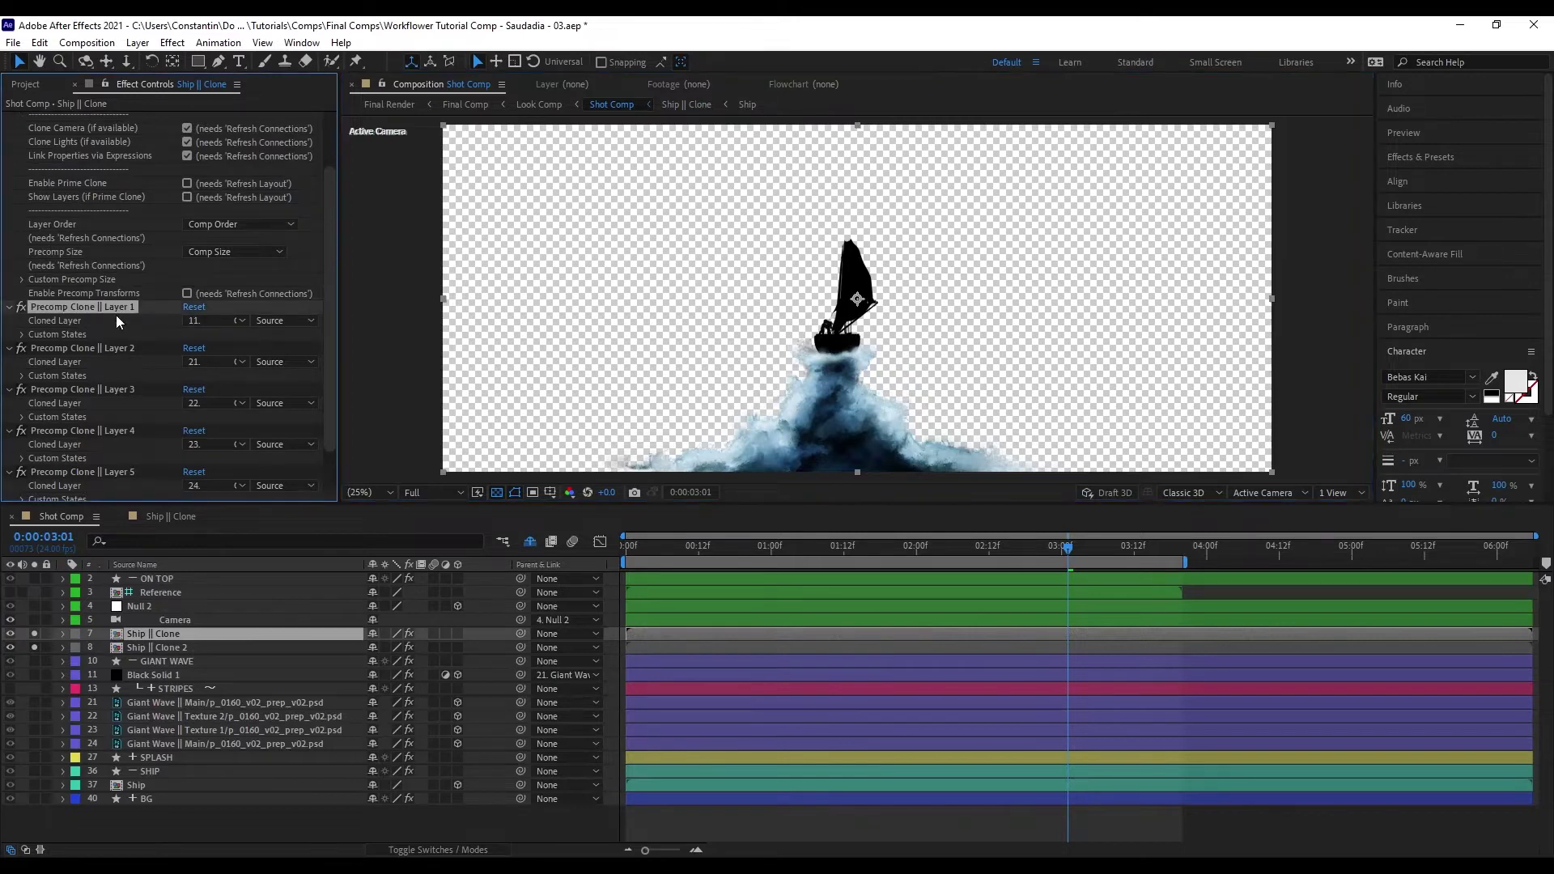
scroll(120, 386, down, 1)
shift+click(103, 424)
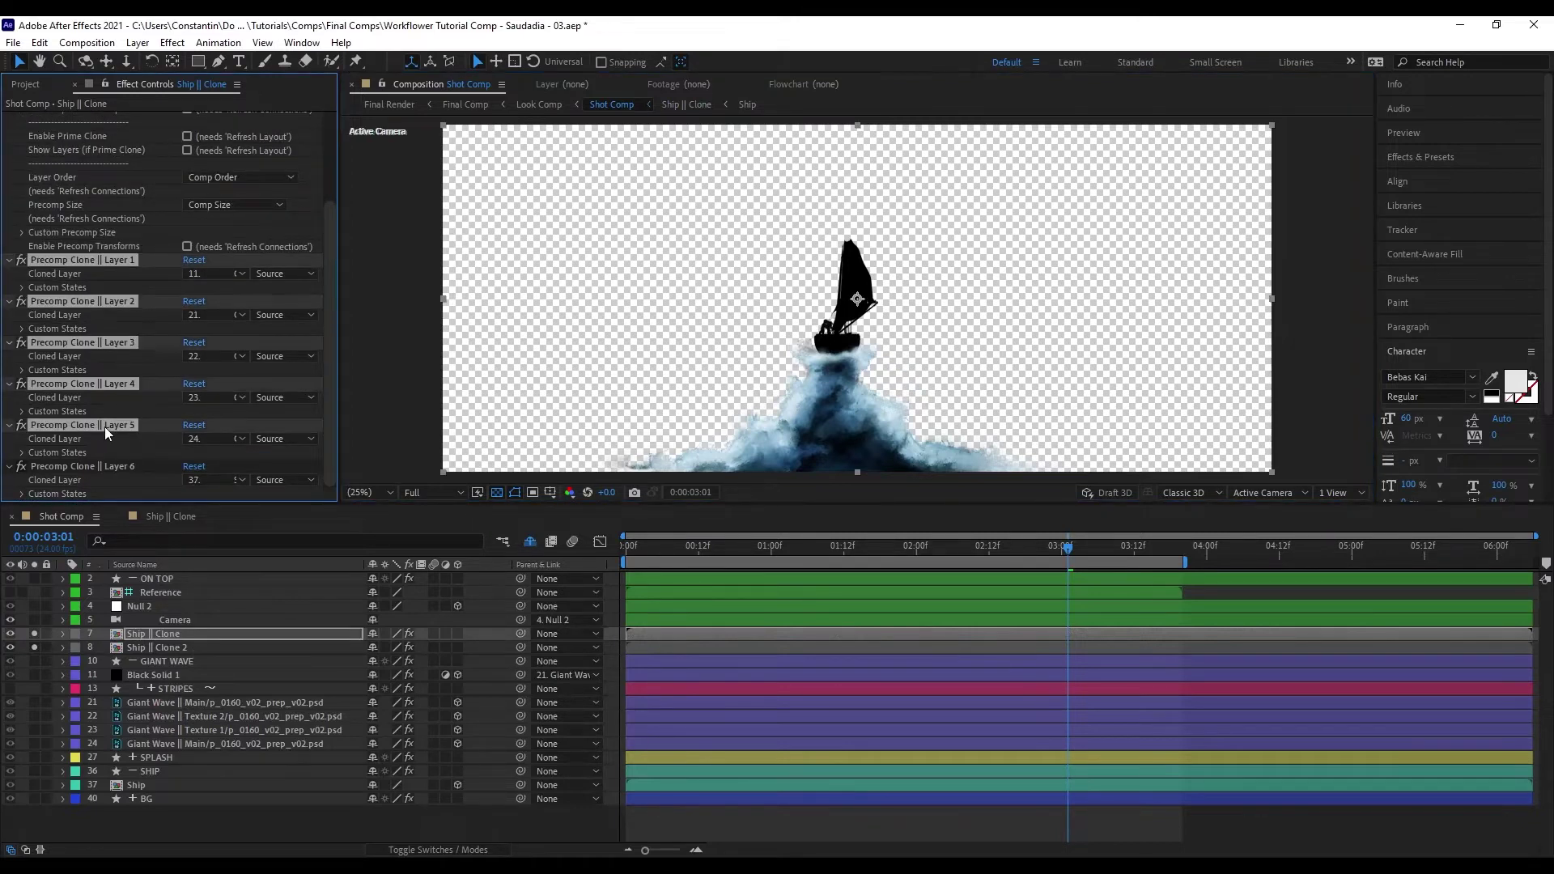
key(Delete)
key(ctrl+alt+q)
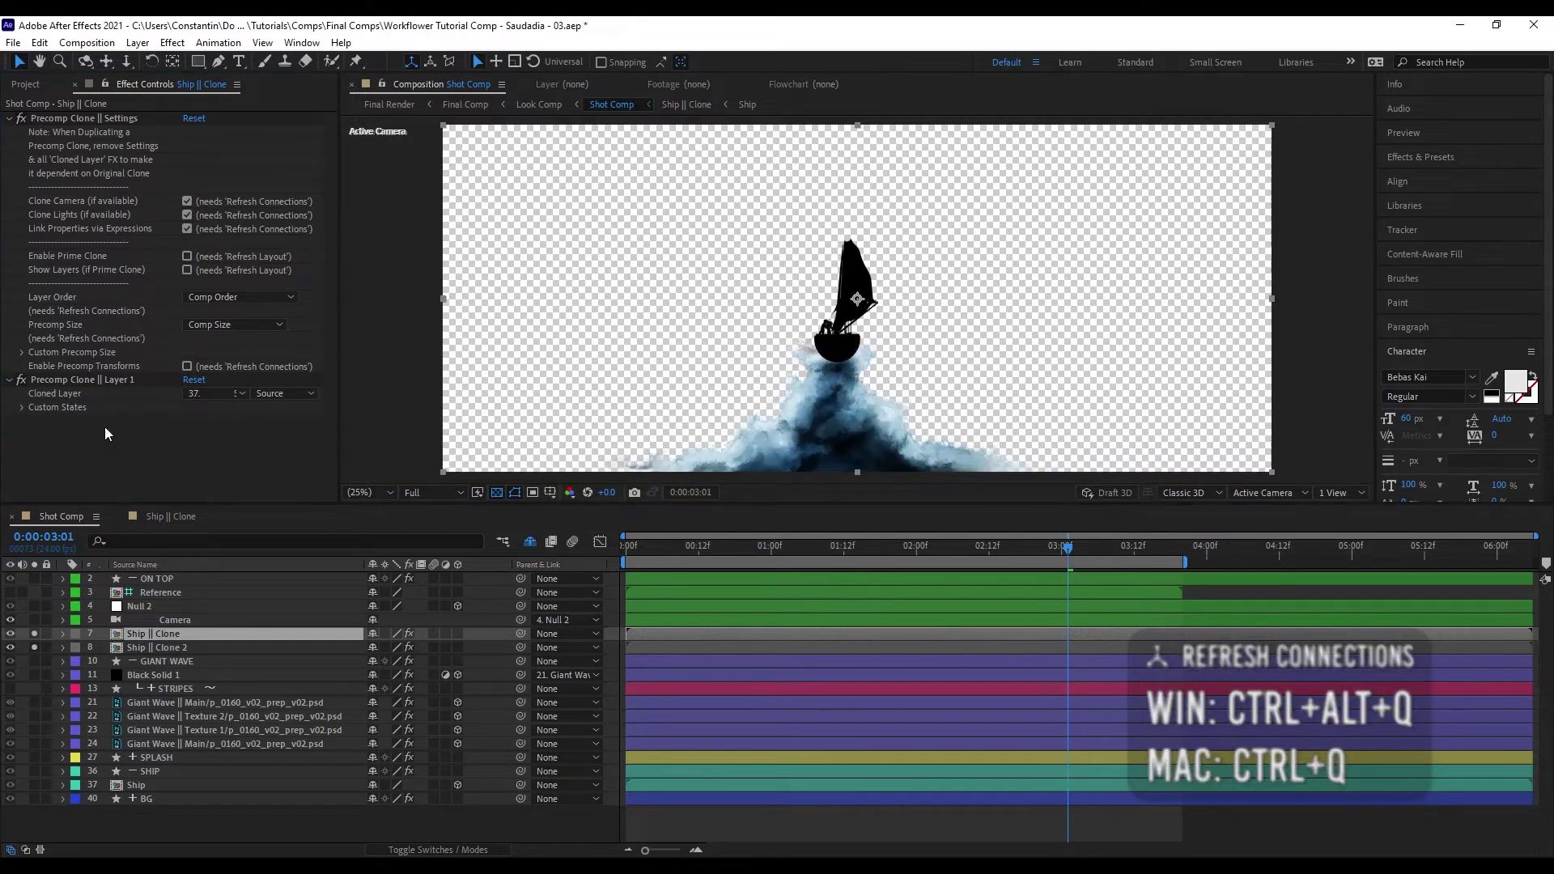
- Compare the two clones by toggling their solo states, leaving only the wave clone soloed, and display layer names again
click(33, 649)
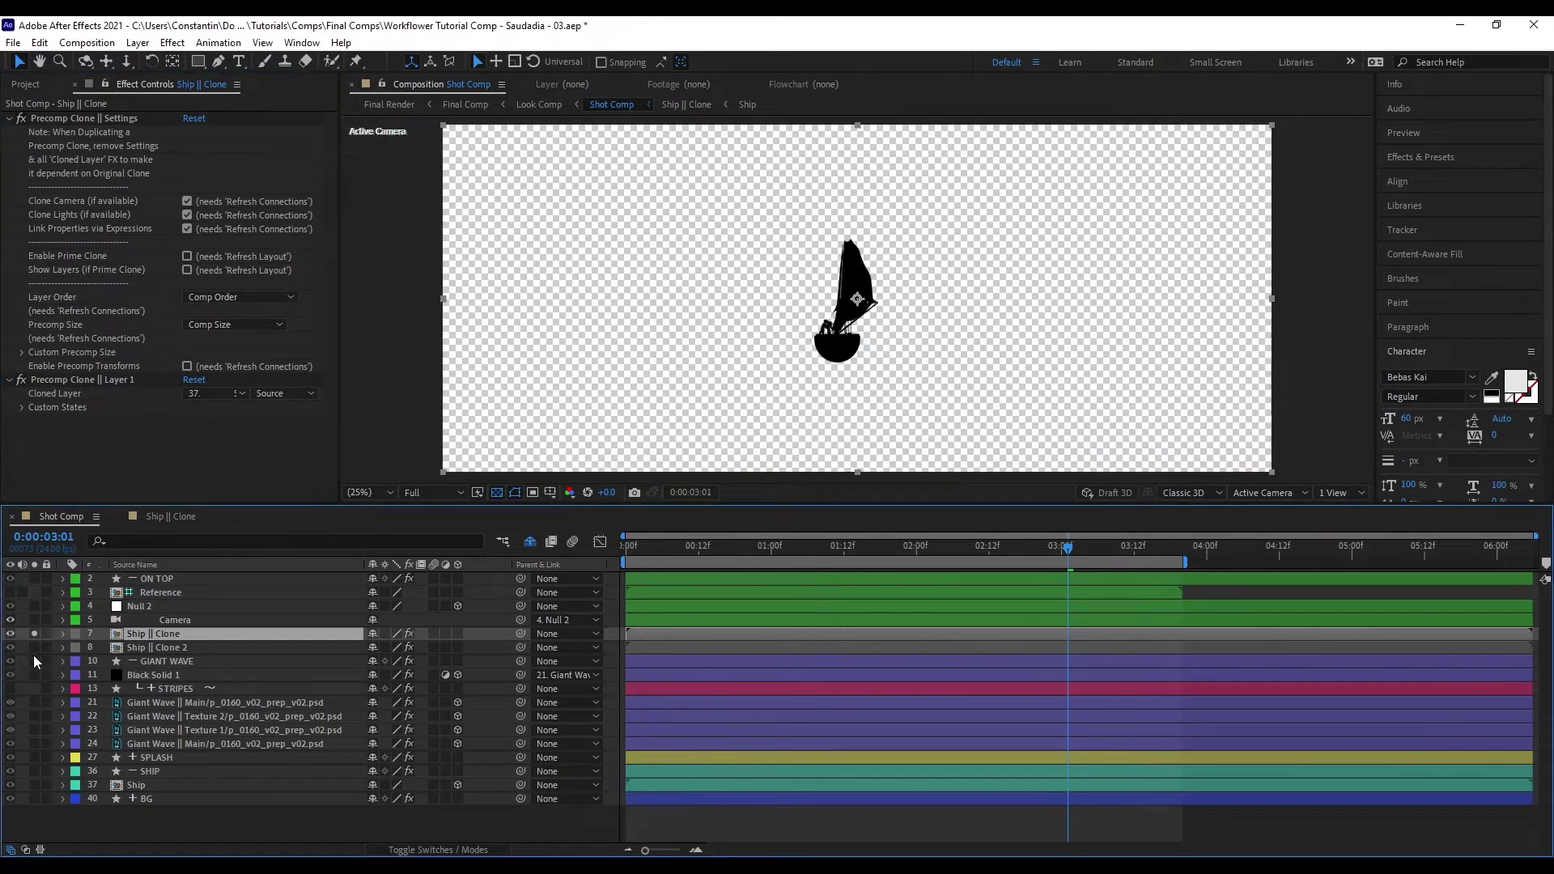
click(34, 647)
click(34, 645)
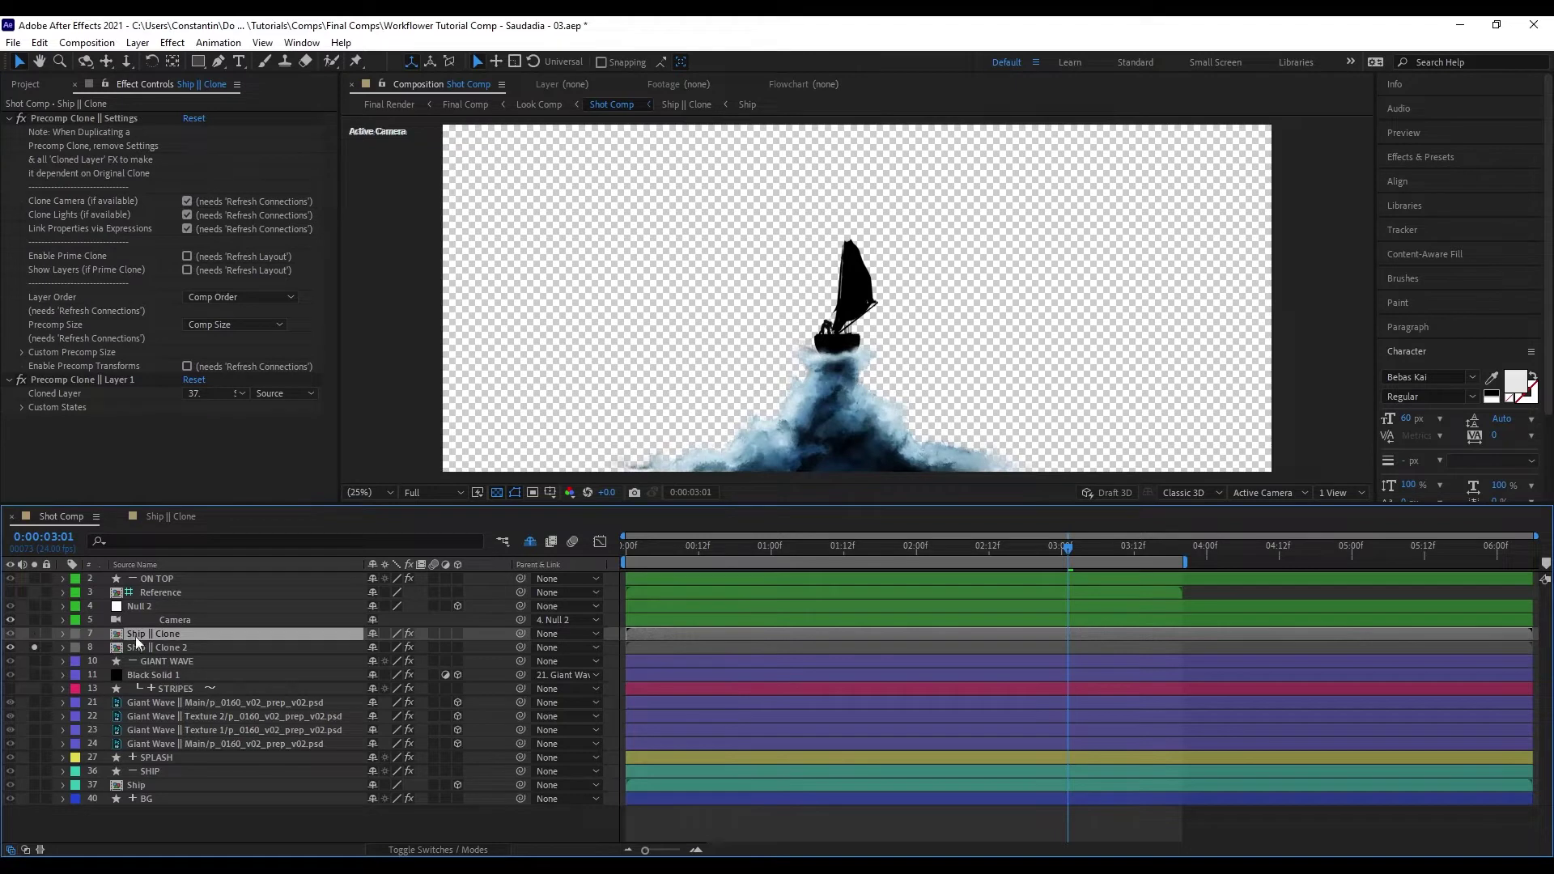
click(182, 648)
click(241, 562)
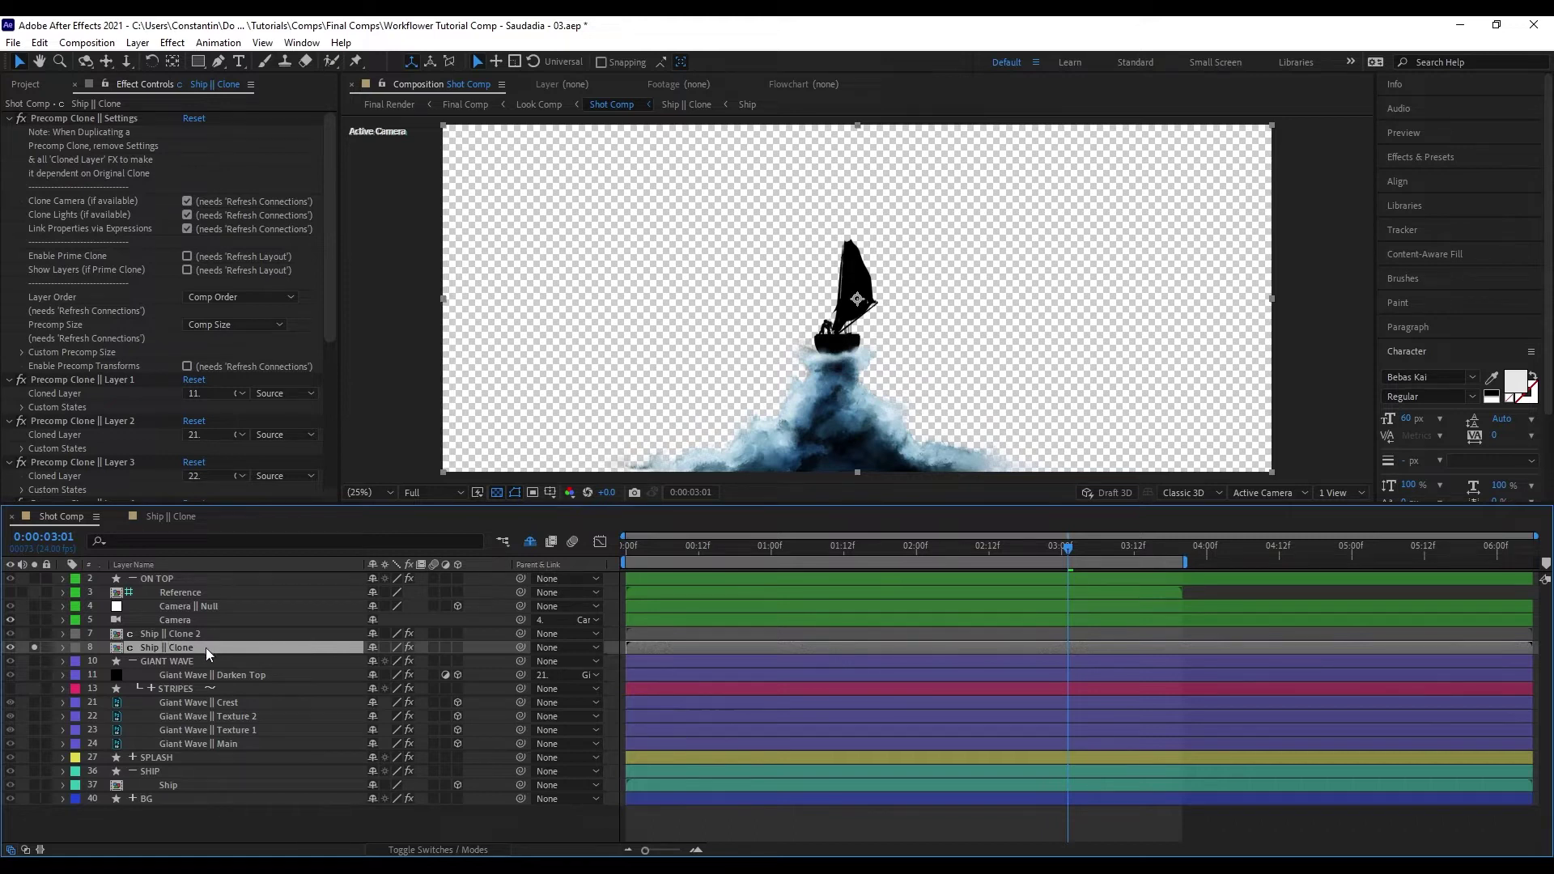
- Duplicate the Ship || Clone layer again and delete all Precomp Clone effects from the copy
key(ctrl+d)
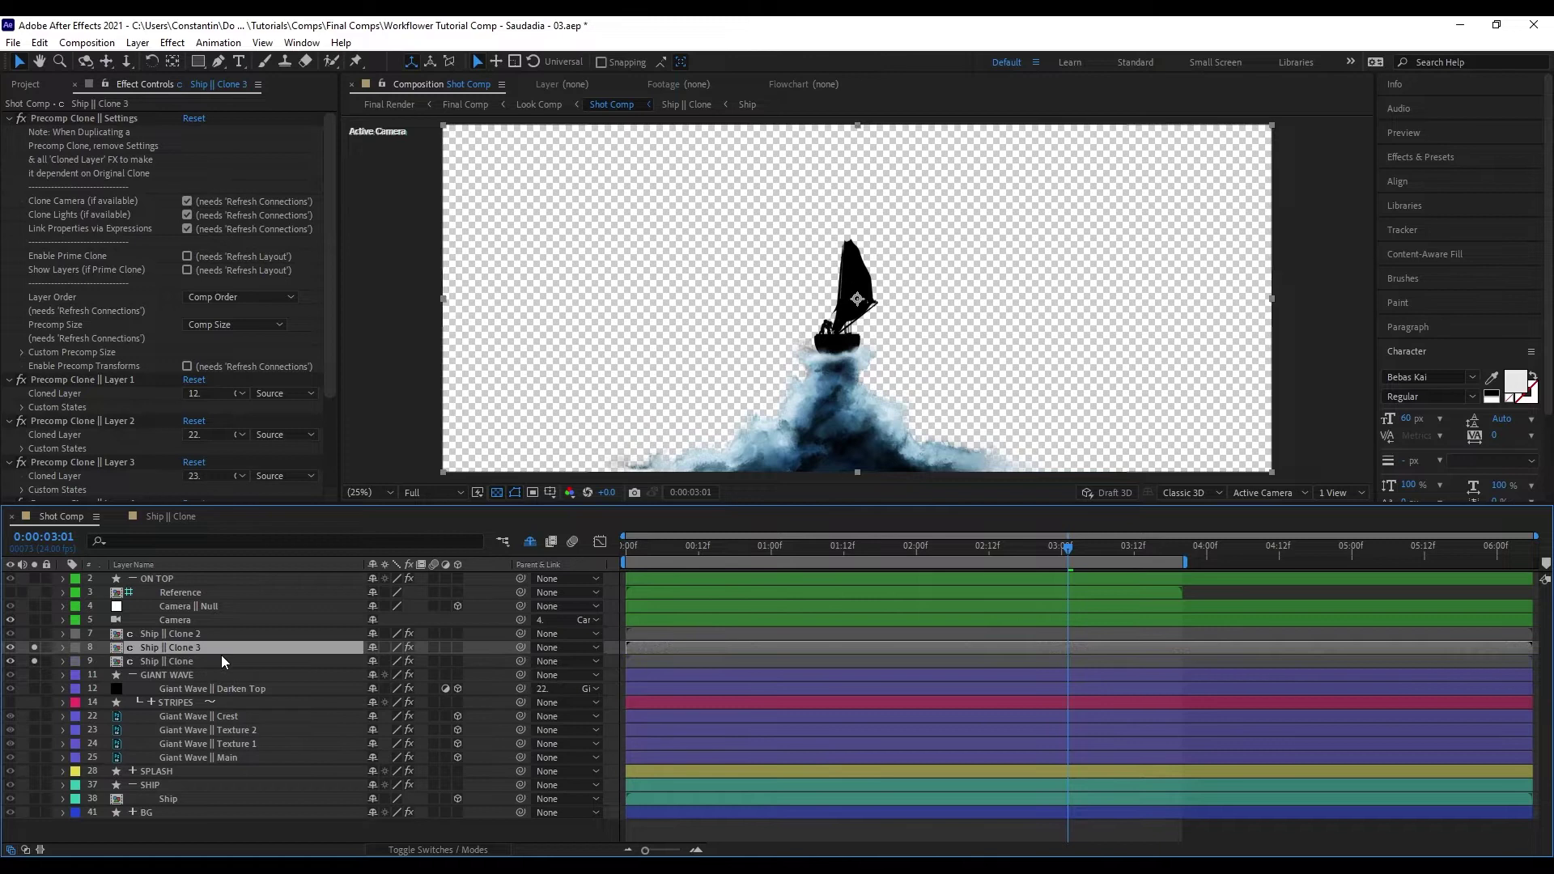
click(95, 380)
key(ctrl+a)
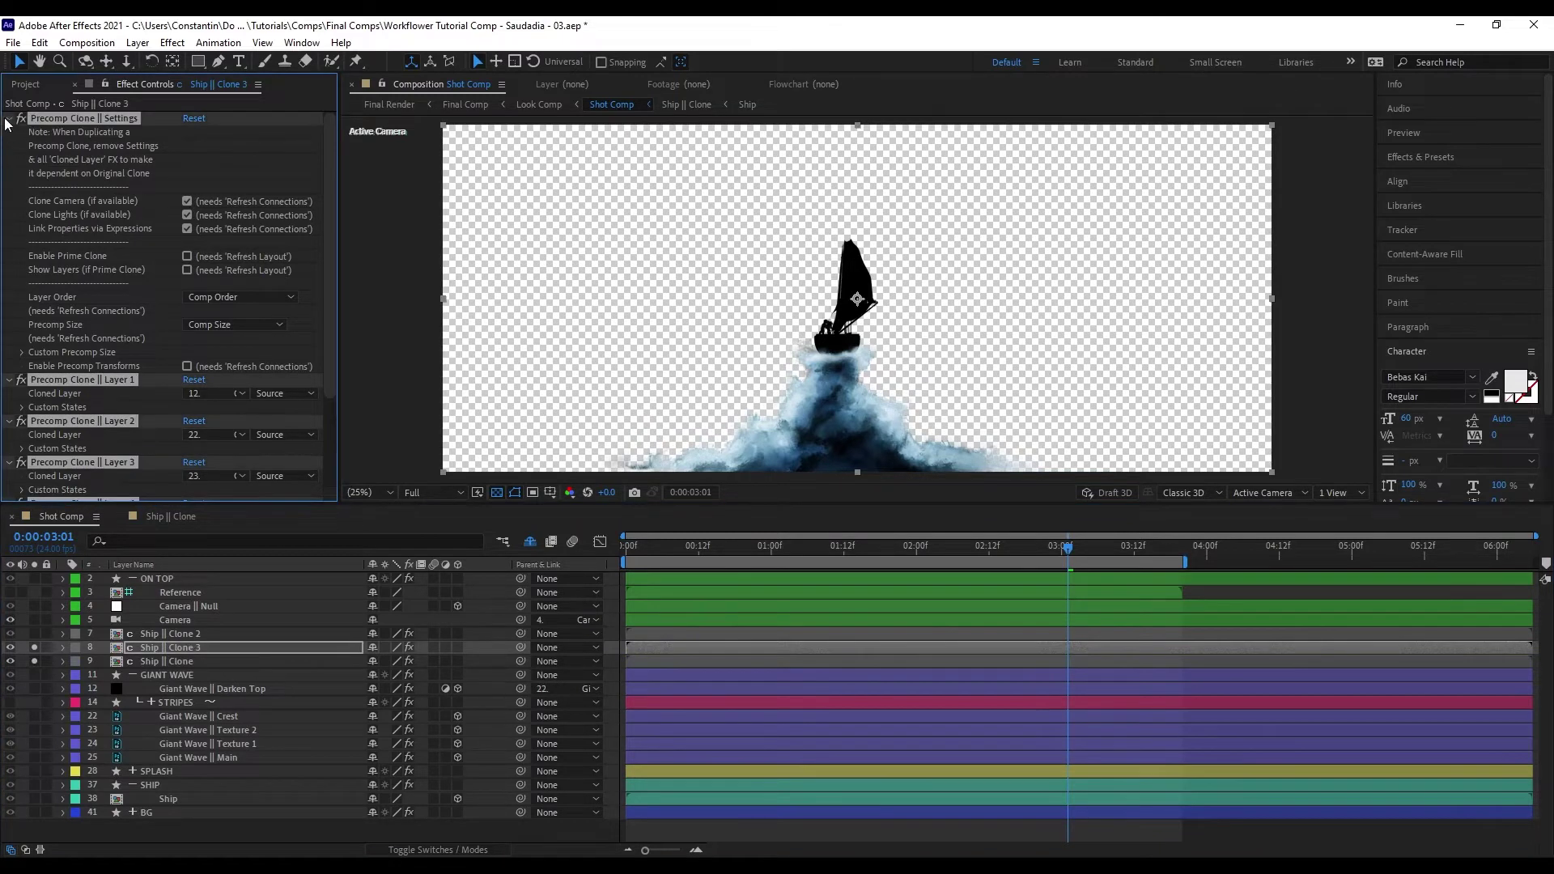
click(9, 119)
key(Page_Up)
key(Delete)
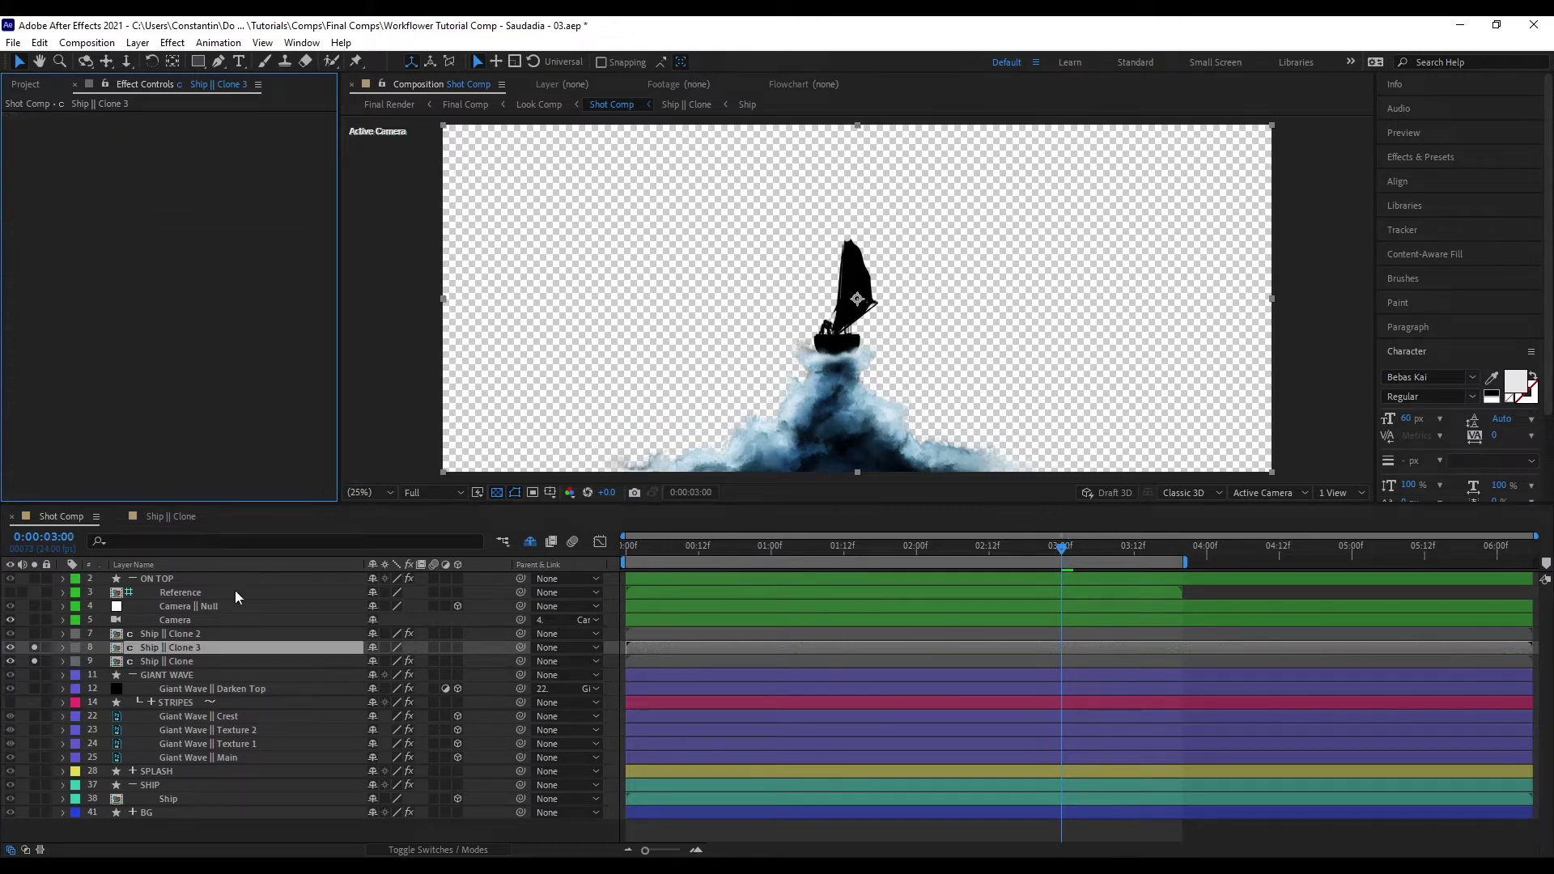
- Run Workflower's Refresh Layout on the effect-free Ship || Clone 3 layer
click(251, 644)
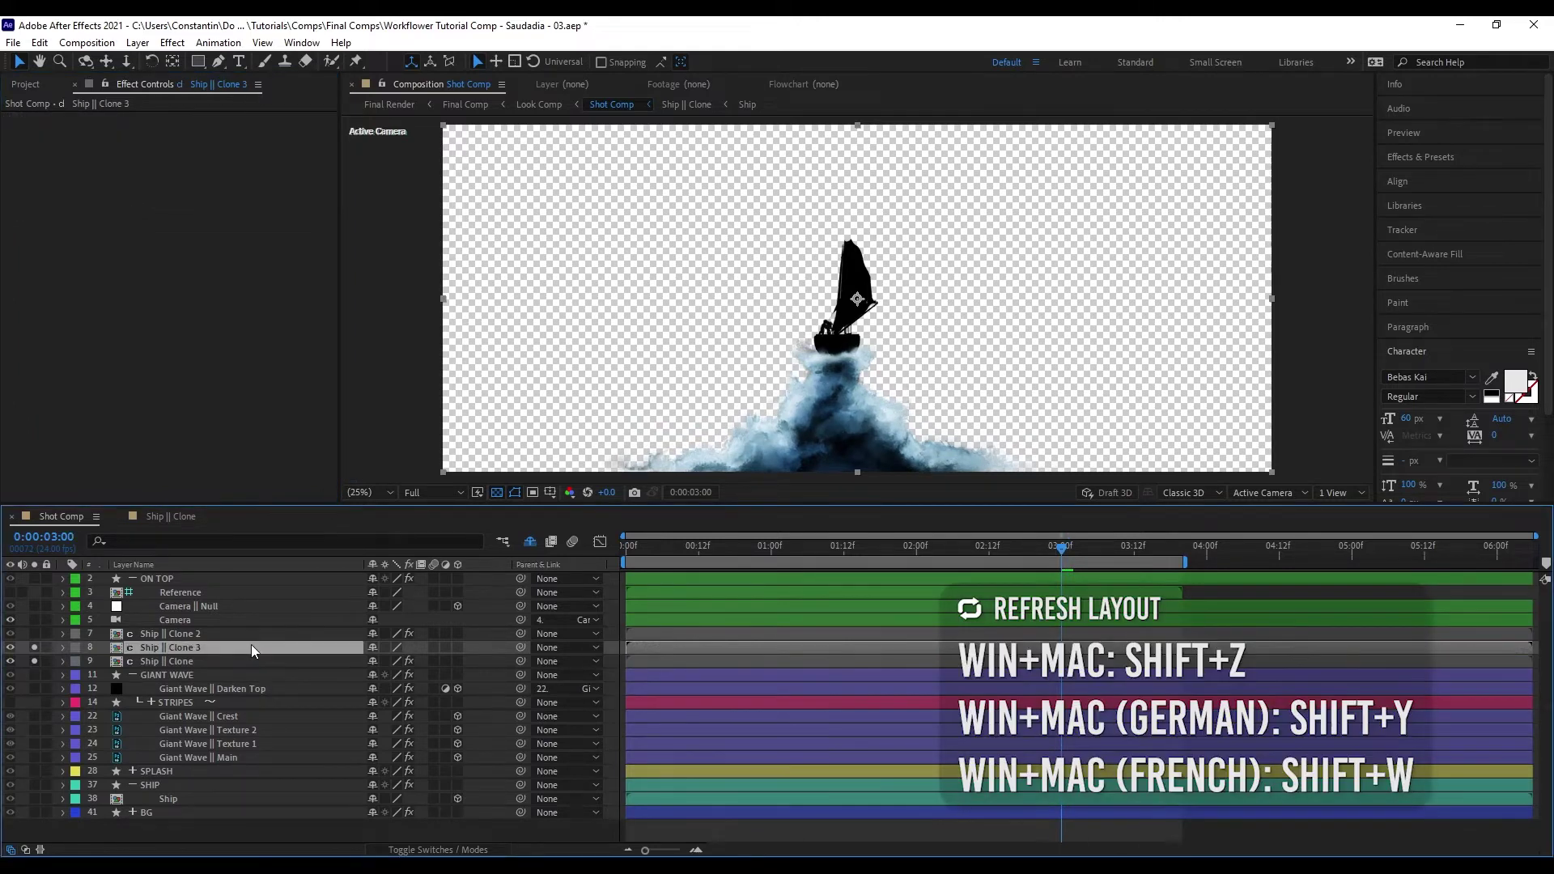
click(129, 659)
click(176, 649)
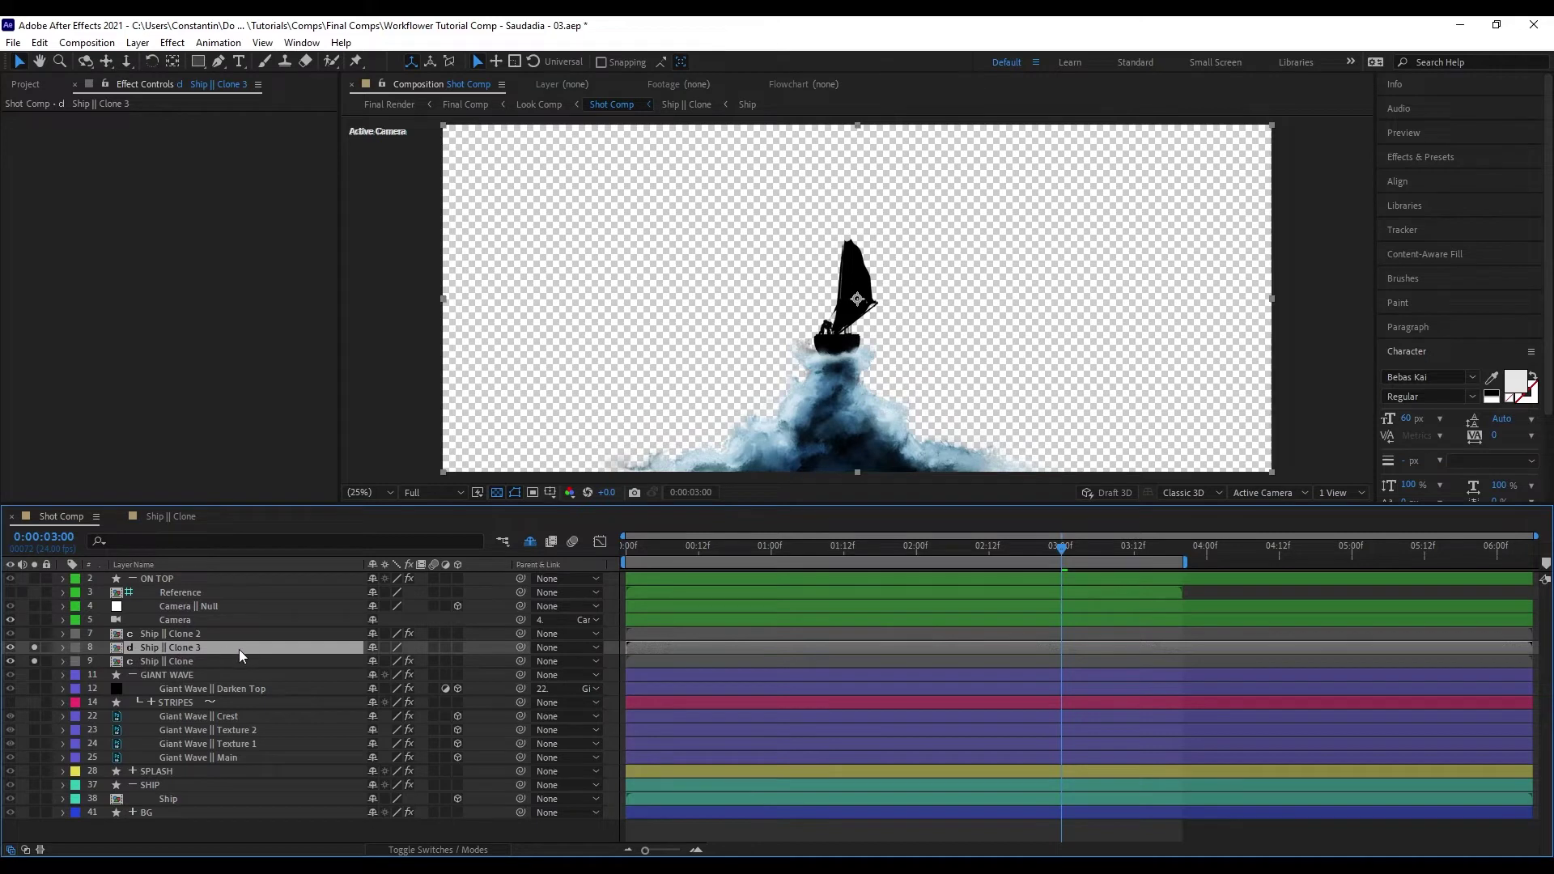
- Open the precomp behind Ship || Clone 3, compare it with the one behind Ship || Clone, and return to Shot Comp
double_click(197, 649)
key(Tab)
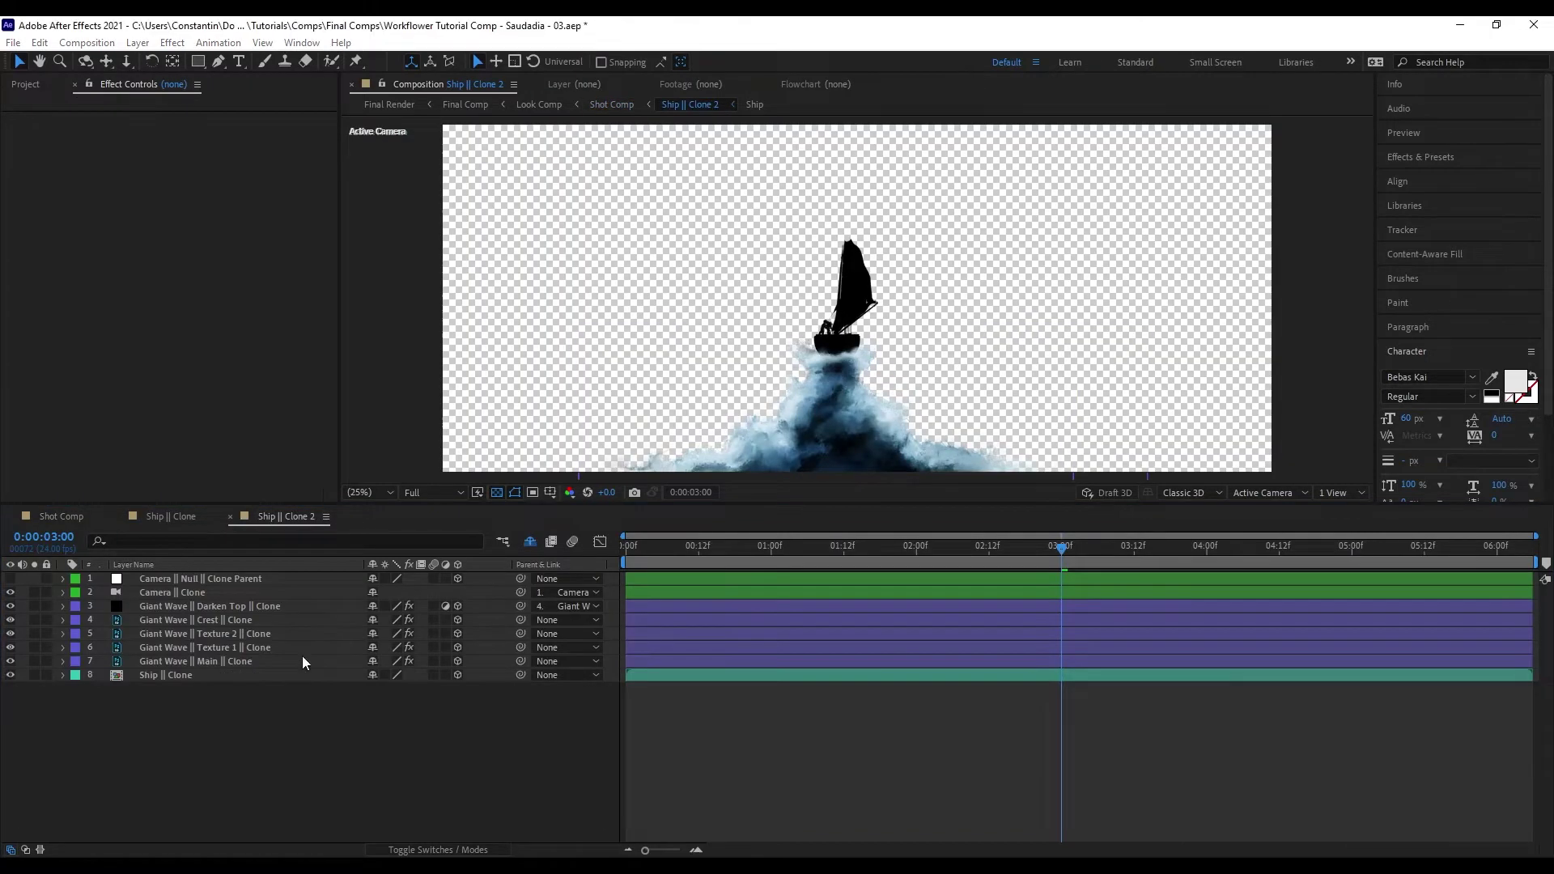
click(301, 656)
click(186, 663)
double_click(179, 664)
key(Tab)
click(259, 664)
- Try to run Refresh Connections on Ship || Clone 3 and dismiss the notice
click(223, 649)
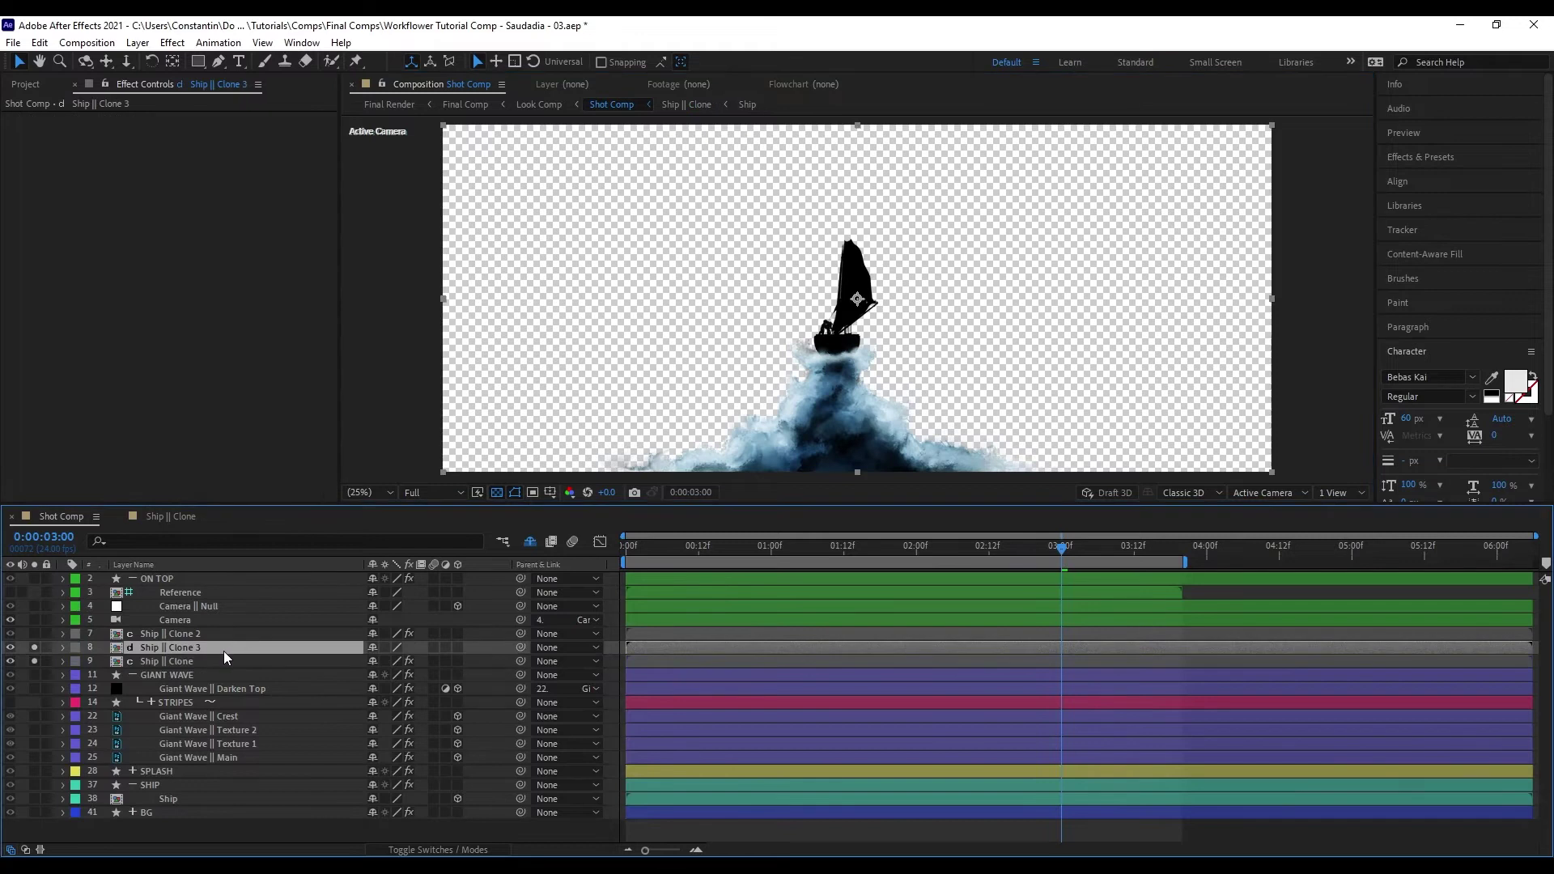
key(ctrl+alt+q)
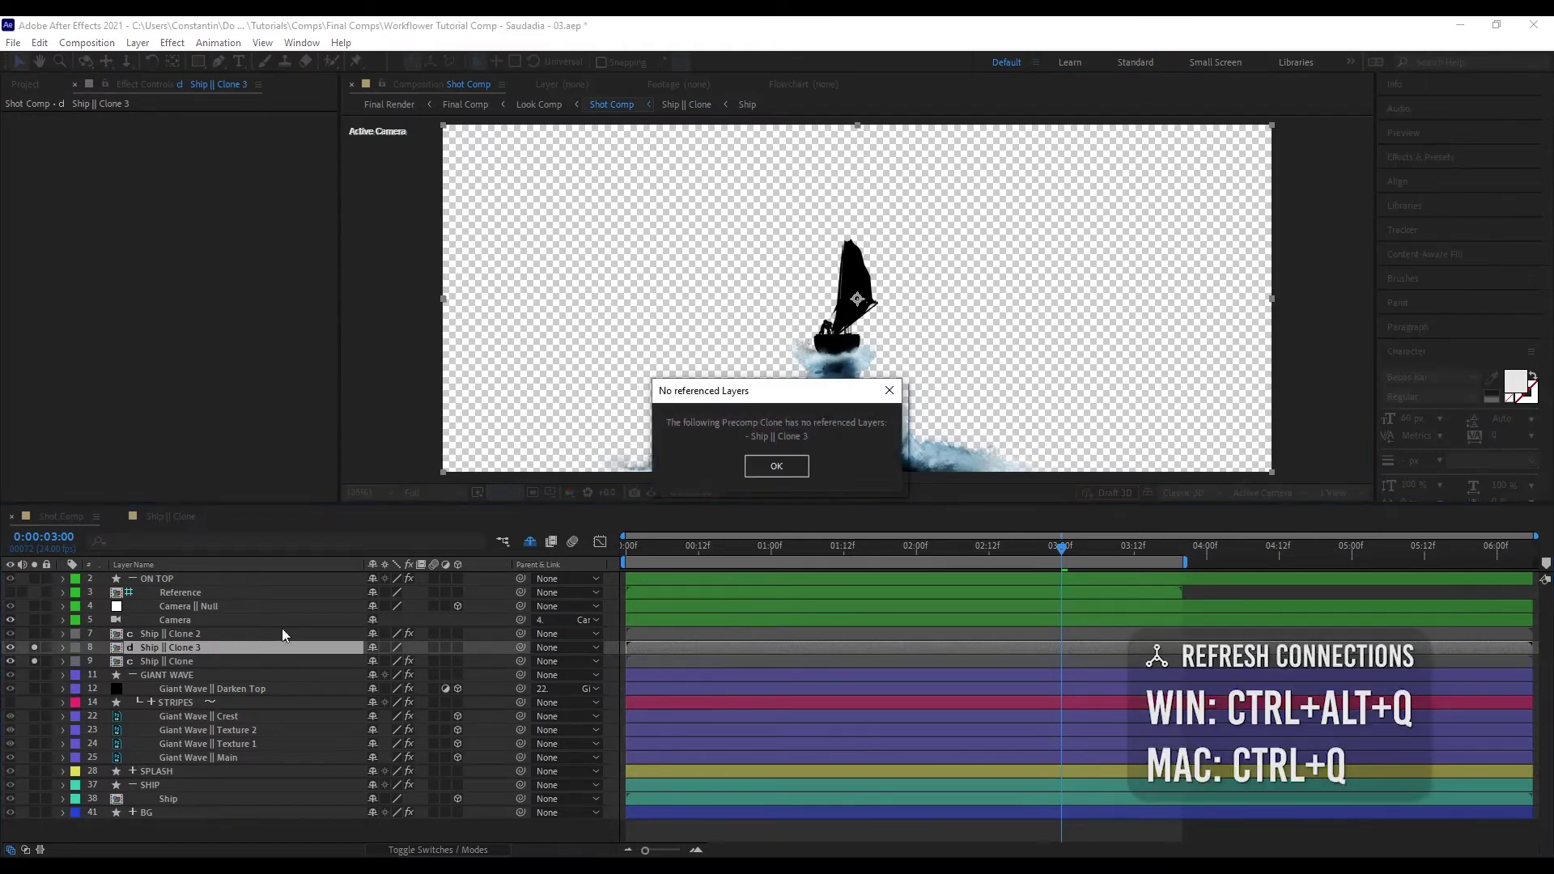
click(794, 476)
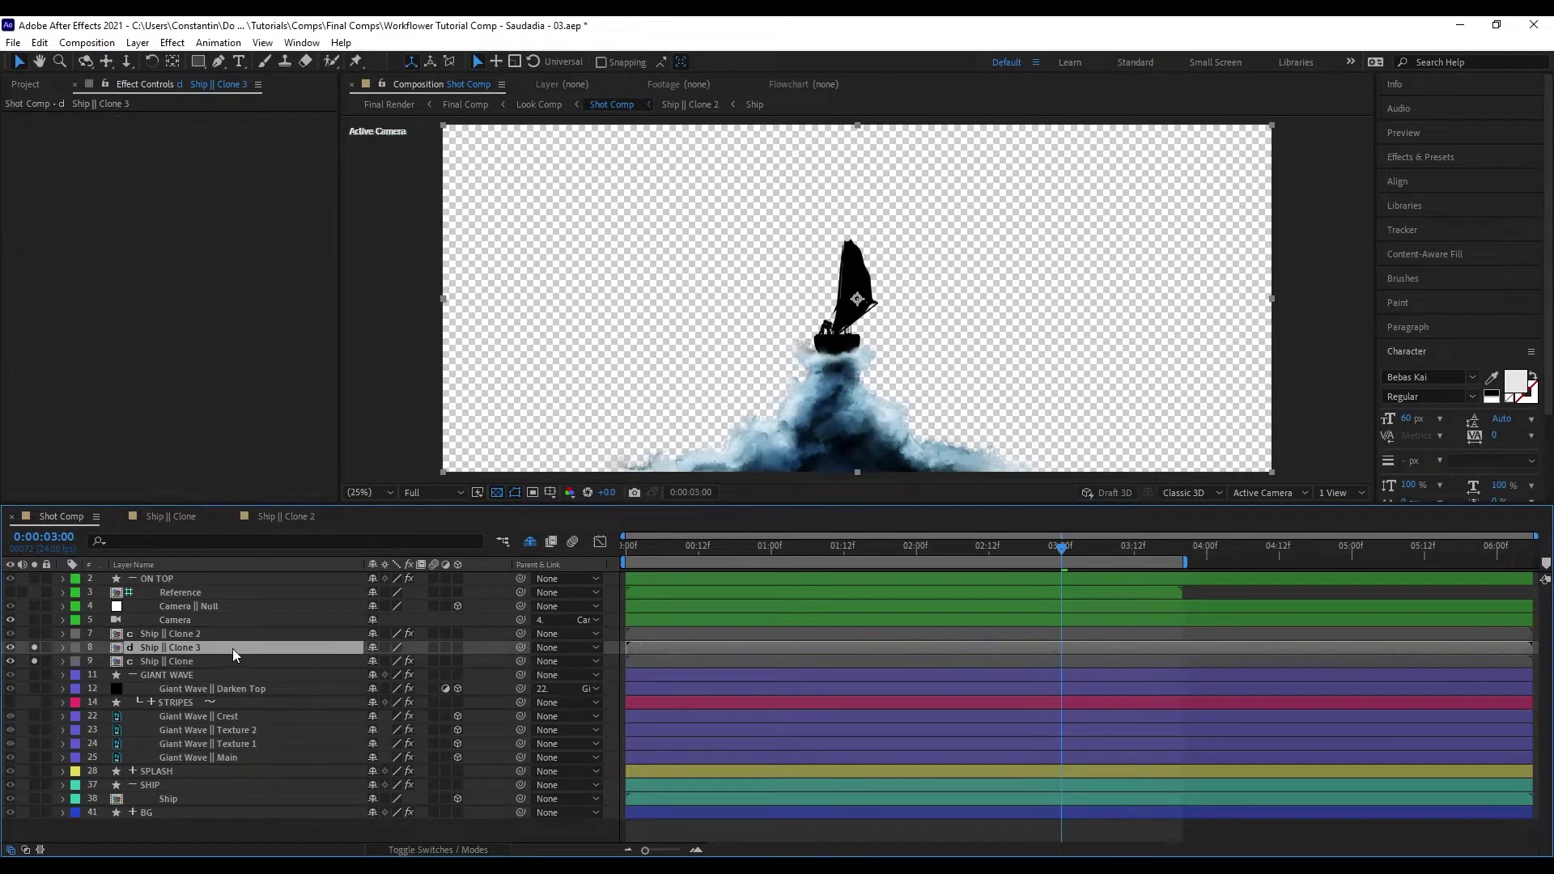
- Scale down Ship || Clone 3, place it up and to the left of the original ship, and rotate it slightly
drag(1009, 414, 925, 376)
drag(1188, 434, 996, 369)
drag(901, 328, 829, 318)
key(w)
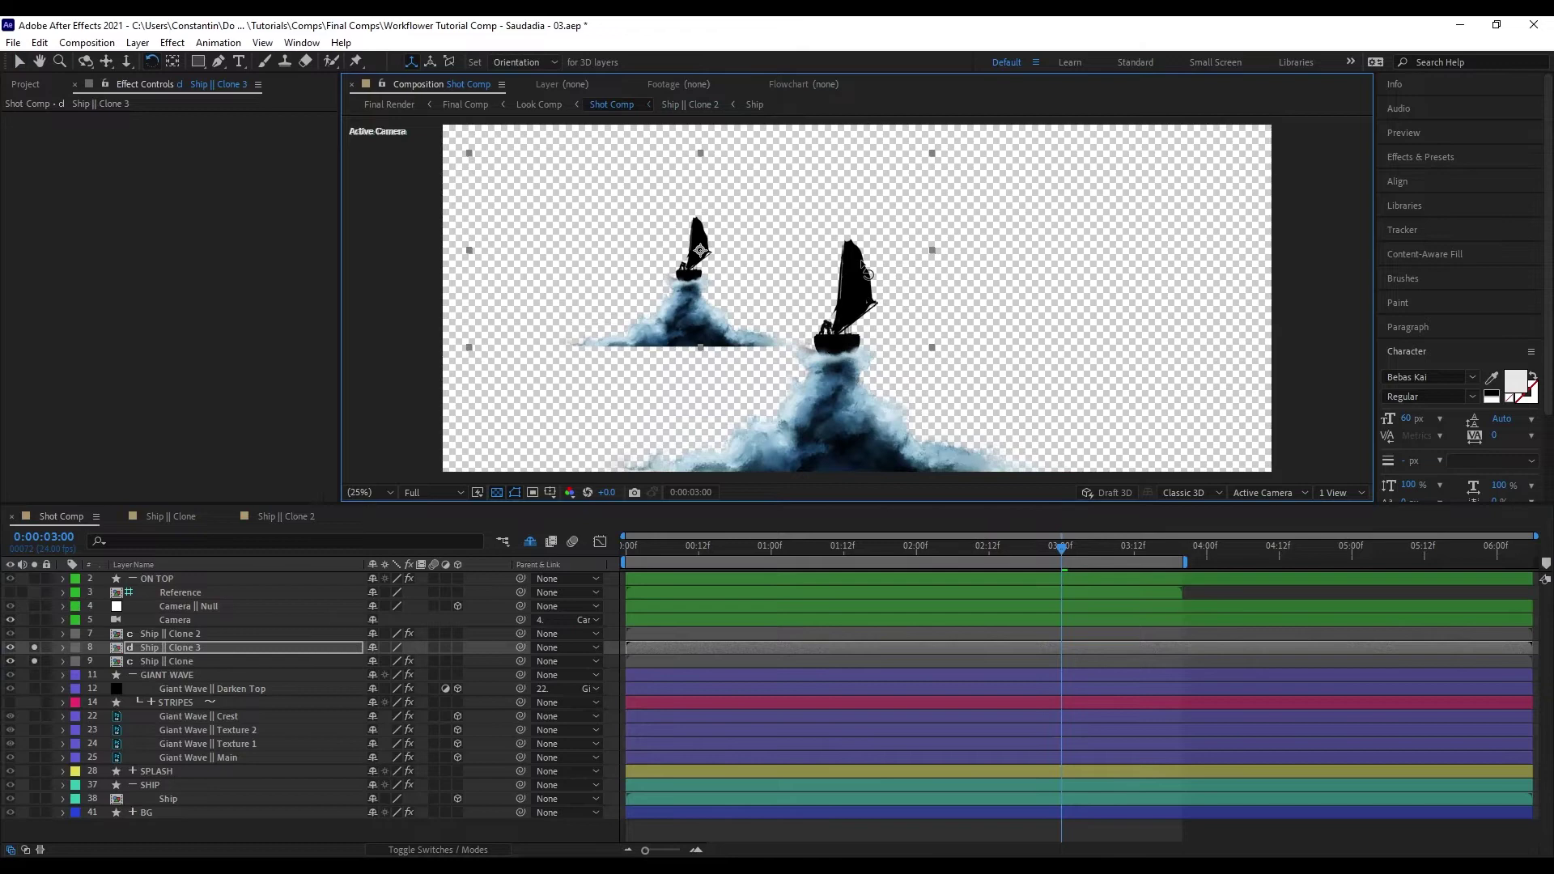
drag(861, 266, 861, 272)
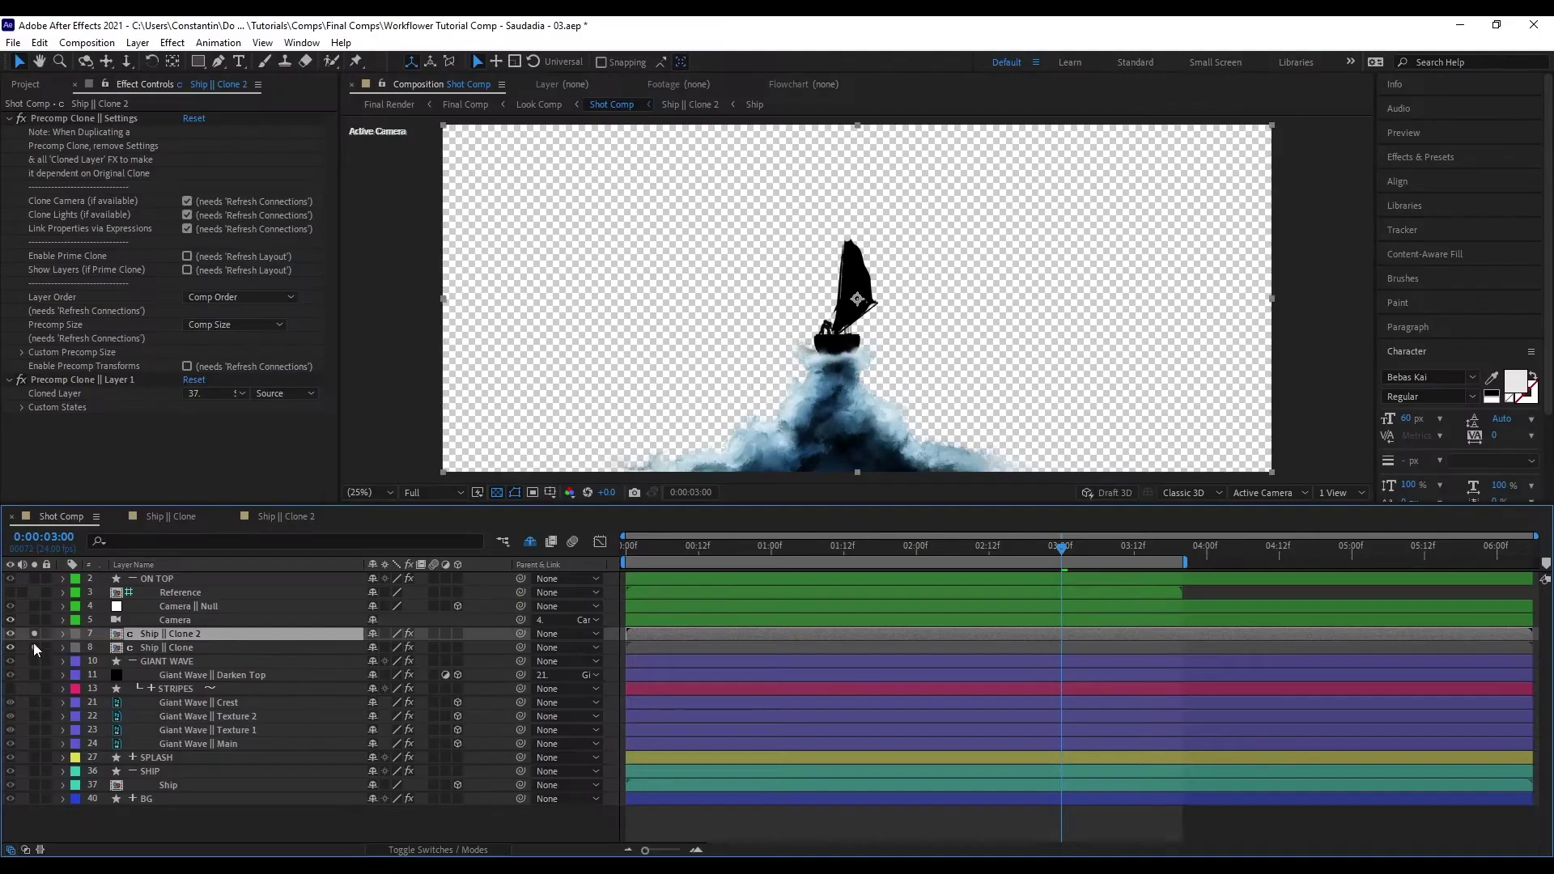
- Leave only the Ship || Clone 2 layer soloed
click(34, 638)
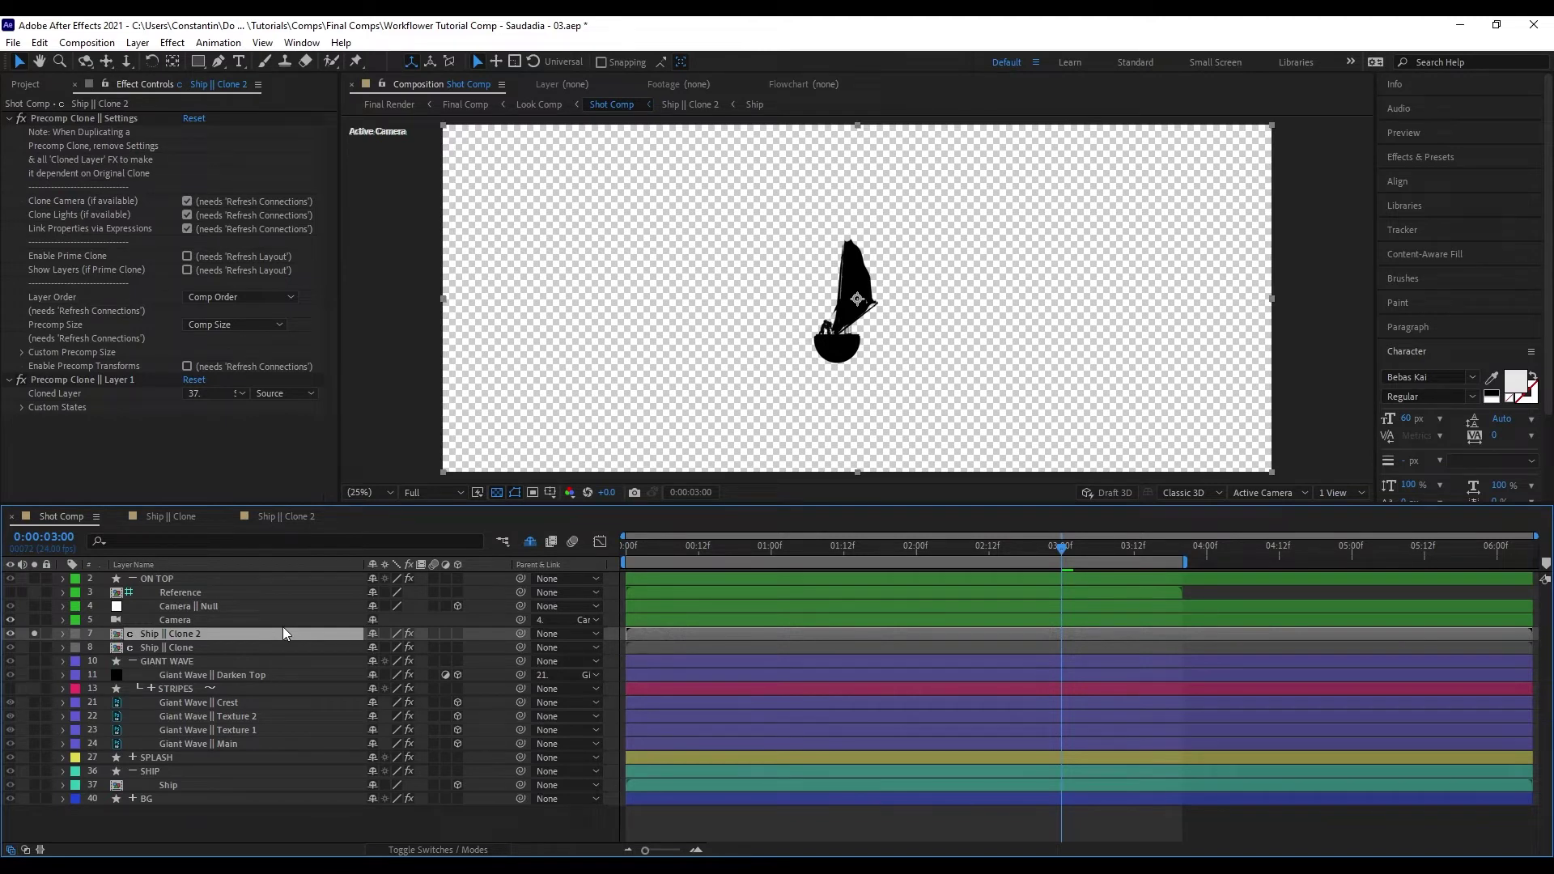
- Delete only the Ship || Clone 2 layer and look up the Ship || Clone precomp in the project's Clones folder
key(Delete)
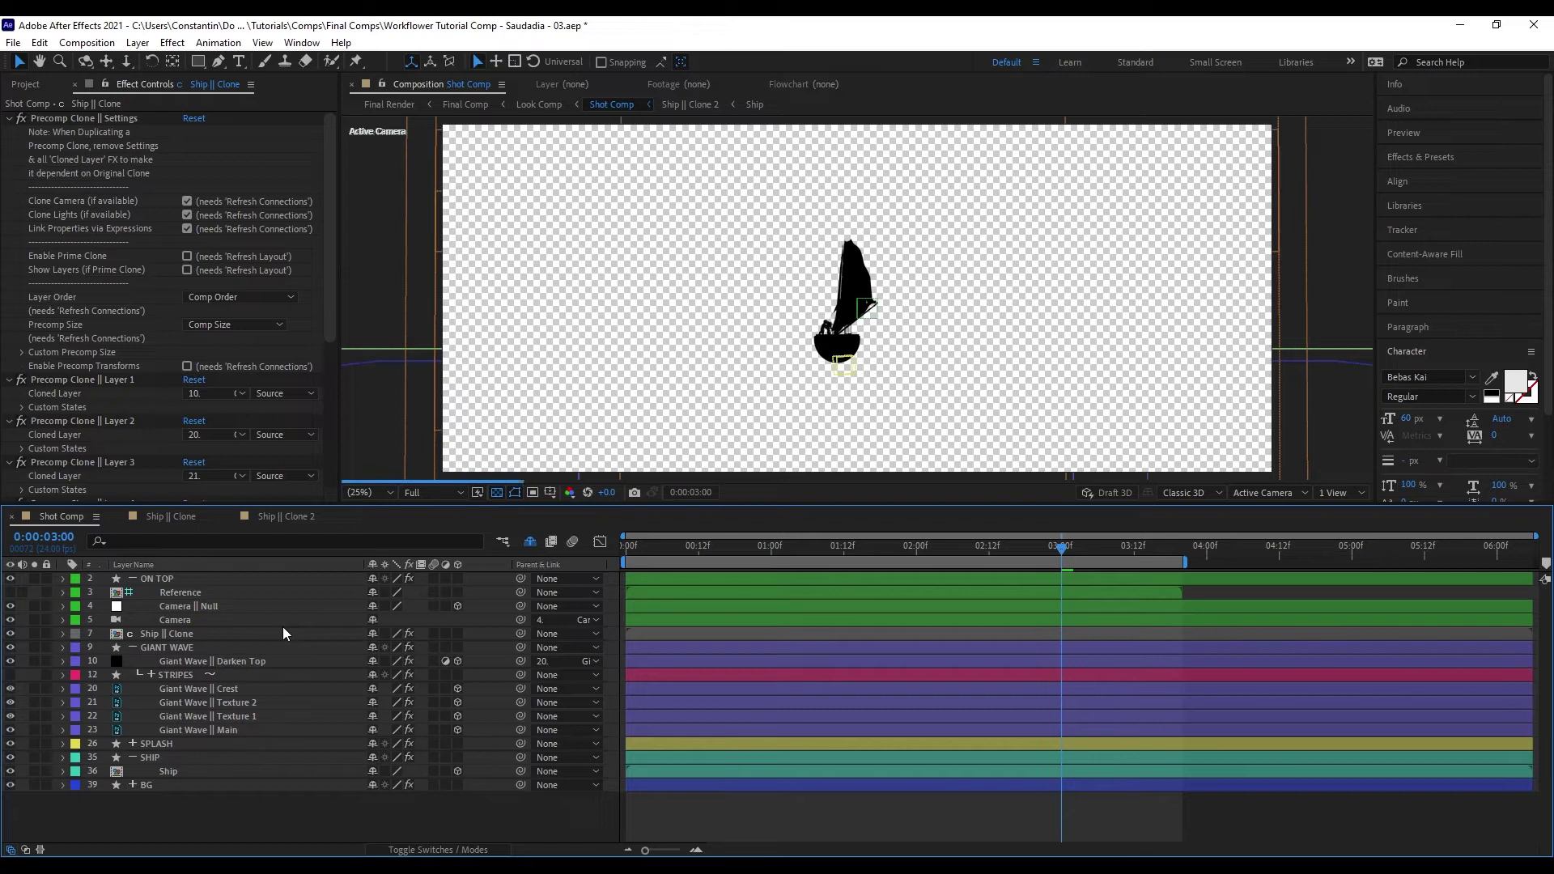
click(26, 86)
click(23, 246)
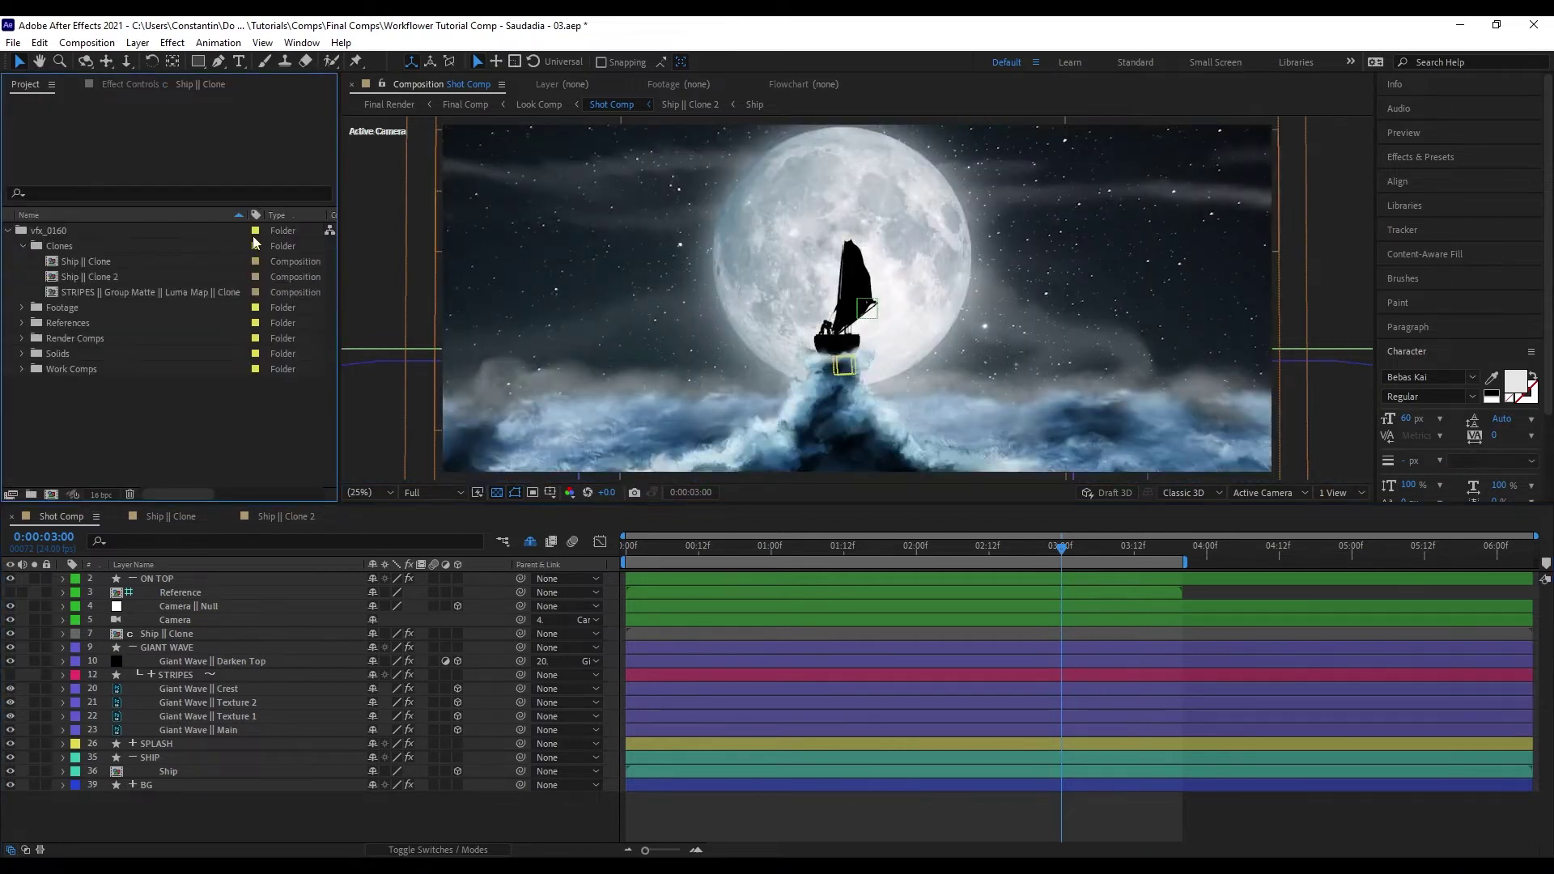
double_click(99, 261)
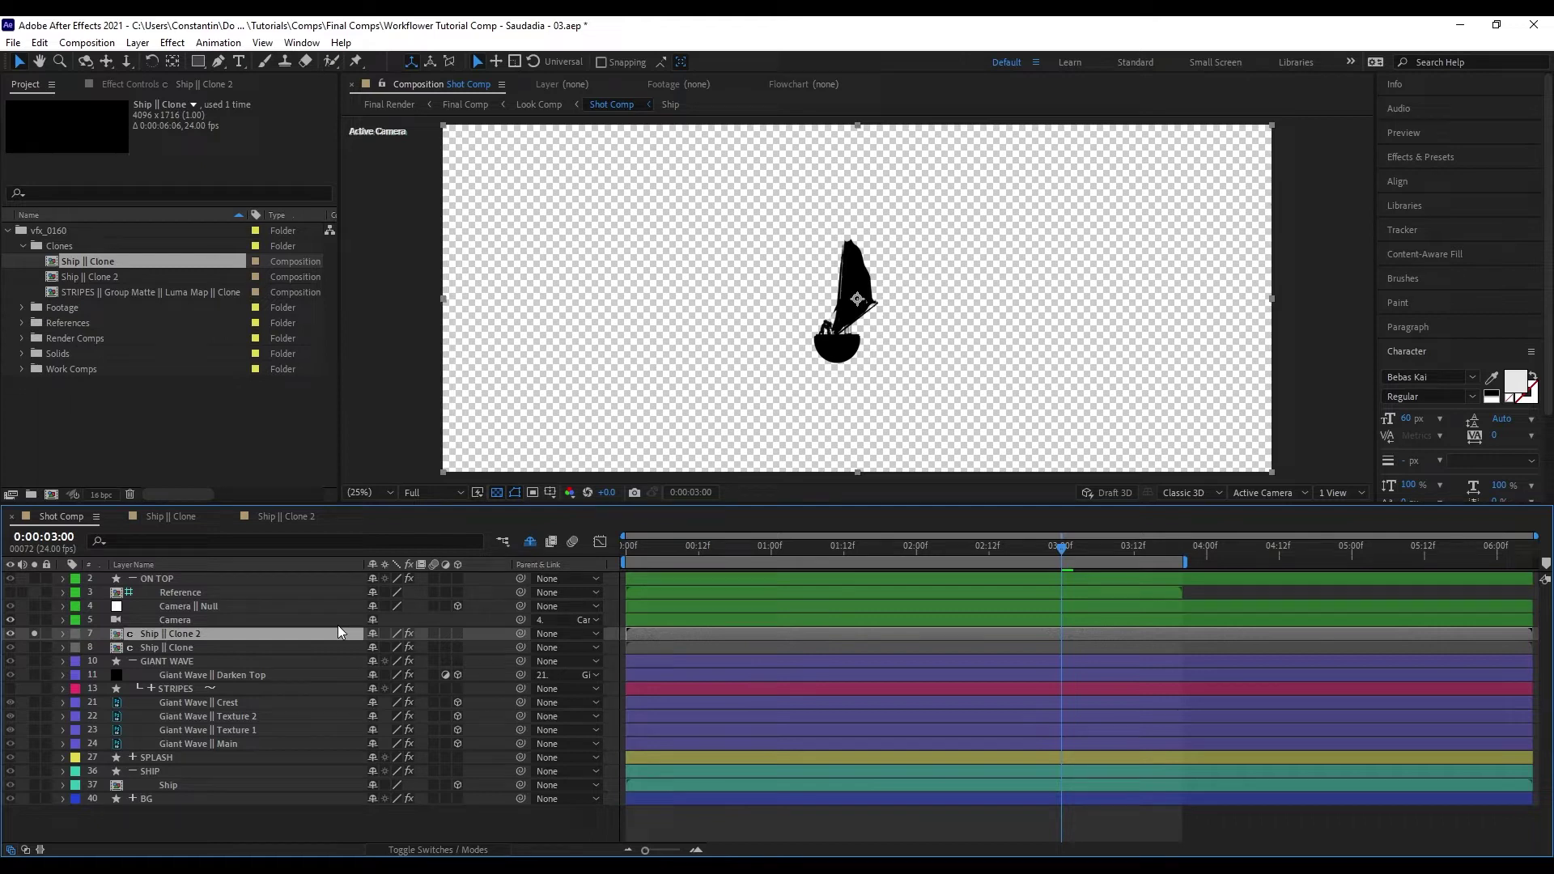
- Delete the Ship || Clone 2 layer together with its source precomp using Workflower's clone delete
key(shift+Delete)
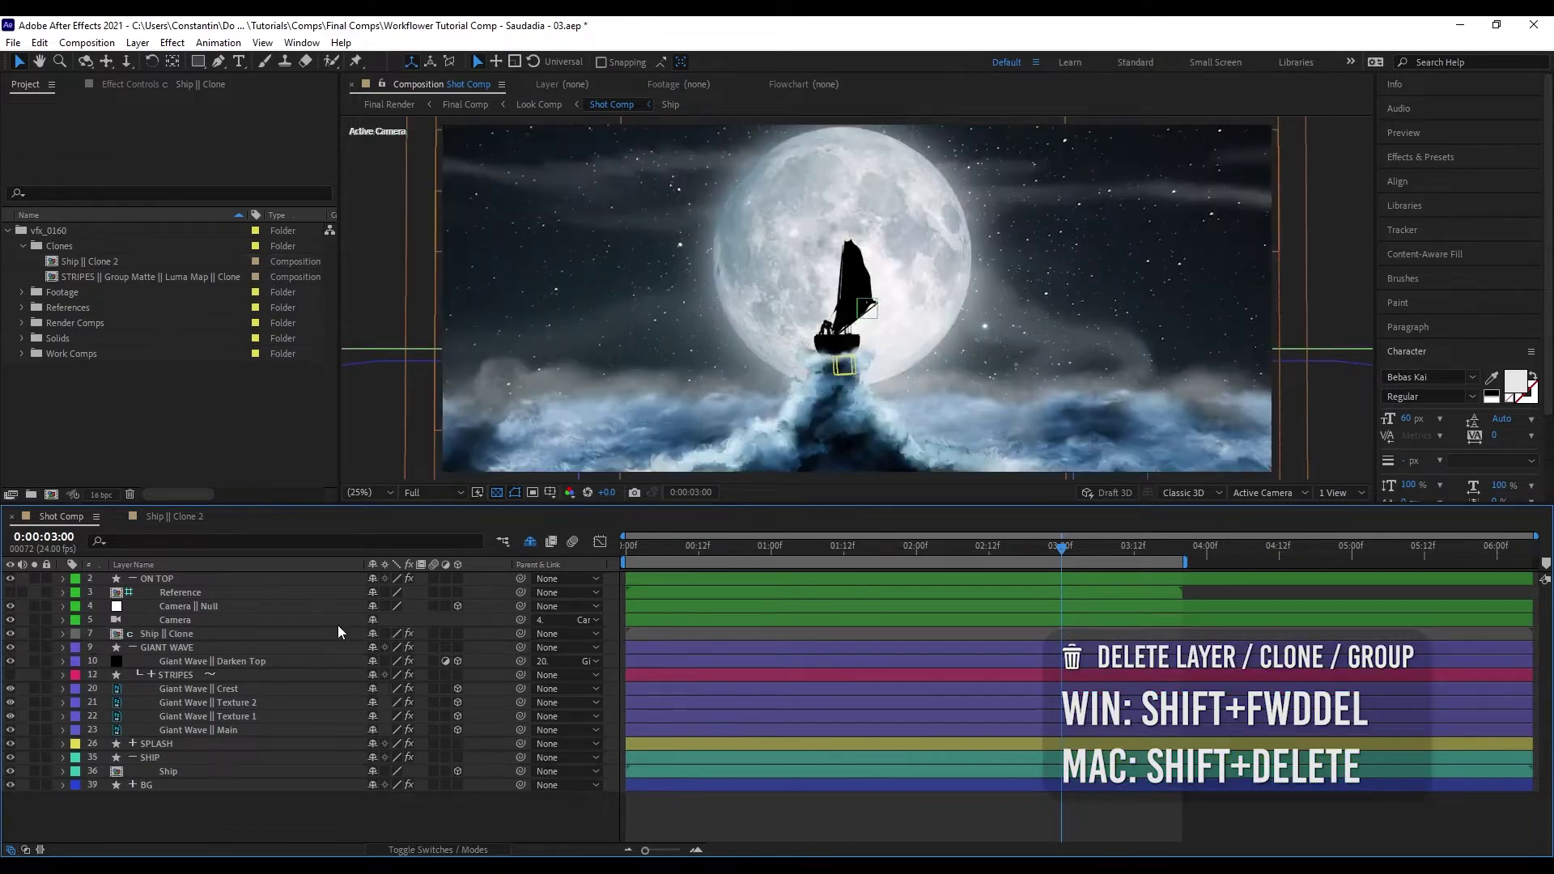
click(41, 263)
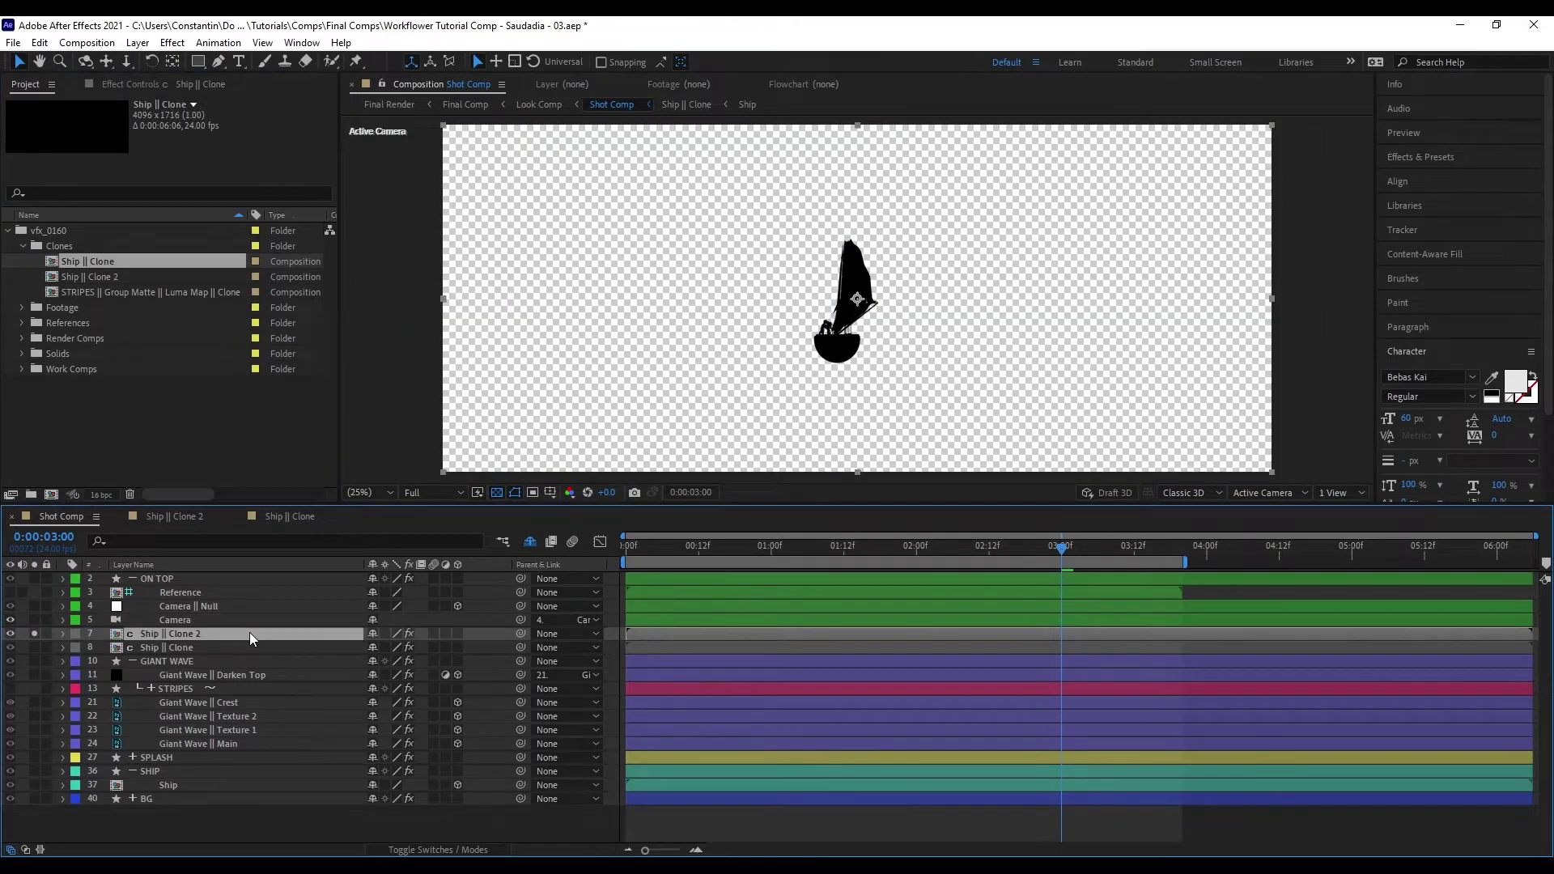
- Delete only the Ship || Clone 2 layer, and delete all unused precomp clones through Workflower's Cloning settings
key(Delete)
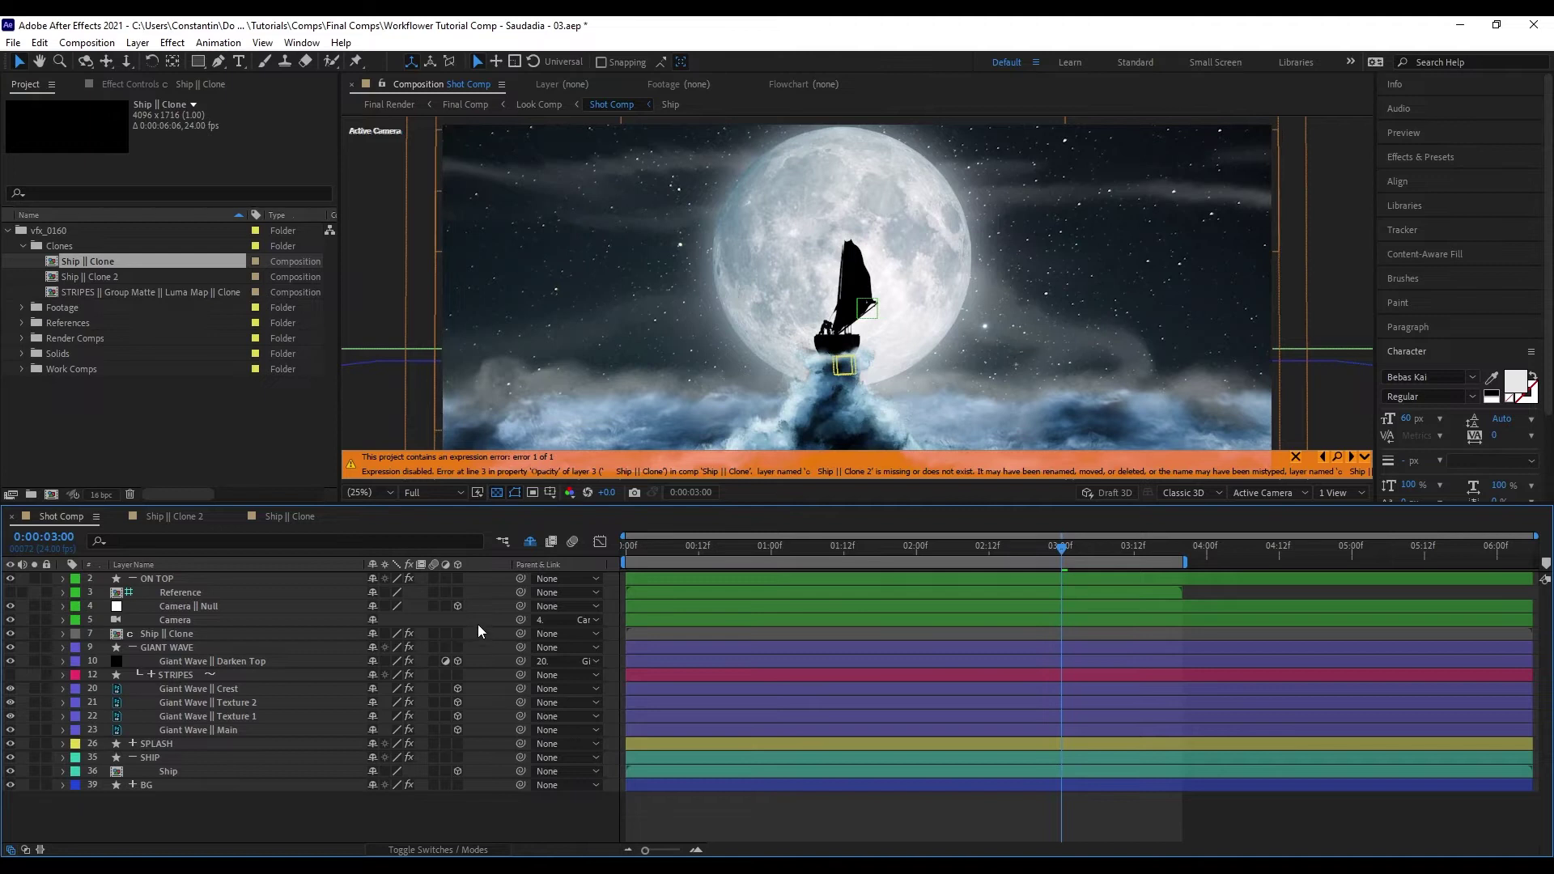
key(ctrl+alt+x)
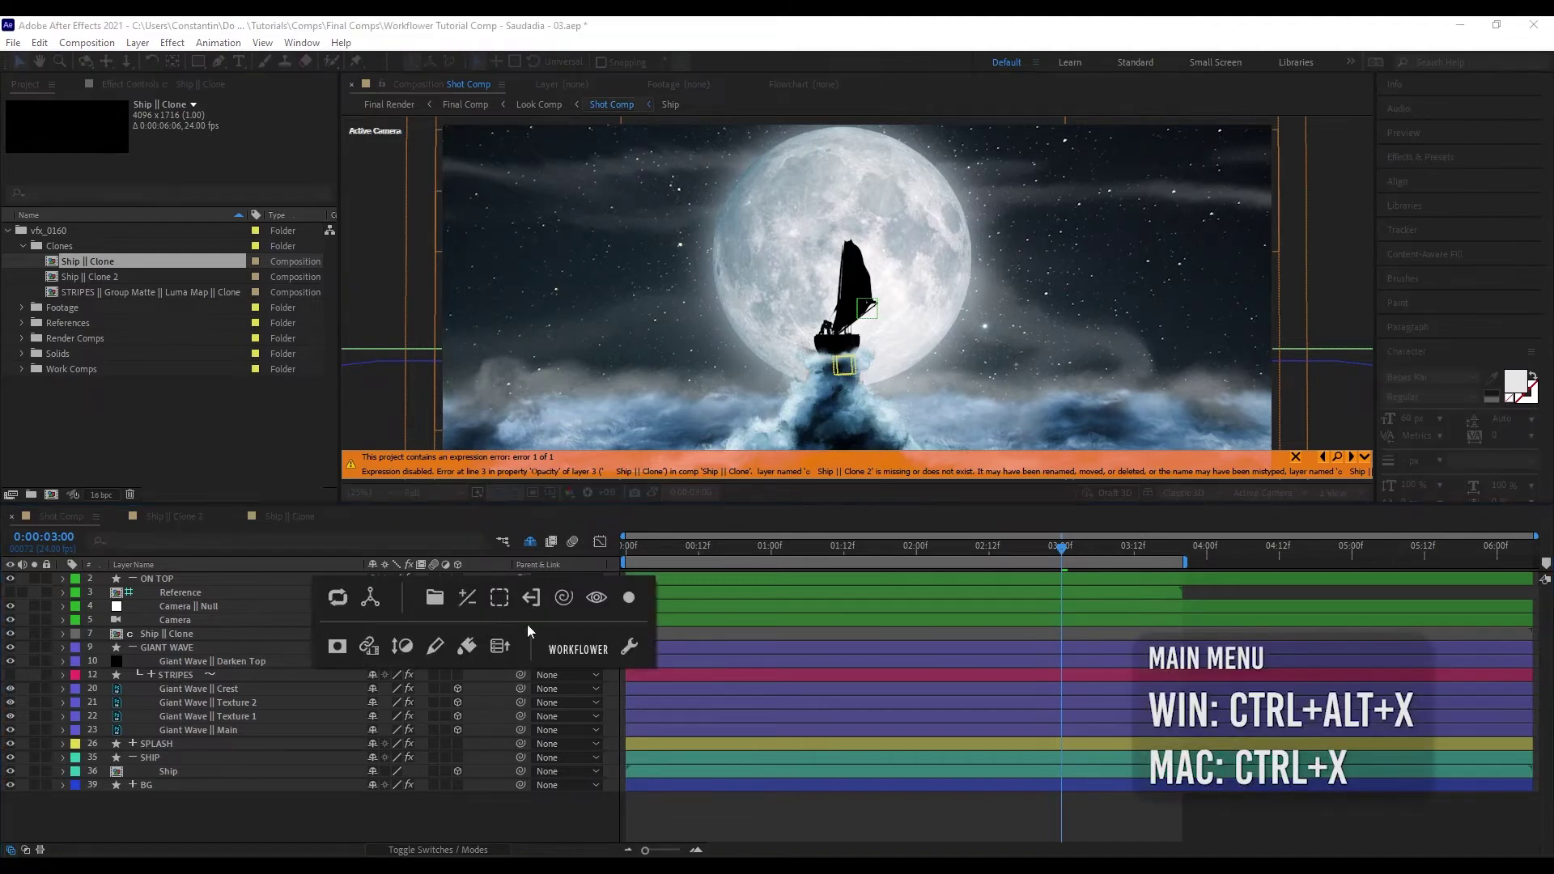
click(630, 645)
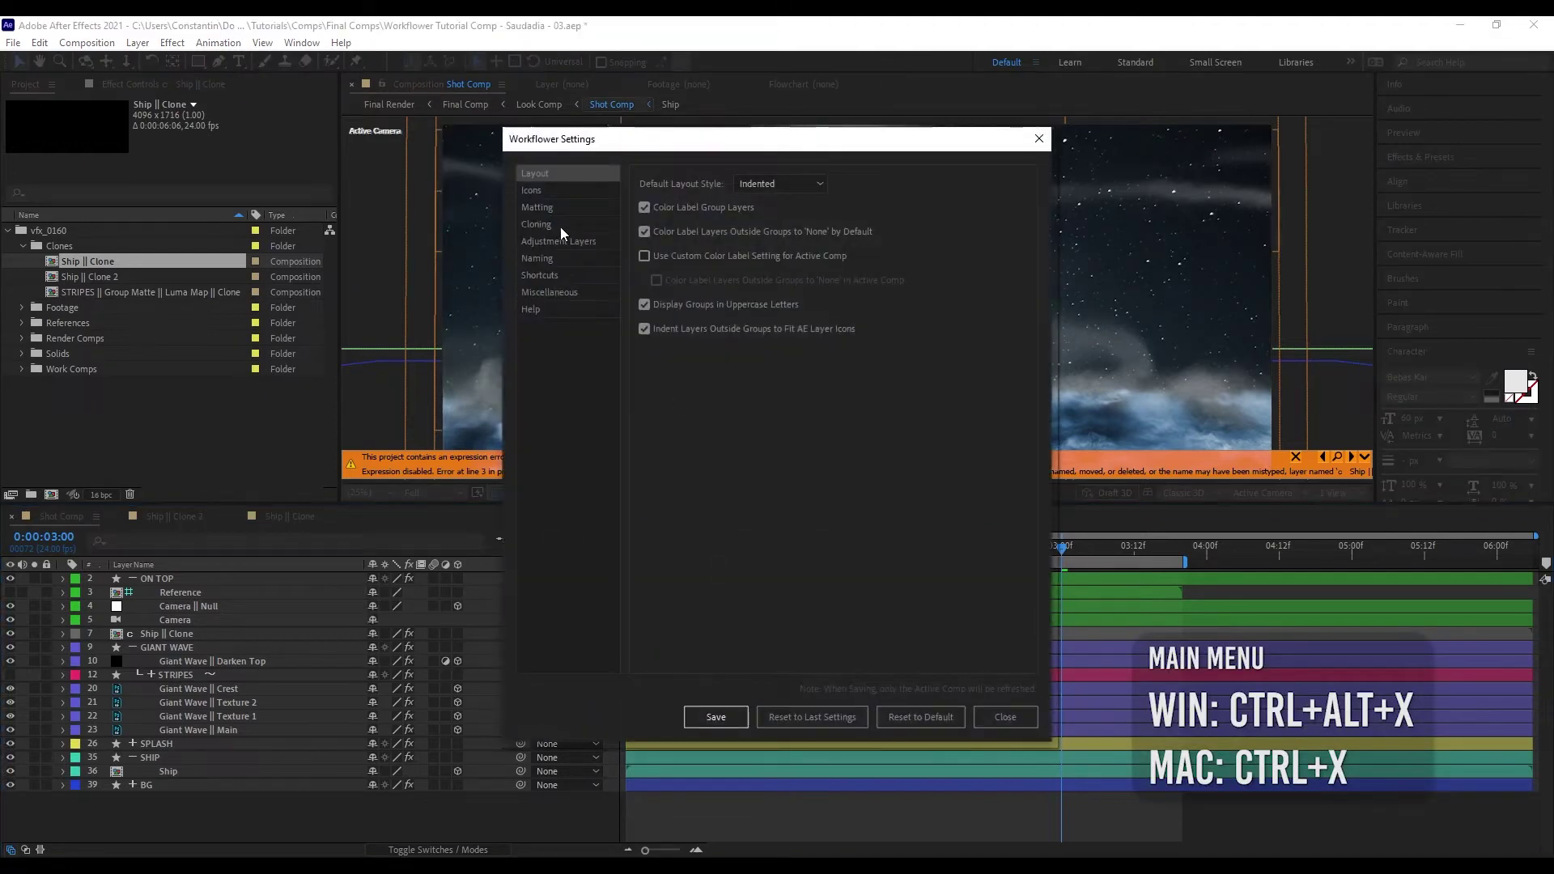
click(562, 226)
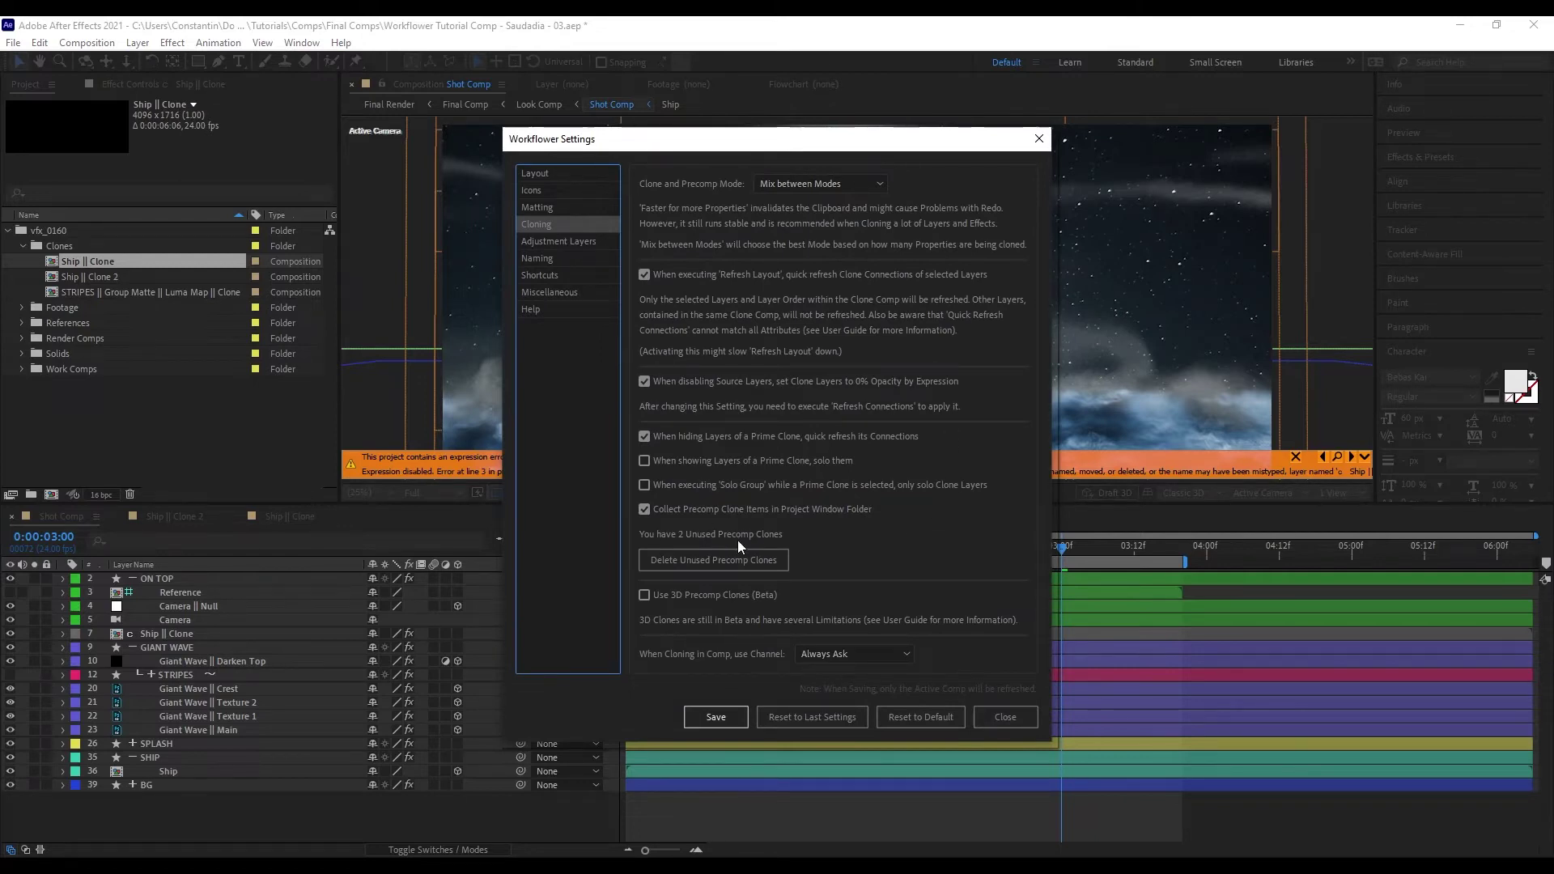
click(704, 567)
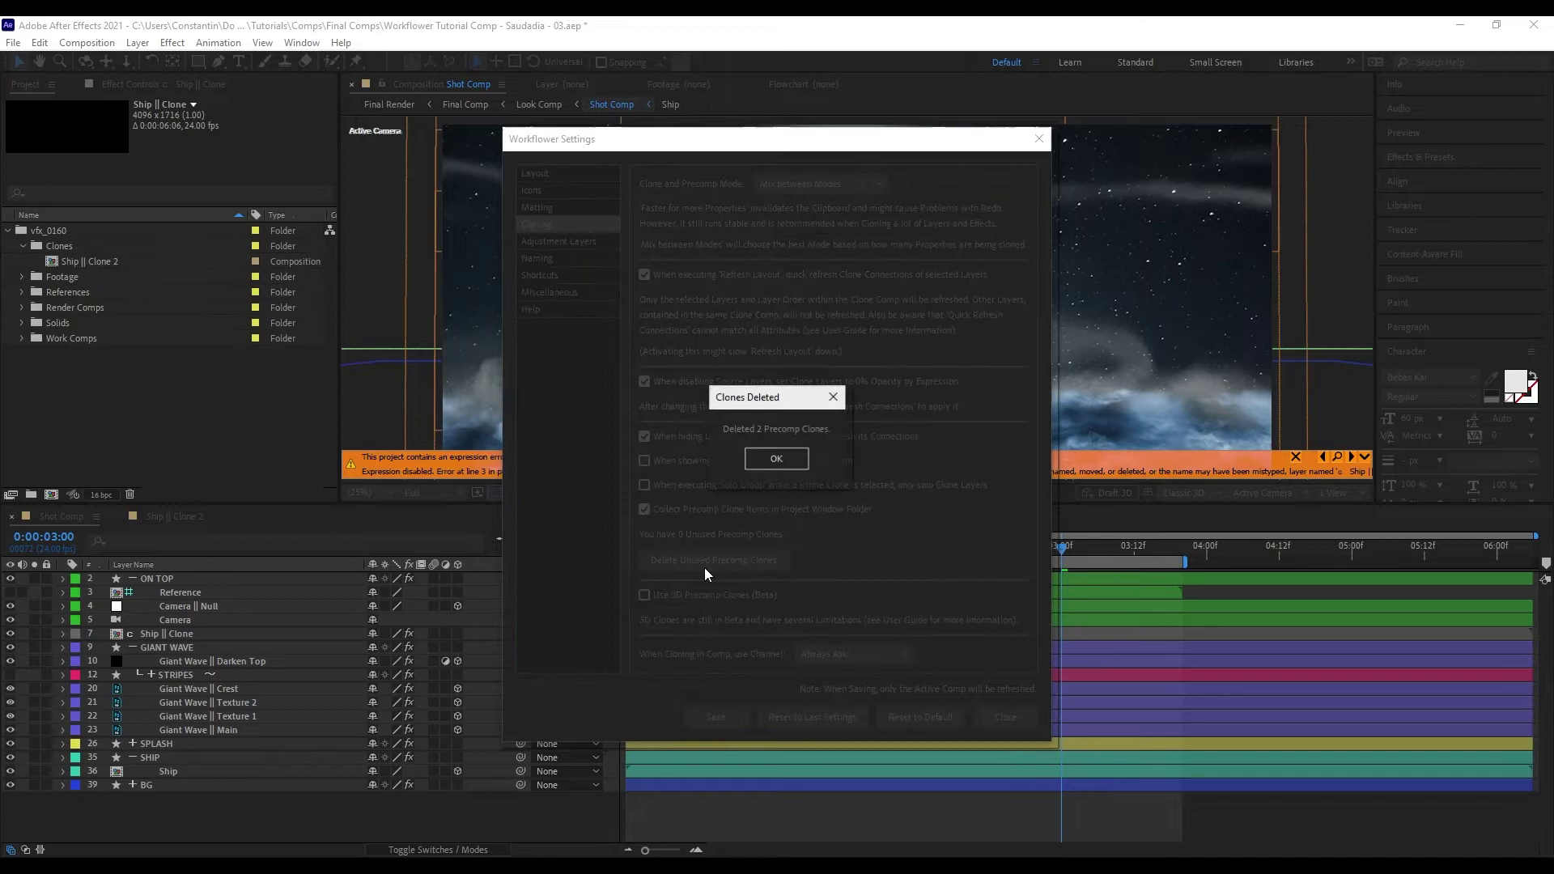
click(775, 459)
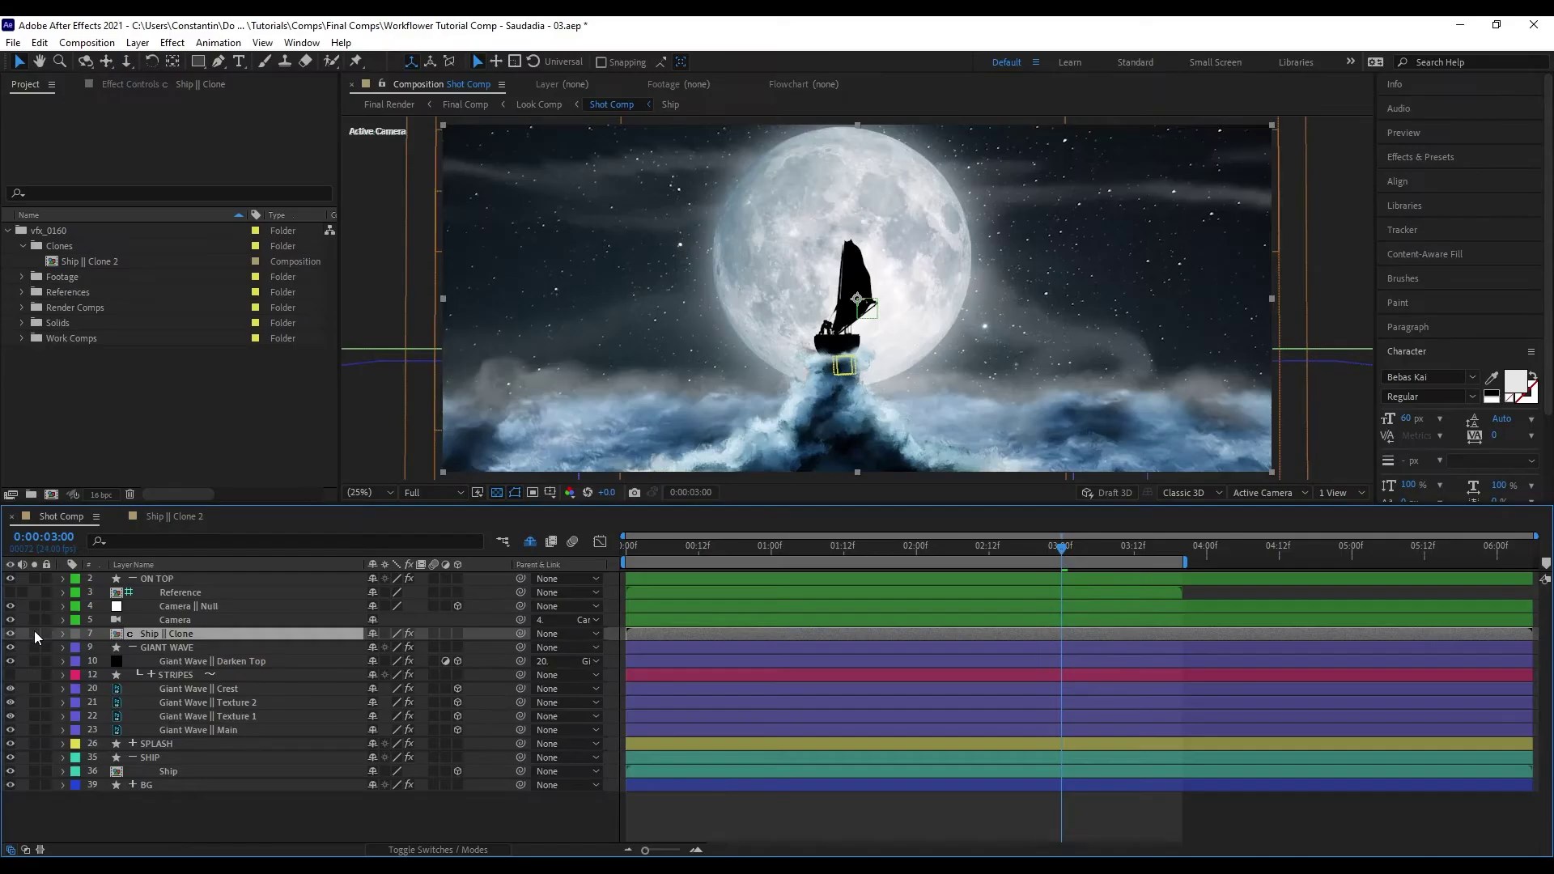
- Expand the BG group, solo it for a look at its layers, and unsolo it
click(232, 785)
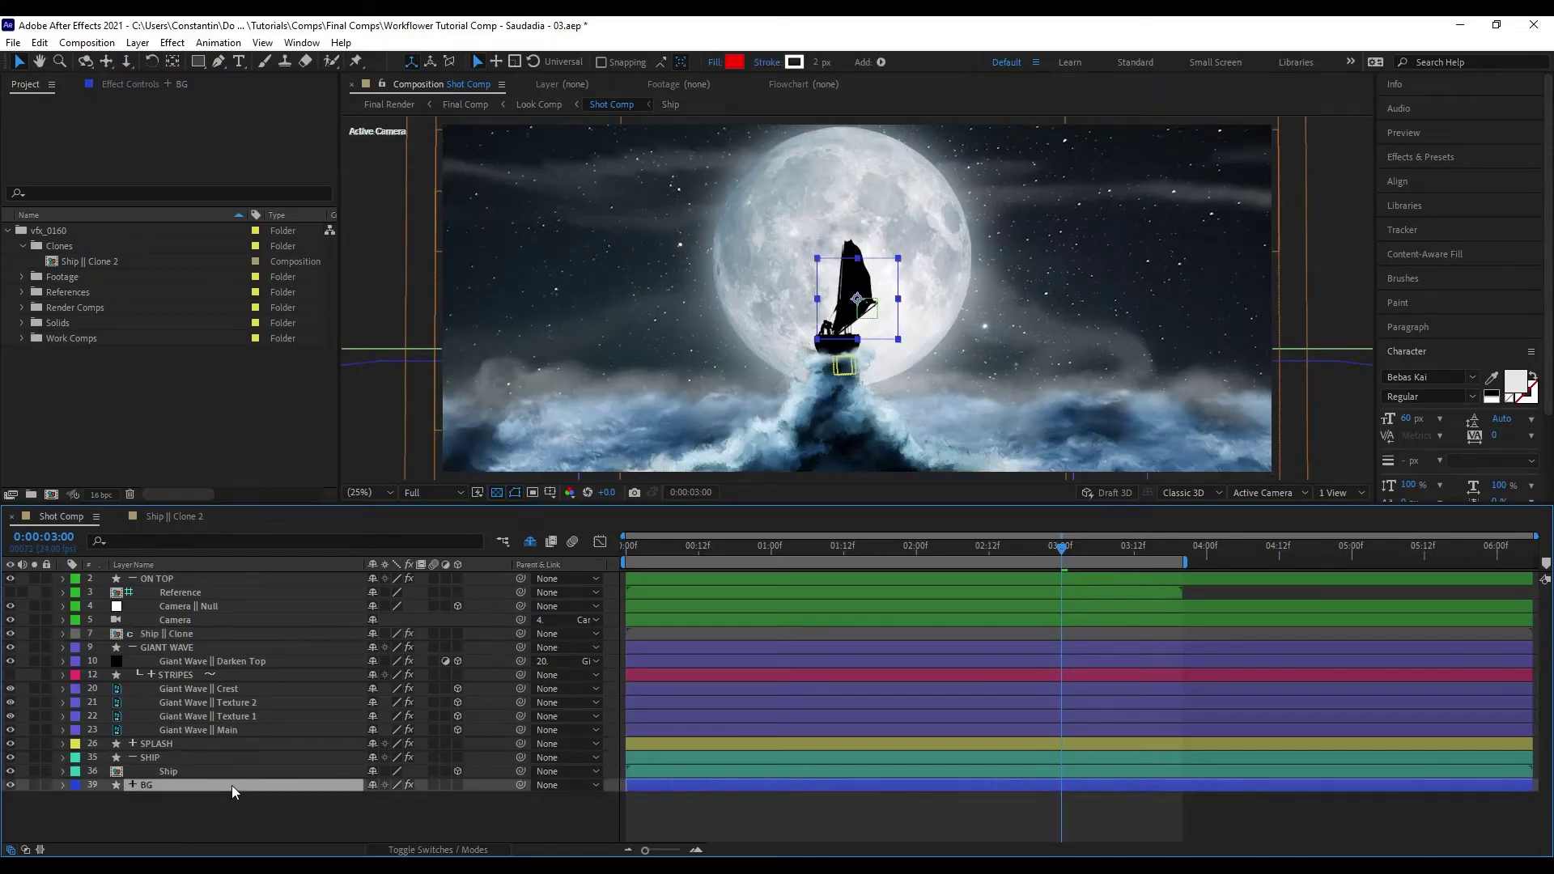
key(shift+x)
scroll(238, 790, down, 4)
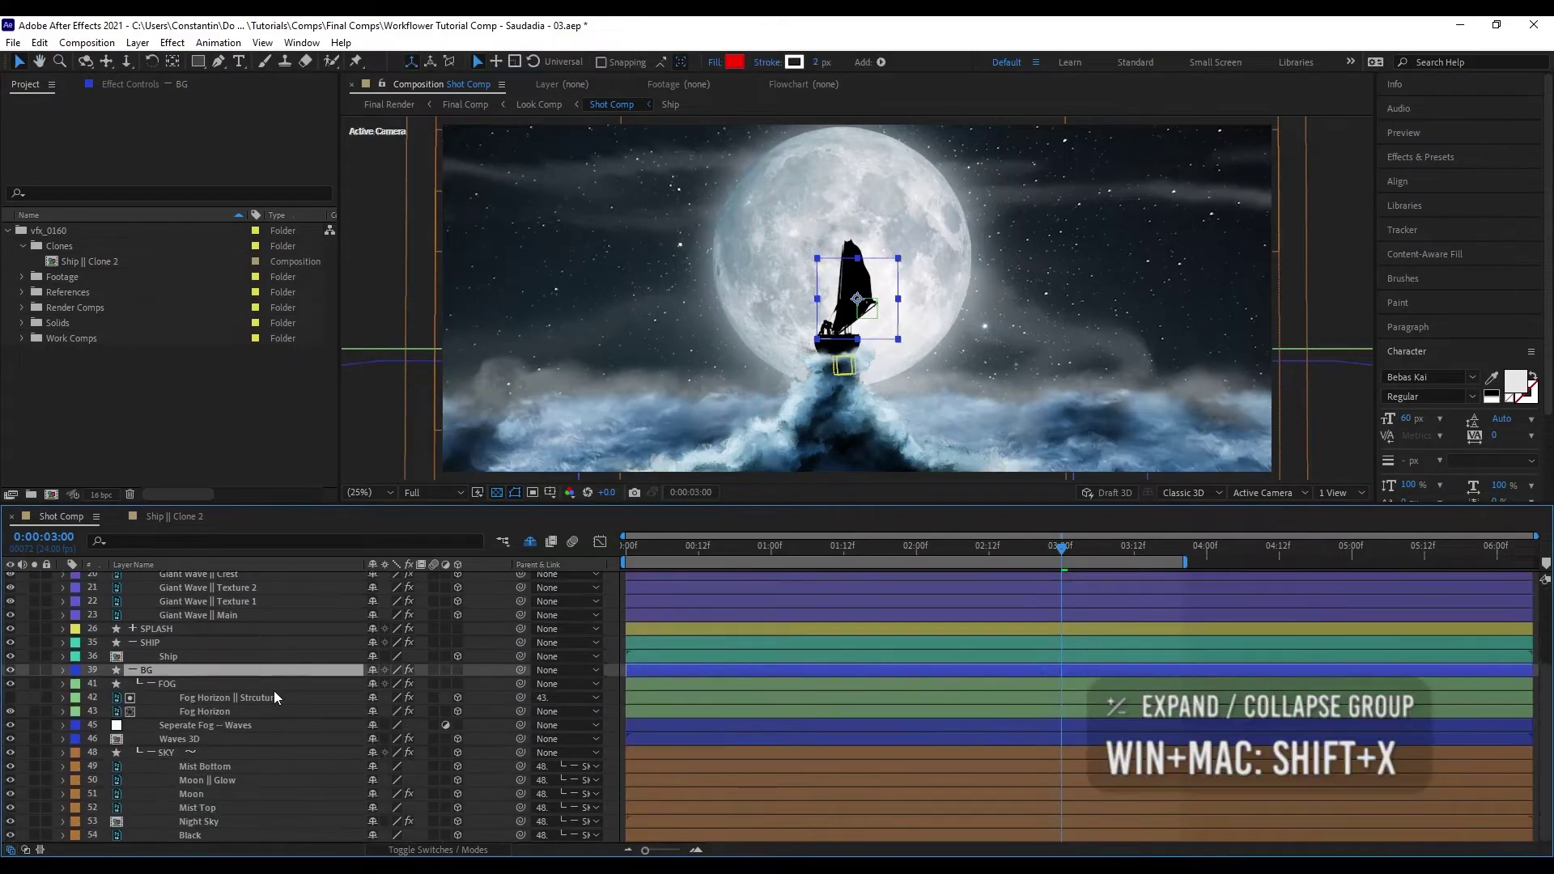
key(ctrl+alt+d)
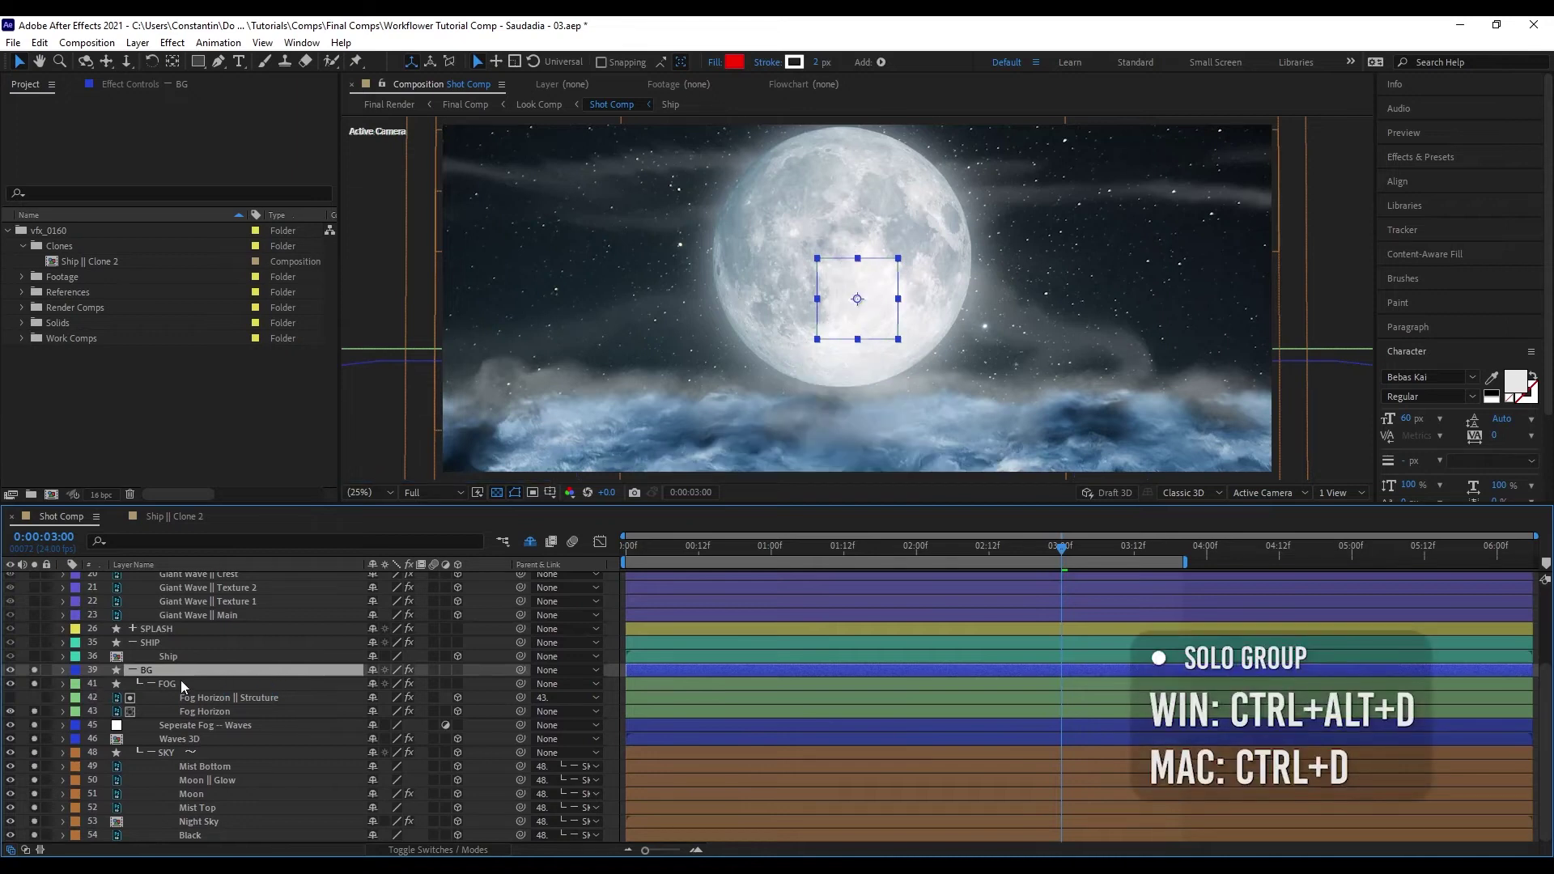
key(ctrl+alt+d)
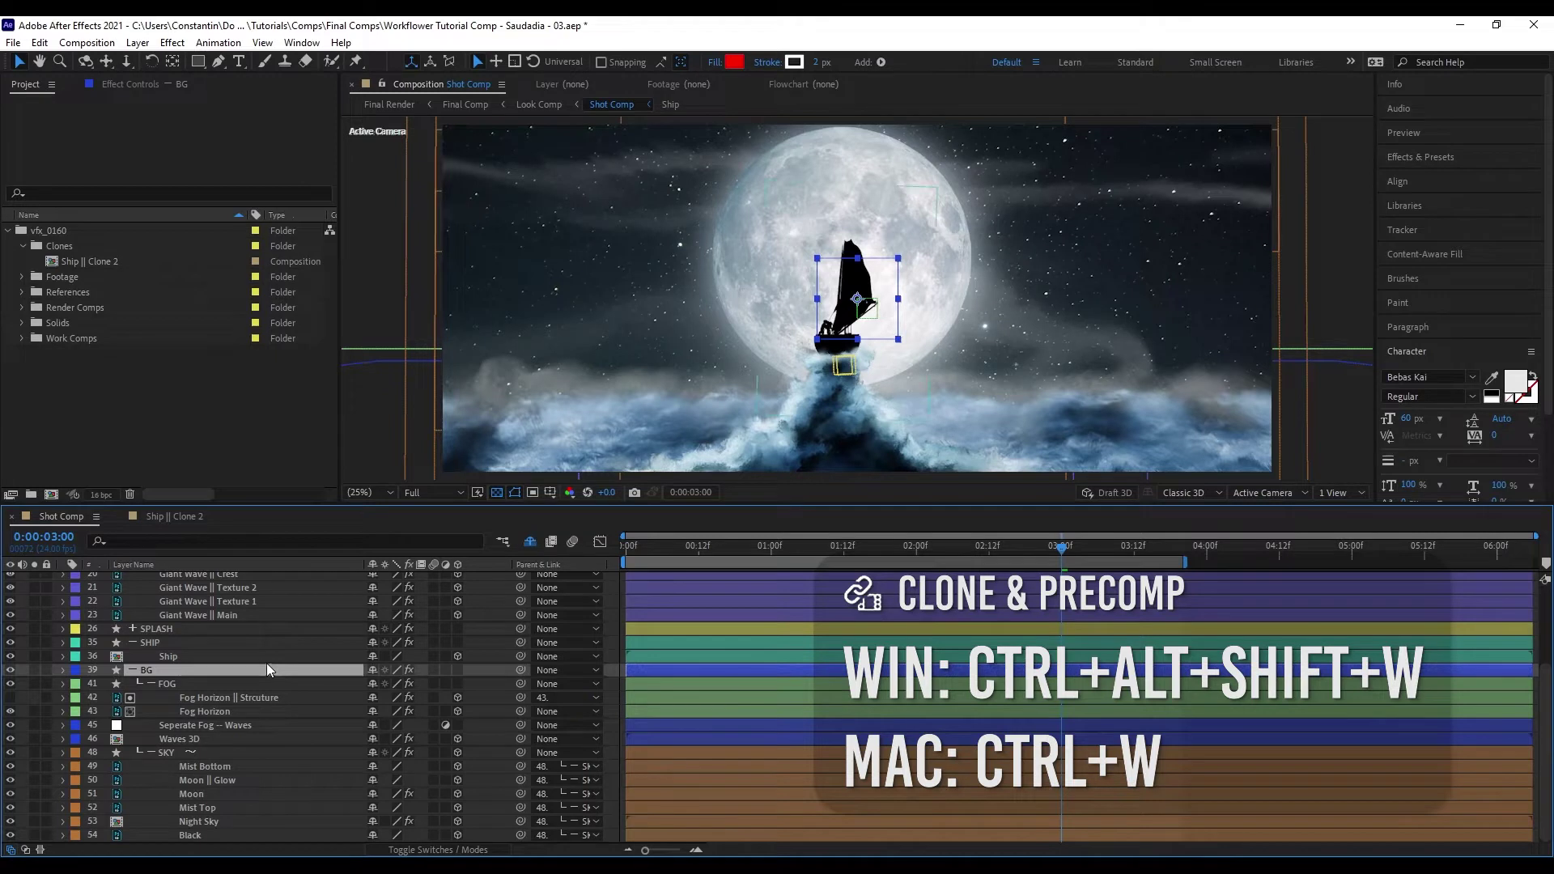
- Clone and precomp the BG group as a Group Clone with Enable Prime Clone turned off
key(ctrl+alt+shift+w)
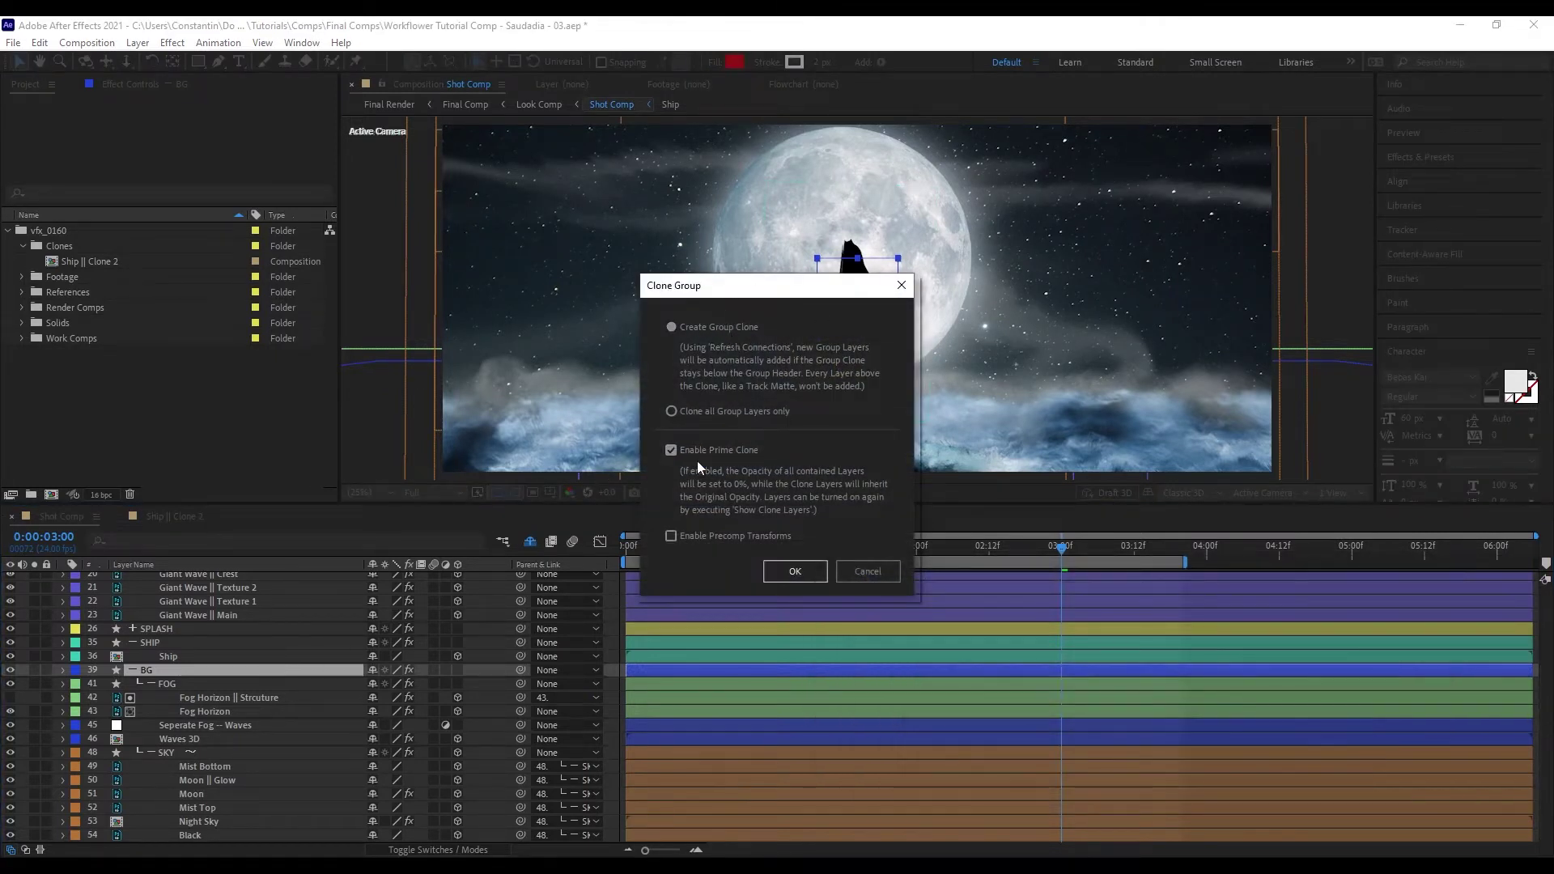
click(722, 452)
click(793, 573)
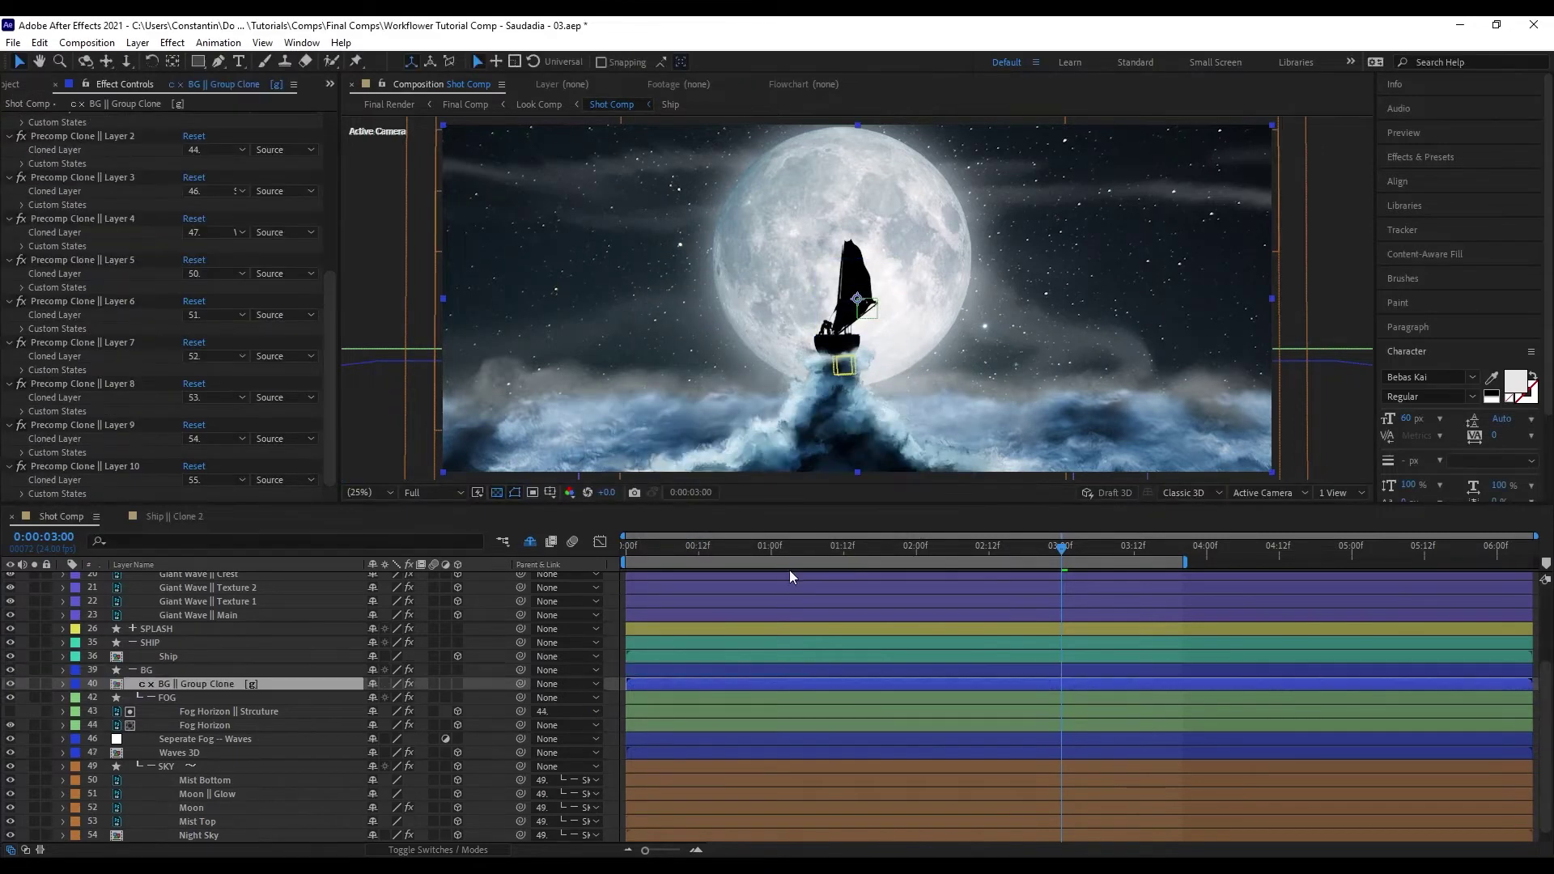
- Solo BG || Group Clone, open its precomp to view the cloned layers, and return to Shot Comp
click(34, 684)
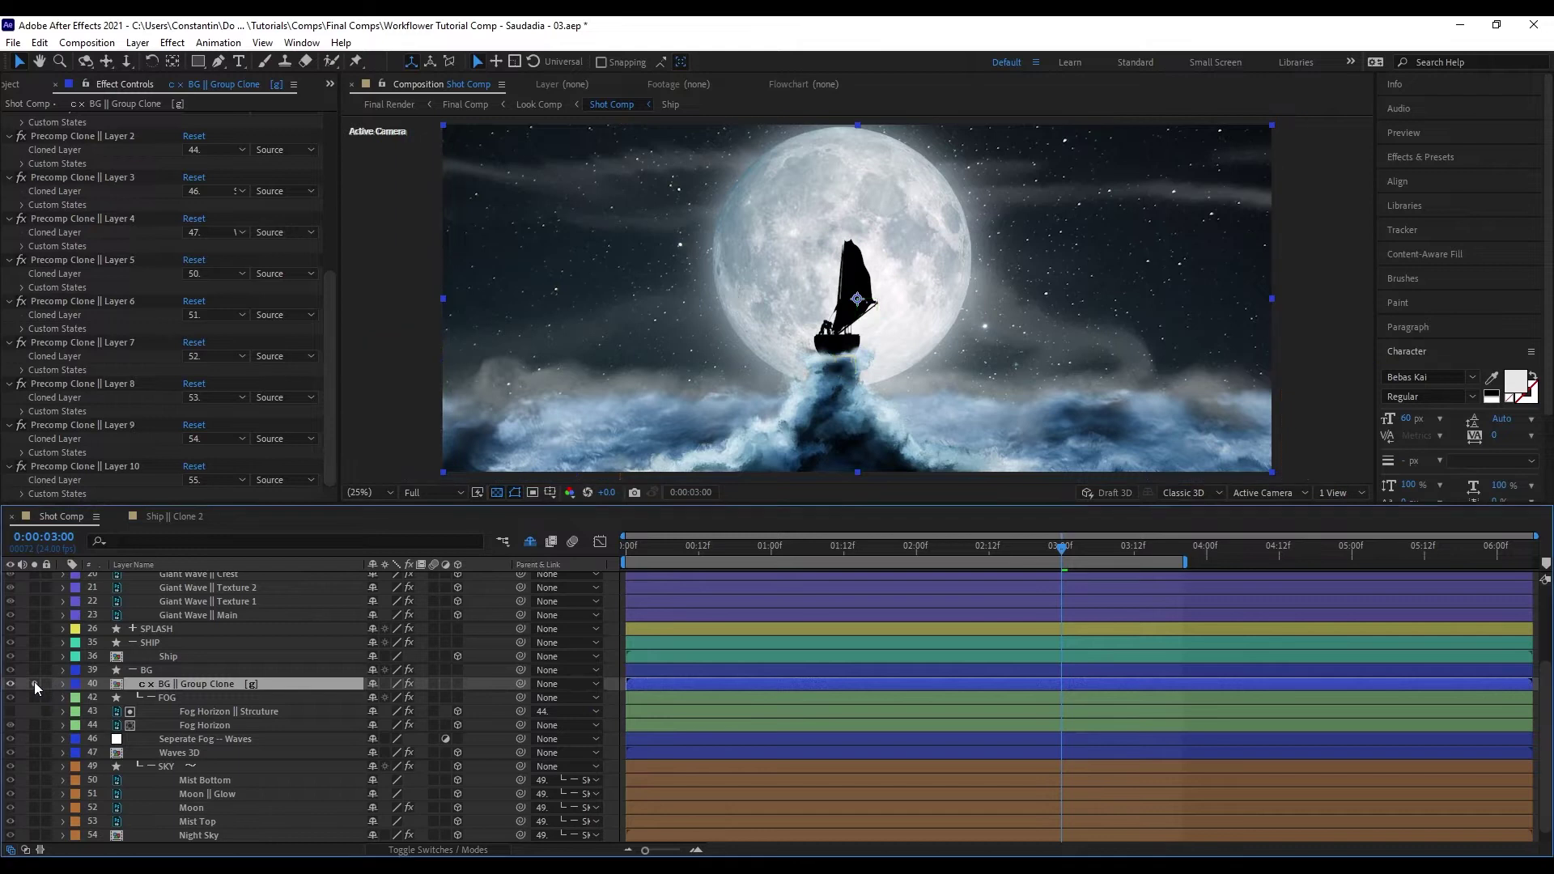
double_click(207, 683)
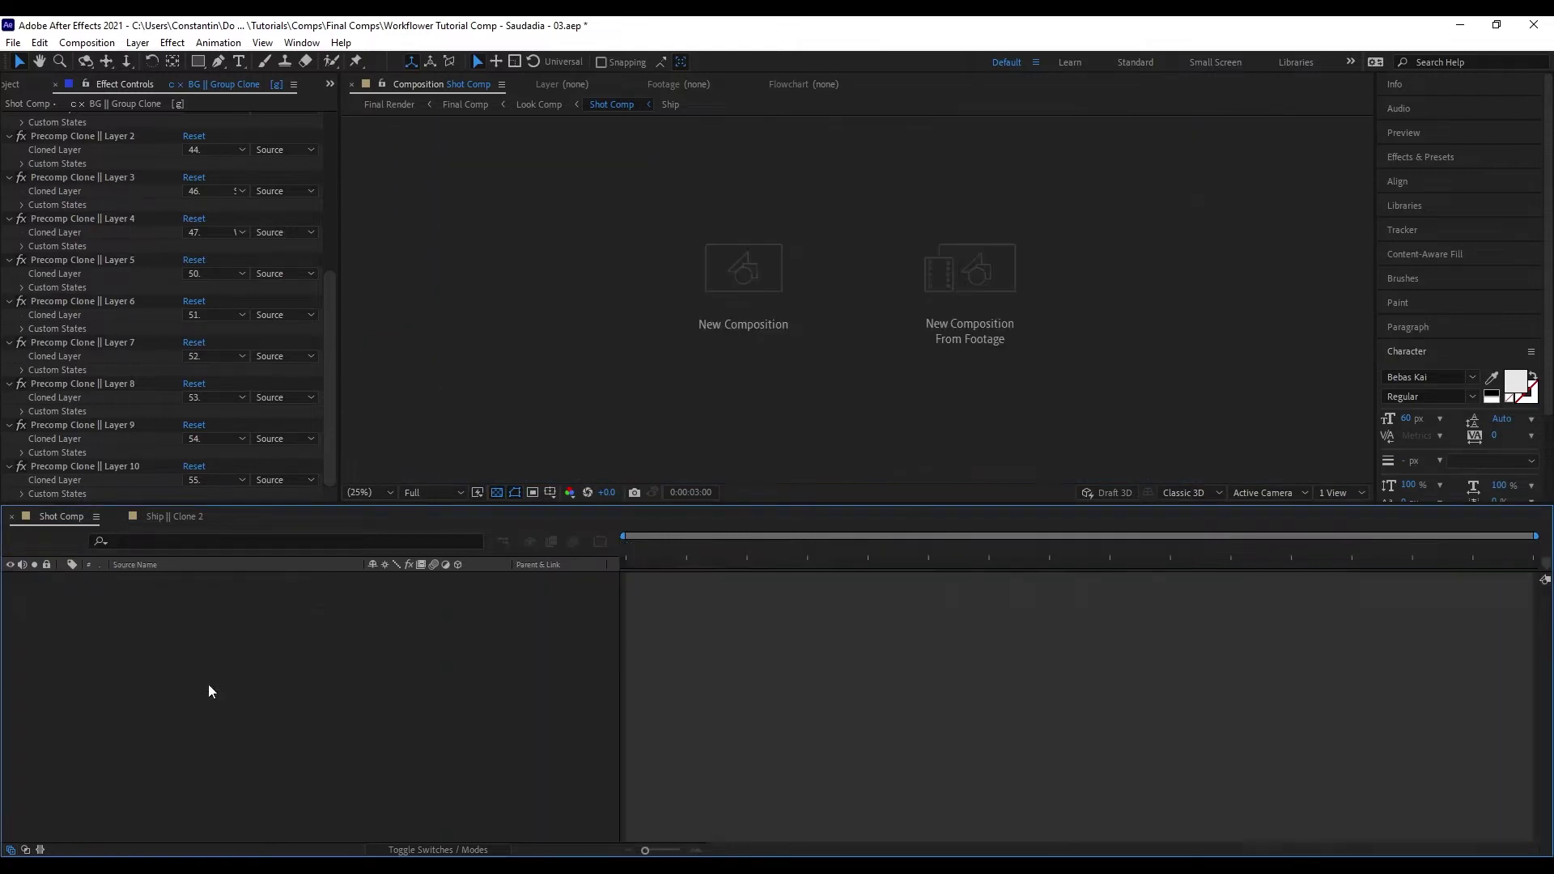
key(Tab)
click(489, 726)
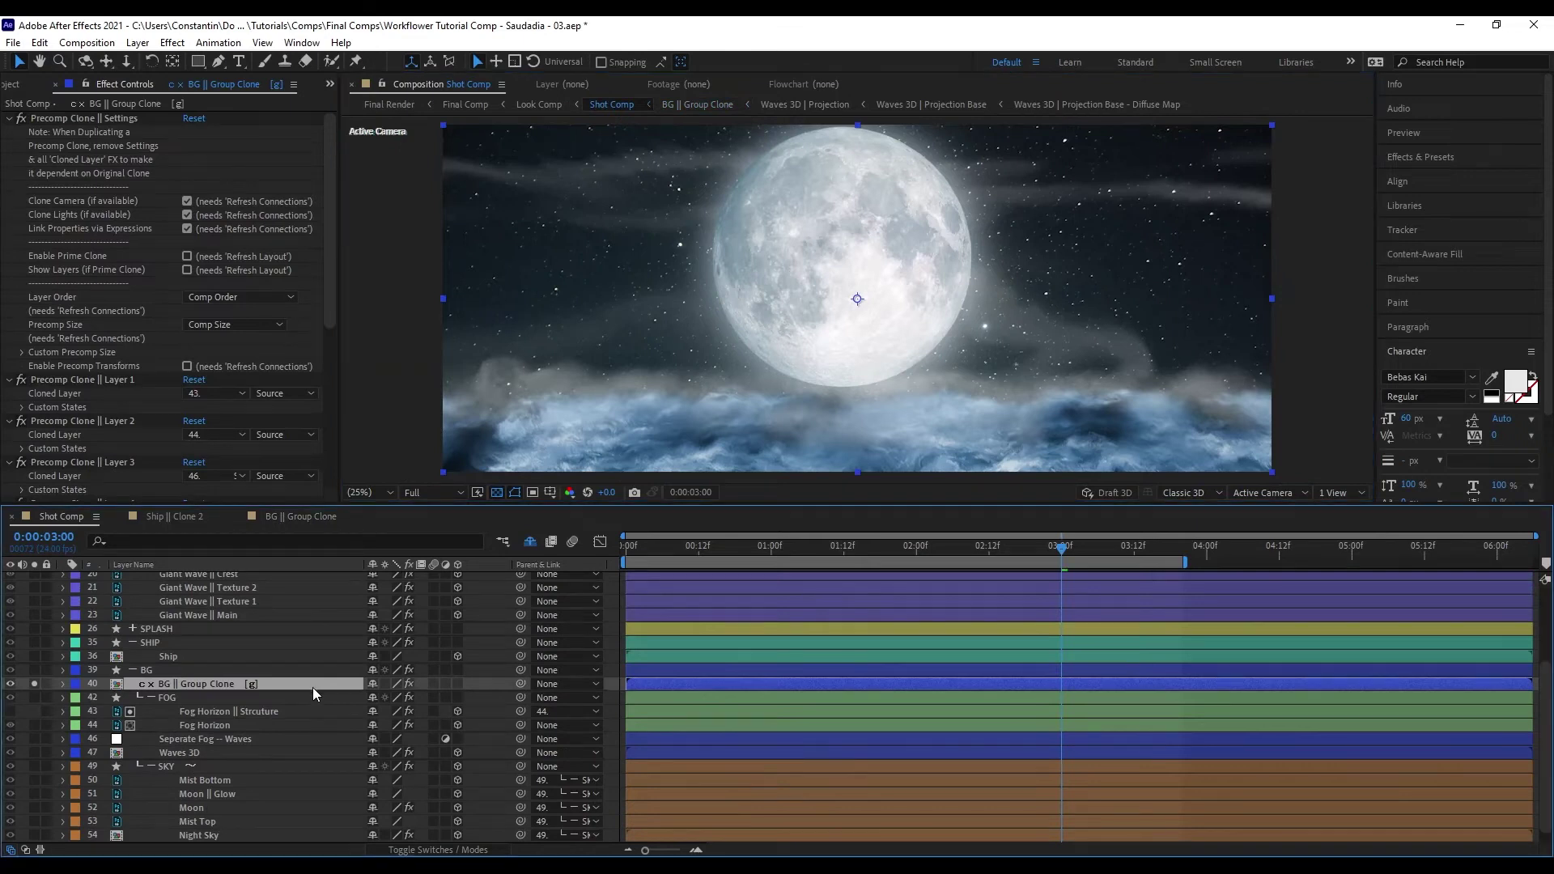
- Add a black solid above the BG group, mask it to a rectangle, move it over the moon's lower right, and unsolo it
click(325, 671)
key(ctrl+y)
click(786, 521)
key(q)
drag(667, 214, 972, 381)
key(v)
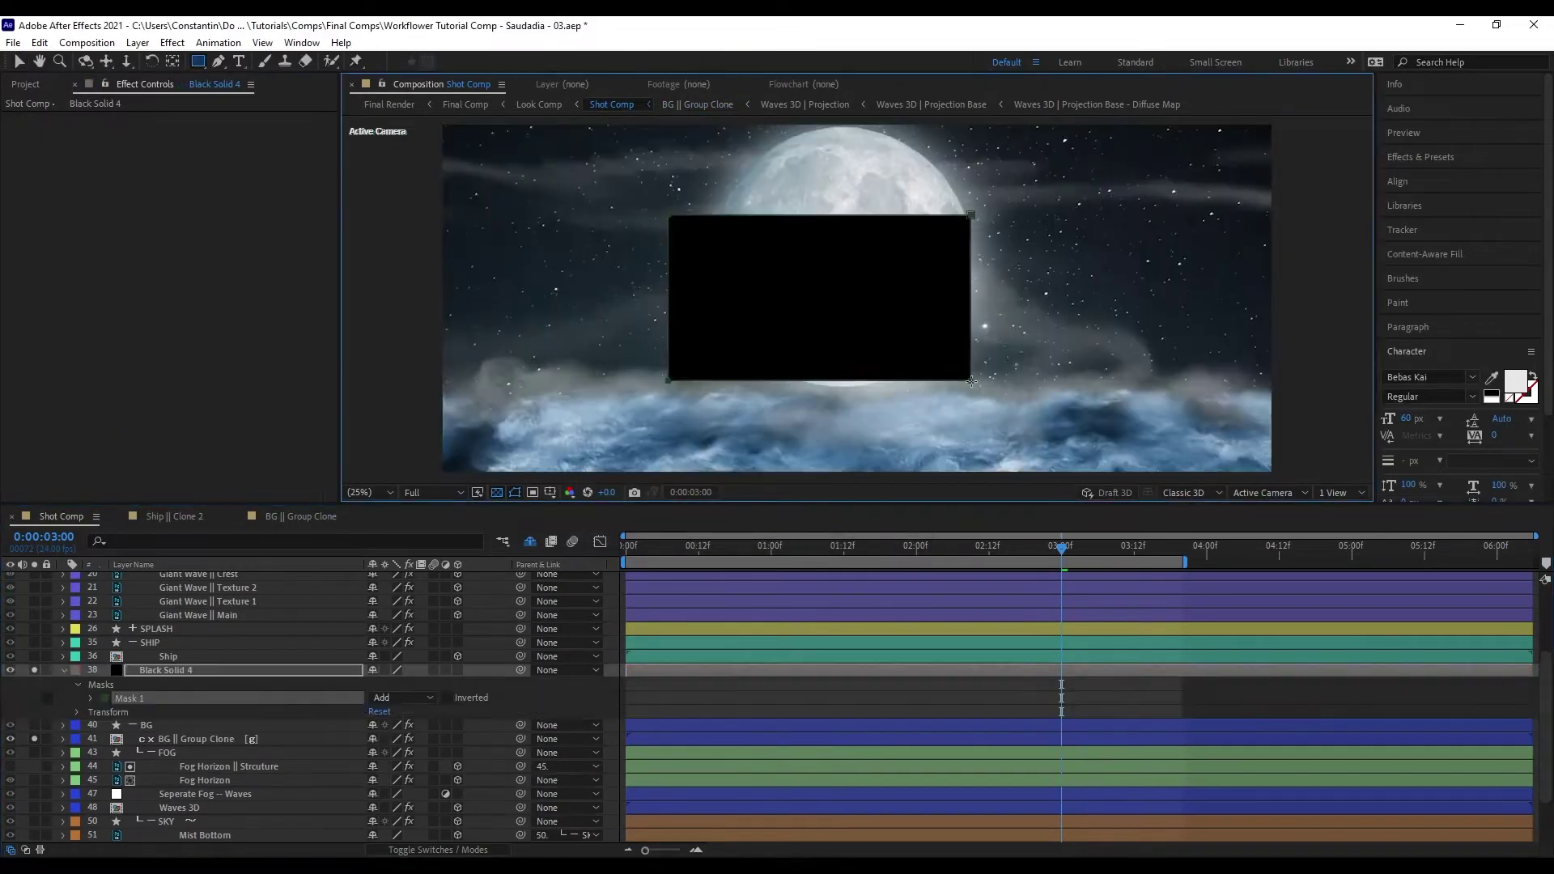
drag(848, 338, 972, 351)
click(34, 670)
- Try to add Black Solid 4 as a reference to BG || Group Clone and dismiss the notice
scroll(309, 696, down, 1)
ctrl+click(327, 695)
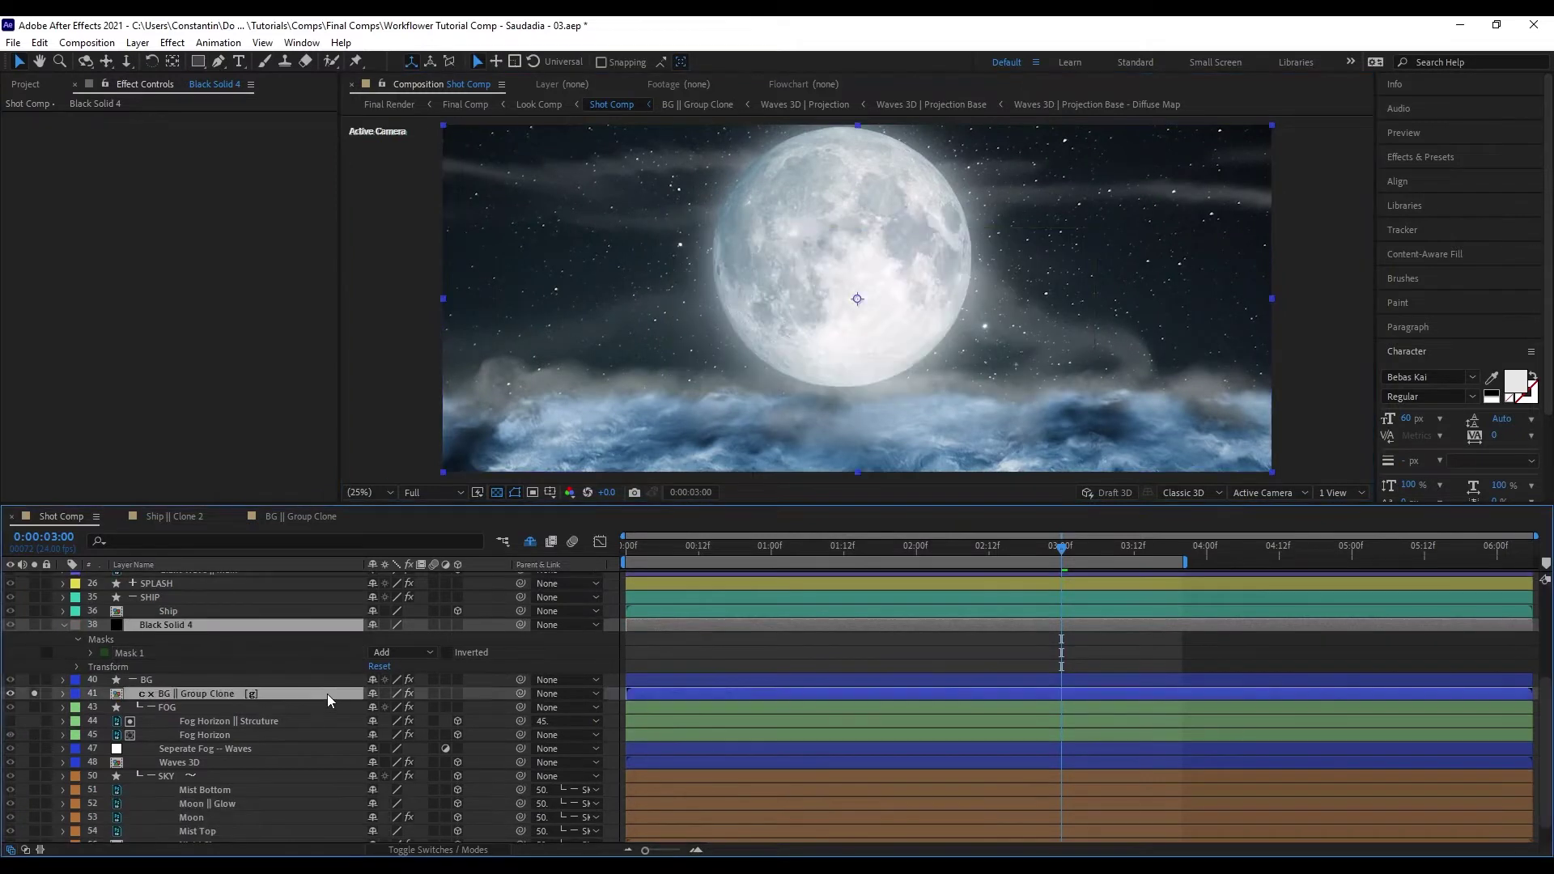
key(ctrl+alt+shift+i)
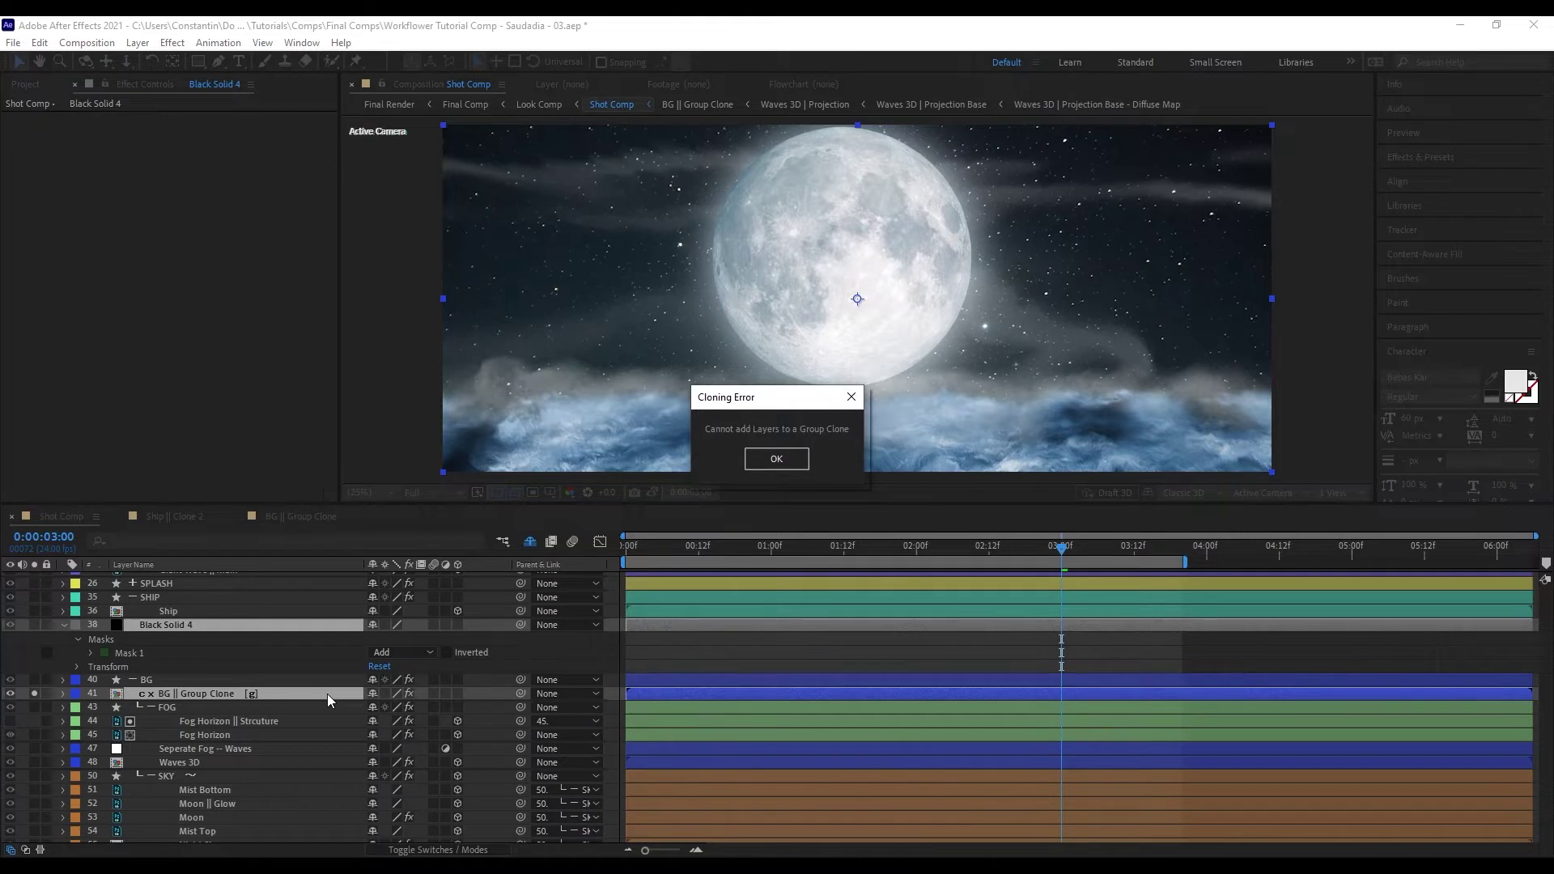
key(Return)
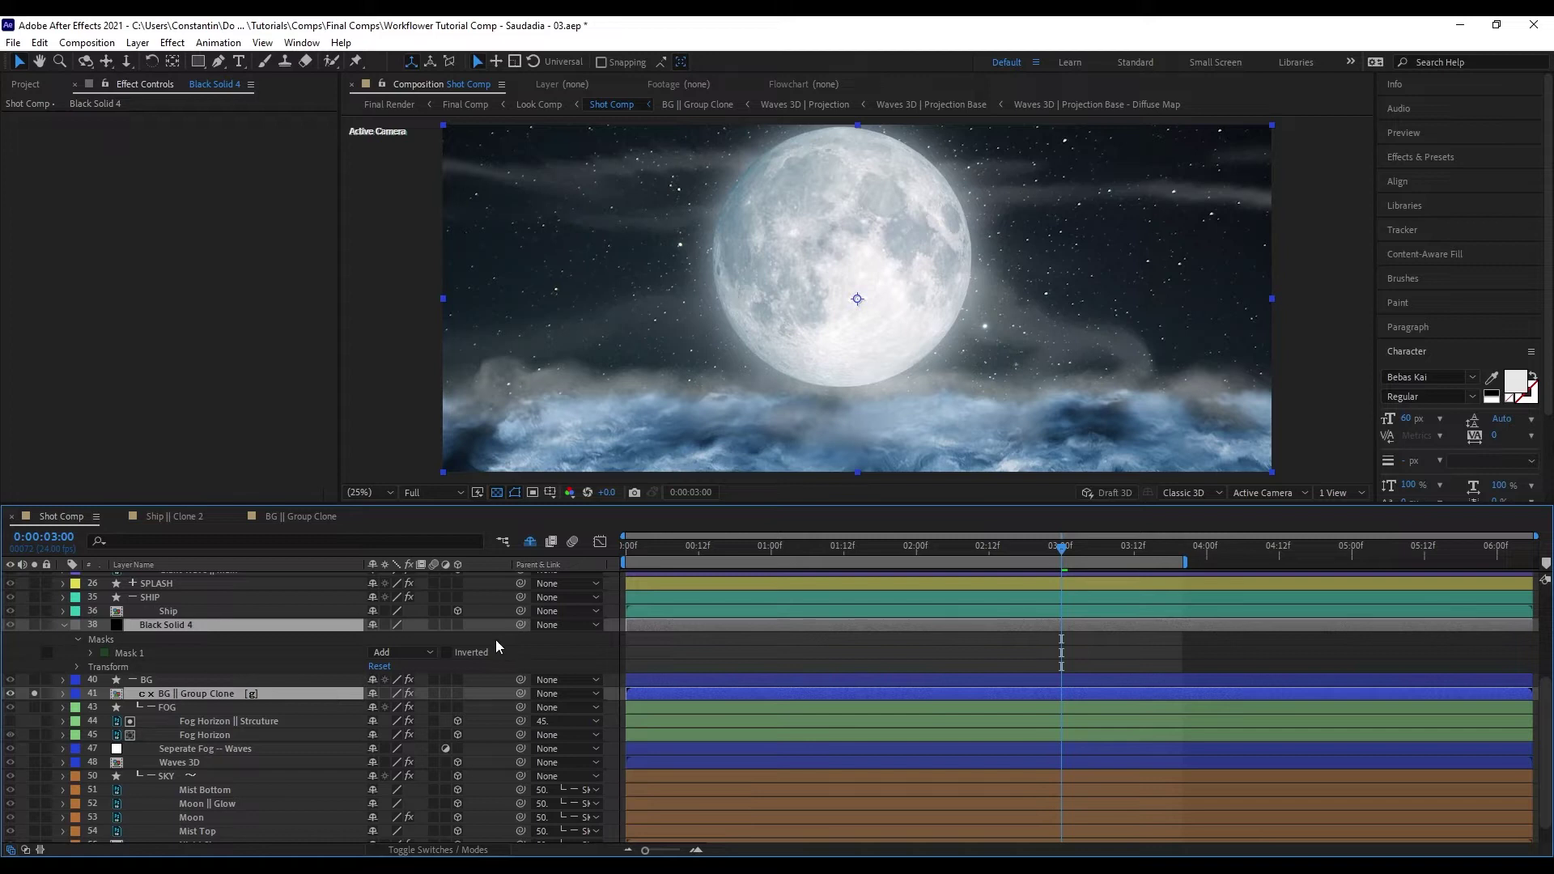
- Move Black Solid 4 directly beneath BG || Group Clone and run Refresh Connections
click(469, 630)
mouse_move(224, 628)
mouse_down()
mouse_move(304, 698)
mouse_move(200, 688)
mouse_up()
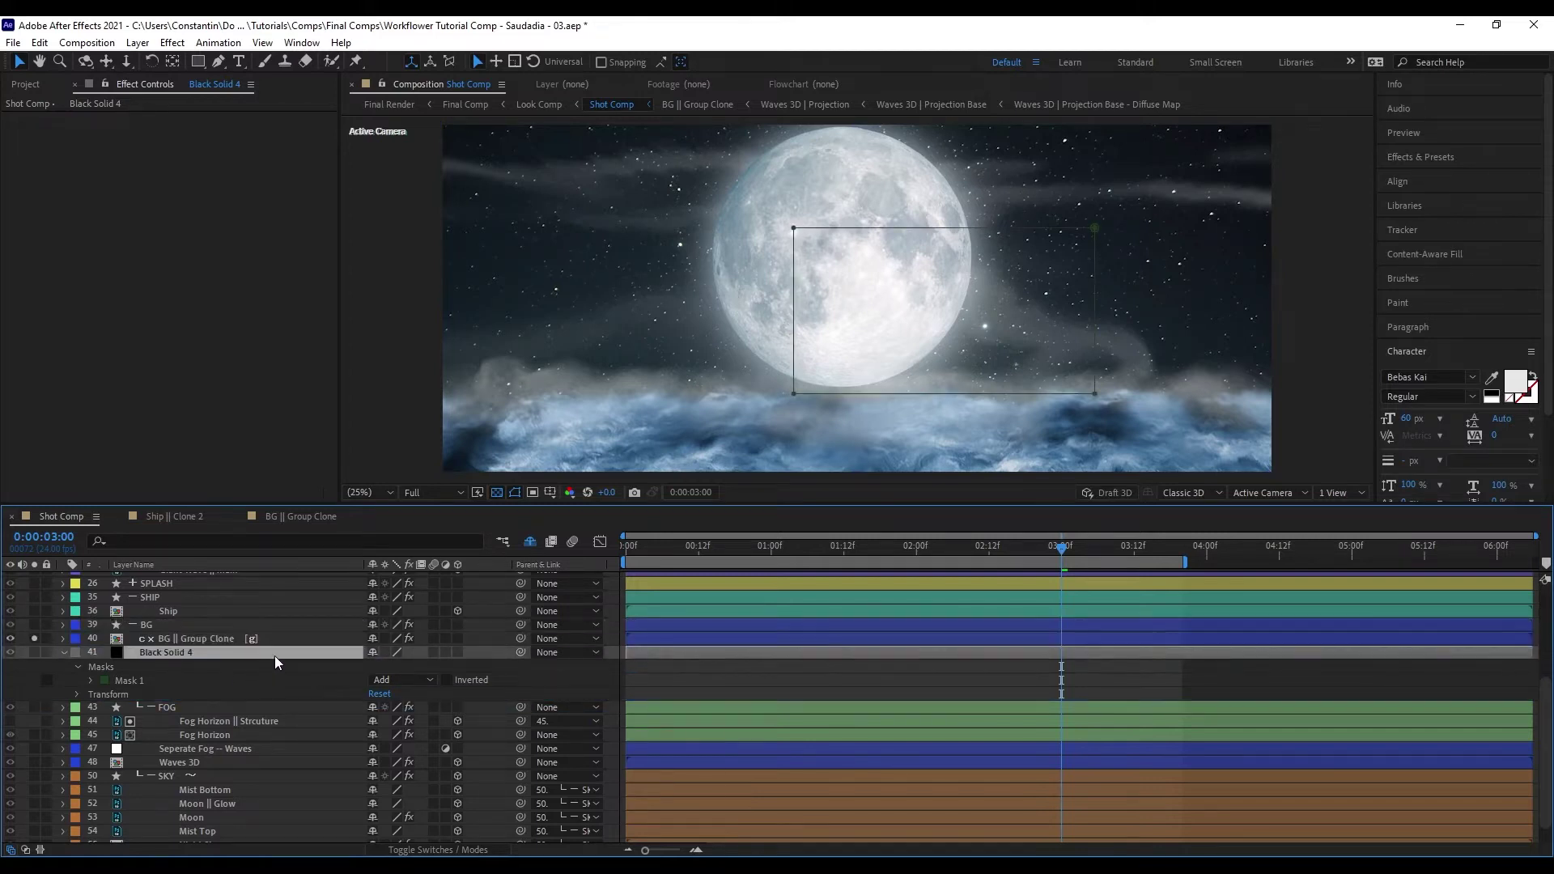
key(ctrl+alt+q)
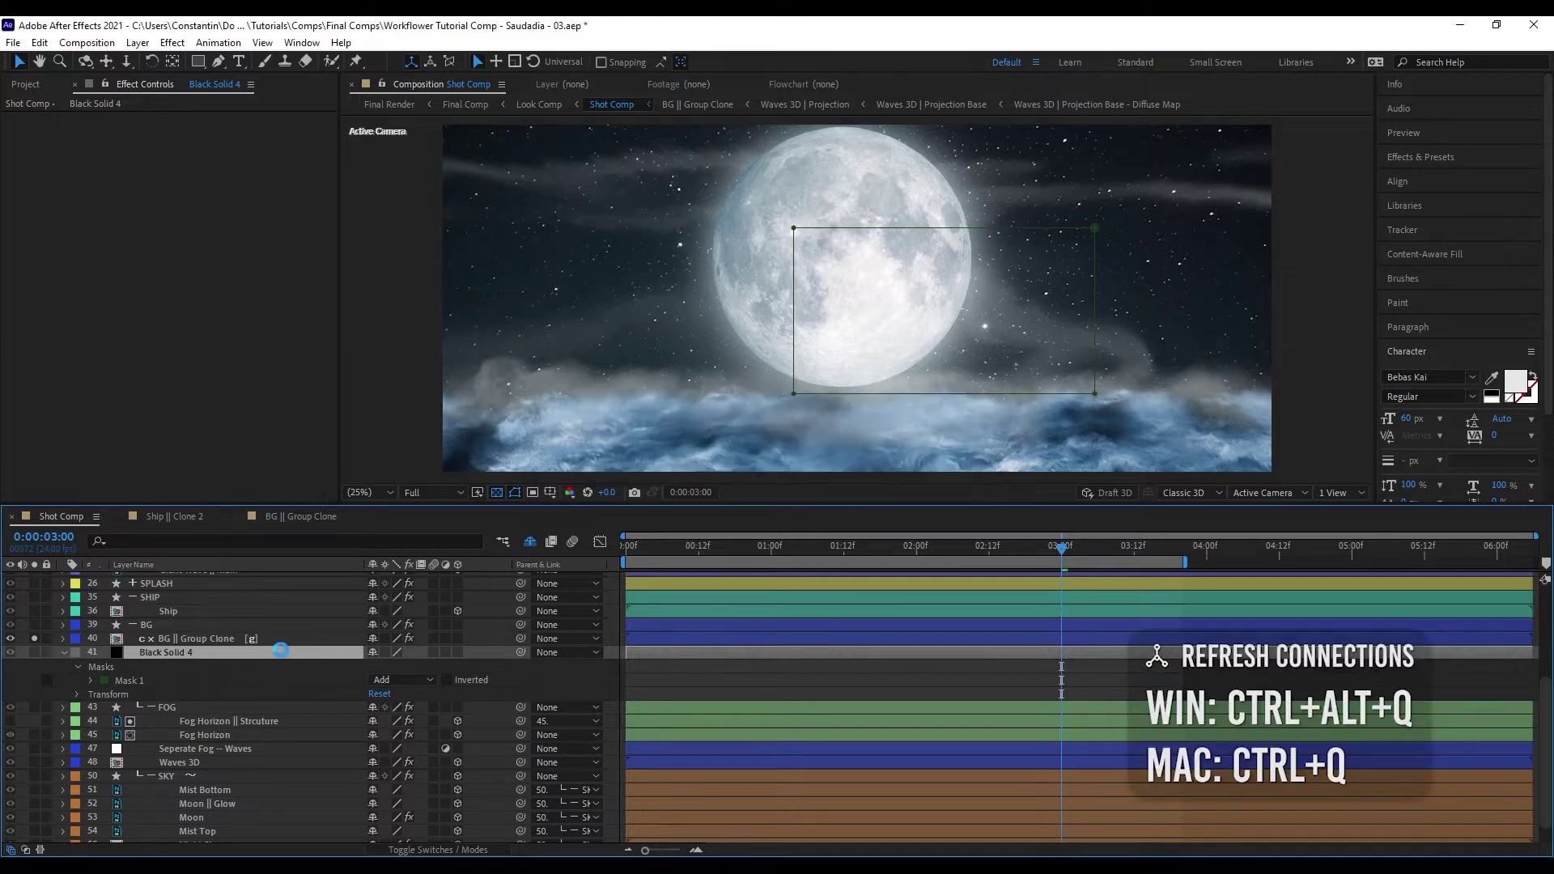
- Open the BG || Group Clone precomp, examine Black Solid 4 || Clone, and return to Shot Comp
click(183, 638)
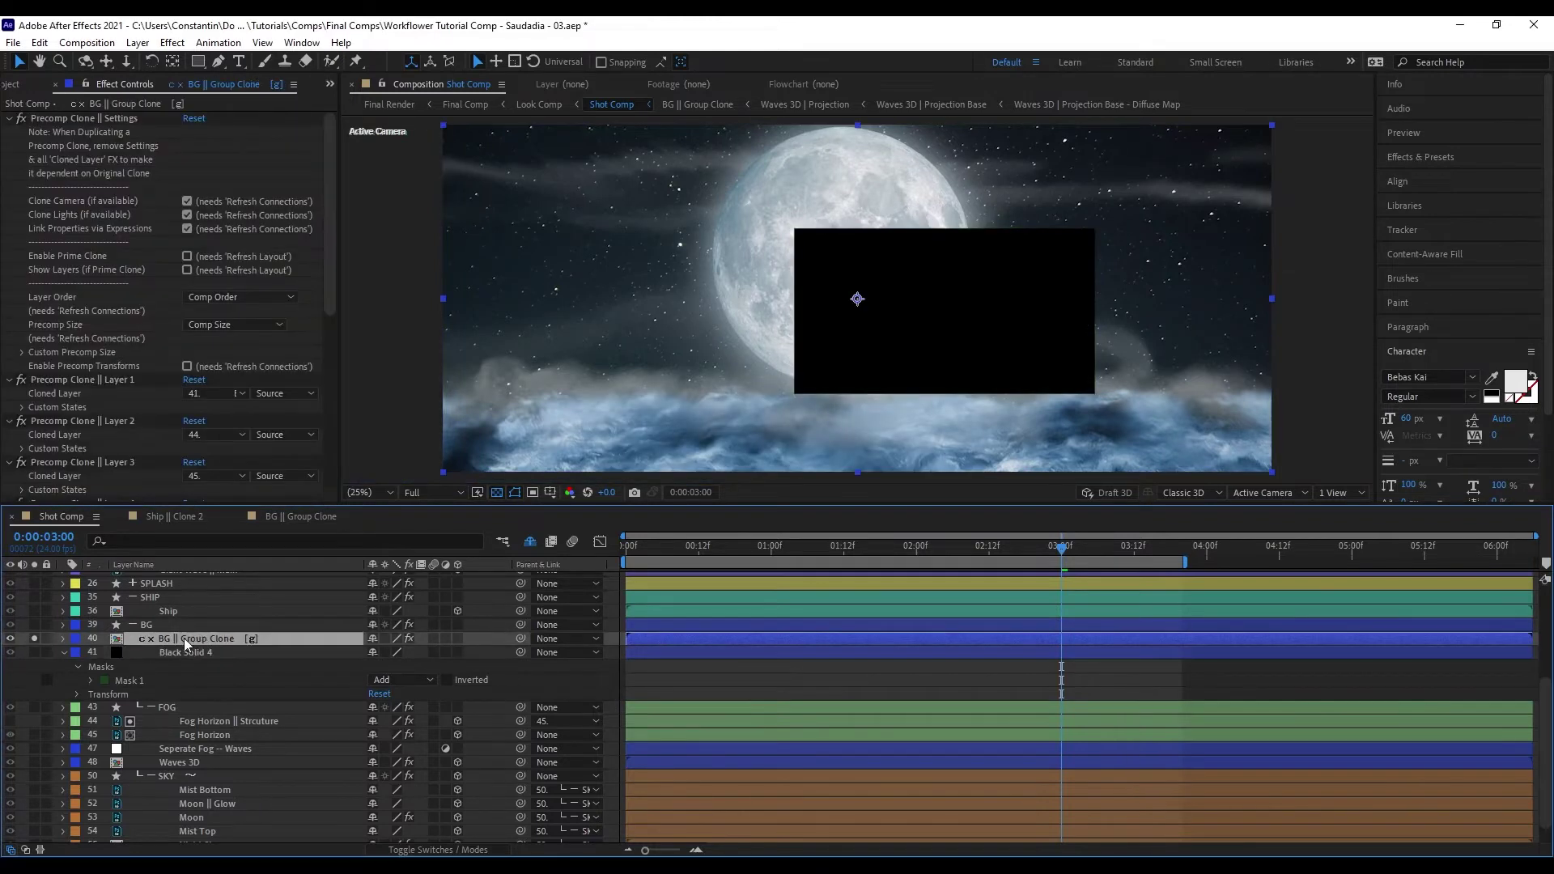
double_click(177, 639)
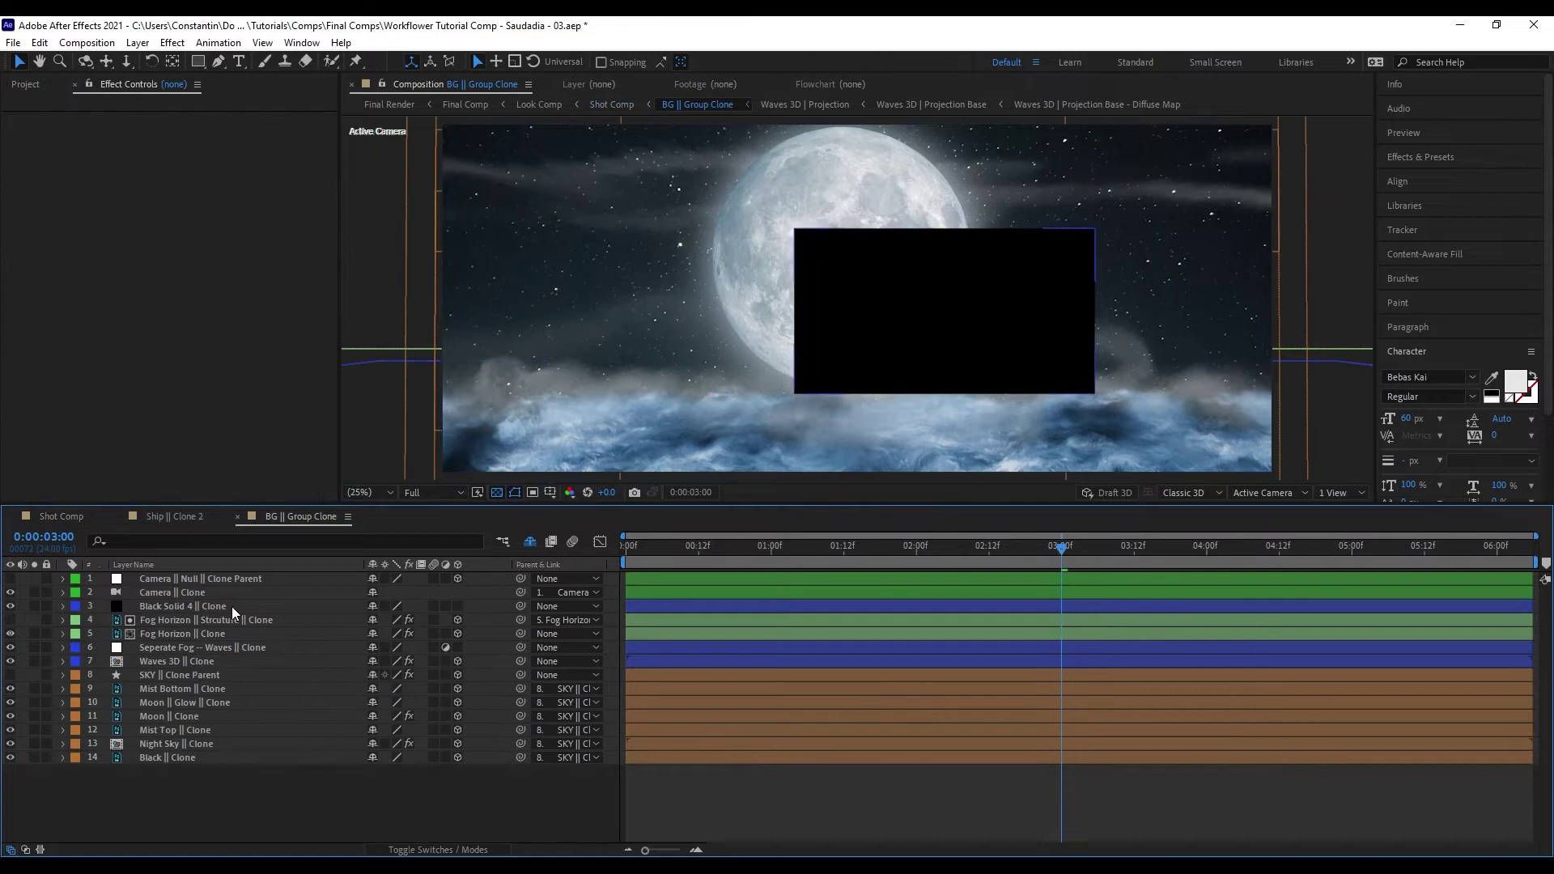
click(232, 606)
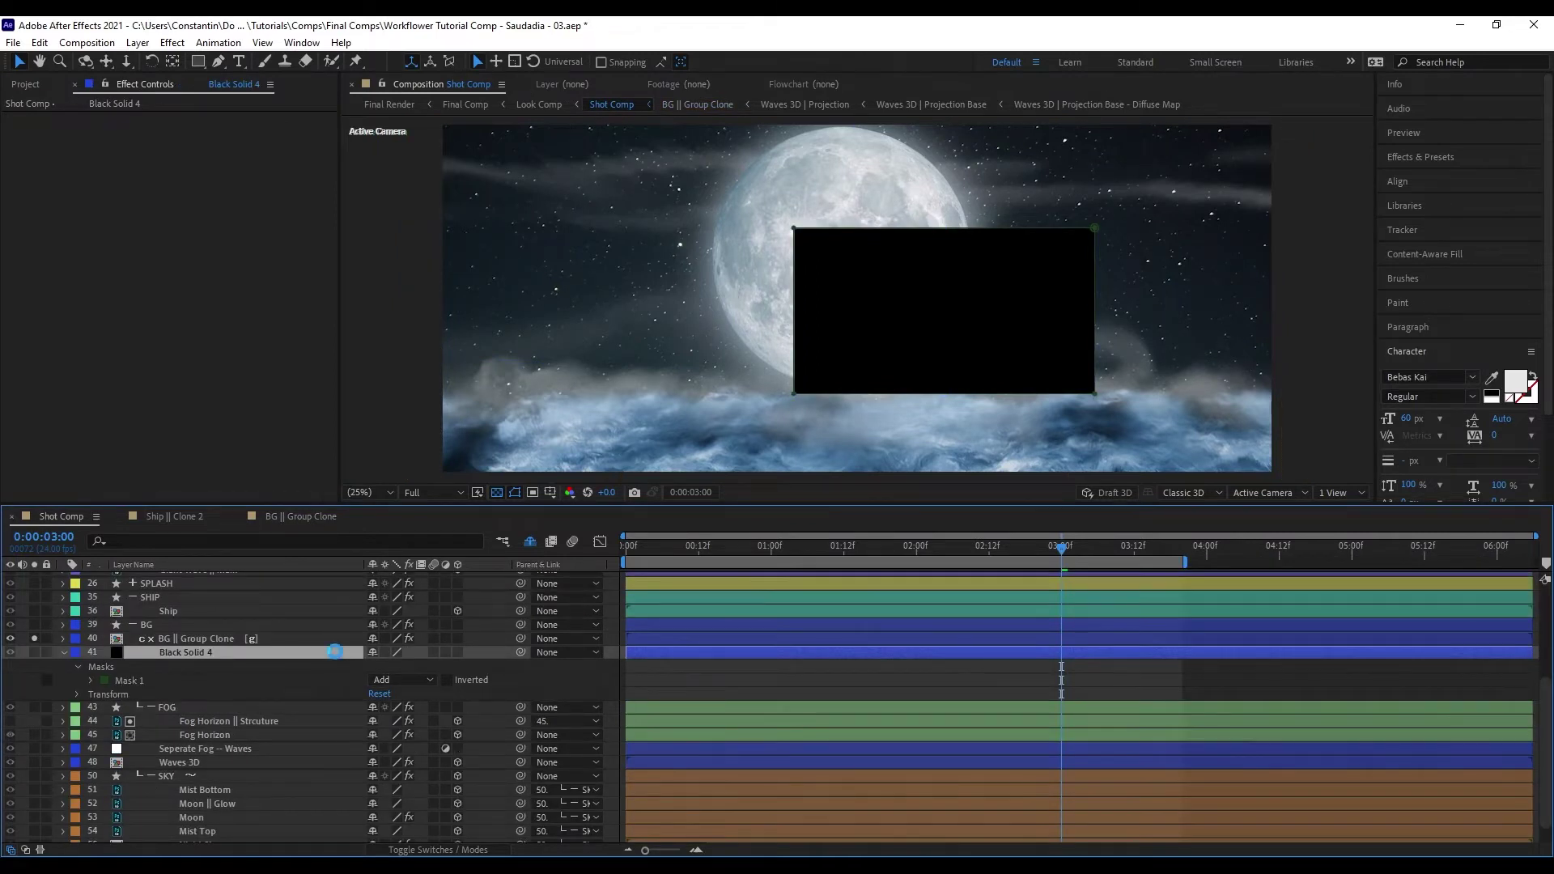
- Delete Black Solid 4 together with its clone using Workflower's delete, and open the BG || Group Clone precomp to check
key(shift+Delete)
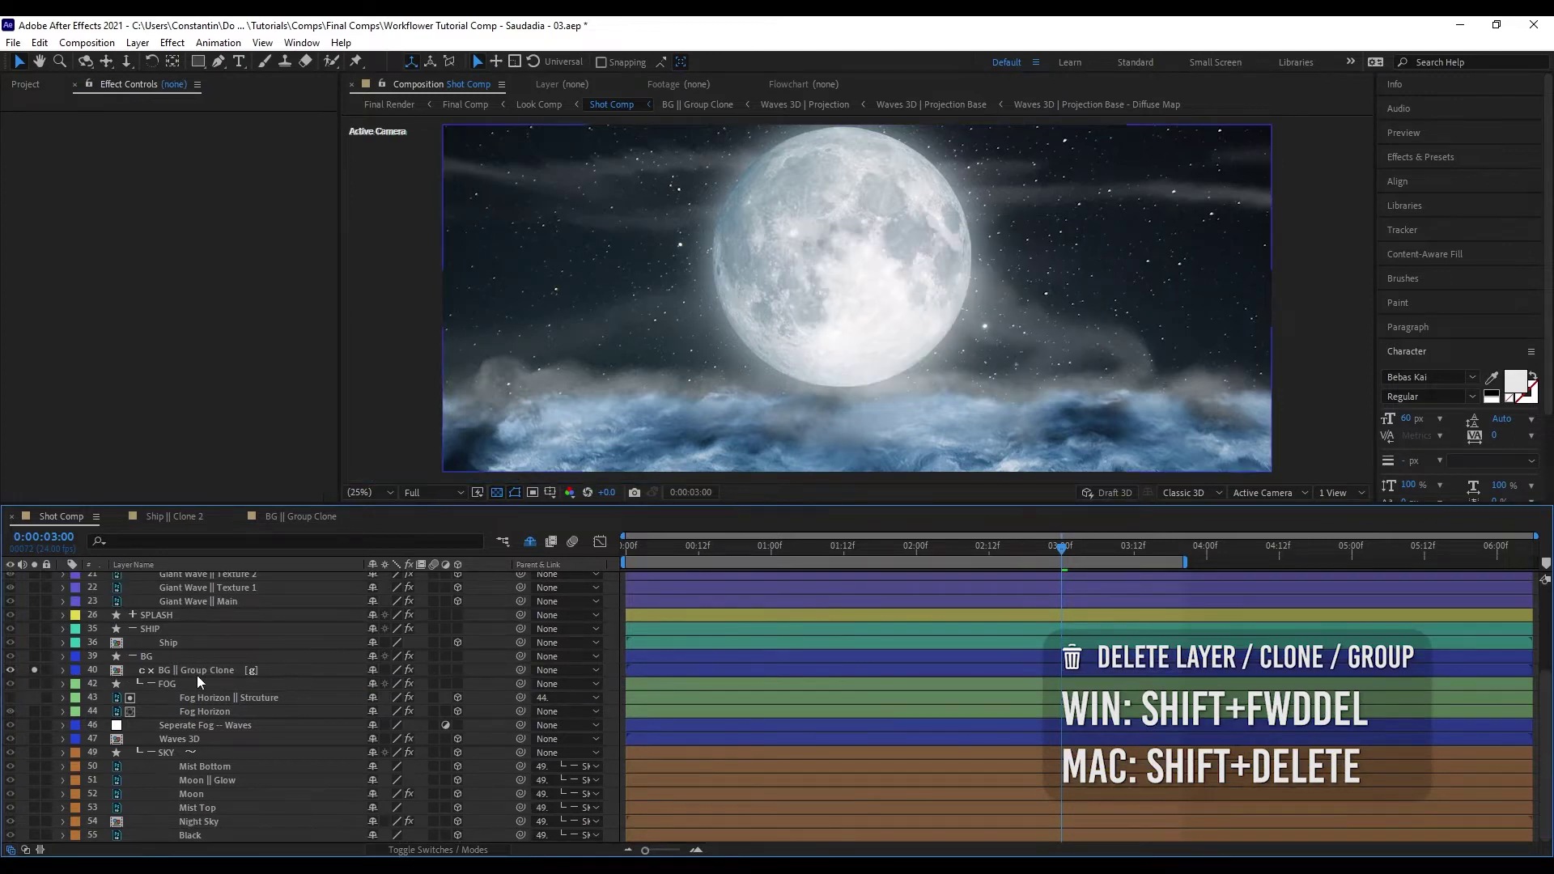
click(241, 669)
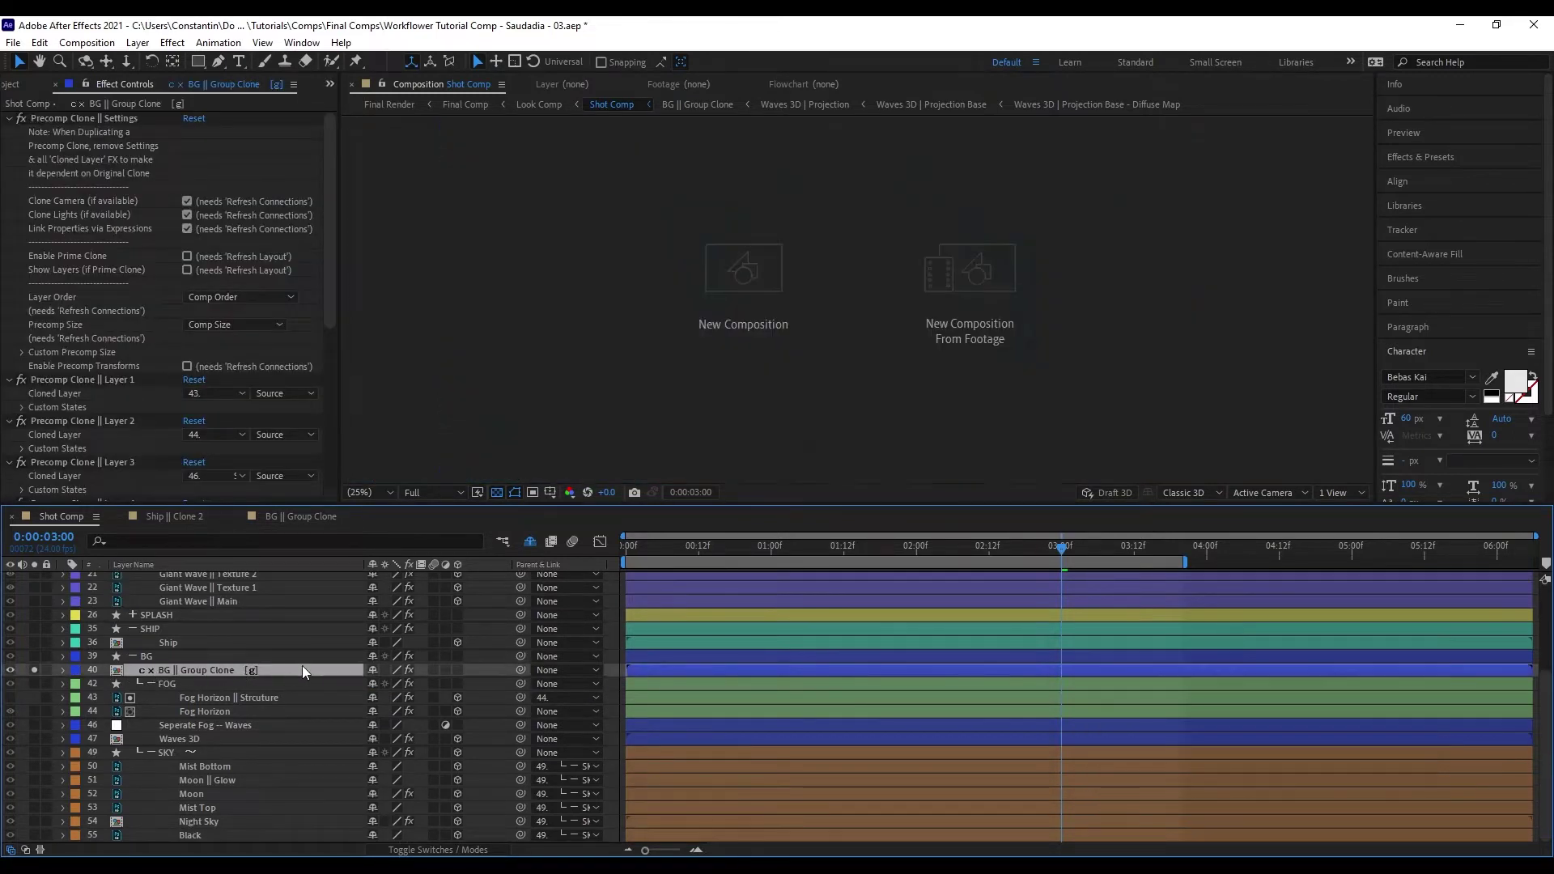
double_click(303, 670)
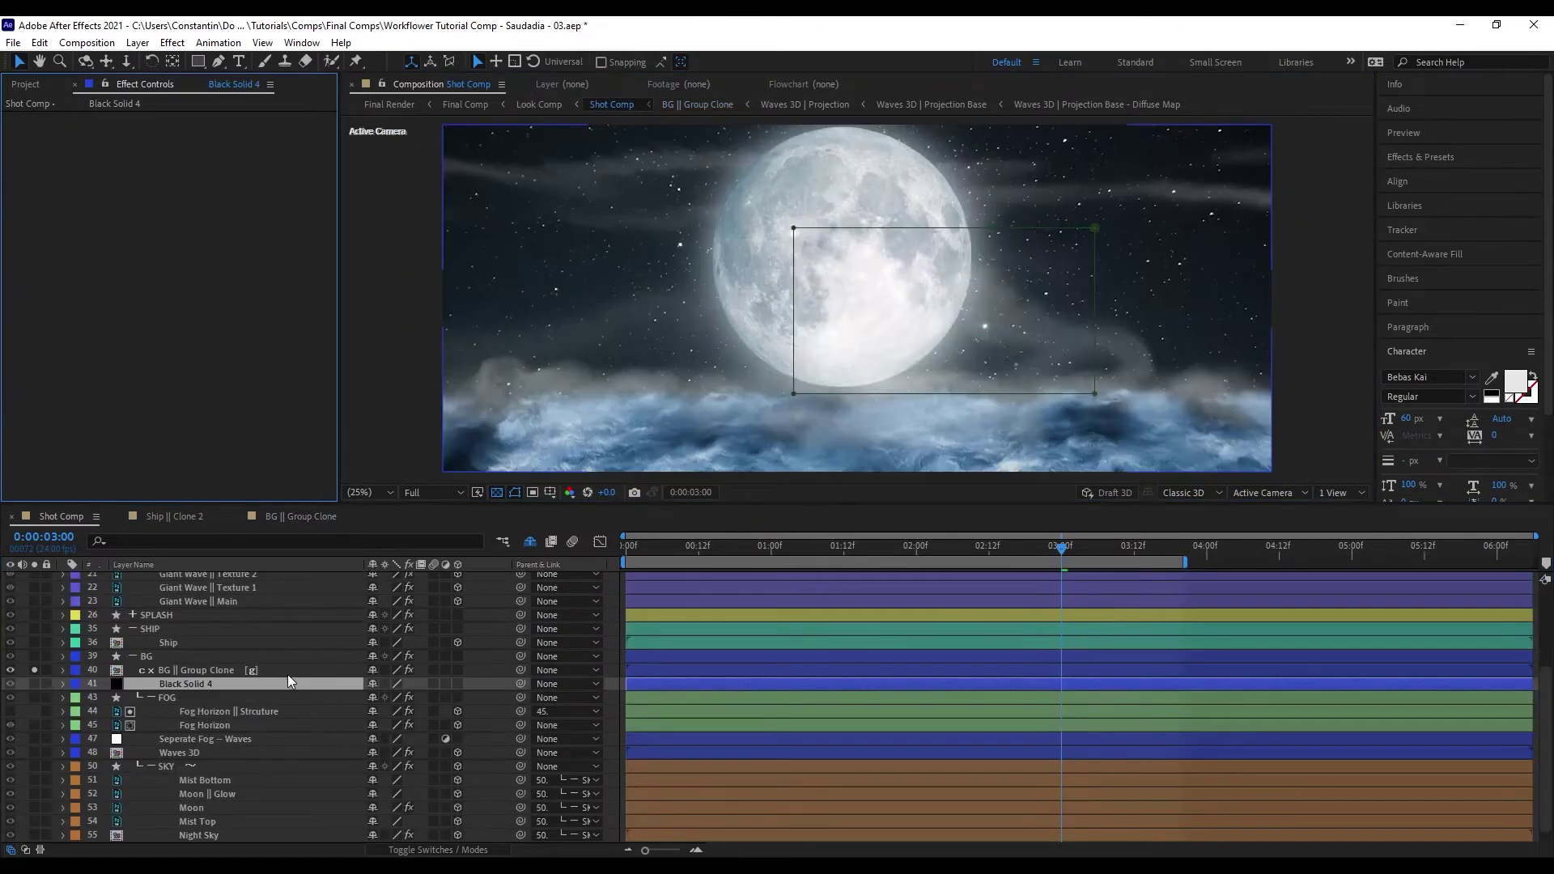
- Delete only the Black Solid 4 layer, check its clone inside the BG || Group Clone precomp, and return to Shot Comp
click(289, 683)
key(Delete)
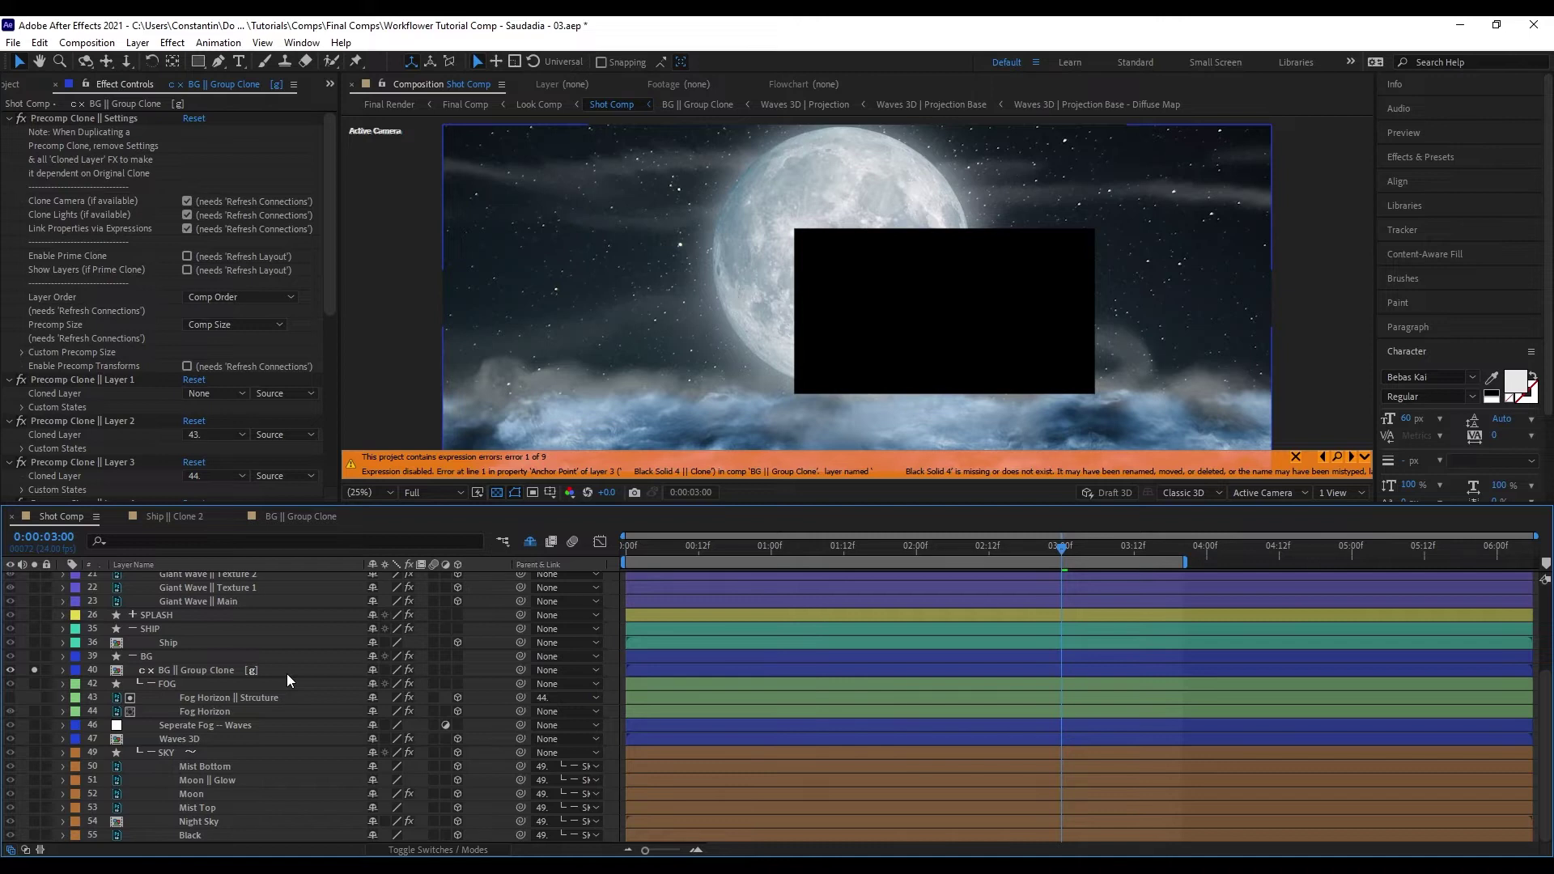
double_click(288, 672)
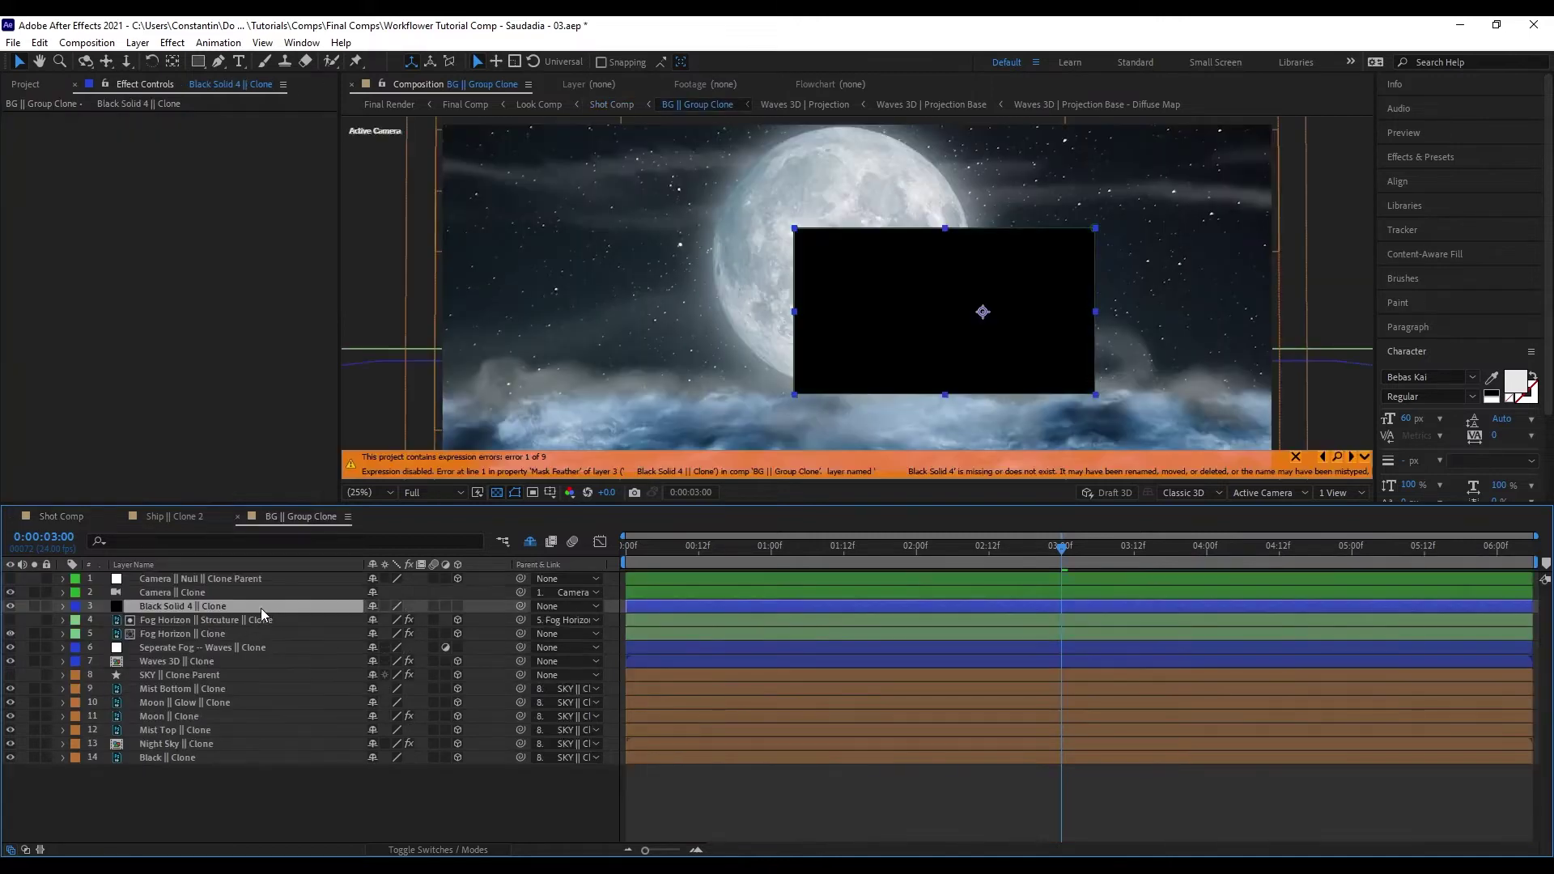
key(Tab)
click(273, 620)
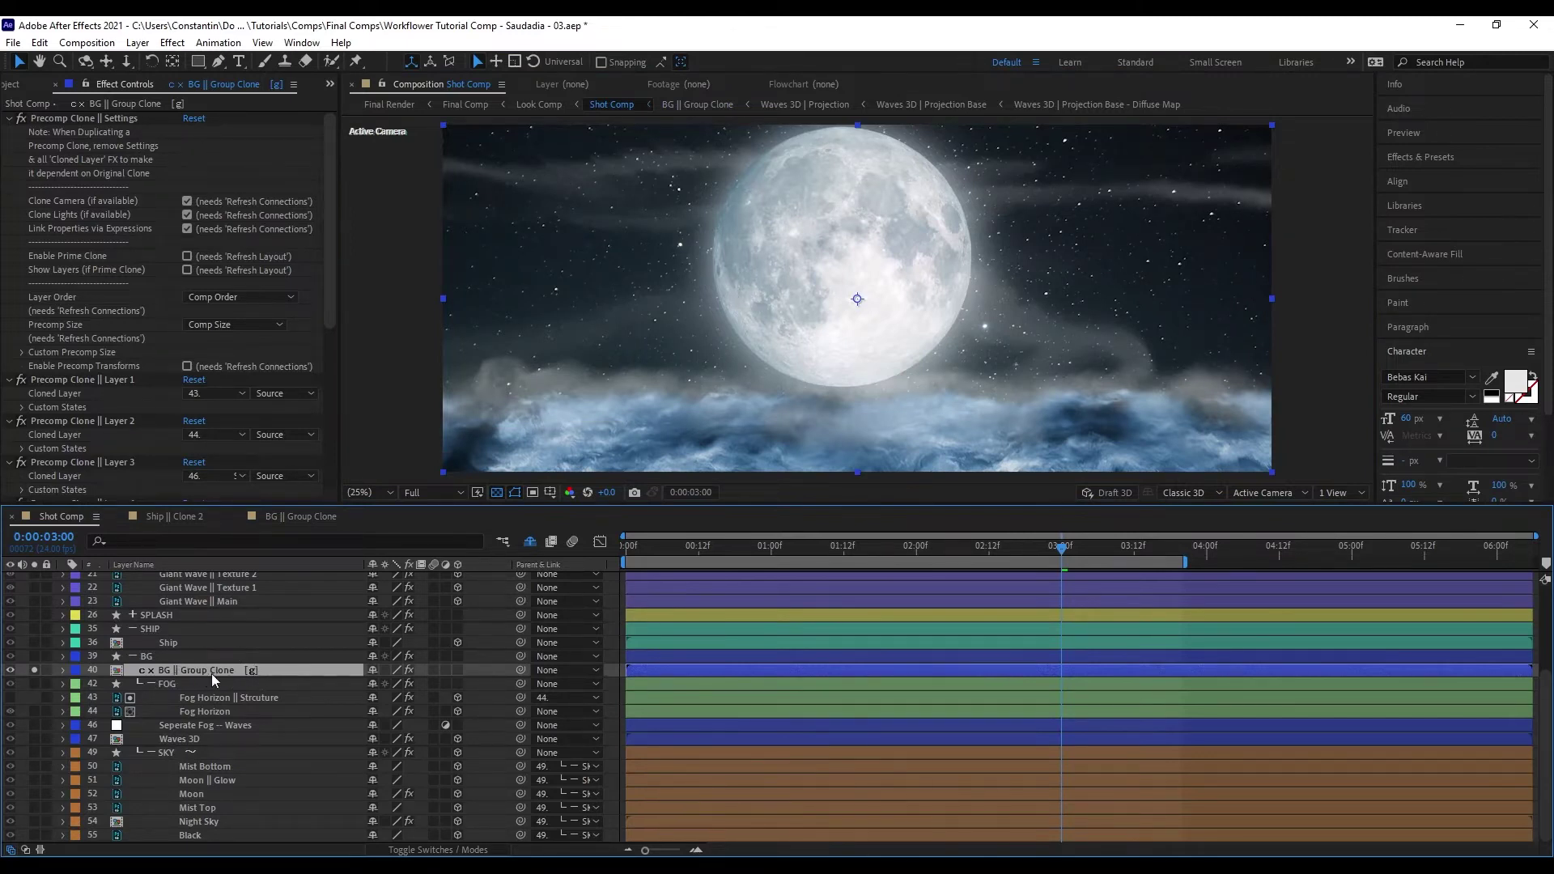
- Move BG || Group Clone into the SHIP group and back into the BG group, running Refresh Connections after each move
scroll(205, 673, up, 1)
mouse_move(170, 697)
mouse_down()
mouse_move(241, 663)
mouse_move(228, 670)
mouse_up()
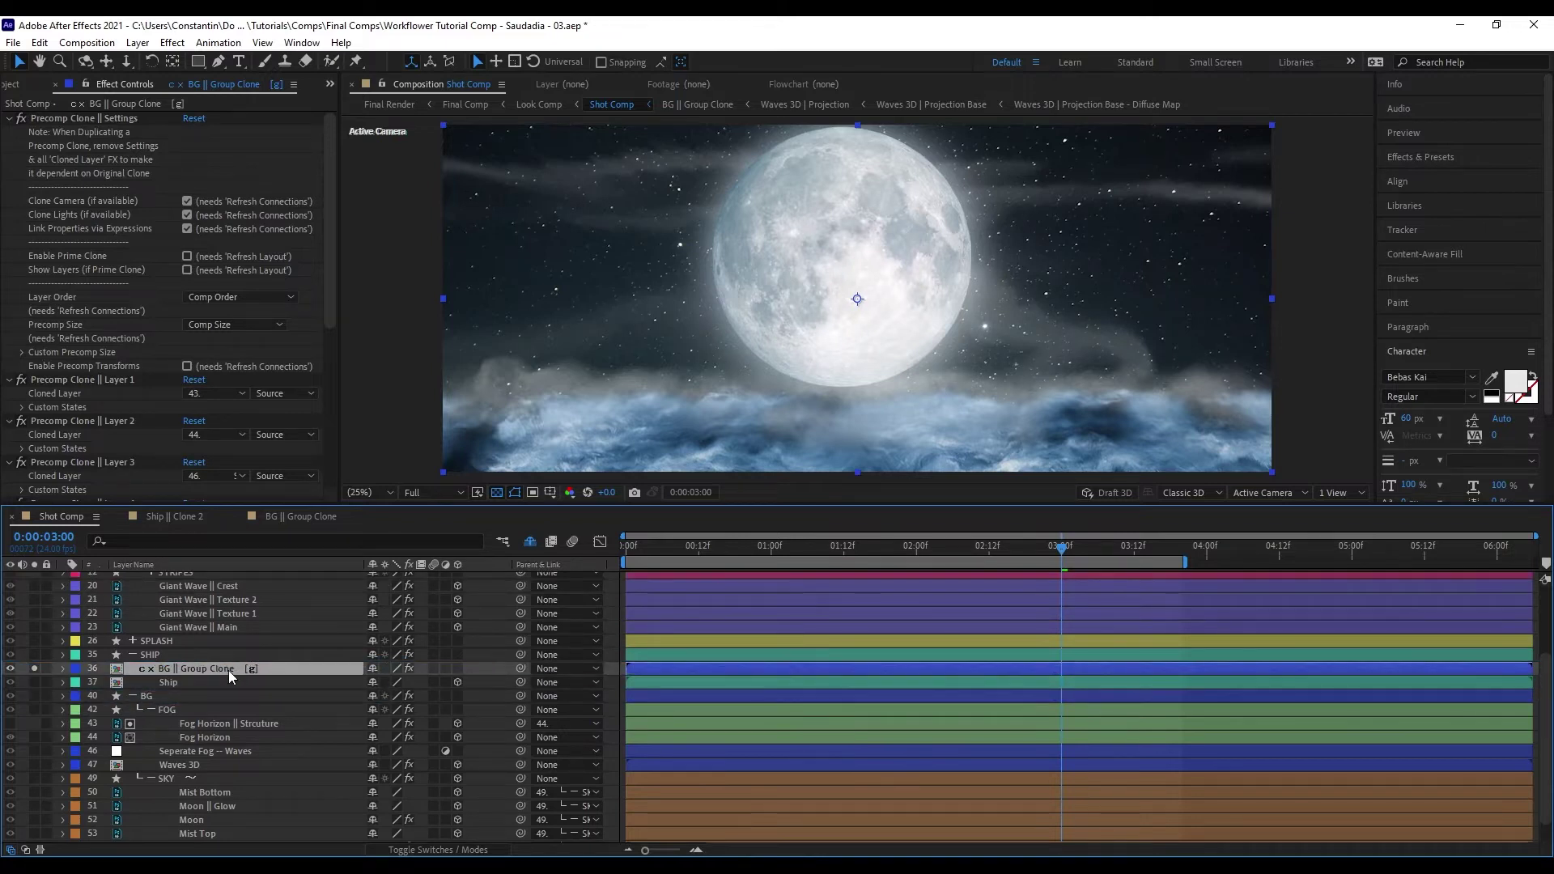
key(ctrl+alt+q)
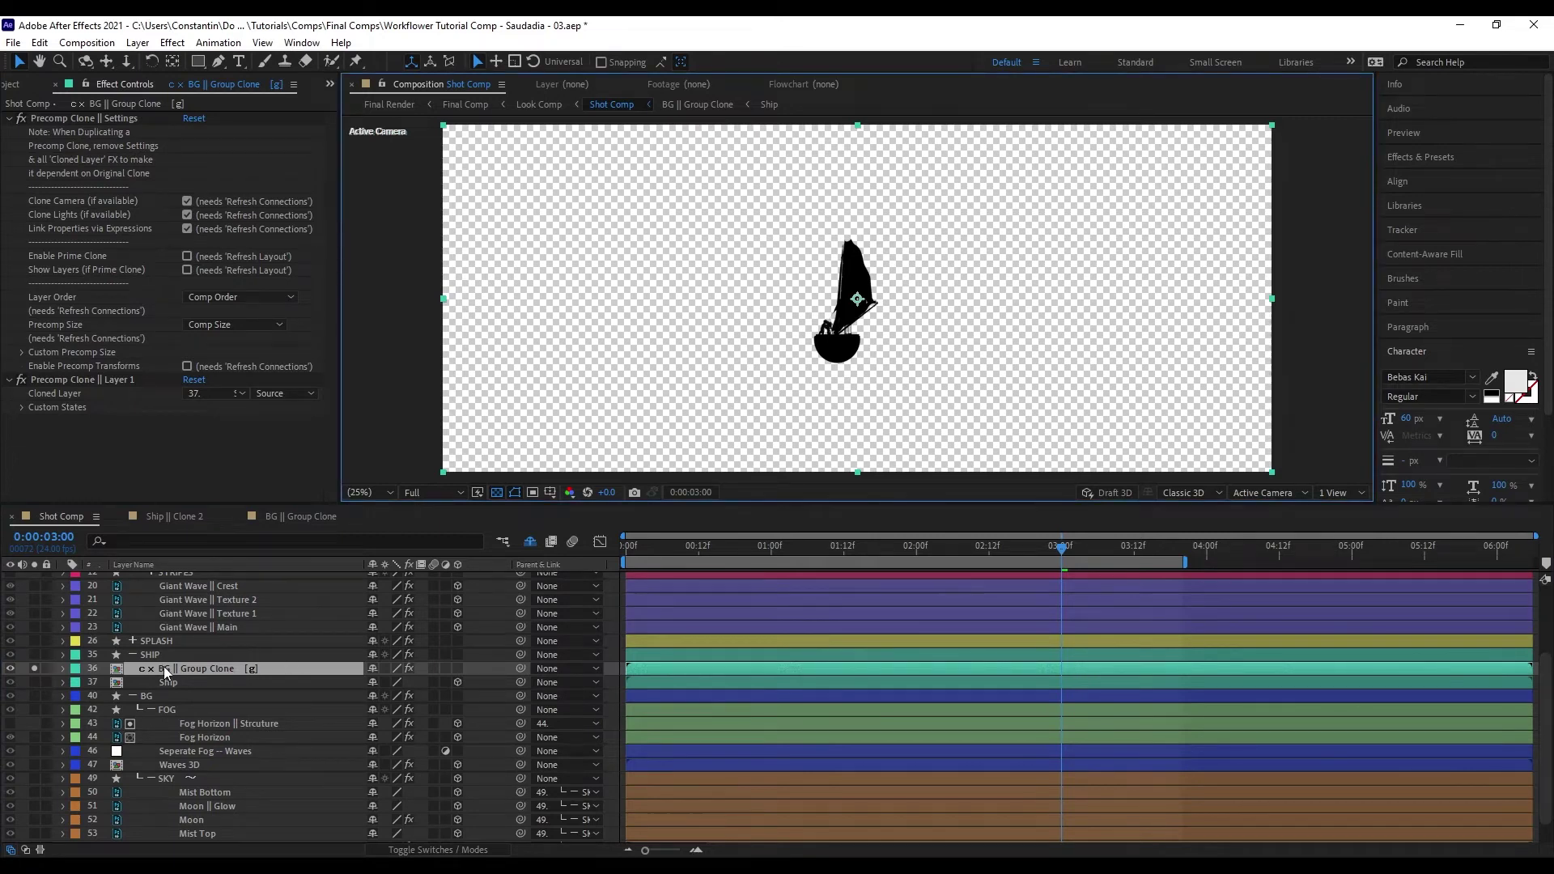
drag(163, 667, 199, 696)
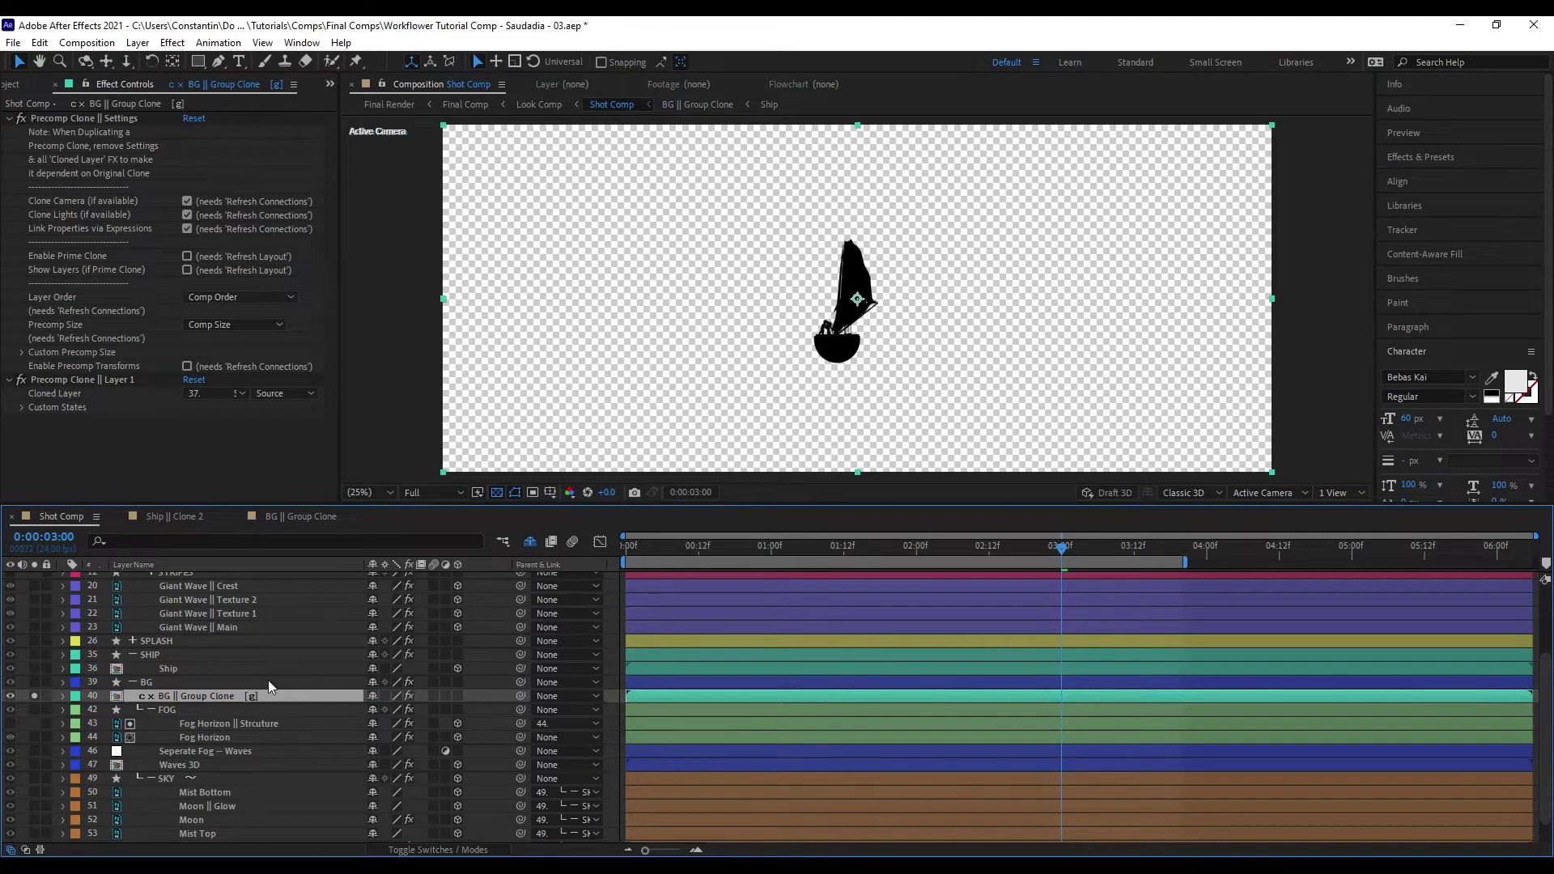
key(ctrl+alt+q)
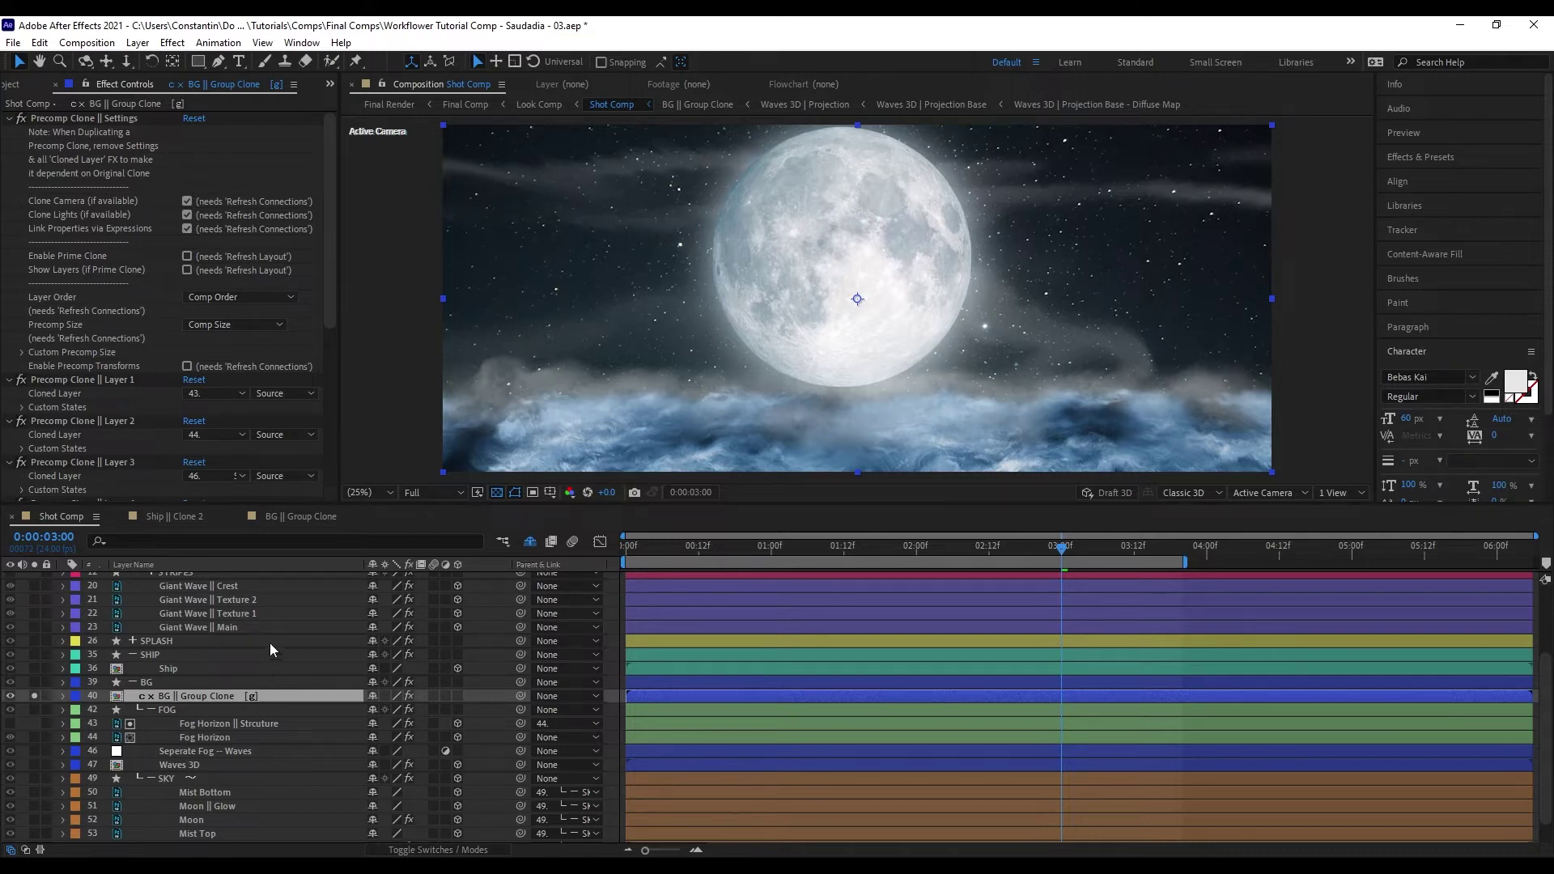
- Create a matte for BG || Group Clone with a curved Pen mask across the moon, and run Refresh Connections
key(ctrl+alt+slash)
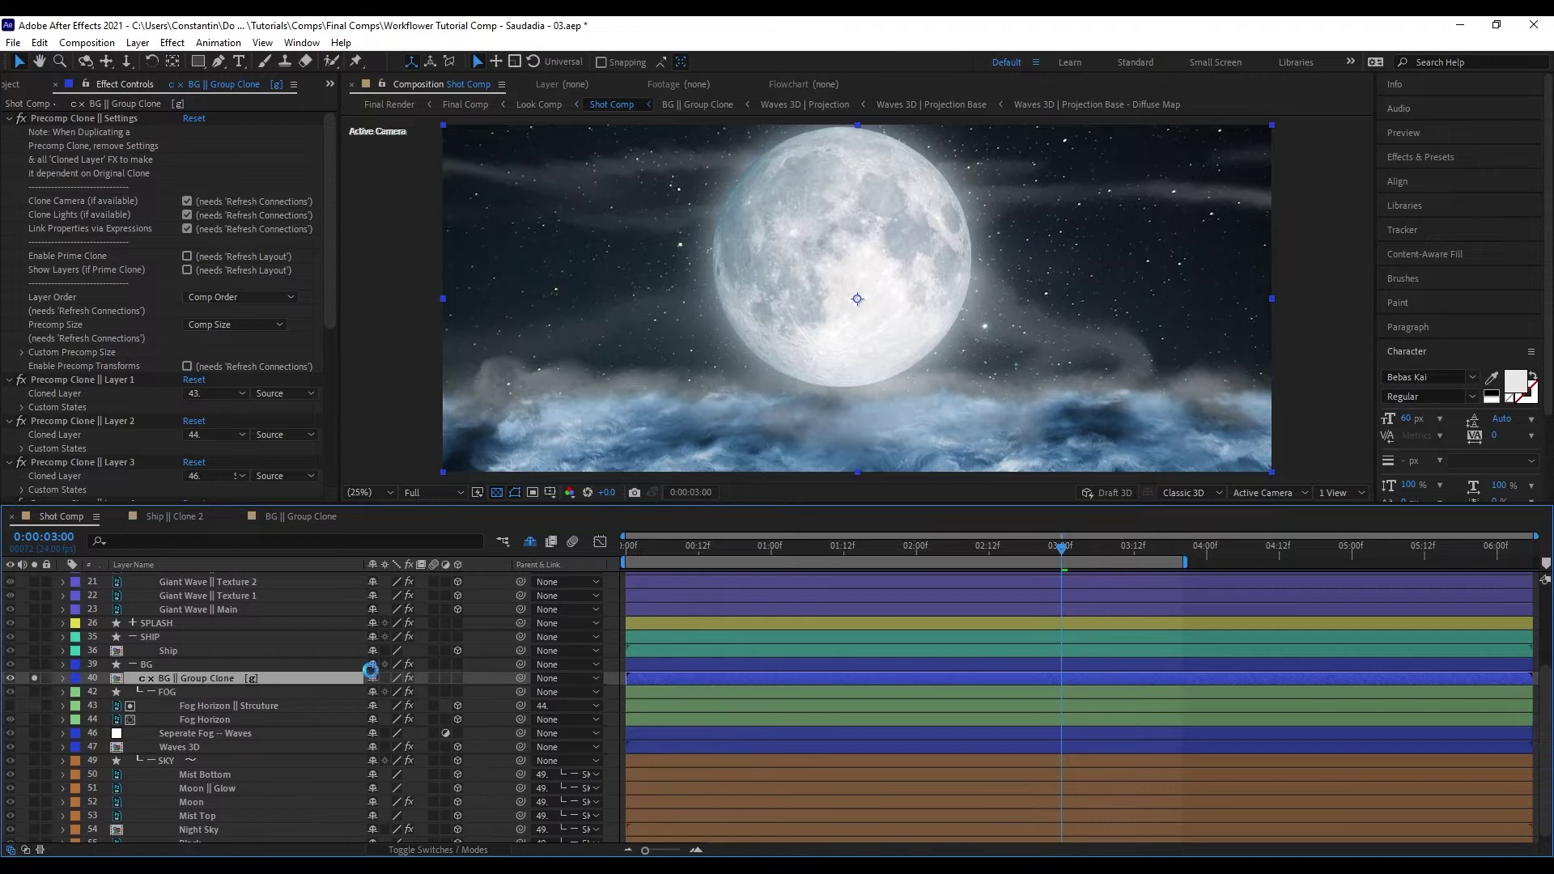
key(g)
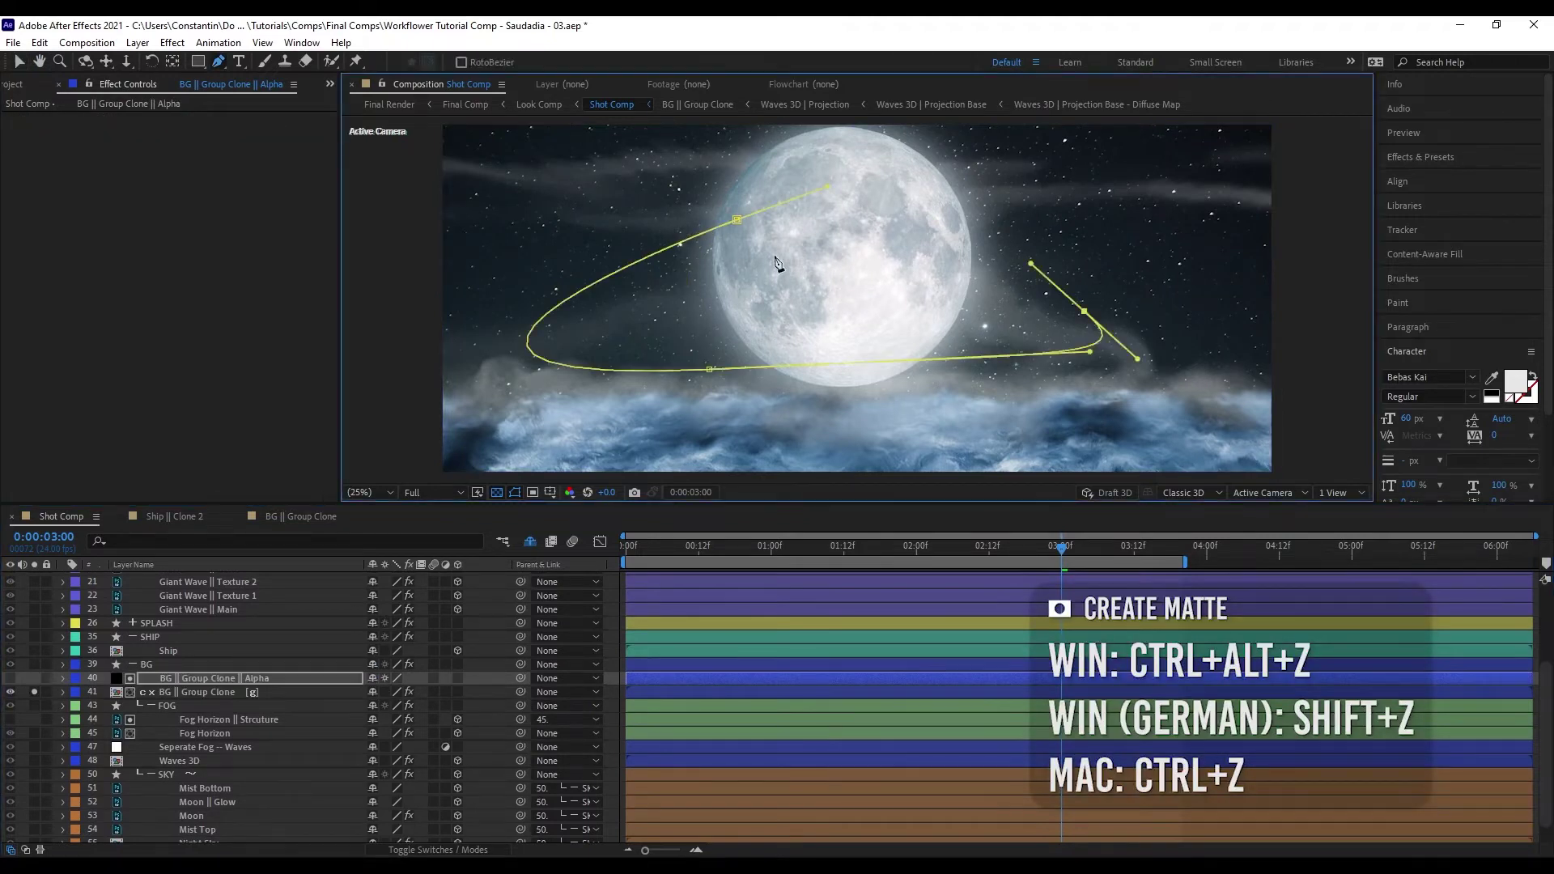
click(737, 219)
click(301, 690)
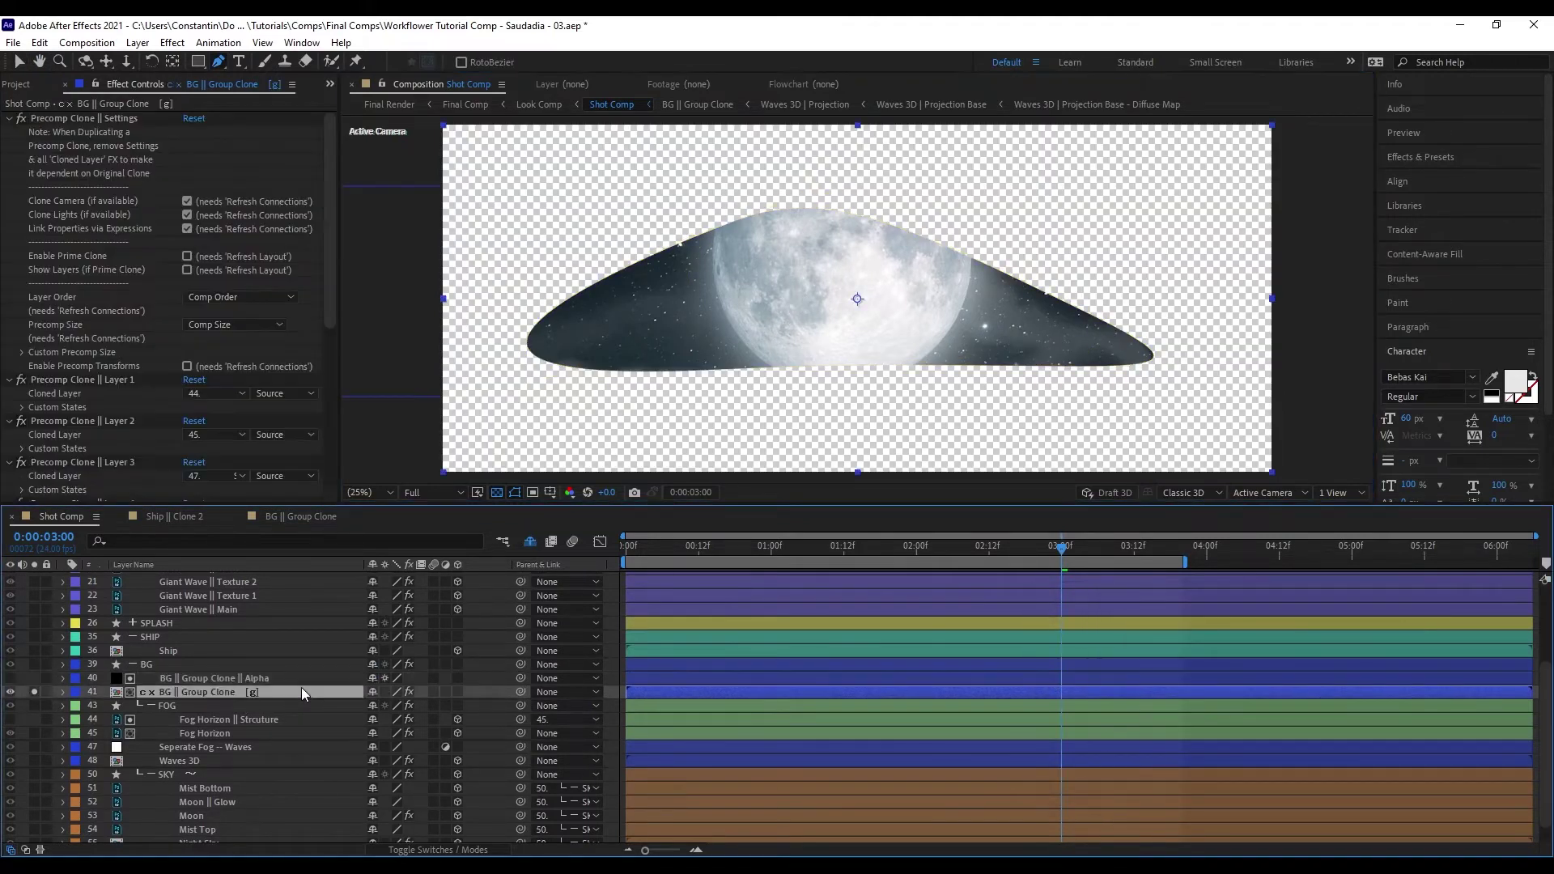
key(ctrl+alt+q)
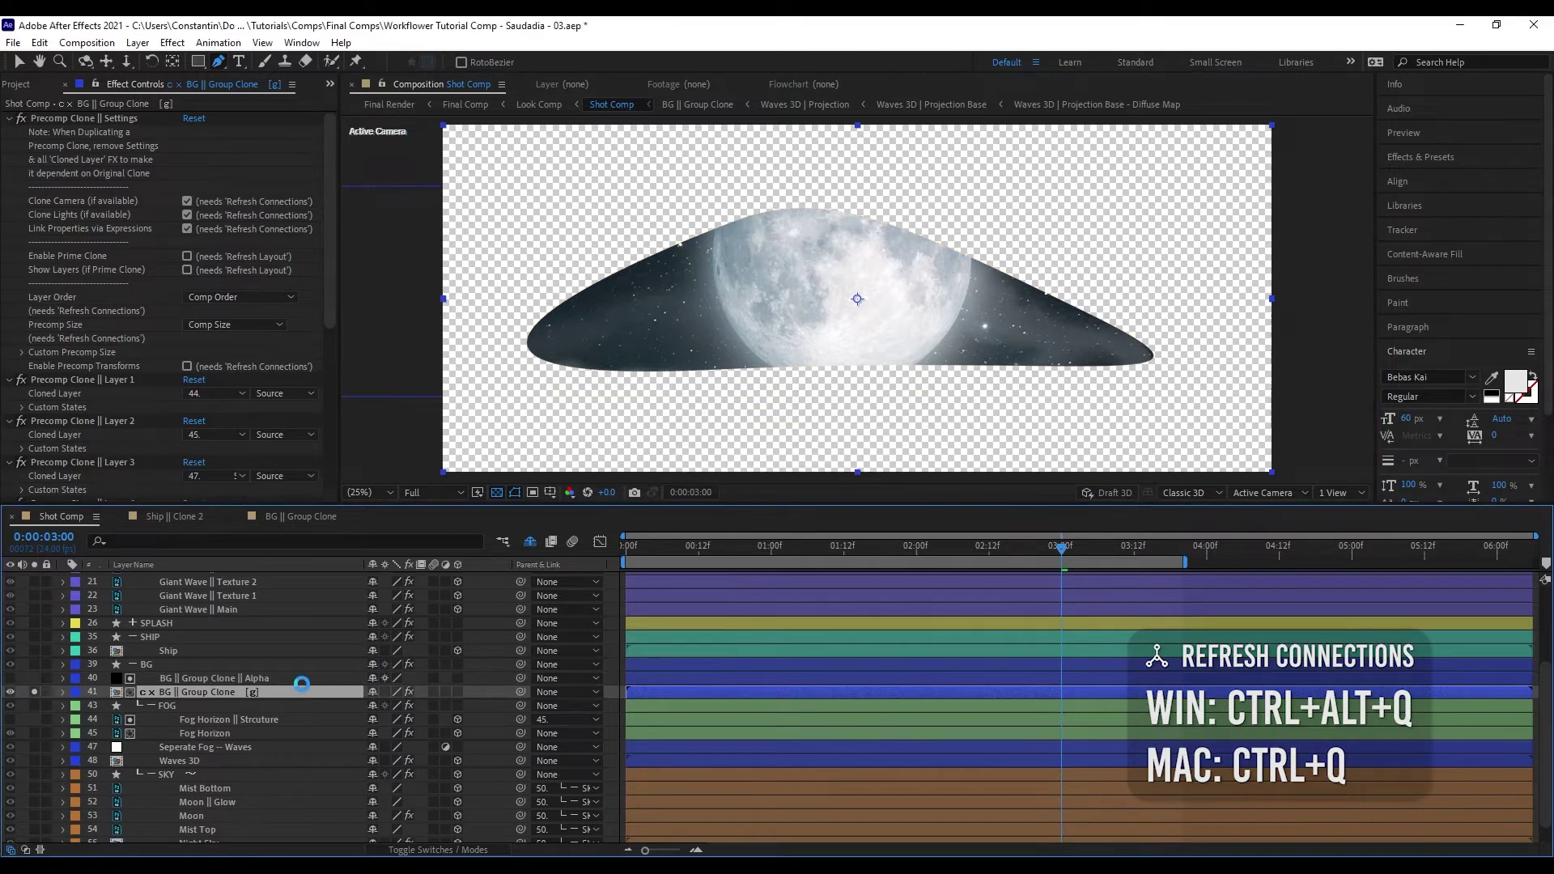
- Open the BG || Group Clone precomp, examine which layers it contains, and return to Shot Comp
double_click(210, 686)
key(Tab)
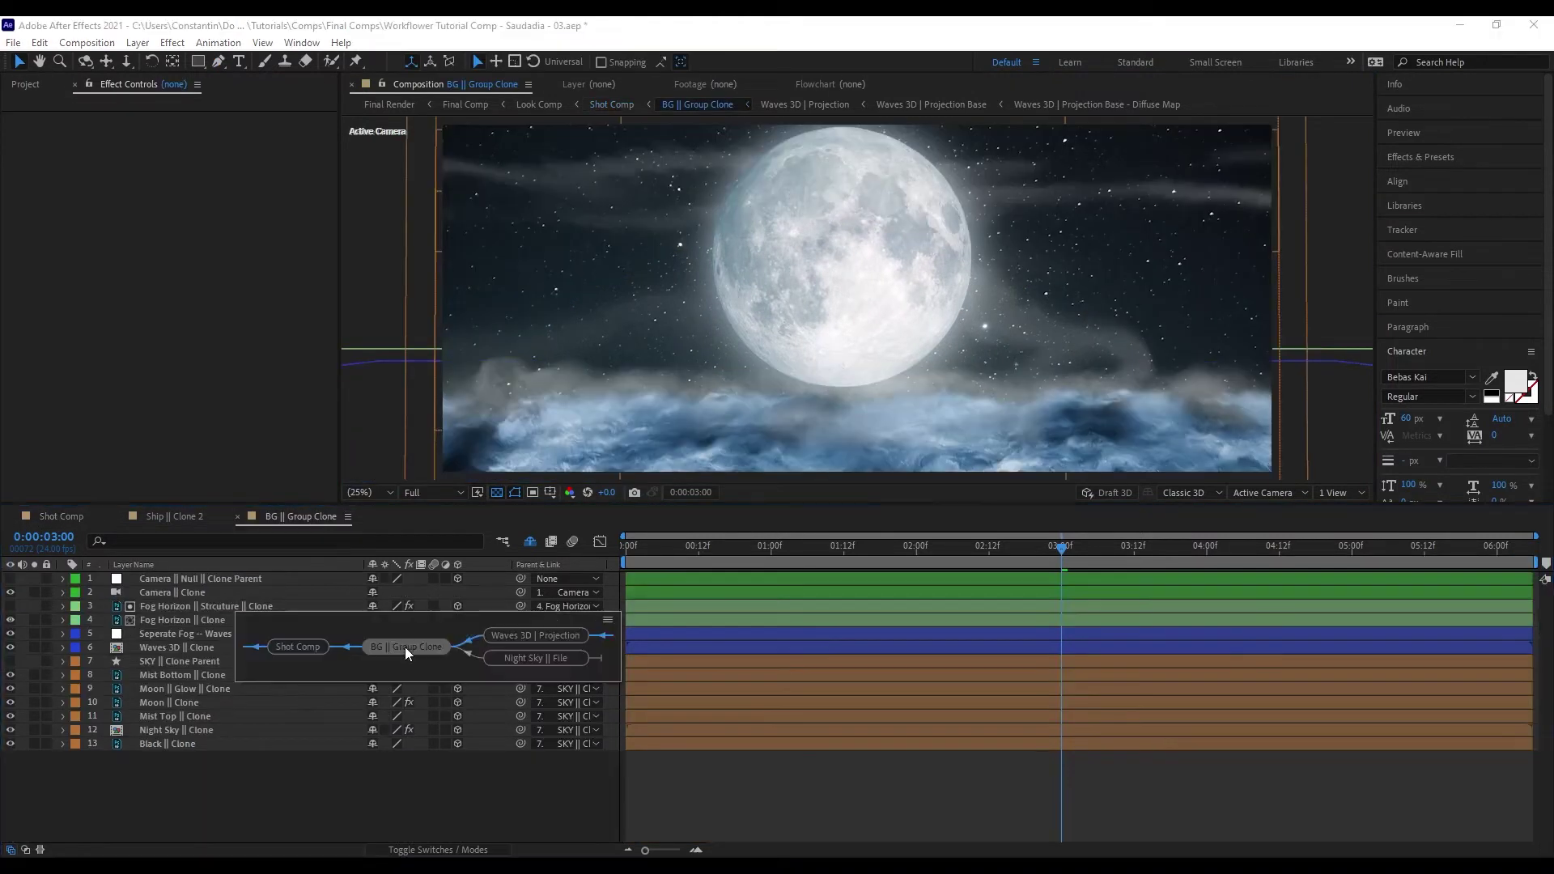
click(289, 646)
click(212, 681)
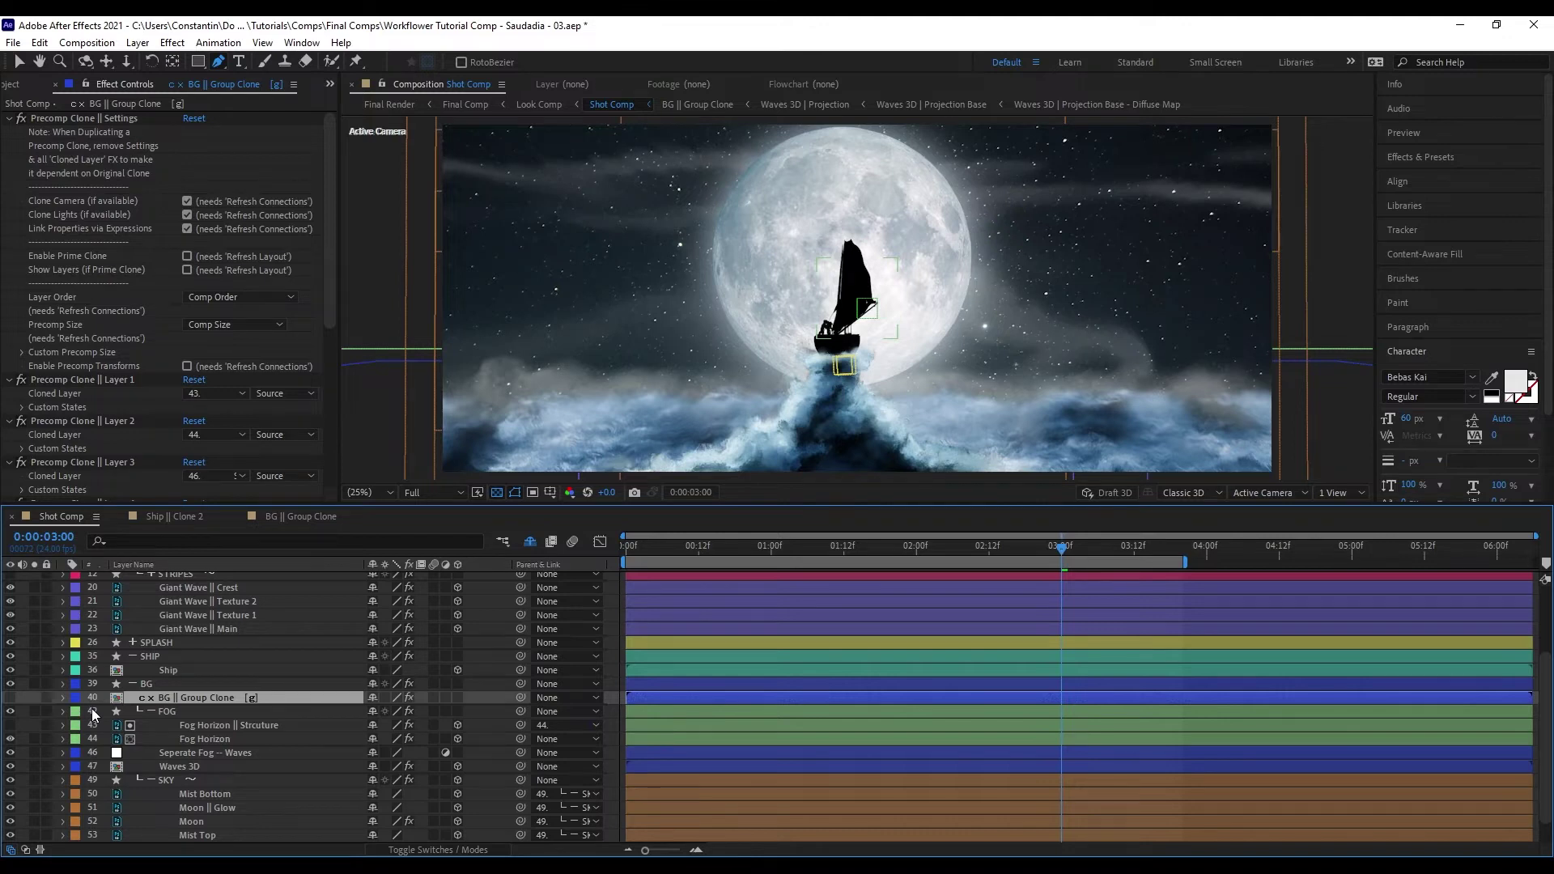
- Duplicate the BG || Group Clone layer and delete all Precomp Clone effects from the duplicate
scroll(183, 753, up, 4)
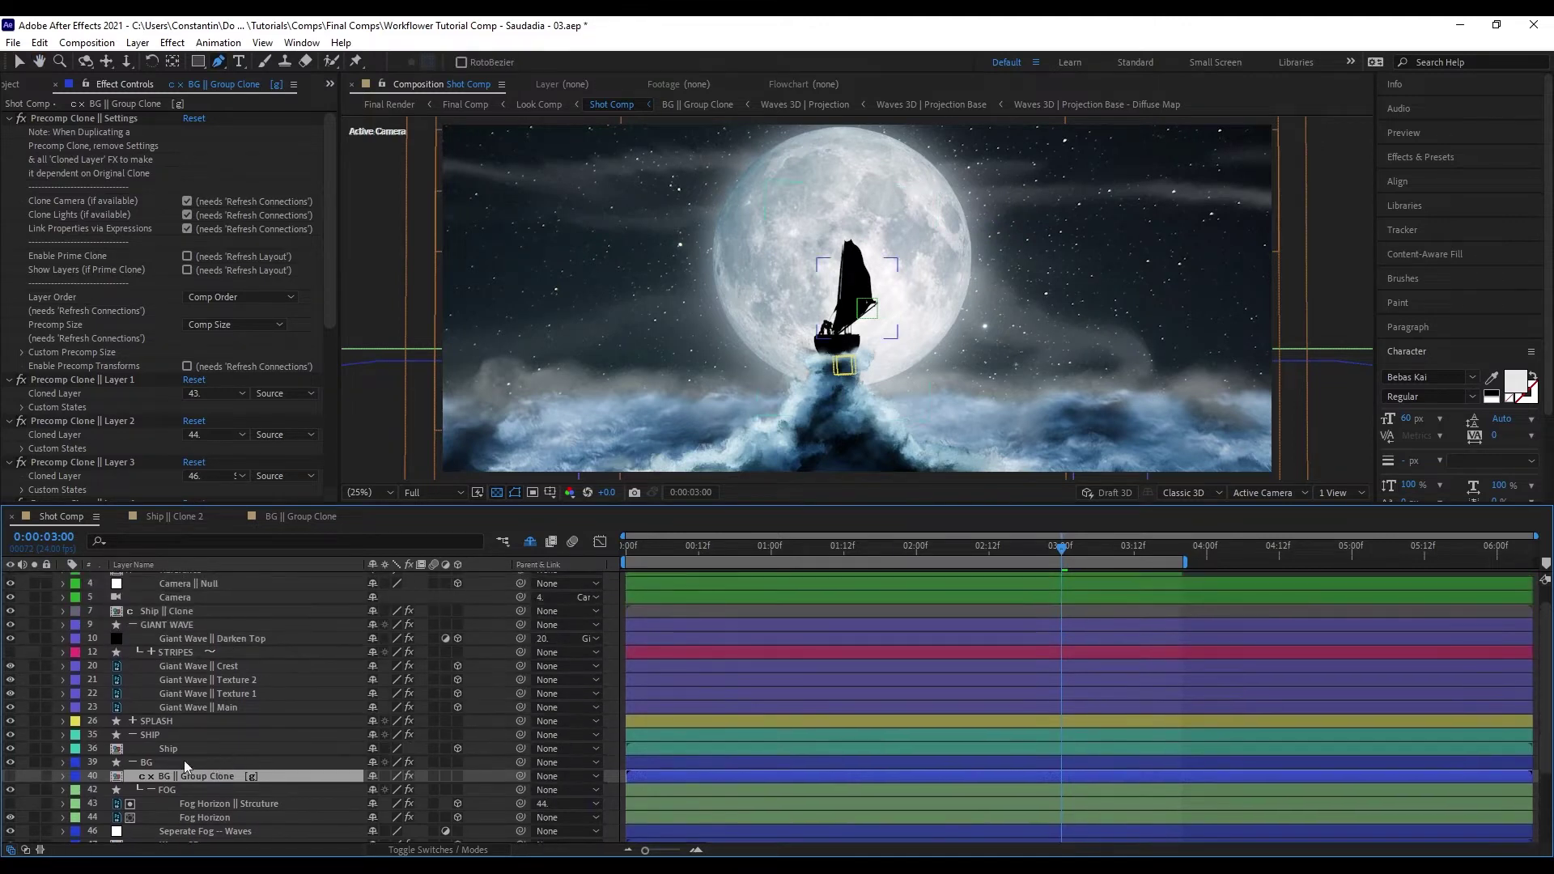
scroll(227, 755, up, 2)
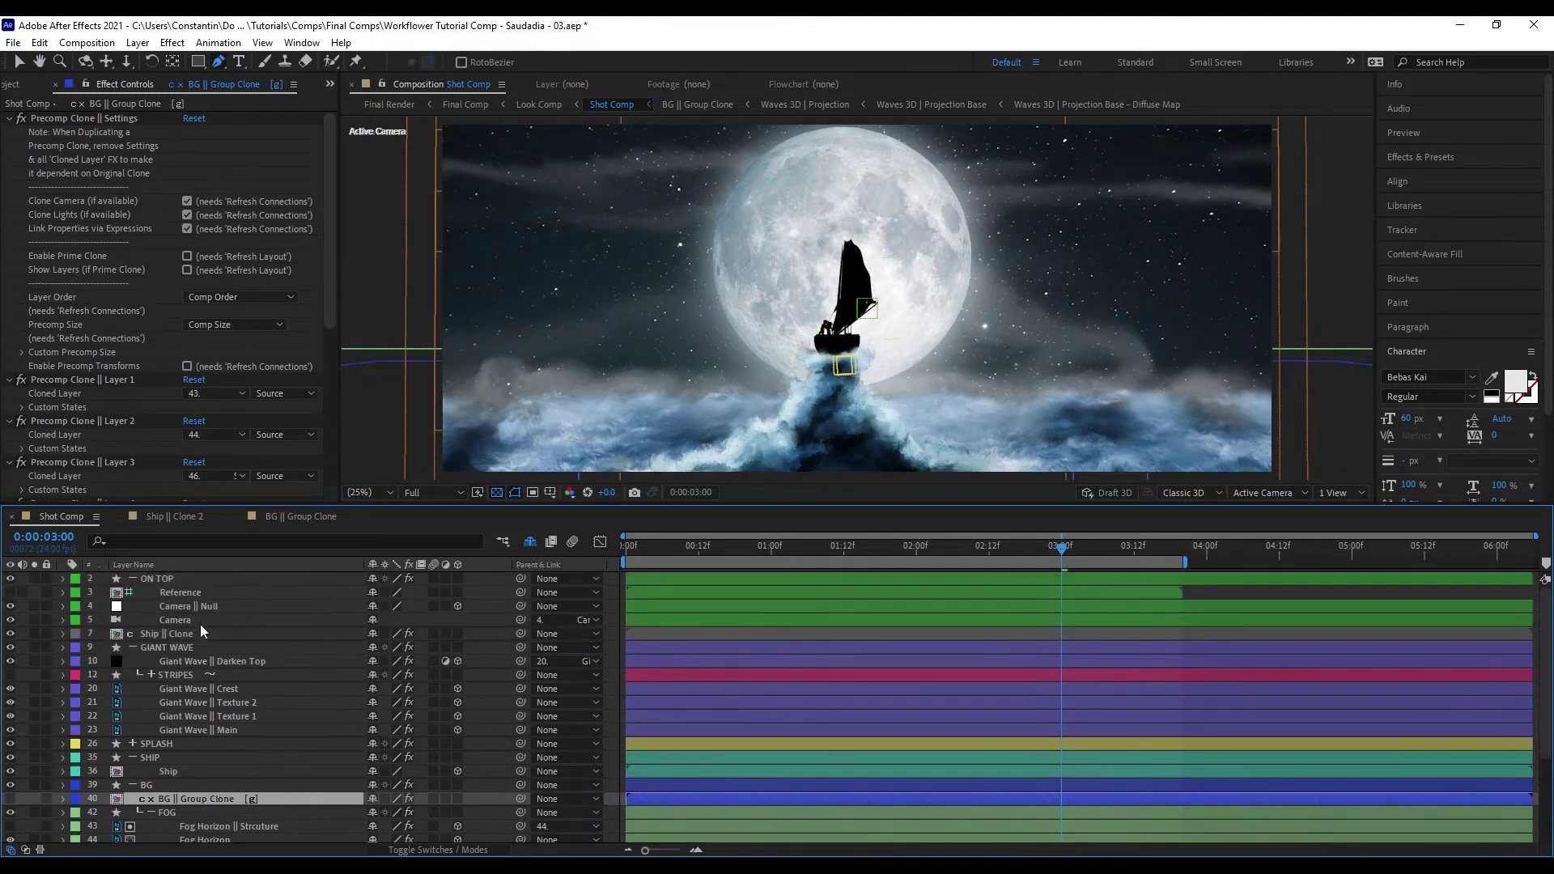
scroll(187, 749, down, 2)
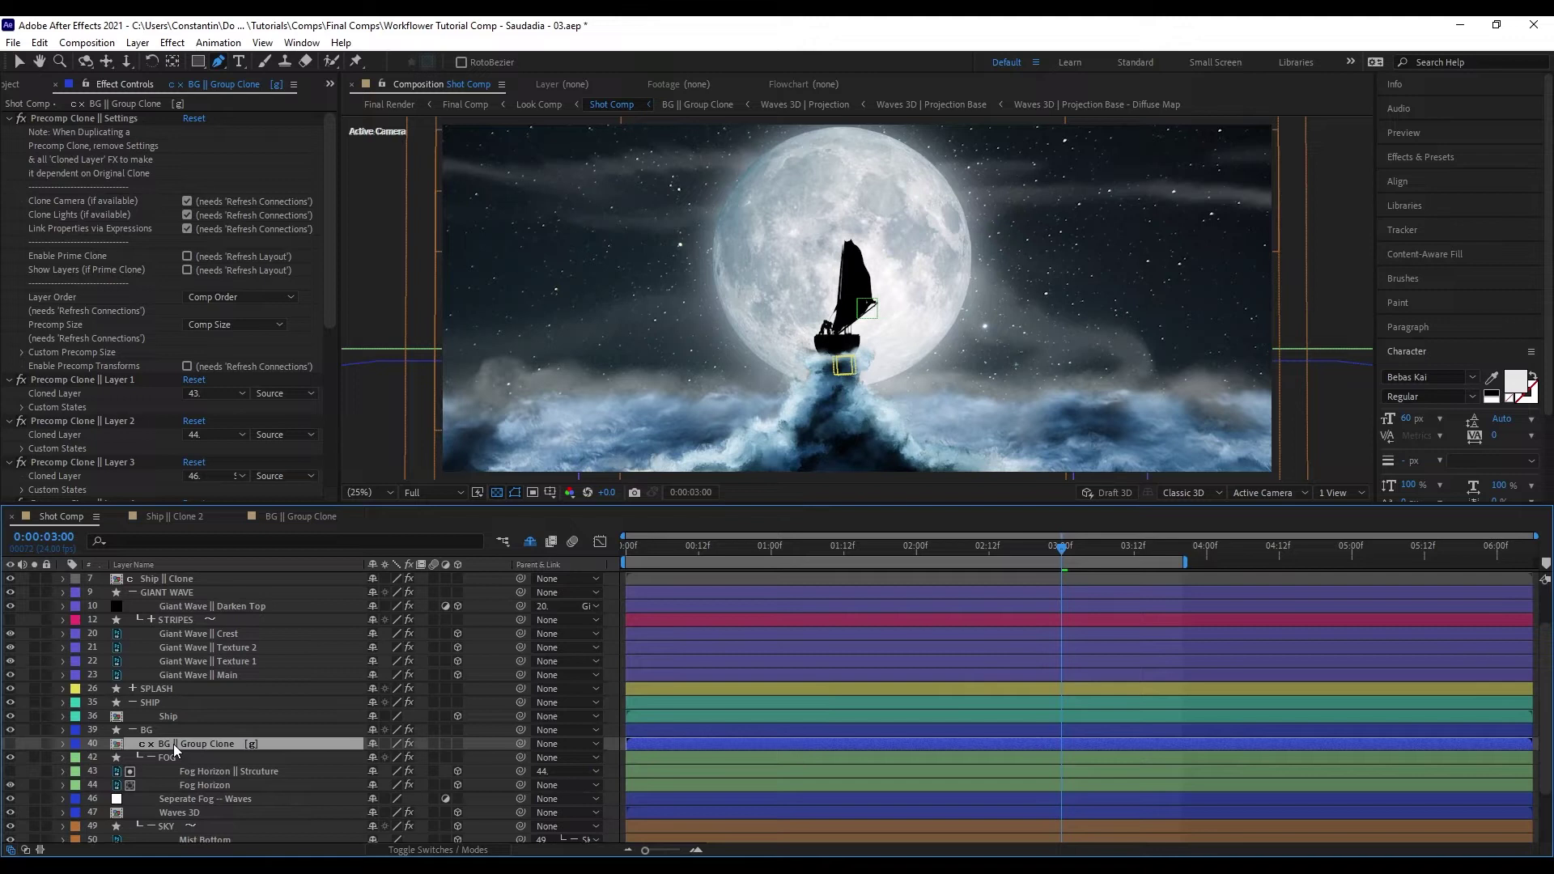
scroll(242, 734, down, 1)
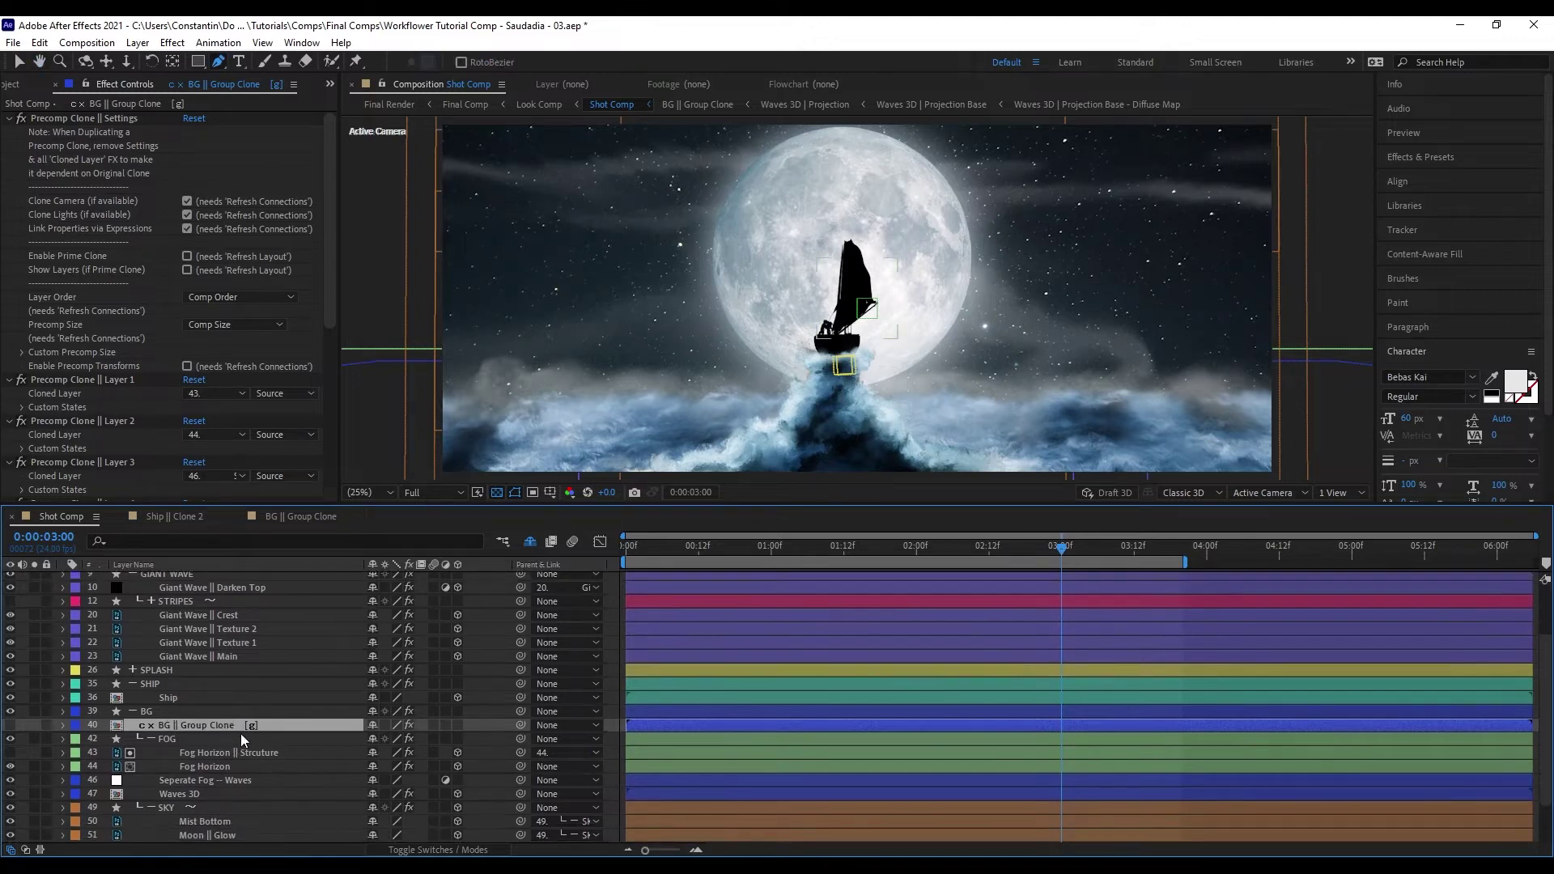
key(ctrl+d)
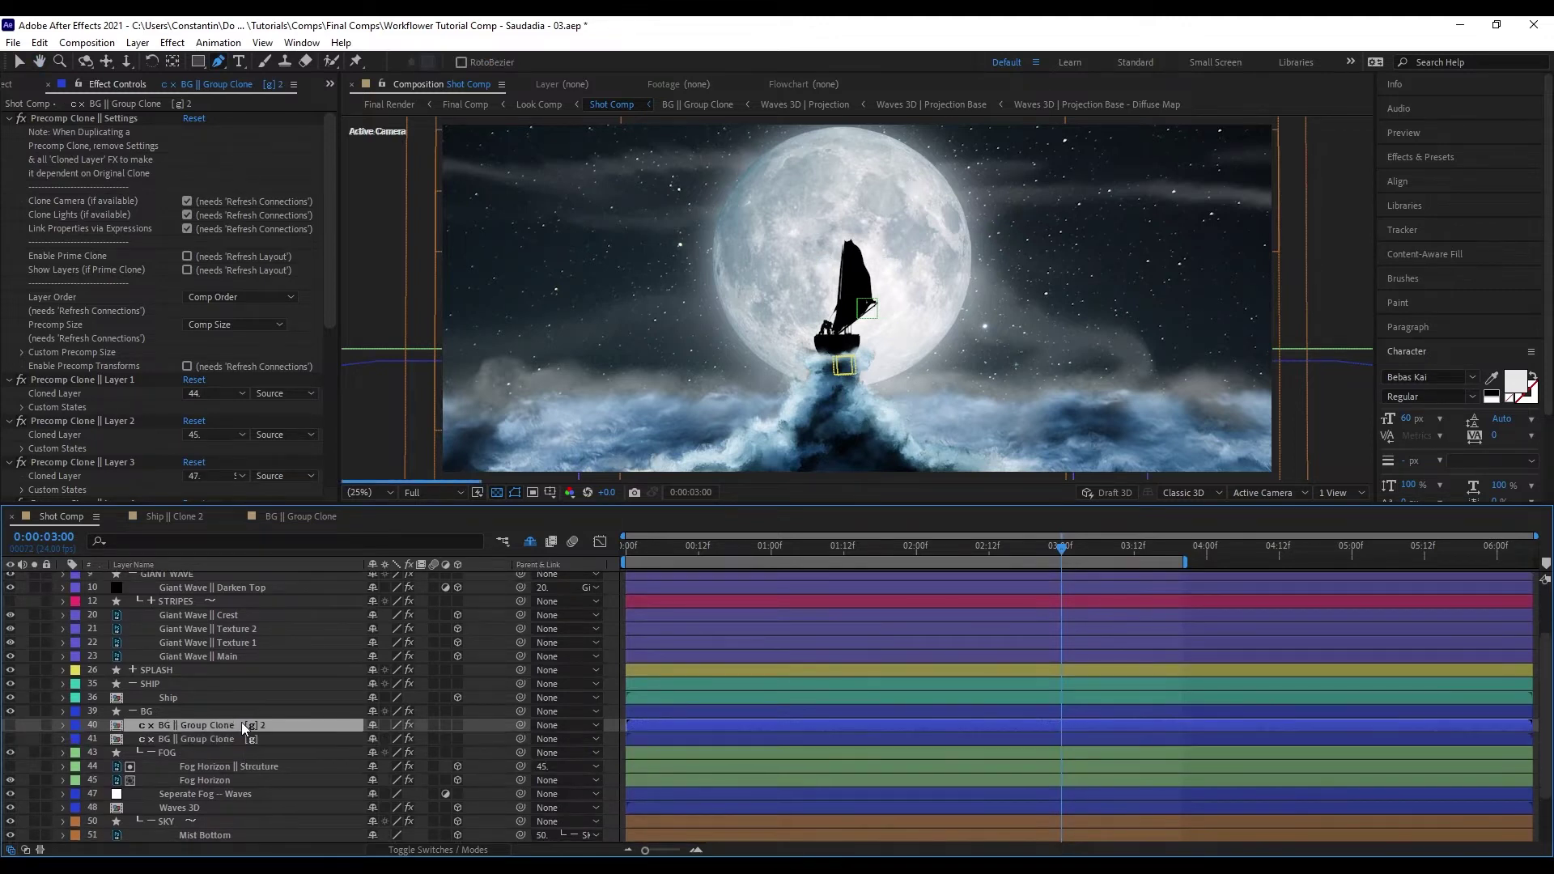
click(82, 463)
key(ctrl+a)
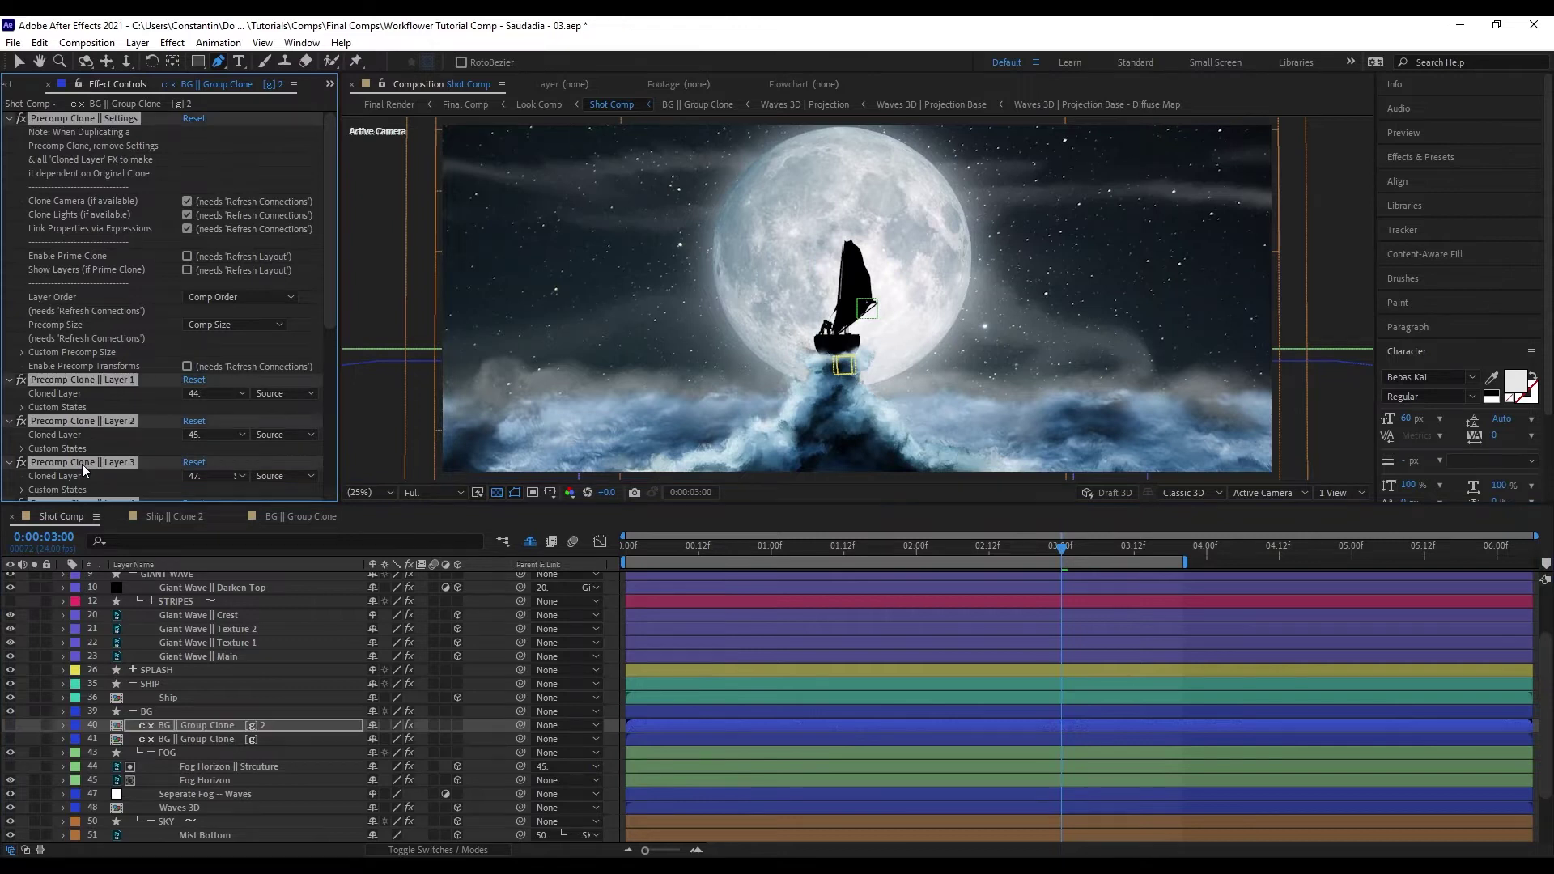
key(Delete)
- Run Refresh Layout and move the duplicate clone out of its group to directly above Ship || Clone, refreshing the layout again
key(shift+z)
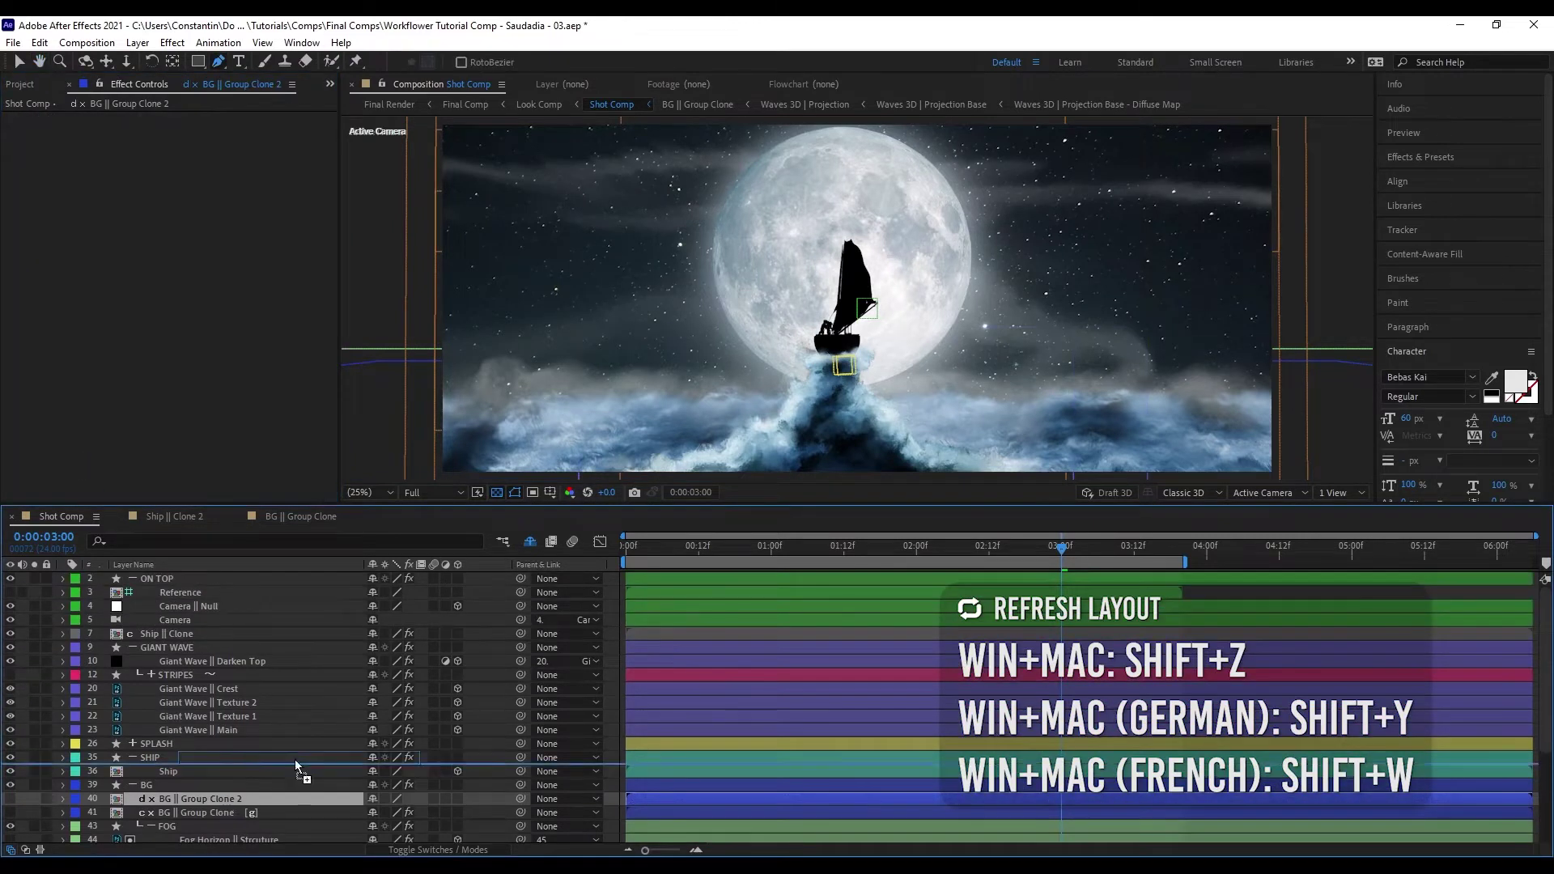
drag(311, 799, 312, 640)
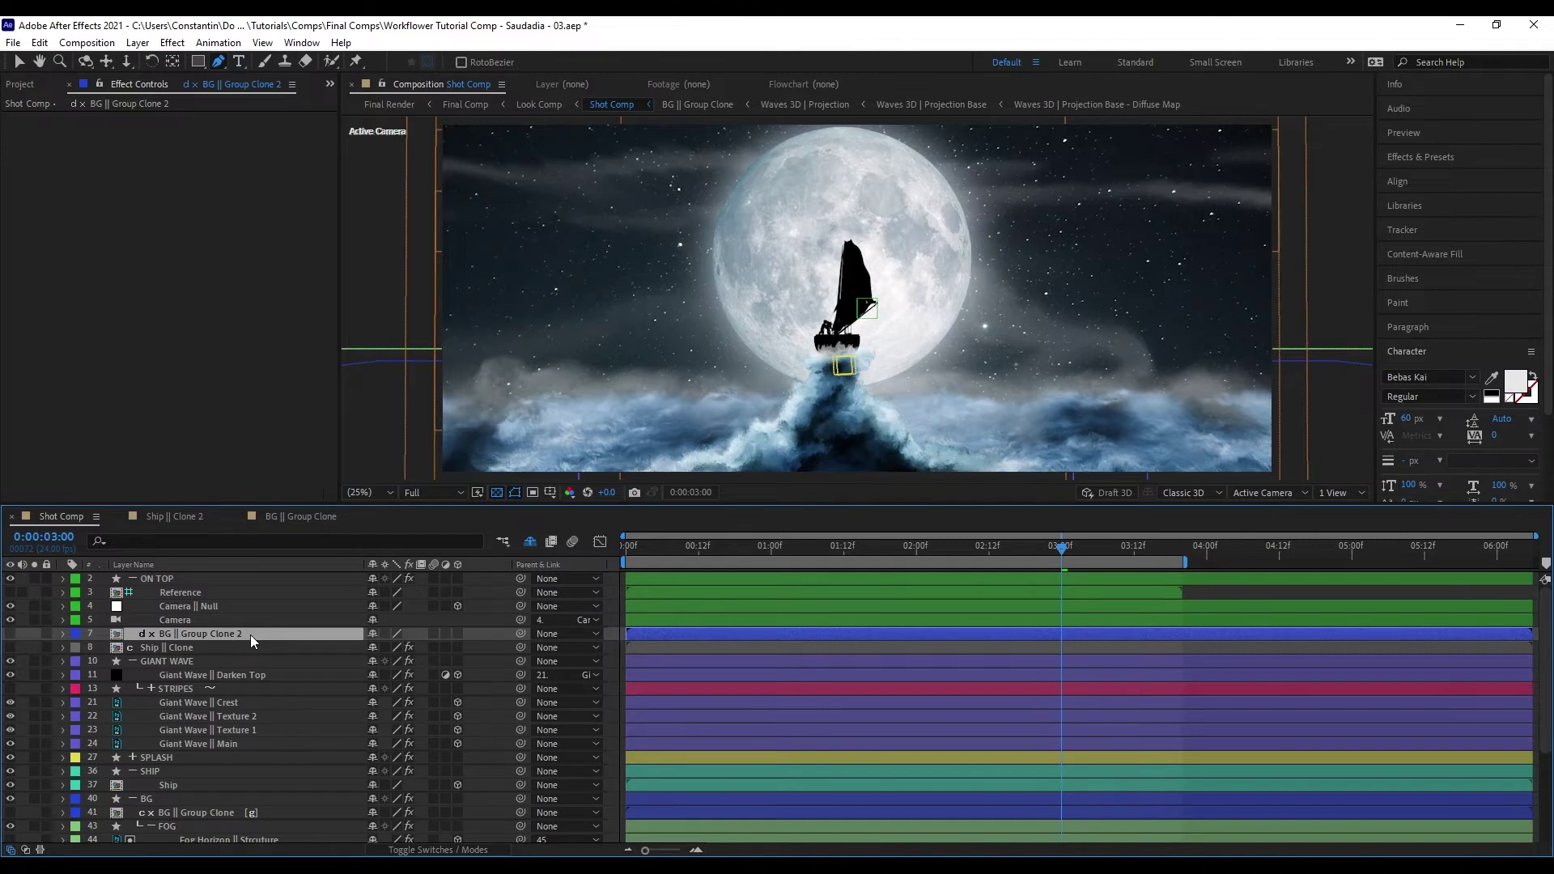
key(shift+z)
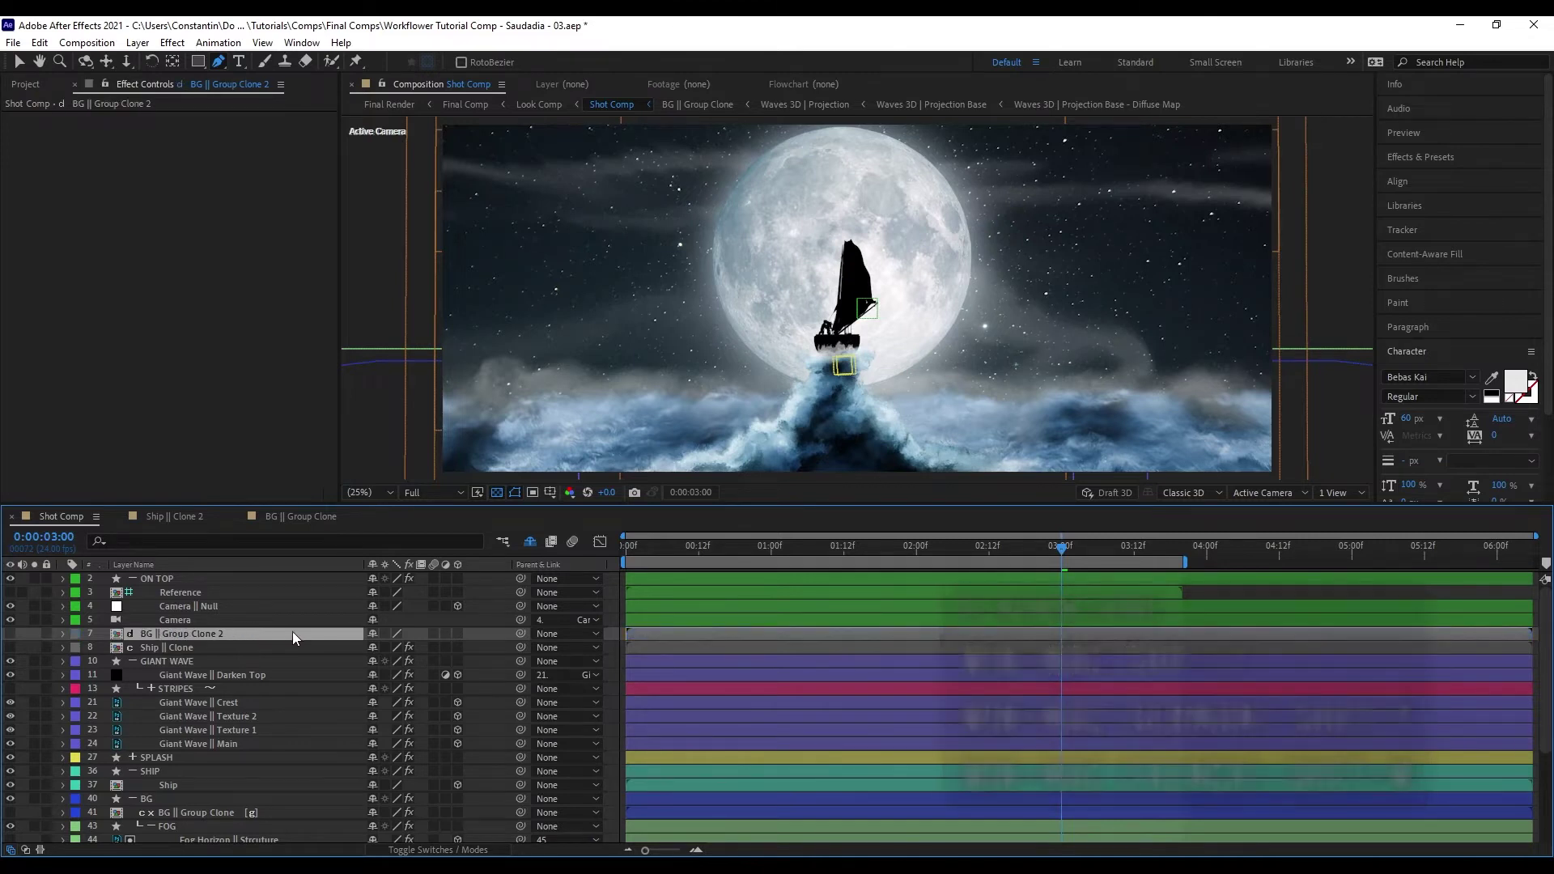
- Rename the BG || Group Clone 2 layer as Lightwrap, removing its former name levels
key(shift+Return)
key(alt+Down)
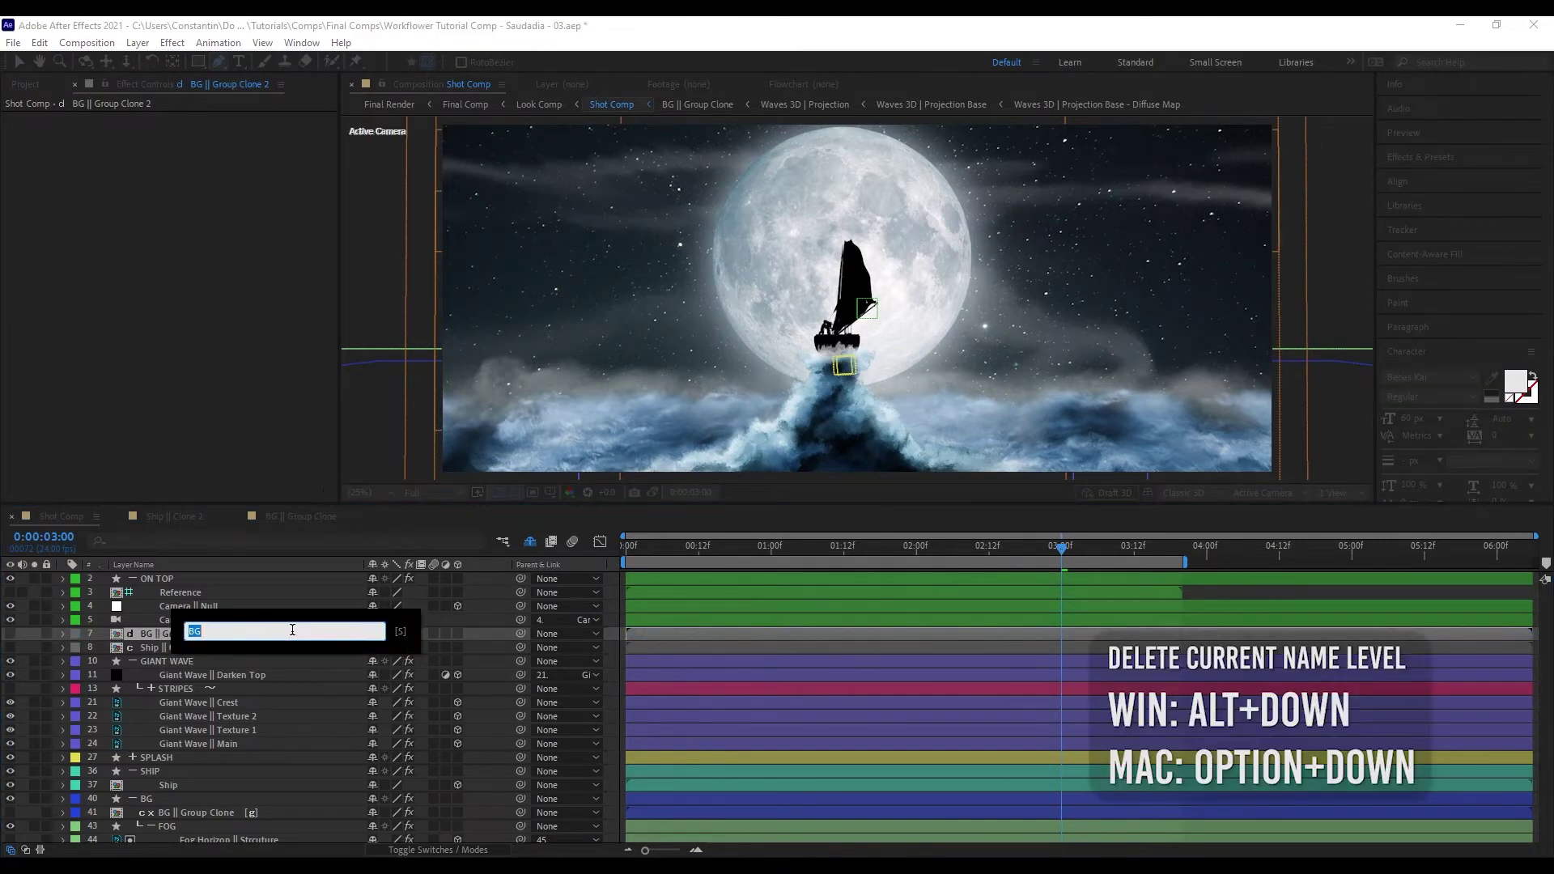
text(Lightwrap)
key(Return)
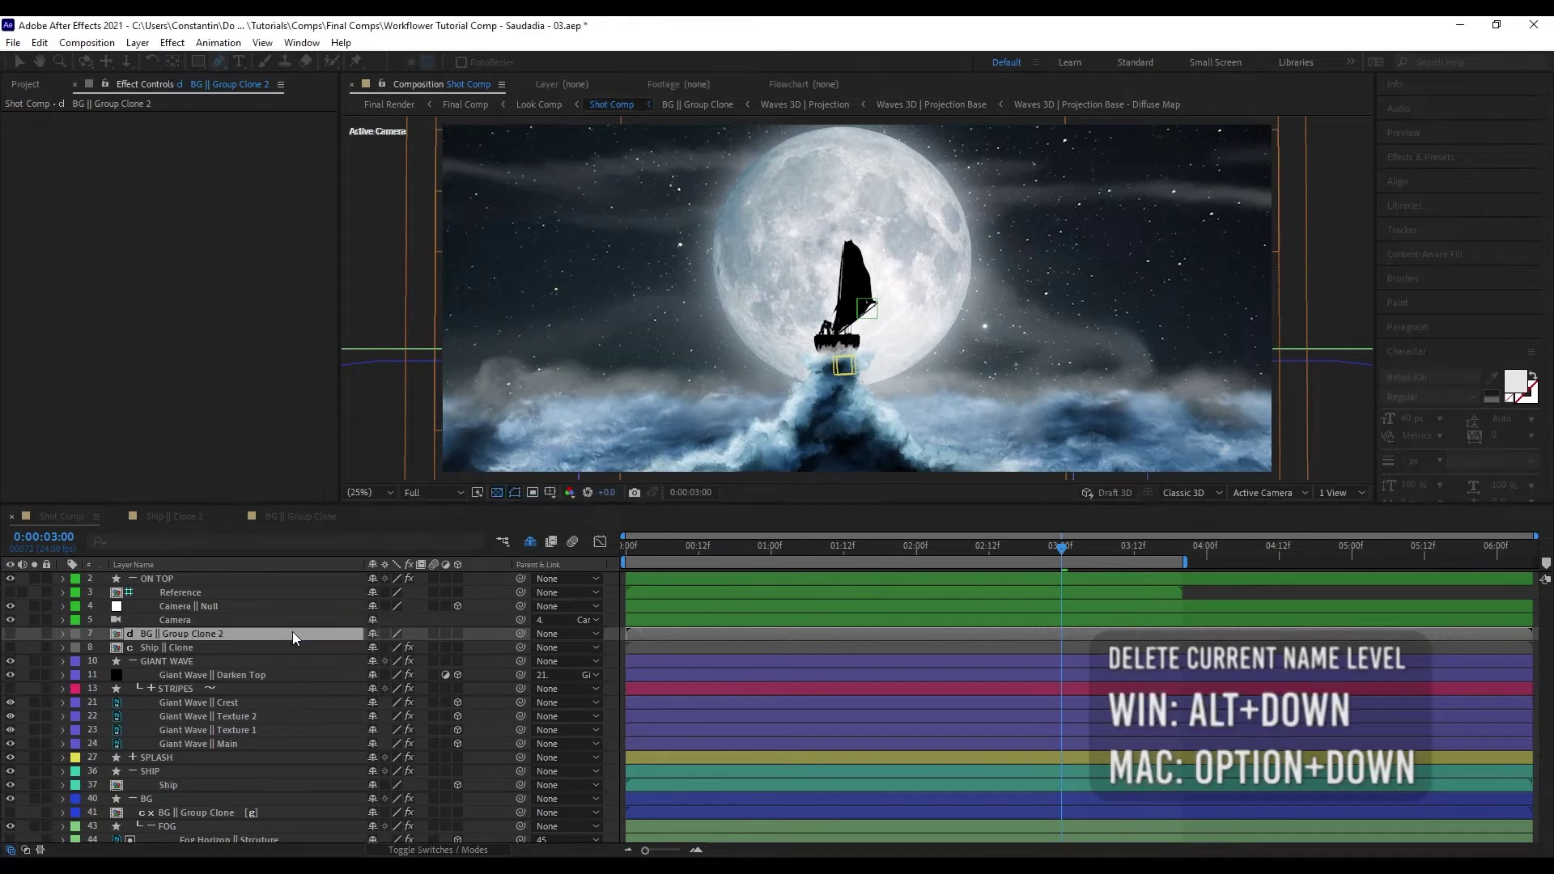
- Rename the Ship || Clone layer as Ship Reference, removing its extra name level
click(301, 645)
key(shift+Return)
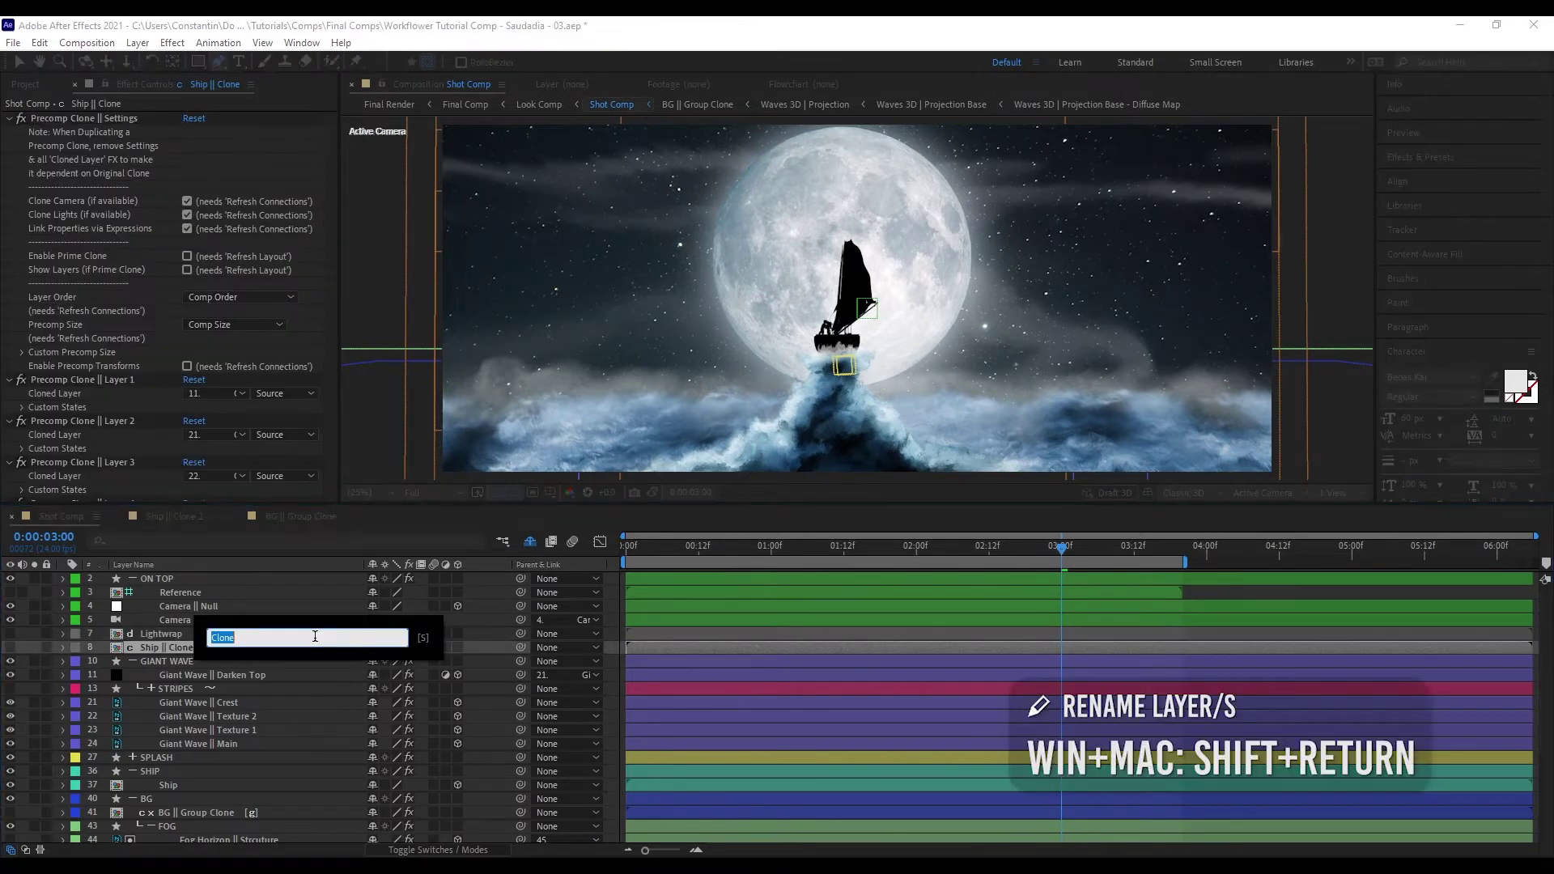
key(alt+Down)
text(Reflection)
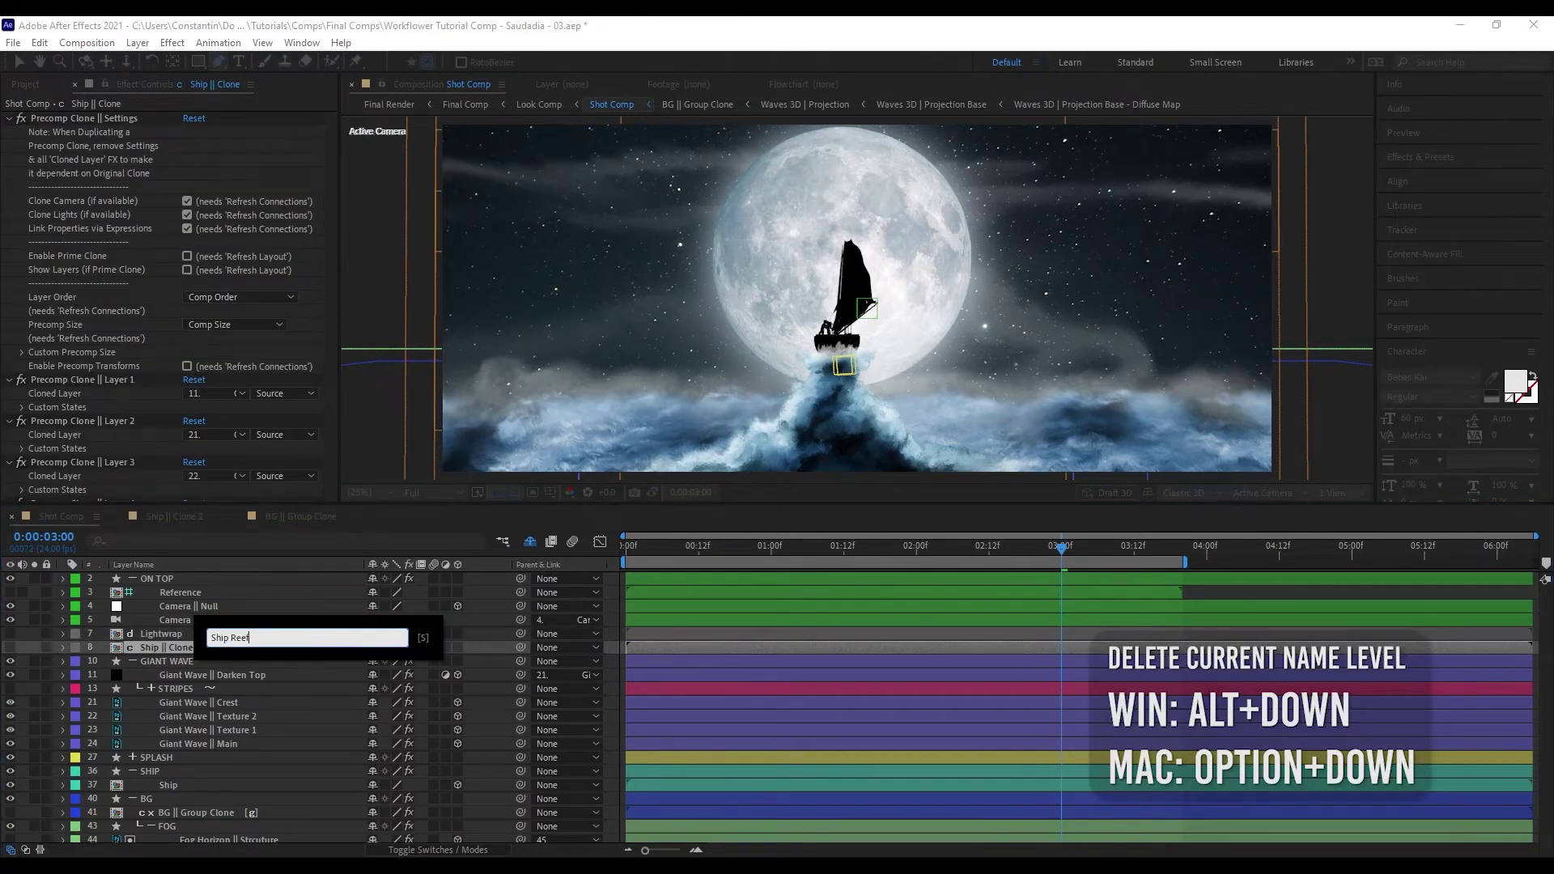
key(Return)
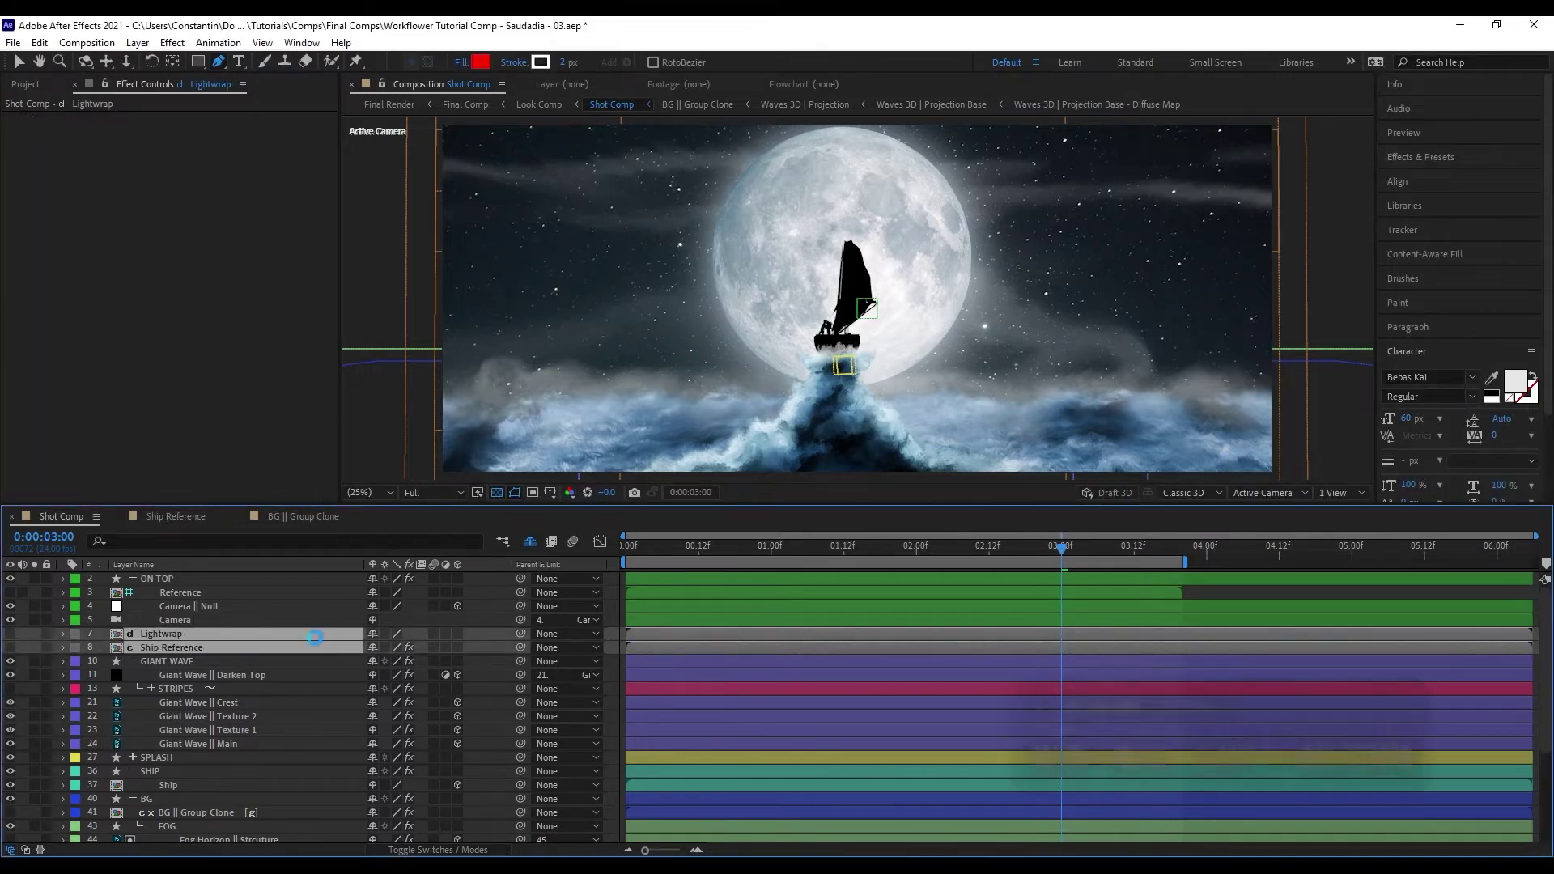
- Add the Lightwrap name level to Ship Reference and put it with the Lightwrap layer in a new group named Lightwrap
key(shift+Return)
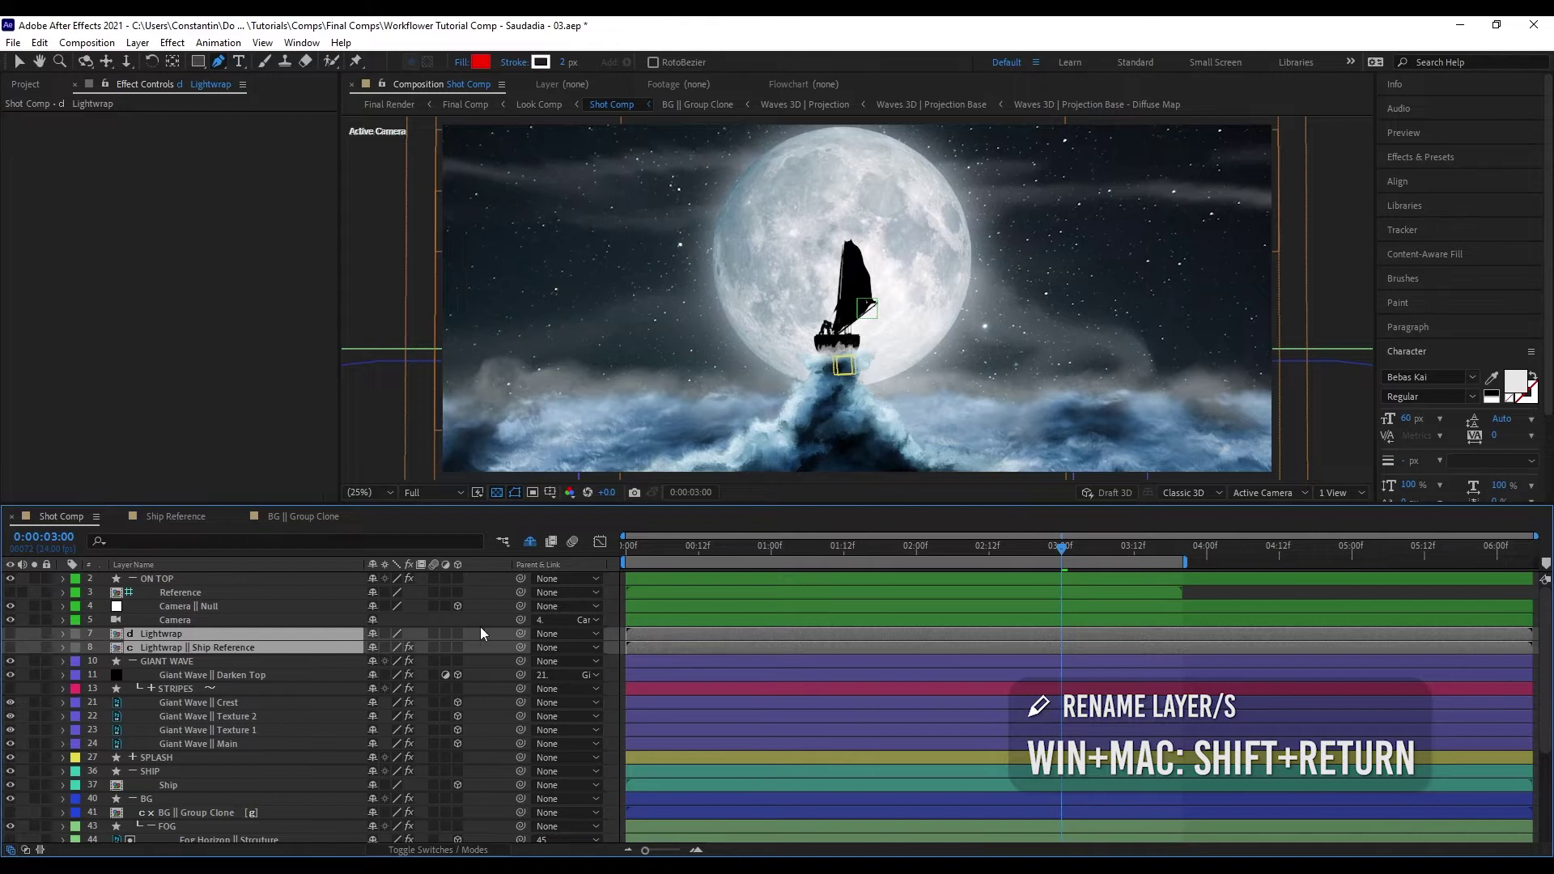
key(ctrl+g)
text(Lightwrap)
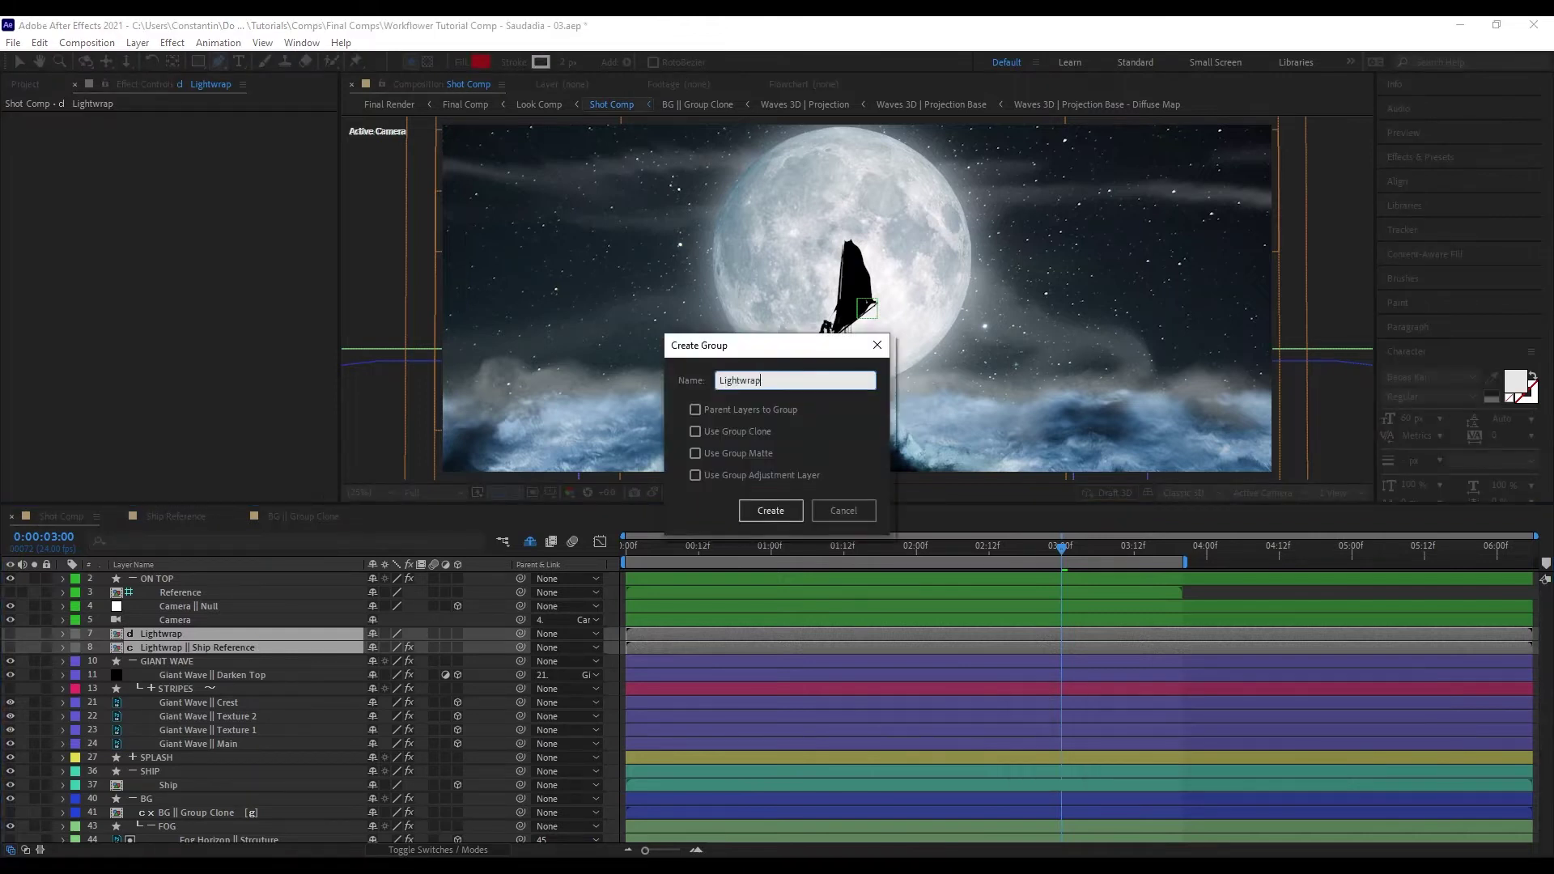
key(Return)
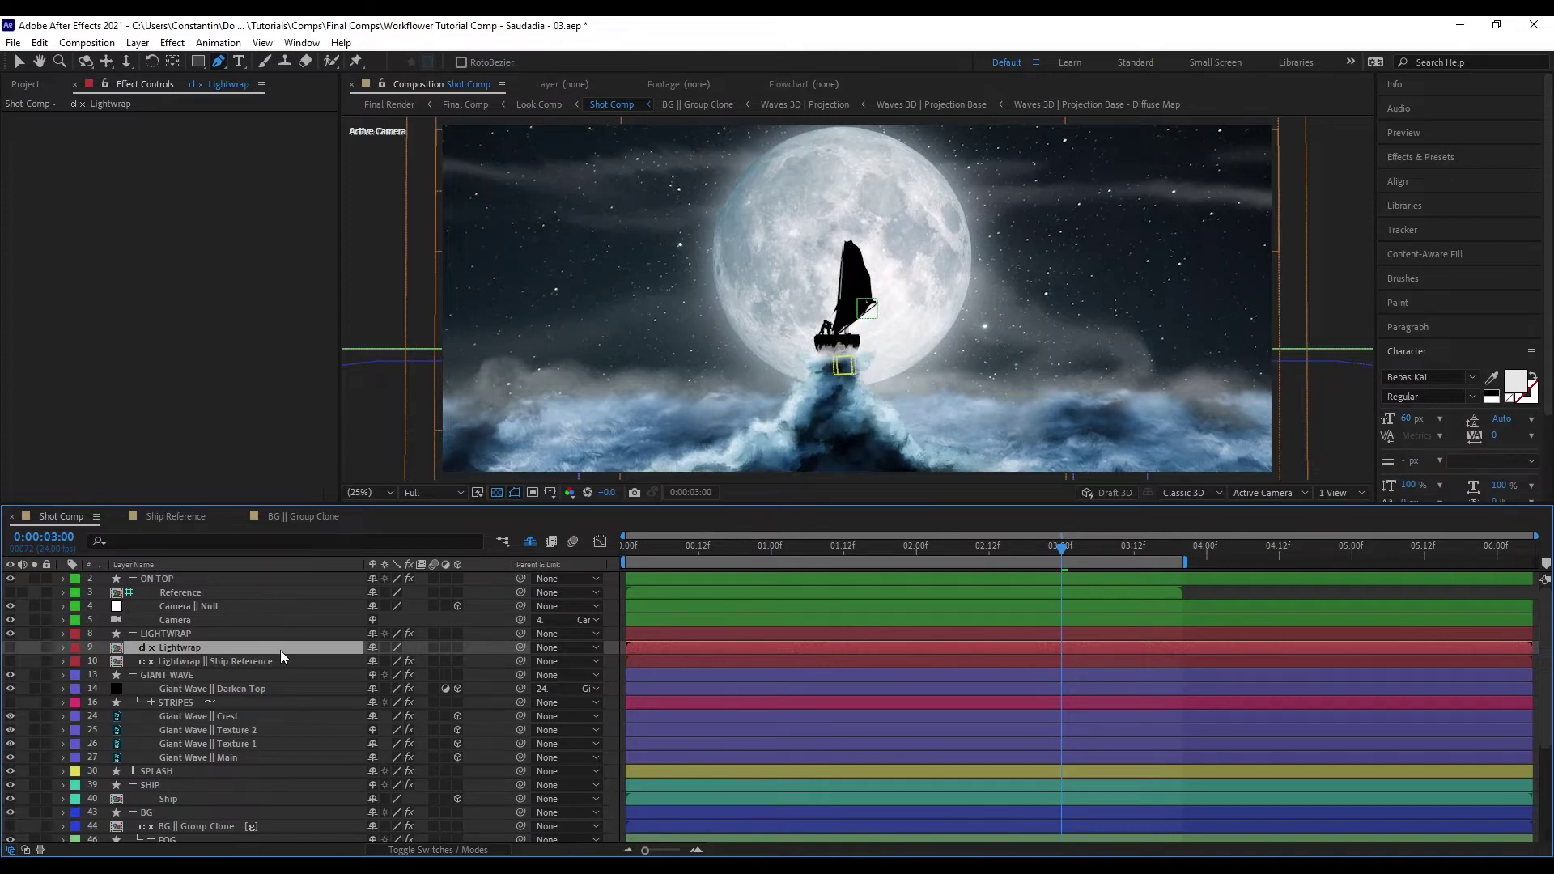
- Solo the Lightwrap layer and apply an inverted Set Matte to it, taking Lightwrap || Ship Reference with Effects & Masks as the matte
key(ctrl+space)
text(set)
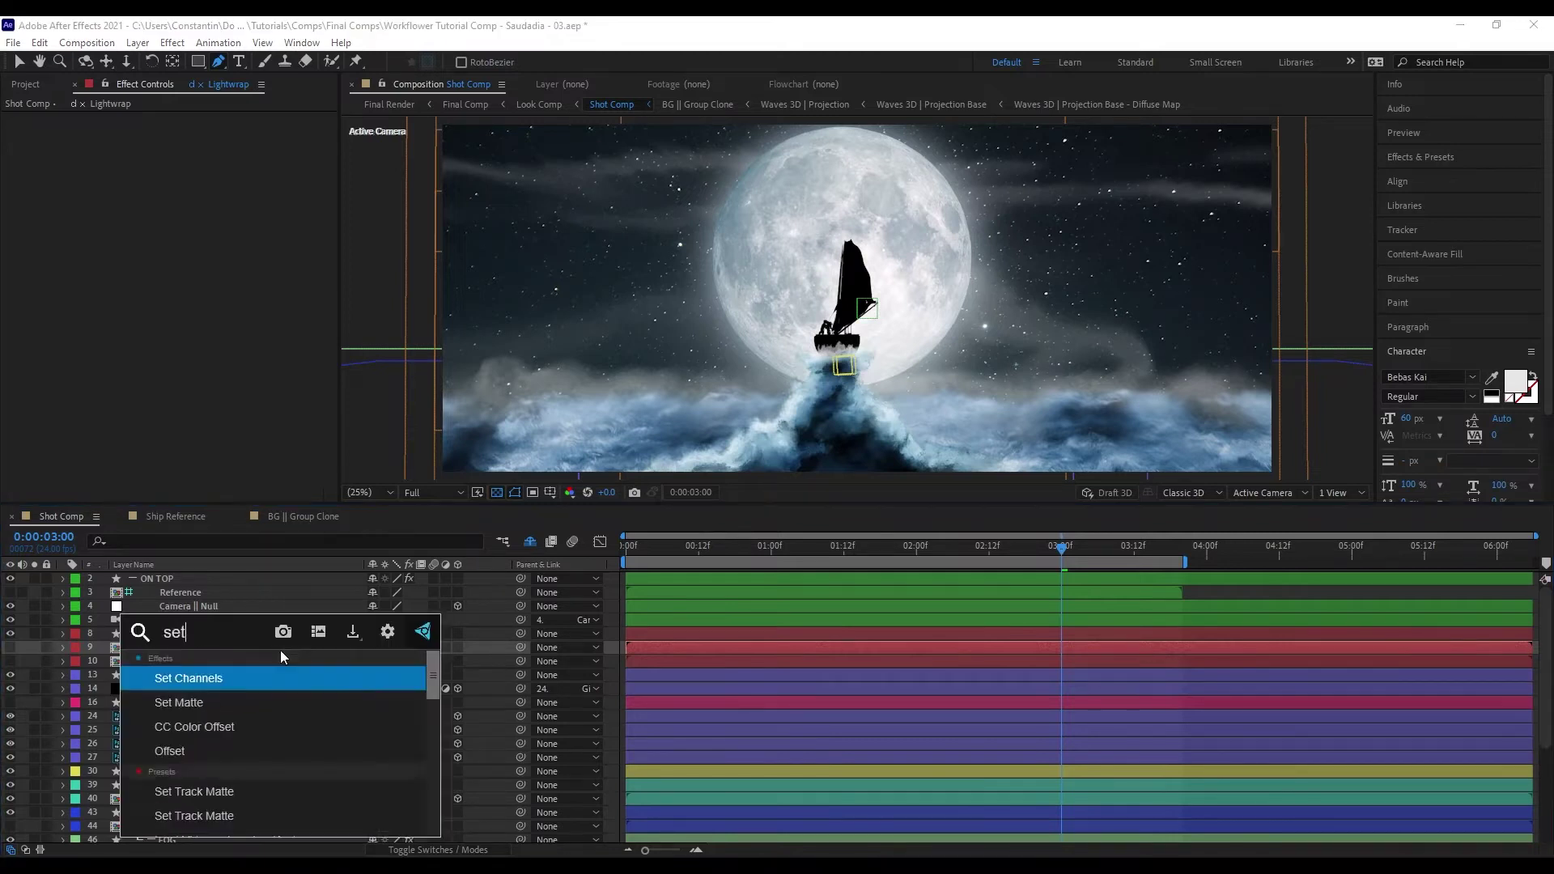
key(Down)
key(Return)
click(227, 131)
click(364, 209)
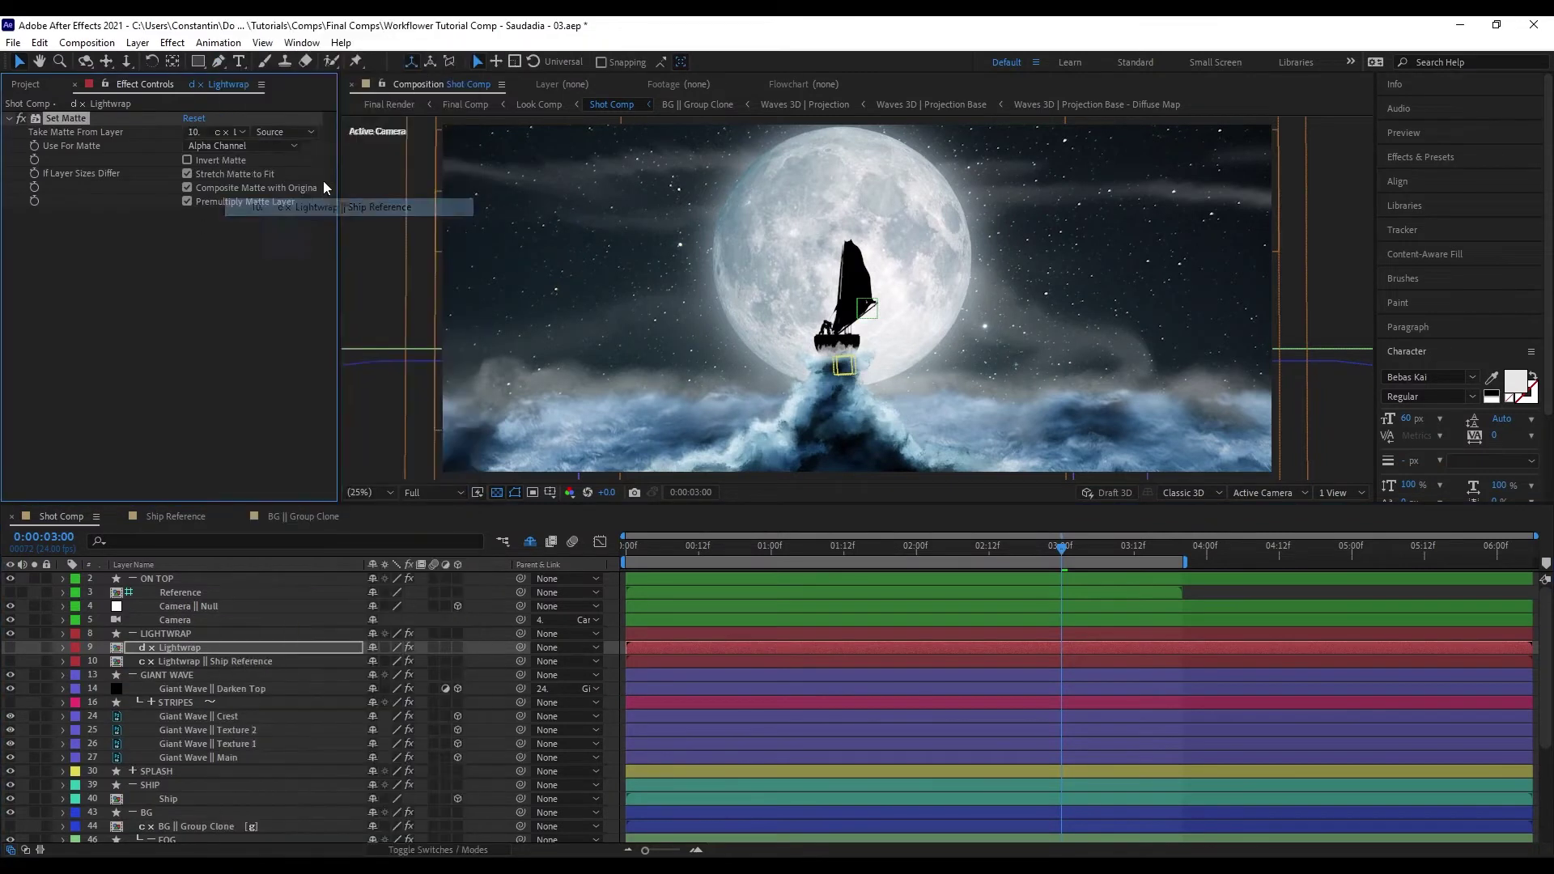
click(34, 648)
click(187, 159)
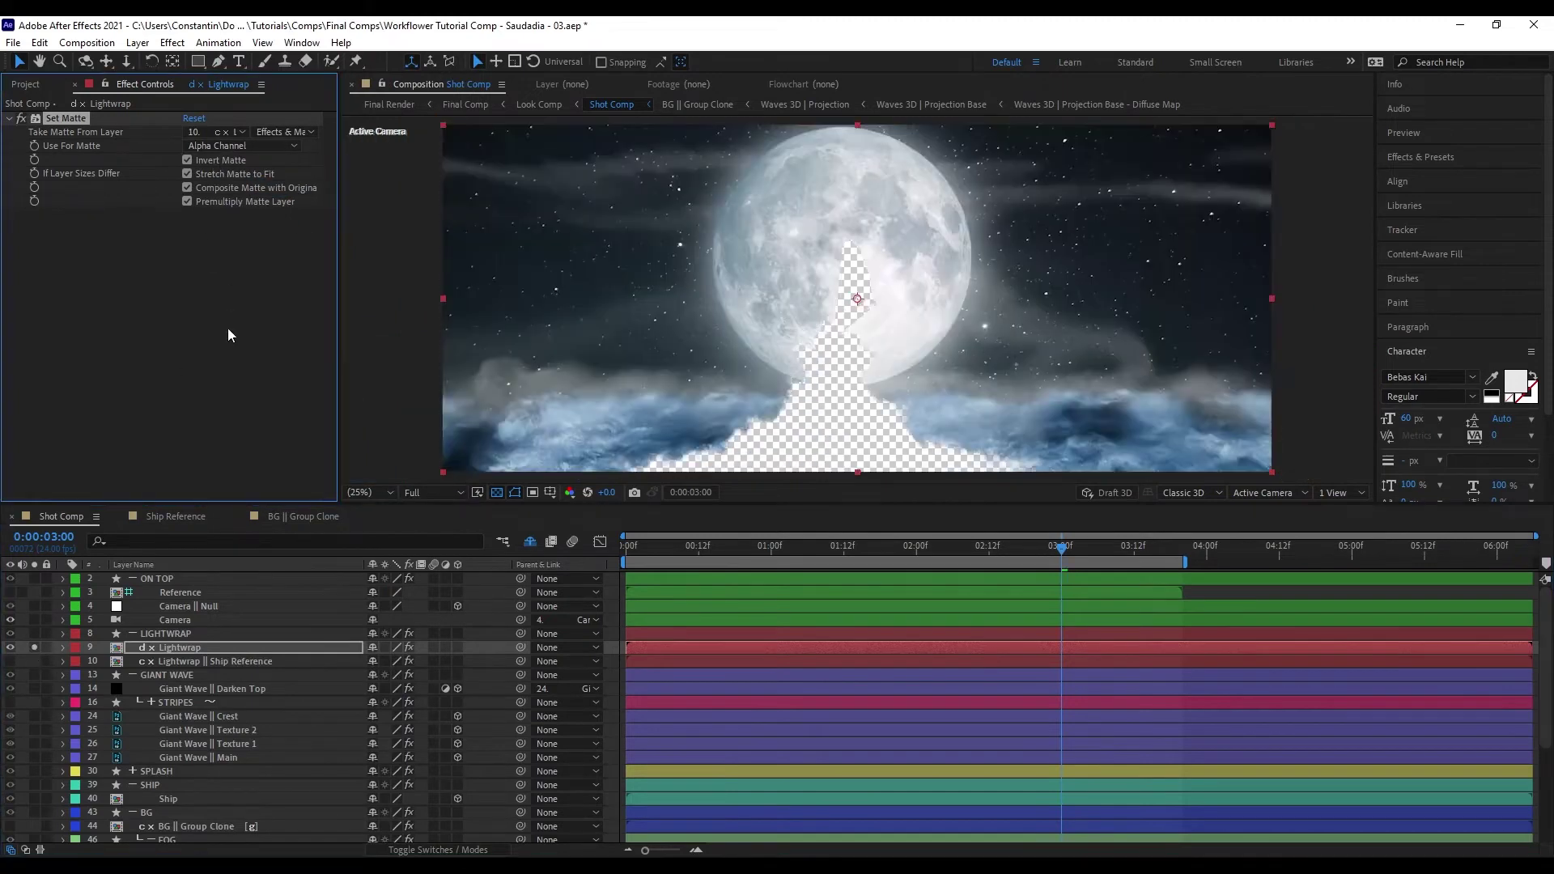
- Apply a Gaussian Blur to the Lightwrap layer with a blurriness of 150
key(ctrl+space)
text(gaussi)
key(Down)
key(Return)
click(189, 228)
text(150)
key(Return)
- Duplicate Set Matte, place the copy after Gaussian Blur with Invert Matte off, and unsolo the Lightwrap layer
click(75, 119)
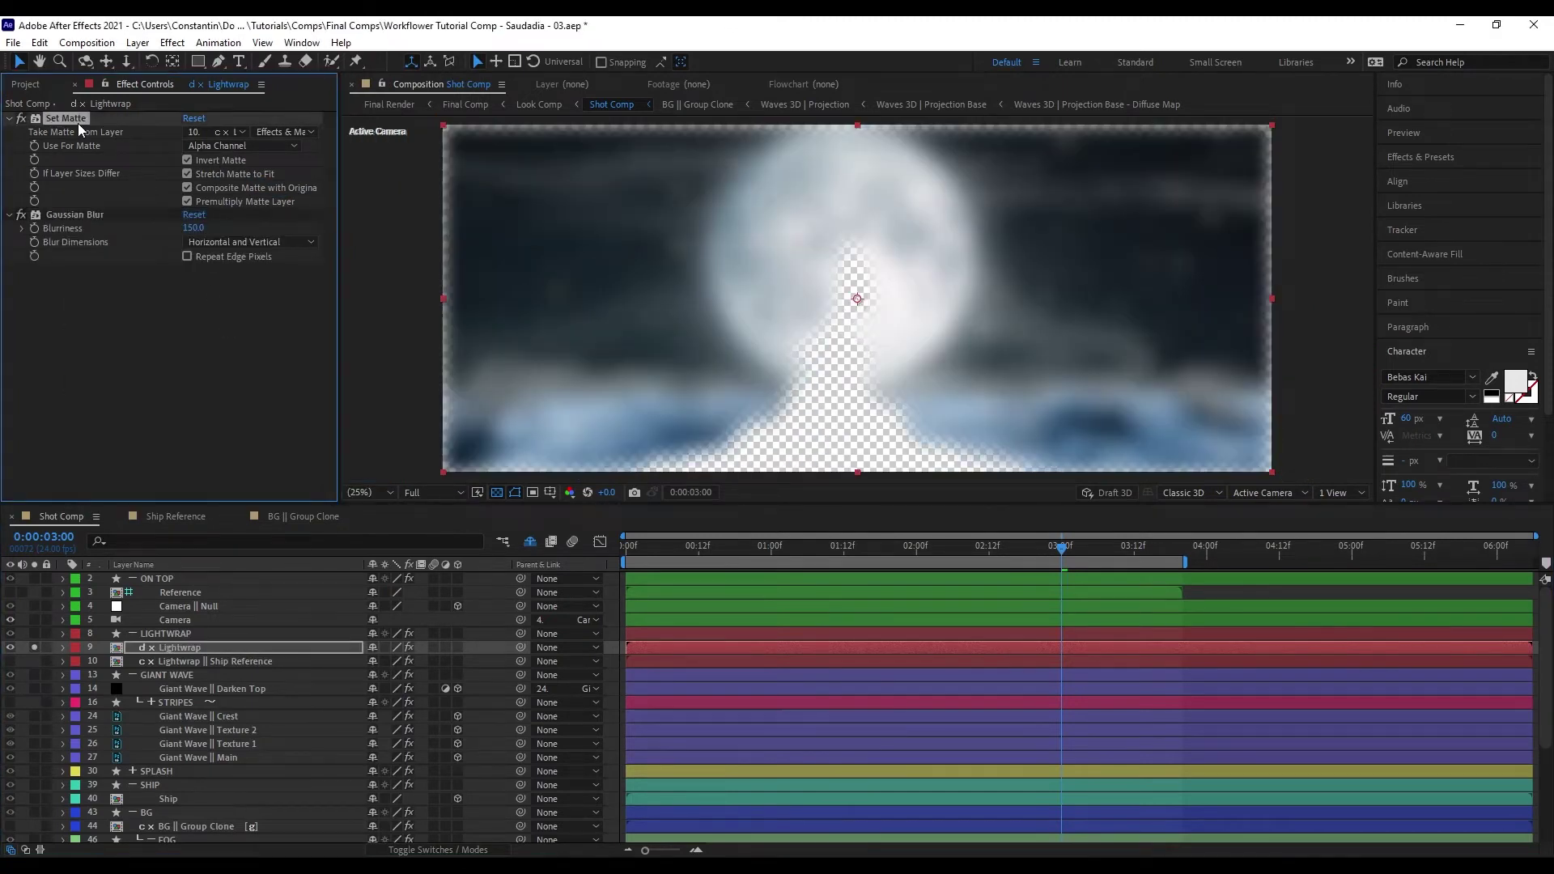
key(ctrl+d)
drag(75, 216, 99, 384)
click(187, 311)
click(233, 411)
click(34, 647)
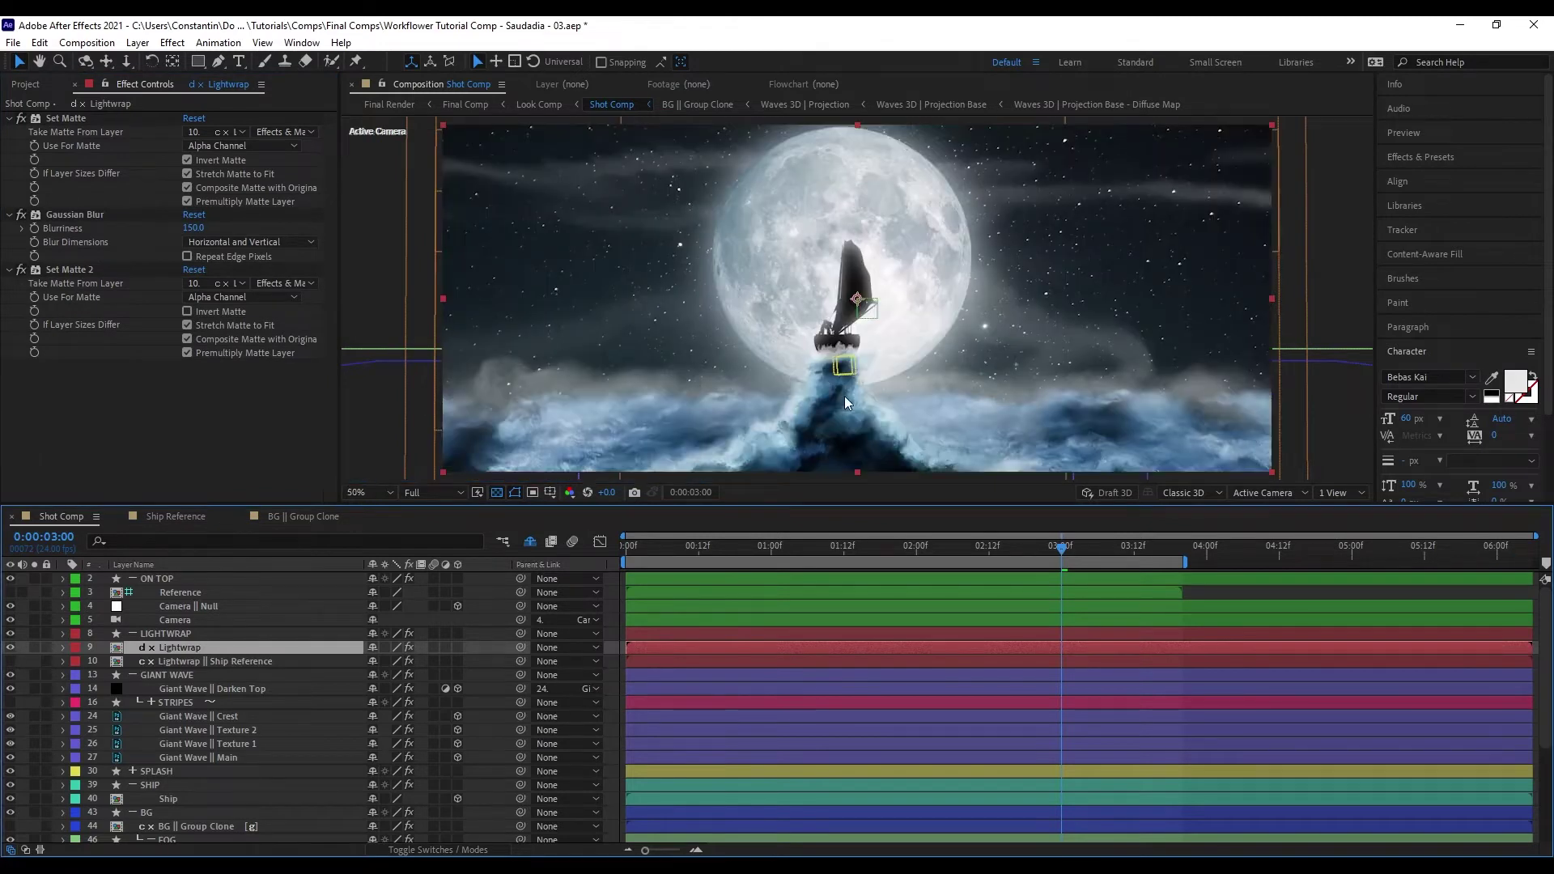
- Move the Moon layer up and to the right, away from the ship, to test the lightwrap
scroll(843, 396, up, 1)
drag(831, 383, 838, 375)
scroll(280, 757, down, 4)
key(F4)
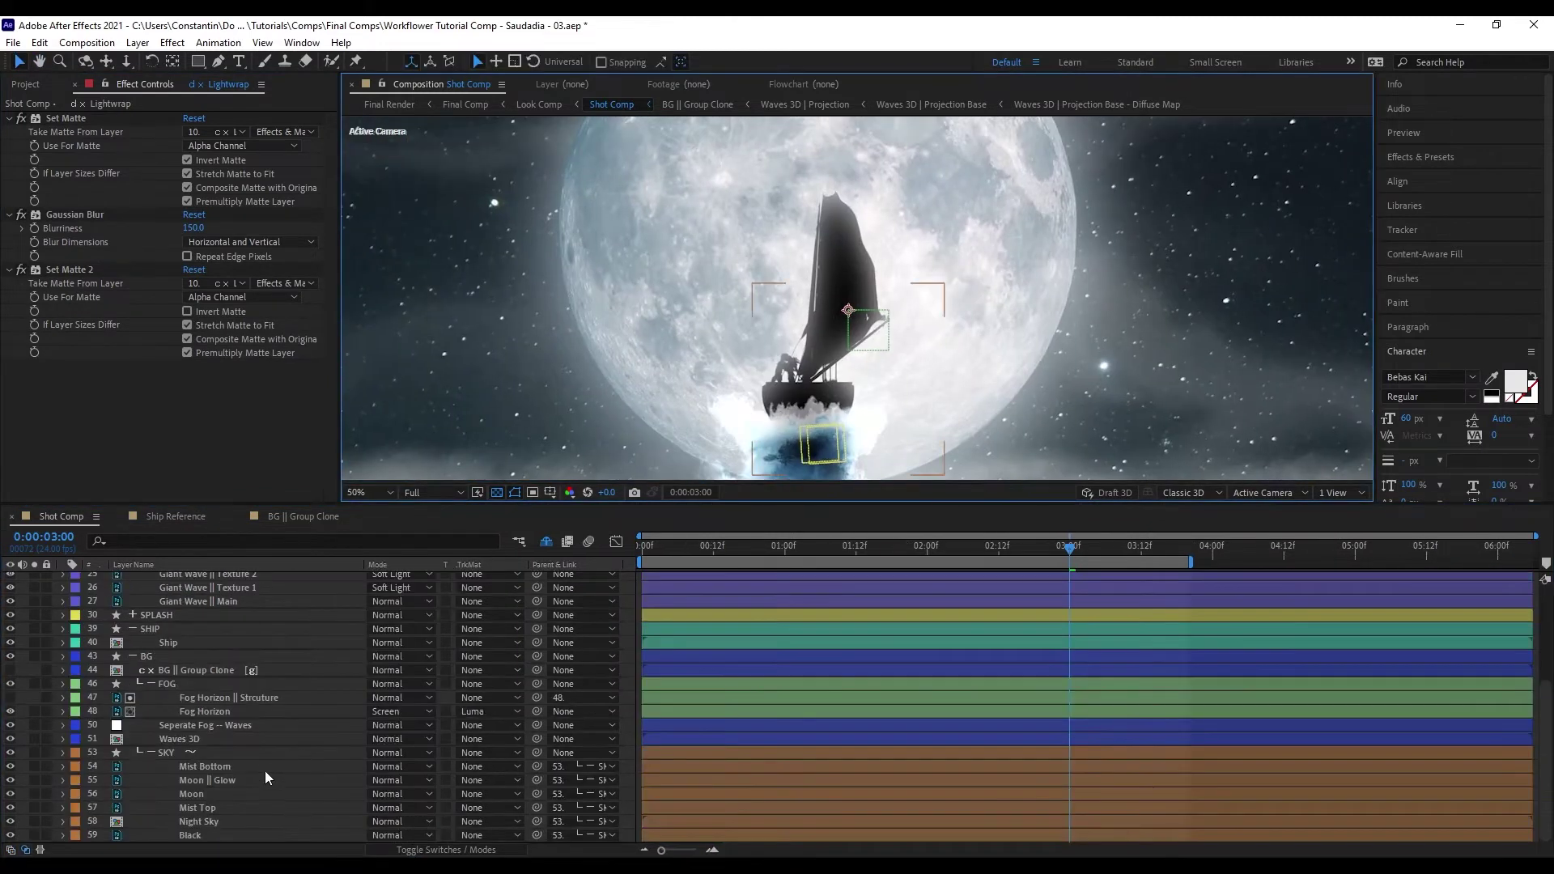
click(240, 795)
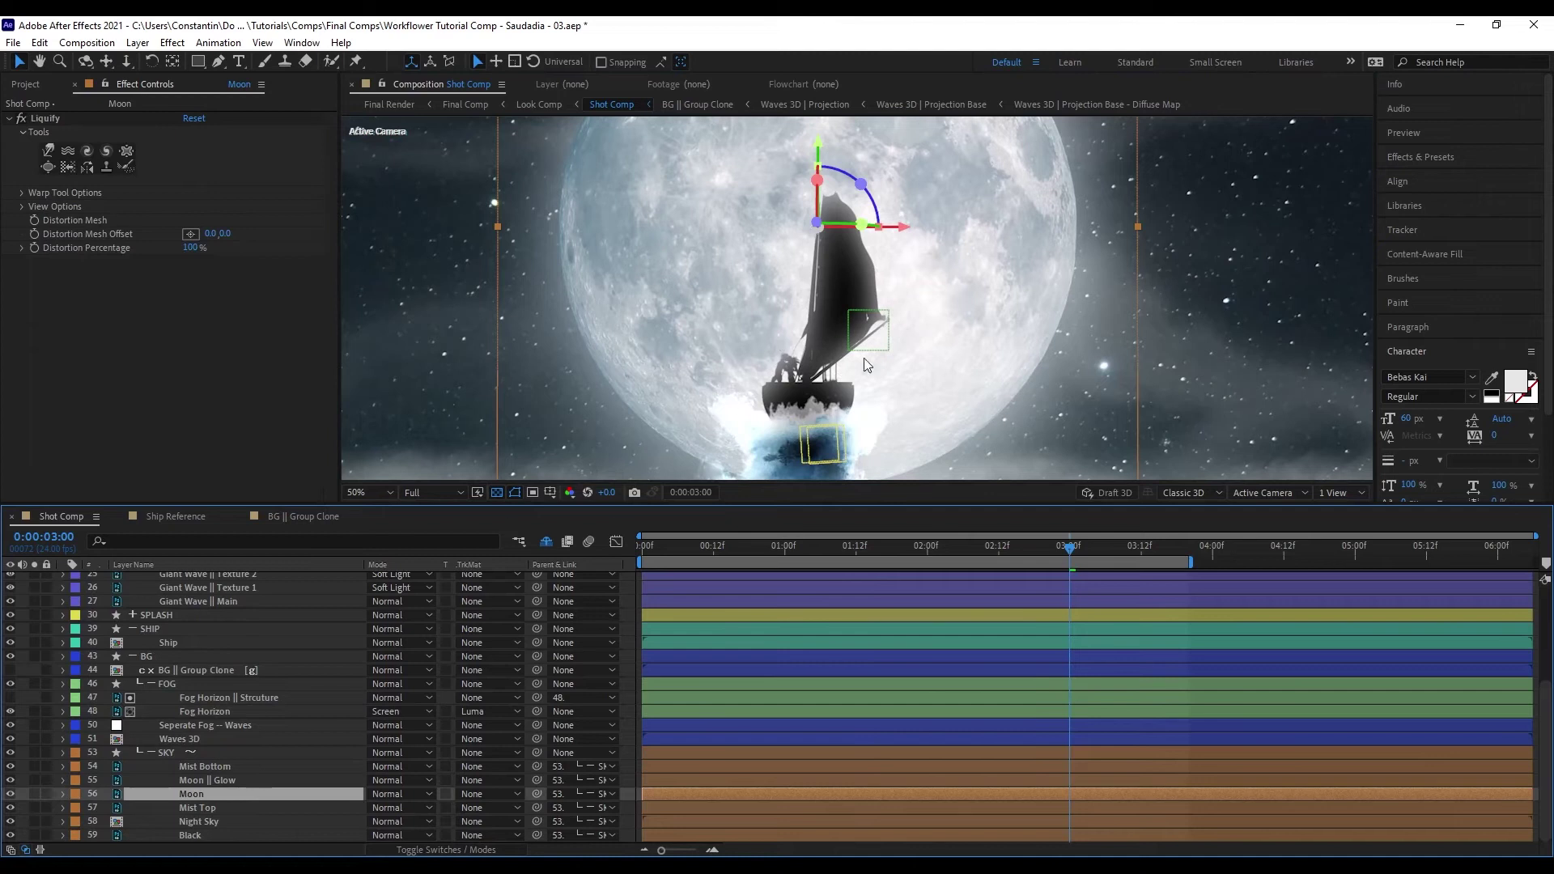
drag(811, 392, 1195, 285)
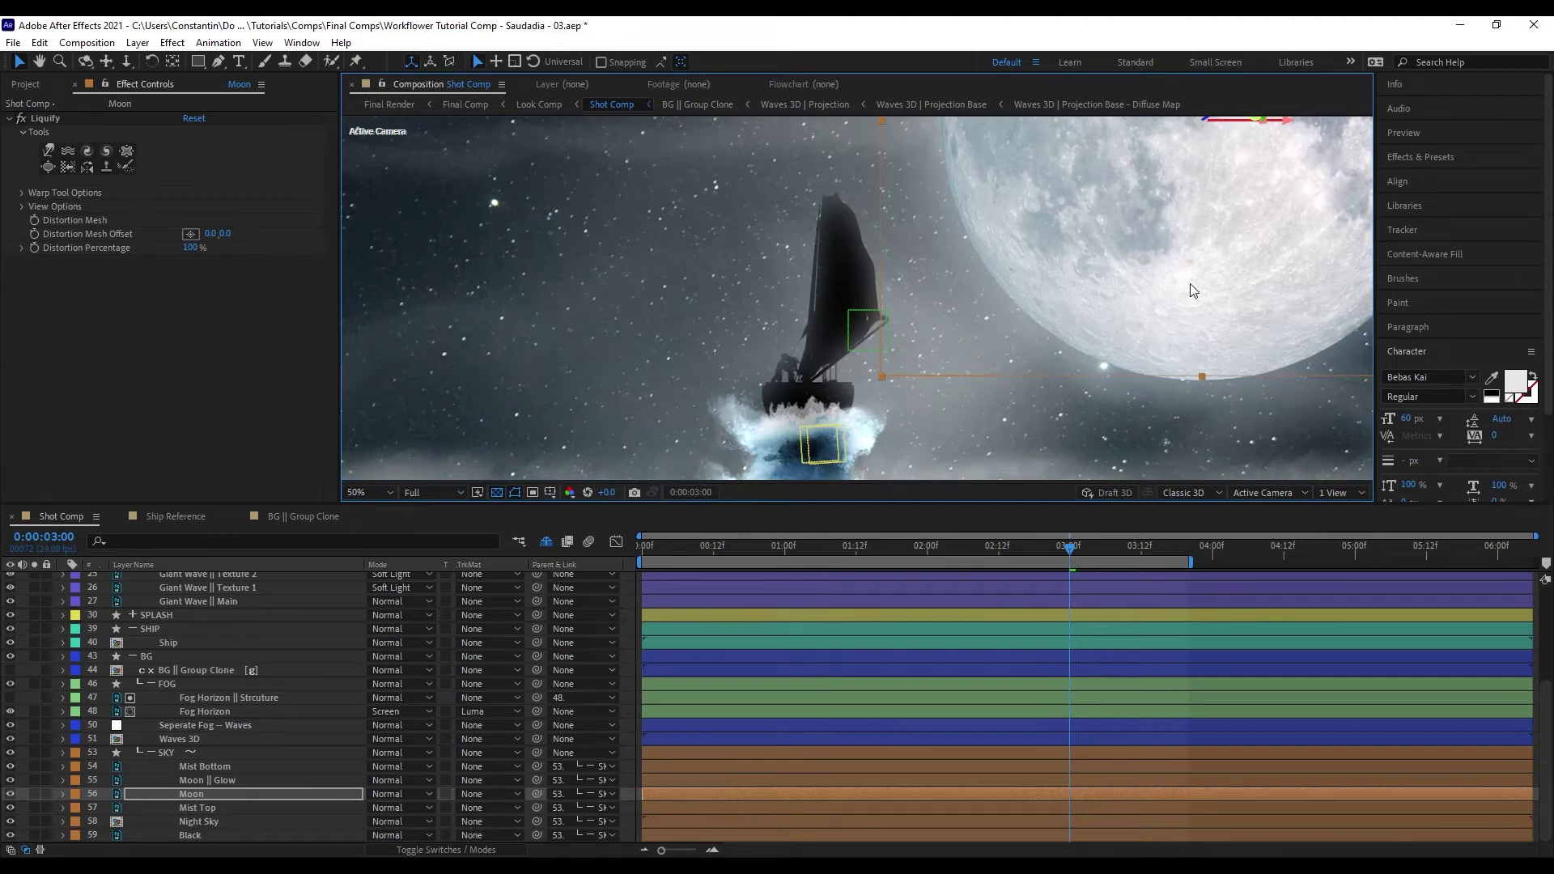
- Undo the Moon layer's move and parent Camera || Null to a newly created null object
key(ctrl+z)
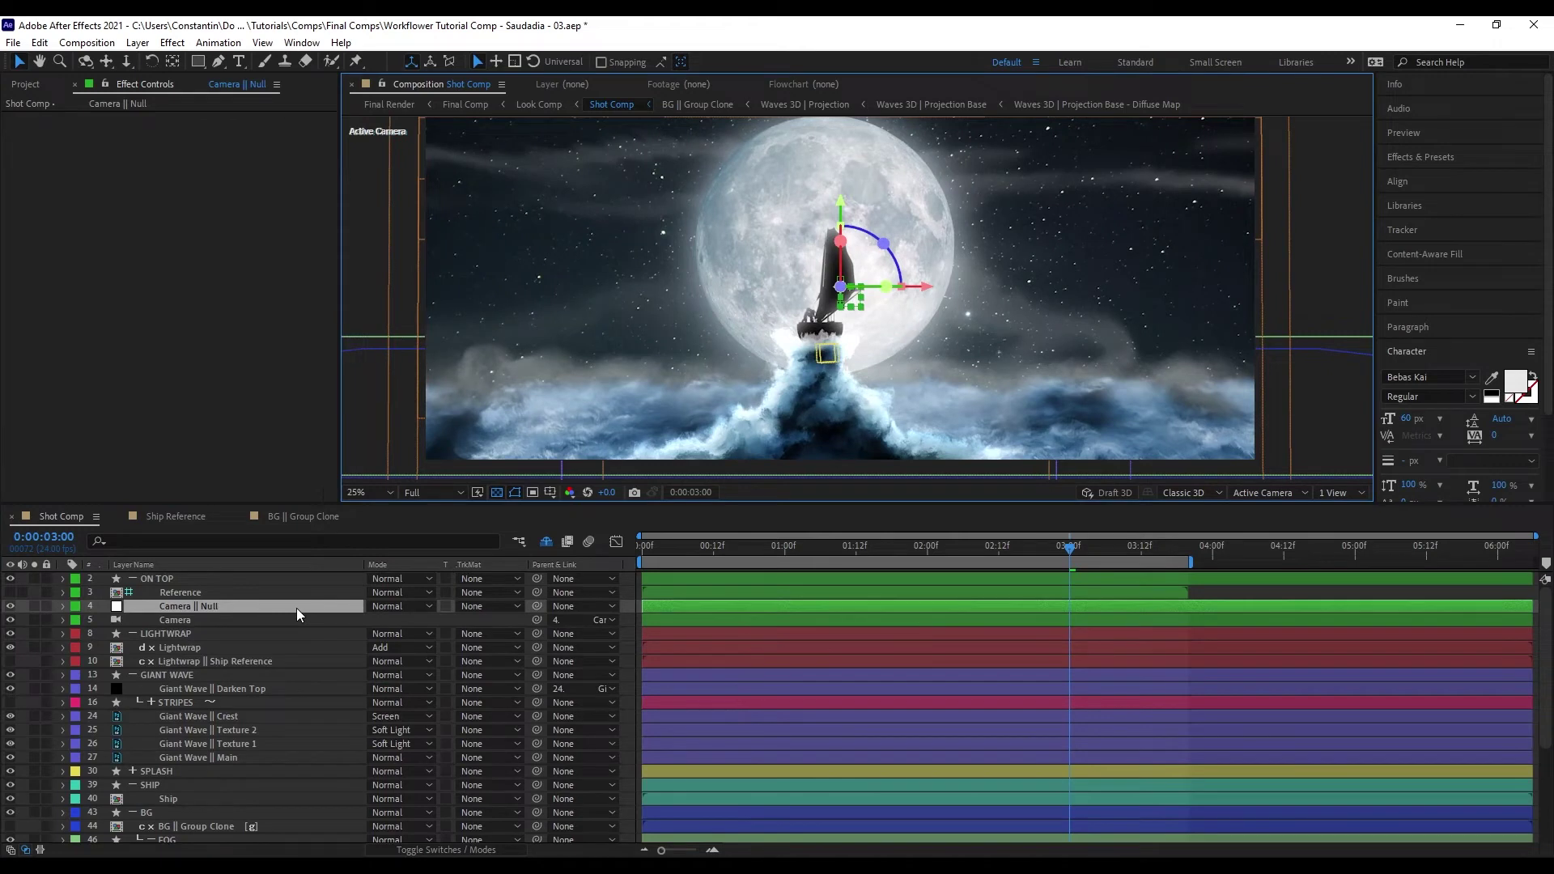
key(ctrl+alt+shift+y)
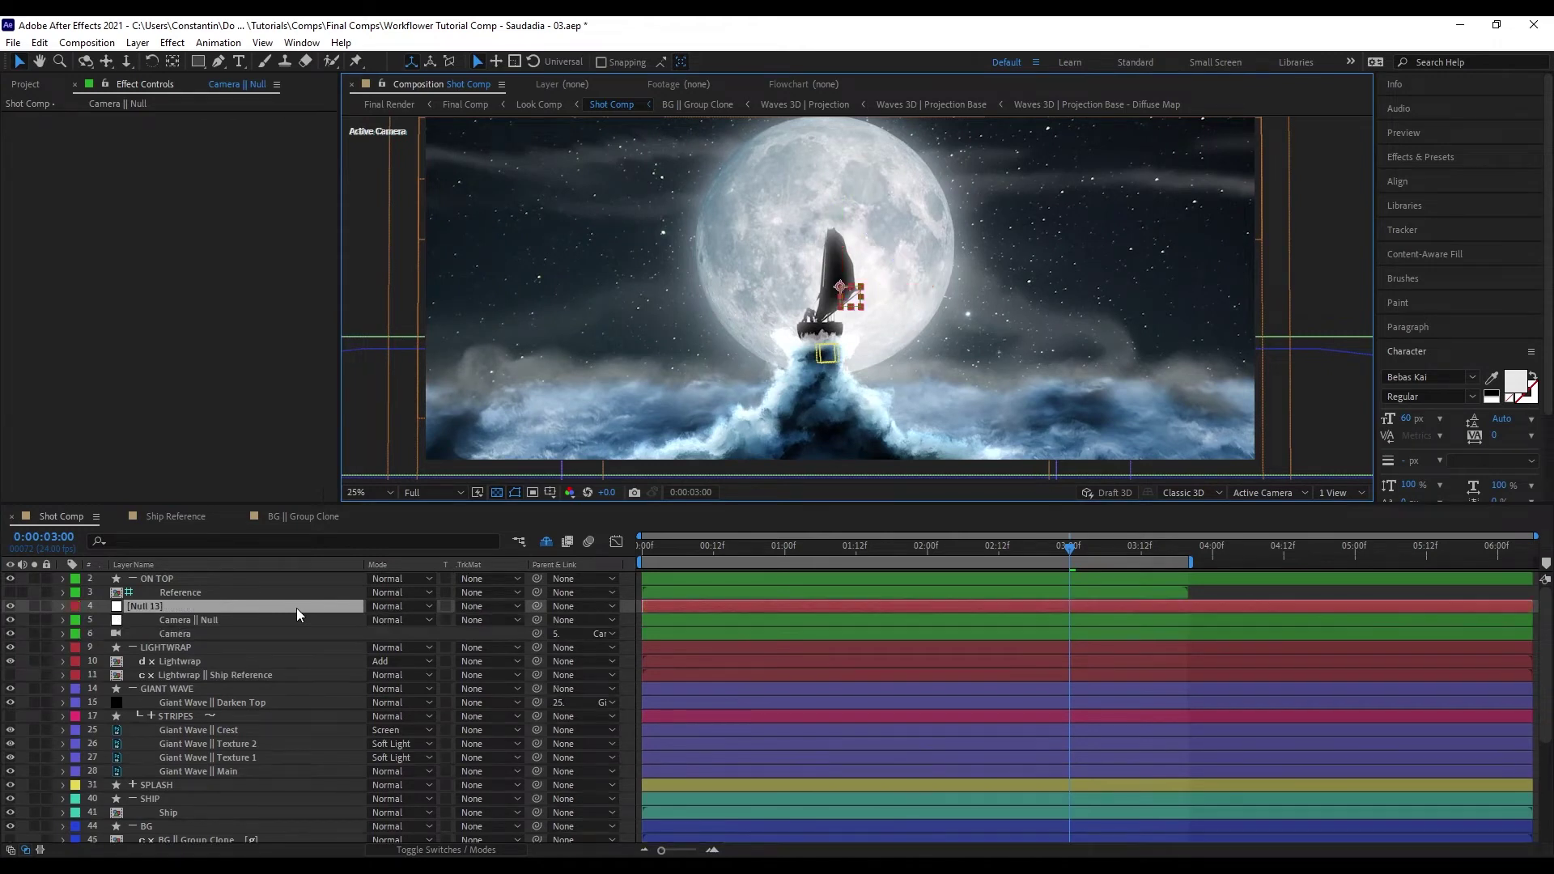
click(296, 620)
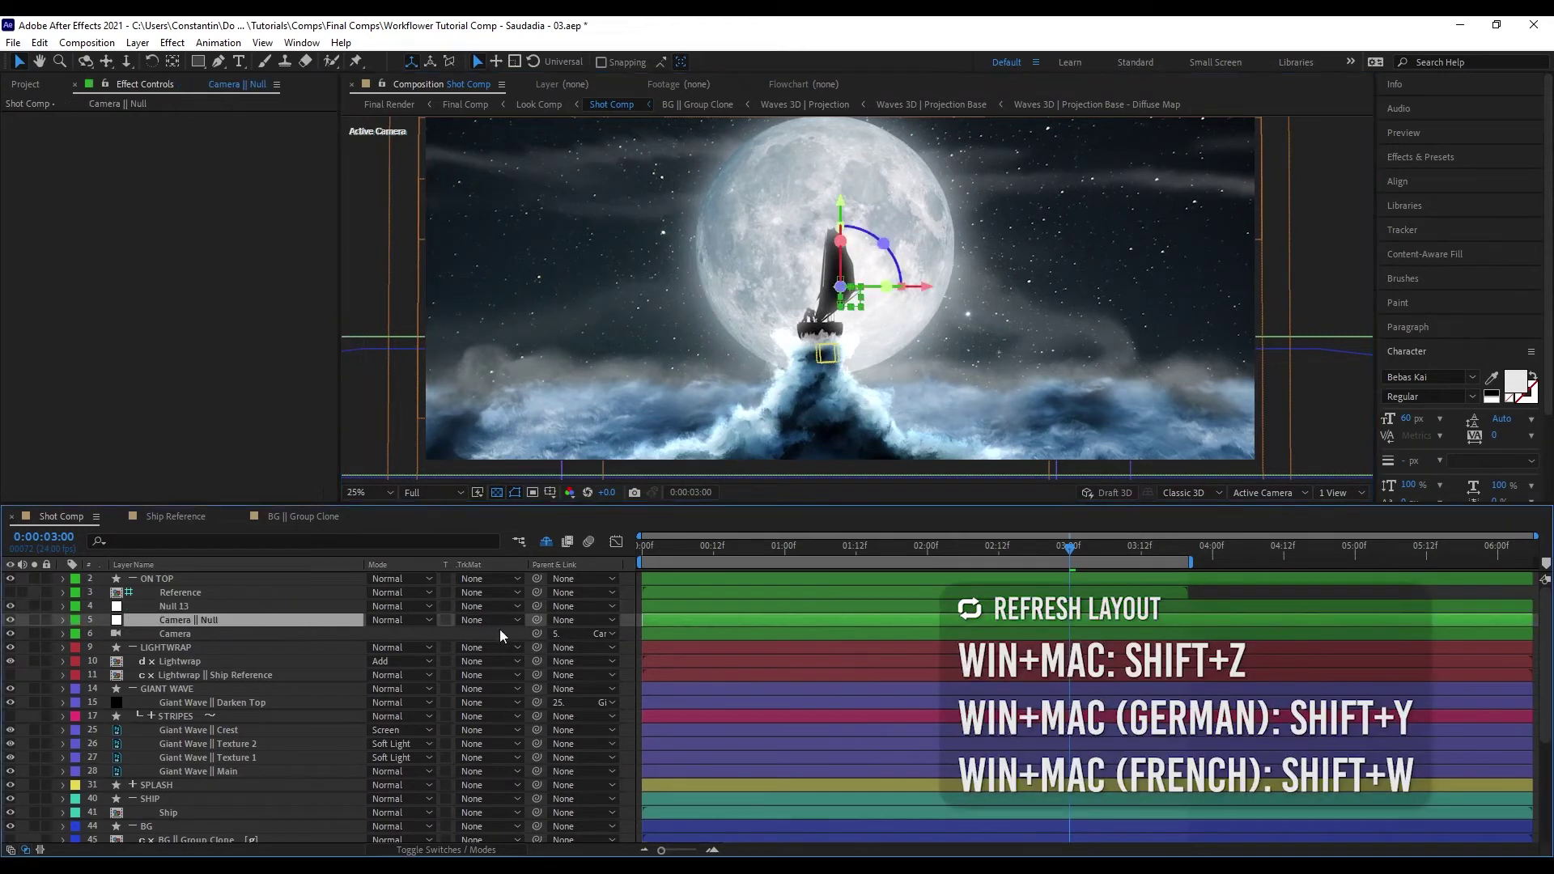
drag(537, 620, 282, 609)
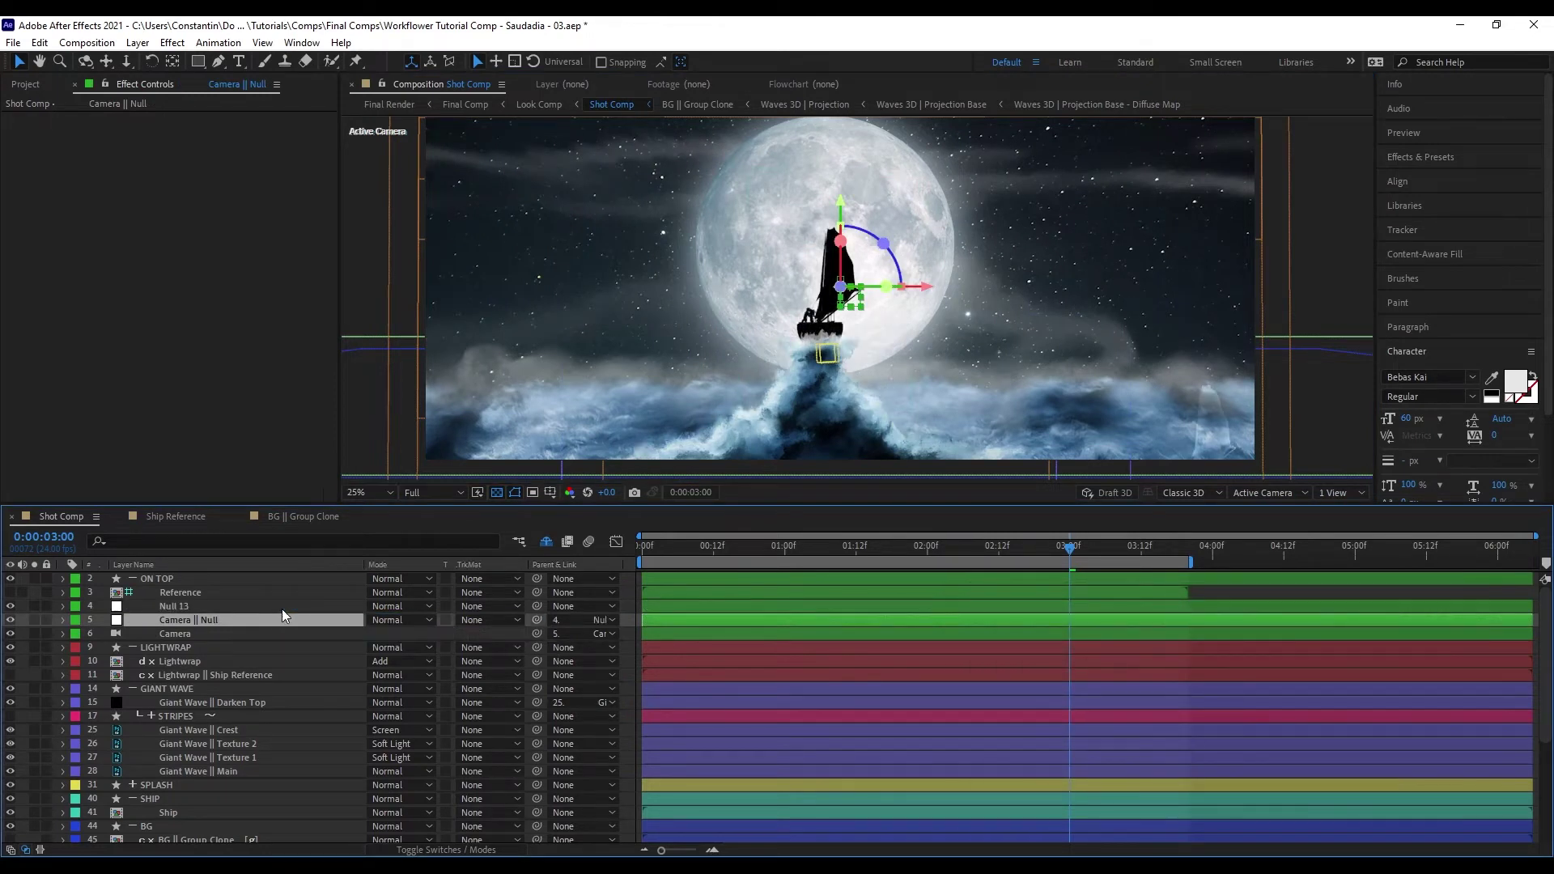
- Solo and unsolo the Lightwrap layer, and check Lightwrap || Ship Reference and the layers below it in Shot Comp
click(35, 659)
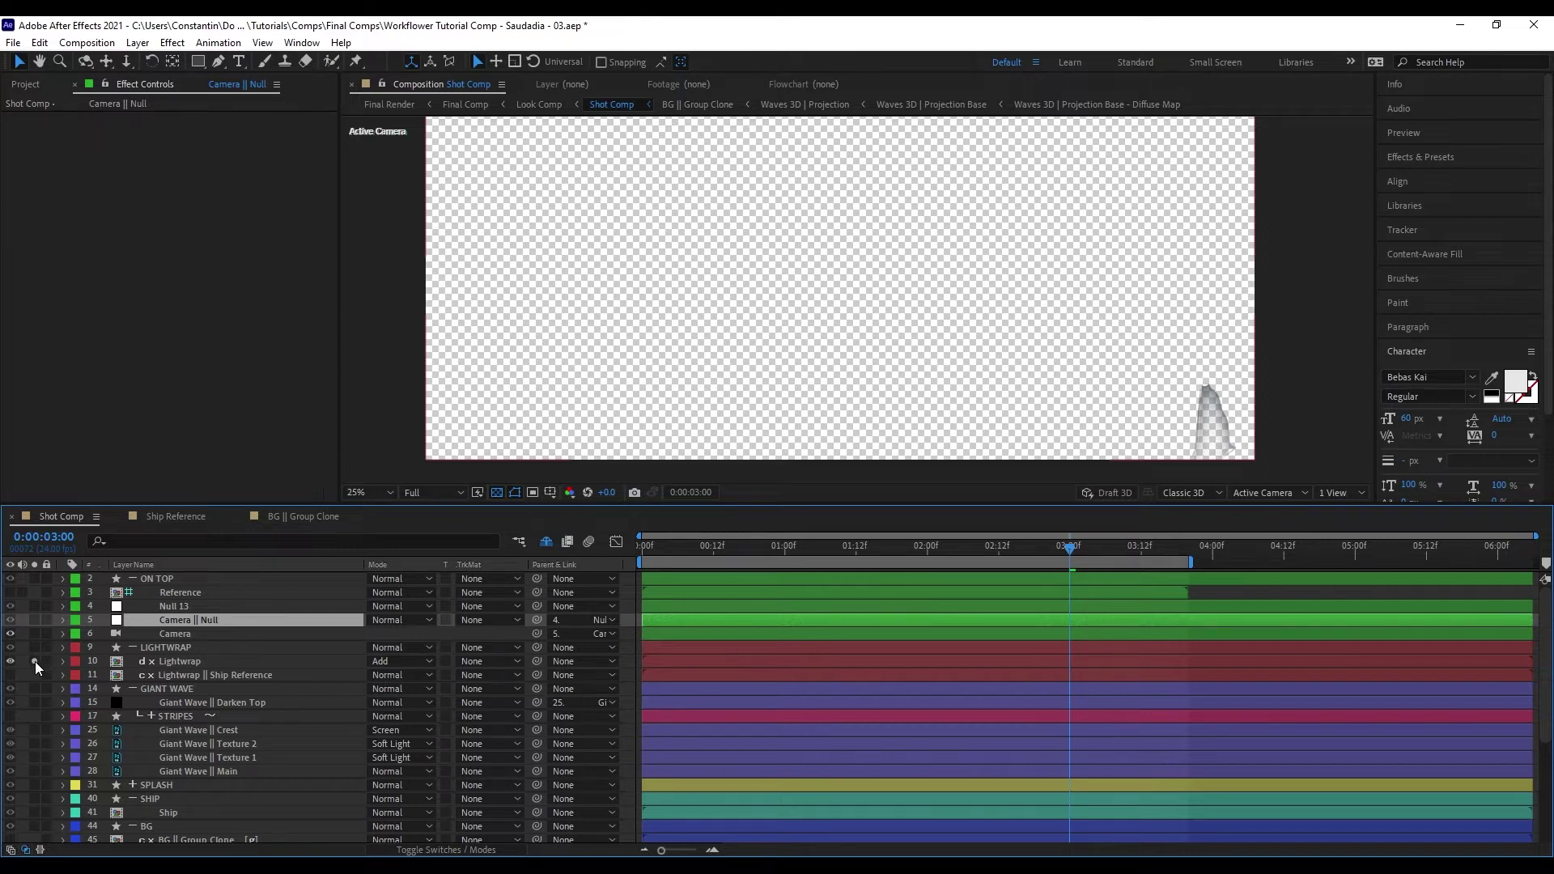
click(36, 662)
click(171, 666)
click(172, 674)
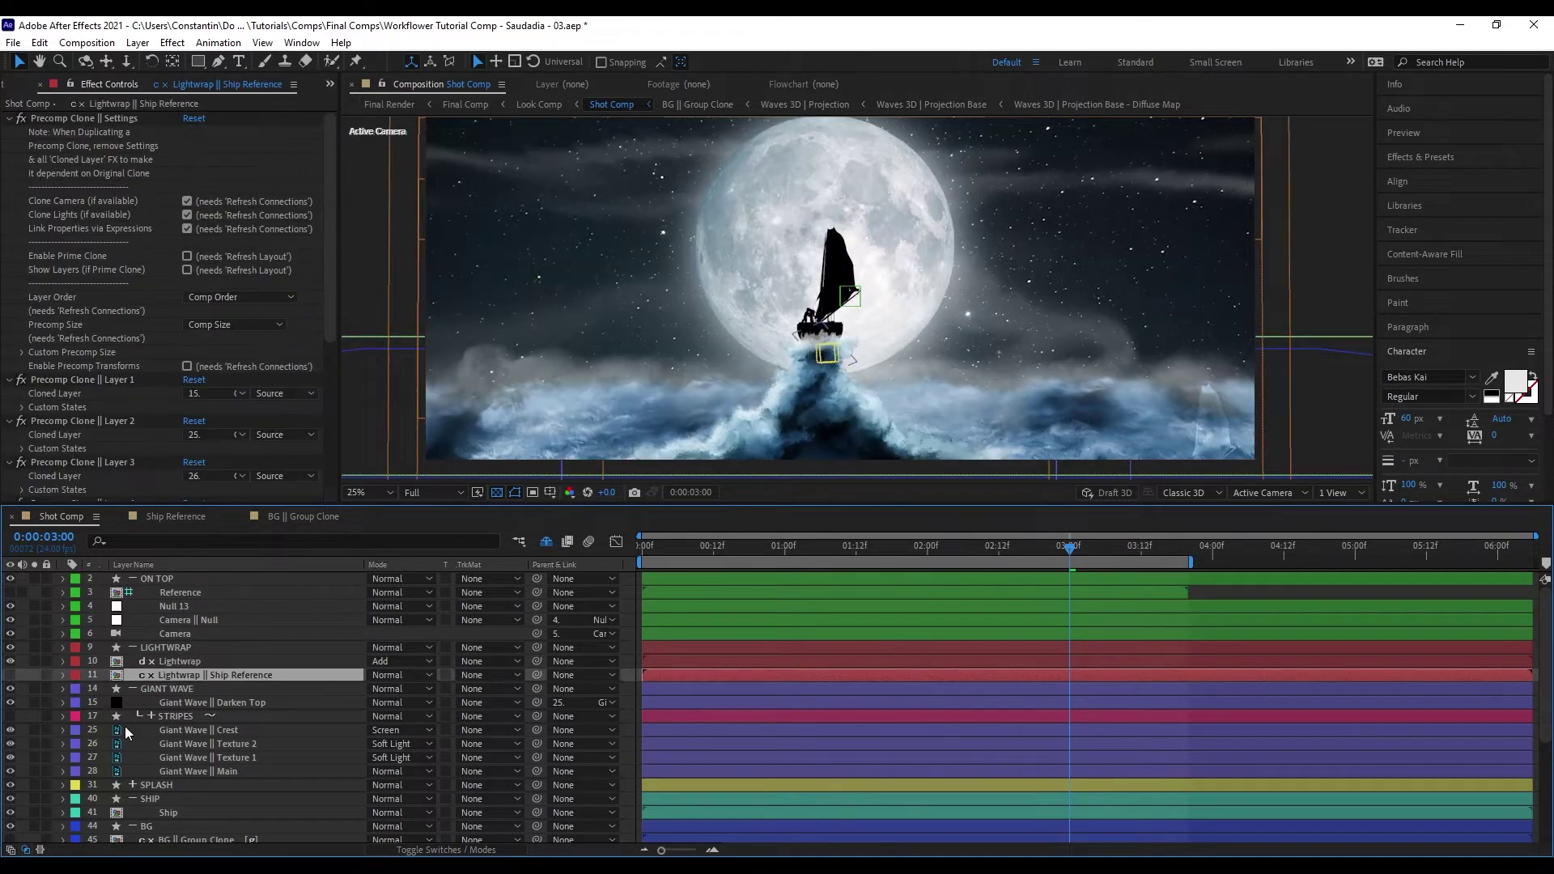
scroll(222, 779, down, 5)
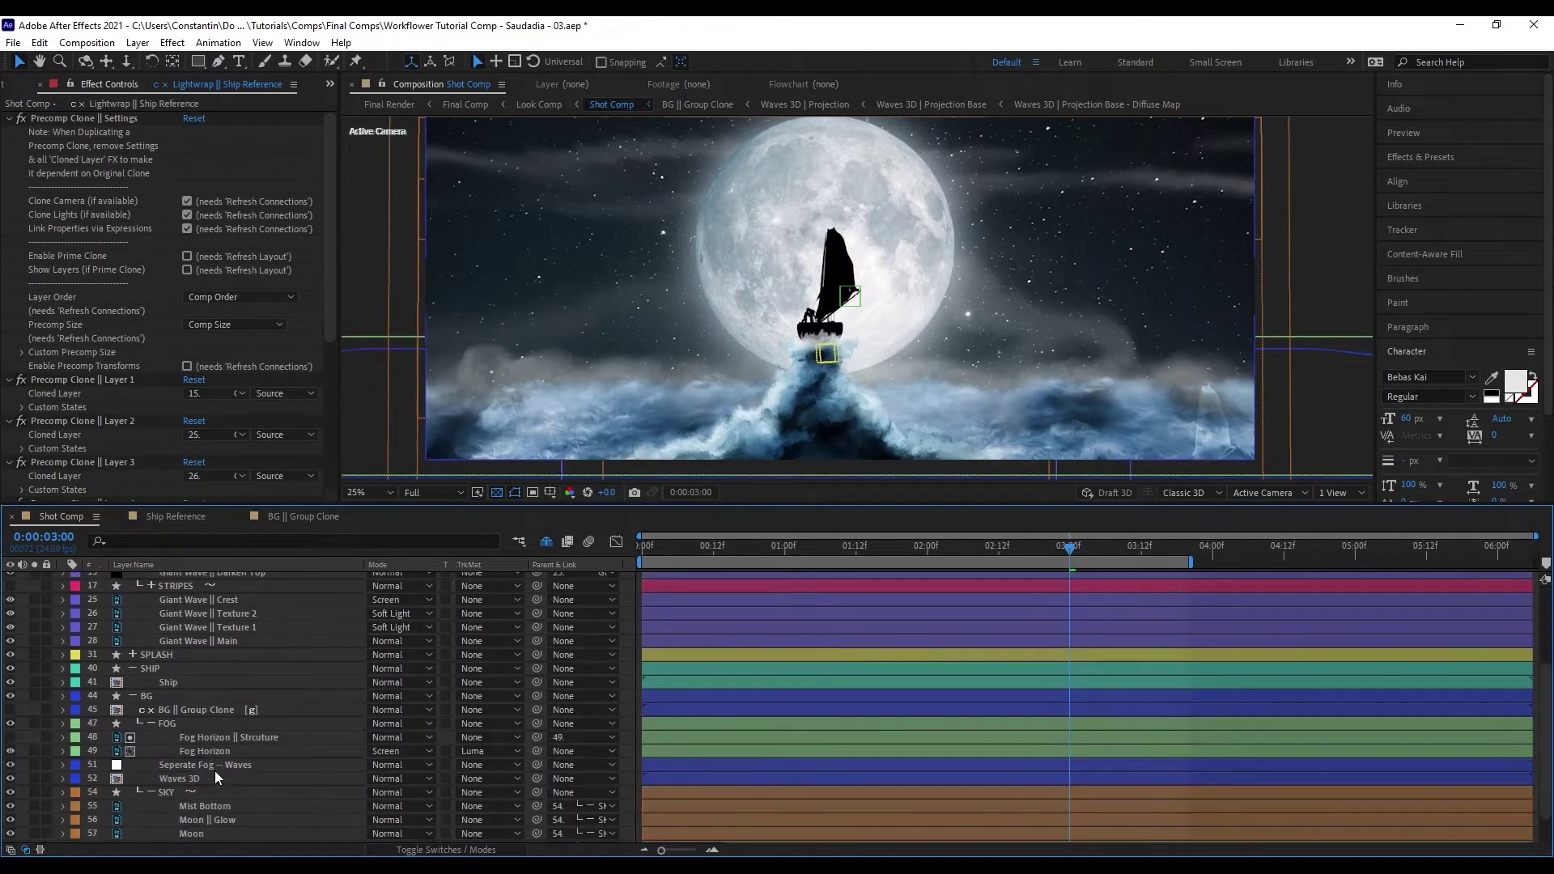
scroll(187, 740, up, 5)
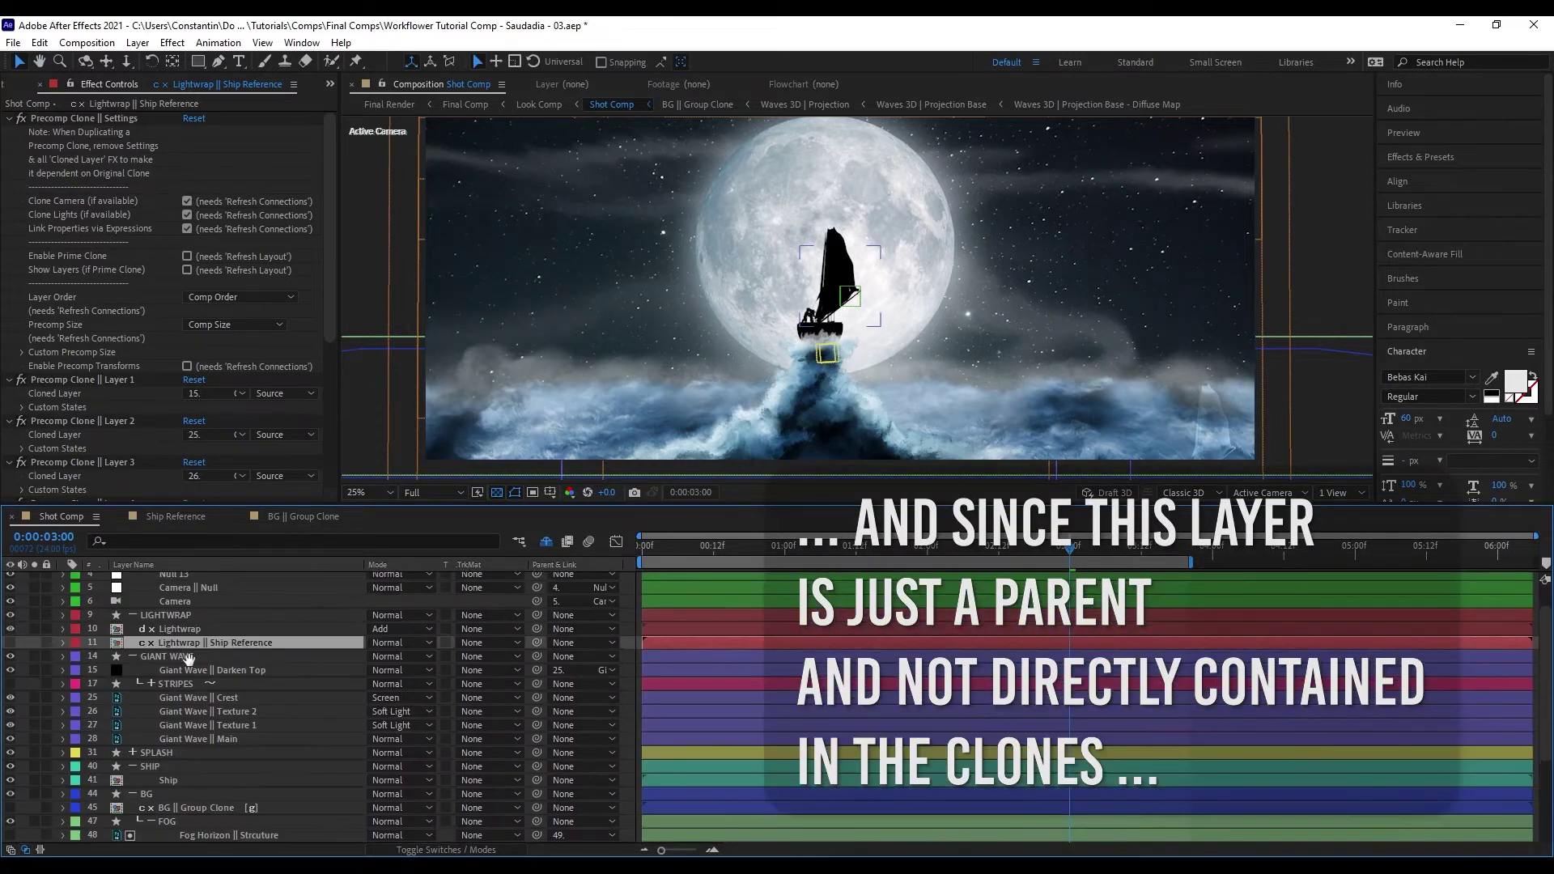
- Deselect all layers and refresh the connections of all clones, mattes and adjustment layers in Shot Comp
key(v)
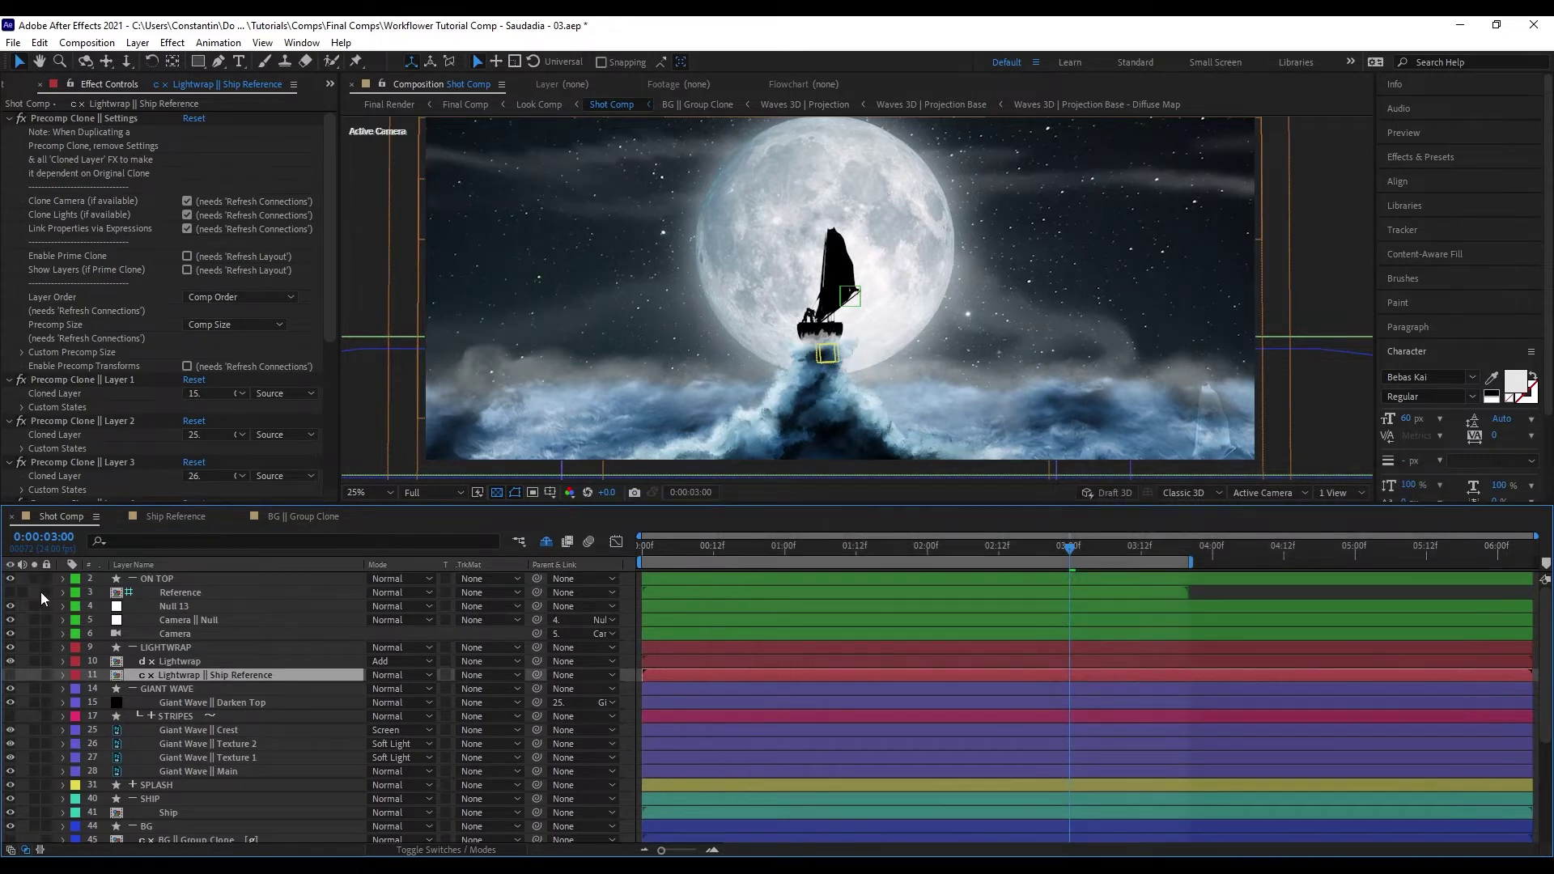
key(F2)
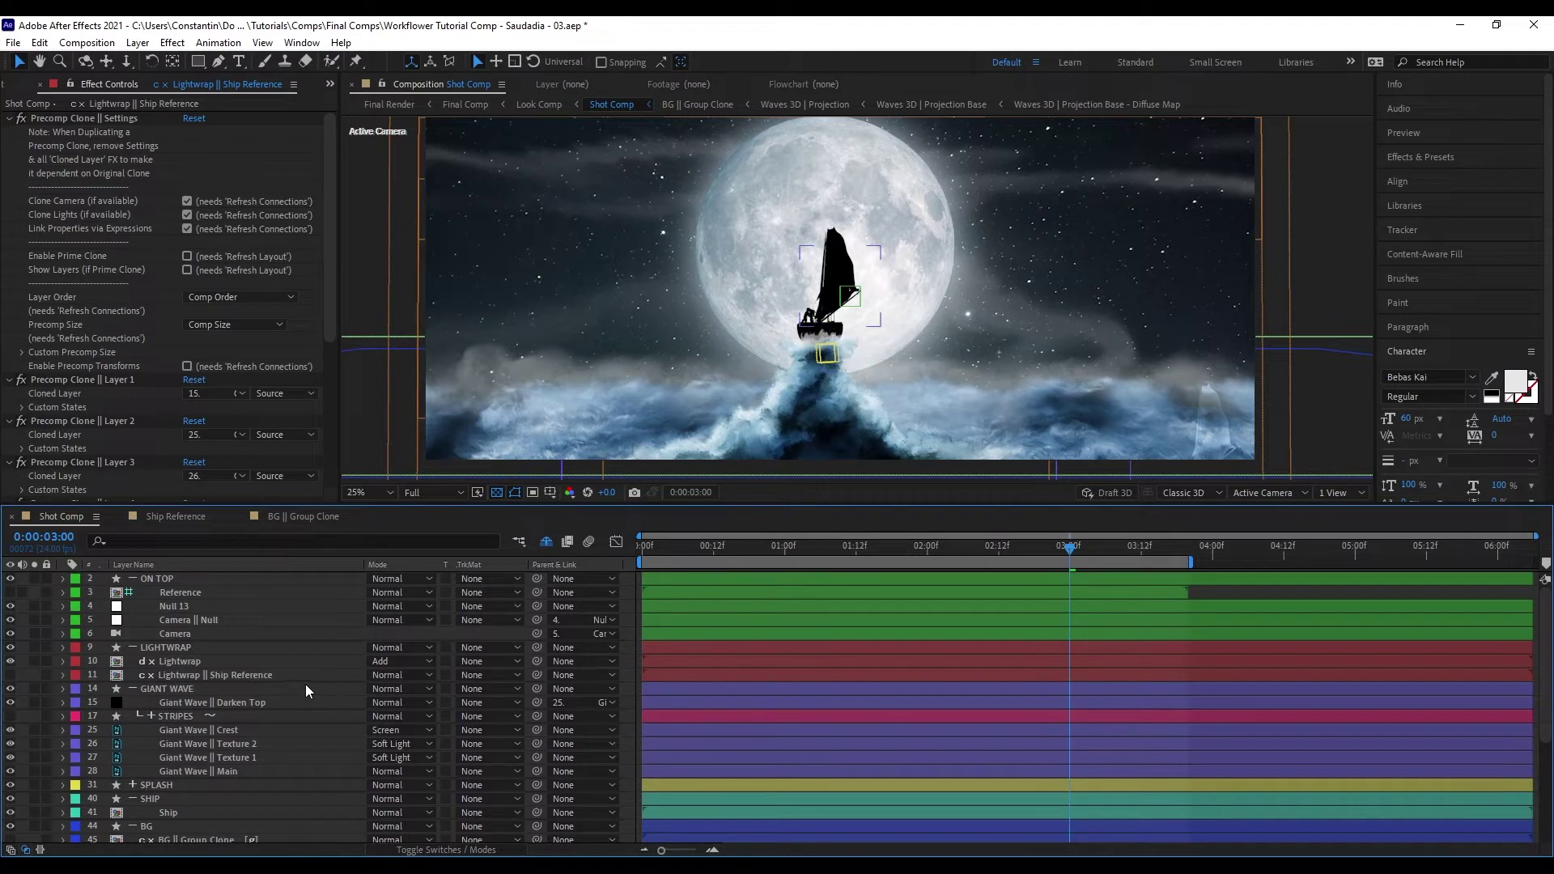
key(ctrl+alt+q)
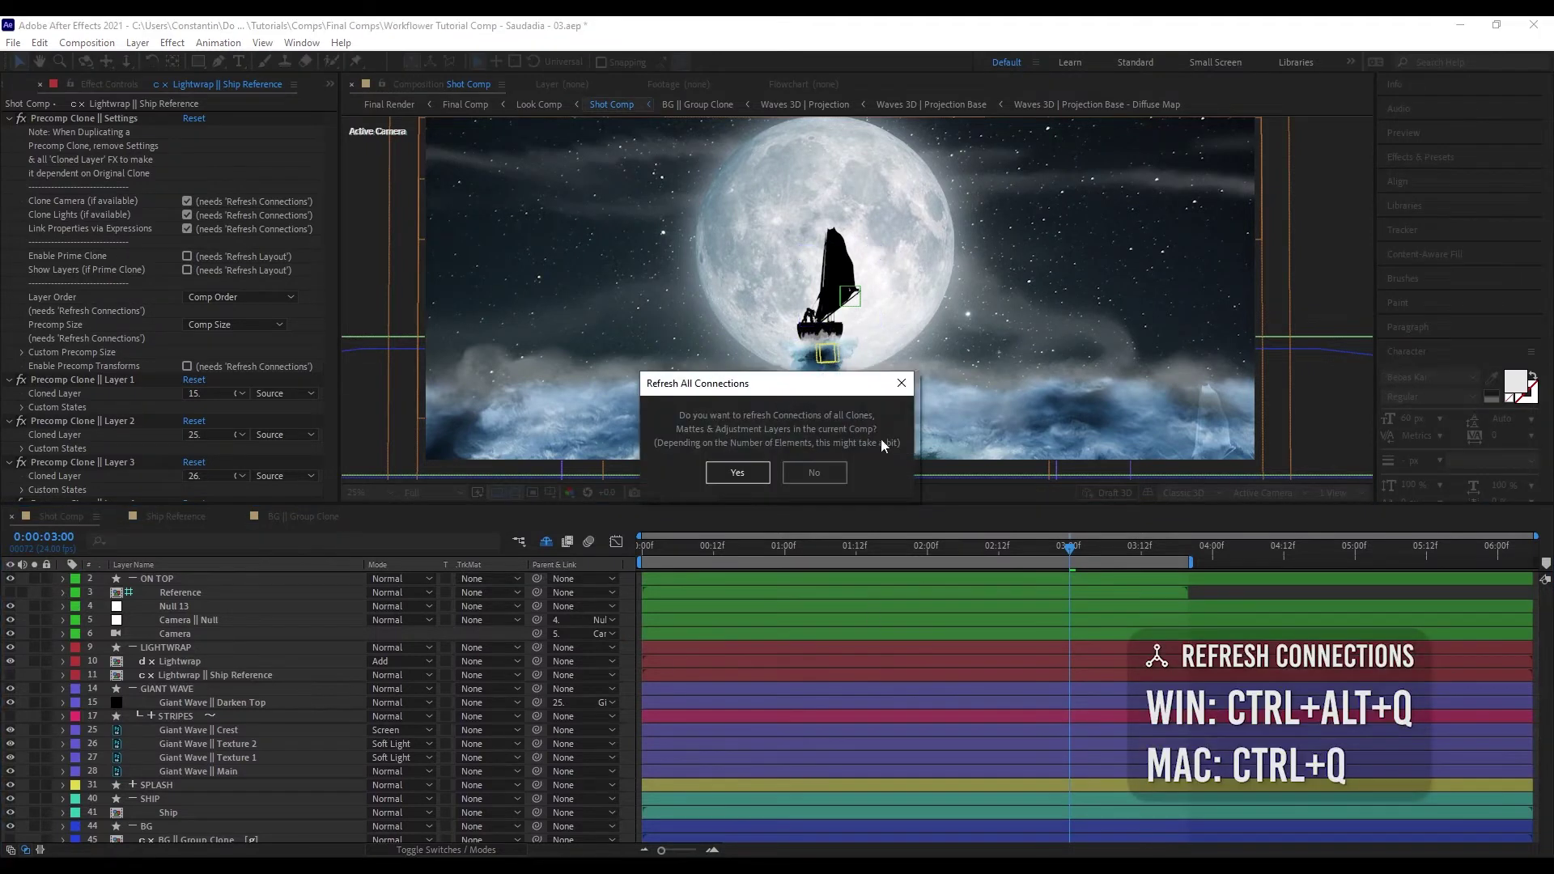
click(742, 479)
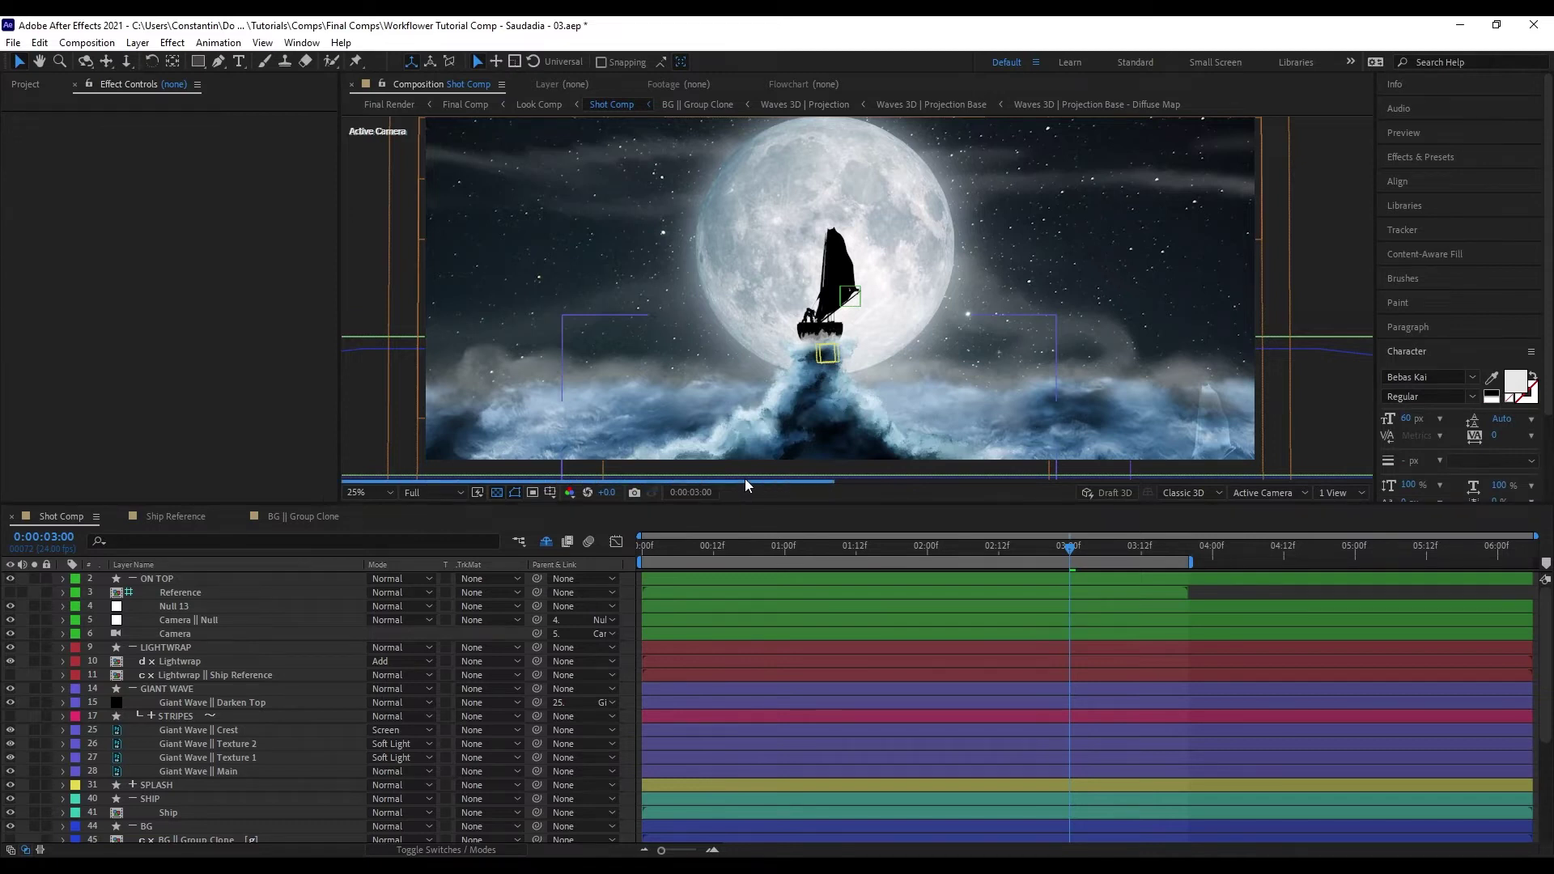
- Inspect the cloned null parent inside the Ship Reference comp and inside the BG || Group Clone comp
double_click(236, 675)
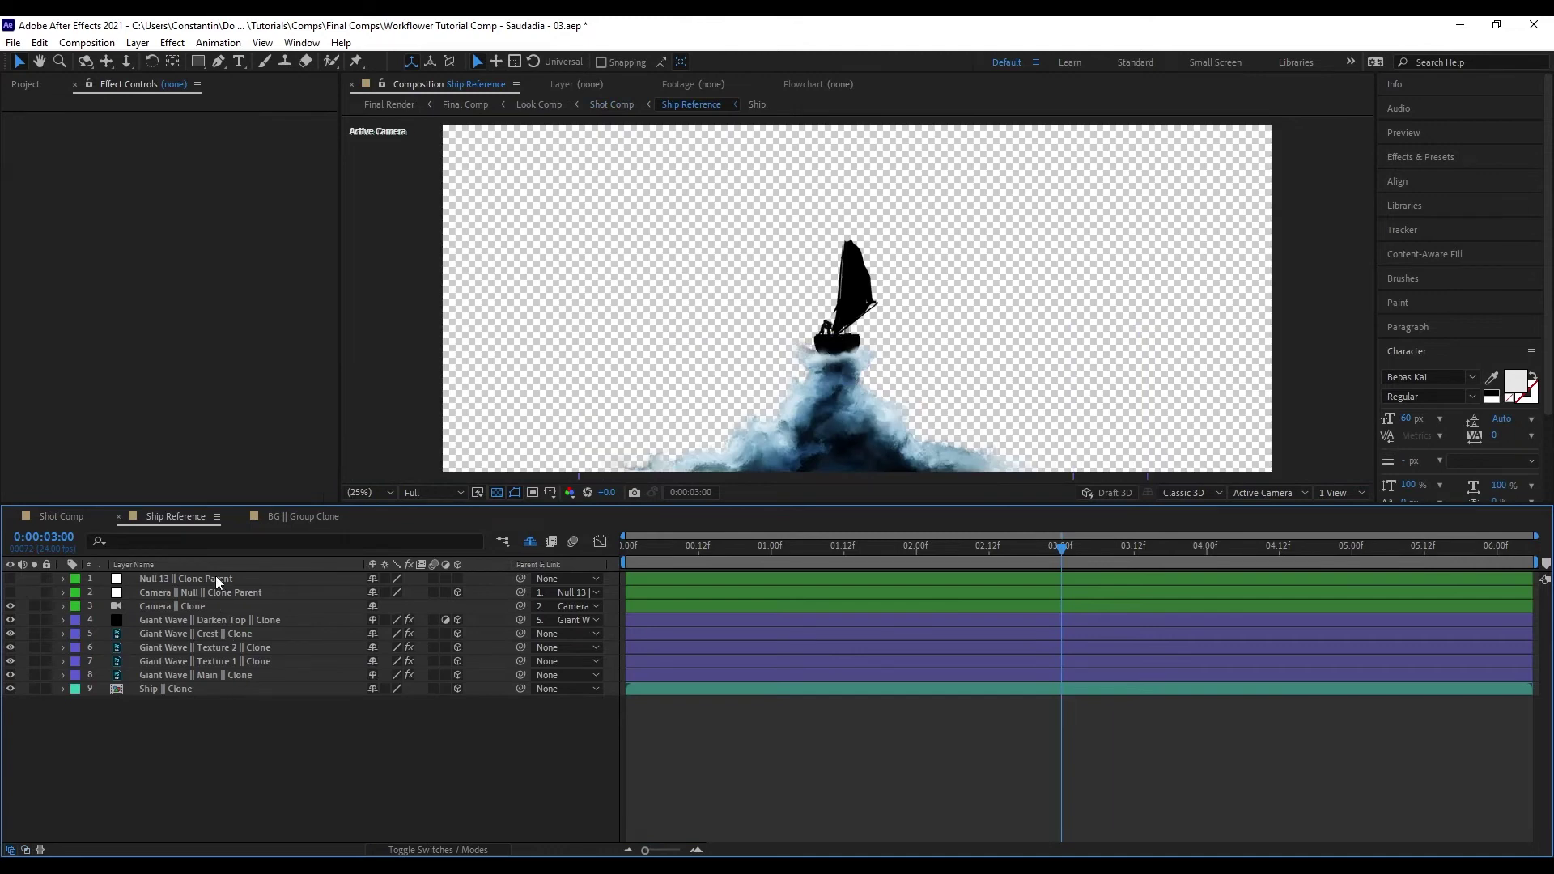
click(138, 580)
key(Tab)
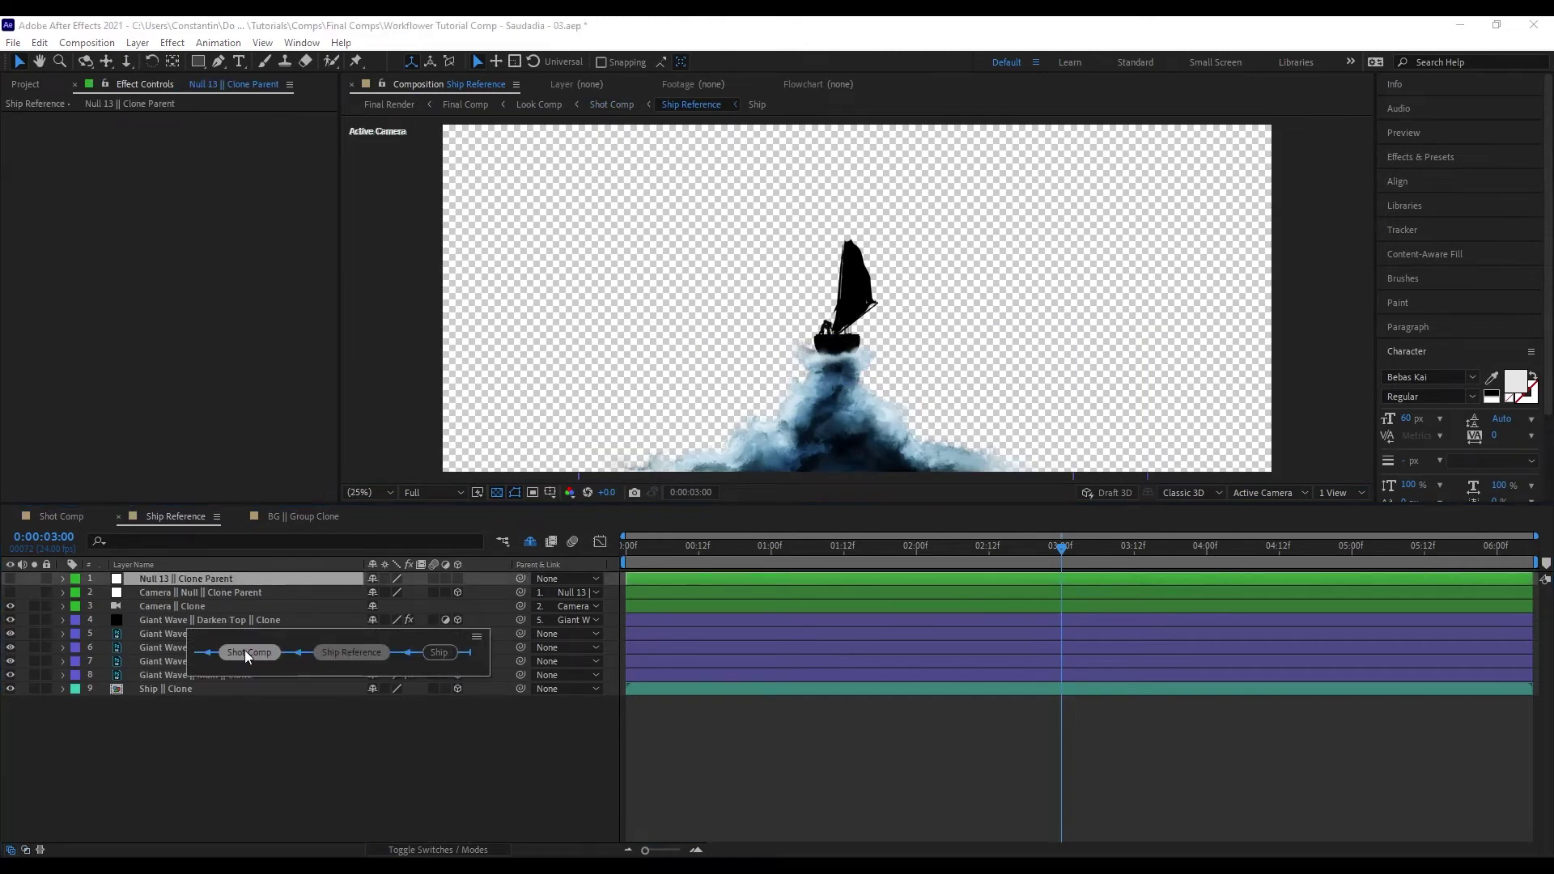
click(247, 652)
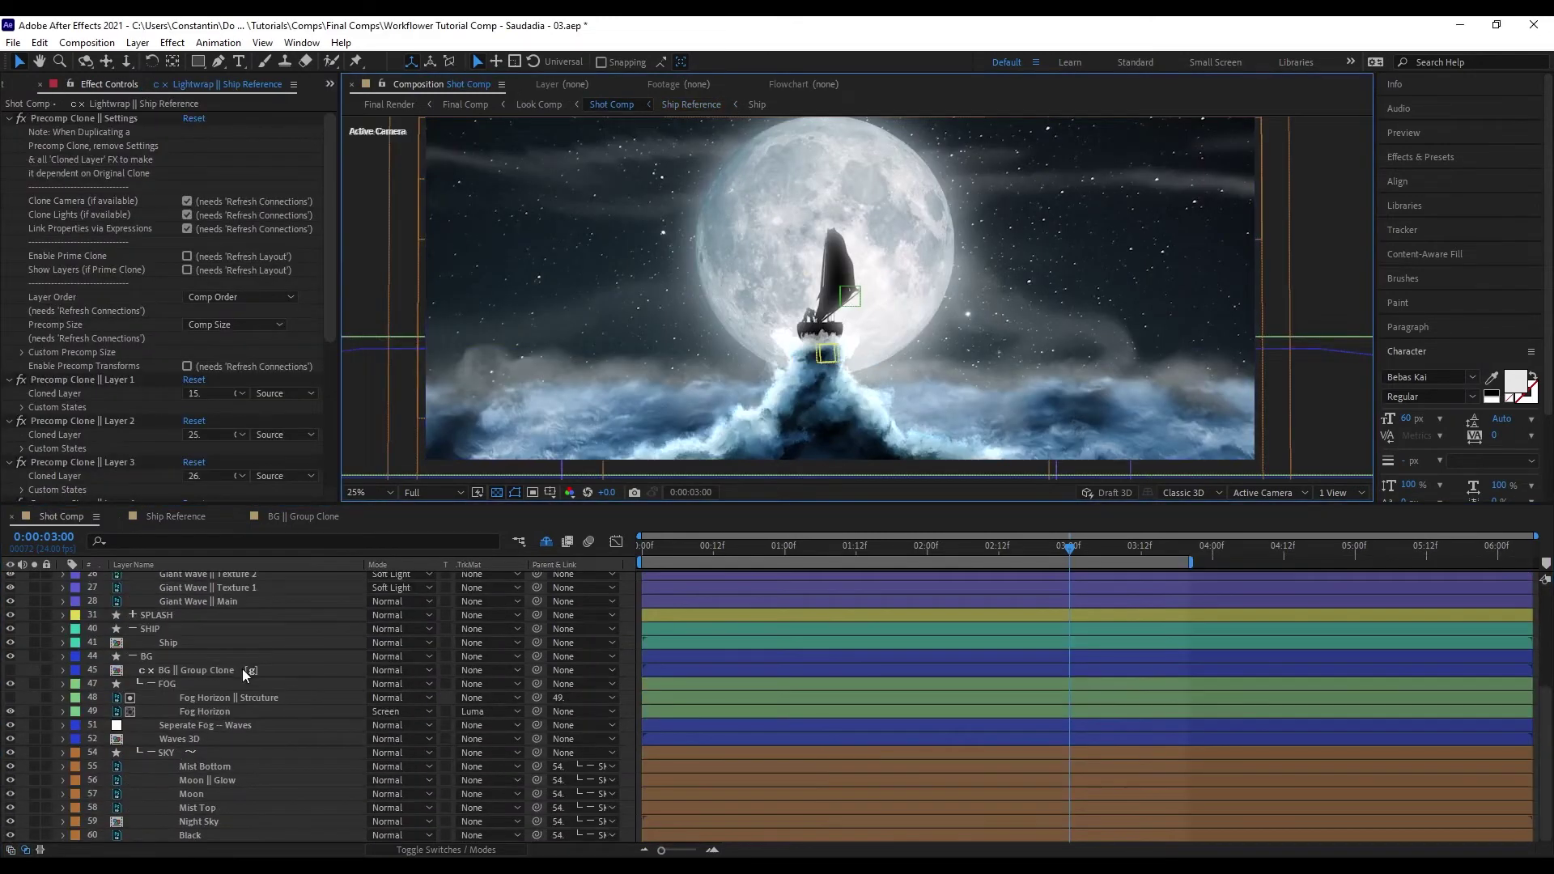
double_click(241, 669)
click(214, 581)
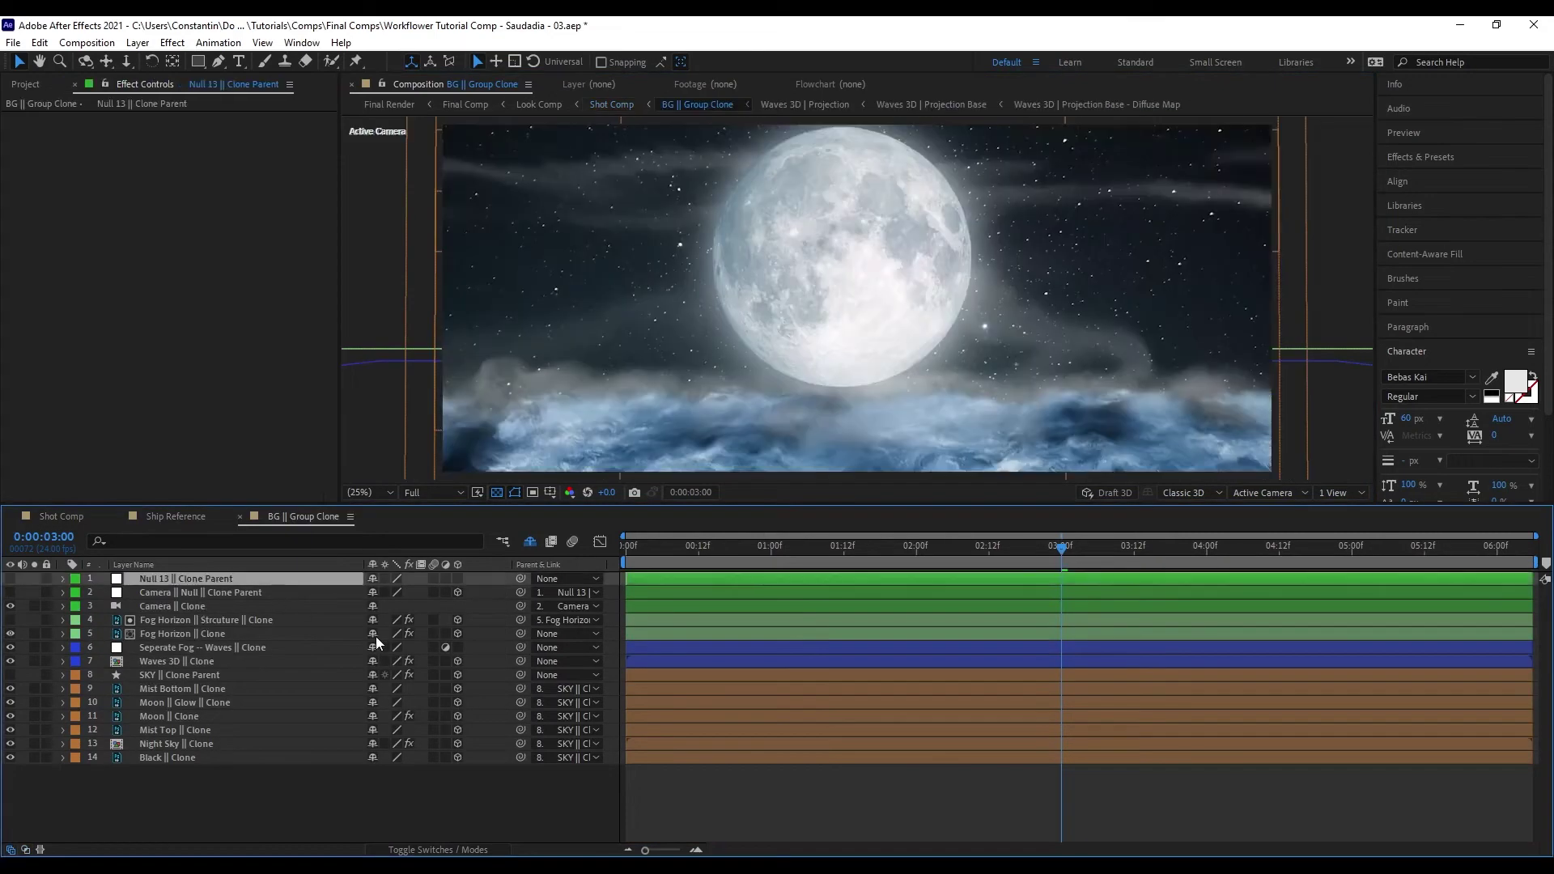
- Return to Shot Comp and delete the Null 13 layer
key(shift+Escape)
click(304, 607)
key(Delete)
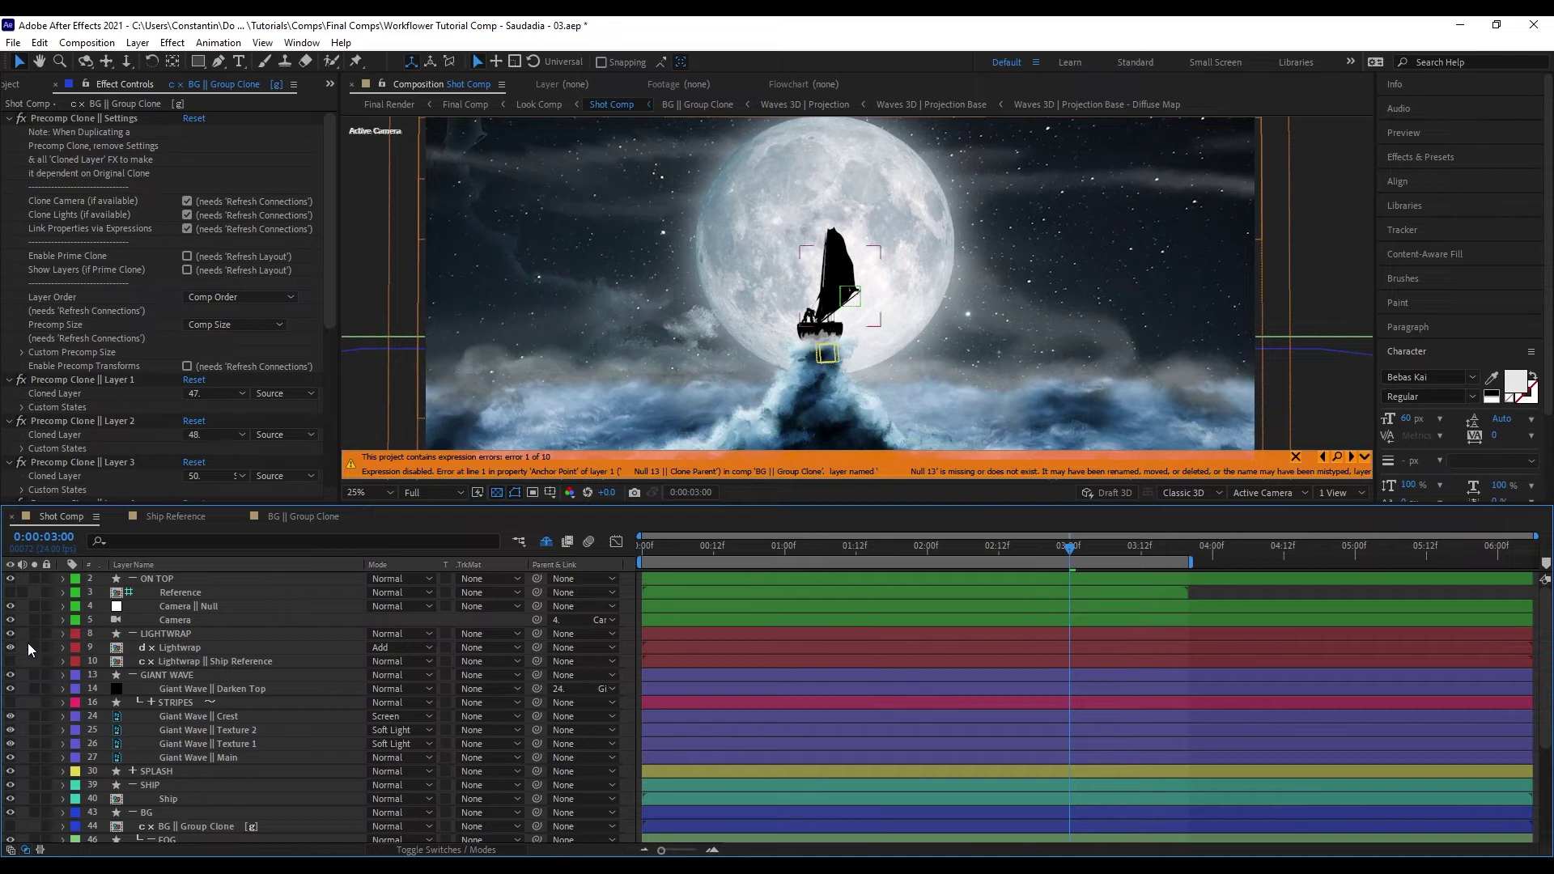
- Run the alternate mode of Workflower's Refresh Connections to repair the clones broken by the deleted null
key(ctrl+alt+x)
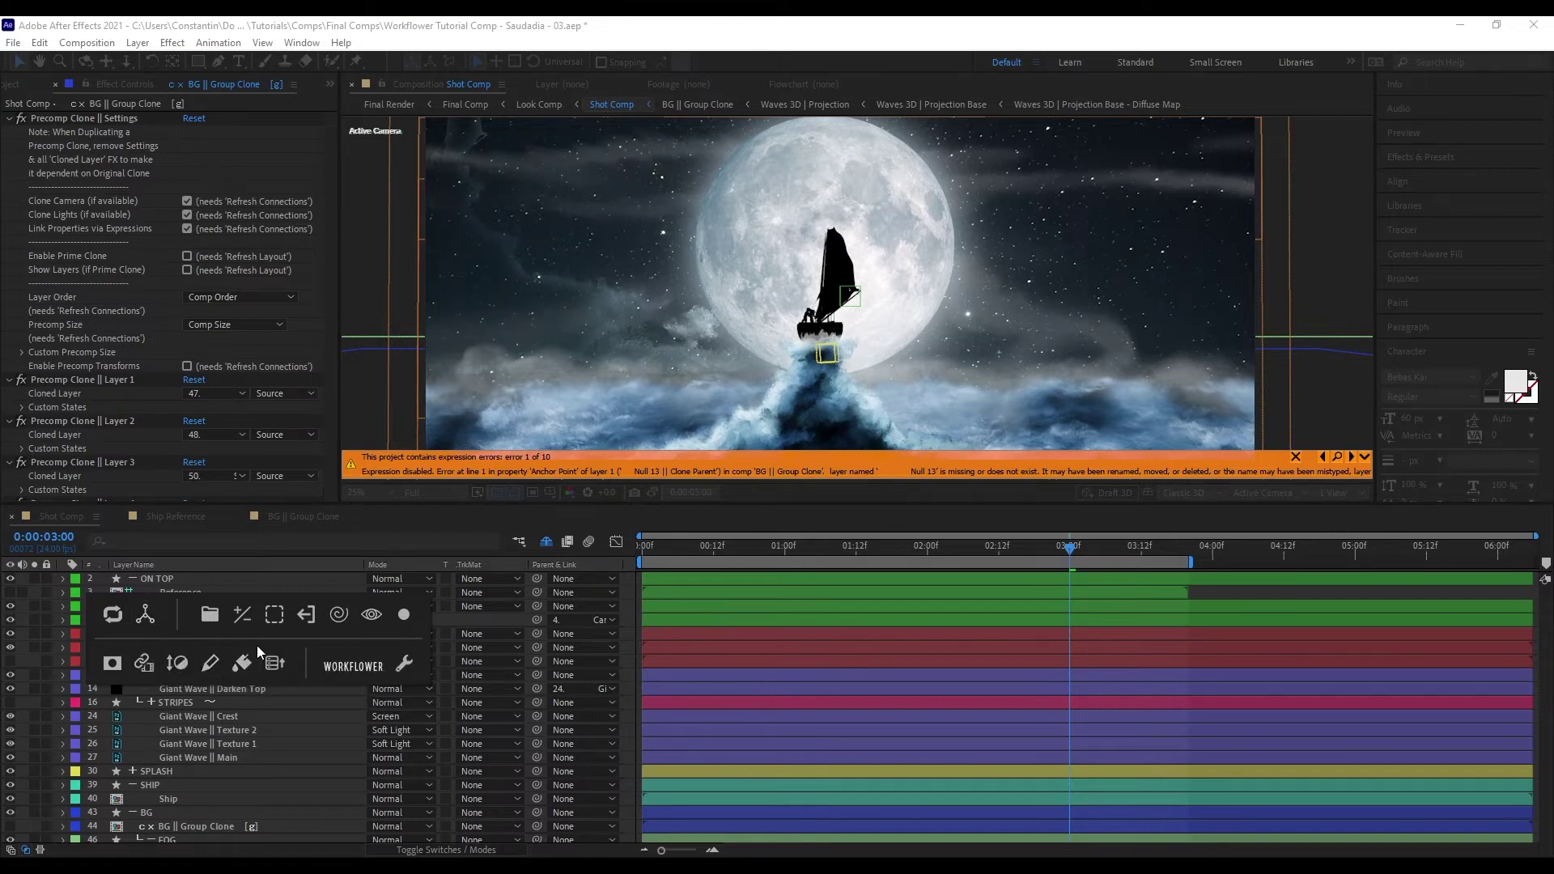
key(shift)
shift+click(150, 625)
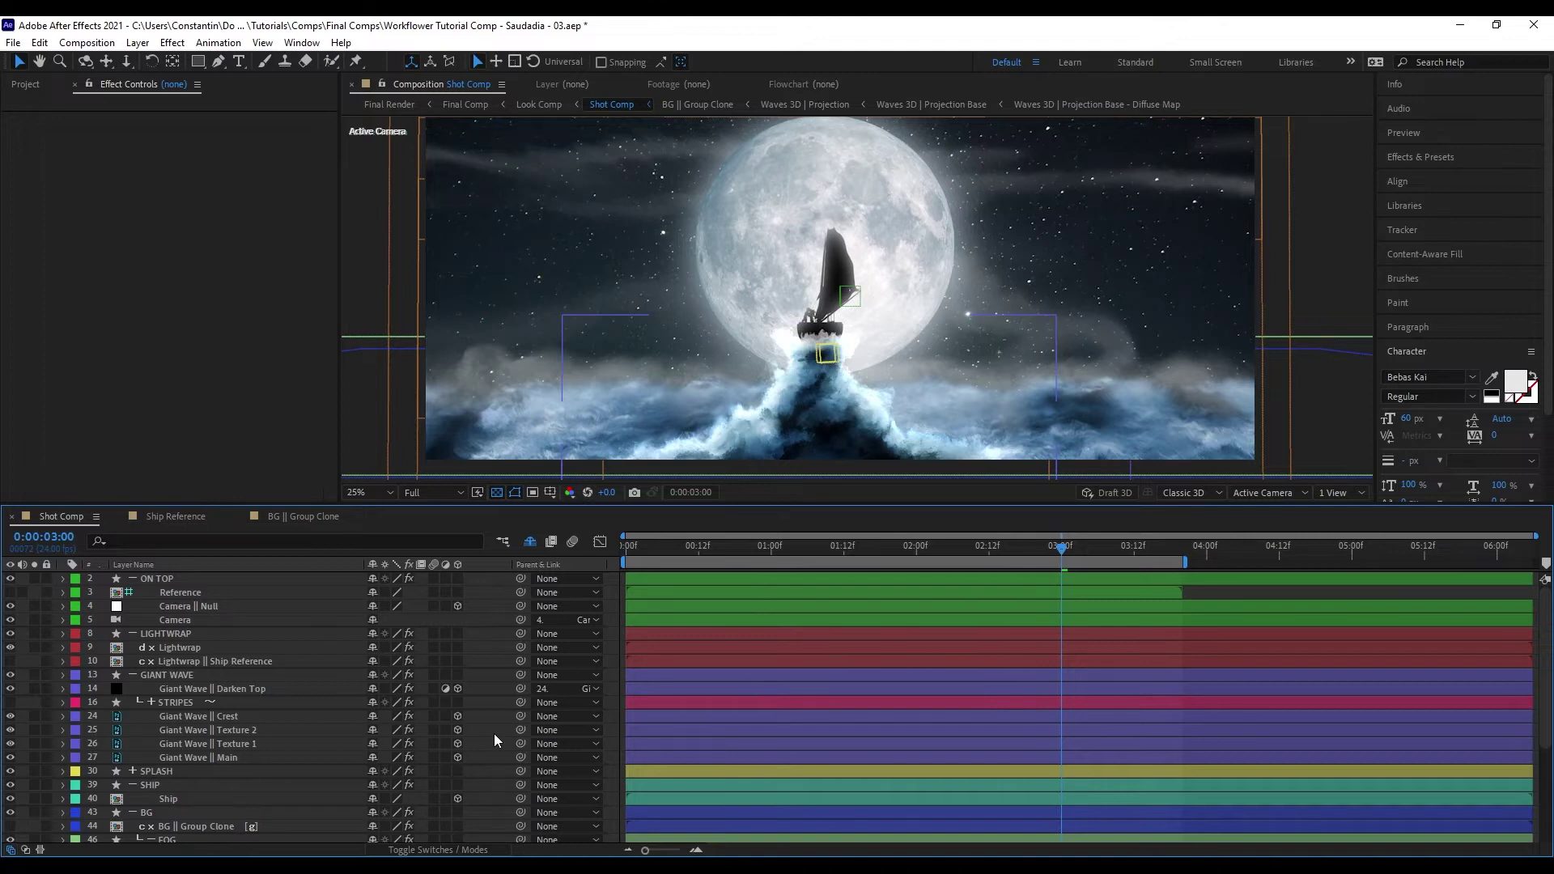
- Solo BG || Group Clone, disable its Link Properties via Expressions option and refresh its connections
scroll(509, 716, down, 4)
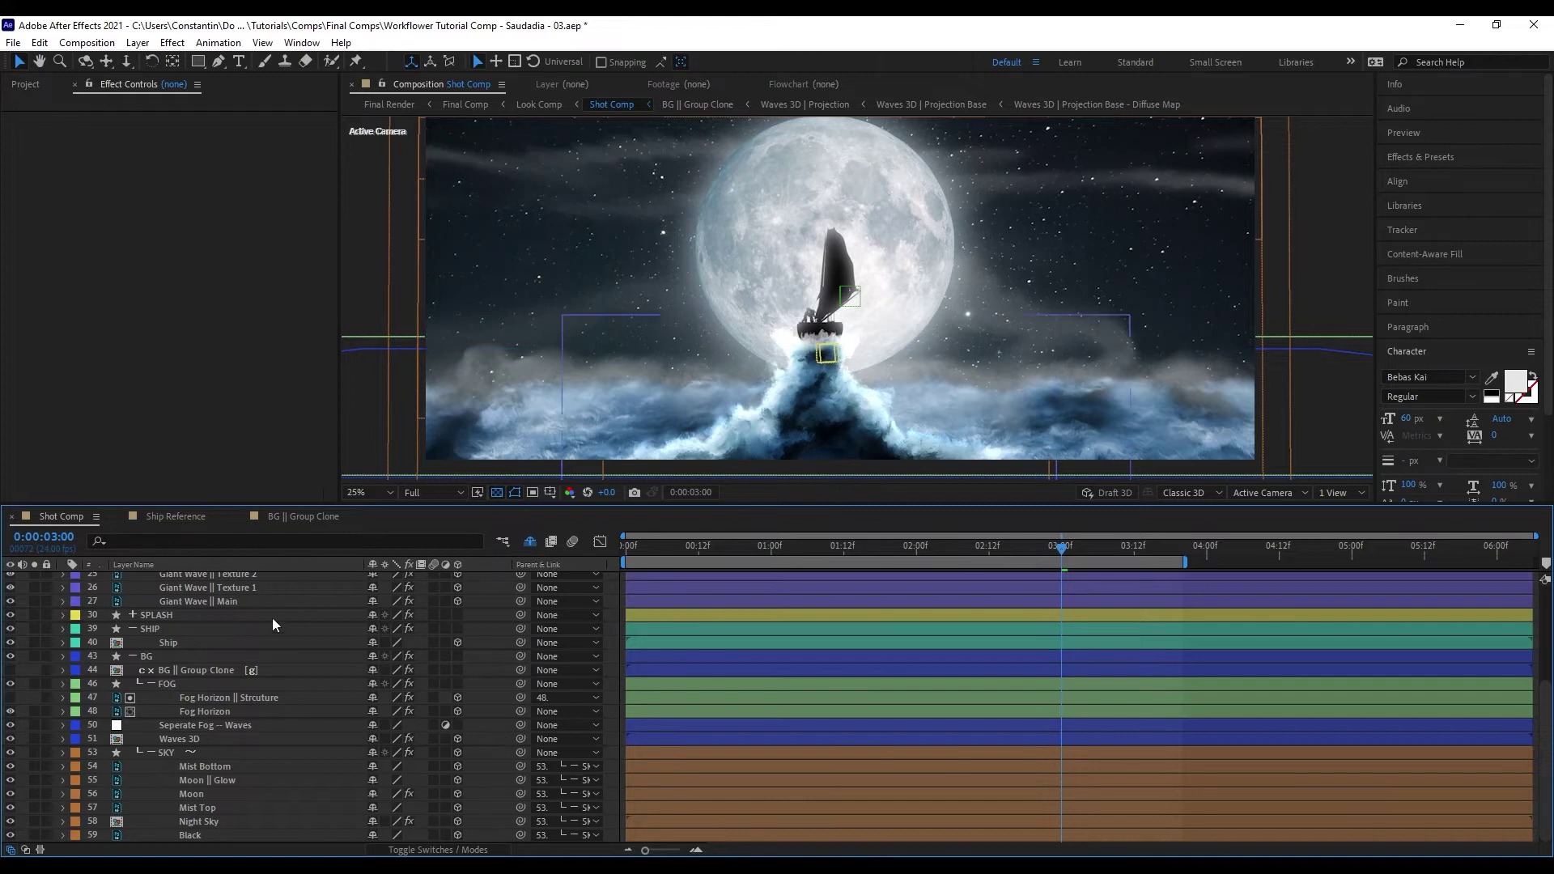
click(258, 670)
click(33, 670)
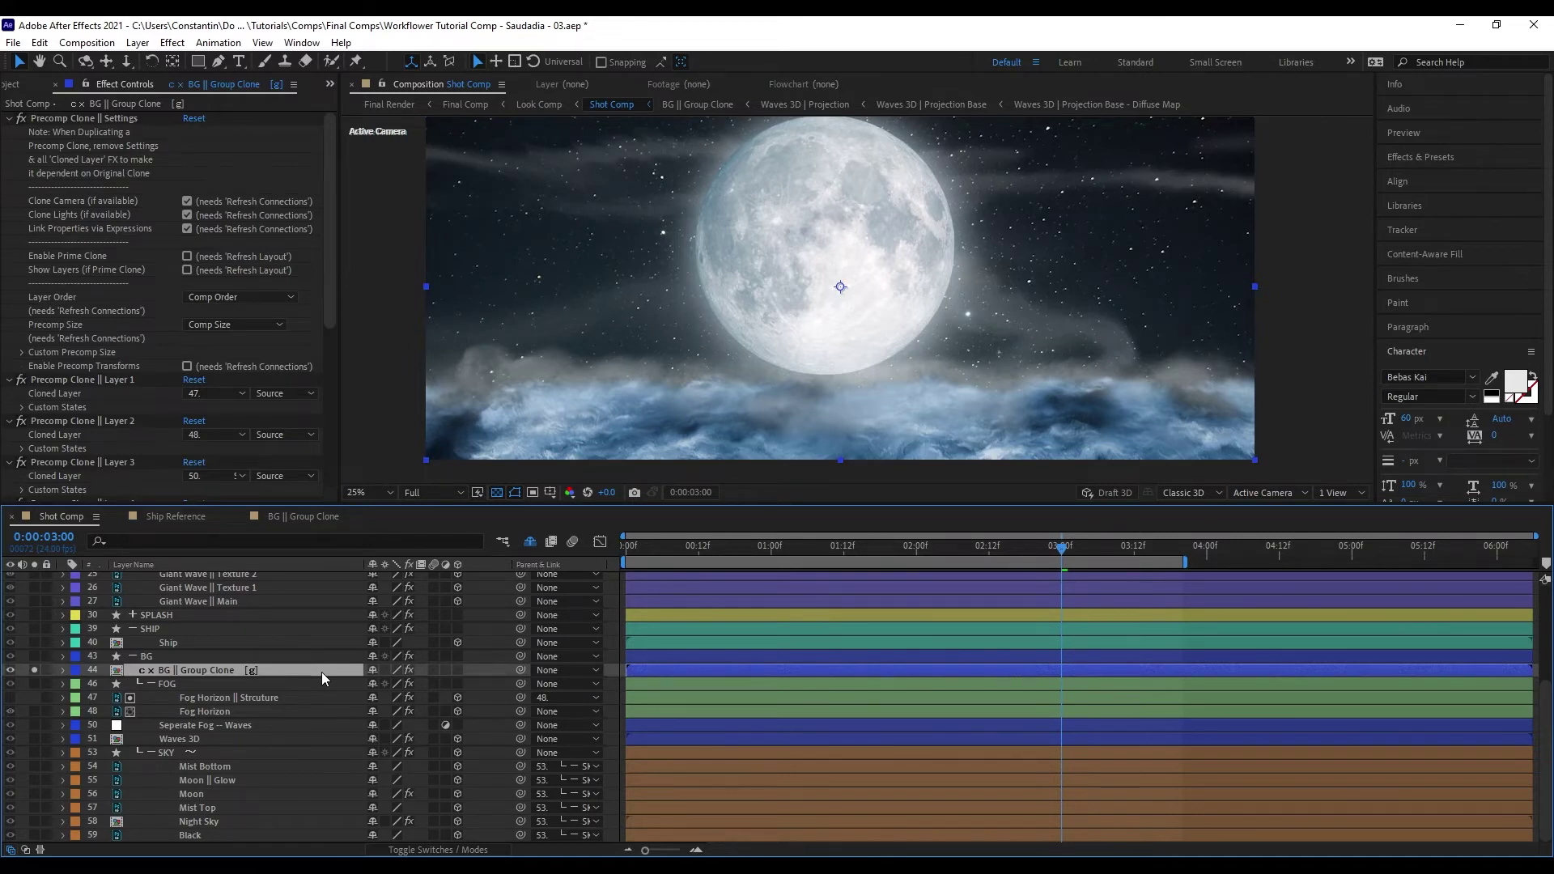
click(240, 229)
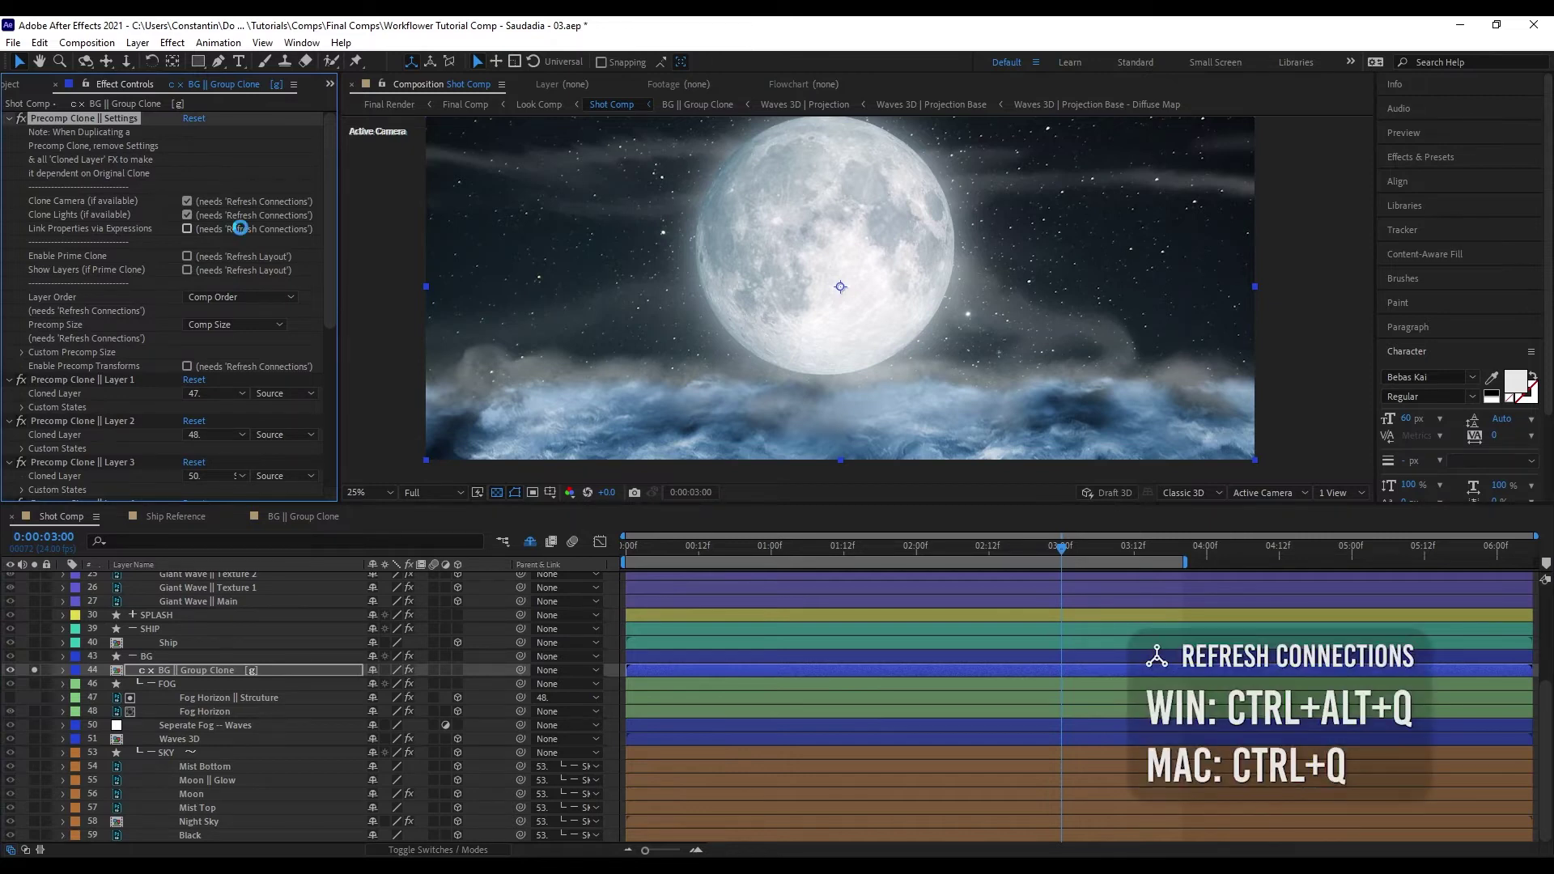
key(ctrl+alt+q)
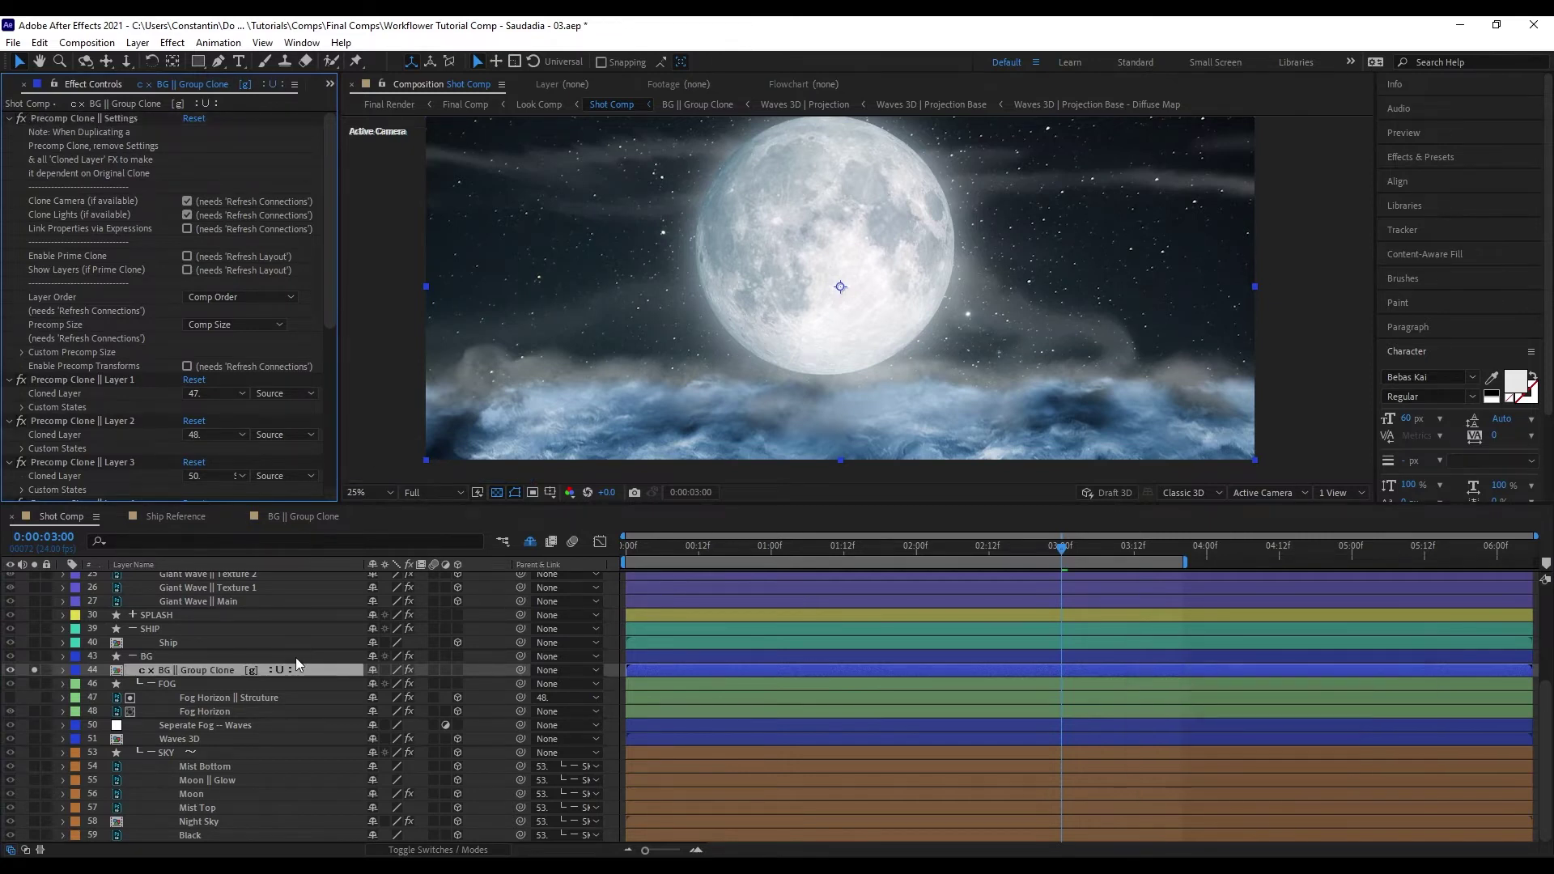
- Open BG || Group Clone, examine the modified properties of all its layers for expressions, and return to Shot Comp
double_click(297, 668)
key(ctrl+a)
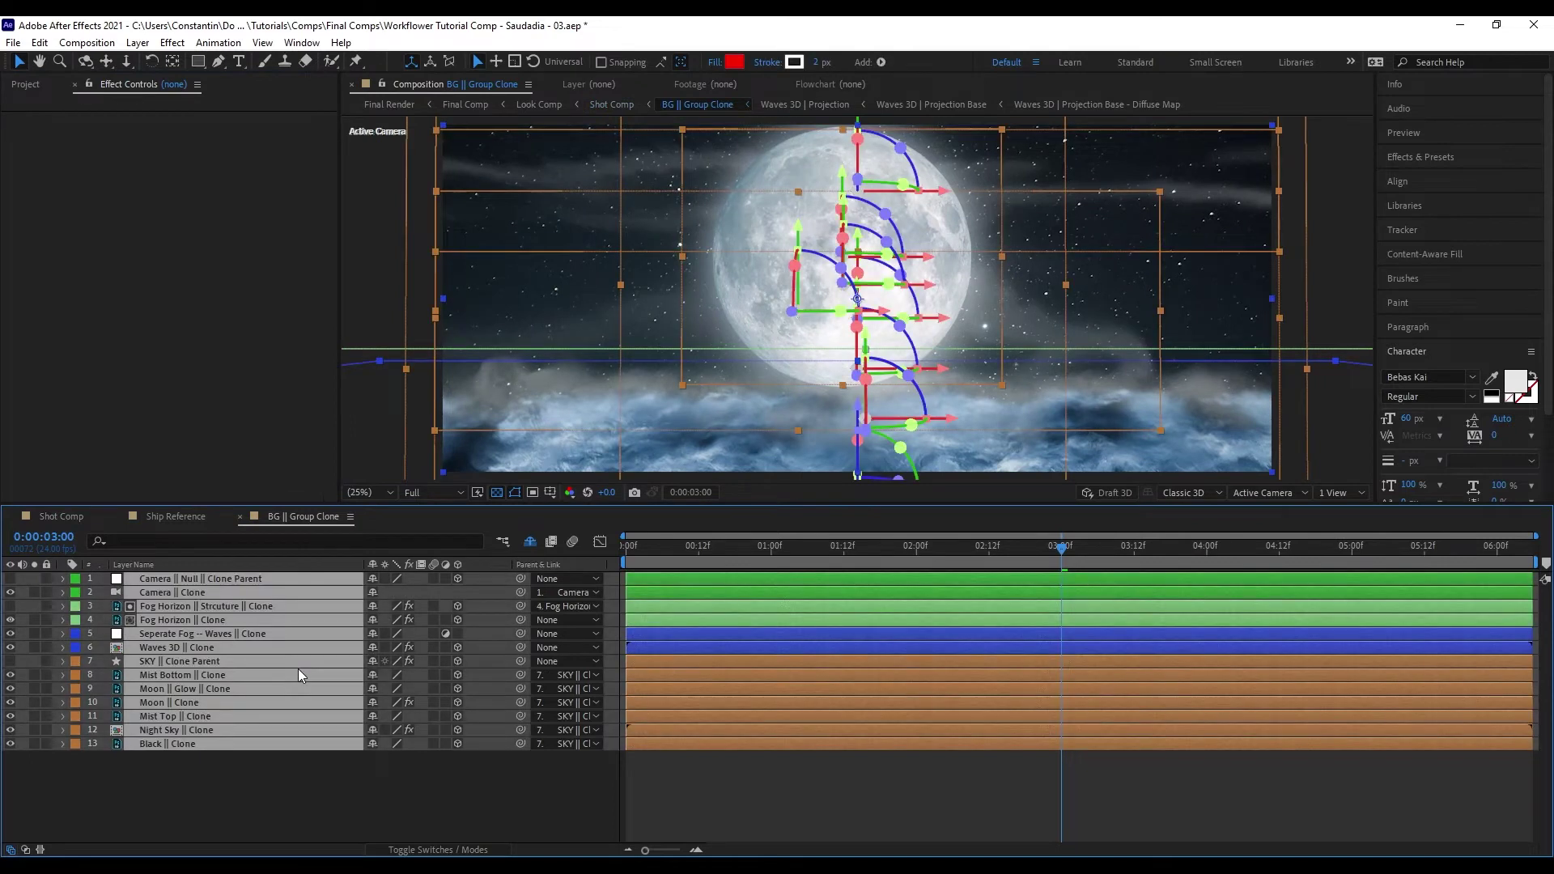
key(u)
key(u)
scroll(372, 704, down, 10)
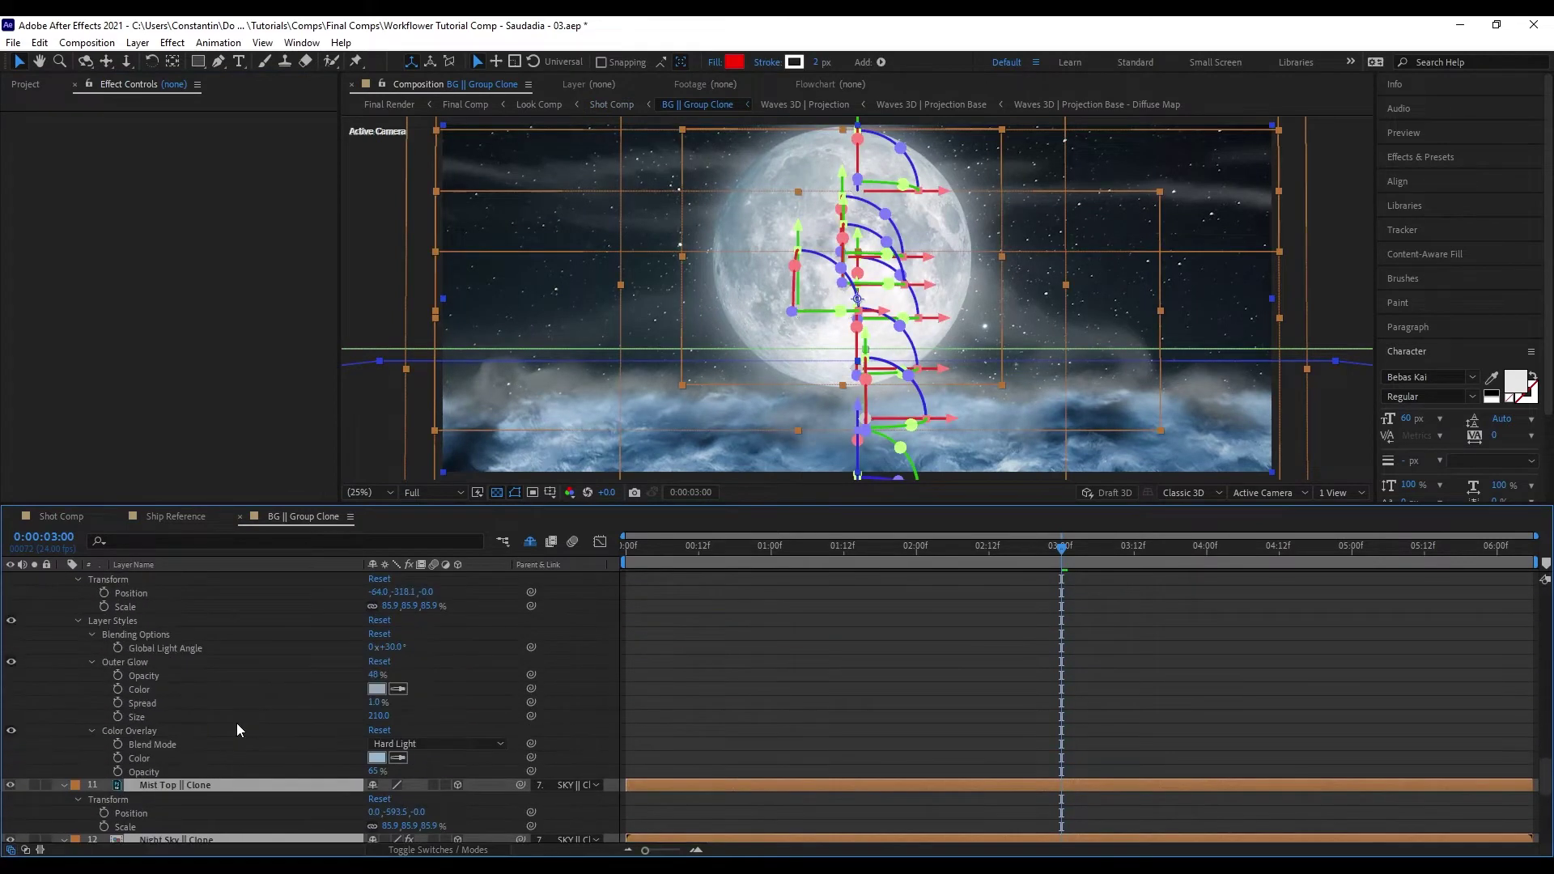
scroll(237, 722, down, 5)
key(u)
key(ctrl+shift+a)
key(Tab)
click(424, 641)
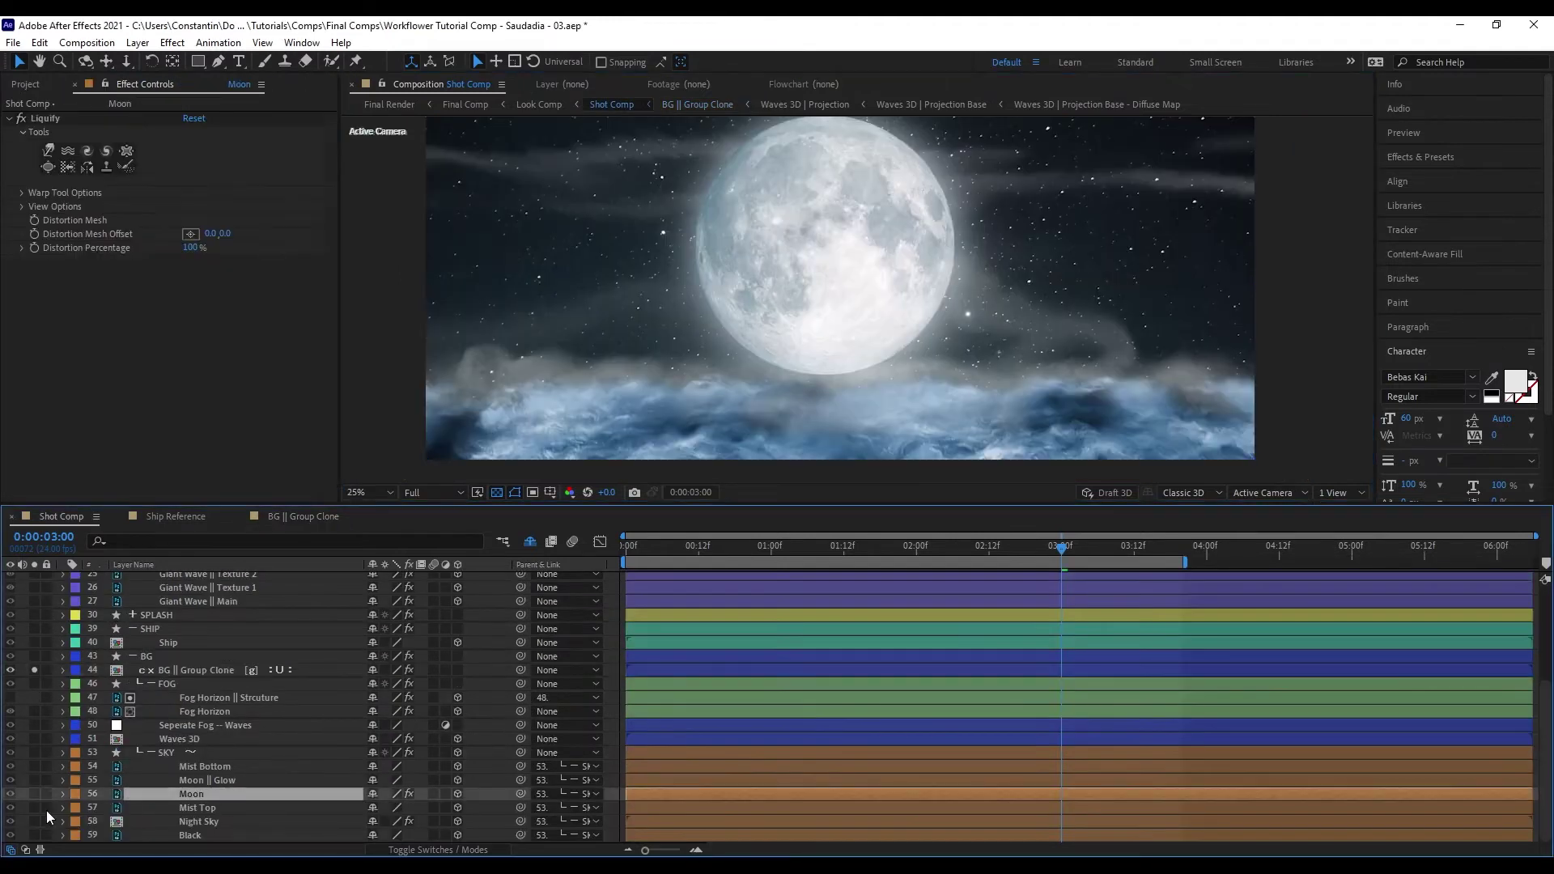
- Solo the Moon layer and move it up and to the right to test the unlinked BG || Group Clone
click(34, 794)
click(1014, 299)
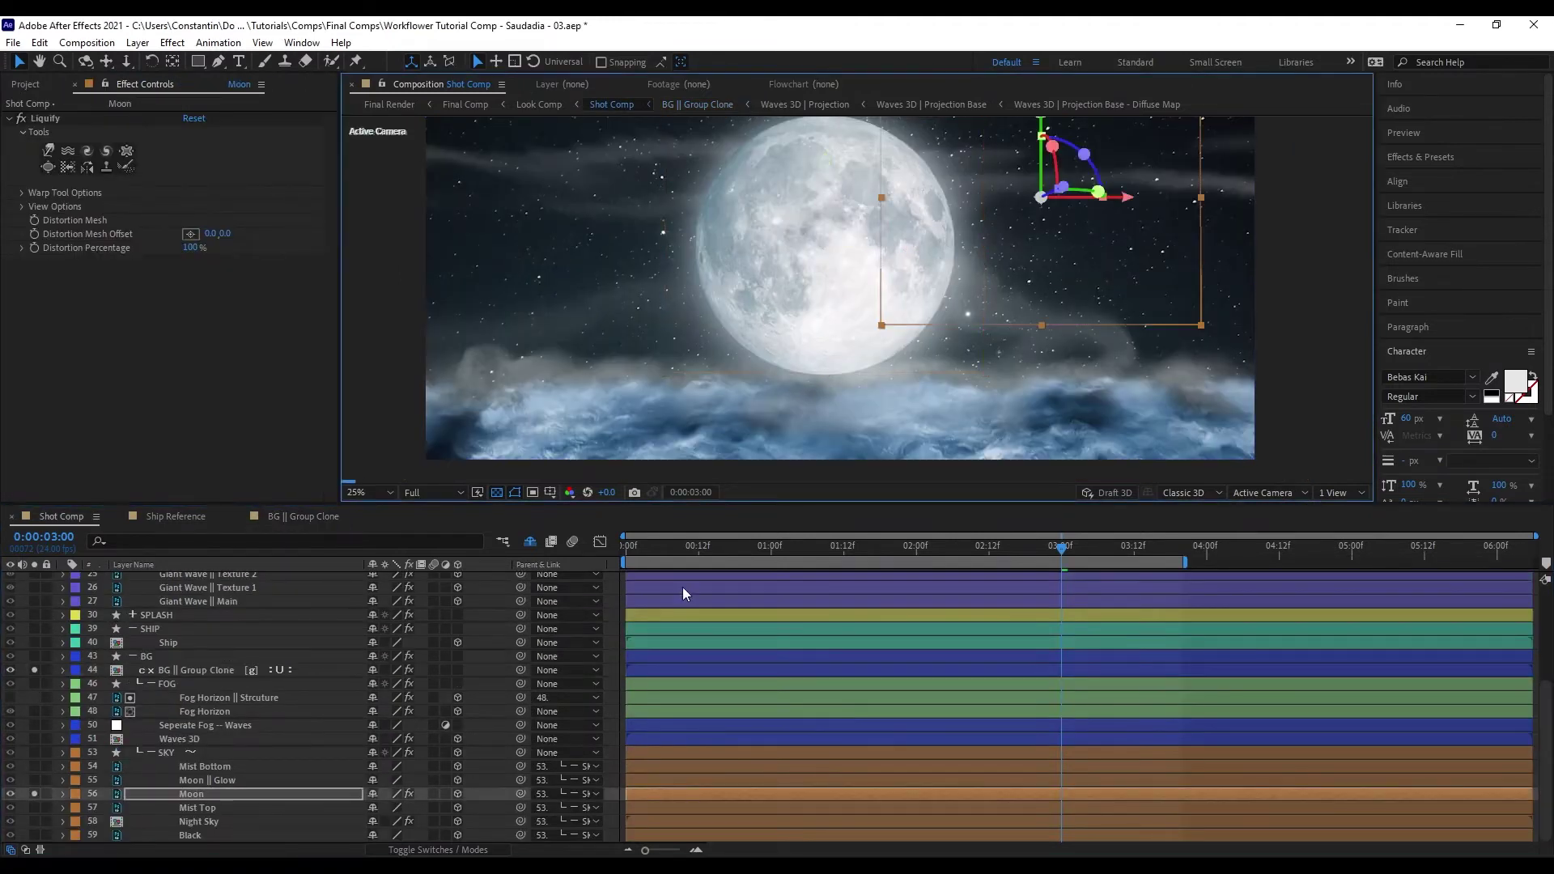
double_click(255, 666)
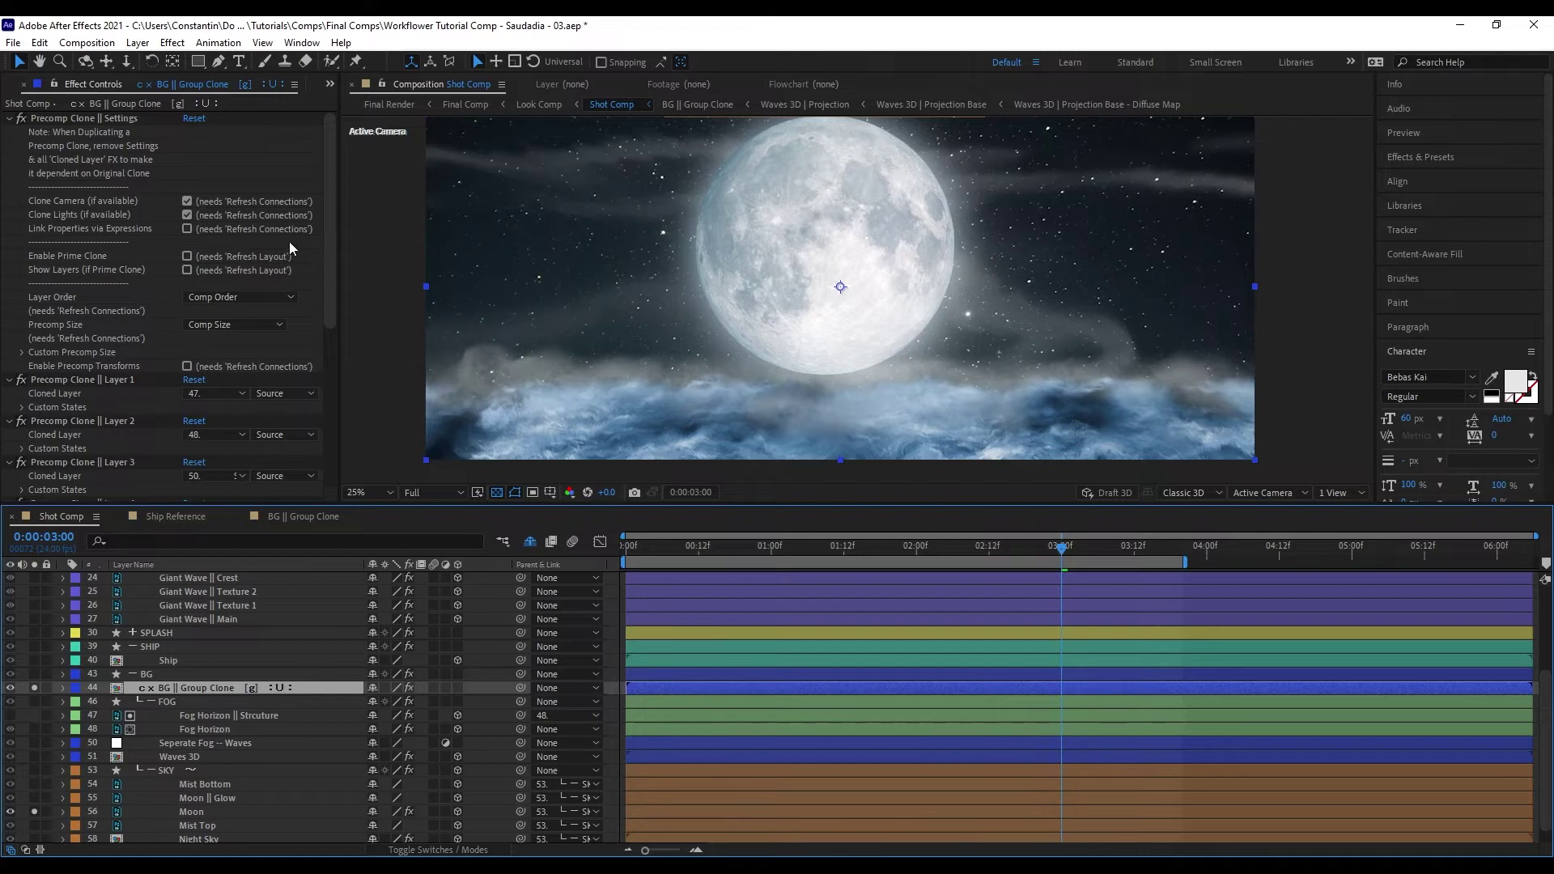
- Remove the connections of BG || Group Clone with Workflower and open the clone to check all its layers
click(311, 722)
click(309, 686)
key(ctrl+alt+x)
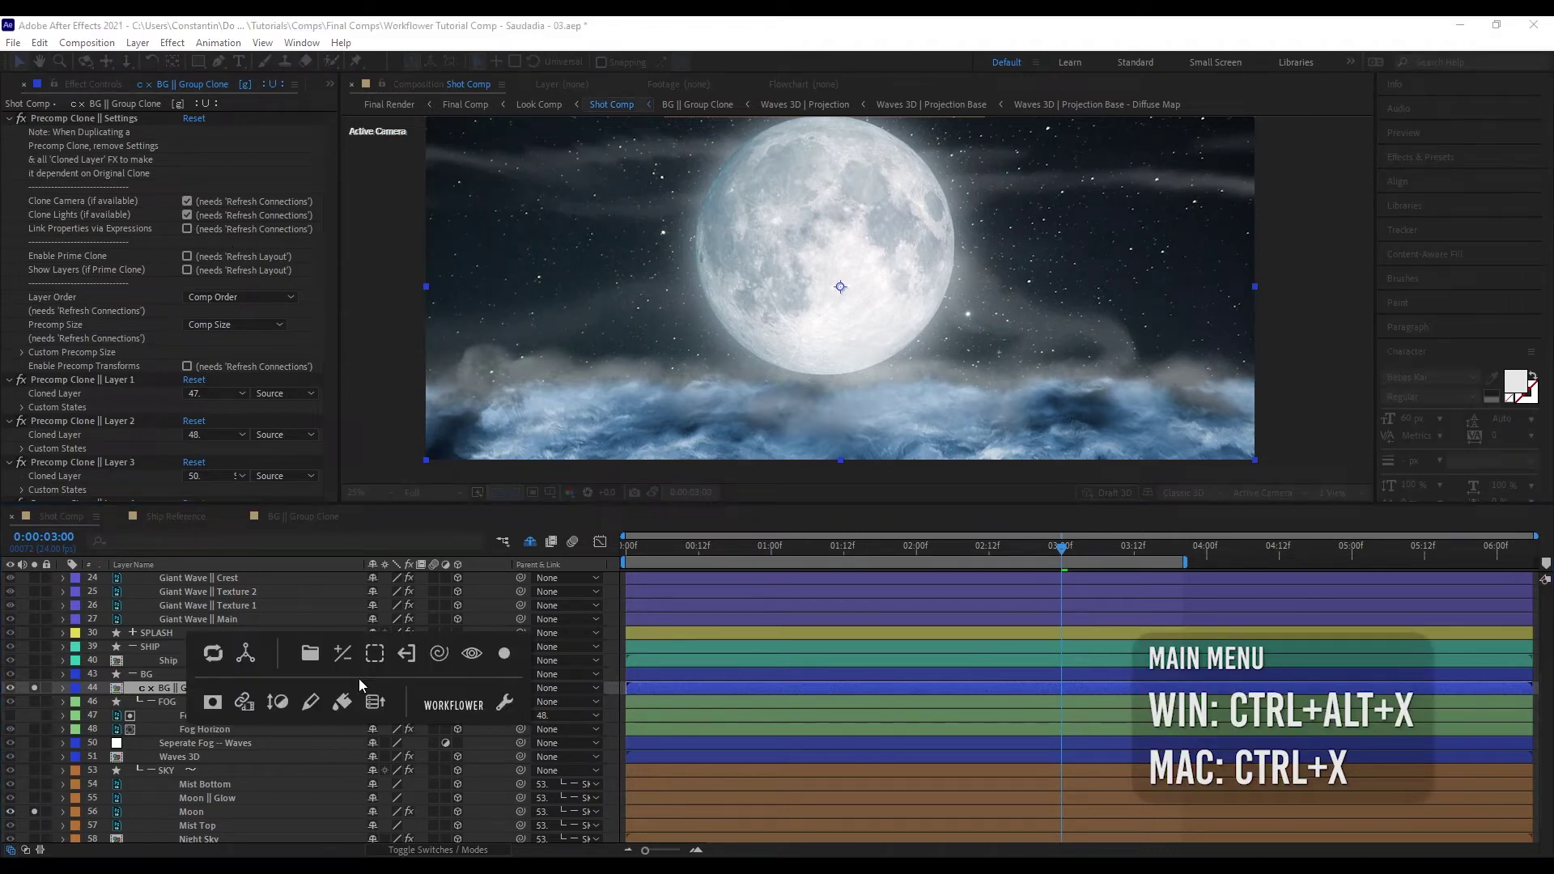
key(alt)
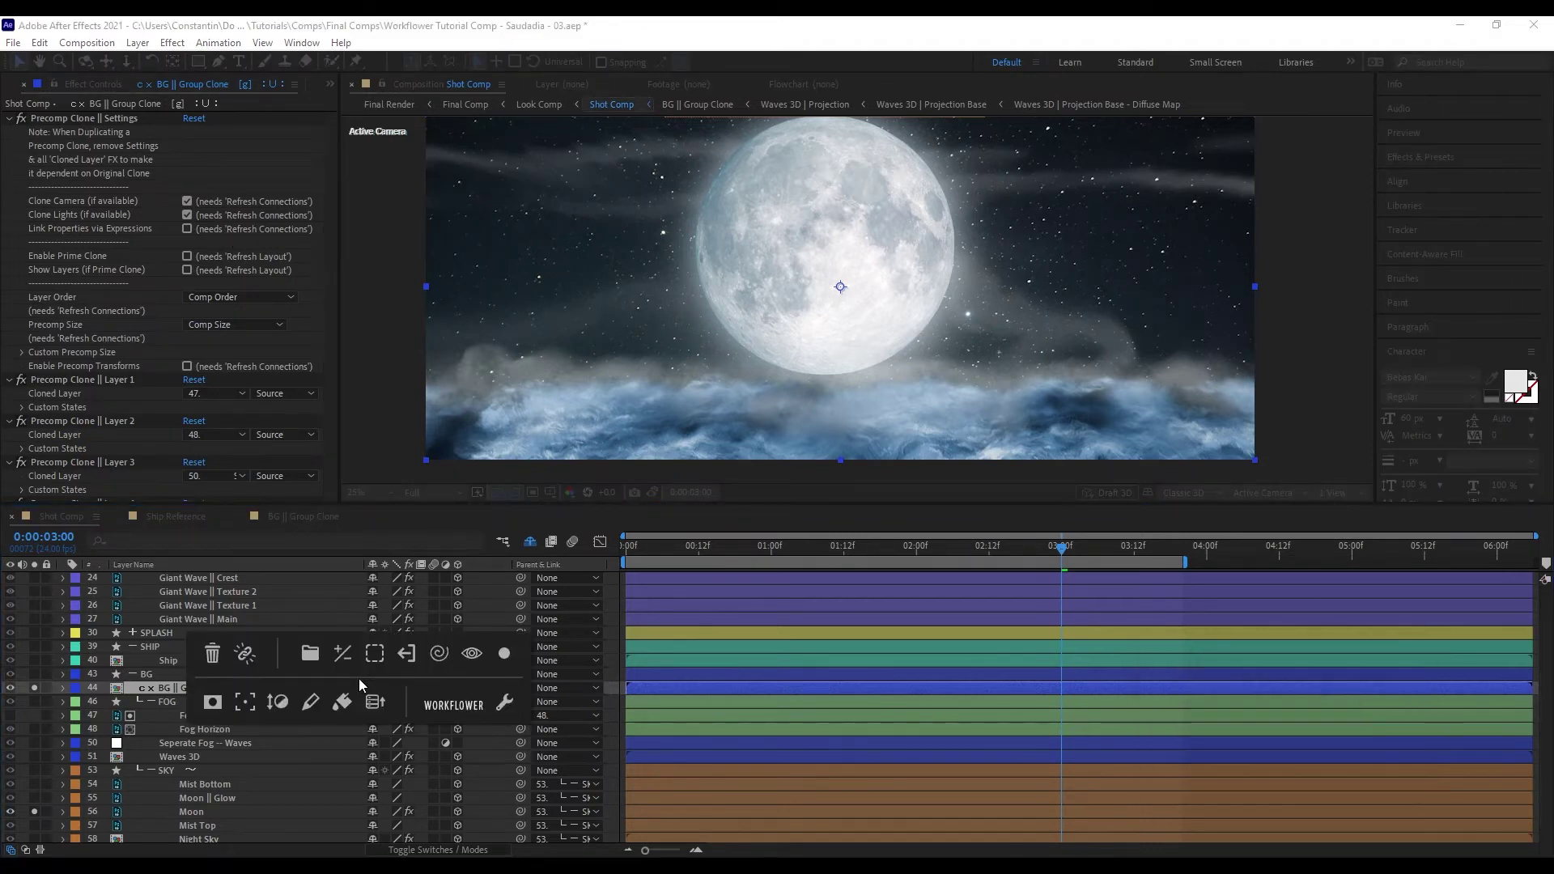
alt+click(239, 663)
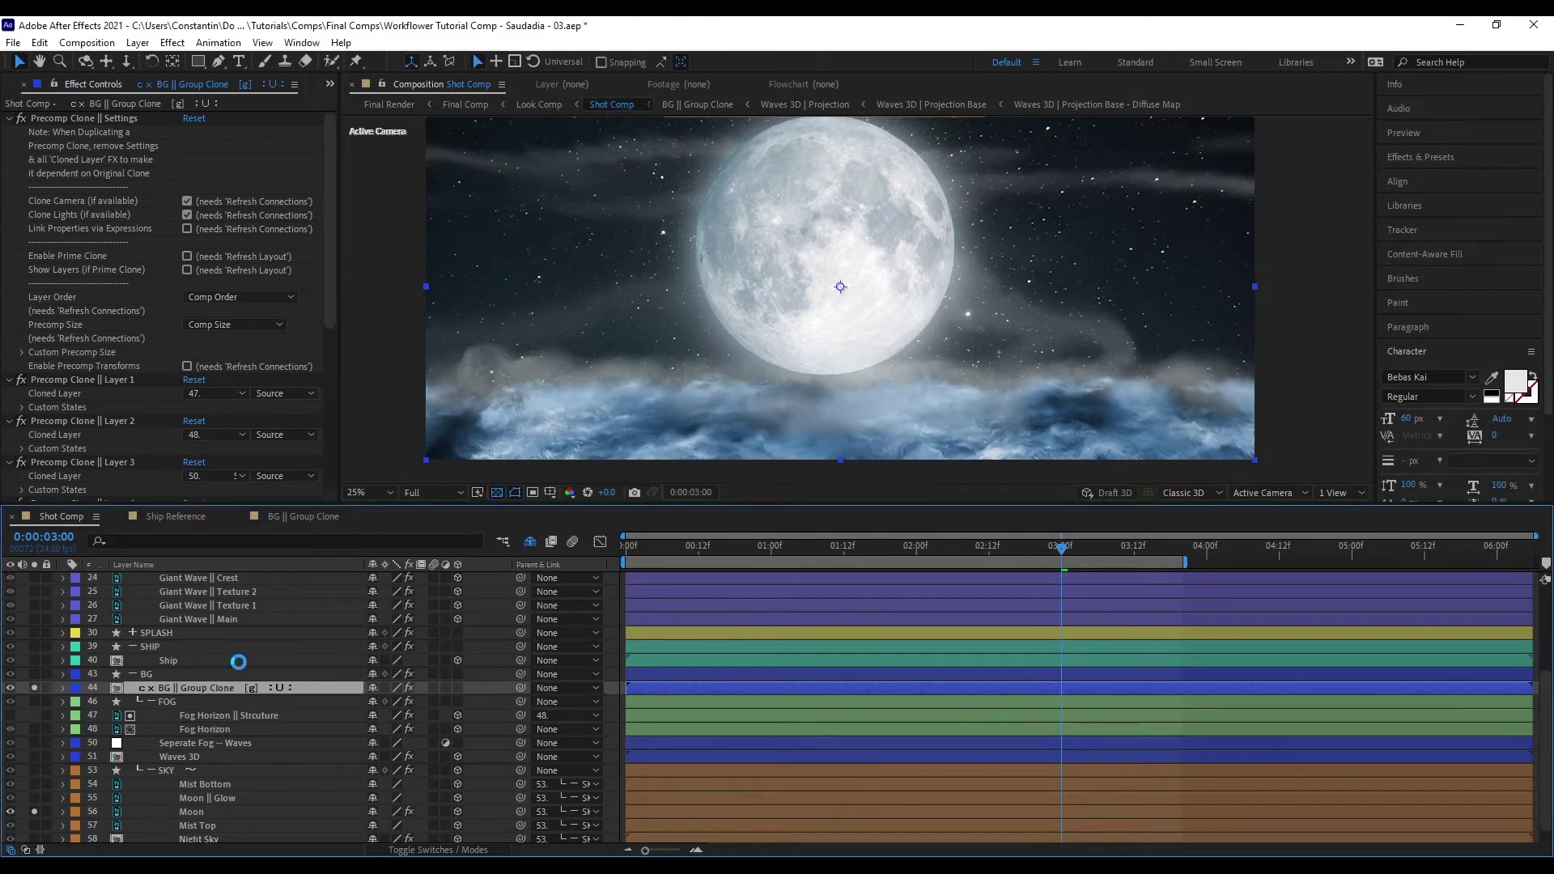
double_click(268, 687)
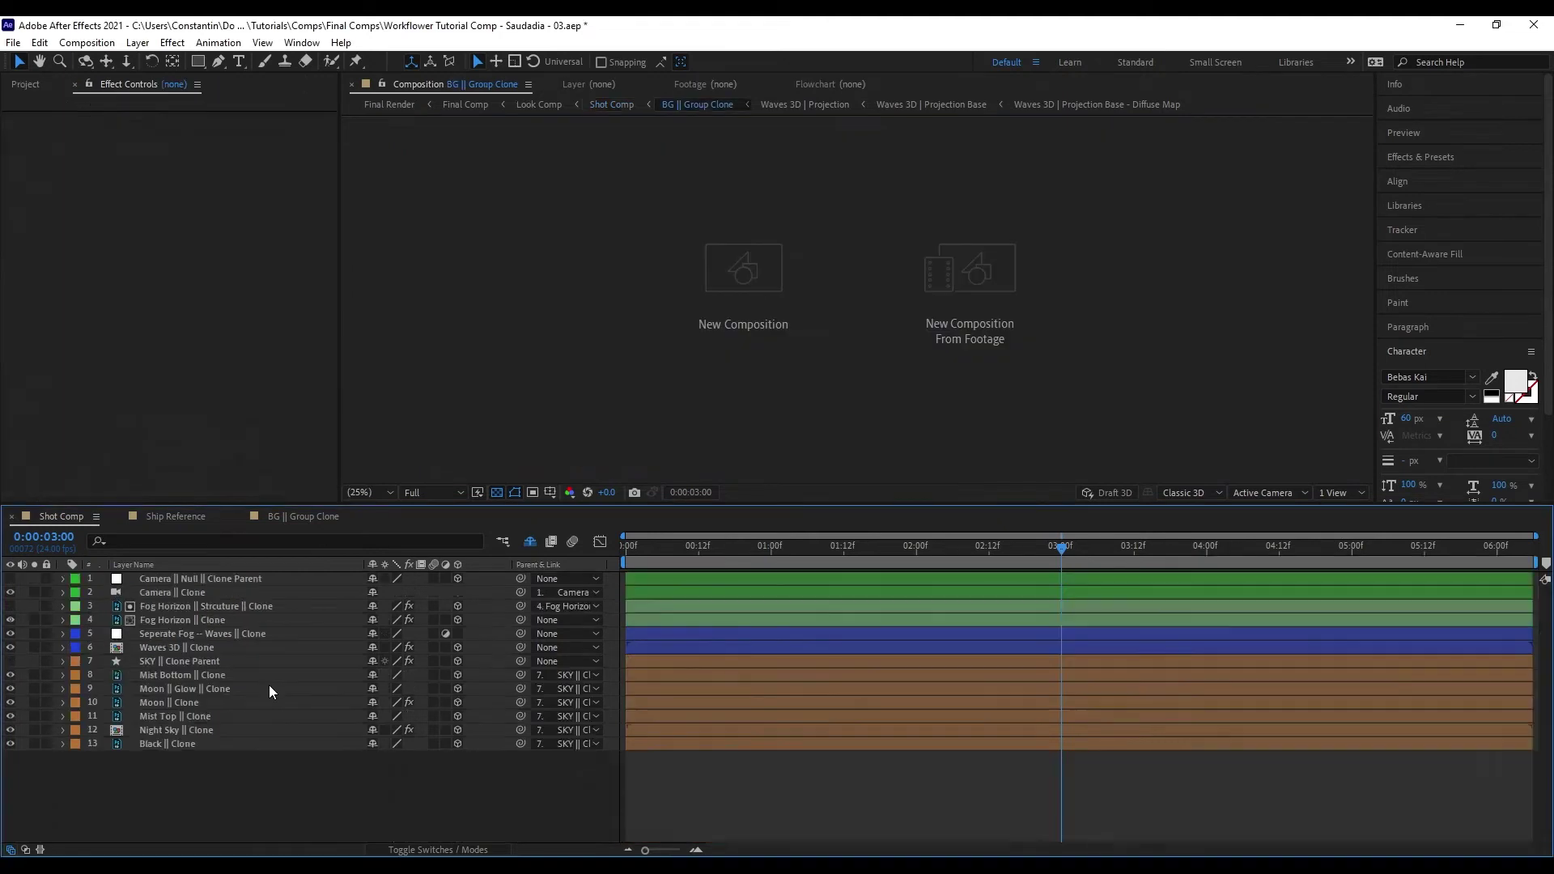
key(ctrl+a)
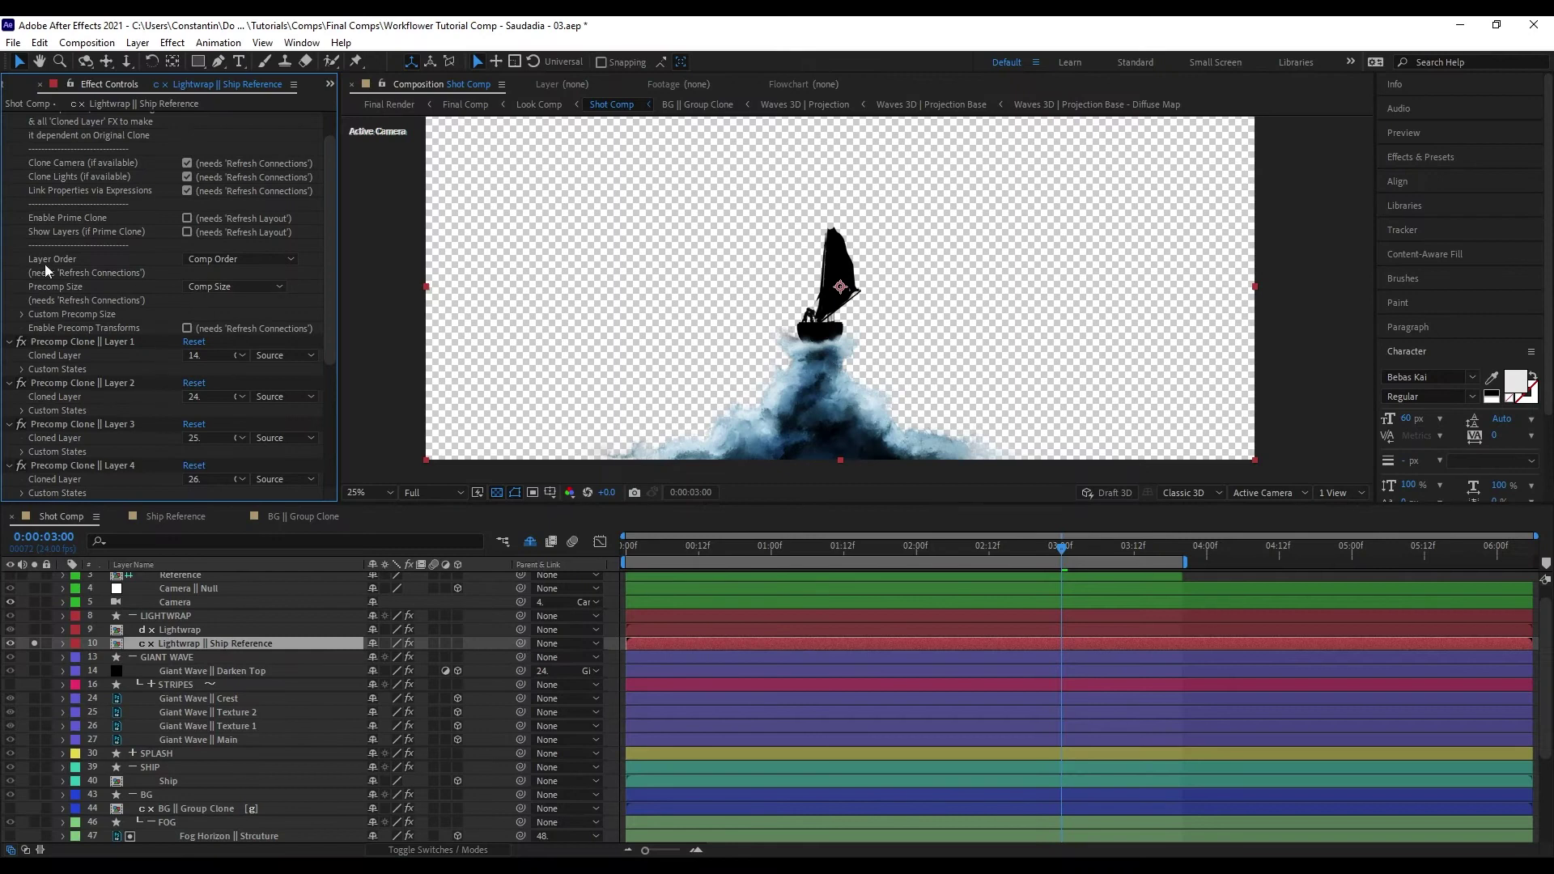
- Set the Layer Order of Lightwrap || Ship Reference to Custom Order, rearrange its cloned layers as 40, 25, 24, 26, 27, 14, and refresh its connections
click(225, 259)
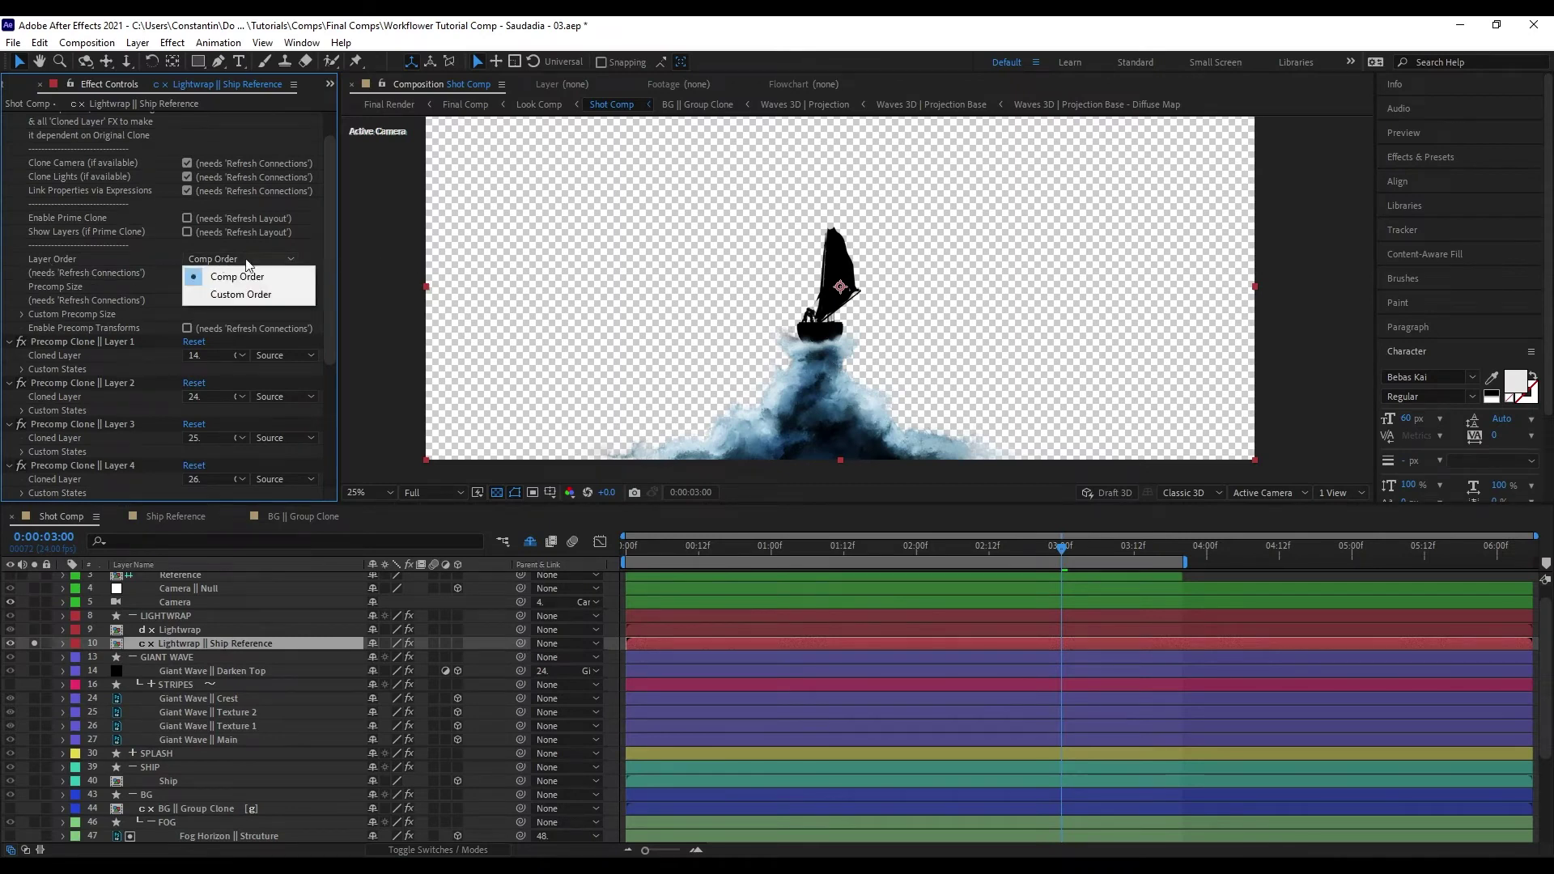
click(253, 298)
drag(154, 374, 153, 215)
click(24, 407)
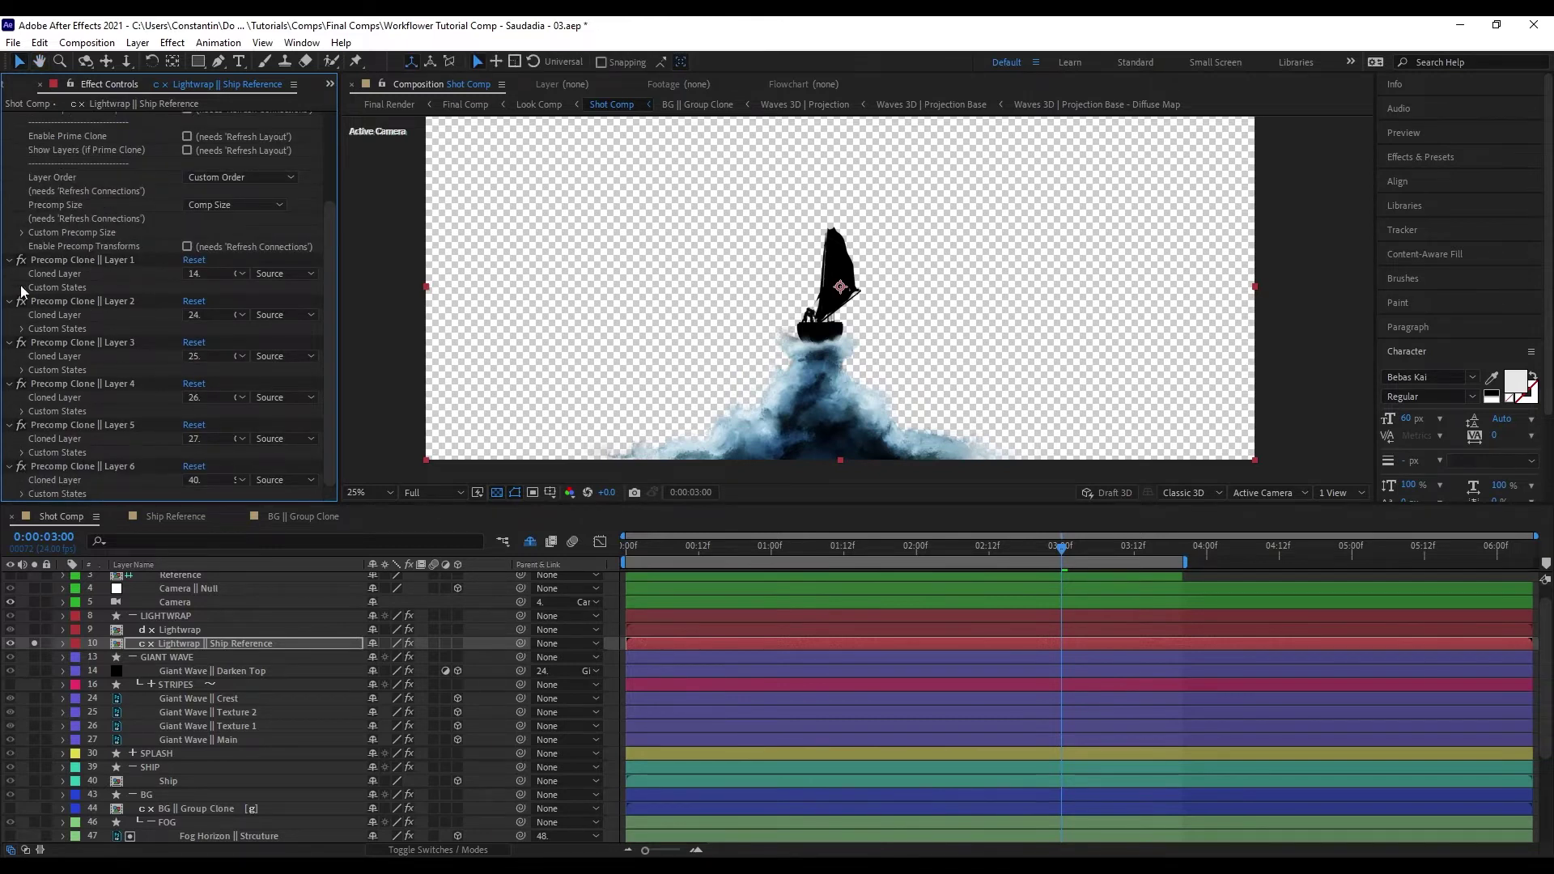
mouse_move(68, 261)
mouse_down()
mouse_move(132, 264)
mouse_move(130, 449)
mouse_move(122, 275)
mouse_move(129, 376)
mouse_move(106, 384)
mouse_up()
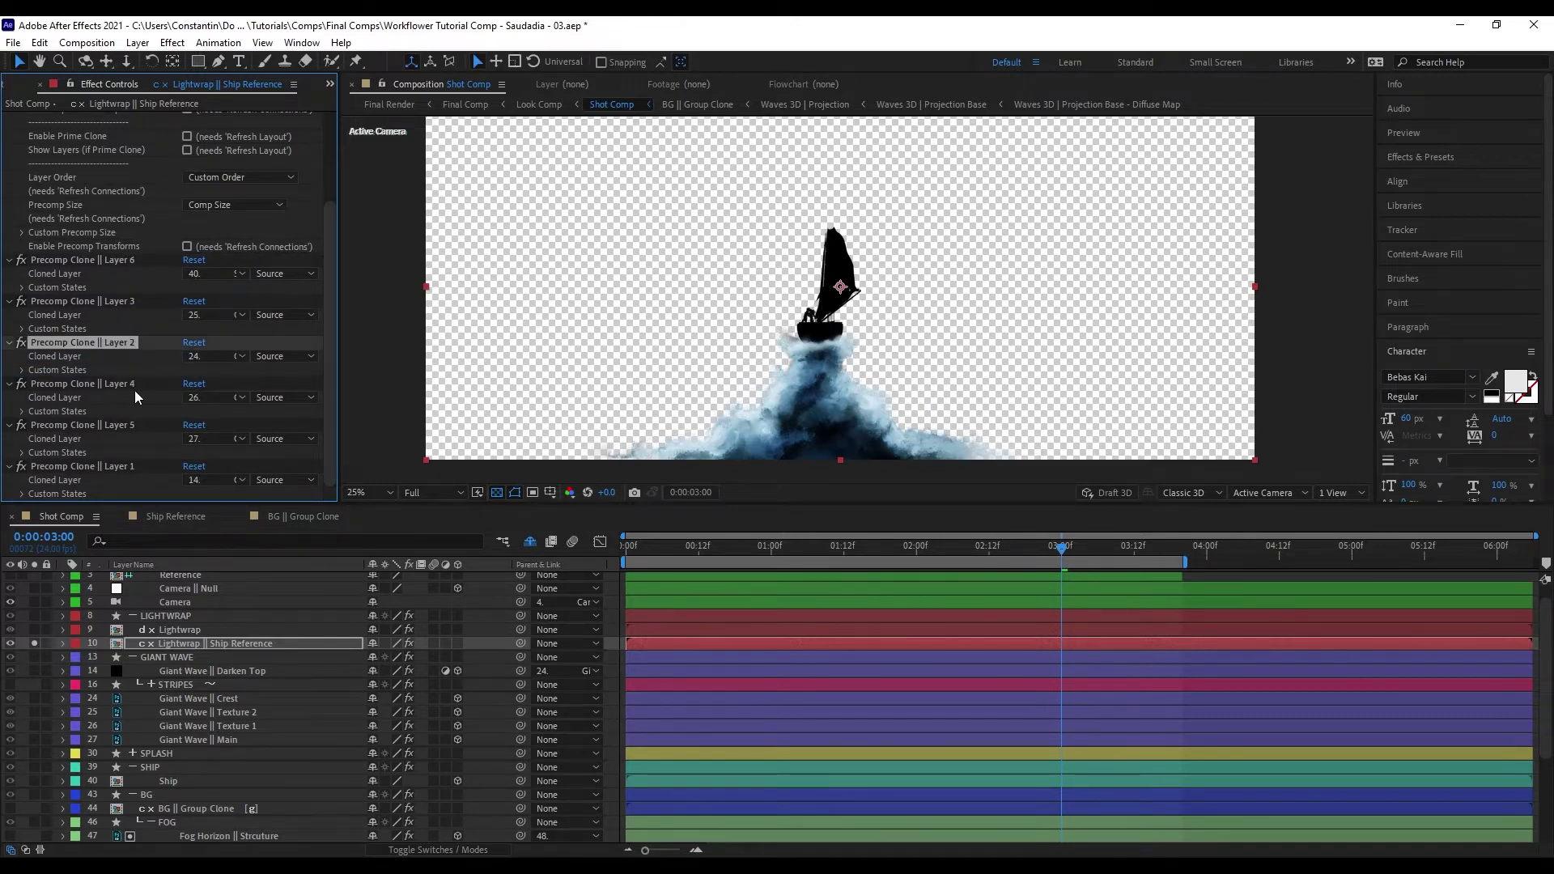
key(ctrl+alt+q)
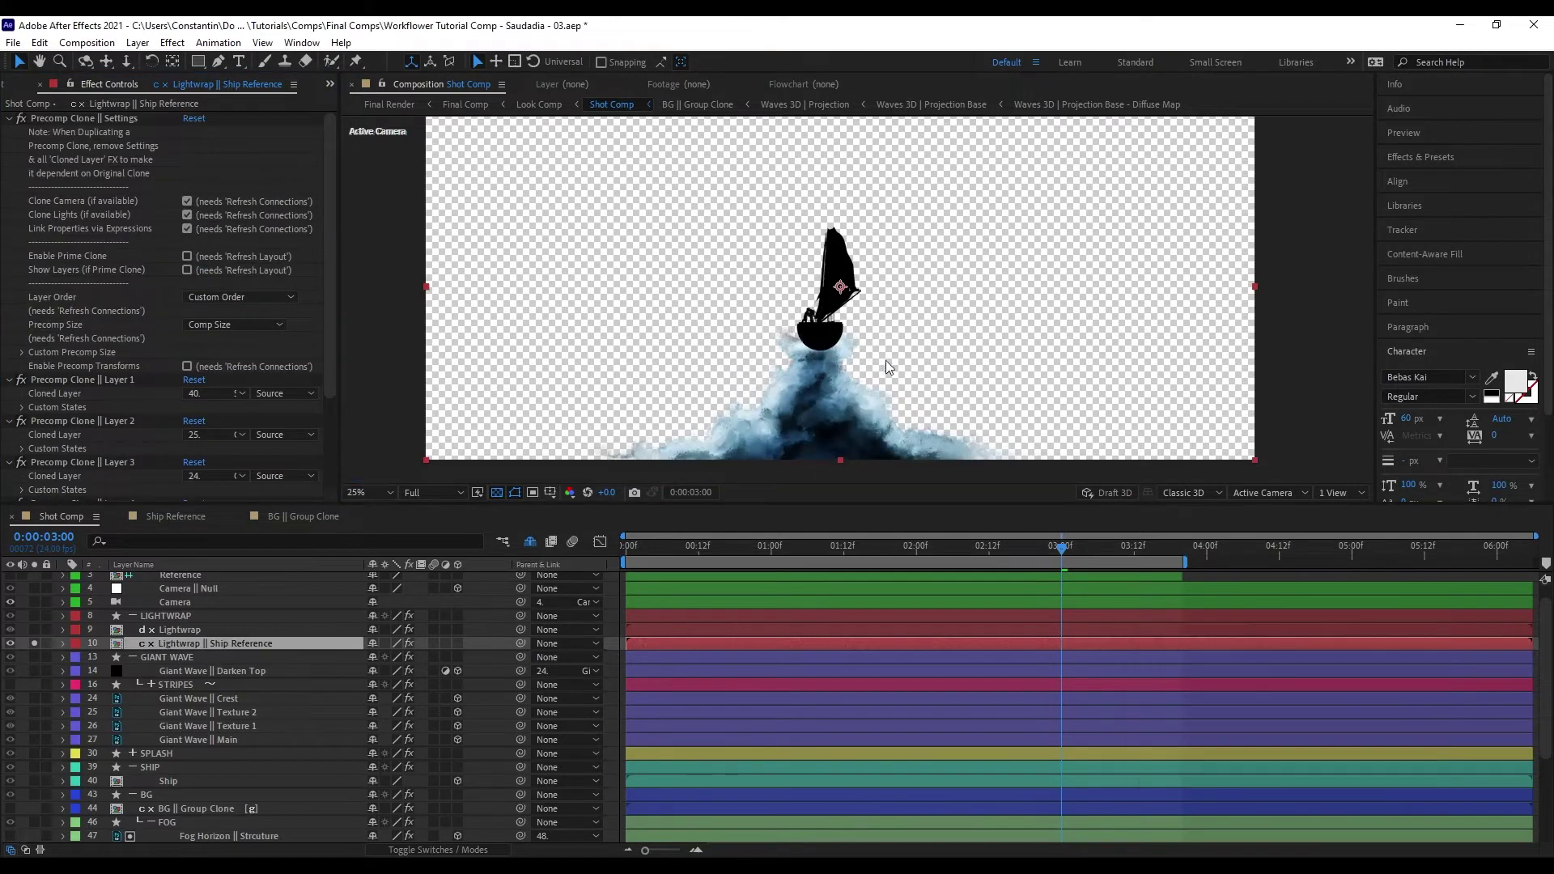
- Inspect the layer order inside Lightwrap || Ship Reference and the Custom States of its last cloned layer, including the blending mode options
double_click(280, 642)
key(shift+Escape)
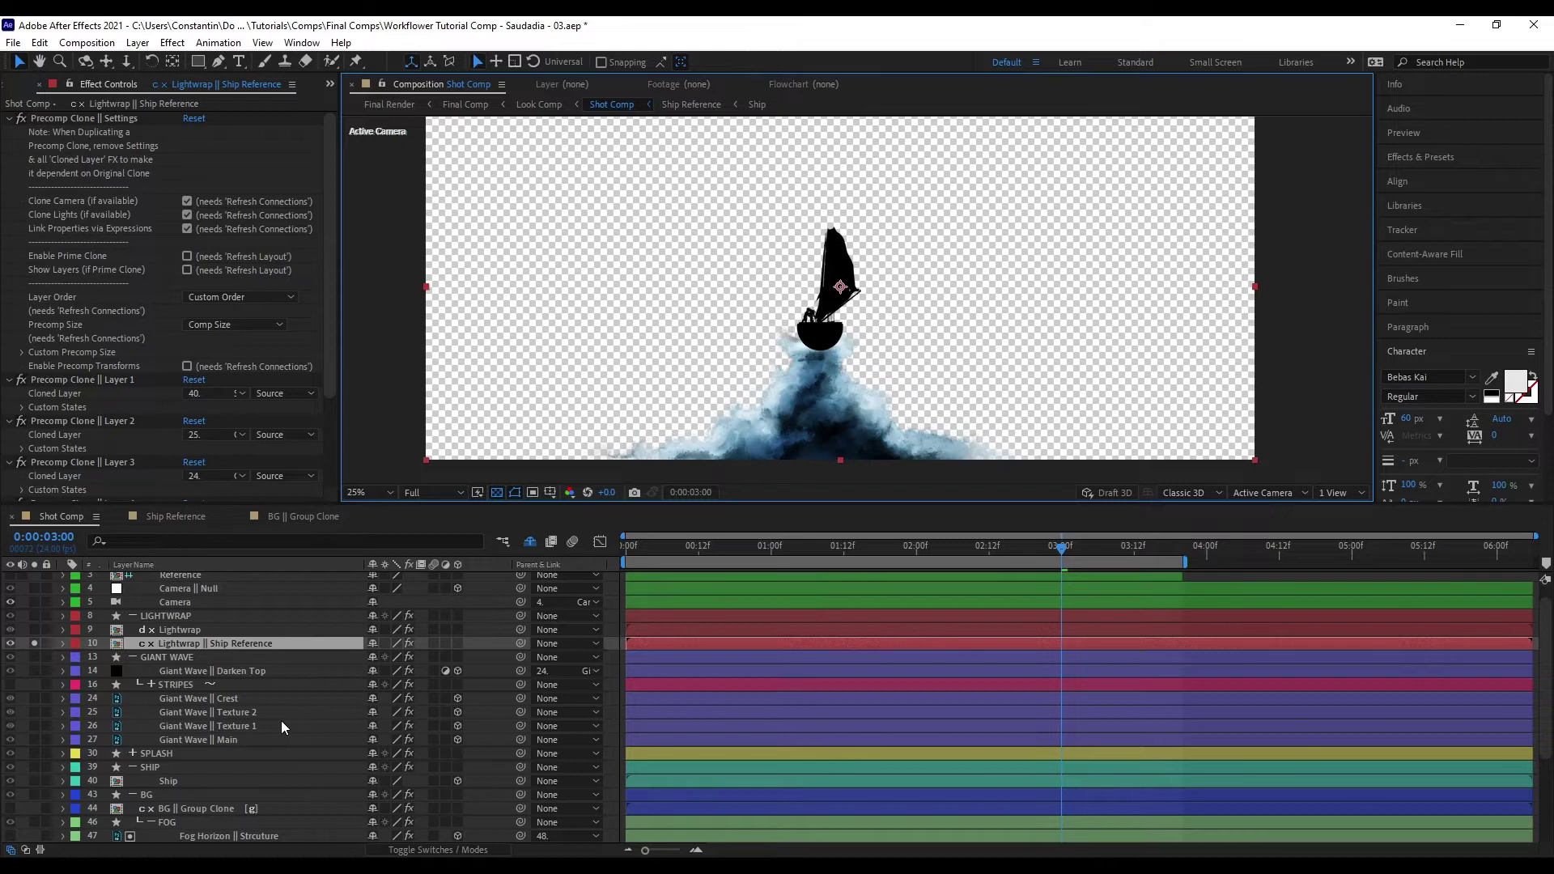
scroll(99, 424, down, 5)
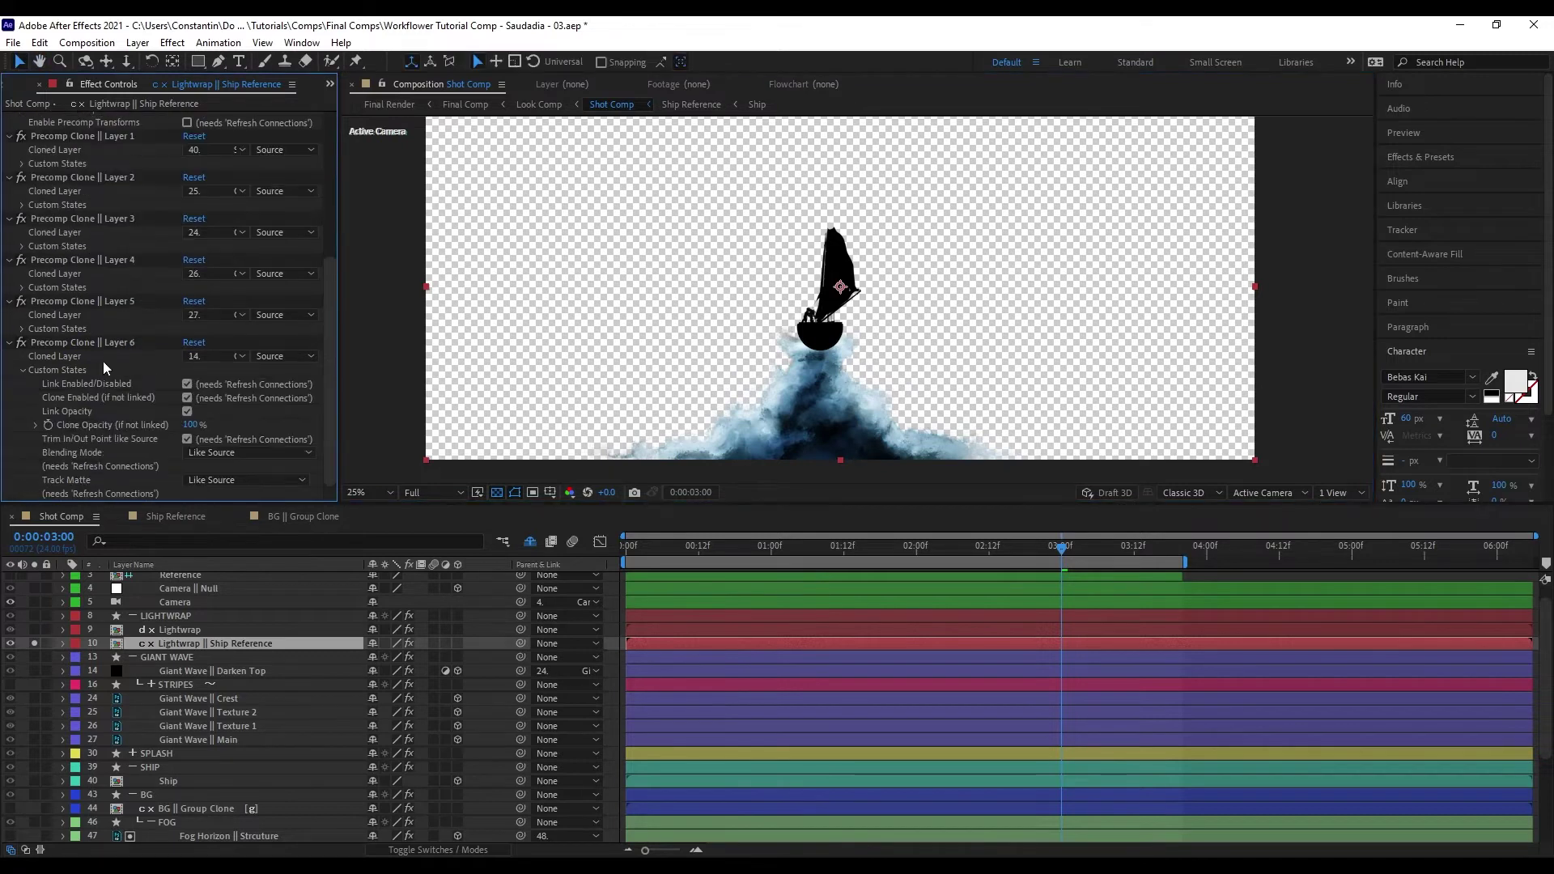
click(199, 452)
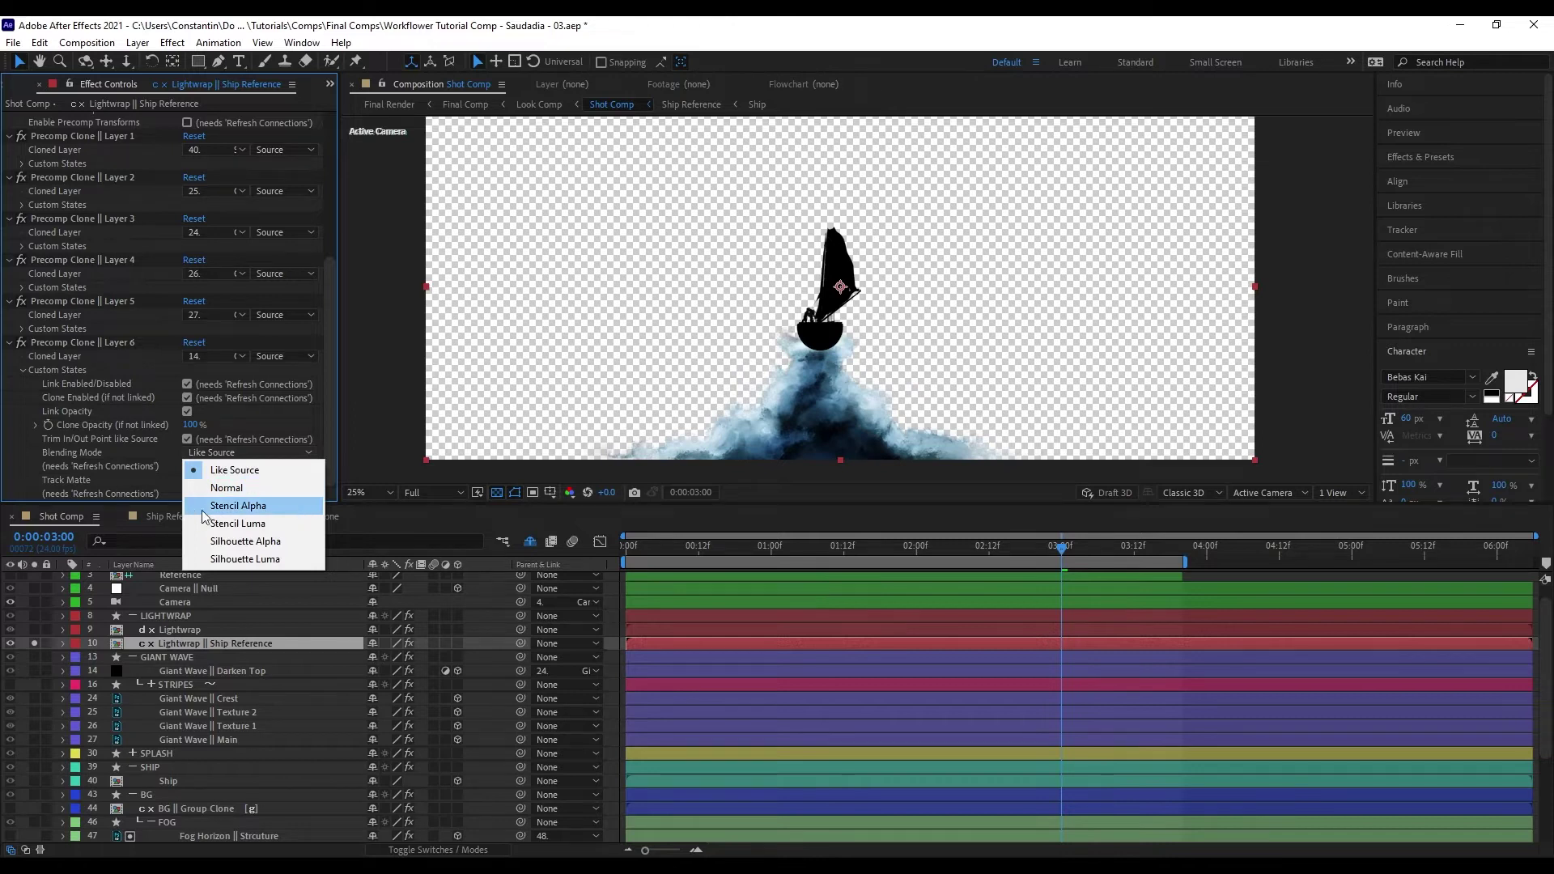
click(109, 440)
drag(105, 315, 111, 438)
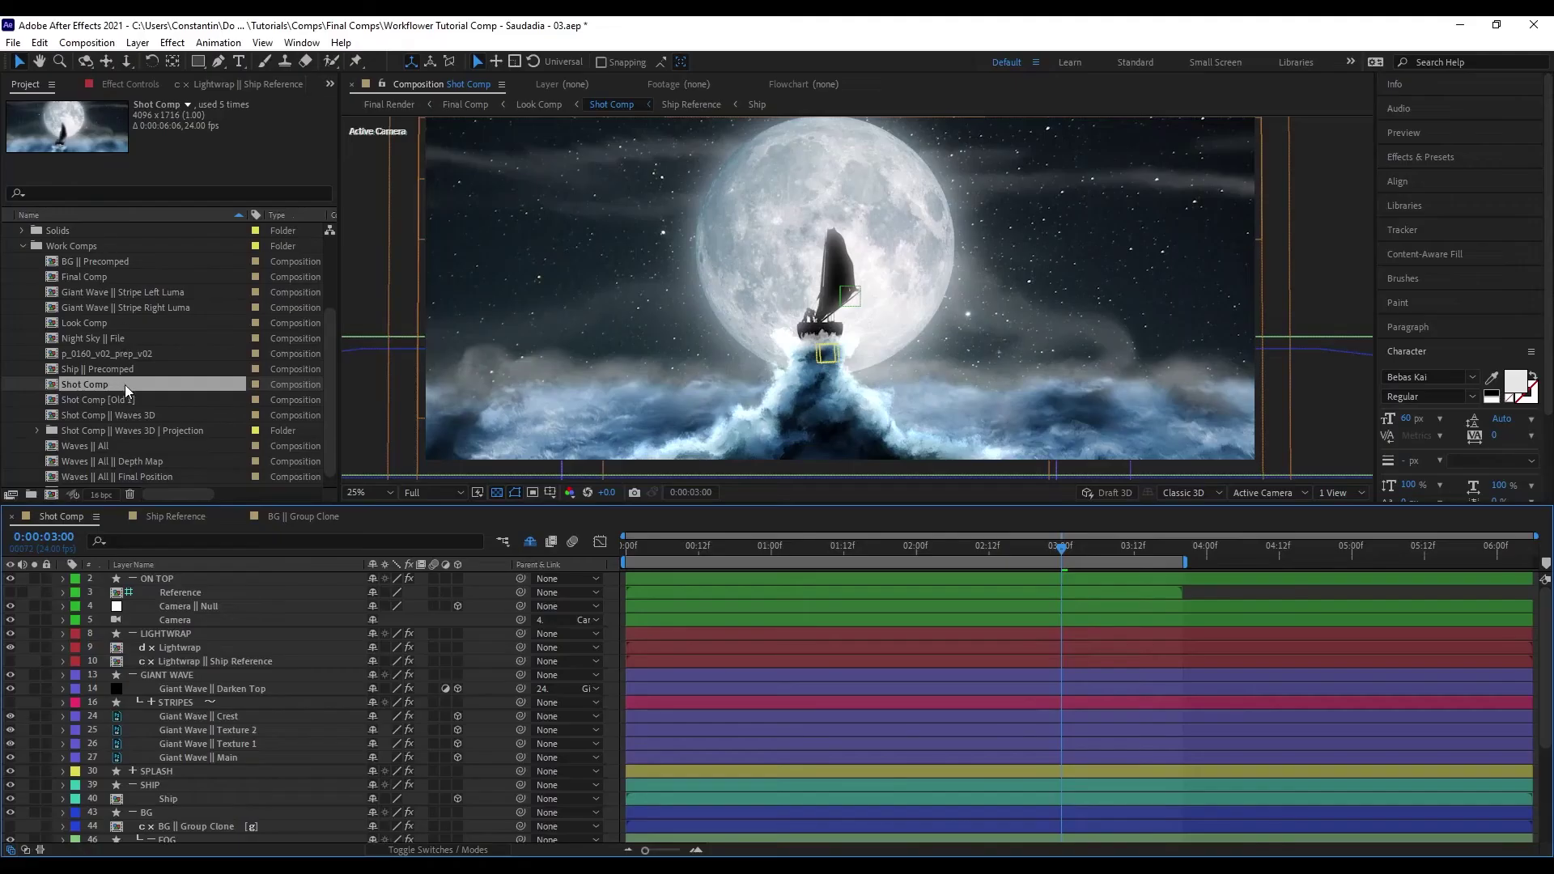
- Duplicate Shot Comp in the Work Comps folder, open Shot Comp 2 and look over its layers
click(124, 385)
key(ctrl+d)
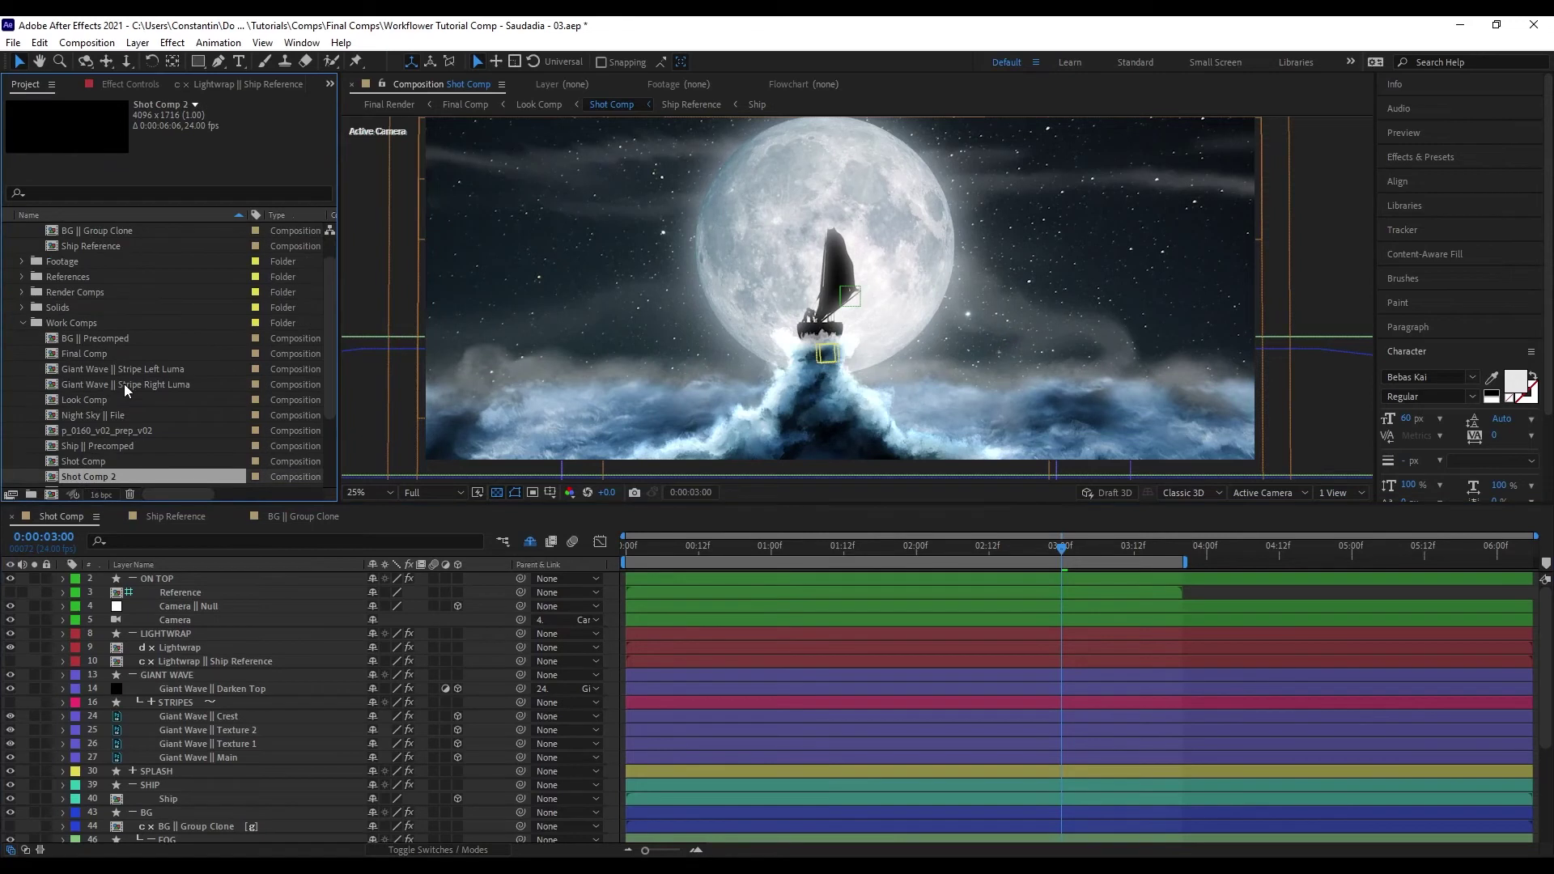
scroll(223, 398, down, 3)
double_click(117, 430)
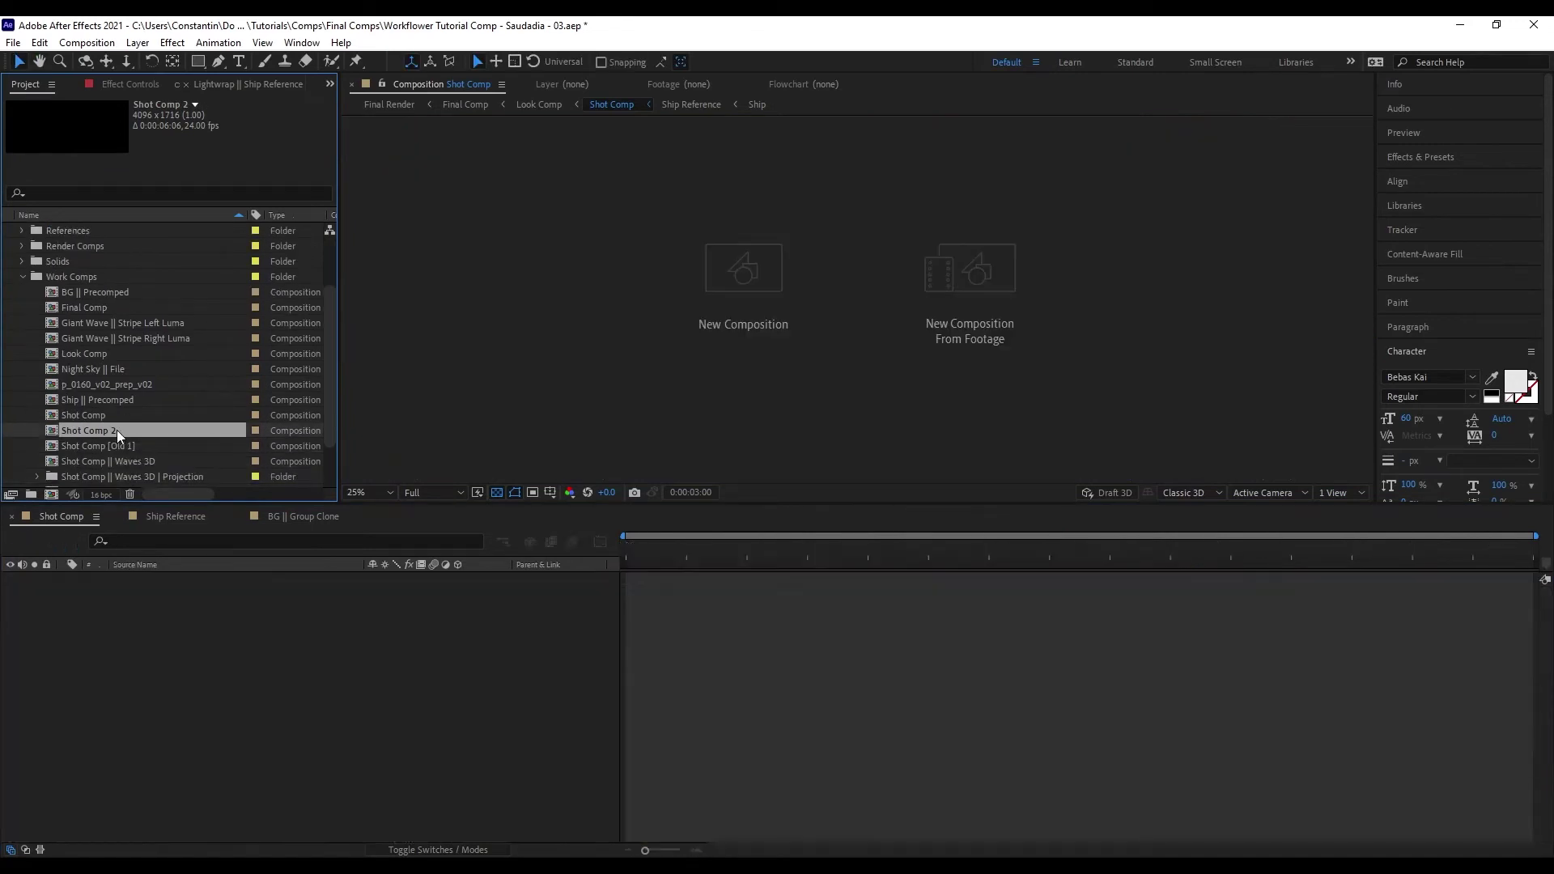
drag(503, 688, 503, 586)
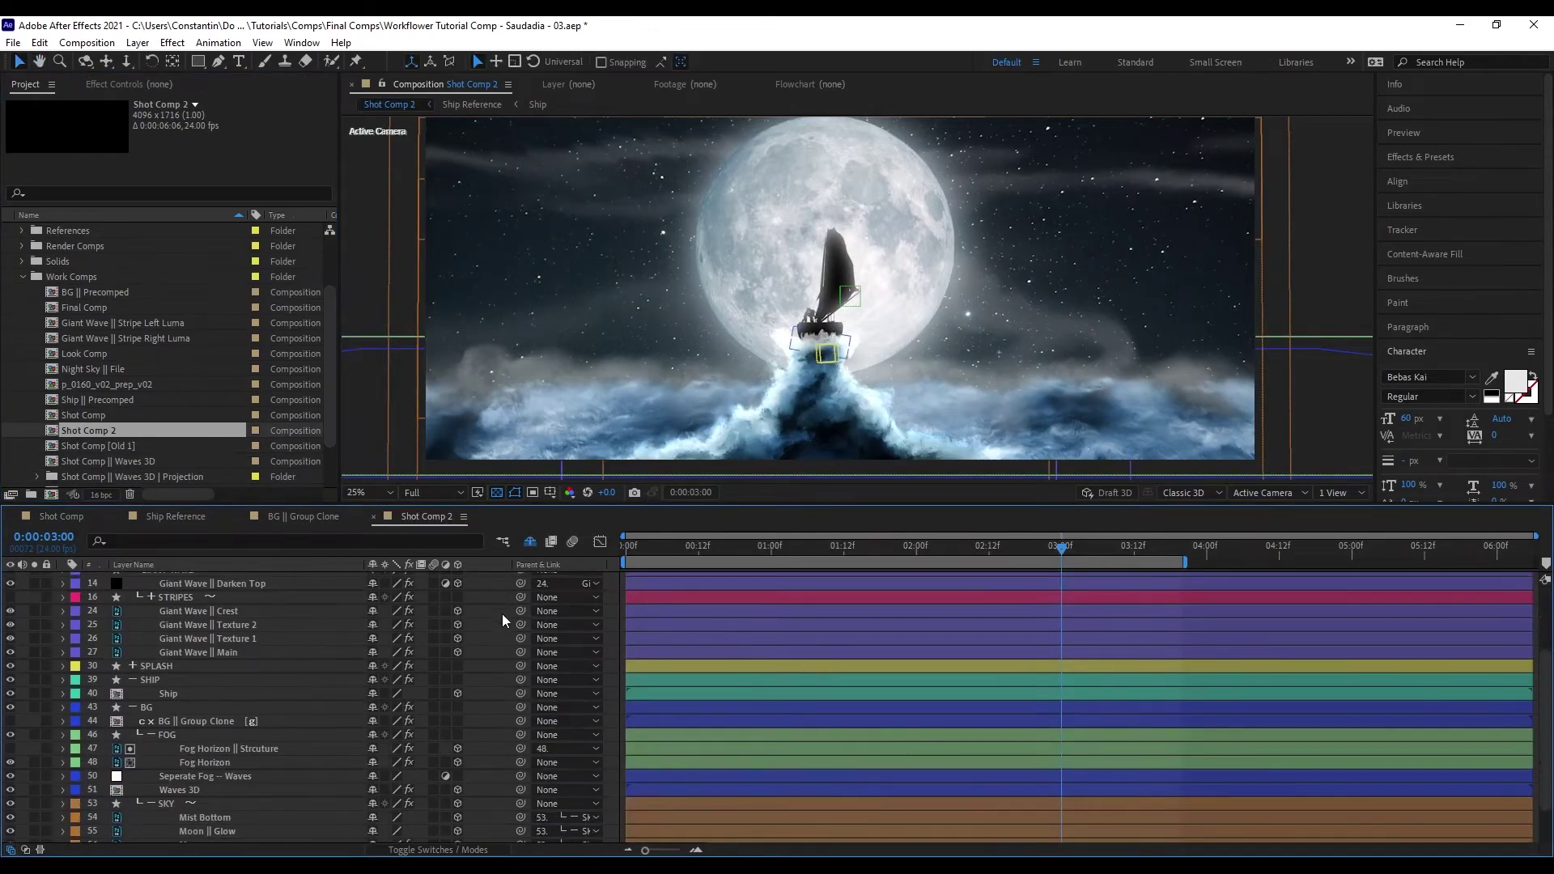
scroll(498, 619, up, 3)
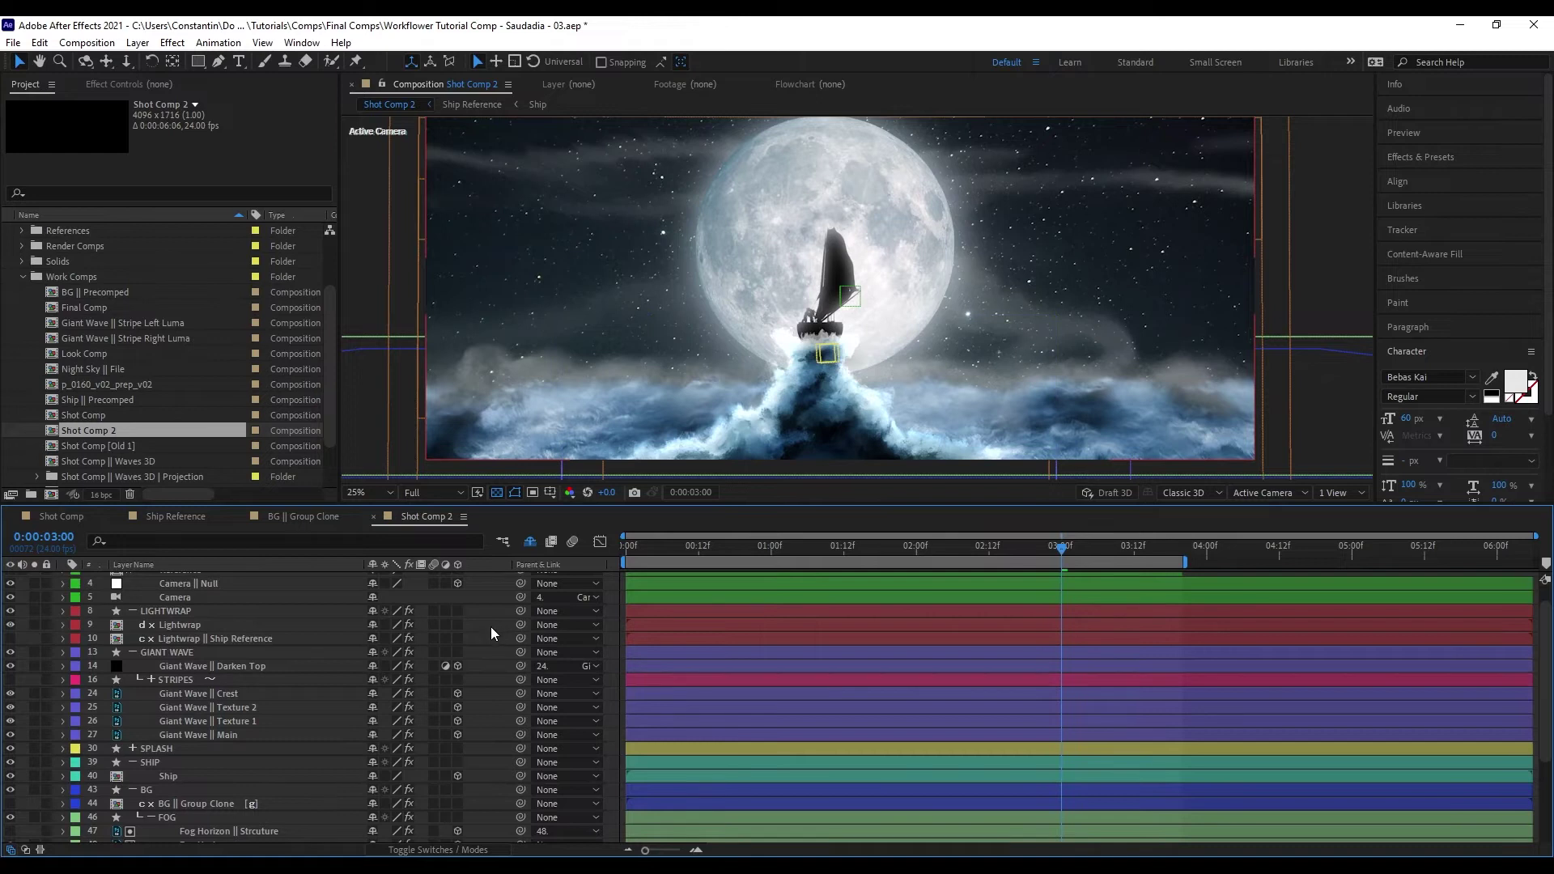
- Refresh all connections in Shot Comp 2 and inspect the BG || Group Clone and Ship Reference comps belonging to Shot Comp 2
key(ctrl+alt+q)
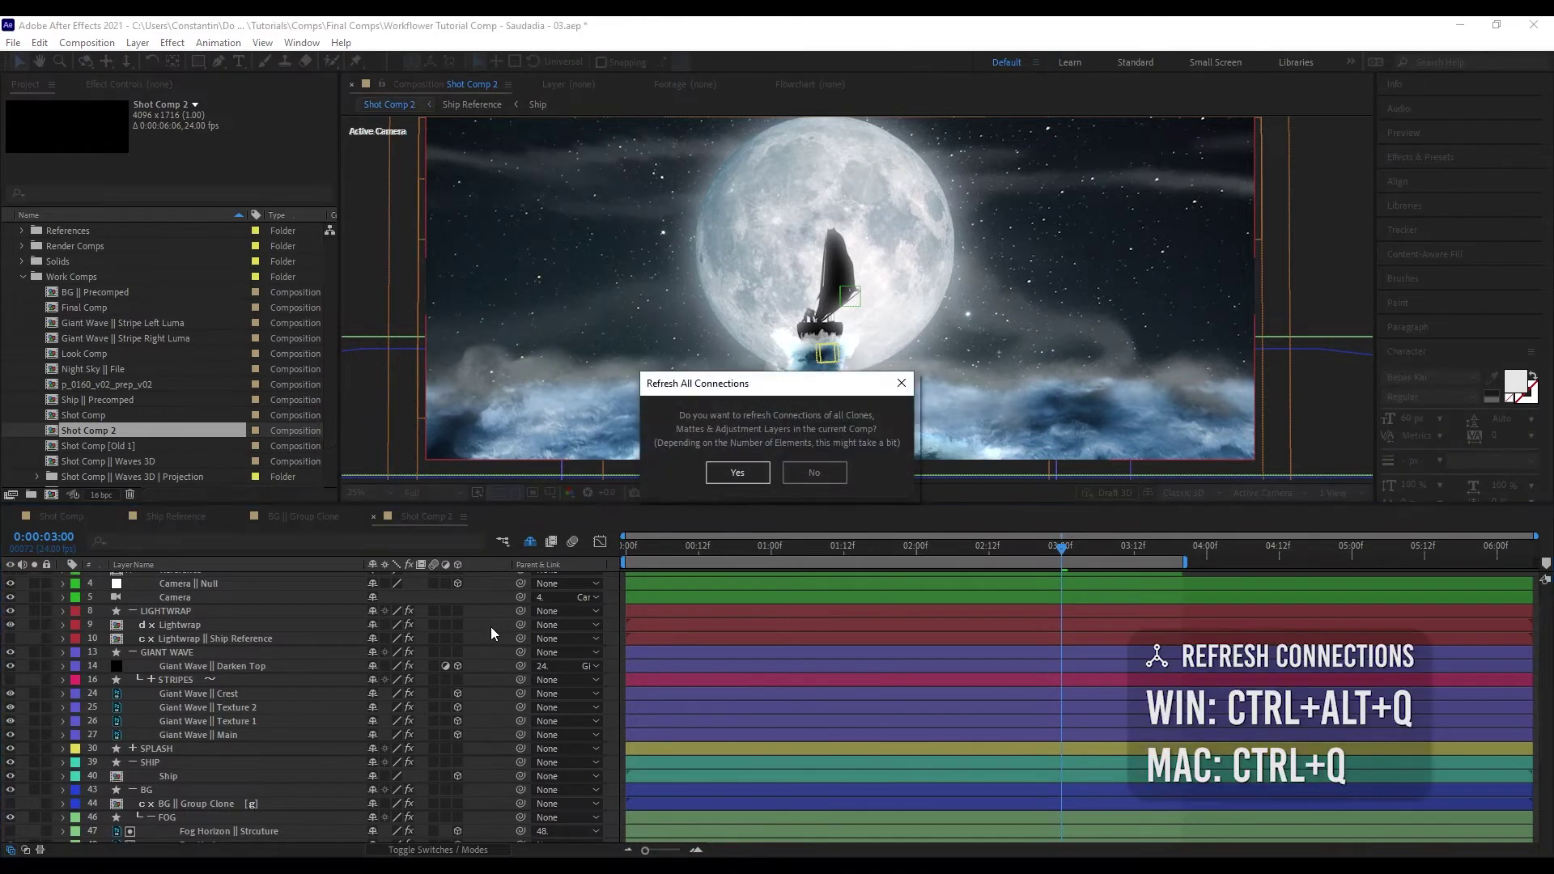
key(Return)
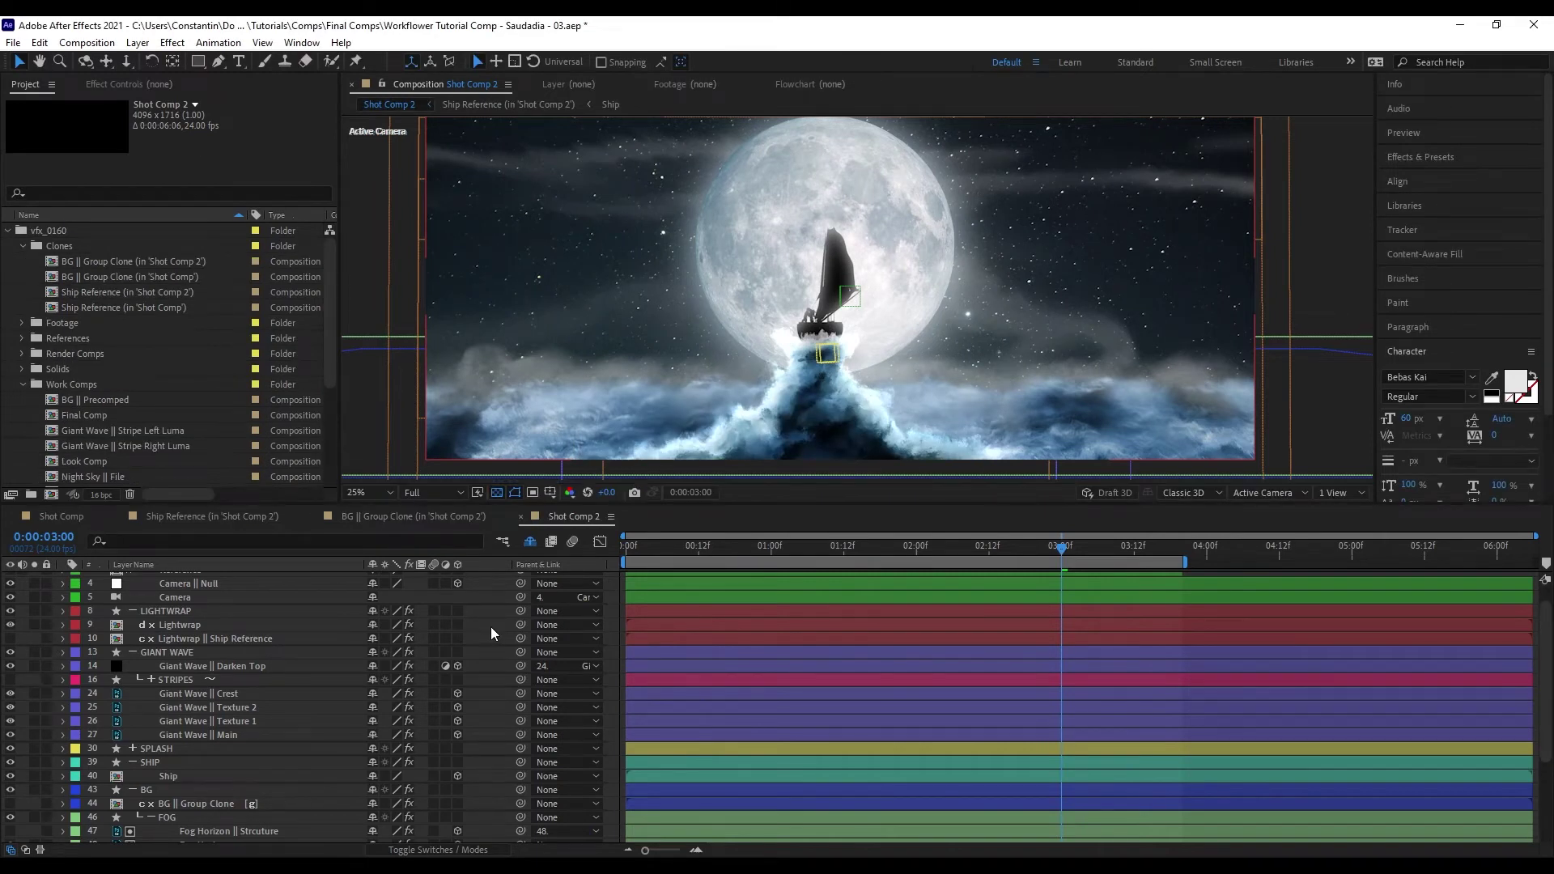
click(159, 262)
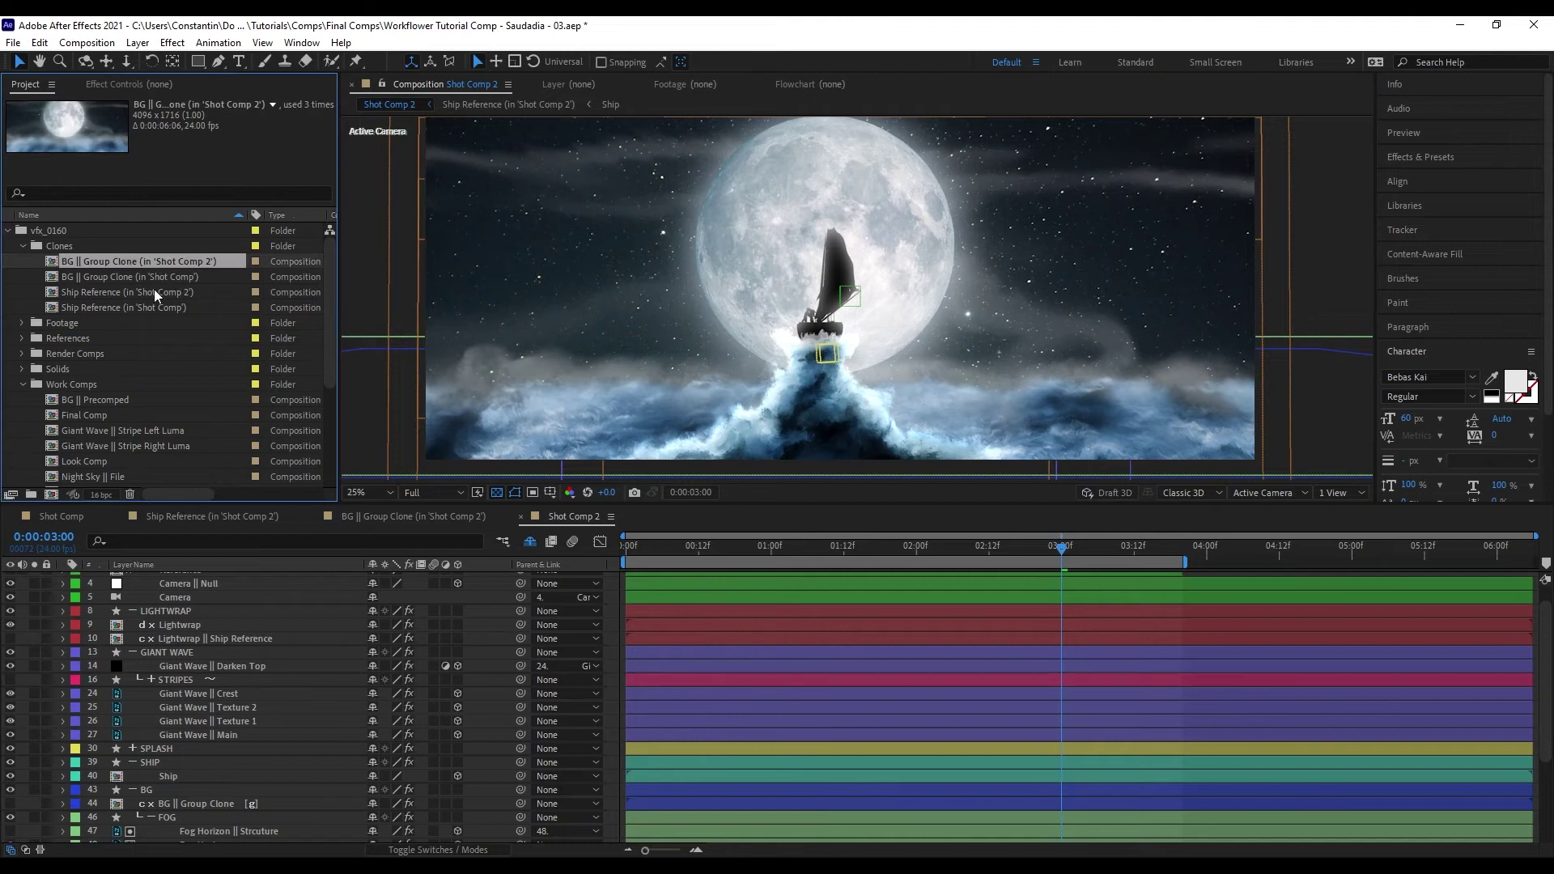
click(122, 293)
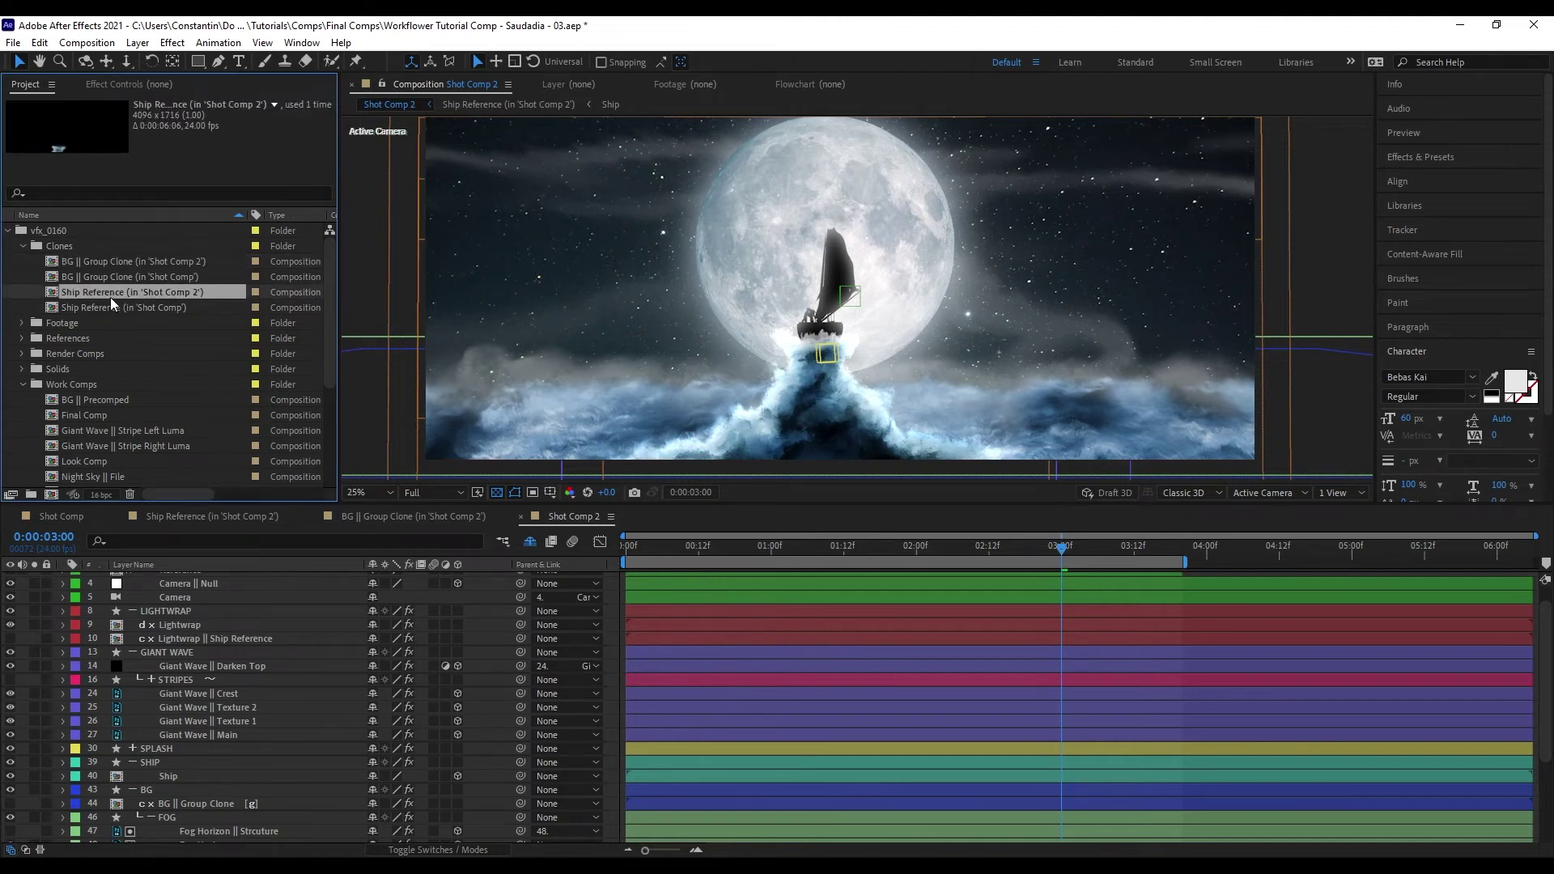
ctrl+click(124, 264)
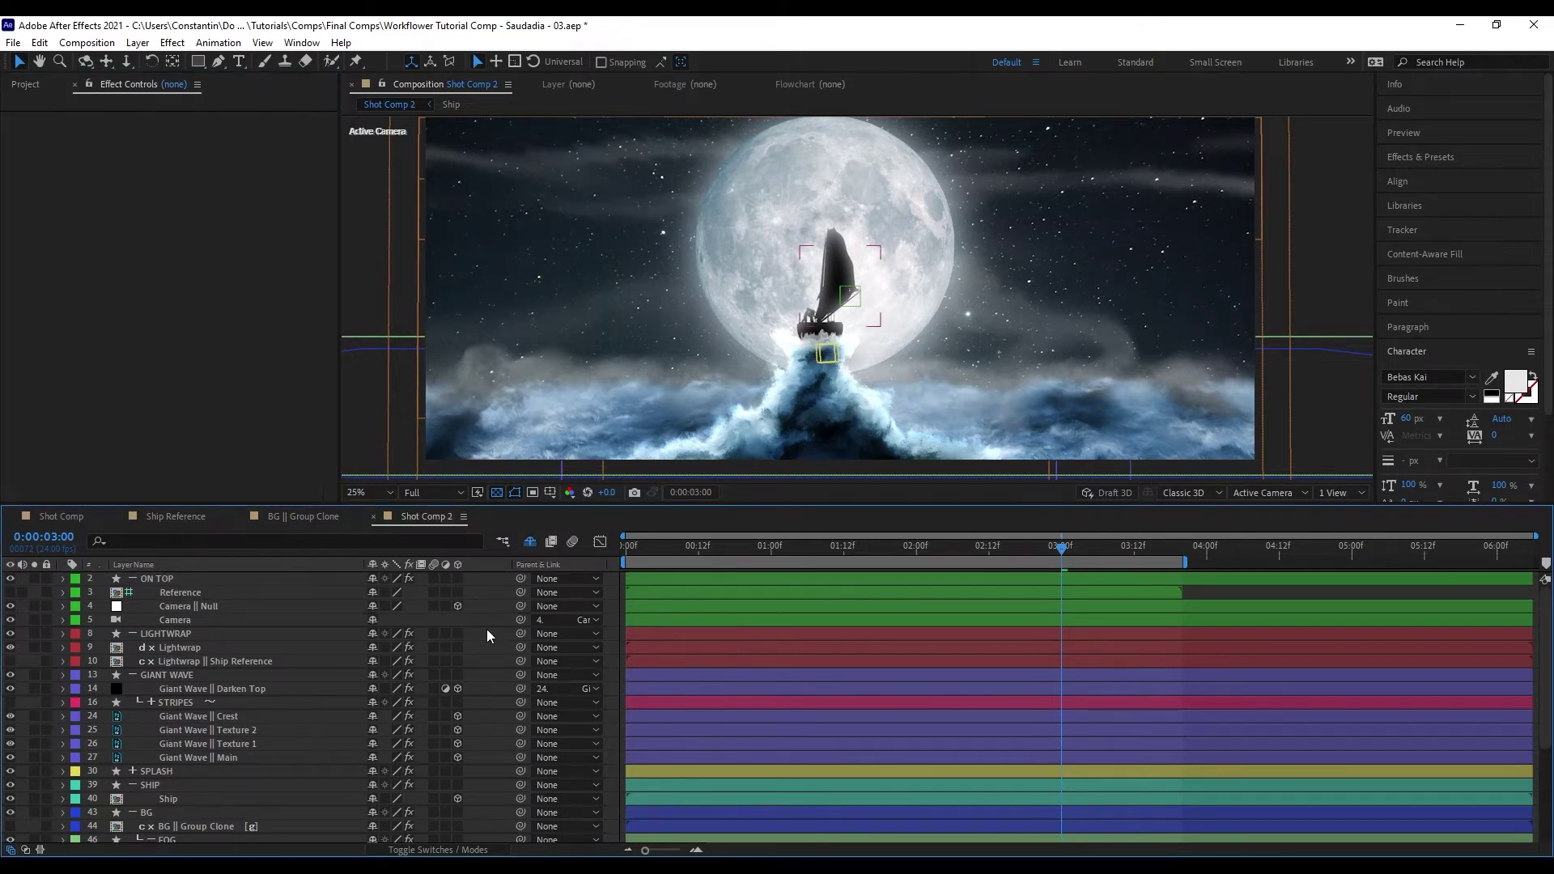
- Delete all effects from the Lightwrap || Ship Reference layer in Shot Comp 2
click(298, 661)
click(114, 421)
key(ctrl+a)
key(Delete)
- Delete all effects from BG || Group Clone, refresh the Workflower layout and check the clone marking on Lightwrap || Ship Reference
drag(243, 707, 242, 613)
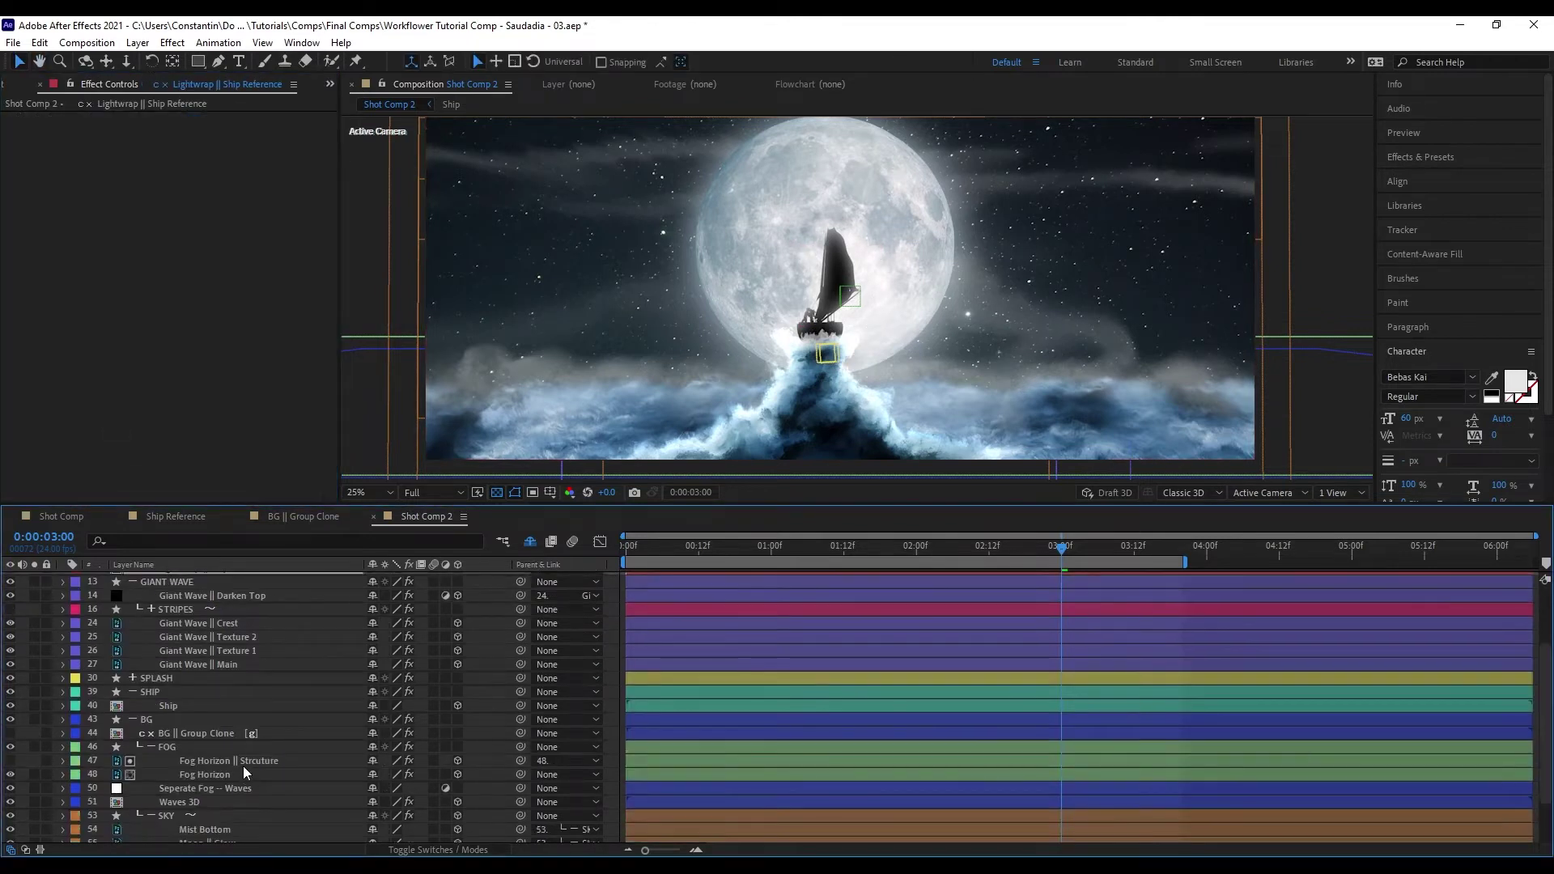
click(264, 733)
click(117, 425)
key(ctrl+a)
key(Delete)
key(shift+z)
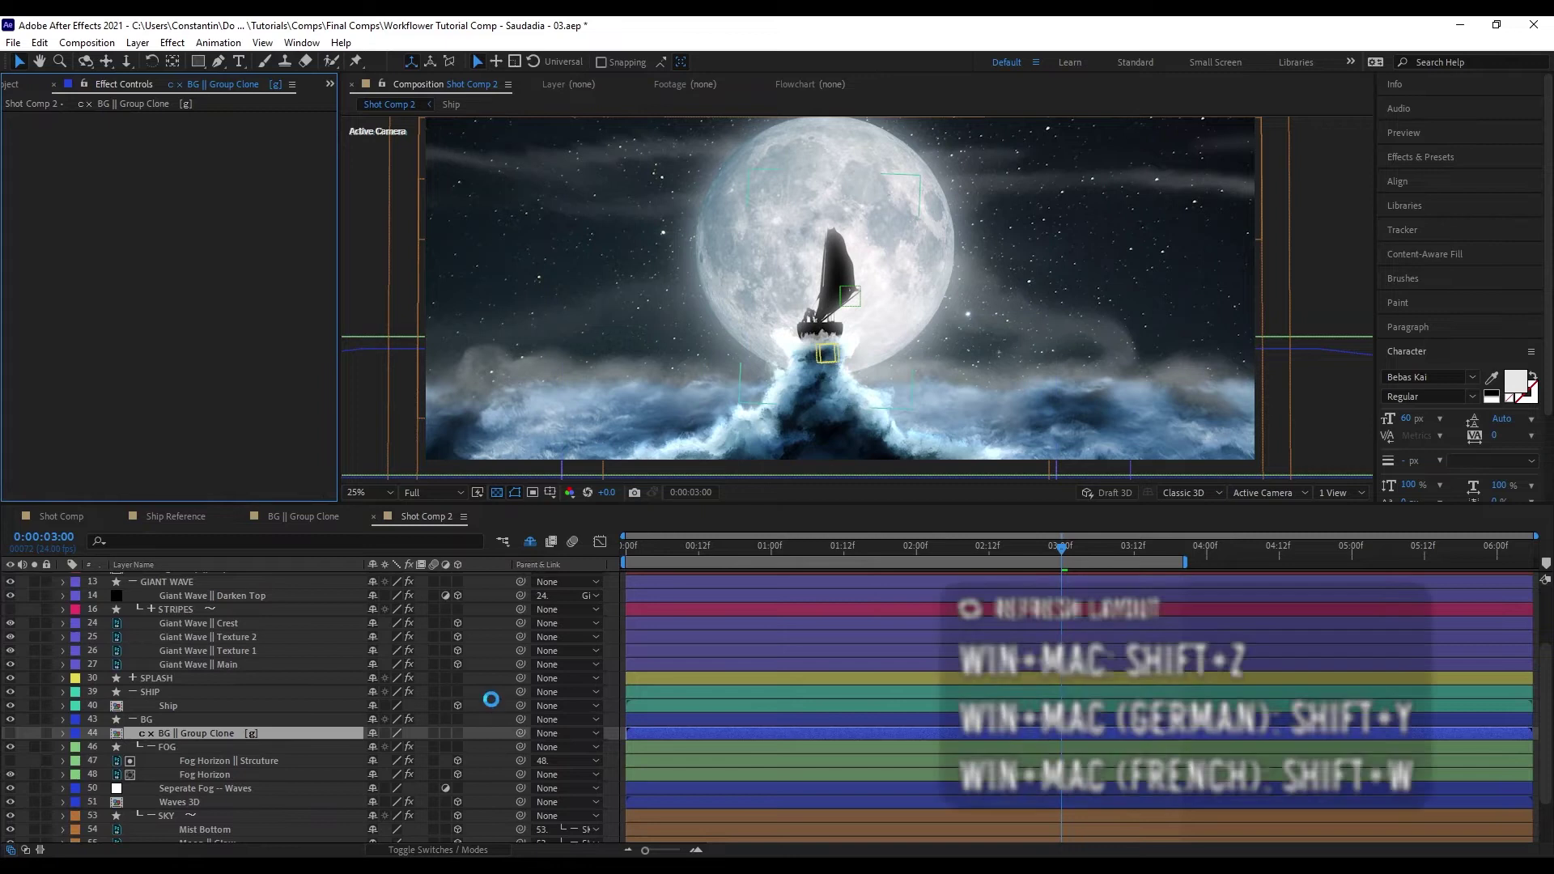
drag(483, 653, 484, 736)
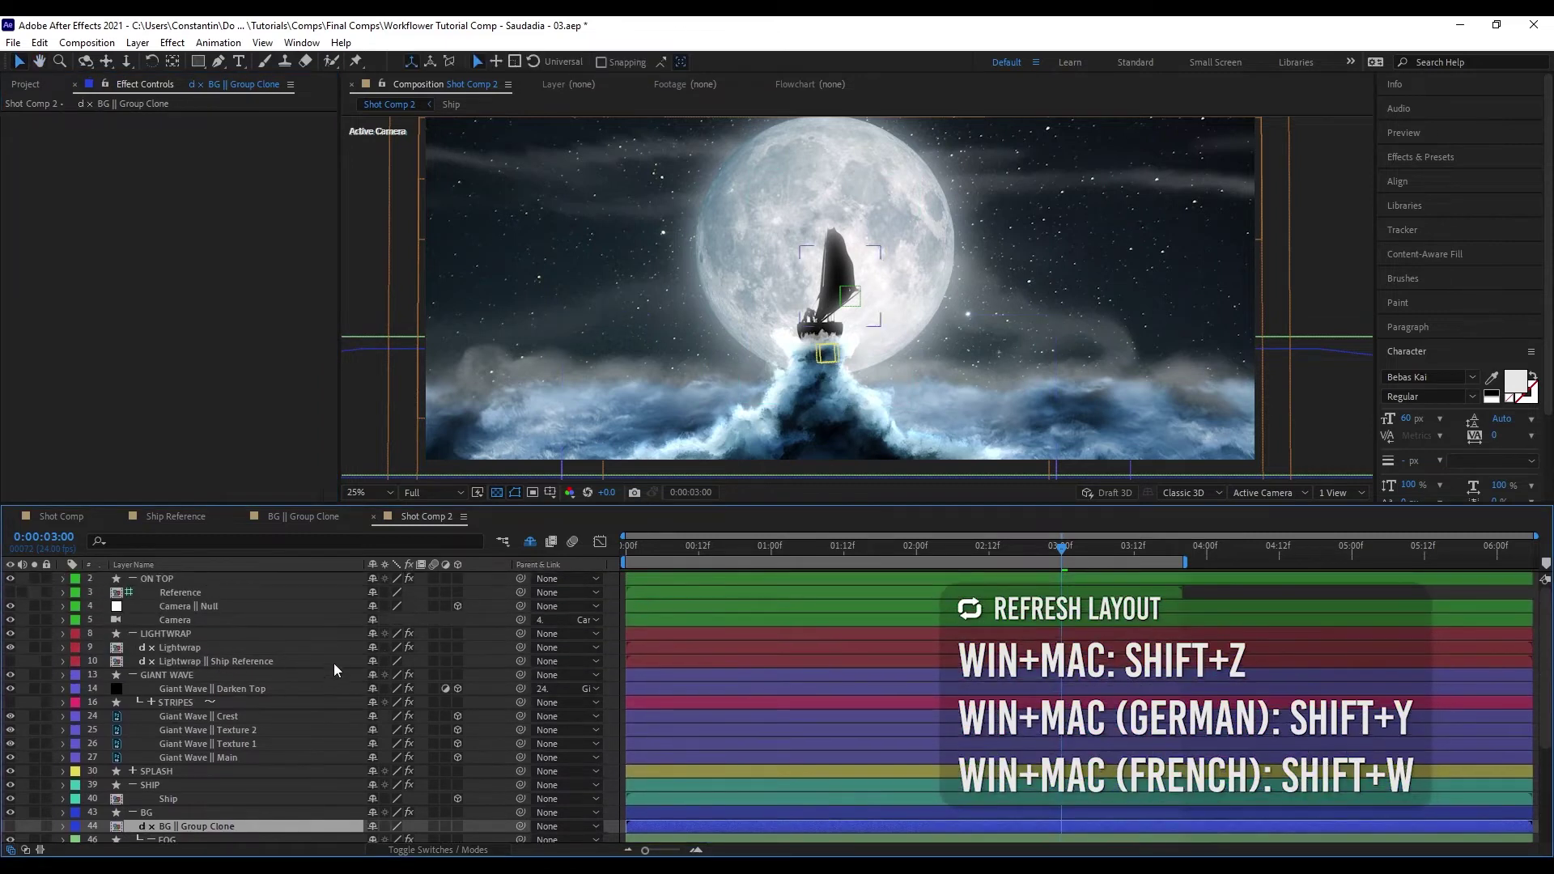
click(166, 660)
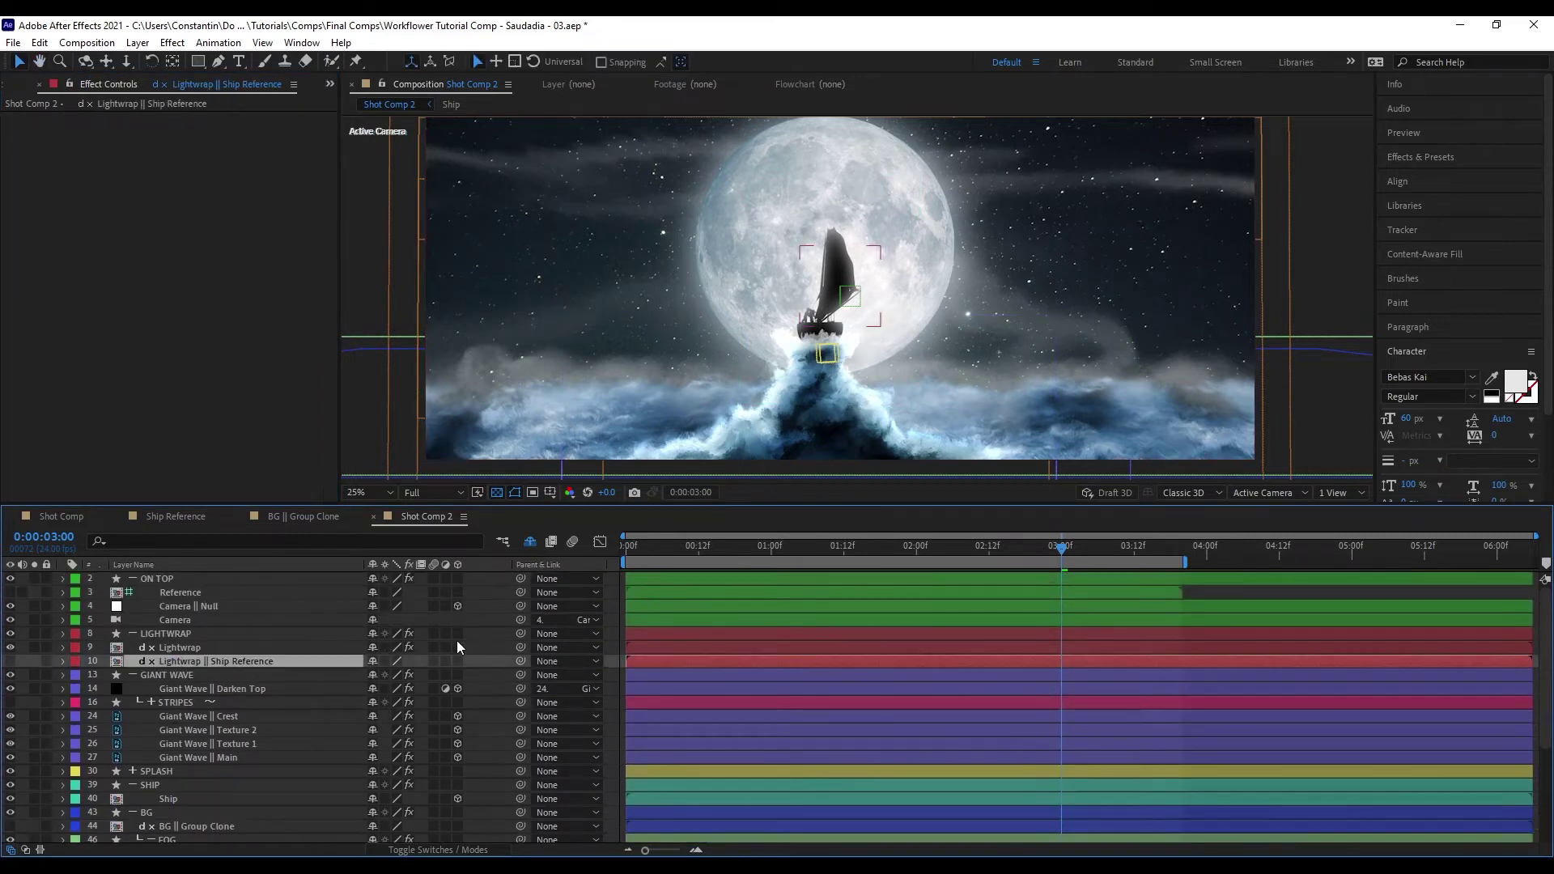
key(F2)
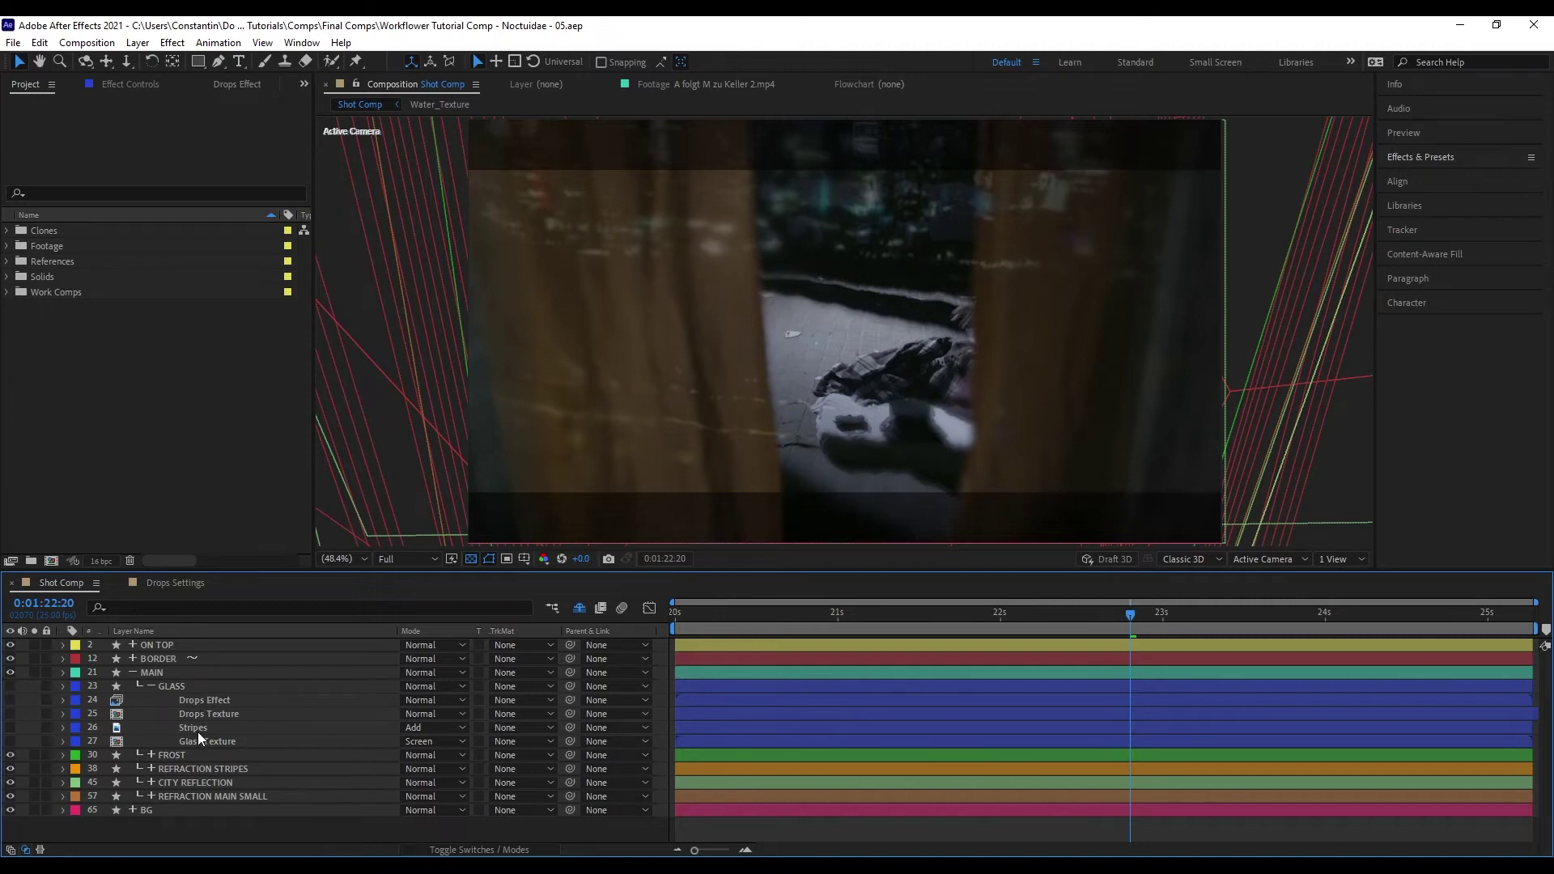
- In the Noctuidae project's Shot Comp, enable the GLASS group and review its Stripes and Glass Texture layers
click(217, 686)
key(shift+b)
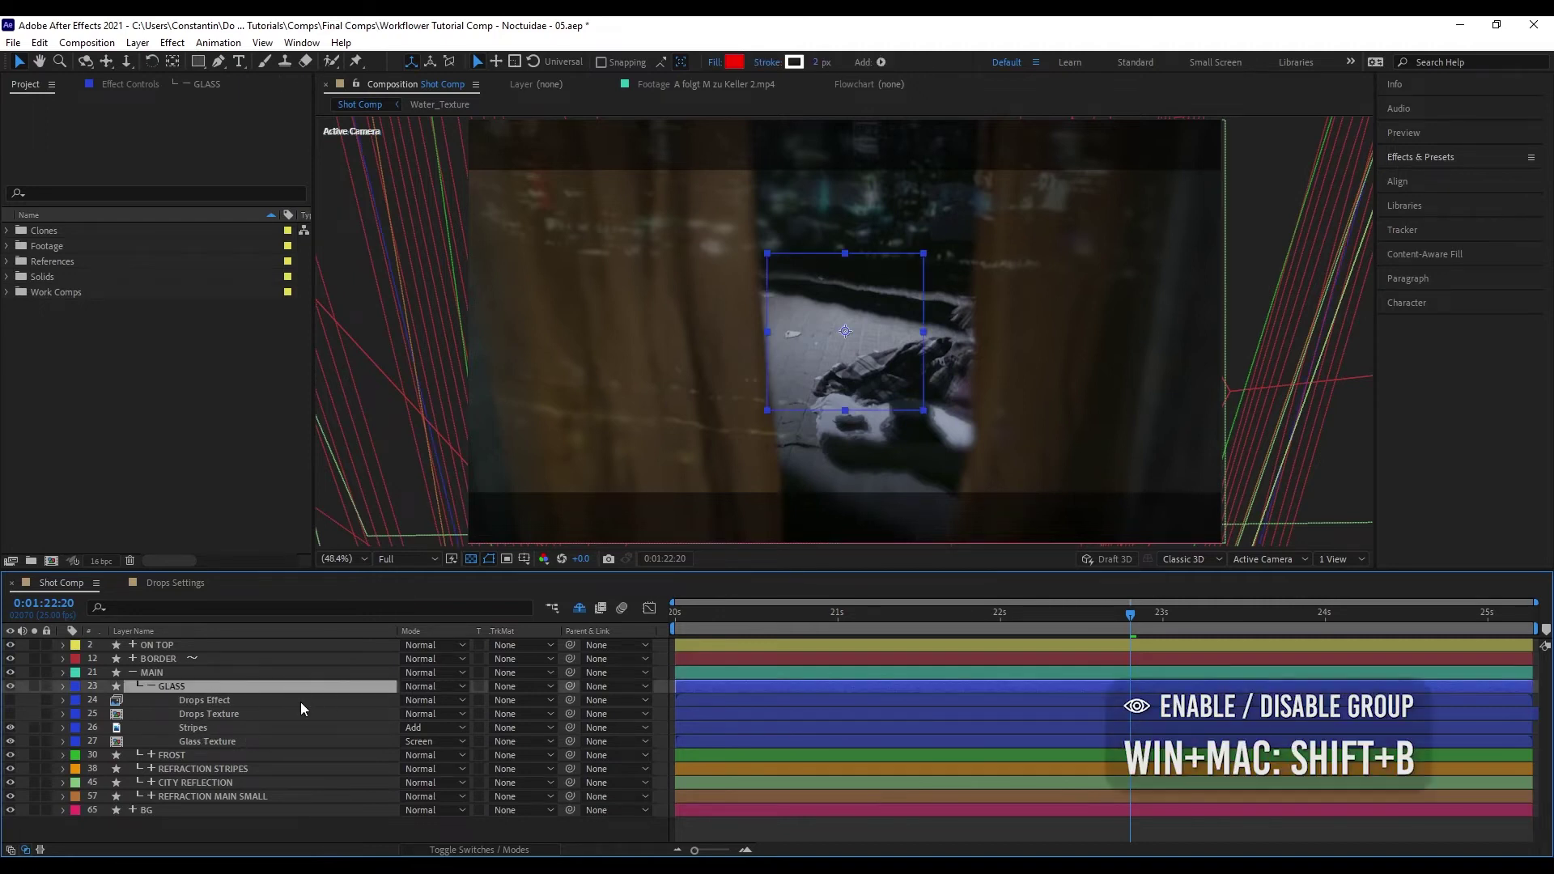
click(249, 729)
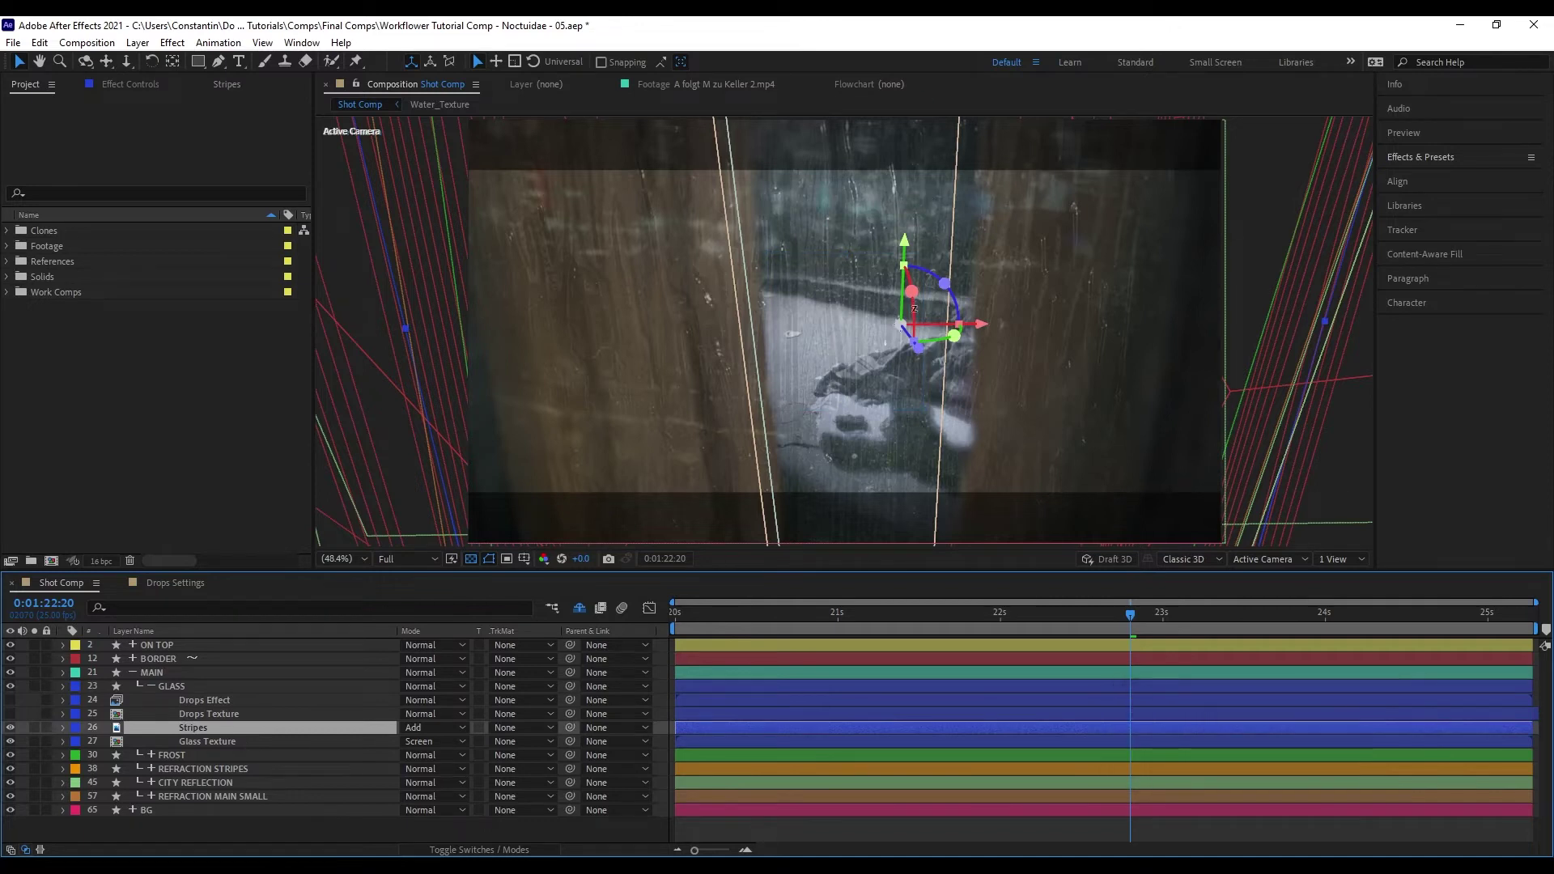
click(179, 742)
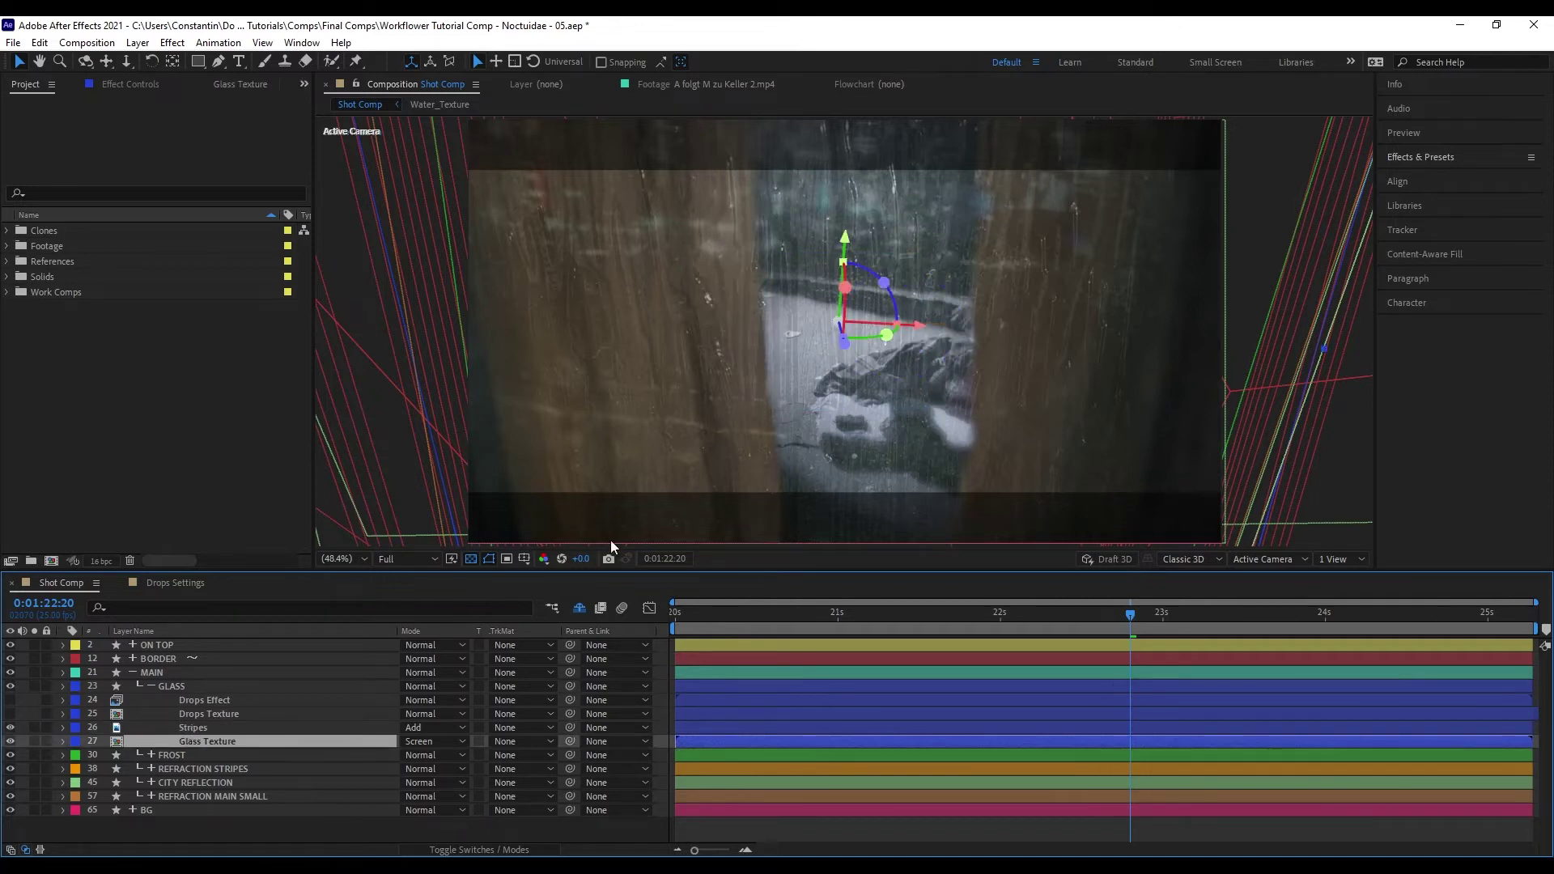
click(266, 728)
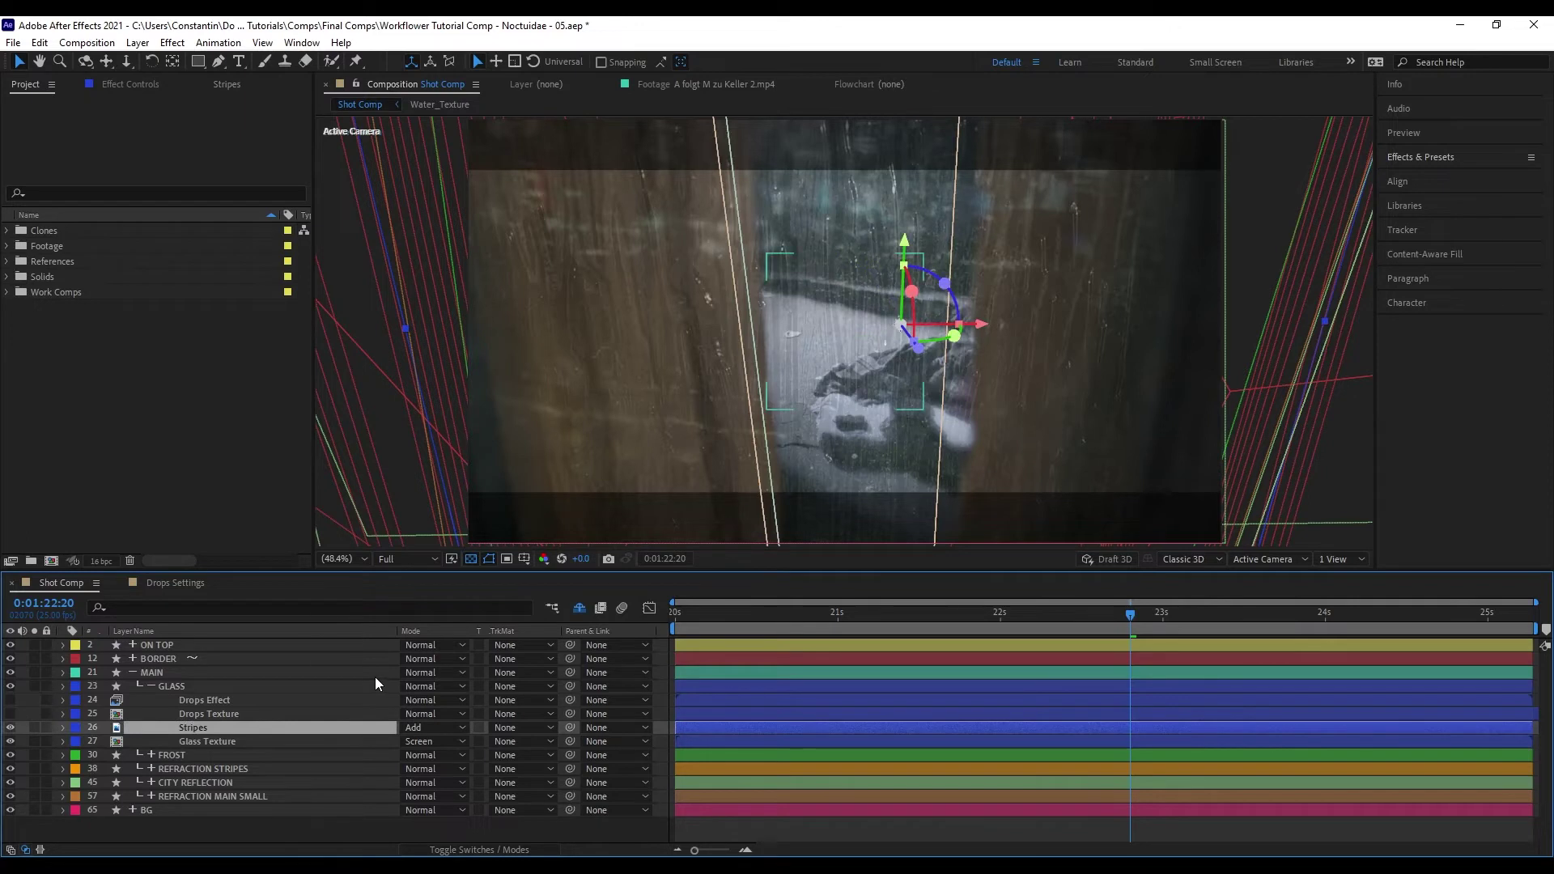
- Solo the Drops Texture layer, turn off the transparency grid and scrub back to 0:01:22:17
click(275, 711)
click(33, 714)
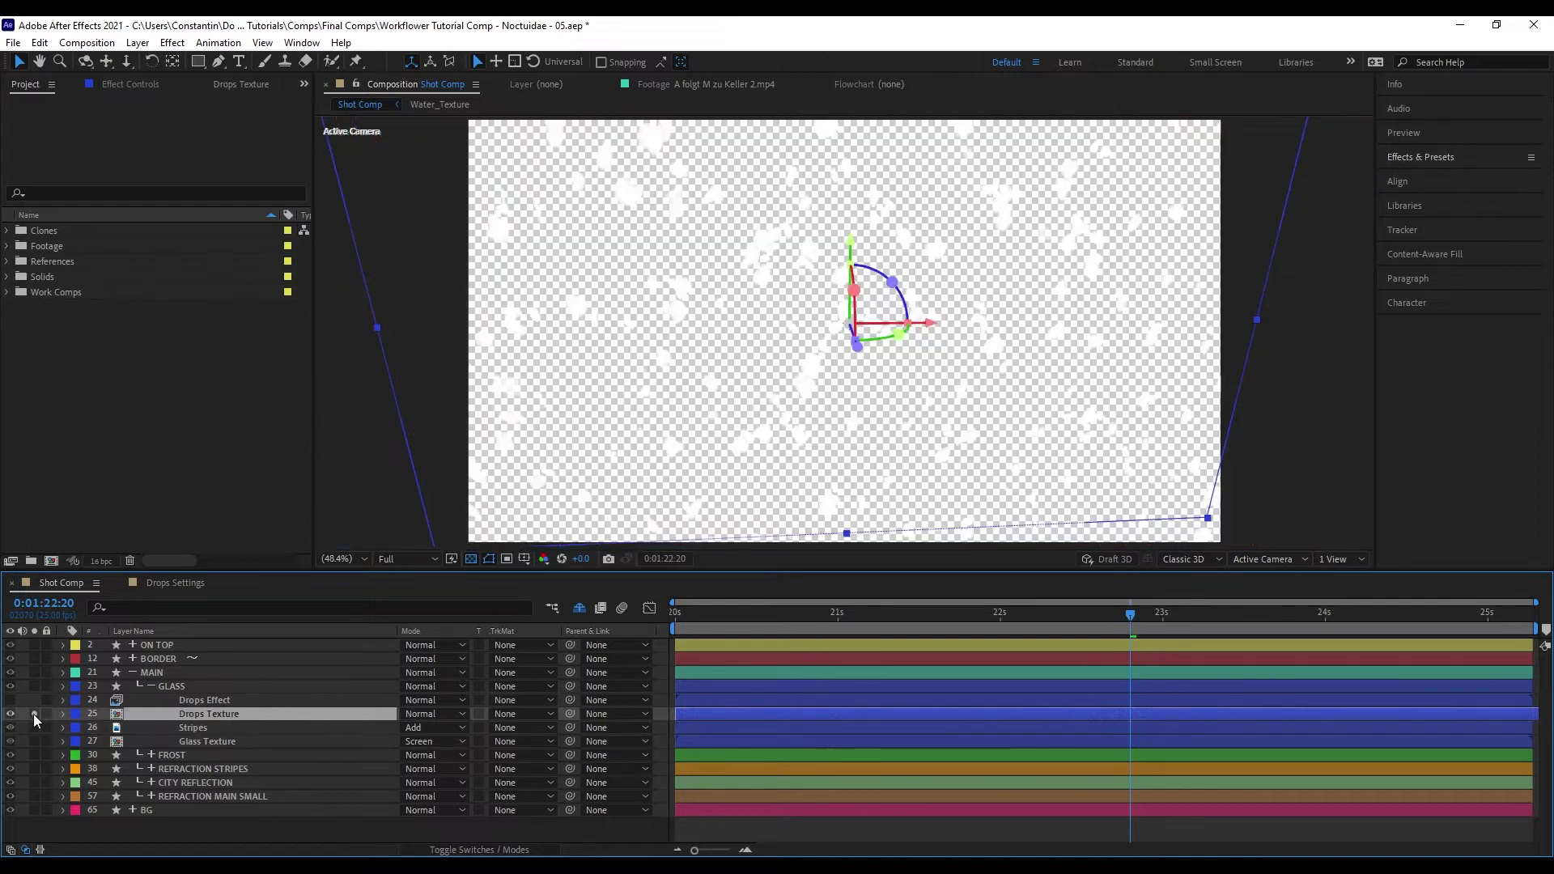
click(474, 560)
drag(1116, 617, 1110, 664)
- Enable and solo the Drops Effect layer, return to 0:01:22:20 and toggle its Curves effect to compare the result
click(150, 701)
click(10, 701)
click(33, 700)
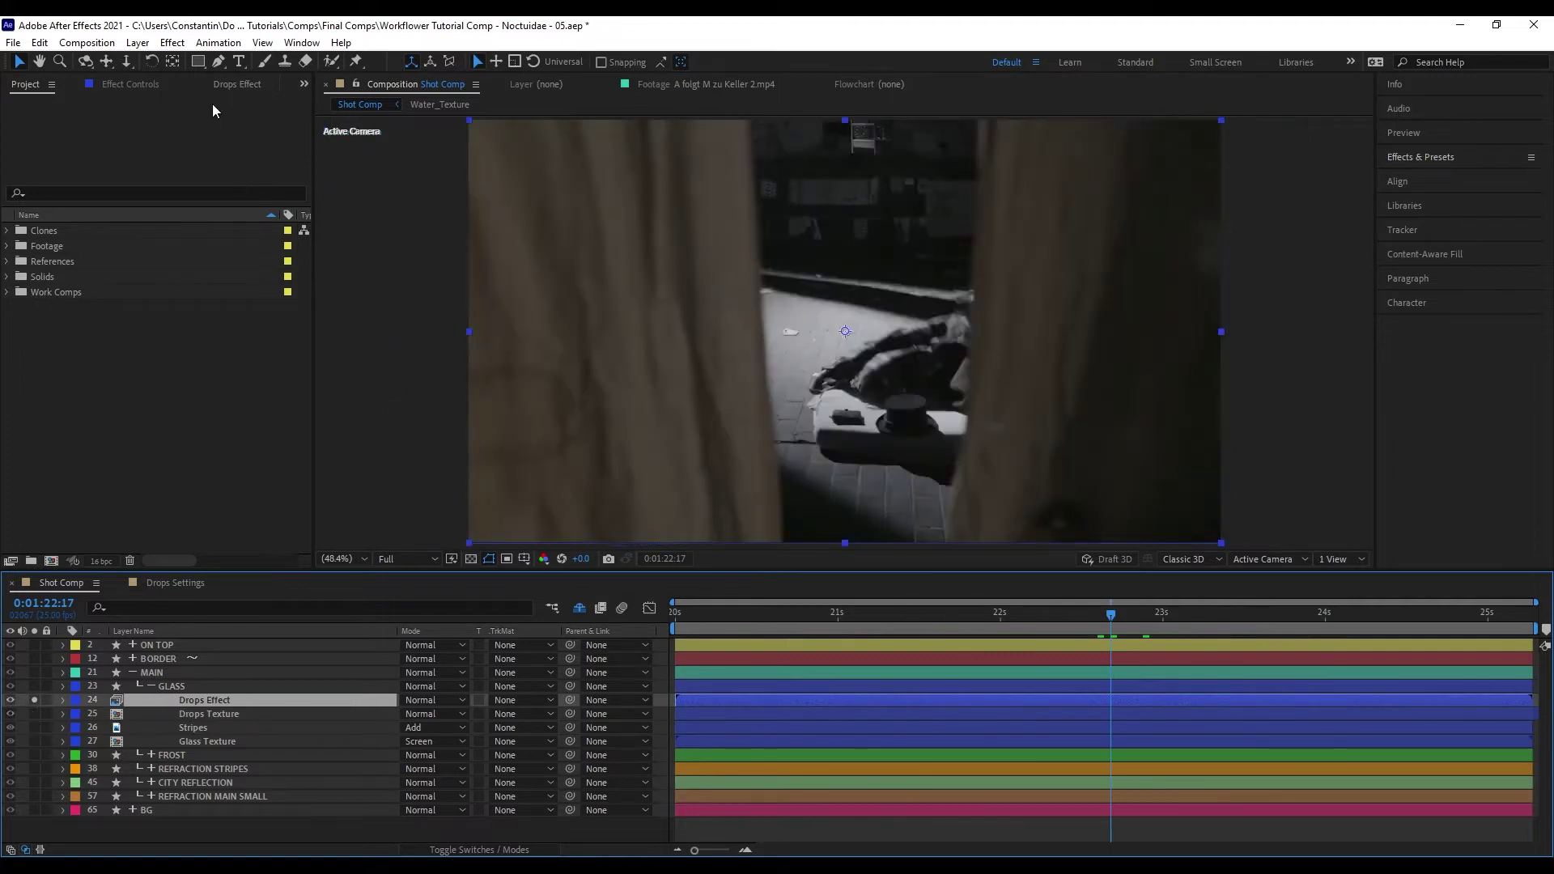
click(231, 84)
mouse_move(1123, 620)
mouse_down()
mouse_move(998, 638)
mouse_move(1130, 639)
mouse_up()
click(20, 115)
click(20, 118)
middle_click(832, 377)
- Temporarily solo Drops Texture alongside Drops Effect and compare the effects applied to both layers
click(68, 714)
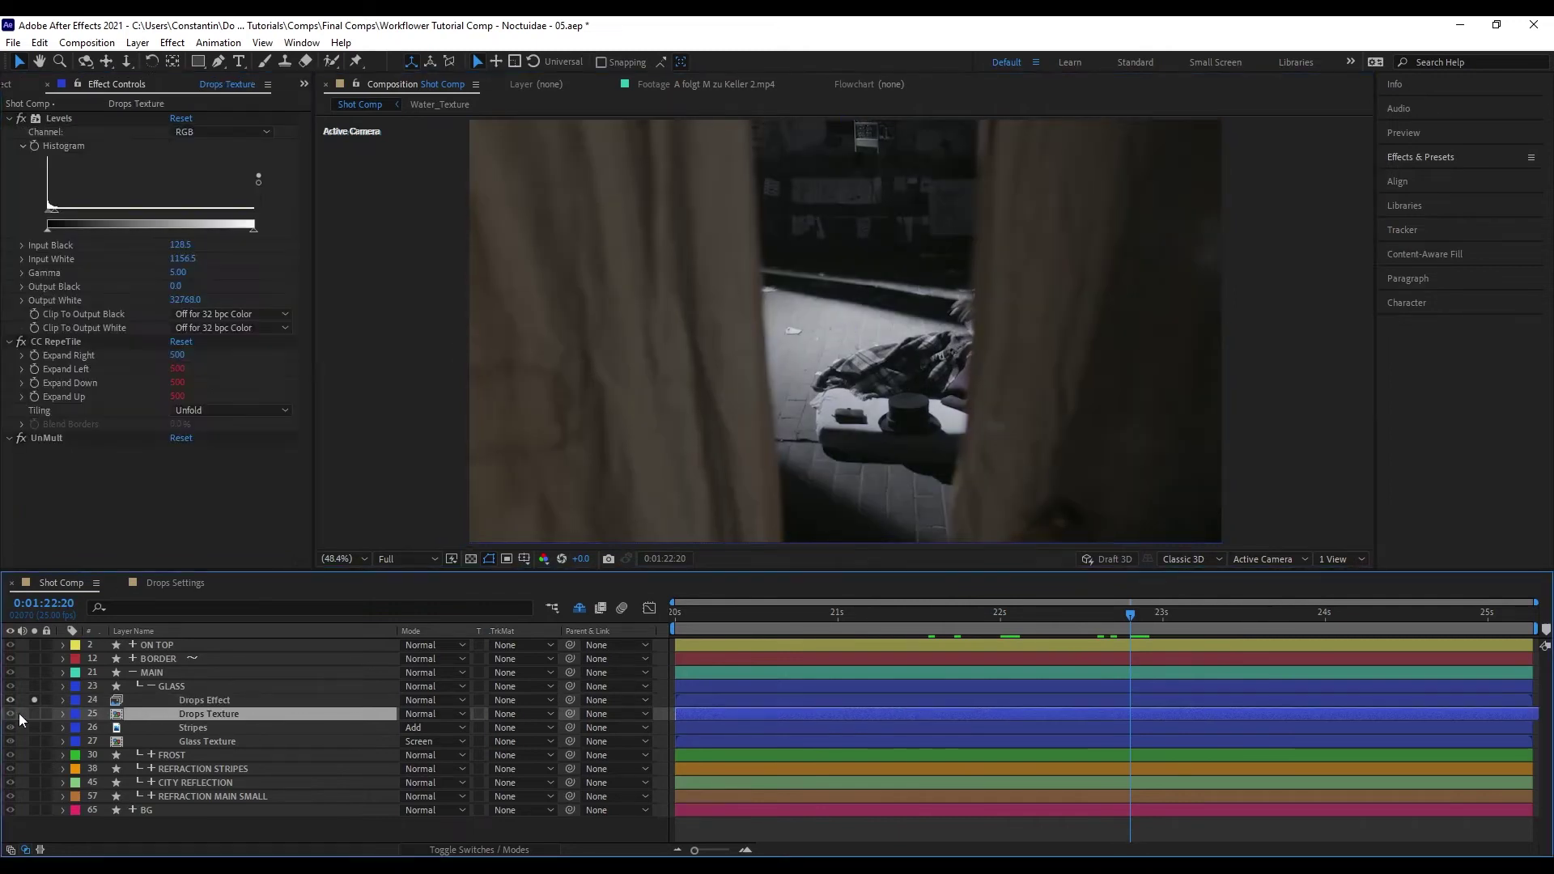
click(35, 712)
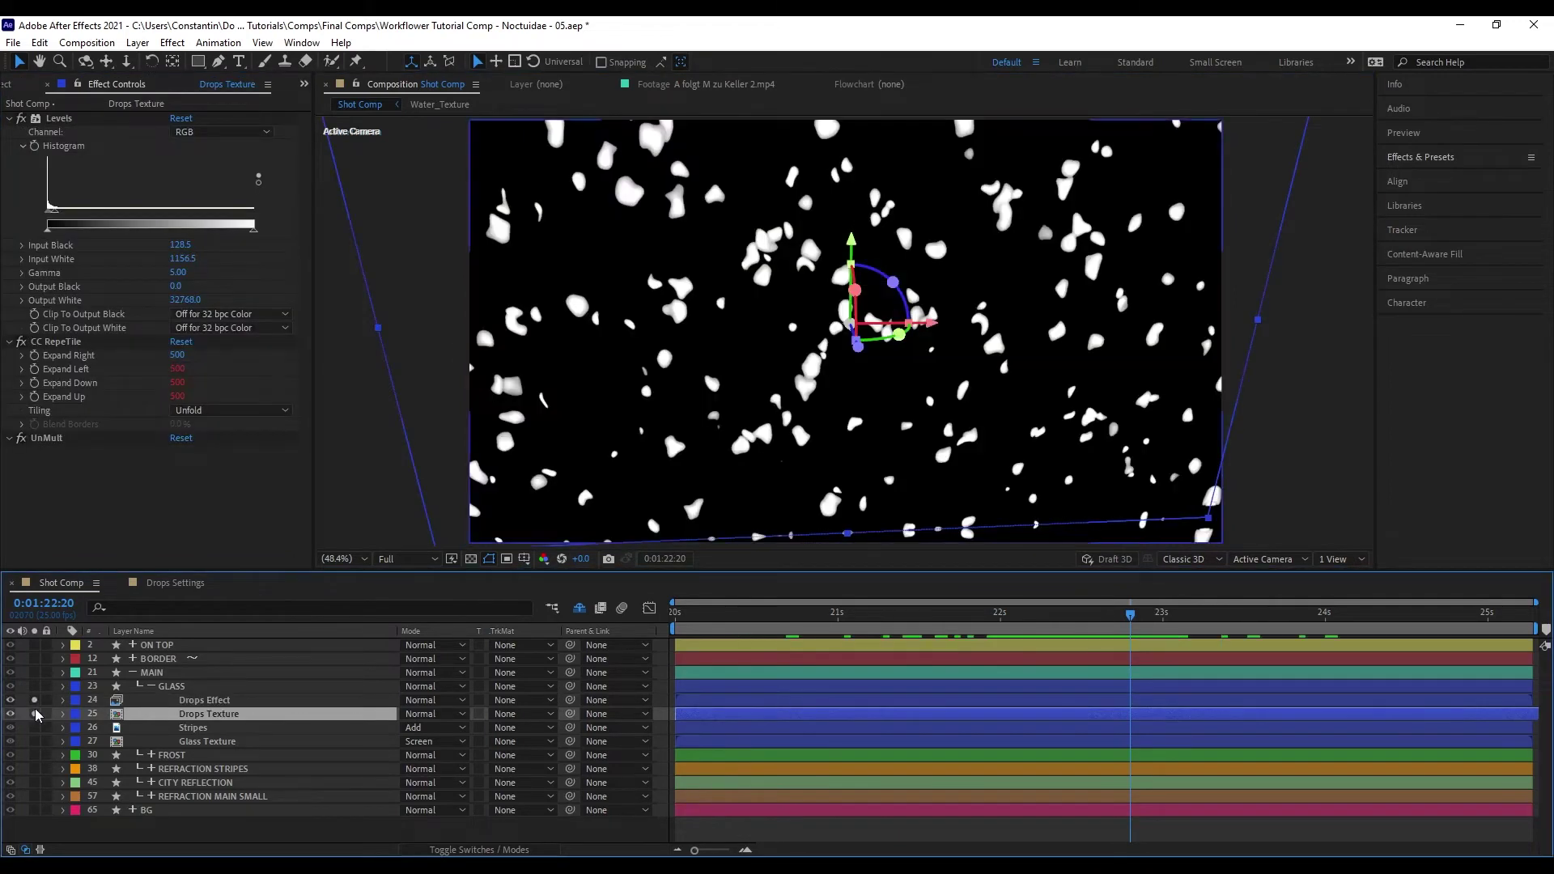
click(34, 712)
click(273, 701)
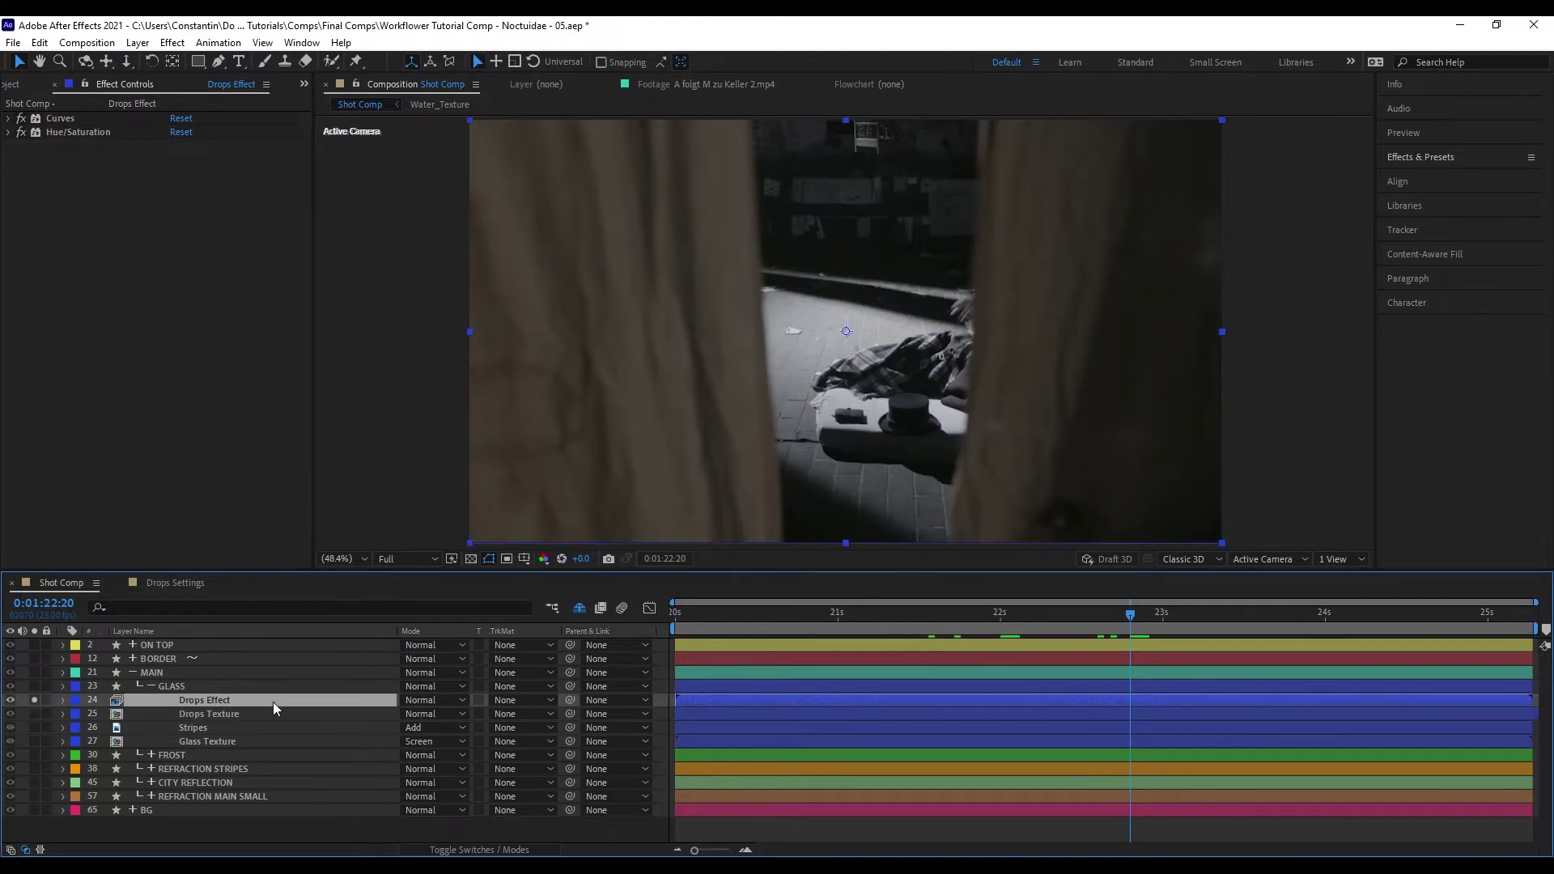
click(270, 715)
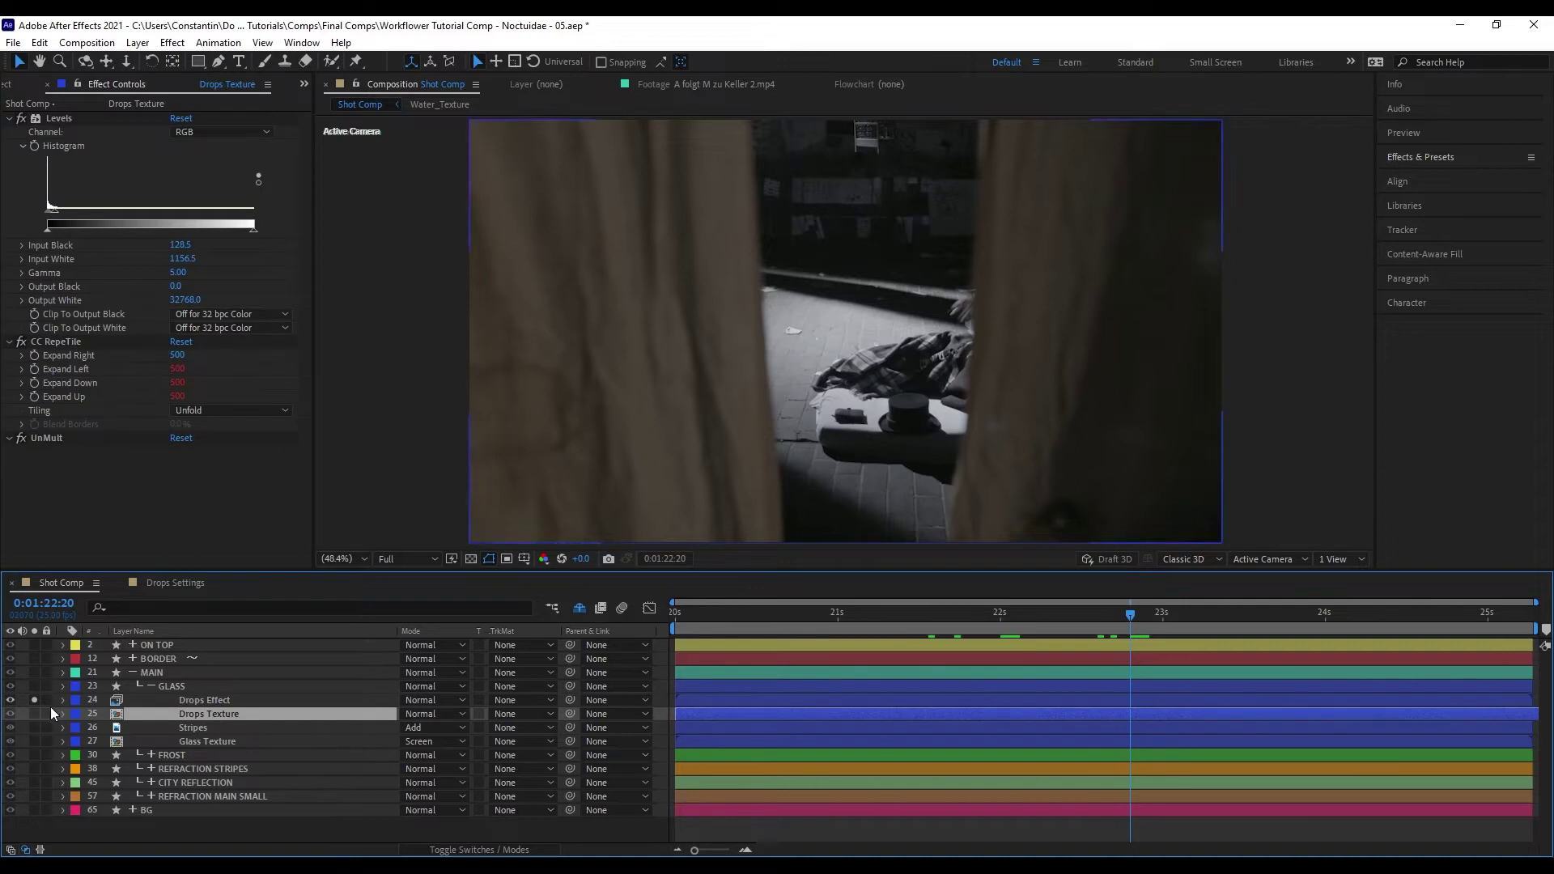
- Solo Drops Texture and clone it into a precomp with Enable Prime Clone on and Enable Precomp Transforms off
click(34, 713)
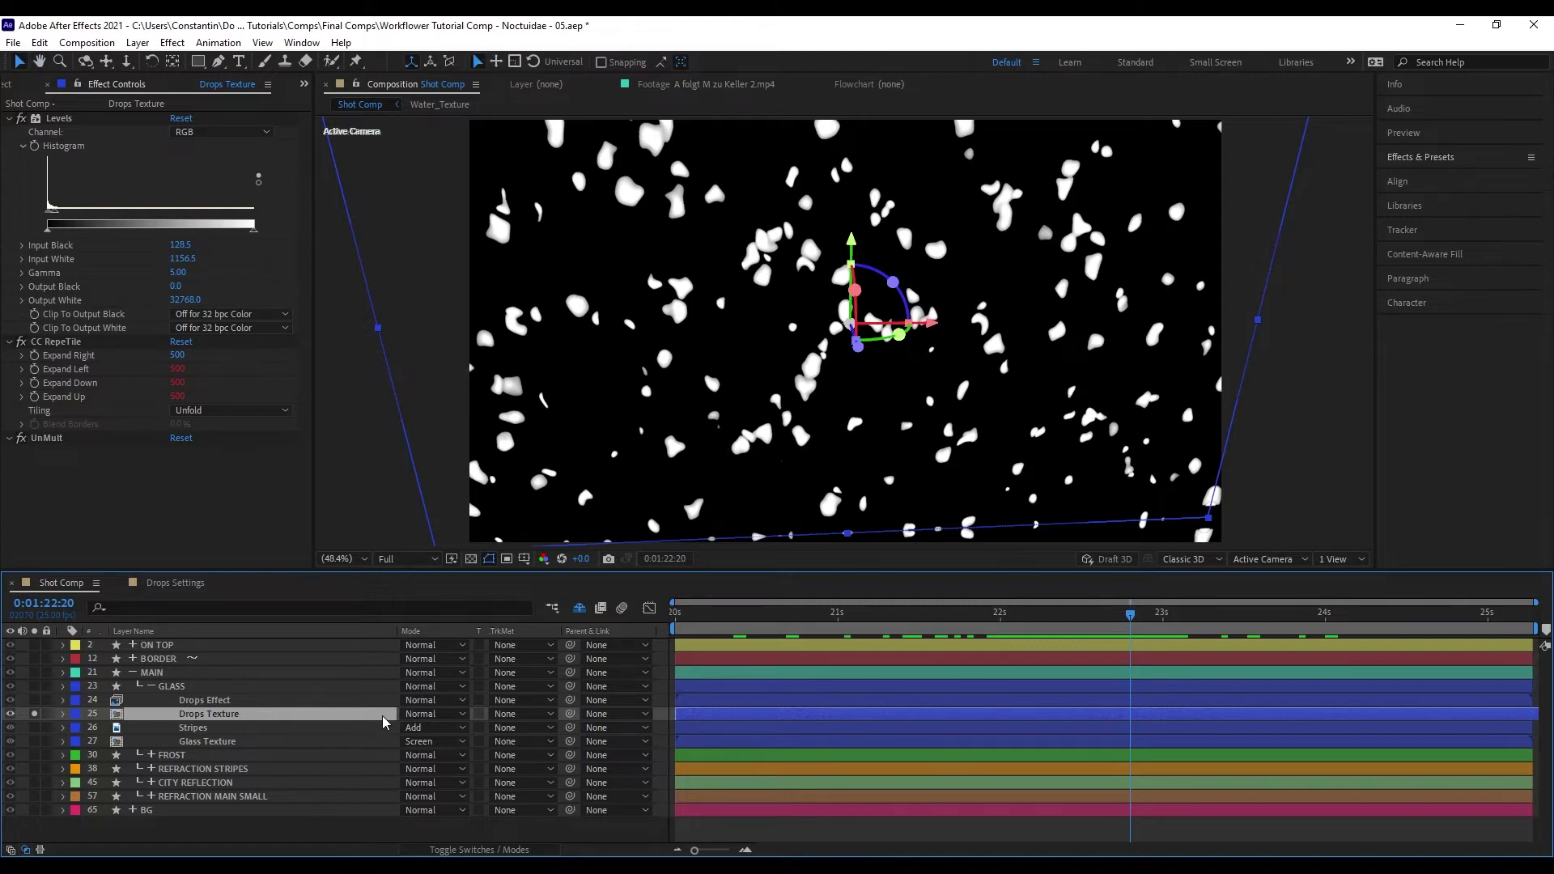
key(ctrl+alt+shift+w)
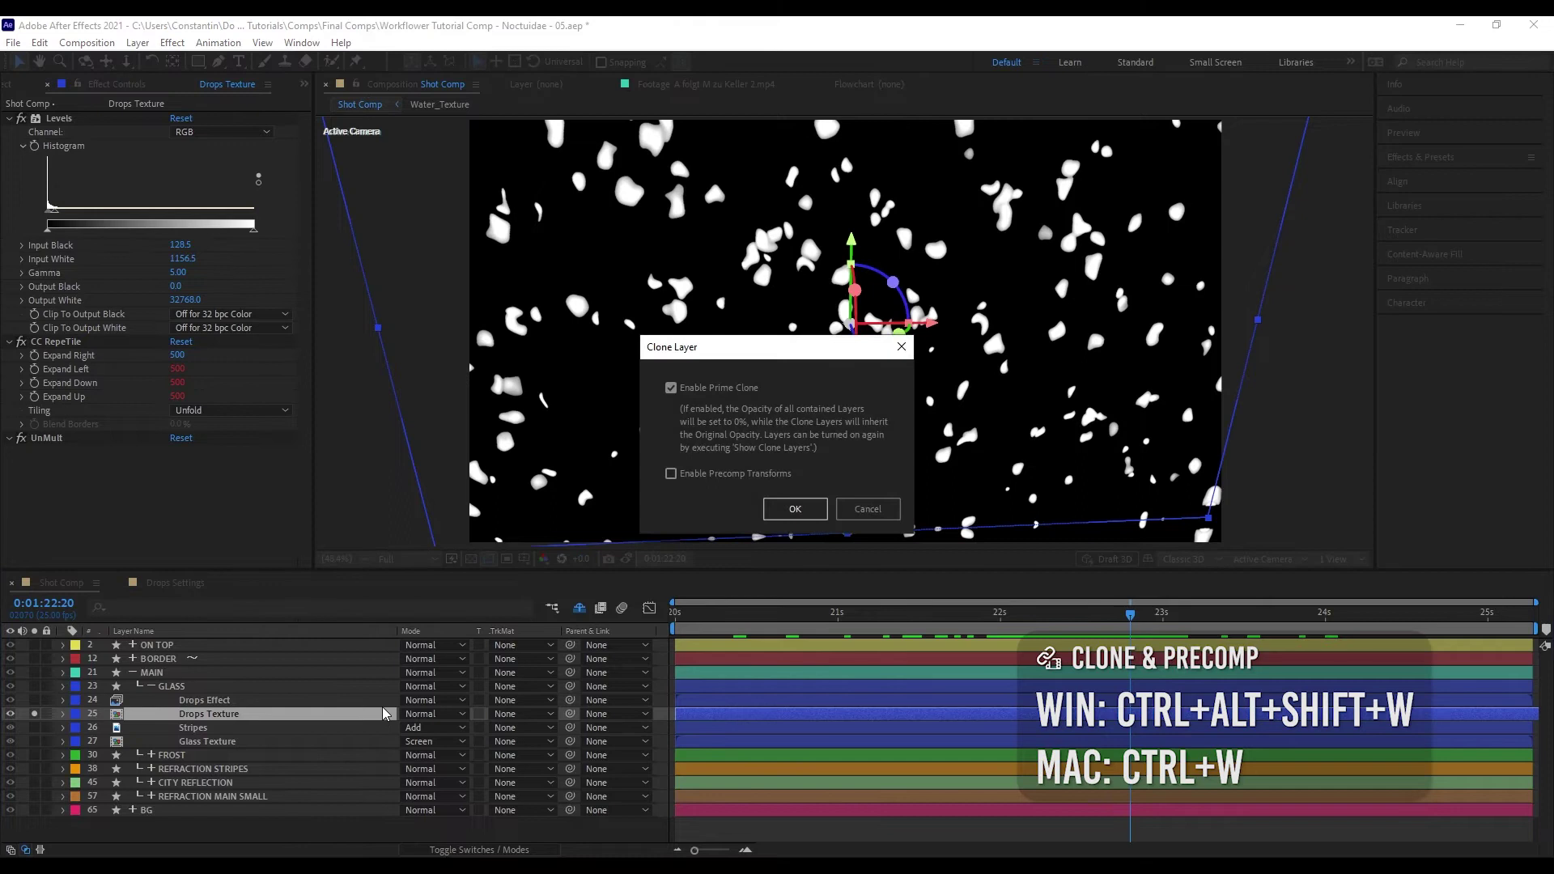
click(723, 390)
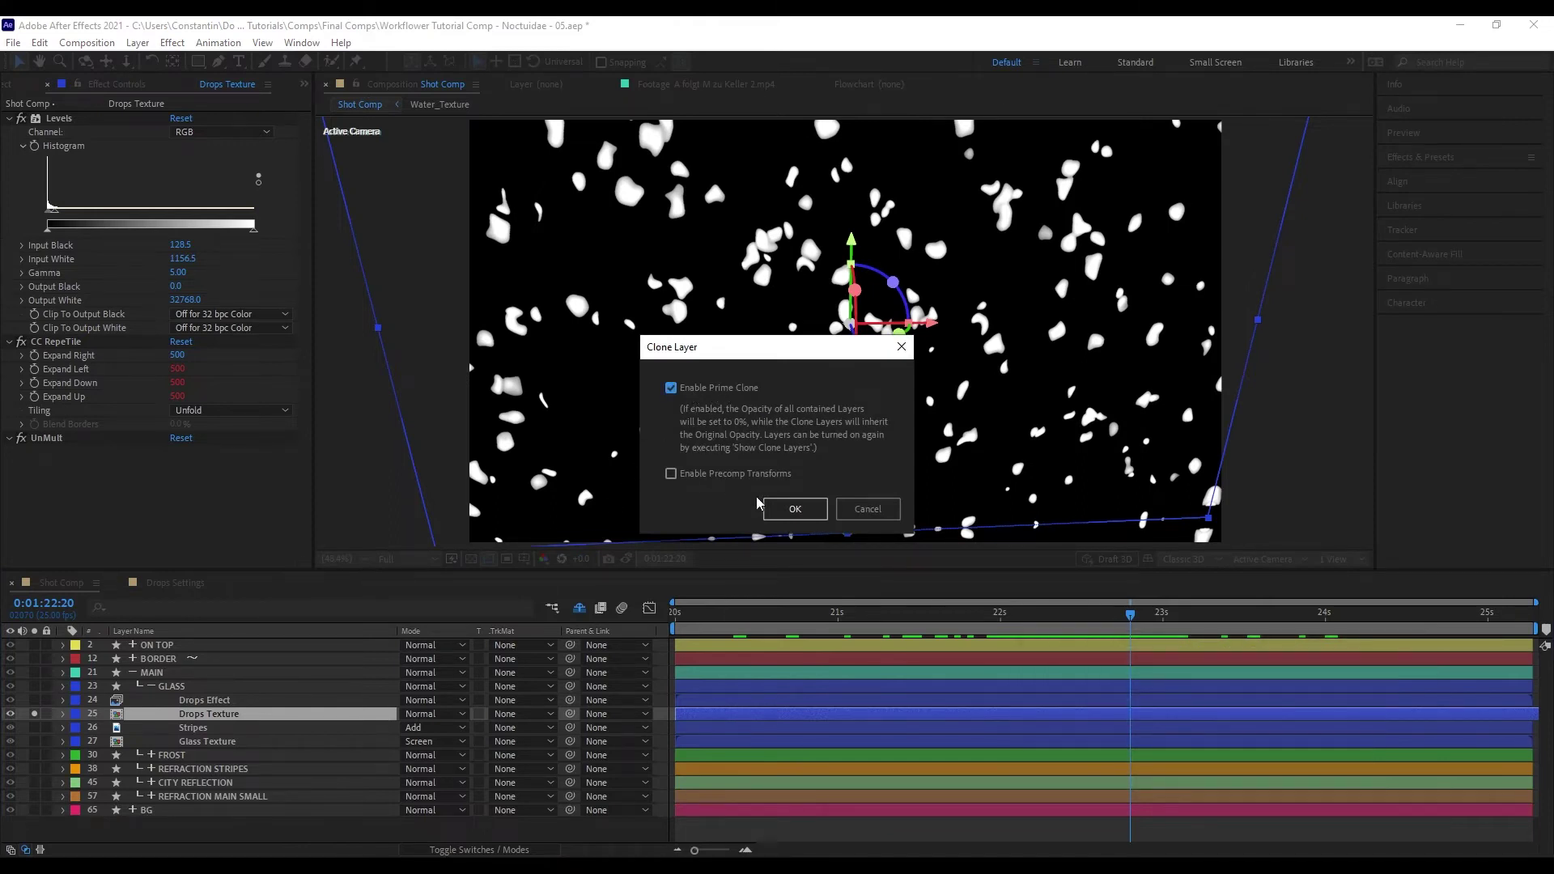
click(793, 508)
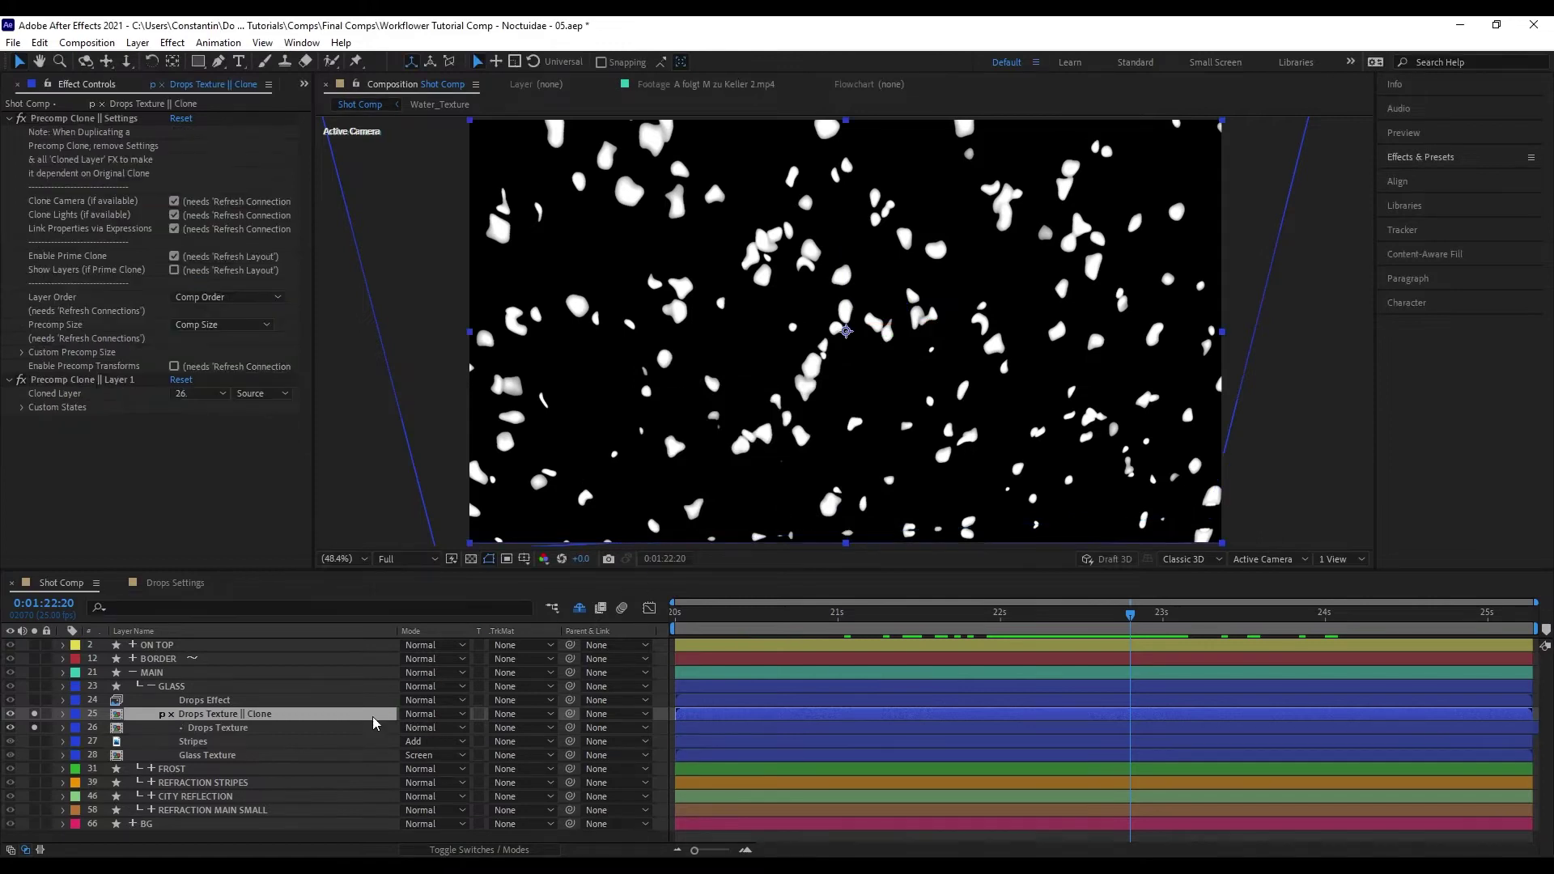
- Compare the effects and Opacity values of the Drops Texture layer and its prime clone
click(193, 729)
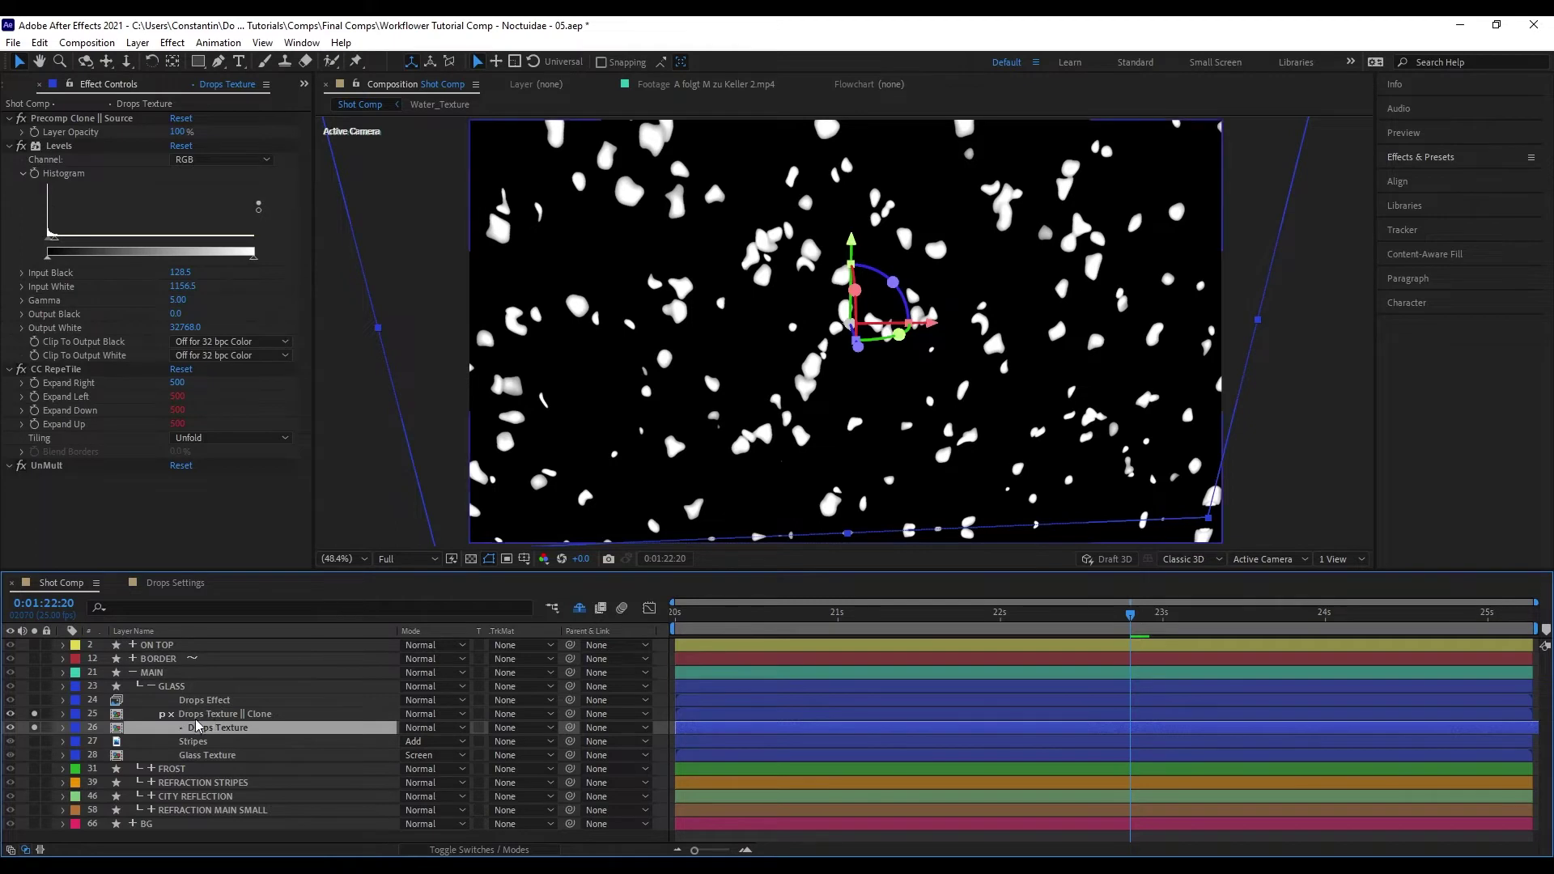
click(212, 716)
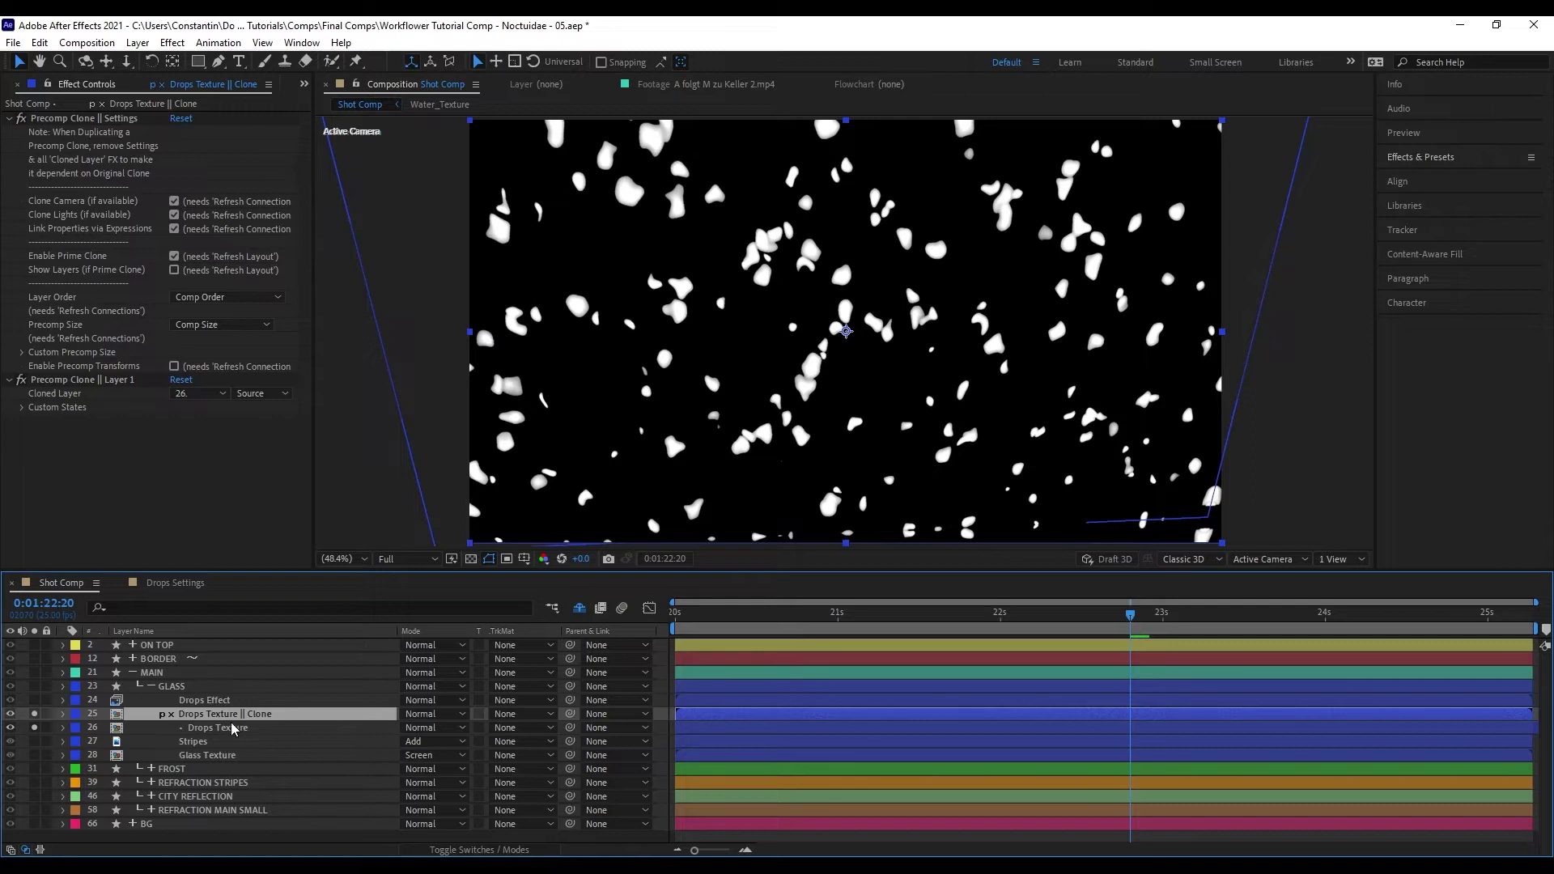
ctrl+click(251, 732)
key(t)
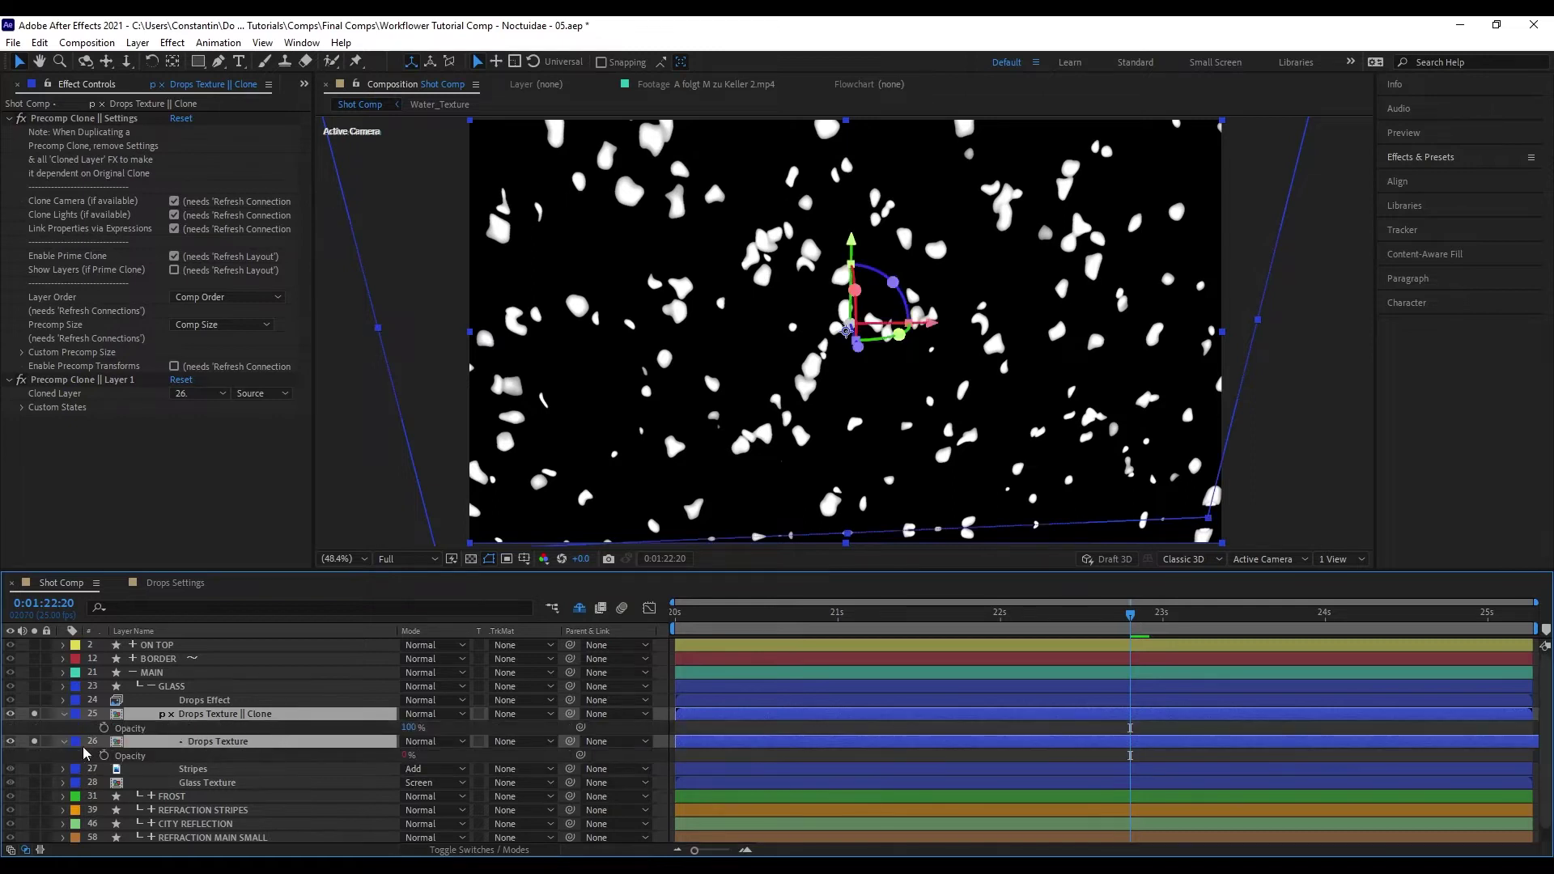
click(219, 745)
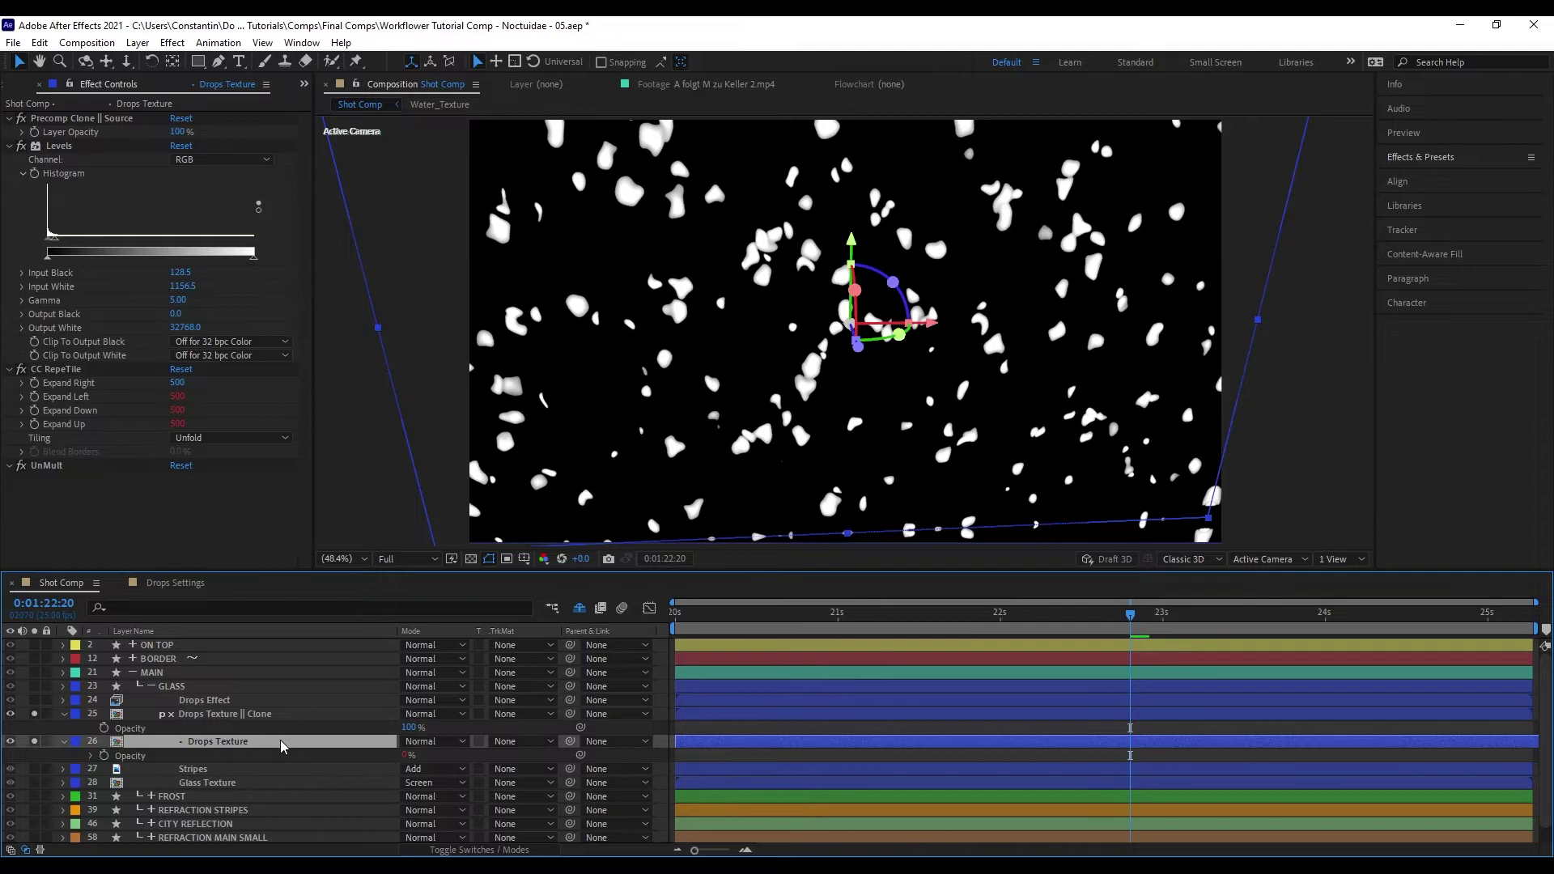
click(265, 718)
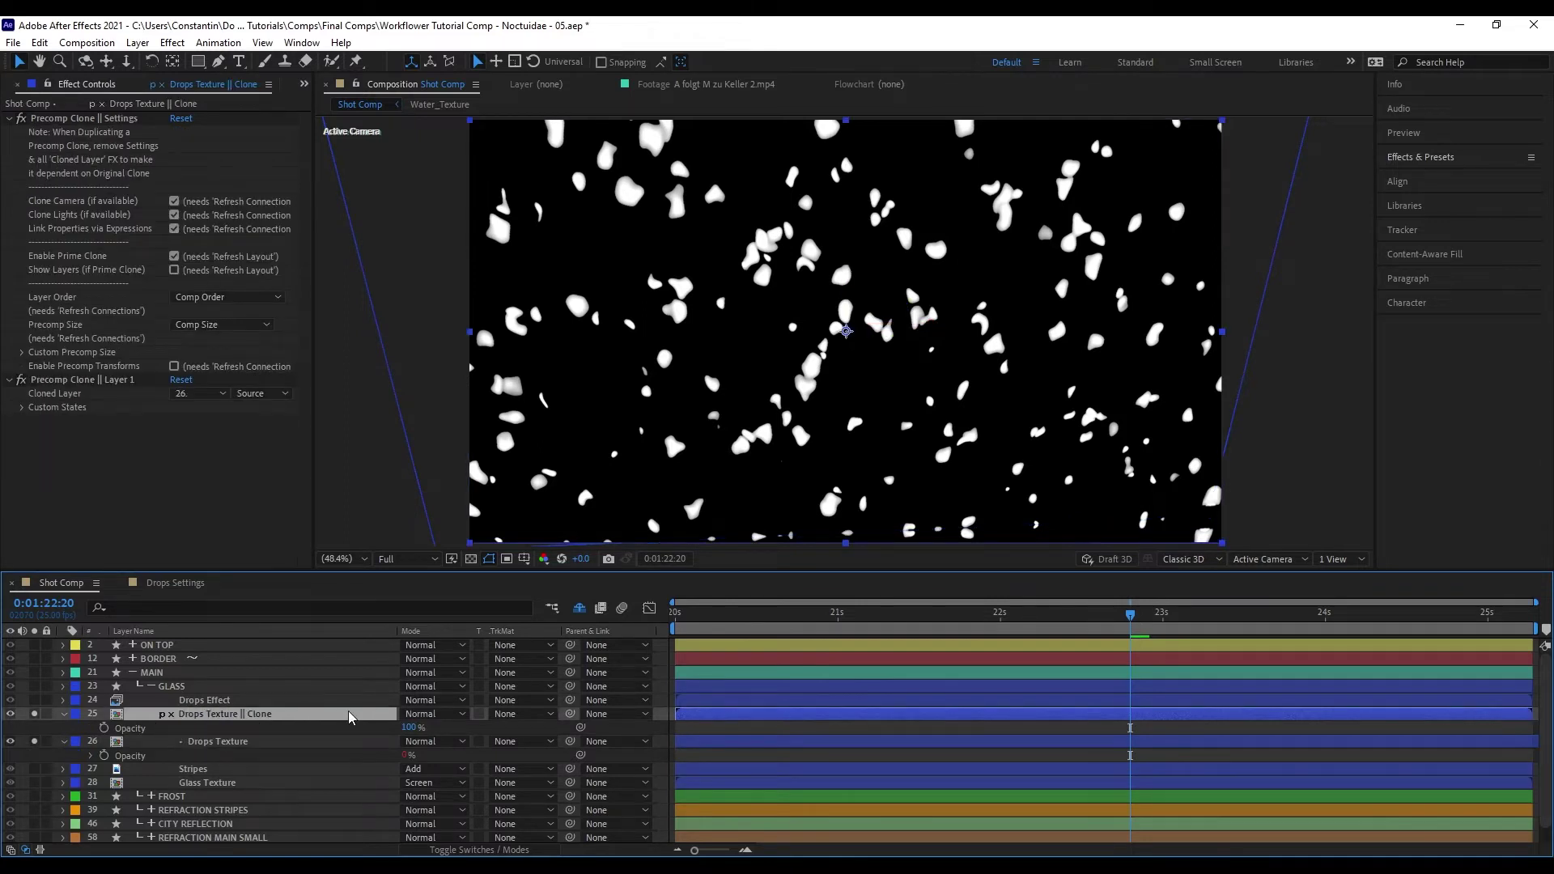
click(325, 748)
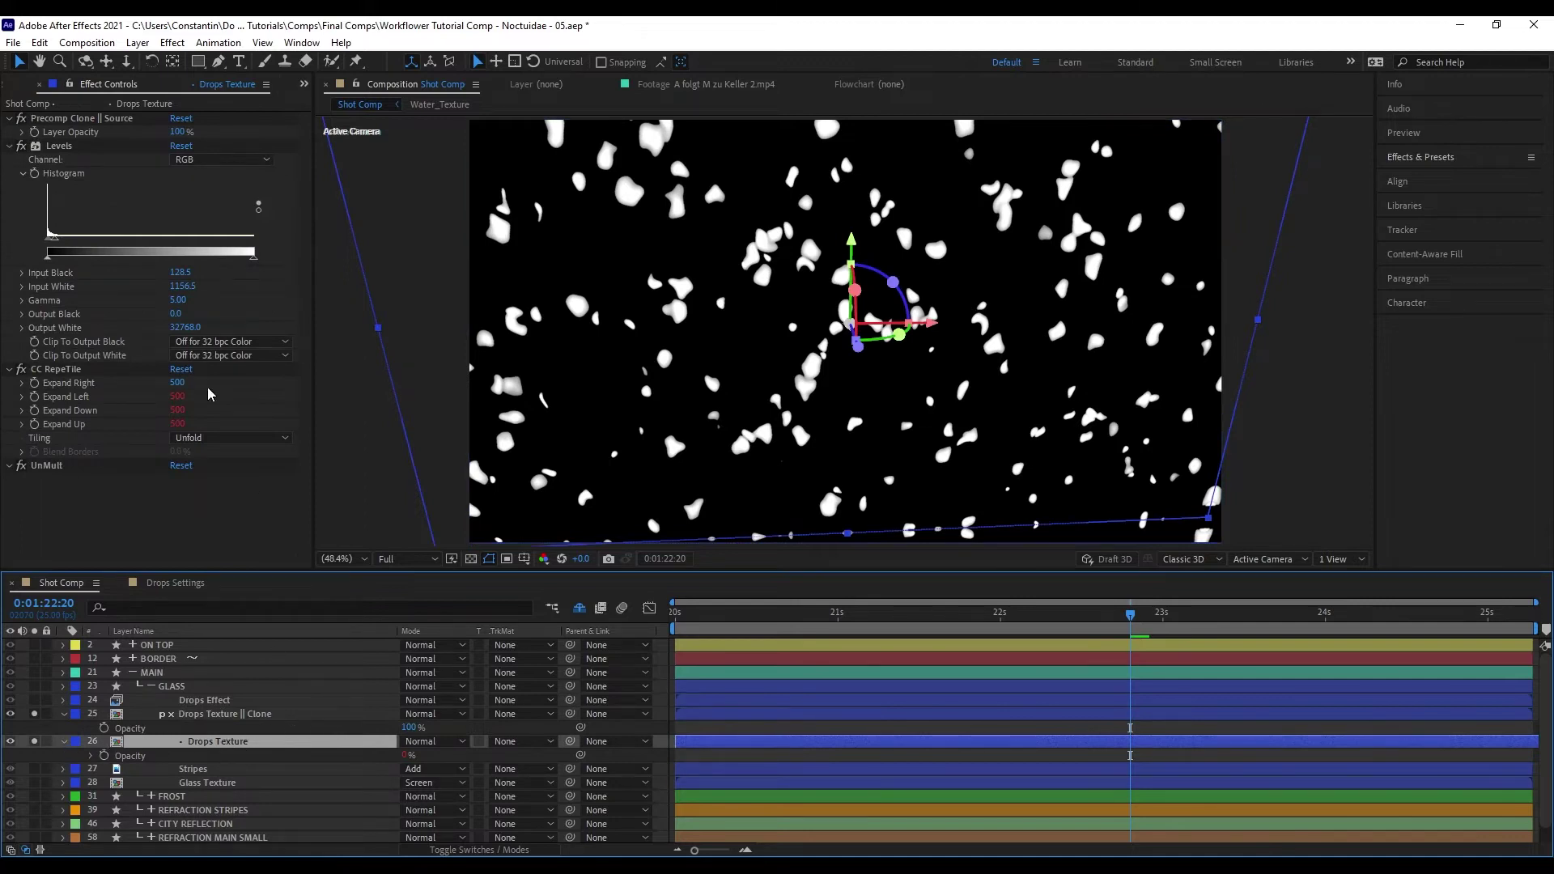
- Lower the Drops Texture source's Layer Opacity to 34% and inspect the cloned layer's Opacity inside the Drops Texture || Clone comp
mouse_move(179, 134)
mouse_down()
mouse_move(129, 133)
mouse_move(232, 128)
mouse_move(187, 136)
mouse_up()
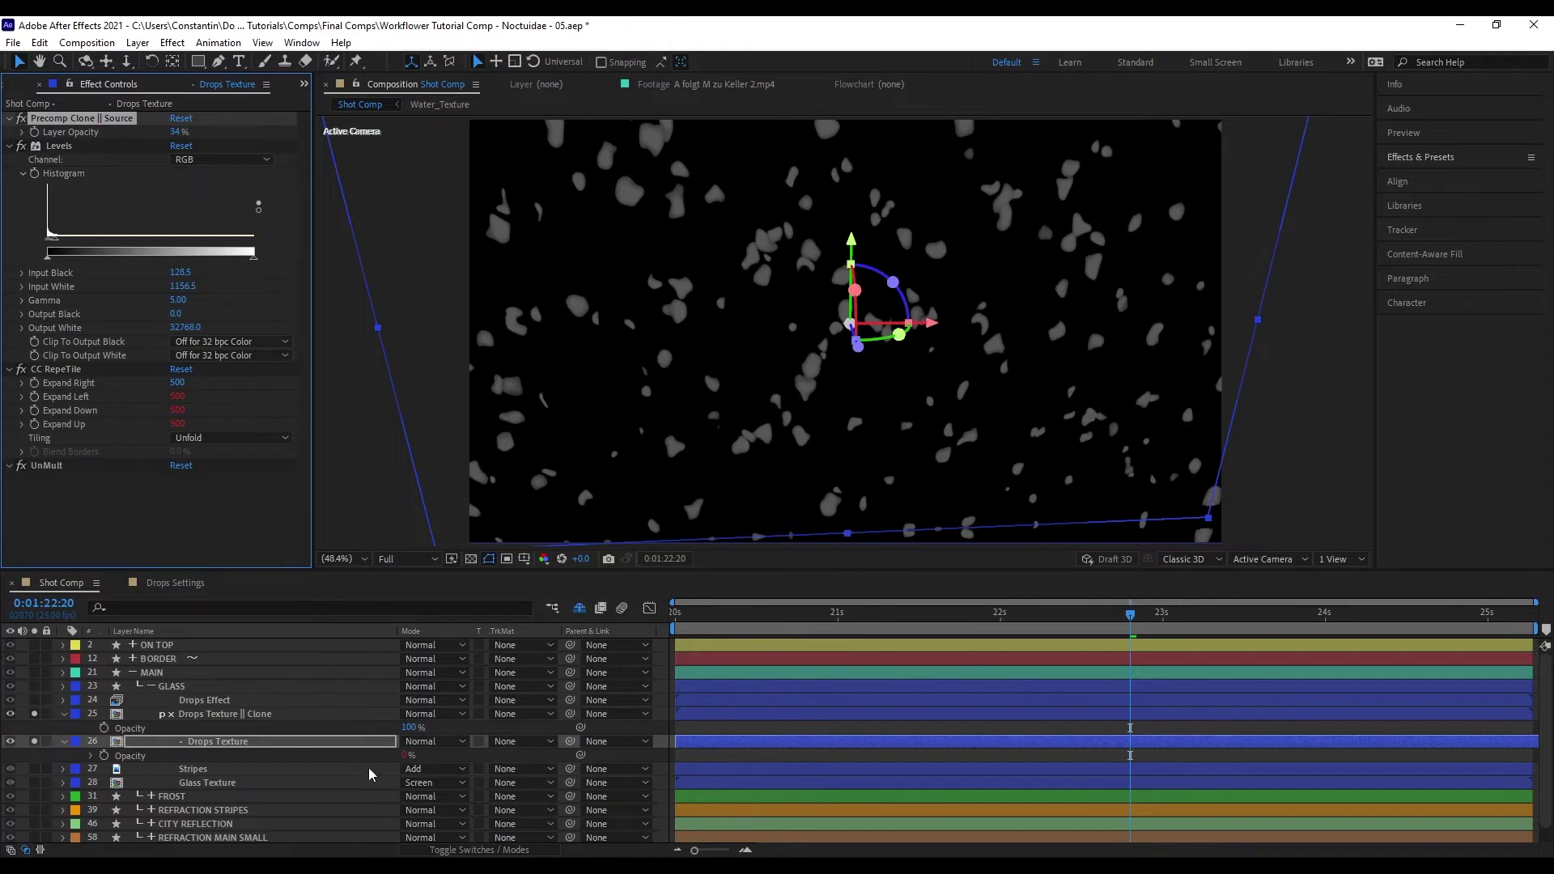
click(290, 743)
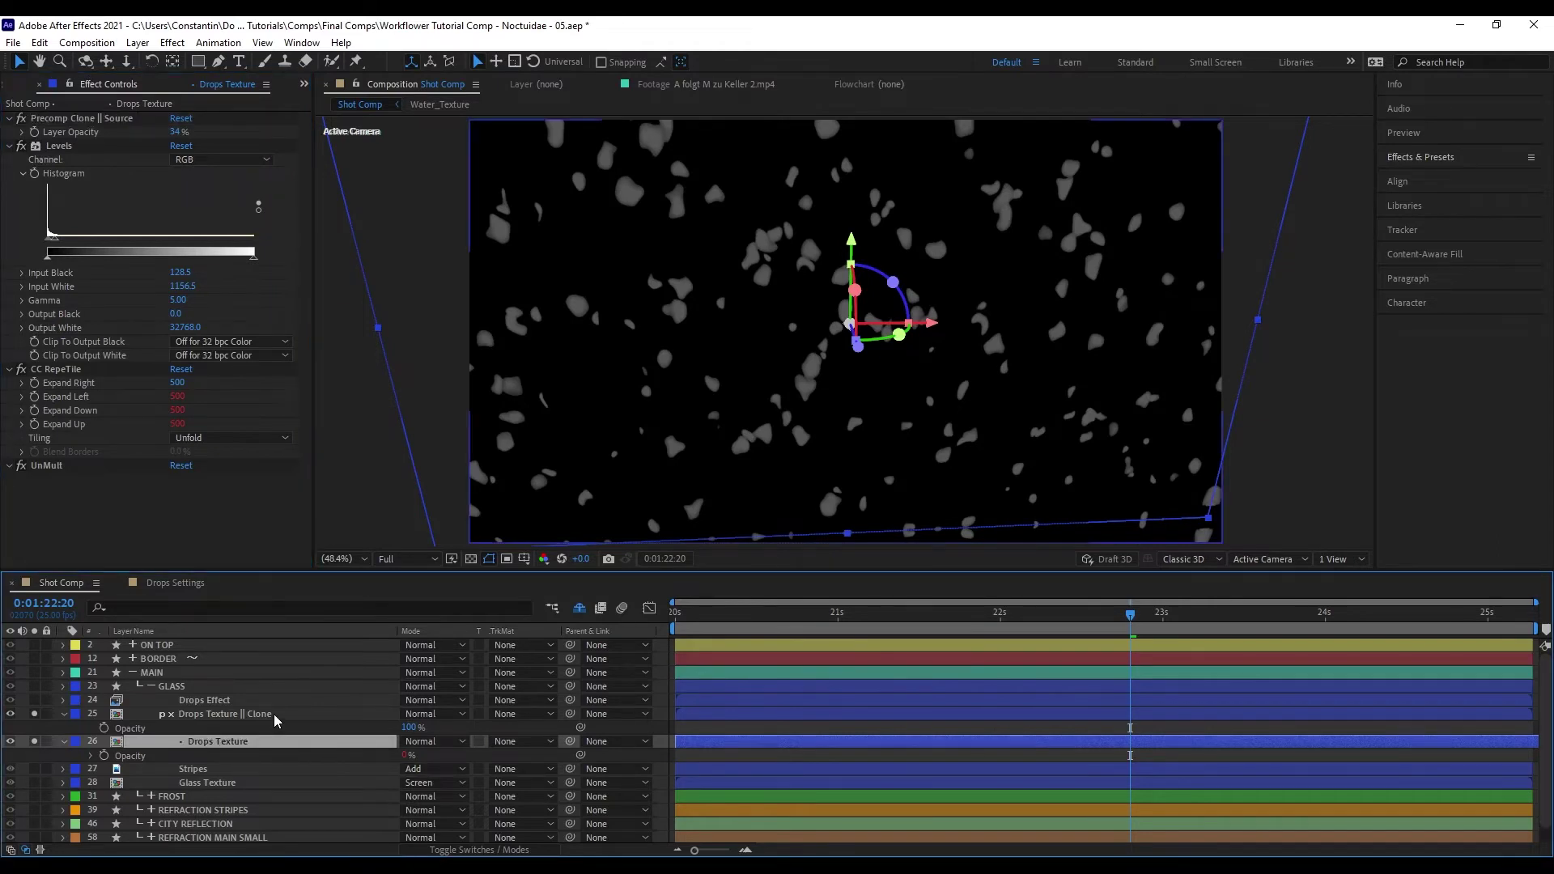
double_click(278, 716)
click(218, 664)
key(t)
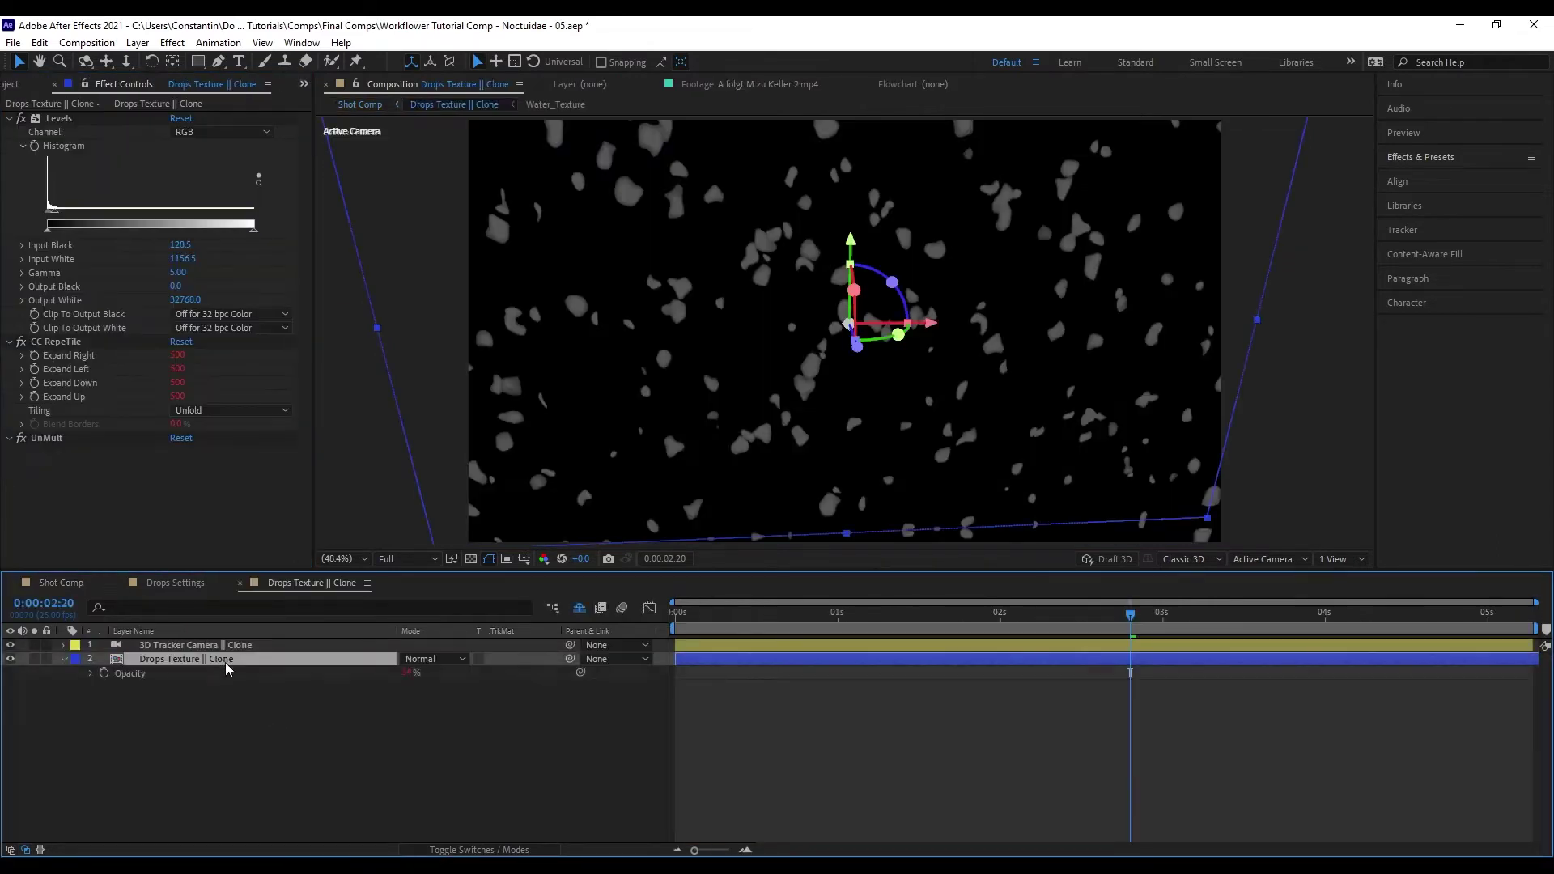
- Return to Shot Comp and restore the Drops Texture source's Layer Opacity to 100%
key(Tab)
click(357, 737)
drag(176, 132, 488, 131)
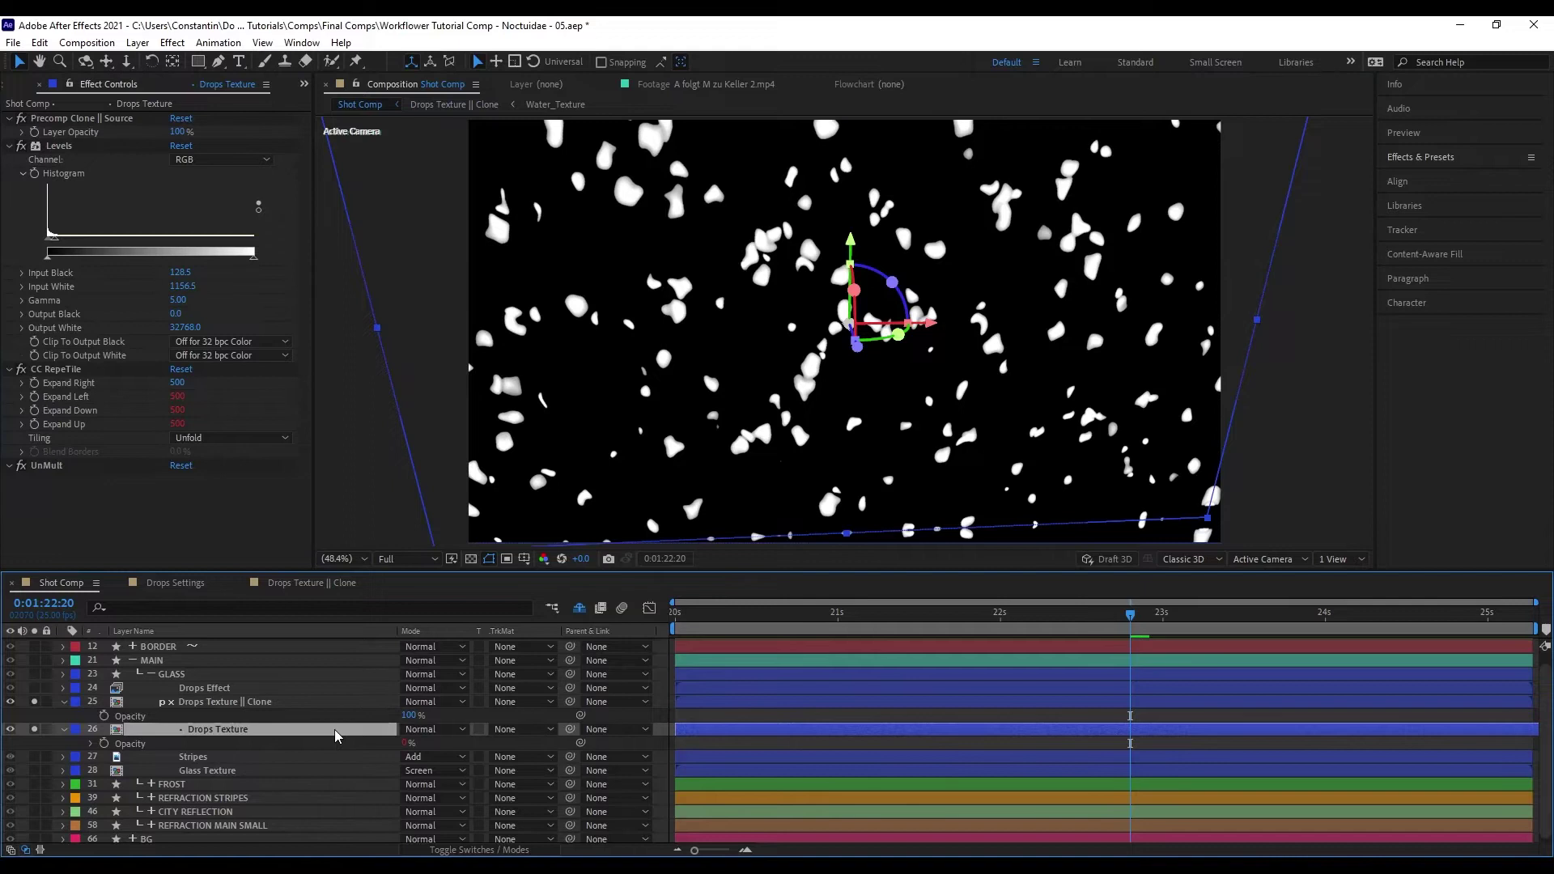
- Toggle the prime clone's solo state and compare the clone with the original Drops Texture layer in the viewer
click(34, 702)
click(34, 702)
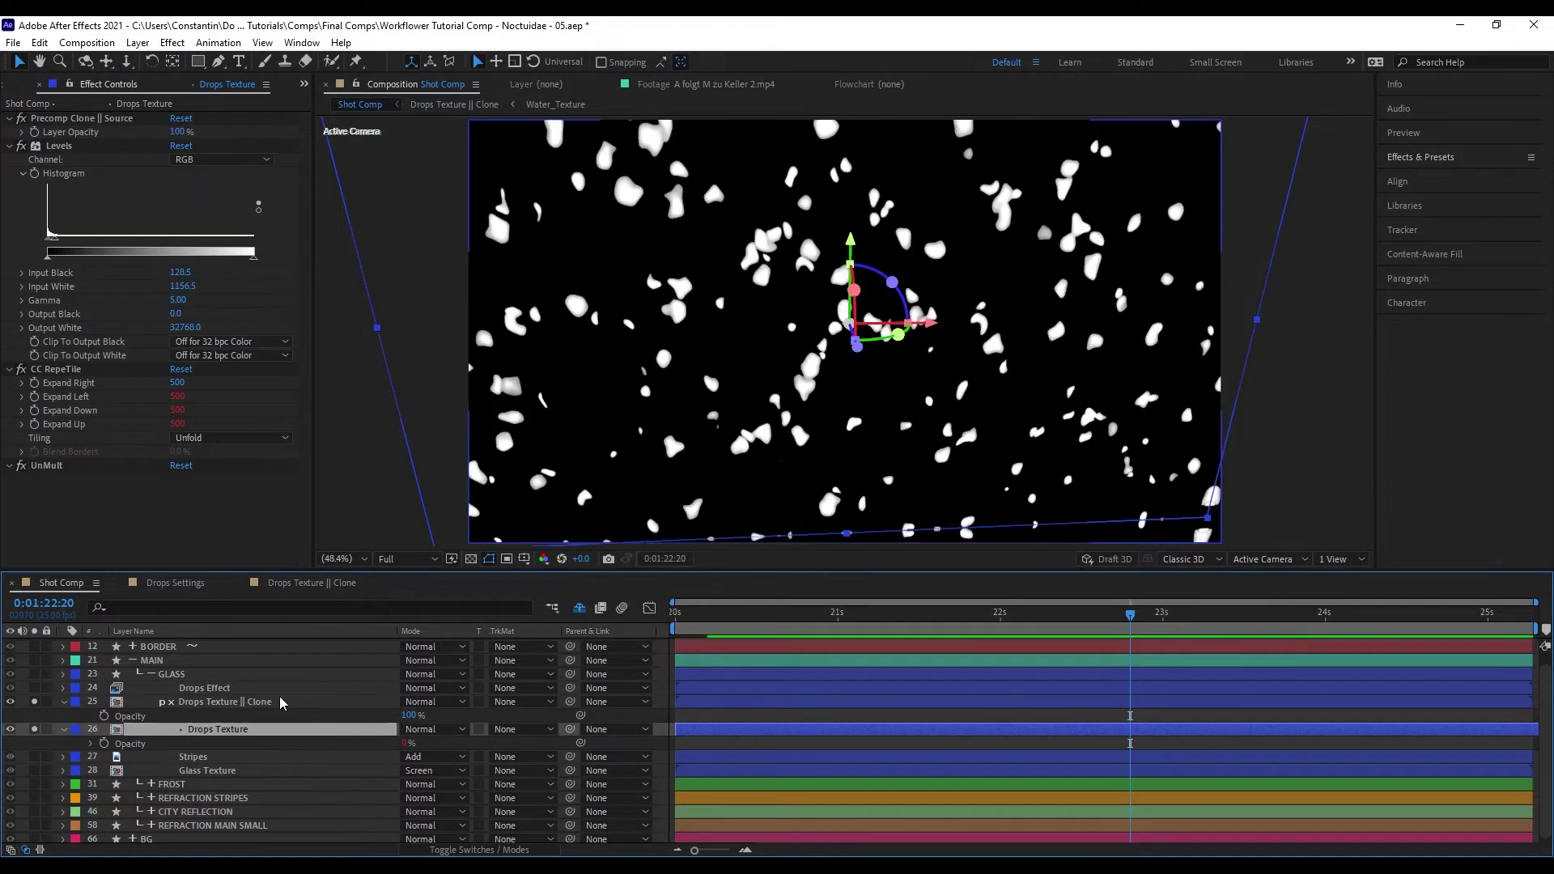
click(258, 704)
click(258, 730)
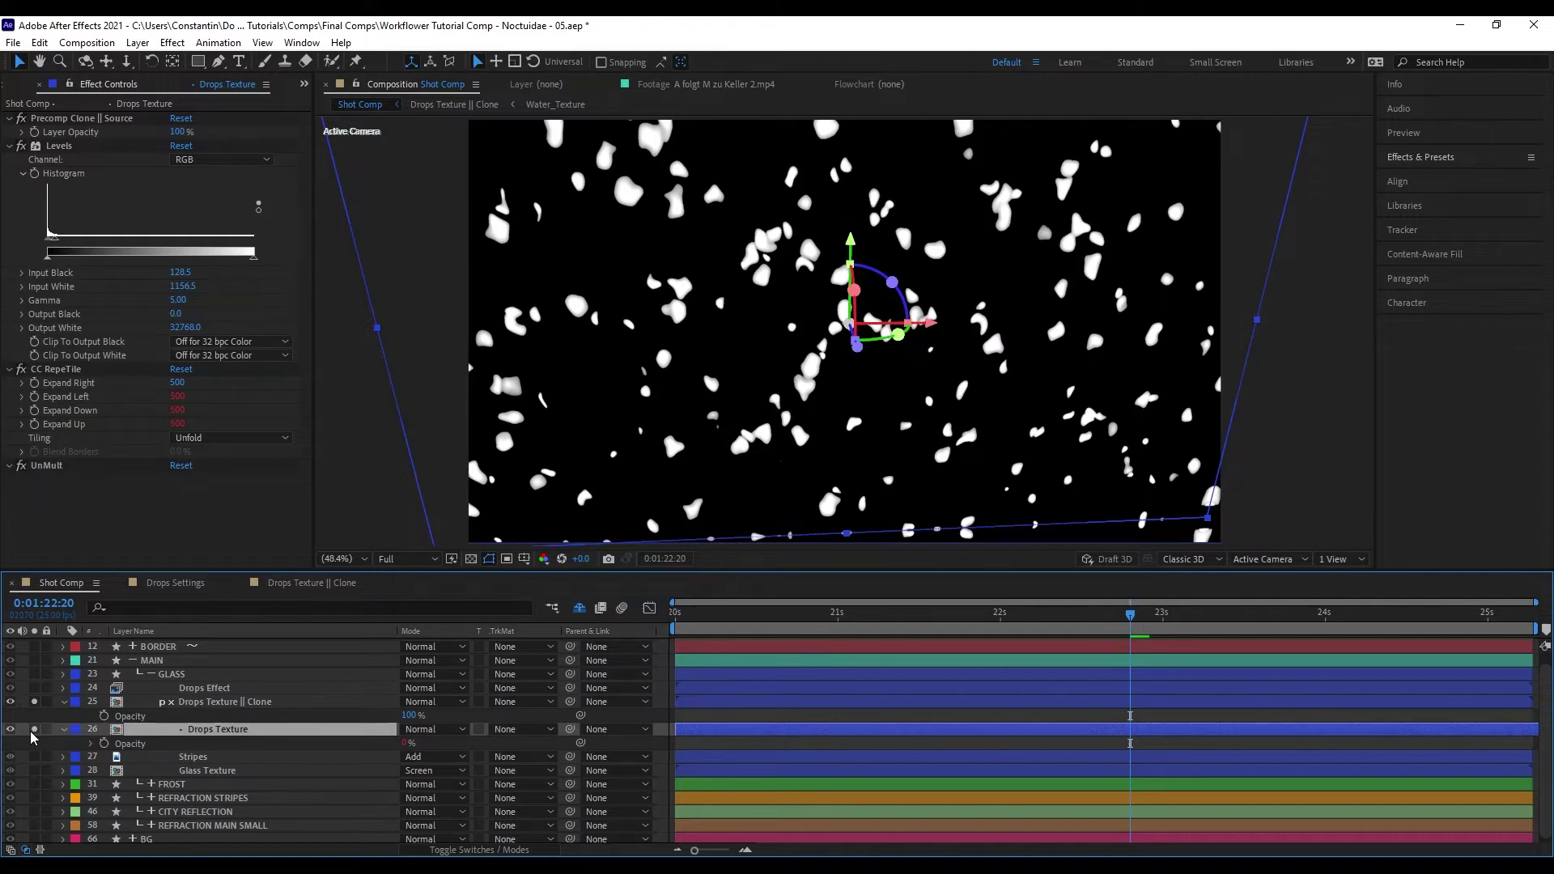
drag(750, 371, 834, 407)
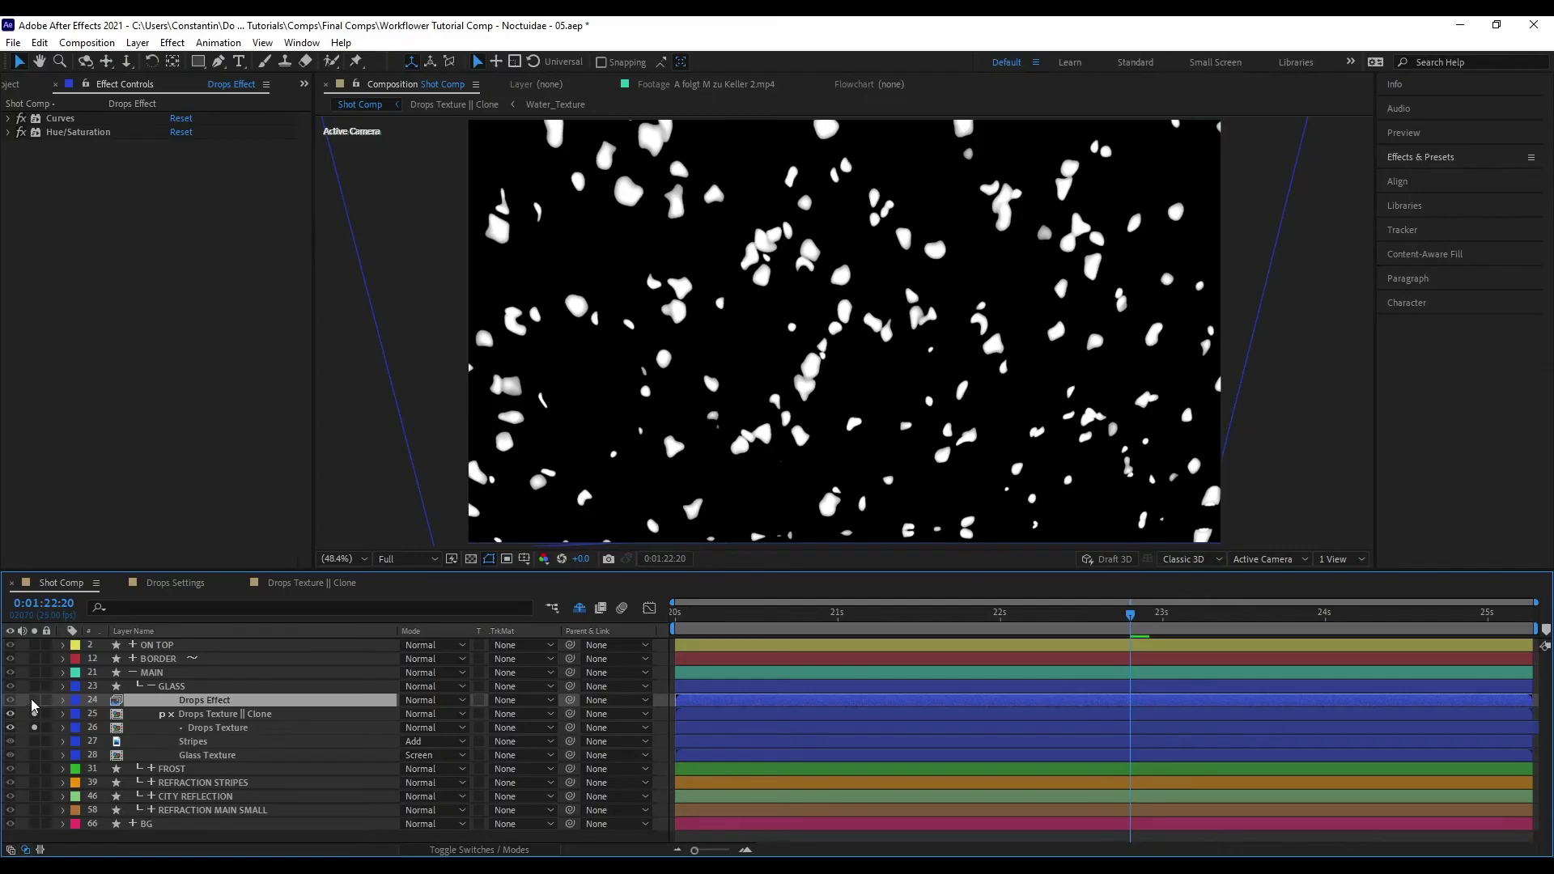
- Solo only the Drops Effect layer and apply the CC Glass effect to it
click(34, 700)
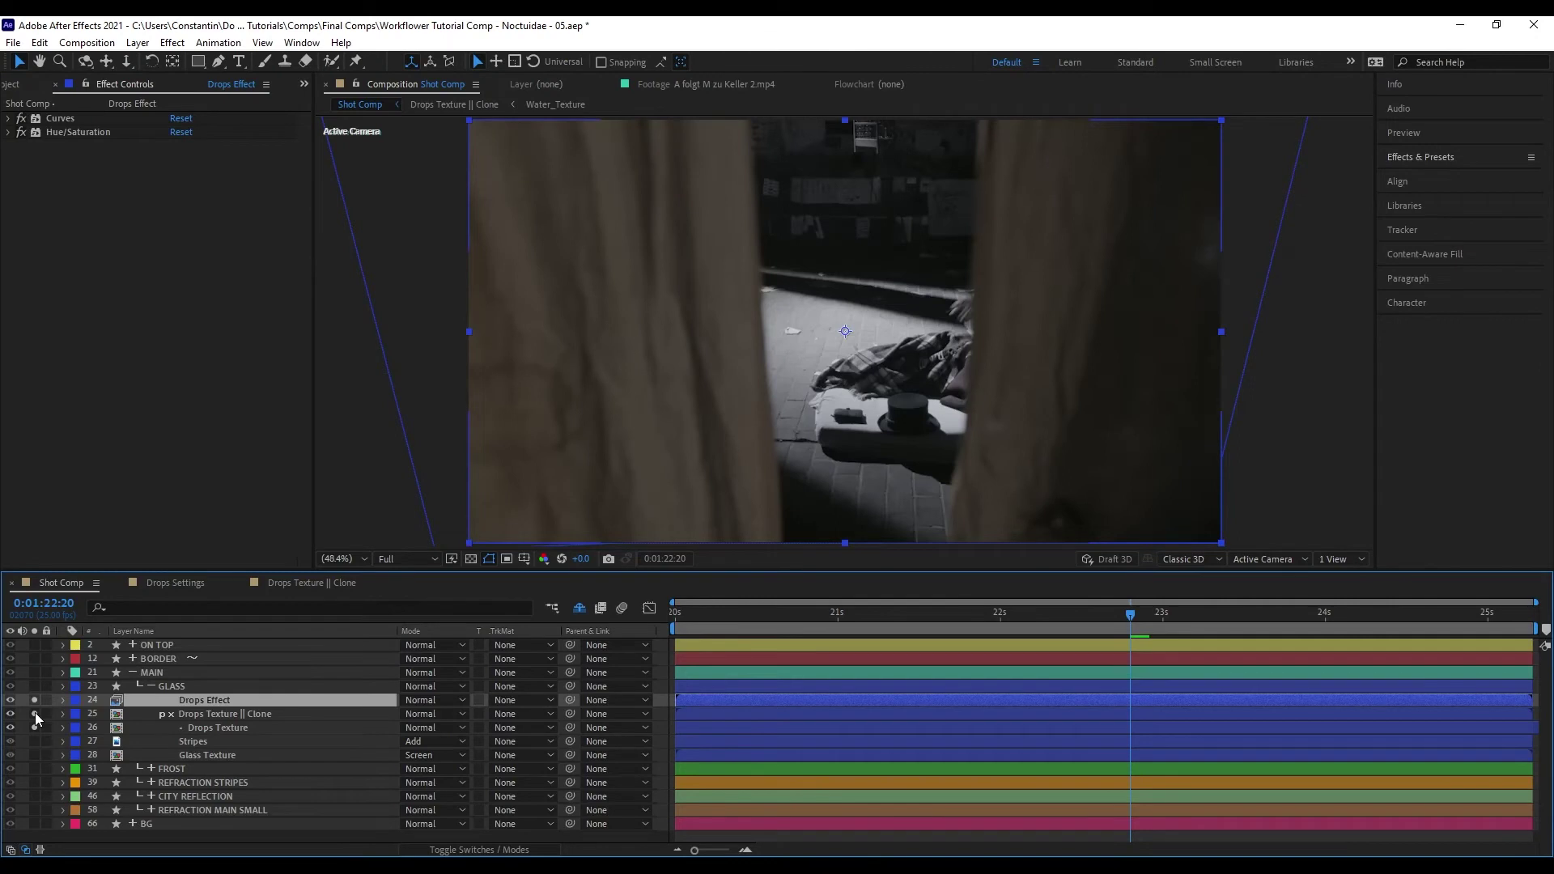
key(ctrl+space)
text(cc glass)
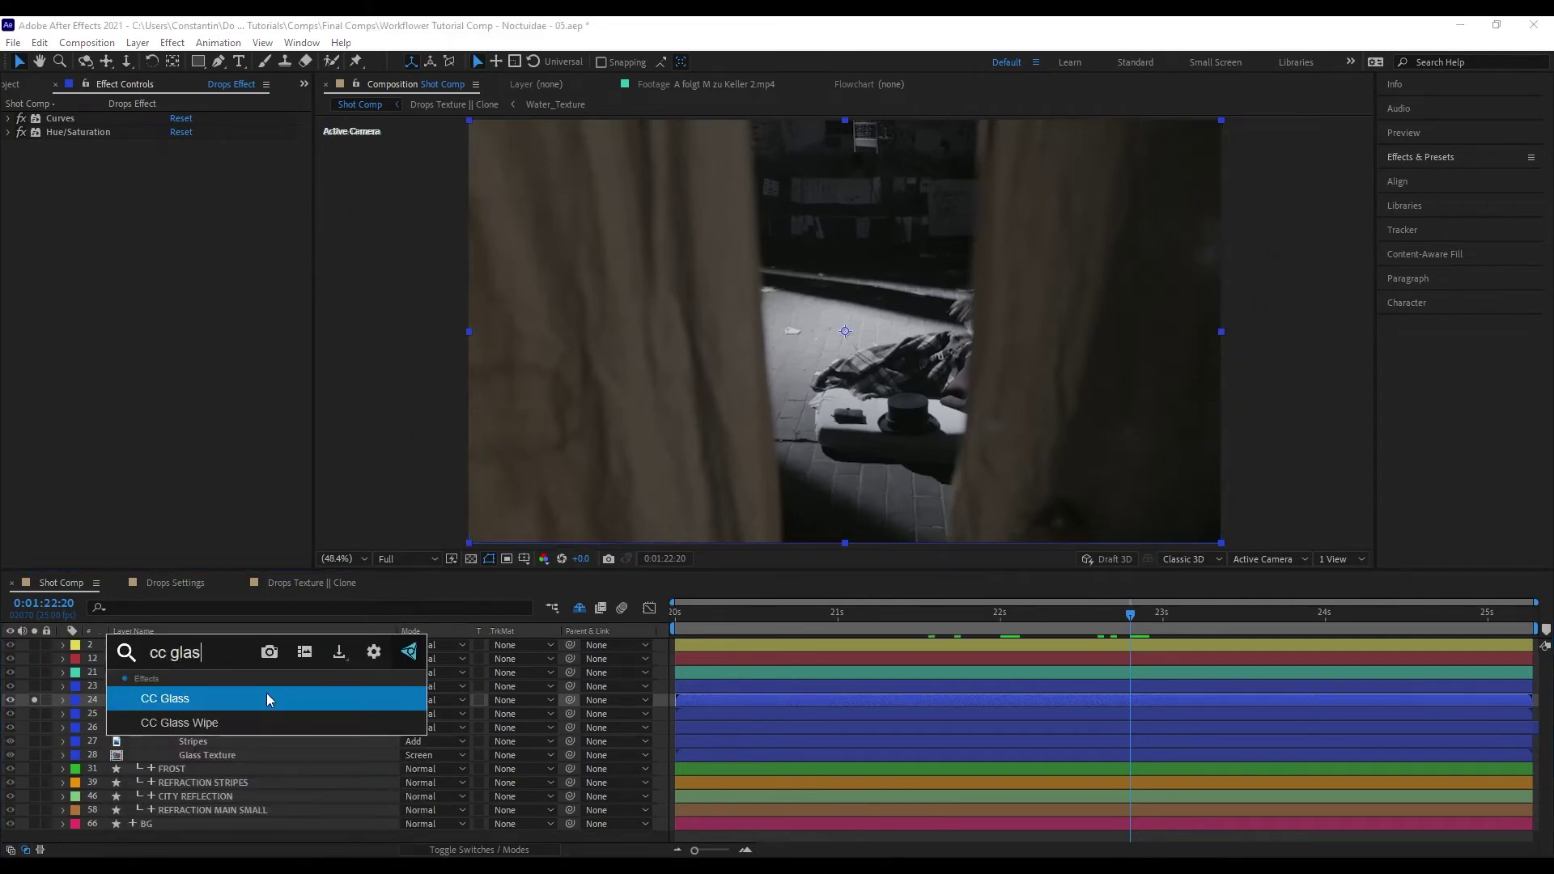
key(Return)
- Set CC Glass's Bump Map to Drops Texture || Clone with Effects & Masks as its source, and Displacement to 500
click(22, 160)
click(184, 173)
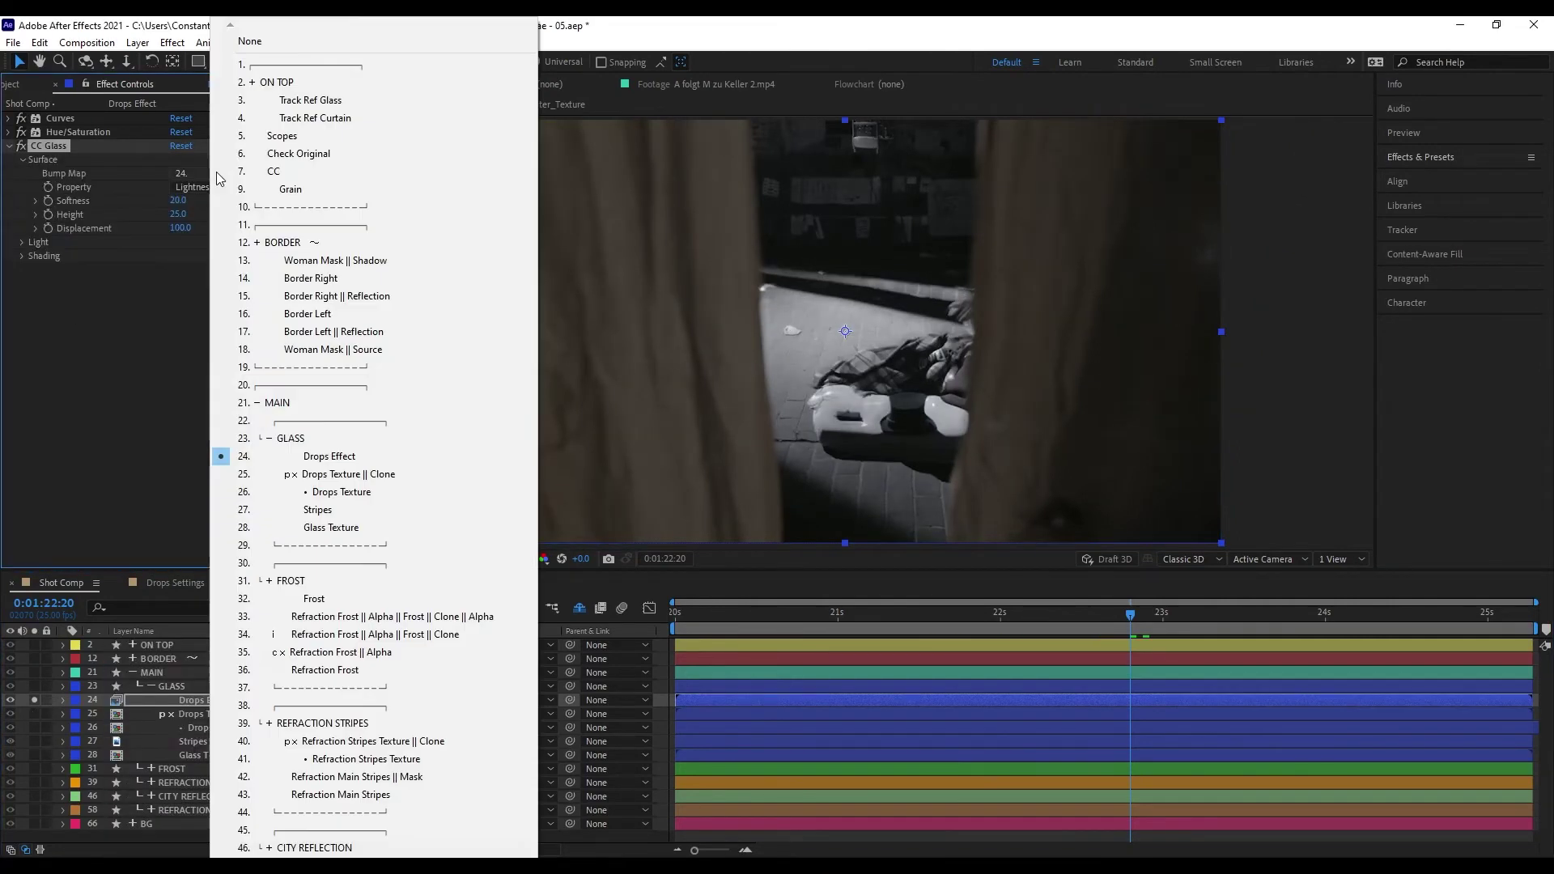
click(468, 474)
click(261, 174)
click(295, 227)
click(189, 228)
text(500)
key(Return)
- Set the CC Glass shading to Ambient 100, Diffuse 0, Specular 82, Roughness 0.006 and Metal 0, and check the drops up close
click(22, 242)
click(22, 353)
click(178, 365)
text(100)
key(Tab)
text(0)
key(Tab)
text(82)
key(Tab)
text(0.006)
key(Tab)
text(0)
key(Return)
scroll(862, 341, up, 1)
mouse_move(833, 345)
mouse_down()
mouse_move(821, 373)
mouse_move(813, 329)
mouse_up()
scroll(813, 329, up, 1)
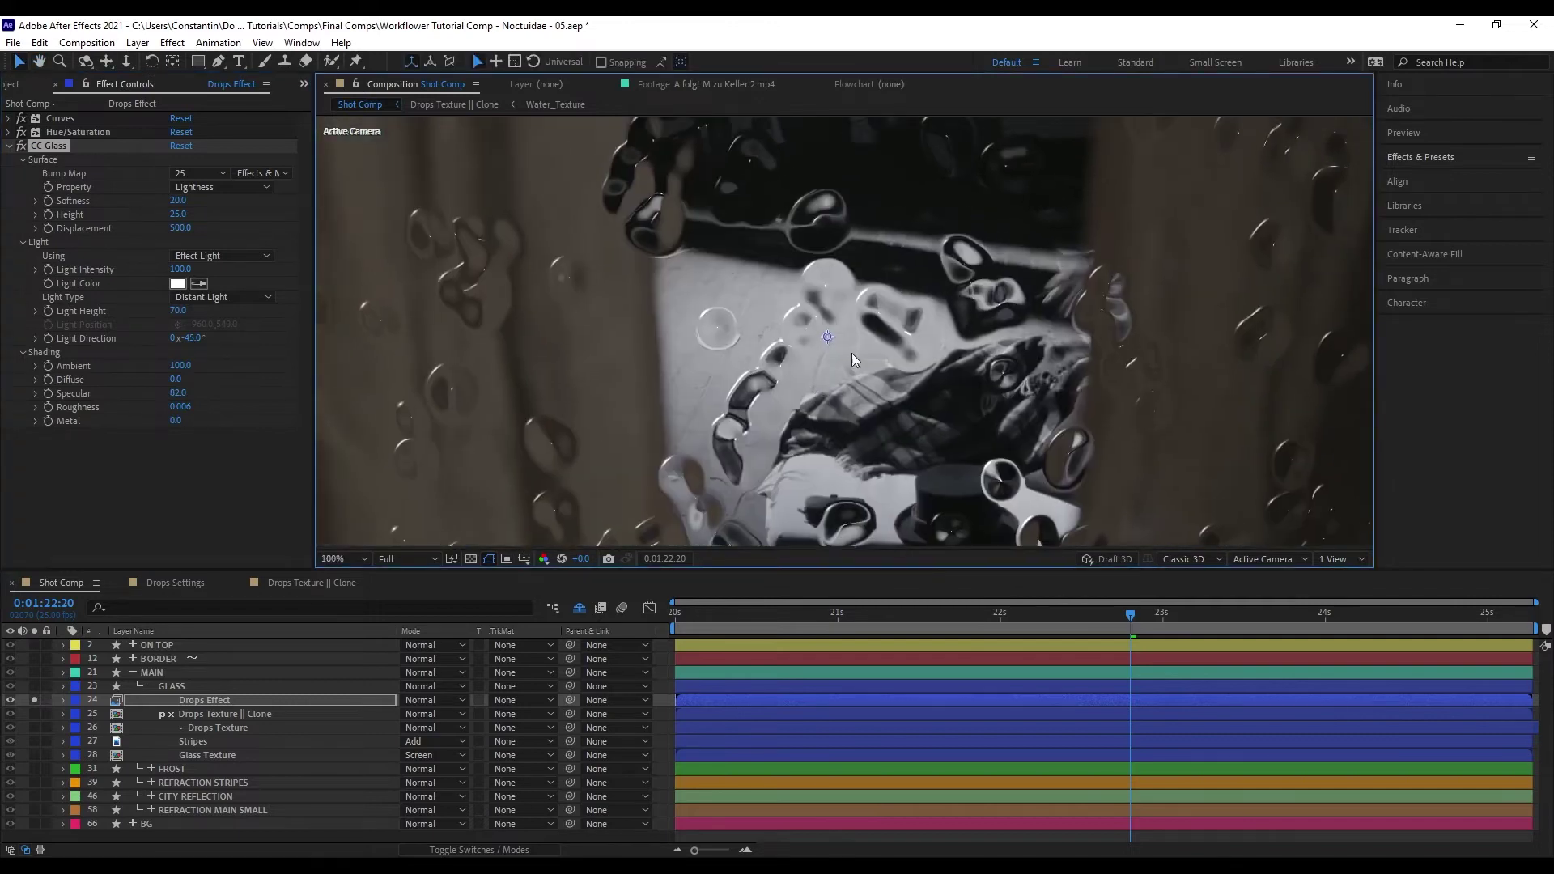
scroll(857, 358, down, 1)
- Duplicate Drops Texture || Clone, delete all effects from the copy and place it directly above Drops Effect
click(221, 715)
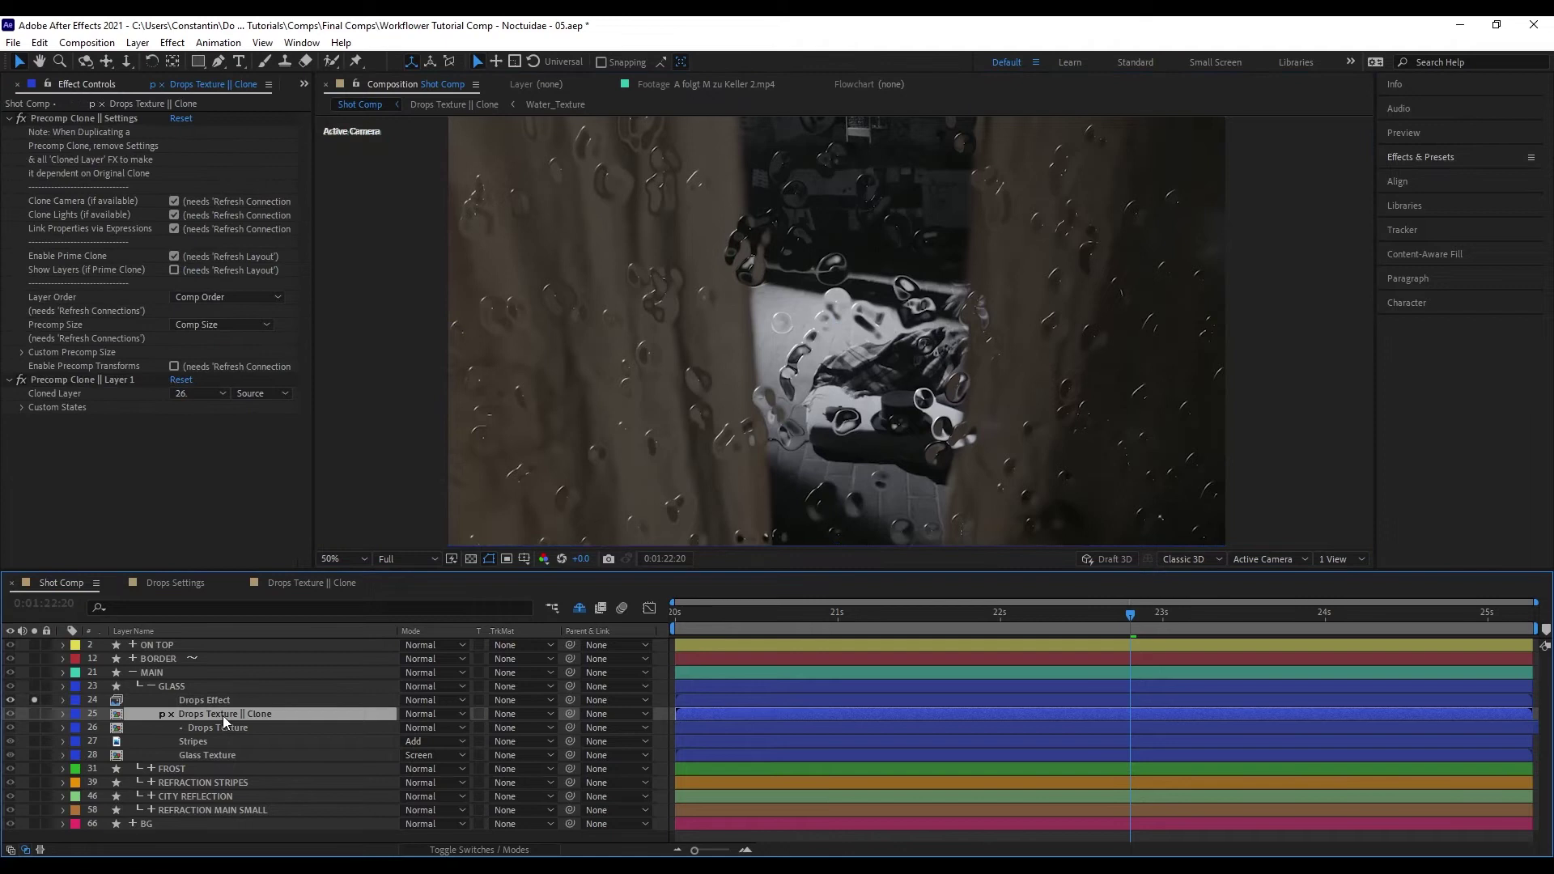
key(ctrl+d)
click(195, 517)
key(ctrl+a)
key(Delete)
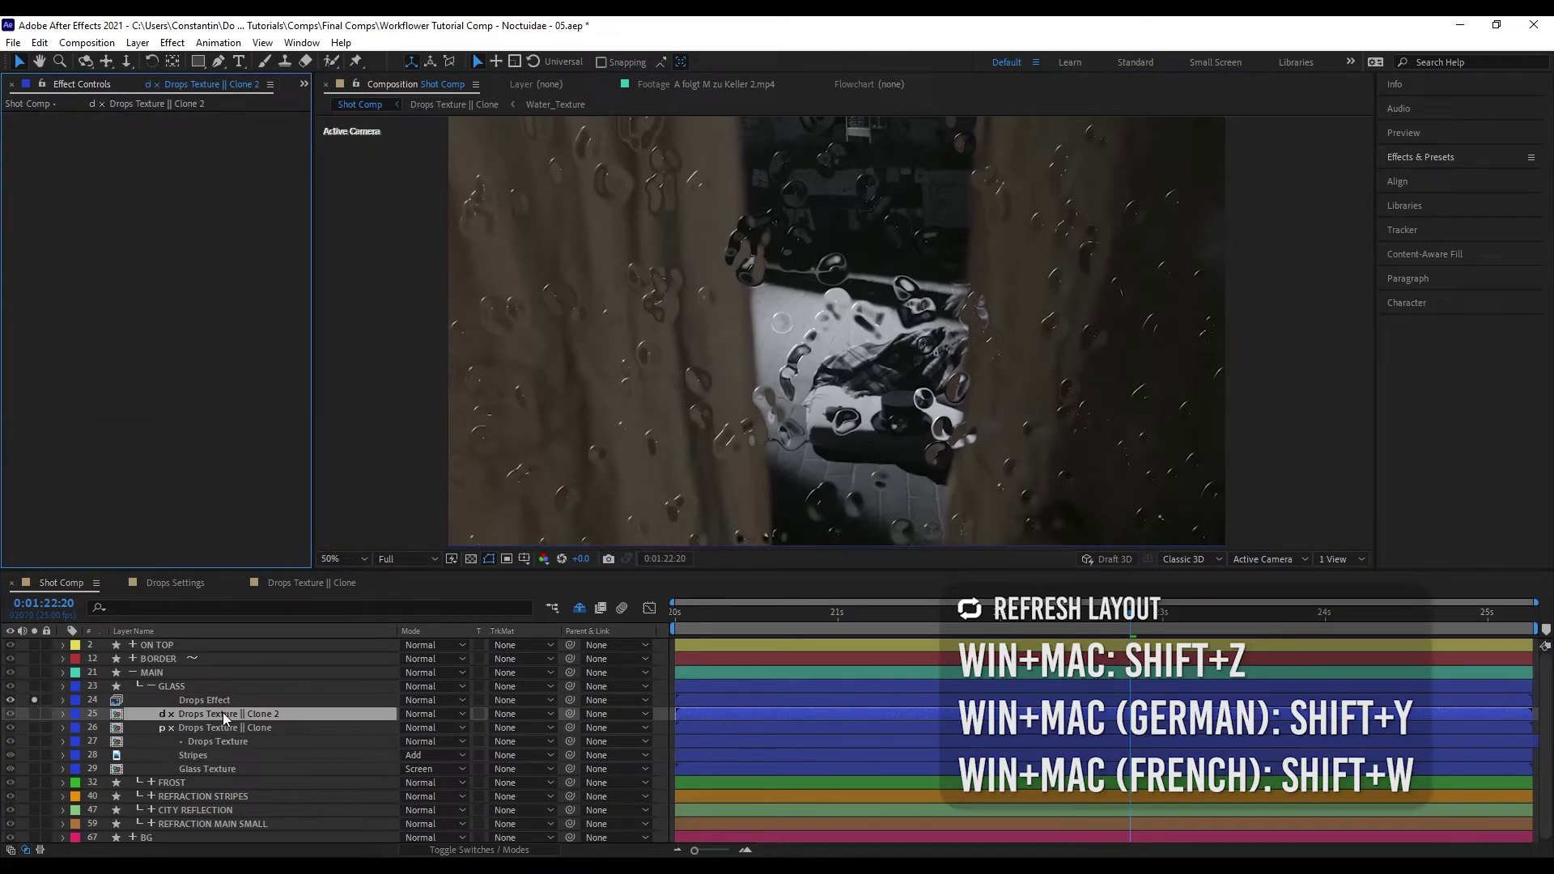
drag(212, 717, 216, 697)
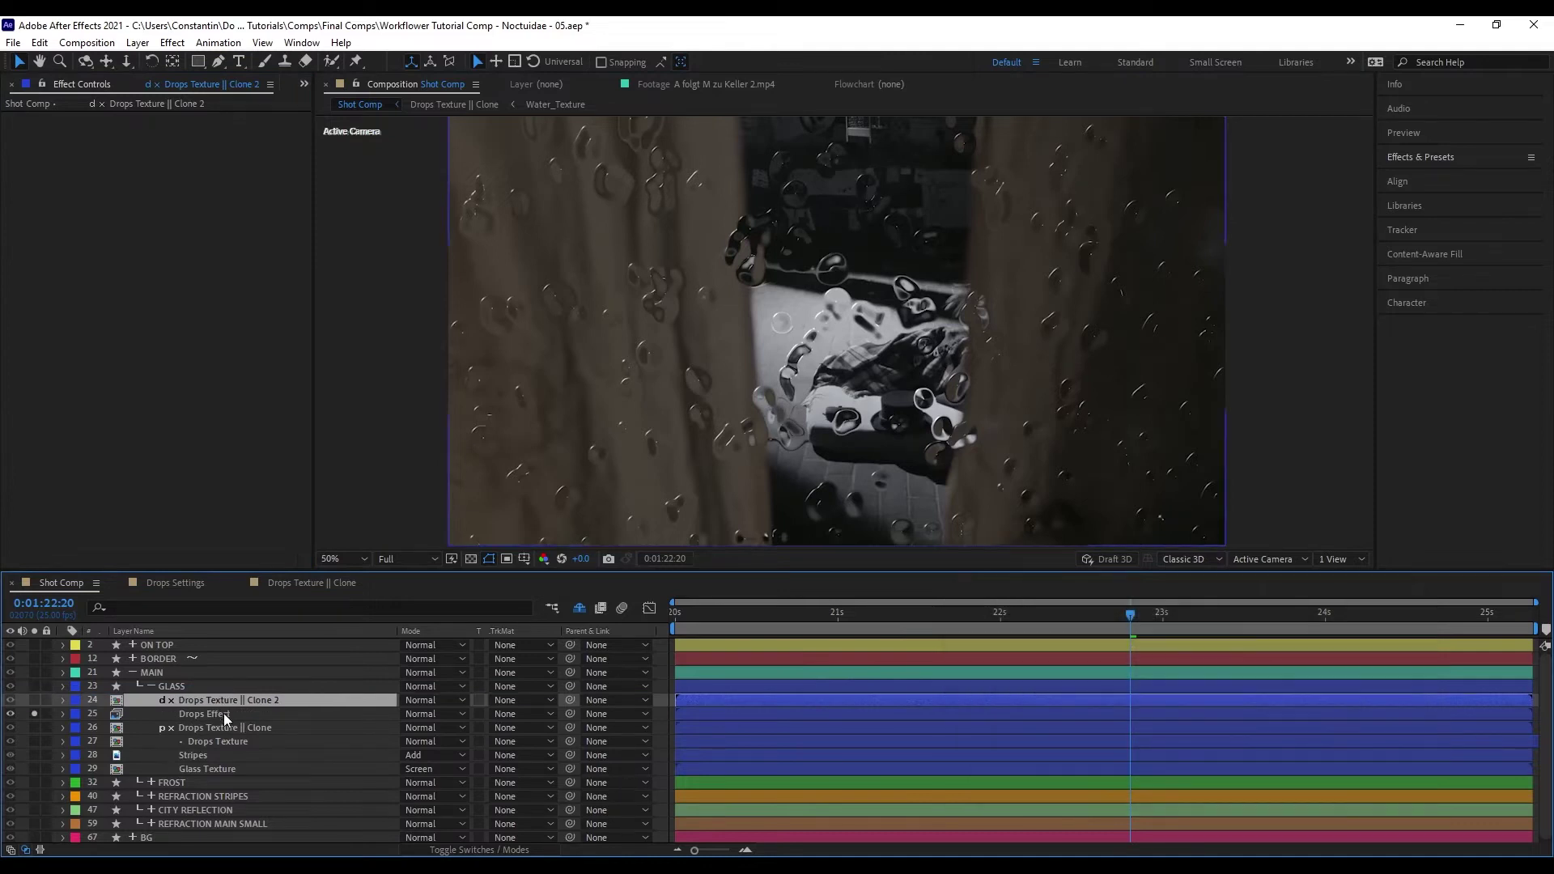
- Give Drops Effect an alpha track matte from the duplicated clone, rename the matte Drops Effect || Alpha and clear the solo
click(223, 712)
click(513, 710)
click(534, 752)
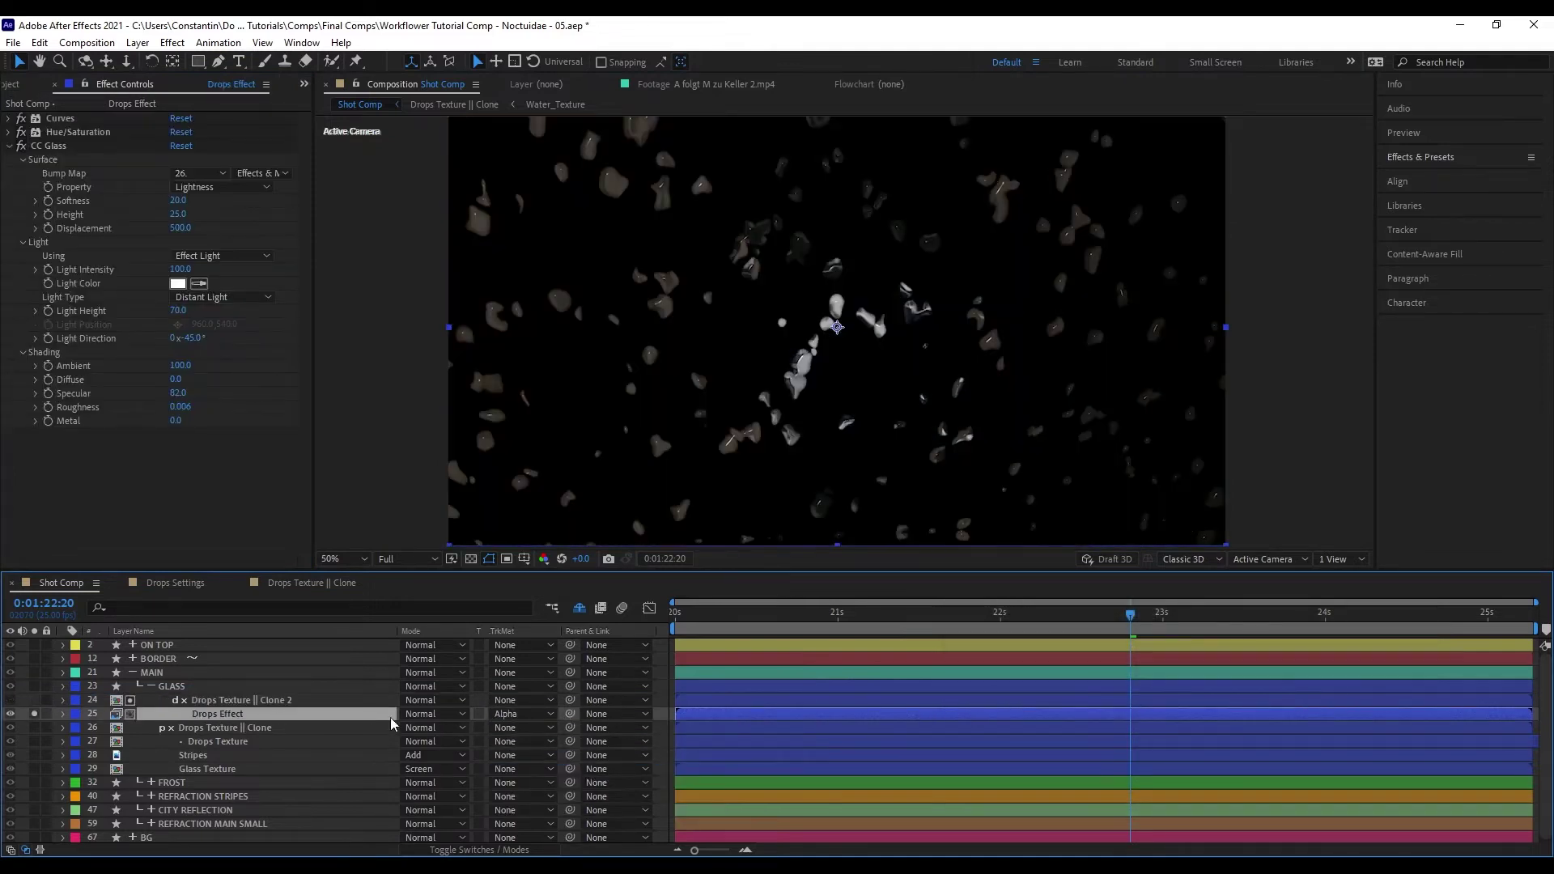
key(shift+Return)
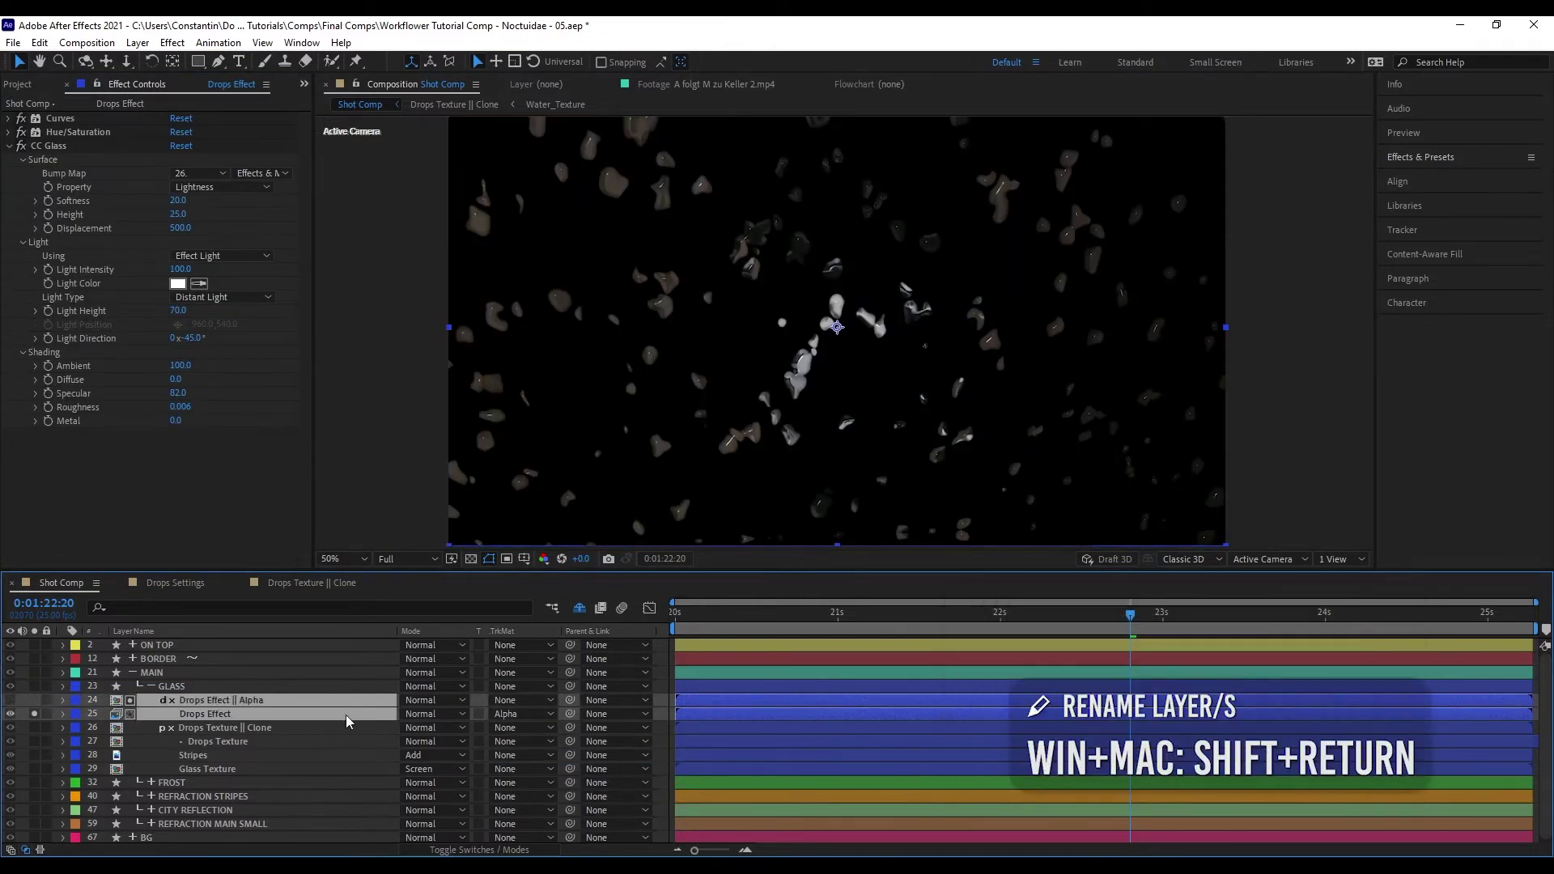
click(262, 727)
click(261, 717)
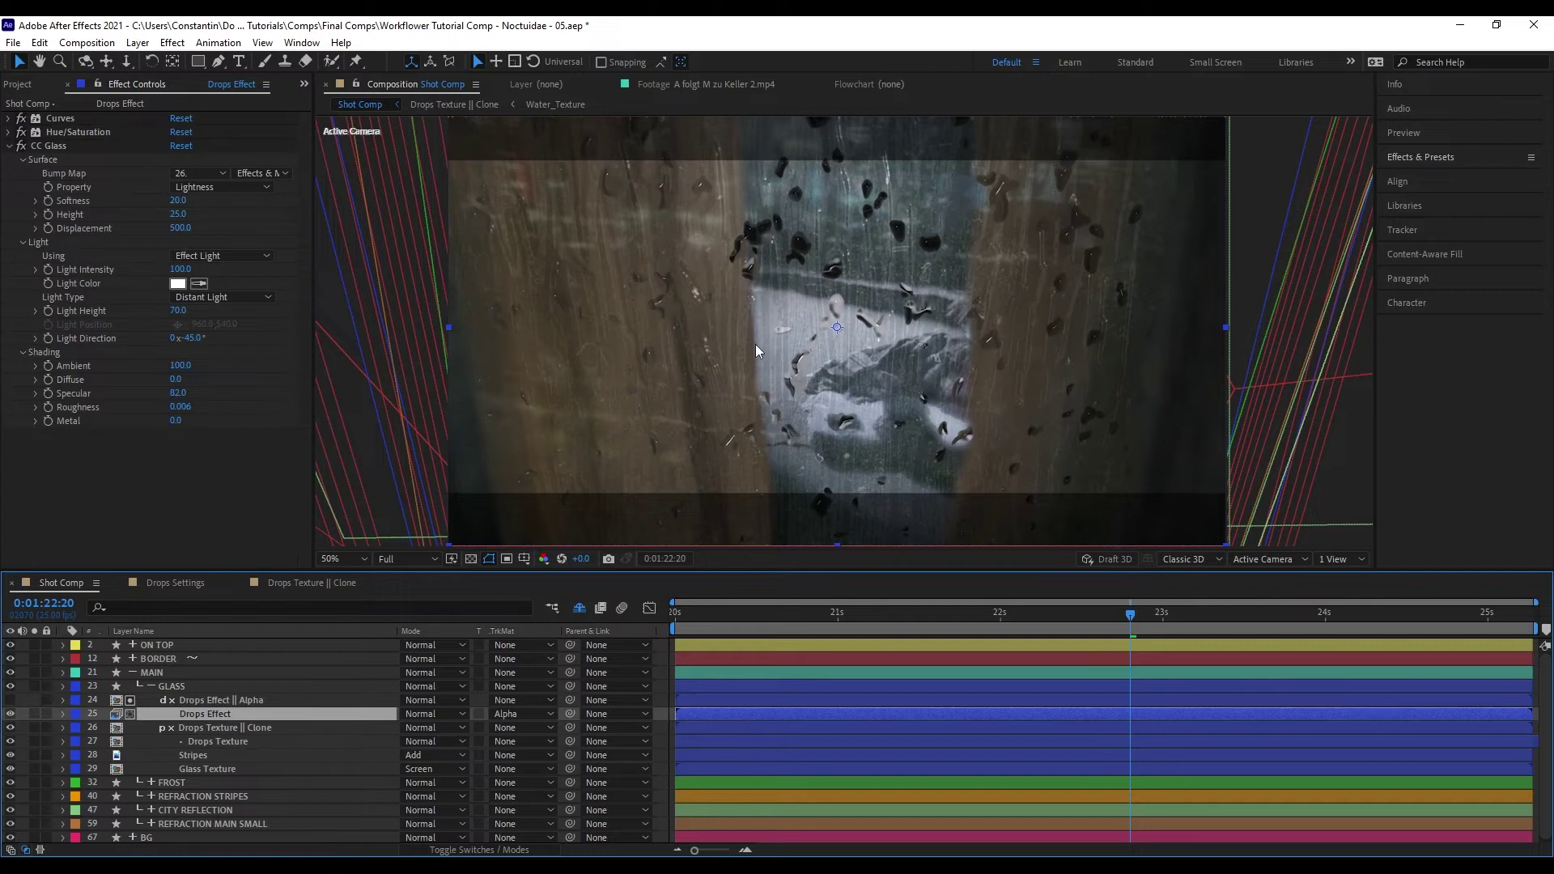
- Add an adjustment layer above Drops Effect || Alpha and name it Brighten Center
click(292, 700)
key(ctrl+alt+y)
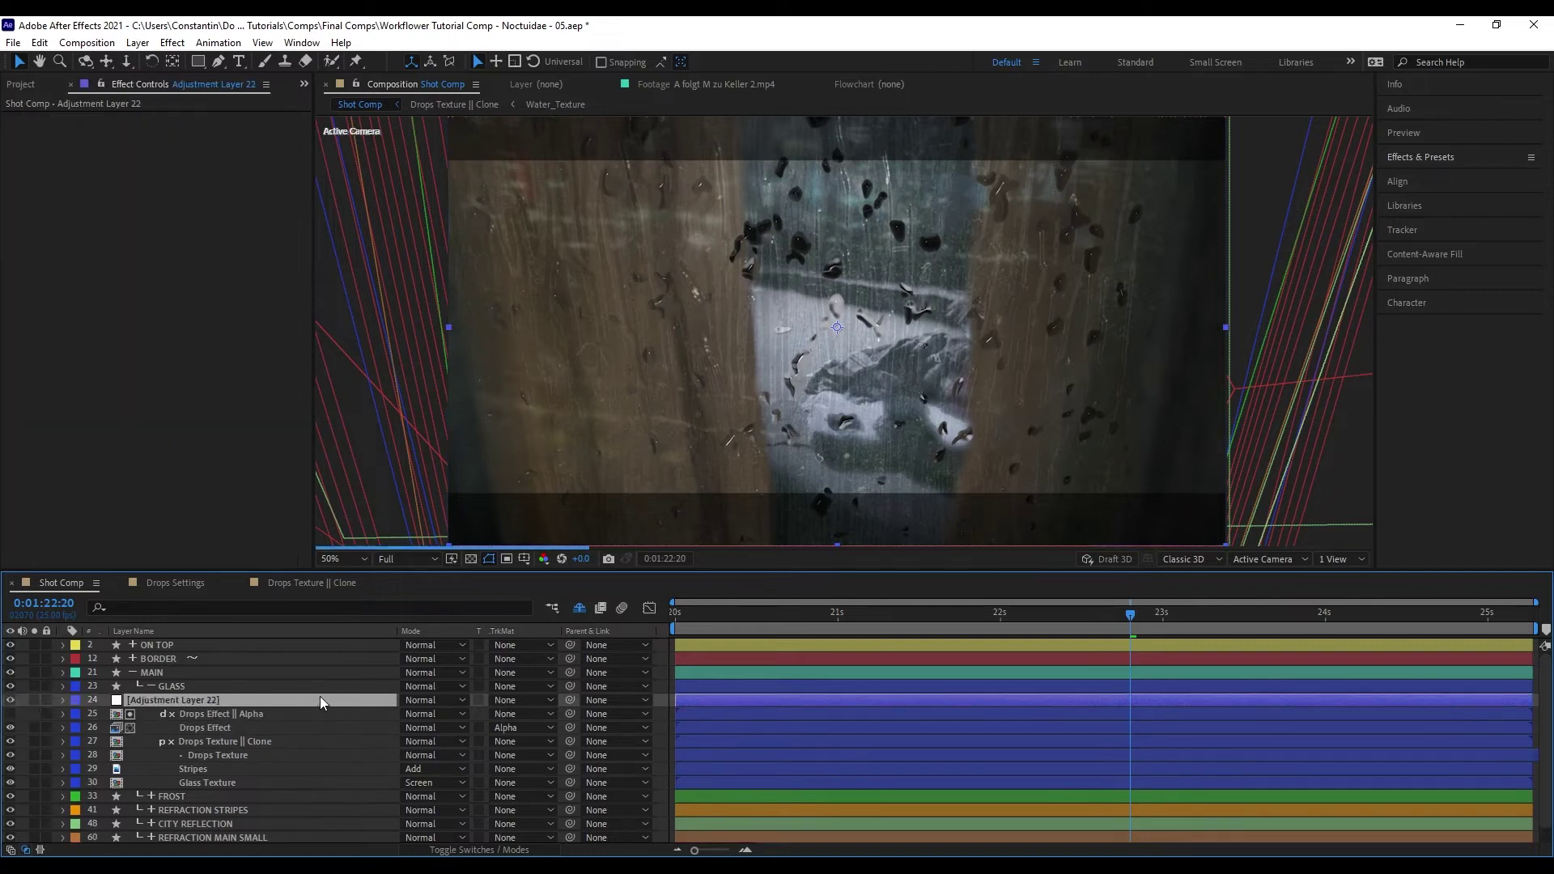
key(shift+Return)
text(Example Name)
key(Return)
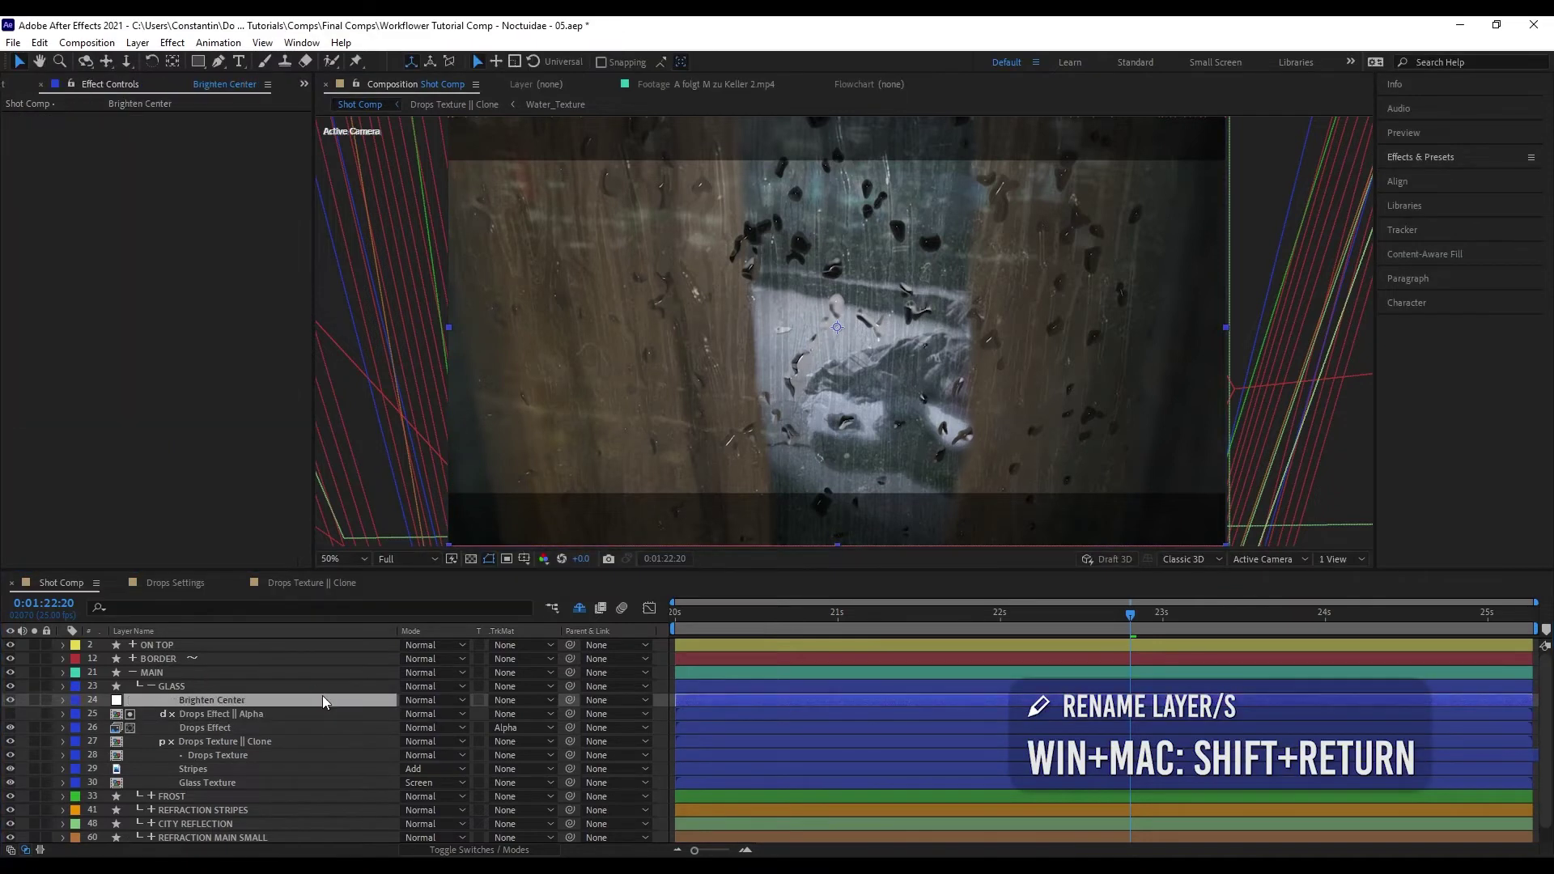
- Create a black solid named Window Area above Brighten Center and make it a 3D layer
key(ctrl+y)
text(Window Area)
key(Return)
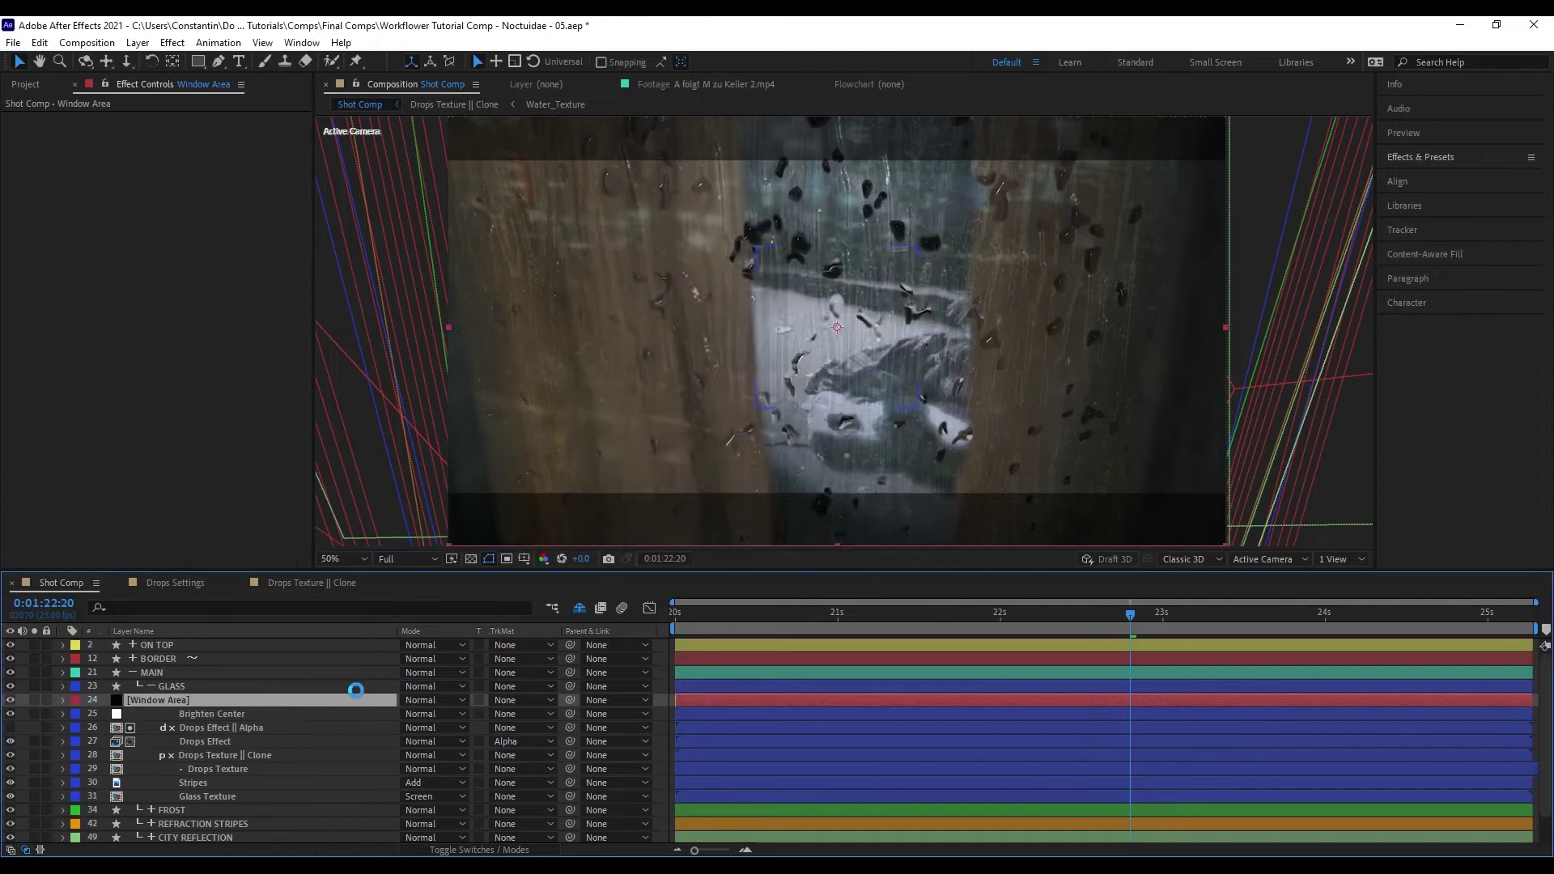
key(F4)
- Copy the Drops Texture layer's transform properties, starting with Anchor Point and Position, onto Window Area
click(254, 769)
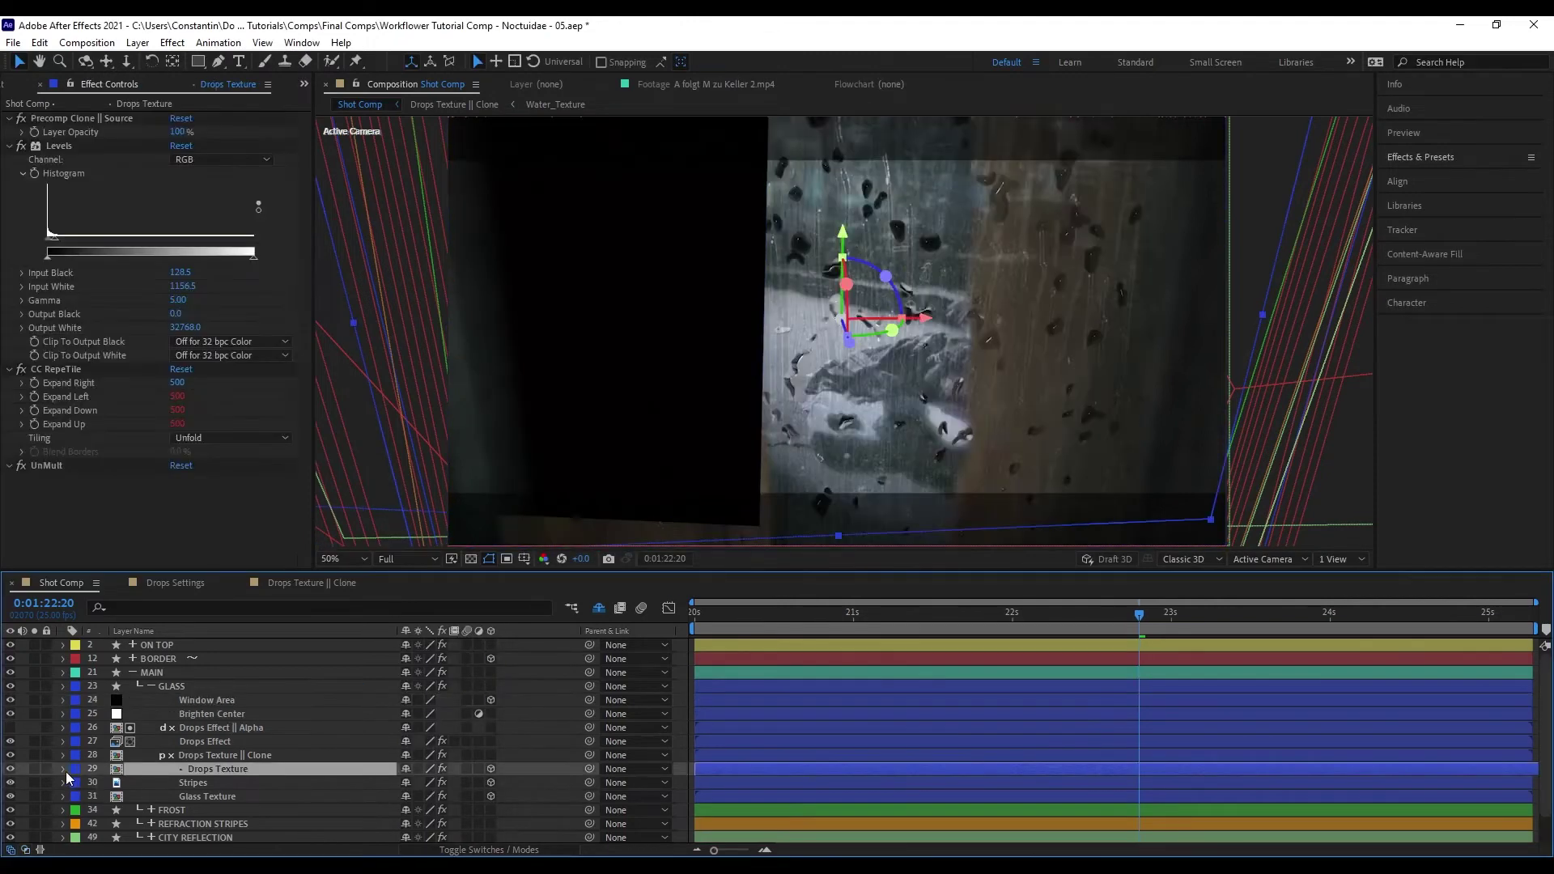
click(63, 769)
scroll(162, 753, down, 2)
shift+click(191, 822)
key(ctrl+c)
scroll(227, 752, up, 2)
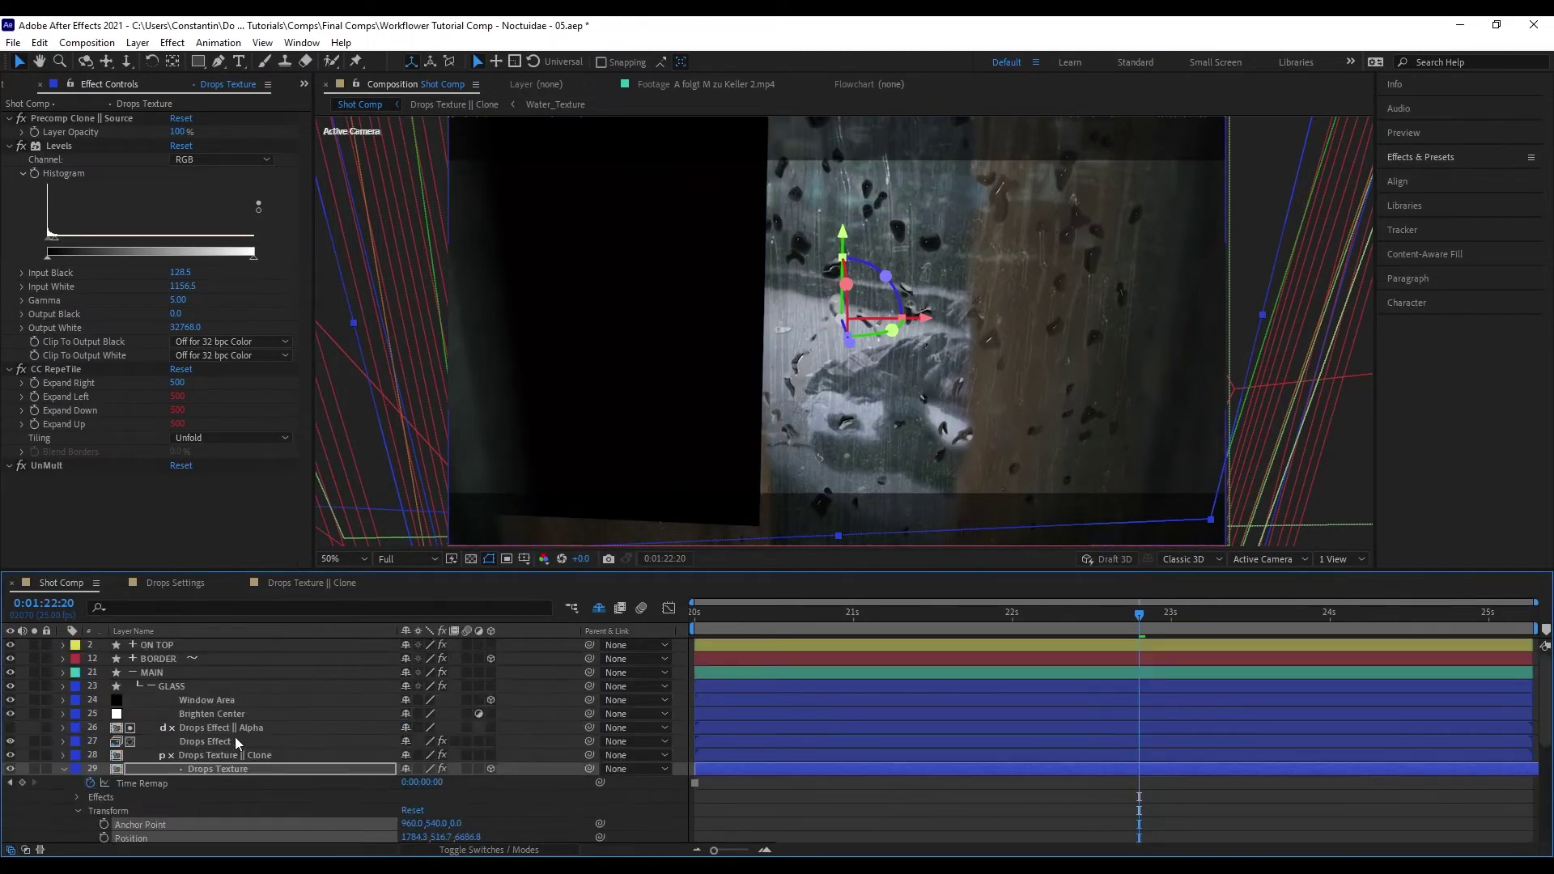
click(217, 700)
key(ctrl+v)
- Collapse the Drops Texture properties and scale Window Area up to 1299%
click(64, 769)
key(s)
drag(476, 715, 573, 718)
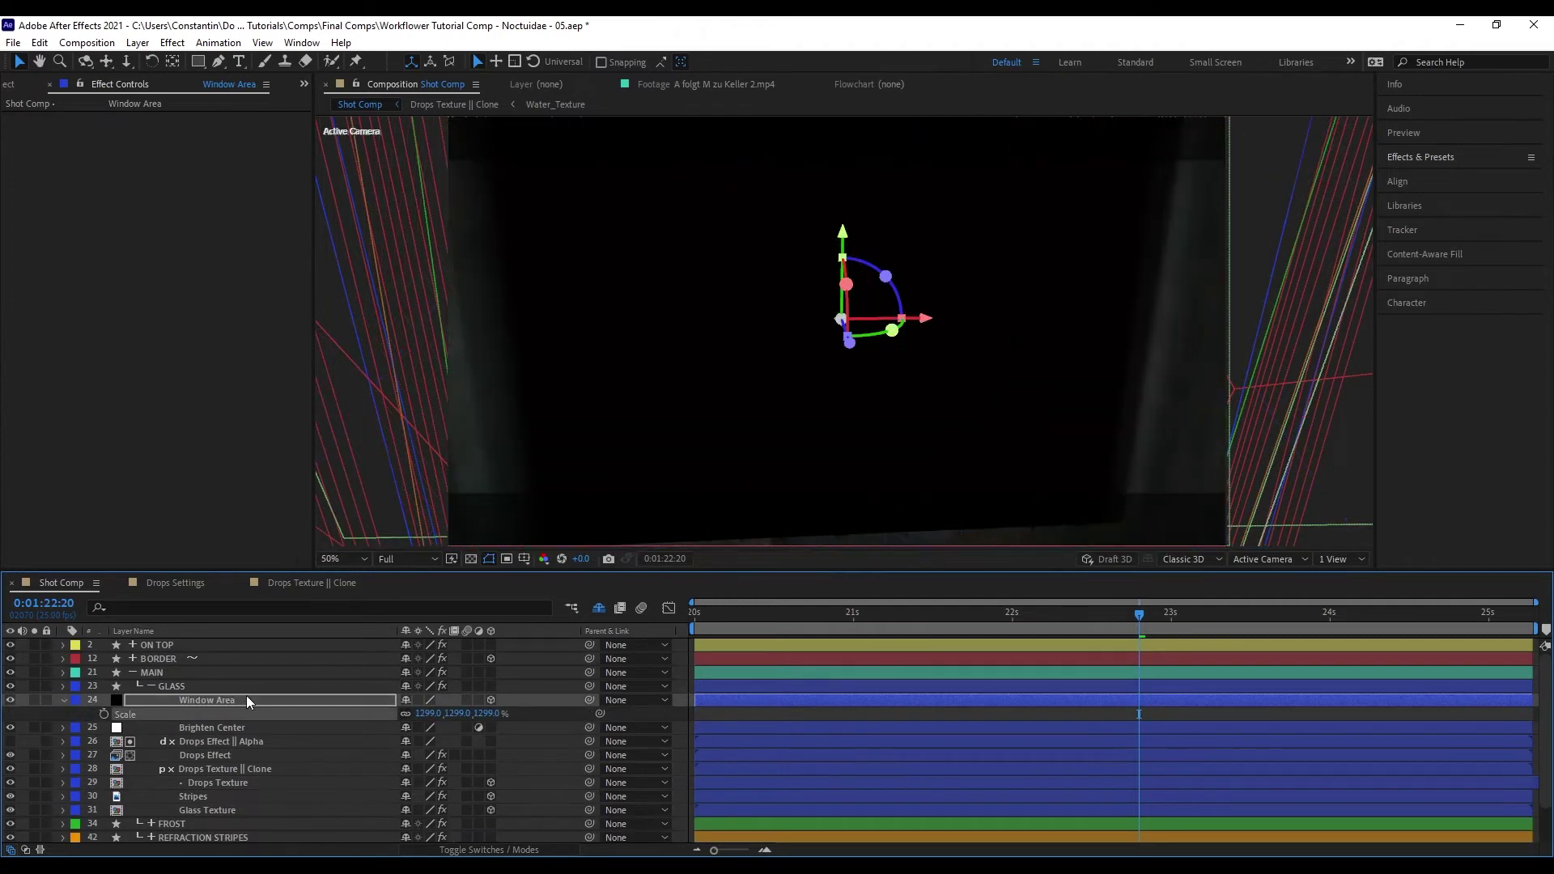
- Hide Window Area and draw a closed four-point mask on it around the window gap between the curtains
key(ctrl+shift+alt+v)
key(g)
scroll(799, 278, down, 1)
click(786, 188)
click(811, 486)
click(900, 478)
click(911, 169)
click(786, 187)
- Show Window Area again and set its Mask 1 feather to 100 pixels
click(290, 700)
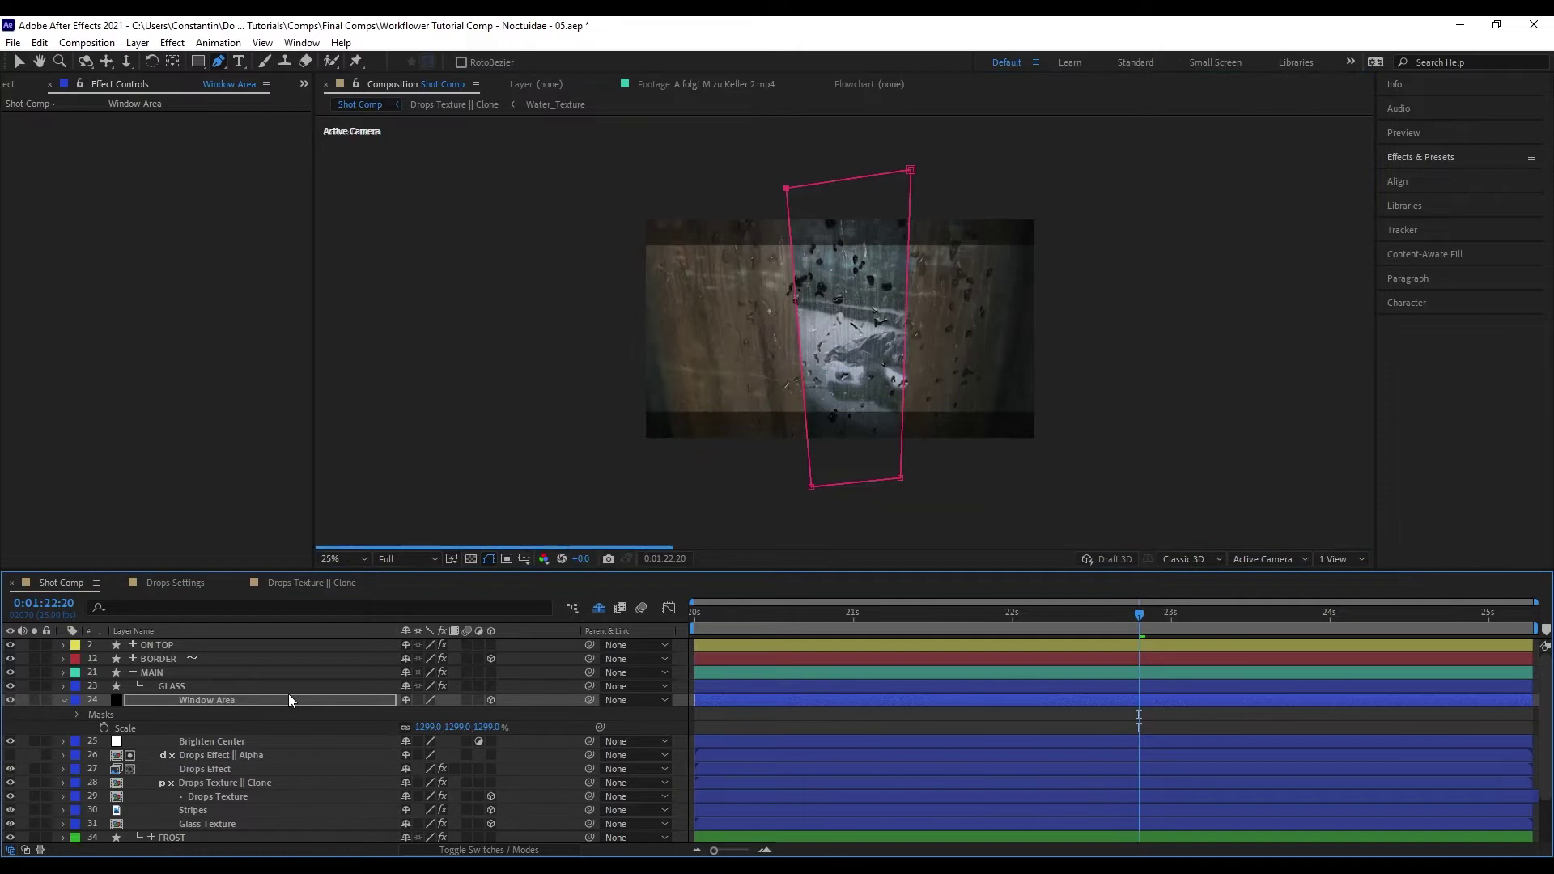
key(ctrl+shift+alt+v)
key(f)
click(422, 727)
text(100)
key(Return)
scroll(847, 323, up, 2)
drag(847, 323, 857, 305)
scroll(858, 304, down, 2)
key(v)
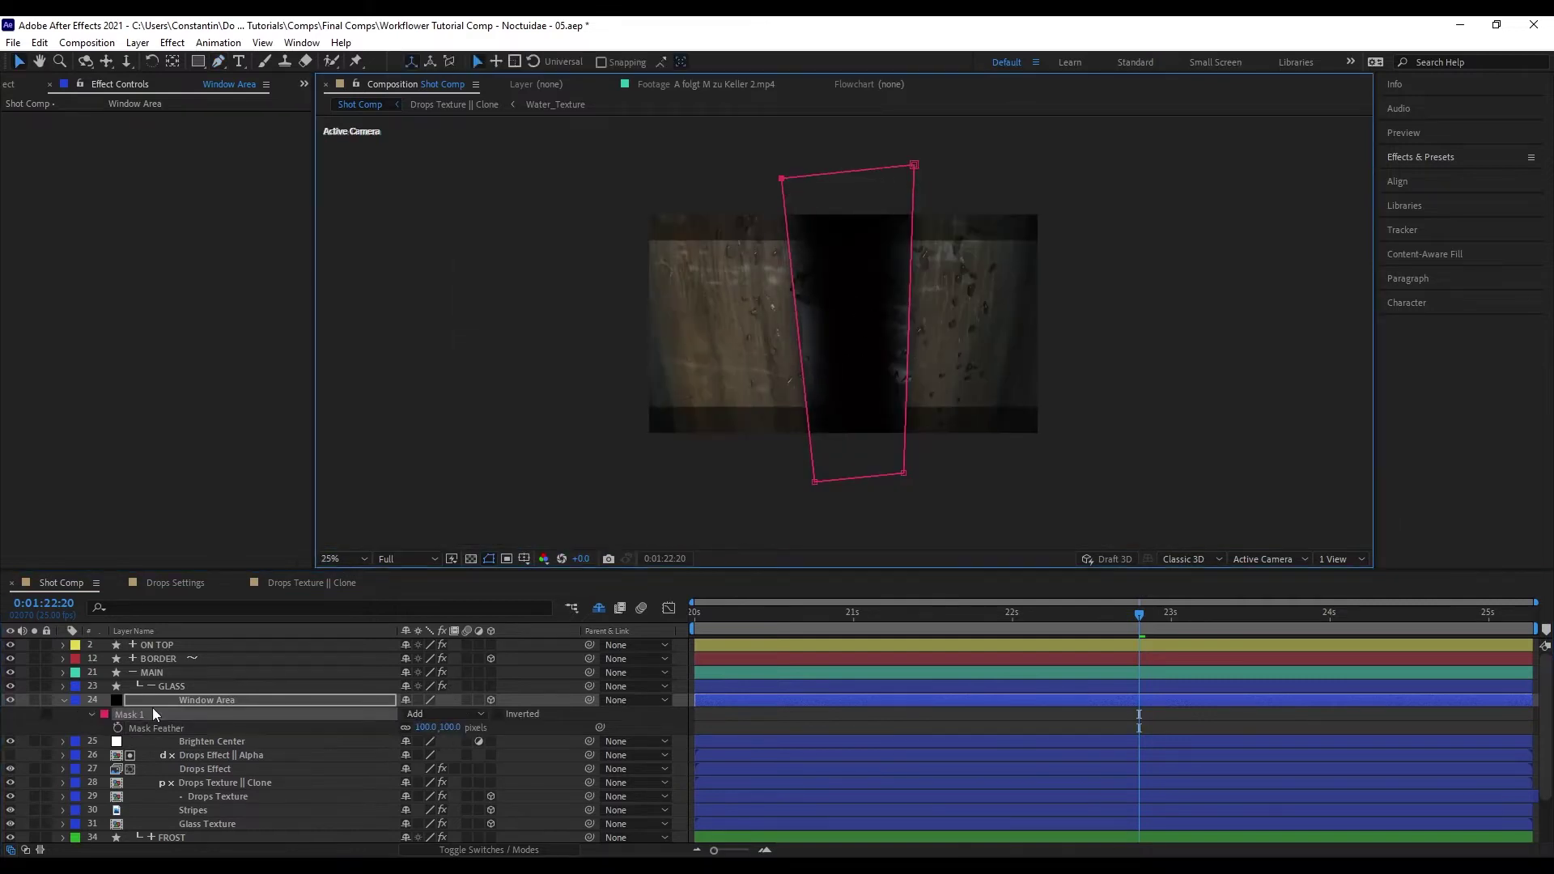
- Hide Window Area and look at the whole shot, including the Brighten Center and Drops Texture clone layers
key(ctrl+shift+alt+v)
click(173, 740)
key(shift+slash)
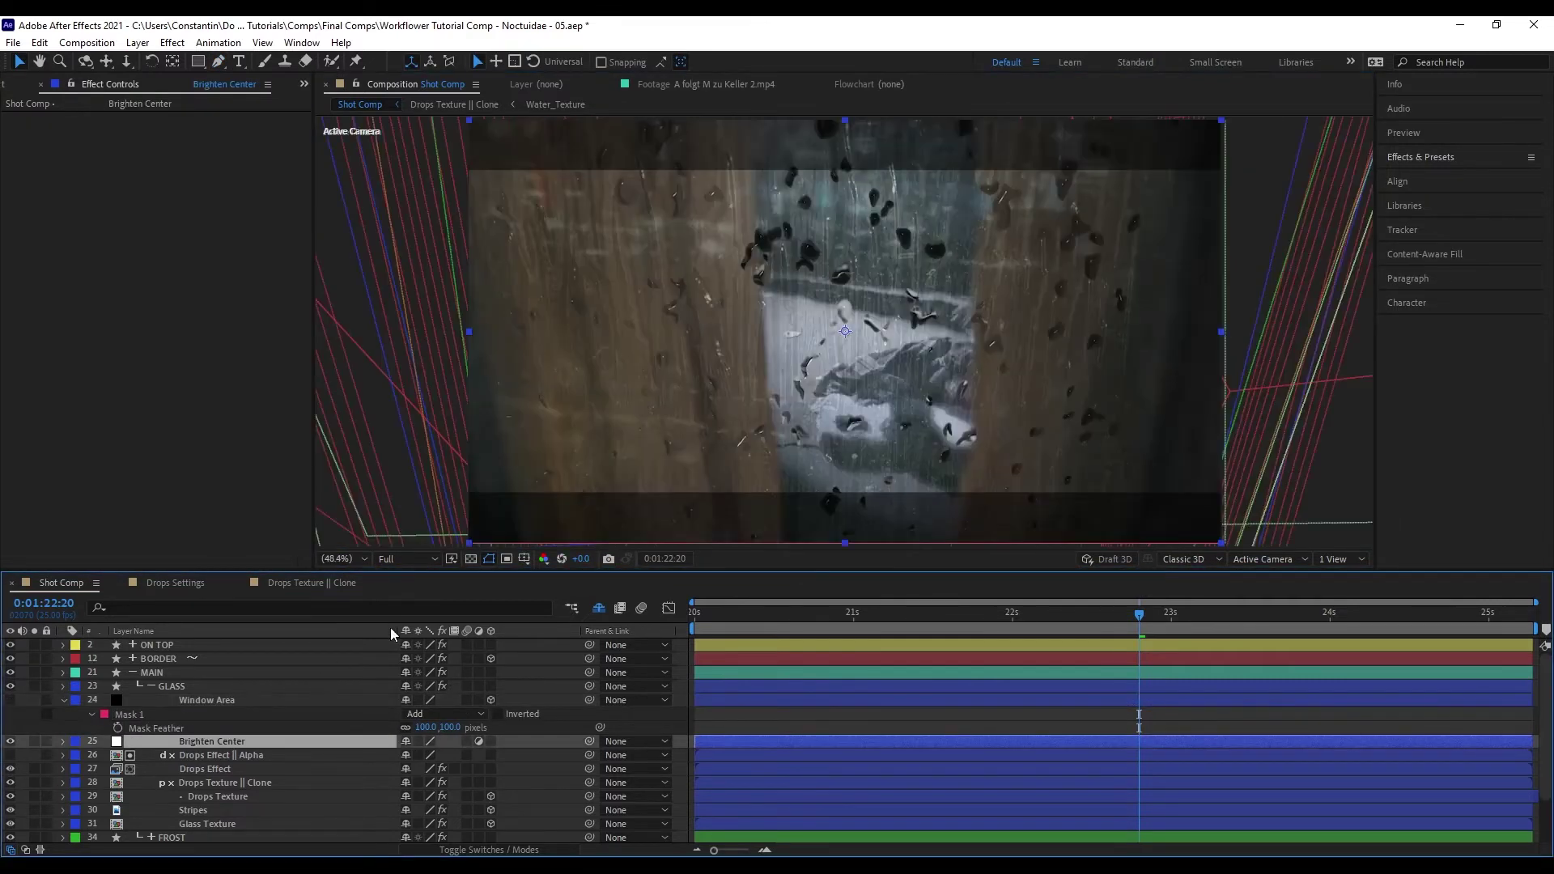
click(210, 785)
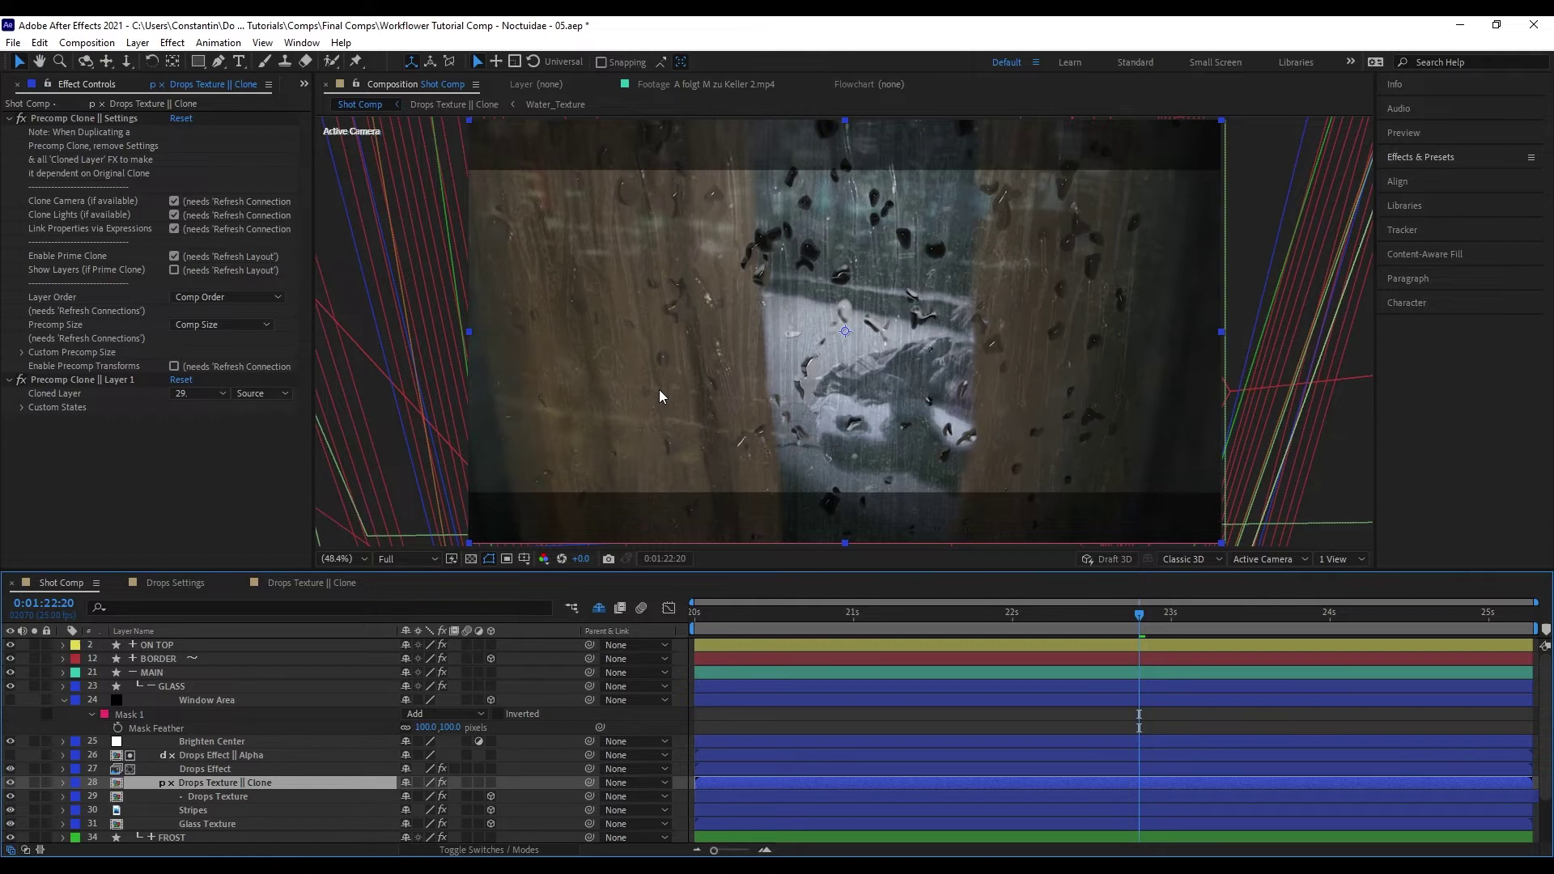
- Show Window Area, collapse its properties, and create a matte for Brighten Center from Window Area and the Drops Texture clone
click(11, 700)
click(64, 700)
click(214, 701)
ctrl+click(218, 713)
ctrl+click(279, 755)
key(ctrl+alt+m)
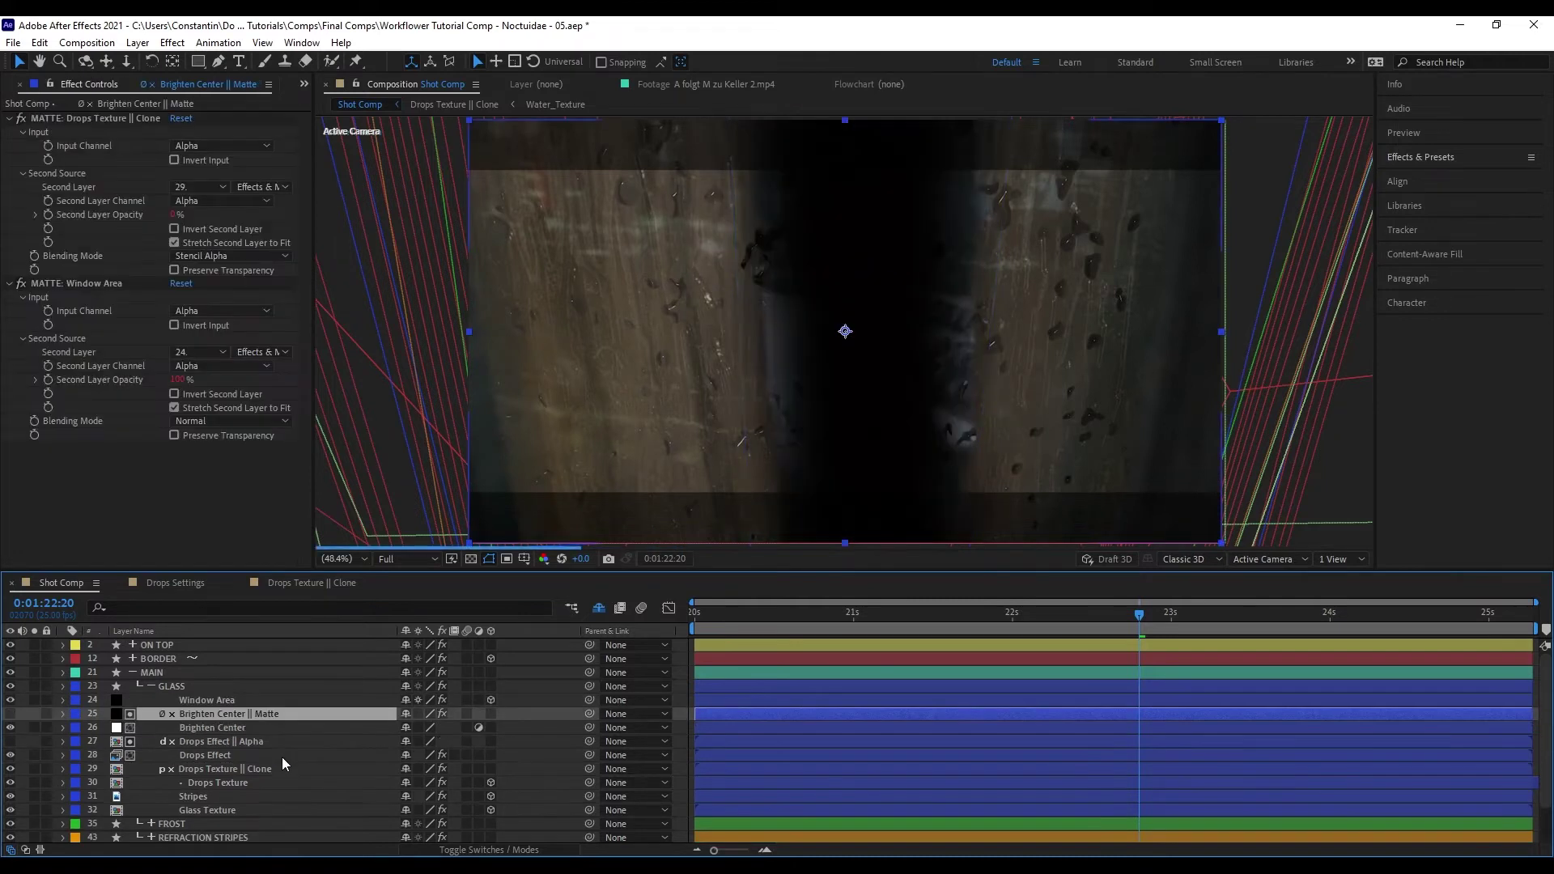
- Set the Matte Layer opacity option of Window Area and the Drops Texture clone to Custom Opacity and reselect Brighten Center's matte
click(270, 701)
click(235, 173)
click(259, 769)
click(236, 173)
click(239, 225)
click(298, 715)
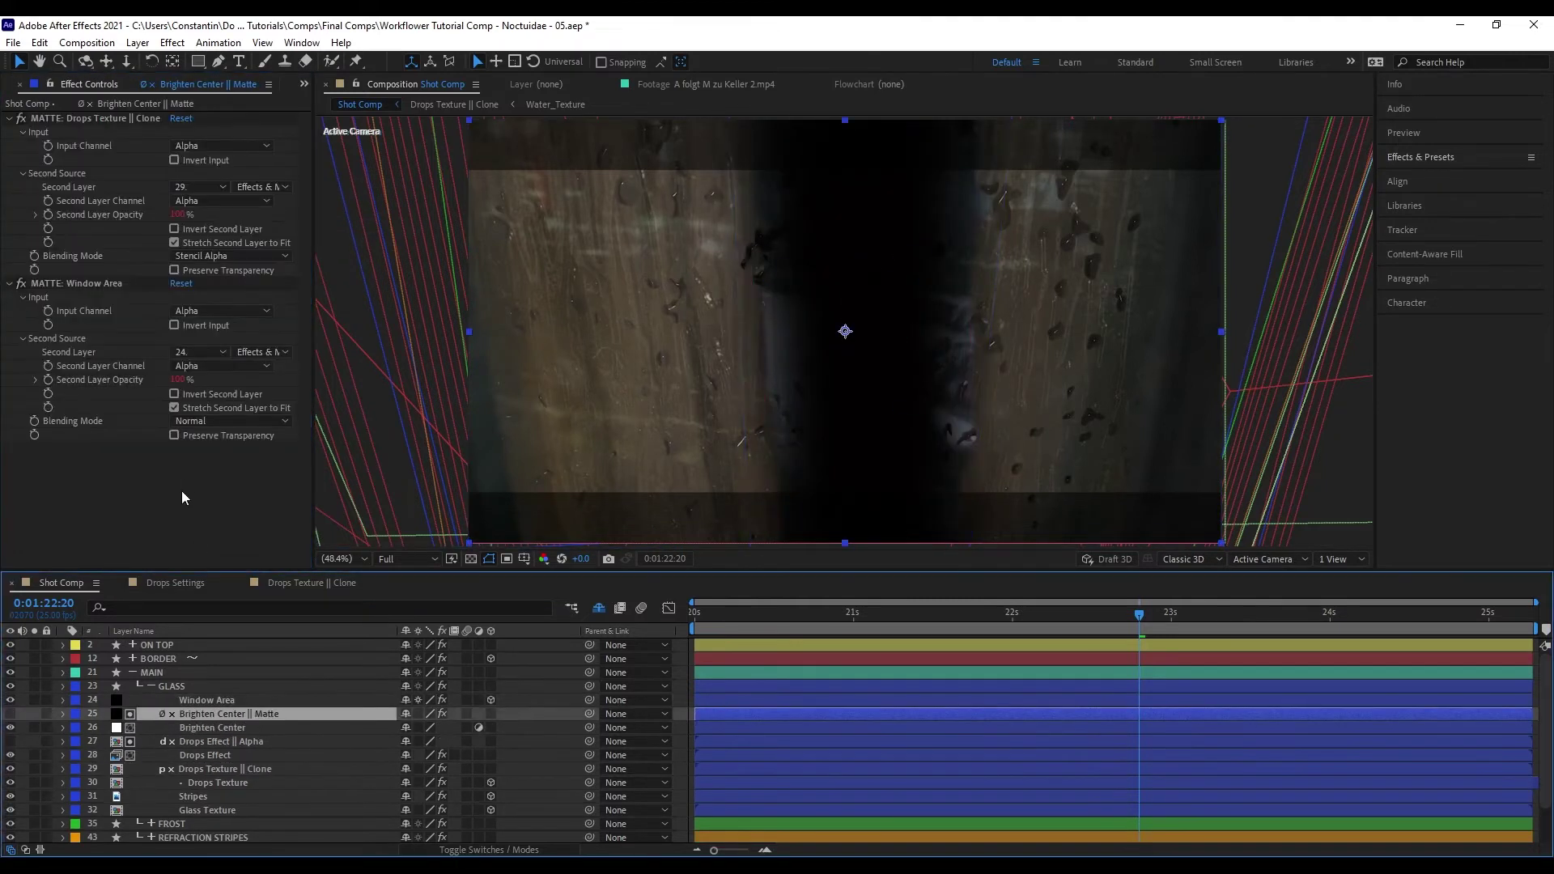
- Change the blending mode of the Window Area matte effect and set the Window Area layer's own opacity to 0%
click(213, 421)
click(255, 745)
click(238, 702)
key(t)
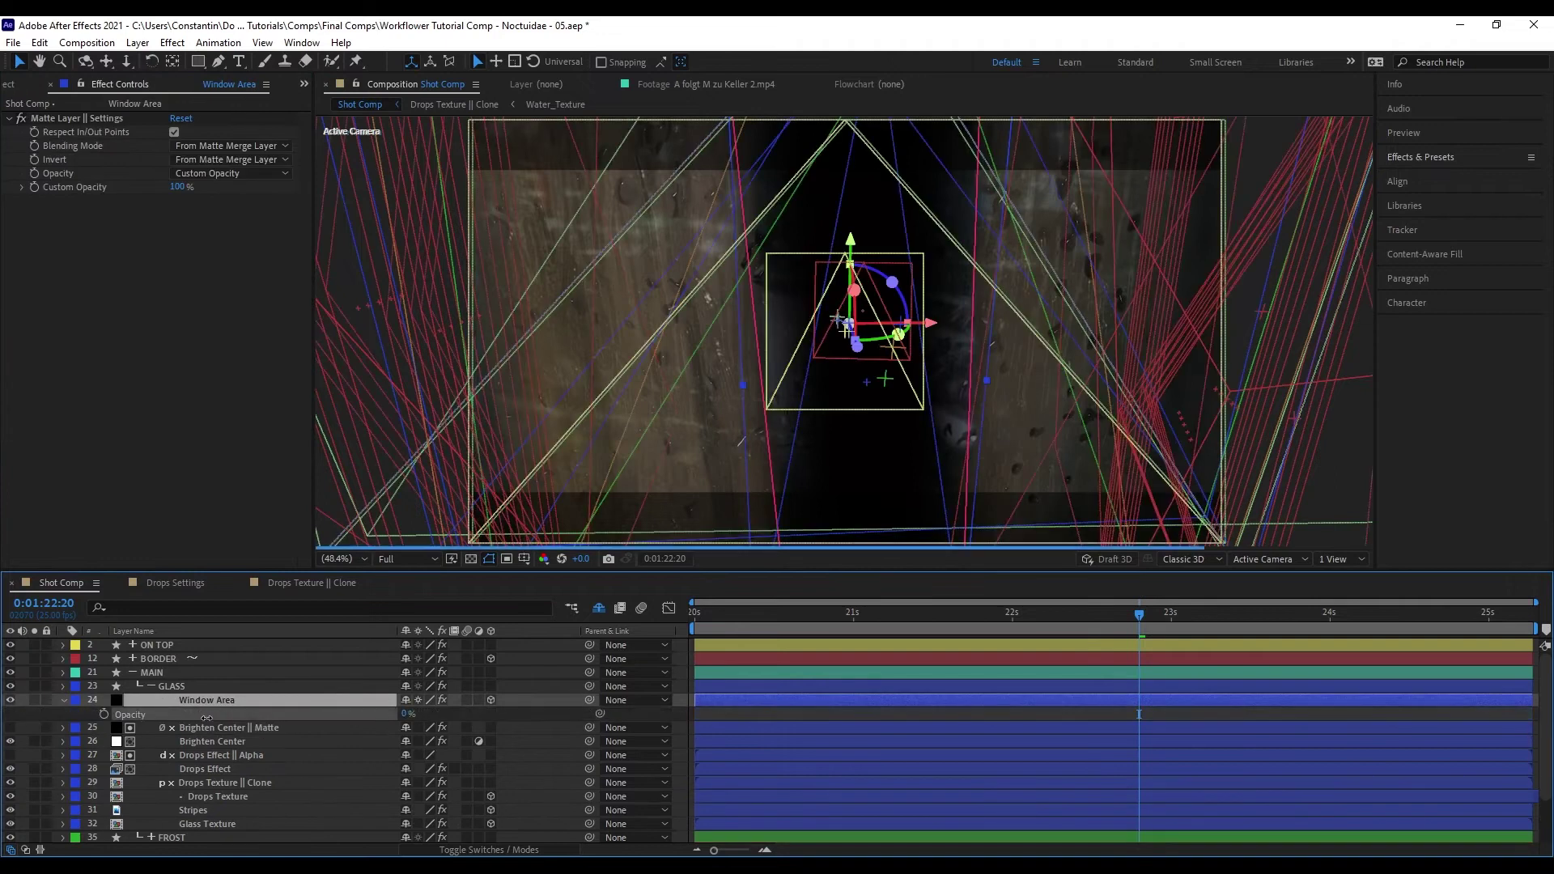
- Apply Curves to Brighten Center and brighten it by raising the RGB curve's black point and midtones
click(363, 741)
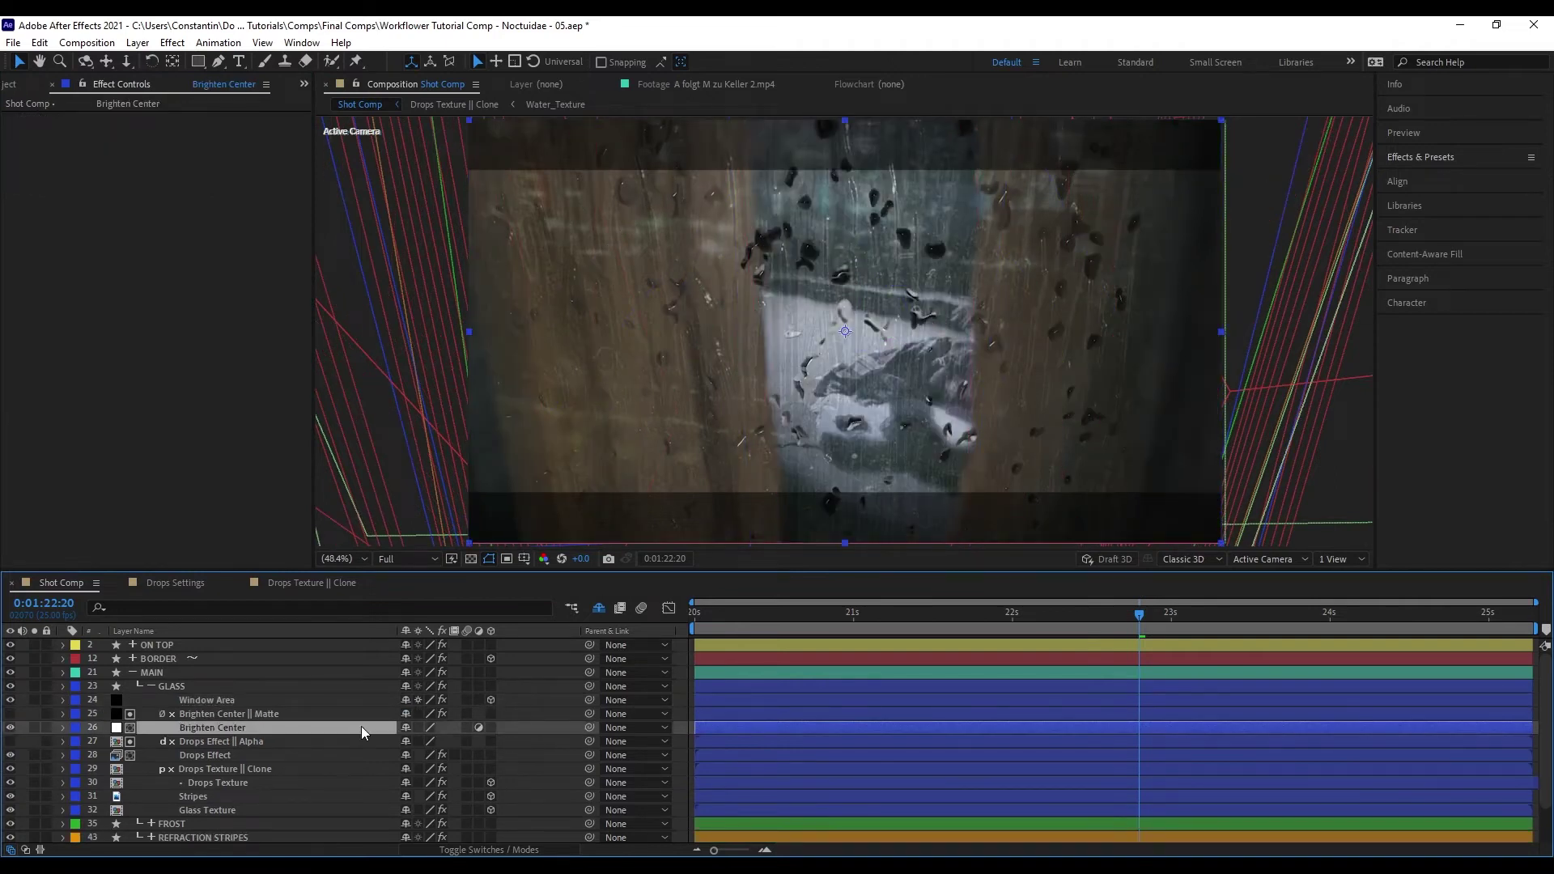
key(ctrl+space)
text(cur)
click(253, 697)
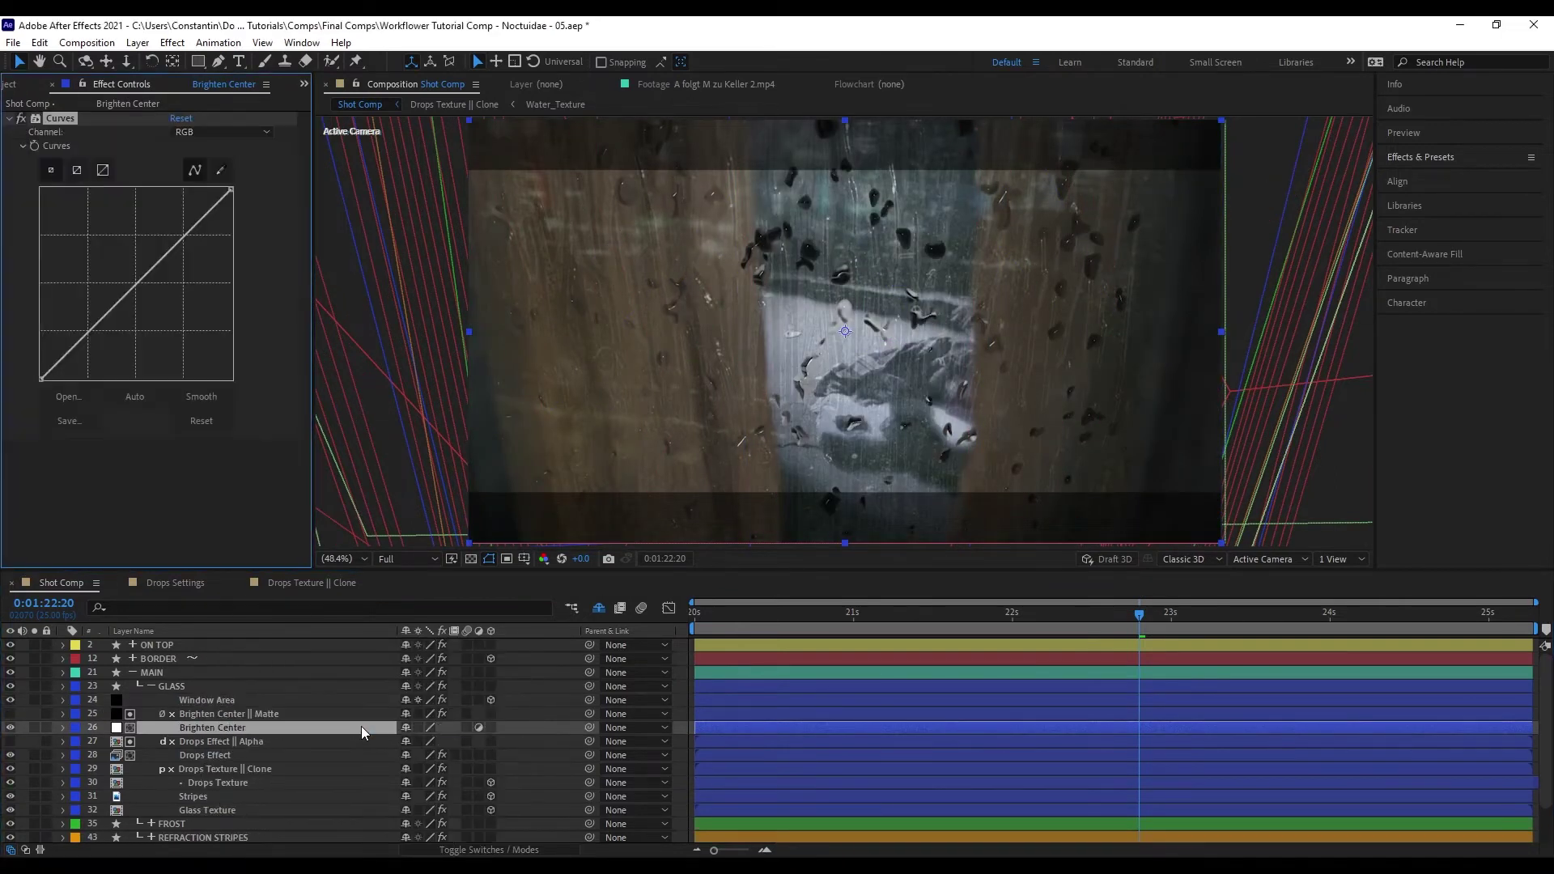
drag(40, 378, 41, 364)
drag(133, 267, 148, 237)
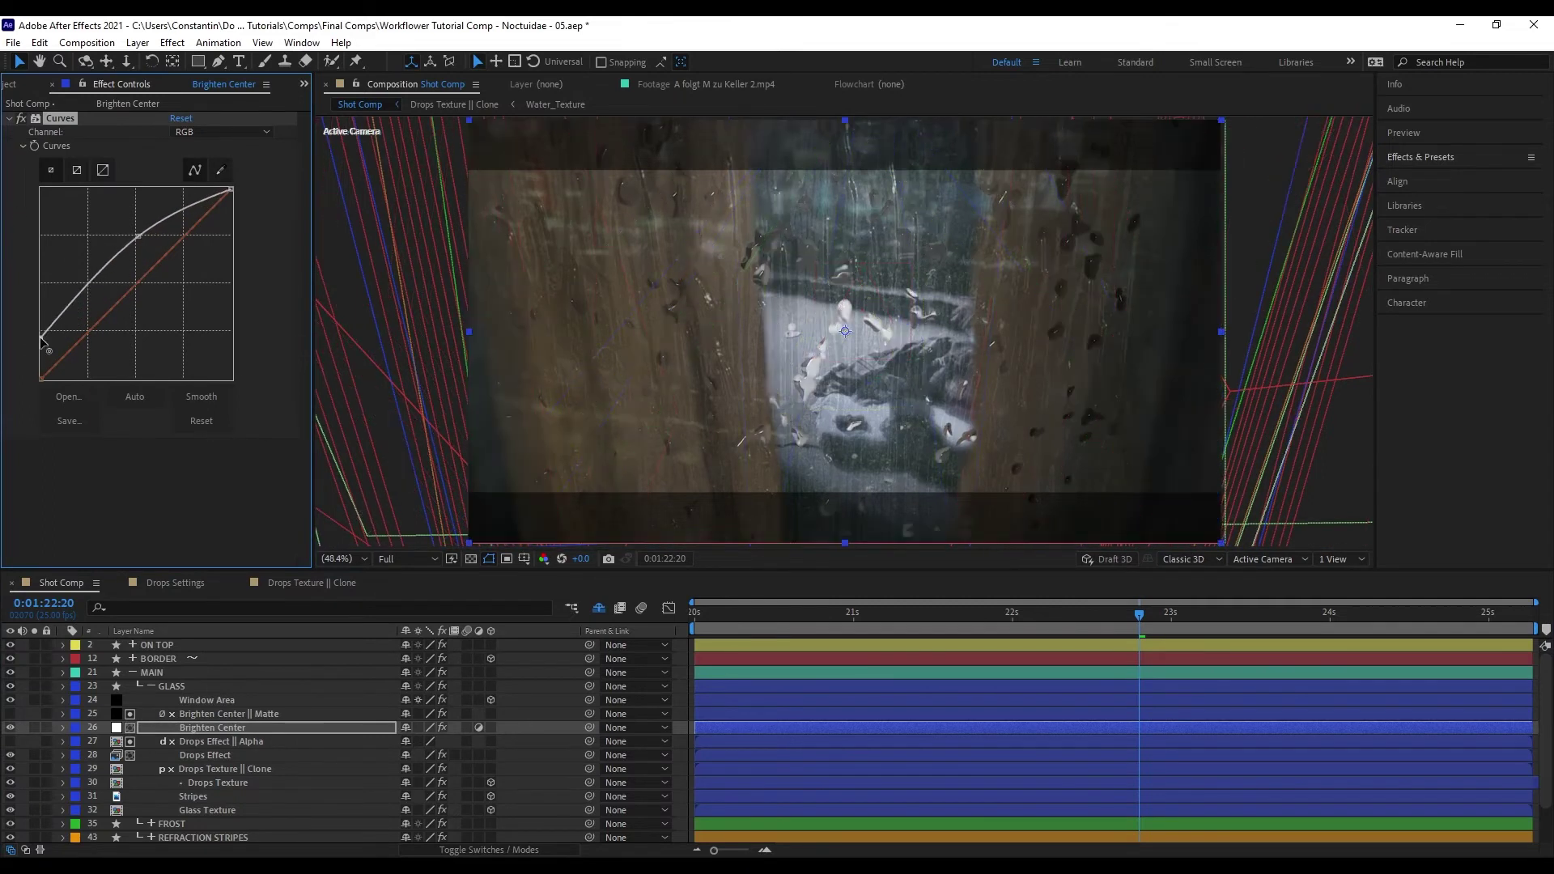
drag(41, 334, 40, 346)
- Display the layers' blending modes and solo the GLASS group to inspect it alone, switching the solo off again
key(F4)
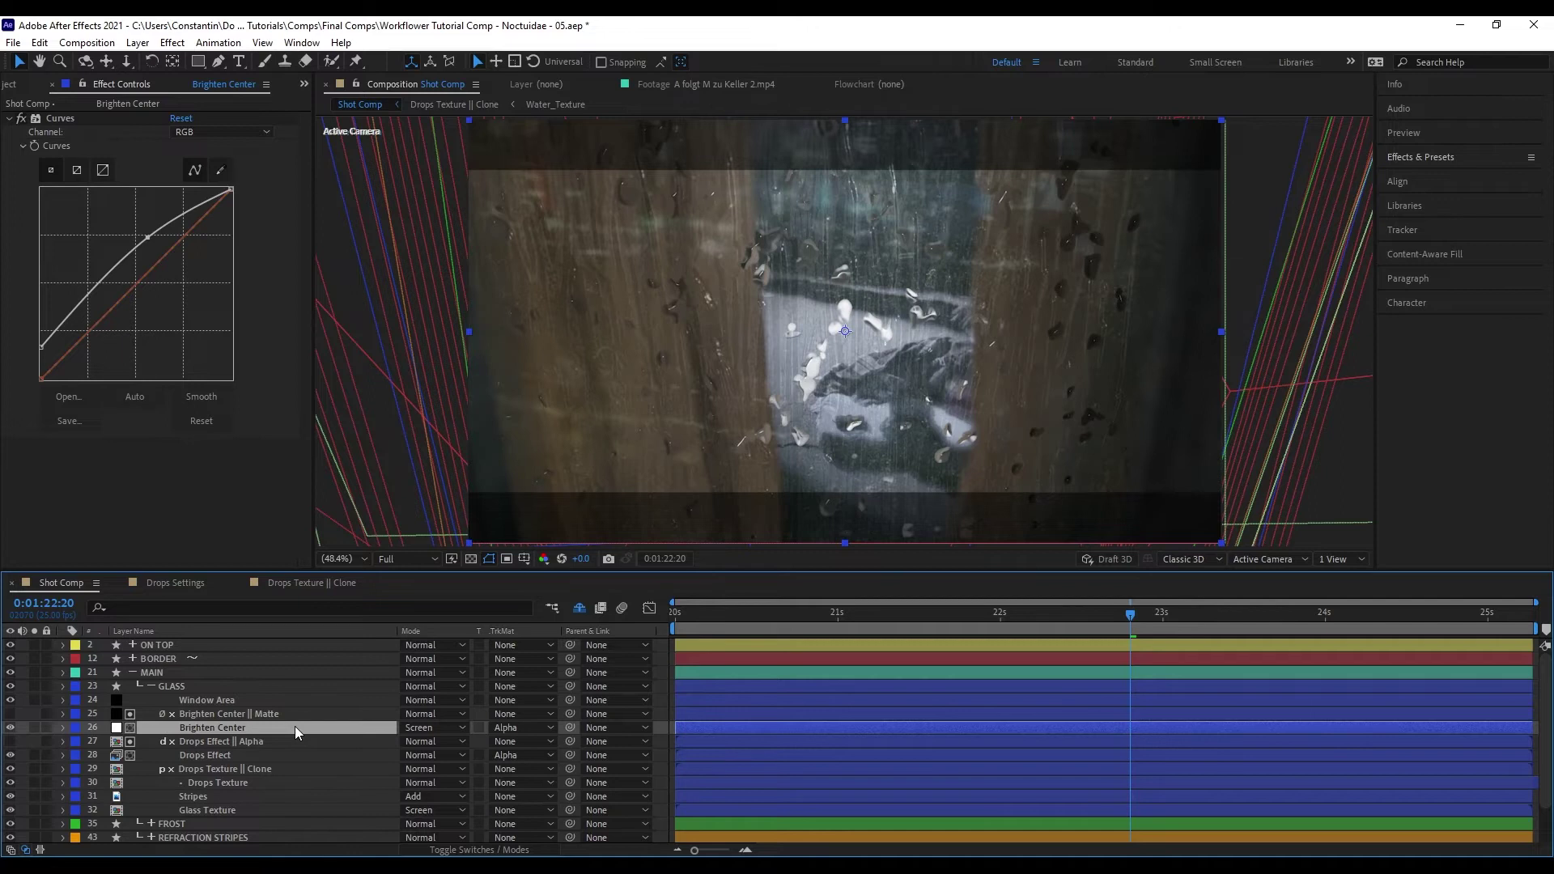
key(ctrl+alt+d)
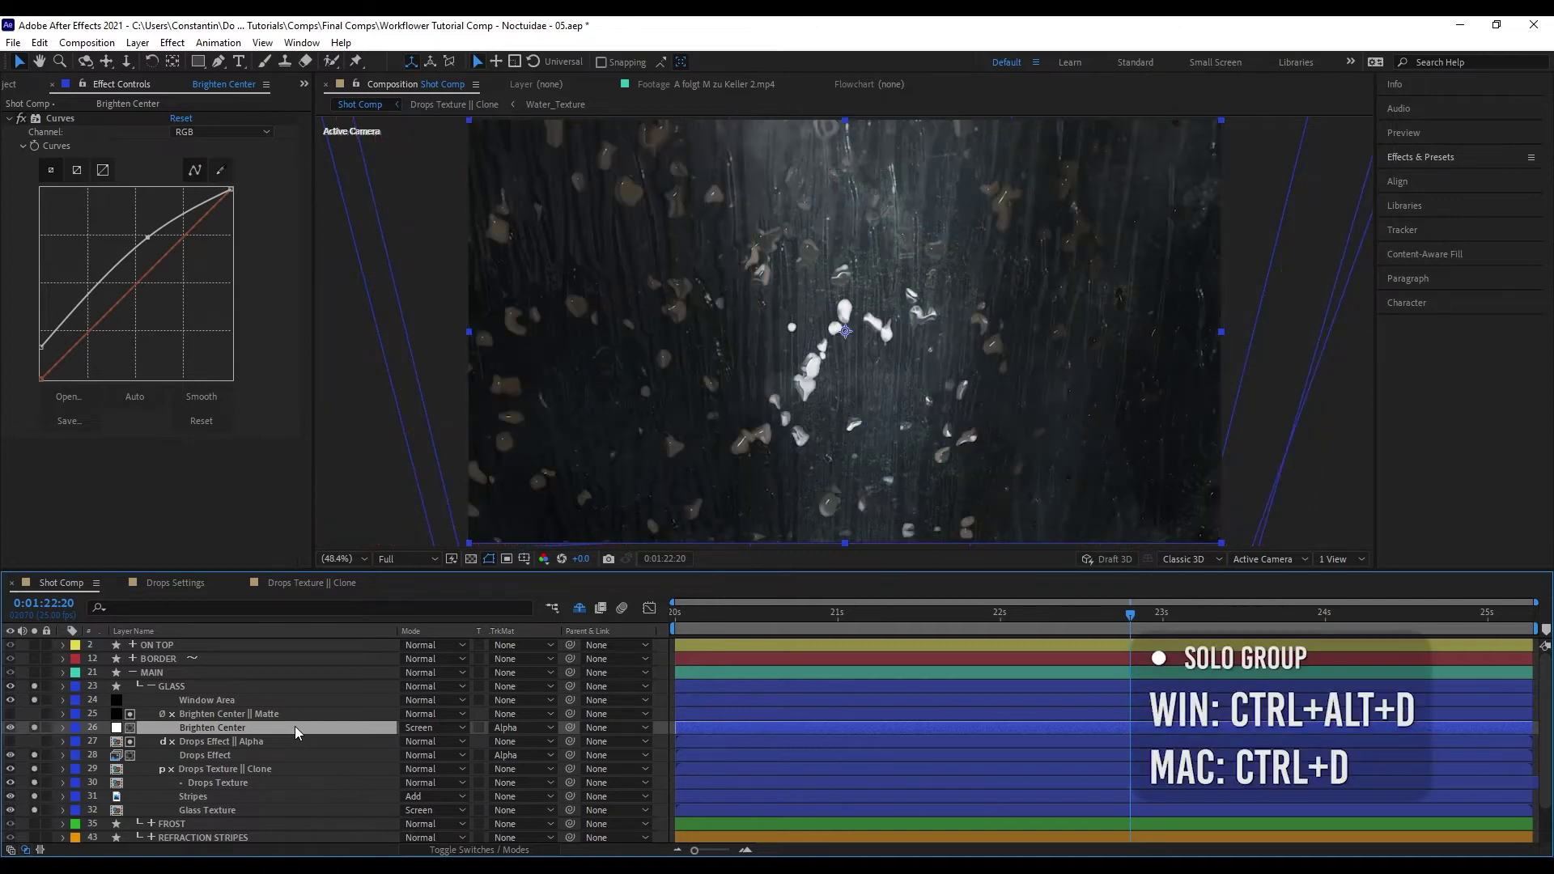
key(ctrl+alt+d)
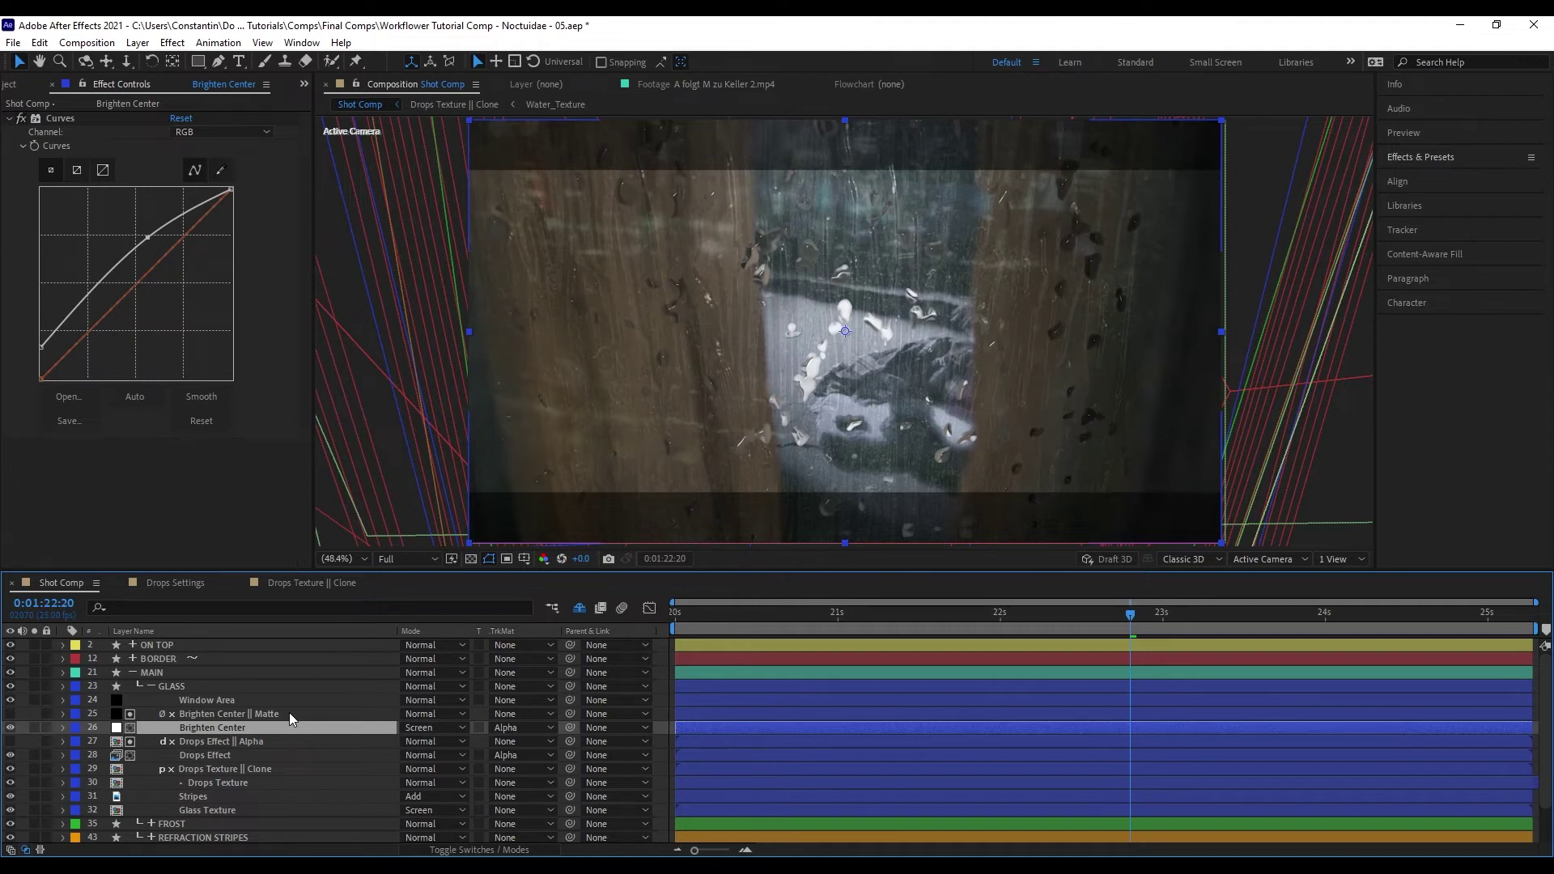
- Clone and precompose the layers from Window Area through Glass Texture, except Drops Texture, as "Glass All" with Screen blending
click(239, 769)
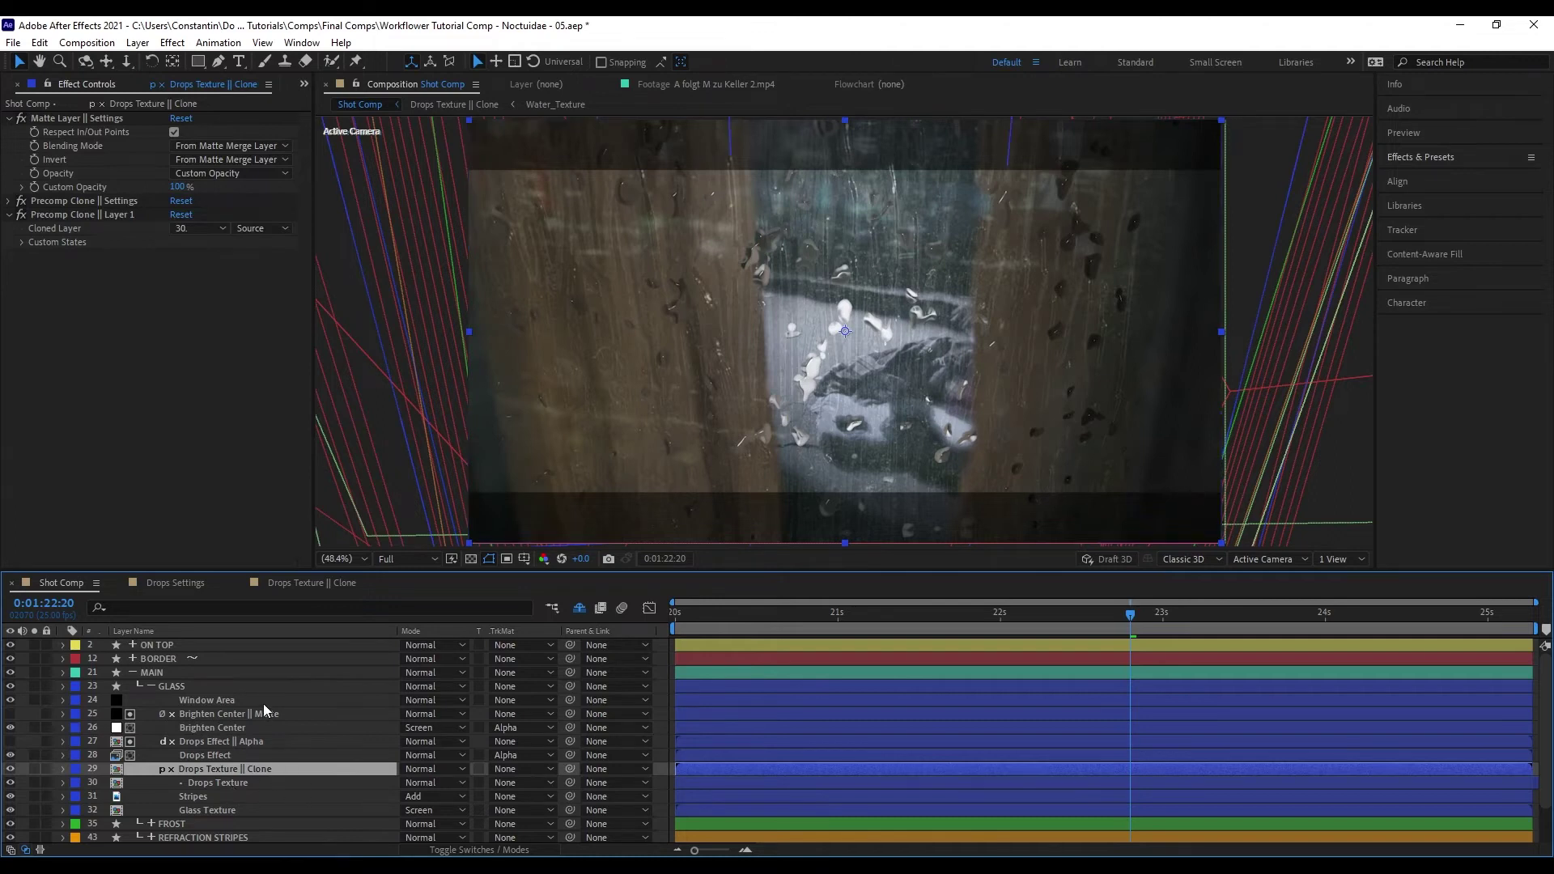
shift+click(328, 702)
shift+click(271, 797)
shift+click(271, 811)
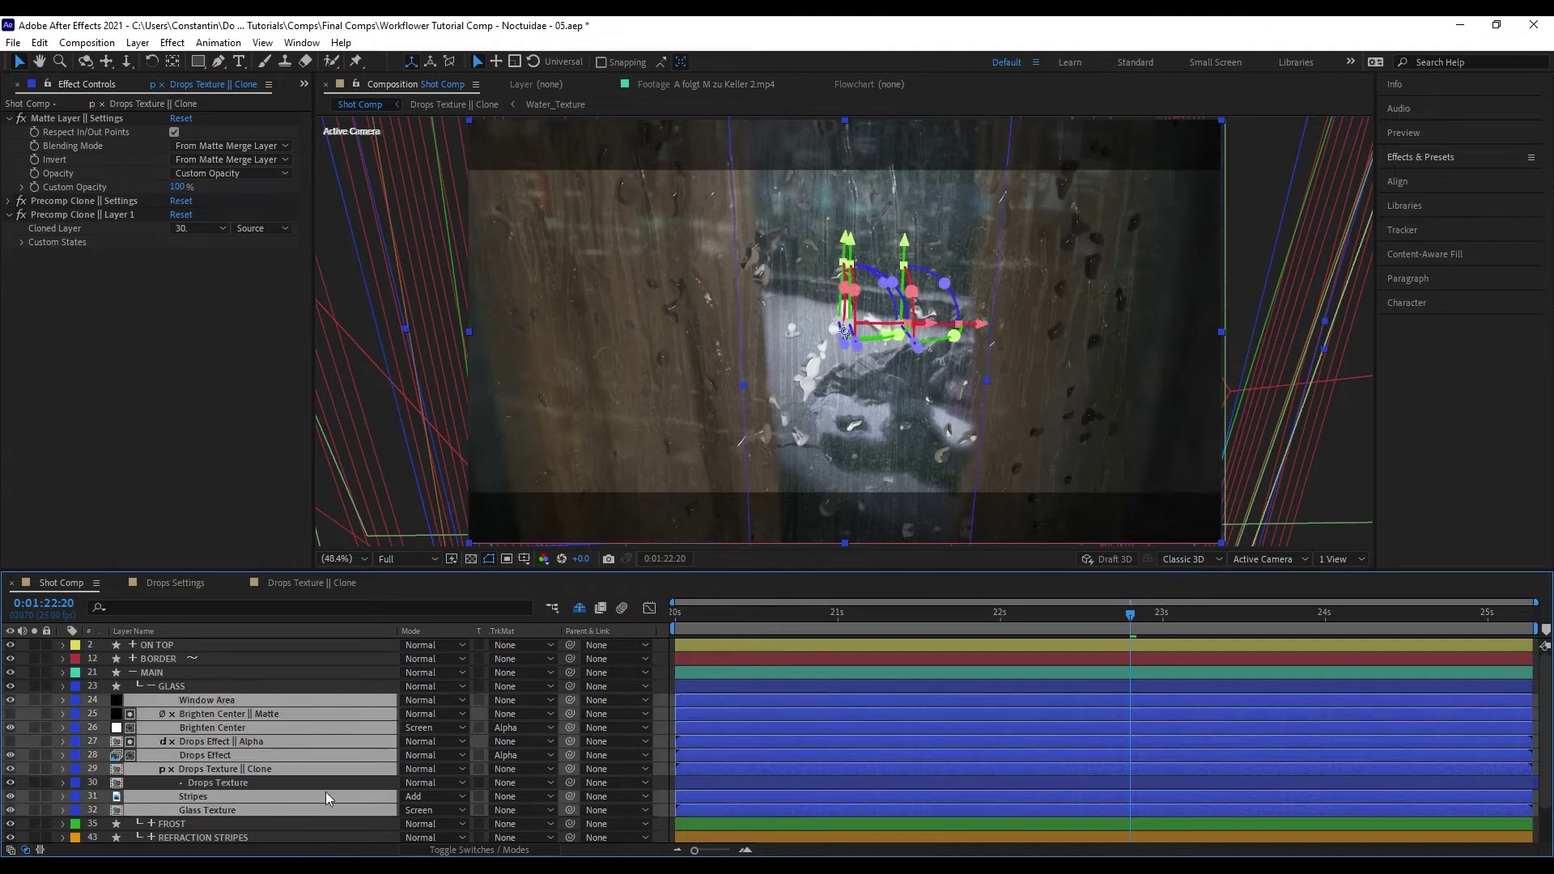
key(ctrl+alt+shift+w)
text(Glass All)
key(Return)
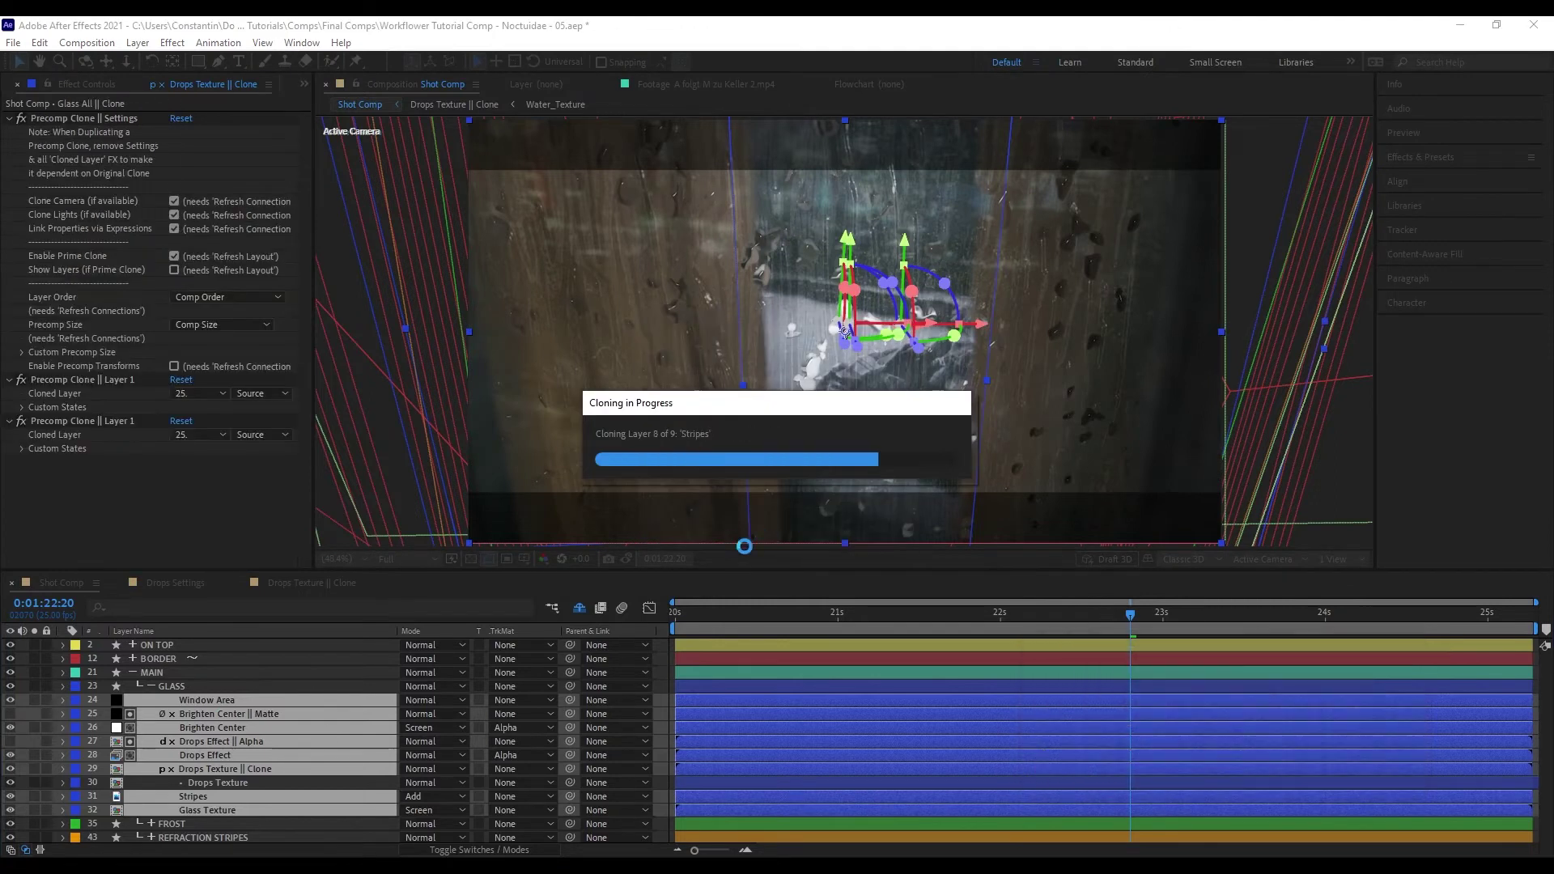
click(421, 700)
click(547, 361)
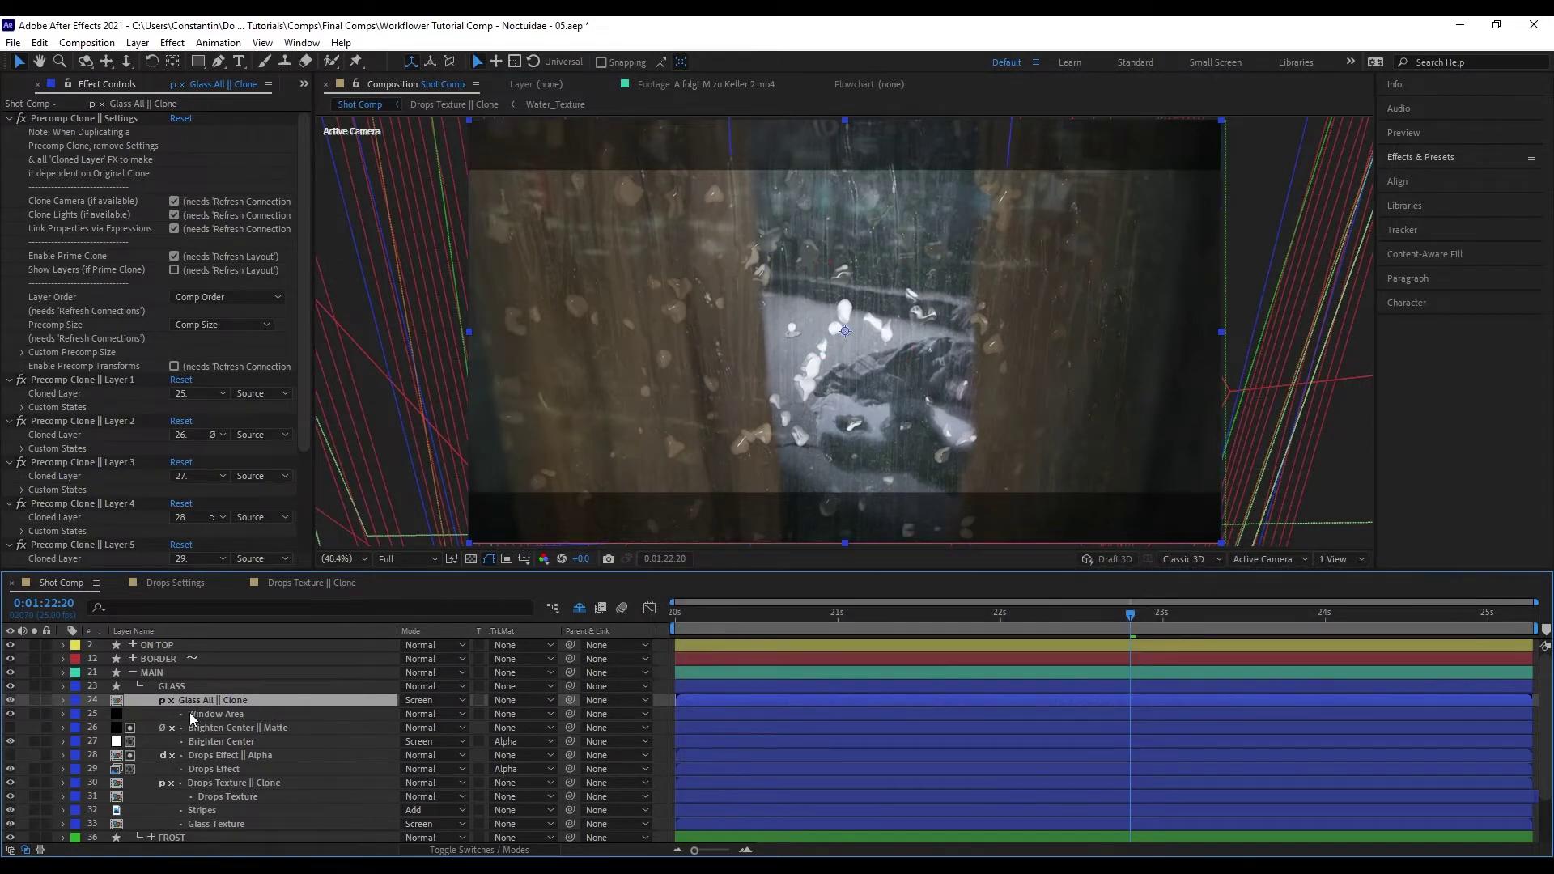
- Examine the layers contained in the Glass All clone, including the nested Drops Texture clone and its source layer
click(189, 712)
shift+click(192, 783)
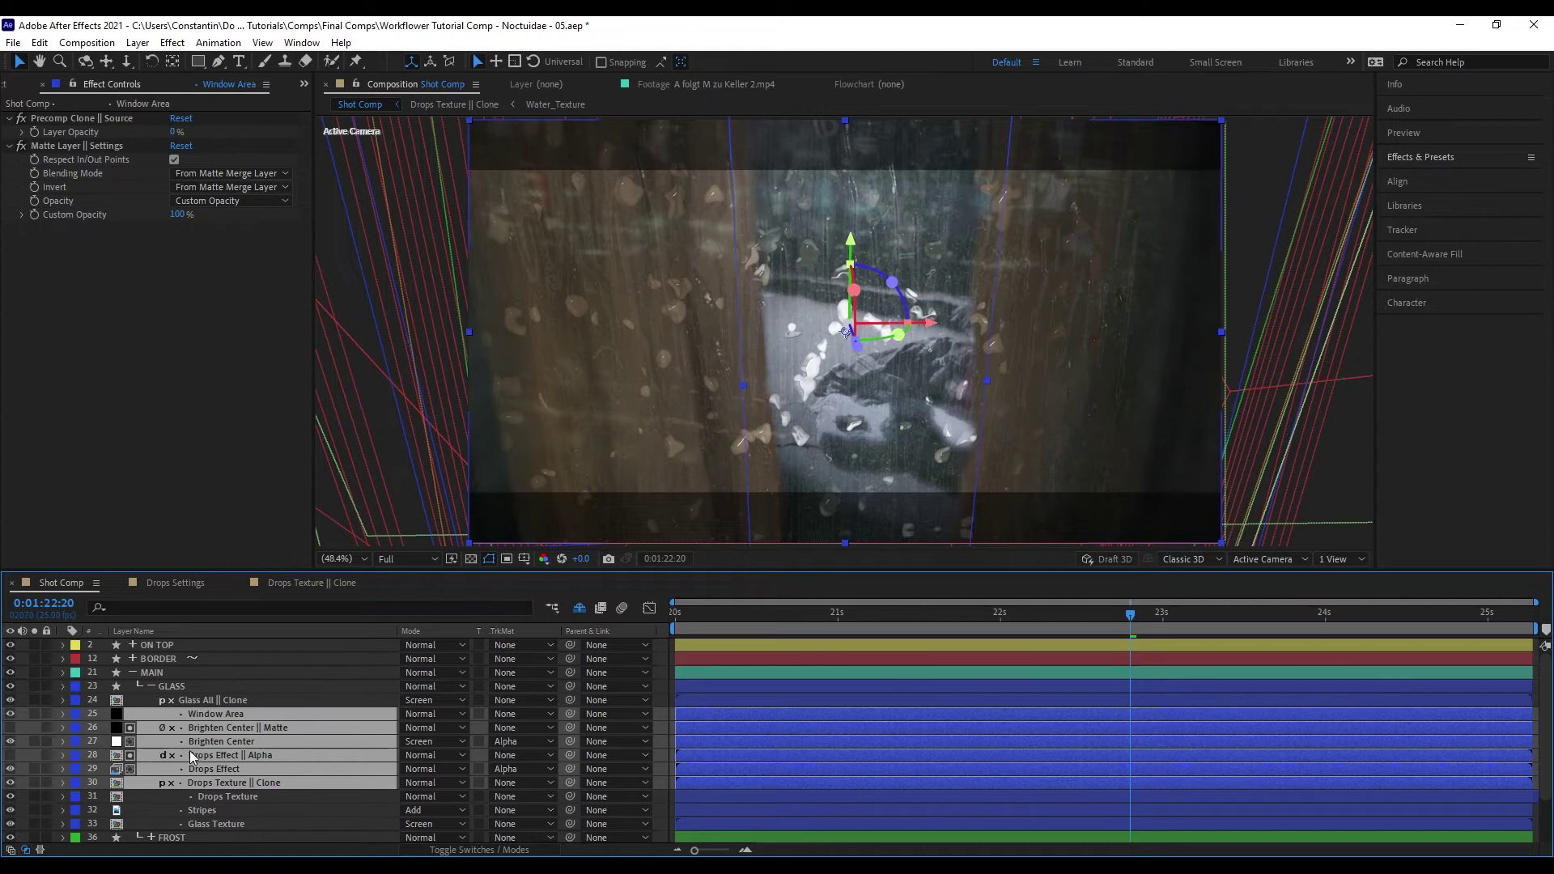
shift+click(192, 809)
shift+click(196, 822)
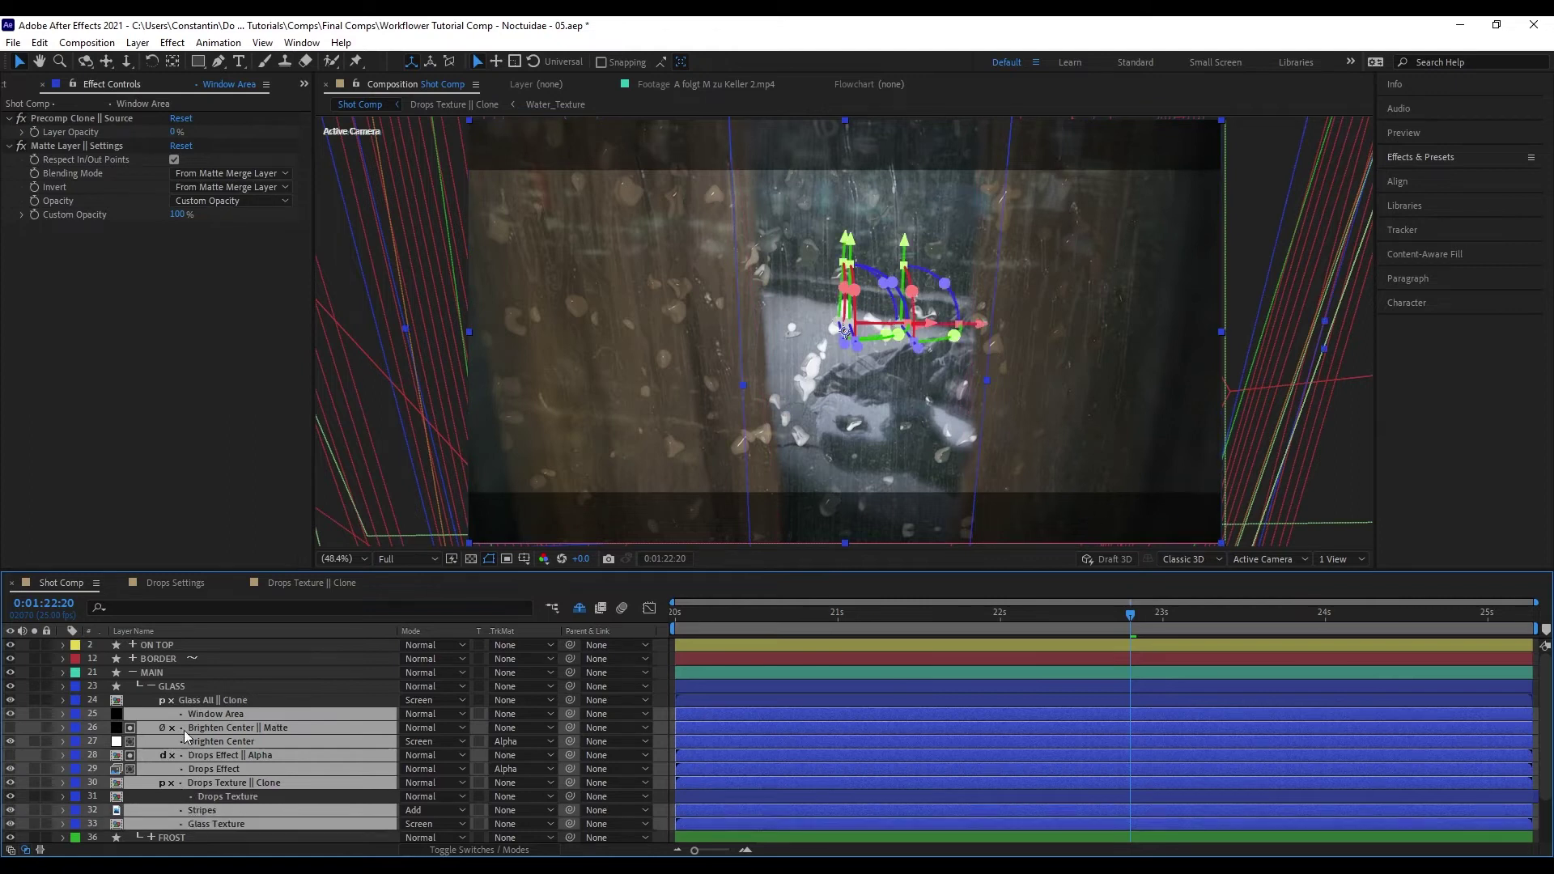
click(239, 700)
click(220, 784)
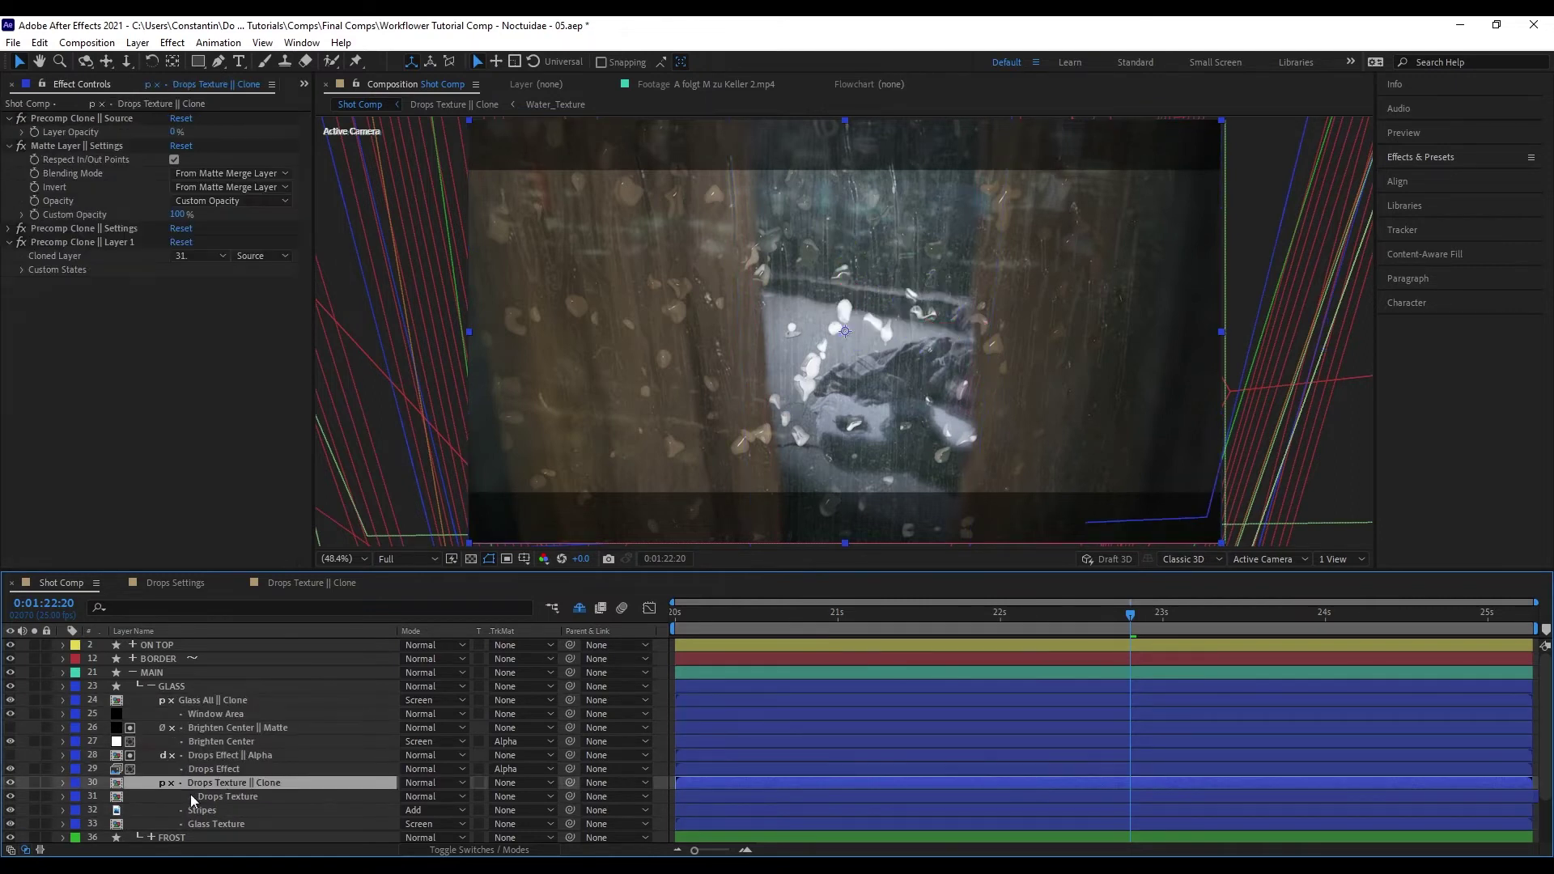
click(192, 797)
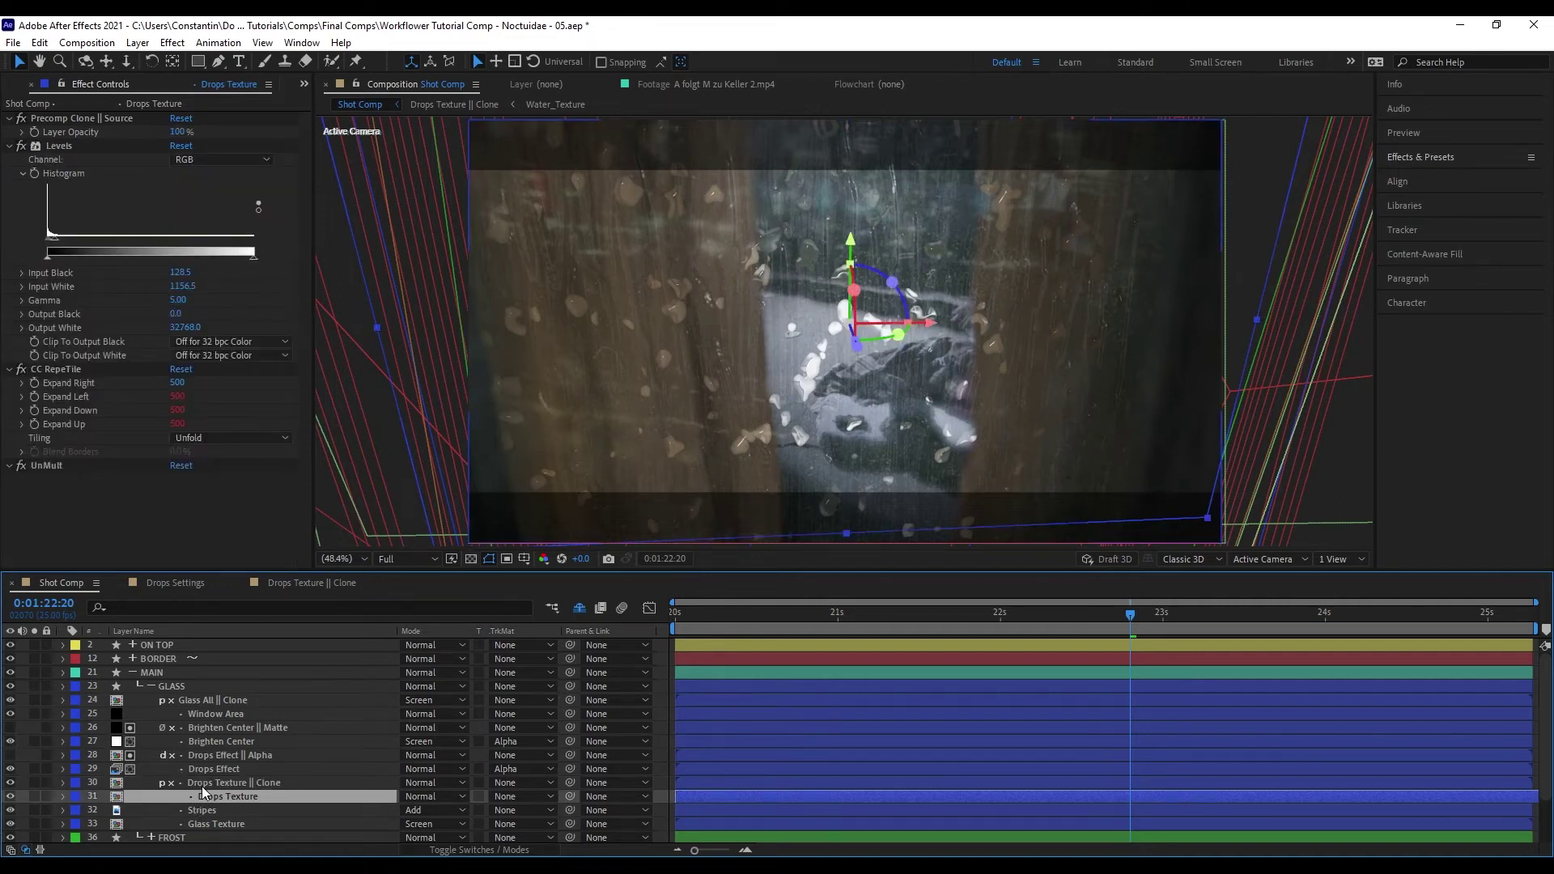
click(308, 698)
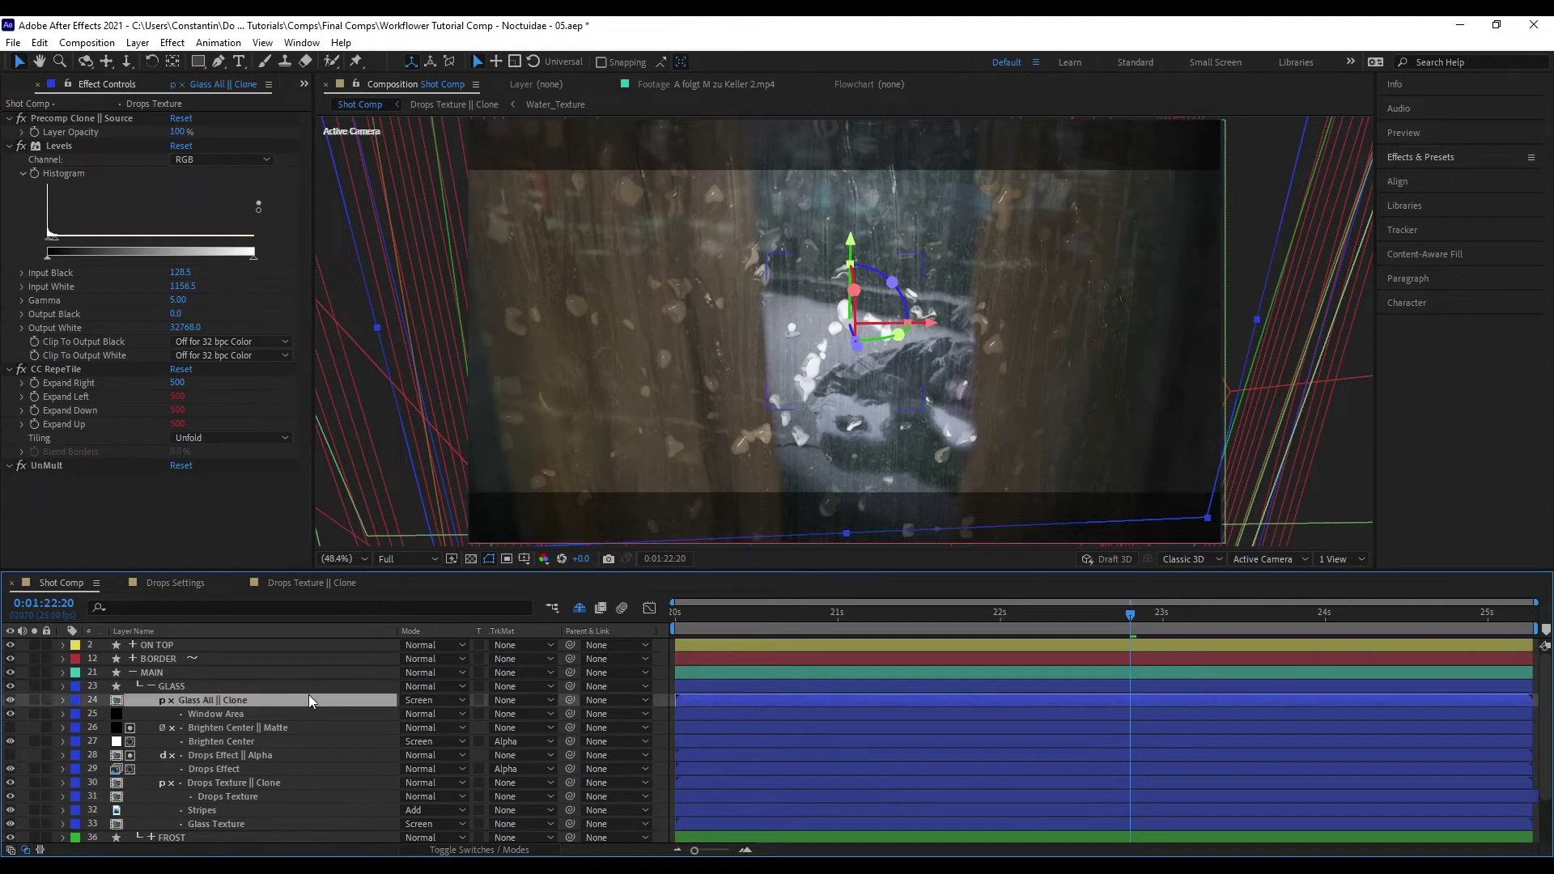
- Clone and precompose the Glass All clone once more, and delete both clones
key(ctrl+alt+shift+w)
click(791, 509)
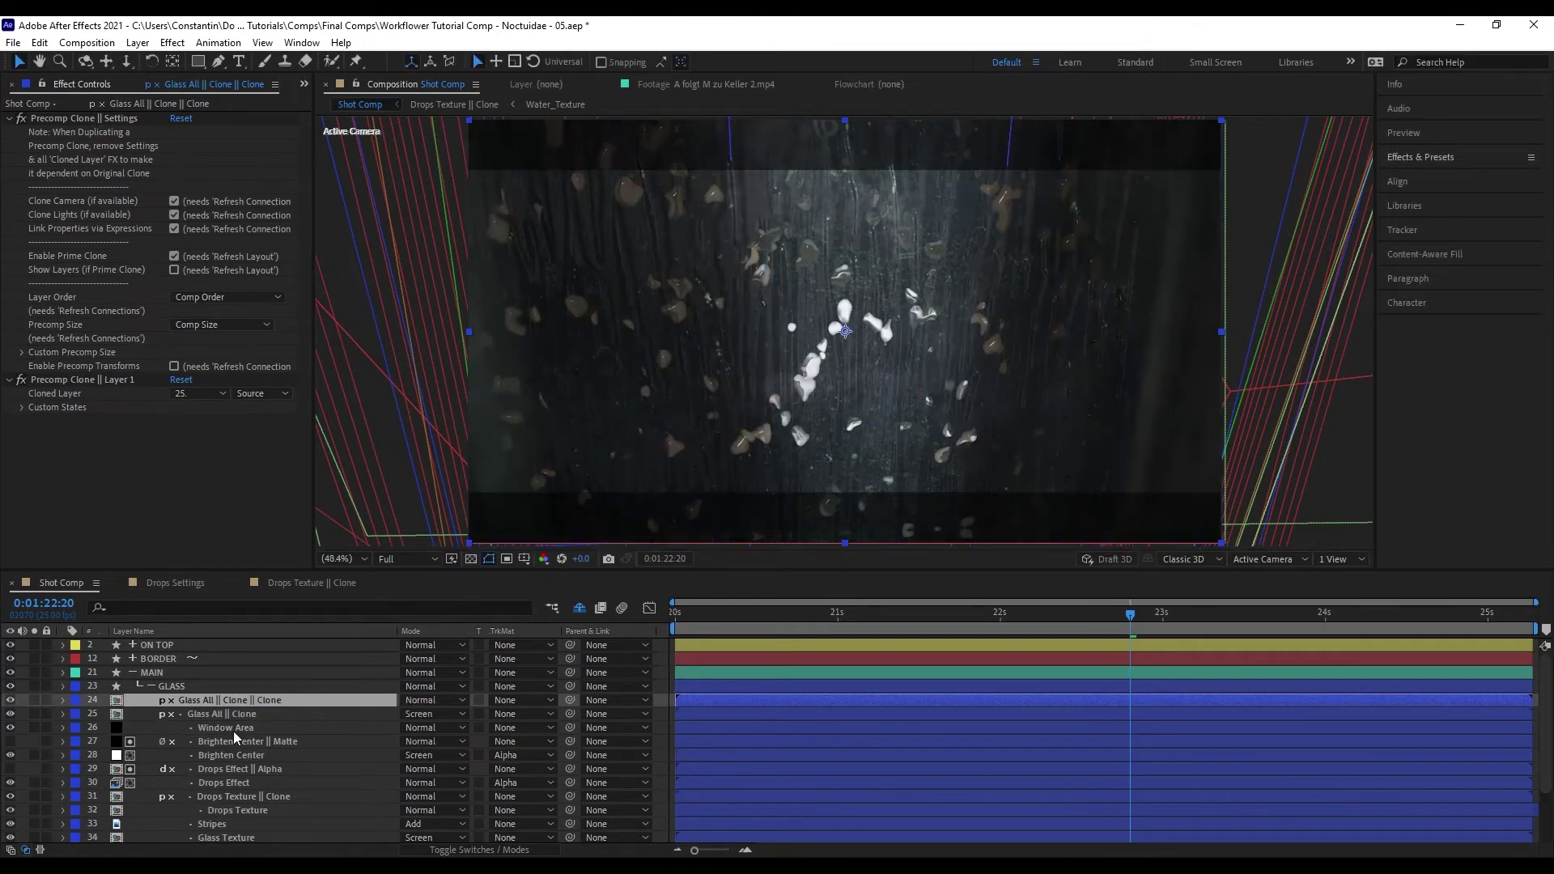
key(shift+Delete)
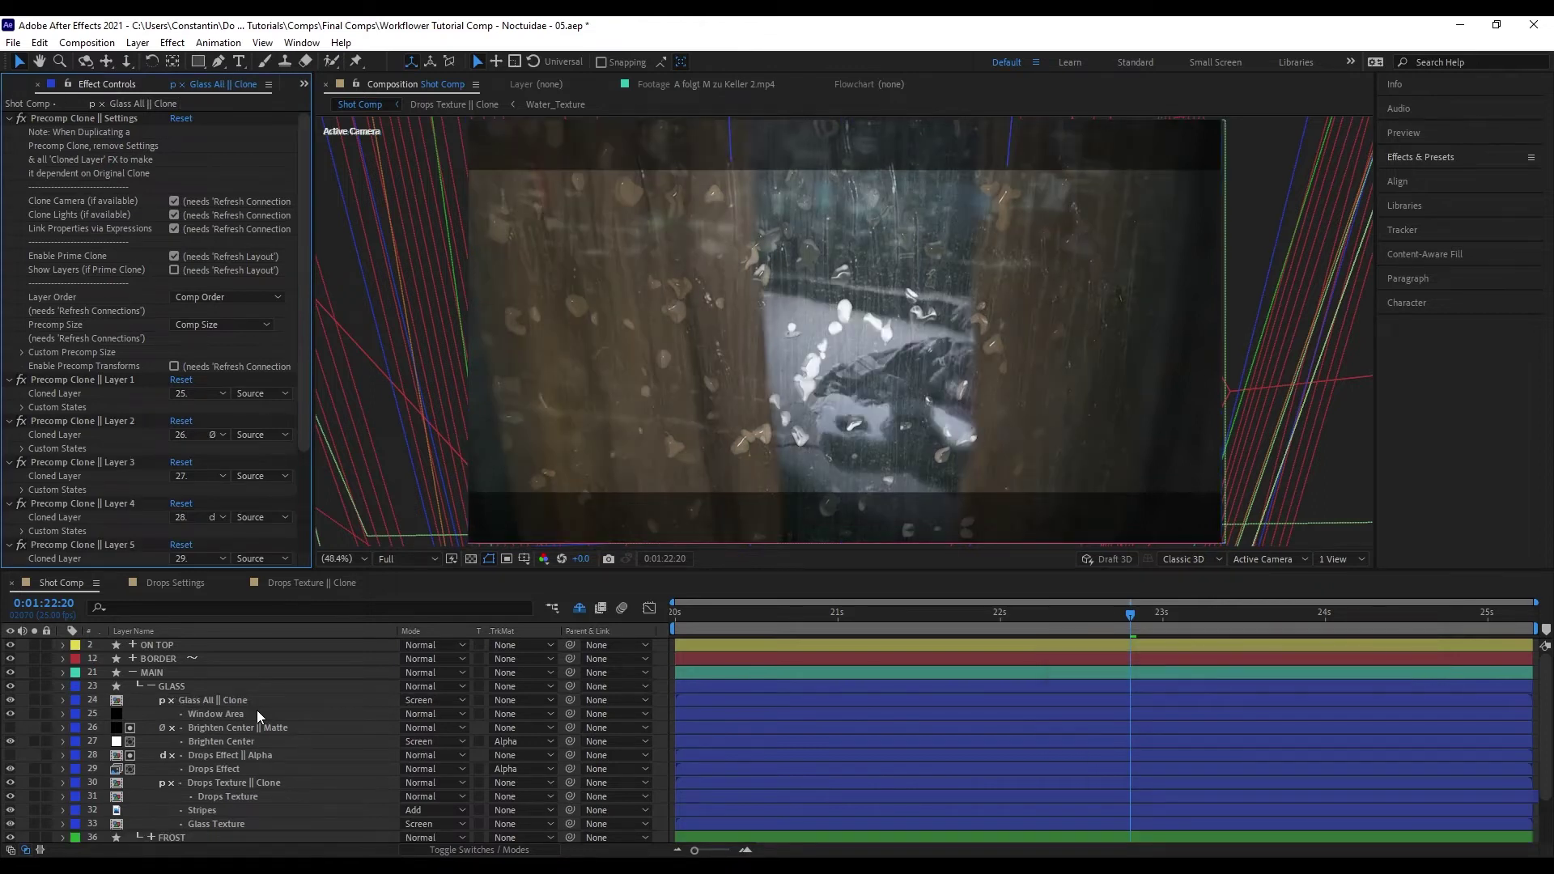
key(shift+Delete)
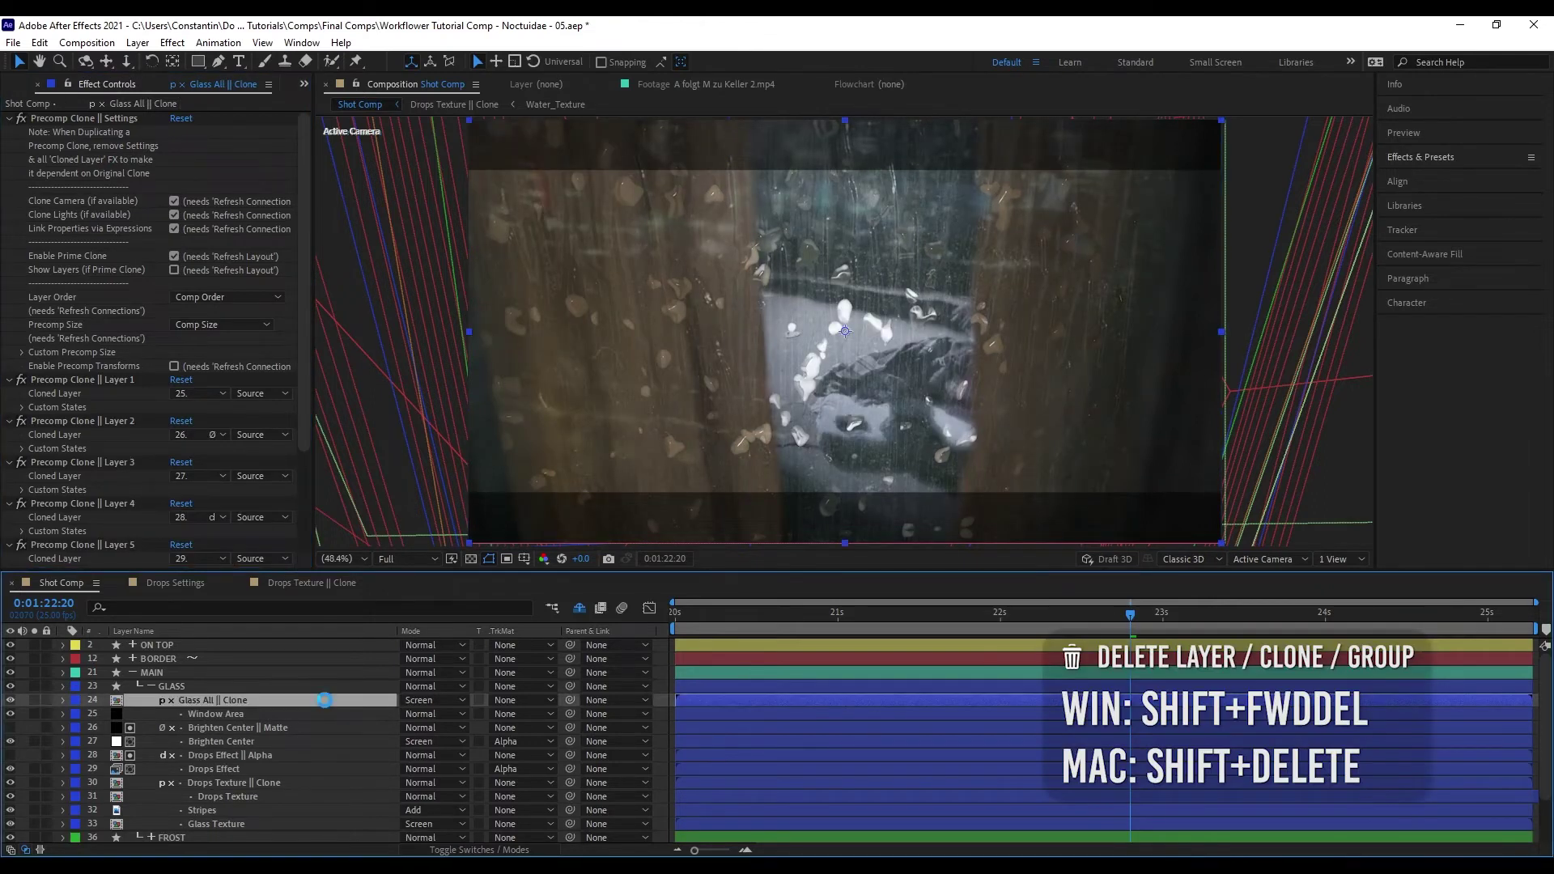
- Create a group clone of the GLASS group with the prime clone option enabled and set its blending mode to Screen
click(339, 688)
key(ctrl+alt+shift+w)
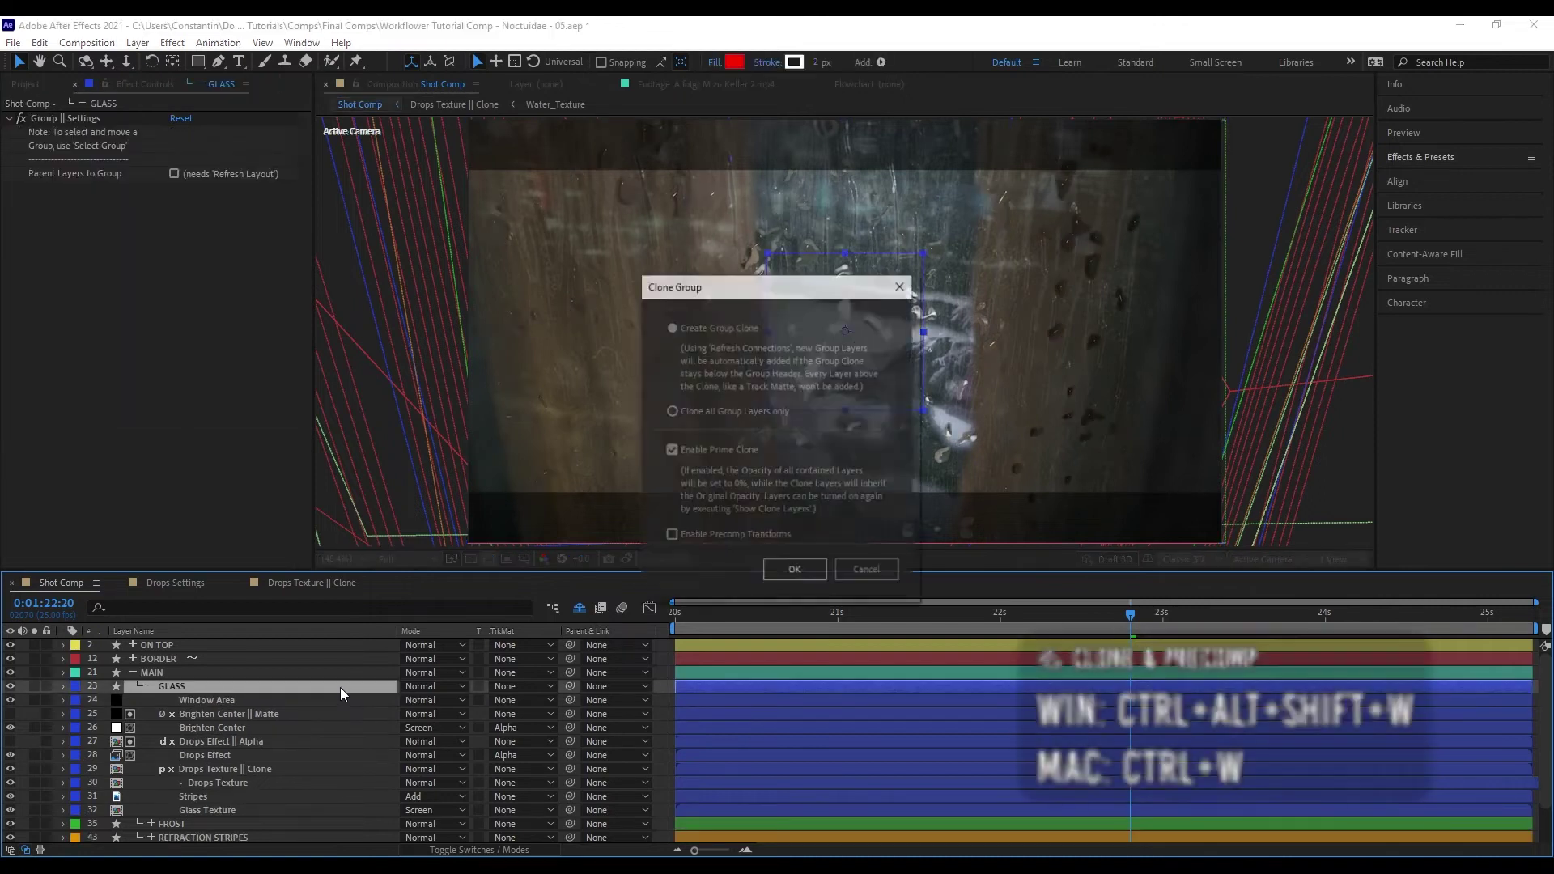
click(677, 450)
click(795, 571)
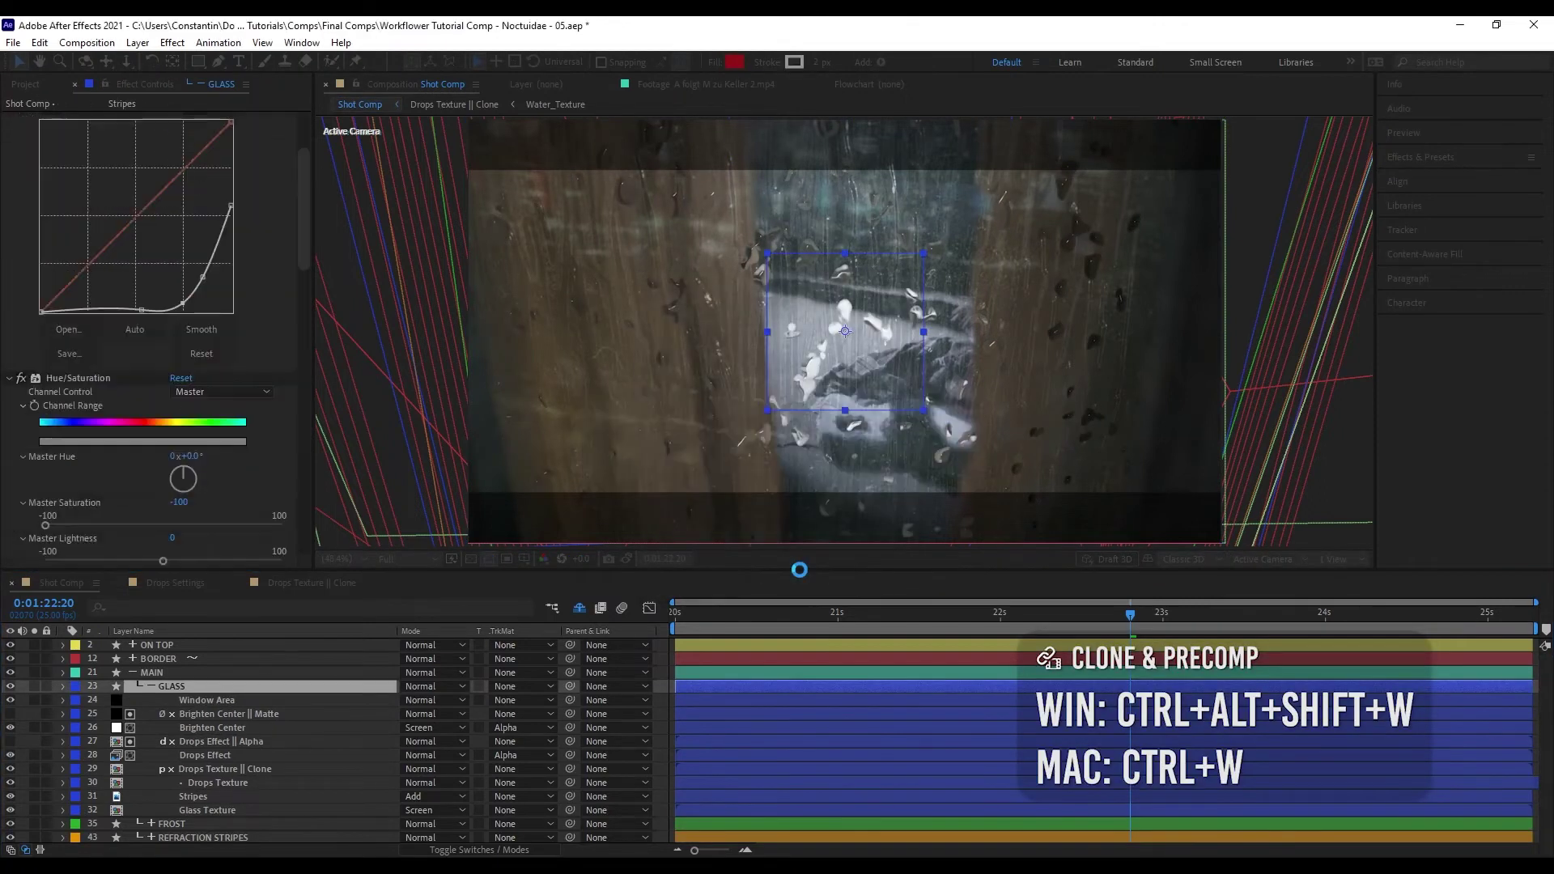
click(420, 703)
click(476, 354)
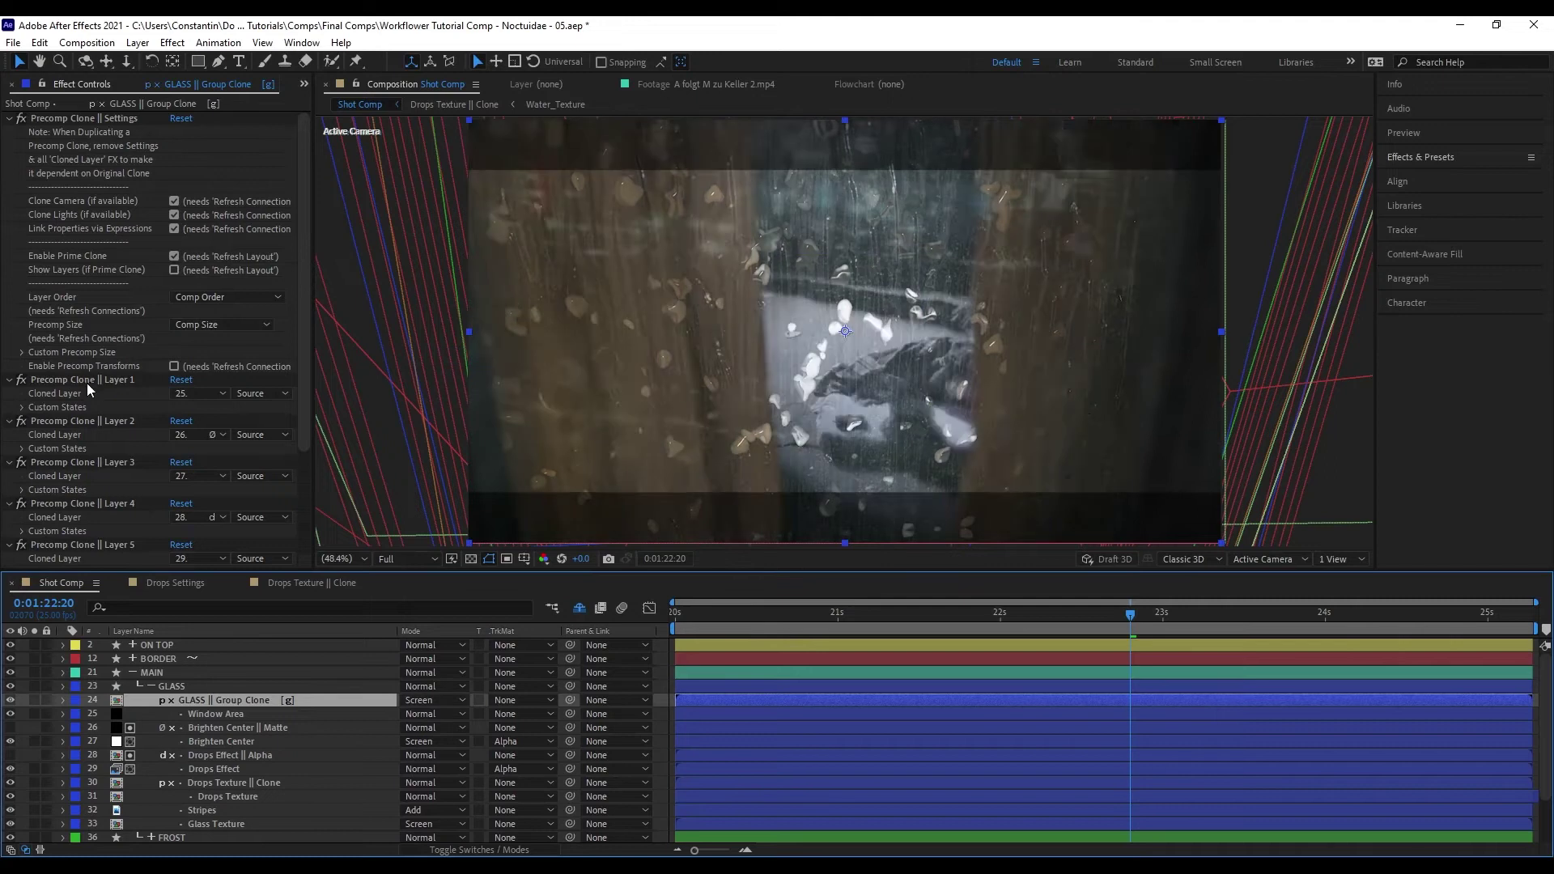
- Collapse all clone effects on the GLASS group clone and apply Camera Lens Blur to it
click(88, 380)
key(ctrl+a)
click(8, 381)
key(ctrl+space)
text(camera lens)
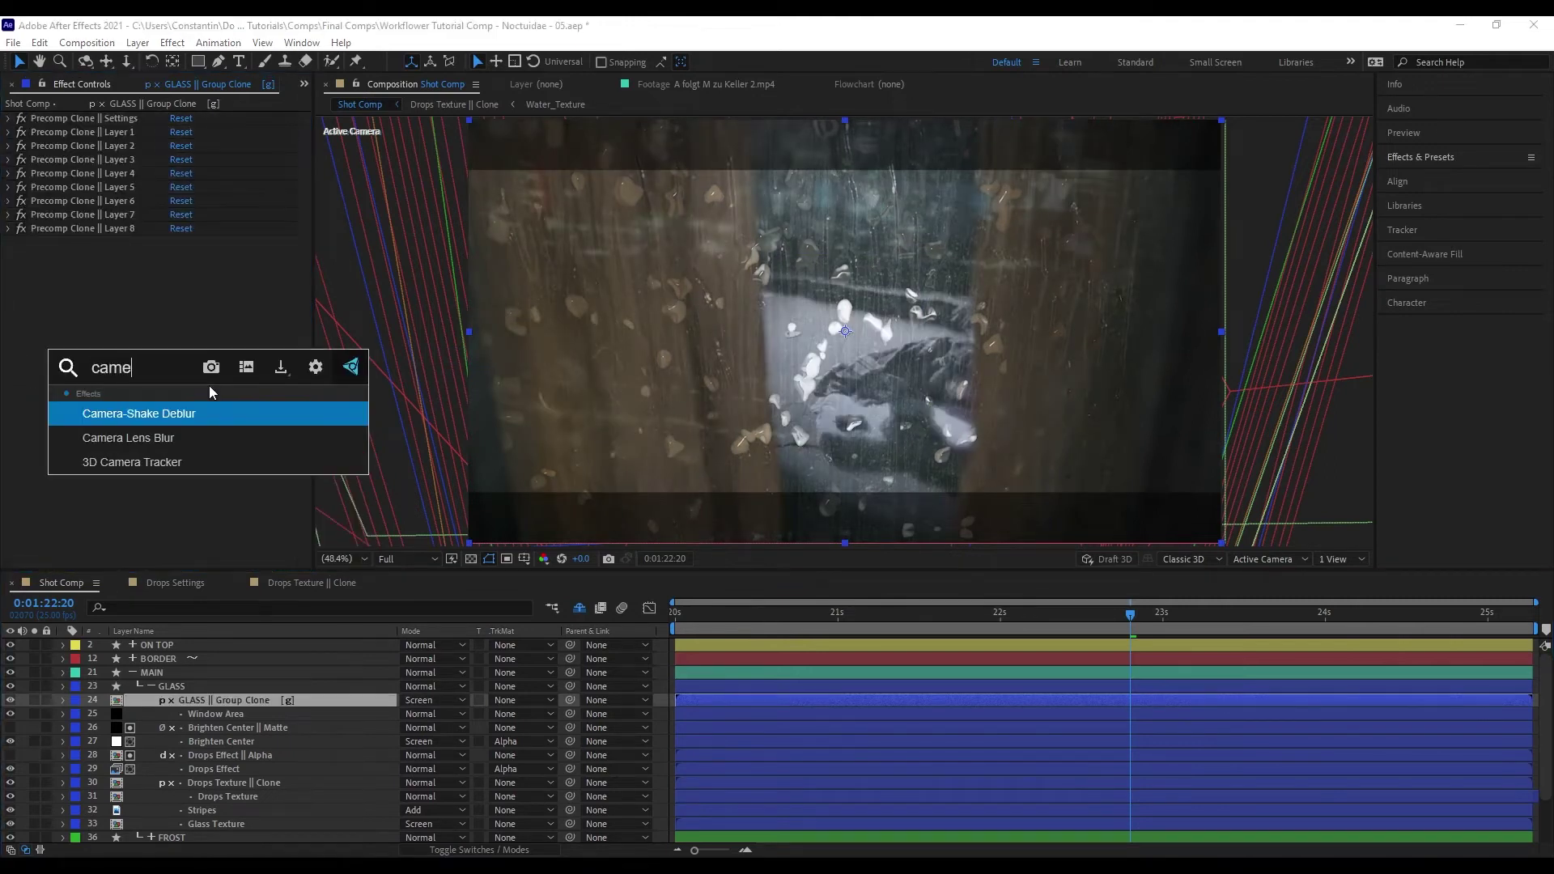
key(Return)
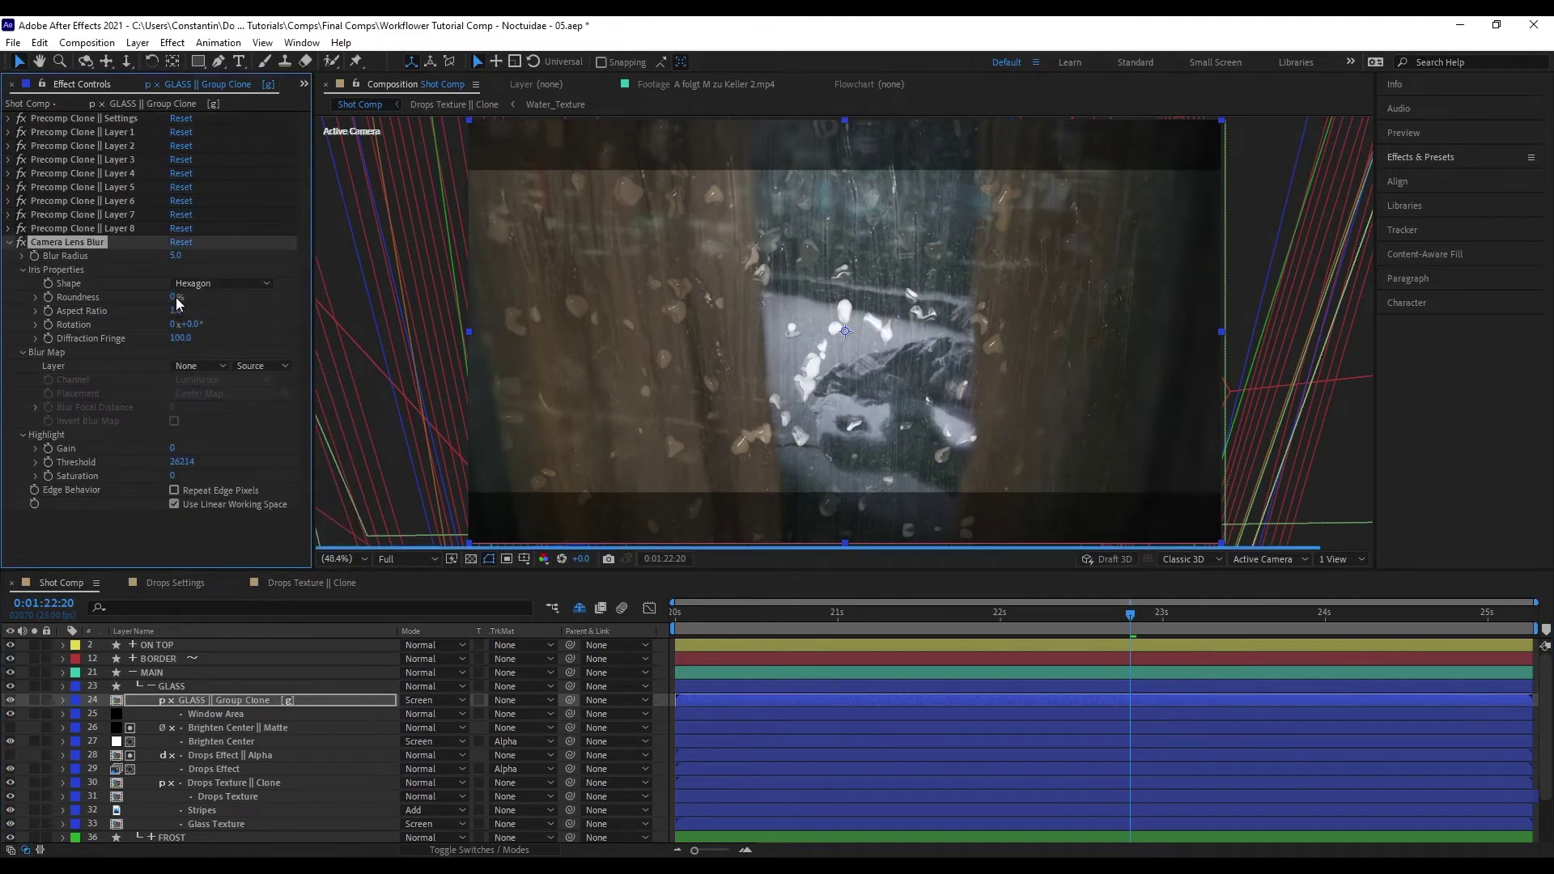
- Set the Camera Lens Blur's Diffraction Fringe to 500 and check the blurred drops up close
click(180, 339)
text(500)
key(Return)
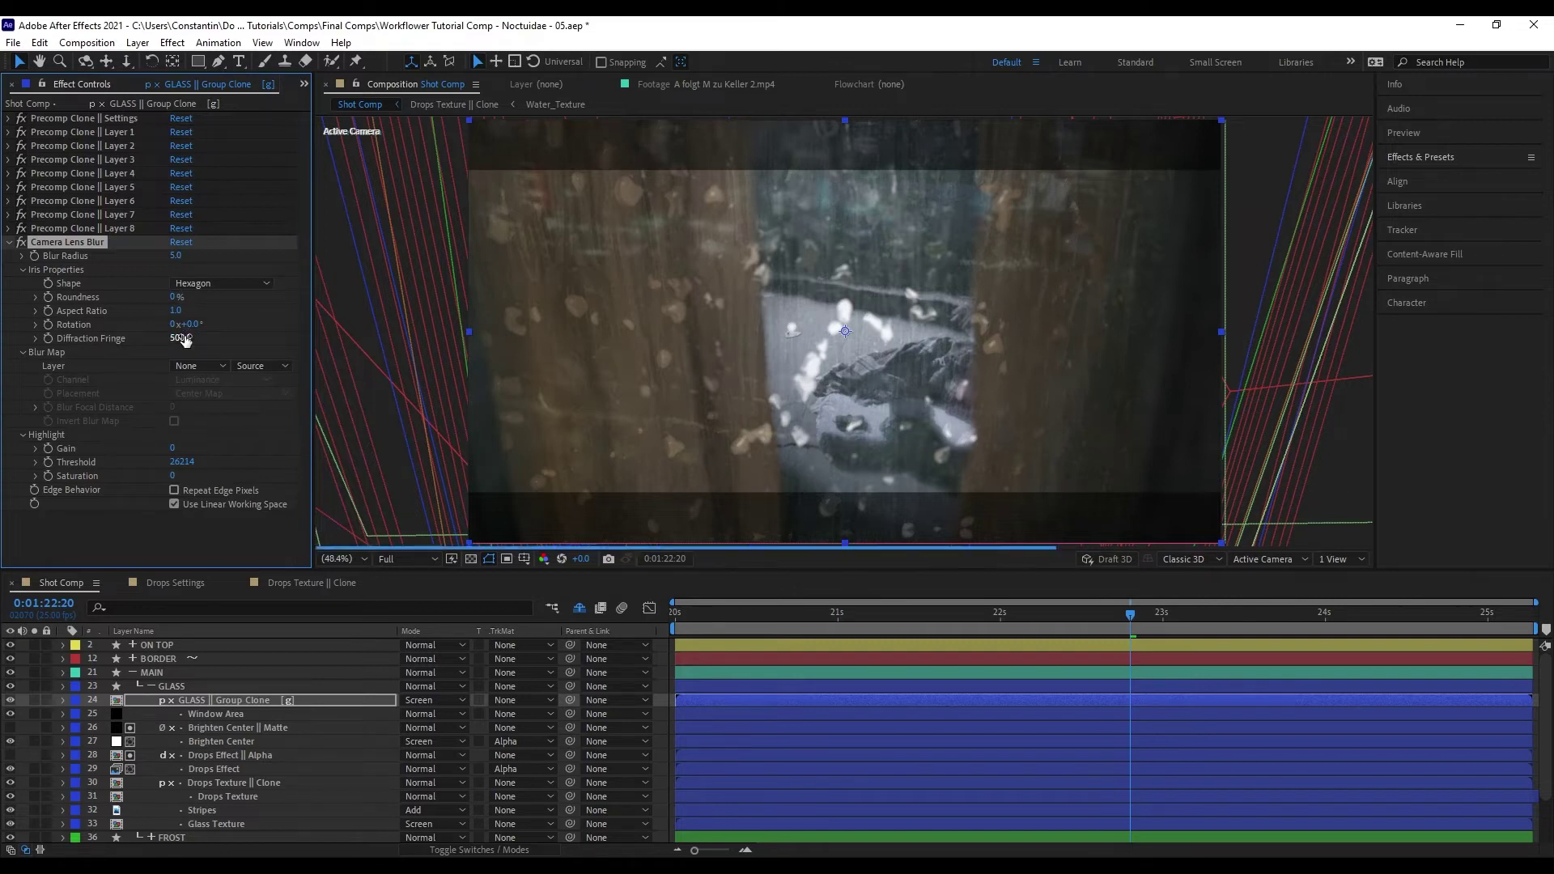
scroll(830, 400, up, 1)
scroll(842, 367, up, 2)
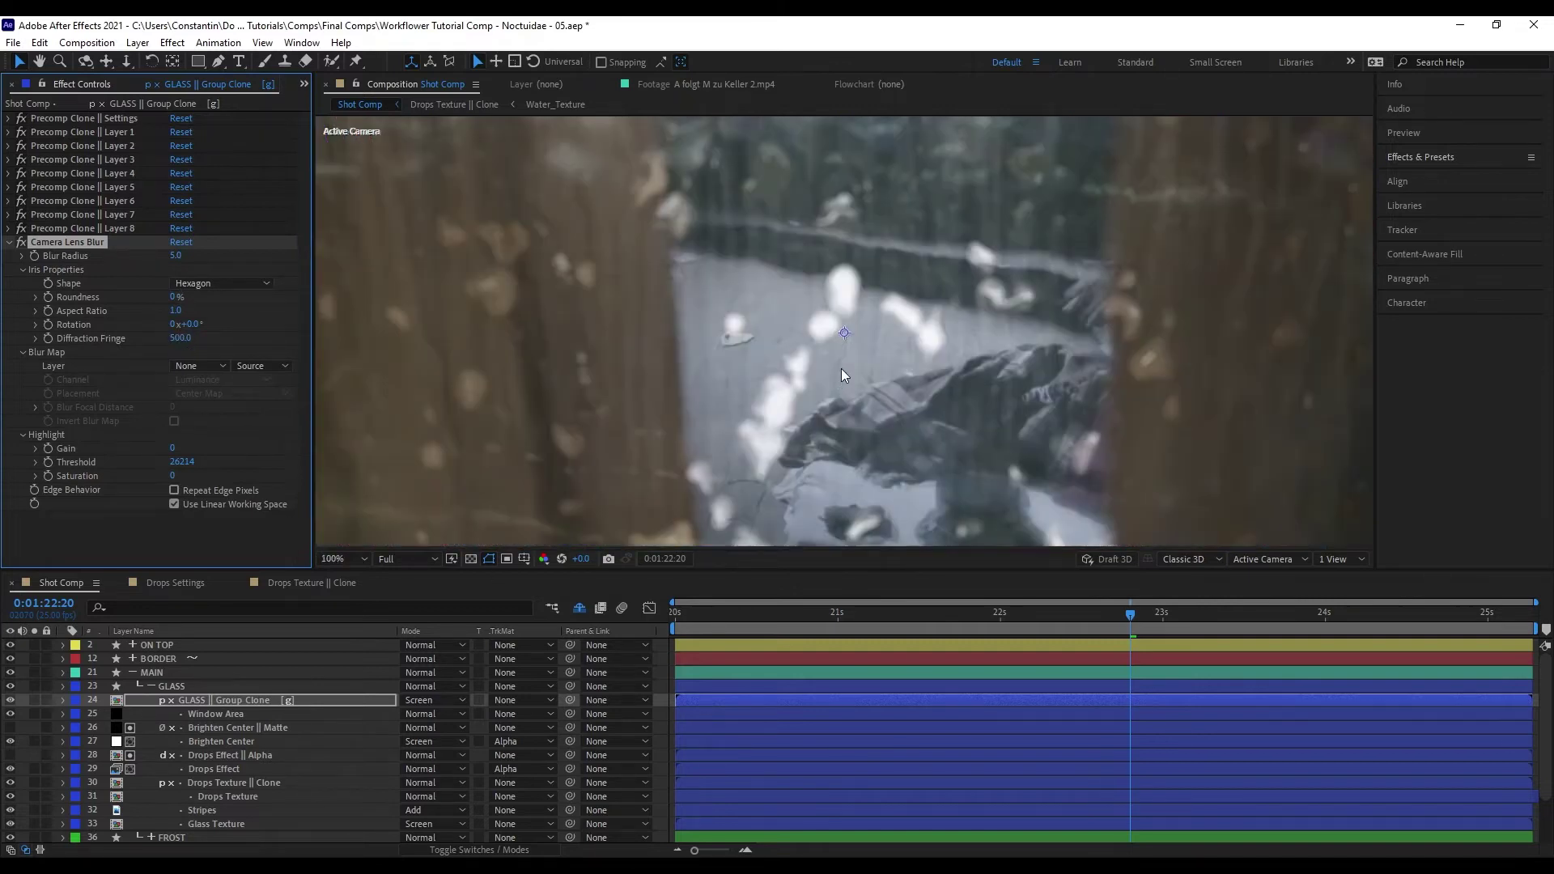
key(shift+slash)
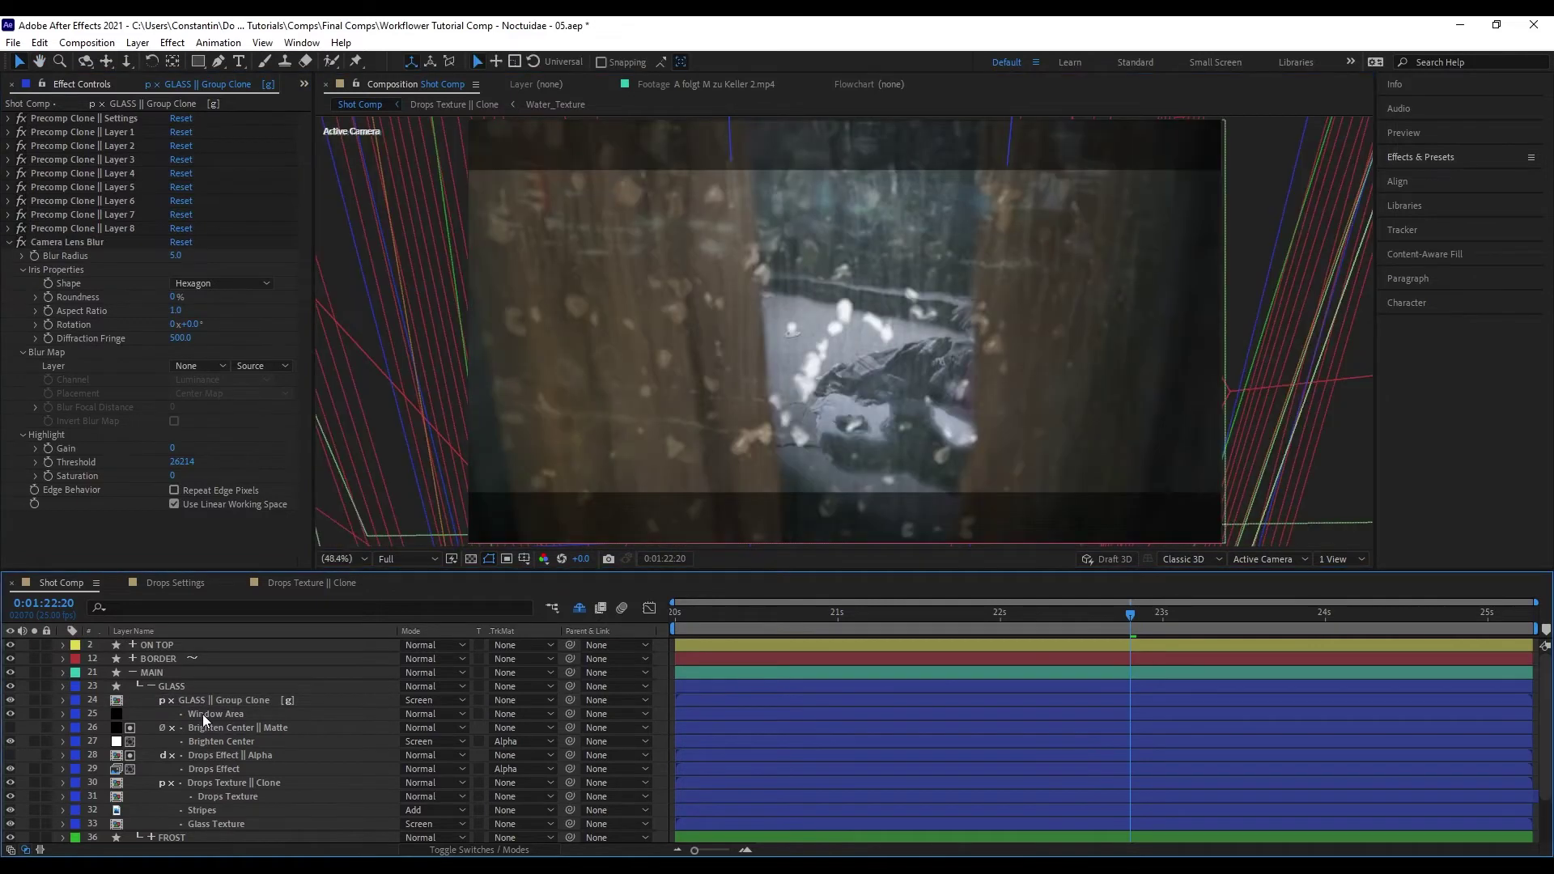
- Try moving the Drops Texture layer slightly down and to the right in the shot, and undo the move
click(245, 702)
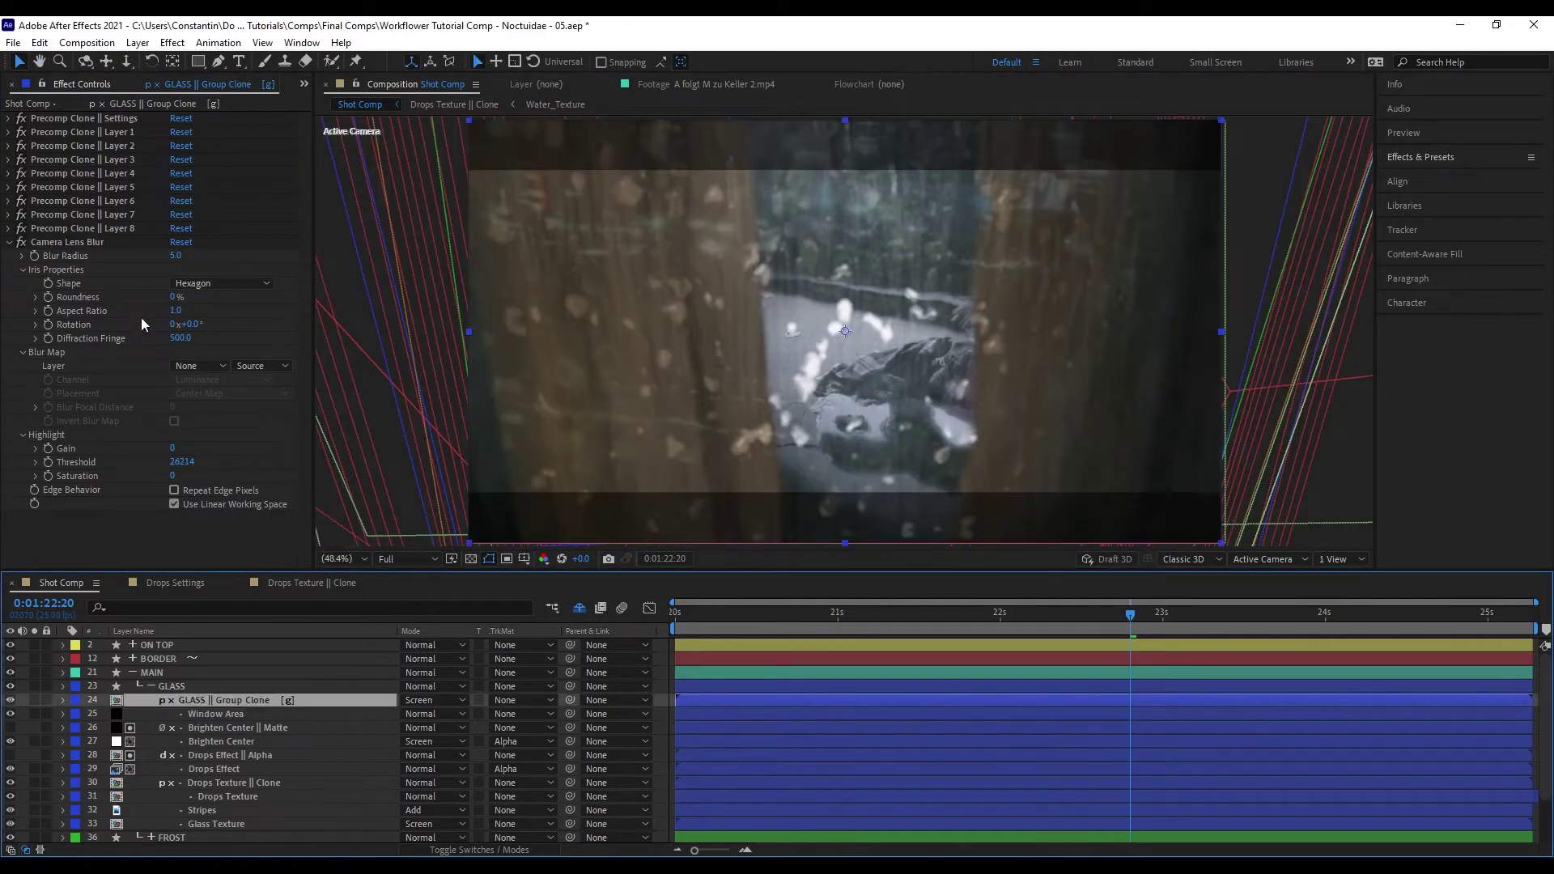
click(273, 795)
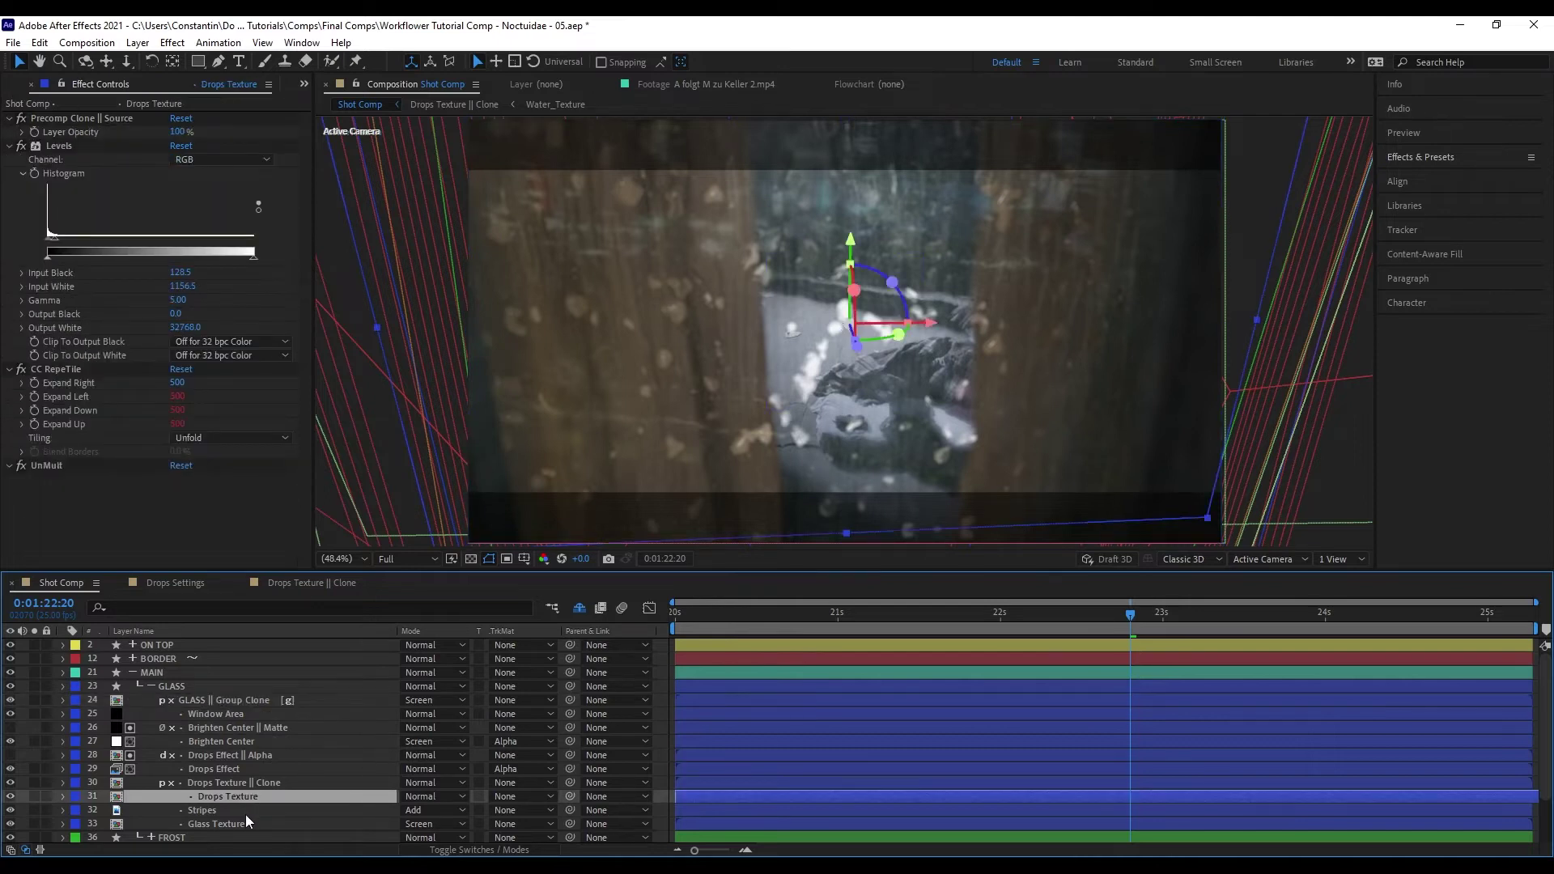
drag(797, 403, 835, 419)
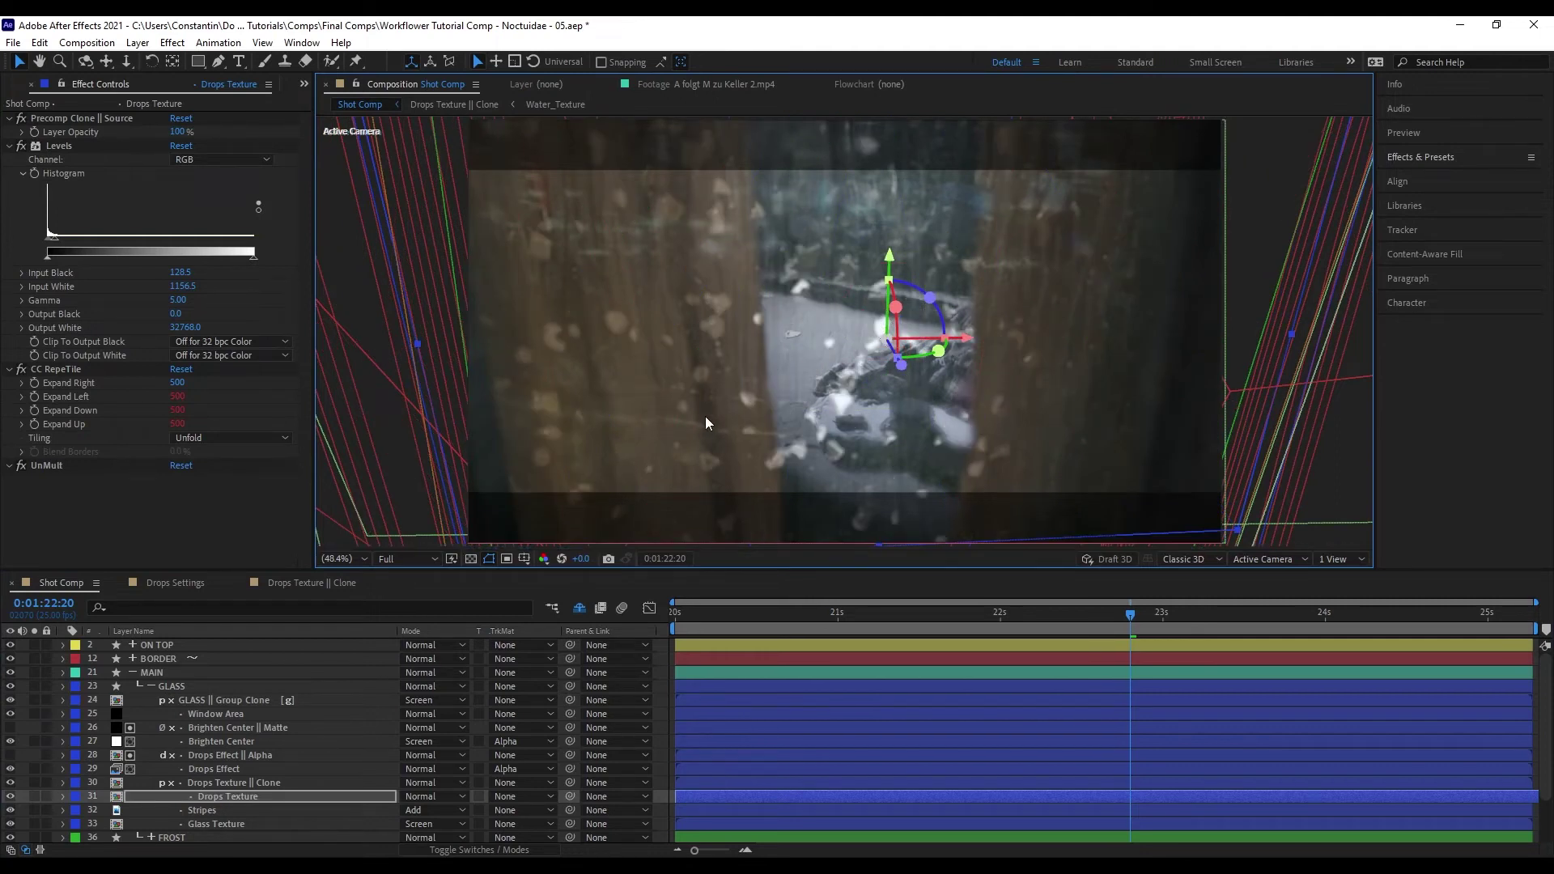
click(351, 709)
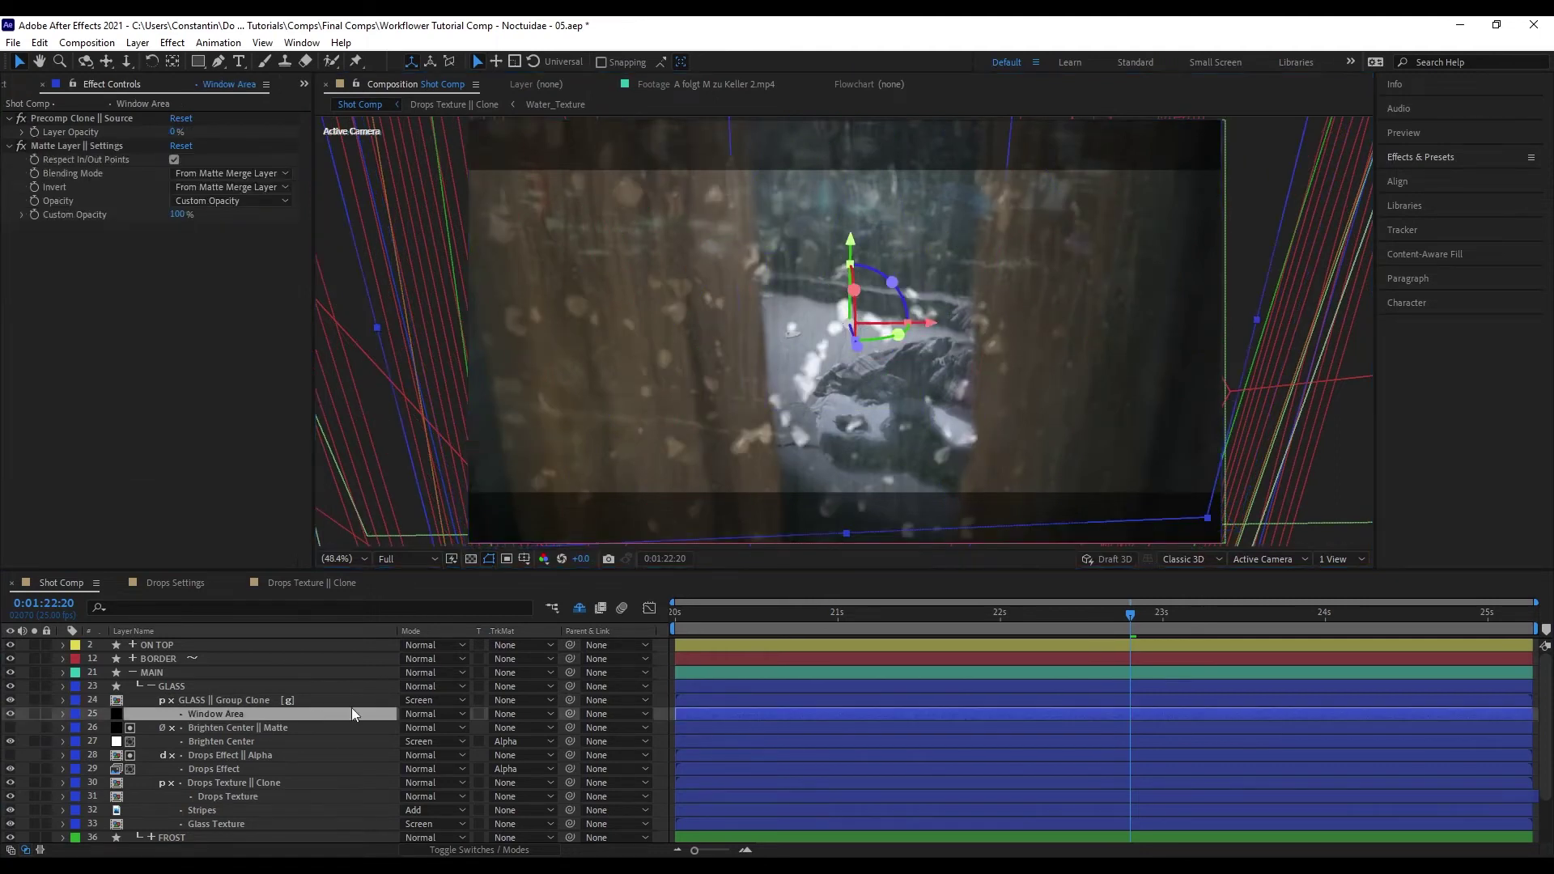
- Try moving the Window Area layer to the right in the shot, and undo the move
drag(936, 462, 921, 321)
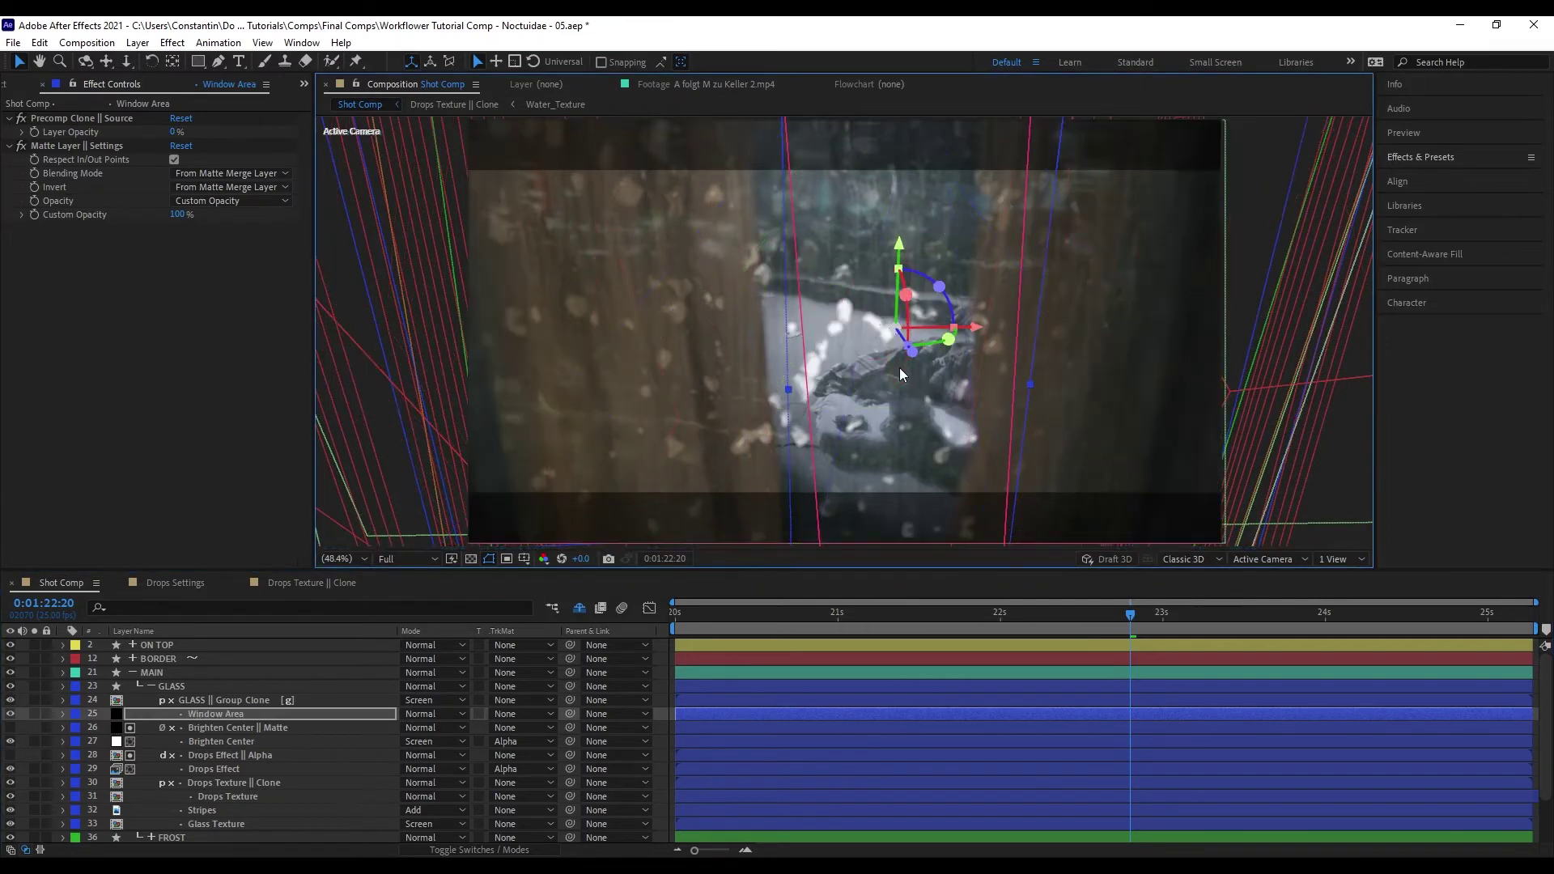
click(706, 416)
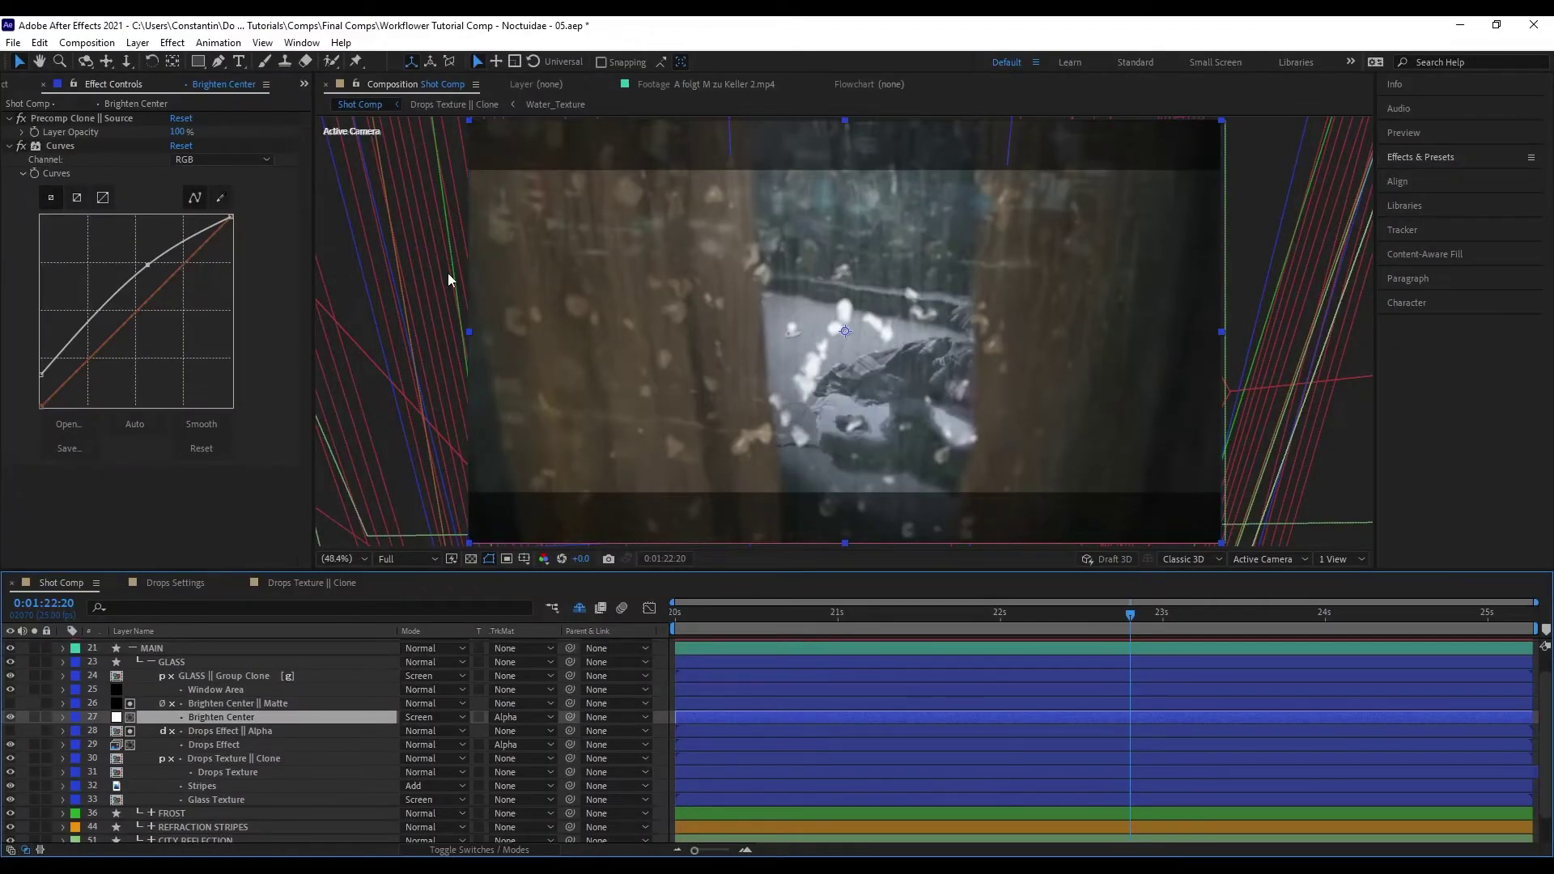
- Try a Layer Opacity of 50% in the Brighten Center layer's Precomp Clone source effect and restore it to 100%
key(t)
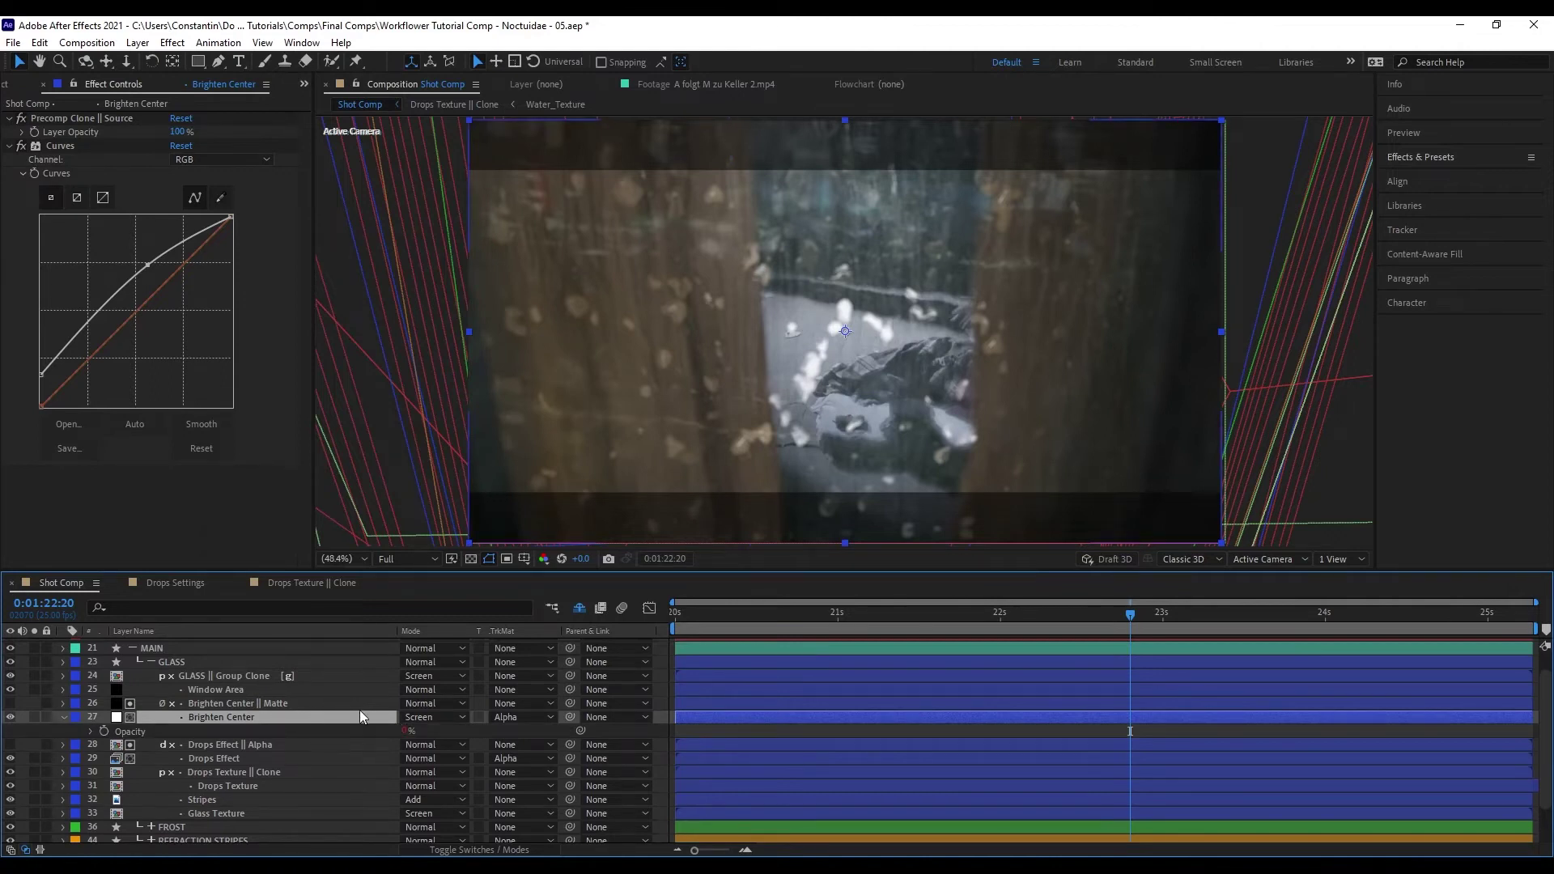
key(t)
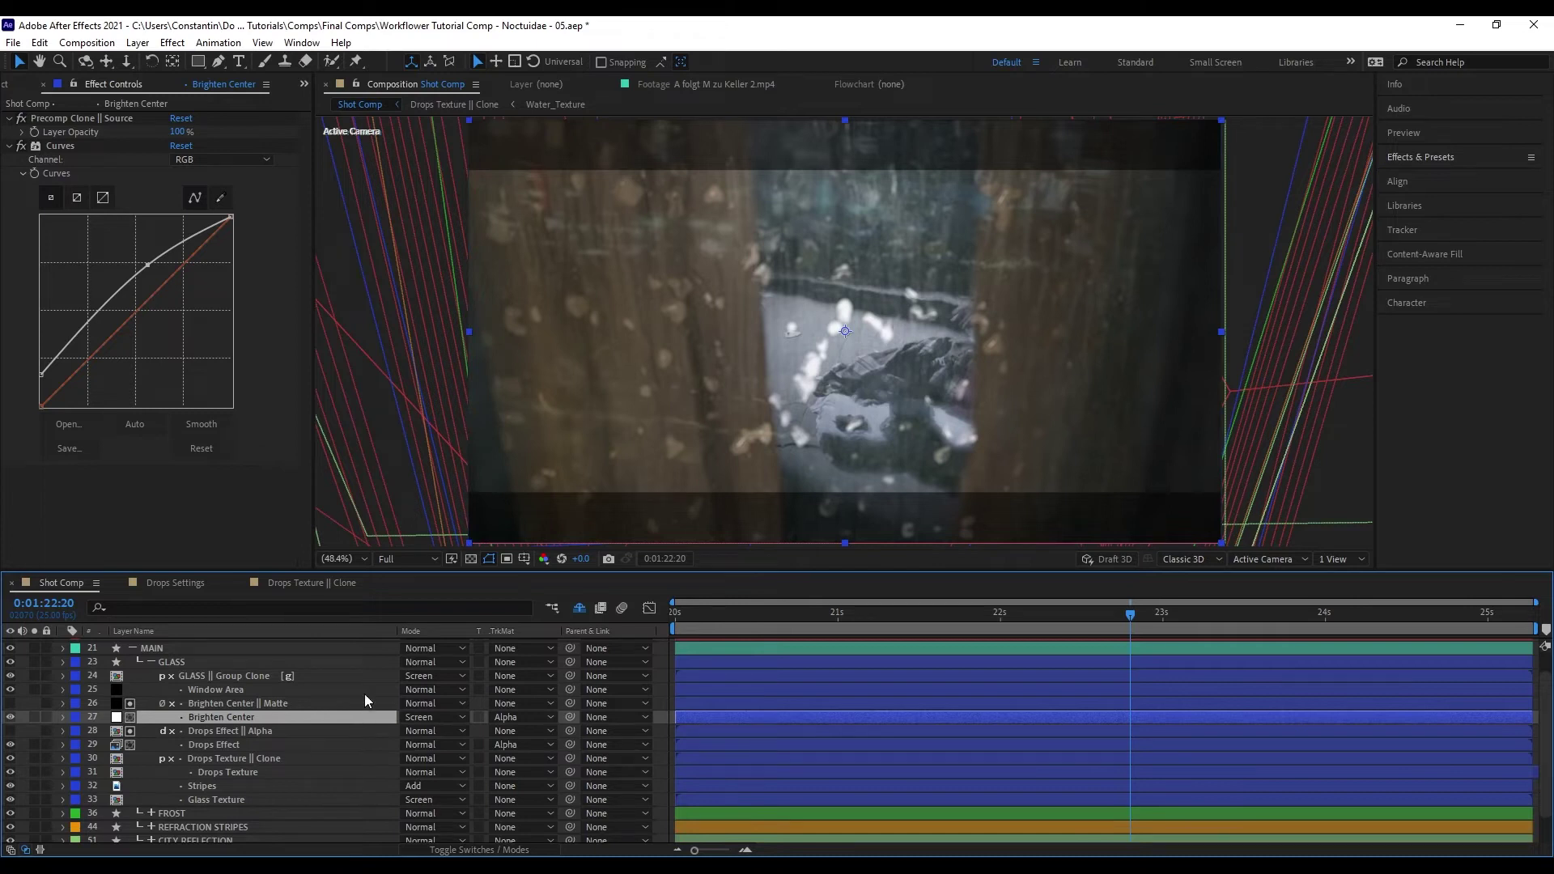
click(184, 132)
text(50)
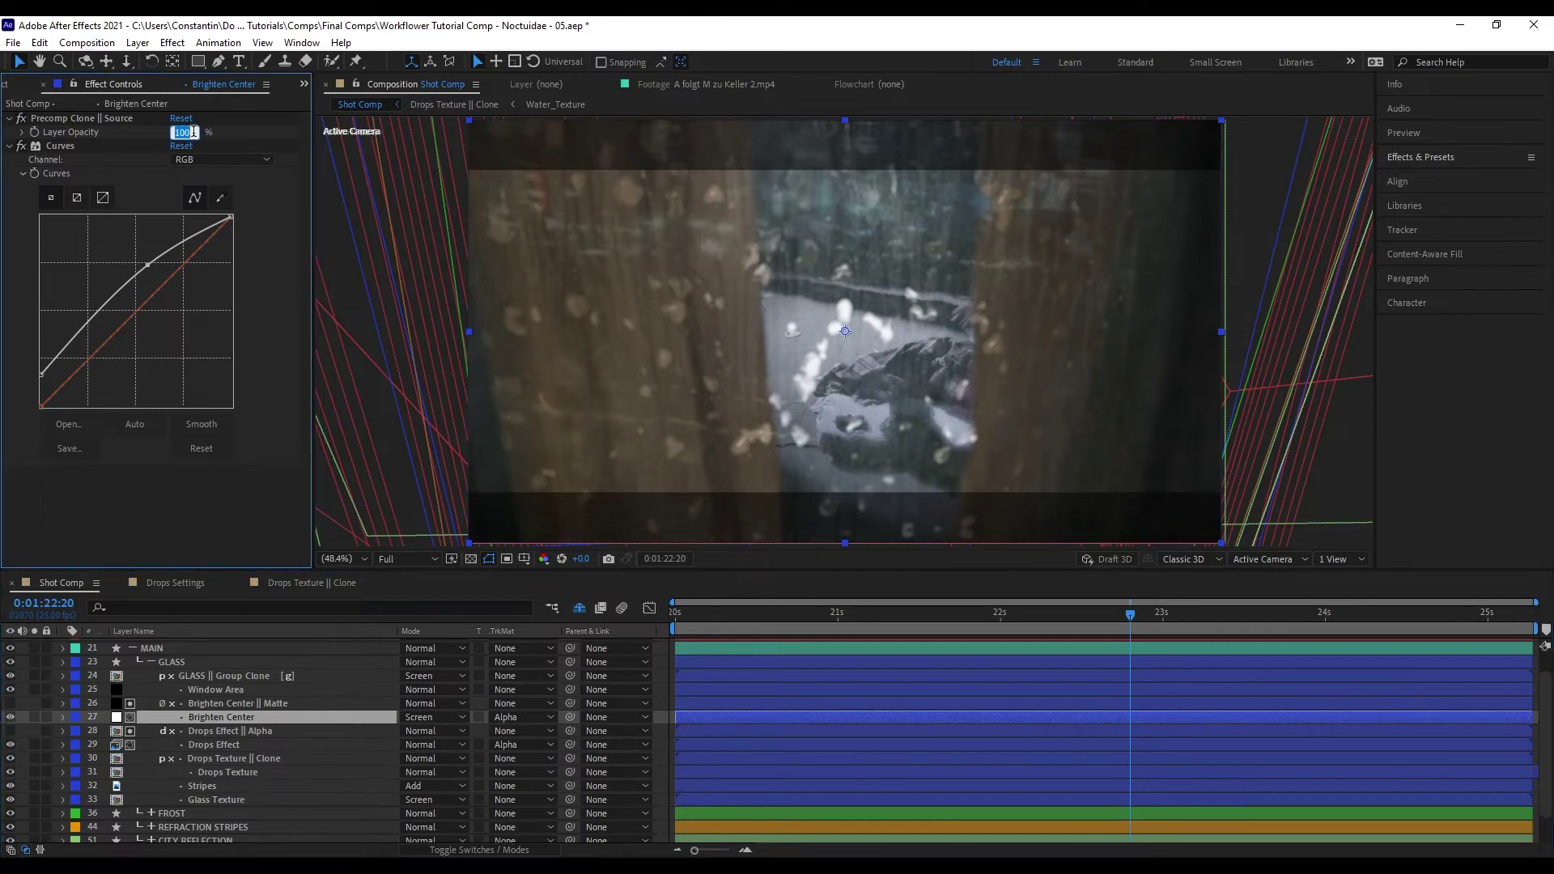
key(Return)
click(174, 132)
text(100)
key(Return)
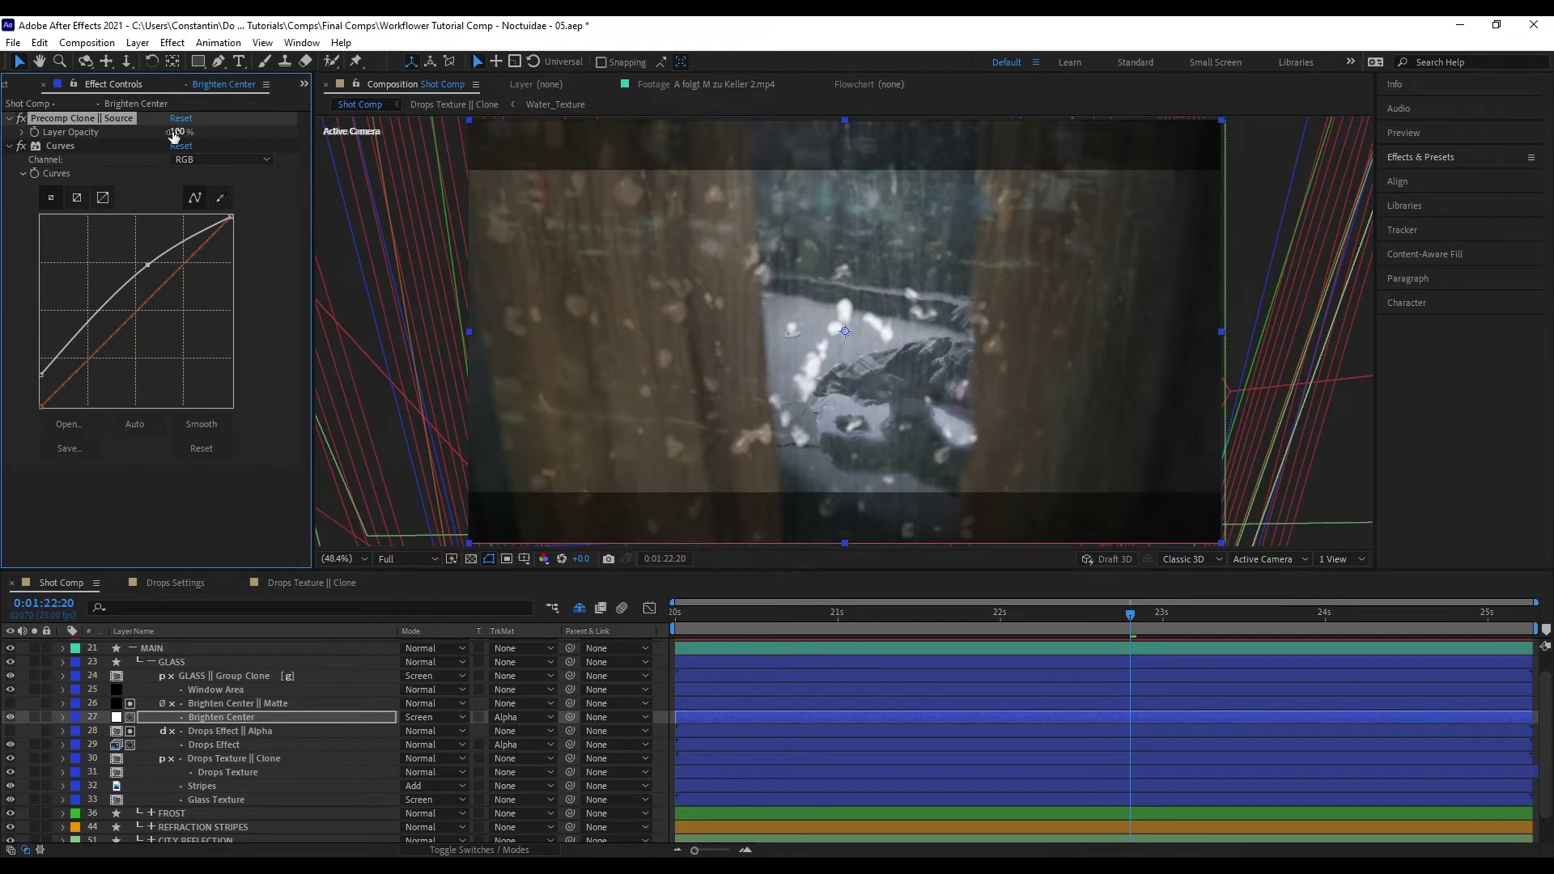
- Reveal the Brighten Center layer's clone source Layer Opacity in the timeline, try 50%, and set it to 75%
click(348, 721)
scroll(326, 713, up, 1)
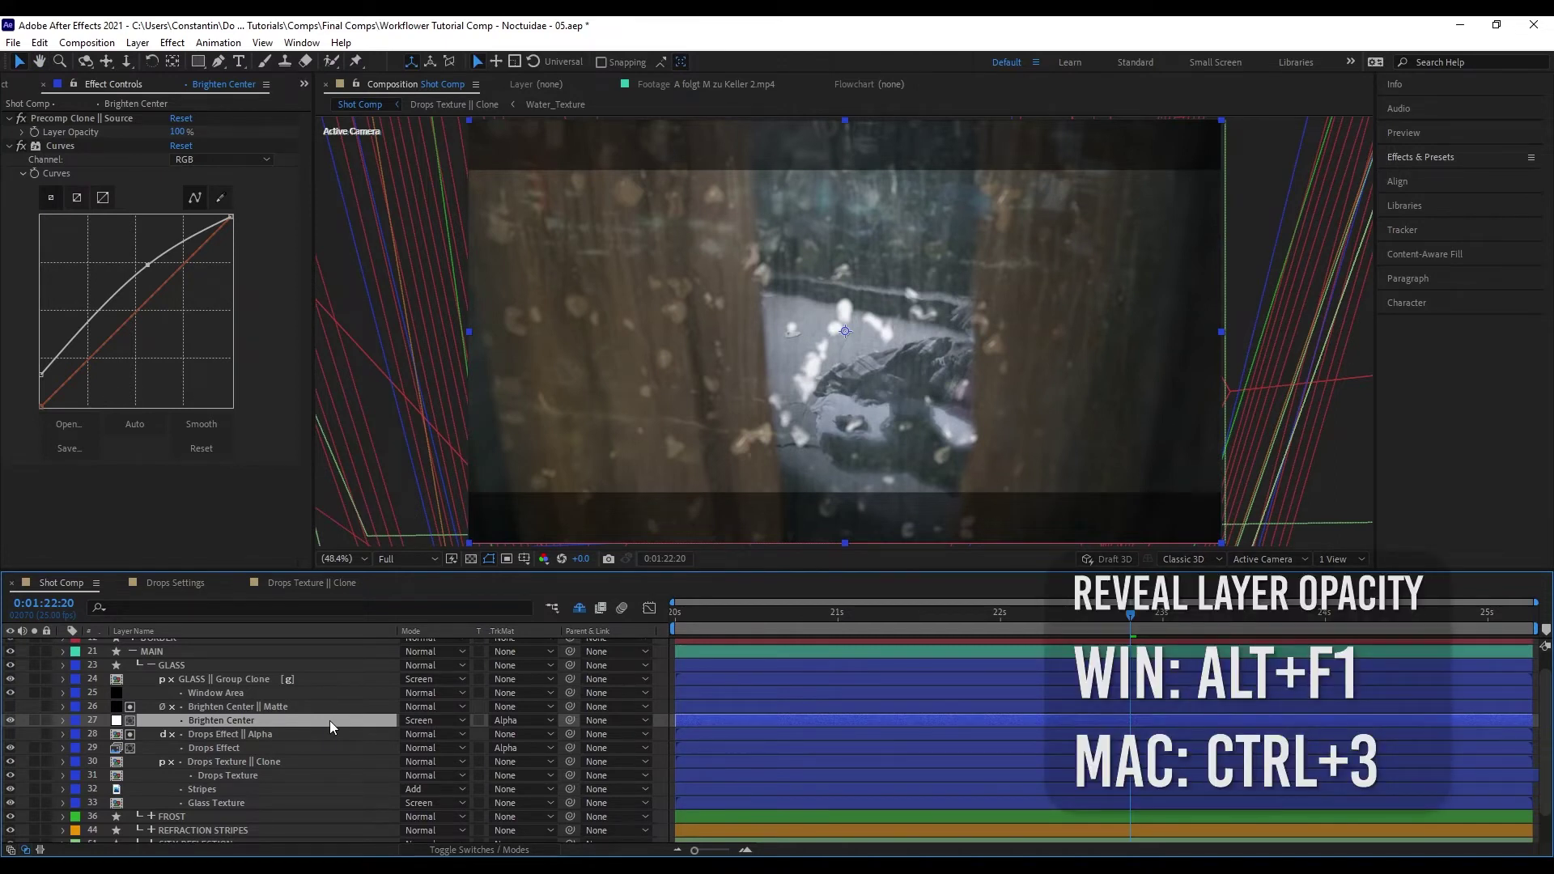
key(alt+F1)
click(406, 747)
text(50)
key(Return)
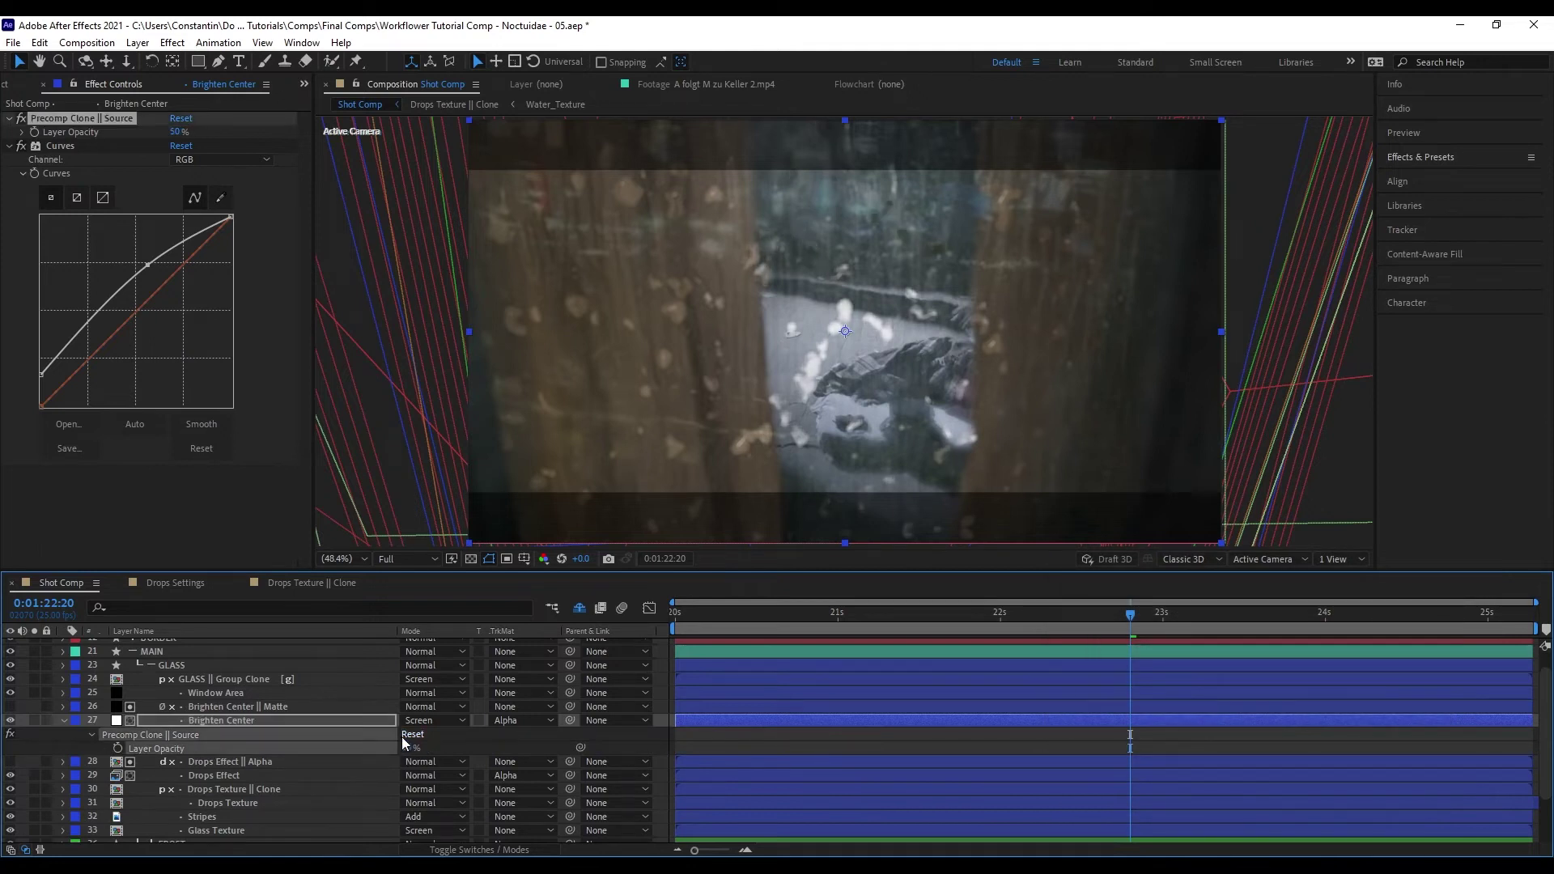
click(408, 747)
text(75)
key(Return)
click(329, 722)
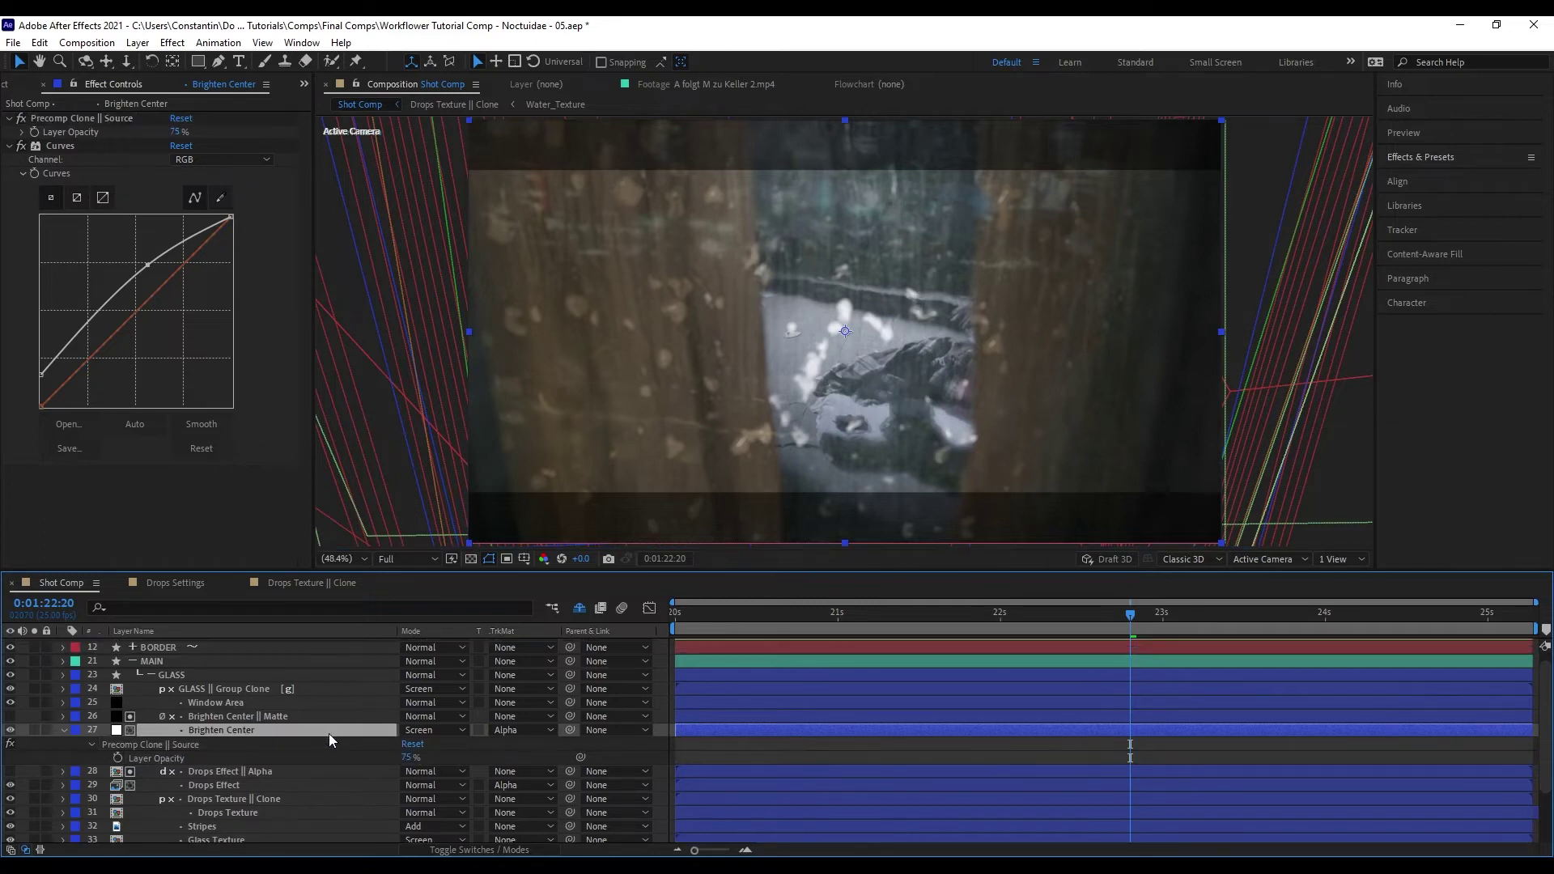
click(310, 688)
key(alt+F1)
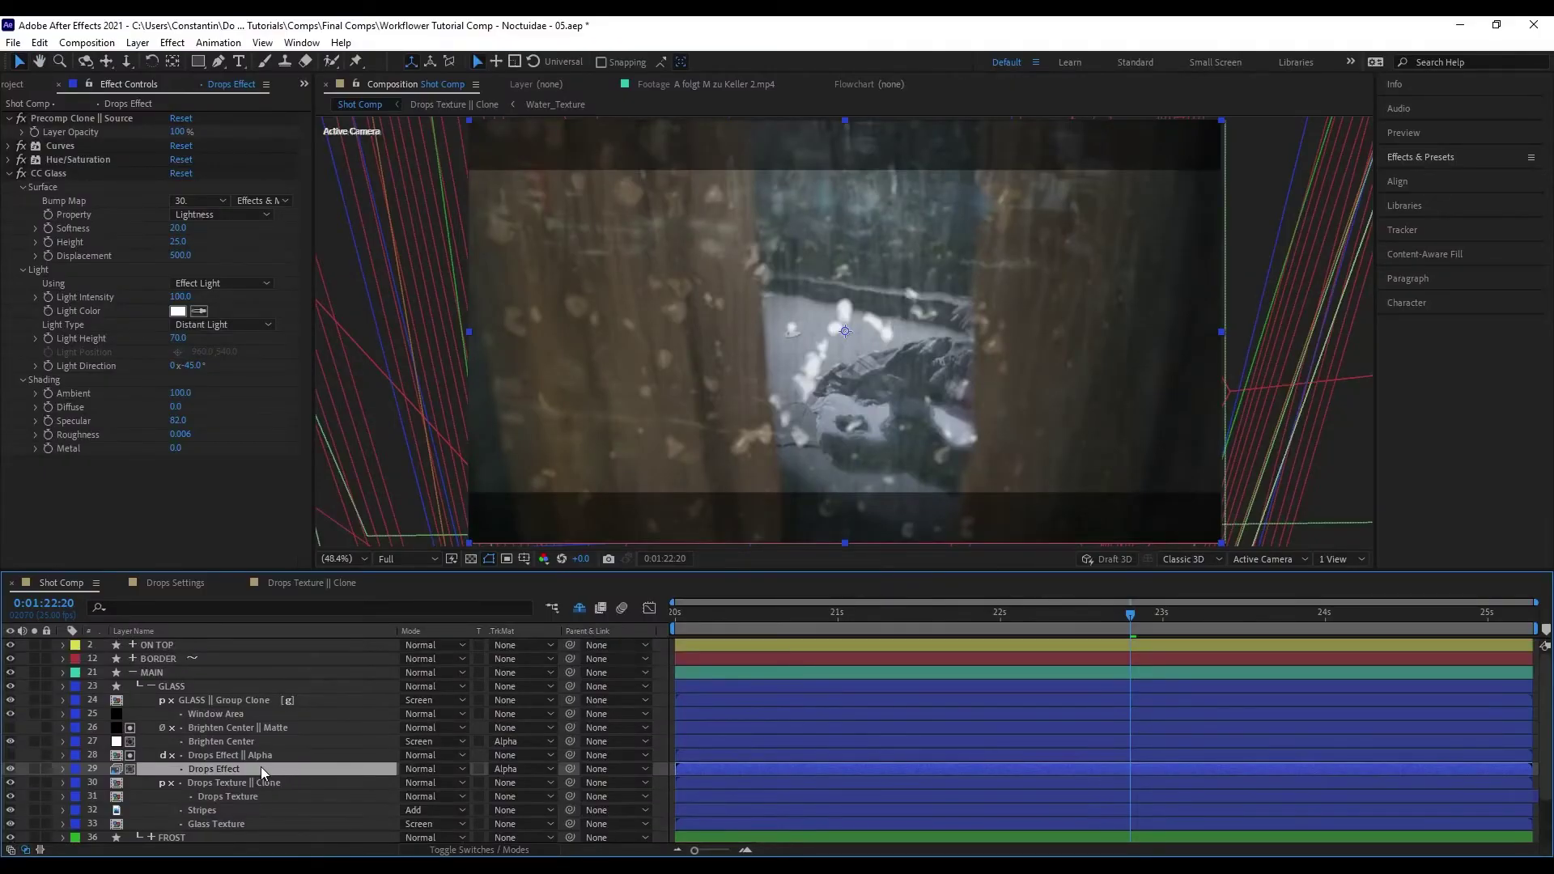
- Apply an additional Curves effect to the Drops Effect layer
key(ctrl+space)
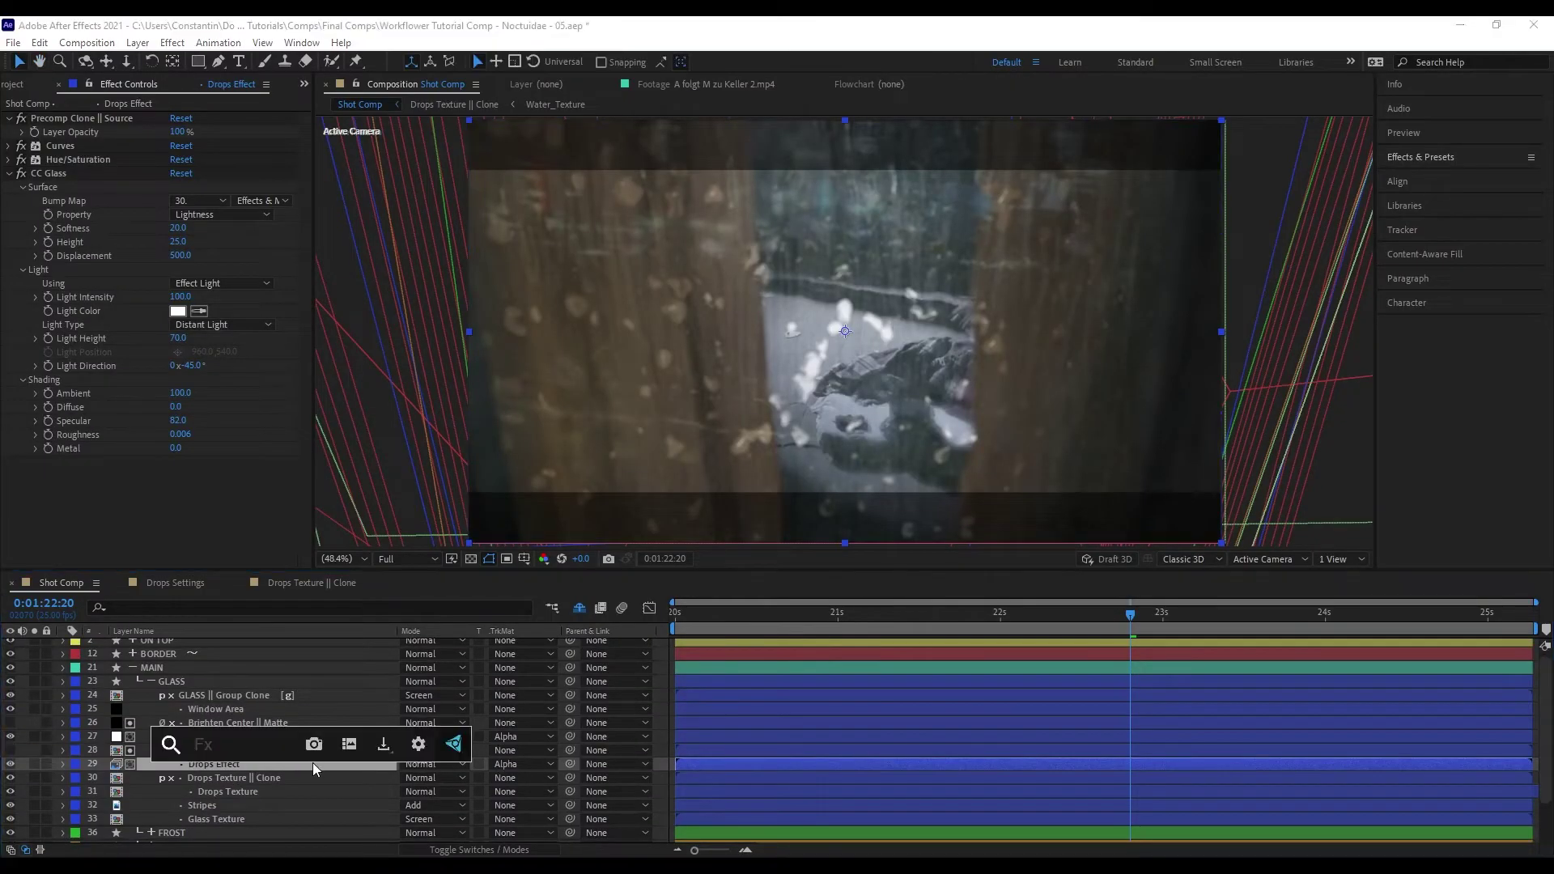
text(cur)
key(Return)
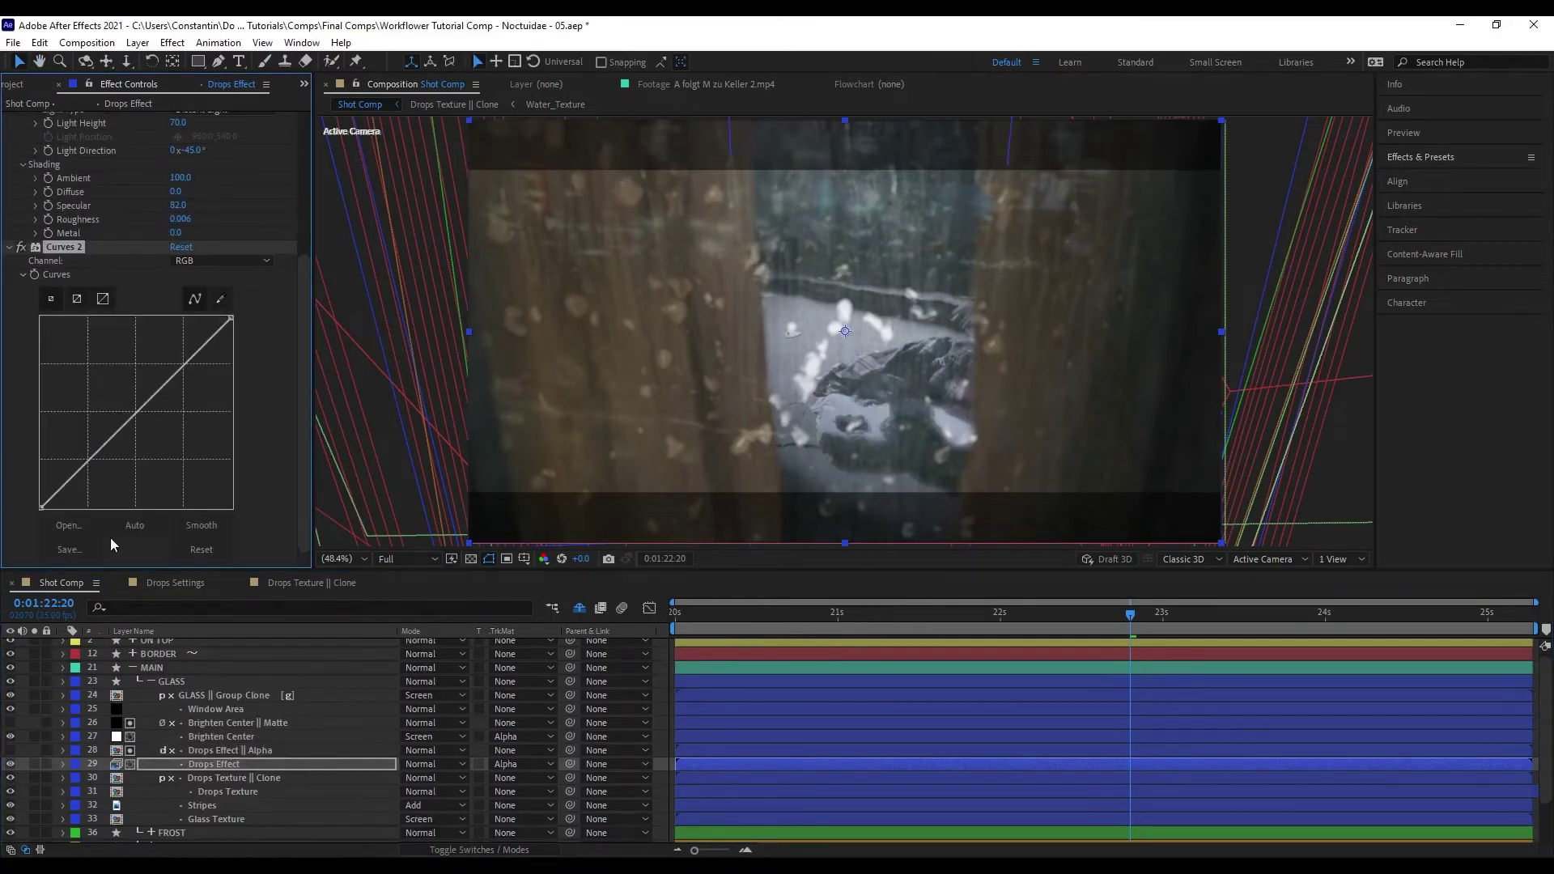
- Try darkening the Drops Effect layer by raising the new curve's black point and refreshing the clone connections, and undo the curve change
drag(42, 509, 81, 508)
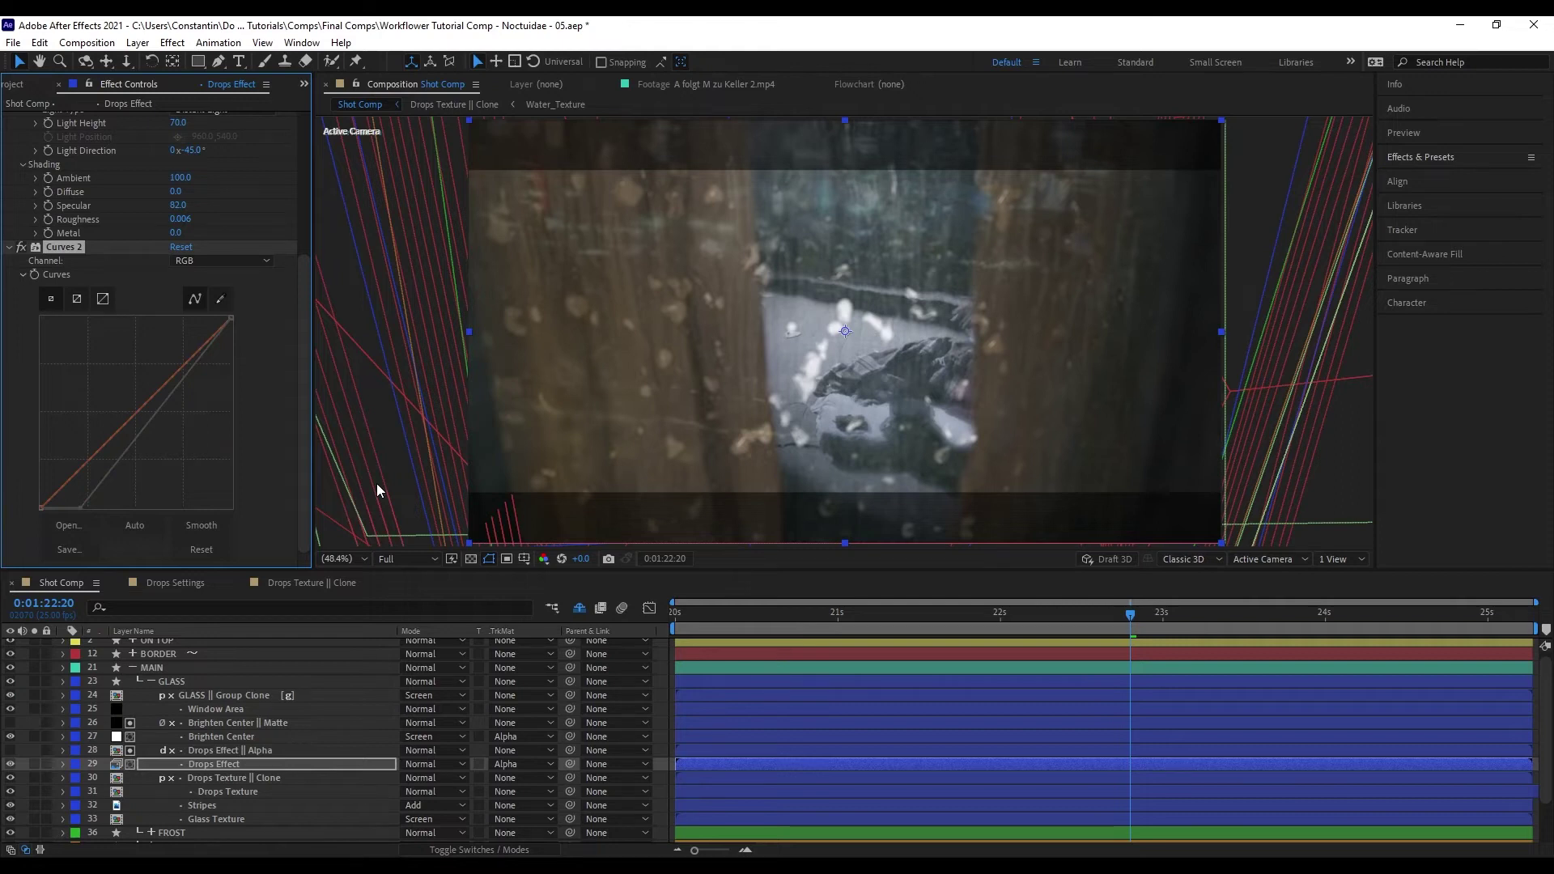
key(ctrl+alt+q)
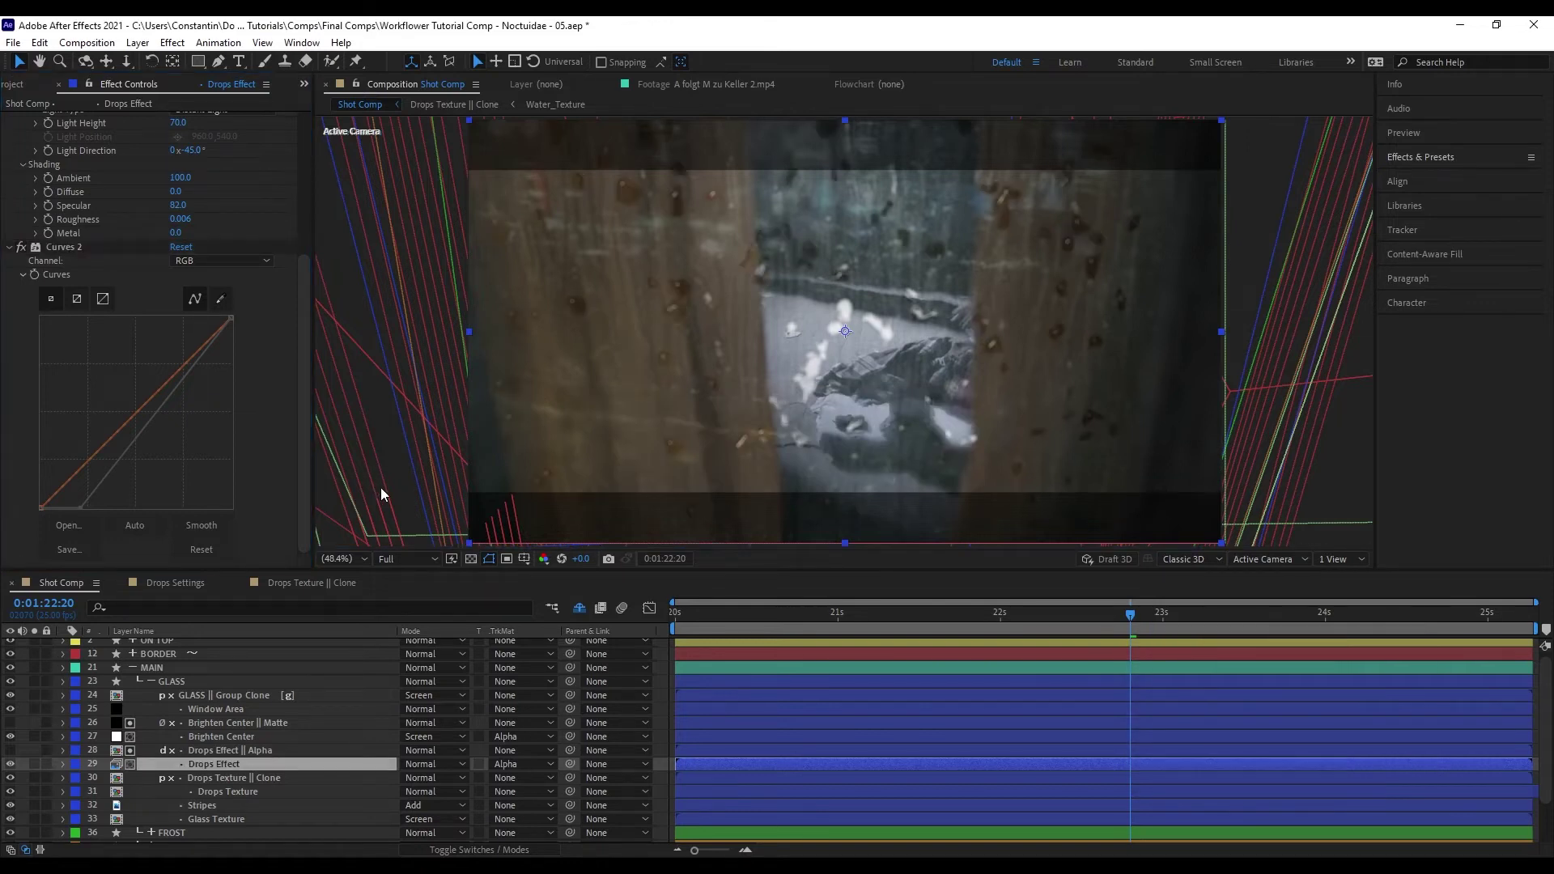
click(26, 518)
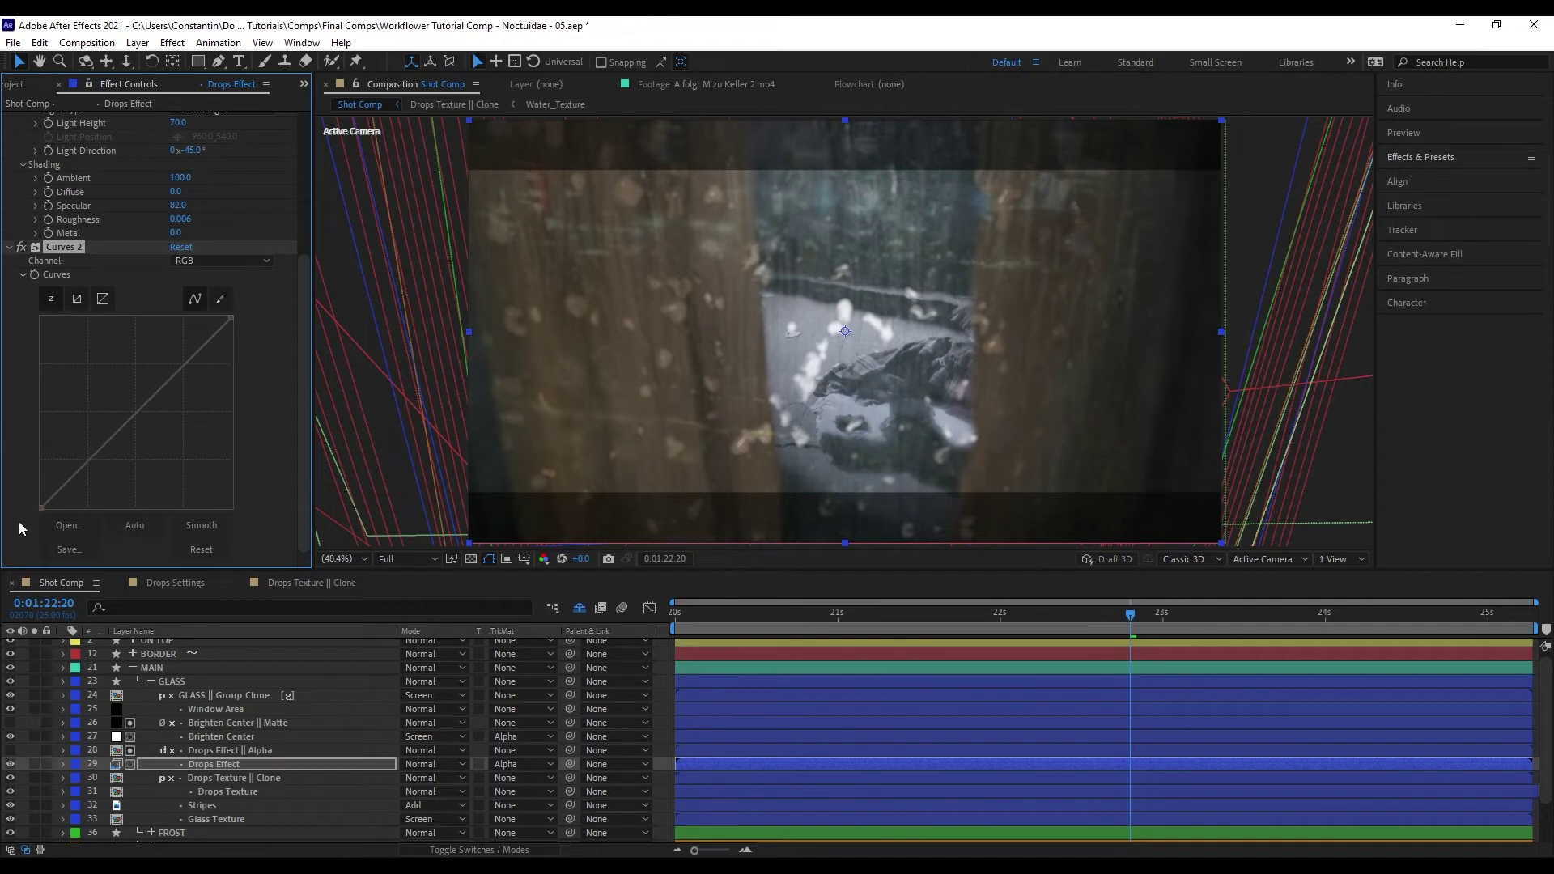
- Enable Show Layers in the GLASS group clone's Precomp Clone settings and refresh the layout
scroll(275, 761, down, 1)
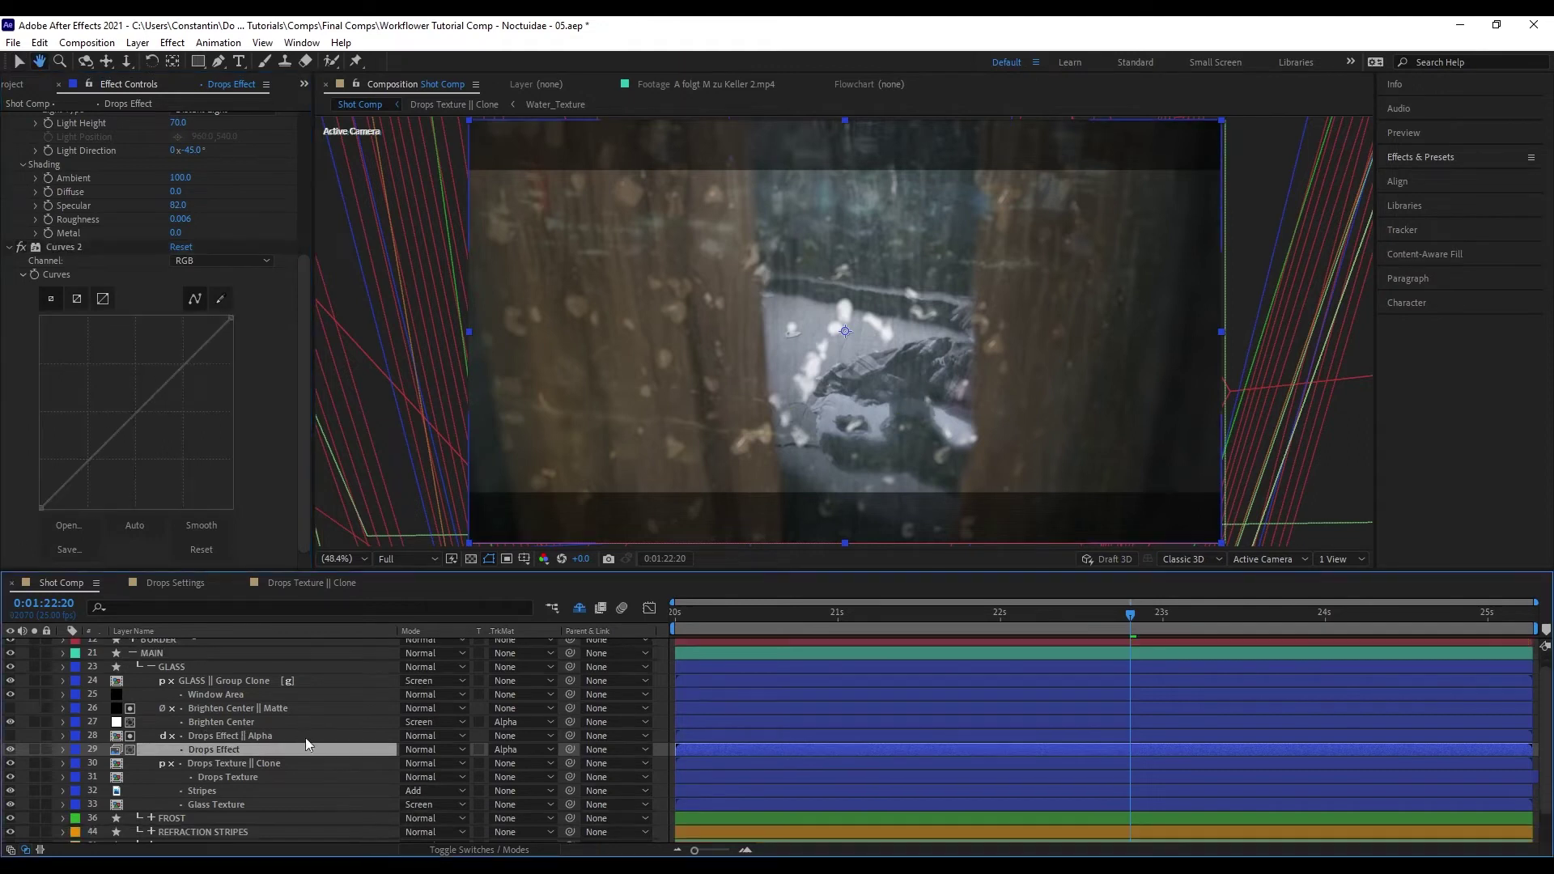
click(206, 682)
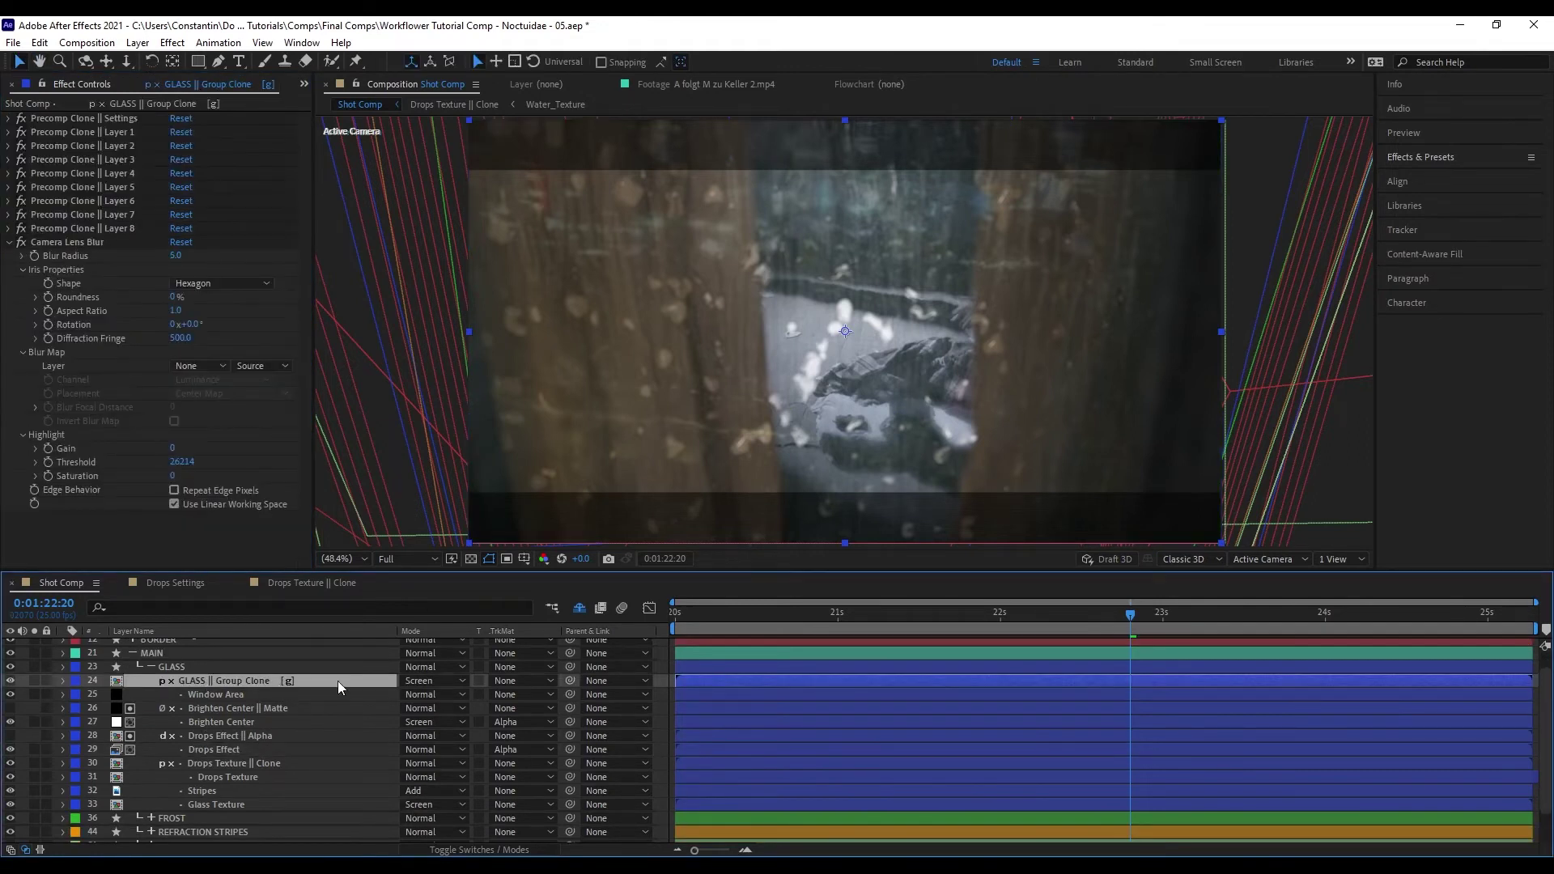
click(9, 119)
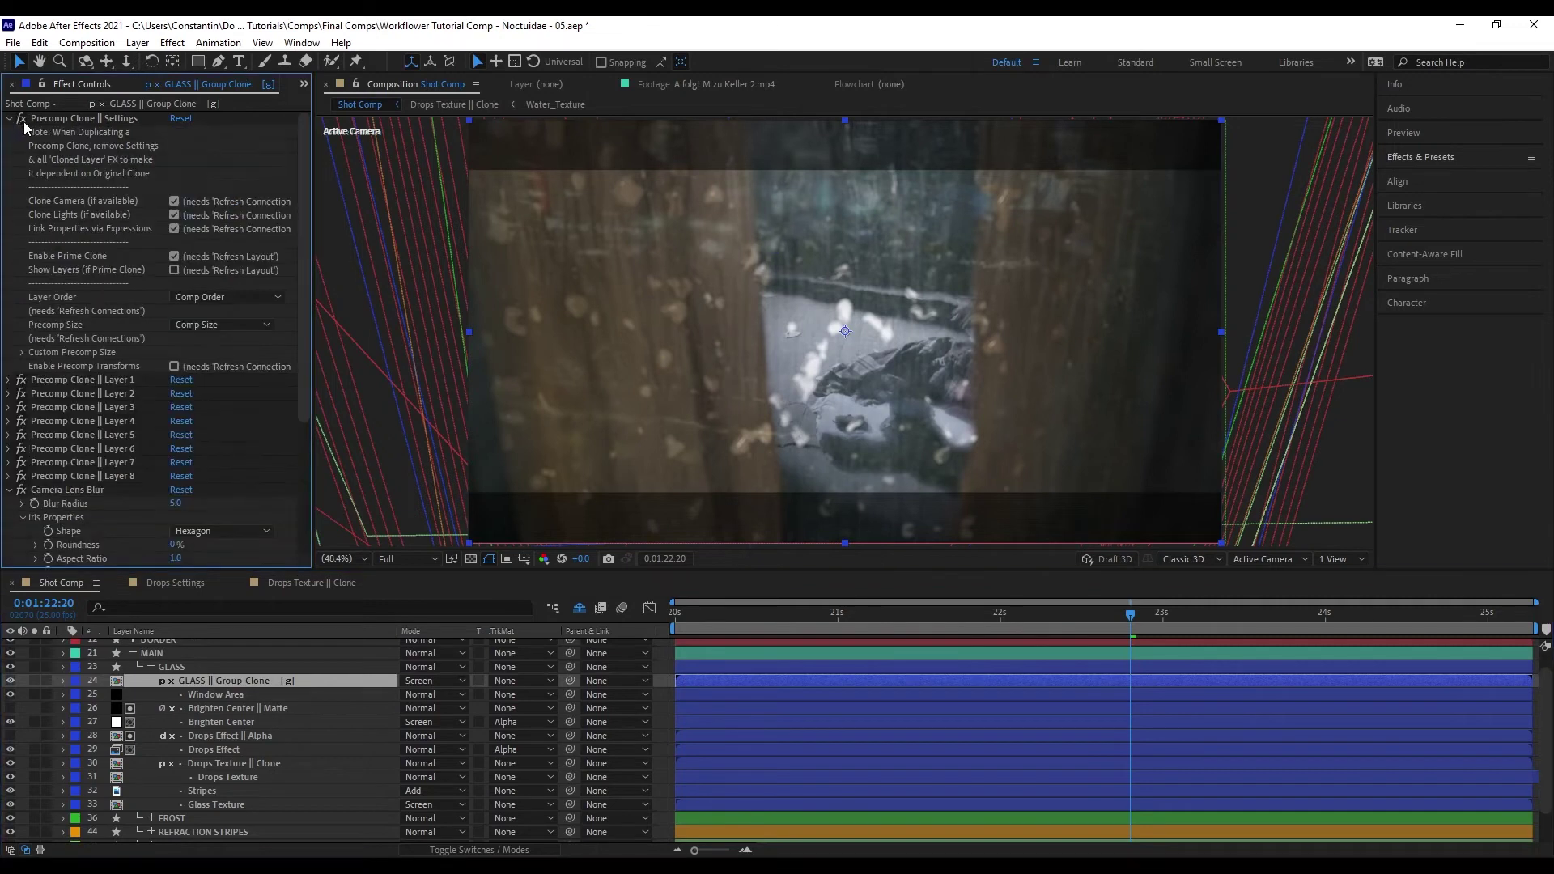
click(212, 271)
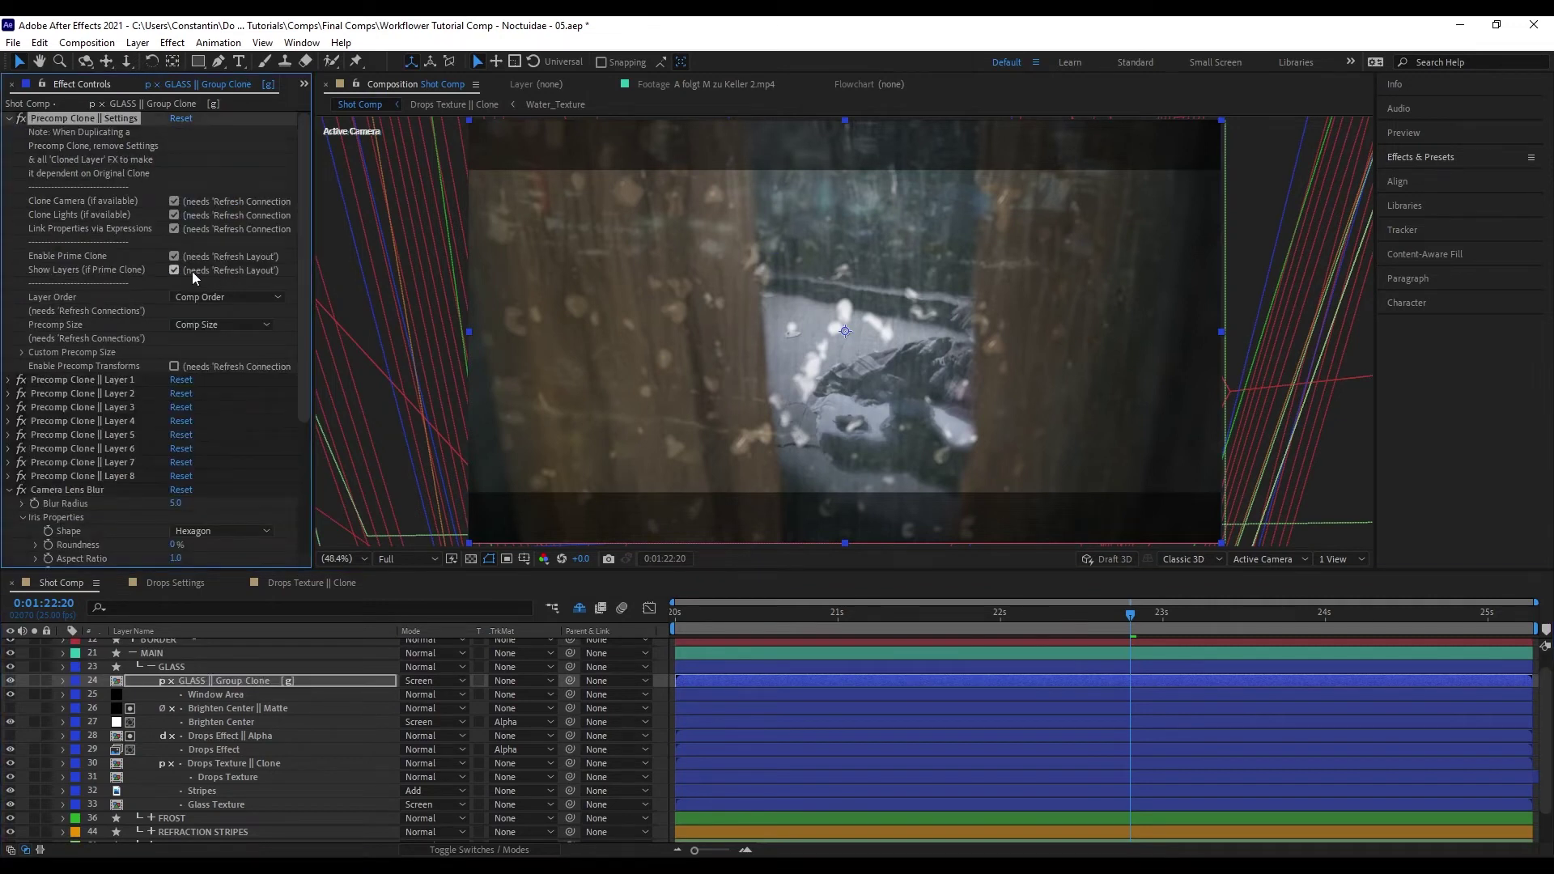
key(shift+z)
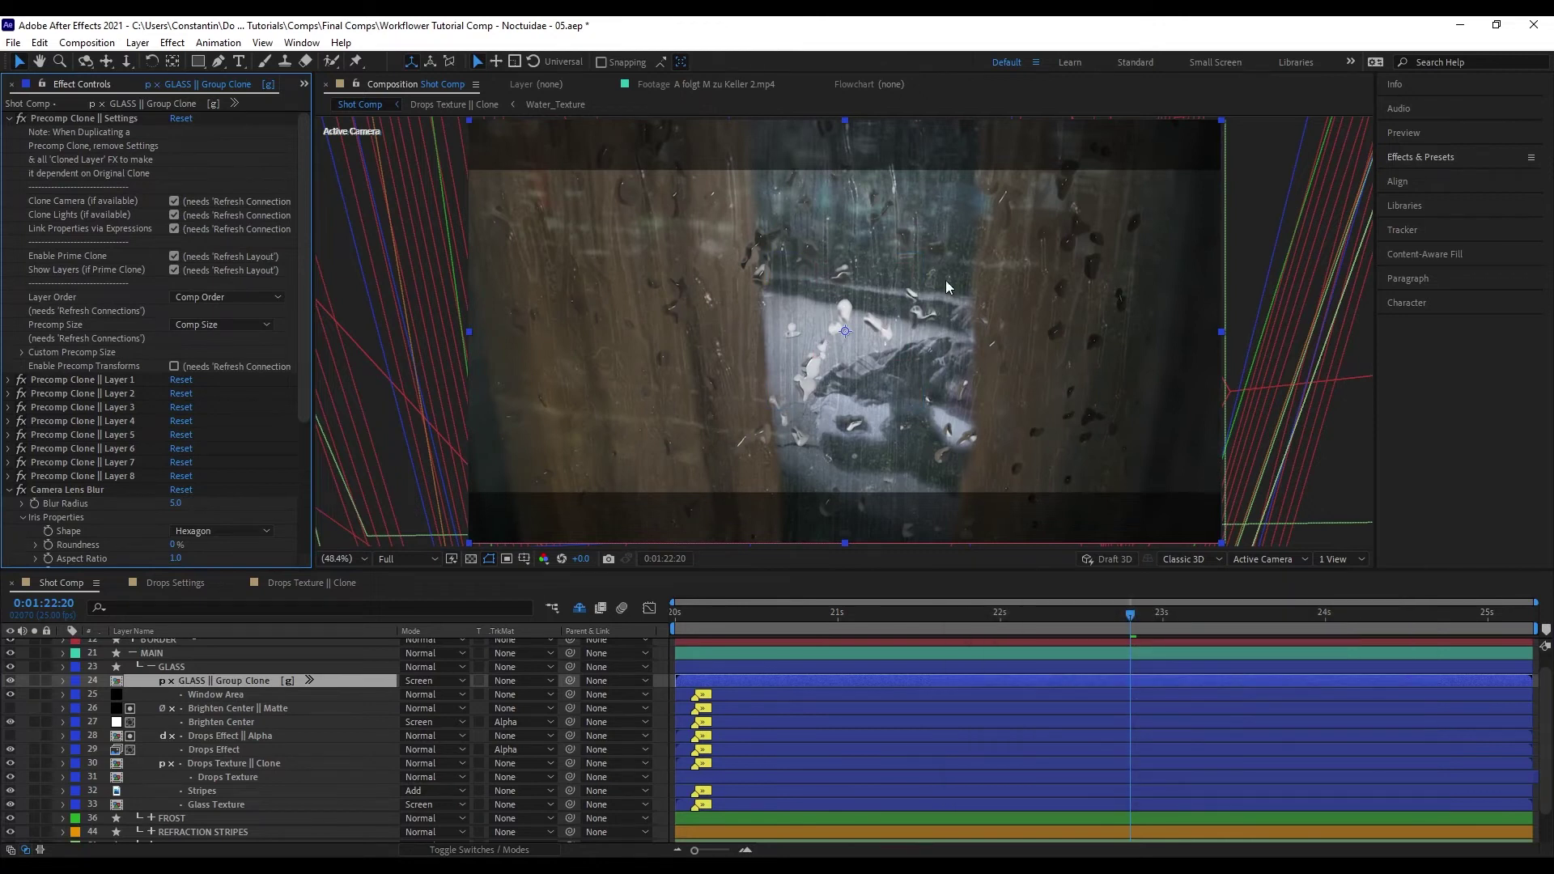
- Reveal the Opacity property of the GLASS || Group Clone and of its cloned layers from Window Area through Glass Texture
key(t)
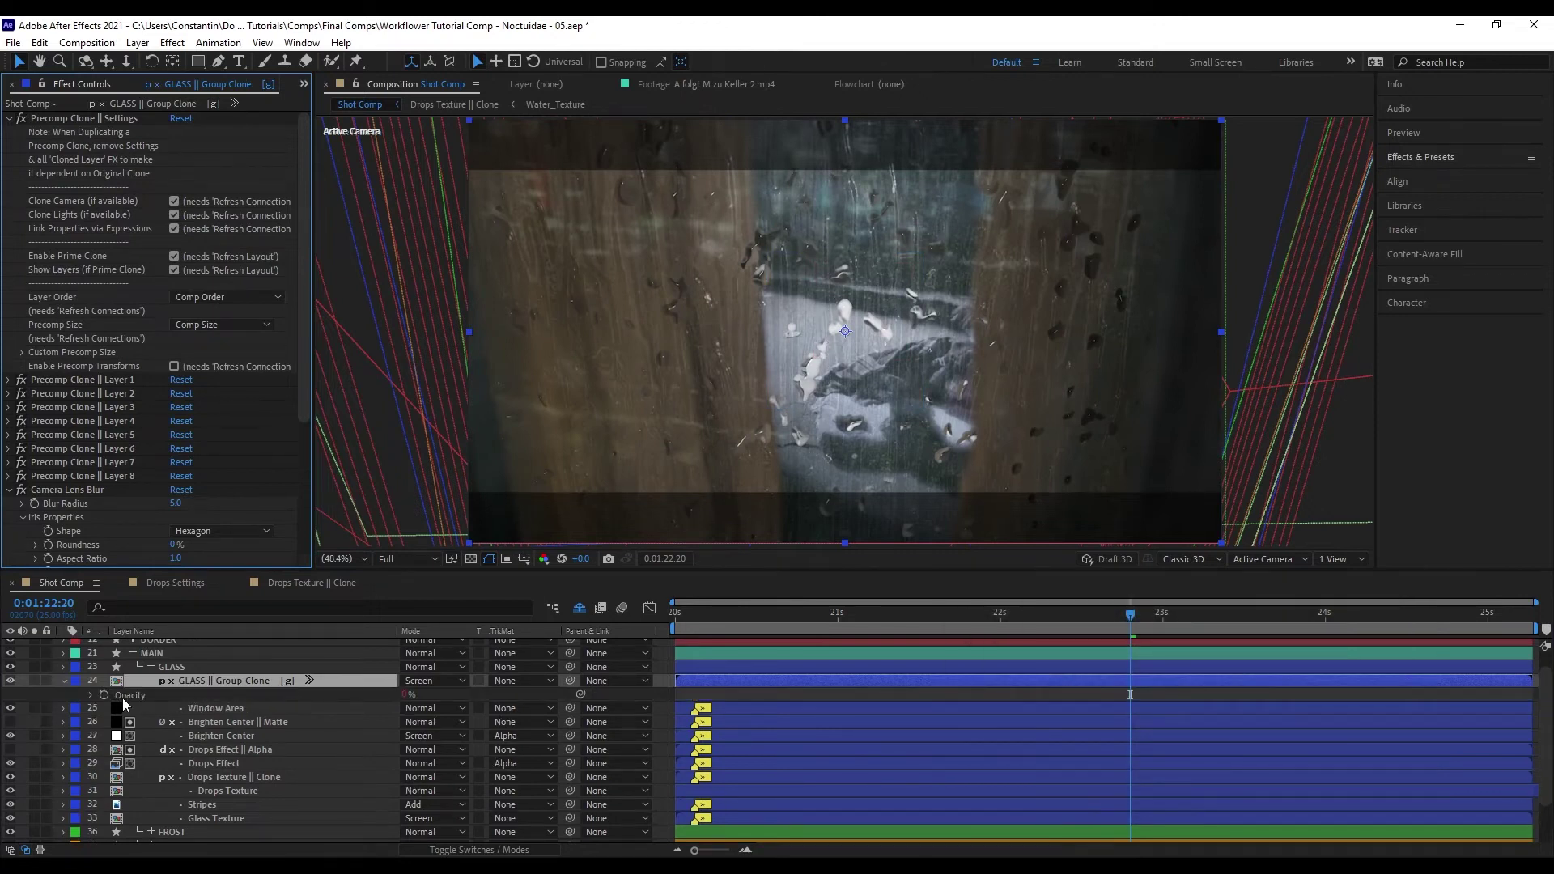
click(214, 707)
shift+click(258, 814)
key(t)
drag(288, 790, 362, 770)
drag(341, 694, 342, 707)
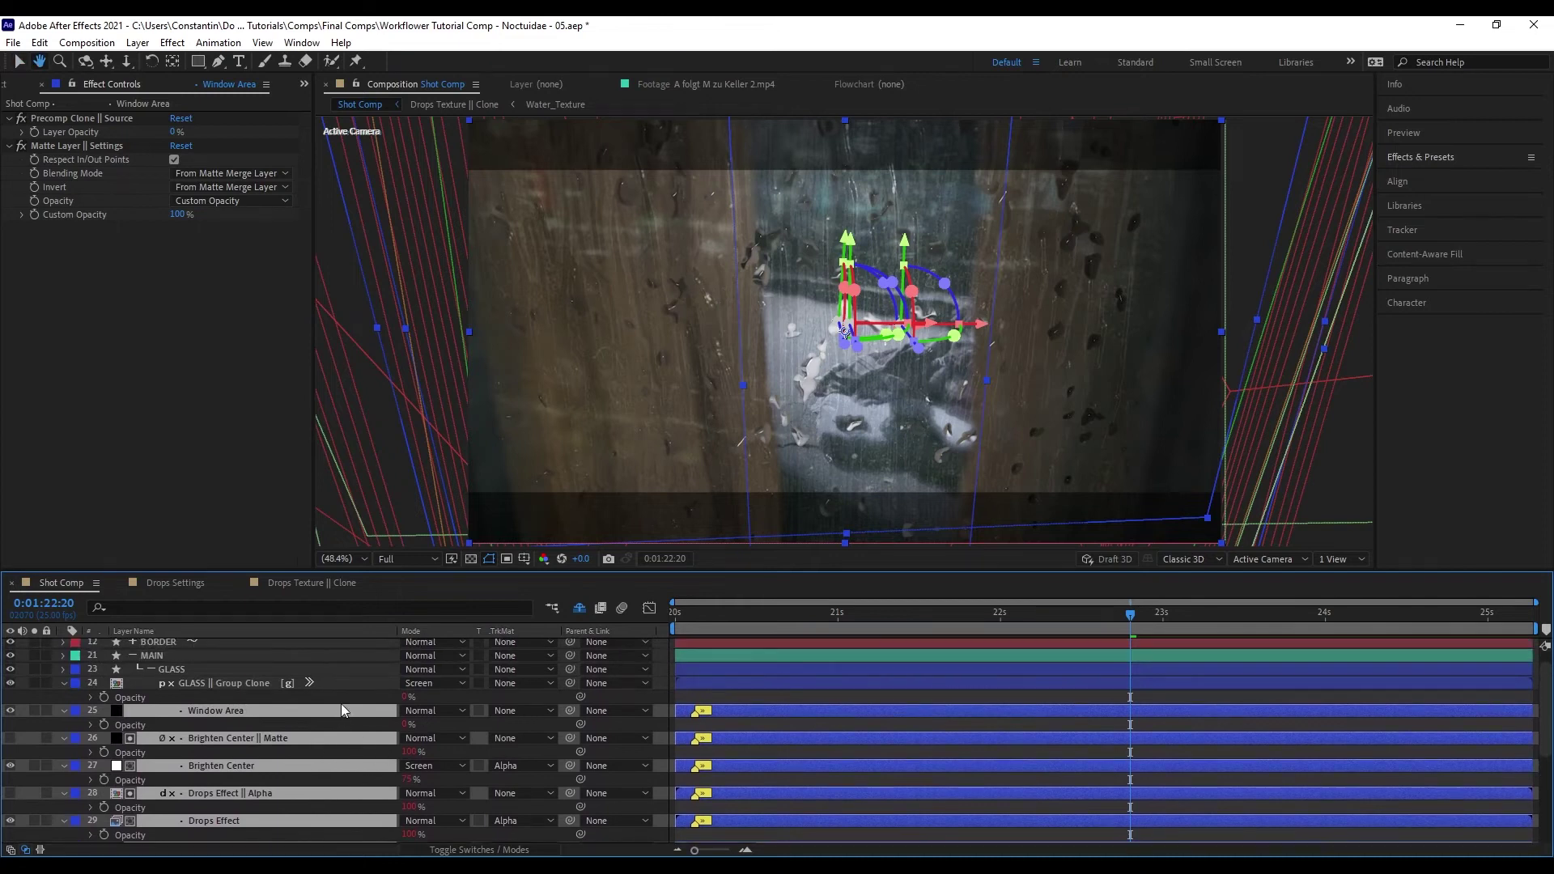
- Hide the cloned layers of GLASS || Group Clone so the precomp clone itself is displayed
click(350, 683)
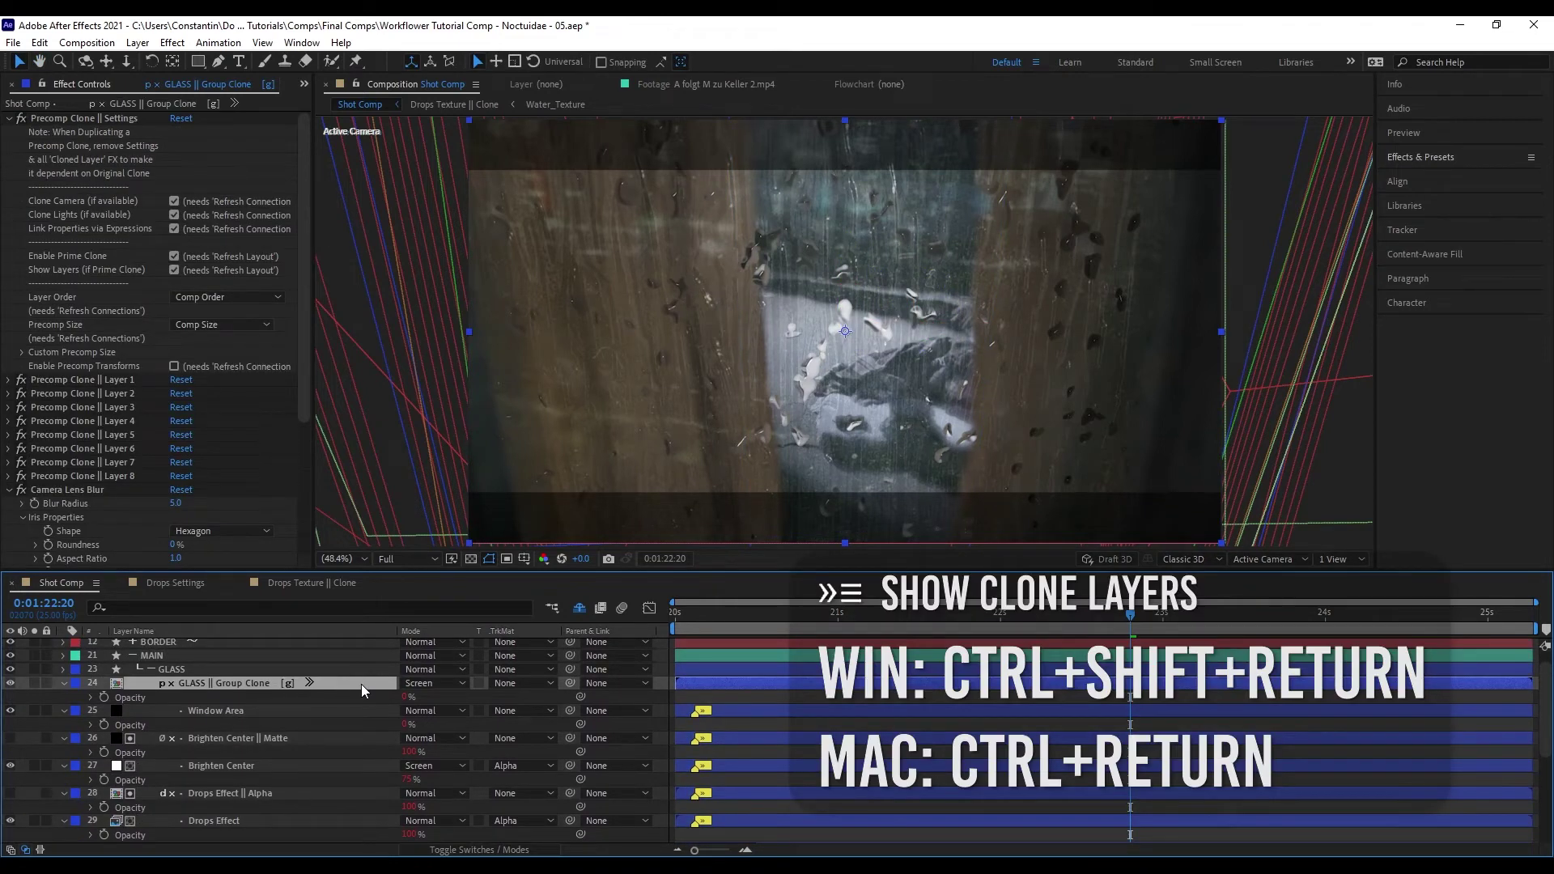
key(ctrl+shift+Return)
key(ctrl+z)
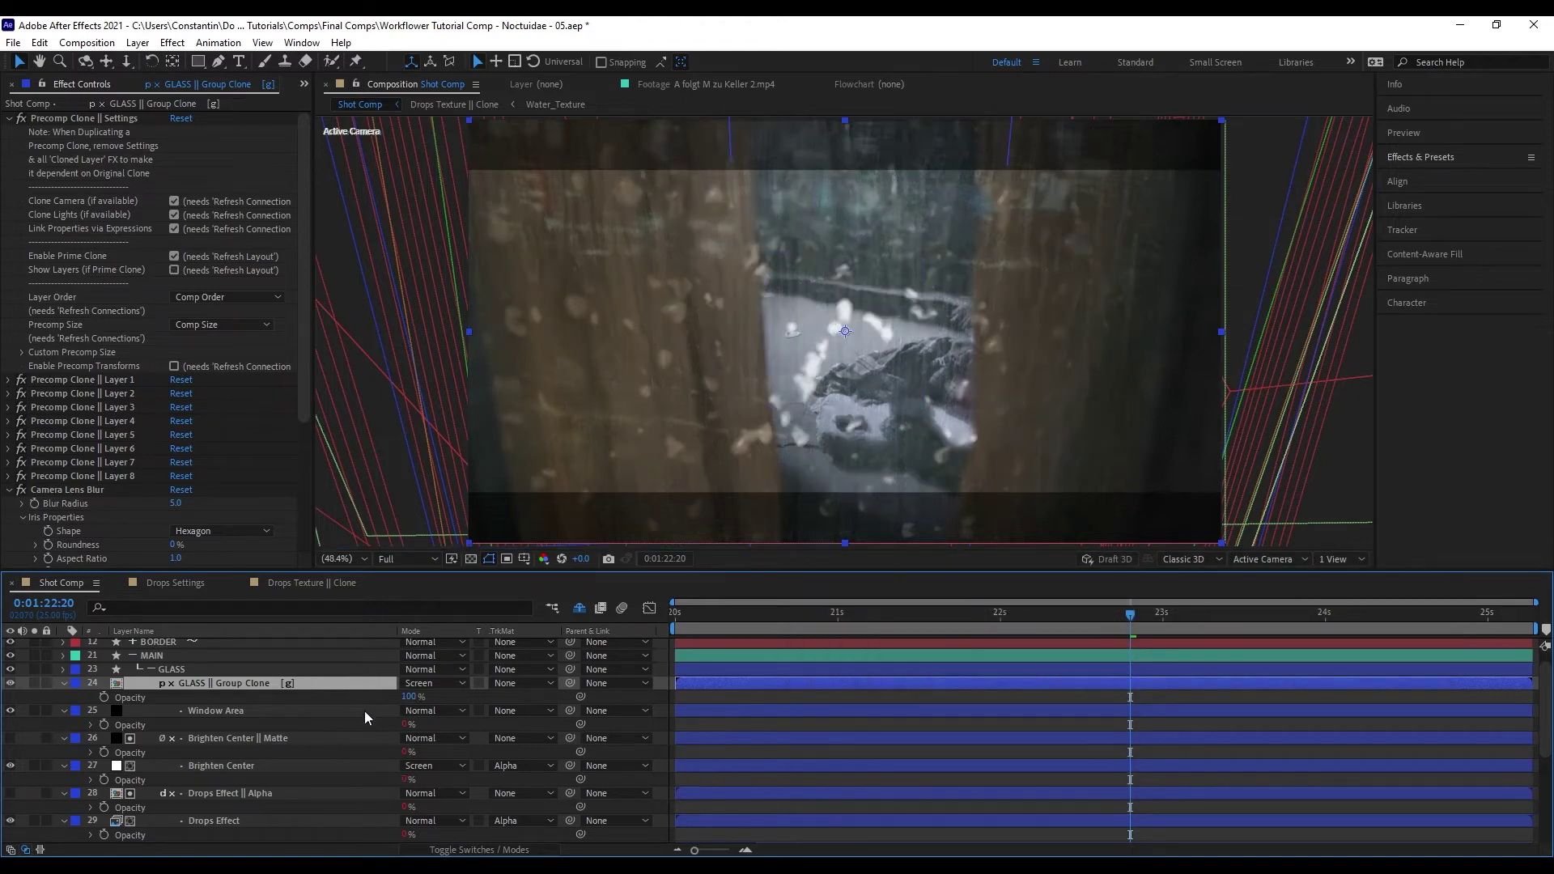
click(364, 712)
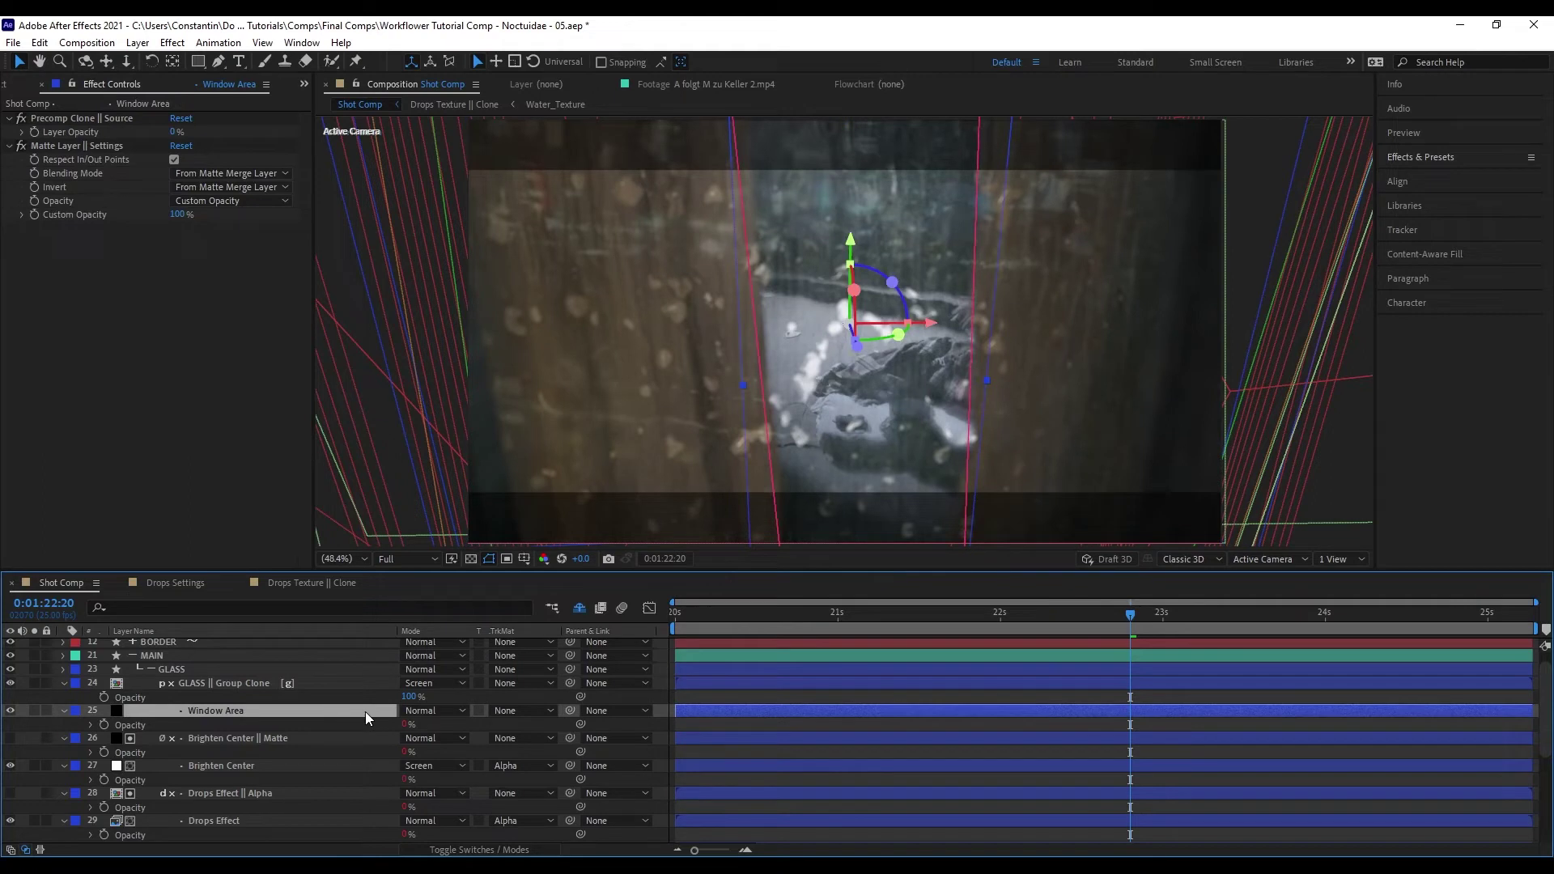
click(348, 682)
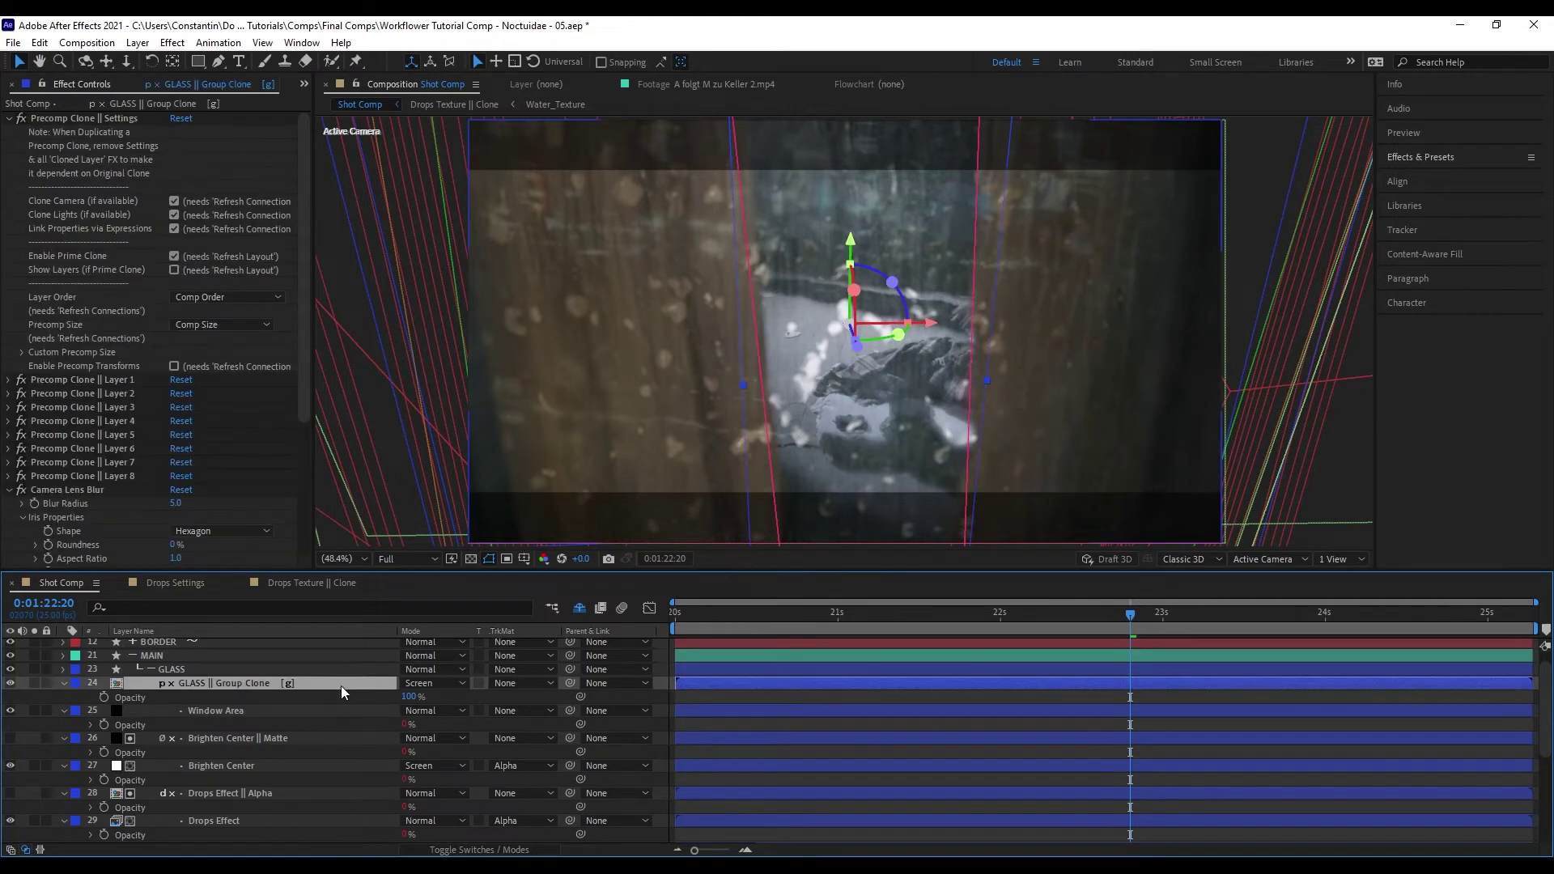
- Show the GLASS group's cloned layers again from the Brighten Center || Matte layer
scroll(291, 680, down, 1)
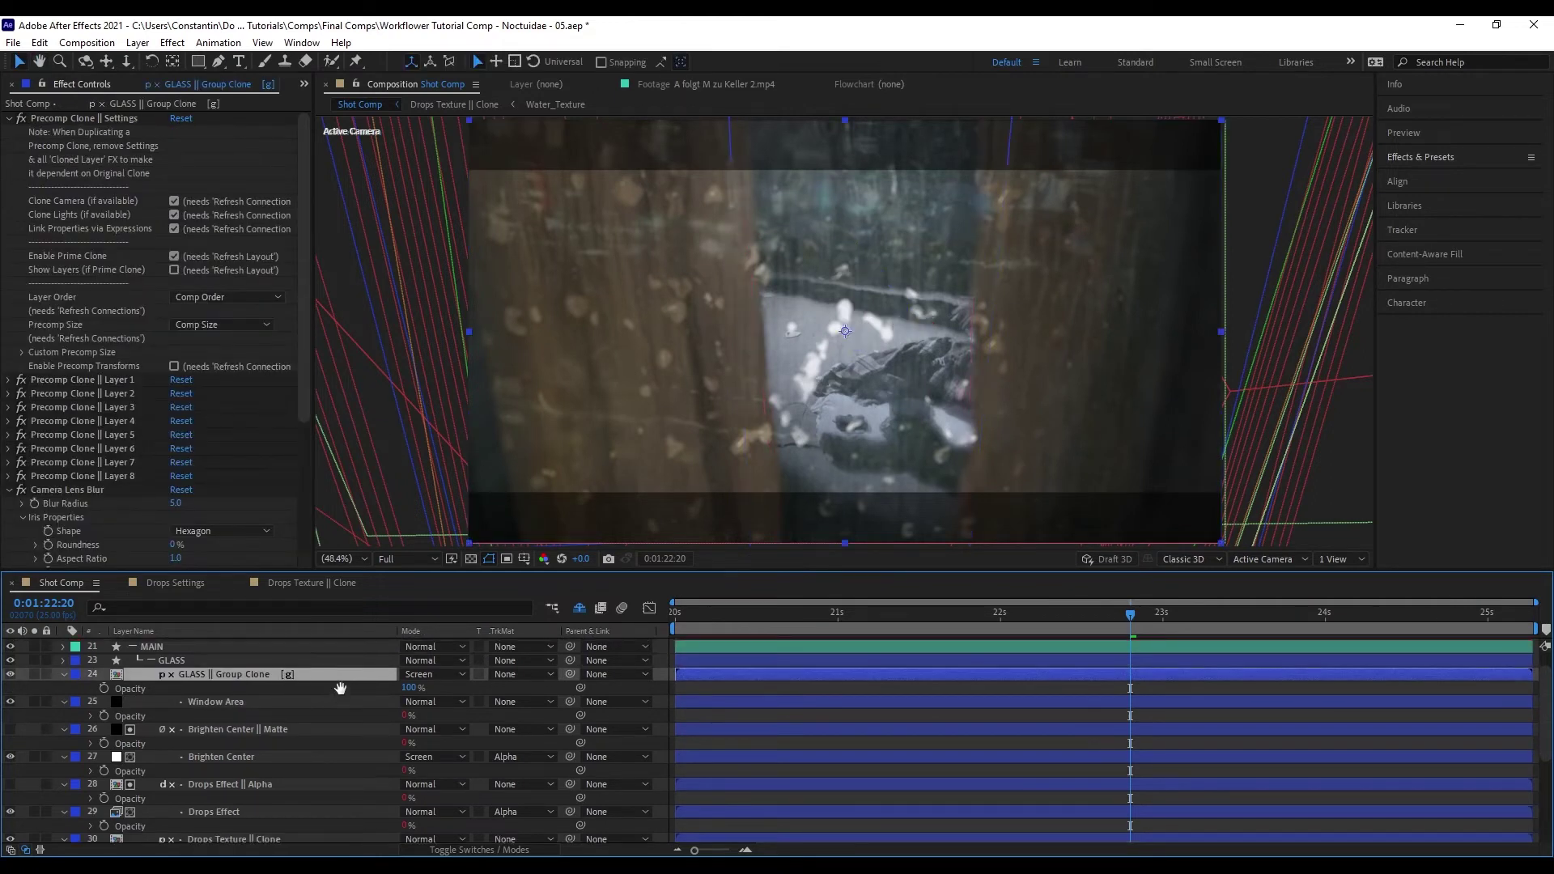
scroll(335, 689, down, 1)
click(351, 693)
click(331, 717)
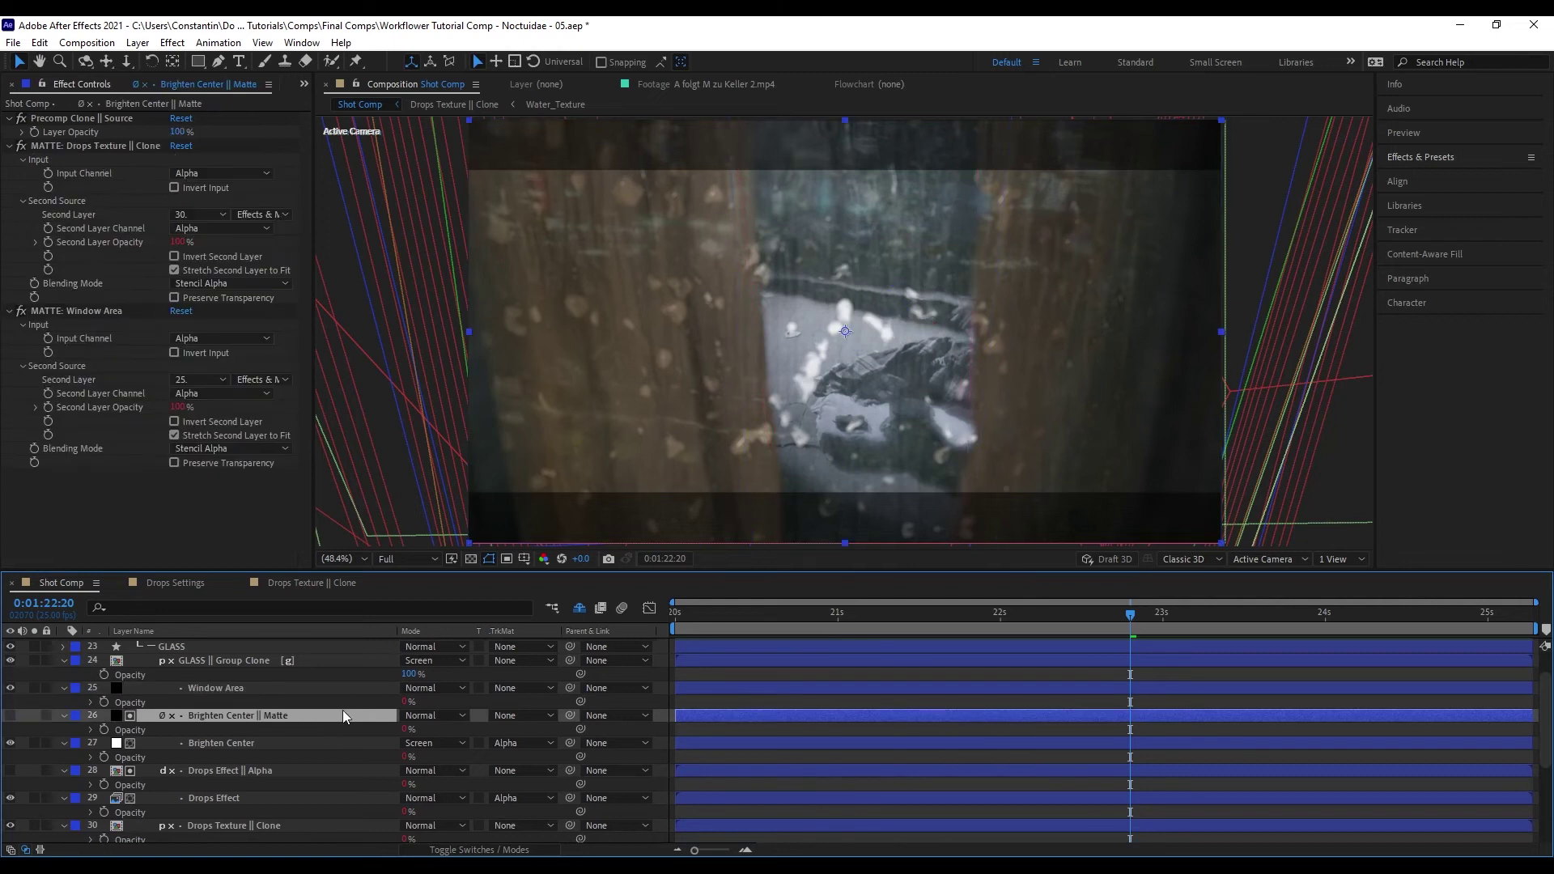
key(ctrl+shift+Return)
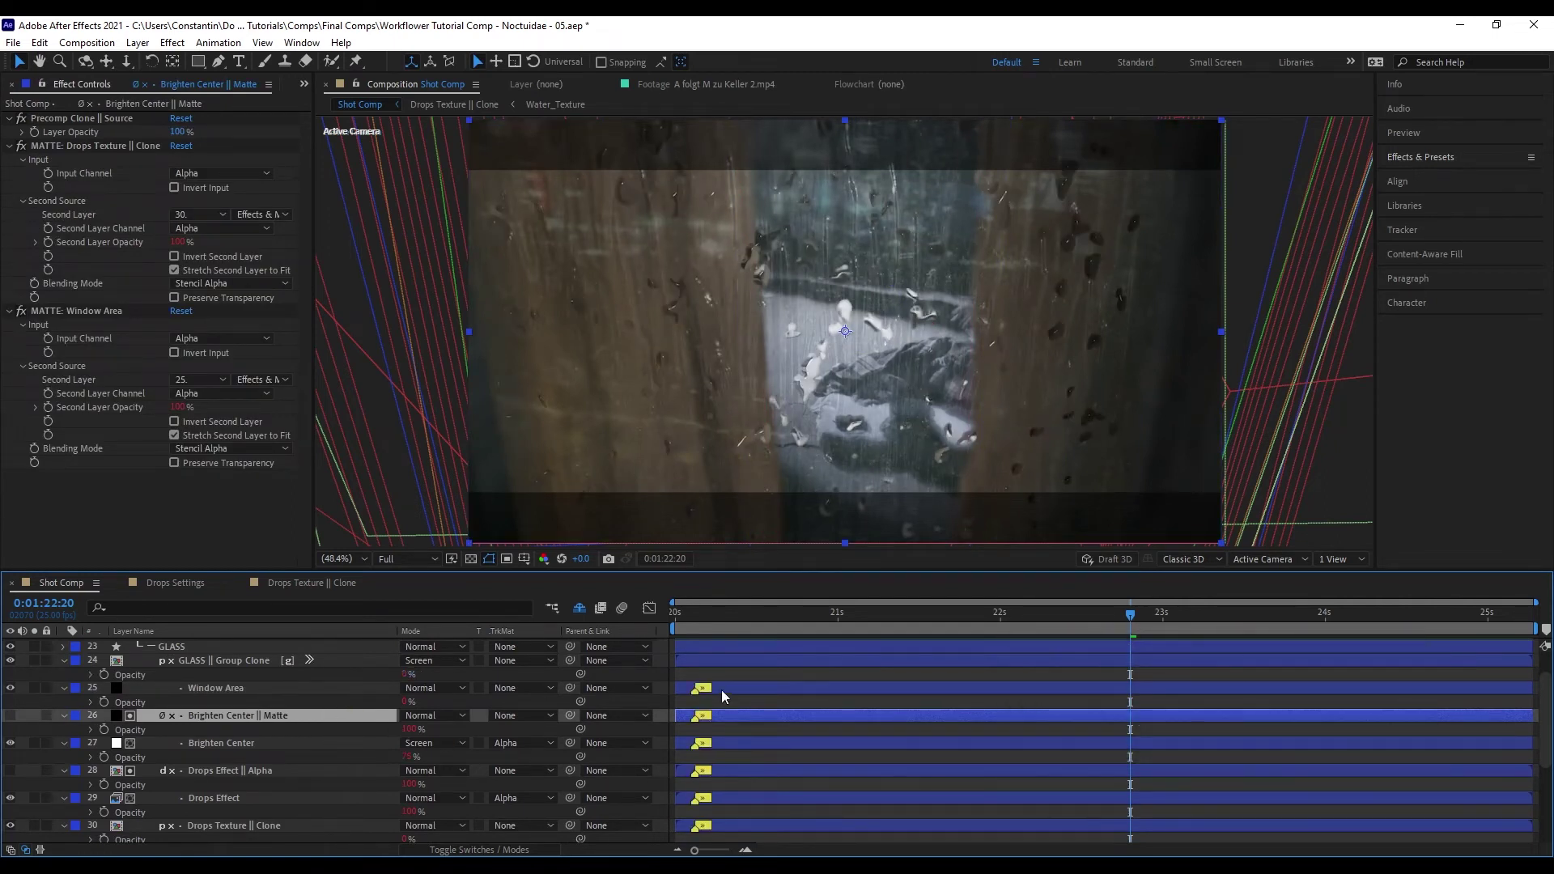
- Add a Hue/Saturation effect to the Drops Effect layer and adjust its setting
scroll(716, 688, down, 3)
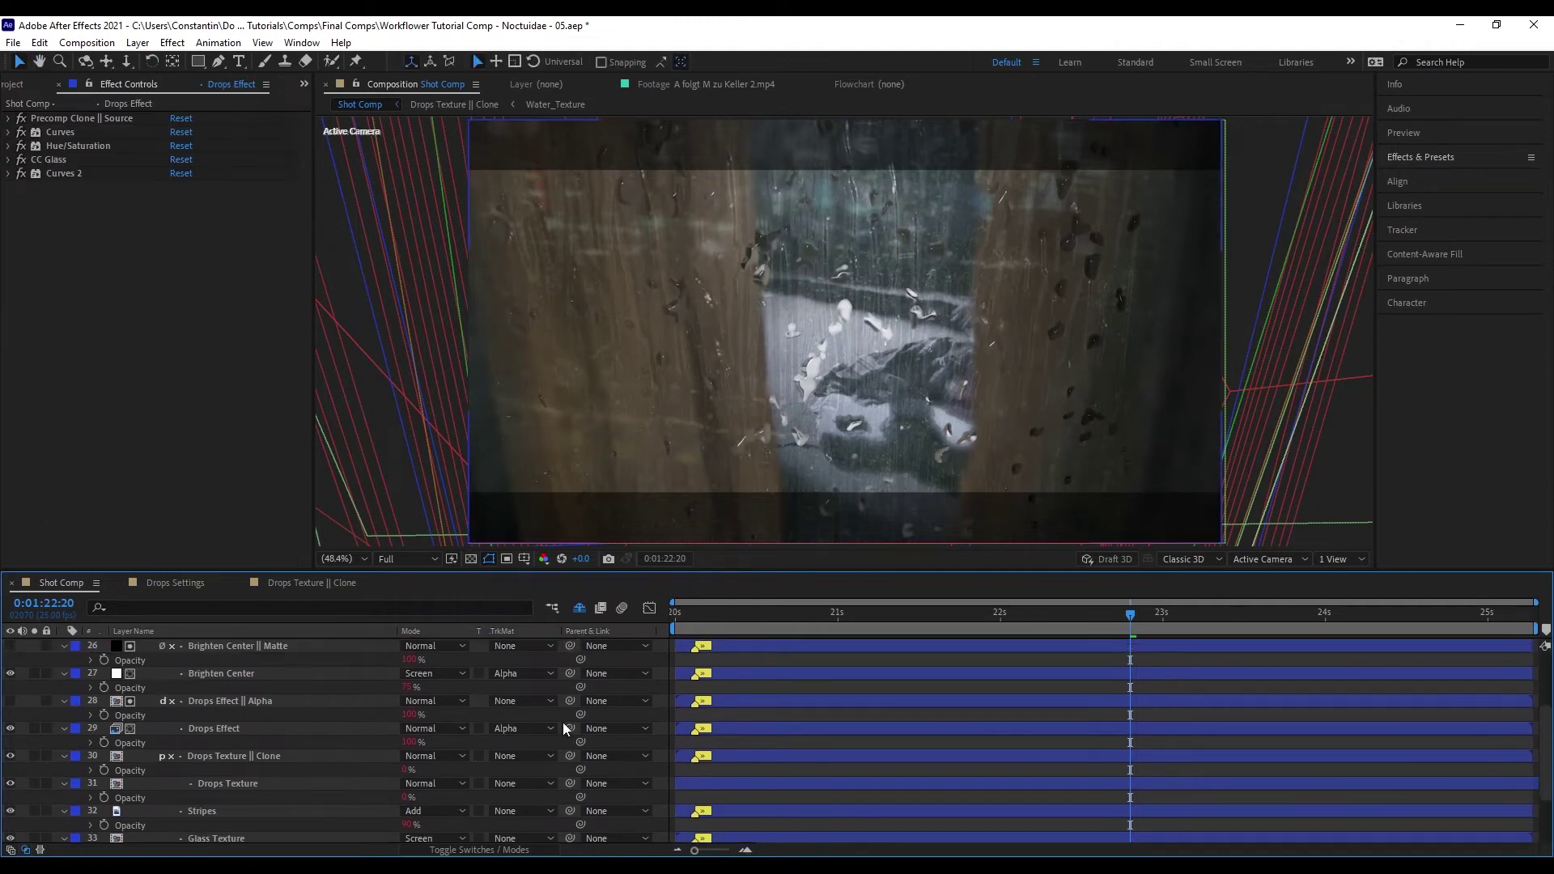
click(335, 732)
click(110, 361)
key(ctrl+space)
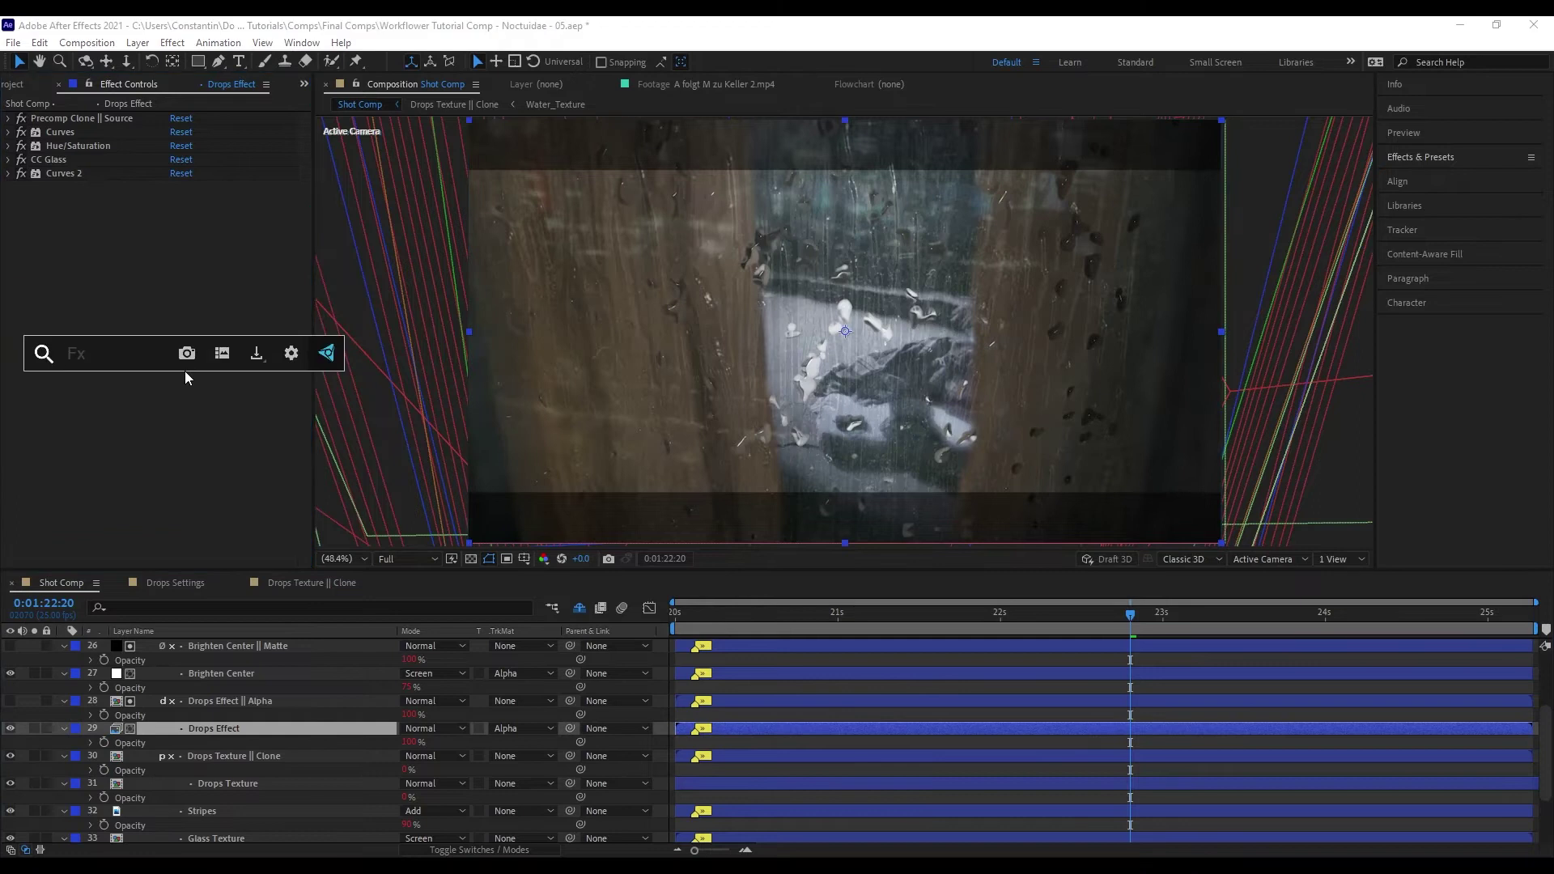
text(hue)
key(Return)
mouse_move(163, 334)
mouse_down()
mouse_move(65, 333)
mouse_move(149, 332)
mouse_up()
- Switch the GLASS group's clone layers off and back on from the Brighten Center layer
mouse_move(336, 715)
mouse_down()
mouse_move(336, 742)
mouse_move(303, 723)
mouse_move(335, 730)
mouse_up()
click(299, 702)
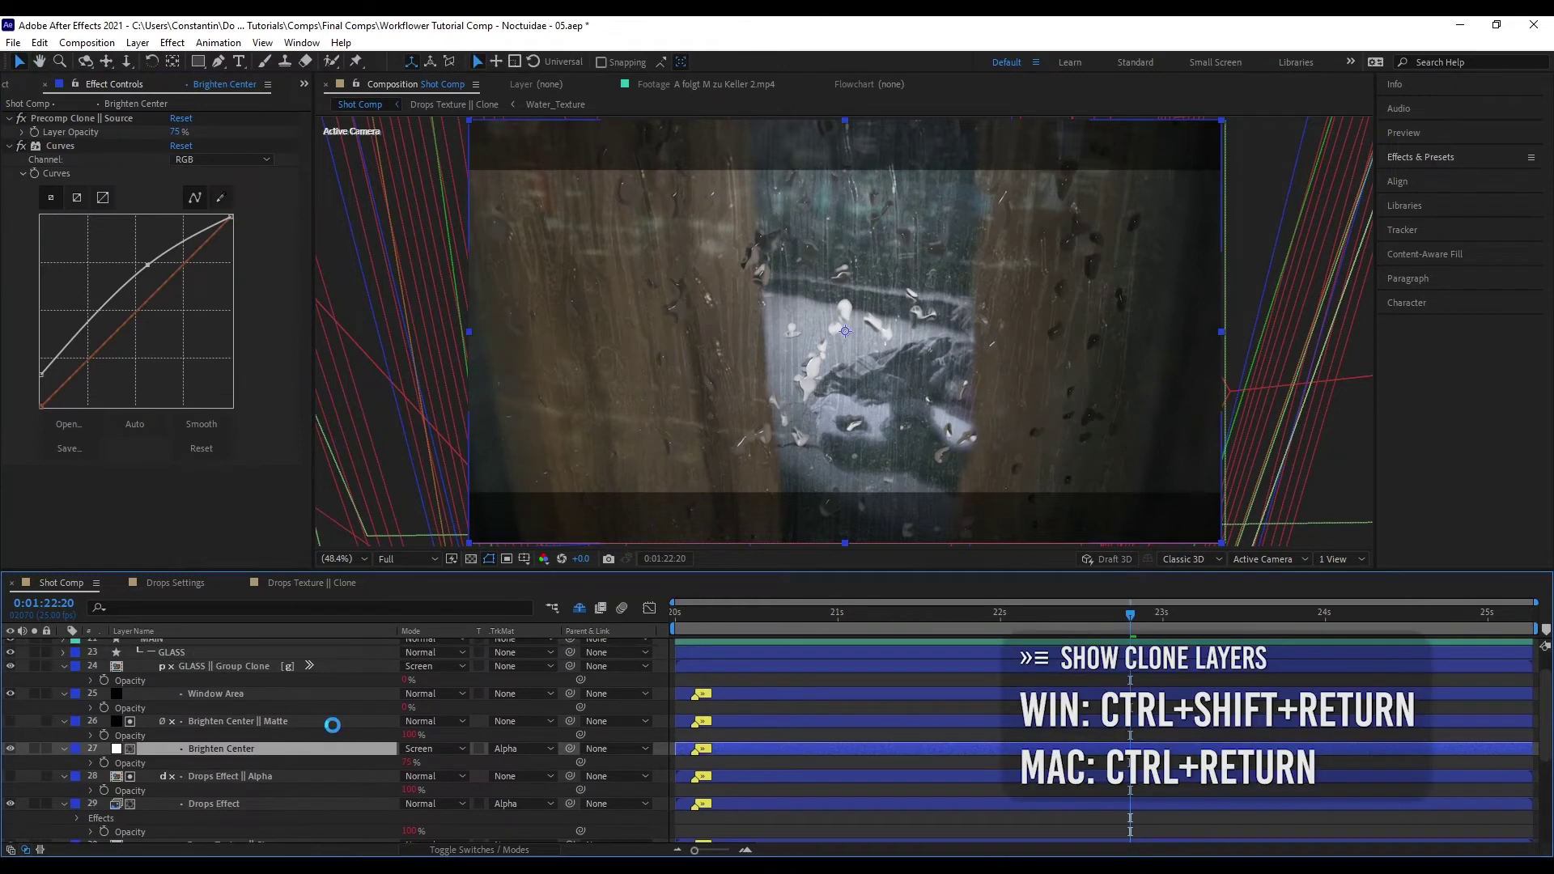
key(ctrl+shift+Return)
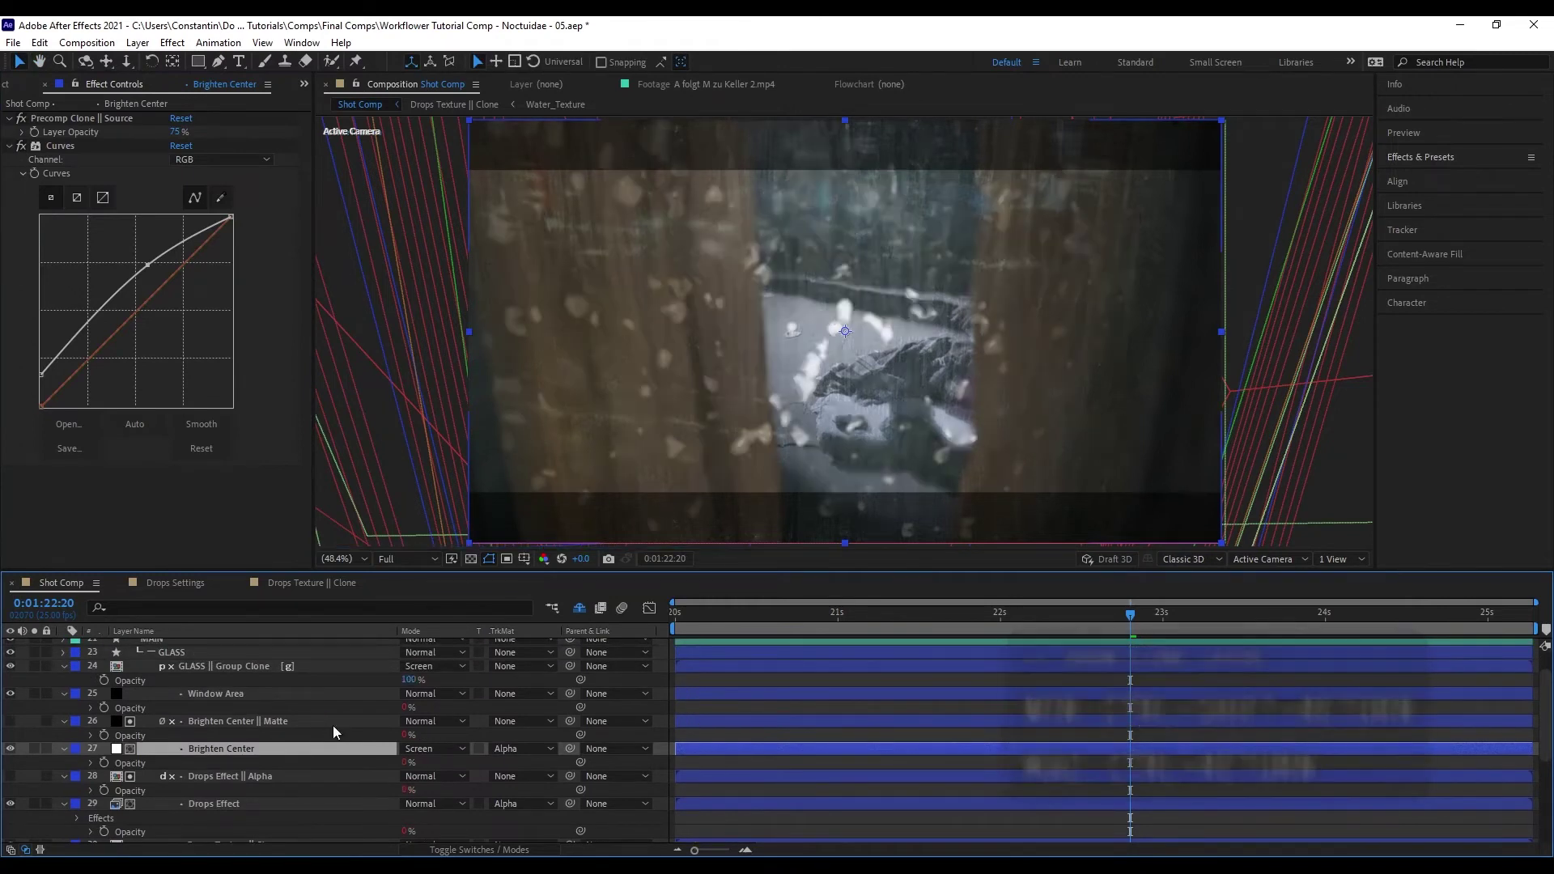
key(ctrl+shift+Return)
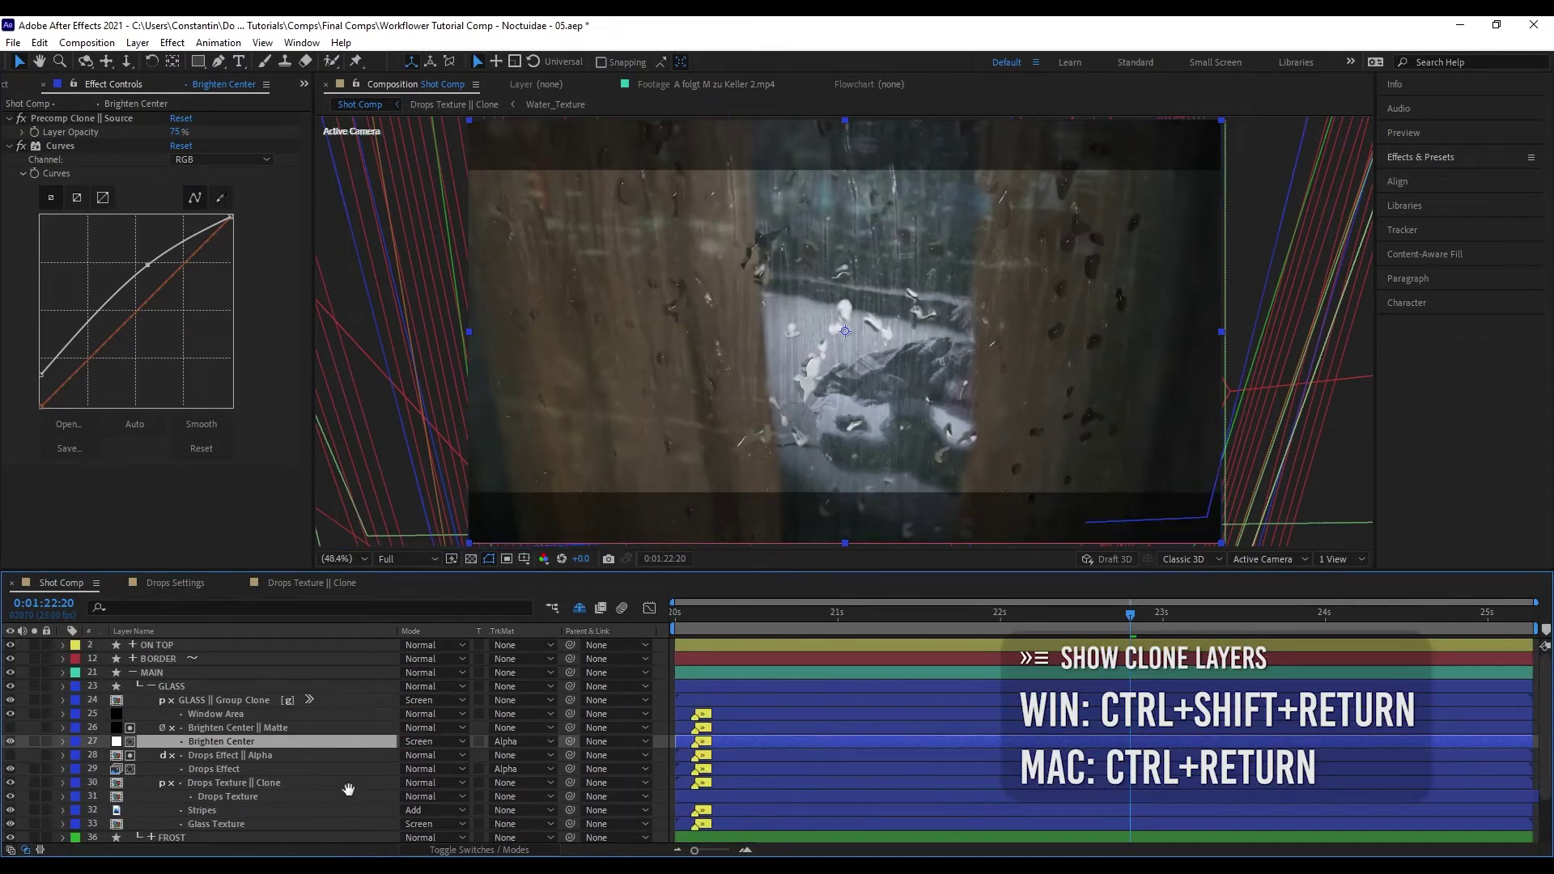
- Show the clone layers of Drops Texture || Clone from the Drops Texture layer and solo Drops Texture
drag(346, 797, 343, 772)
click(260, 759)
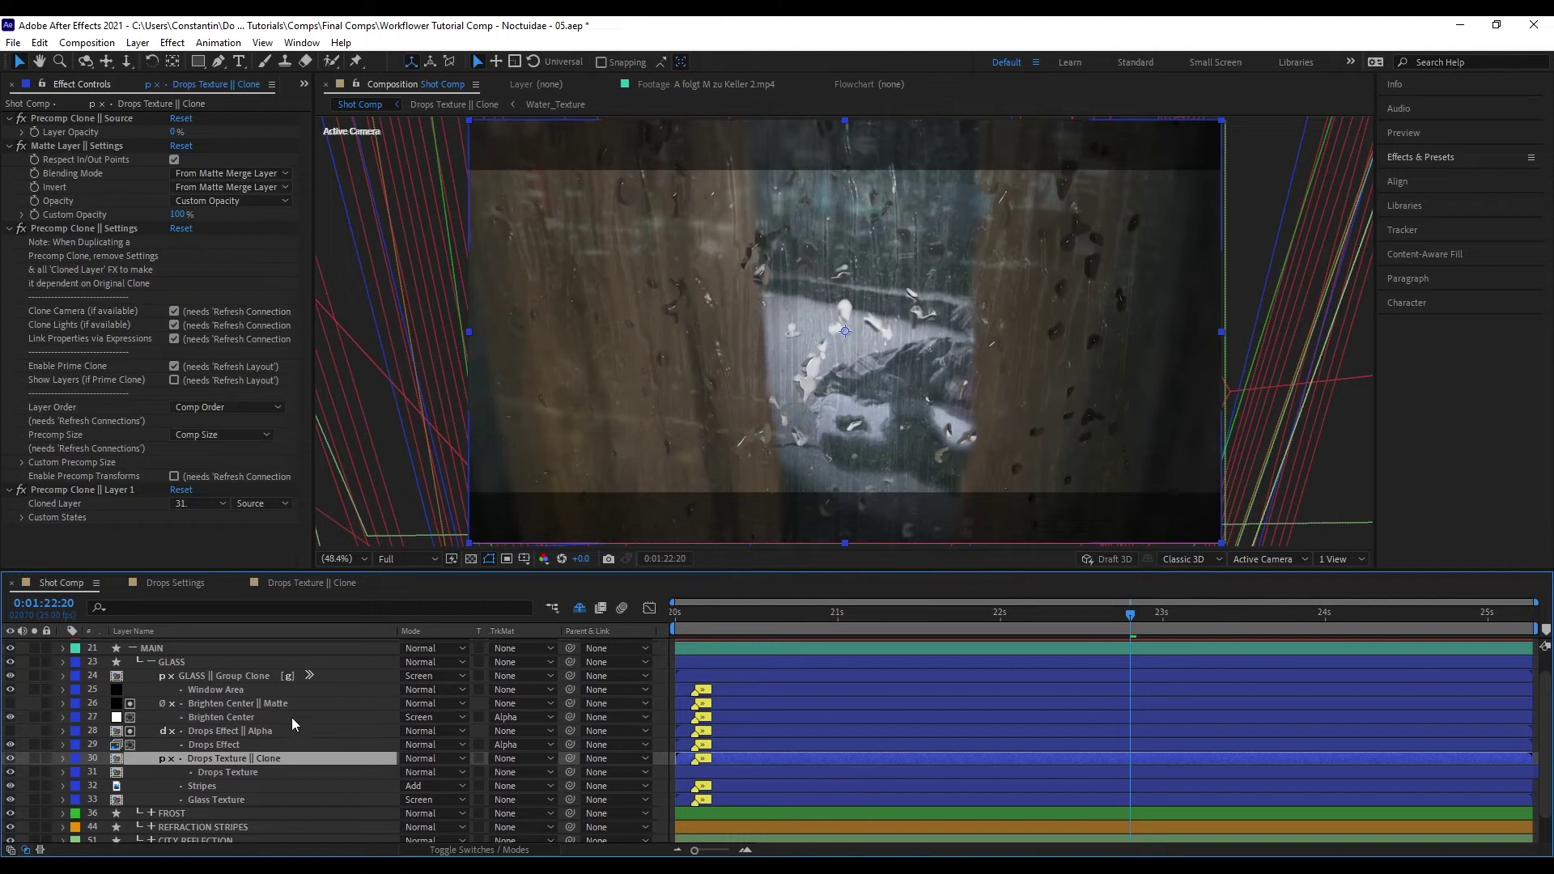
click(273, 720)
click(261, 677)
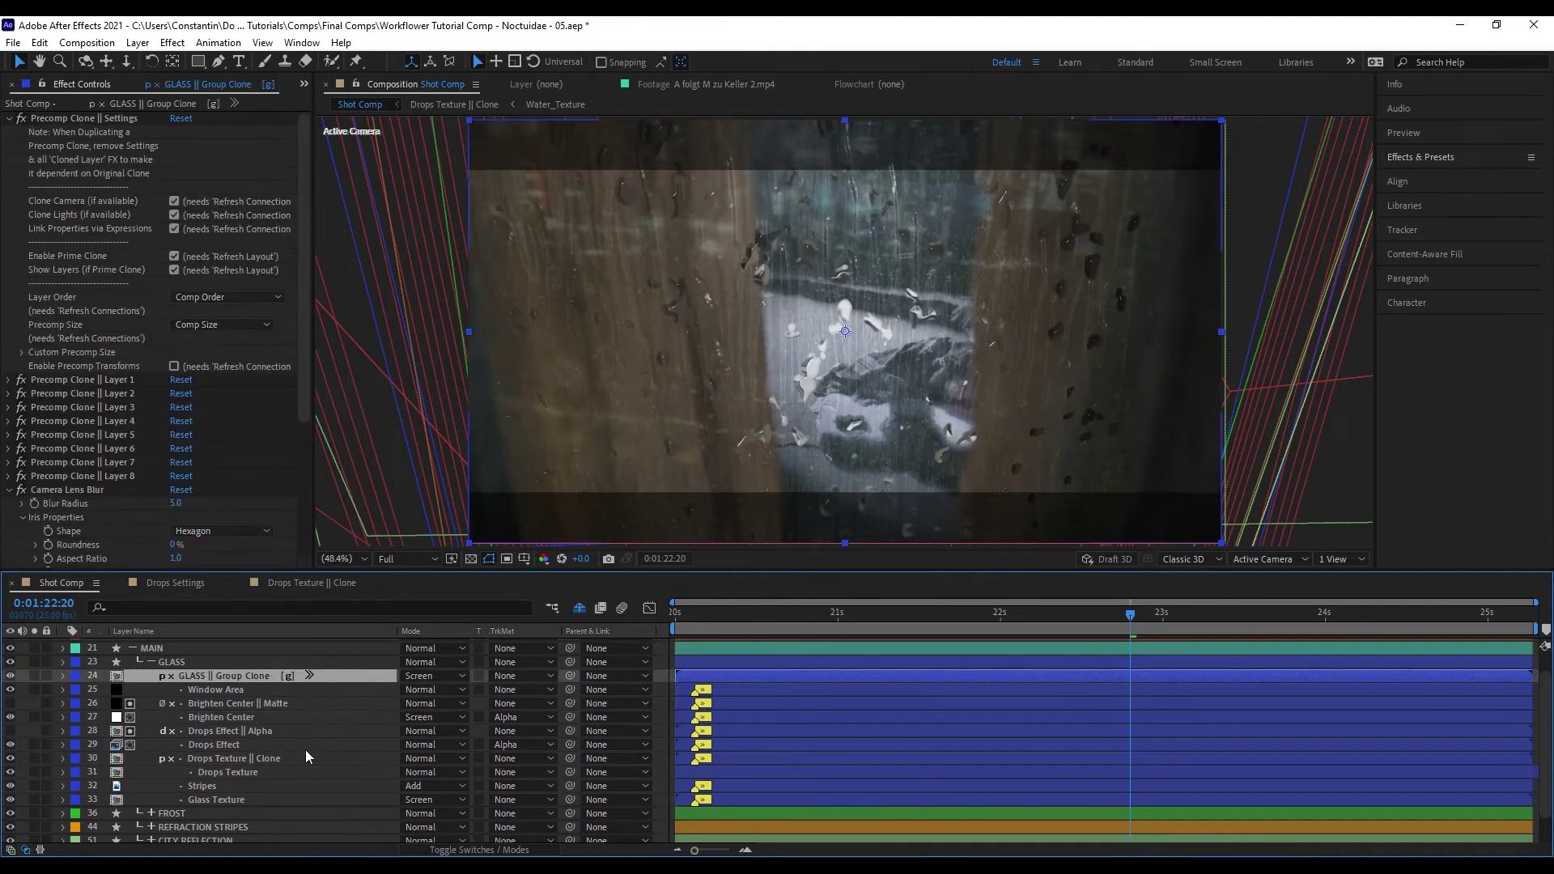
click(251, 771)
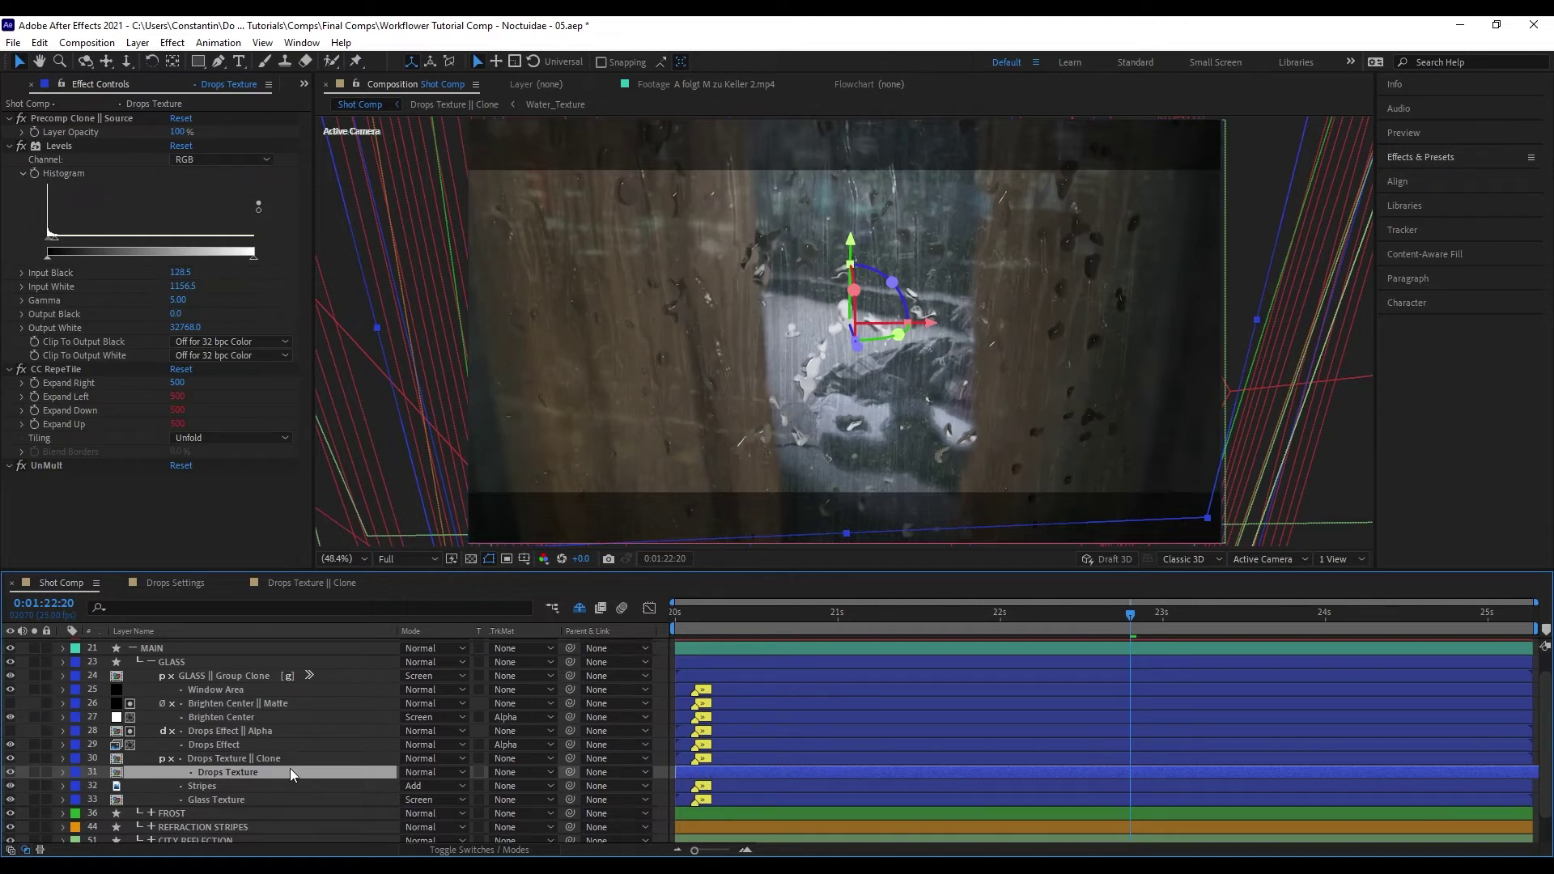
key(ctrl+shift+Return)
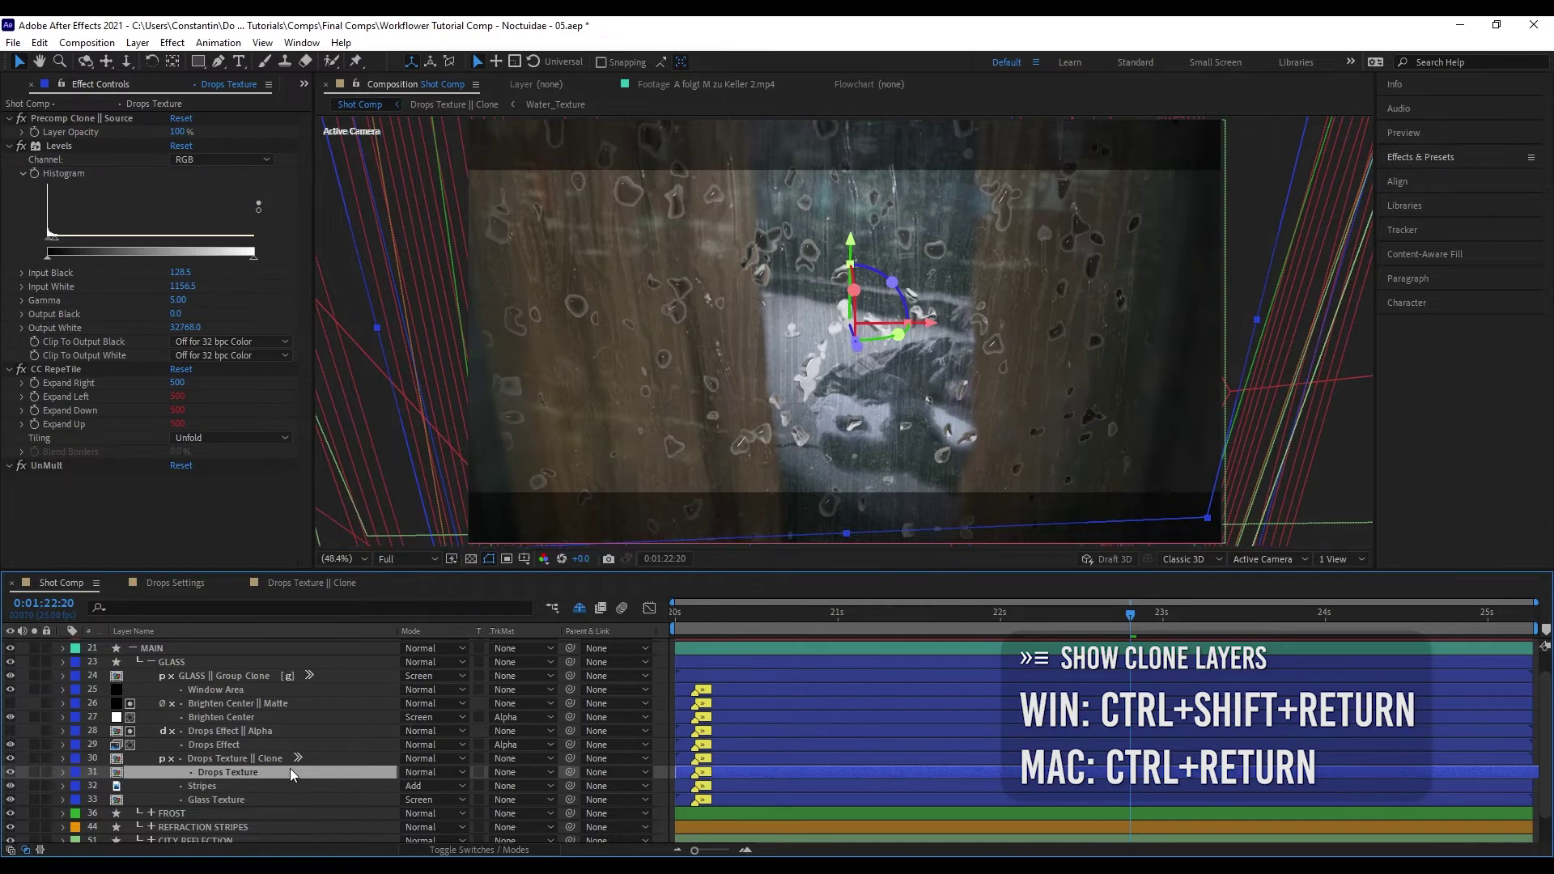
click(34, 771)
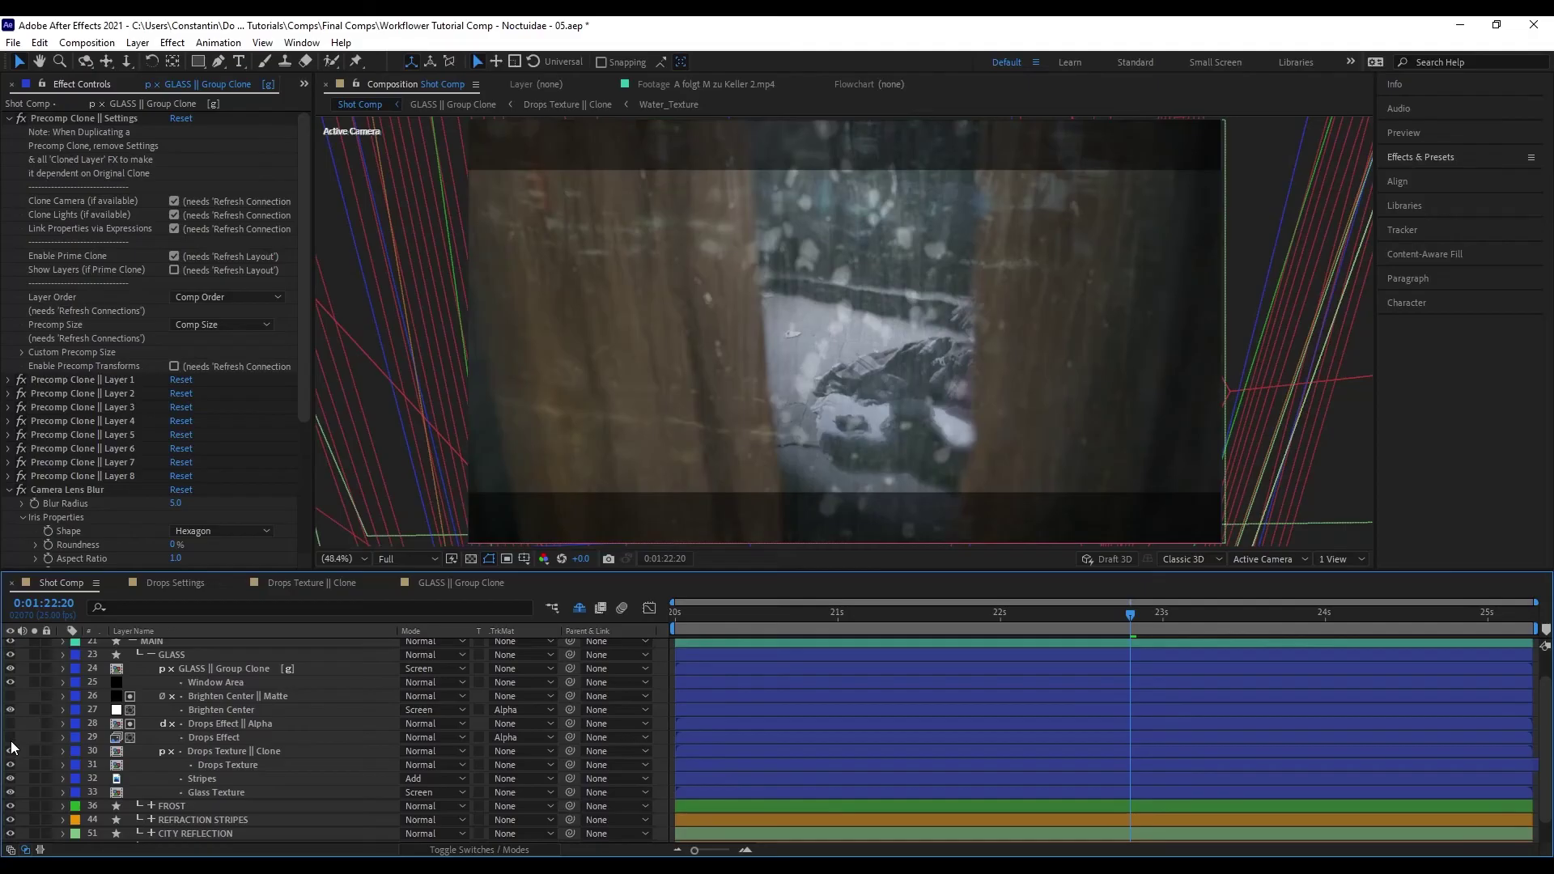
- Toggle the visibility of the Drops Effect layer to compare the result and examine its CC Glass settings
click(11, 738)
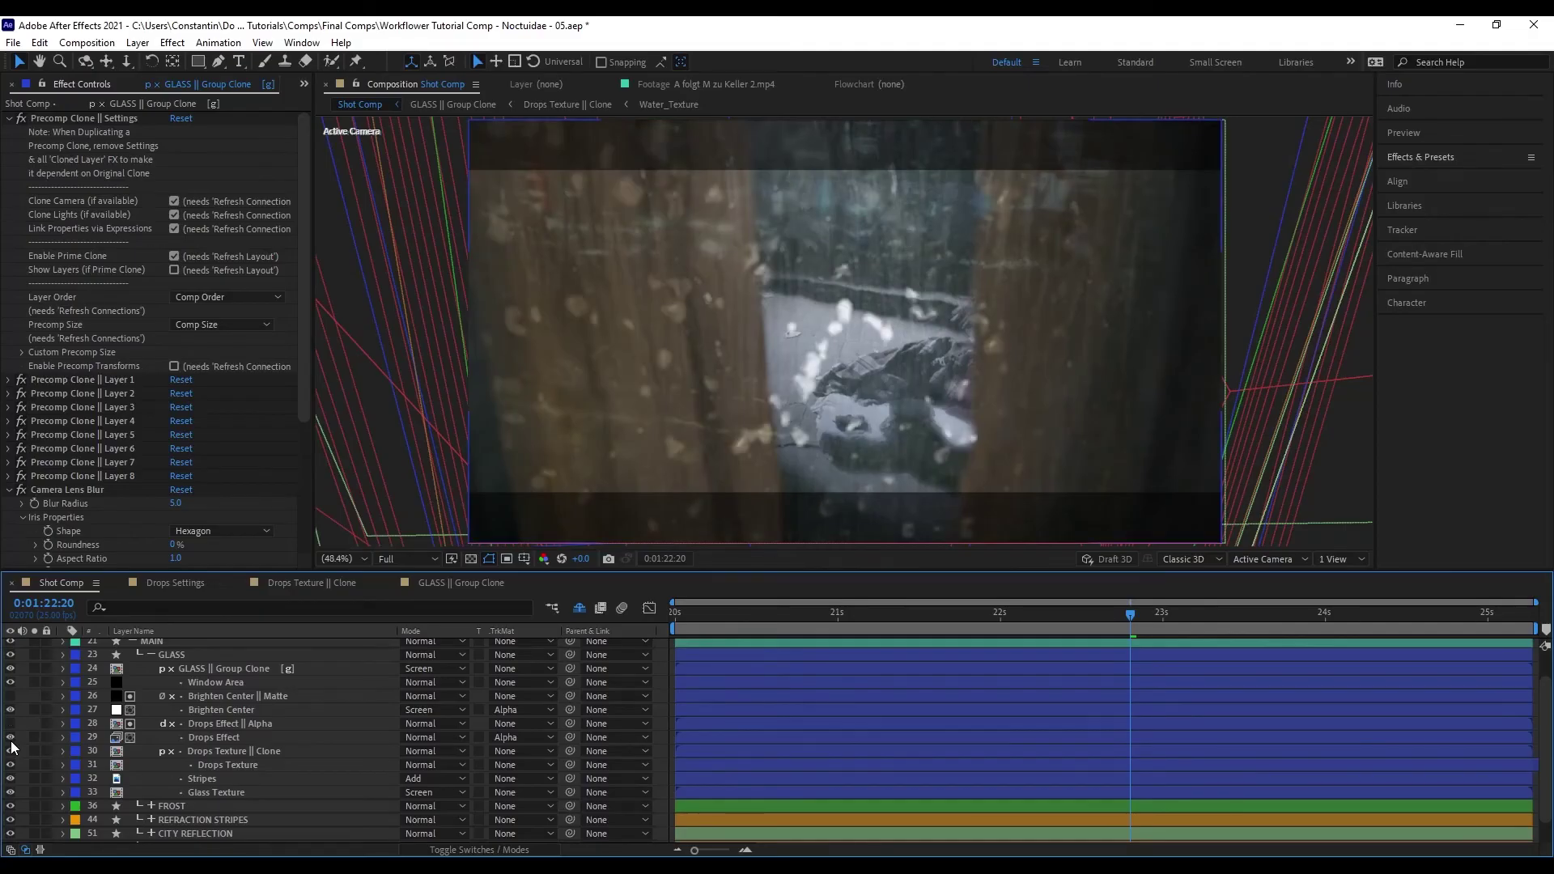
click(10, 738)
click(11, 738)
click(188, 738)
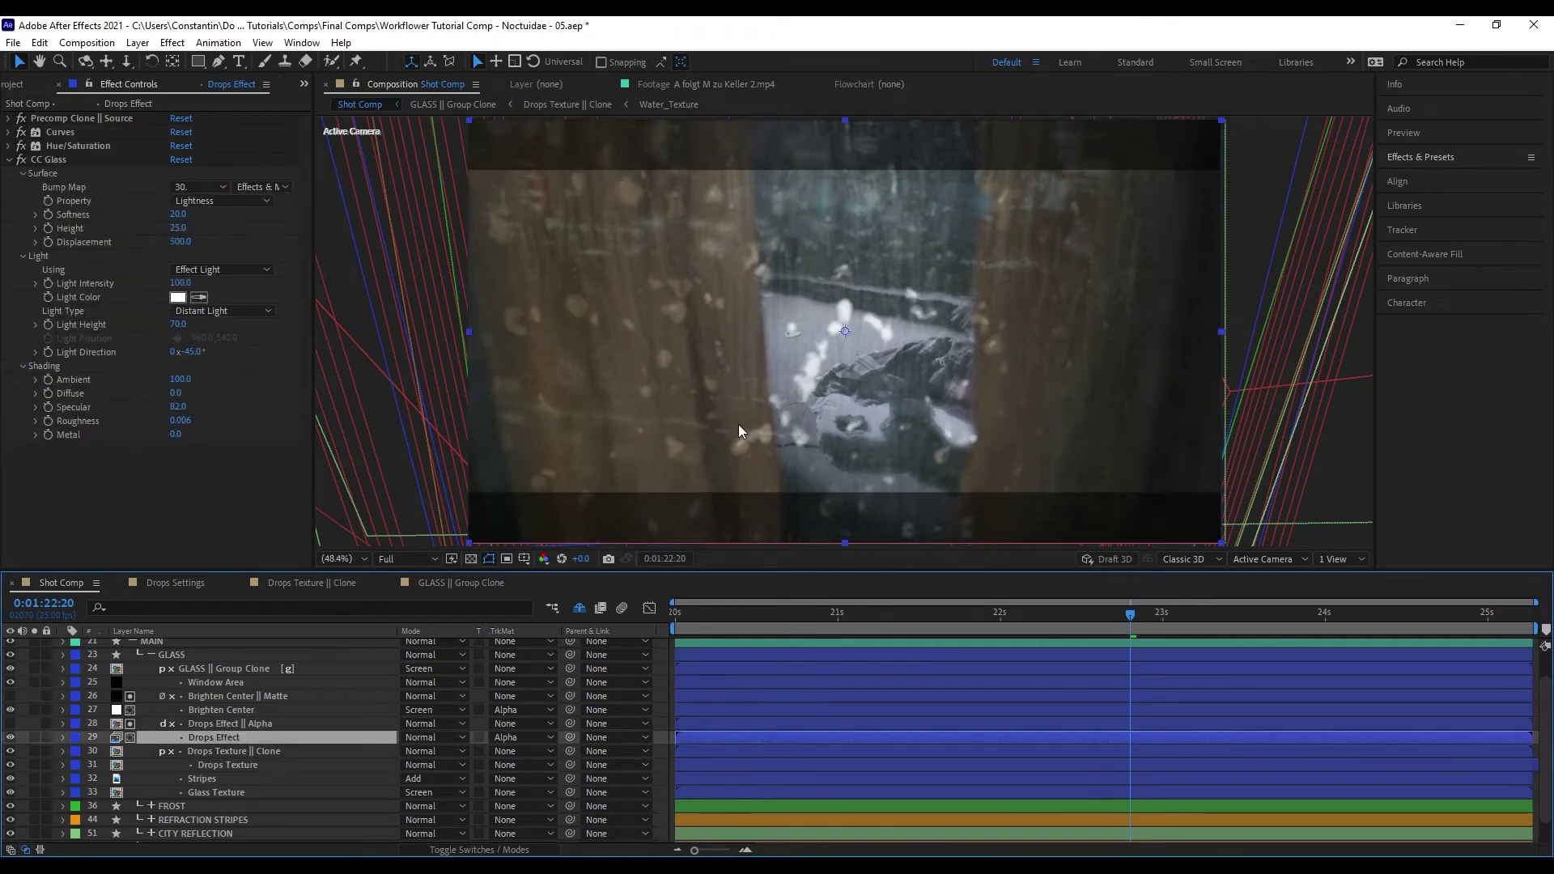
click(21, 166)
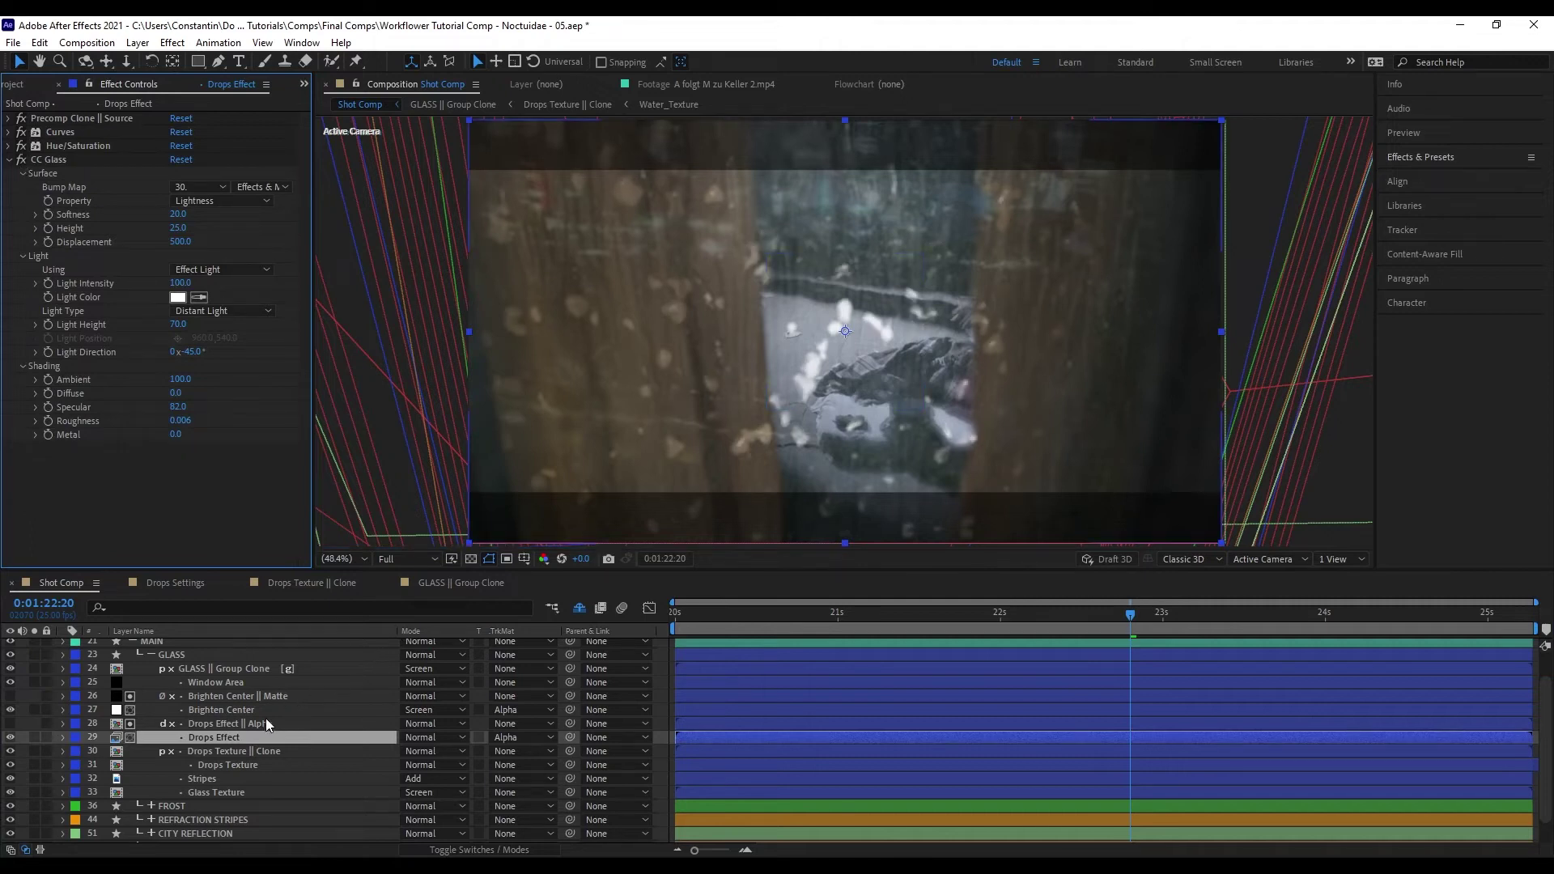
- Solo the Drops Effect layer and reveal the opacity of both Drops Effect and GLASS || Group Clone
scroll(267, 721, up, 1)
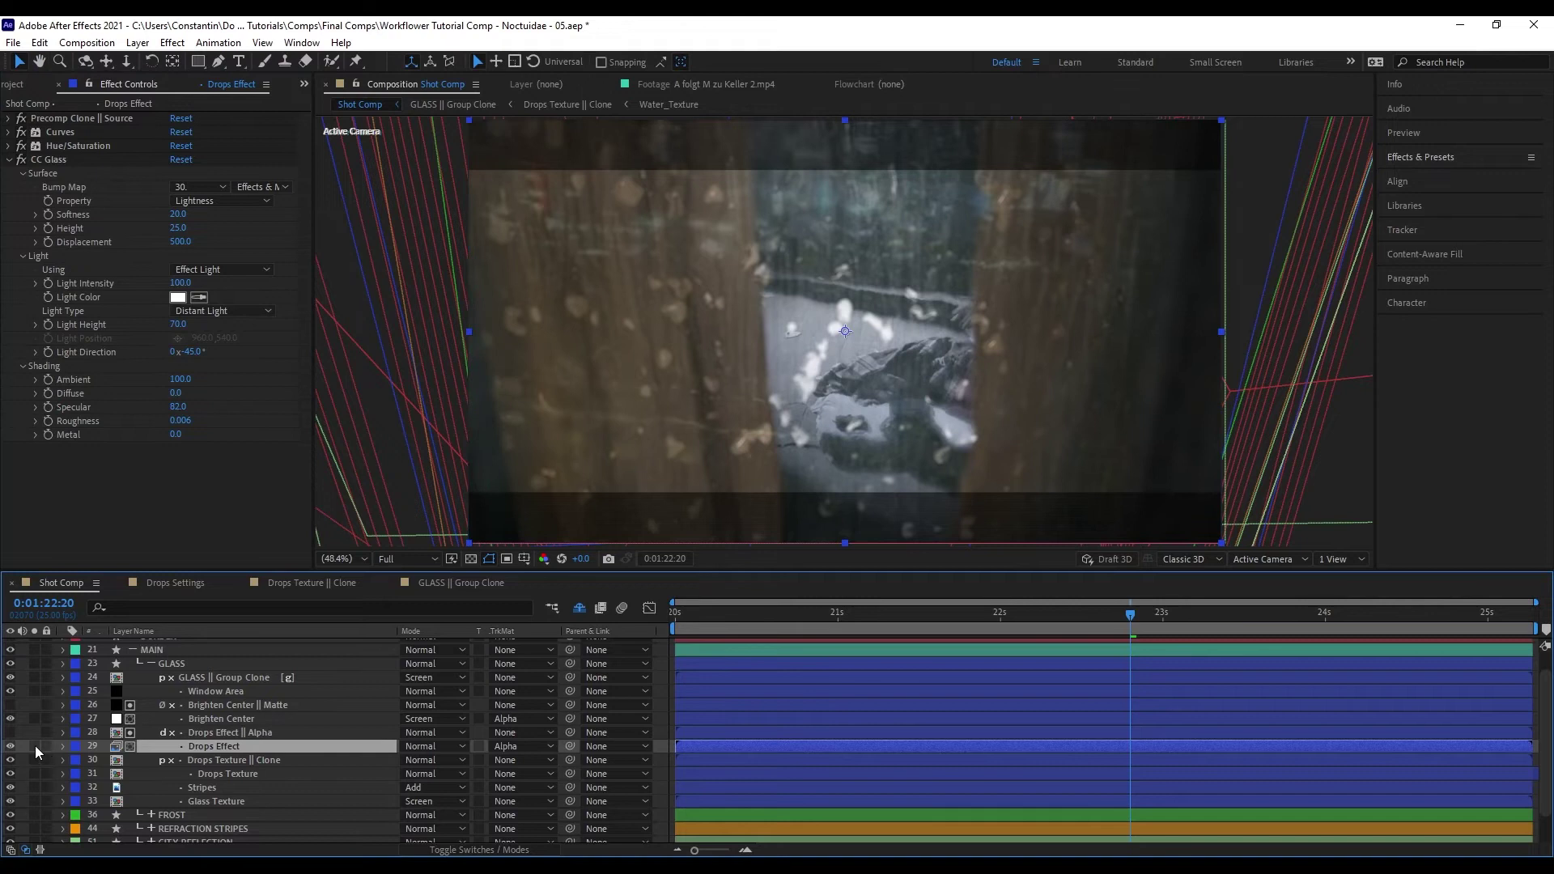
click(34, 747)
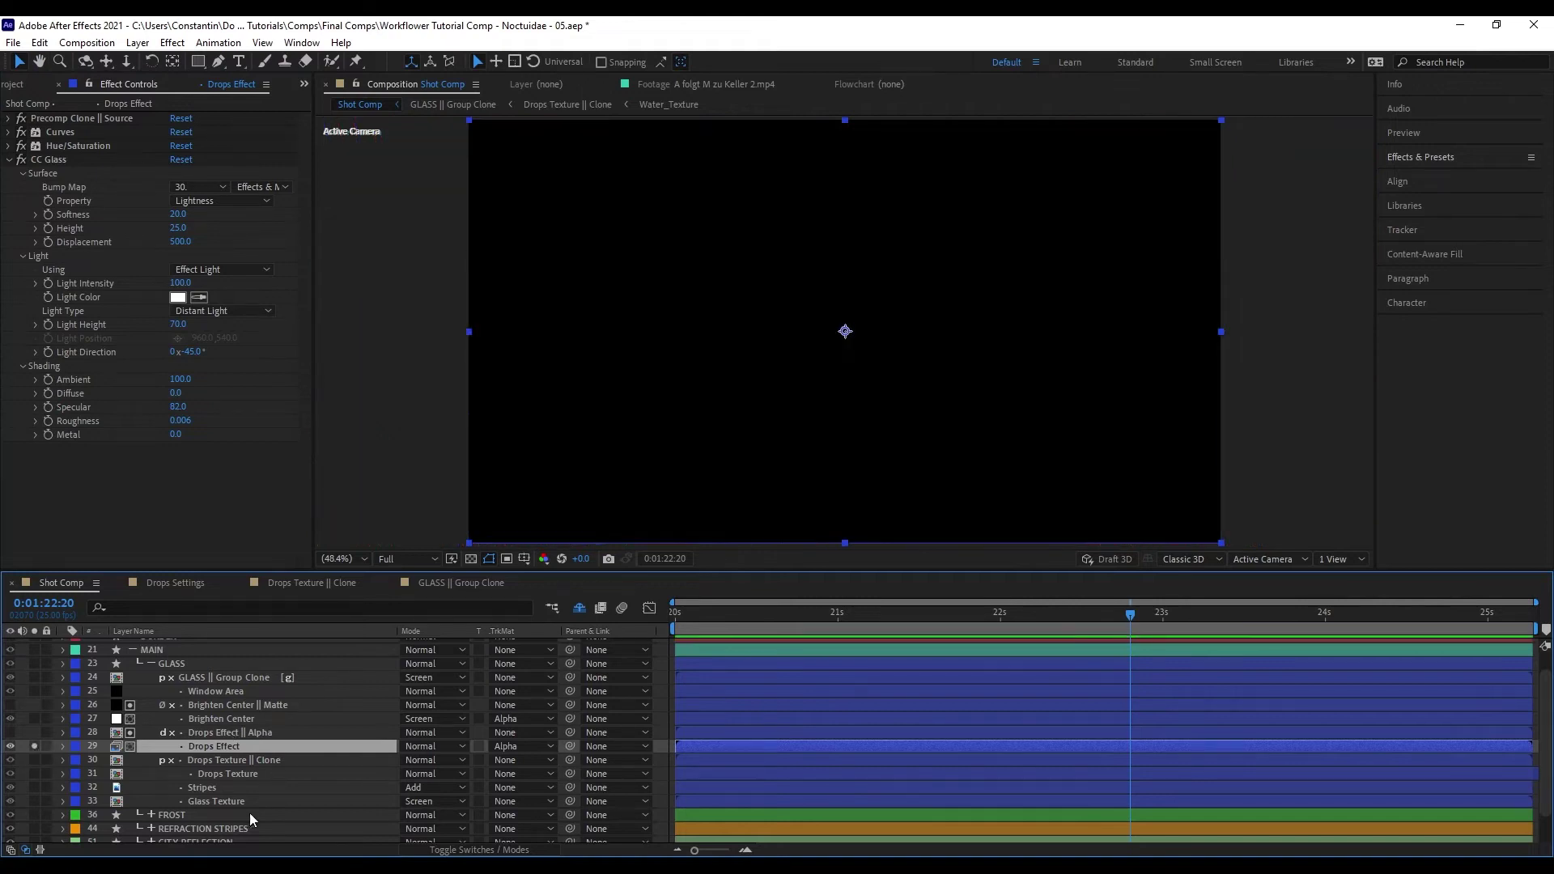
key(t)
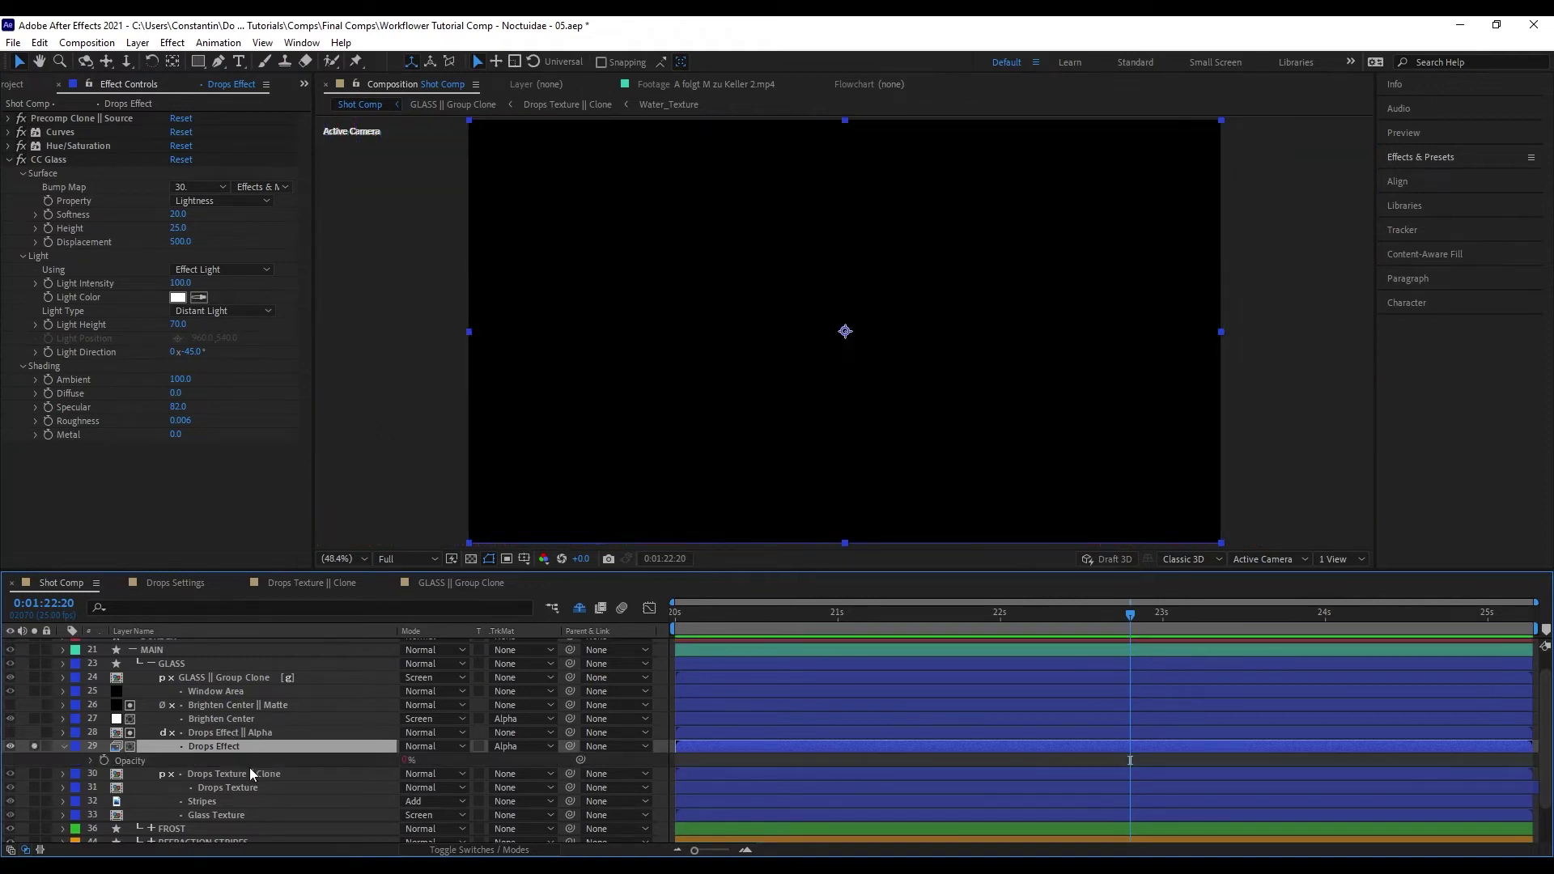
click(336, 680)
key(t)
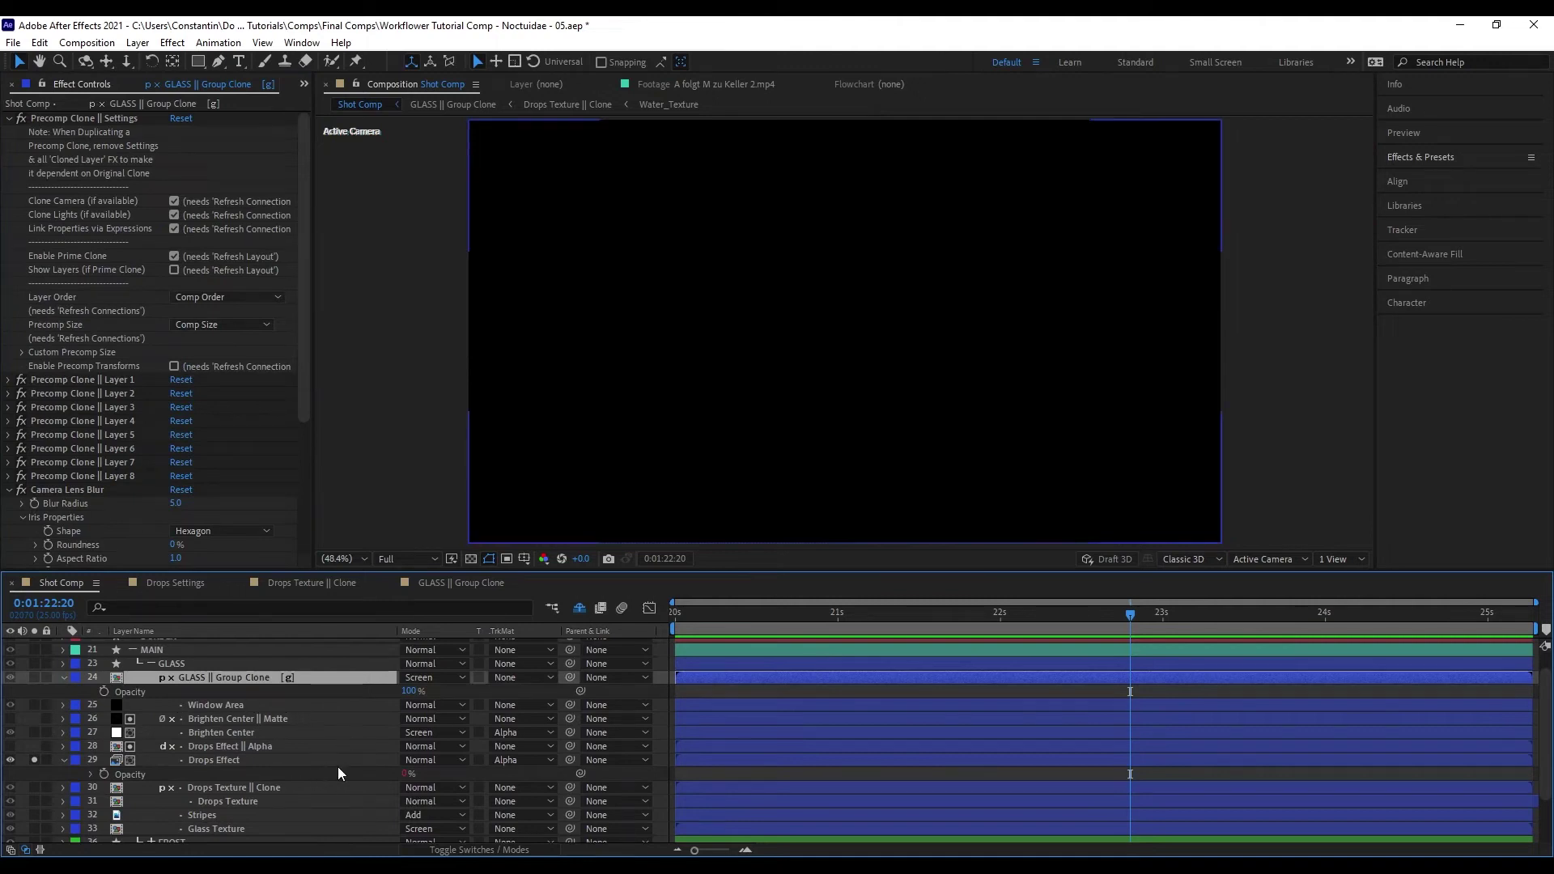
- Solo Drops Effect together with its group clone, and add the Brighten Center layer to the solo
click(324, 759)
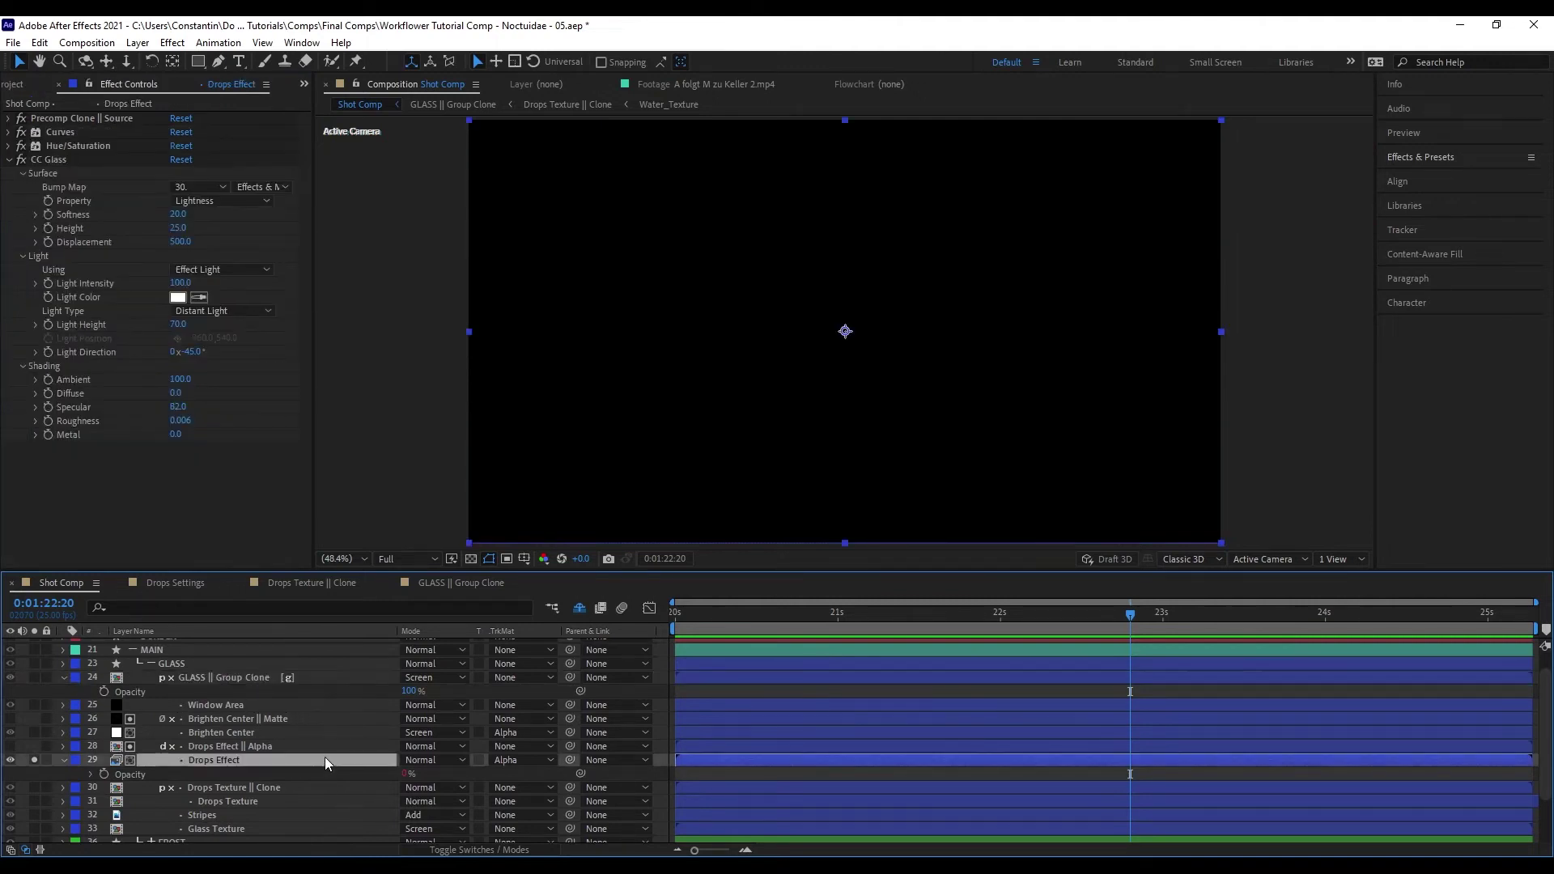
key(shift+z)
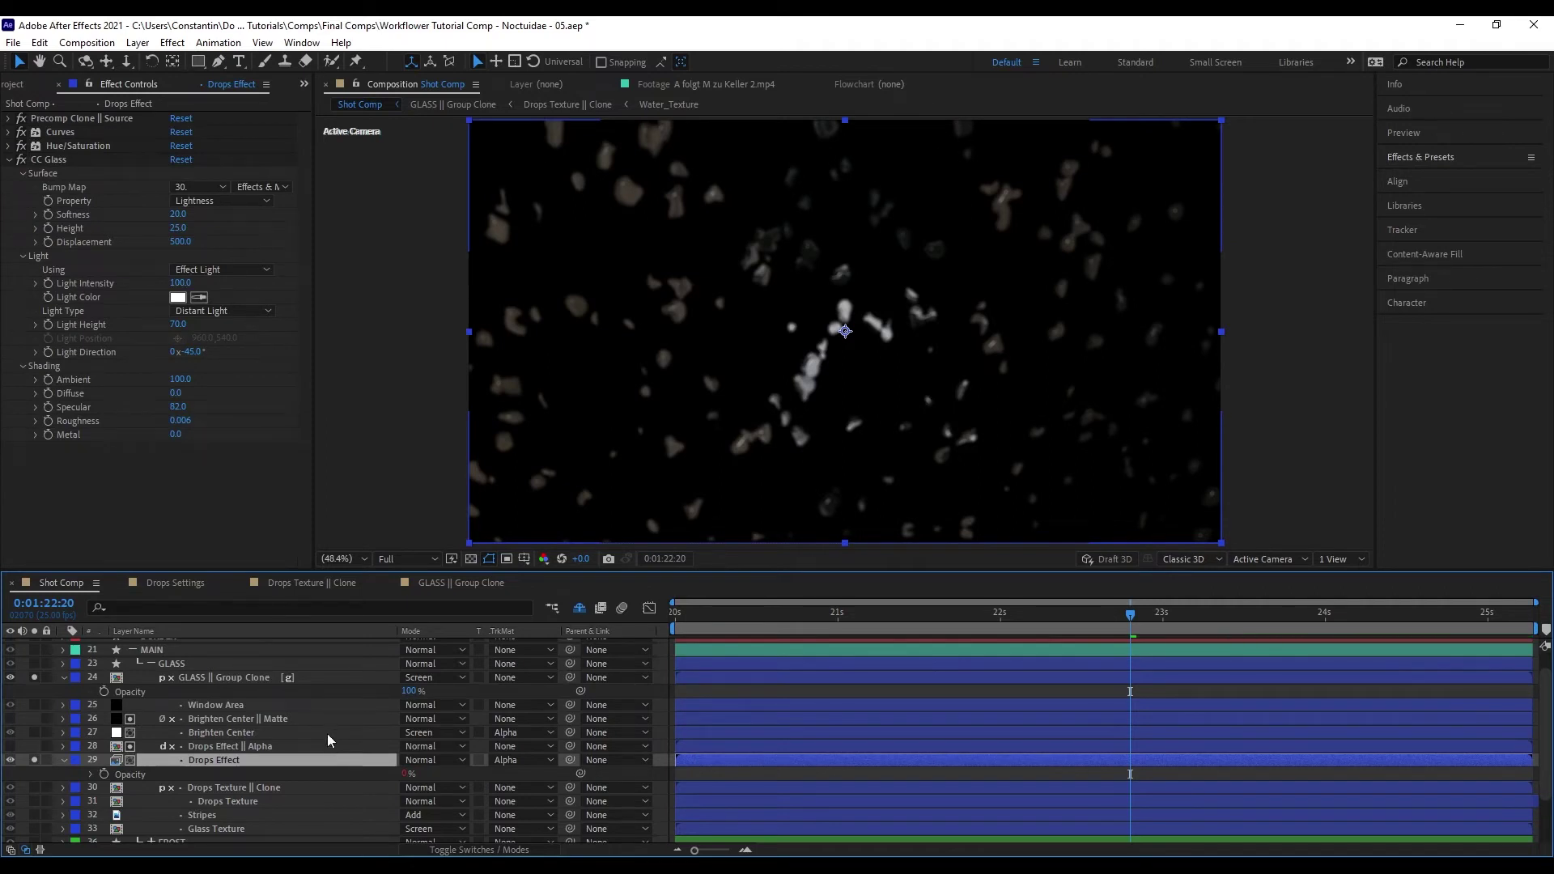
click(34, 732)
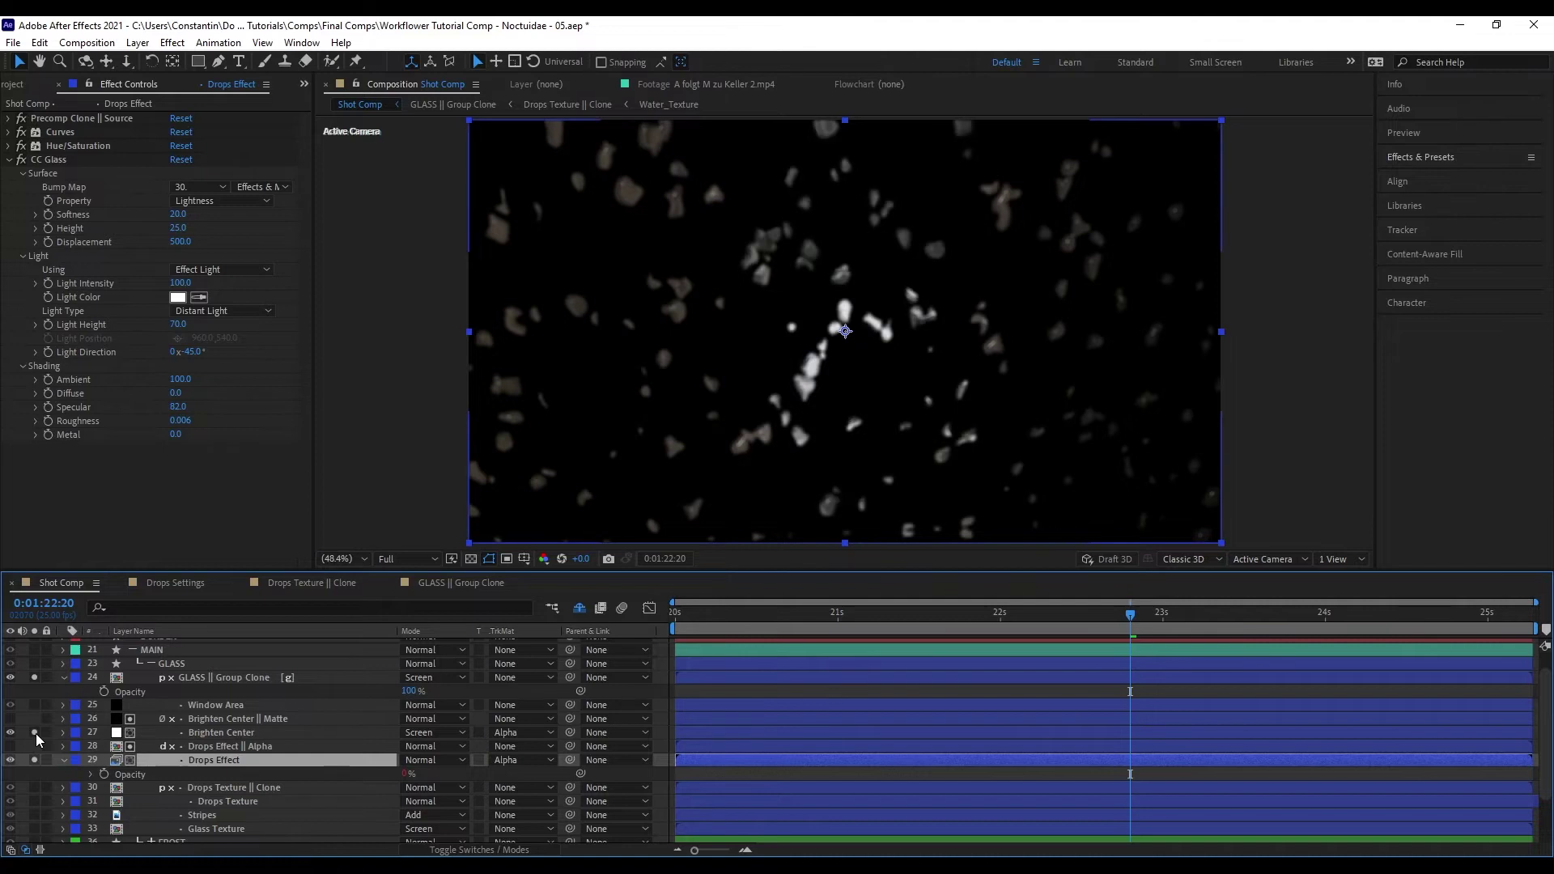
- Solo the Stripes and Glass Texture layers temporarily, and remove both from the solo again
scroll(36, 753, down, 2)
click(34, 788)
click(34, 801)
click(34, 801)
click(34, 787)
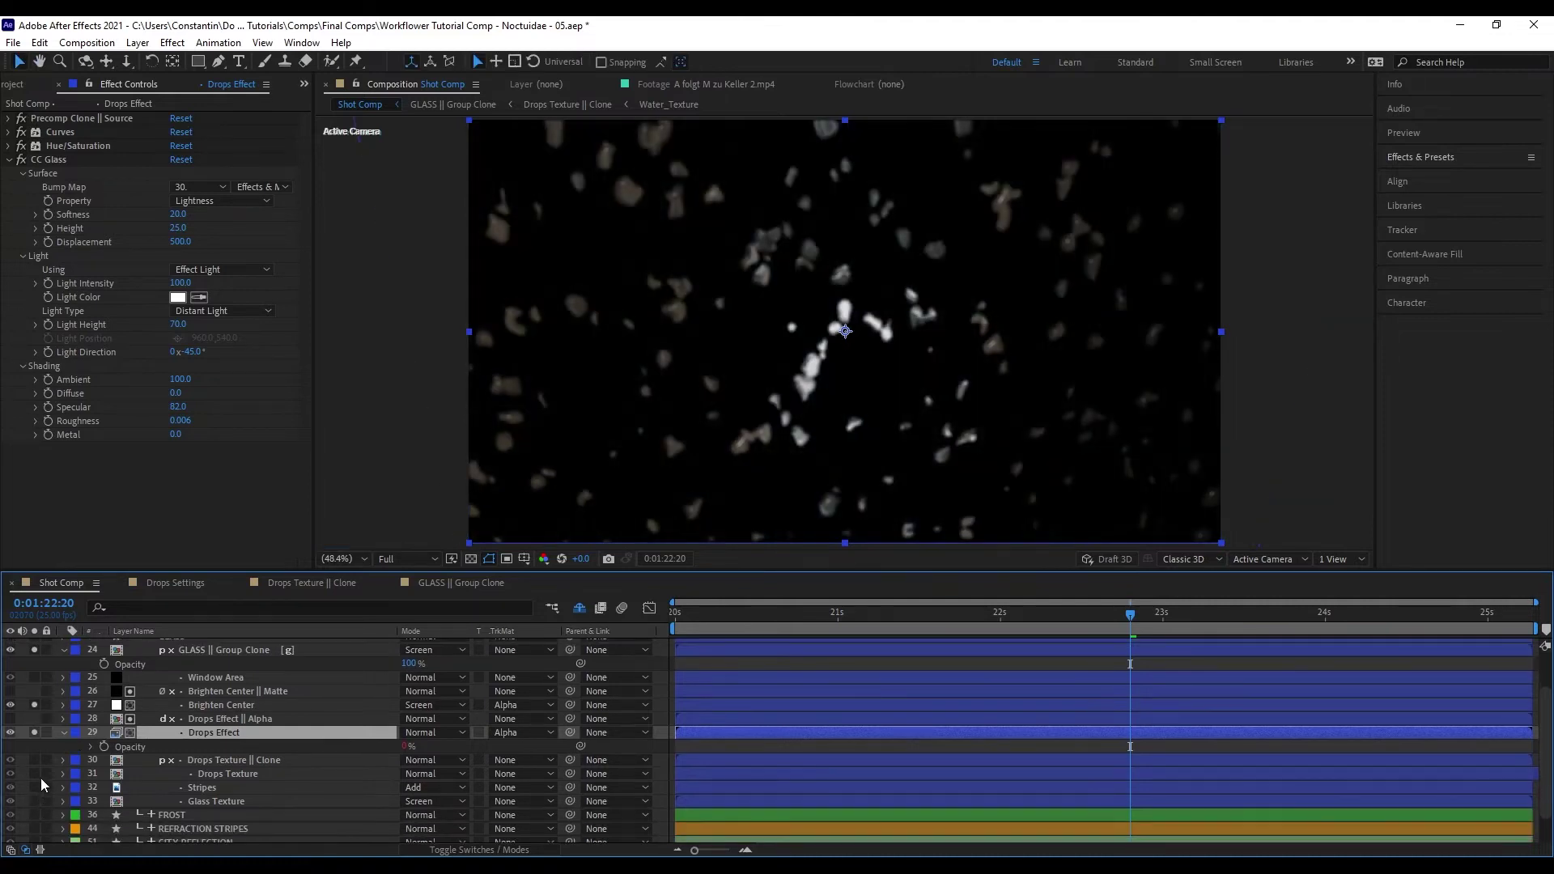
- Turn off solo for the Brighten Center and Drops Effect layers
scroll(36, 761, up, 2)
click(34, 740)
click(34, 768)
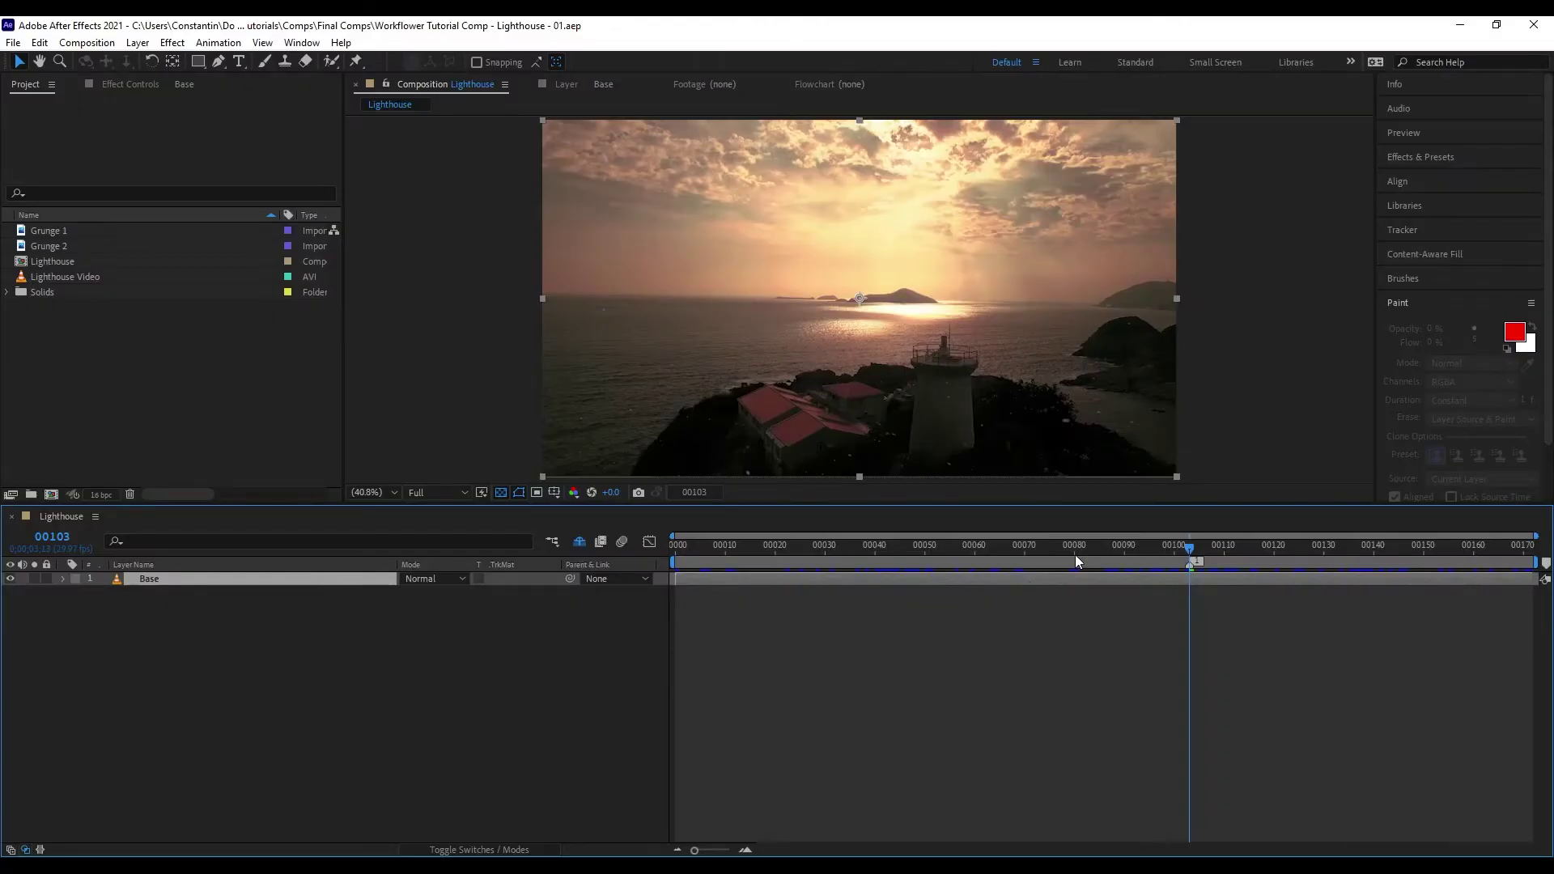
- Examine the Base footage in the Lighthouse composition around frame 103, including a close view of the houses and lighthouse
drag(1075, 555, 1193, 576)
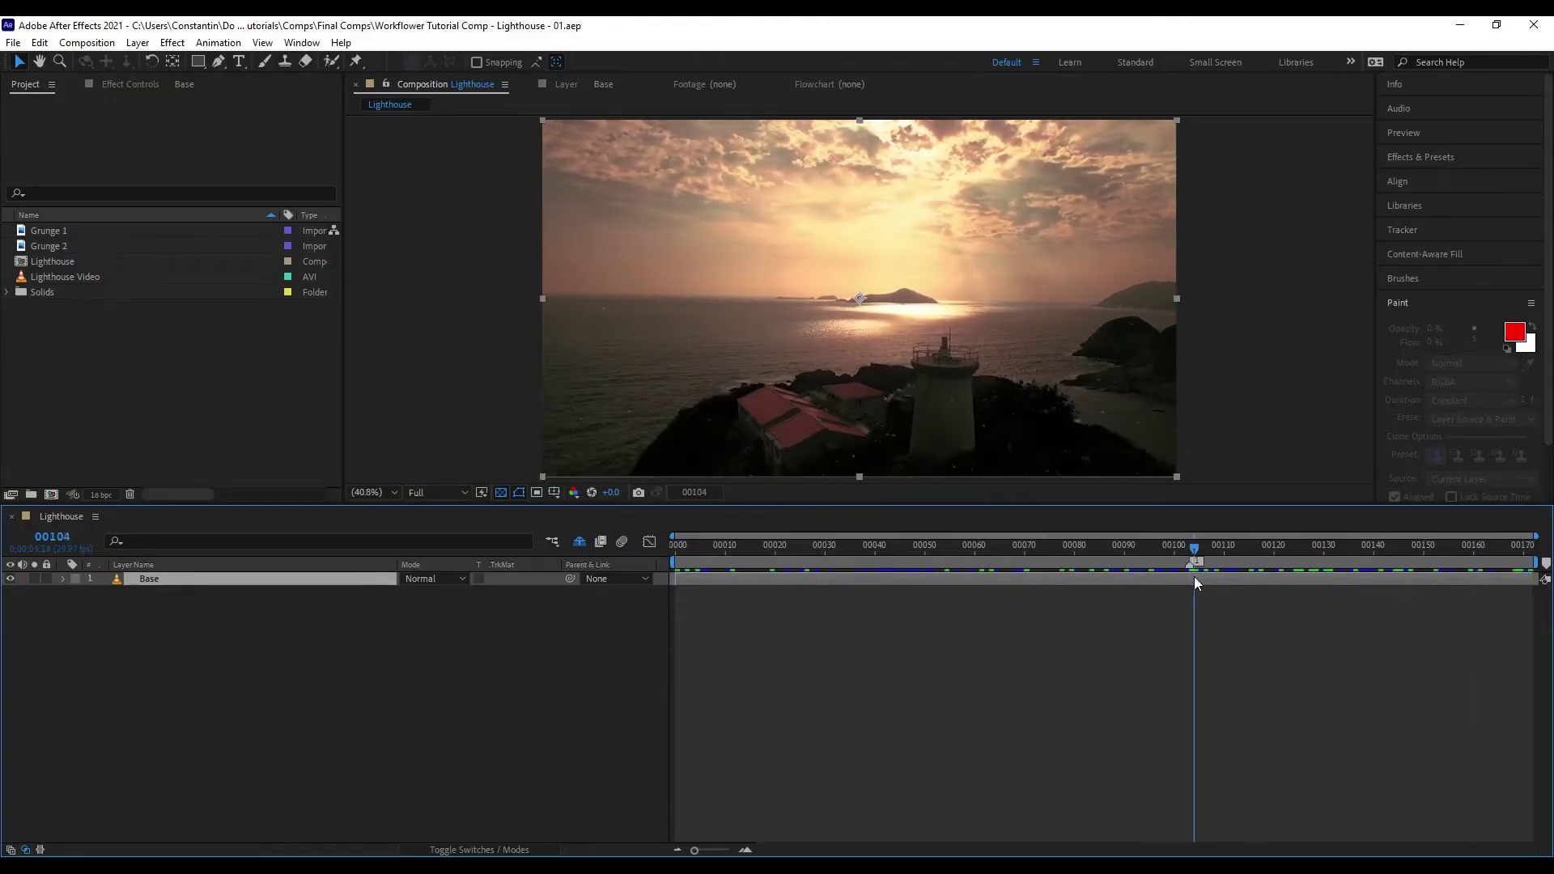
scroll(920, 385, up, 3)
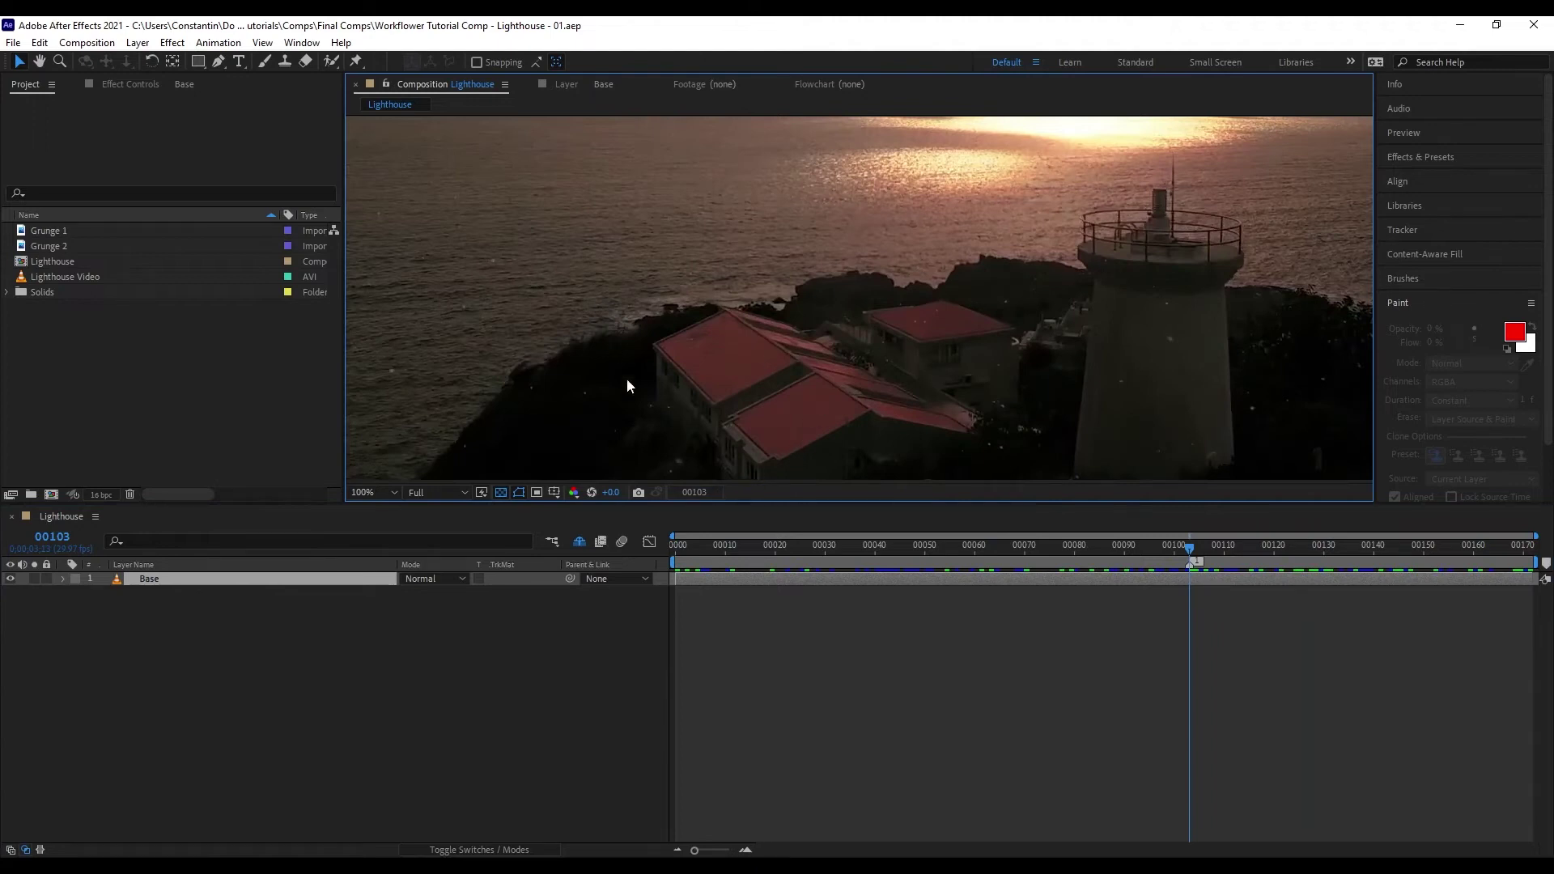
scroll(871, 347, down, 2)
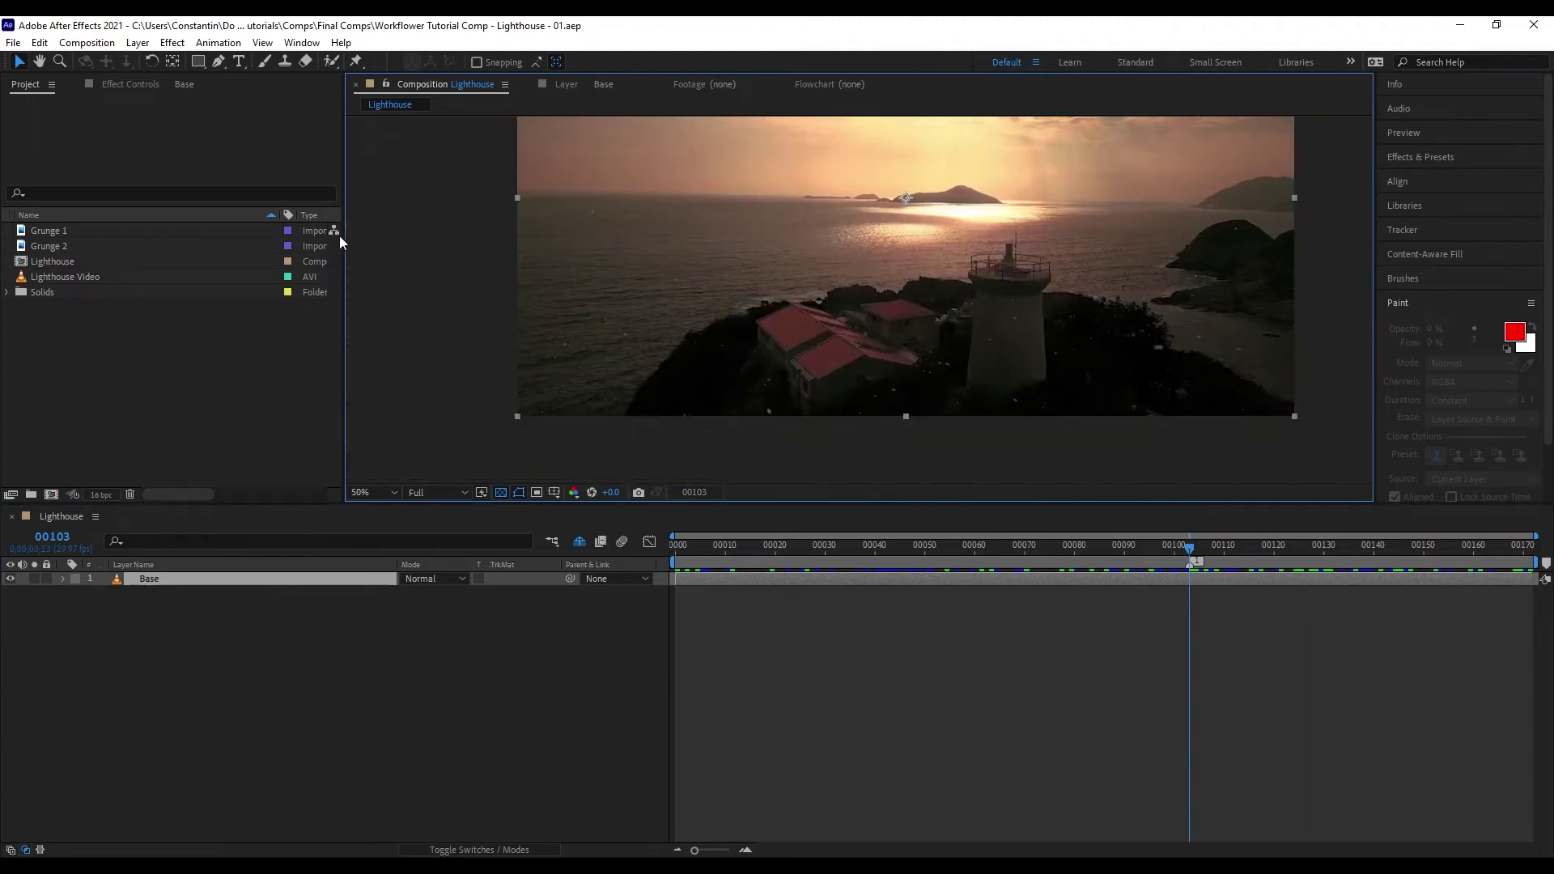
click(163, 84)
click(51, 117)
mouse_move(1153, 558)
mouse_down()
mouse_move(678, 546)
mouse_move(1270, 542)
mouse_move(1183, 559)
mouse_up()
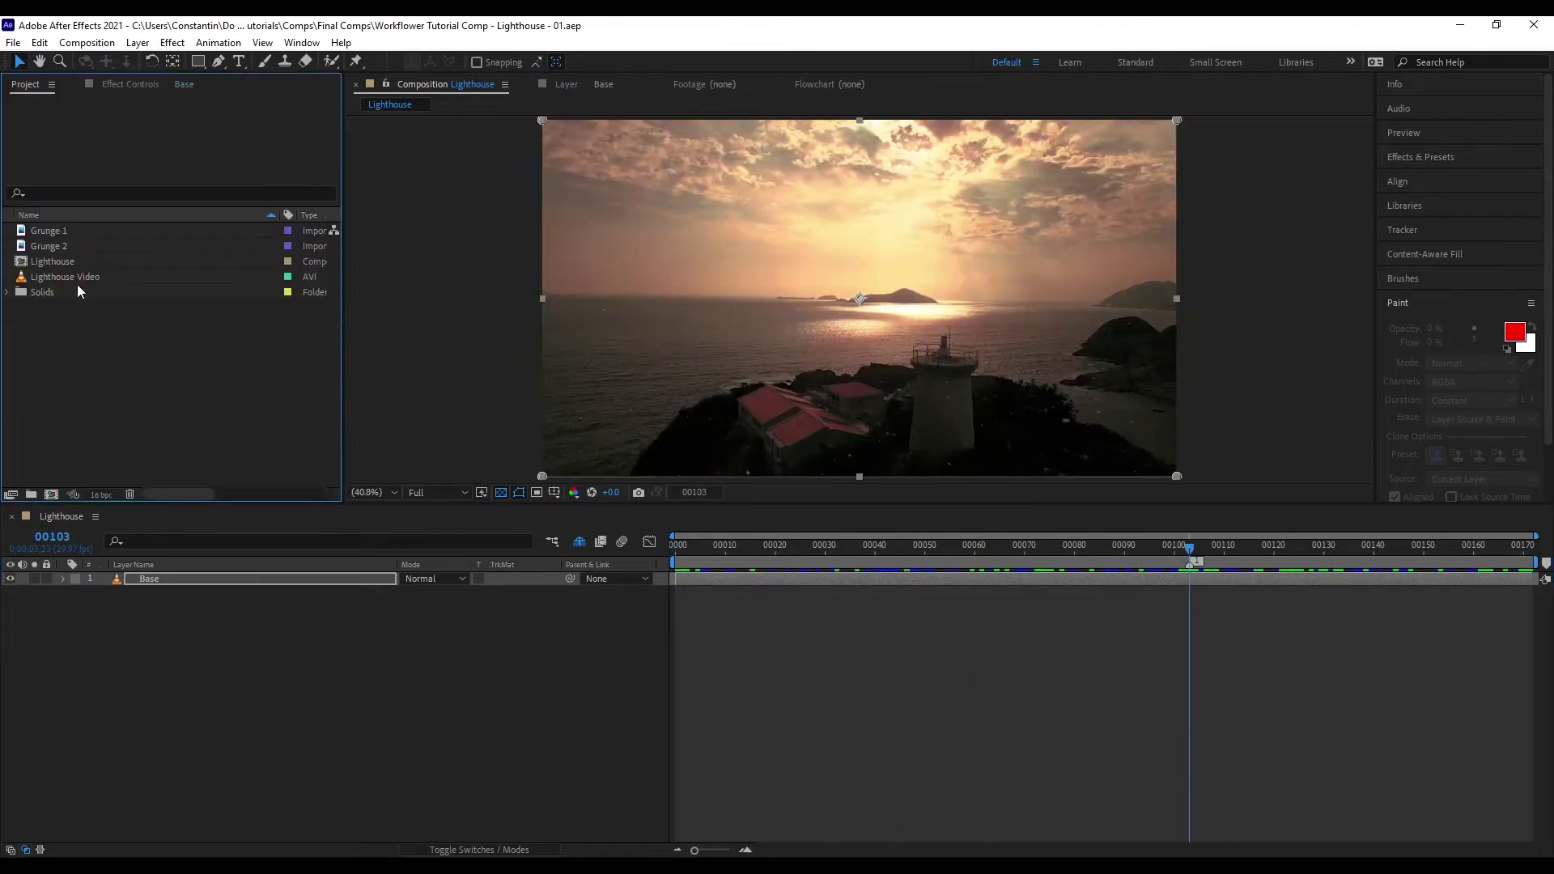
- Add the Grunge 1 image above Base in the Lighthouse composition, scaled to 9.9%, rotated diagonally and positioned over the houses
drag(56, 232, 312, 576)
key(s)
drag(474, 594, 410, 596)
key(w)
drag(841, 385, 813, 416)
key(v)
drag(827, 403, 804, 426)
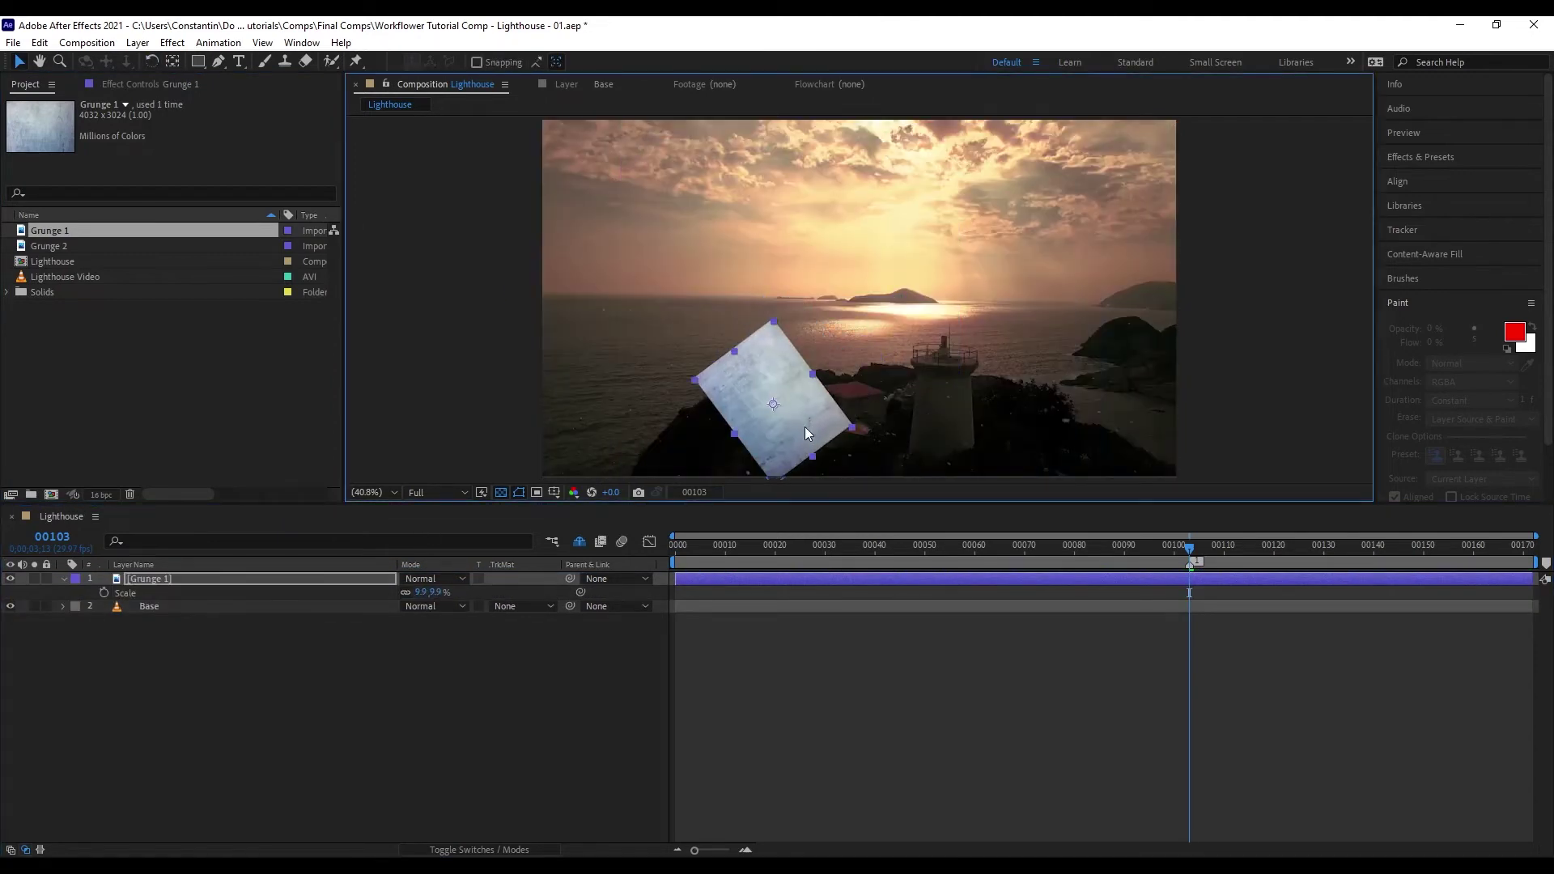
- Set the Grunge 1 layer's blend mode to Multiply and its scale to 19.9%
click(423, 580)
click(478, 227)
scroll(804, 309, up, 1)
drag(432, 593, 444, 591)
drag(899, 390, 782, 334)
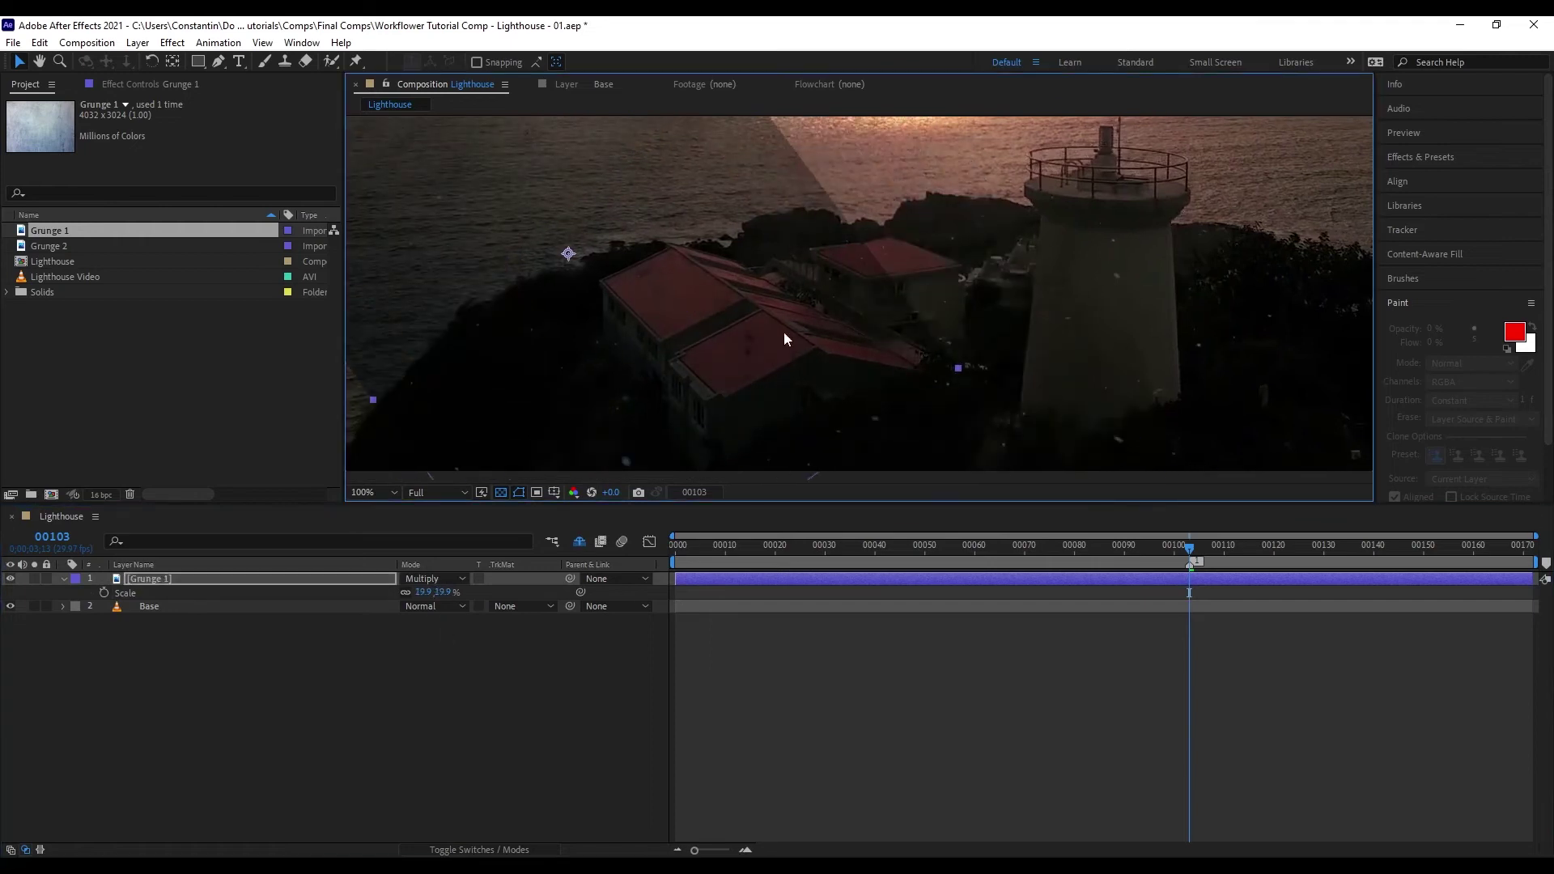
- Apply a Curves effect to Grunge 1 and shape an S-curve with darkened shadows and raised highlights
click(363, 581)
key(ctrl+space)
text(curves)
key(Return)
drag(171, 248, 166, 225)
drag(100, 294, 110, 312)
drag(166, 225, 161, 262)
drag(110, 314, 106, 329)
drag(166, 260, 157, 264)
- Apply CC Power Pin to Grunge 1 and adjust its corners to distort the texture to the roof's perspective
key(ctrl+space)
text(cc pow)
key(Return)
scroll(716, 275, down, 1)
drag(714, 243, 716, 287)
drag(715, 119, 737, 152)
drag(911, 376, 916, 385)
drag(890, 405, 869, 338)
drag(695, 455, 693, 449)
scroll(785, 330, up, 1)
drag(784, 330, 774, 323)
- Group the Grunge 1 layer in a new group named Texture, and collapse the layer's properties
click(339, 582)
key(ctrl+g)
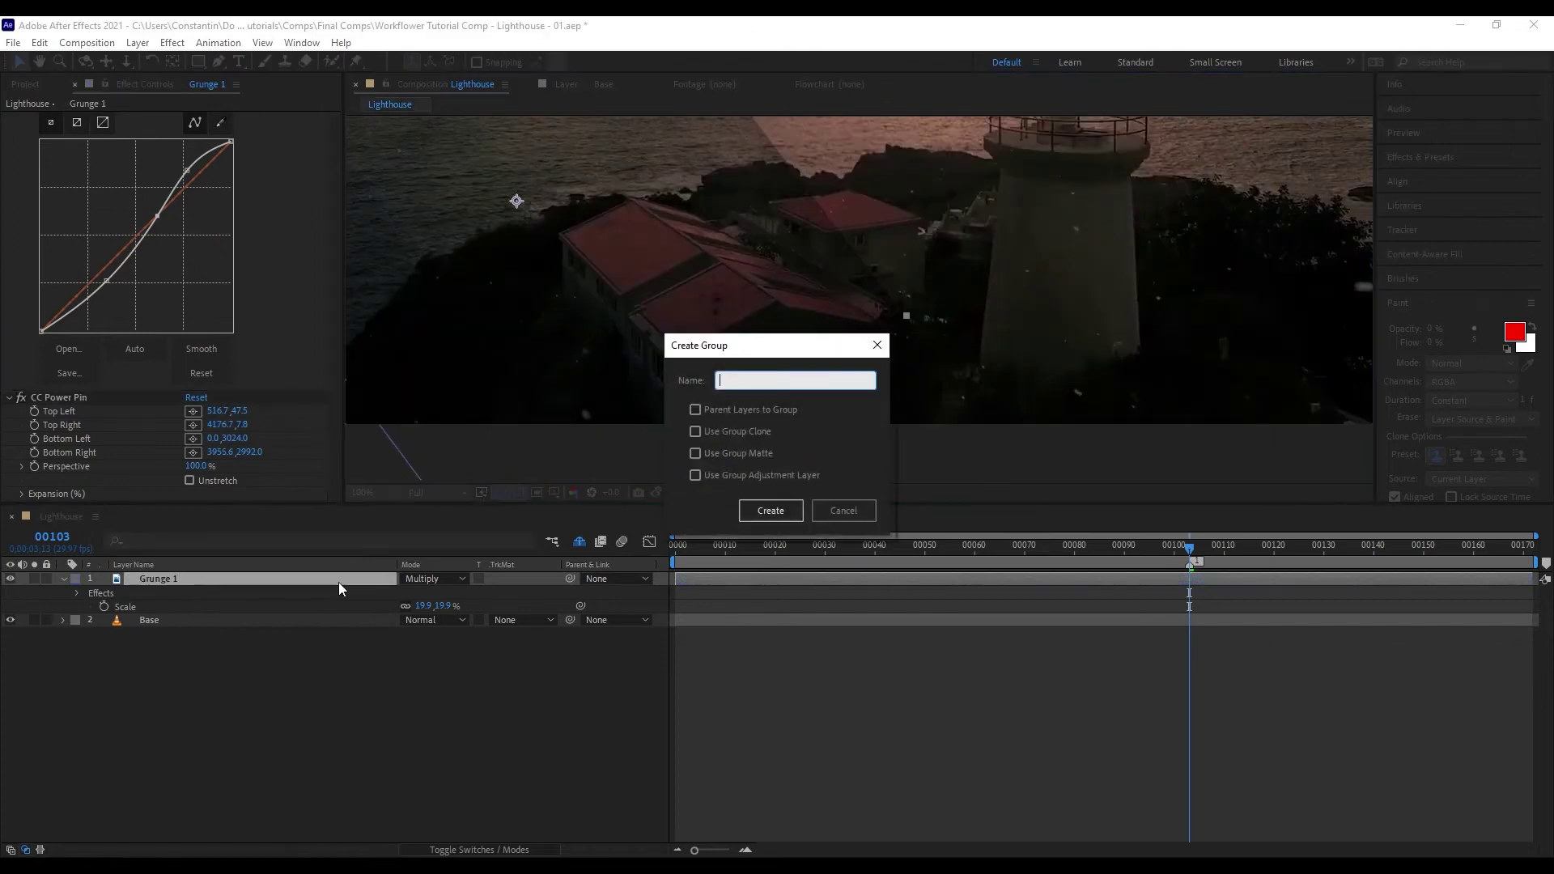
text(Texture)
key(Return)
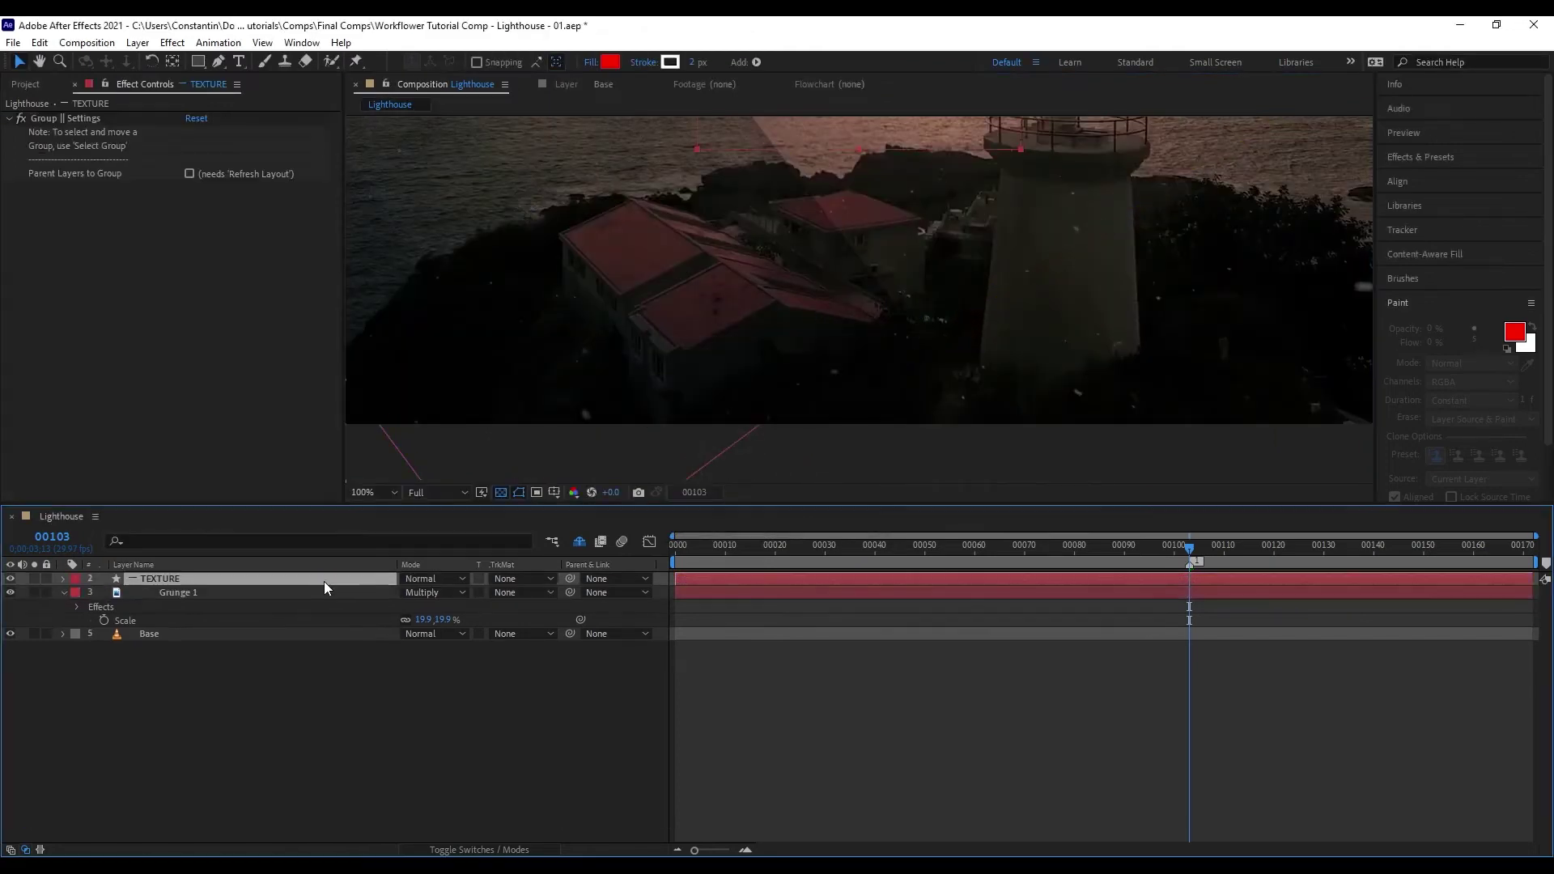
click(64, 594)
click(274, 591)
- Create a group clone of the TEXTURE group with Enable Prime Clone on, and set the clone's blend mode to Multiply
drag(881, 348, 887, 401)
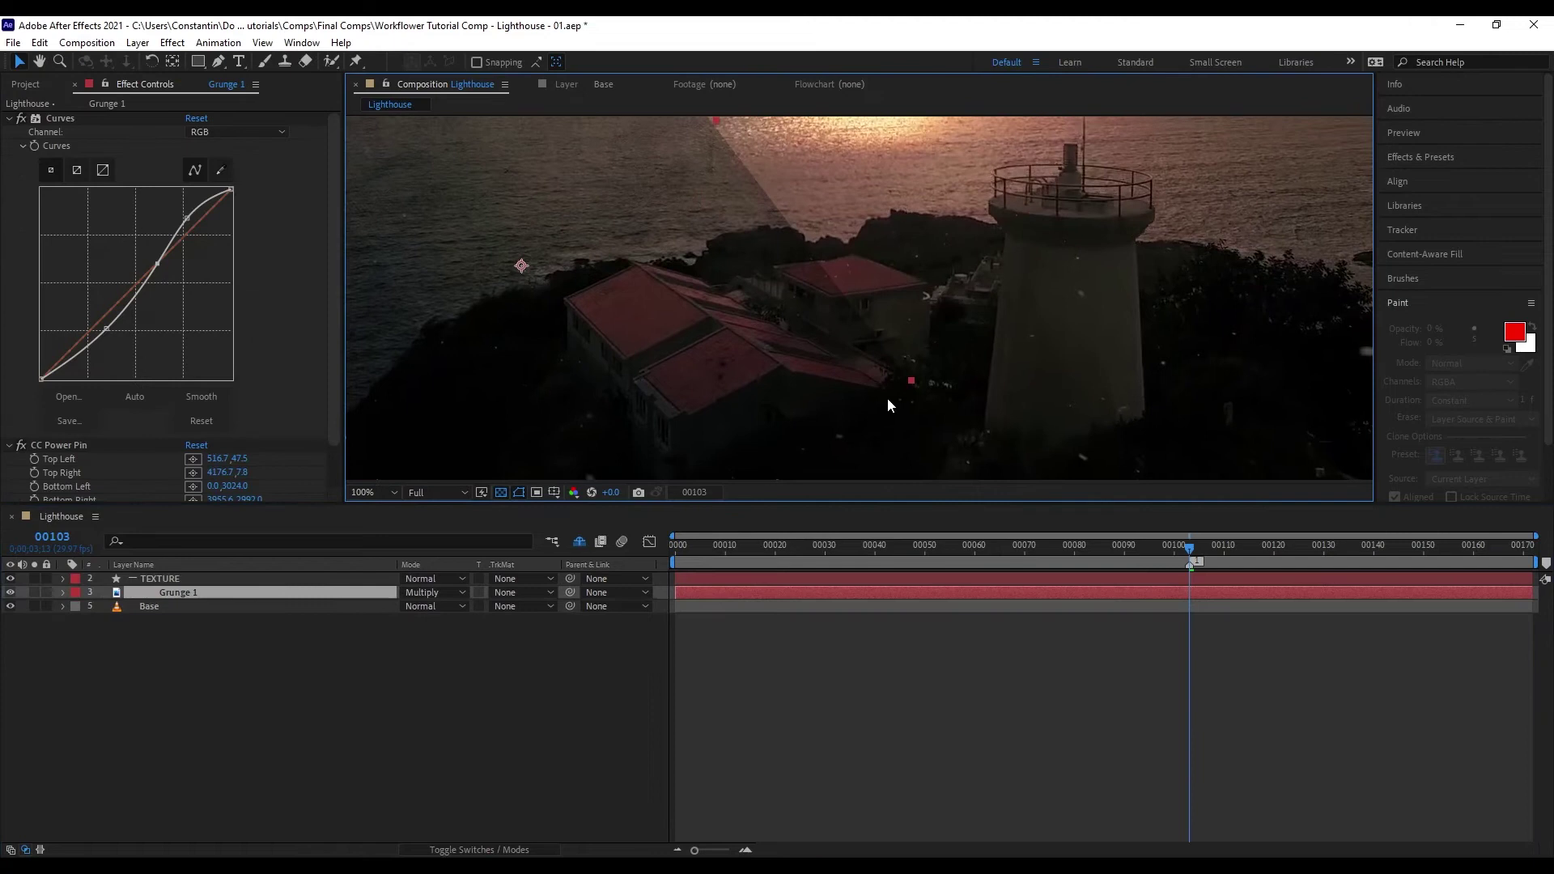
key(shift+slash)
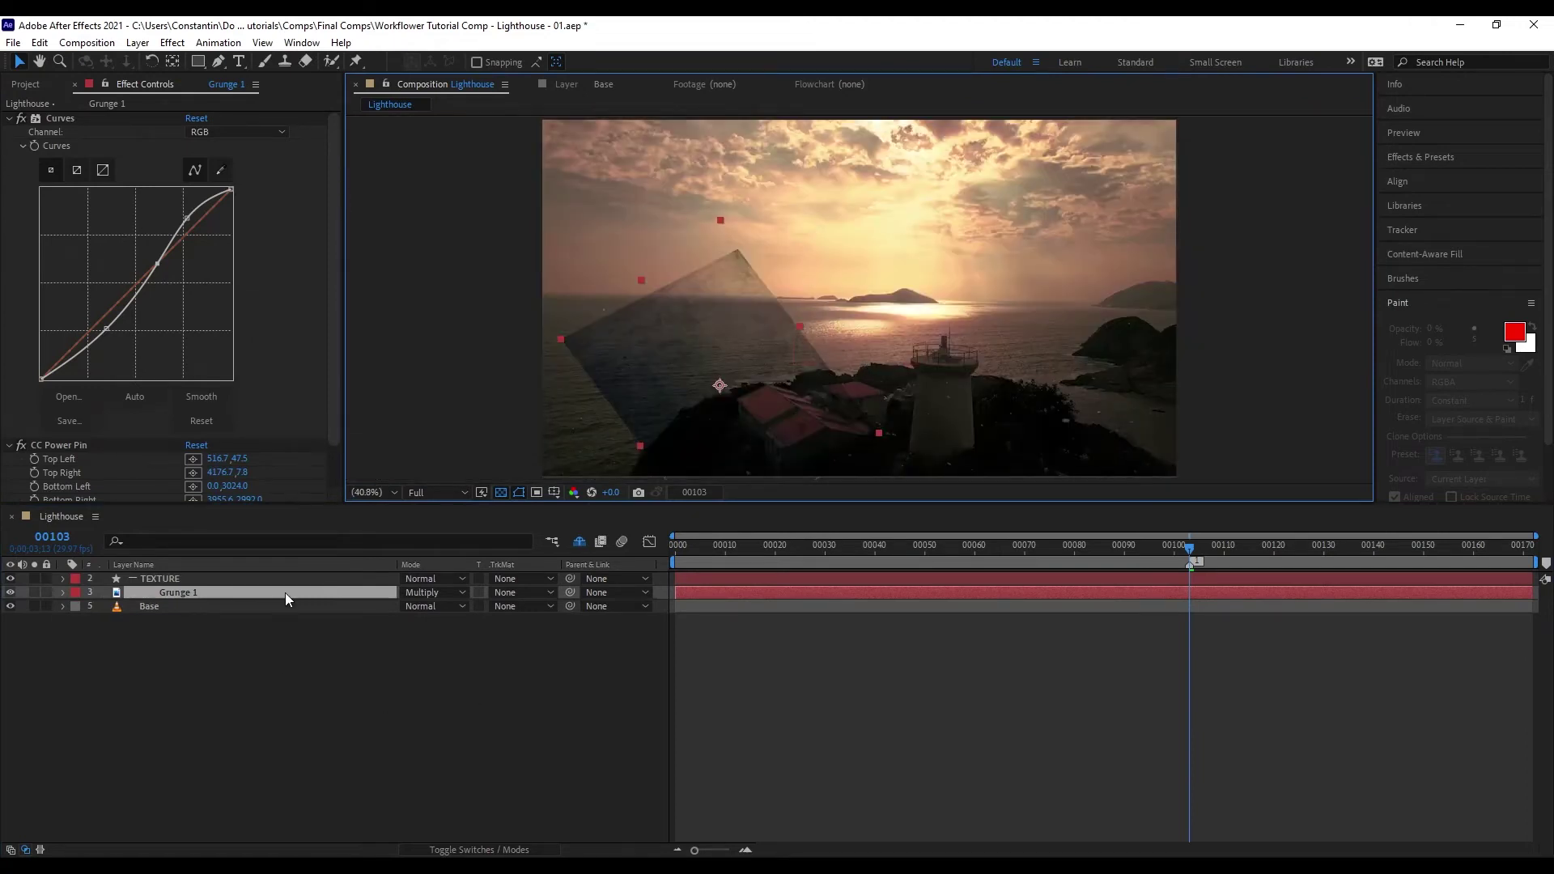
click(302, 579)
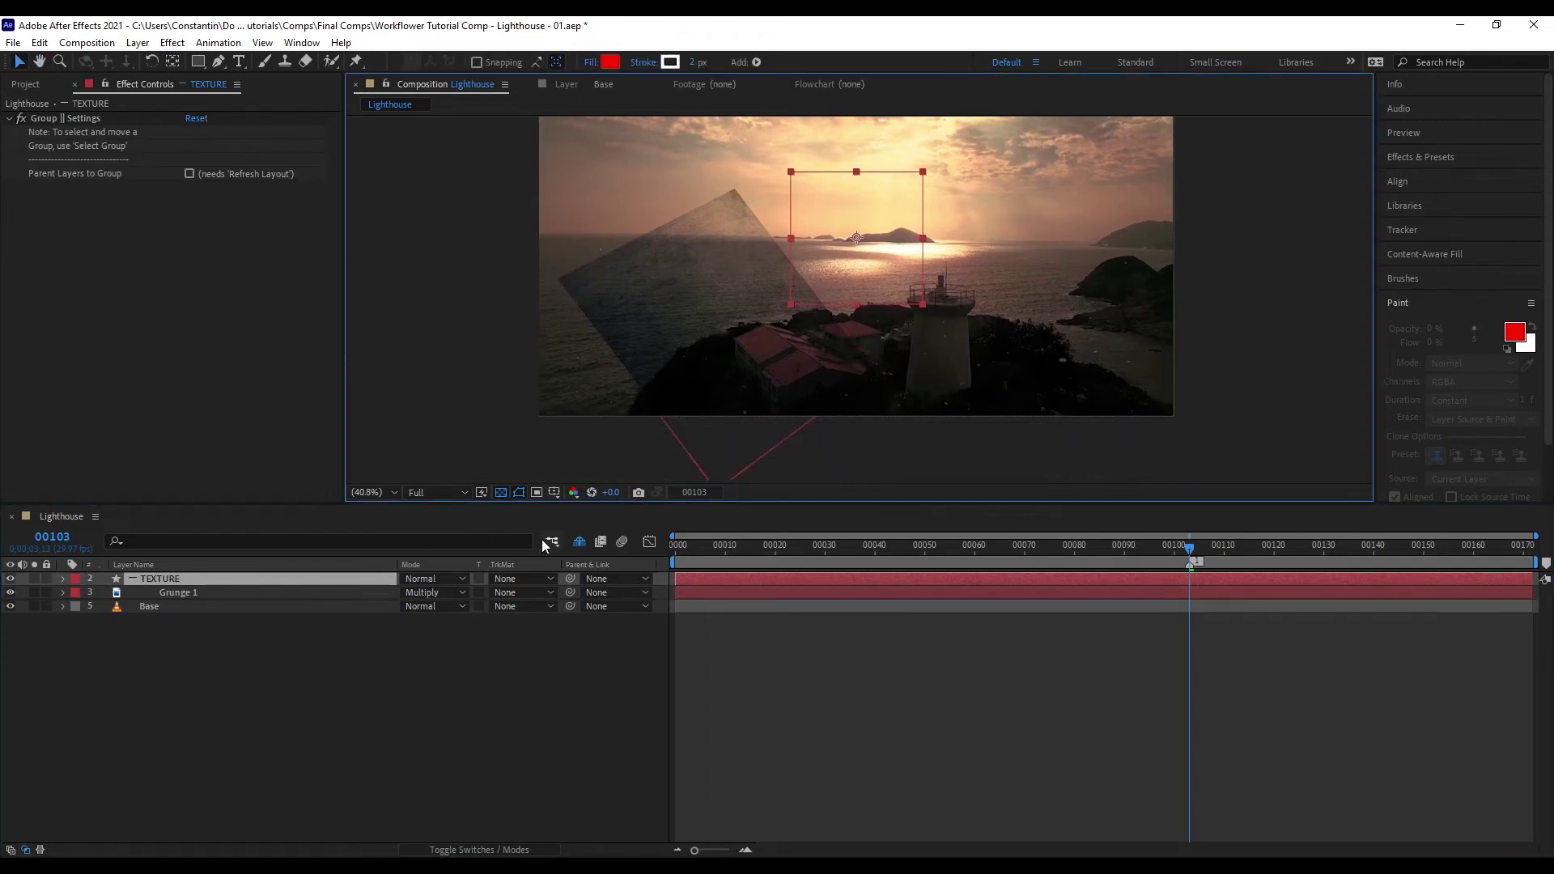
key(ctrl+alt+shift+w)
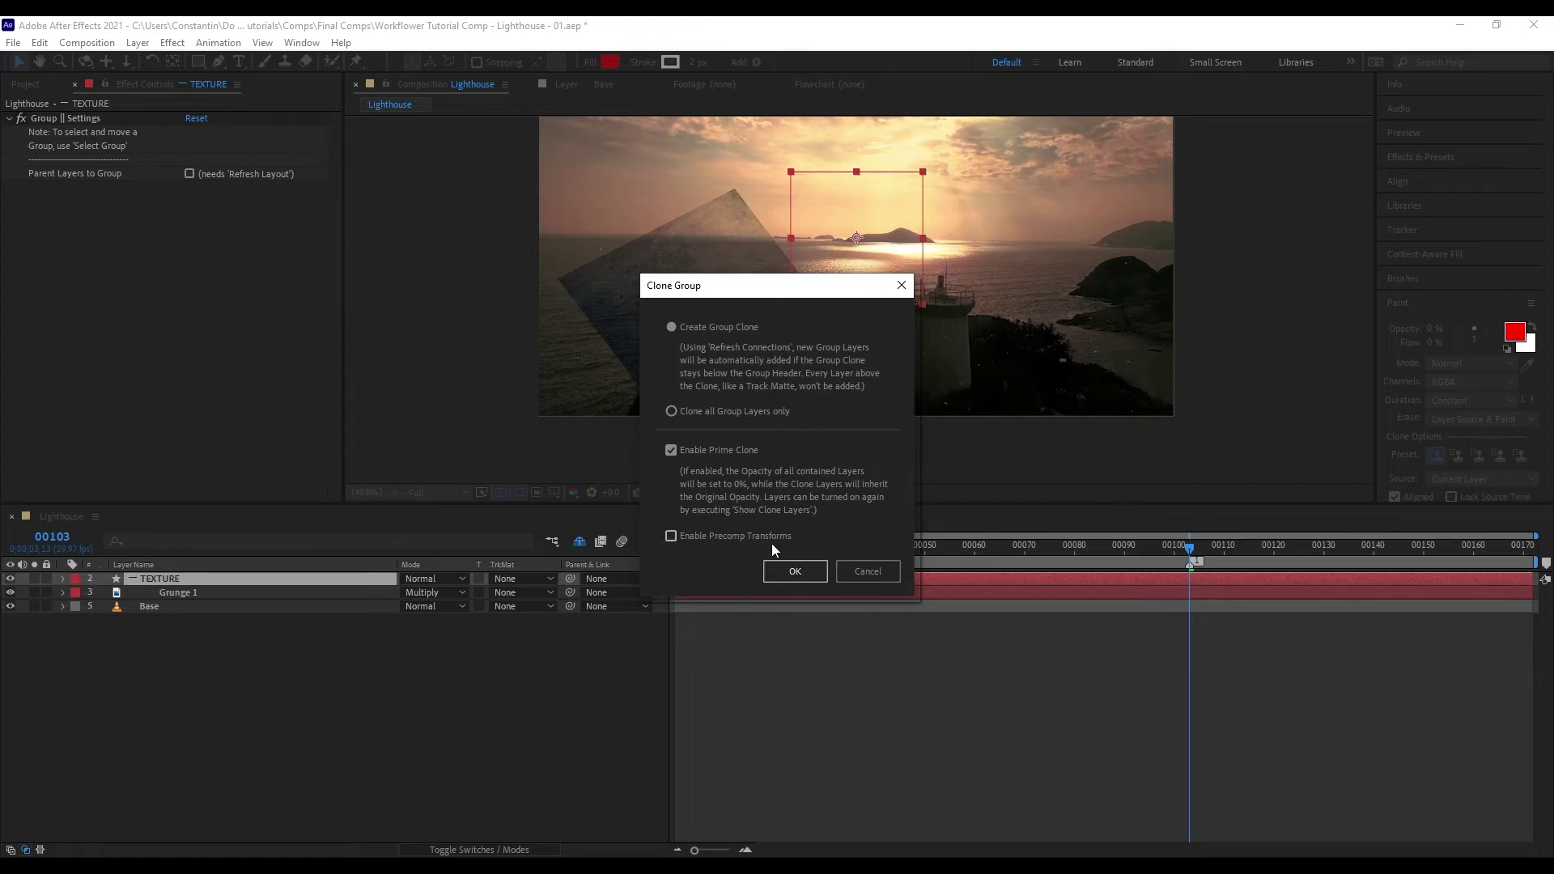
key(Return)
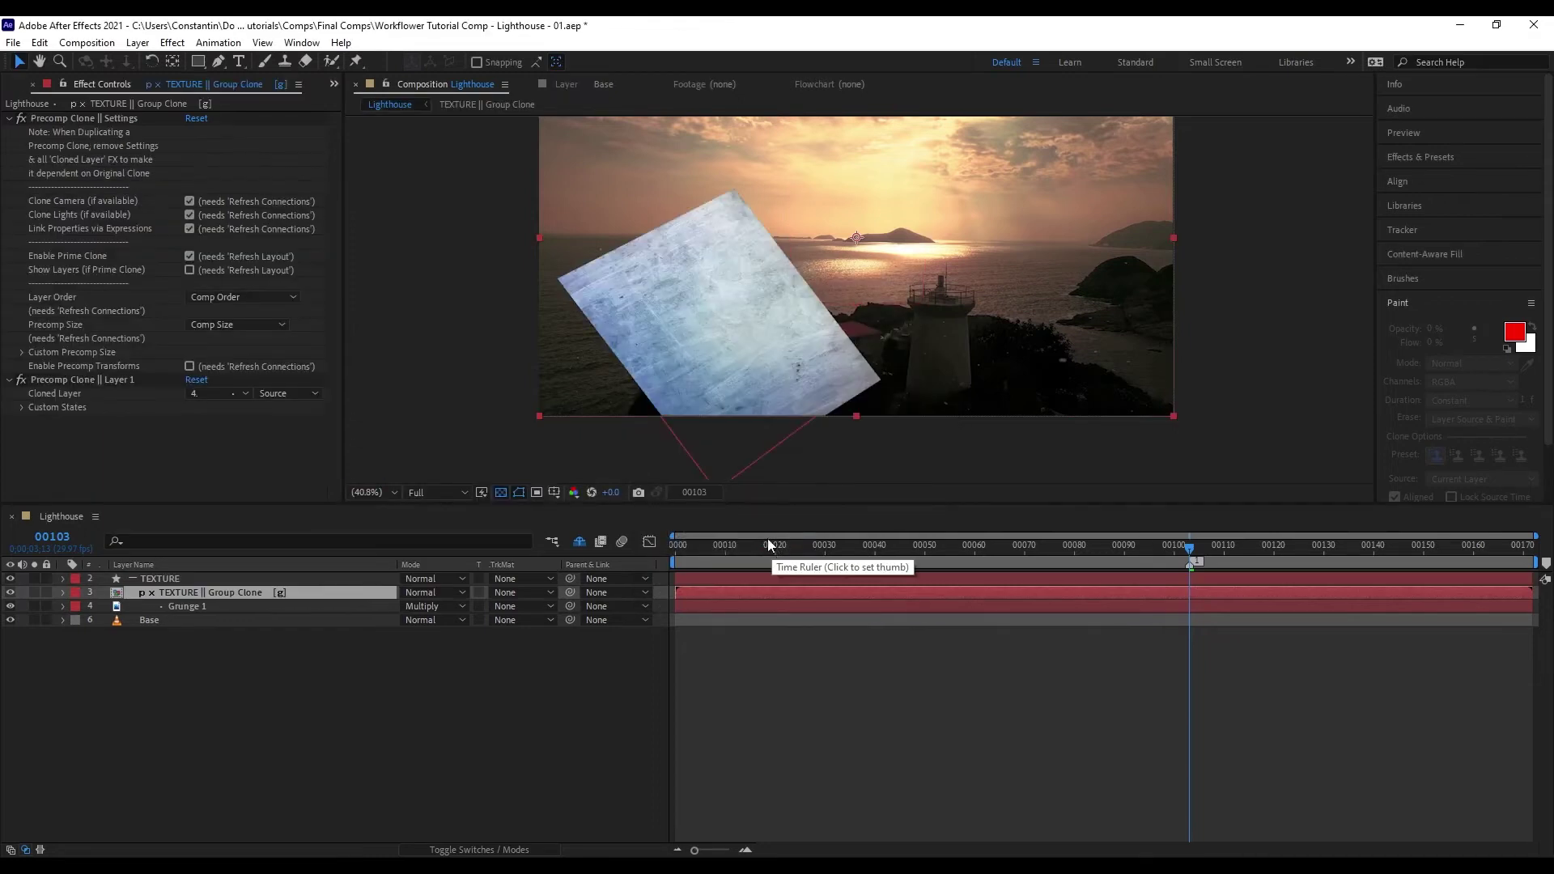
click(468, 594)
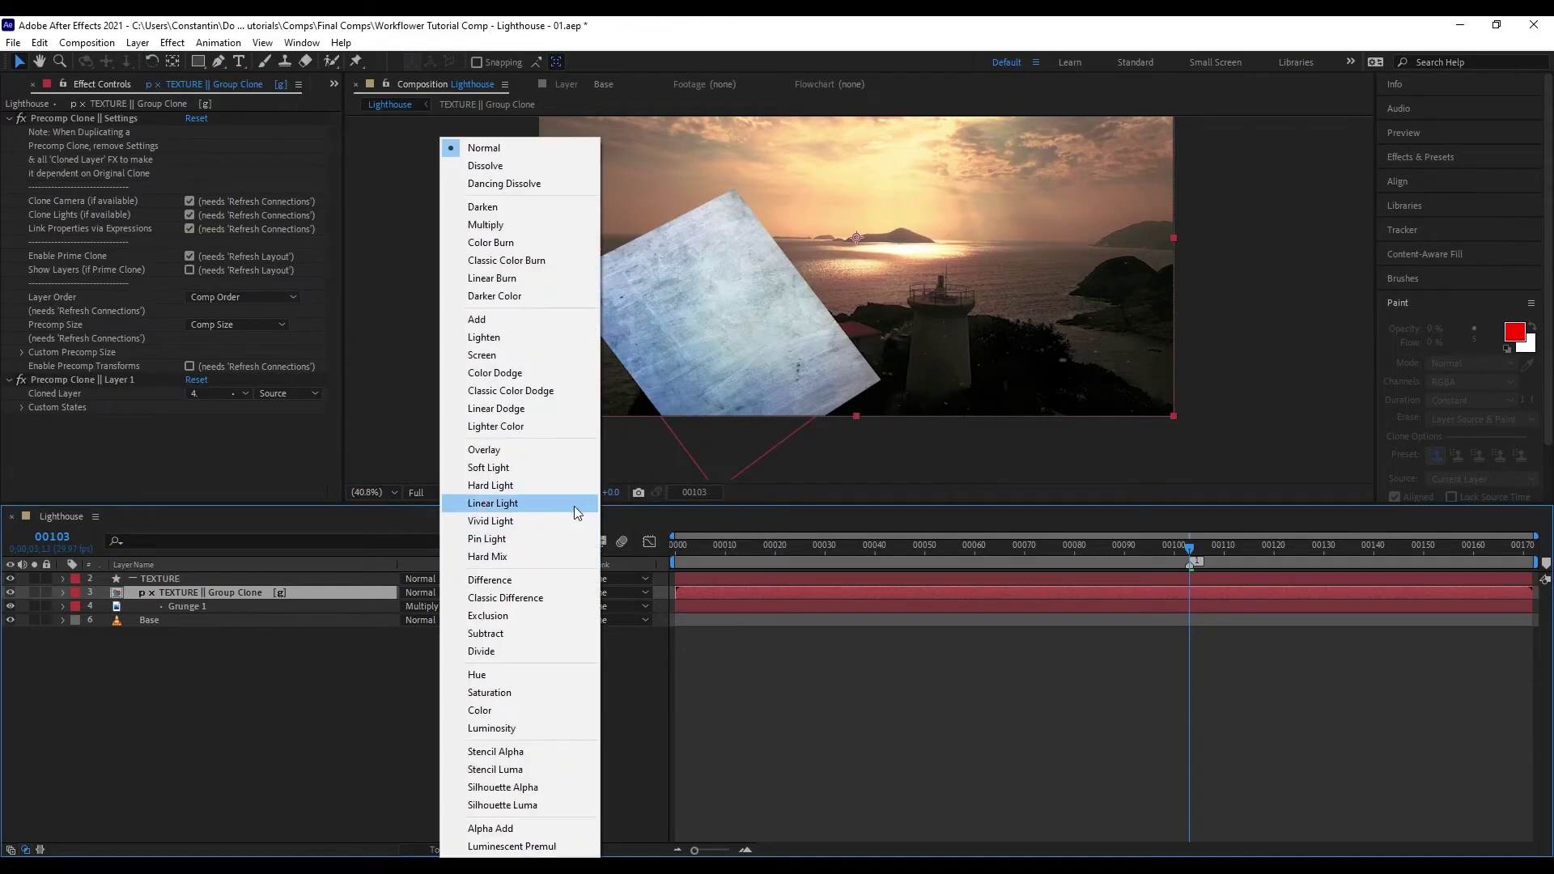
click(550, 229)
- Examine the transform properties of the TEXTURE group clone, from Anchor Point to Rotation
scroll(794, 390, up, 3)
click(64, 594)
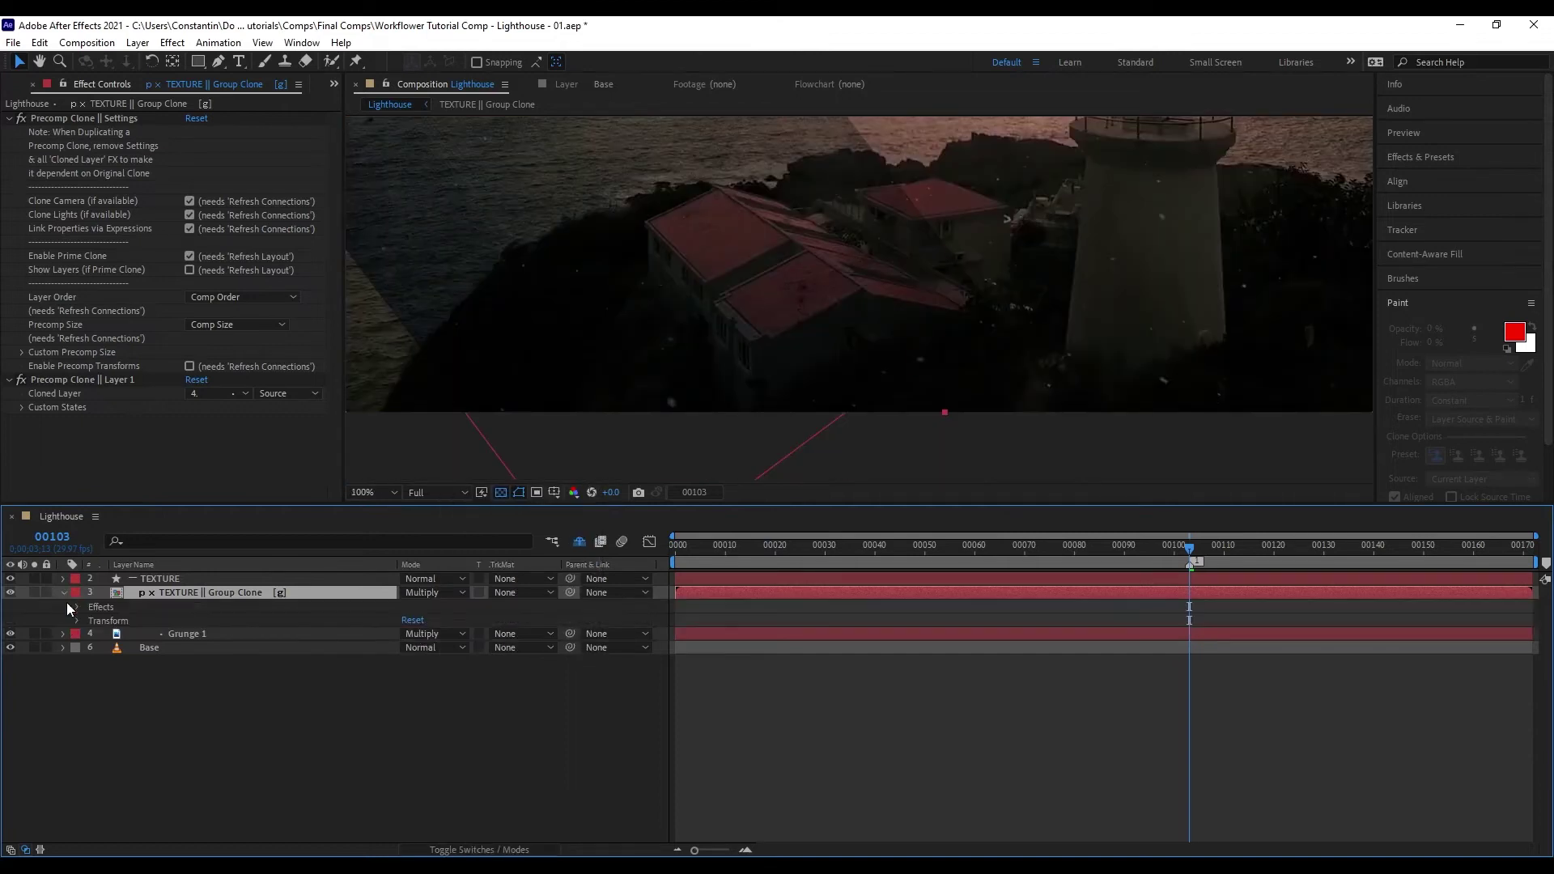
click(79, 620)
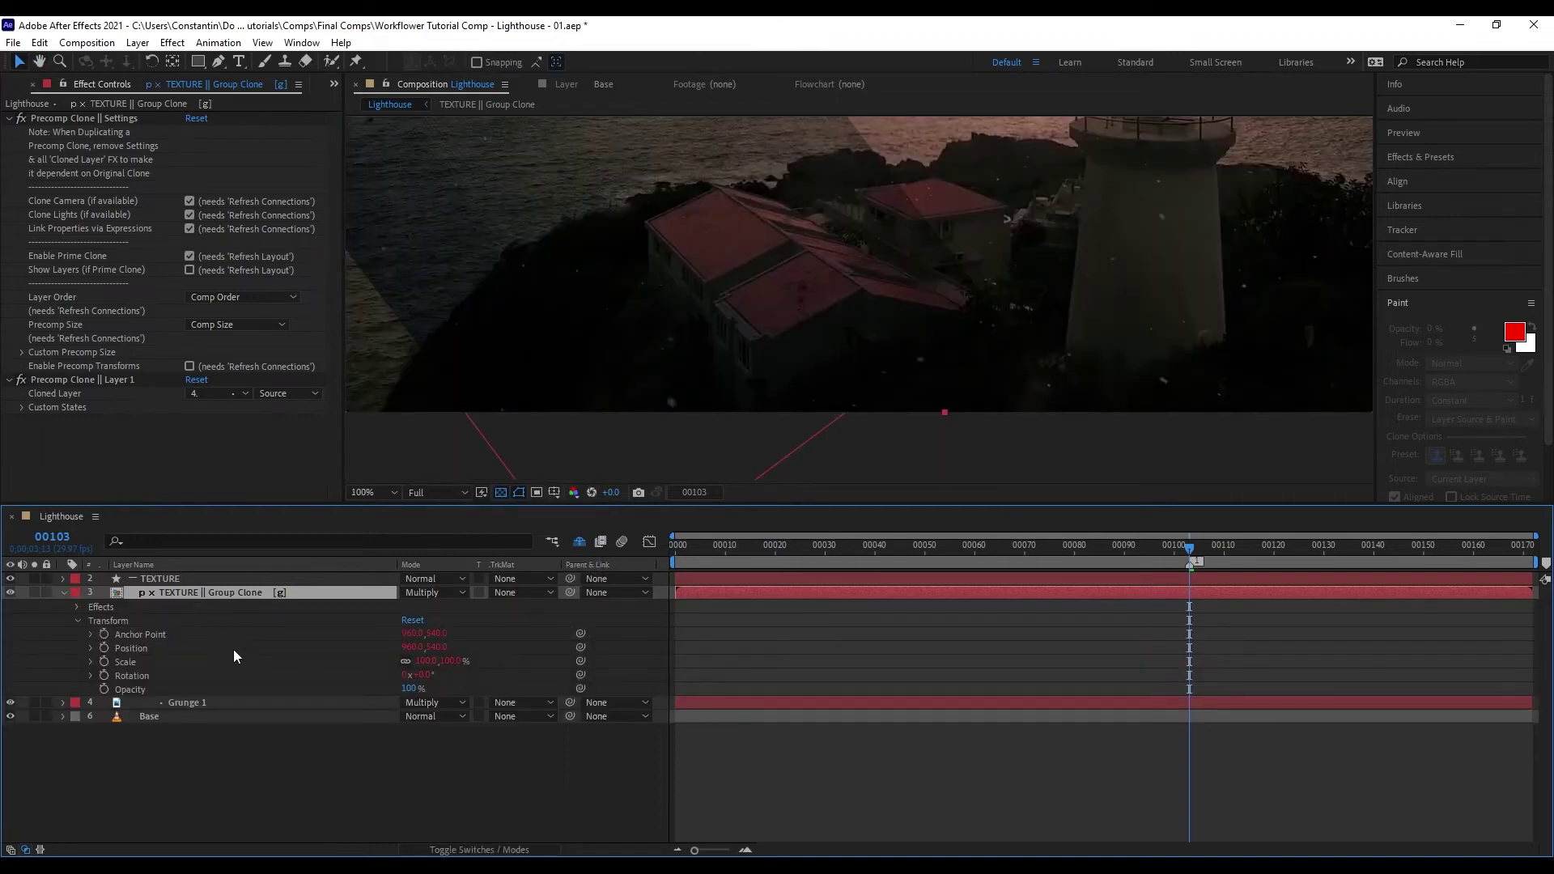
click(293, 637)
shift+click(280, 676)
click(629, 631)
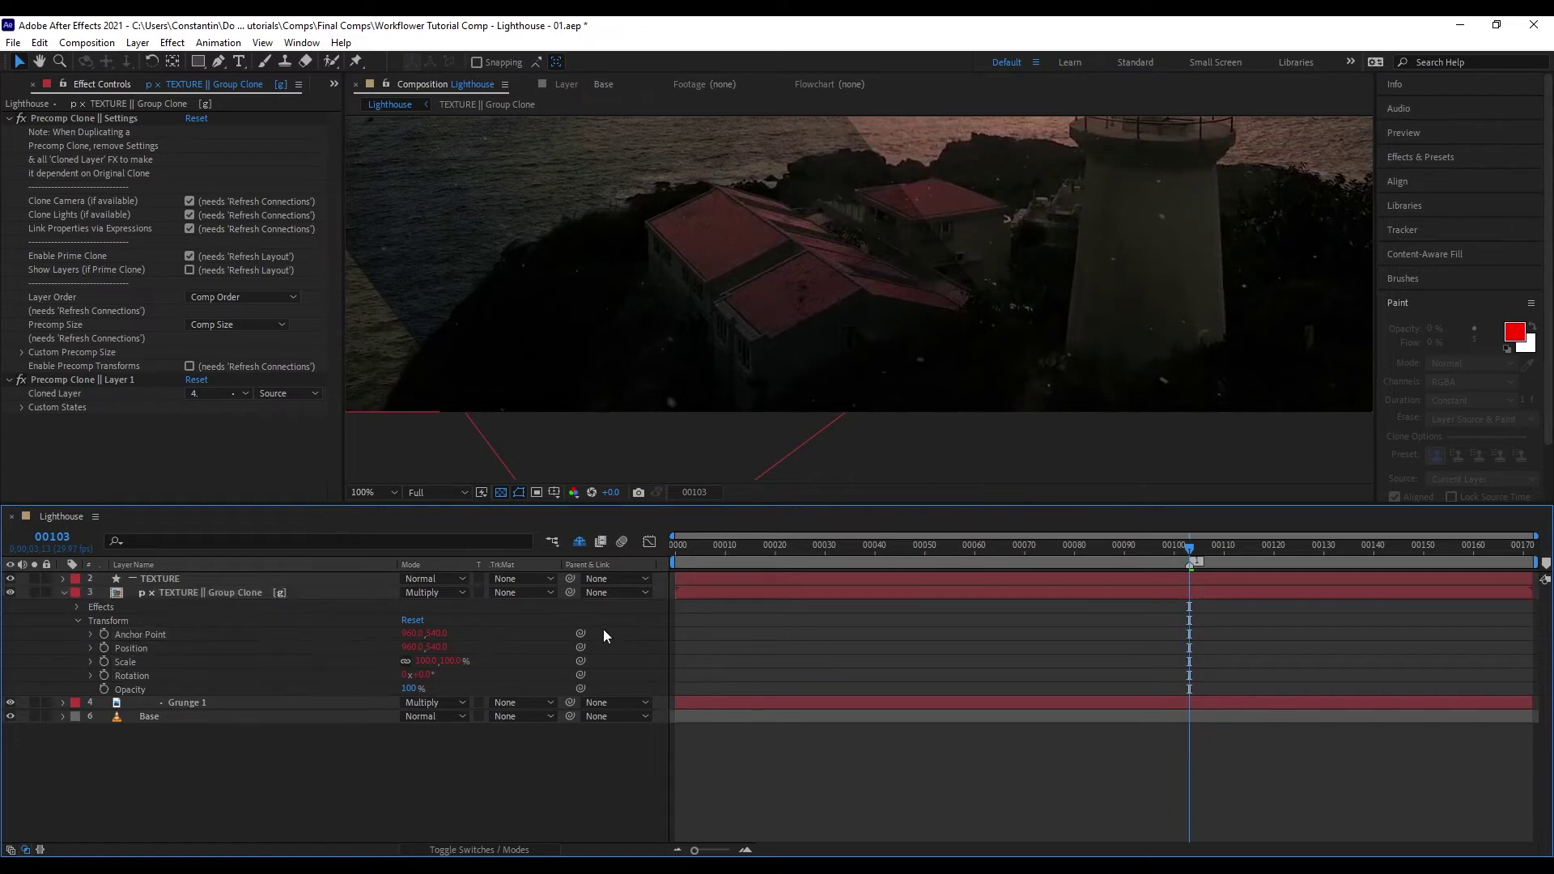
- Try to move the TEXTURE group clone in the composition, and undo the attempt
click(332, 592)
scroll(809, 340, down, 1)
drag(891, 231, 1031, 450)
key(ctrl+z)
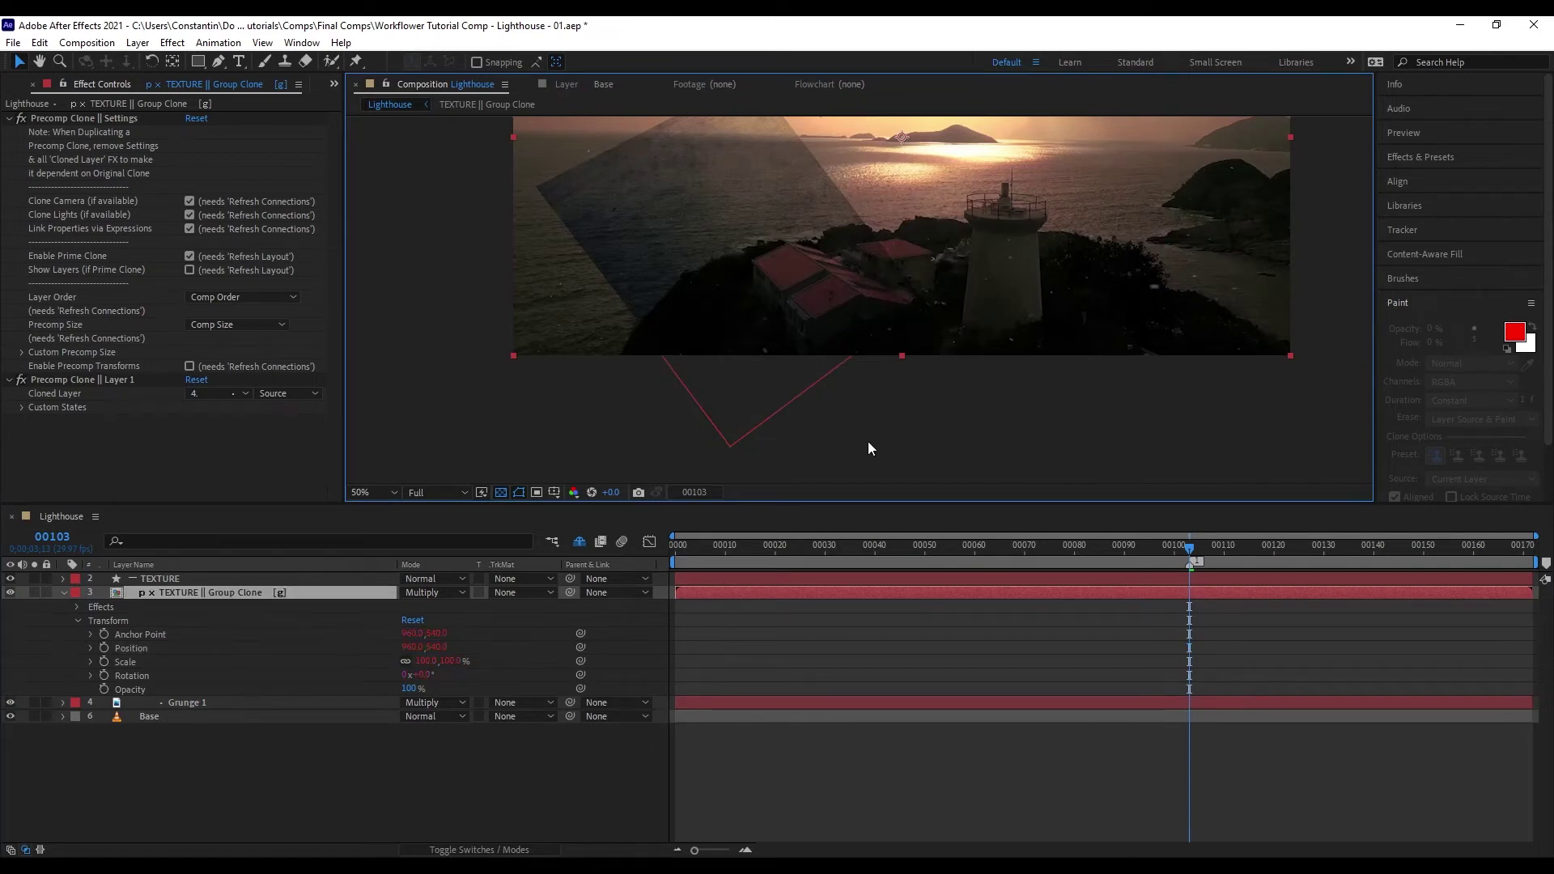
- Turn on Enable Precomp Transforms for the TEXTURE group clone and refresh its connections
drag(868, 444, 850, 534)
click(249, 369)
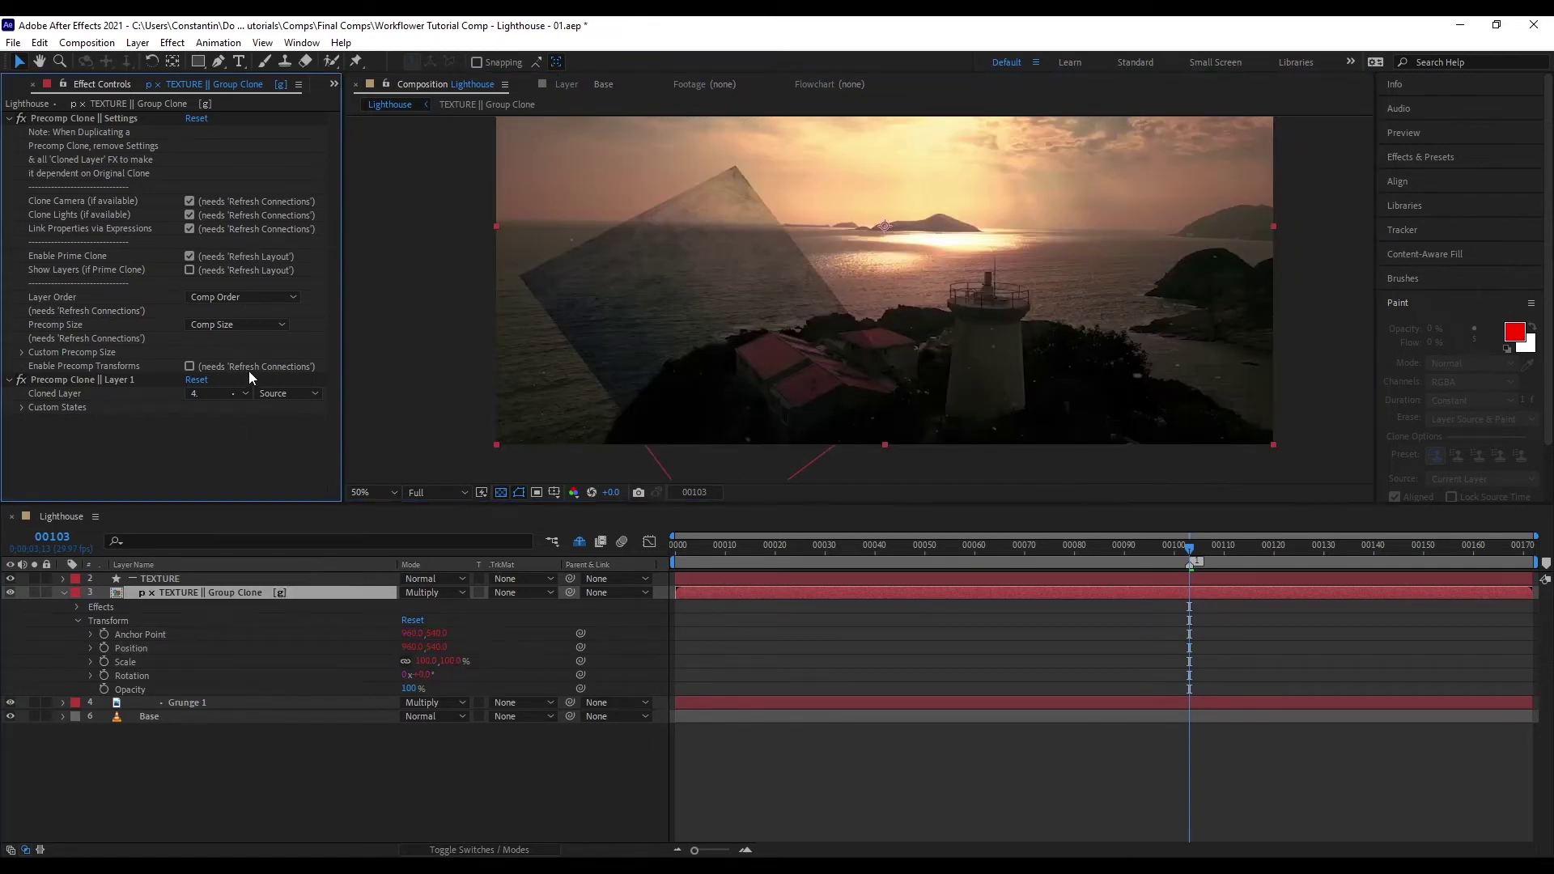
key(ctrl+alt+q)
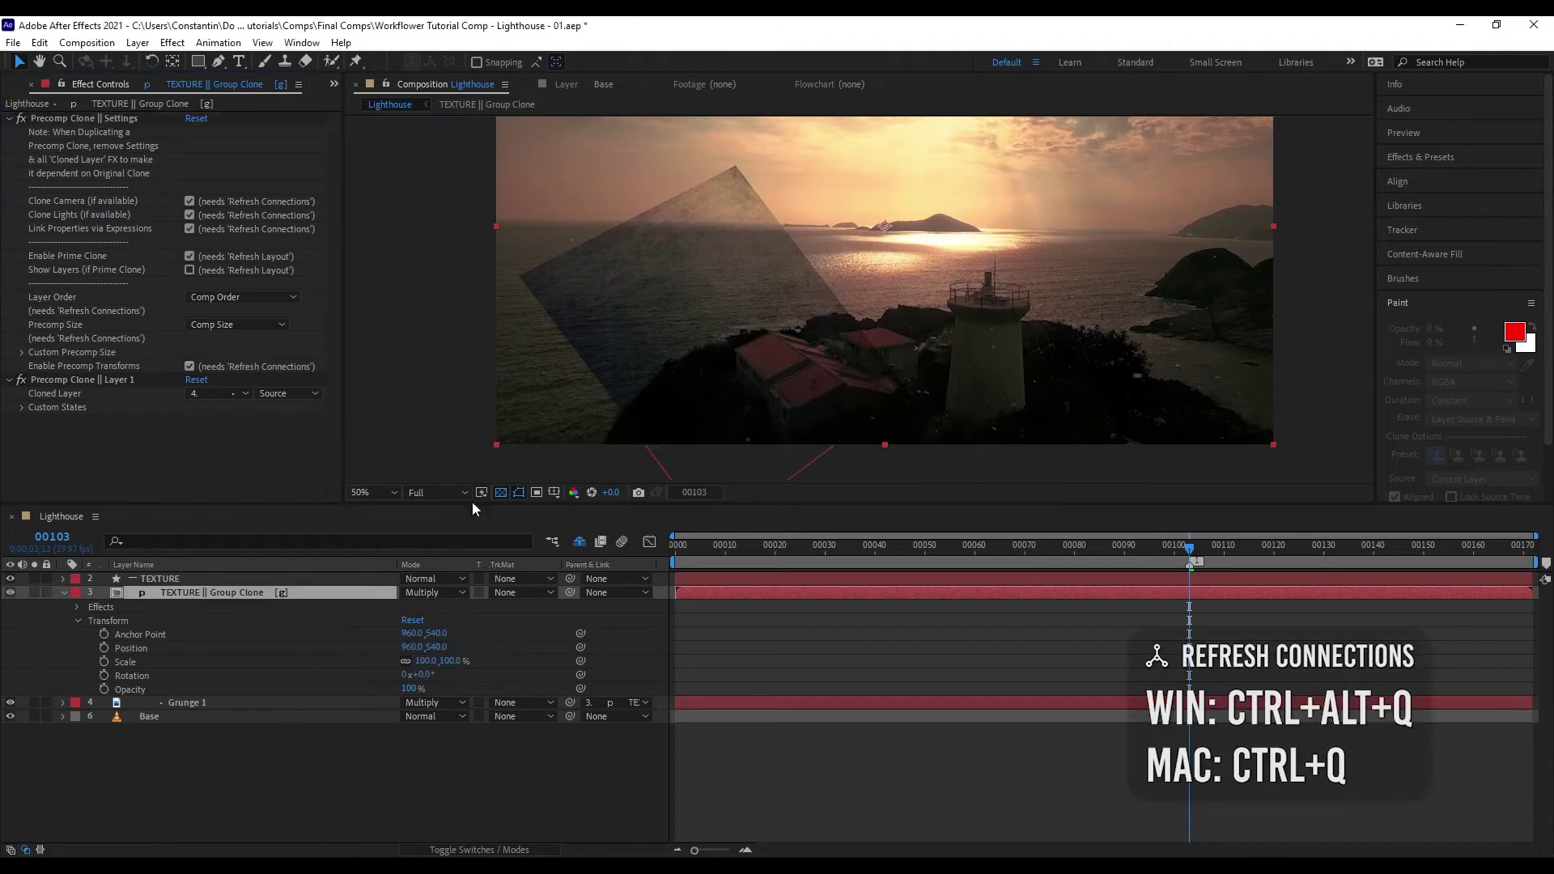
- Check the group clone's transform properties, move the clone as a test, and undo the move
drag(202, 615, 206, 675)
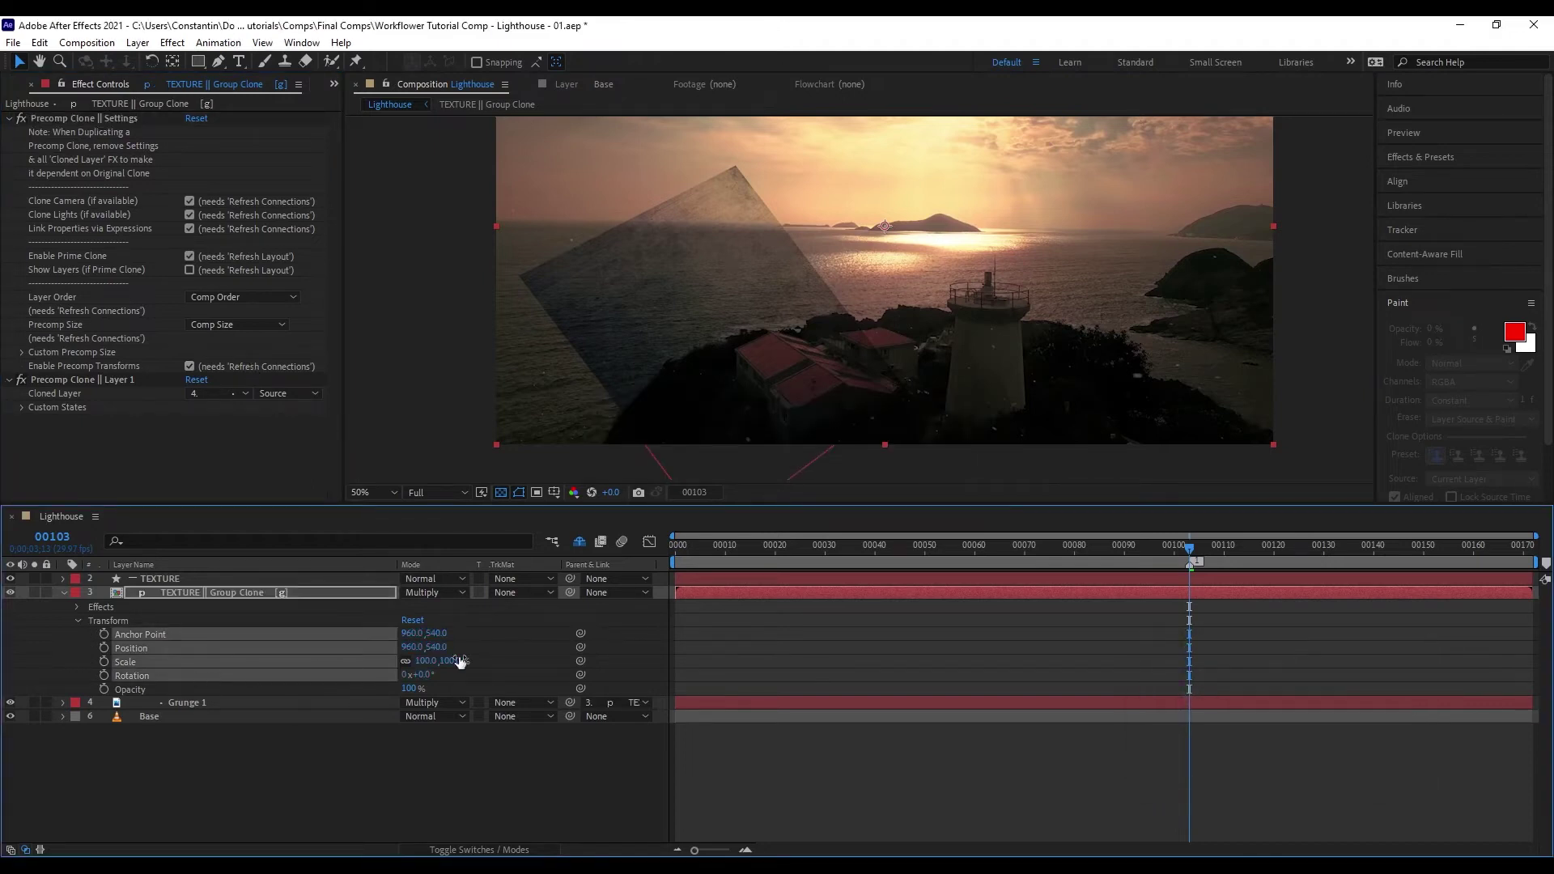
click(650, 565)
click(309, 599)
mouse_move(861, 336)
mouse_down()
mouse_move(905, 348)
mouse_move(847, 387)
mouse_up()
key(ctrl+z)
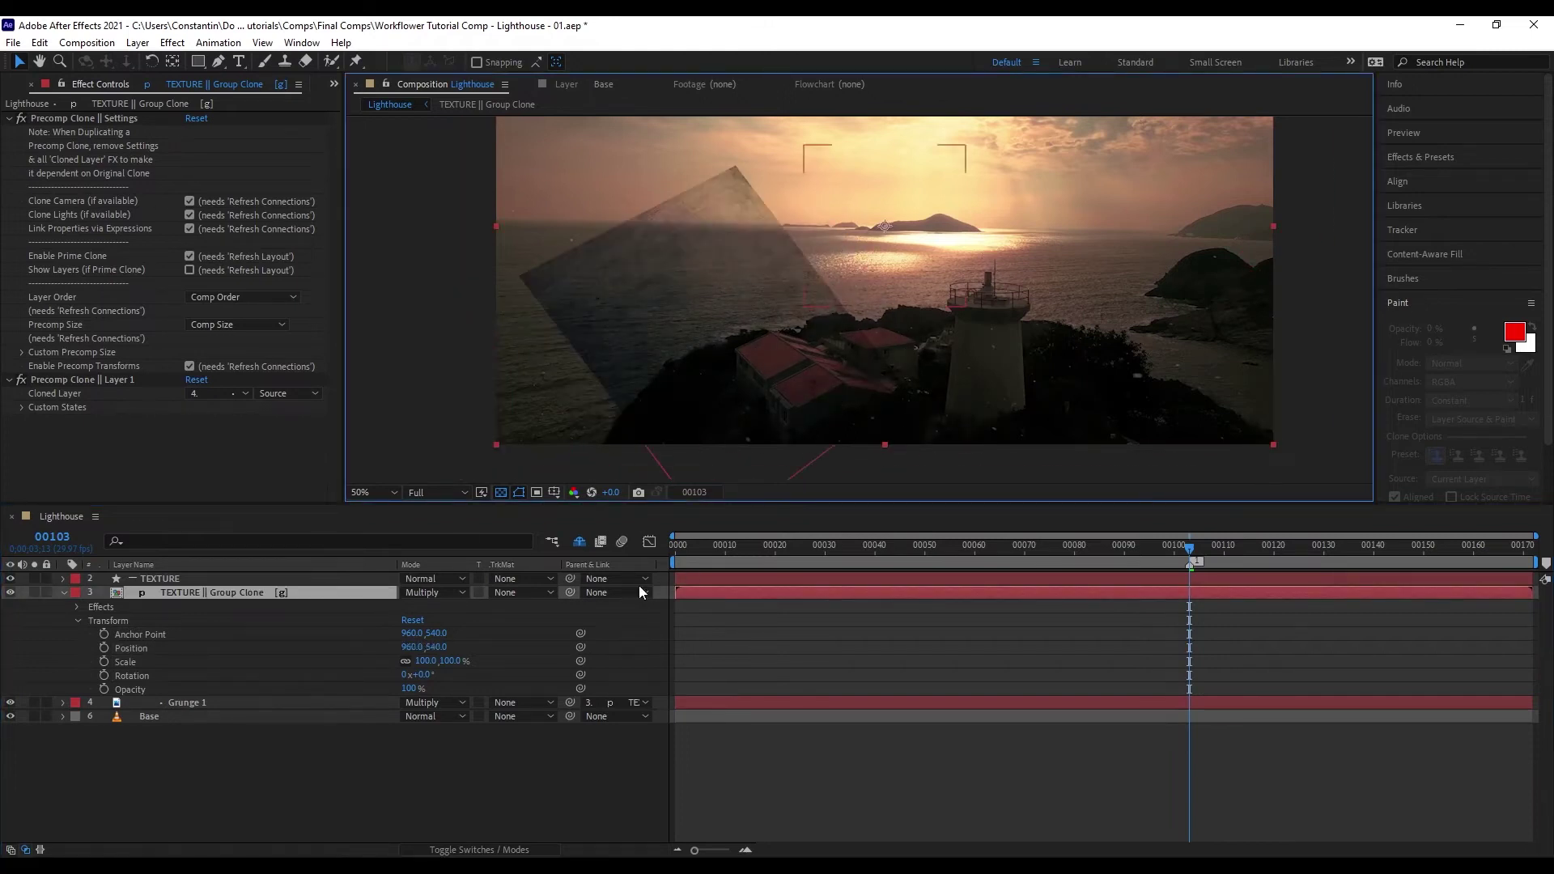
- Scale down the TEXTURE group clone and rotate it to 28° as a test of its precomp transforms
click(281, 705)
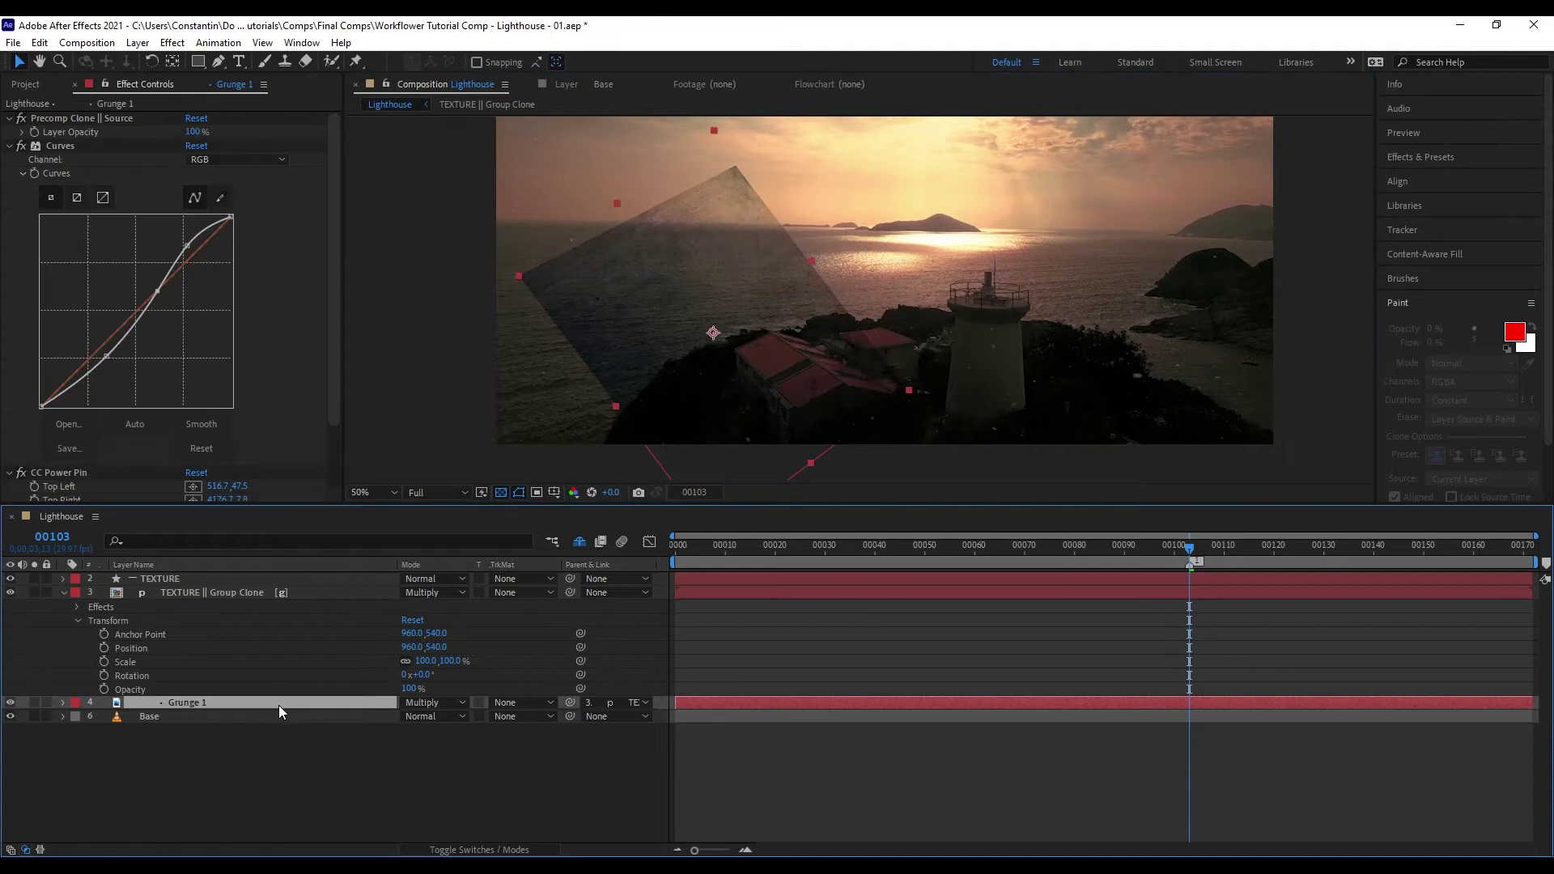
click(64, 593)
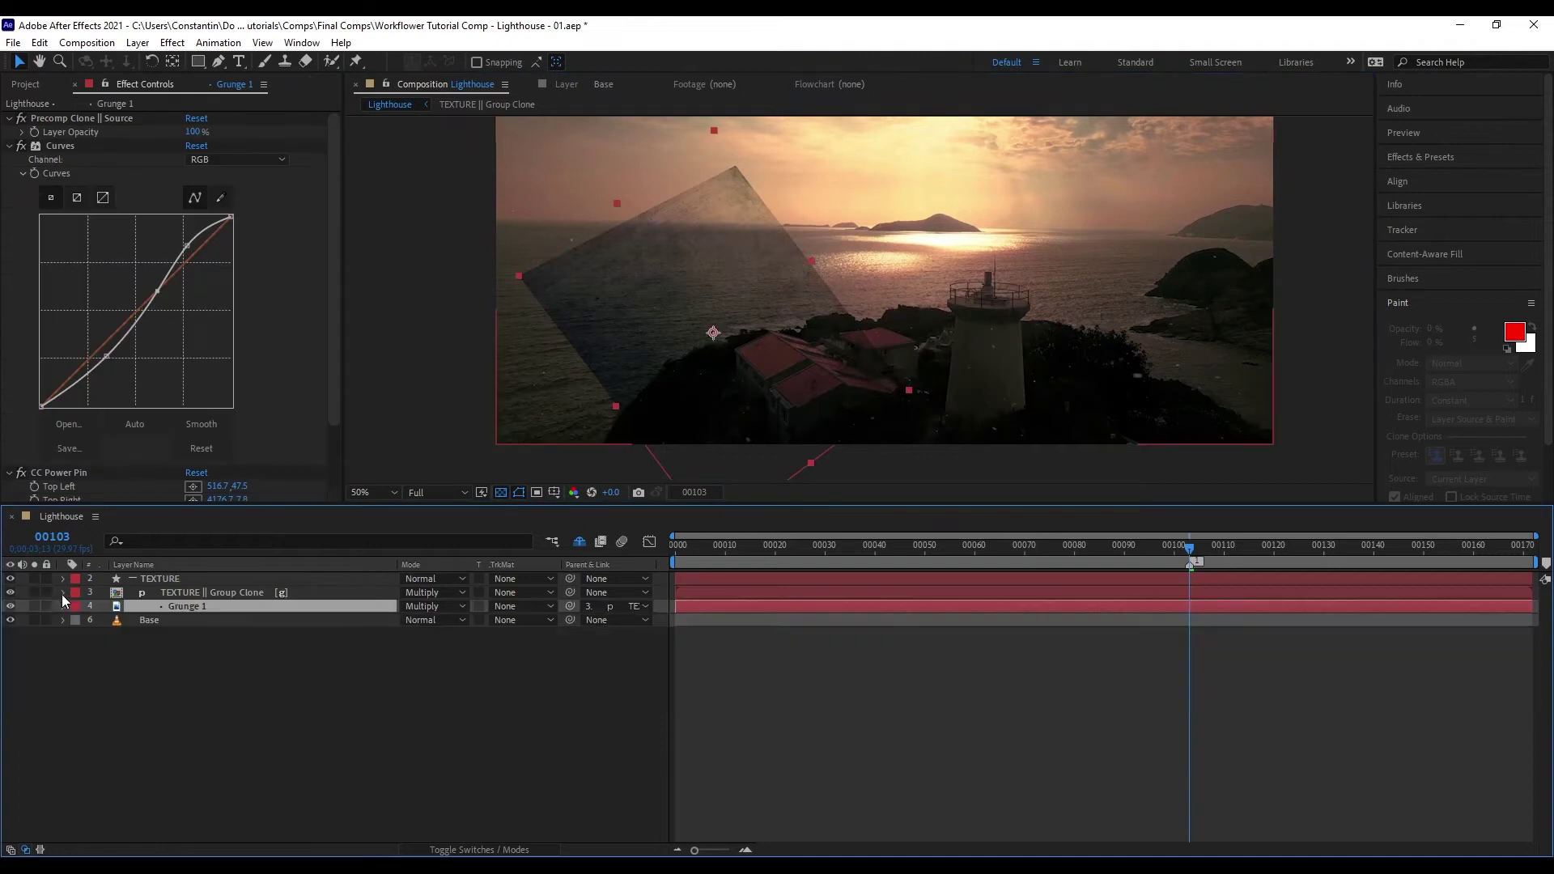
click(250, 594)
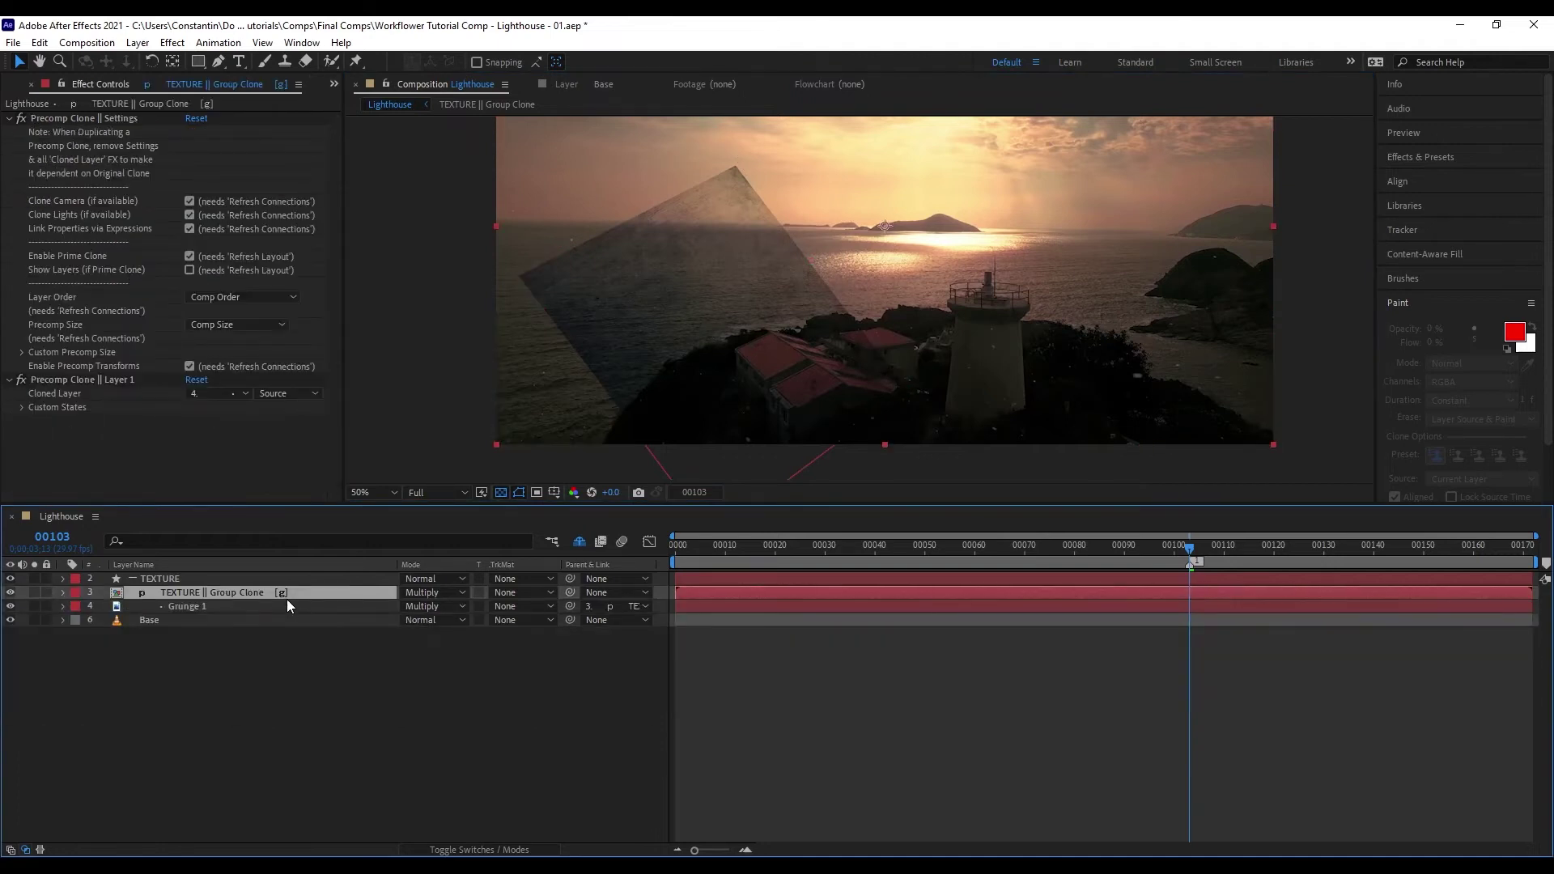
click(289, 607)
click(288, 594)
key(s)
mouse_move(443, 606)
mouse_down()
mouse_move(411, 609)
mouse_move(433, 622)
mouse_up()
key(r)
drag(760, 248, 710, 251)
- Move the Grunge 1 layer away from its place inside the group clone, and undo the move
click(321, 623)
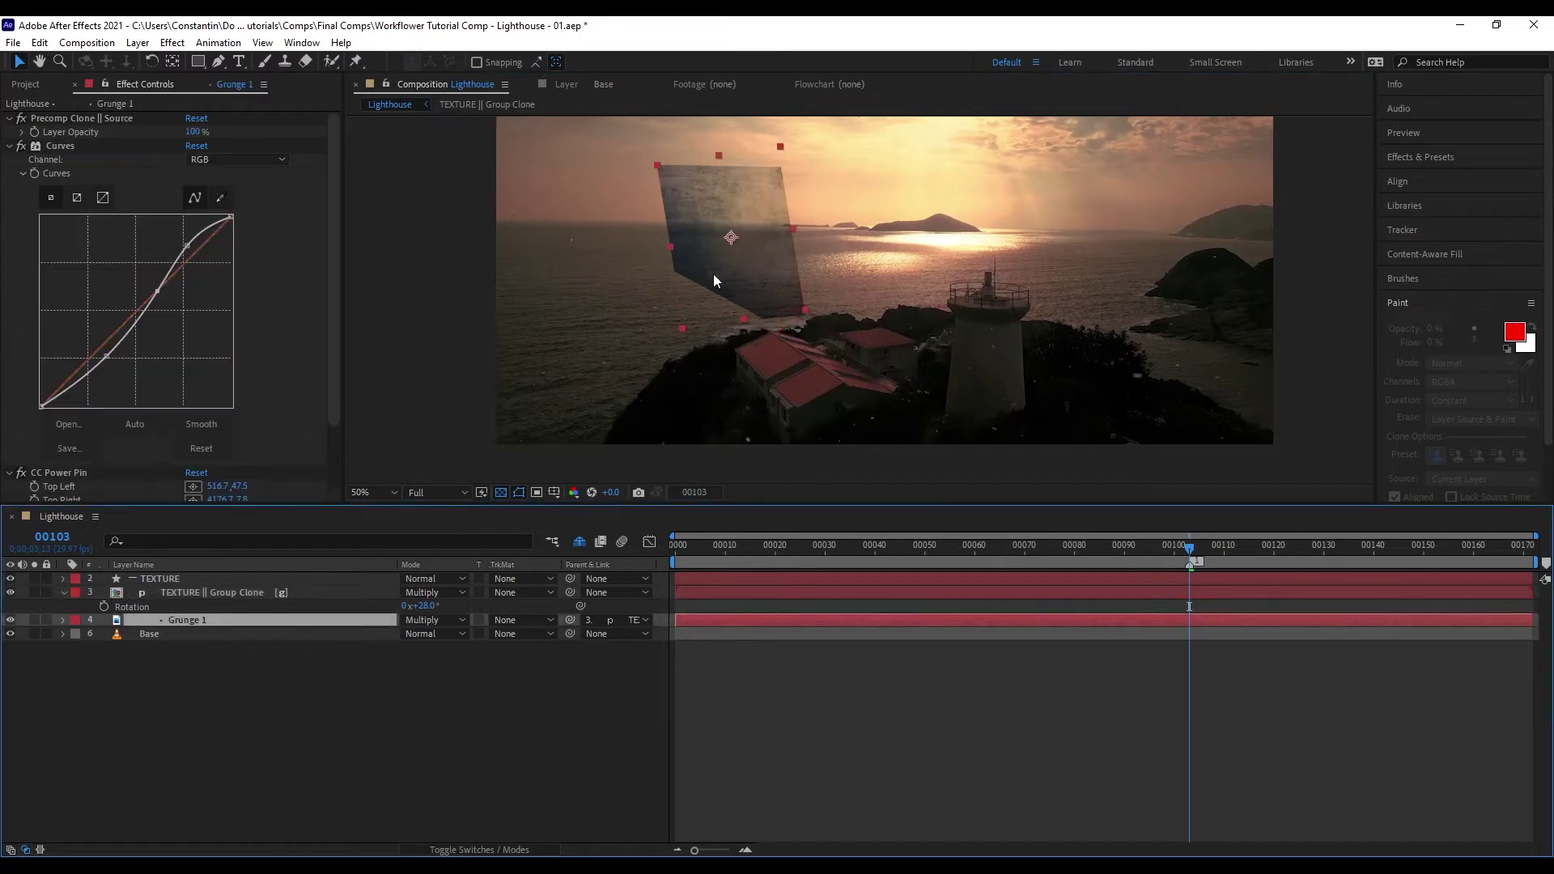
click(759, 296)
drag(759, 296, 654, 324)
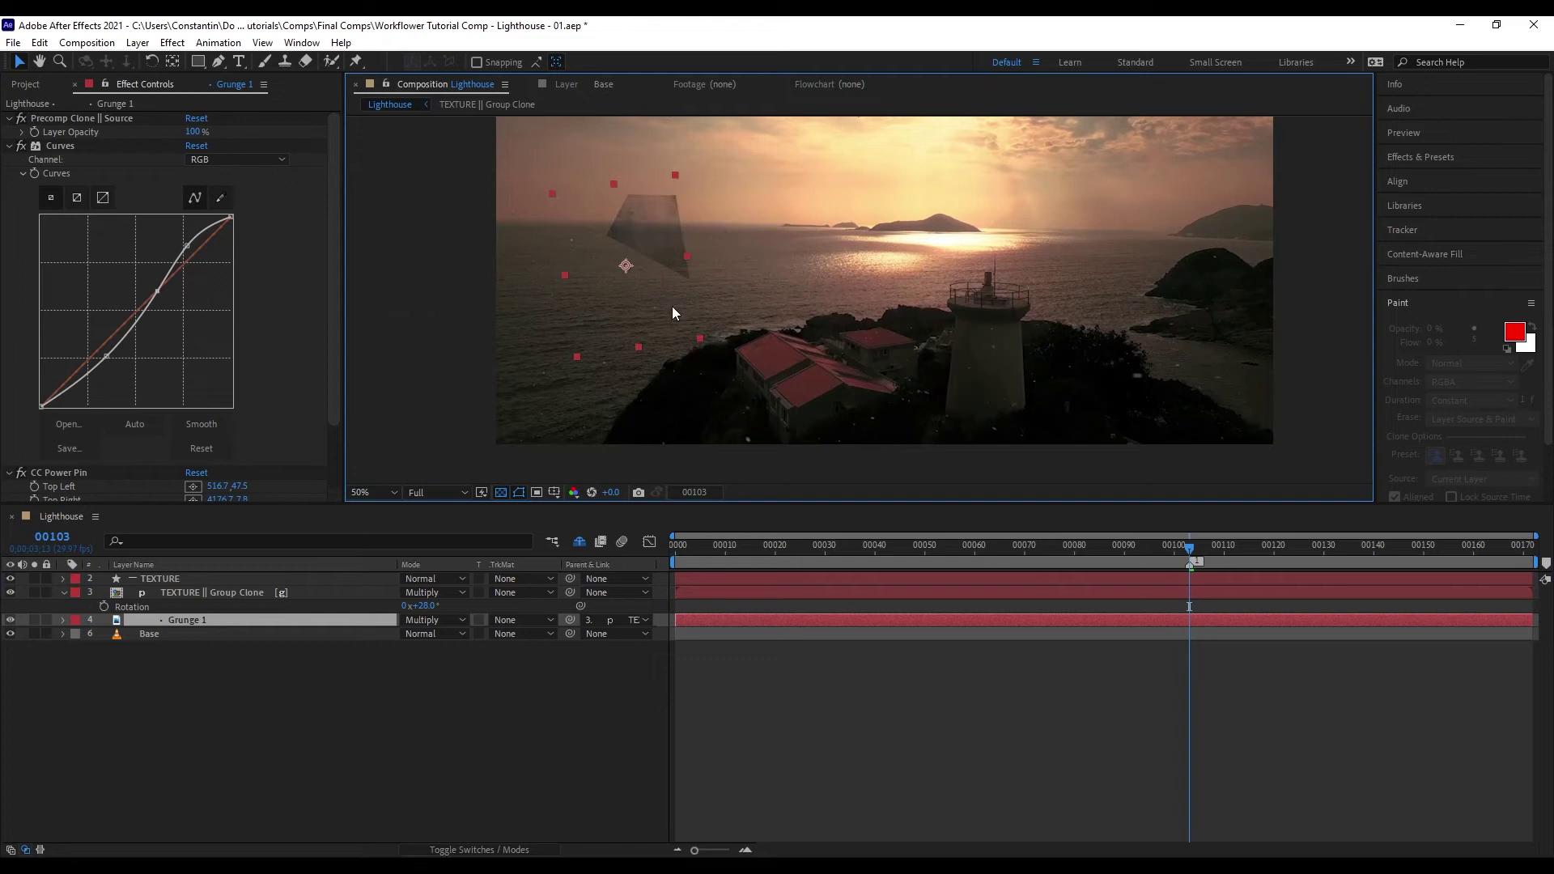
key(ctrl+z)
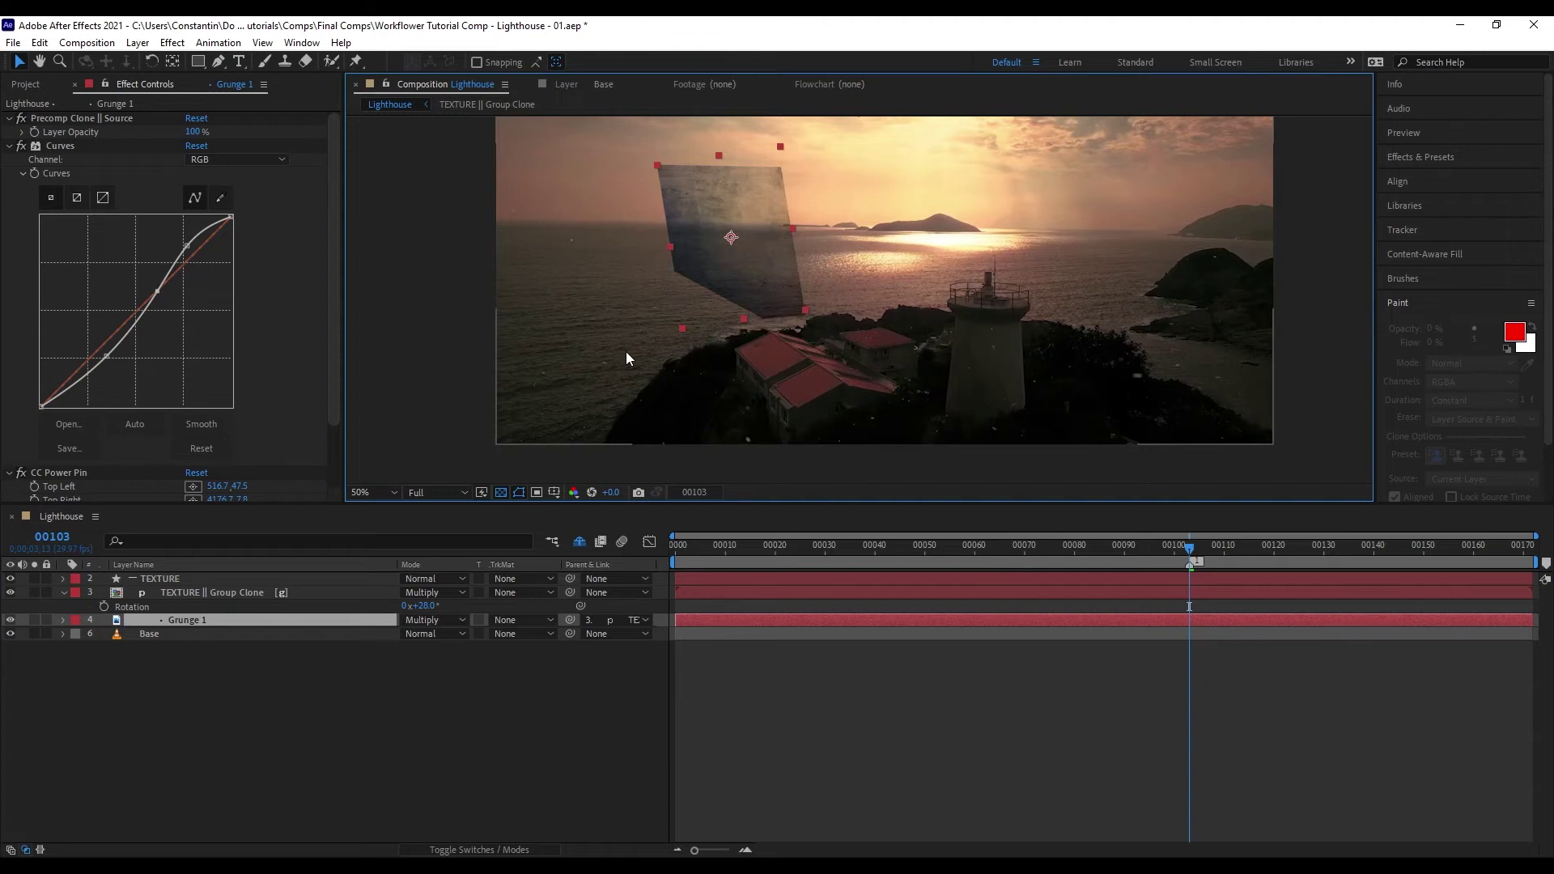
- Apply the Base layer's Mocha AE tracking data to the TEXTURE group clone as a Corner Pin export supporting motion blur
click(219, 594)
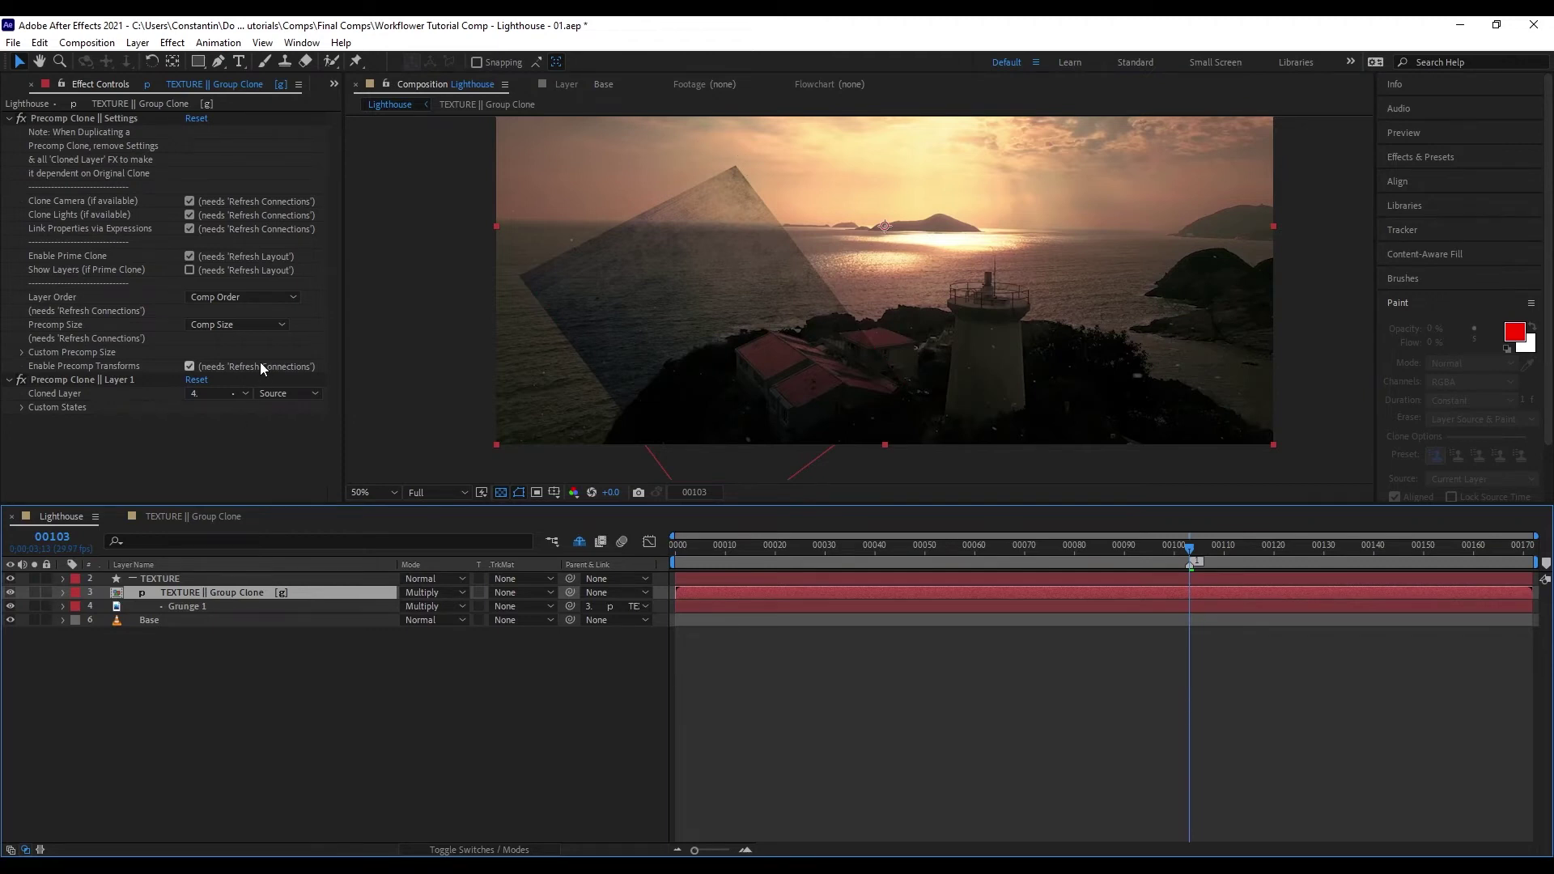
click(319, 608)
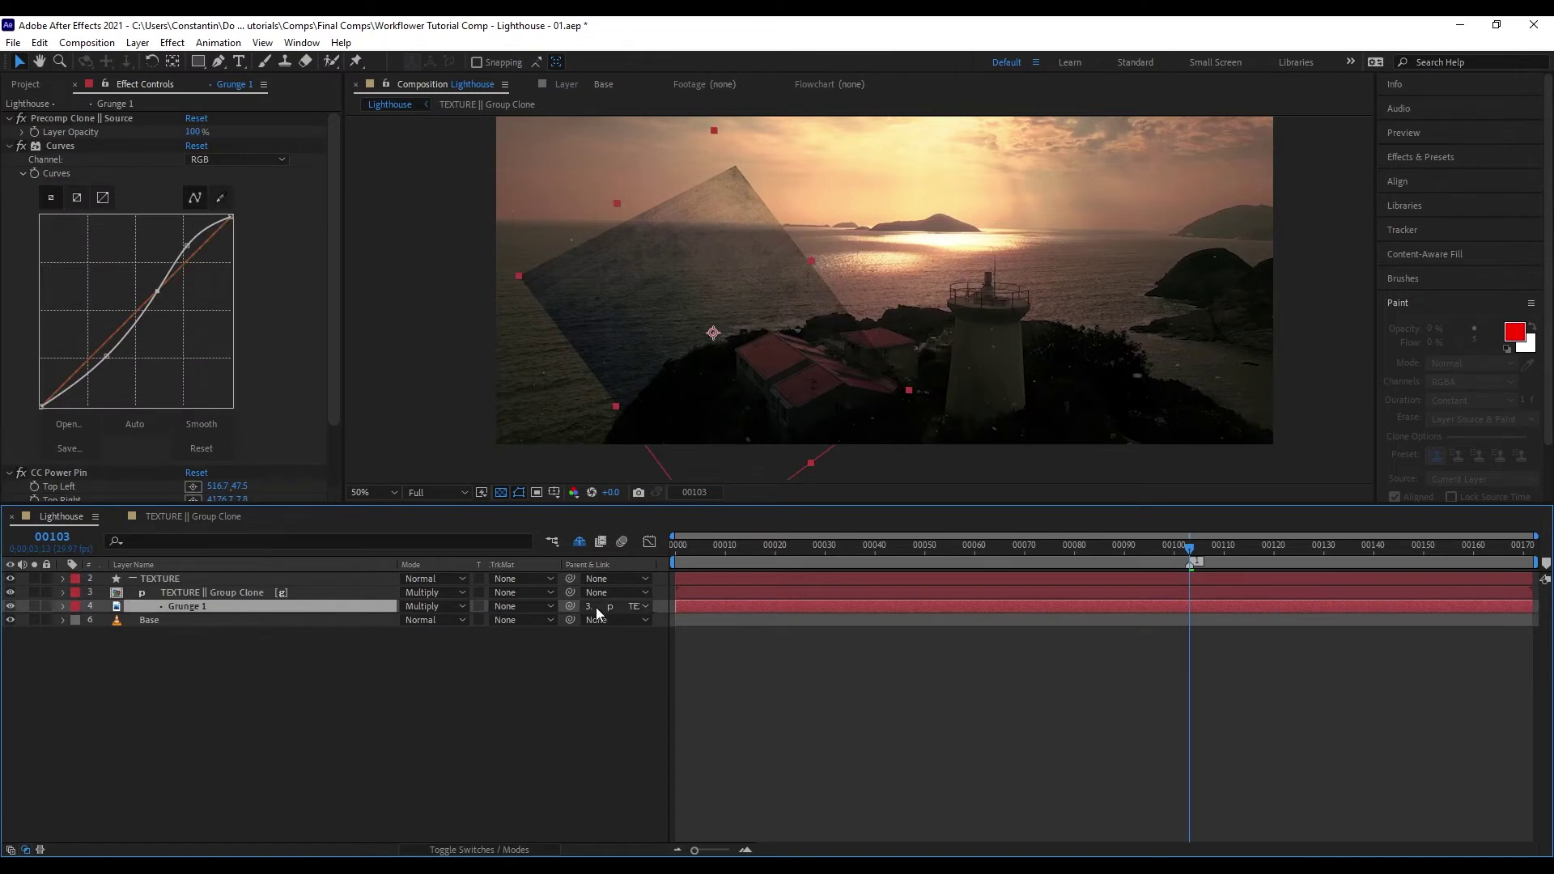
click(285, 595)
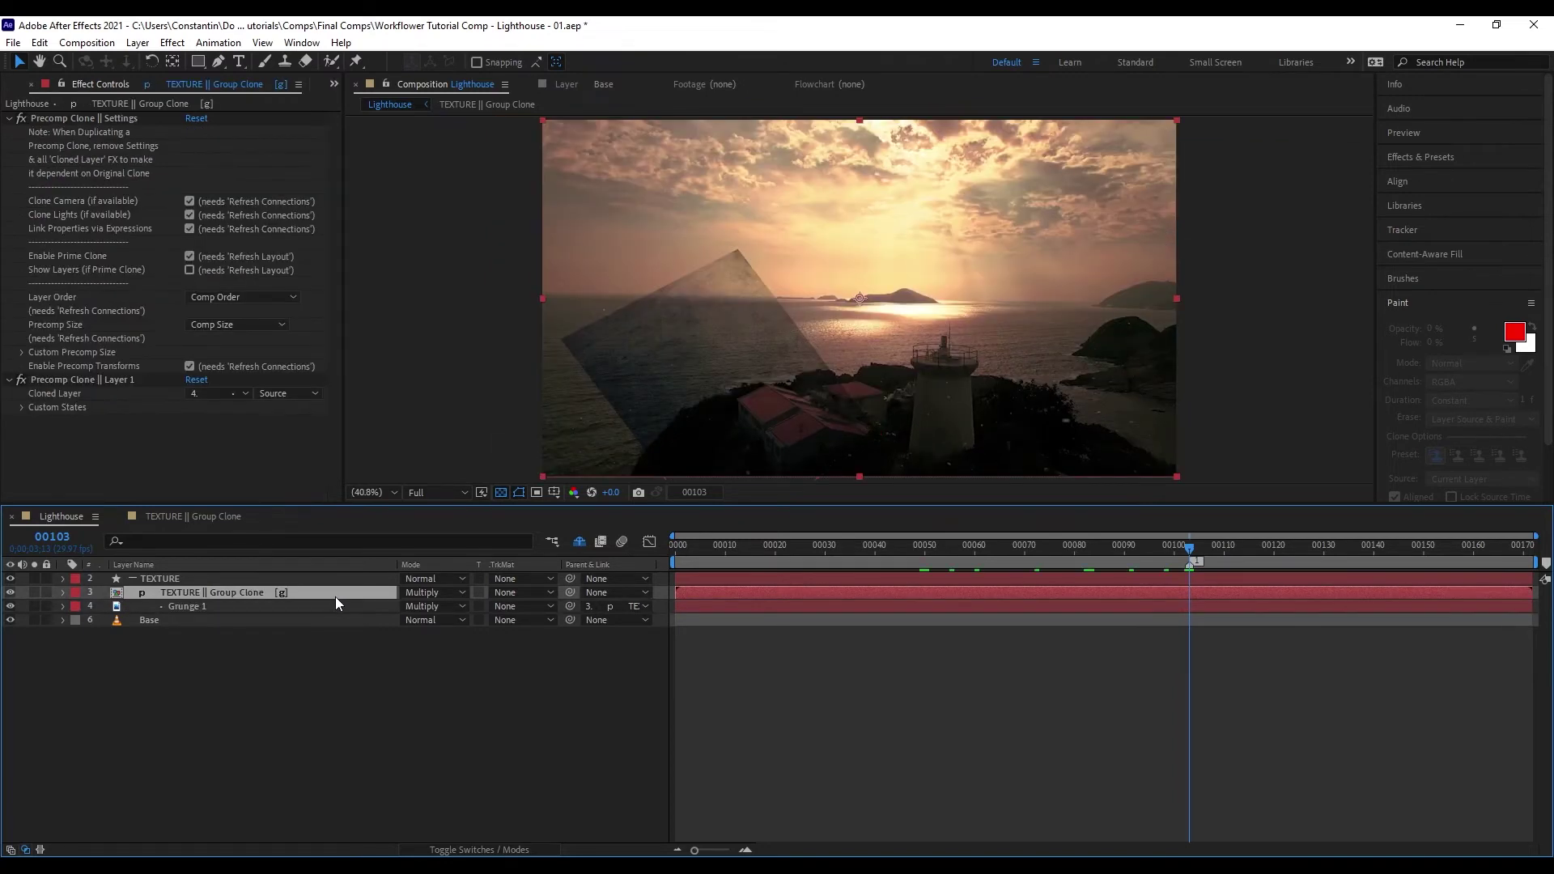
click(342, 618)
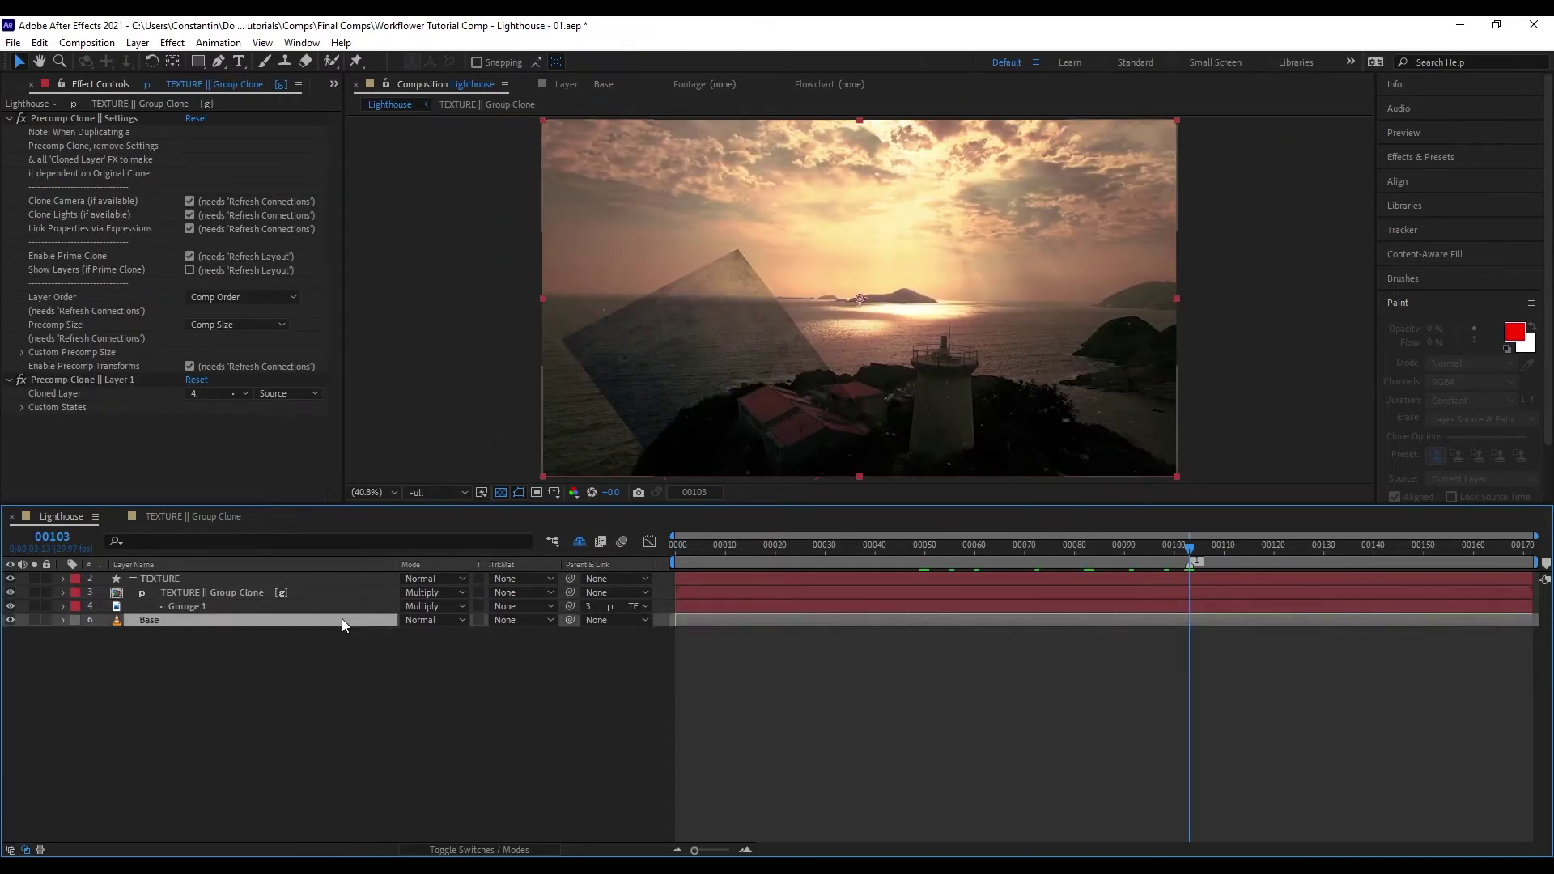
click(226, 387)
click(303, 468)
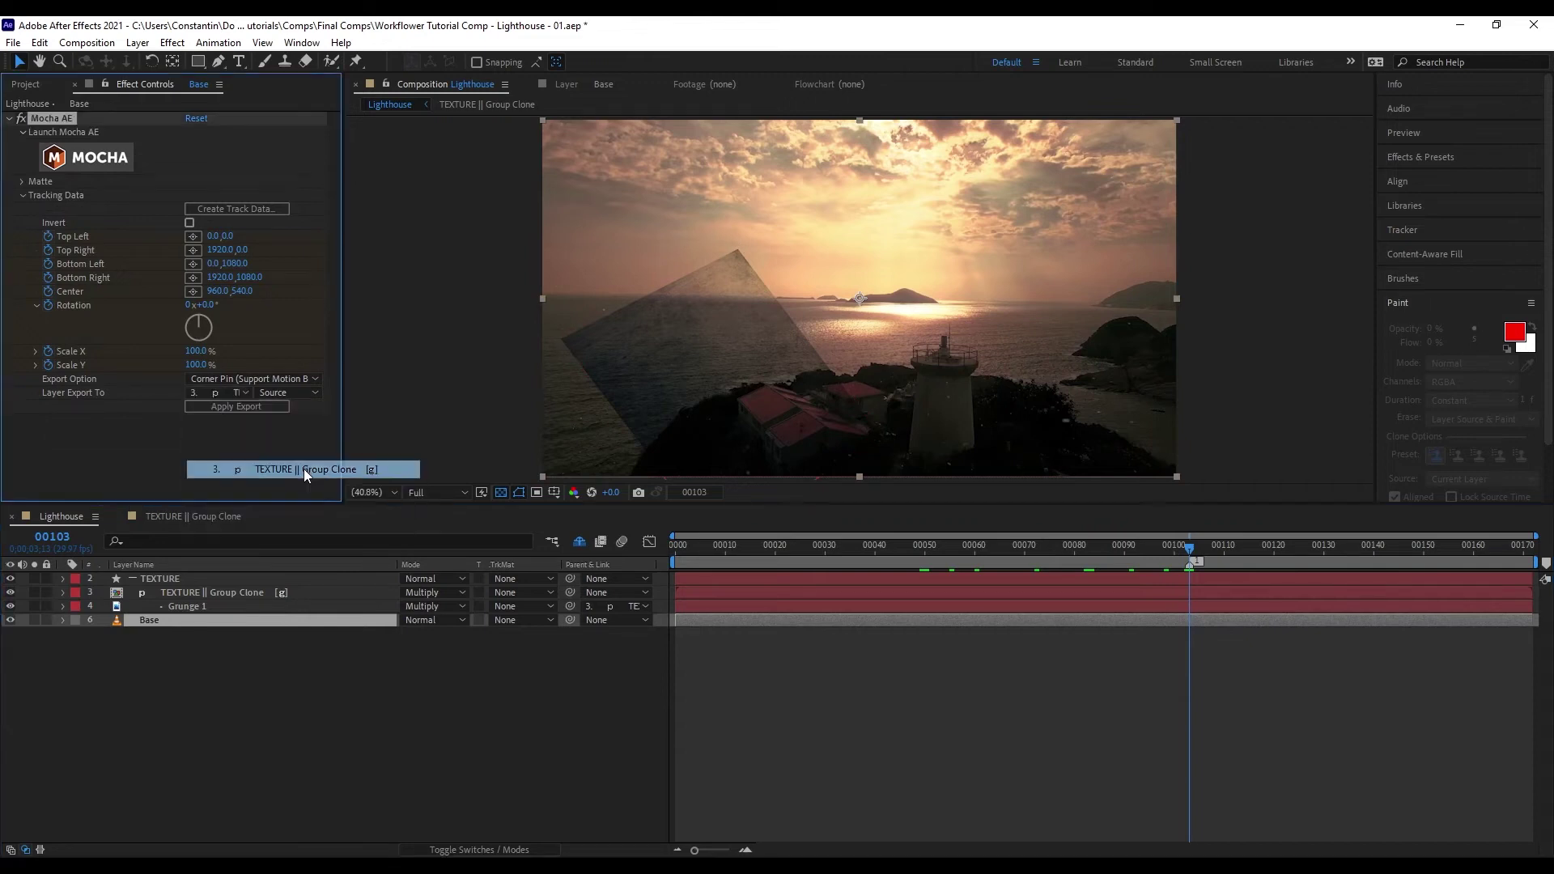
click(257, 411)
- Turn on motion blur for the TEXTURE group clone and for the Lighthouse composition
click(298, 594)
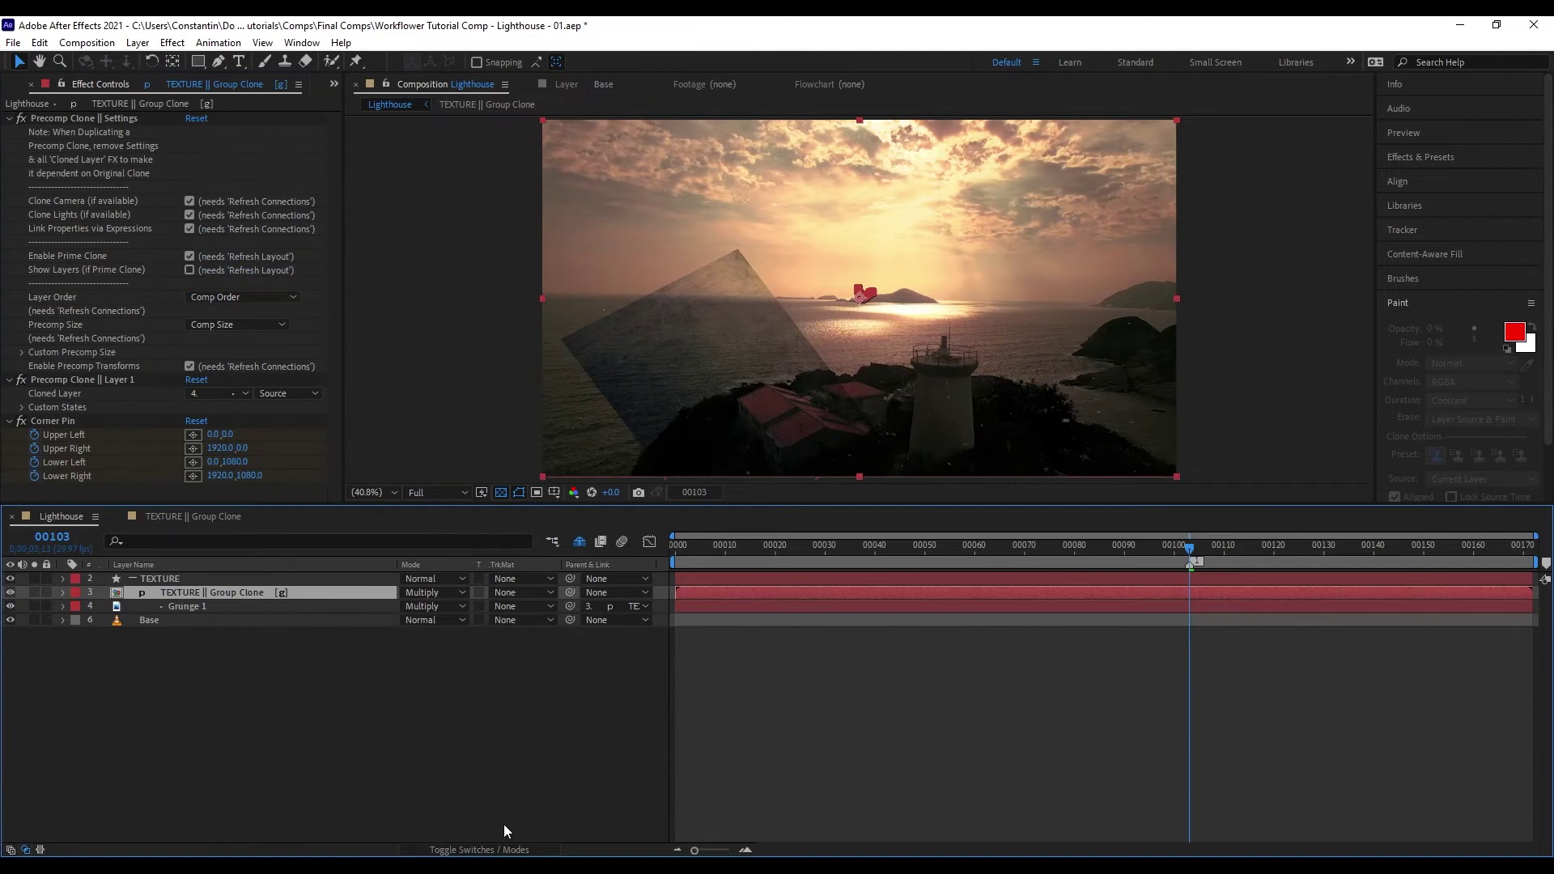
click(507, 849)
click(467, 592)
click(641, 541)
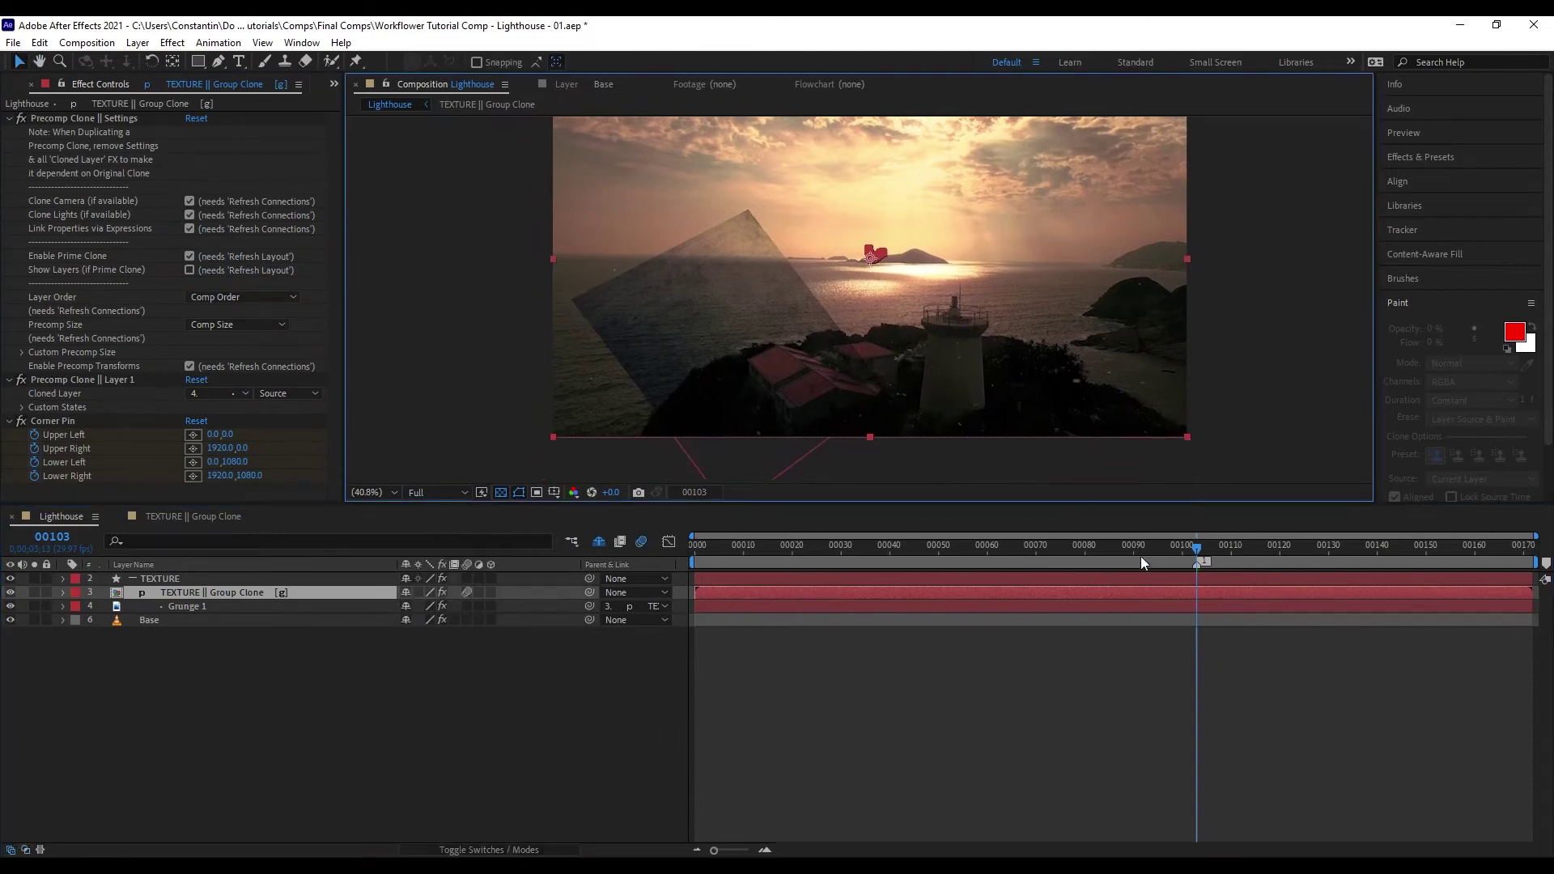
- Scrub the timeline from frame 0 onward to check how the texture tracks the footage, and return to frame 103
click(1166, 558)
drag(1166, 558, 675, 589)
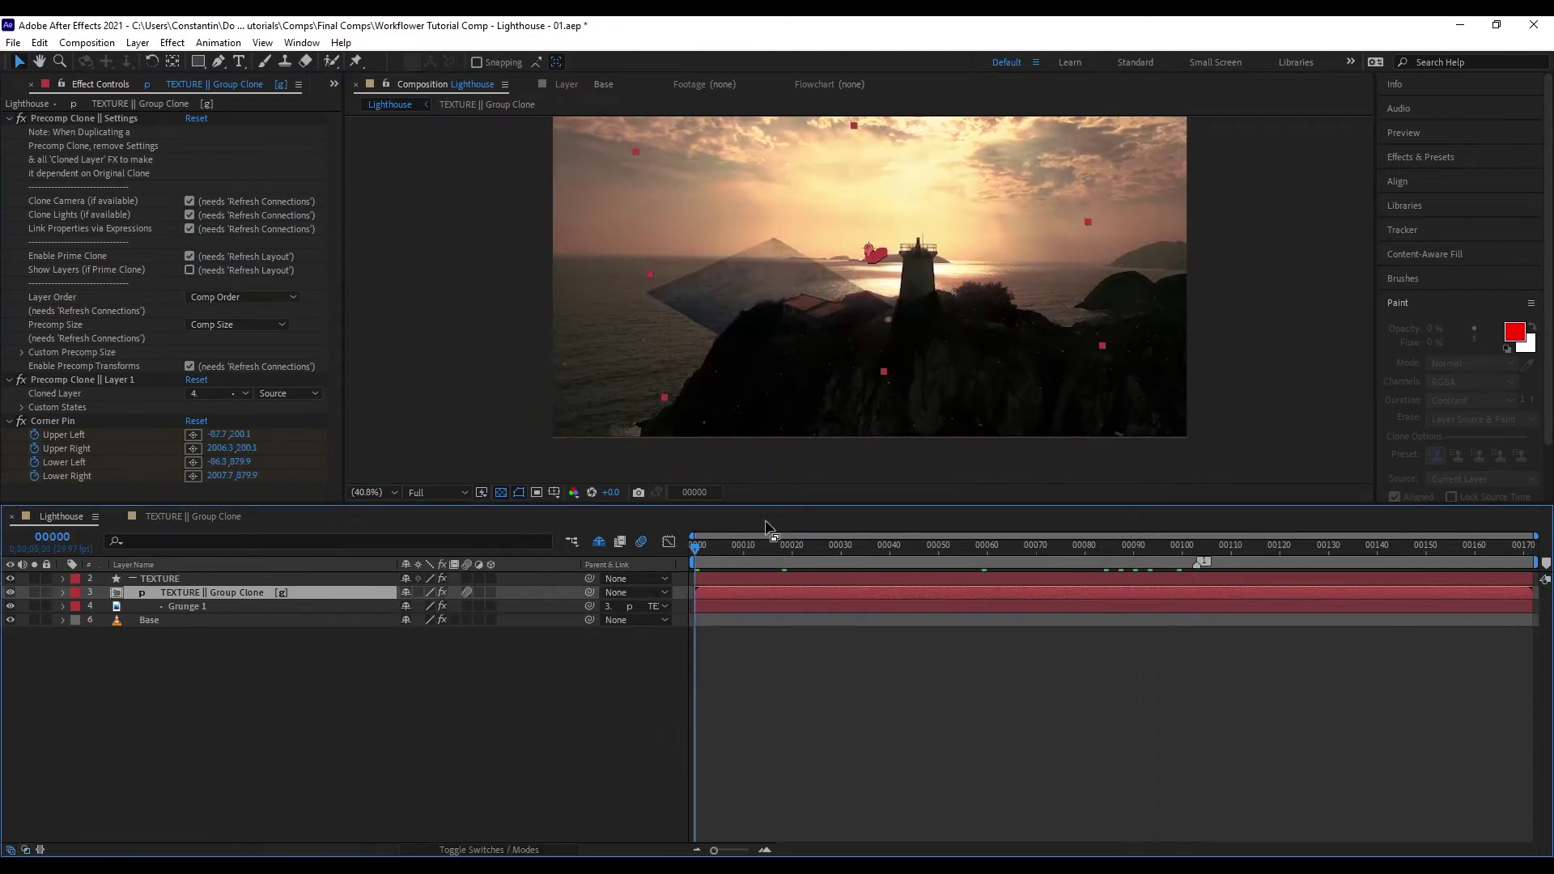
key(slash)
drag(808, 548, 1471, 544)
scroll(955, 461, down, 1)
drag(946, 470, 1011, 322)
key(v)
click(1201, 557)
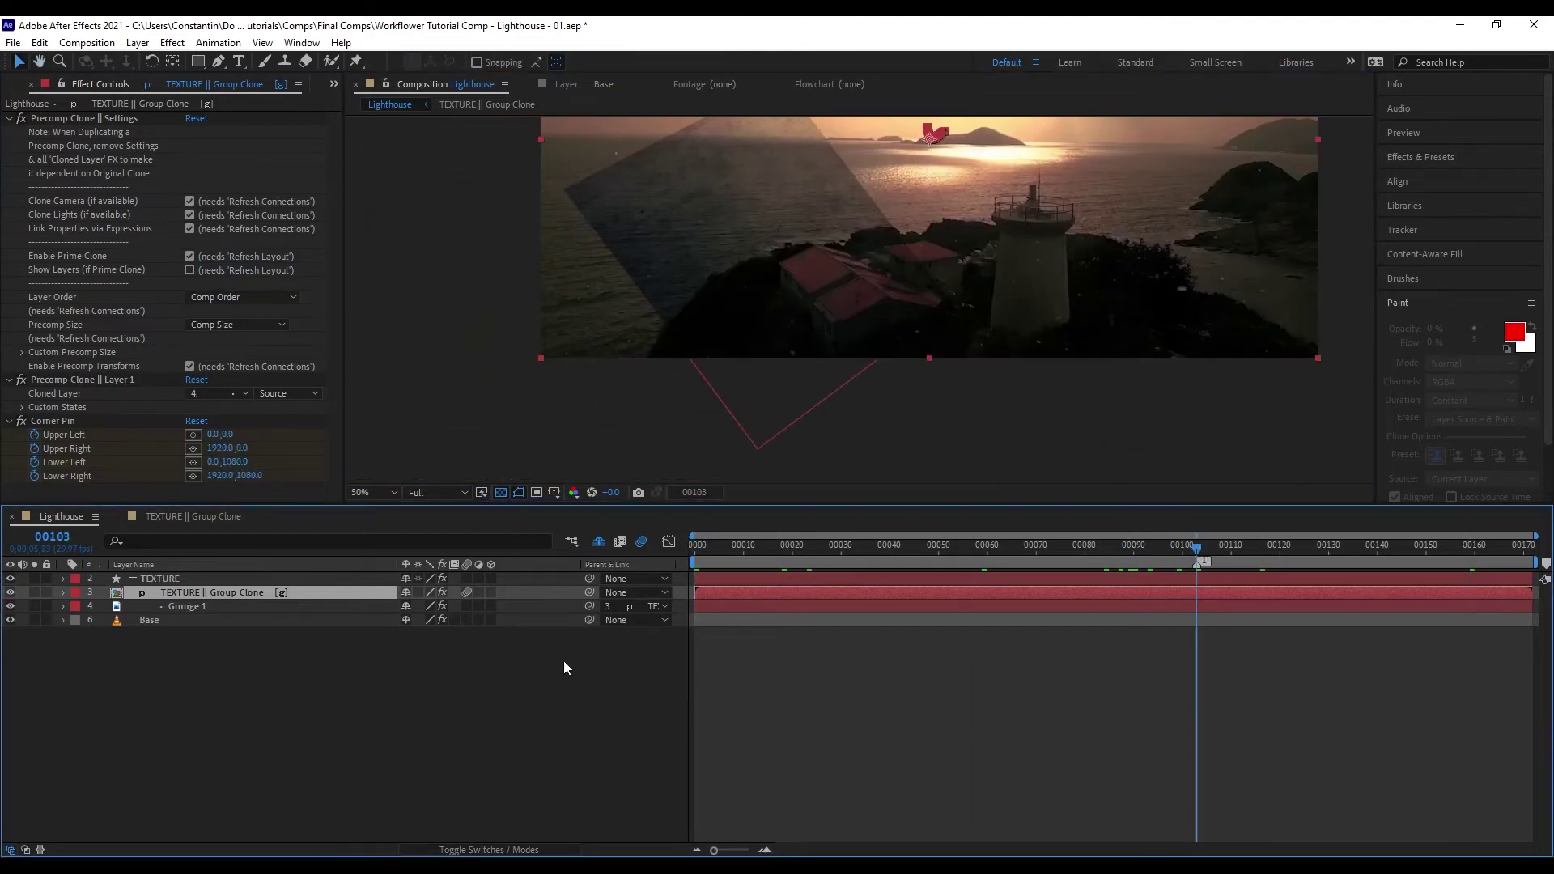
- Create a black solid above the TEXTURE group clone inside the TEXTURE group, and hide it
key(ctrl+y)
click(819, 528)
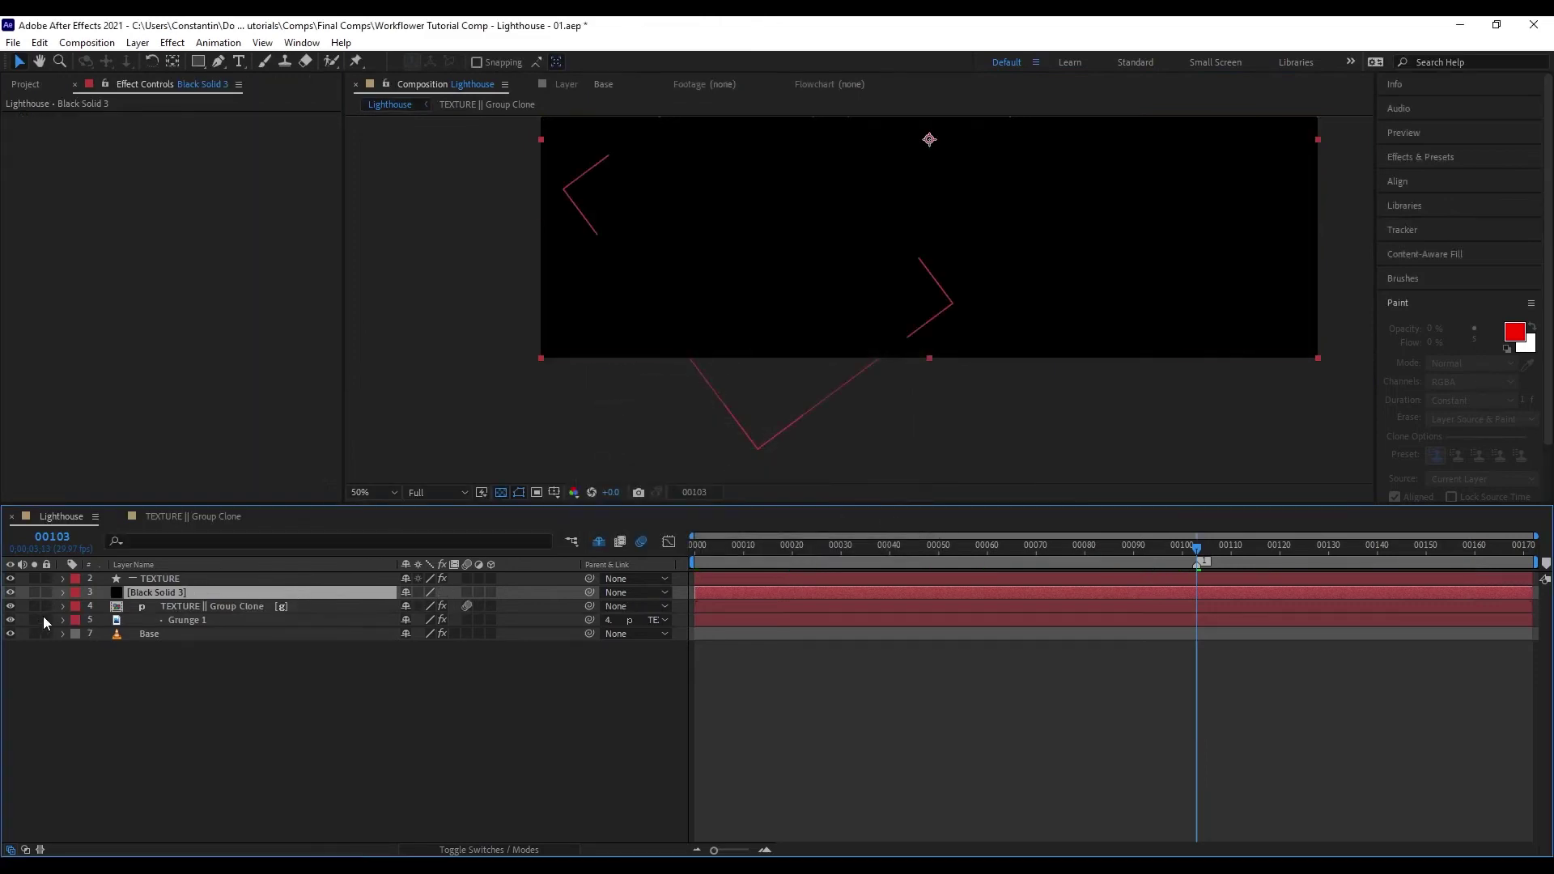
click(10, 593)
scroll(828, 296, up, 1)
scroll(824, 295, up, 1)
scroll(912, 323, down, 1)
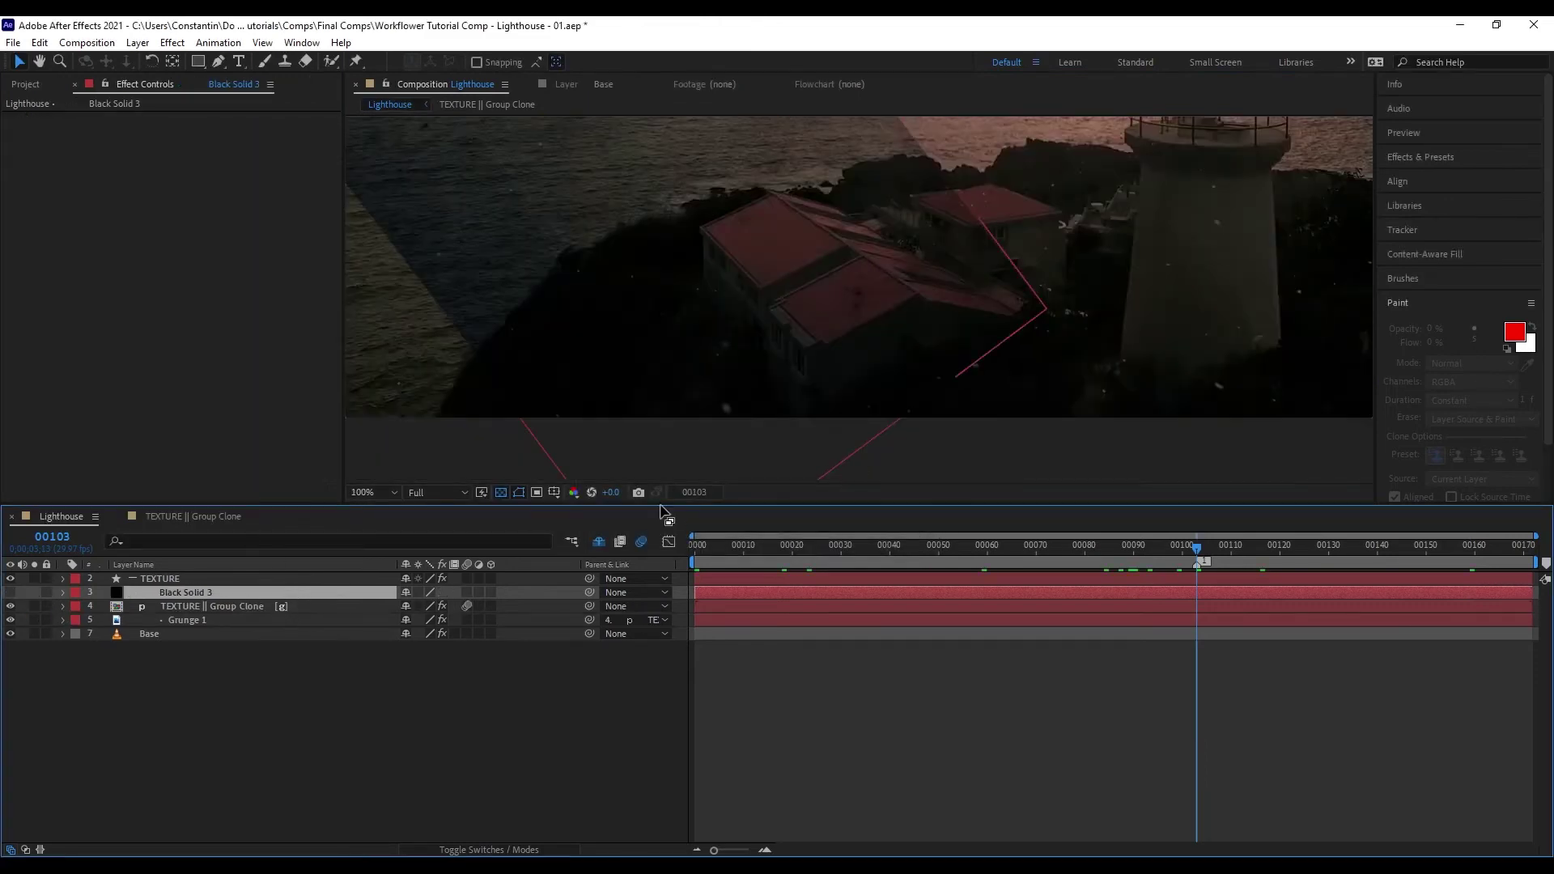
- Apply the Base layer's Mocha AE tracking data to the black solid in the TEXTURE group as a Corner Pin
click(174, 634)
click(229, 393)
click(230, 467)
click(186, 593)
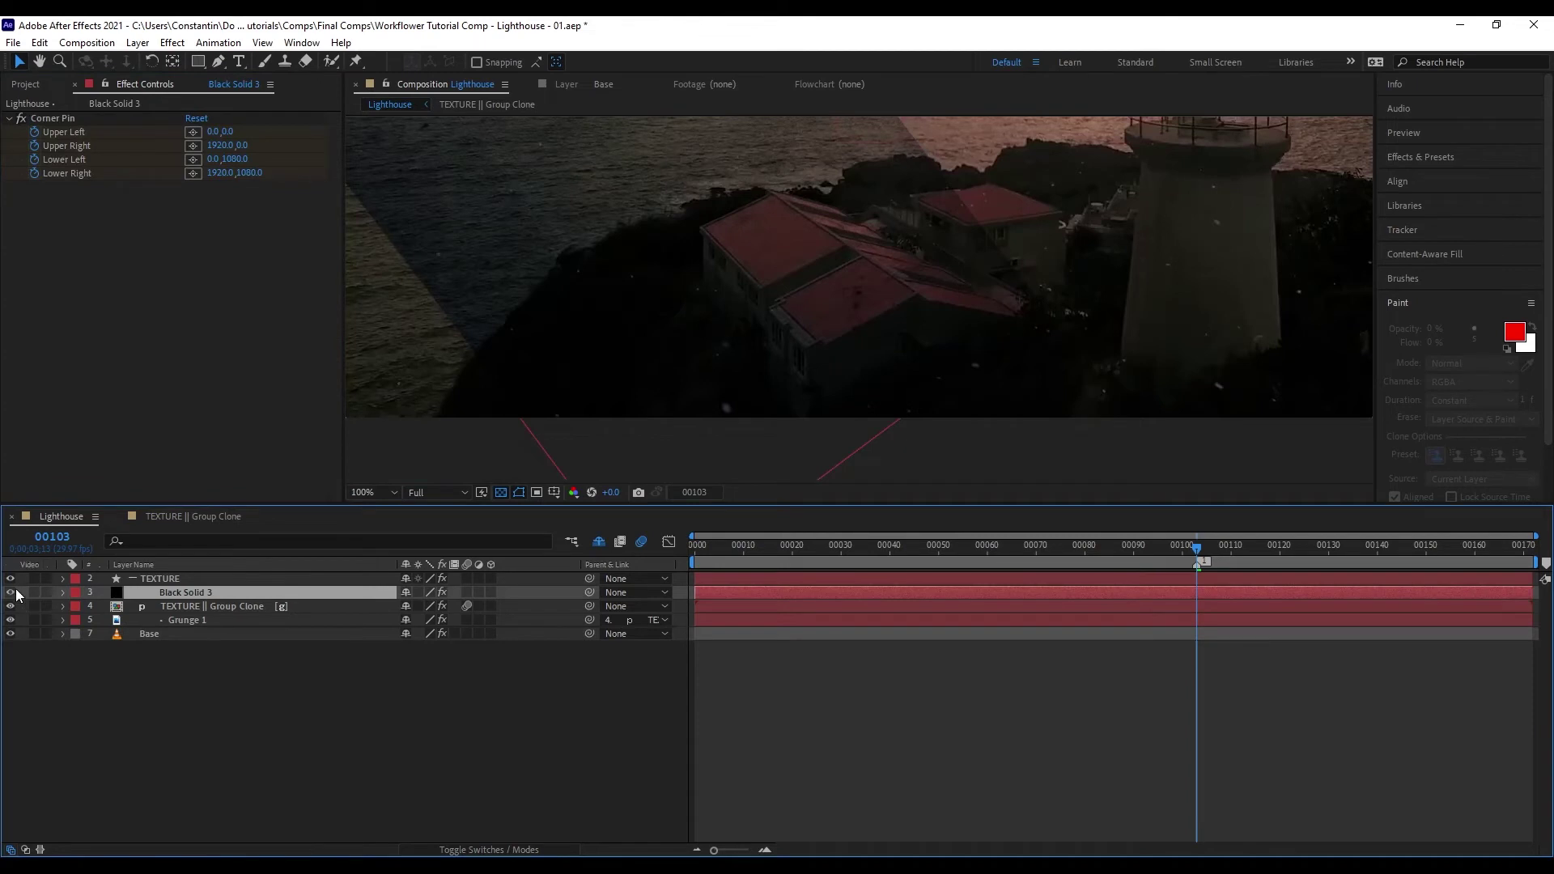
- Draw a closed four-point mask with the Pen tool on the black solid around the two front roof faces
scroll(865, 275, up, 1)
key(g)
click(543, 160)
click(789, 394)
click(974, 288)
drag(740, 126, 814, 213)
click(755, 175)
click(615, 248)
- Set the TEXTURE group clone's track matte to Alpha using the masked black solid above it, and deselect the layers
click(529, 850)
click(534, 606)
click(559, 649)
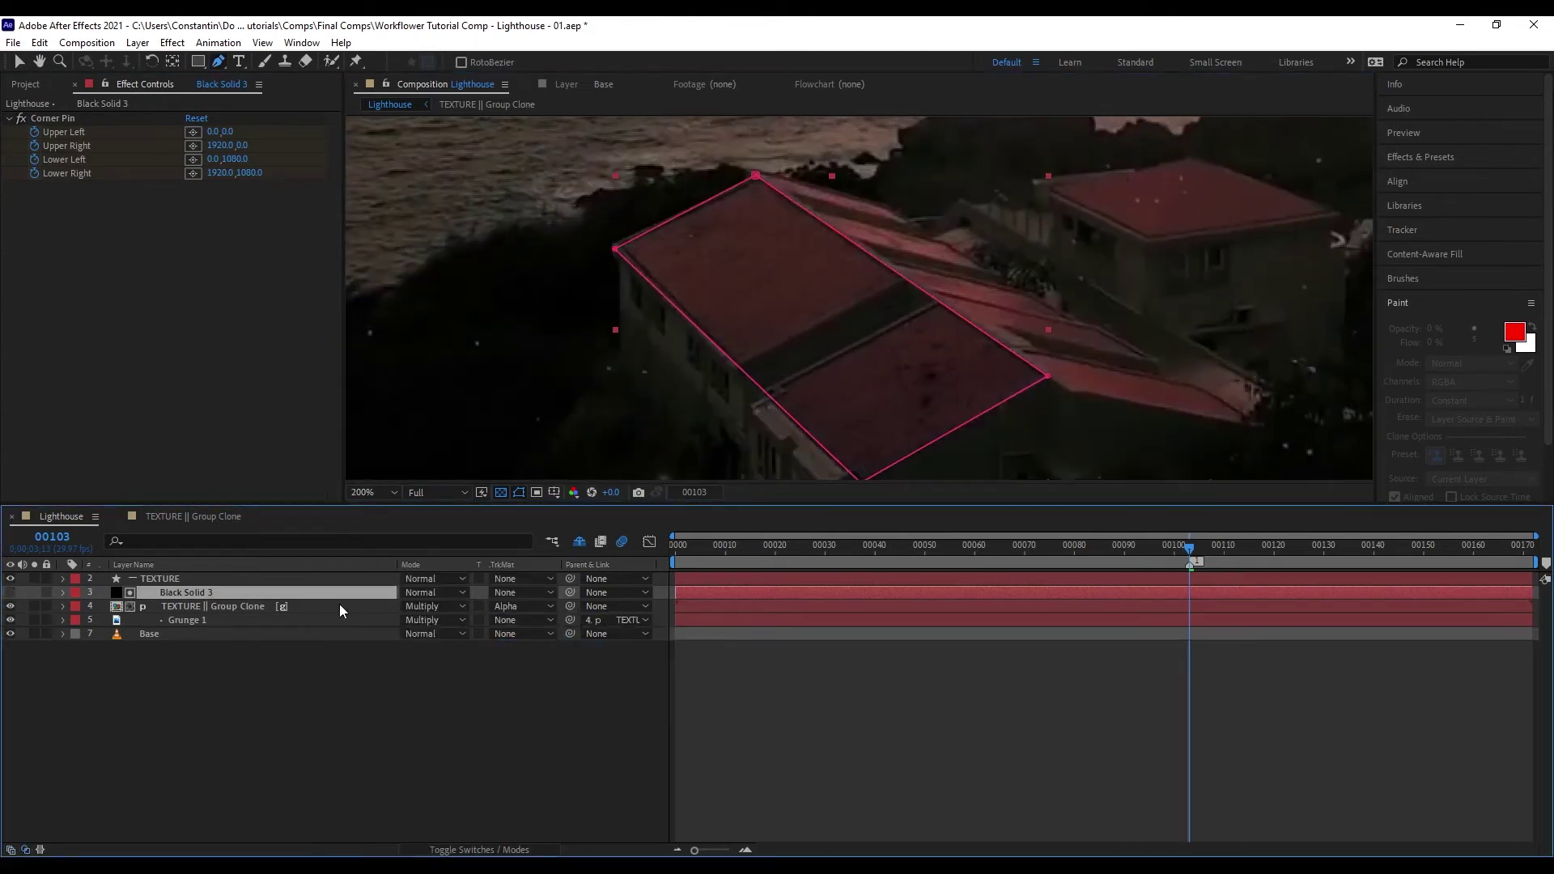
key(F2)
key(u)
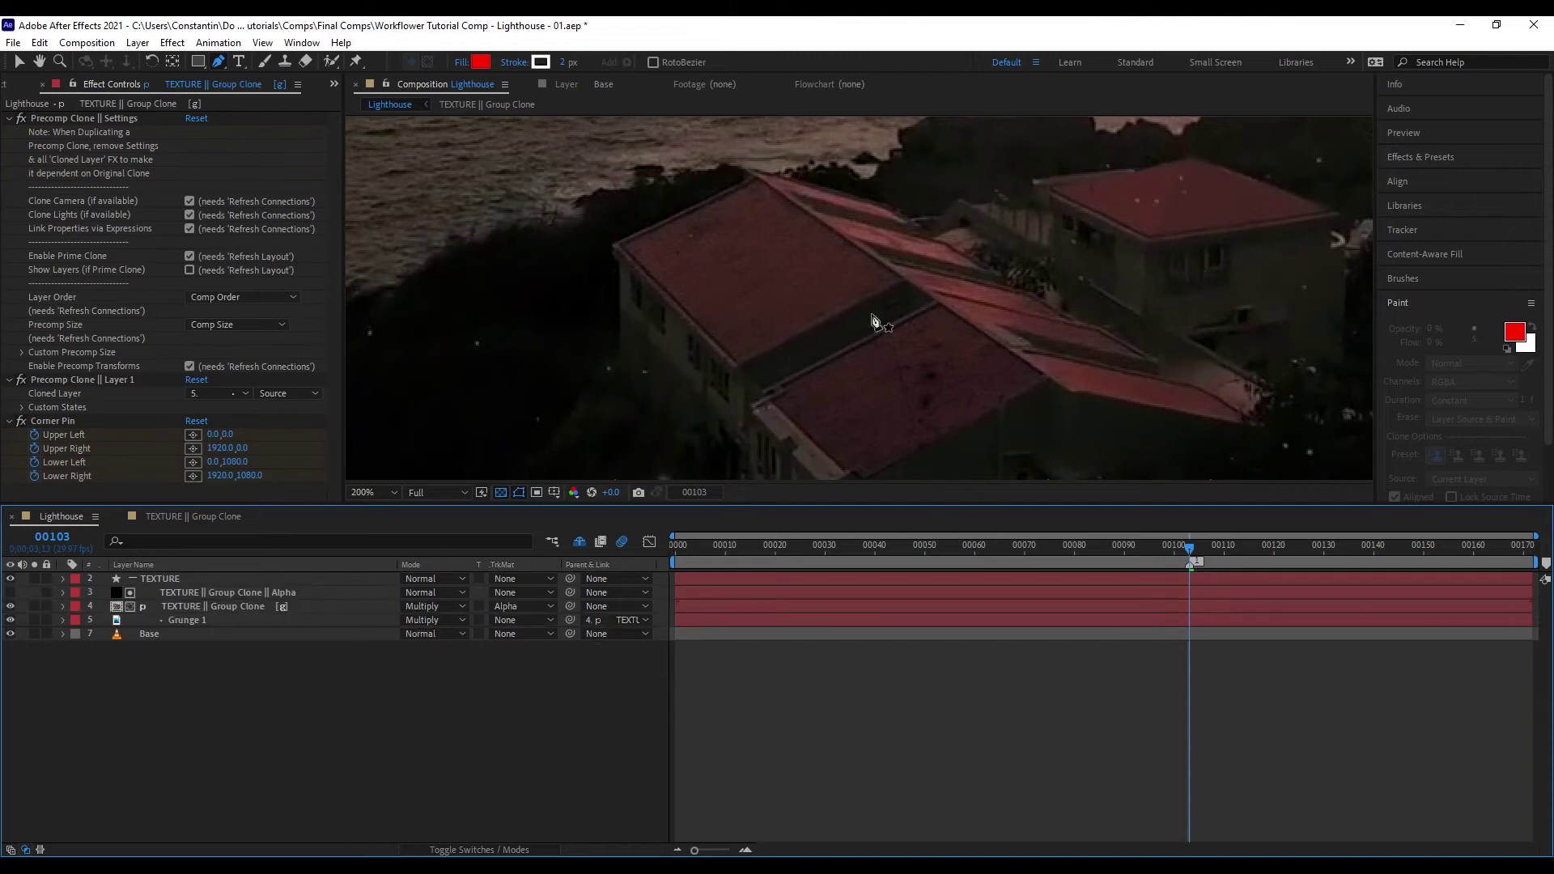
- Scrub through the timeline from frame 0 onward to check how the masked texture follows the roofs, and return to frame 103
scroll(874, 319, down, 2)
key(v)
drag(1172, 549, 601, 542)
scroll(888, 288, up, 1)
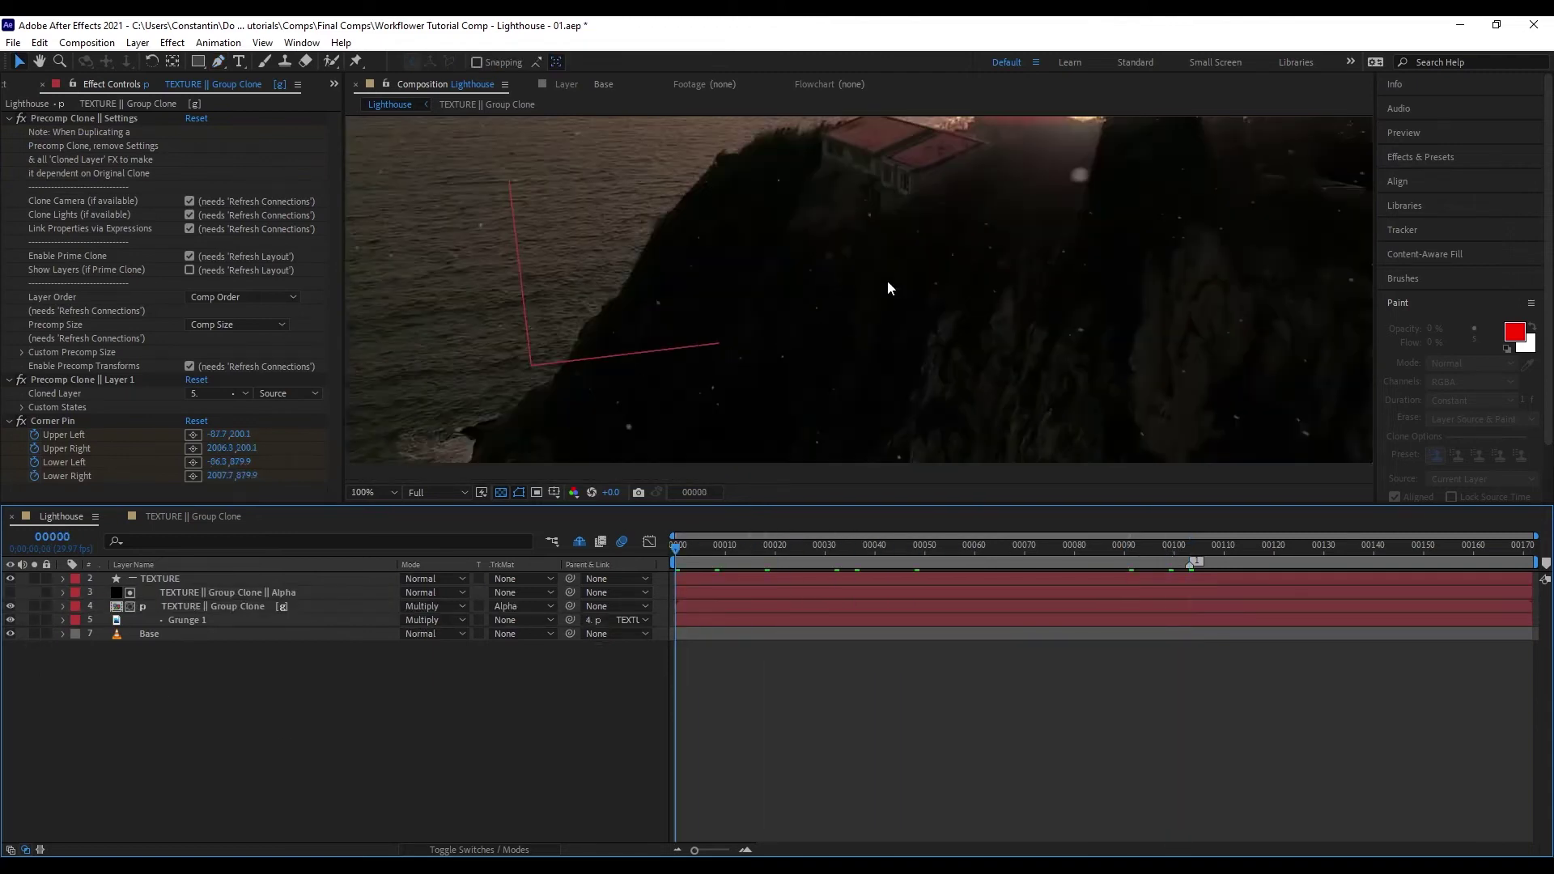
drag(888, 288, 937, 446)
drag(877, 547, 1264, 523)
scroll(1137, 402, down, 1)
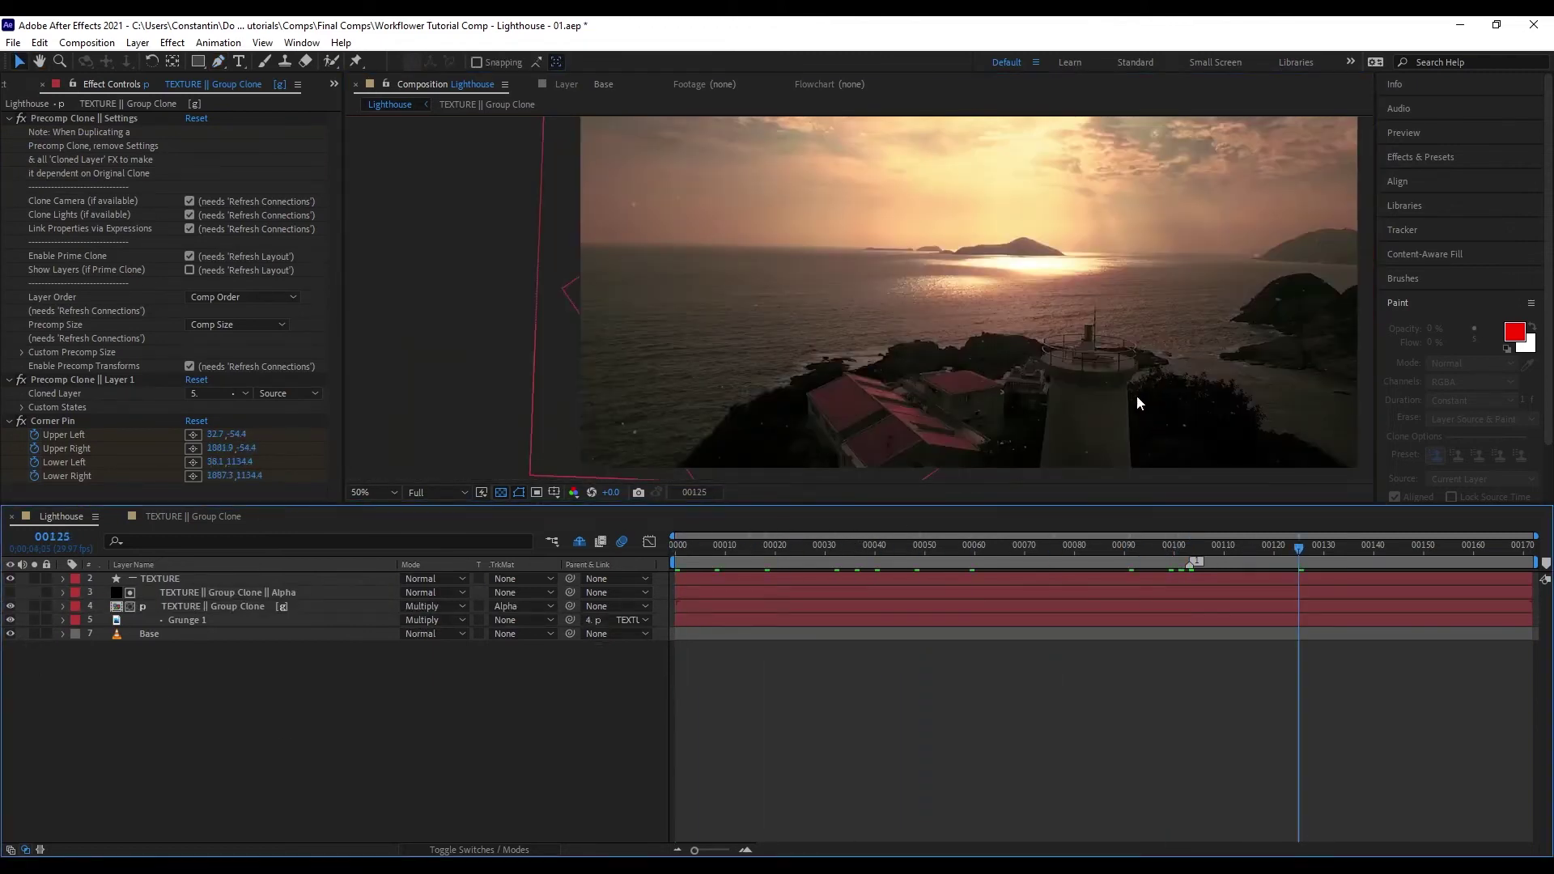
drag(1134, 402, 1134, 341)
drag(1281, 551, 1355, 548)
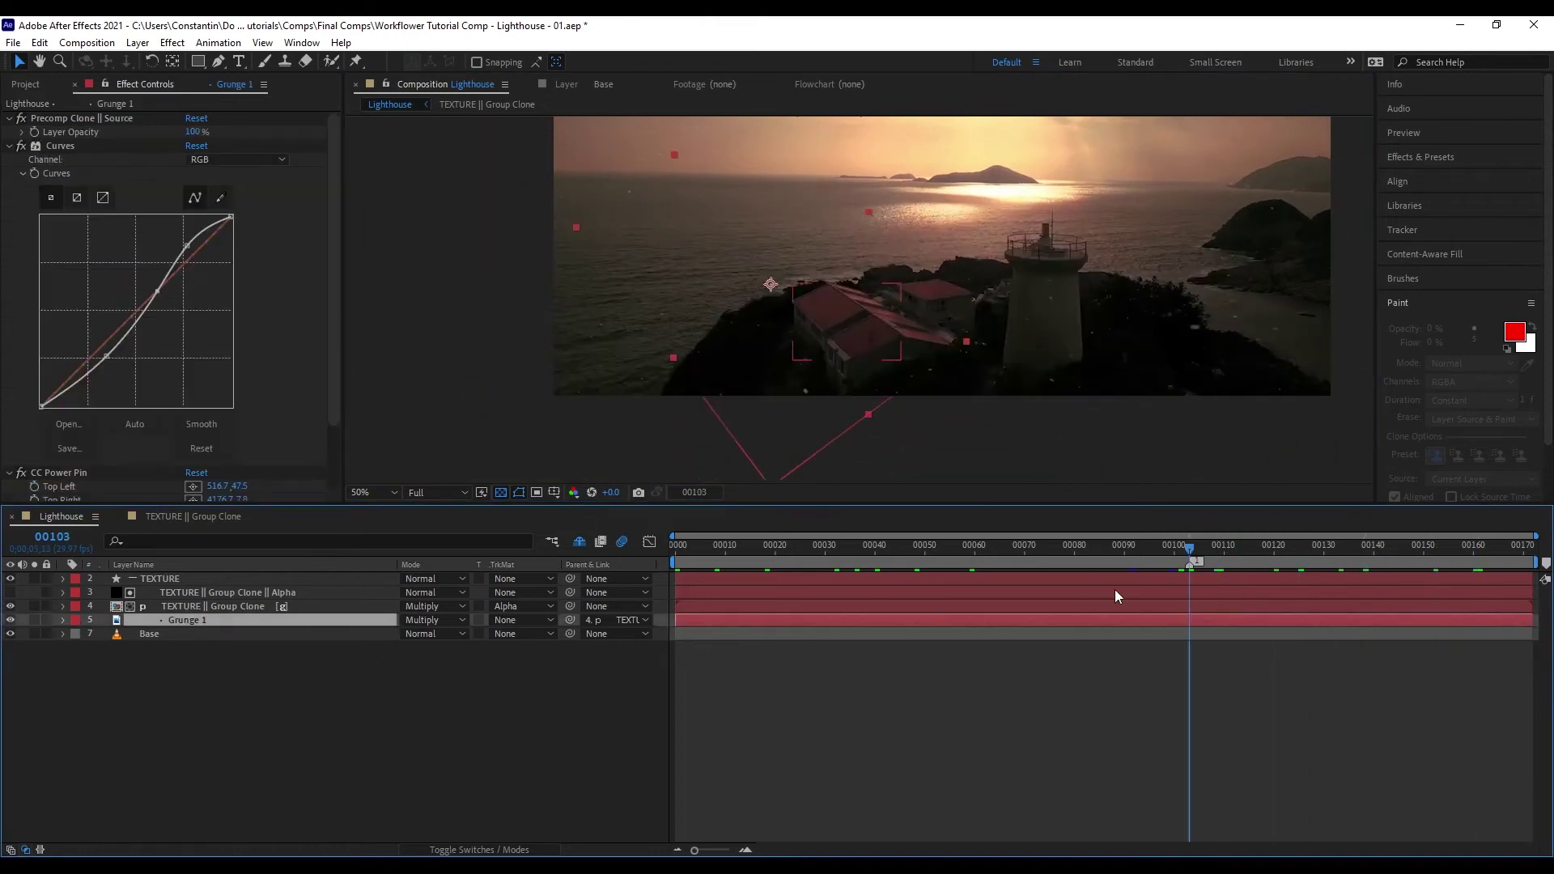
drag(1062, 548, 894, 484)
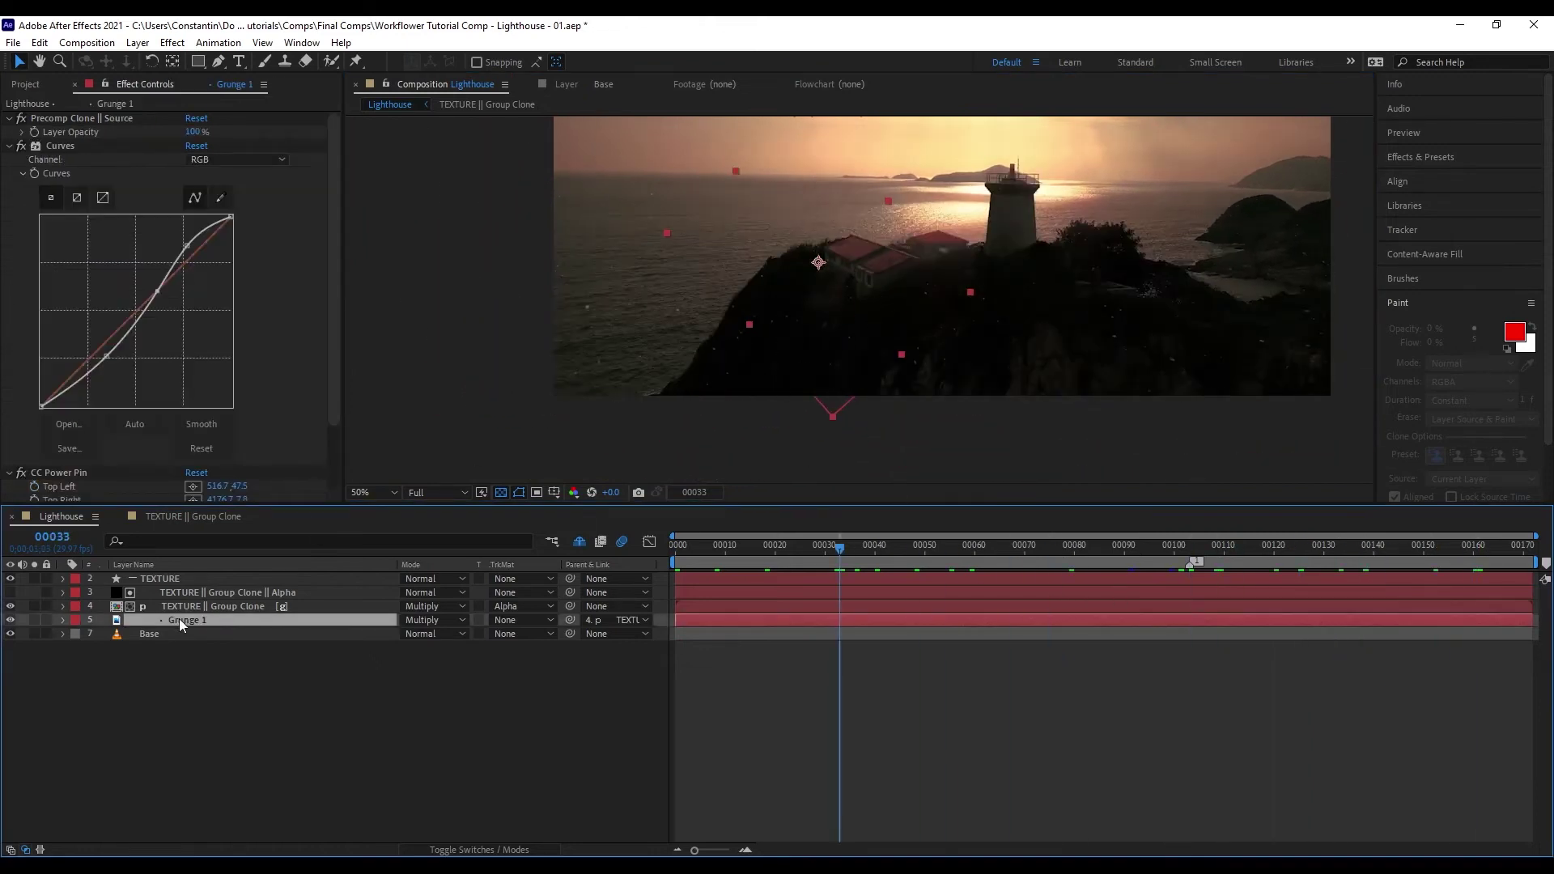
scroll(830, 332, up, 2)
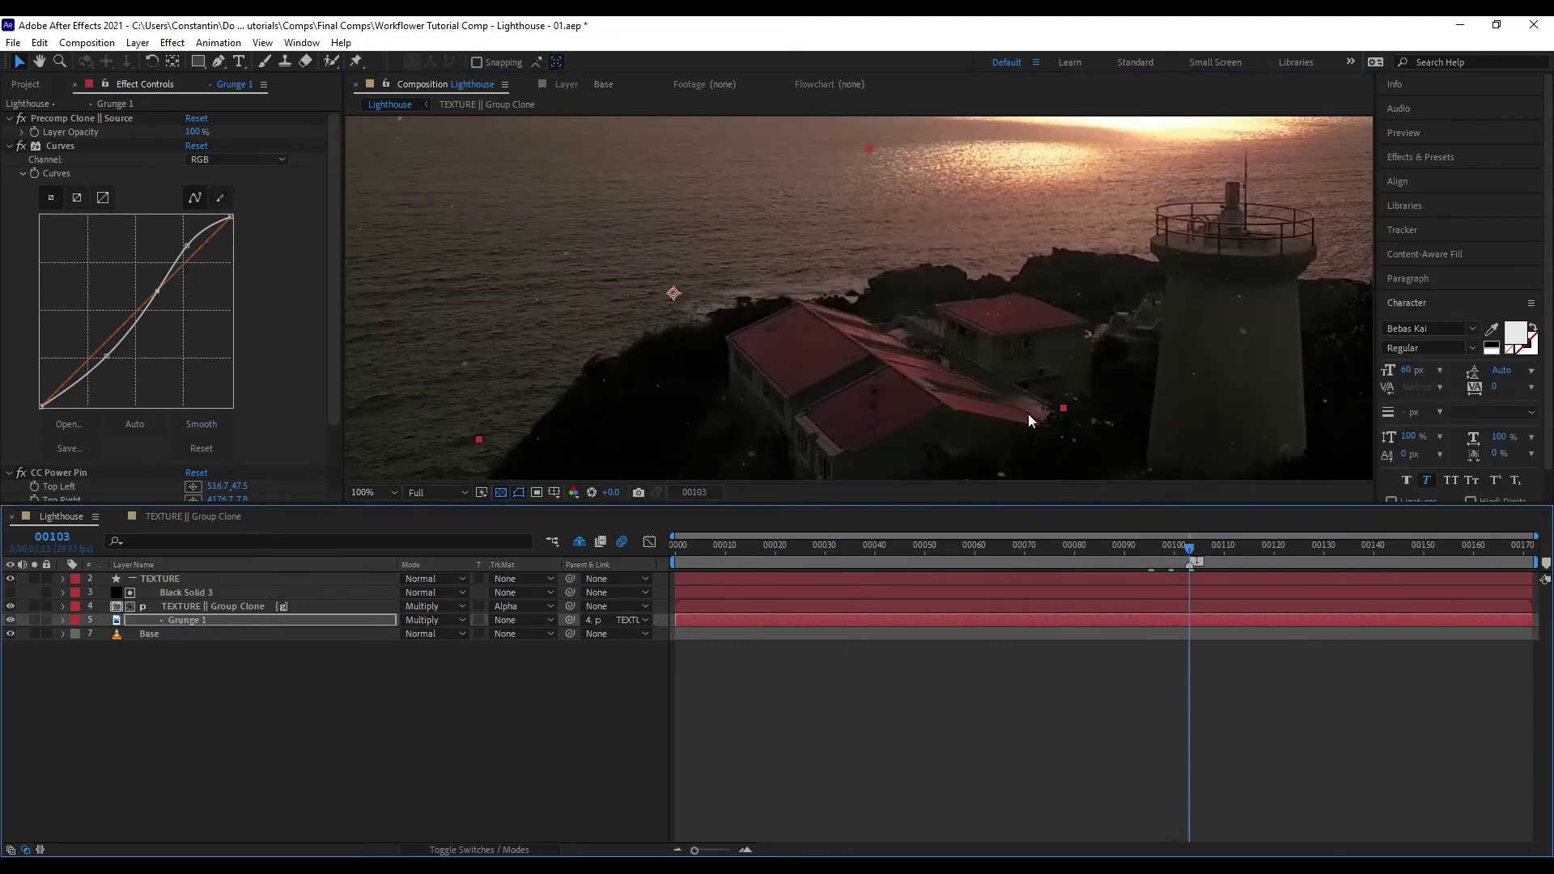
- Place the Grunge 2 image from the project between the TEXTURE group clone and the Grunge 1 layer
click(24, 86)
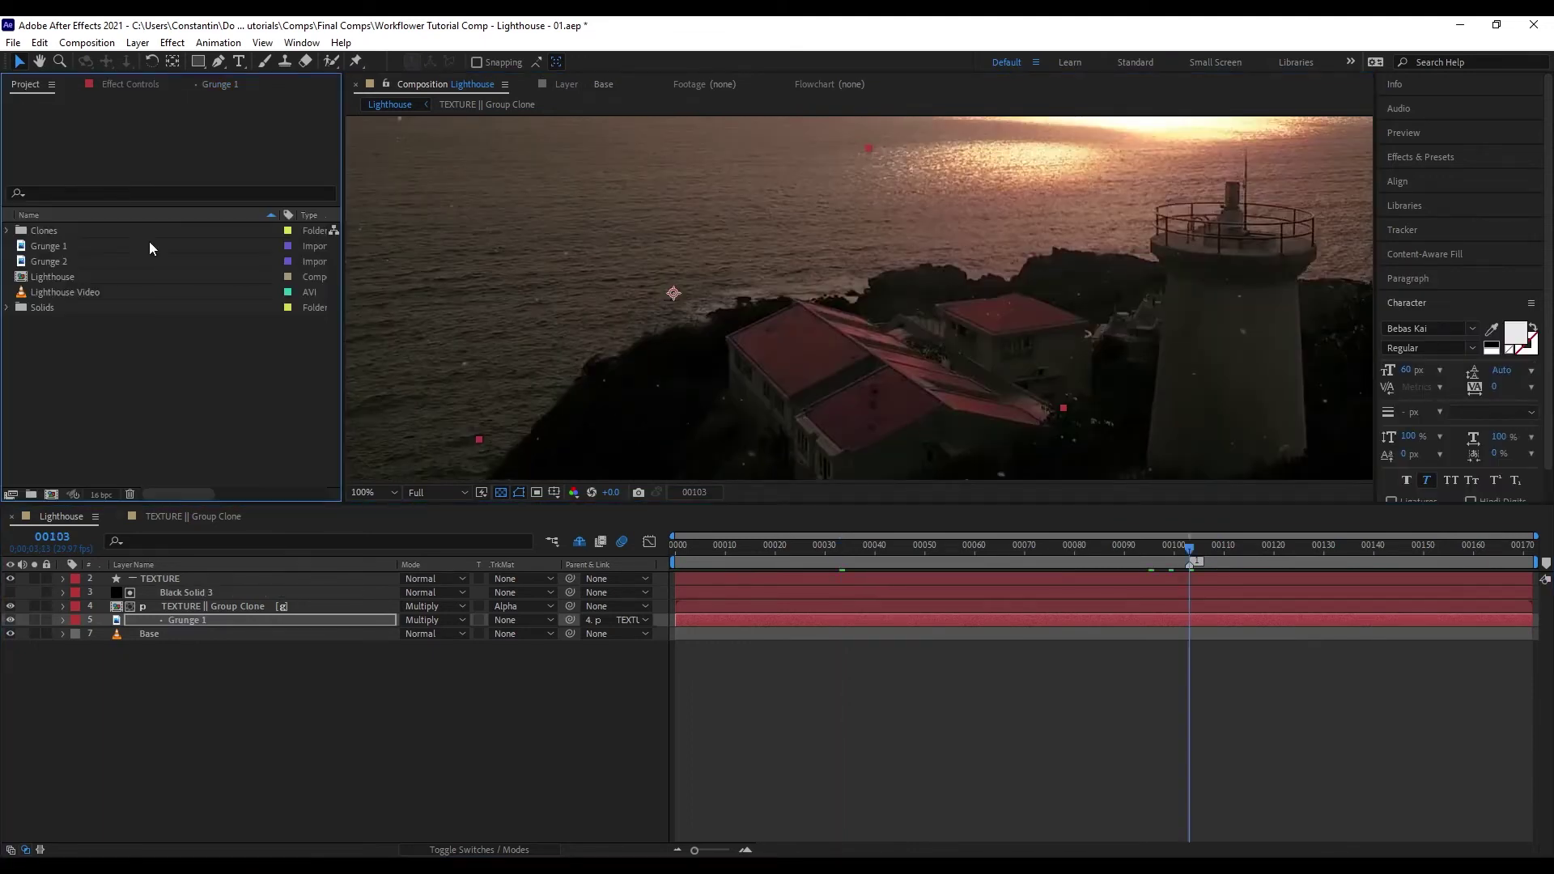
click(89, 258)
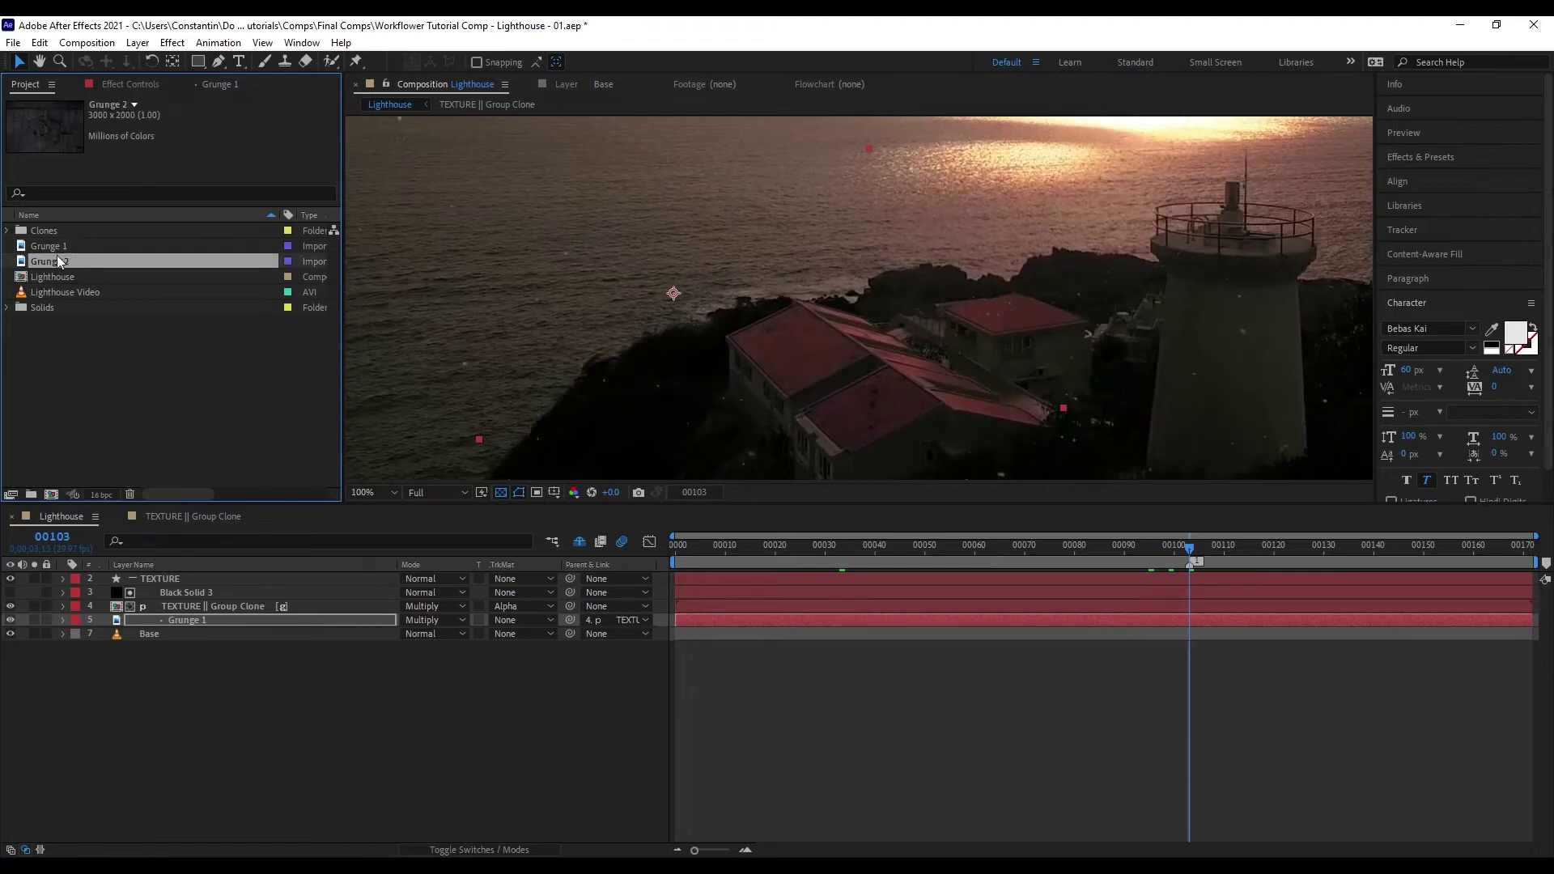
drag(68, 263, 337, 618)
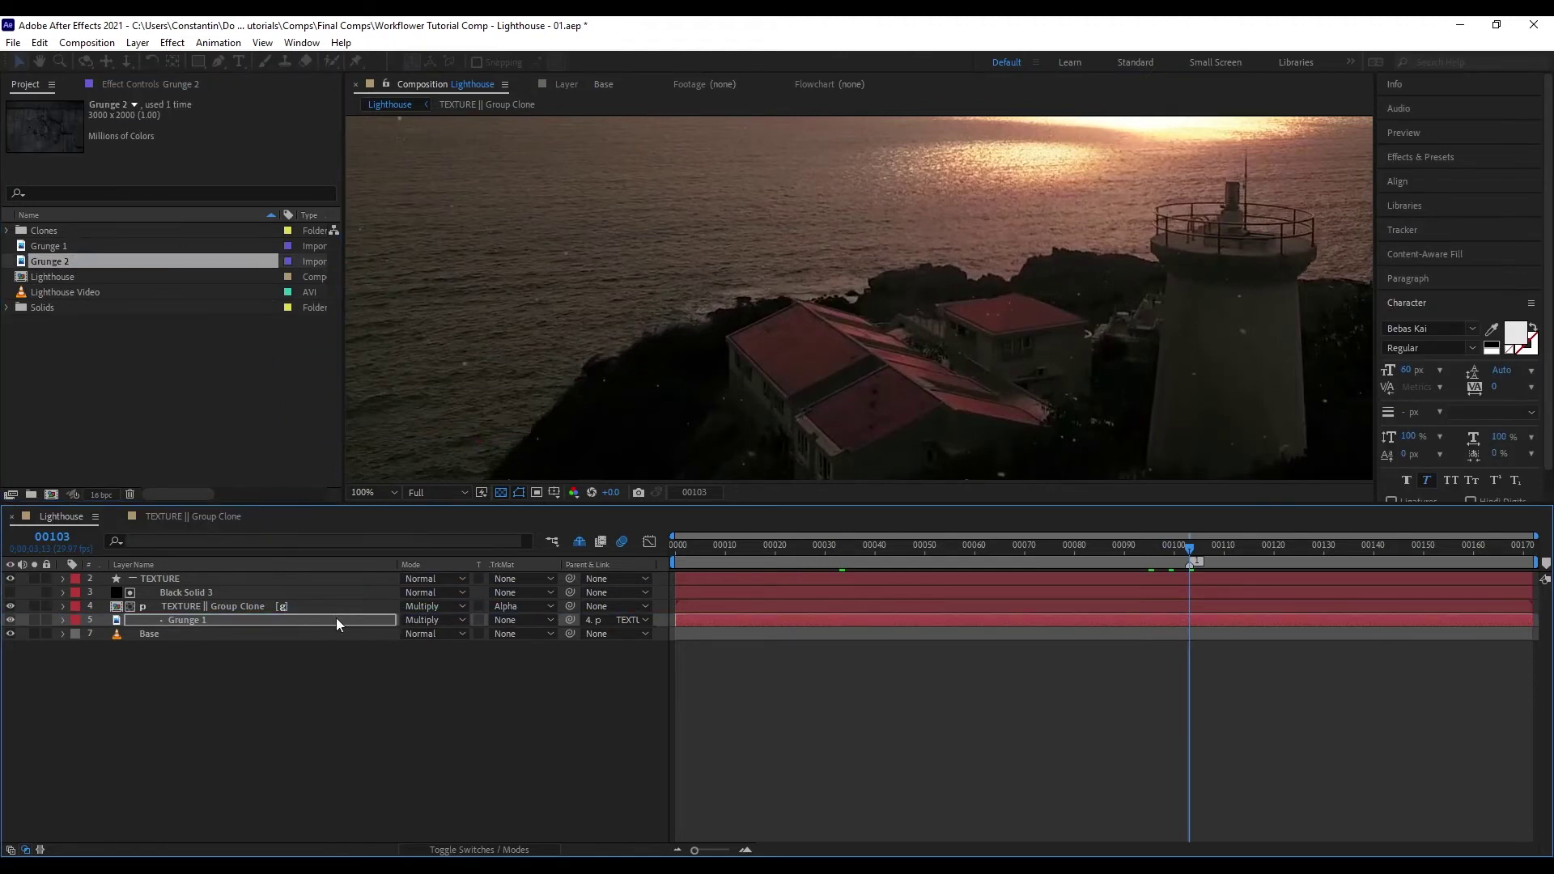
- Show the TEXTURE group clone's source layers and make the Grunge 2 layer visible
click(237, 636)
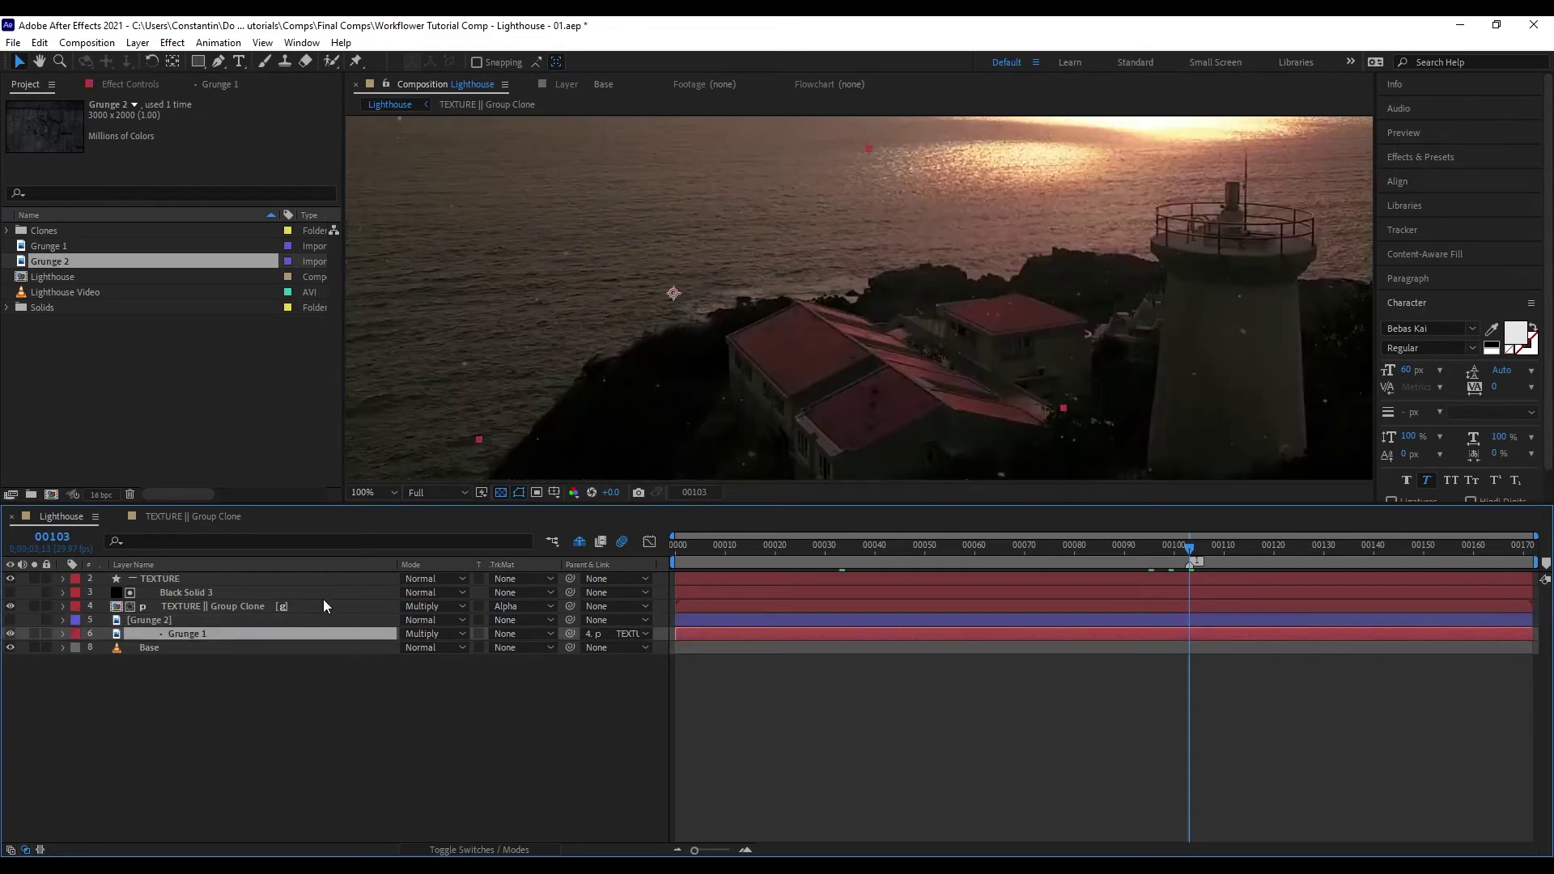
key(ctrl+shift+Return)
click(323, 620)
scroll(795, 374, down, 1)
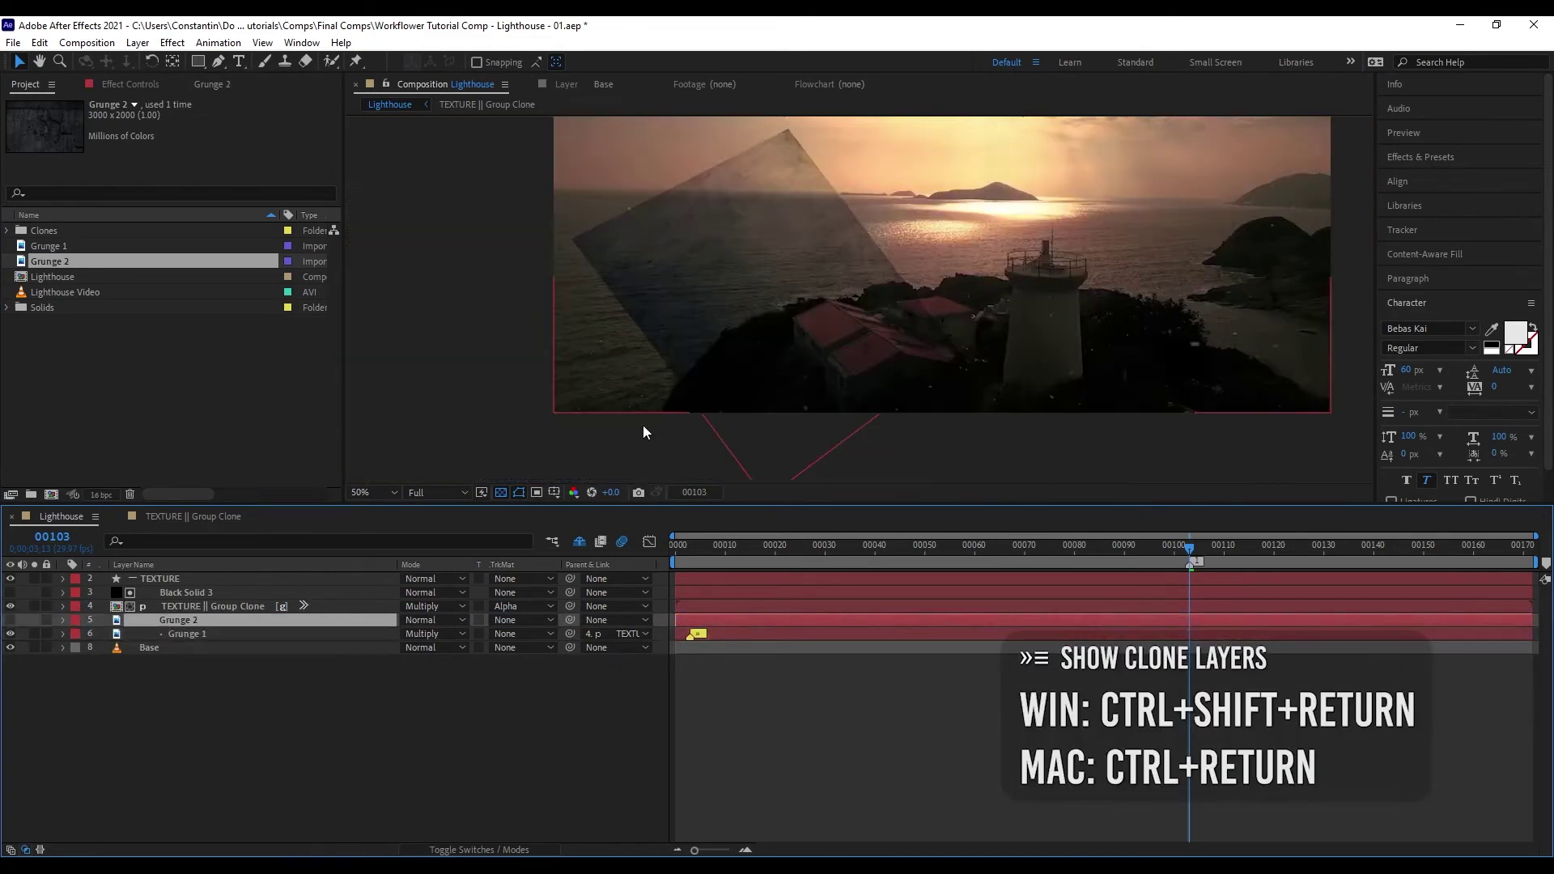
key(ctrl+alt+shift+v)
- Scale Grunge 2 to 14% and move and rotate it over the front roof
key(s)
drag(425, 634, 359, 634)
drag(991, 215, 856, 335)
key(w)
drag(864, 332, 898, 468)
scroll(813, 370, up, 1)
key(v)
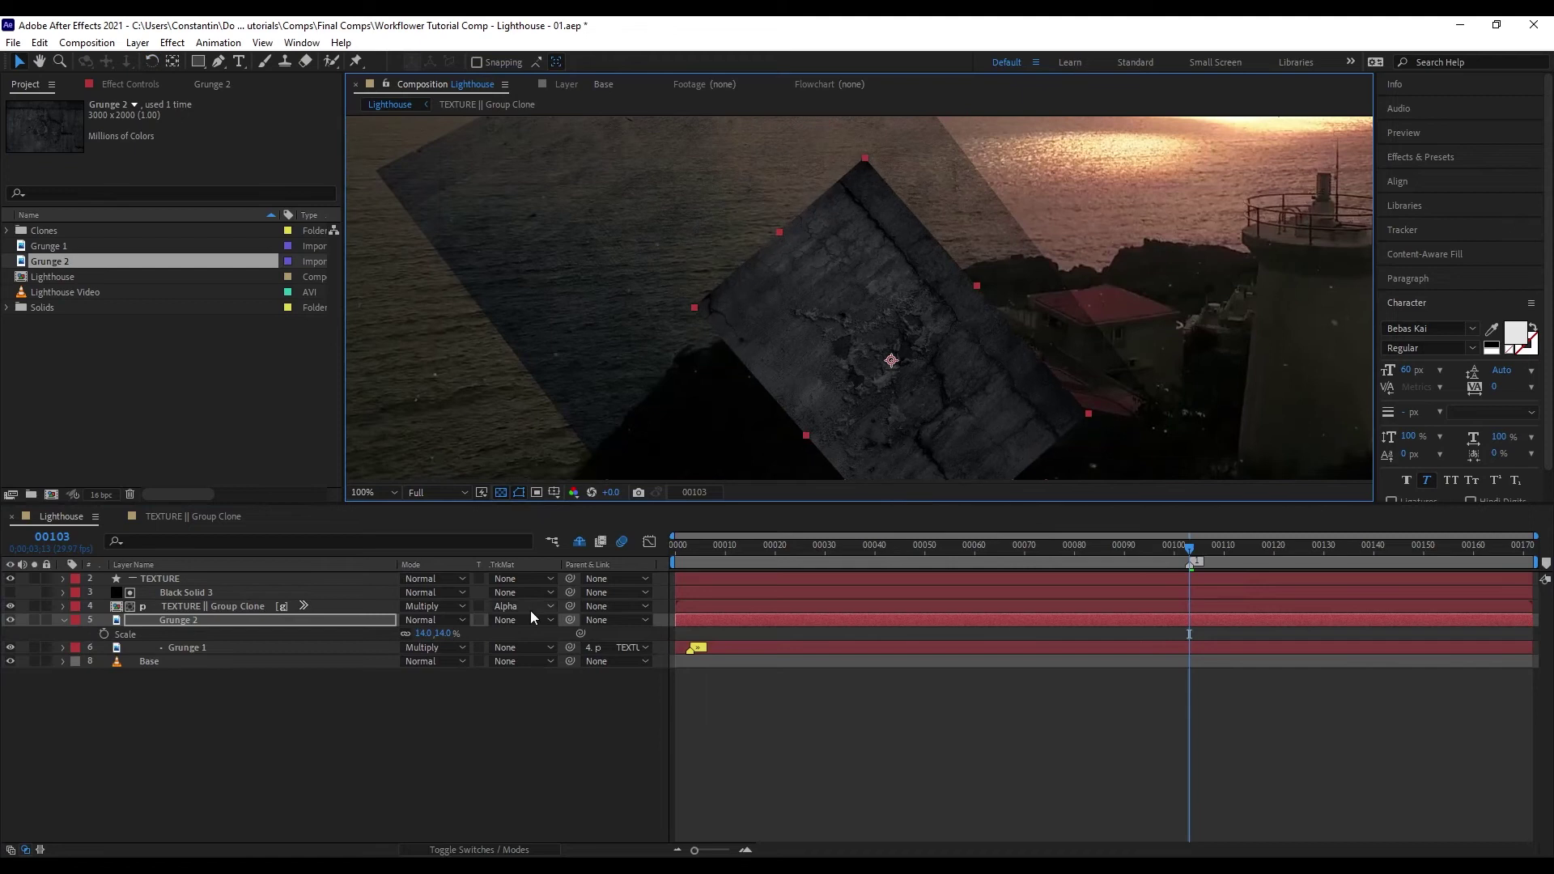
- Set Grunge 2's blending mode to Multiply and brighten it strongly with a steep Curves adjustment
click(435, 620)
key(ctrl+space)
text(cur)
key(Return)
drag(132, 281, 50, 208)
- Apply CC Power Pin to Grunge 2 and adjust its corners to match the roof's perspective
key(ctrl+space)
text(pow)
key(Return)
drag(781, 330, 730, 380)
drag(768, 145, 792, 190)
drag(854, 365, 801, 264)
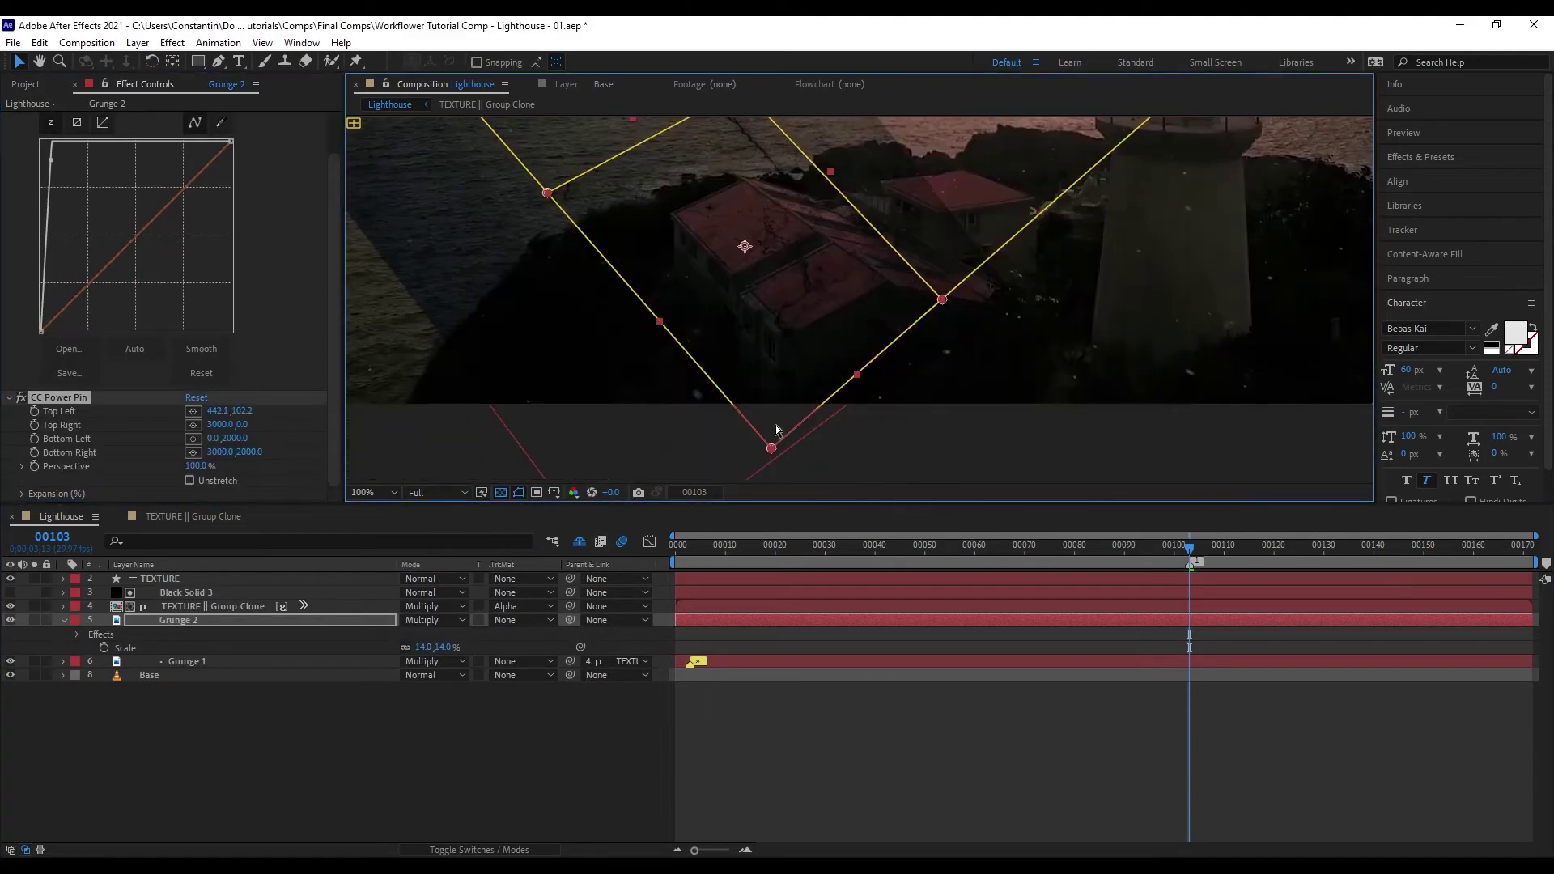
drag(769, 449, 757, 416)
drag(700, 201, 678, 263)
drag(719, 152, 728, 162)
drag(523, 255, 533, 267)
- Reduce Grunge 2's scale to 10.5%
click(323, 620)
key(s)
drag(434, 634, 321, 619)
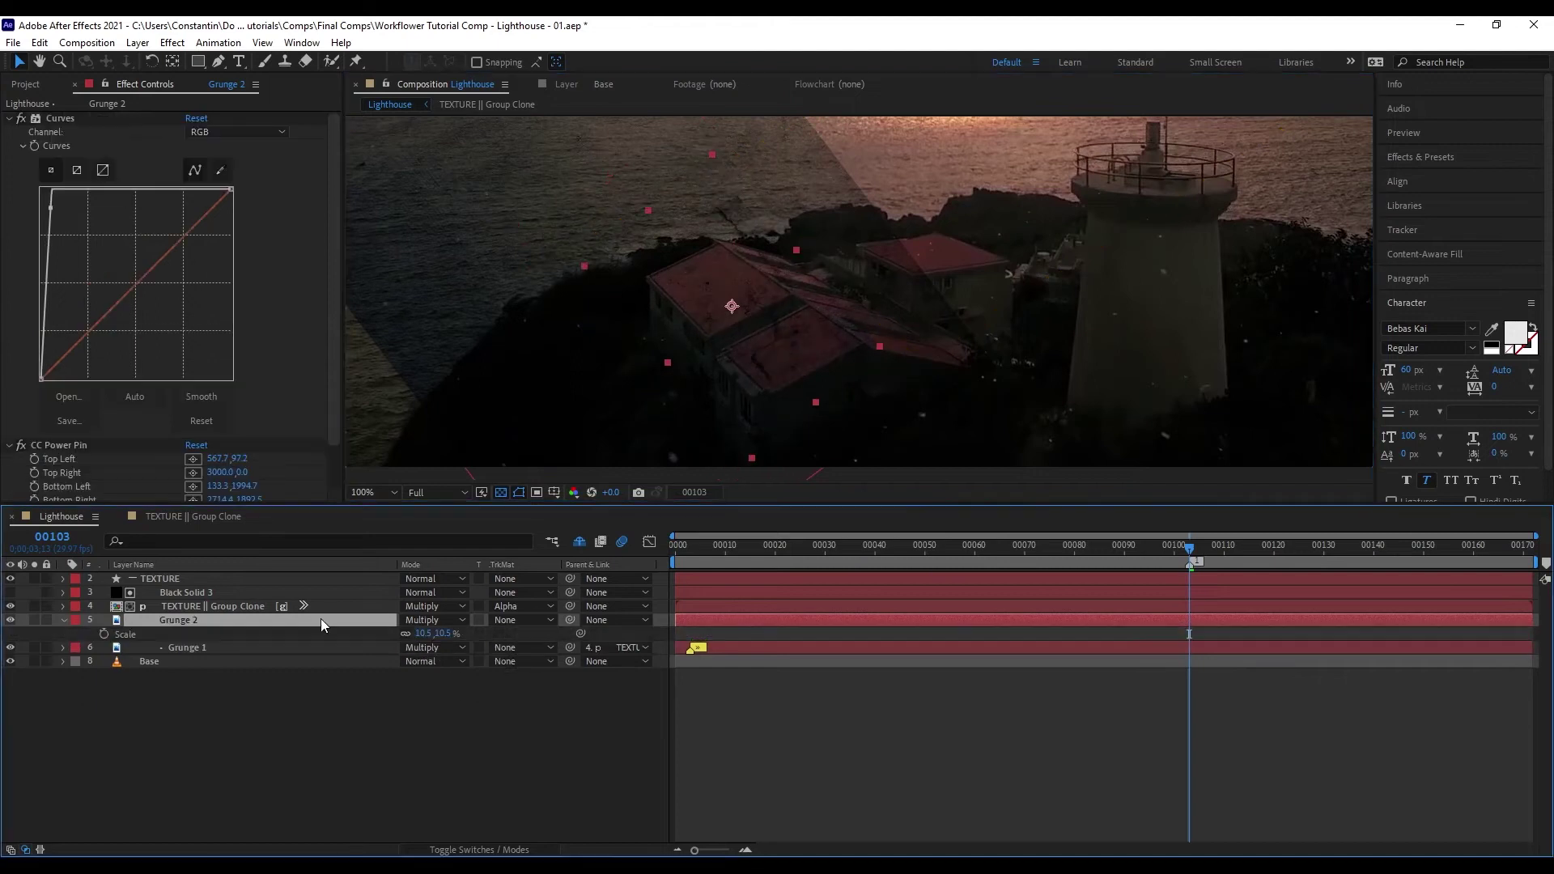
- Add Grunge 2 to the TEXTURE group clone, hide the clone's source layers, and collapse Grunge 2's properties
key(ctrl+alt+q)
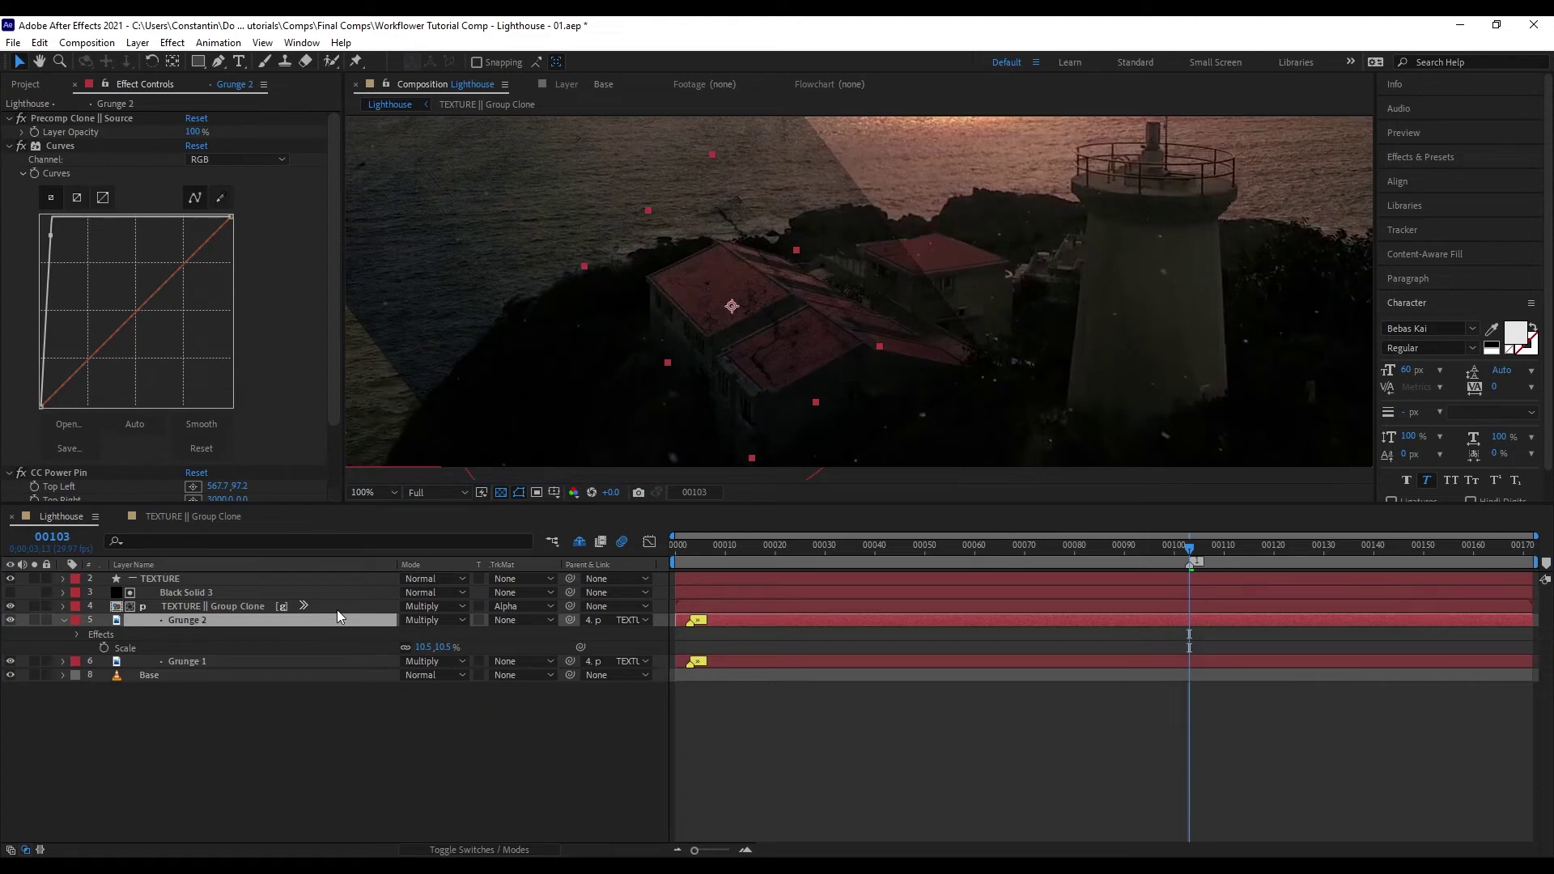
click(311, 619)
key(ctrl+shift+Return)
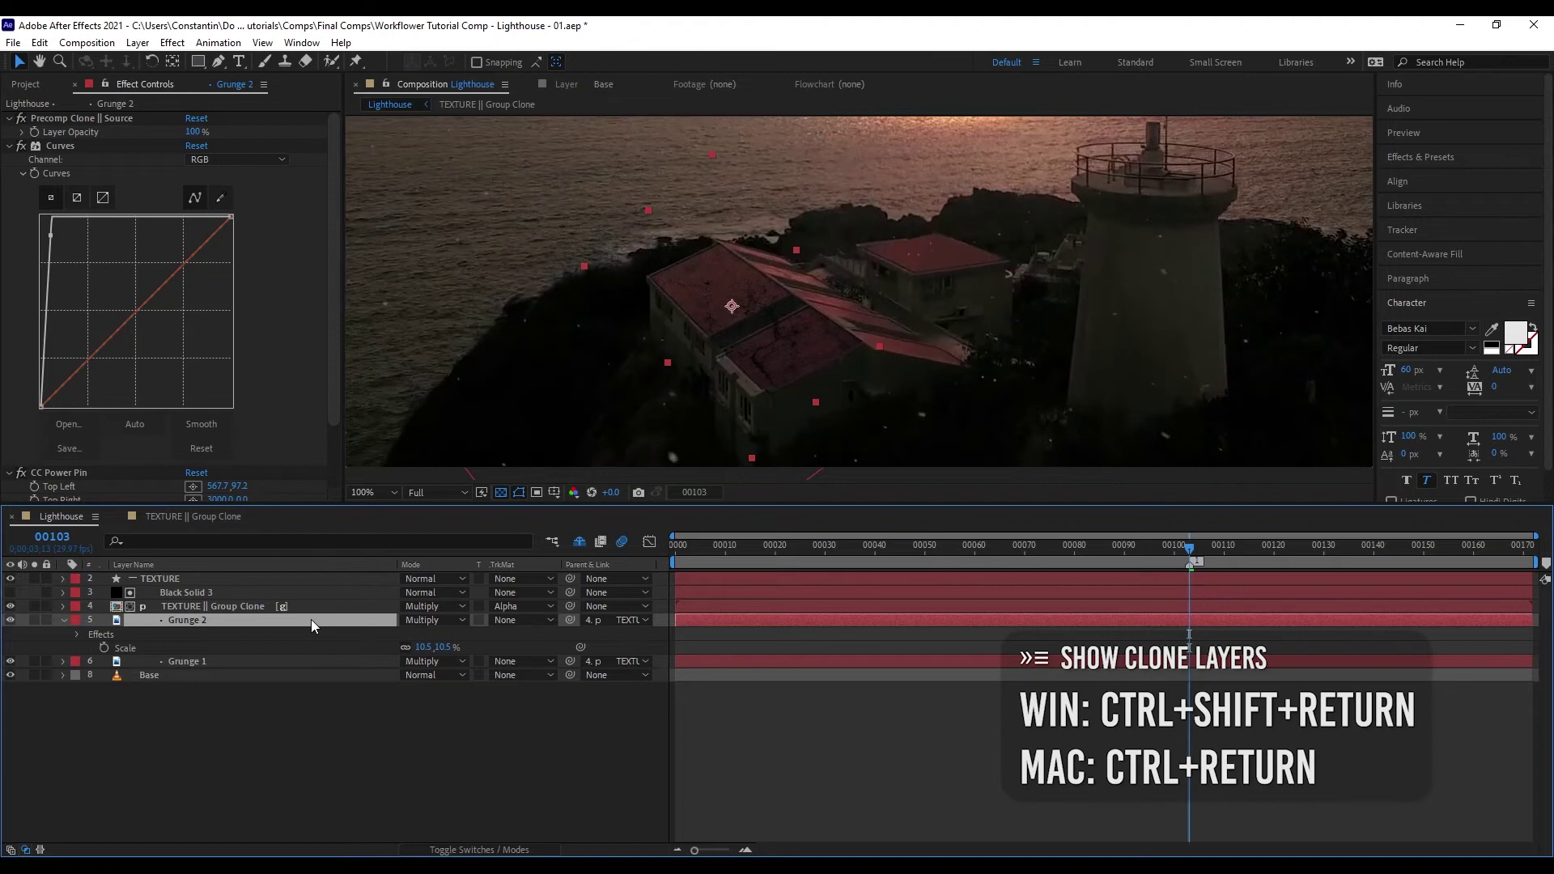
click(63, 620)
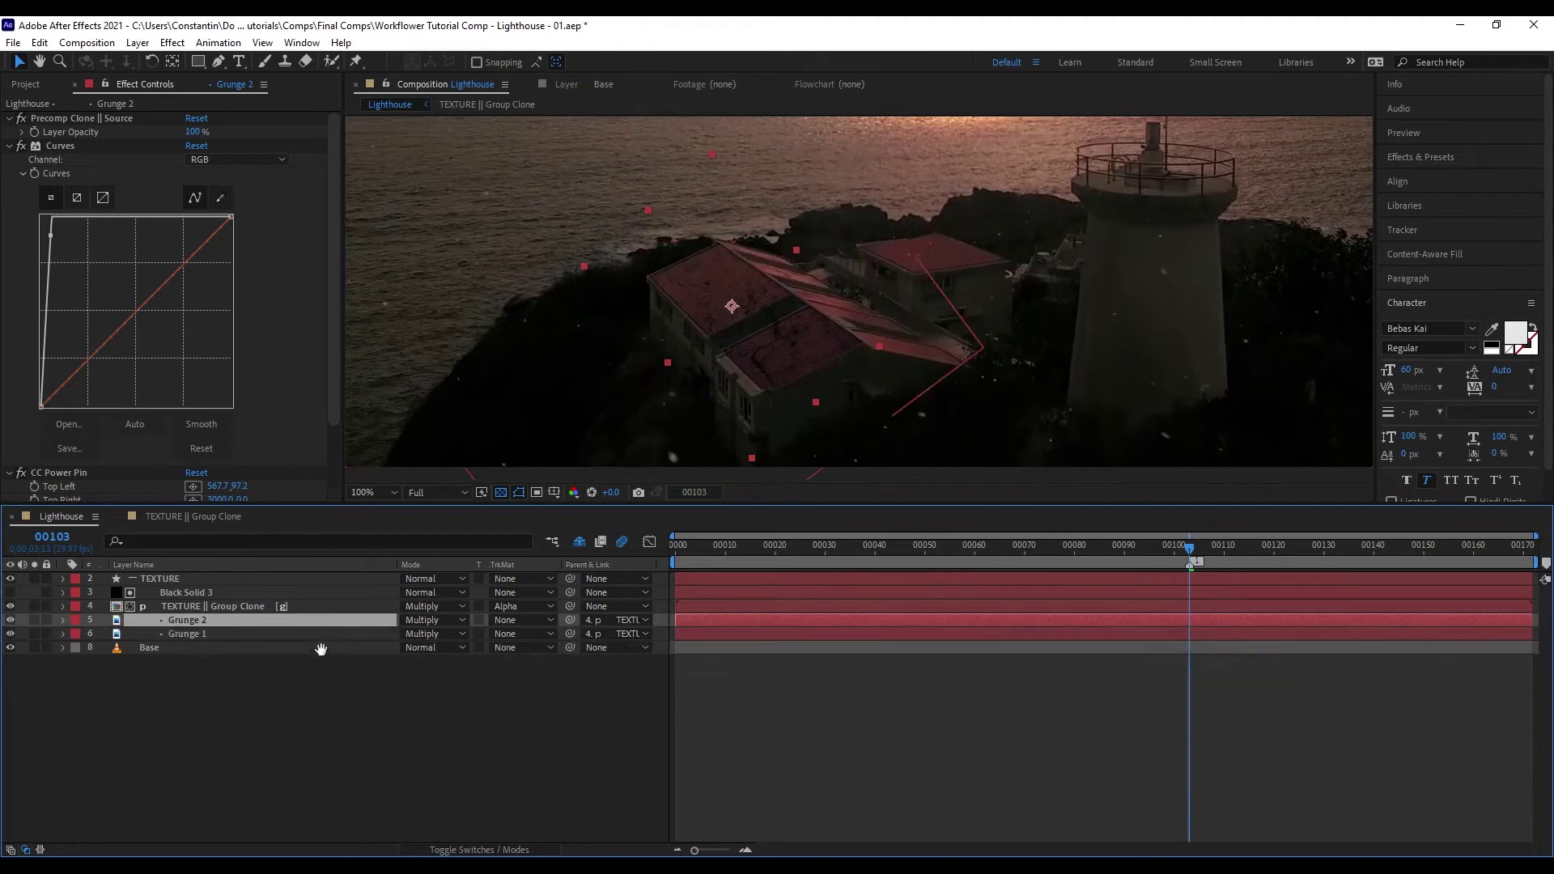
- Scrub the timeline around frame 103 to check both grunge textures on the roofs
click(357, 711)
click(287, 604)
mouse_move(1186, 552)
mouse_down()
mouse_move(678, 562)
mouse_move(1439, 552)
mouse_move(1188, 579)
mouse_up()
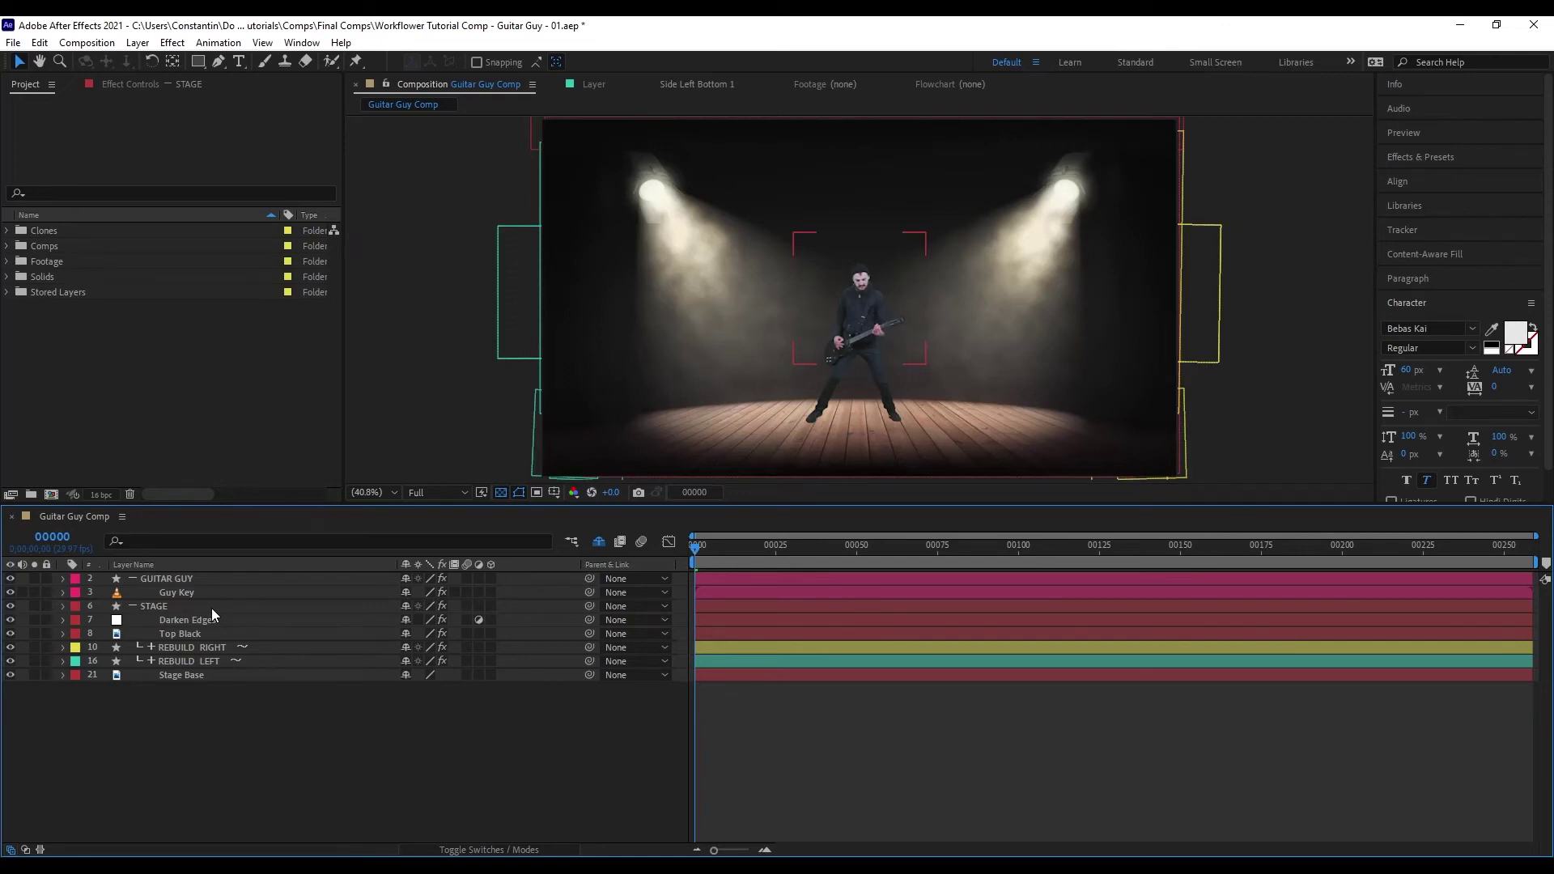
- Review the Guitar Guy composition's STAGE group and the Guy Key layer, viewing the footage without its effects and inspecting its effect list
click(211, 608)
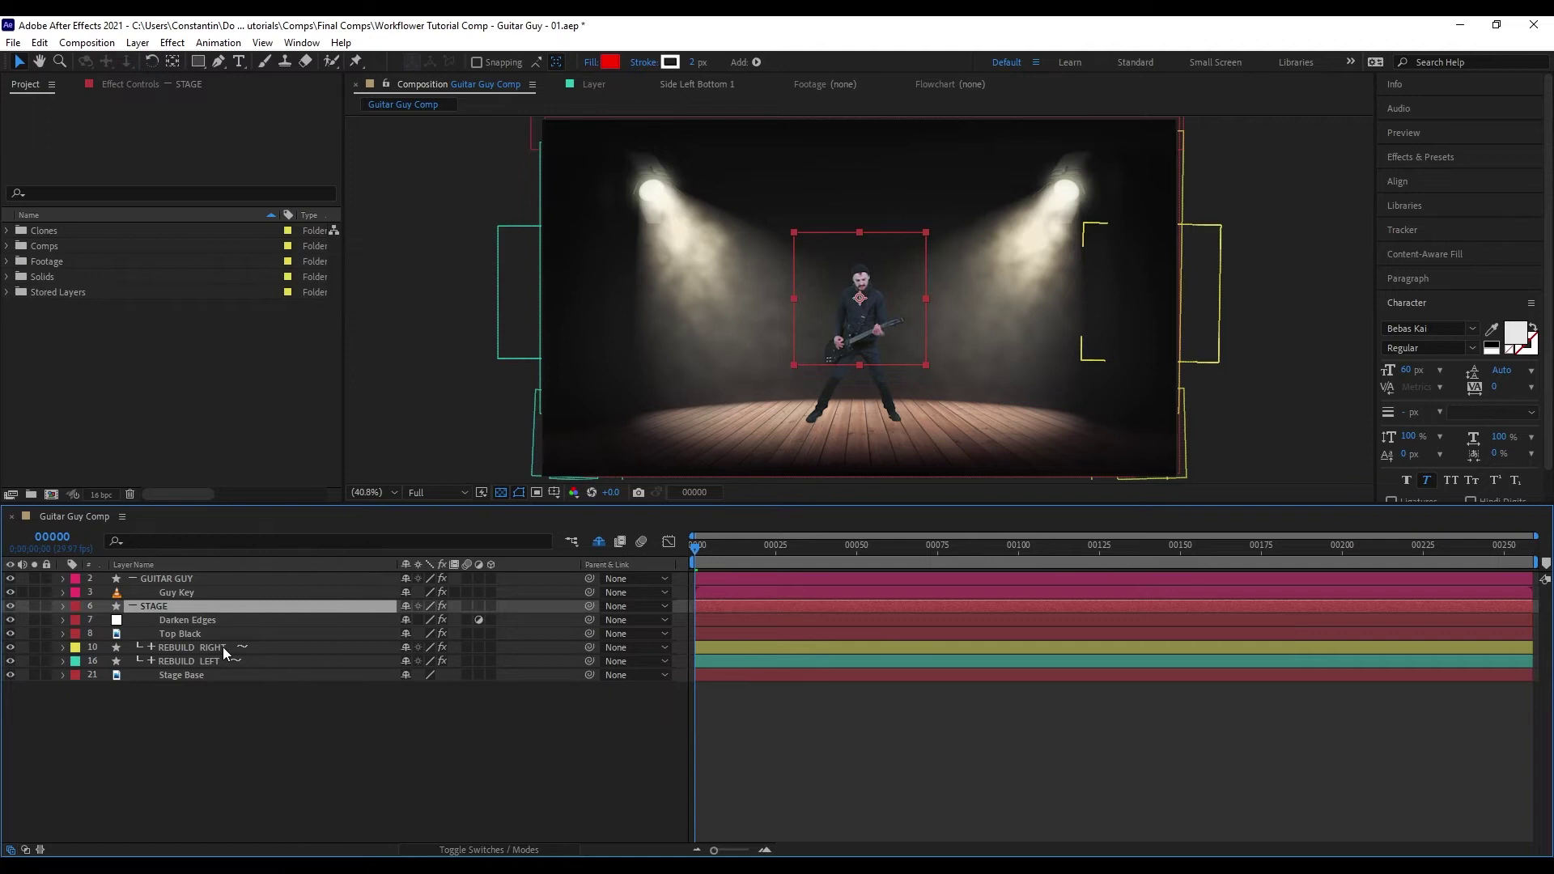
key(ctrl+alt+d)
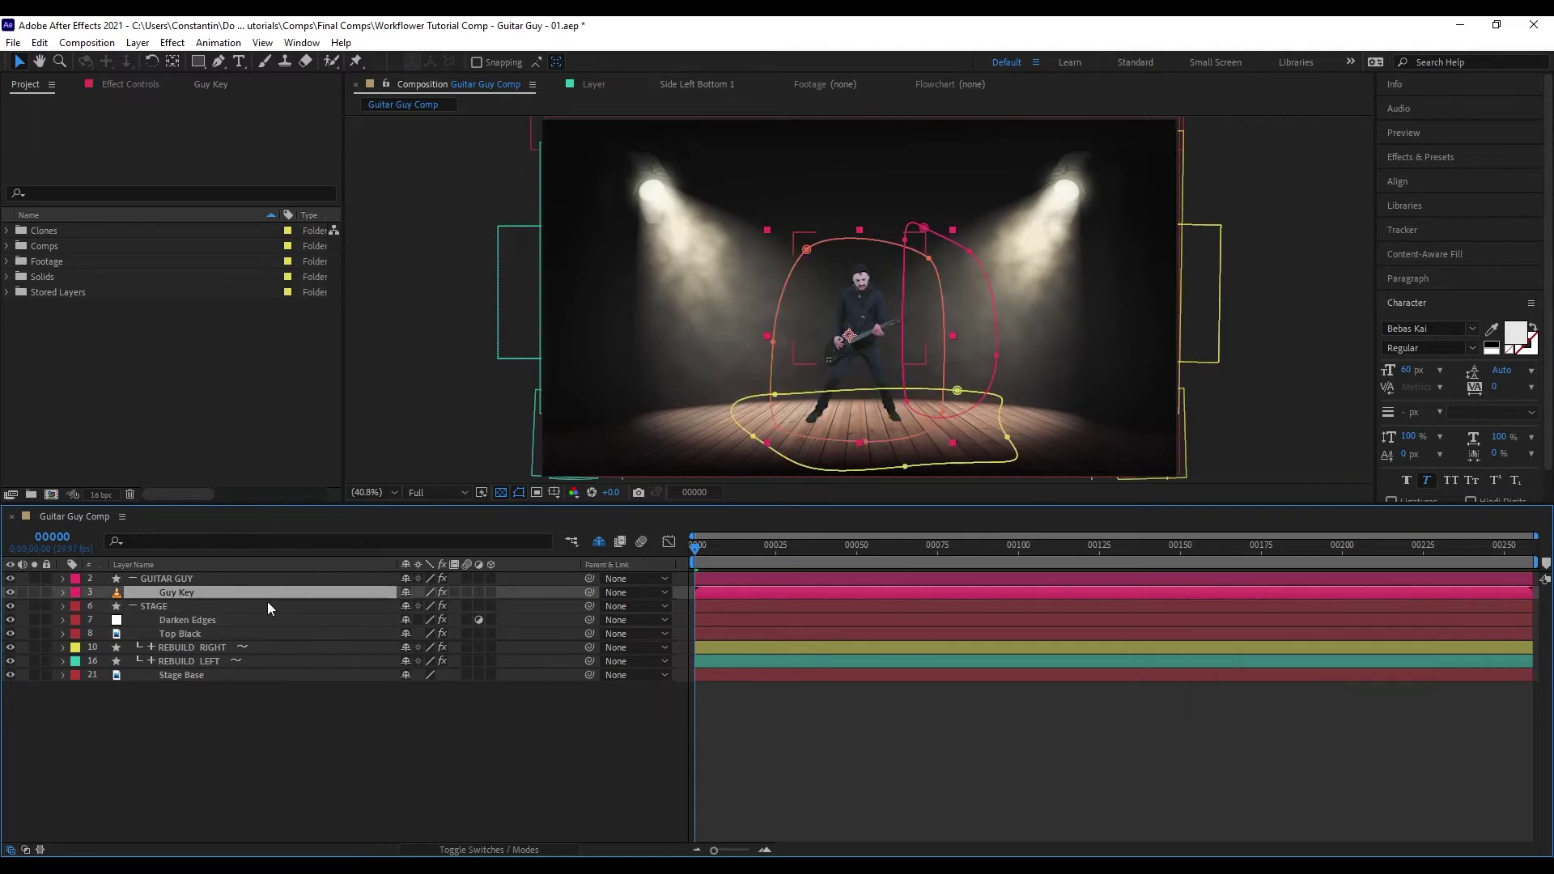
click(440, 594)
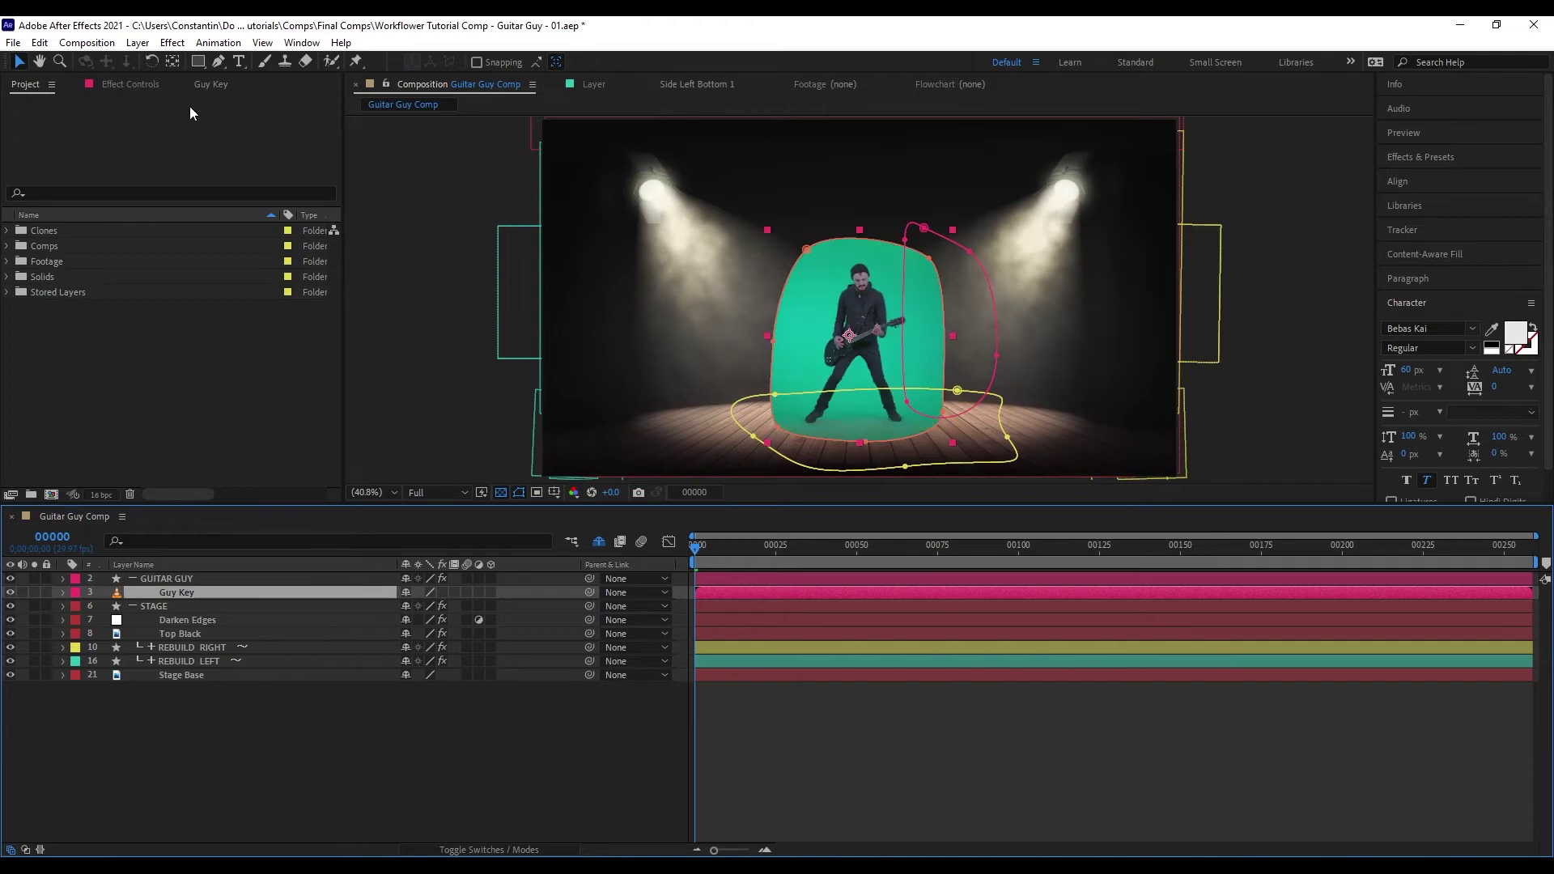
key(F3)
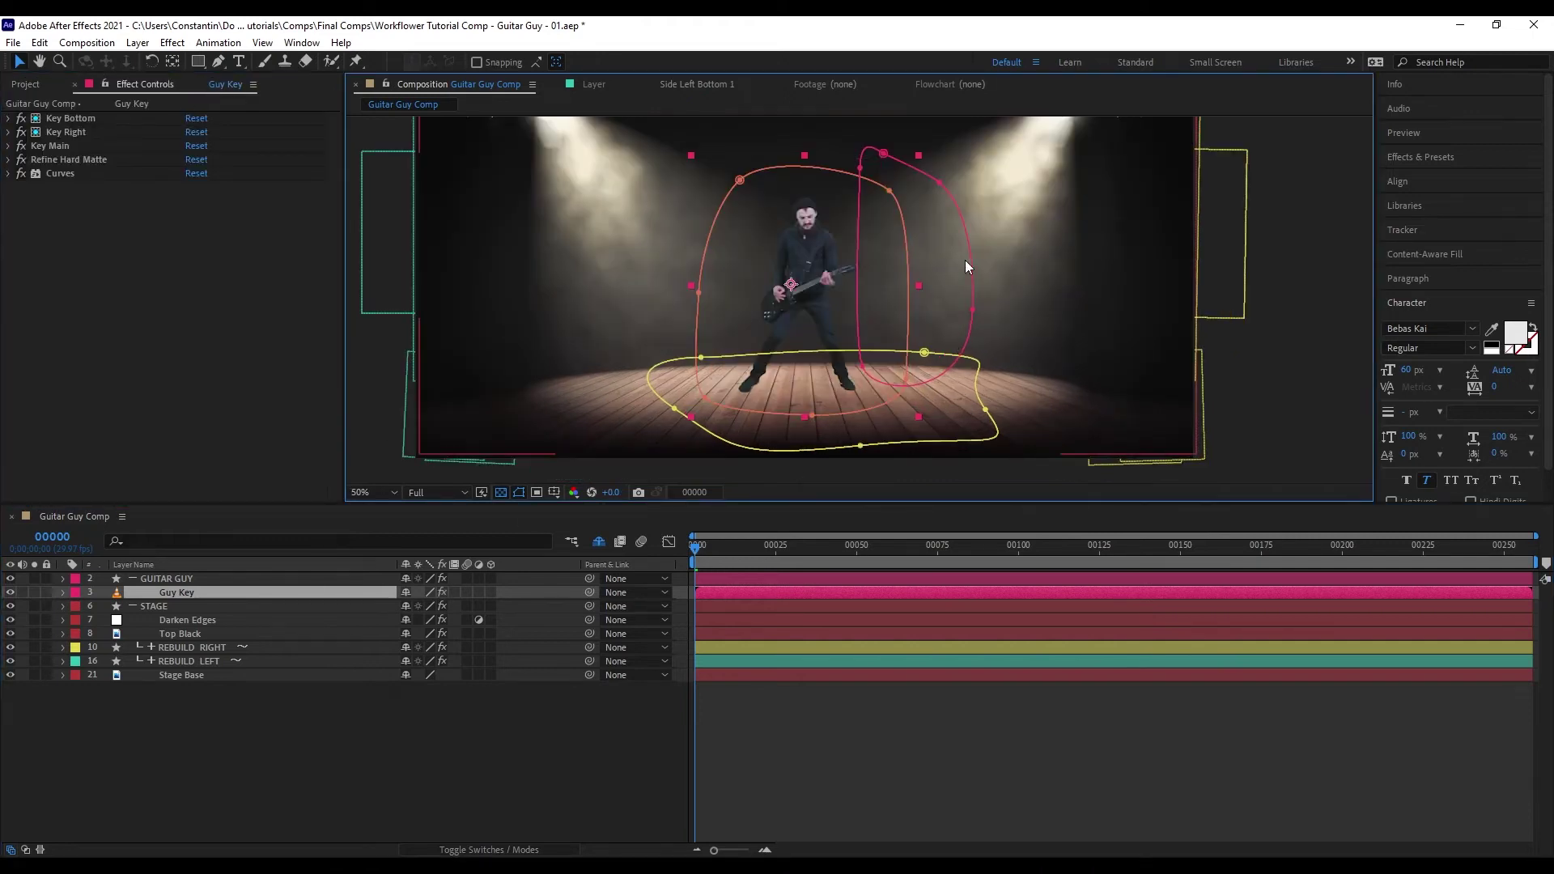
drag(1050, 225, 1059, 283)
drag(926, 322, 940, 281)
- Duplicate the Guy Key layer and remove the Refine Hard Matte effect from the copy
click(245, 597)
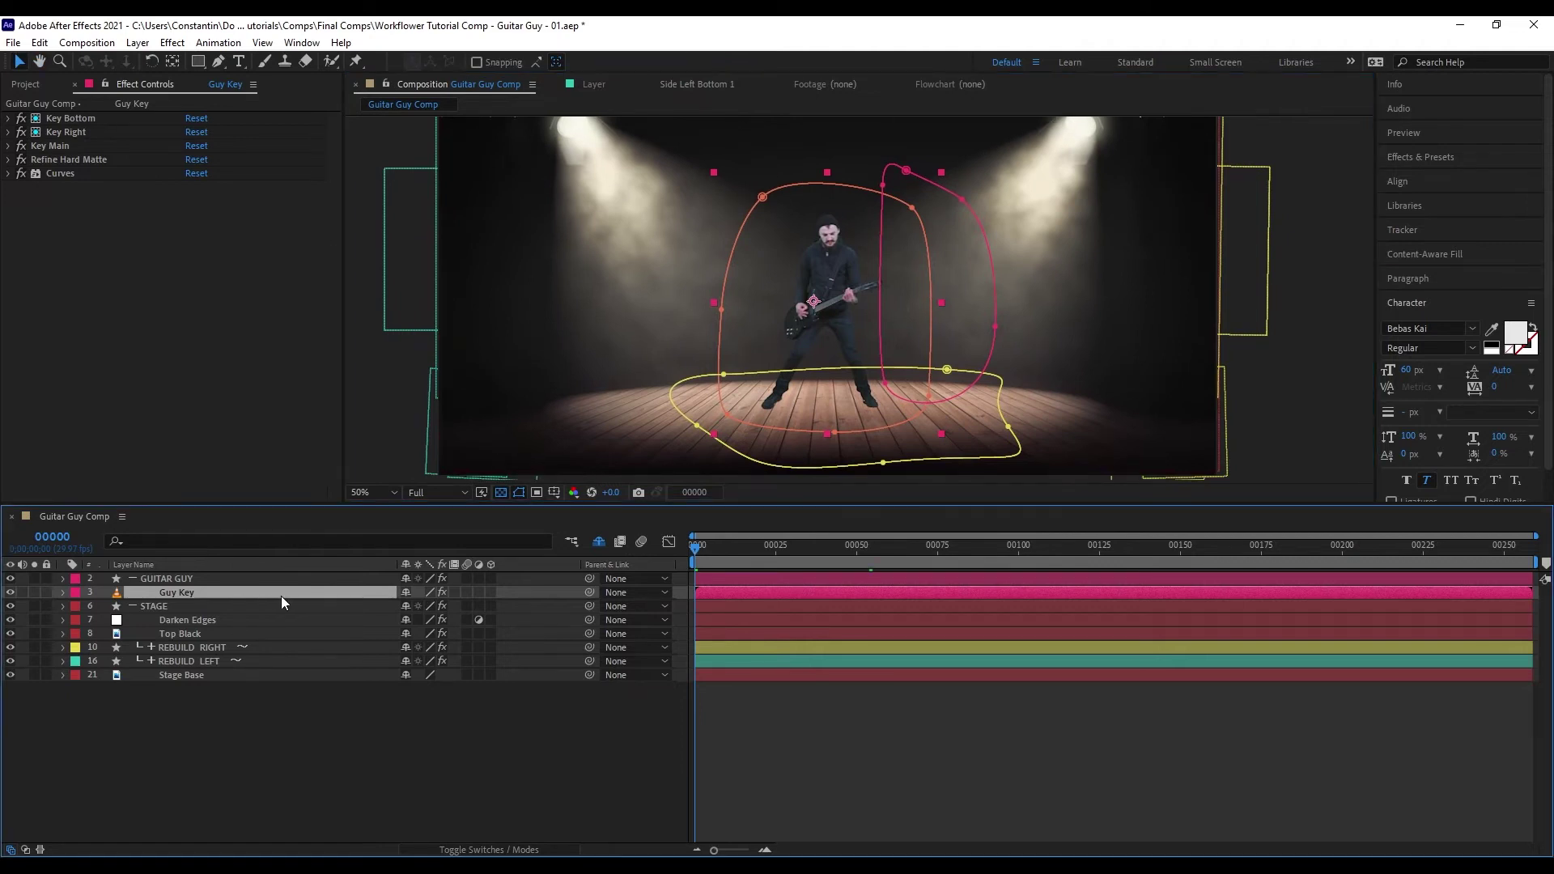
key(ctrl+d)
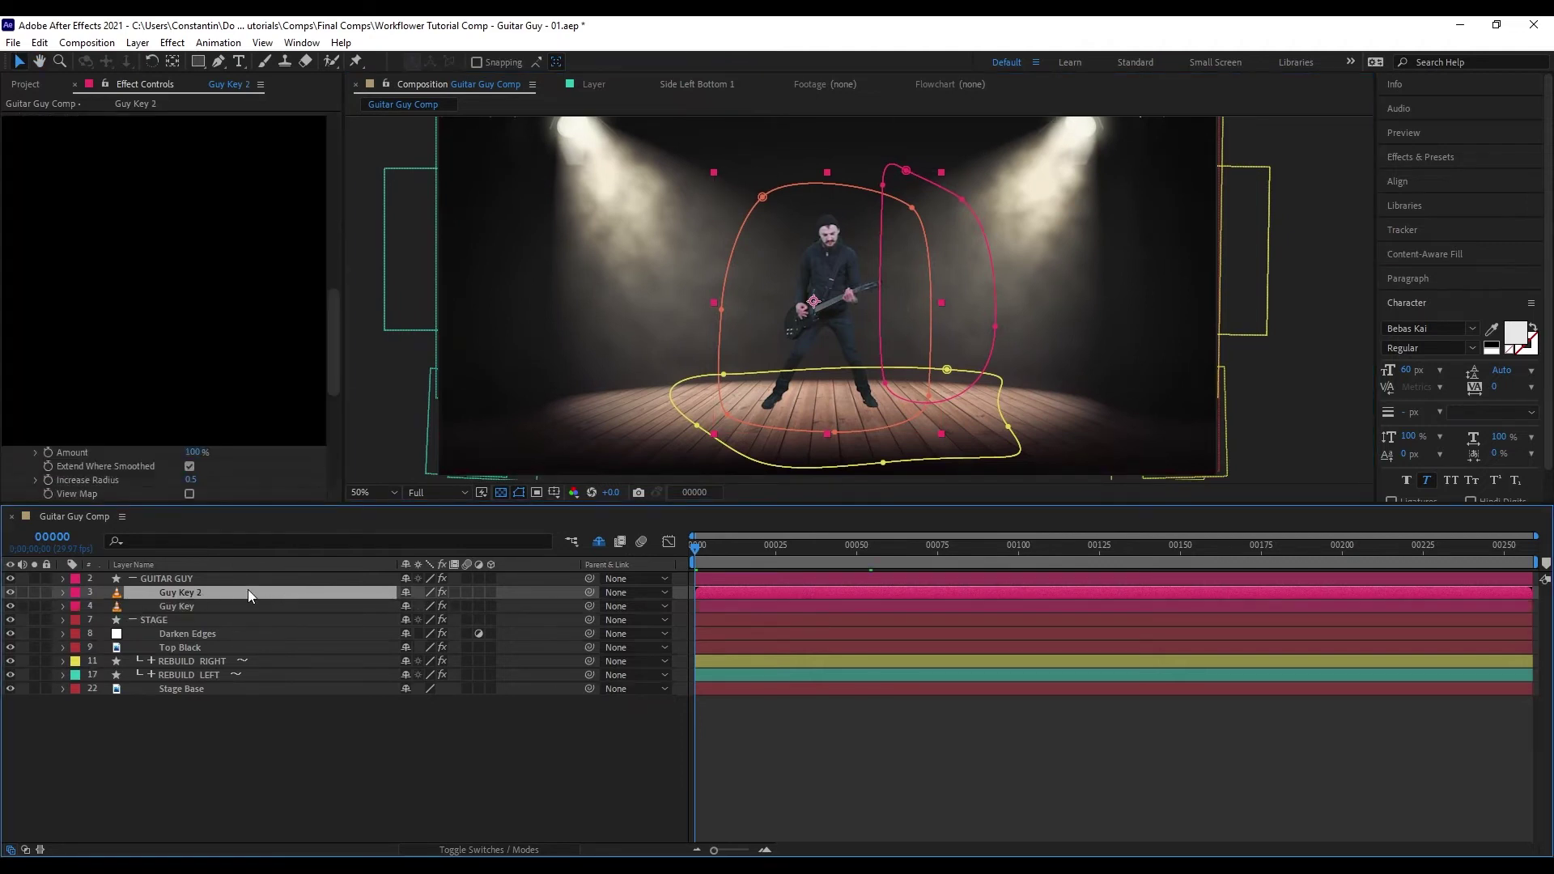
scroll(368, 363, down, 2)
- Reveal the duplicated Guy Key layer's masks and set all three mask modes to None
key(m)
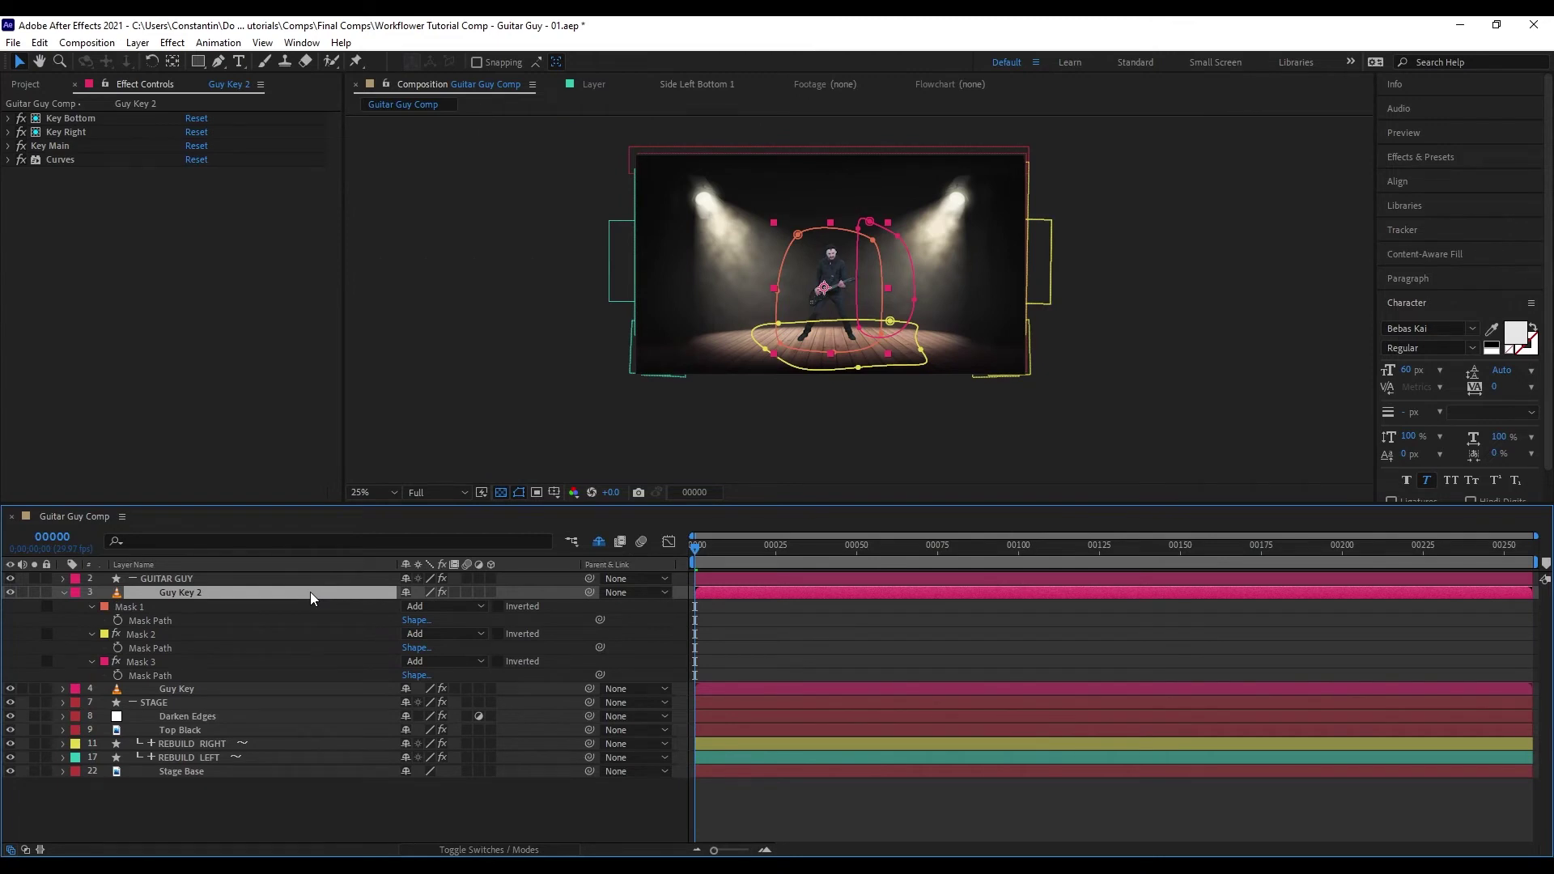
scroll(709, 314, up, 2)
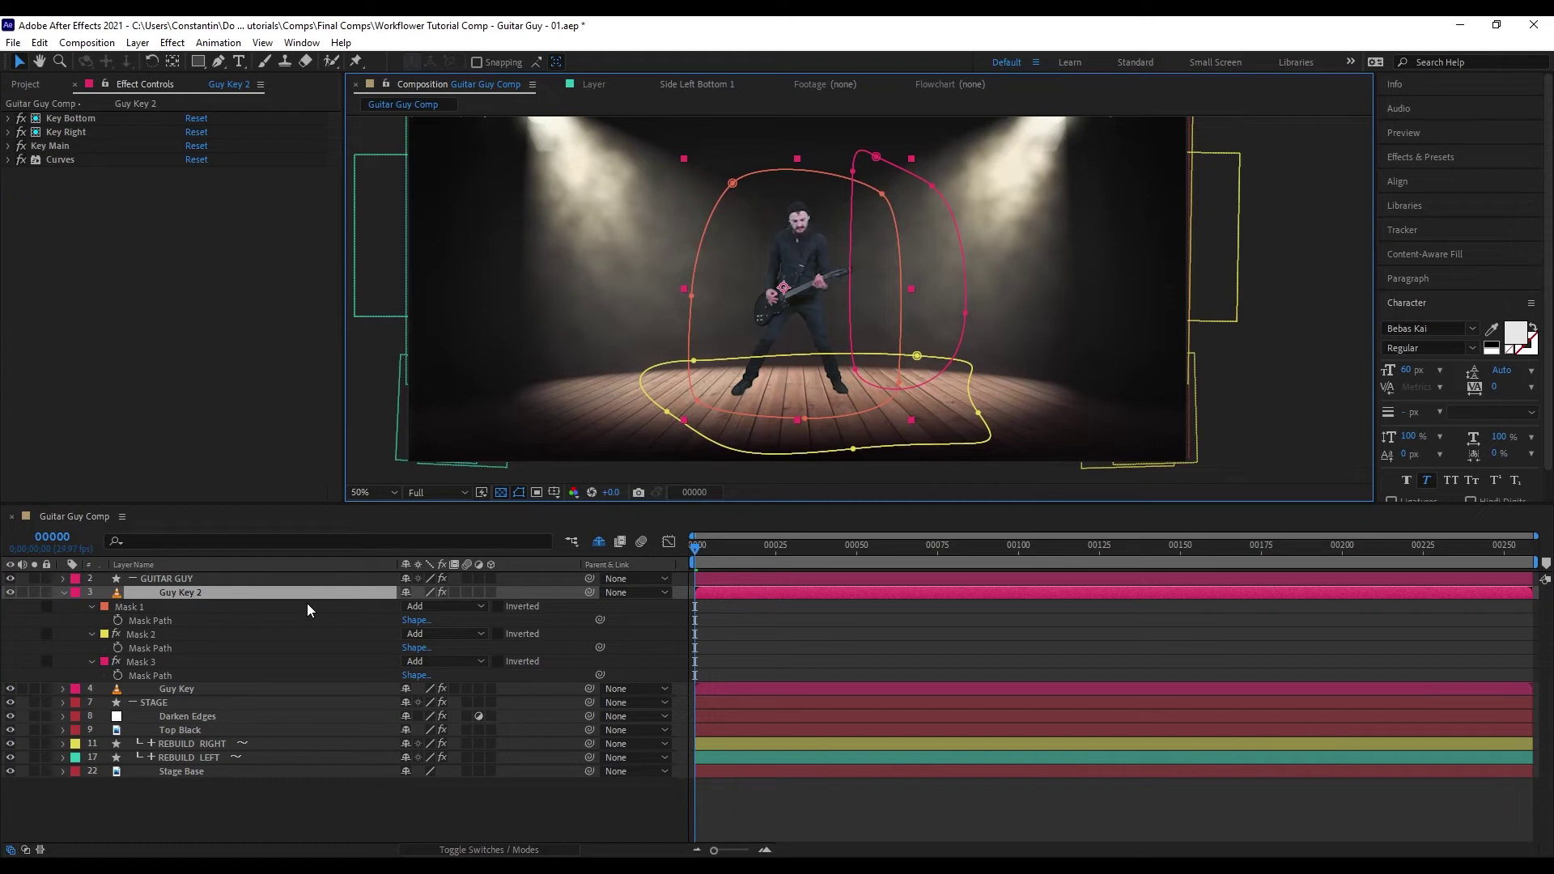
drag(308, 603, 421, 663)
click(424, 664)
click(432, 679)
click(284, 594)
scroll(756, 294, down, 2)
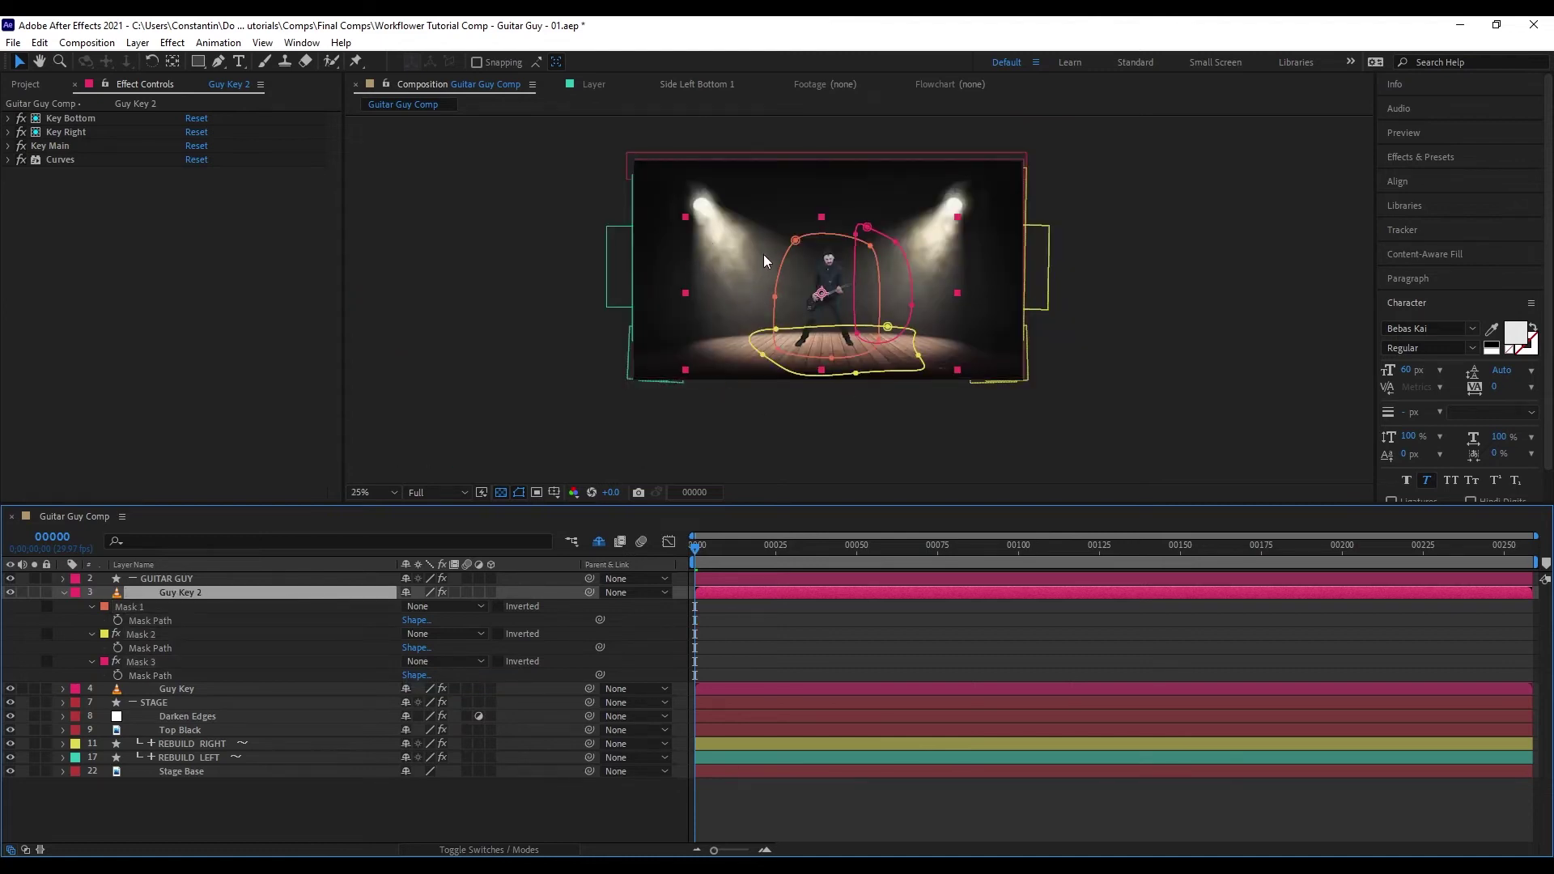
- Set Mask 1, Mask 2 and Mask 3 of the duplicated Guy Key layer back to Add
click(371, 609)
shift+click(327, 663)
click(429, 661)
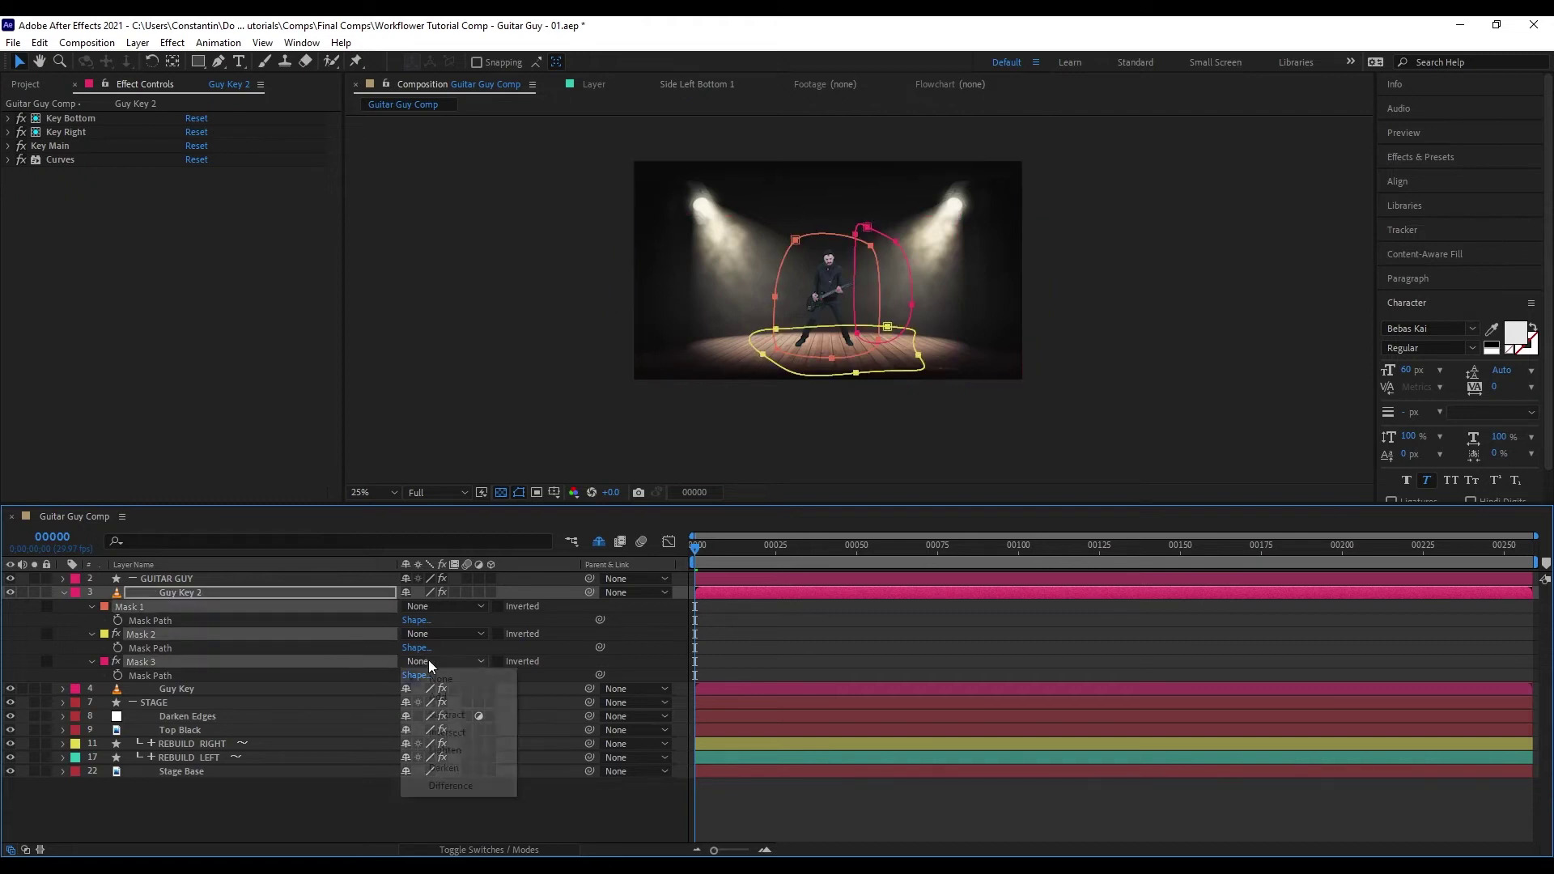
click(444, 697)
scroll(848, 348, up, 2)
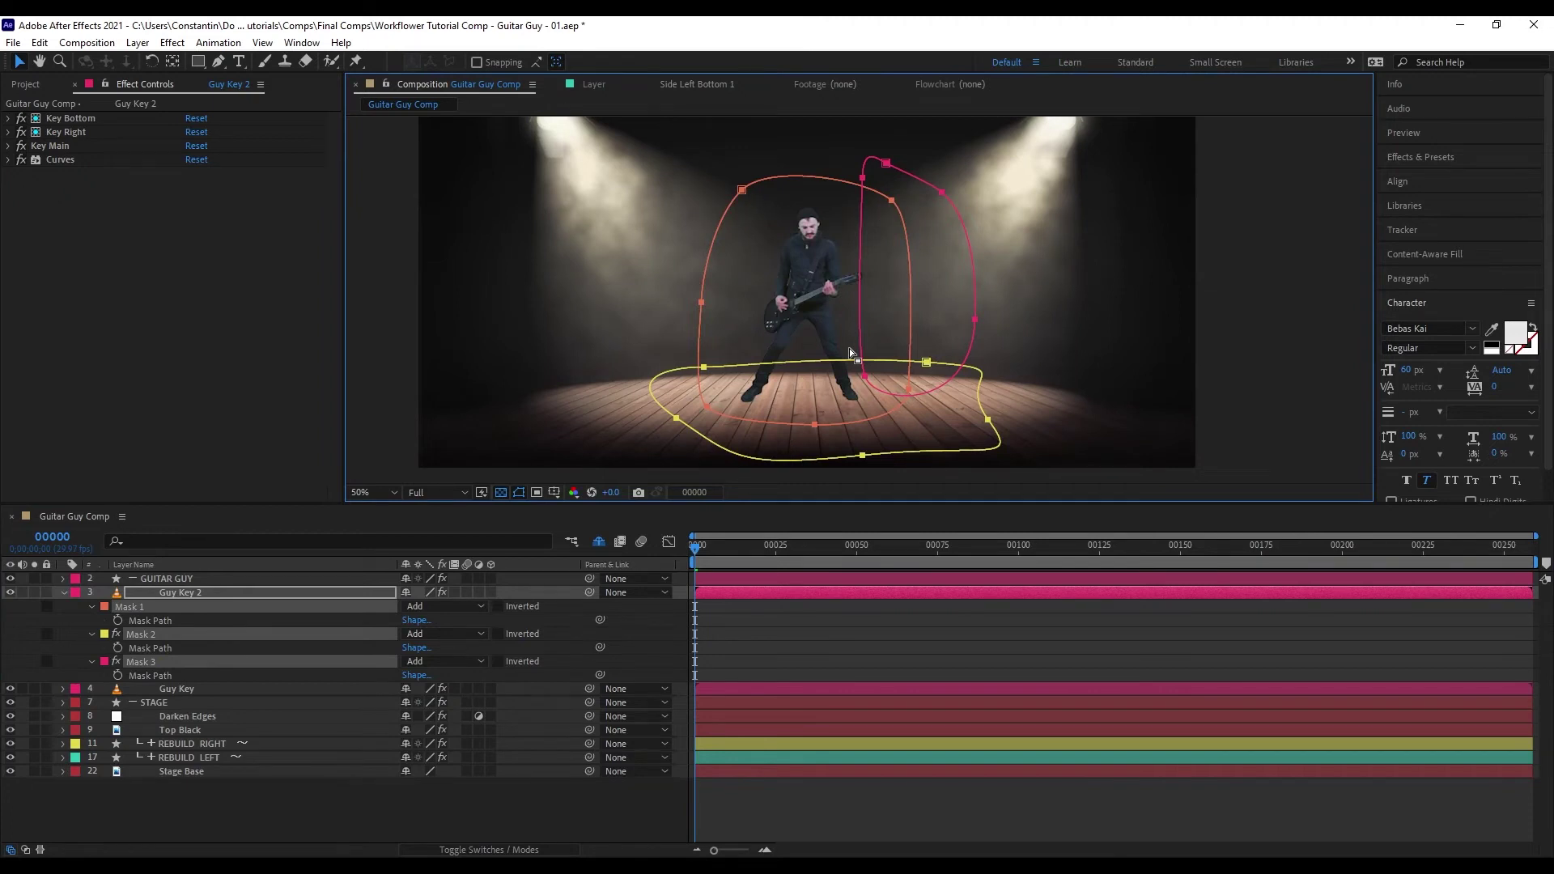
- Rename the duplicated Guy Key layer to Shadow Base and clone it with Prime Clone and Precomp Transforms enabled
click(356, 593)
key(shift+Return)
text(Sh)
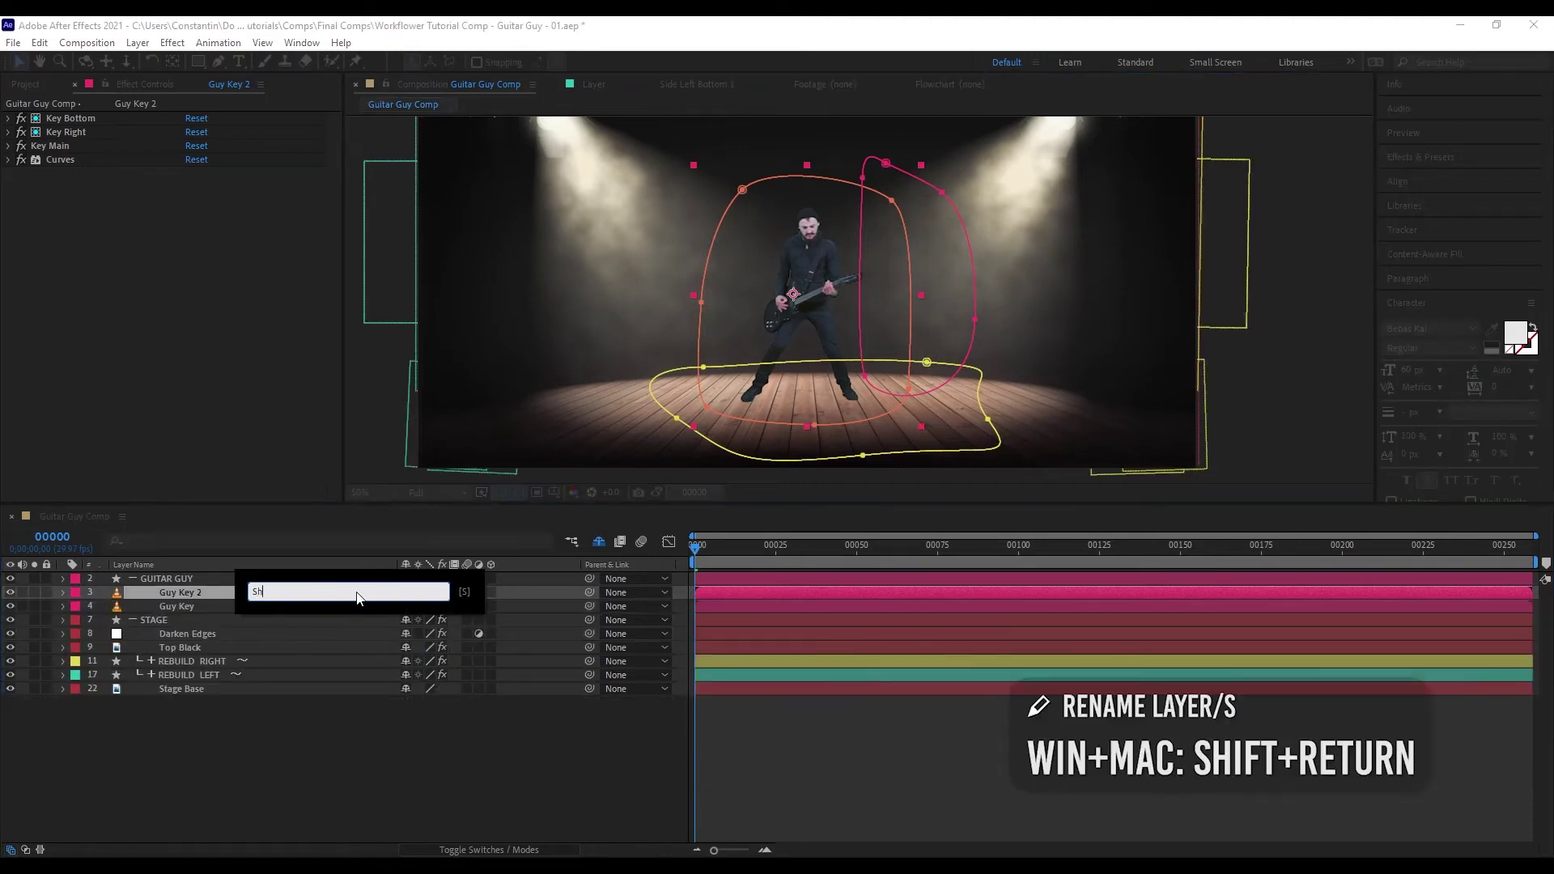
text(adow Base)
key(Return)
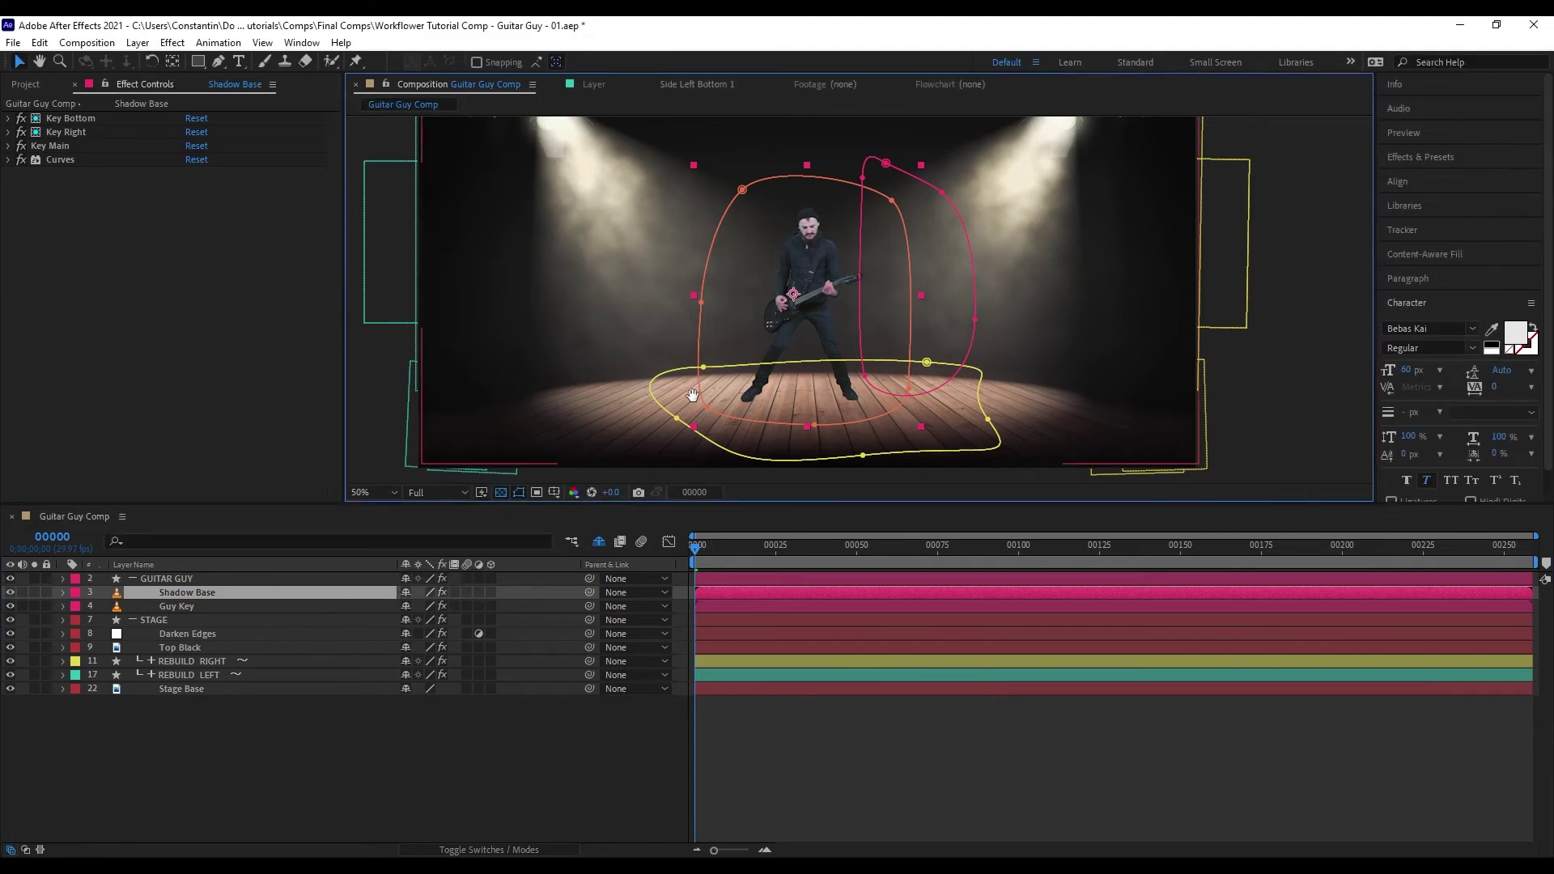
key(ctrl+alt+shift+w)
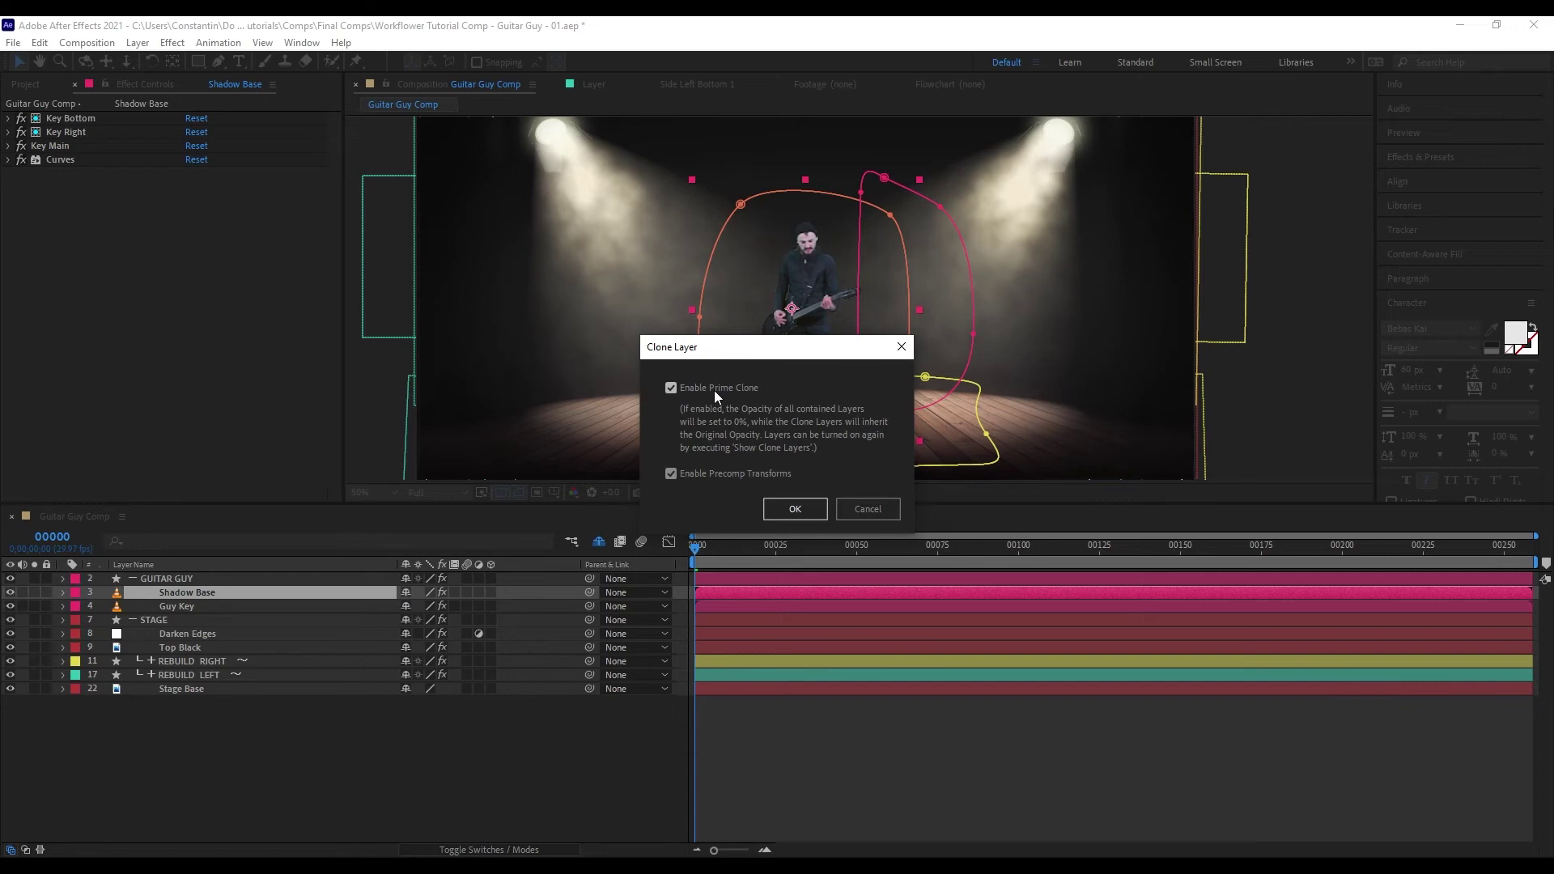
click(793, 509)
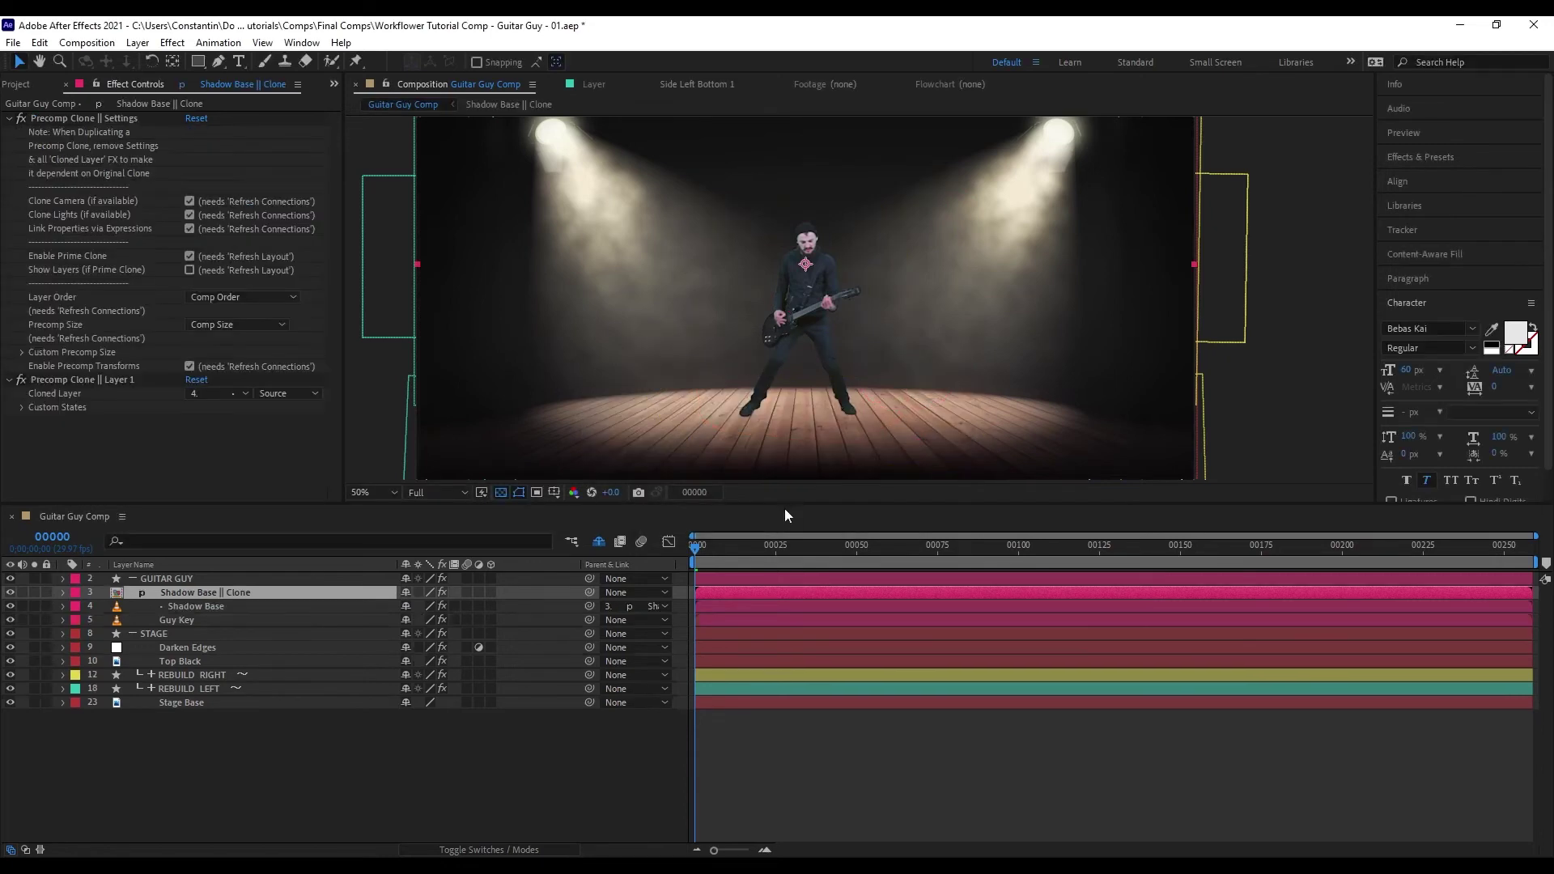
- Solo the Shadow Base clone and set its precomp size to Custom Size
scroll(542, 196, down, 2)
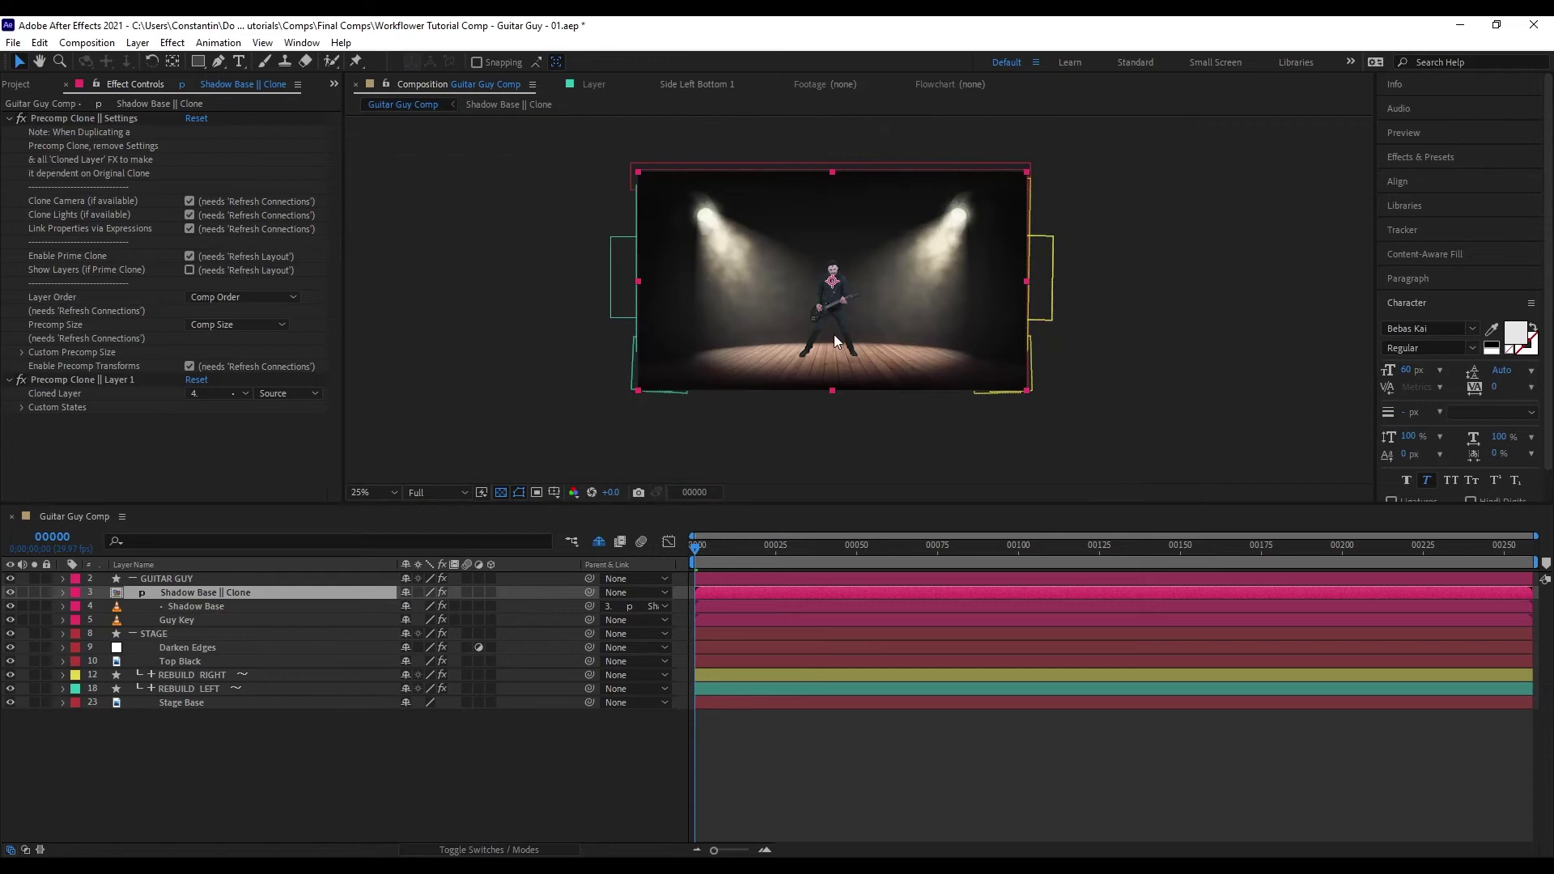
click(34, 592)
key(shift+slash)
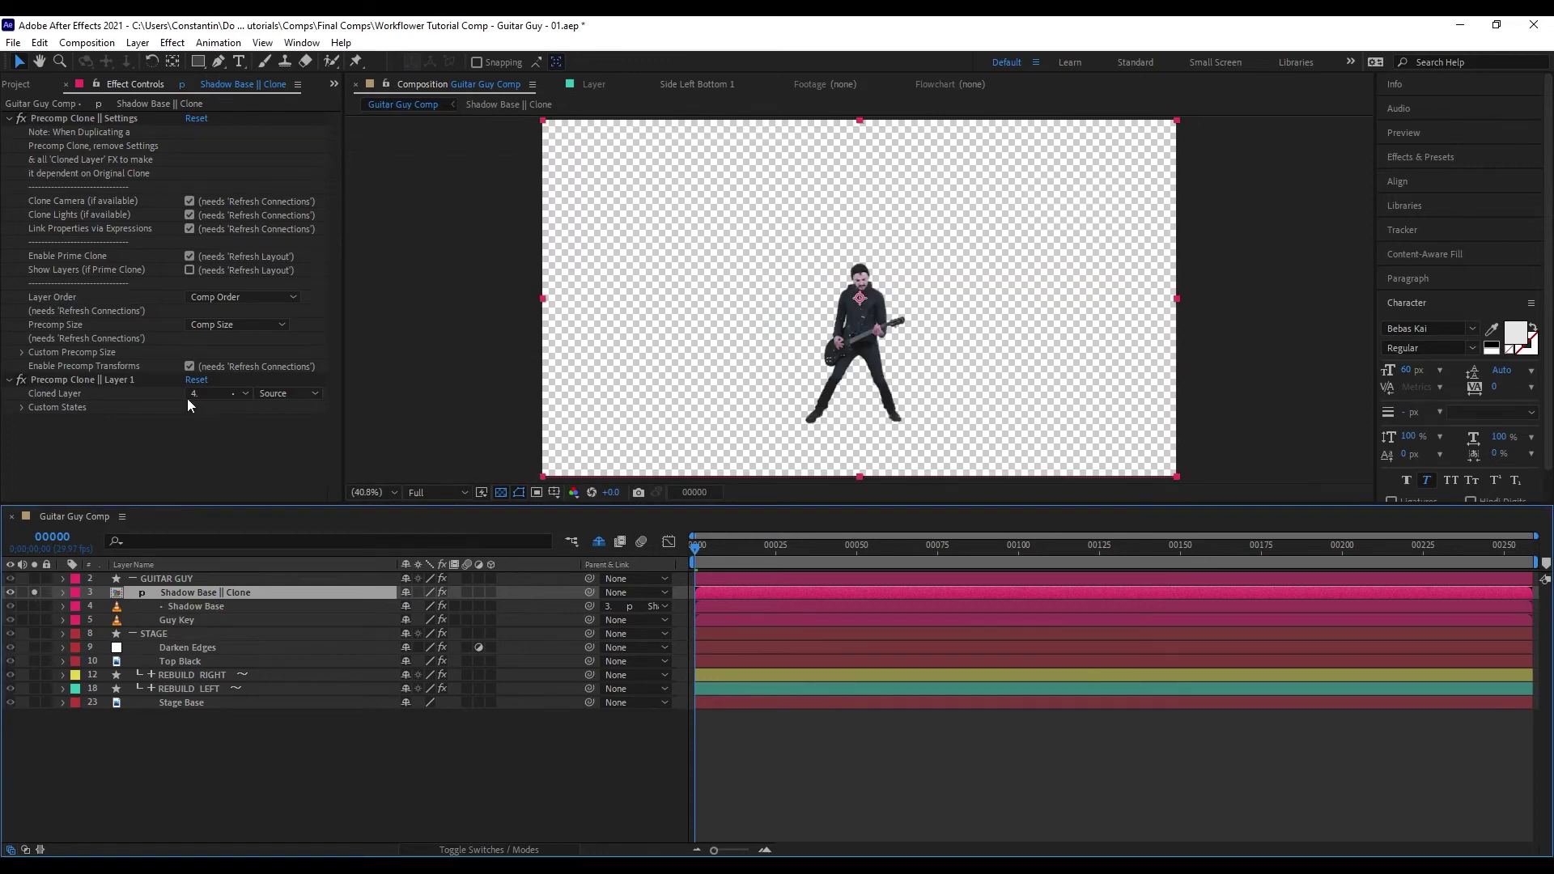
click(59, 353)
click(192, 328)
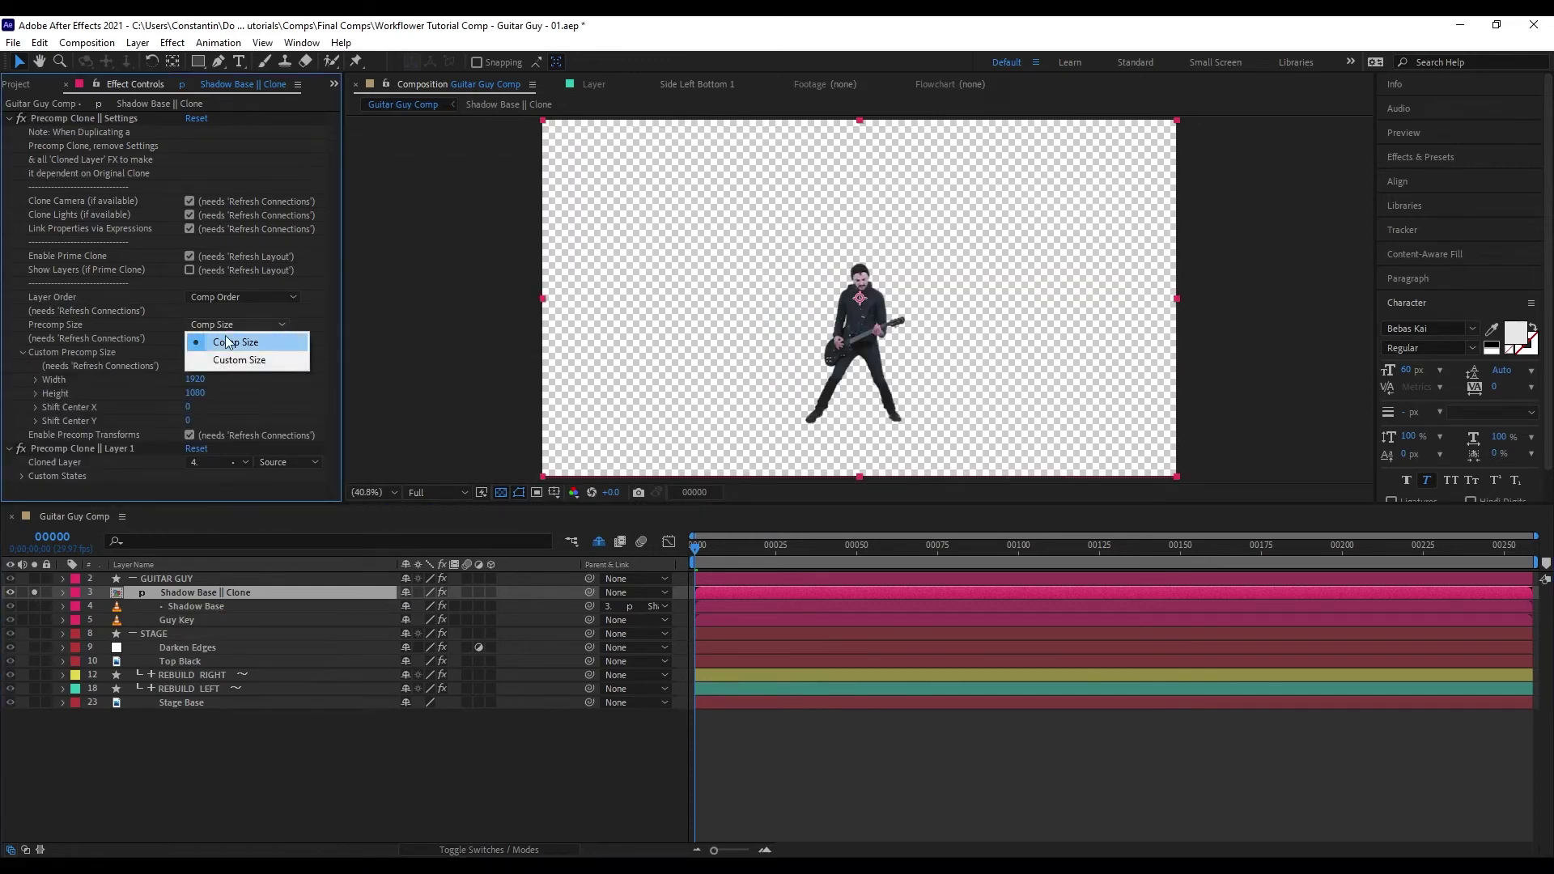
click(262, 359)
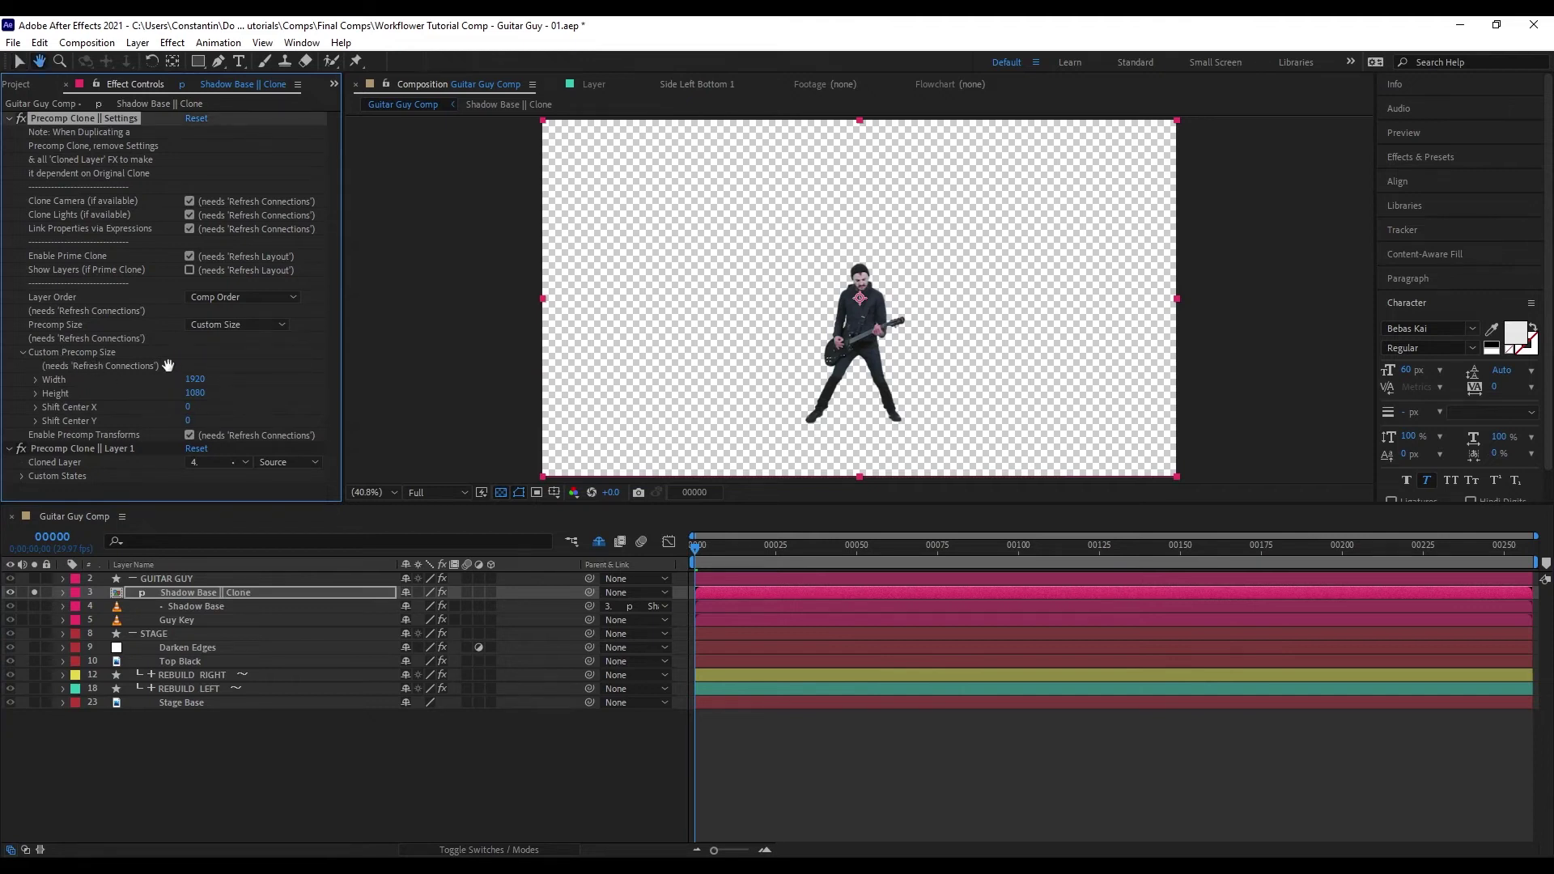
- Show the clone's custom precomp frame and reduce it to a width of about 1440 and a height of 862
click(358, 599)
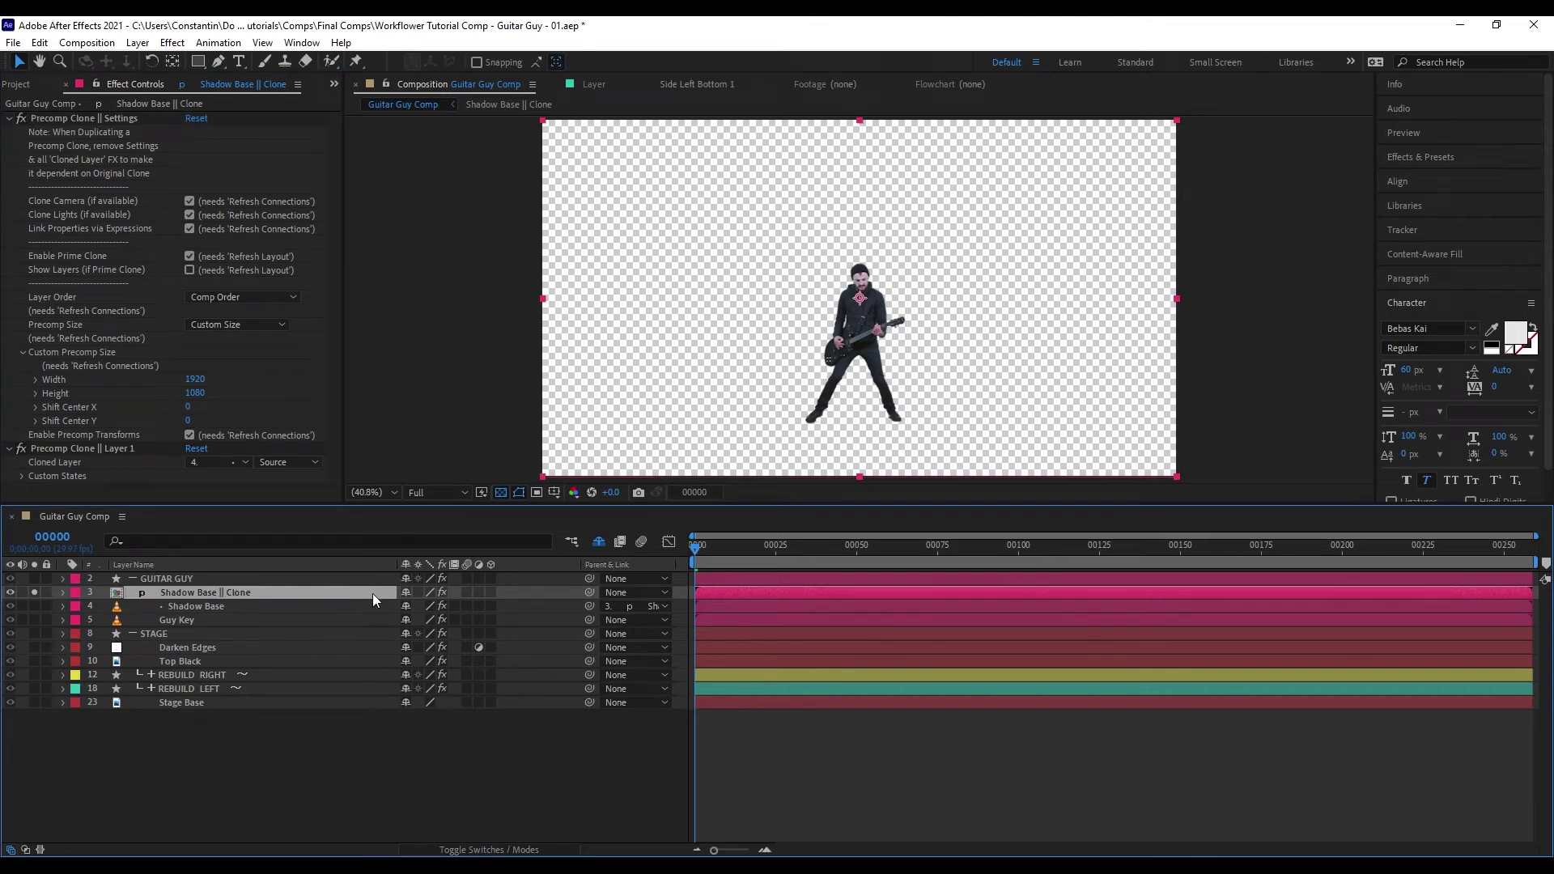
key(ctrl+alt+x)
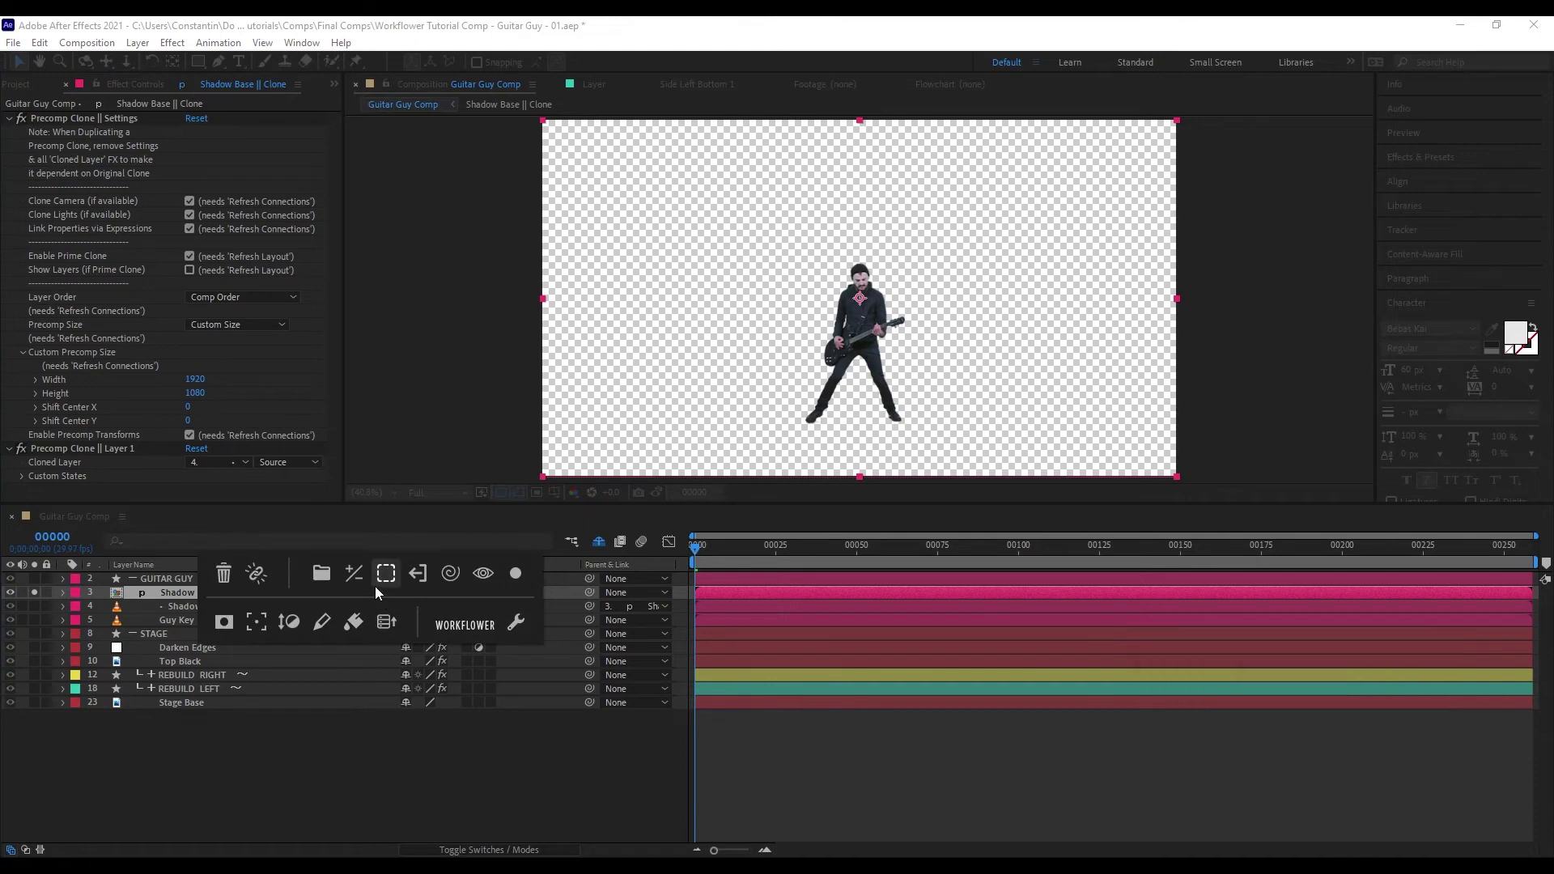
click(251, 632)
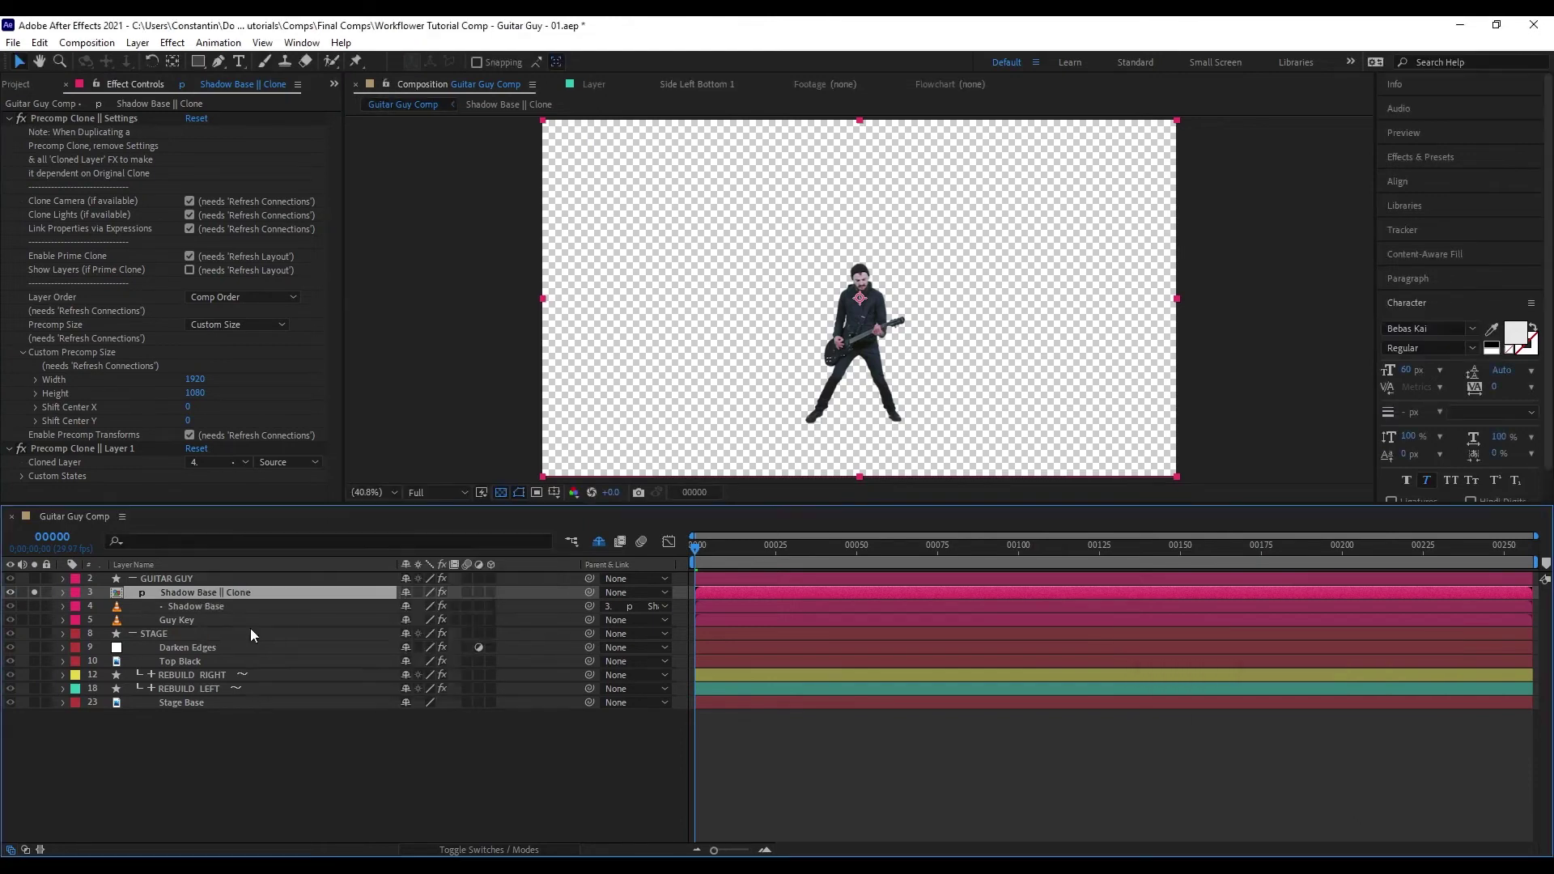
click(170, 399)
drag(170, 399, 21, 400)
drag(205, 381, 22, 402)
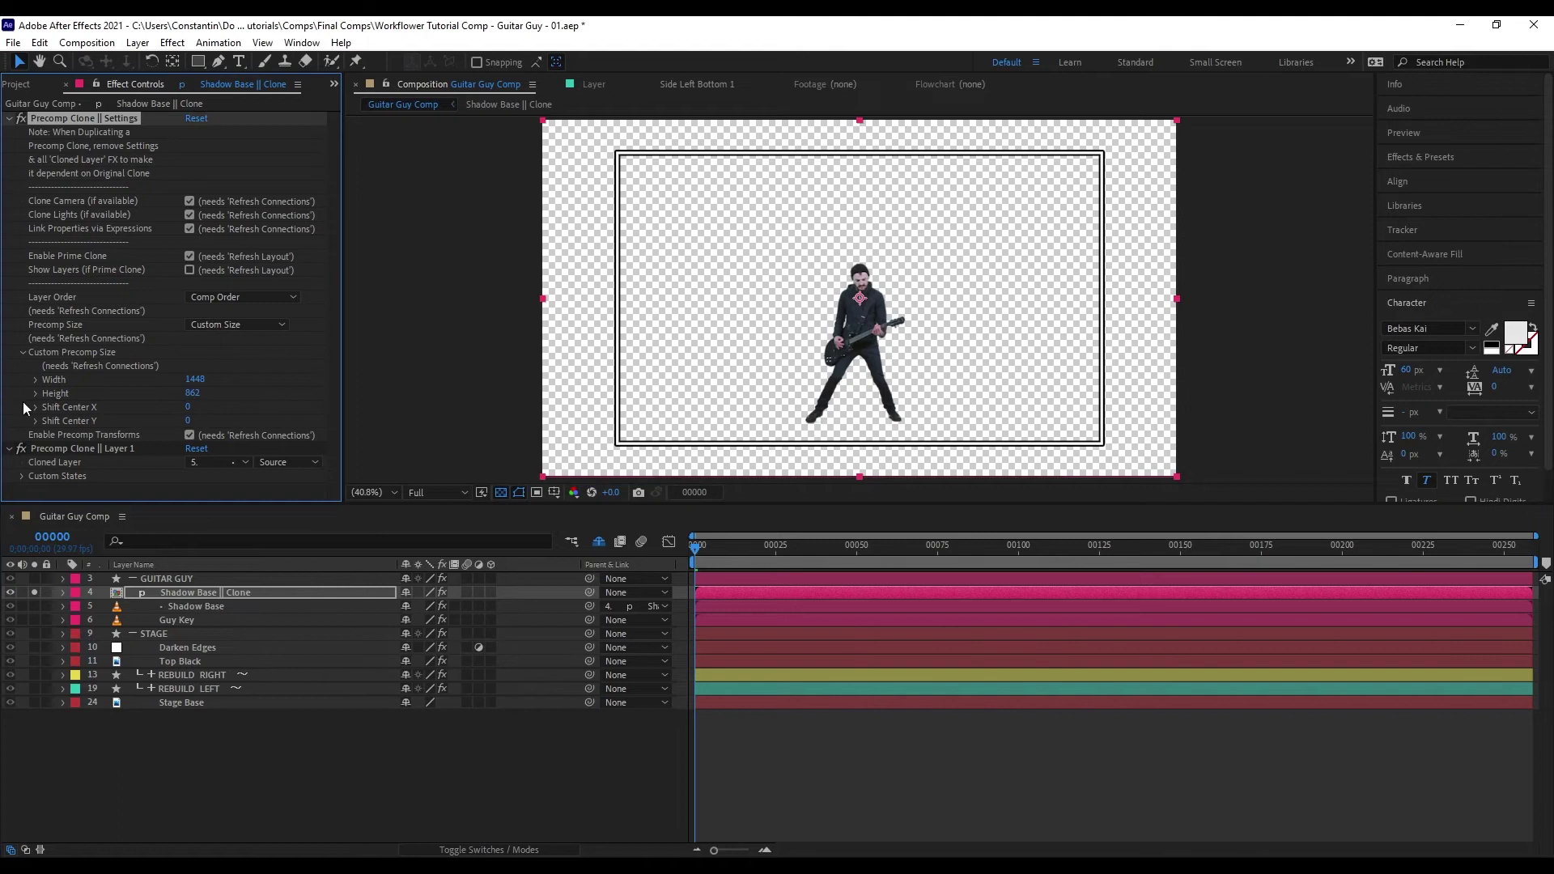
drag(794, 238, 804, 212)
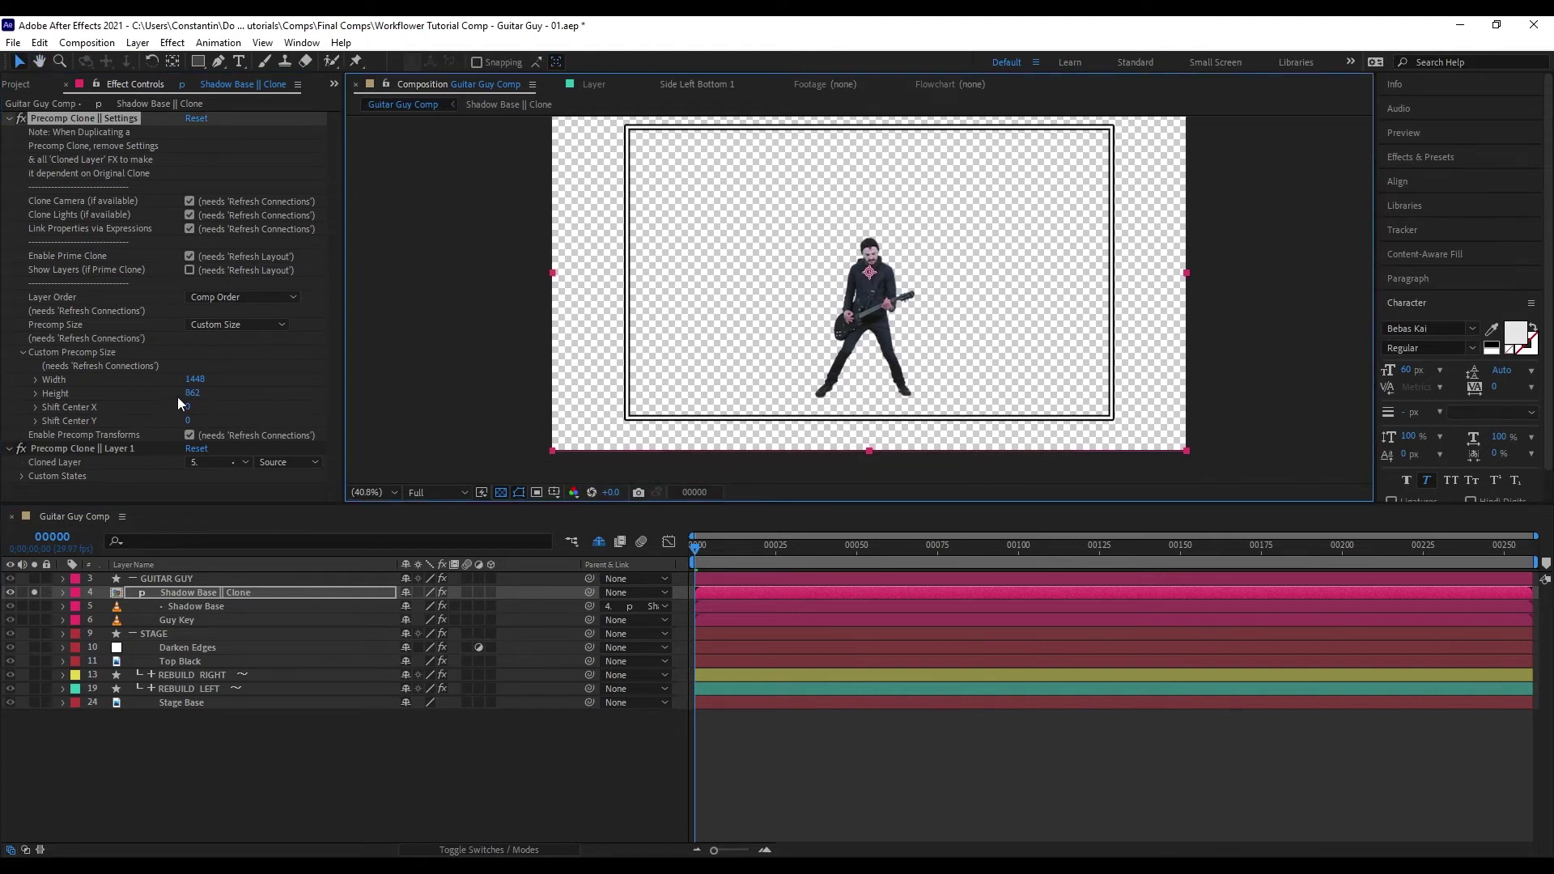
- Crop the custom precomp frame tightly around the guitarist, with a height of about 636 and center shifts of about -15 in X and 123 in Y
drag(194, 382, 4, 390)
drag(199, 381, 59, 386)
drag(190, 407, 251, 428)
key(ctrl+z)
mouse_move(193, 394)
mouse_down()
mouse_move(35, 423)
mouse_move(8, 384)
mouse_move(178, 407)
mouse_up()
drag(191, 421, 222, 421)
drag(197, 393, 185, 393)
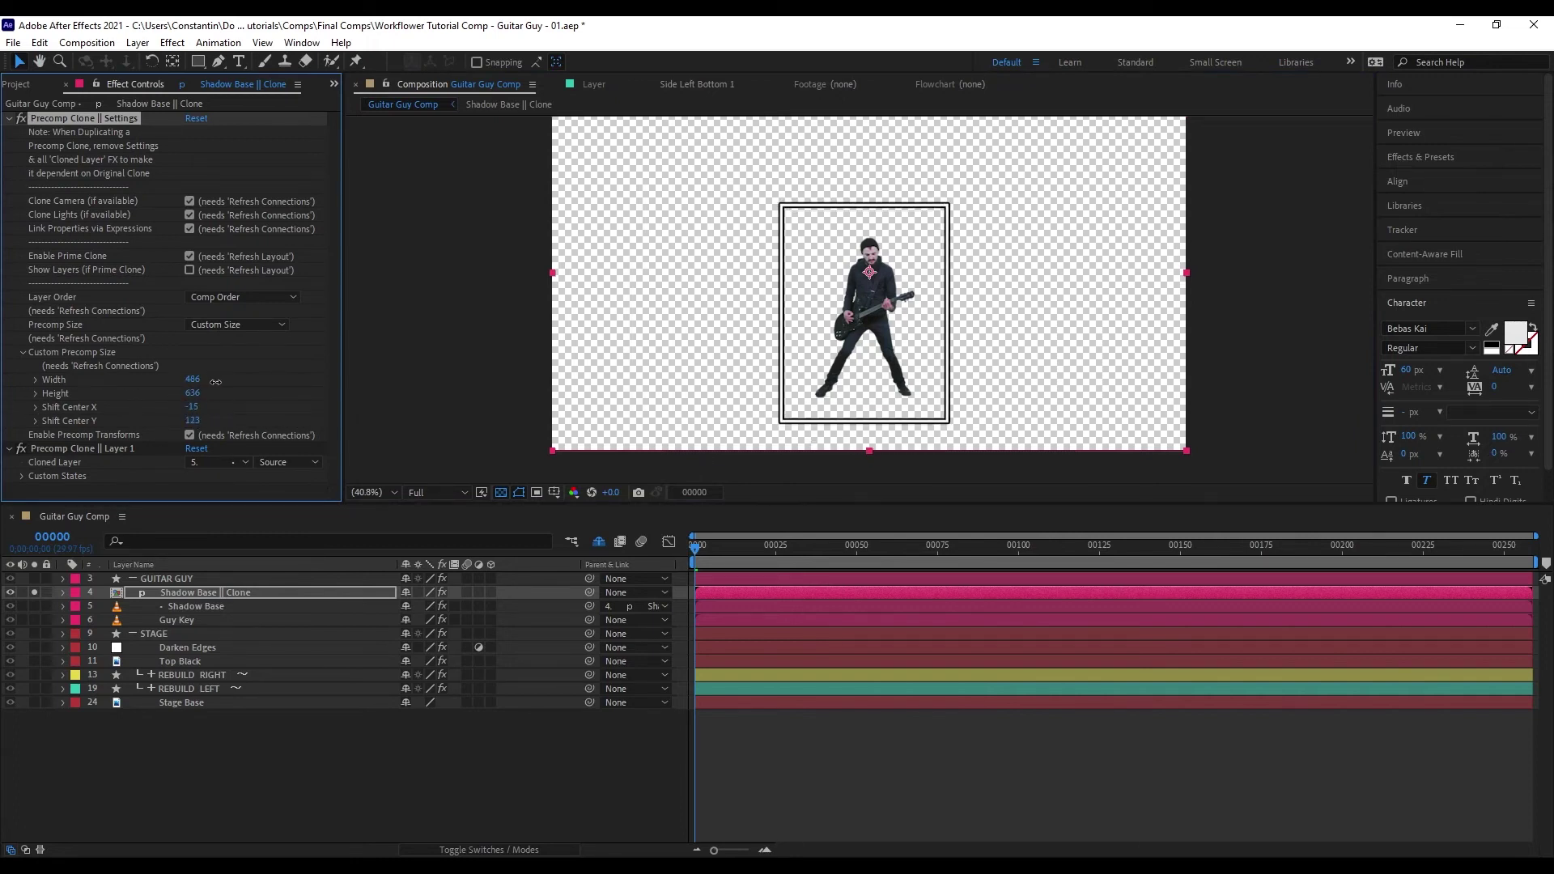
click(356, 593)
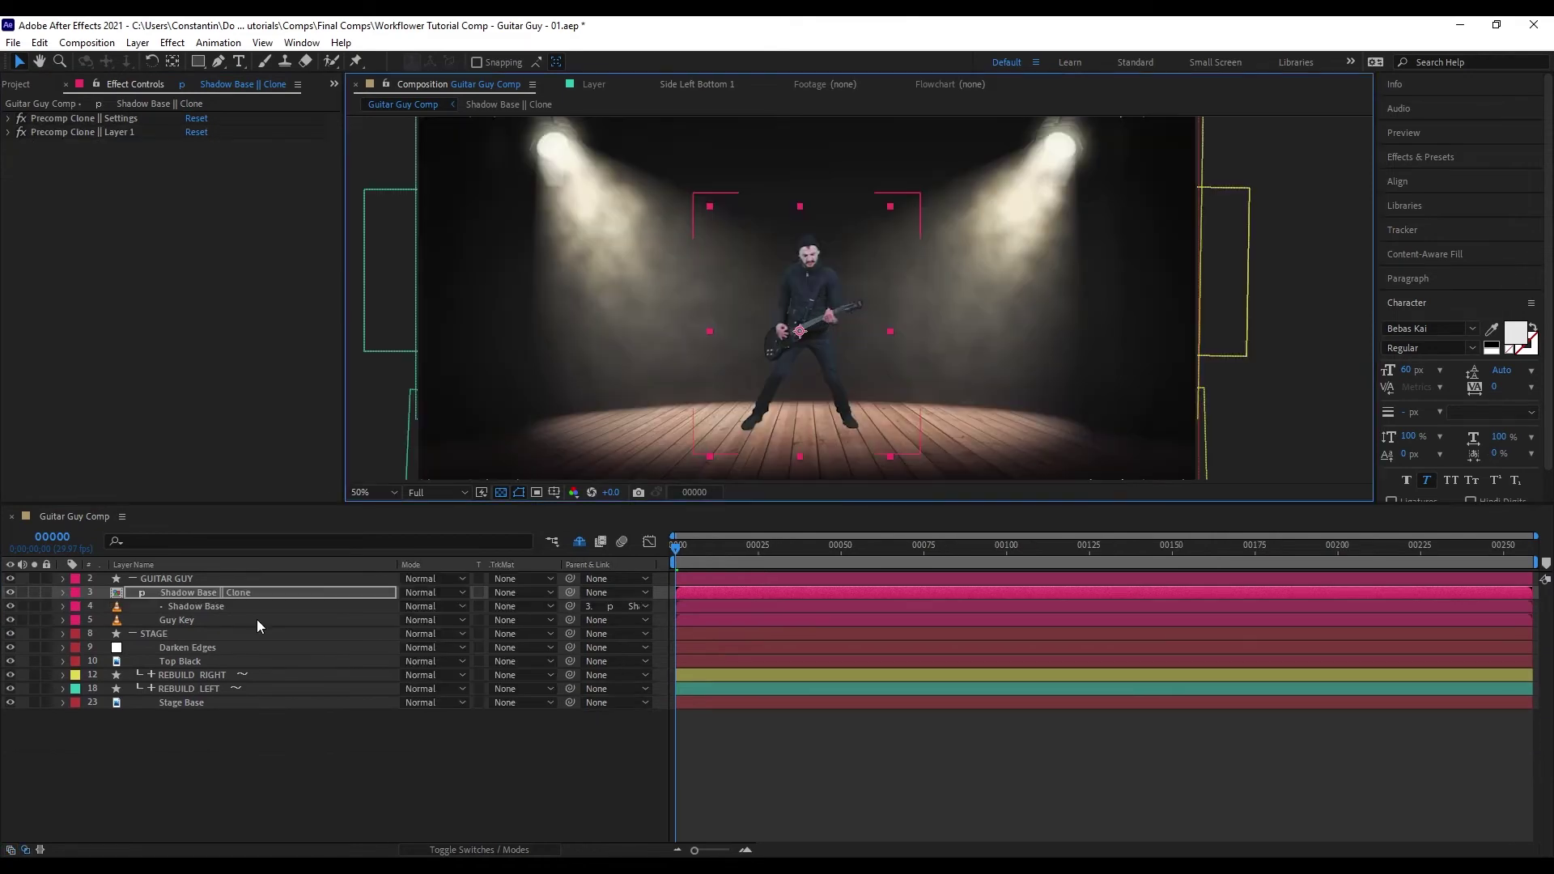
- Move the Guy Key layer above the Shadow Base clone, and rotate and position the clone on the floor at the guitarist's feet
click(175, 620)
drag(210, 620, 254, 584)
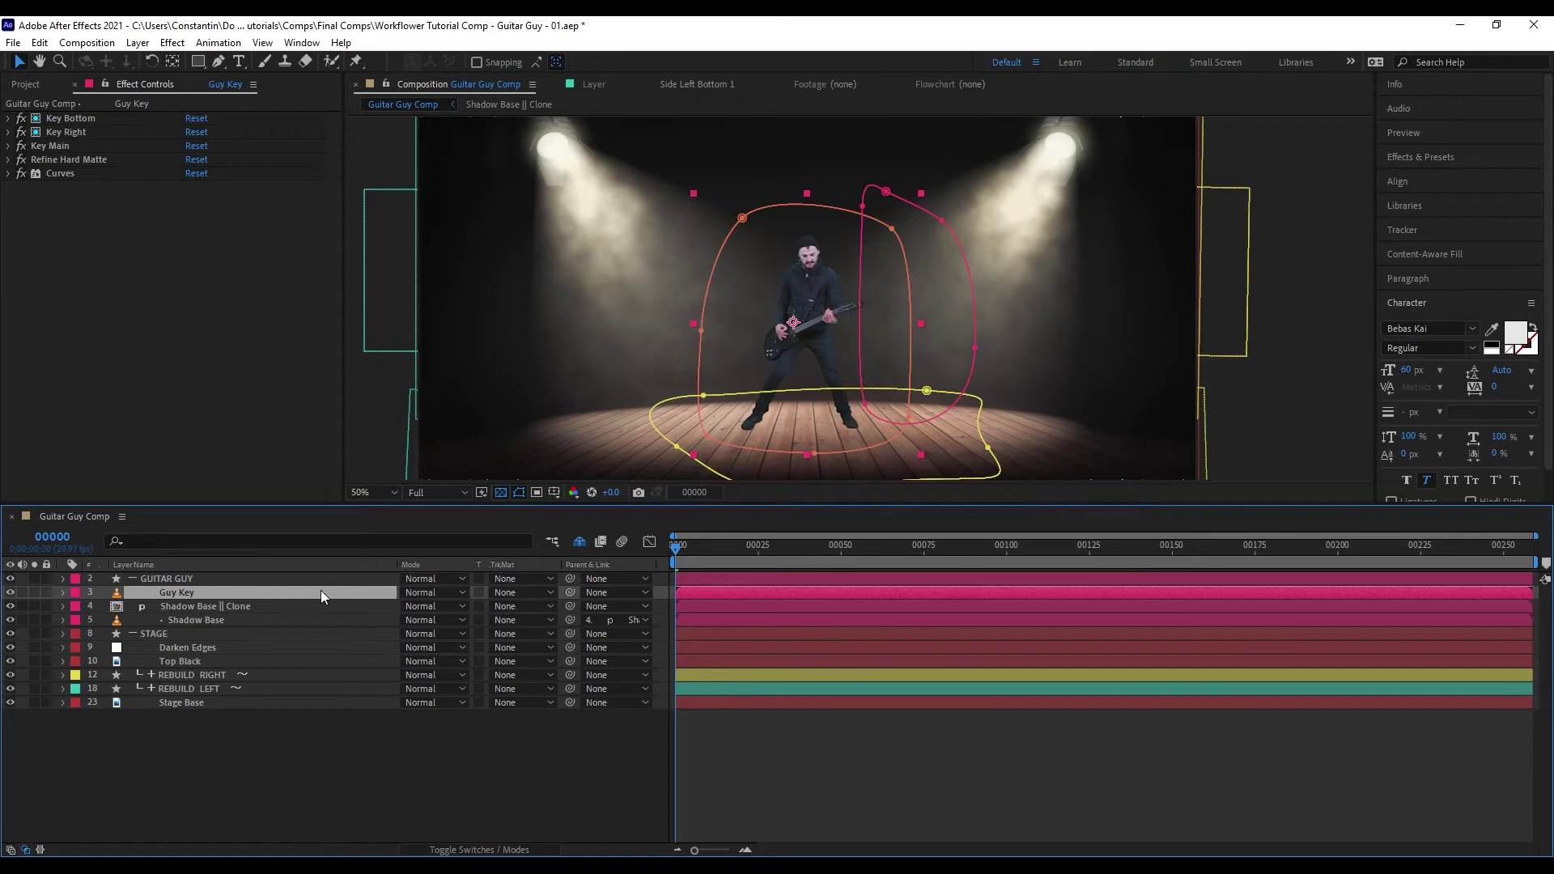
click(324, 606)
key(w)
mouse_move(818, 384)
mouse_down()
mouse_move(846, 373)
mouse_move(850, 304)
mouse_up()
key(v)
mouse_move(781, 348)
mouse_down()
mouse_move(768, 477)
mouse_move(760, 357)
mouse_move(756, 371)
mouse_up()
- Mirror the Shadow Base clone by setting its scale to -100, 100 % and readjust its rotation
key(s)
click(408, 620)
click(428, 620)
text(-100)
text(w)
drag(761, 364, 766, 359)
- Apply CC Power Pin to the Shadow Base clone and pull its corners to lay the figure across the floor as a shadow
key(ctrl+space)
text(cc power)
key(Return)
drag(771, 227, 758, 313)
mouse_move(917, 330)
mouse_down()
mouse_move(938, 300)
mouse_move(939, 312)
mouse_up()
drag(793, 429, 793, 353)
drag(627, 357, 514, 386)
drag(774, 459, 765, 415)
drag(514, 386, 422, 405)
drag(939, 237, 911, 243)
drag(764, 415, 729, 416)
drag(422, 405, 408, 398)
- Fine-tune the lower power pins so the shadow meets the guitarist's shoes, with Bottom Right at about 434, 653
scroll(645, 283, up, 1)
mouse_move(656, 178)
mouse_down()
mouse_move(648, 208)
mouse_move(649, 192)
mouse_up()
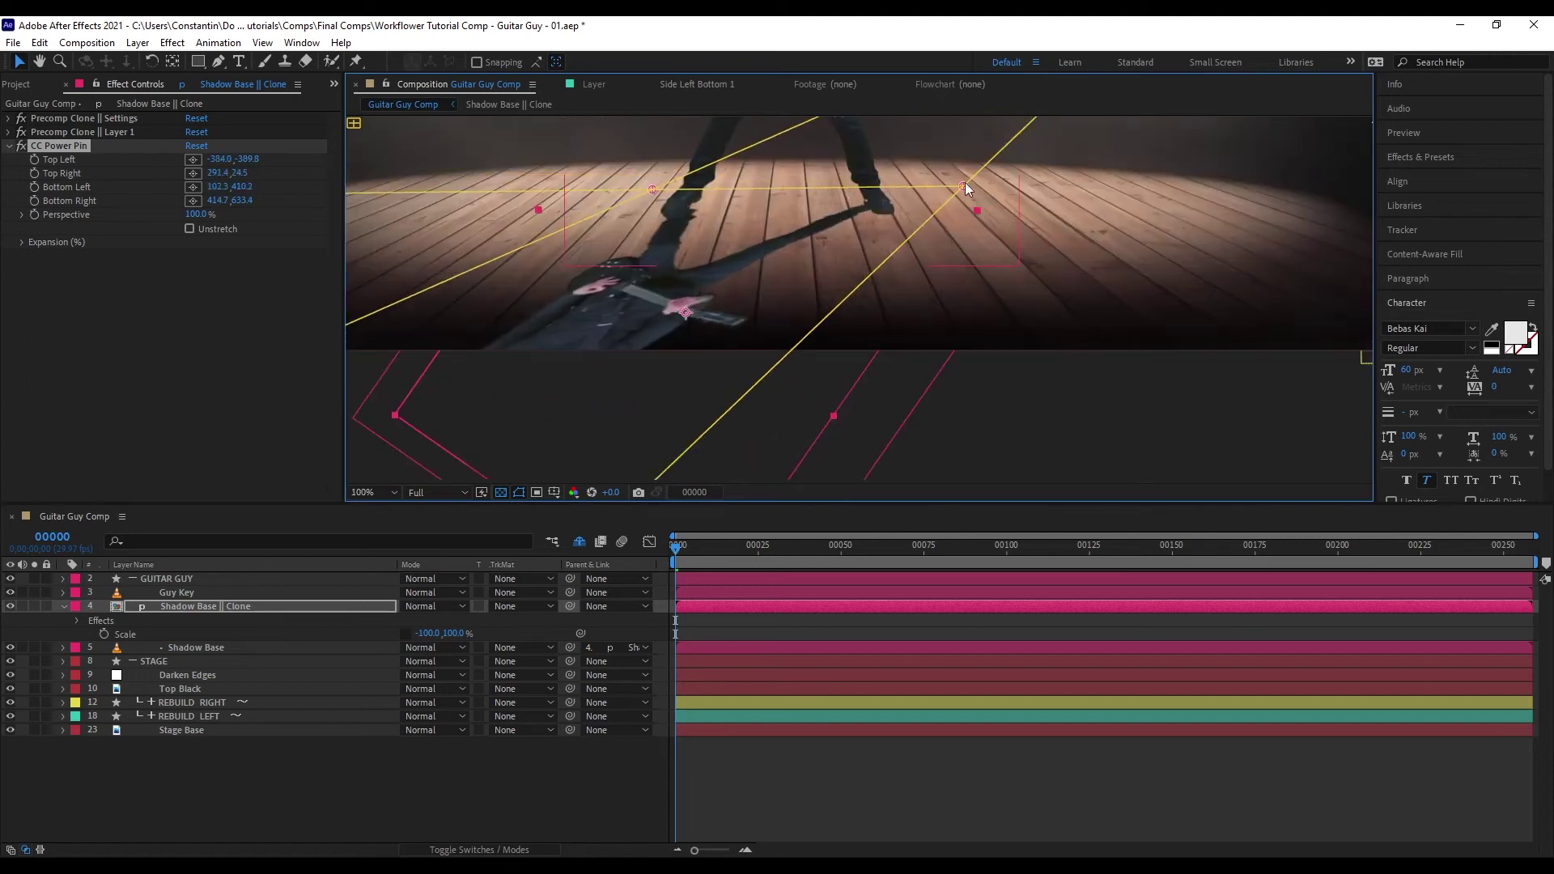
drag(965, 183, 986, 179)
drag(948, 274, 951, 291)
scroll(950, 314, down, 1)
- Apply a Fill effect to the Shadow Base clone and give it a dark gray color
click(356, 606)
key(ctrl+space)
text(fill)
key(Return)
click(194, 298)
drag(963, 485, 867, 513)
key(Return)
- Set the Shadow Base clone's blending mode to Multiply
click(452, 606)
click(526, 225)
scroll(716, 304, up, 2)
drag(746, 321, 909, 432)
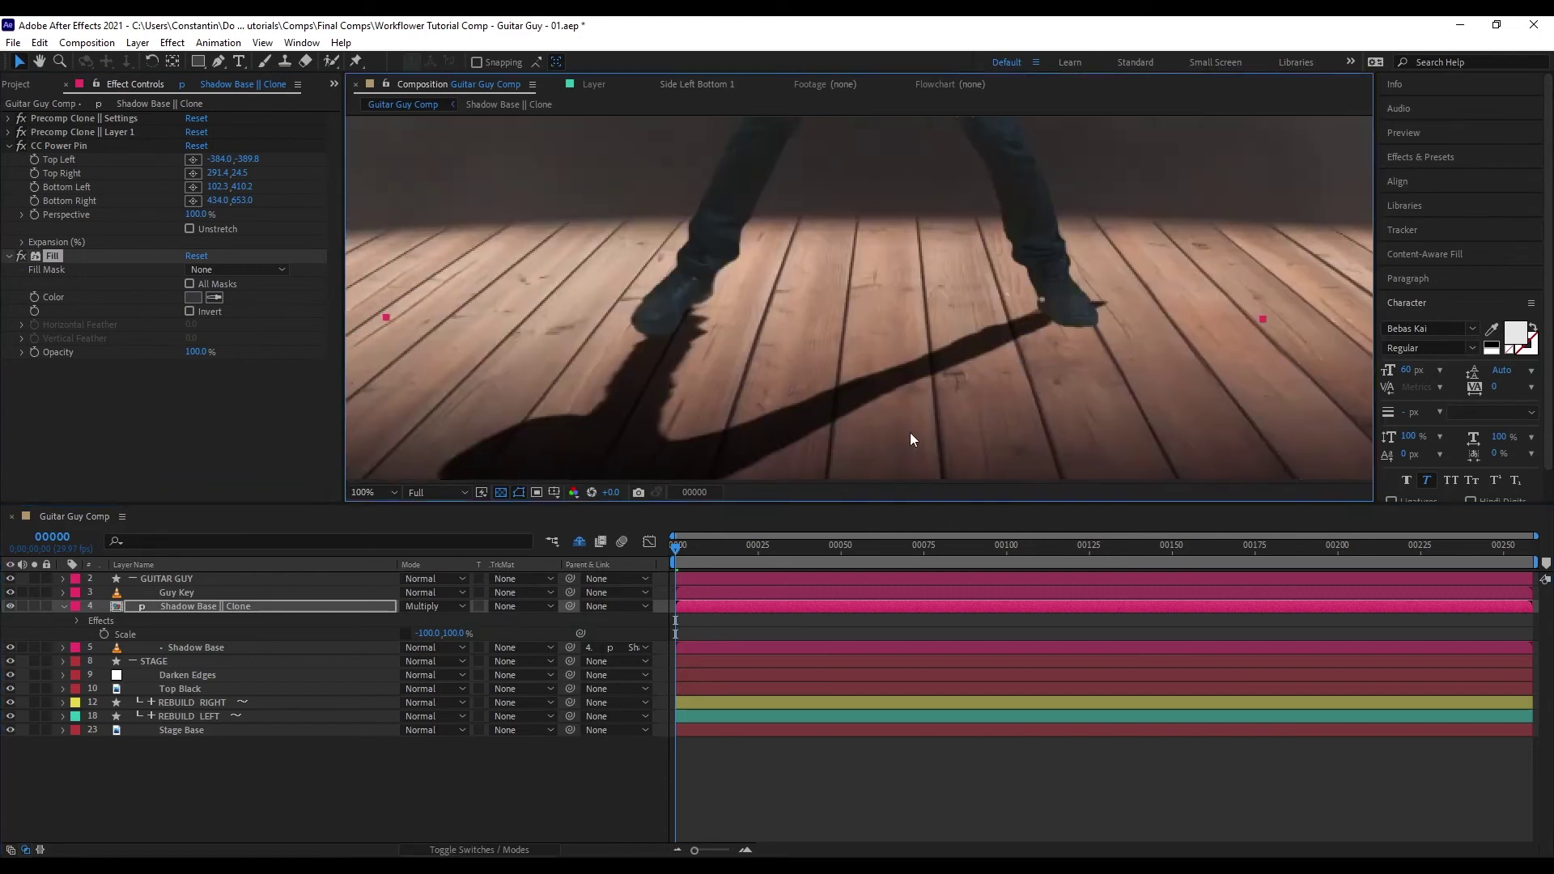
- Adjust the shadow's Fill color to a dark gray of about 414141
scroll(909, 433, down, 1)
click(193, 298)
drag(940, 514, 916, 502)
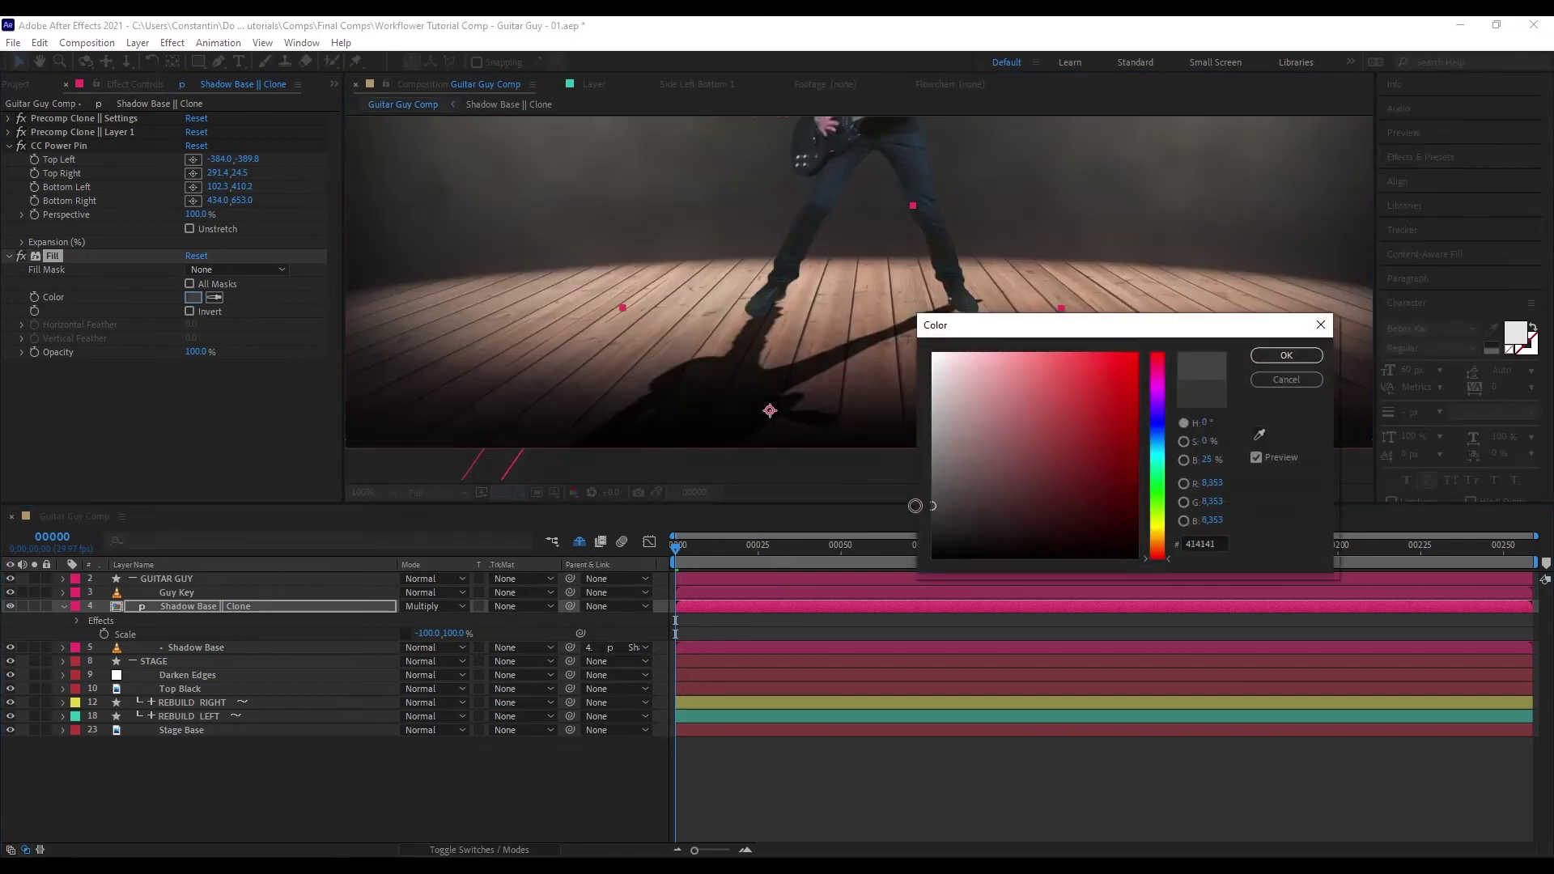
key(Return)
- Rename the Shadow Base clone to Left Shadow and collapse its properties
click(336, 609)
key(Return)
text(Left Shadow)
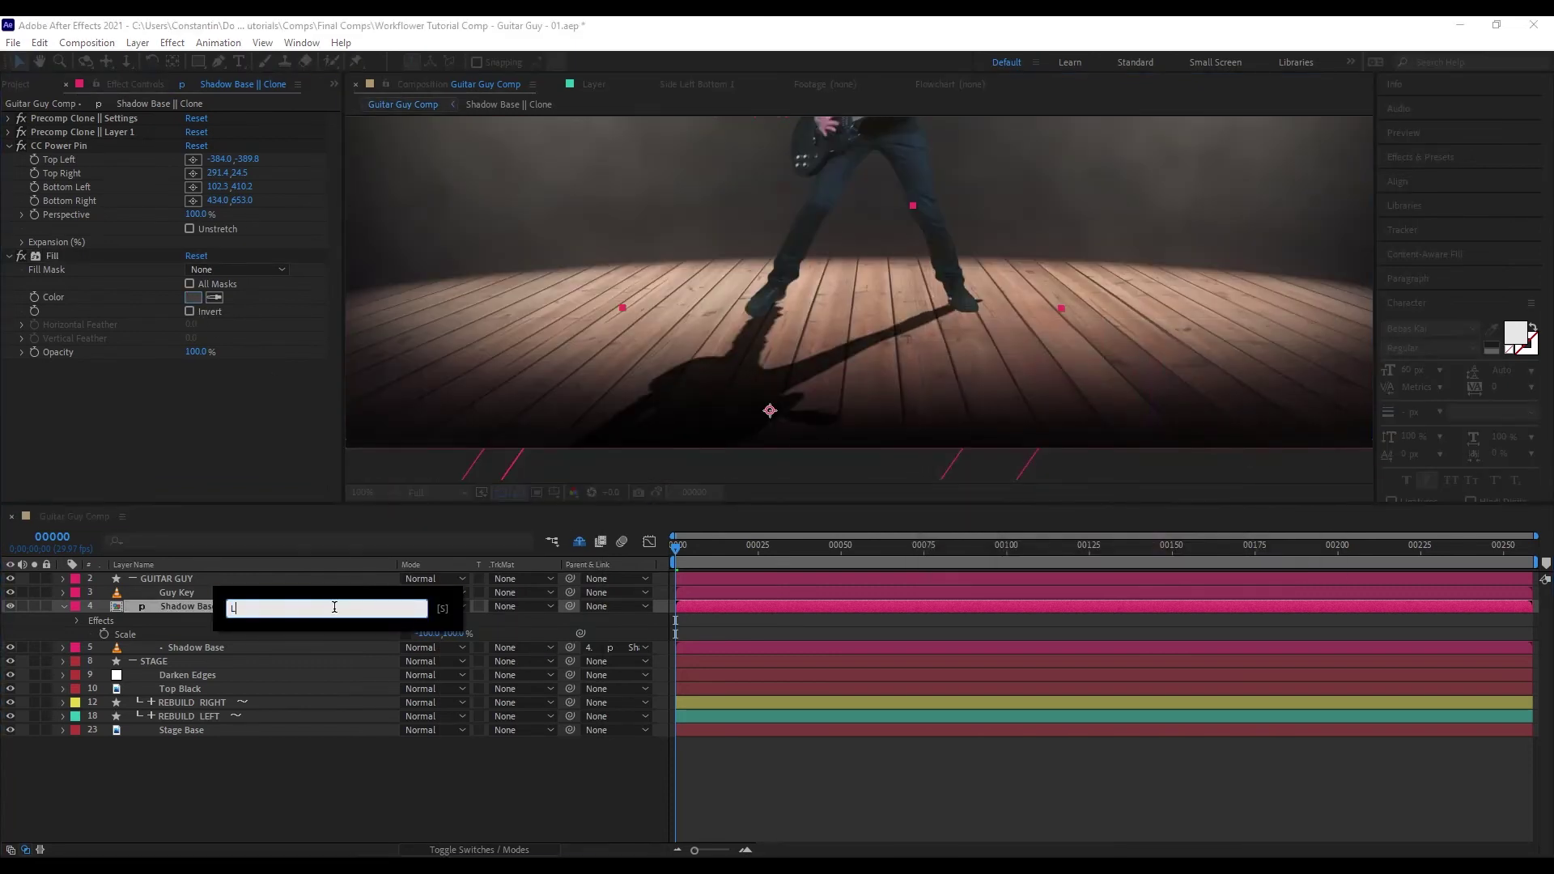
key(Return)
key(u)
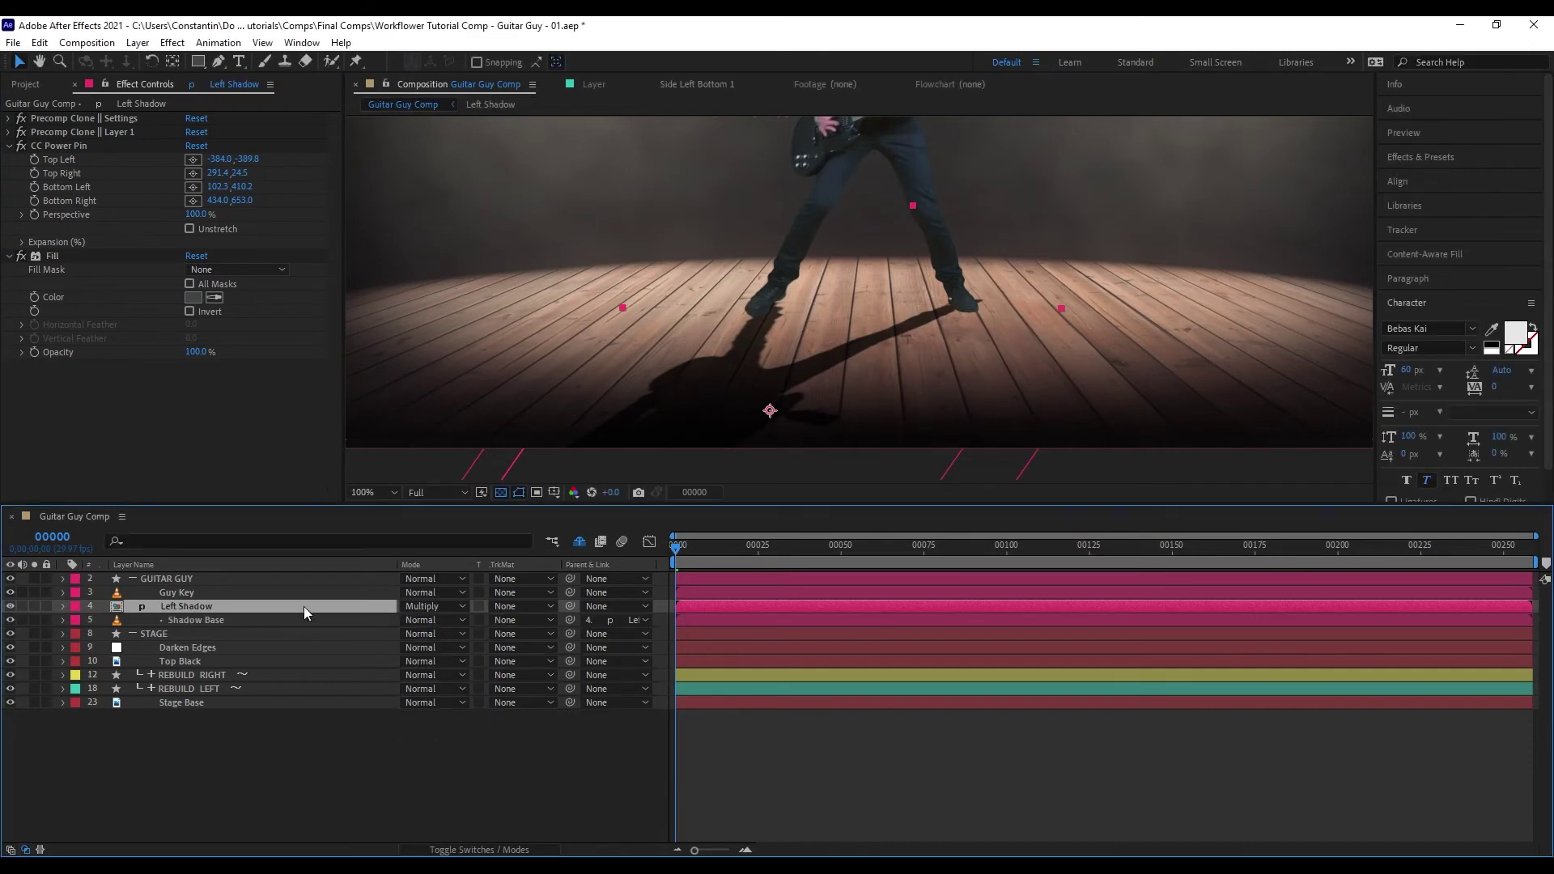
- Duplicate Left Shadow, delete the copy's Precomp Clone Settings and Layer 1 effects, and refresh the layout
key(ctrl+d)
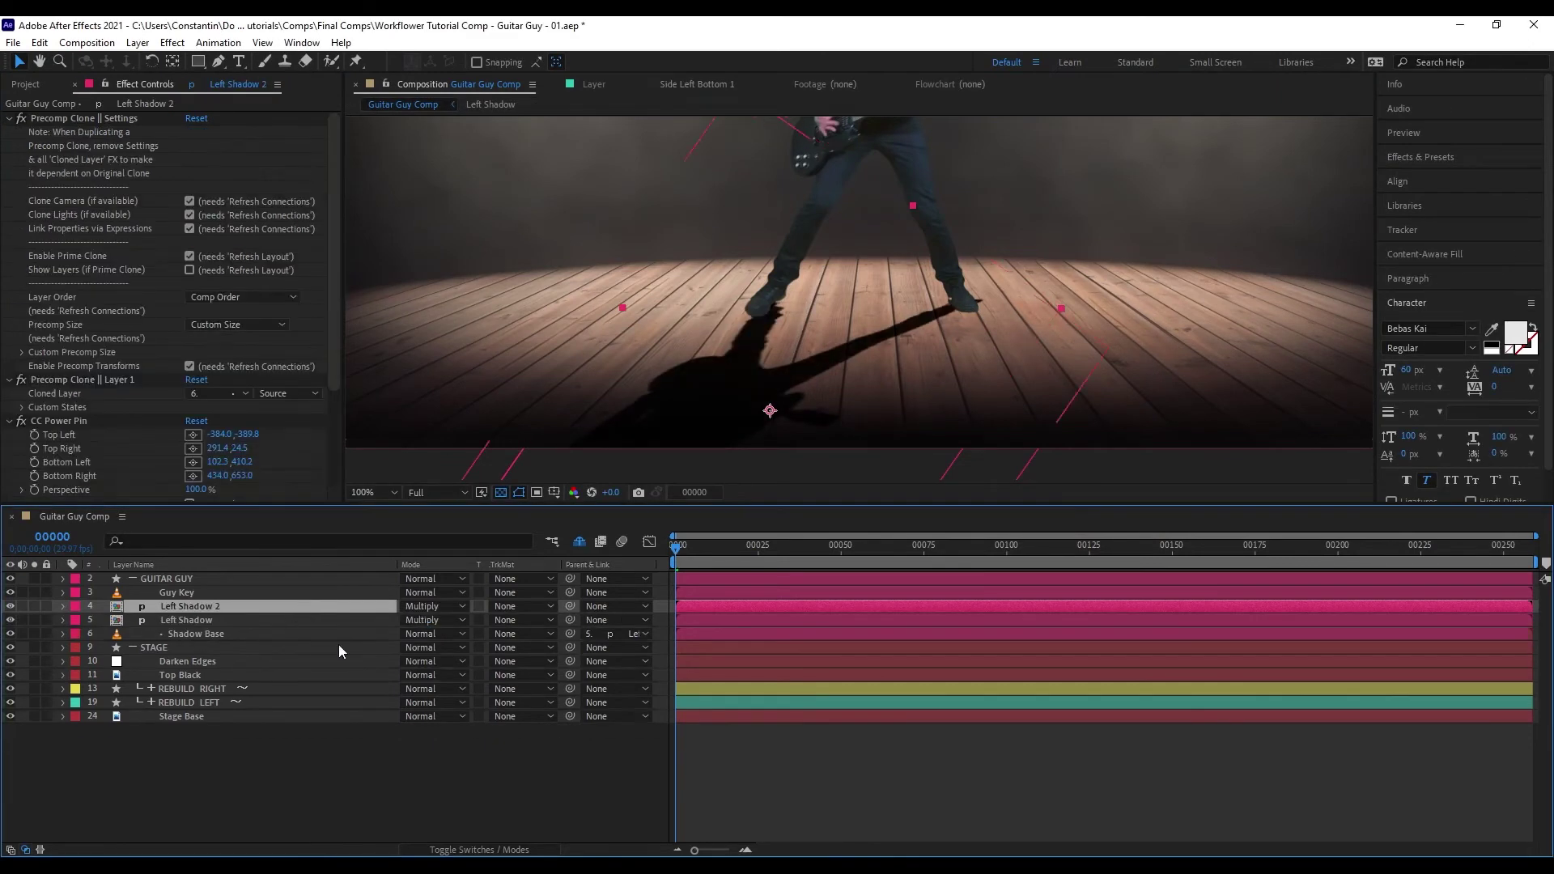
click(75, 118)
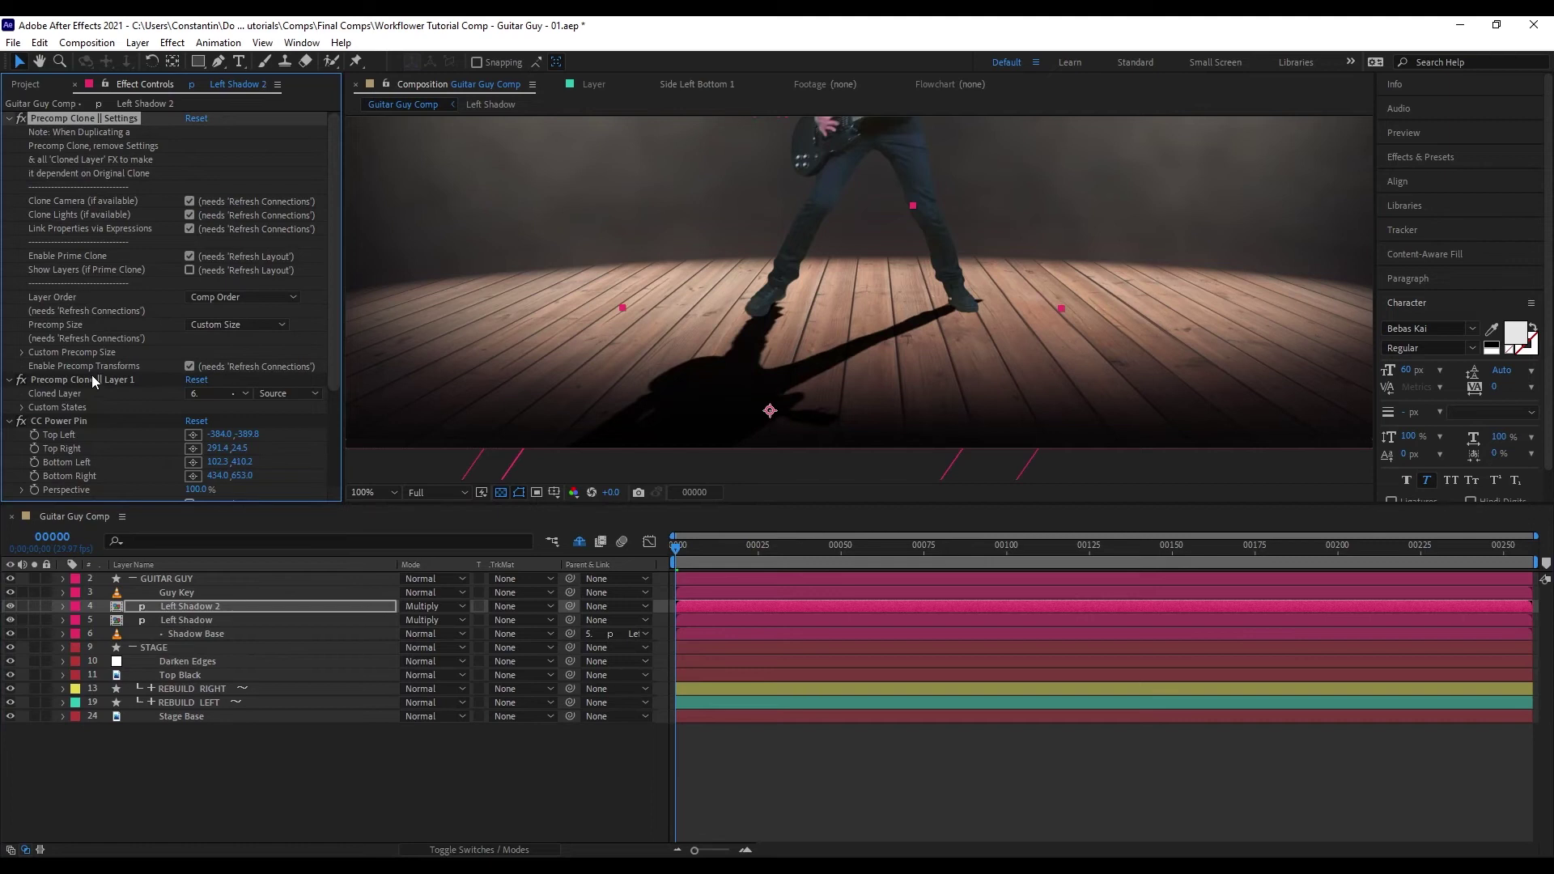
ctrl+click(21, 381)
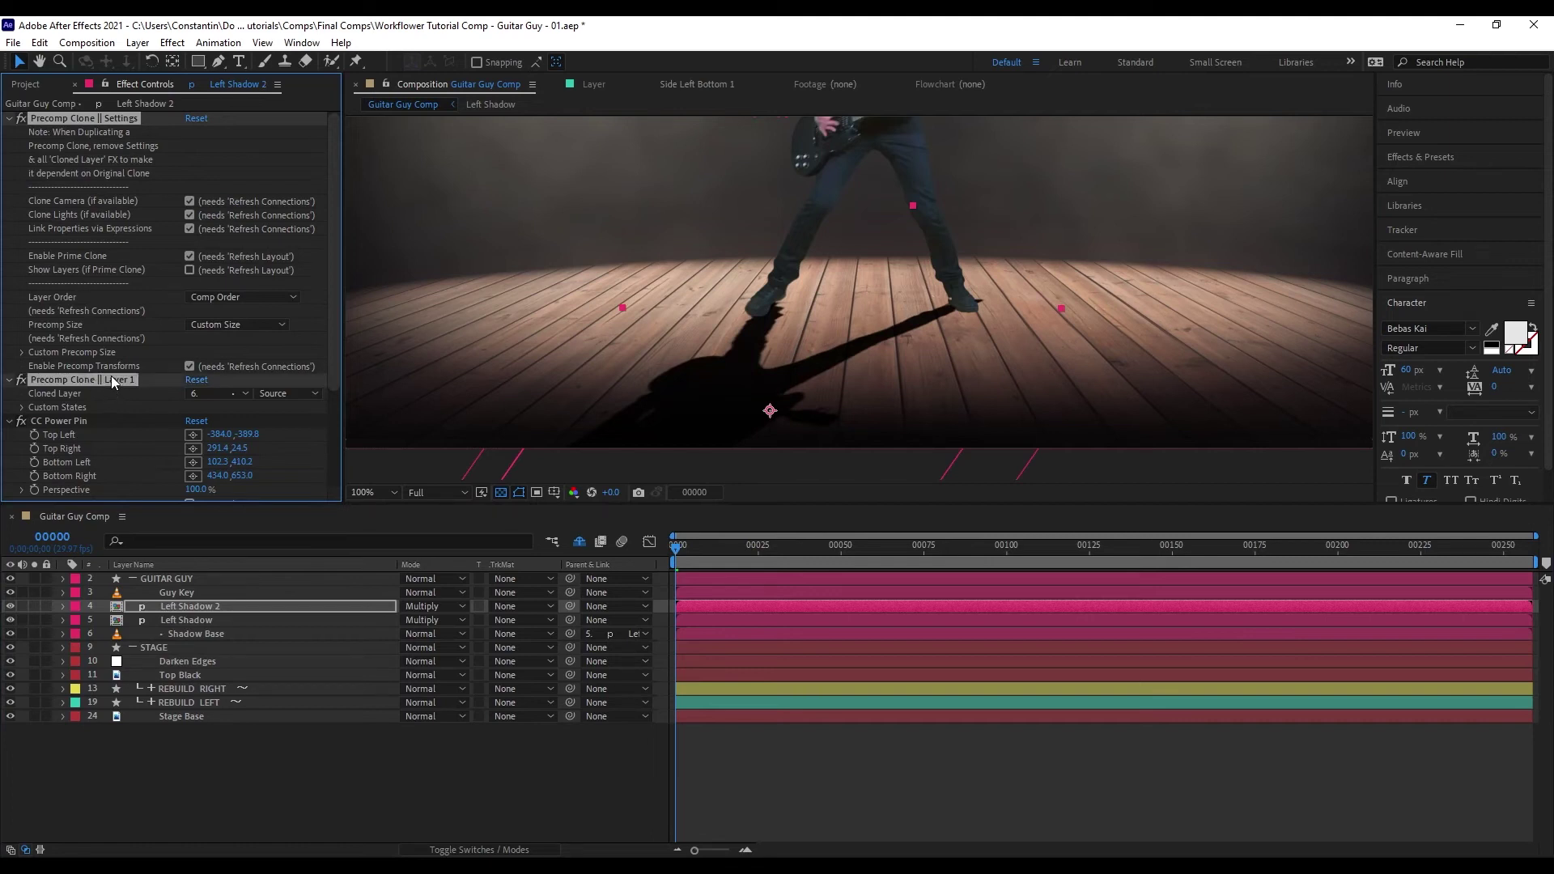
key(Delete)
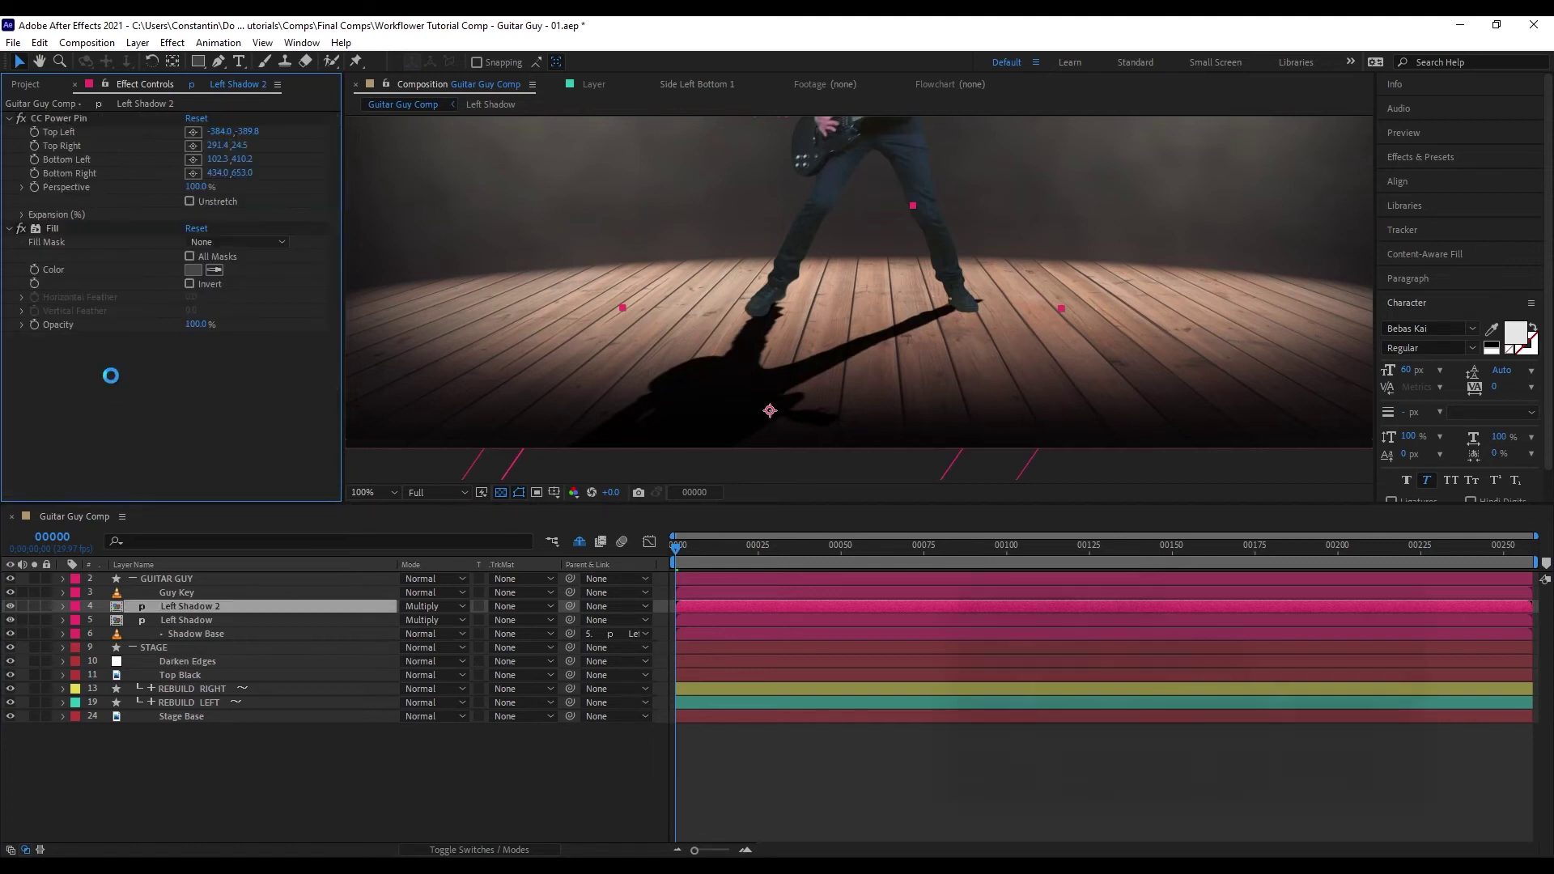
key(shift+z)
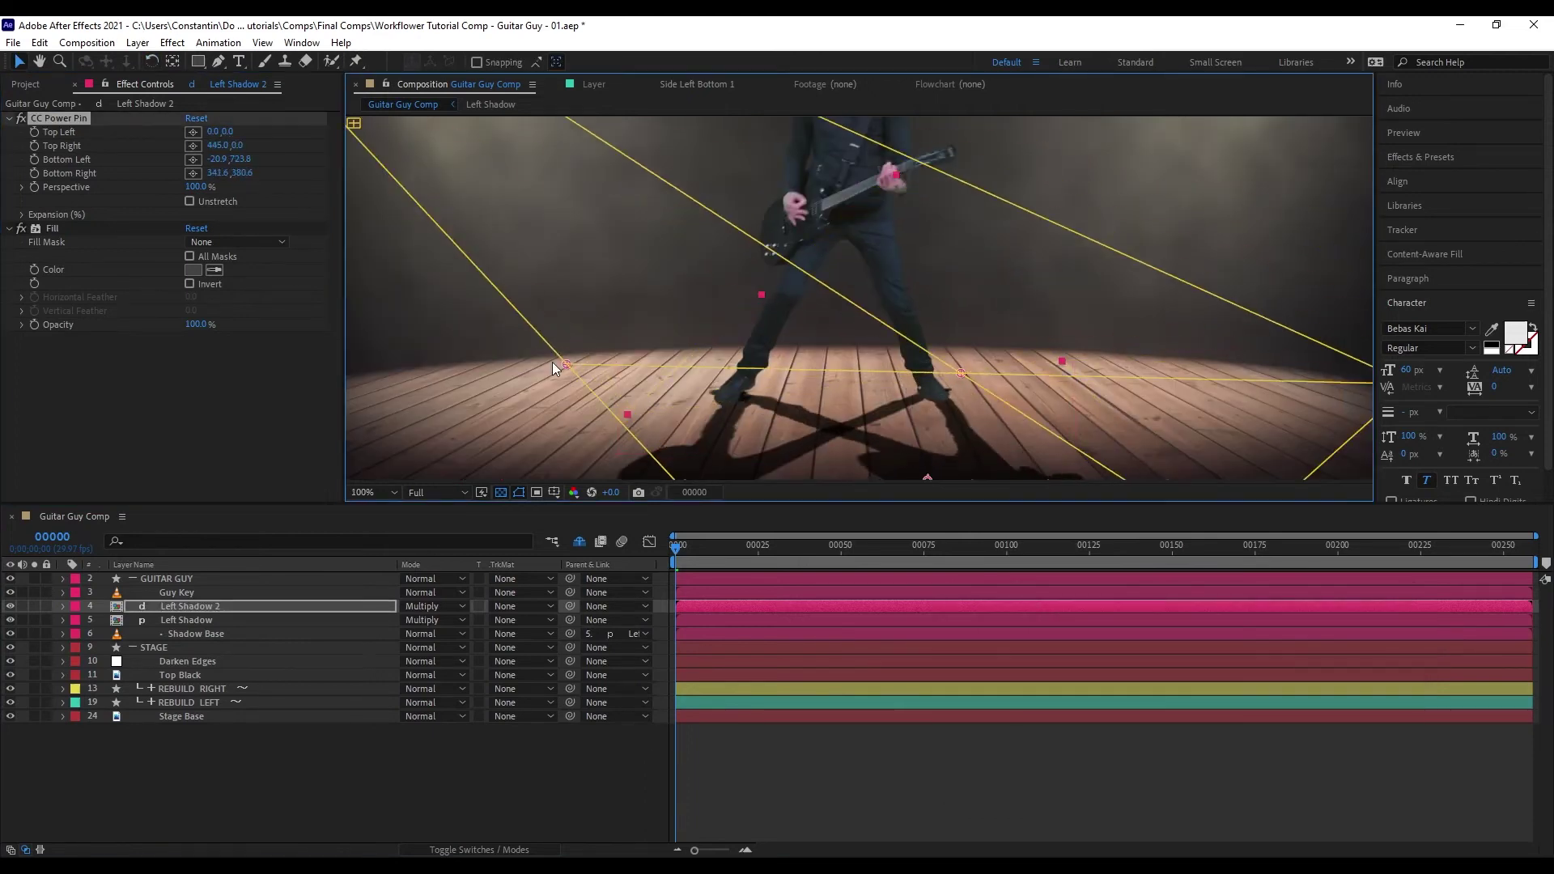
- Examine how the left and right shadows meet the guitarist's feet on the stage floor
scroll(1026, 305, down, 5)
scroll(406, 201, up, 3)
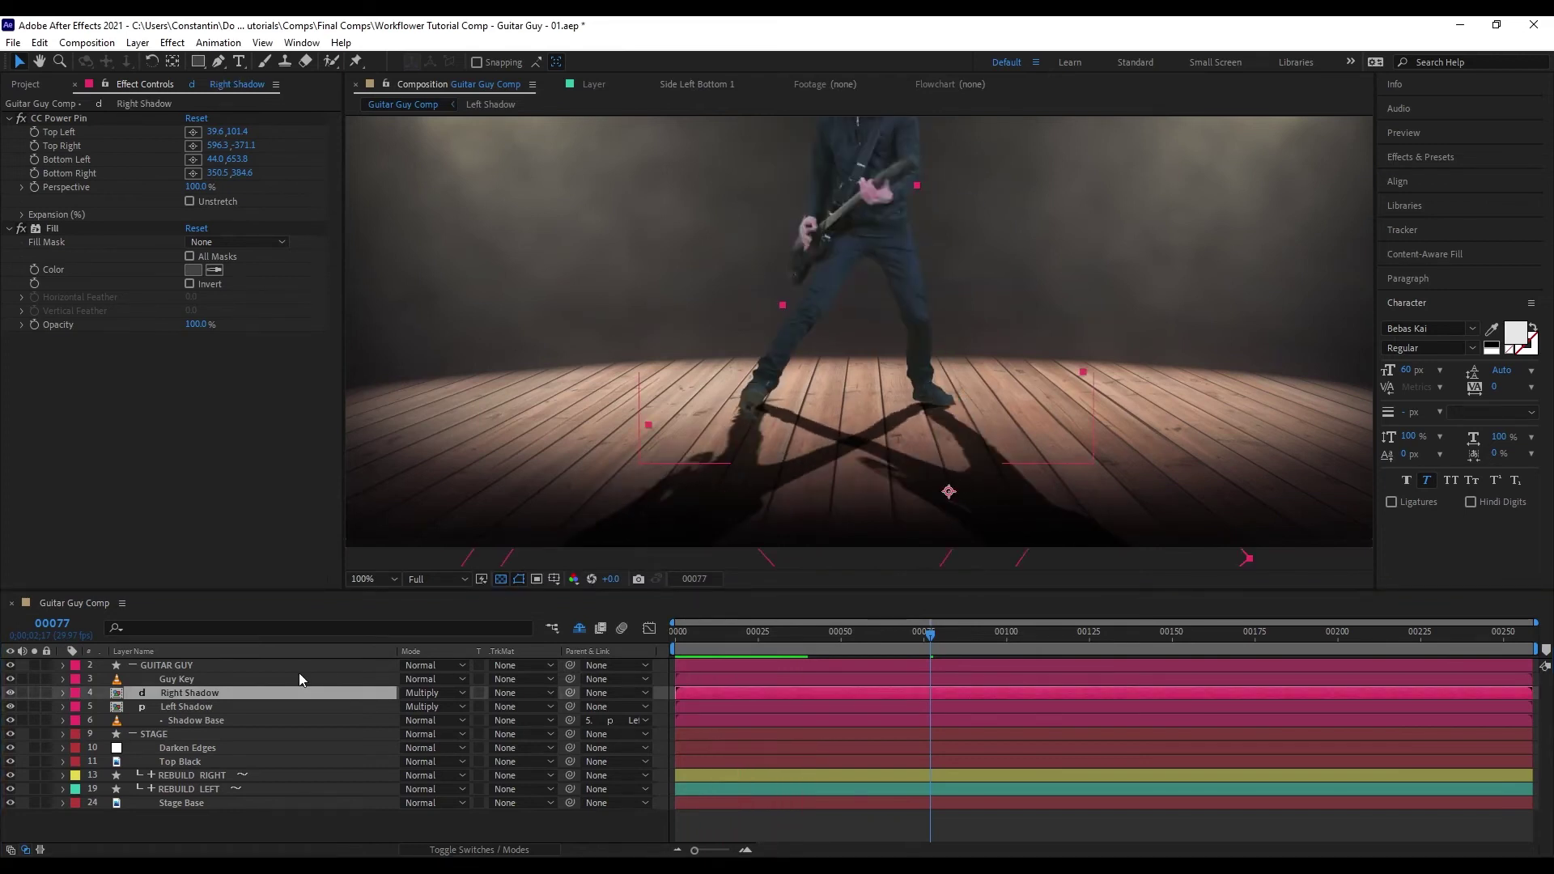
scroll(850, 406, up, 2)
key(v)
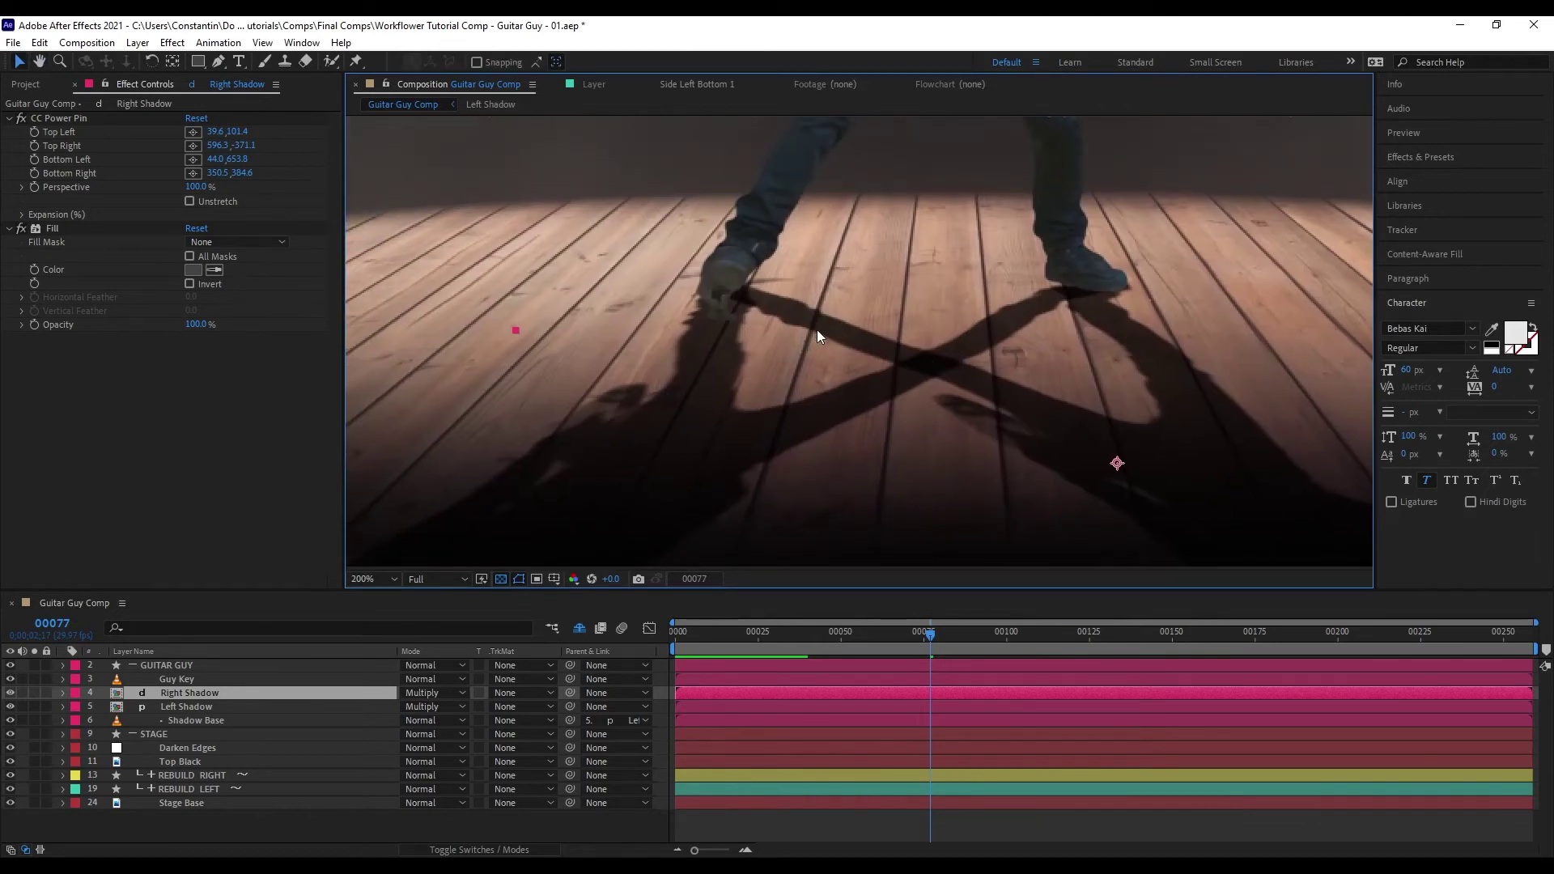
scroll(818, 329, down, 2)
click(881, 384)
scroll(880, 384, down, 3)
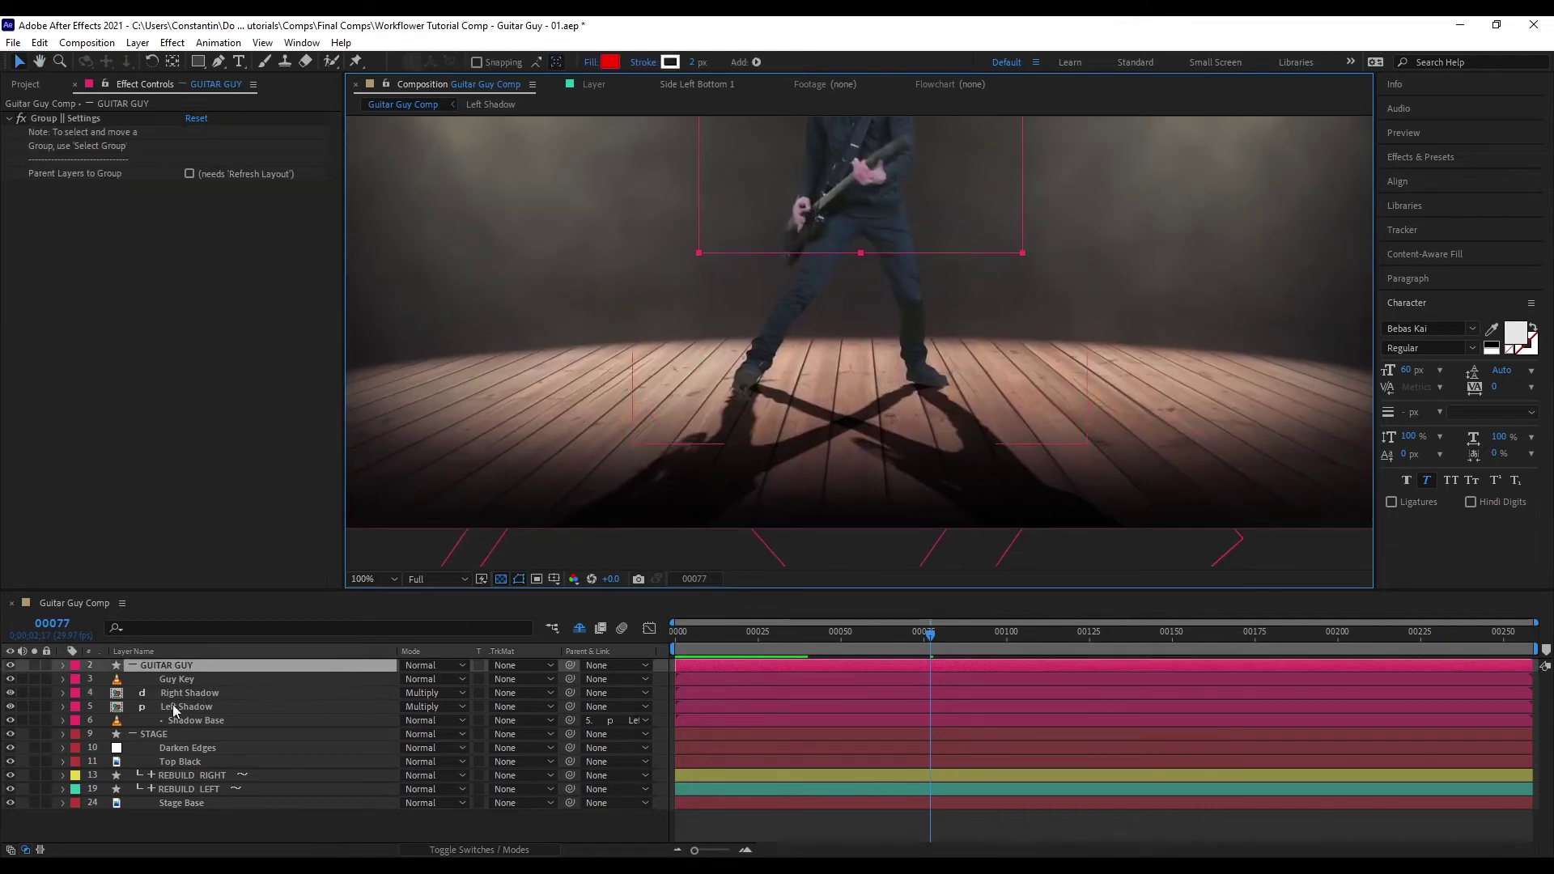
- Create a group clone of the STAGE group with Prime Clone and Precomp Transforms disabled, and hide it
click(182, 731)
key(ctrl+alt+shift+w)
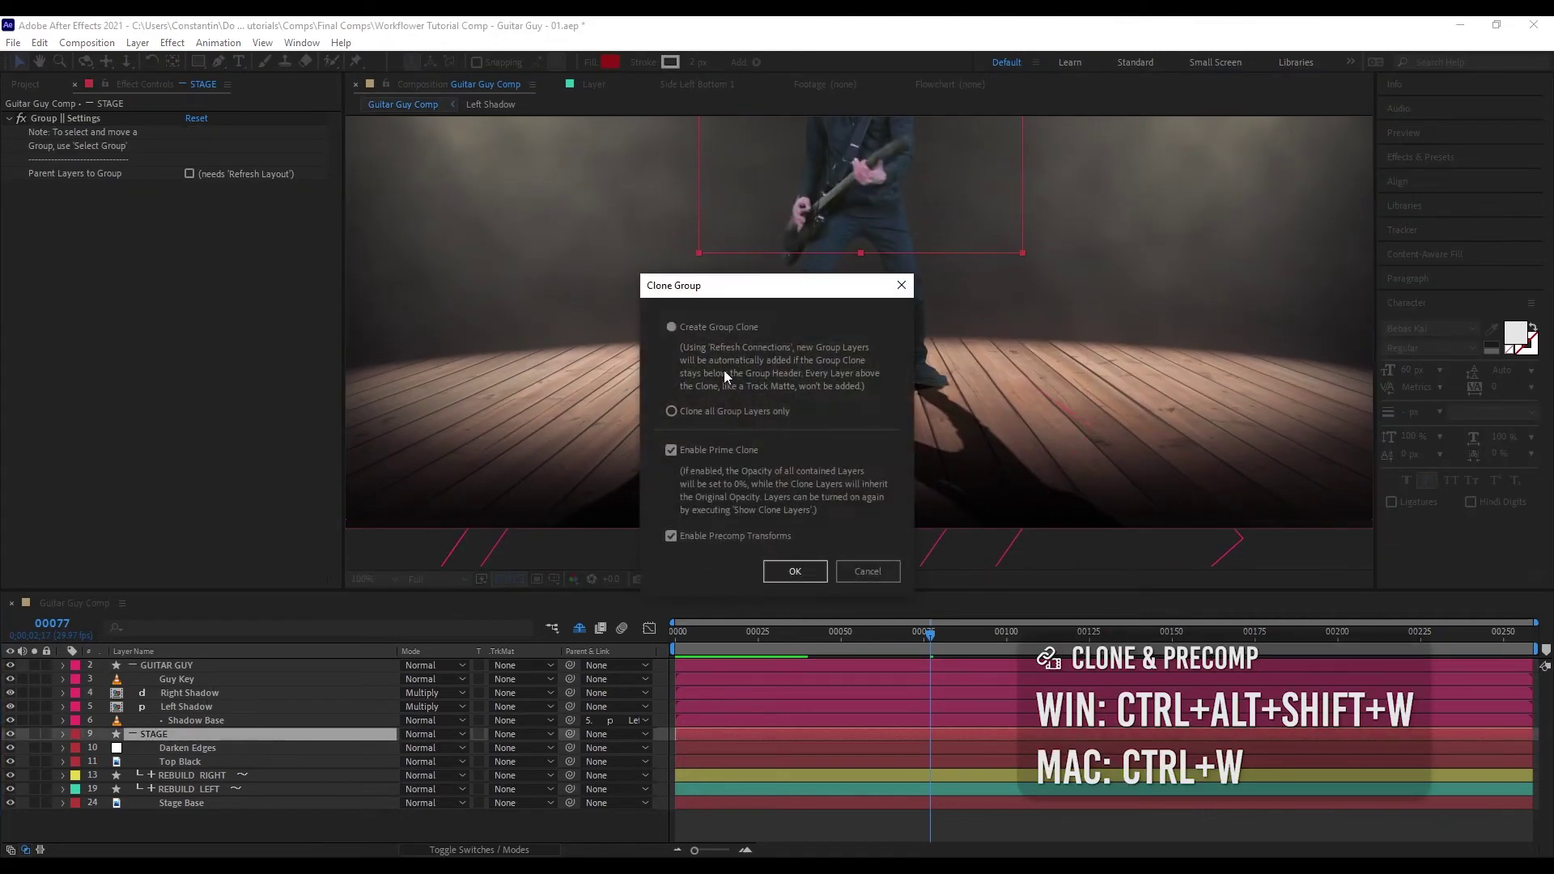
click(716, 536)
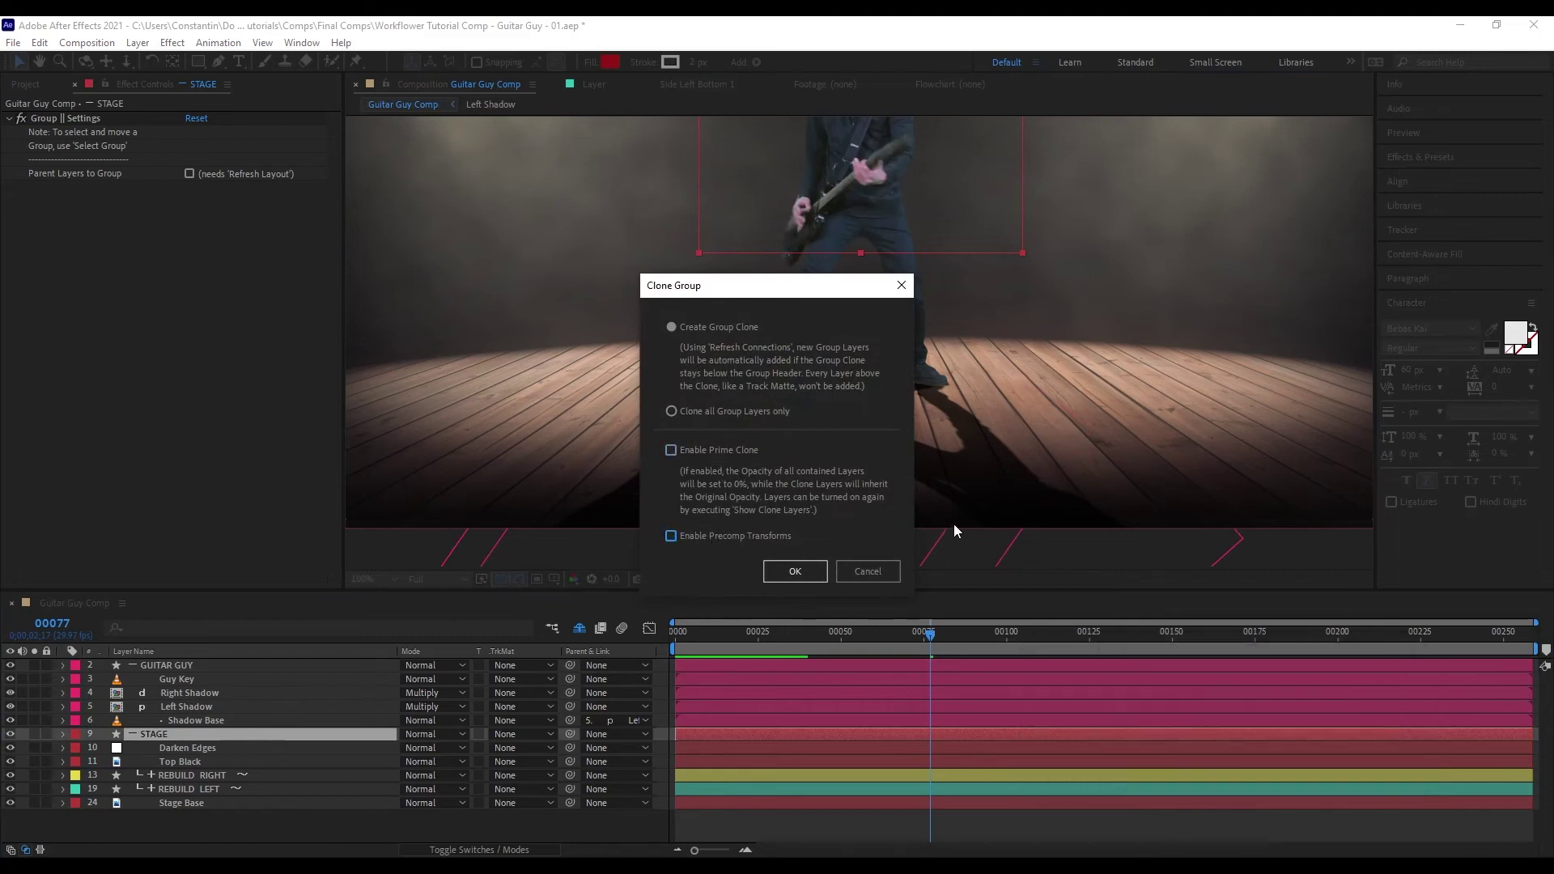
click(795, 571)
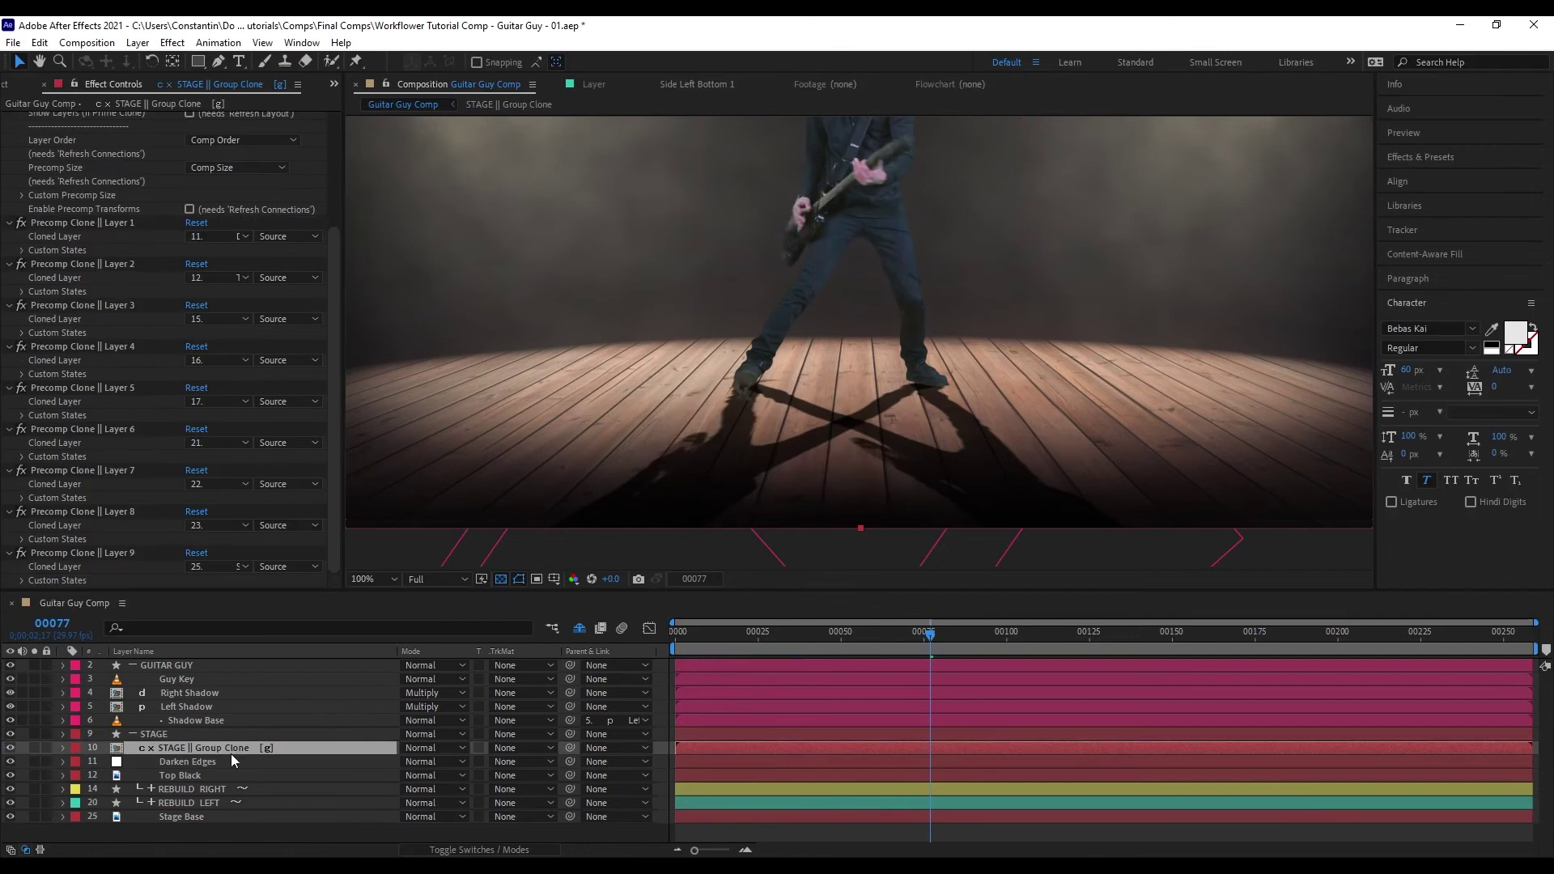
click(10, 749)
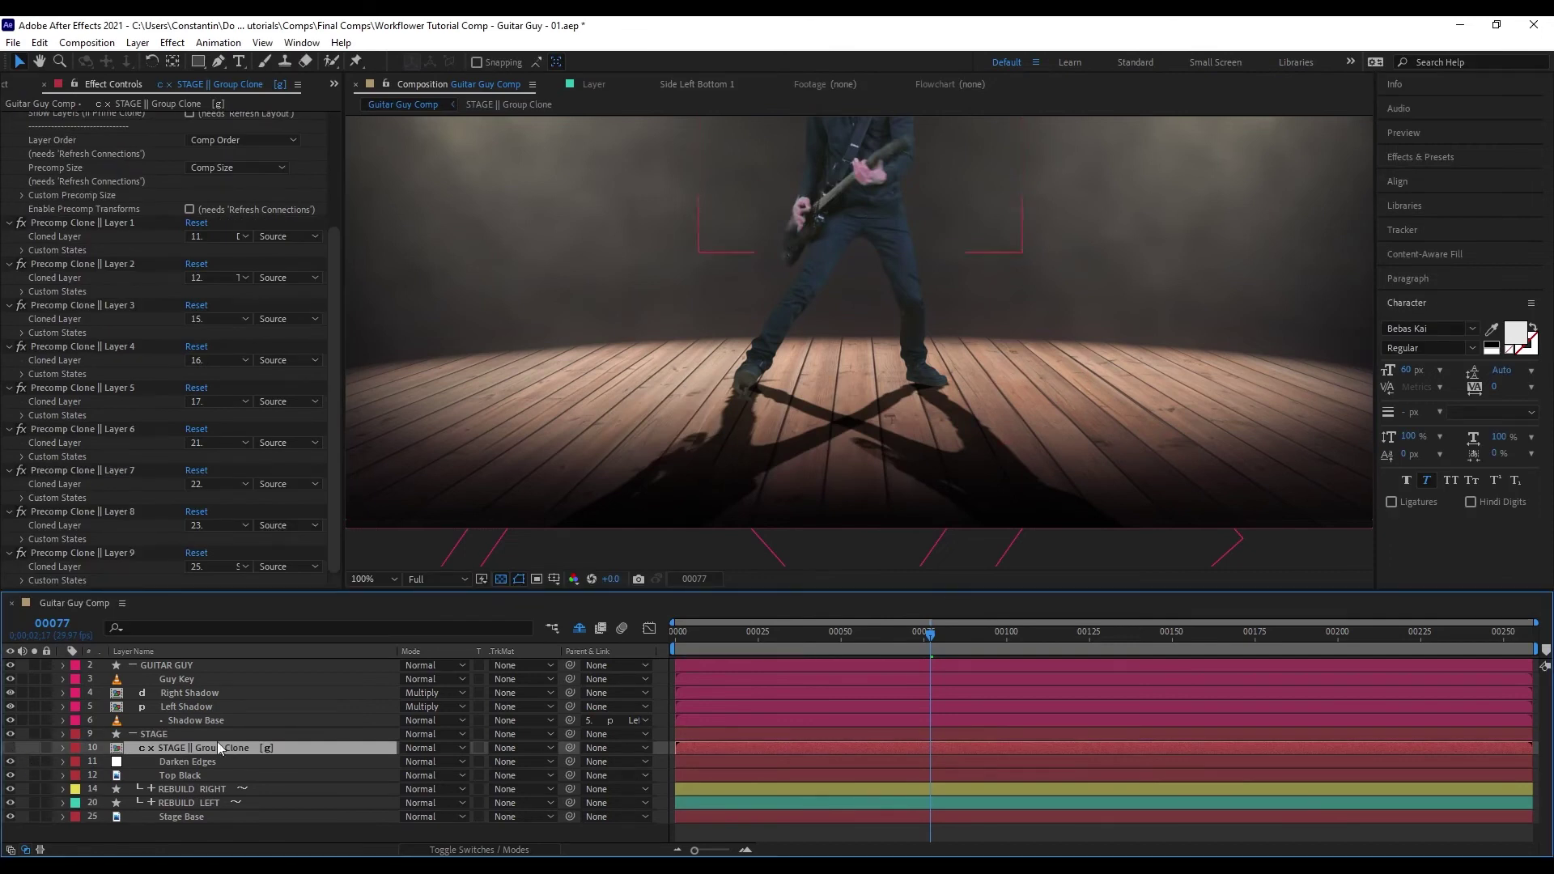
- Duplicate the STAGE group clone and delete all Precomp Clone effects from the copy
key(ctrl+d)
click(100, 542)
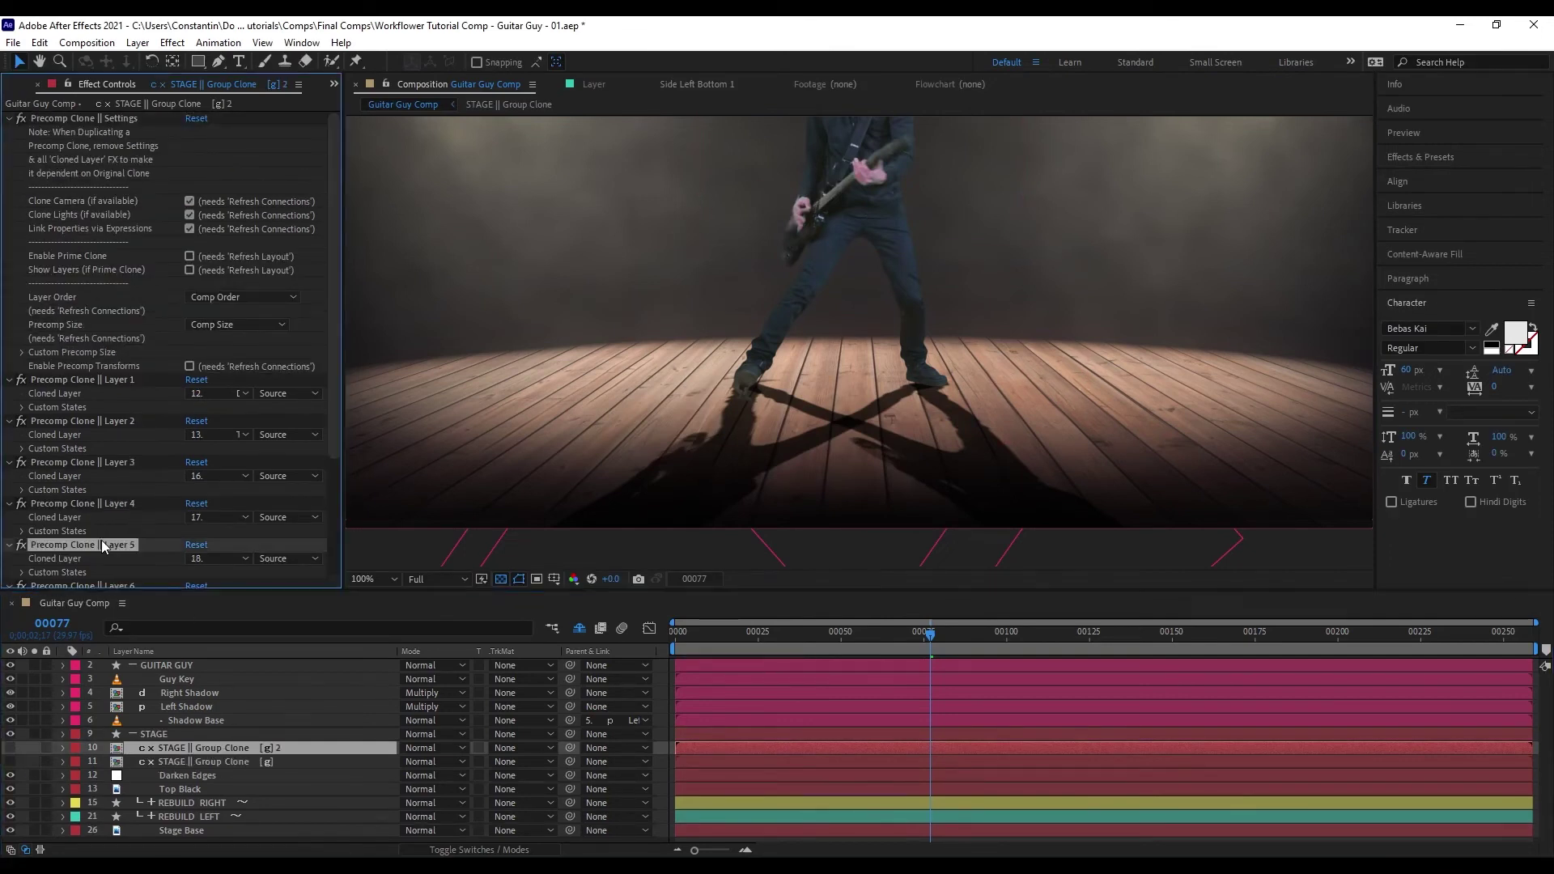
key(ctrl+a)
key(Delete)
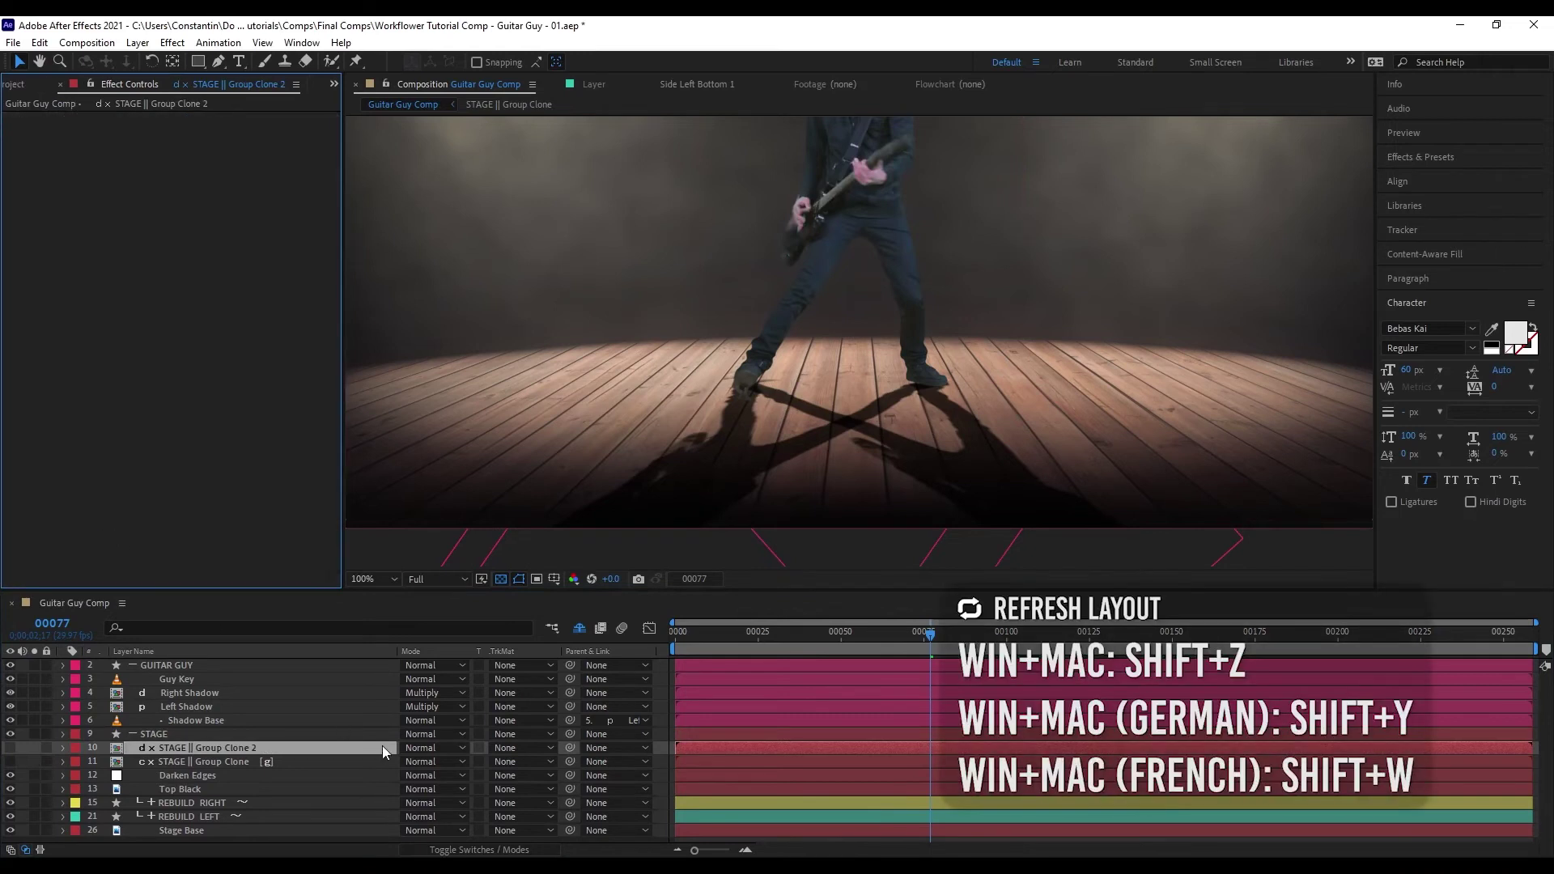
- Add the name level Luma Matte to the duplicated STAGE group clone
key(shift+Return)
key(alt+Up)
text(L)
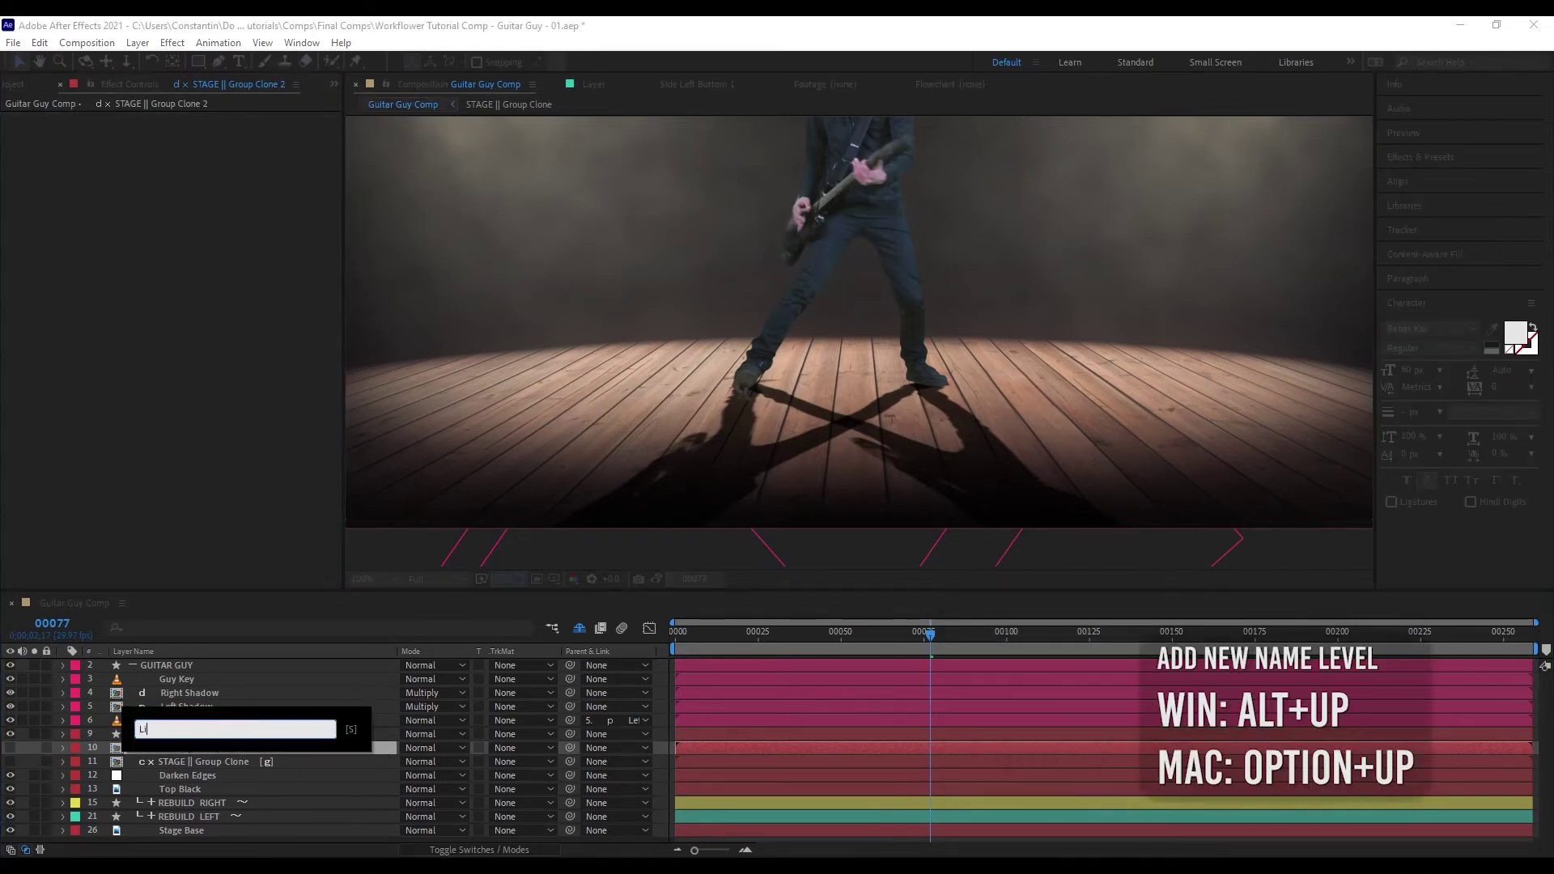
text(uma Matte)
key(Return)
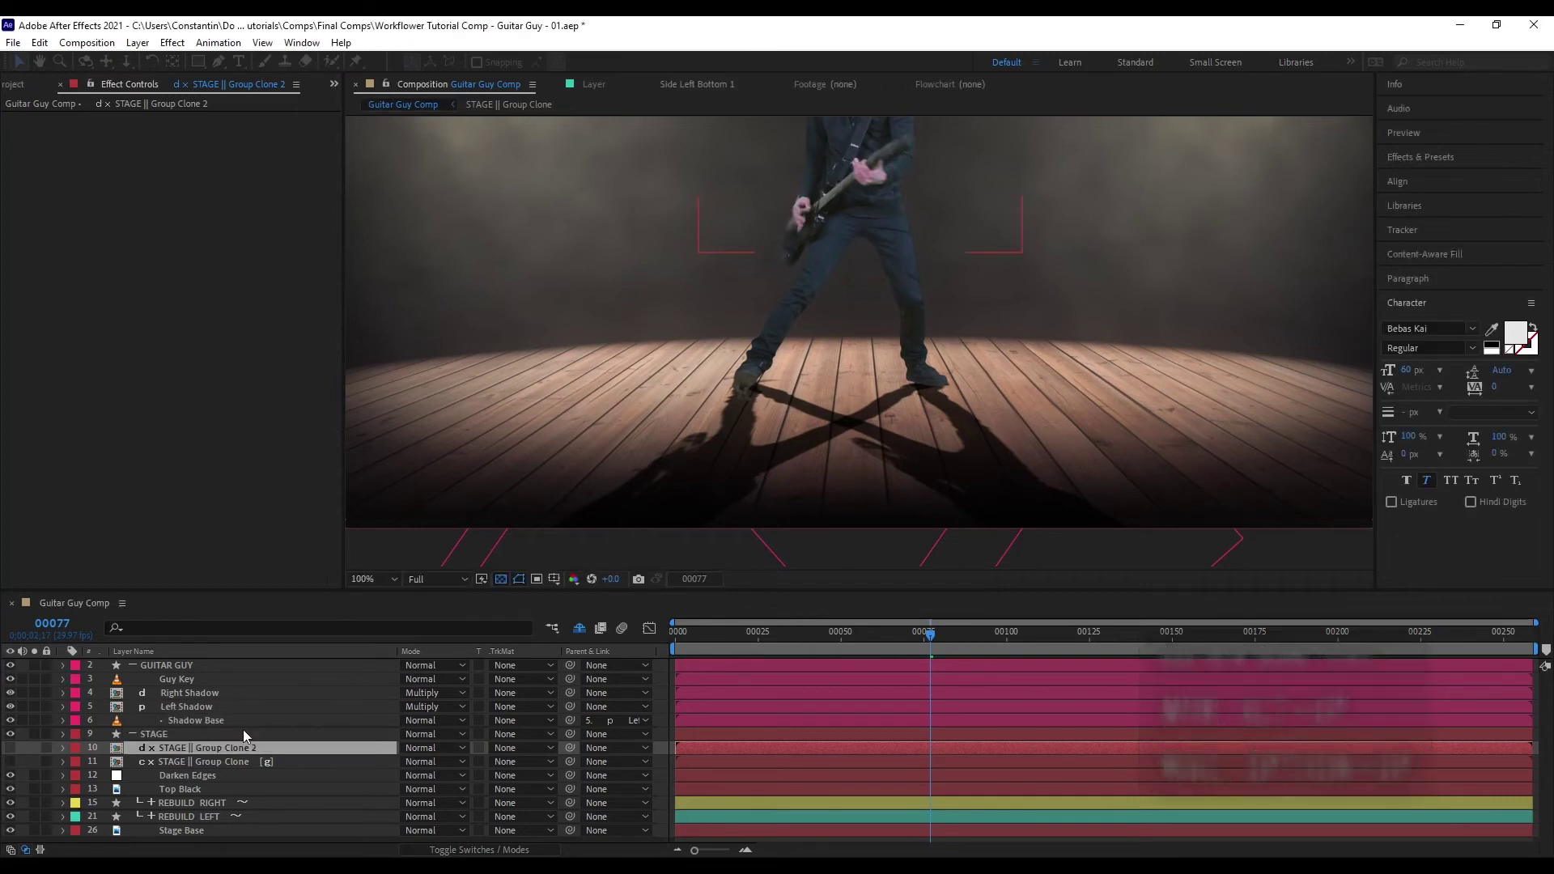
- Apply a Curves effect to the STAGE group clone's Luma Matte layer
key(ctrl+space)
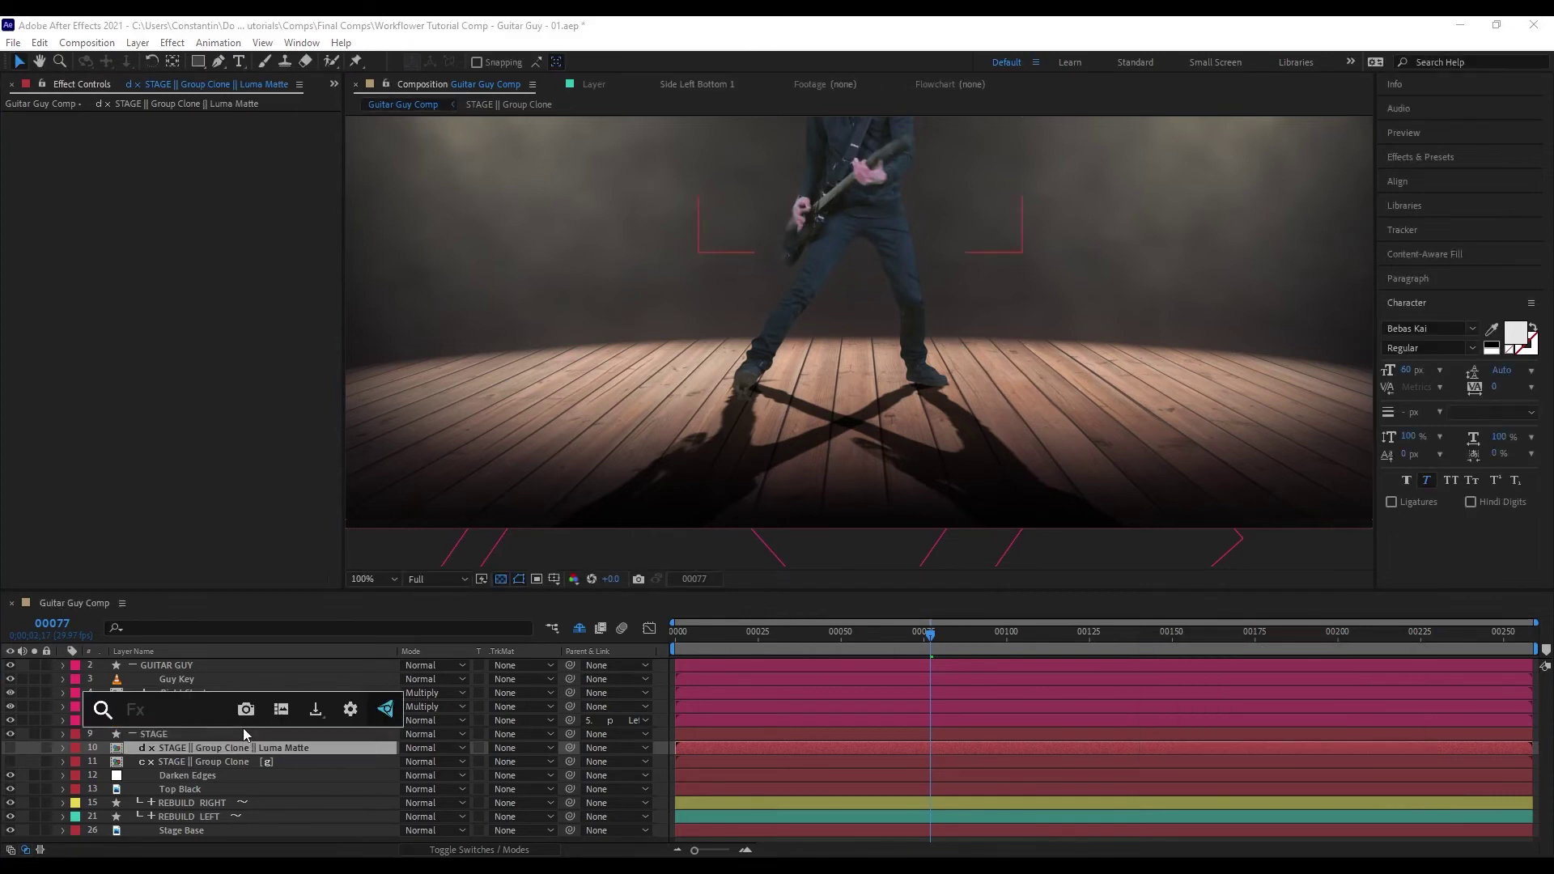
text(cur)
key(Up)
key(Return)
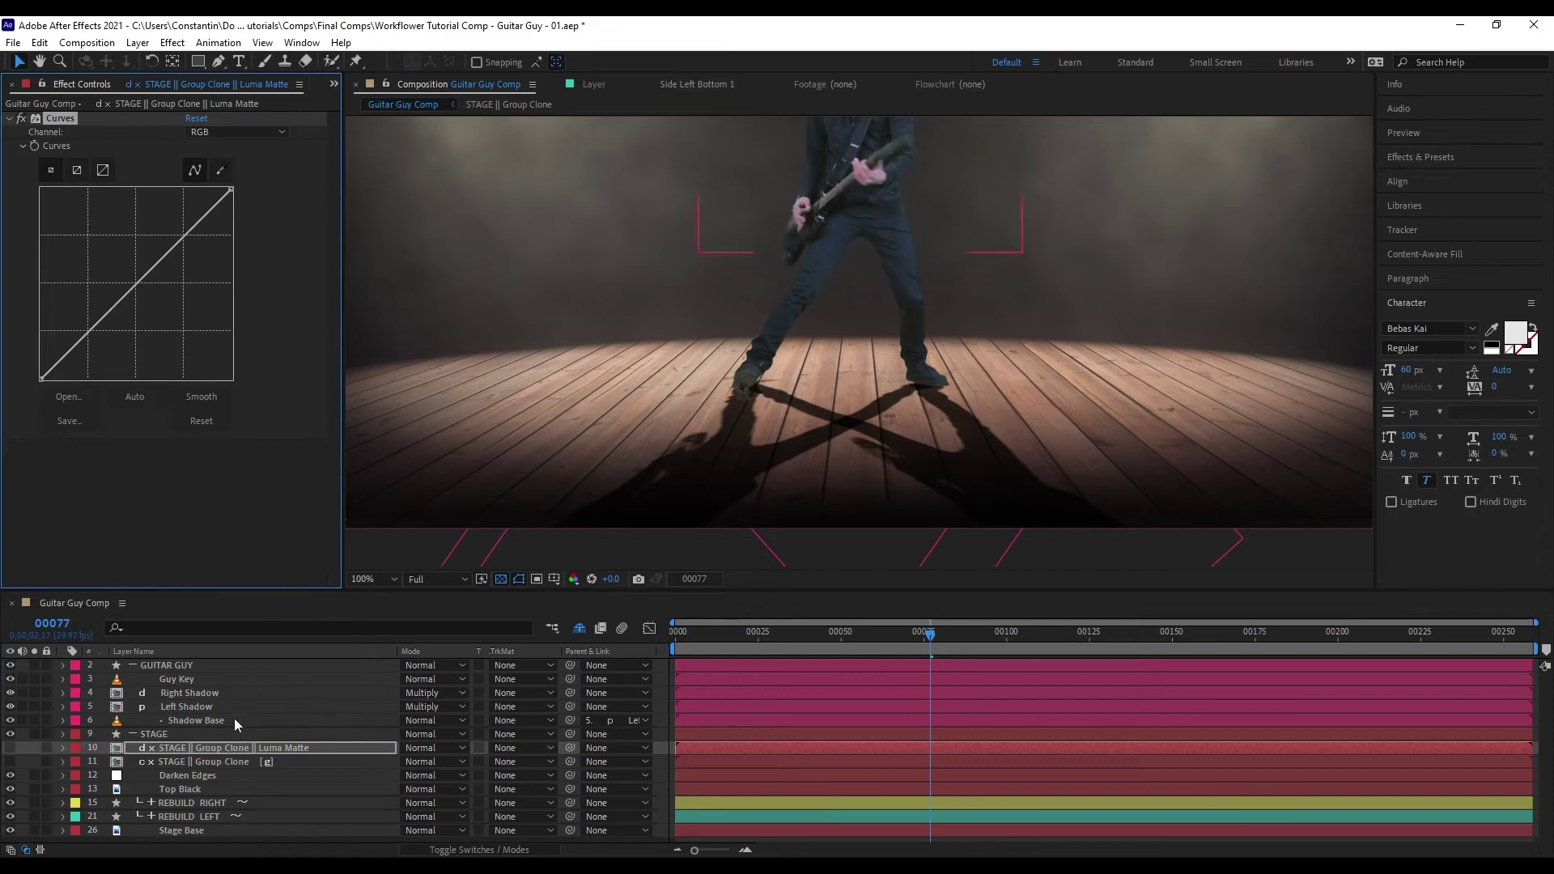
- Solo the STAGE group clone's Luma Matte layer and fully desaturate it with a Hue/Saturation effect placed above Curves
click(34, 748)
key(ctrl+space)
text(hue)
key(Return)
drag(105, 444, 190, 119)
drag(178, 266, 26, 220)
click(9, 119)
- Shape the Luma Matte's RGB curve into a high-contrast S with brightened highlights, and end the solo with the layer hidden
drag(611, 442, 614, 401)
drag(136, 297, 137, 237)
drag(88, 298, 89, 338)
drag(70, 361, 70, 368)
scroll(453, 395, up, 1)
drag(453, 394, 432, 284)
drag(115, 283, 120, 285)
mouse_move(137, 237)
mouse_down()
mouse_move(158, 217)
mouse_move(139, 246)
mouse_up()
click(137, 242)
scroll(405, 348, down, 1)
drag(405, 348, 437, 413)
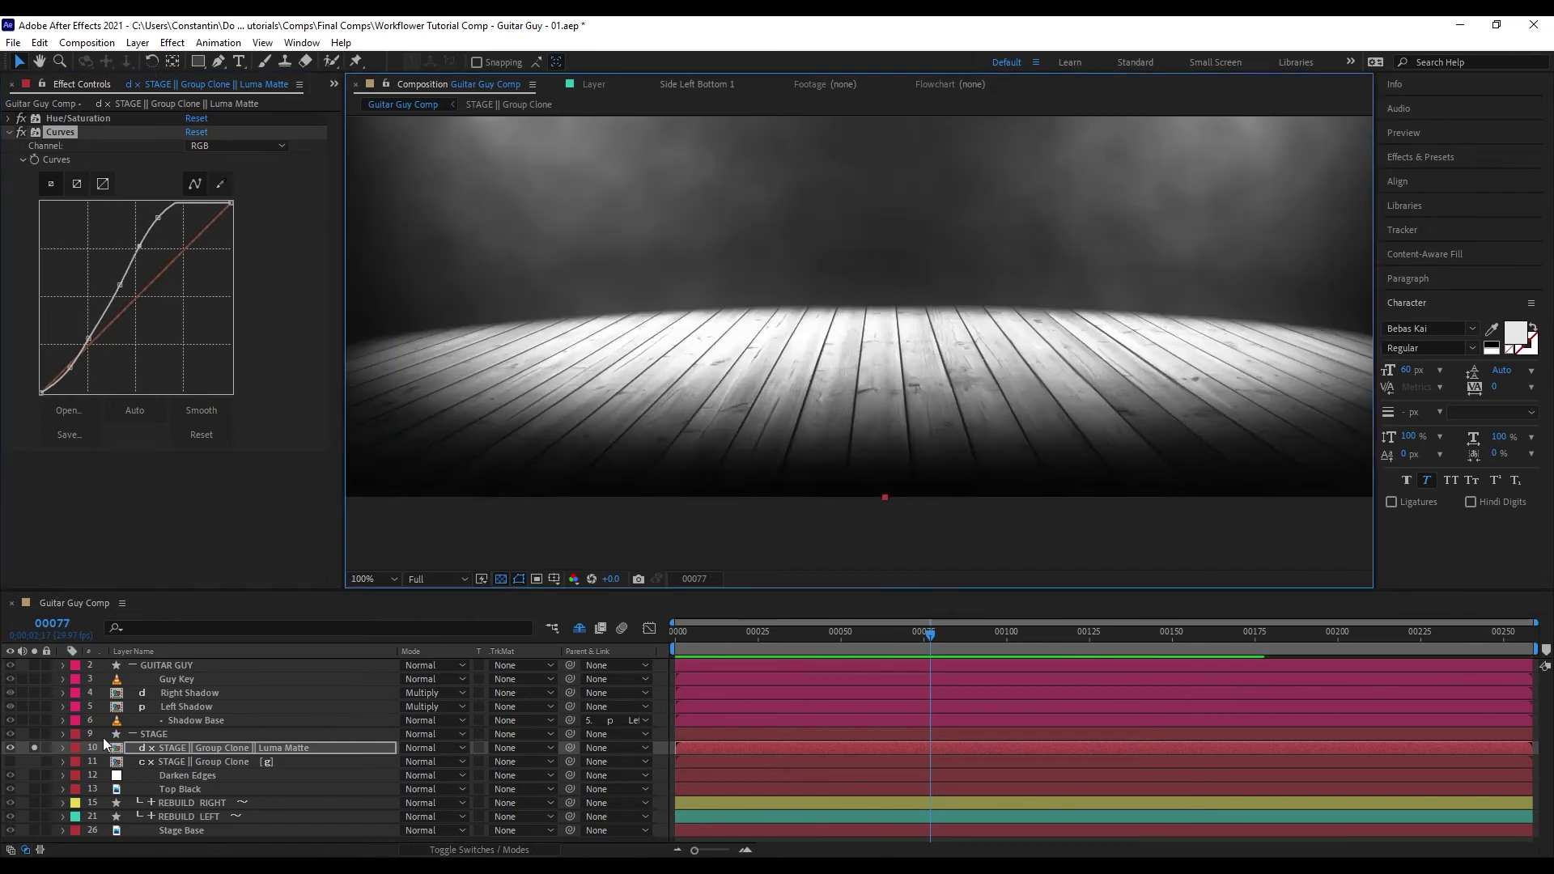
click(34, 748)
click(9, 762)
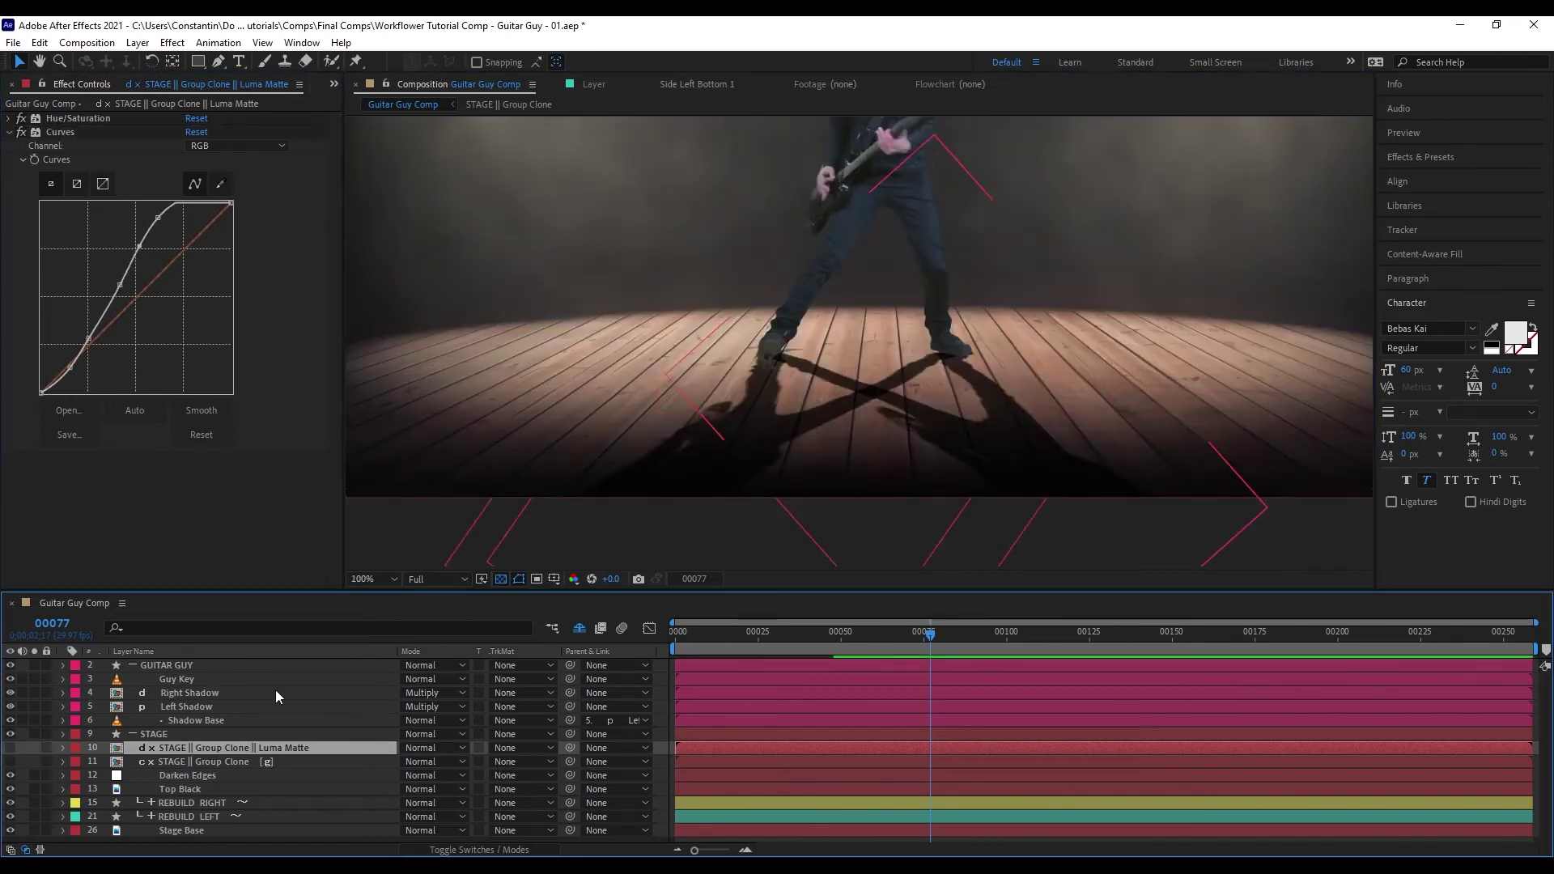
- Clone and precomp the Right Shadow and Left Shadow layers together with Prime Clone enabled and Precomp Transforms disabled
click(275, 692)
key(comma)
click(259, 705)
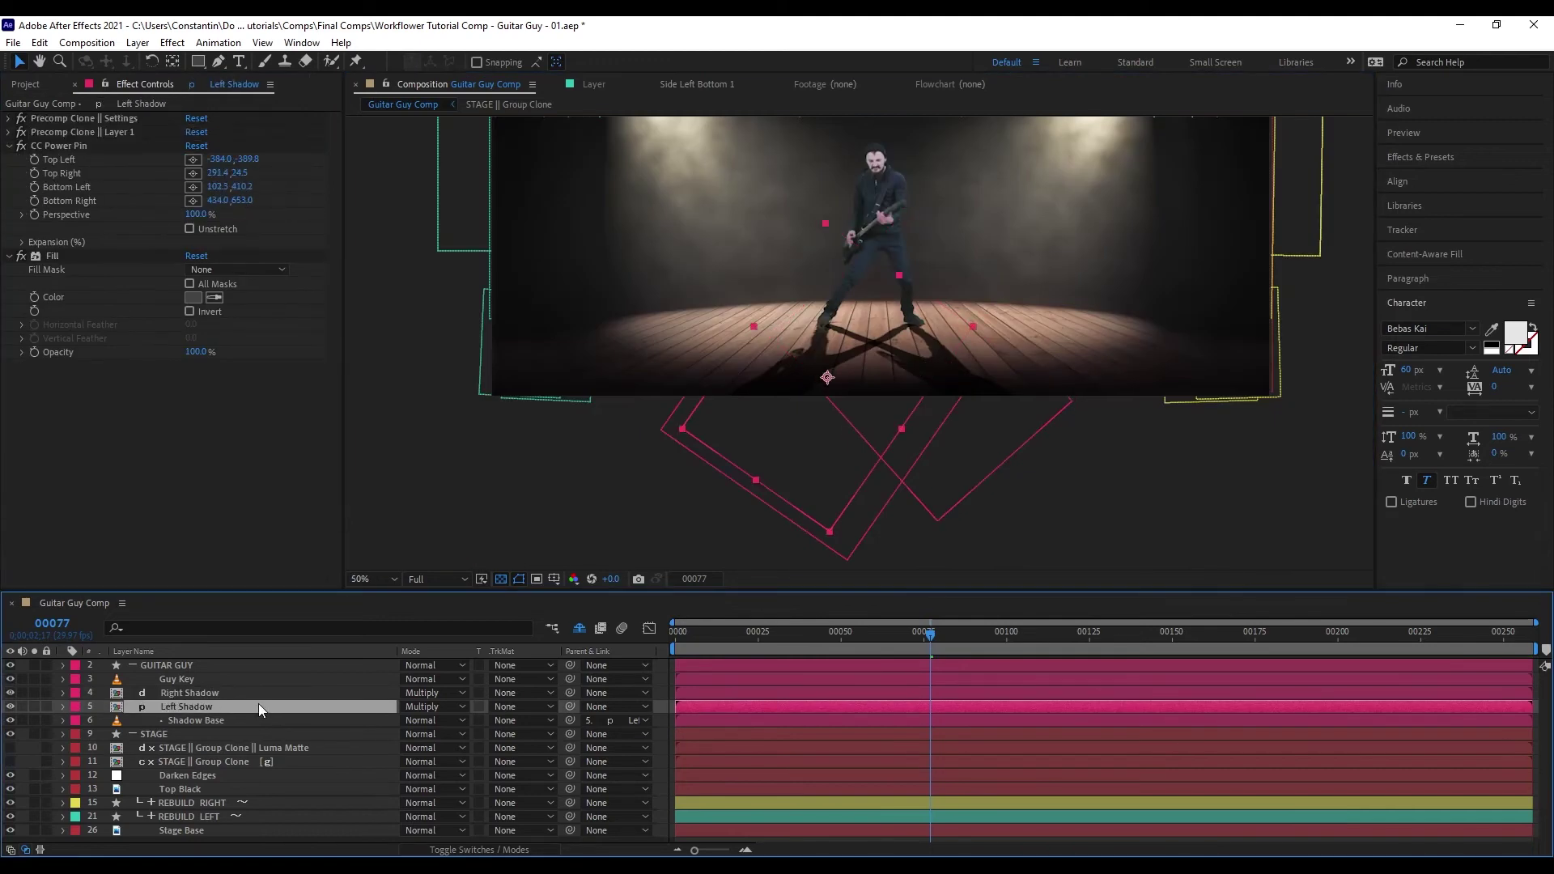
click(231, 692)
click(238, 704)
click(237, 692)
shift+click(237, 706)
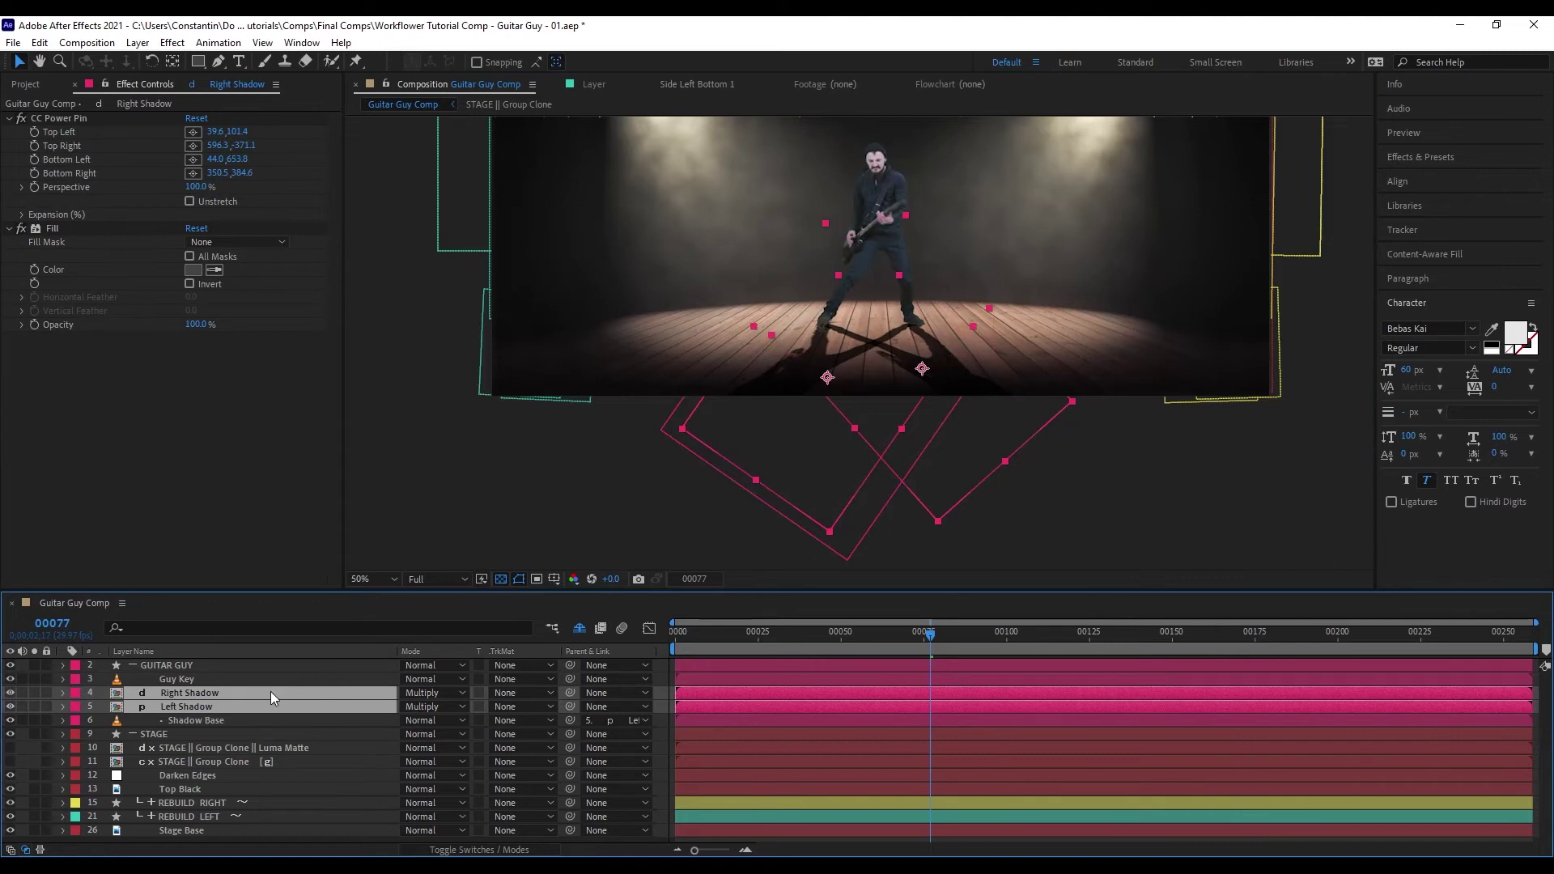
key(ctrl+alt+shift+w)
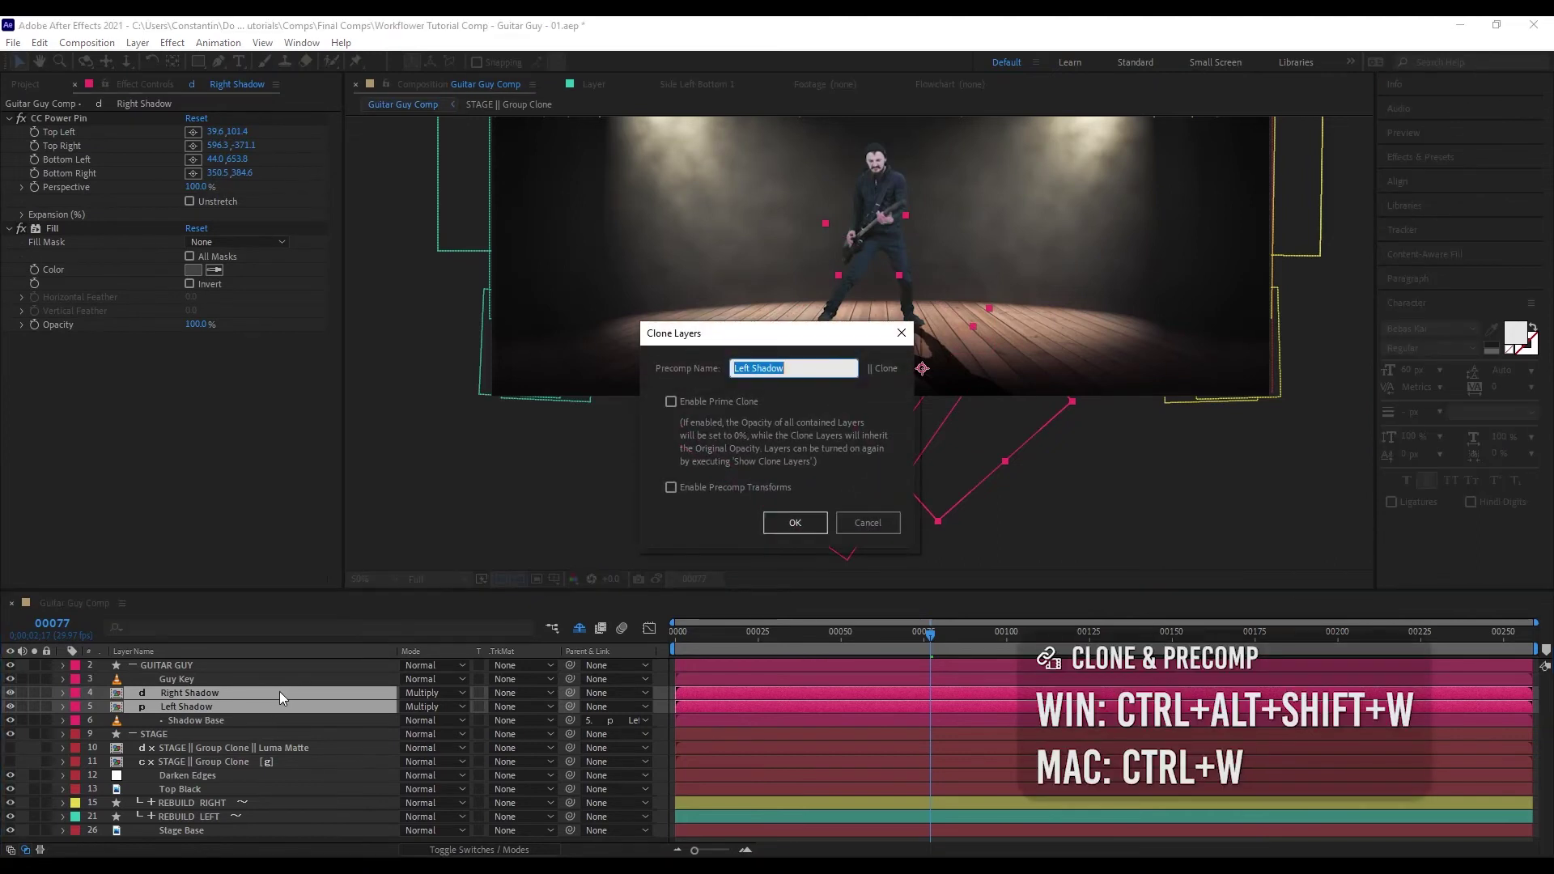
click(719, 401)
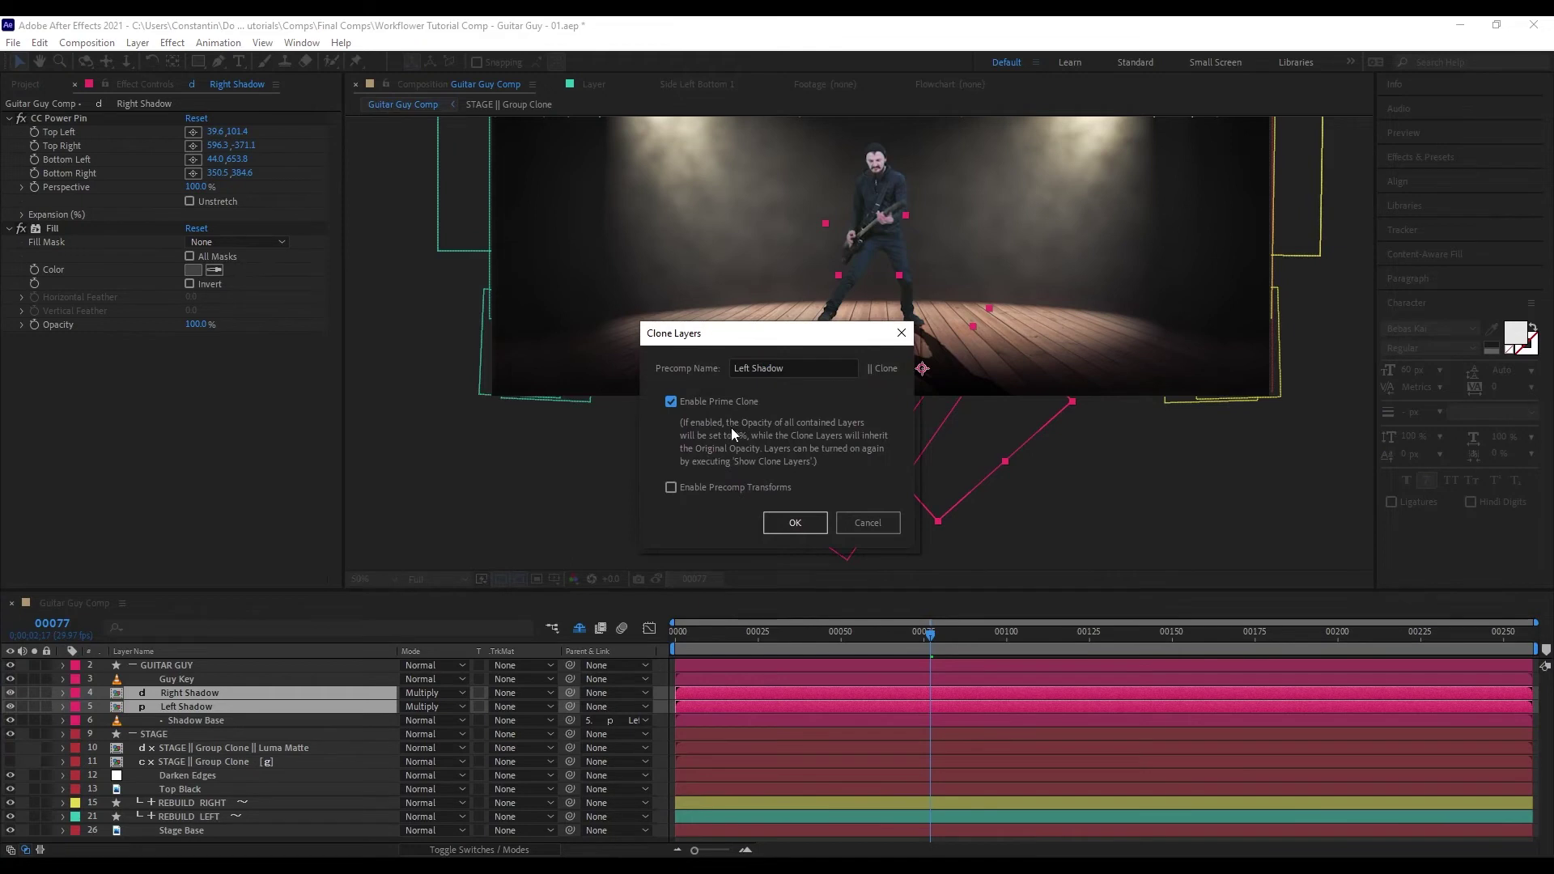
click(795, 523)
- Set the blending mode of the combined shadow clone layer to Multiply
scroll(794, 523, up, 2)
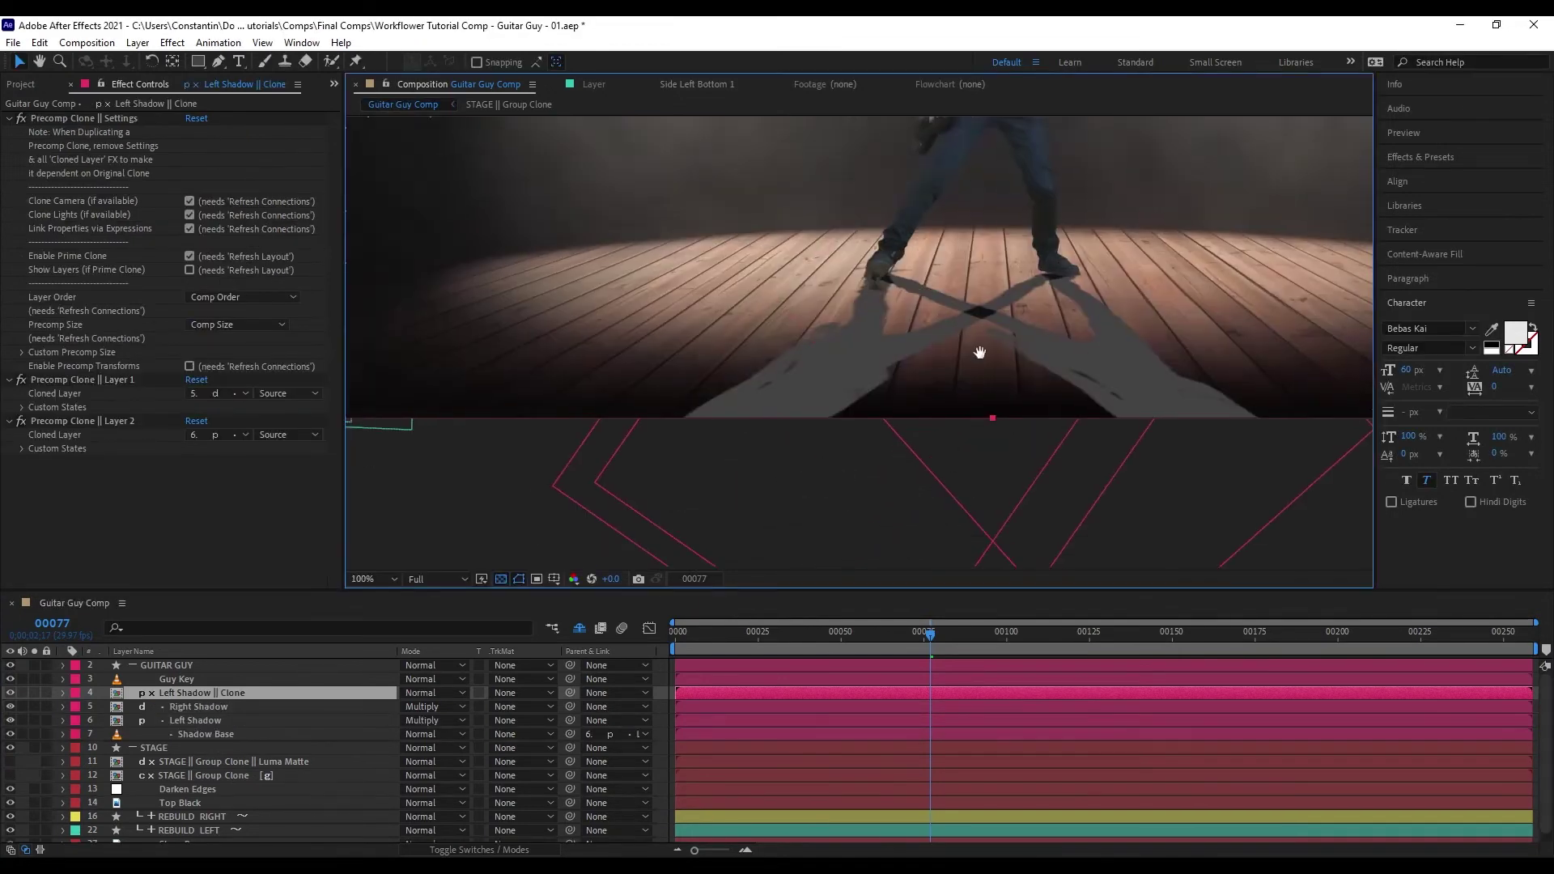
click(435, 694)
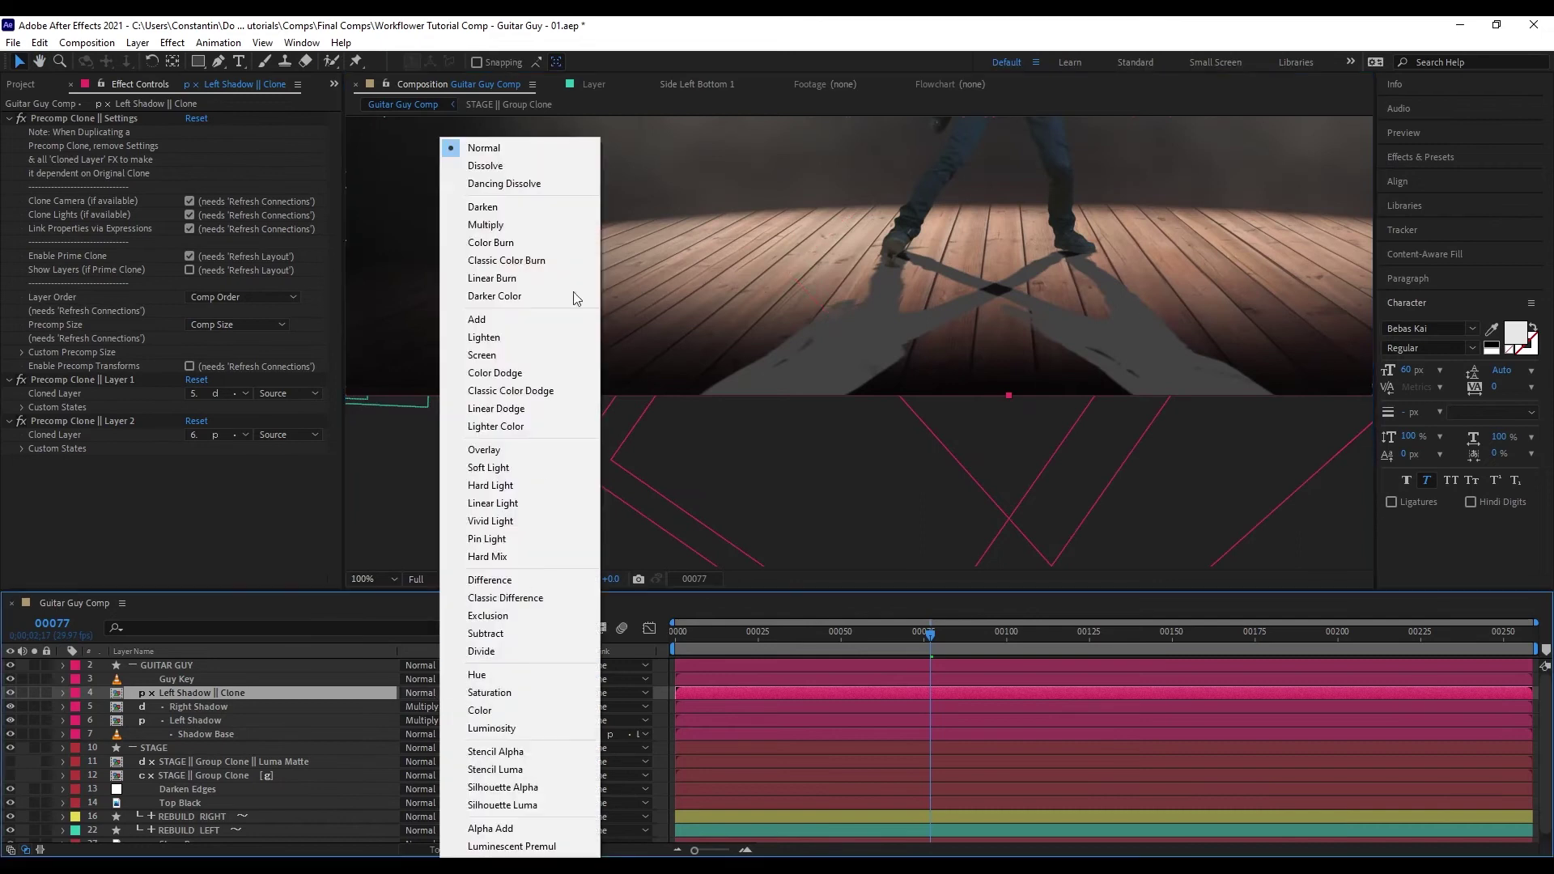
click(505, 225)
- Apply Displacement Map to the shadow clone, using the STAGE group clone's Luma Matte with Effects & Masks as the map layer
key(ctrl+space)
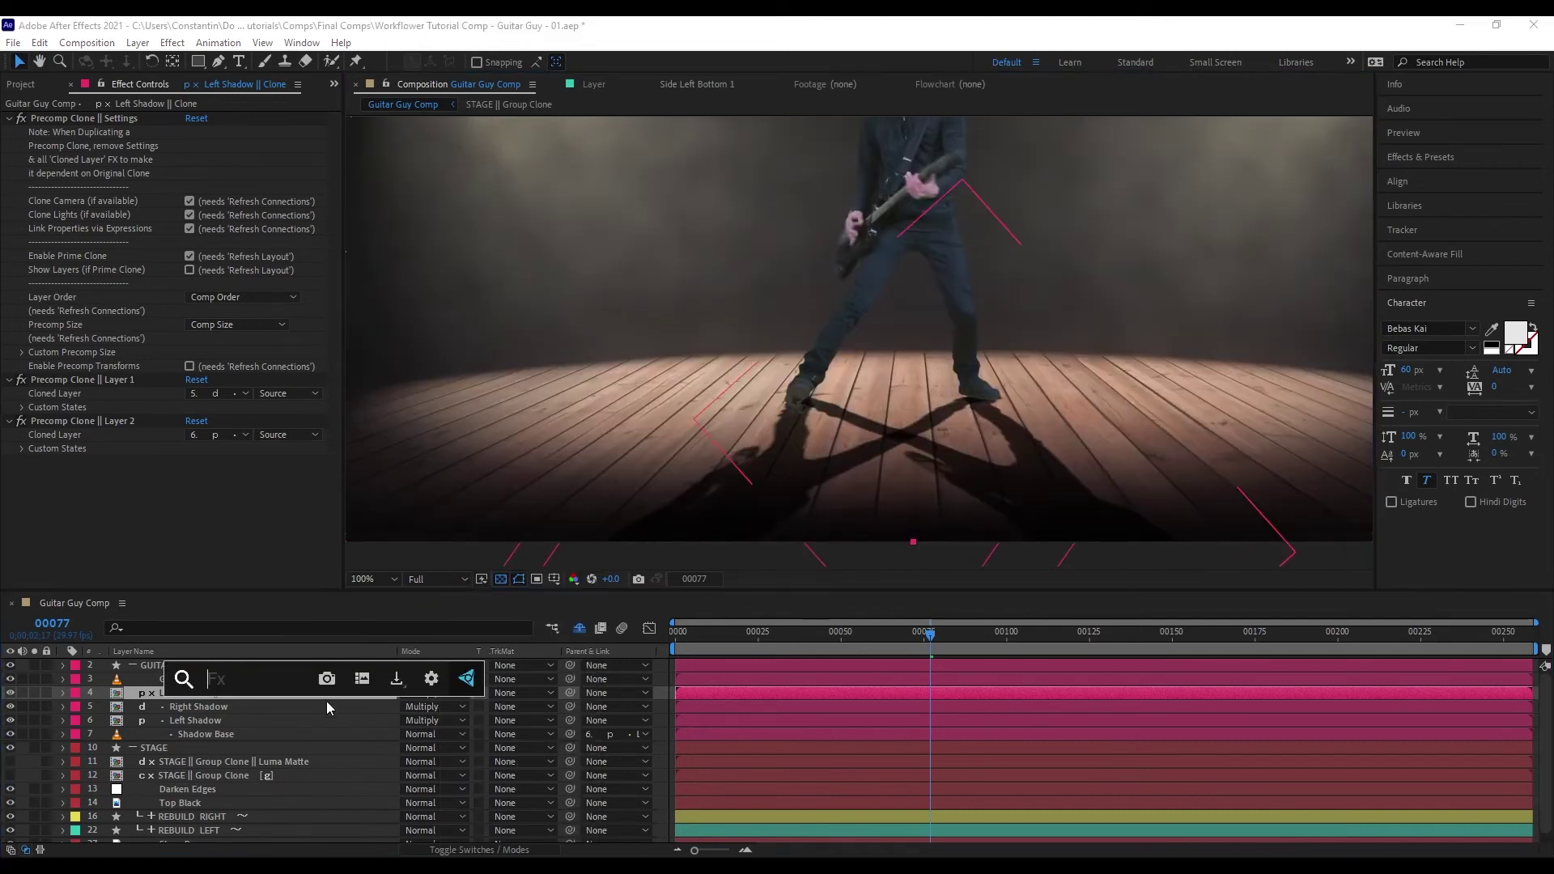
text(dis)
click(327, 700)
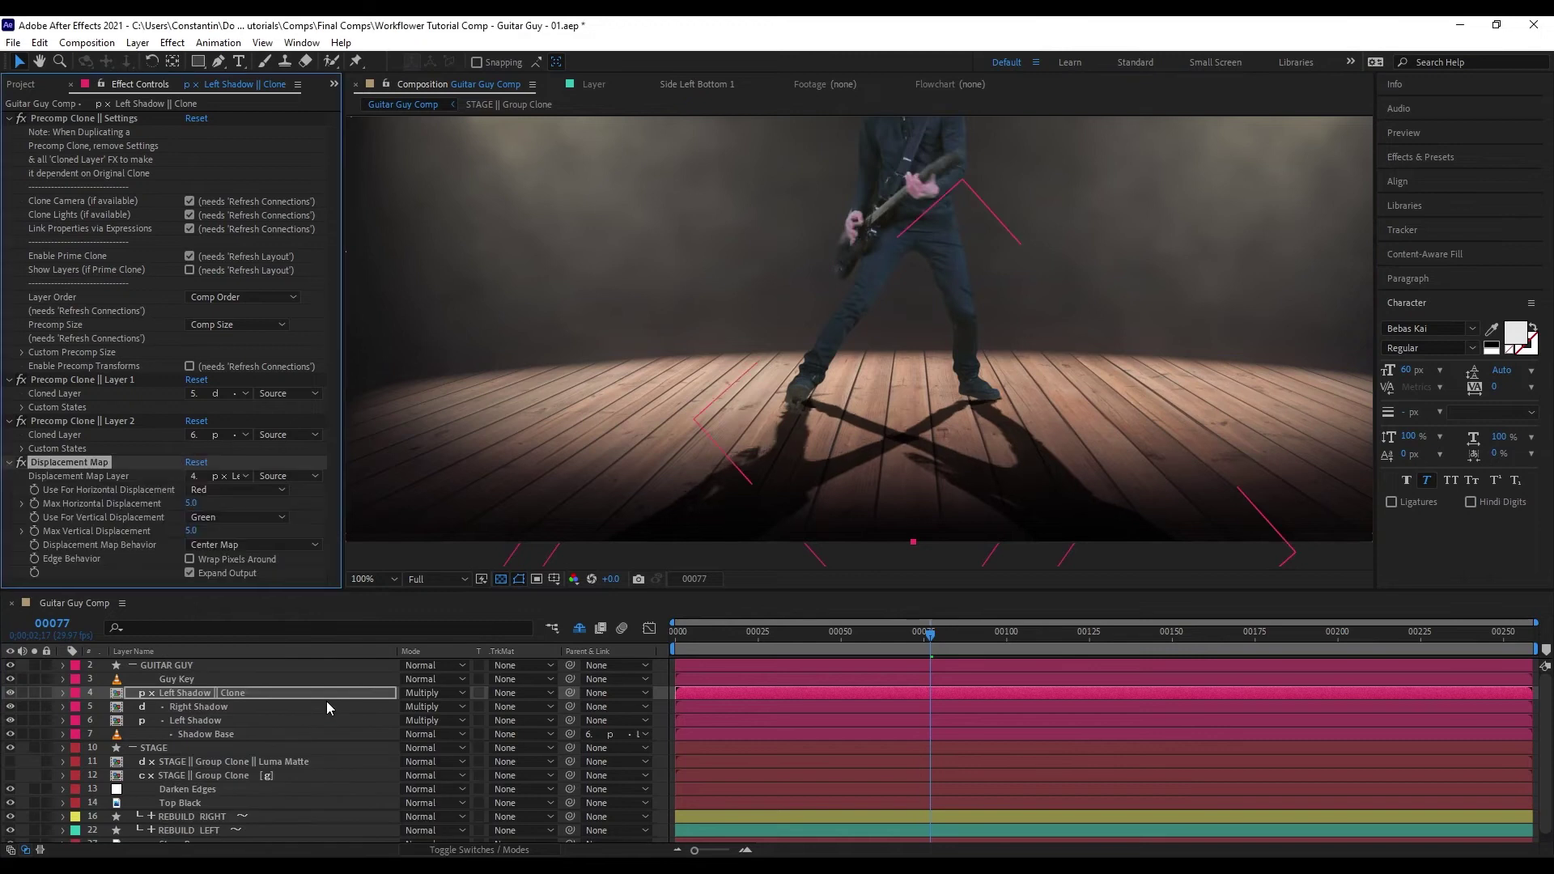
click(228, 481)
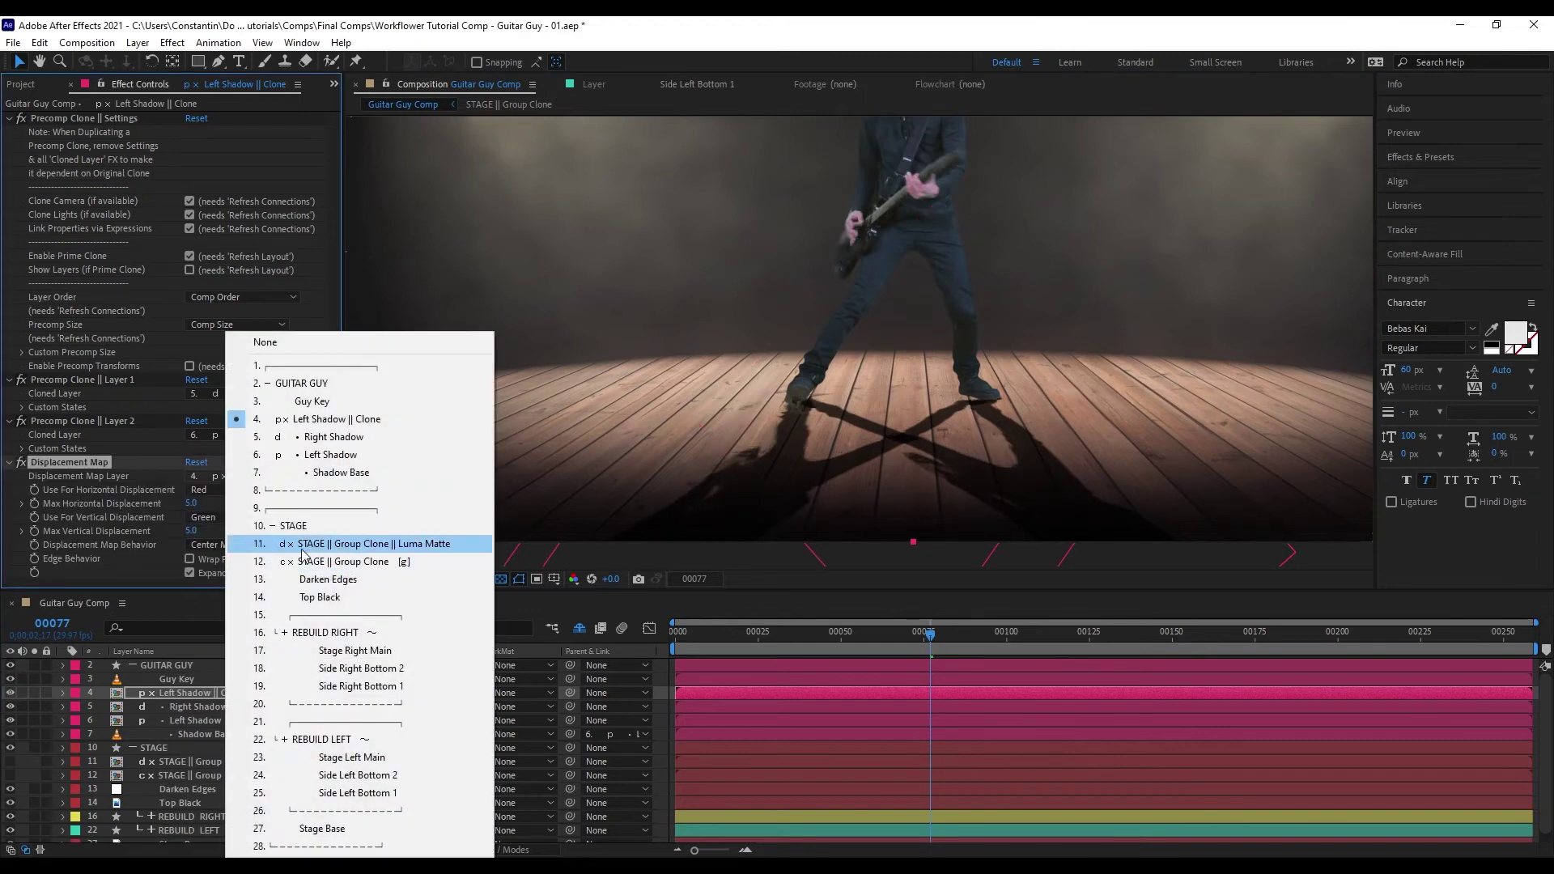
click(402, 545)
click(279, 480)
click(282, 527)
- Use Luminance for both horizontal and vertical displacement of the shadow clone and adjust the maximum displacement
click(226, 492)
click(233, 577)
click(231, 519)
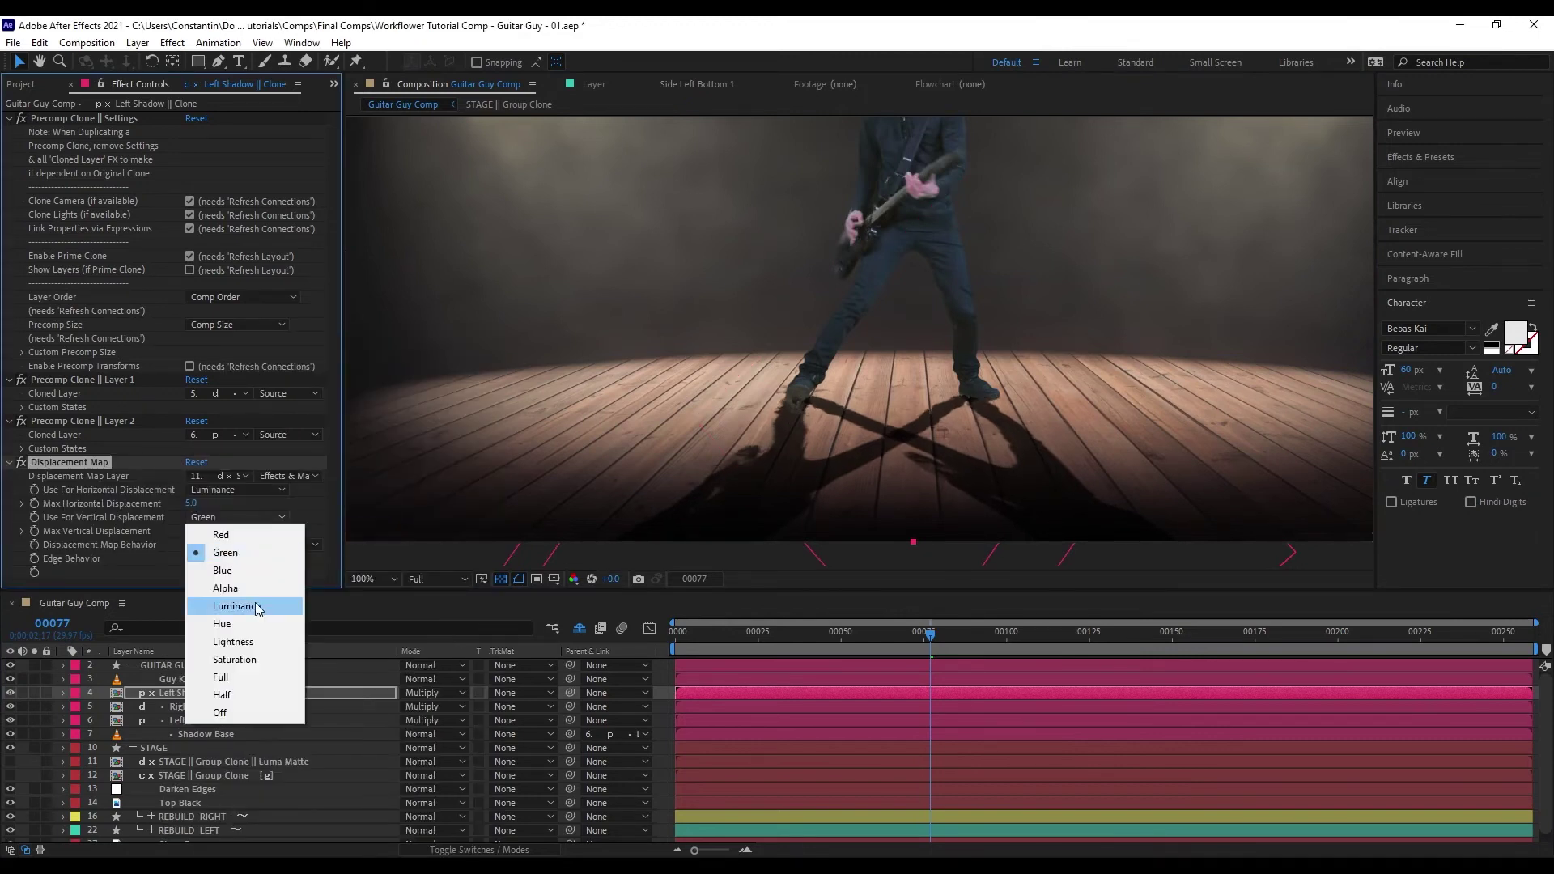
click(247, 605)
scroll(908, 459, up, 1)
drag(195, 508, 199, 538)
key(ctrl+a)
click(11, 465)
click(205, 493)
- Apply Gaussian Blur to the shadow clone with Blurriness set to 2.0
key(ctrl+space)
text(gaus)
key(Down)
key(Return)
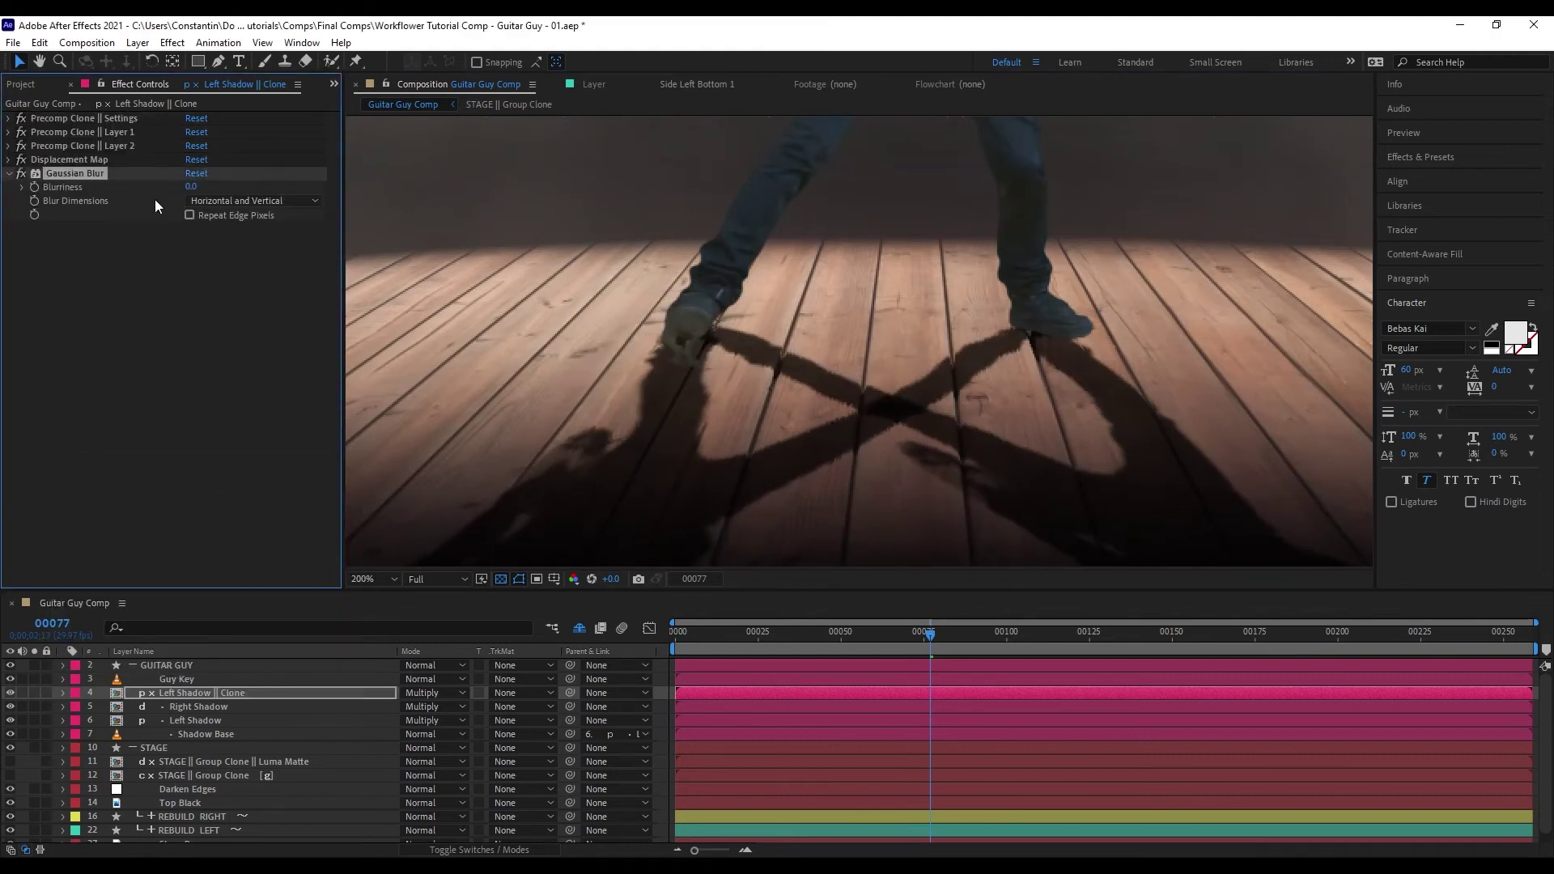
drag(192, 192, 198, 193)
click(202, 269)
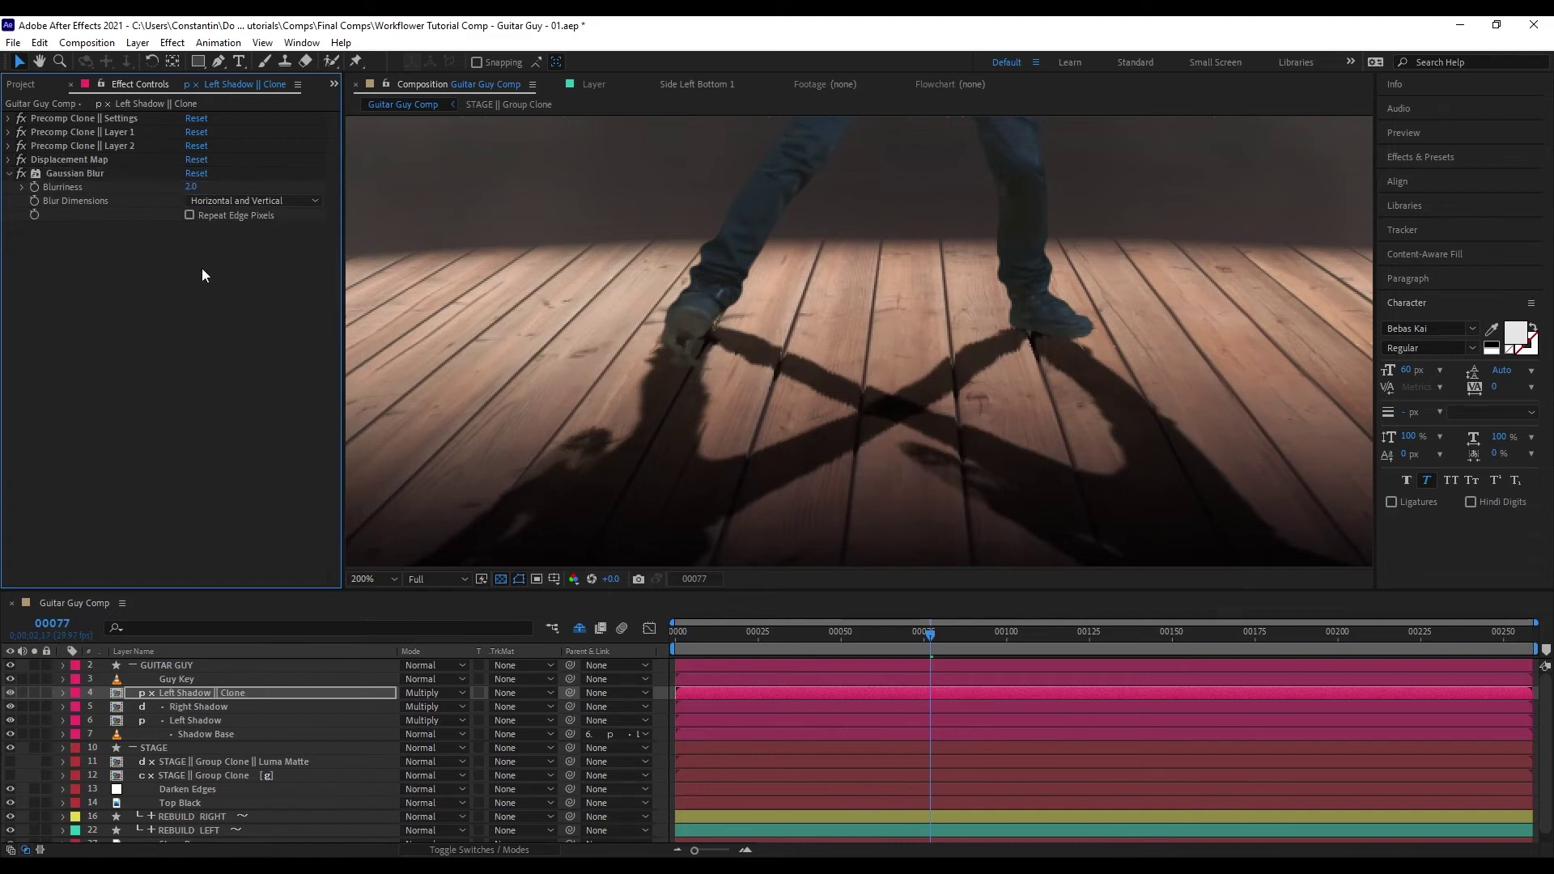
- Copy the shadow clone's Gaussian Blur effect onto the STAGE group clone's Luma Matte layer
click(80, 175)
scroll(221, 790, down, 1)
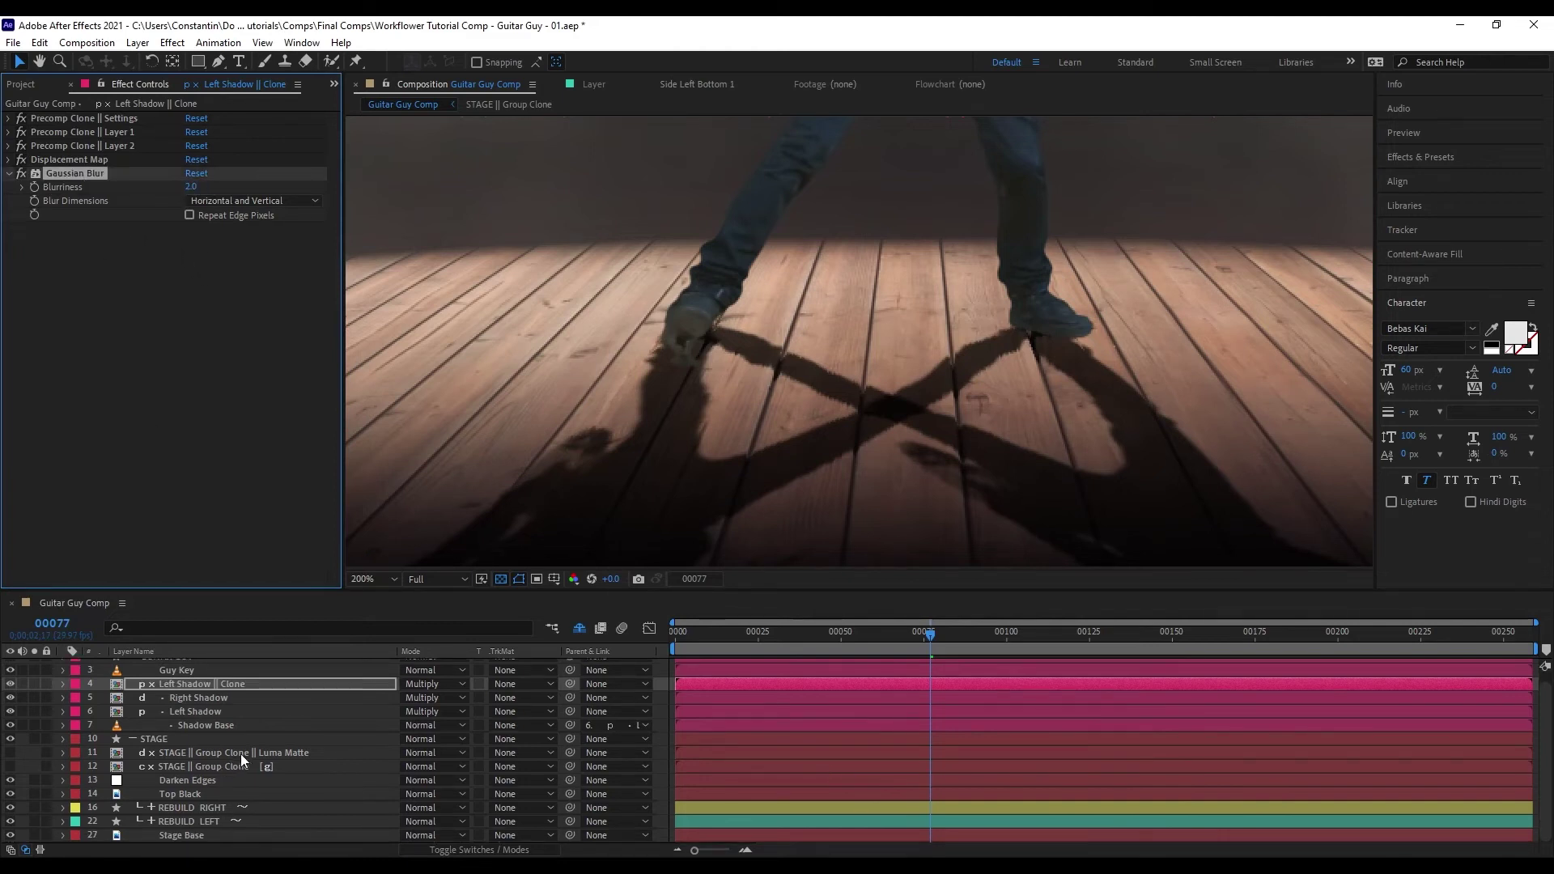
click(240, 755)
click(207, 545)
key(ctrl+v)
- Nudge the Right Shadow and Left Shadow layers slightly downward together
click(285, 705)
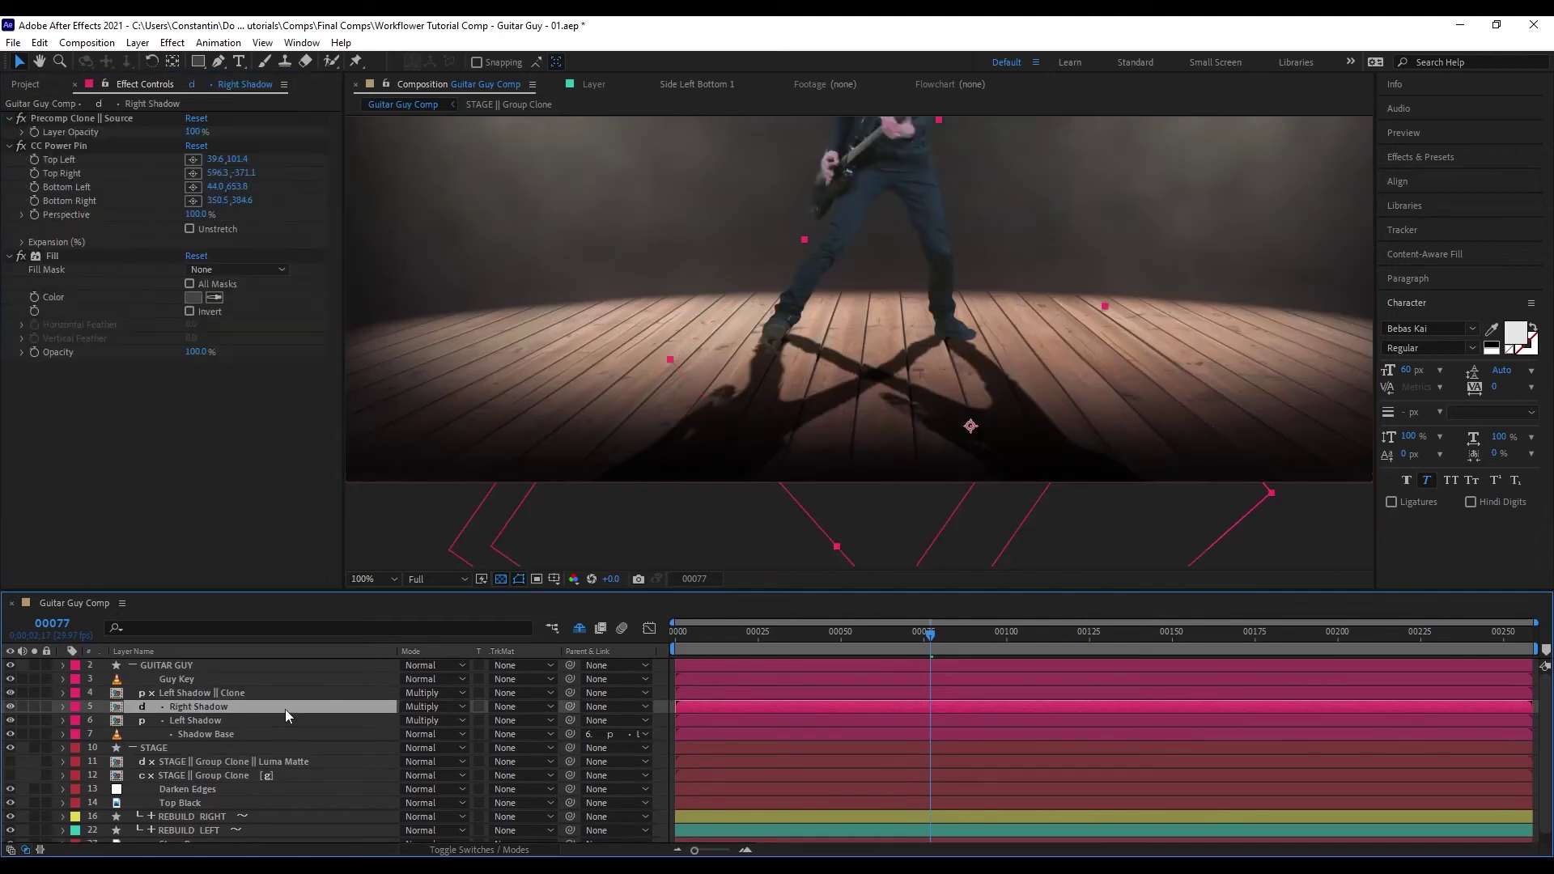
ctrl+click(283, 720)
key(period)
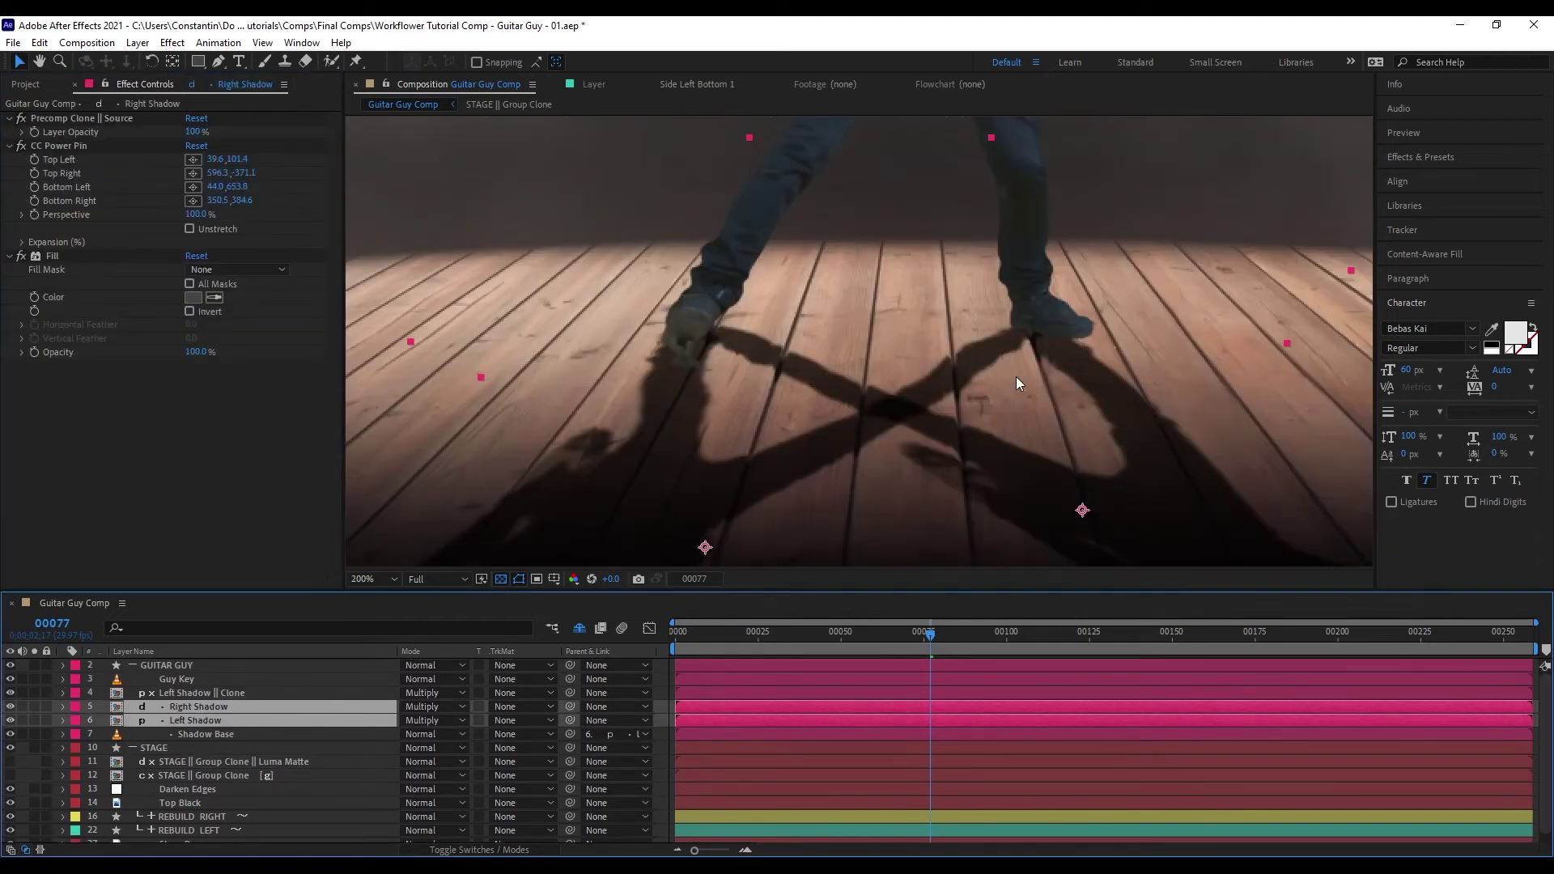
scroll(1007, 376, up, 1)
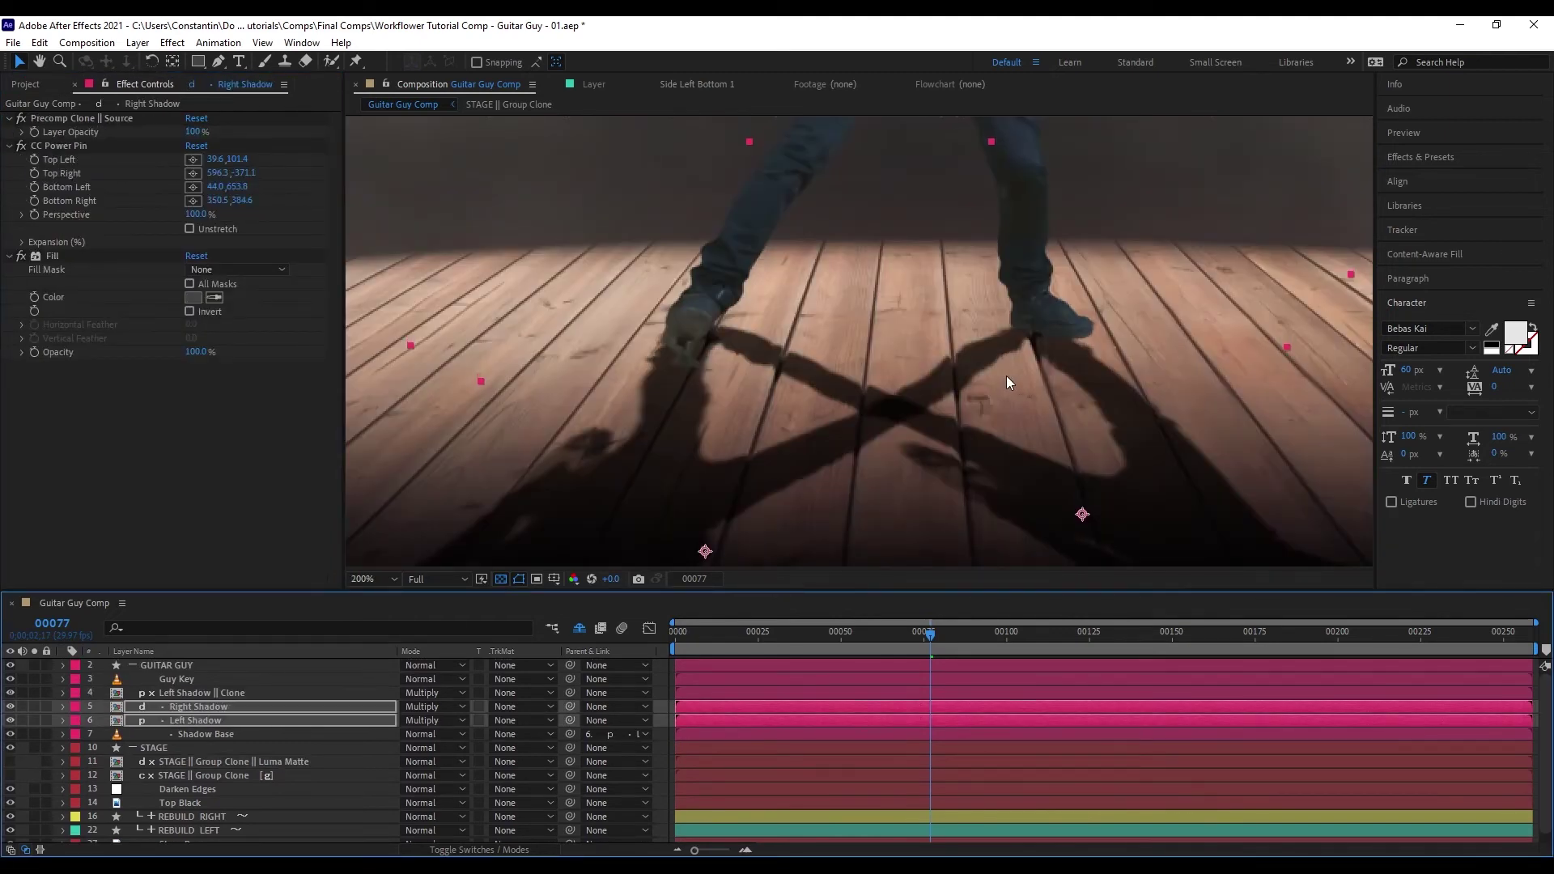
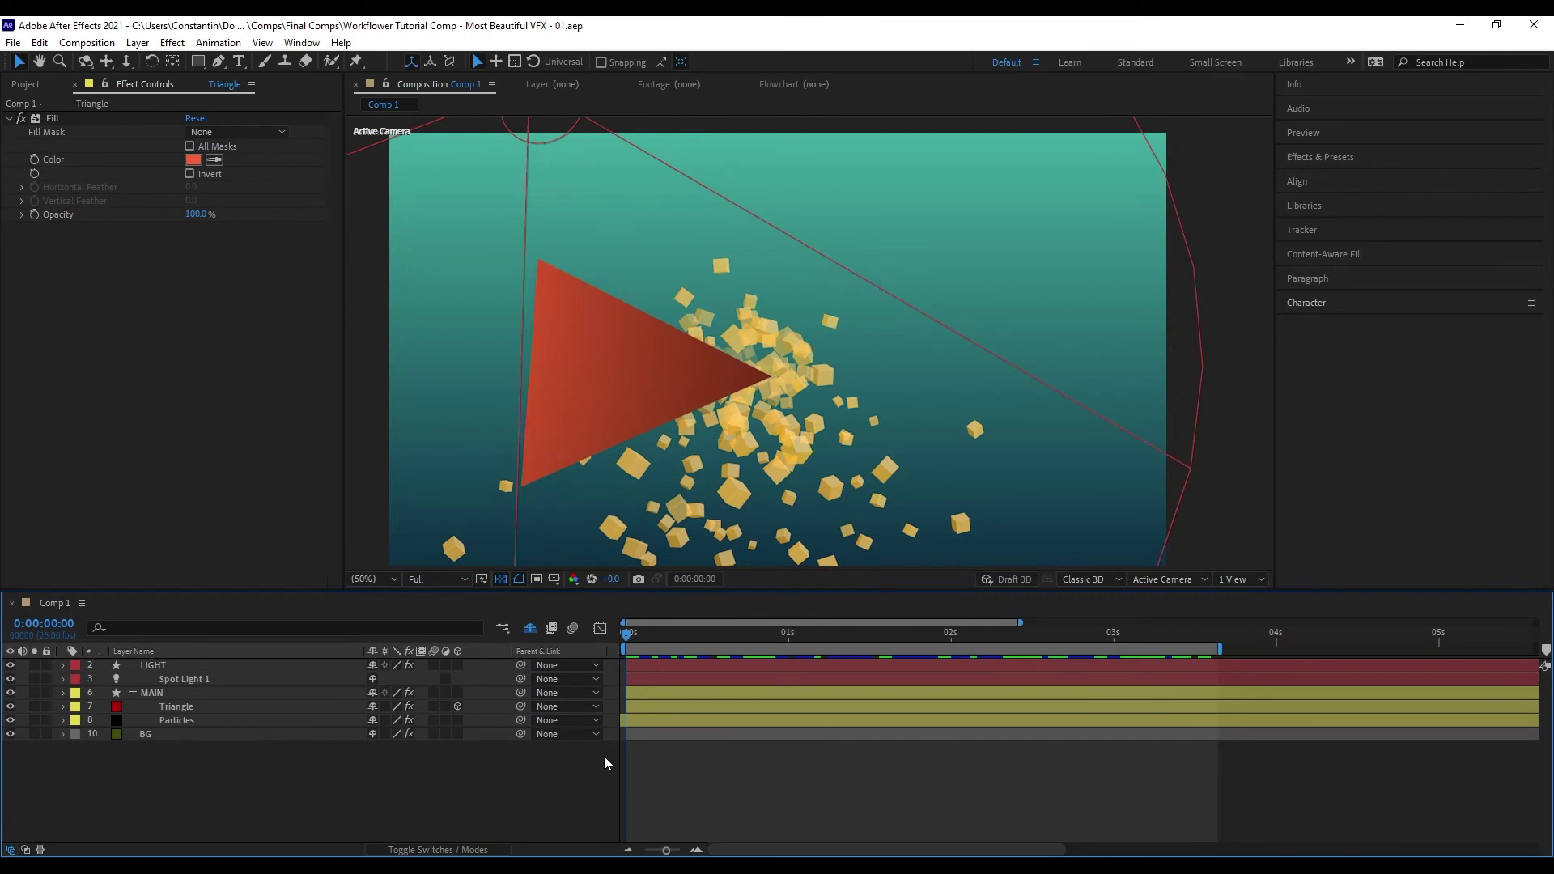
- Examine how the Triangle and Particles layers interact in Comp 1 by scrubbing through the animation up to 0:00:03:00
click(235, 706)
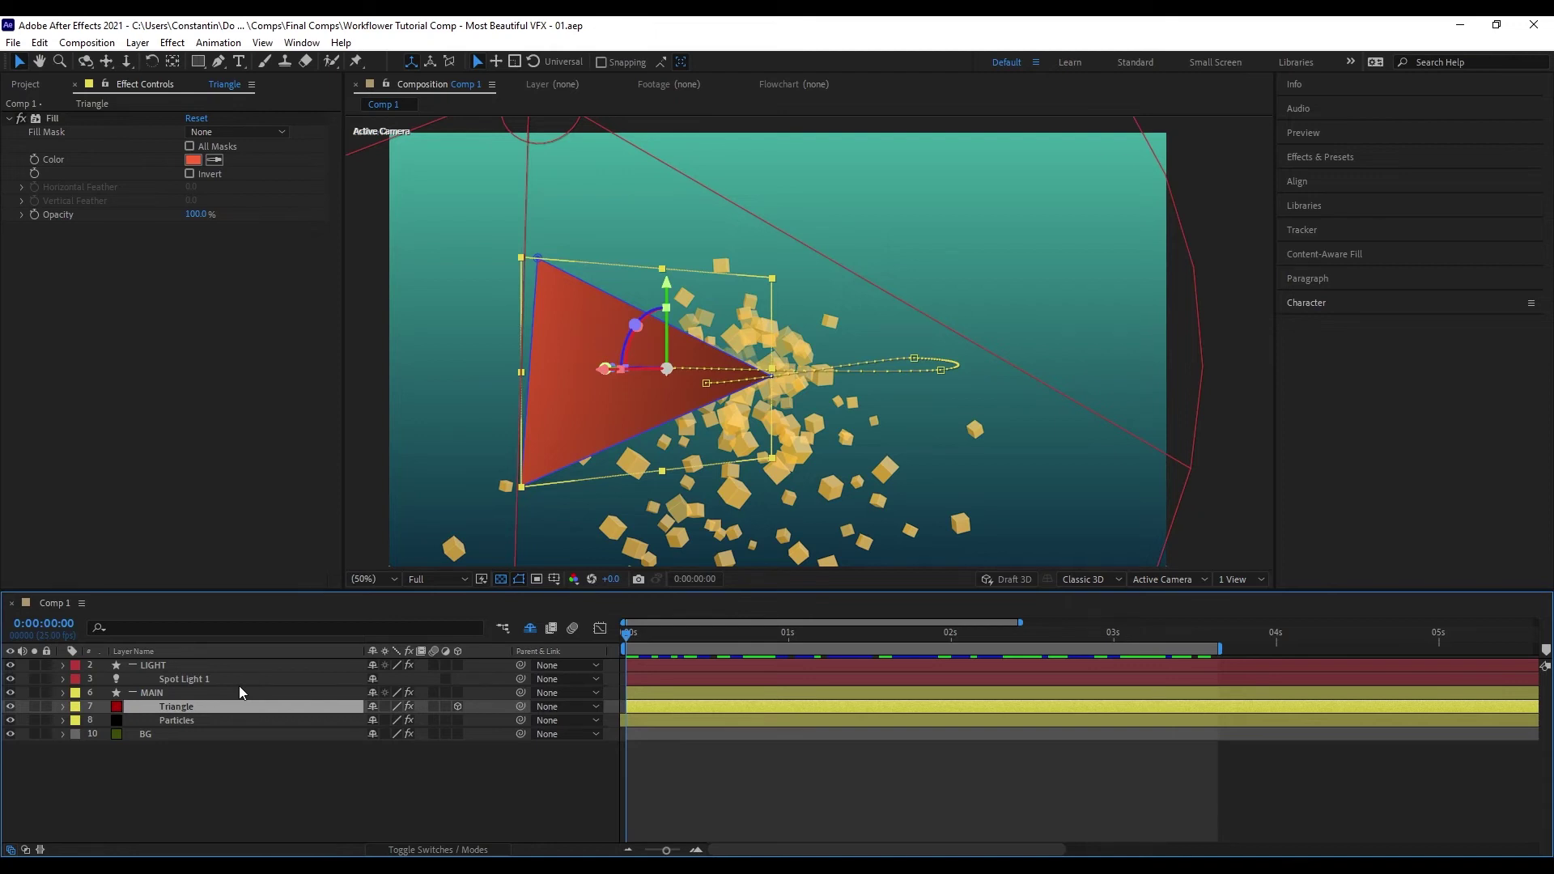
drag(638, 638, 630, 621)
drag(652, 629, 1114, 686)
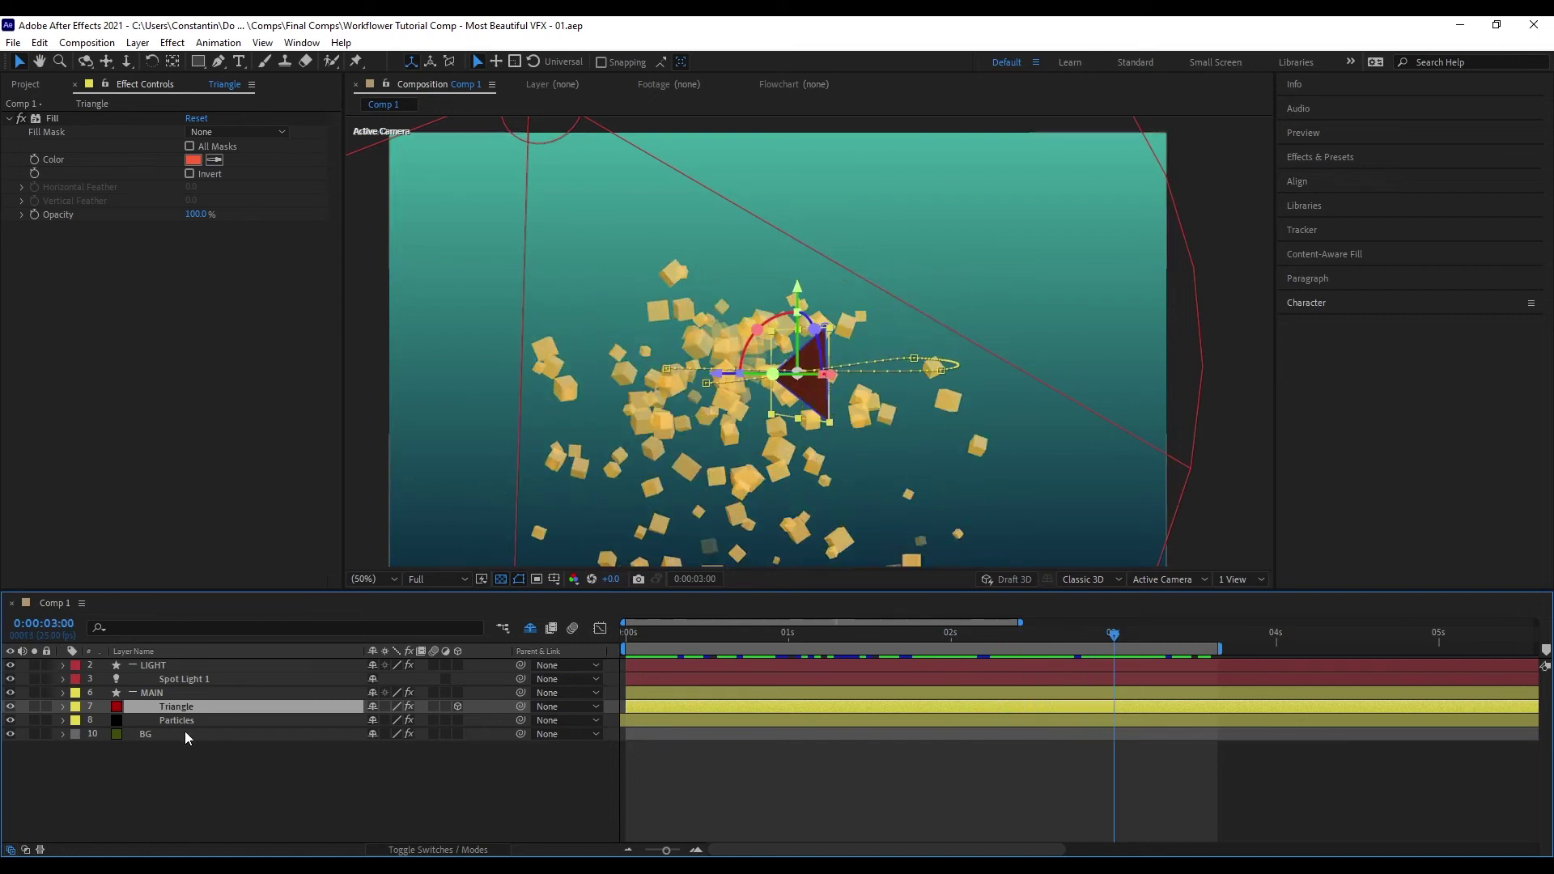
click(221, 718)
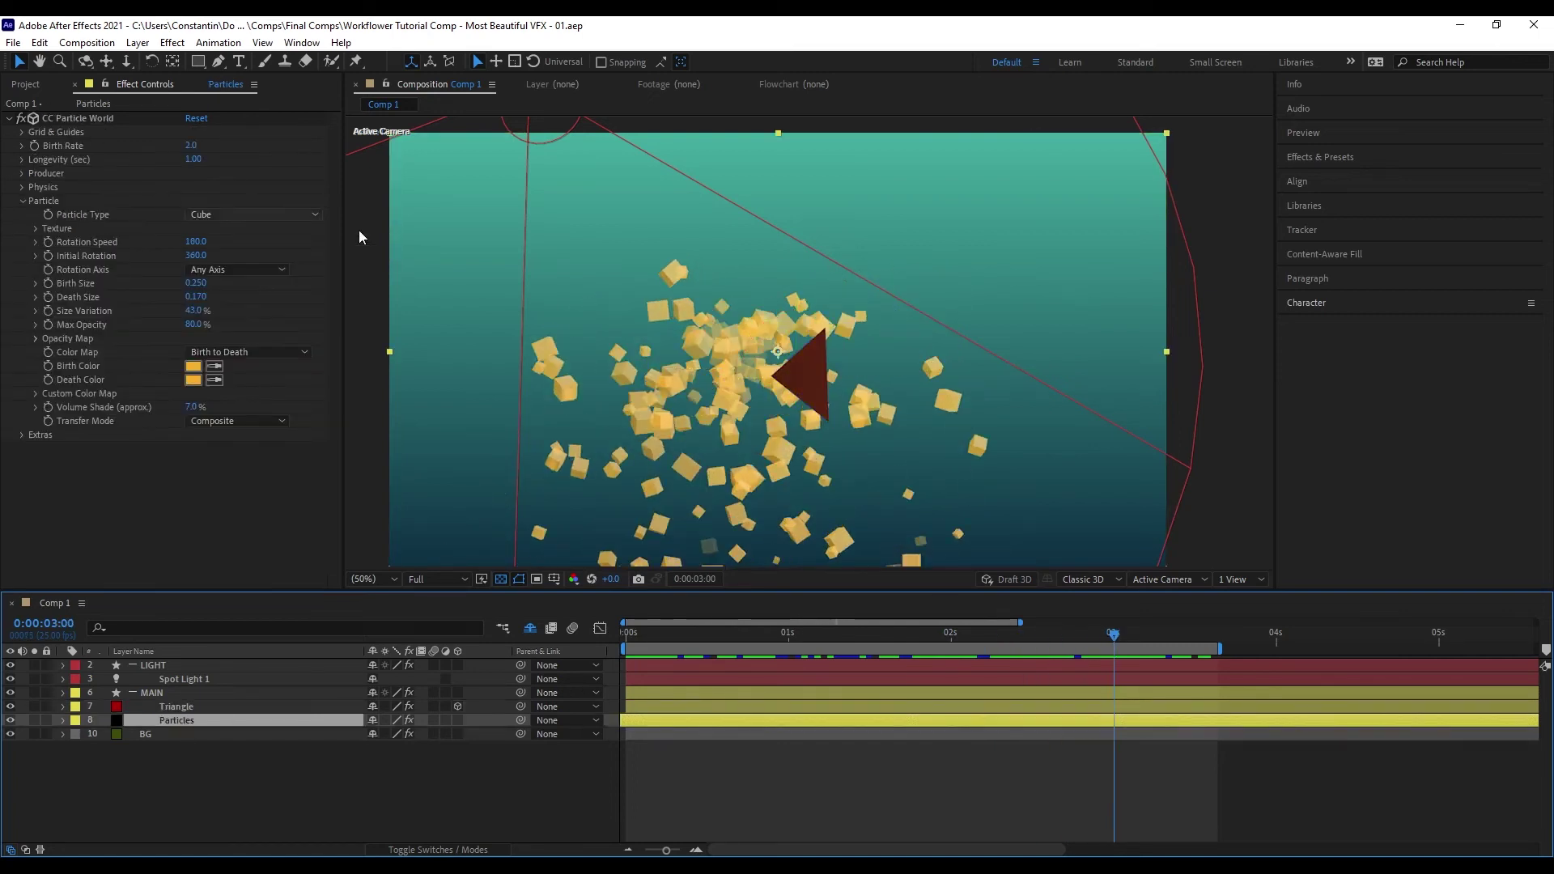
click(275, 702)
drag(678, 633, 625, 662)
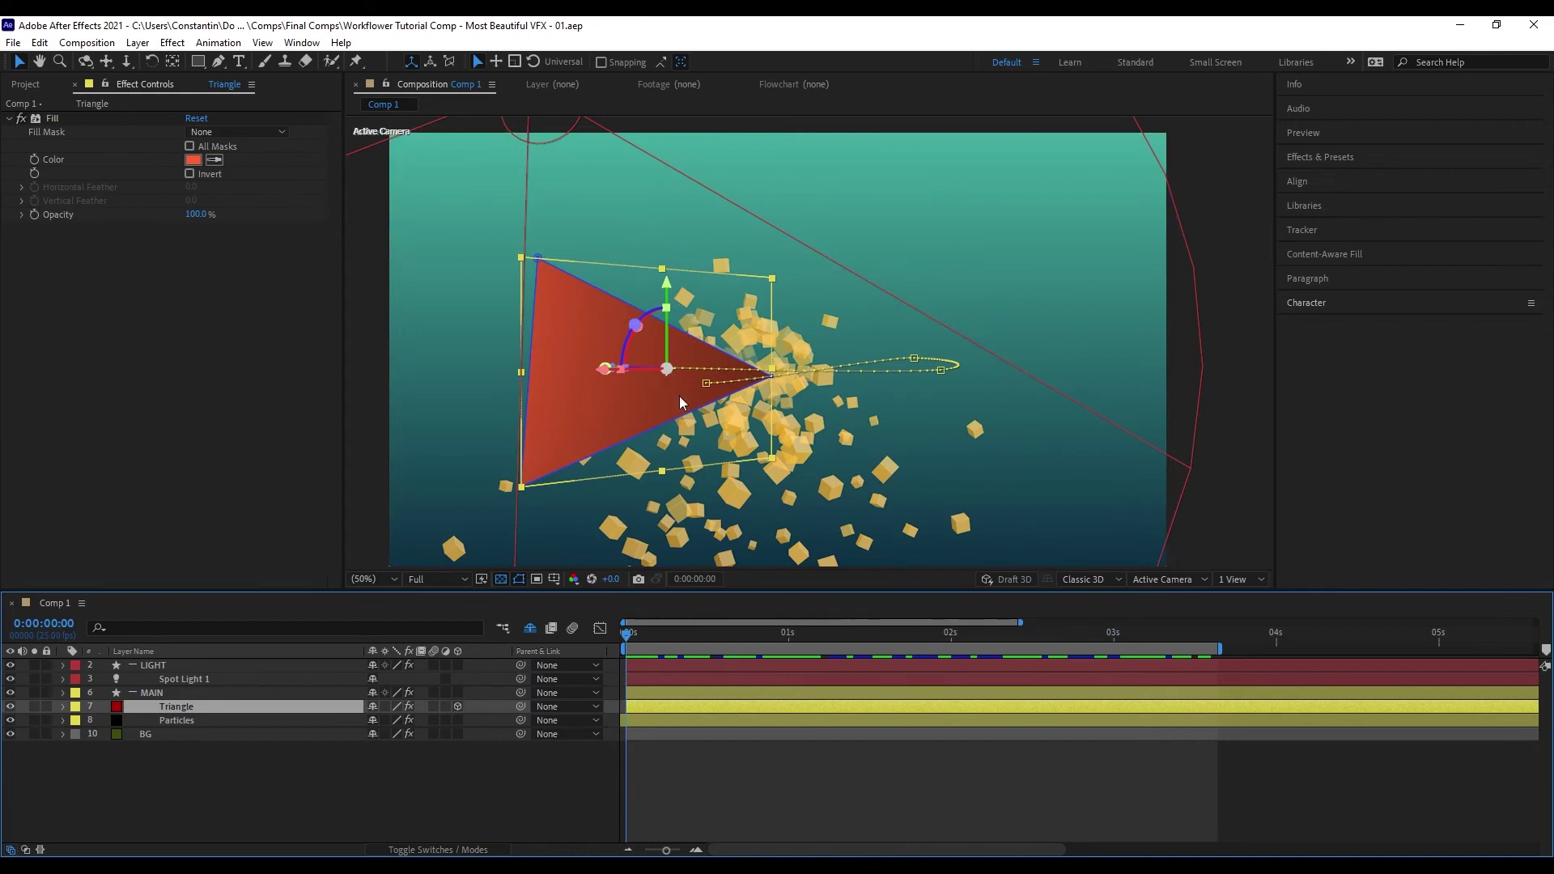
drag(720, 639, 1072, 647)
click(570, 814)
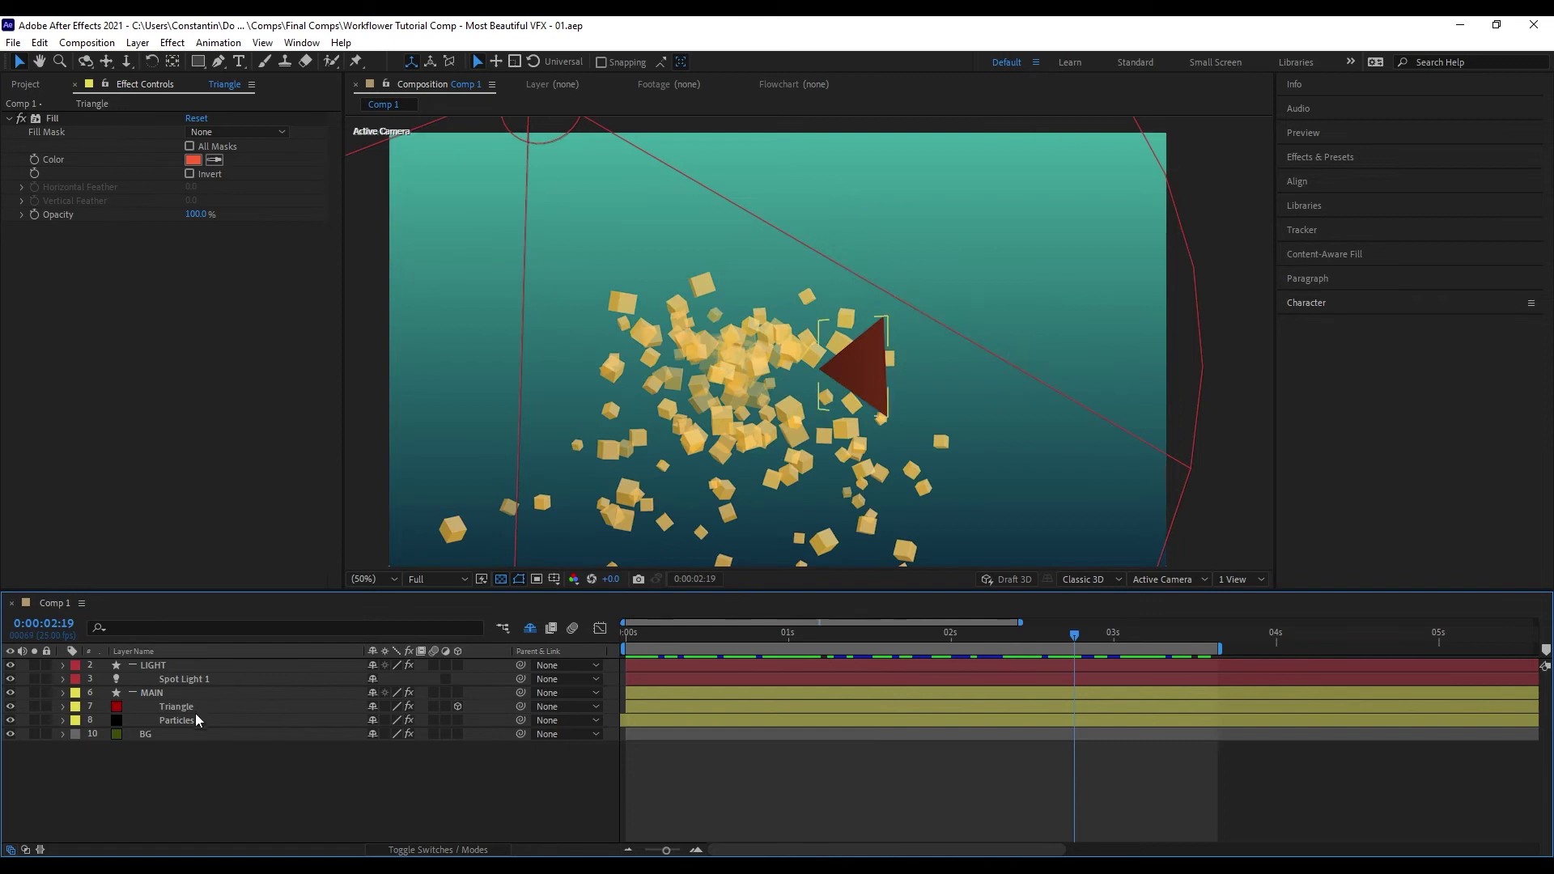
click(240, 718)
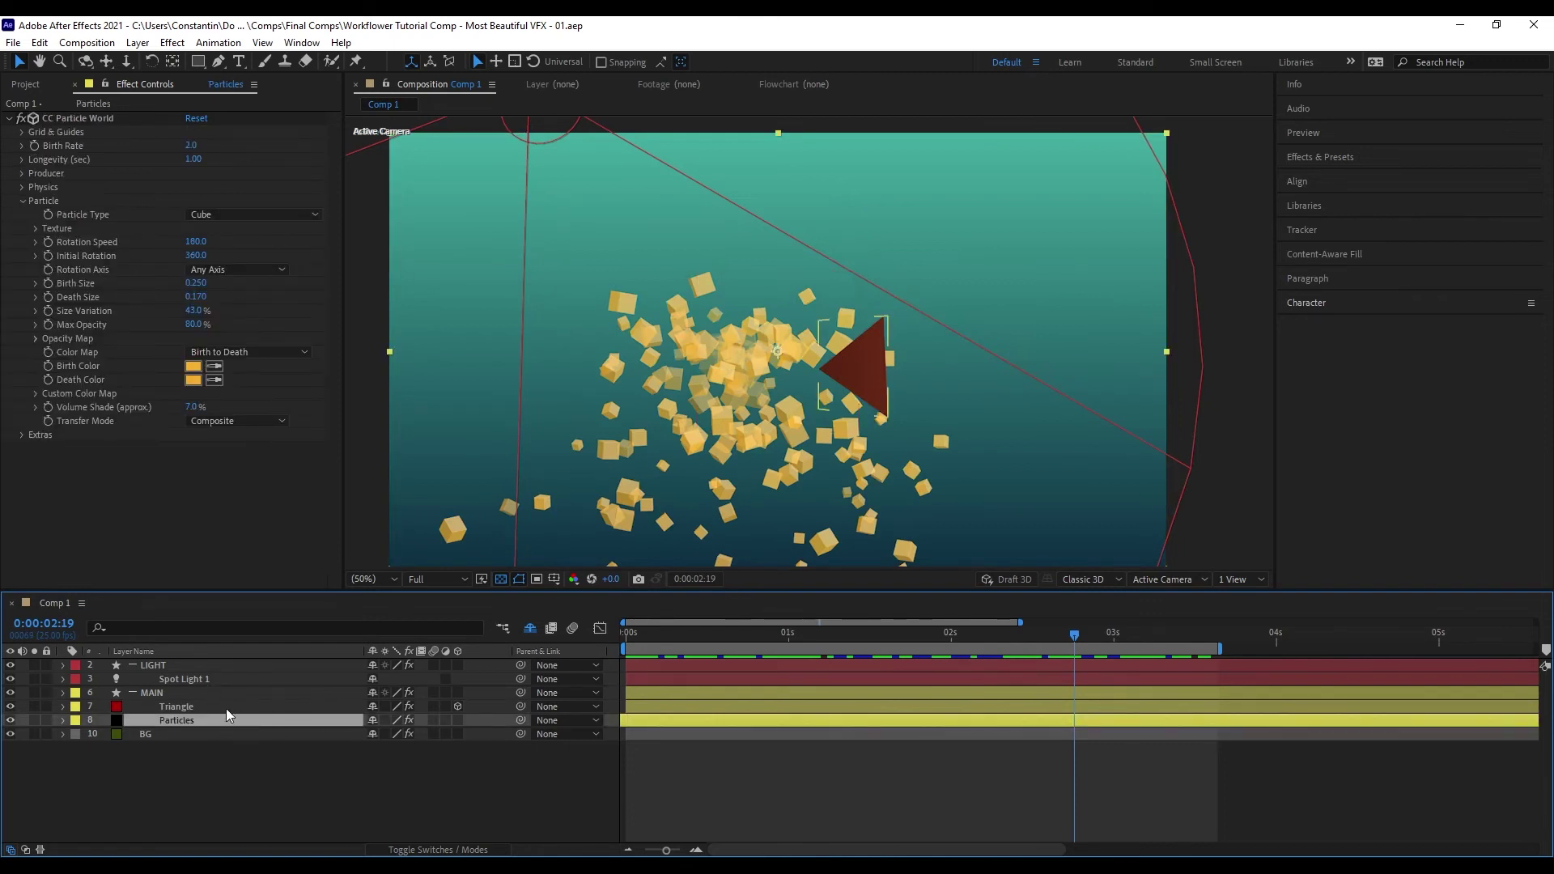
- At 0:00:00:13, create an RGBA (Calculations) Clone in Comp of the Triangle layer with Split Source & Clone at Current Time disabled
click(226, 708)
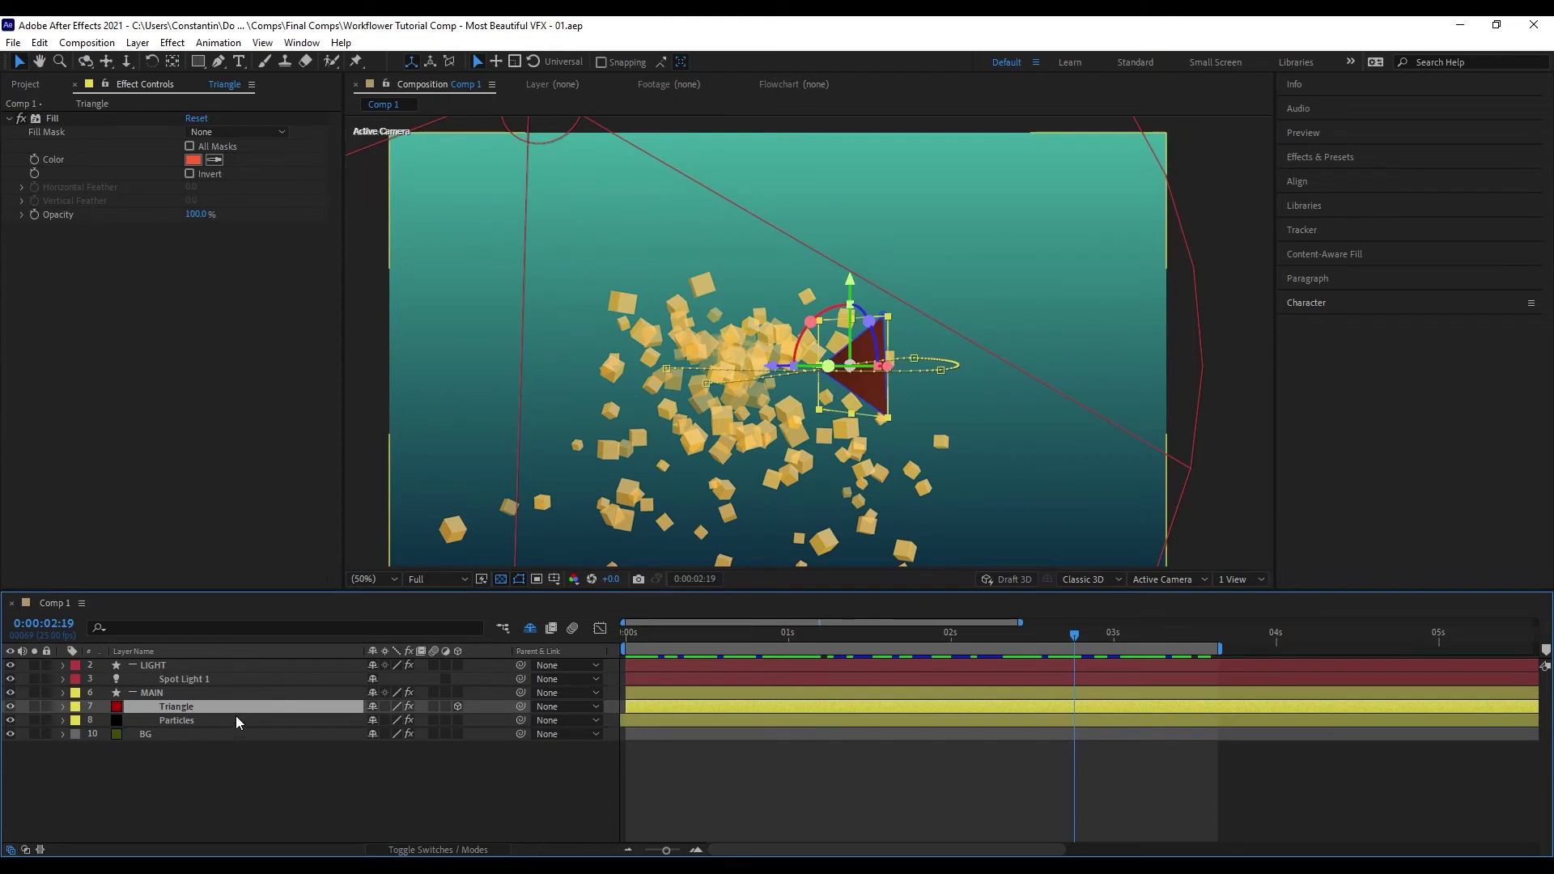
click(736, 636)
drag(738, 672, 727, 673)
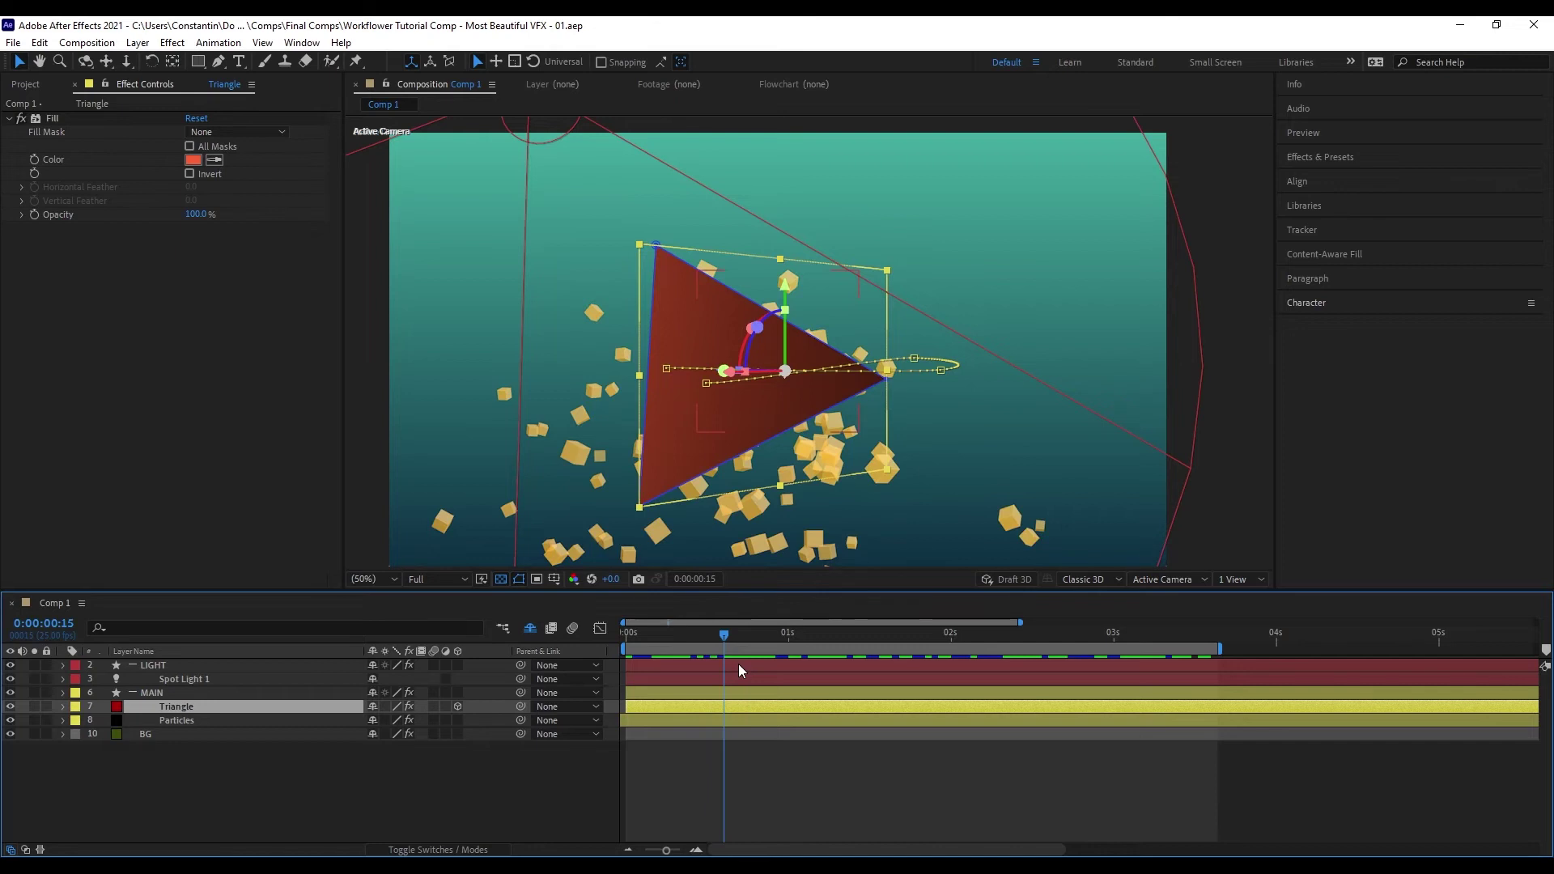
drag(805, 636, 710, 648)
key(ctrl+alt+x)
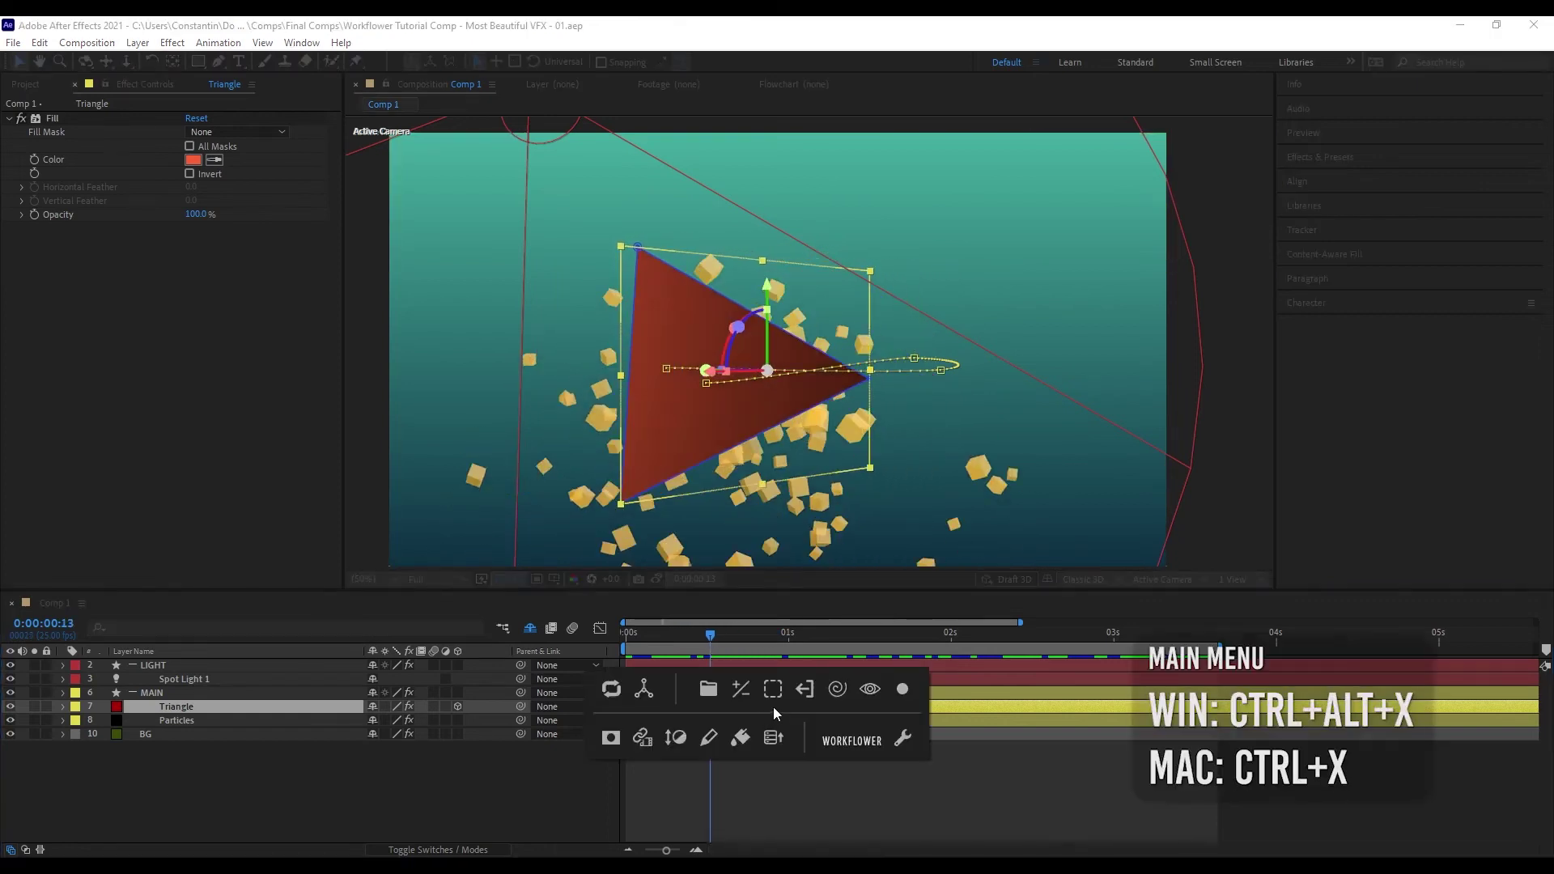
shift+click(646, 739)
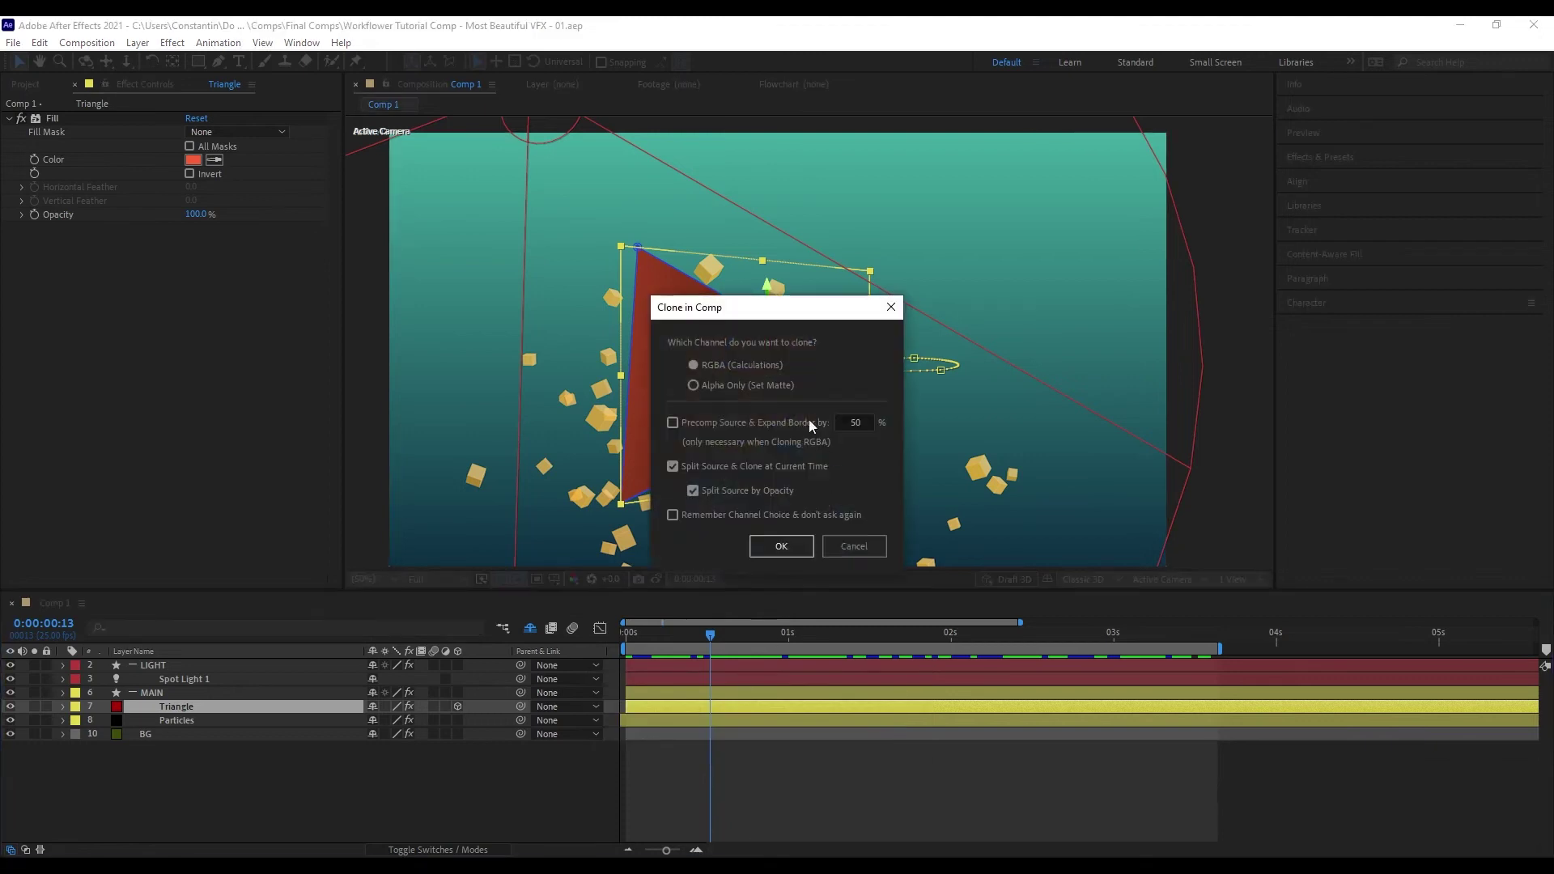
click(733, 385)
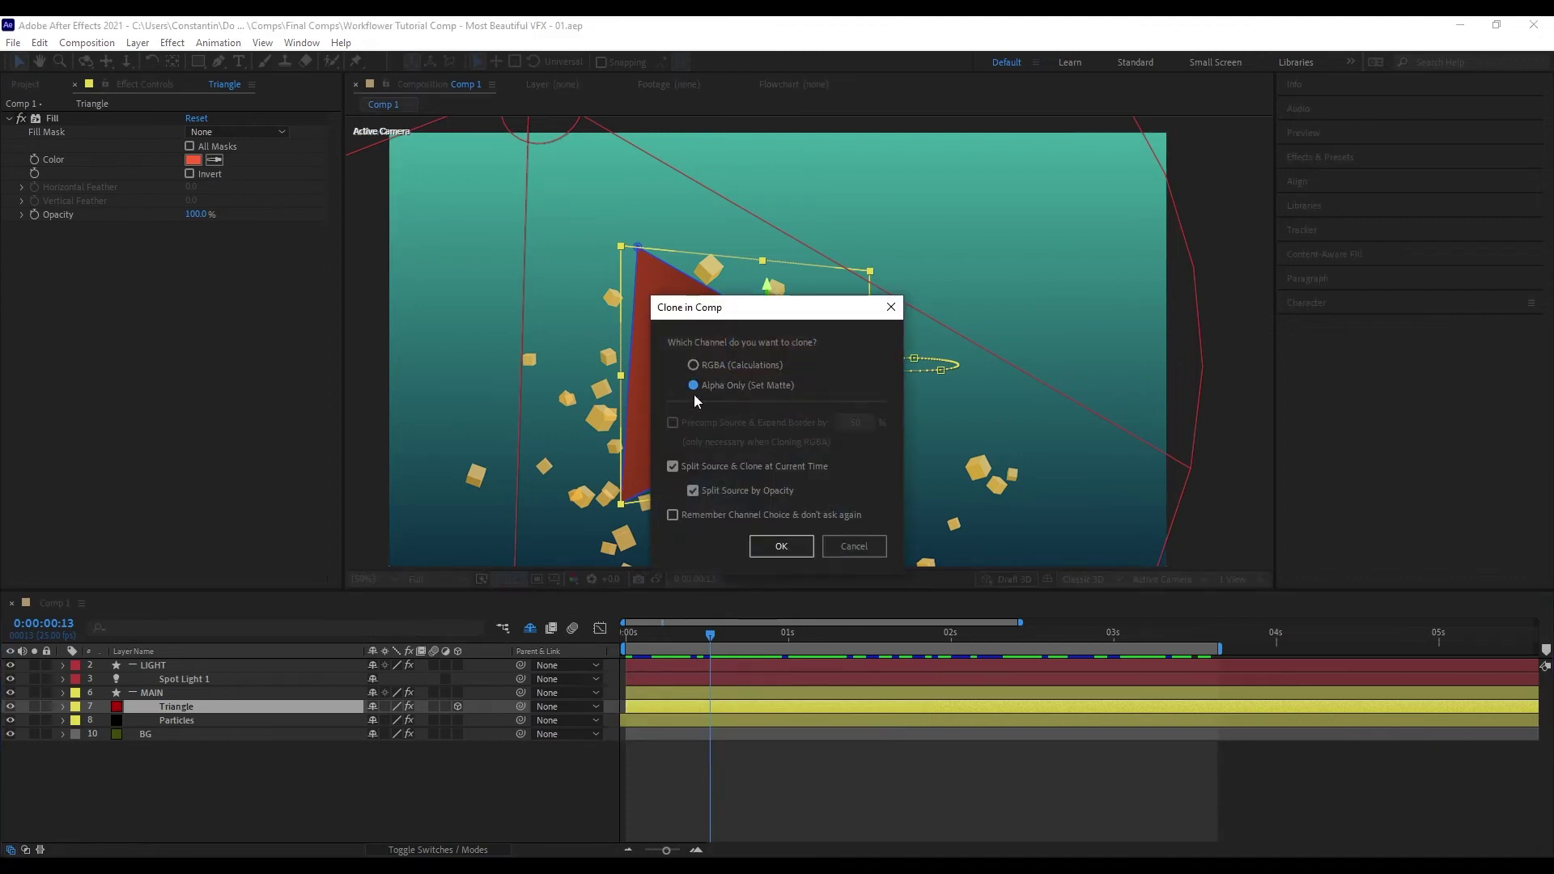
click(728, 369)
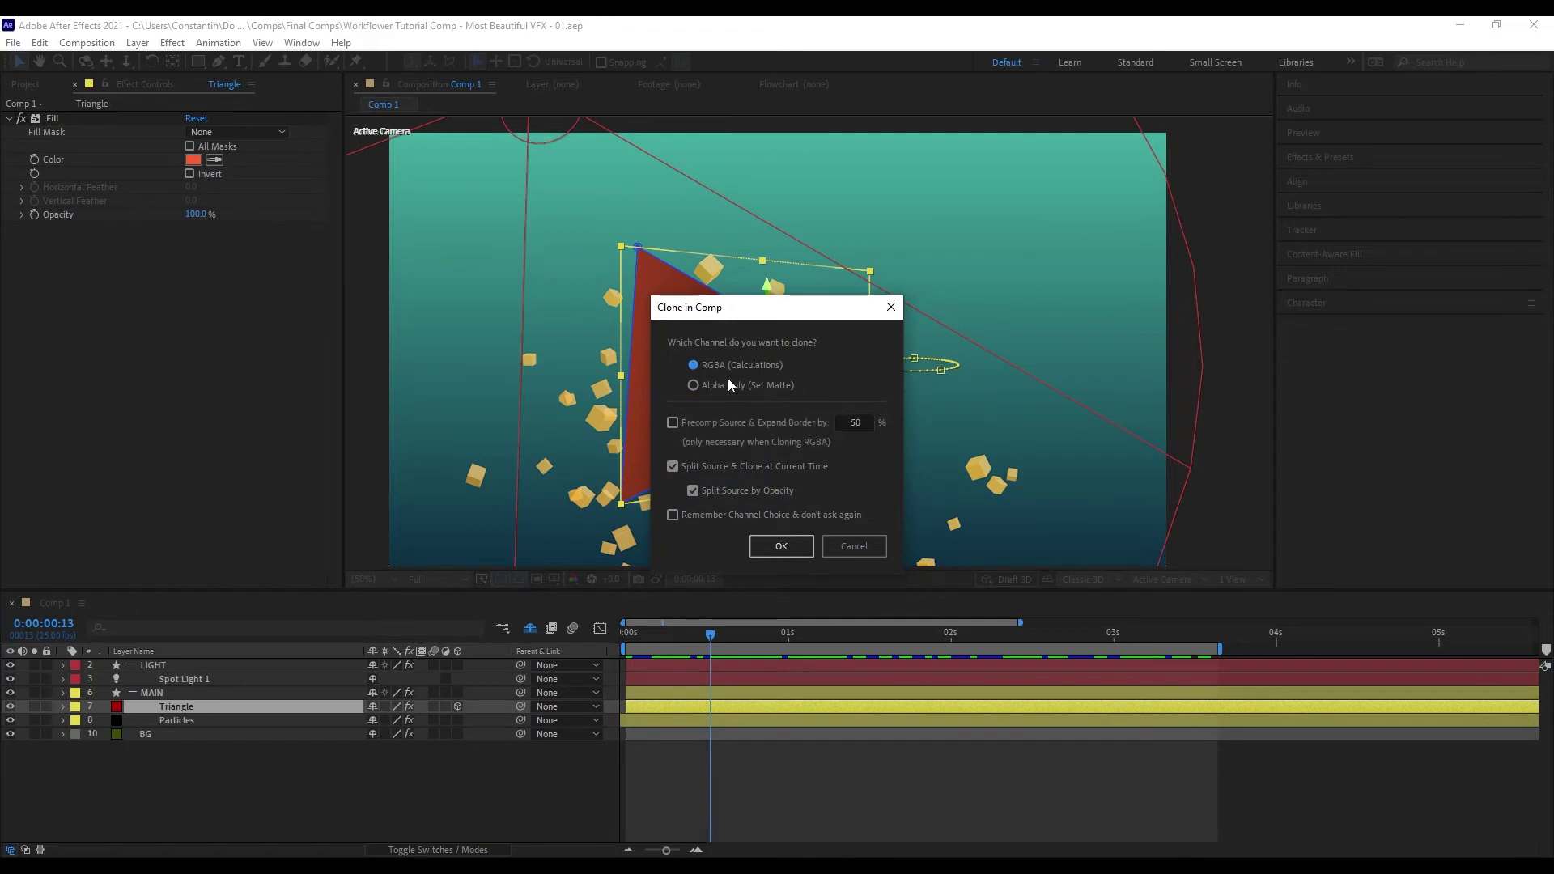
click(728, 467)
click(782, 546)
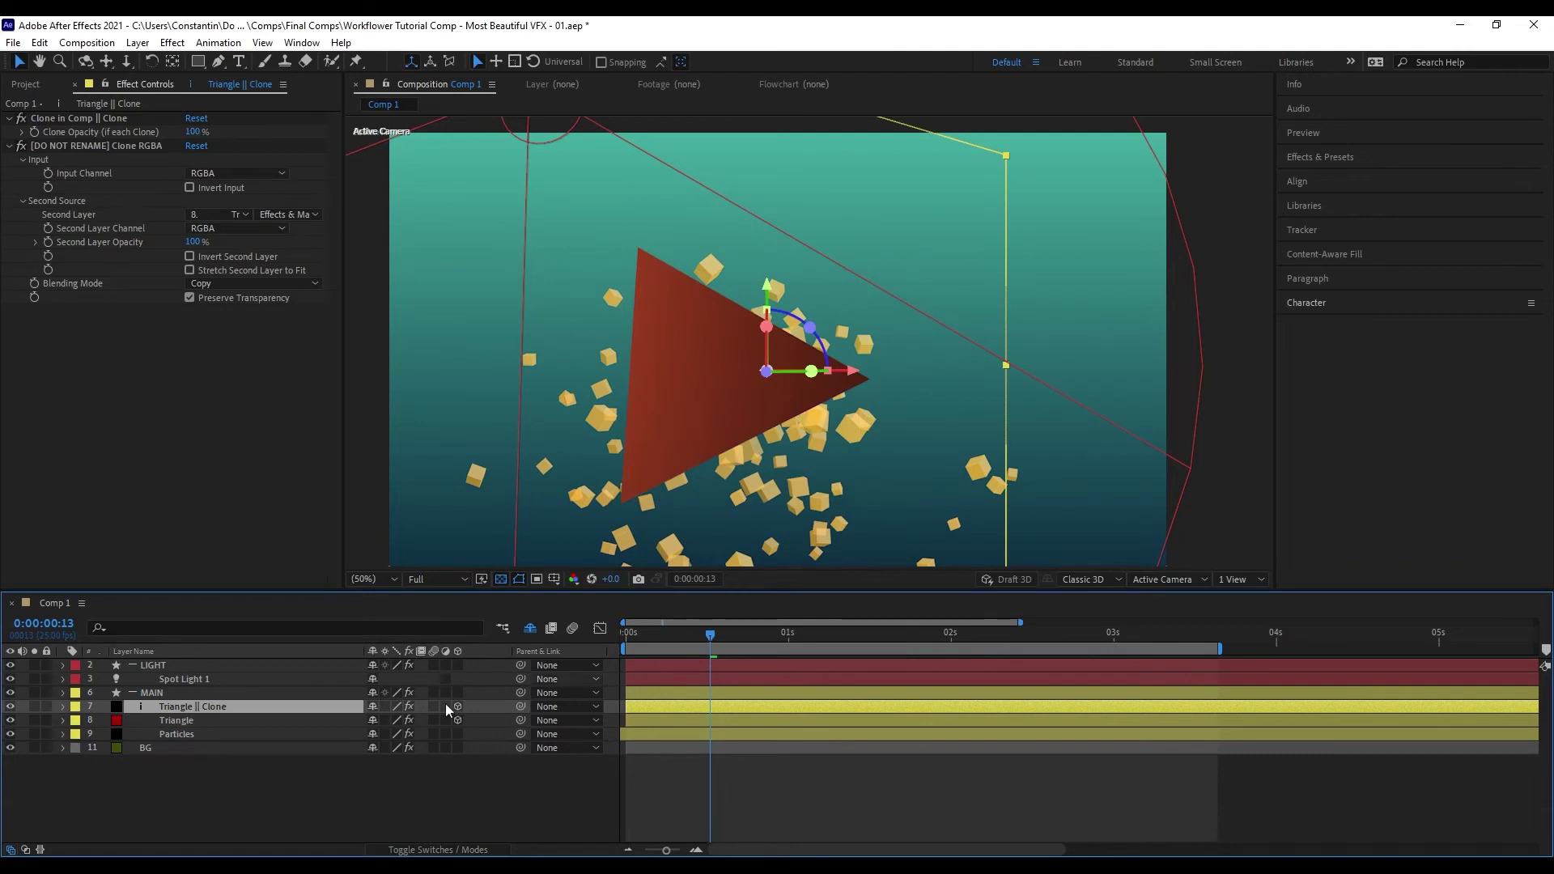
- Compare the Triangle source and its clone by toggling their visibility, leaving the clone hidden and the source visible
click(10, 720)
click(12, 707)
click(10, 721)
- Apply a Roughen Edges effect to the source Triangle layer
click(182, 721)
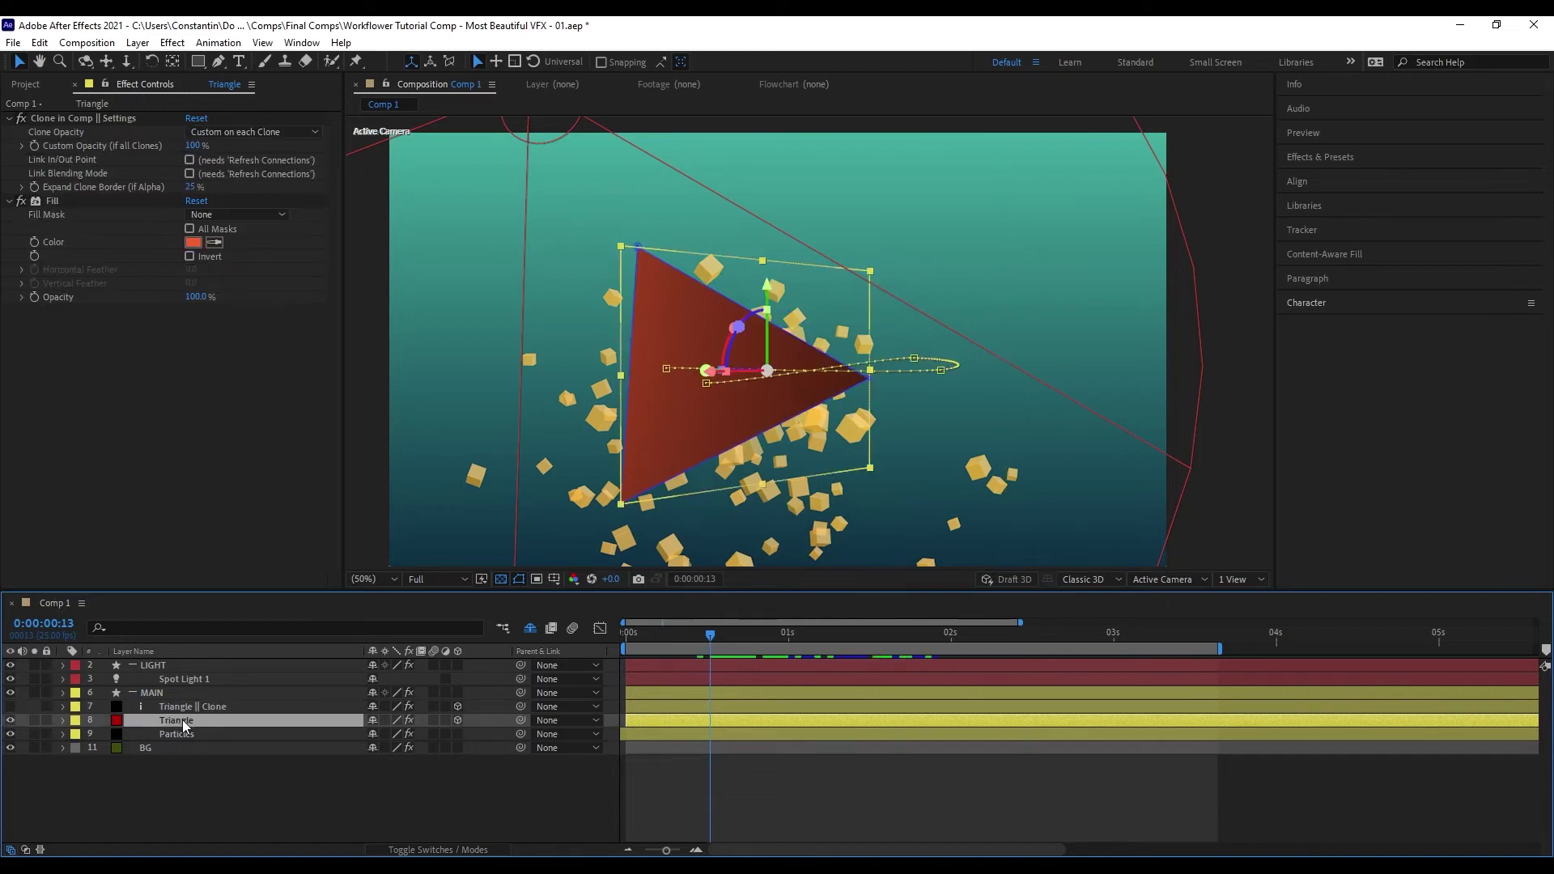
key(ctrl+space)
text(rough)
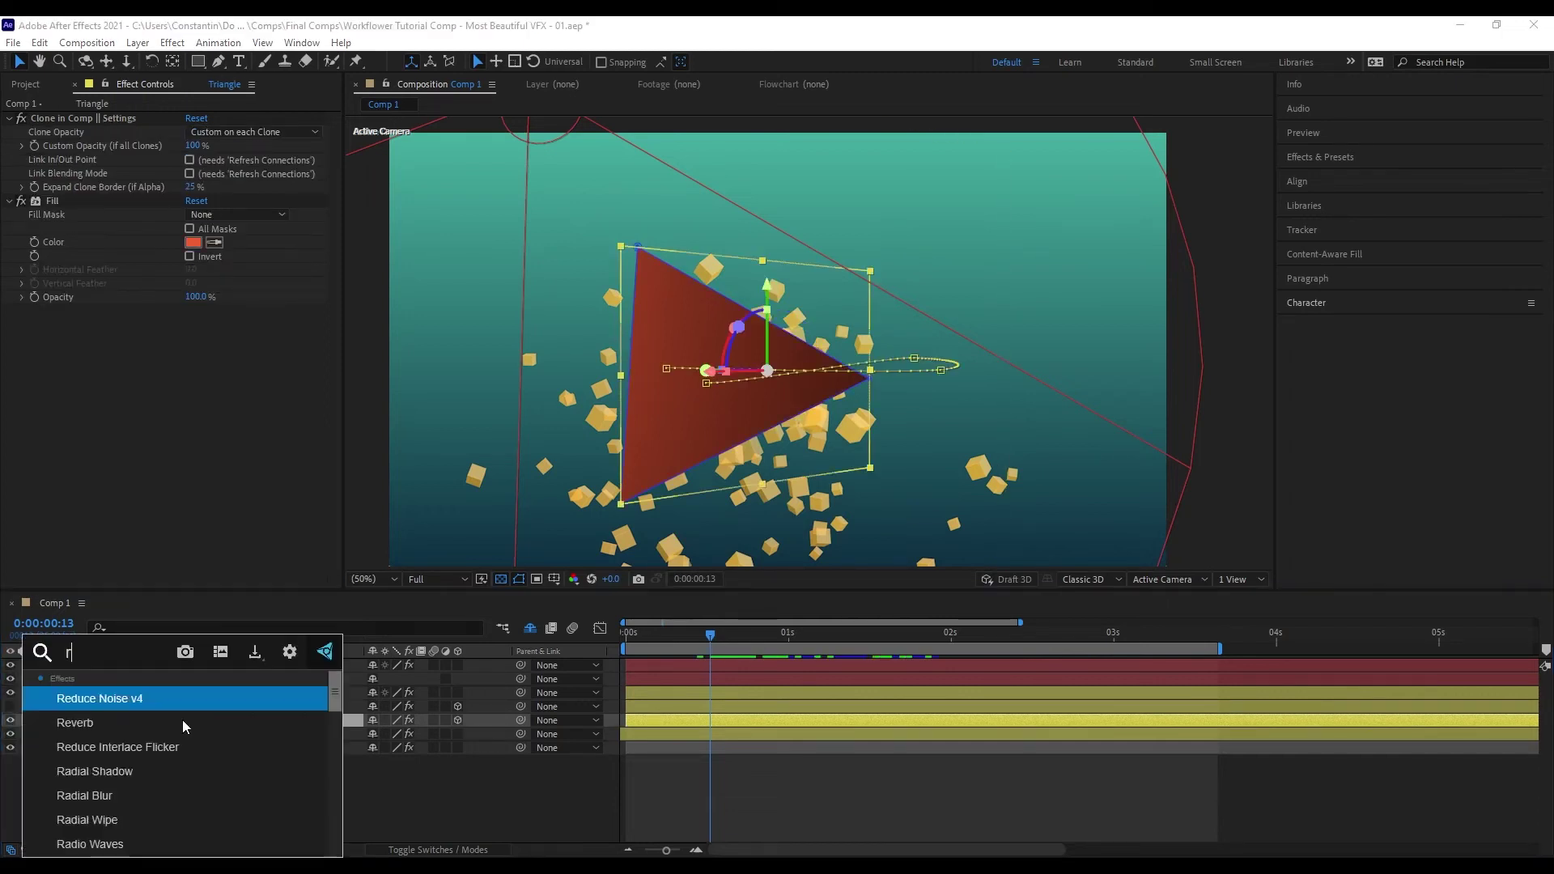
key(Return)
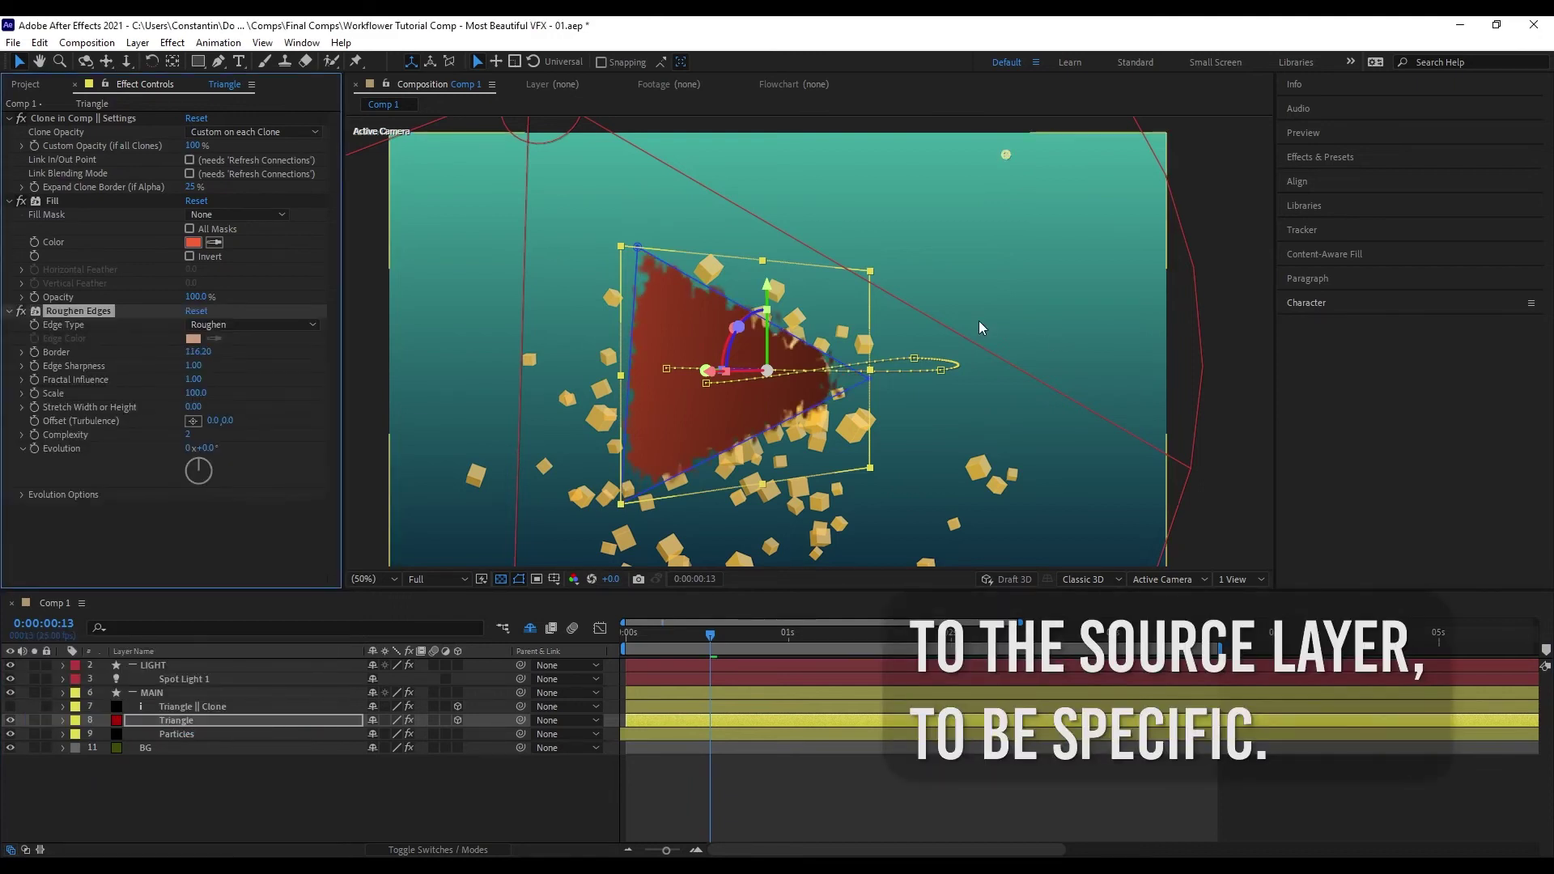
- Draw a second closed, curved mask with the Pen tool on the source Triangle layer, overlapping its lower-left edge
key(f)
key(g)
drag(654, 389, 601, 354)
drag(545, 407, 572, 471)
drag(672, 472, 674, 411)
click(654, 389)
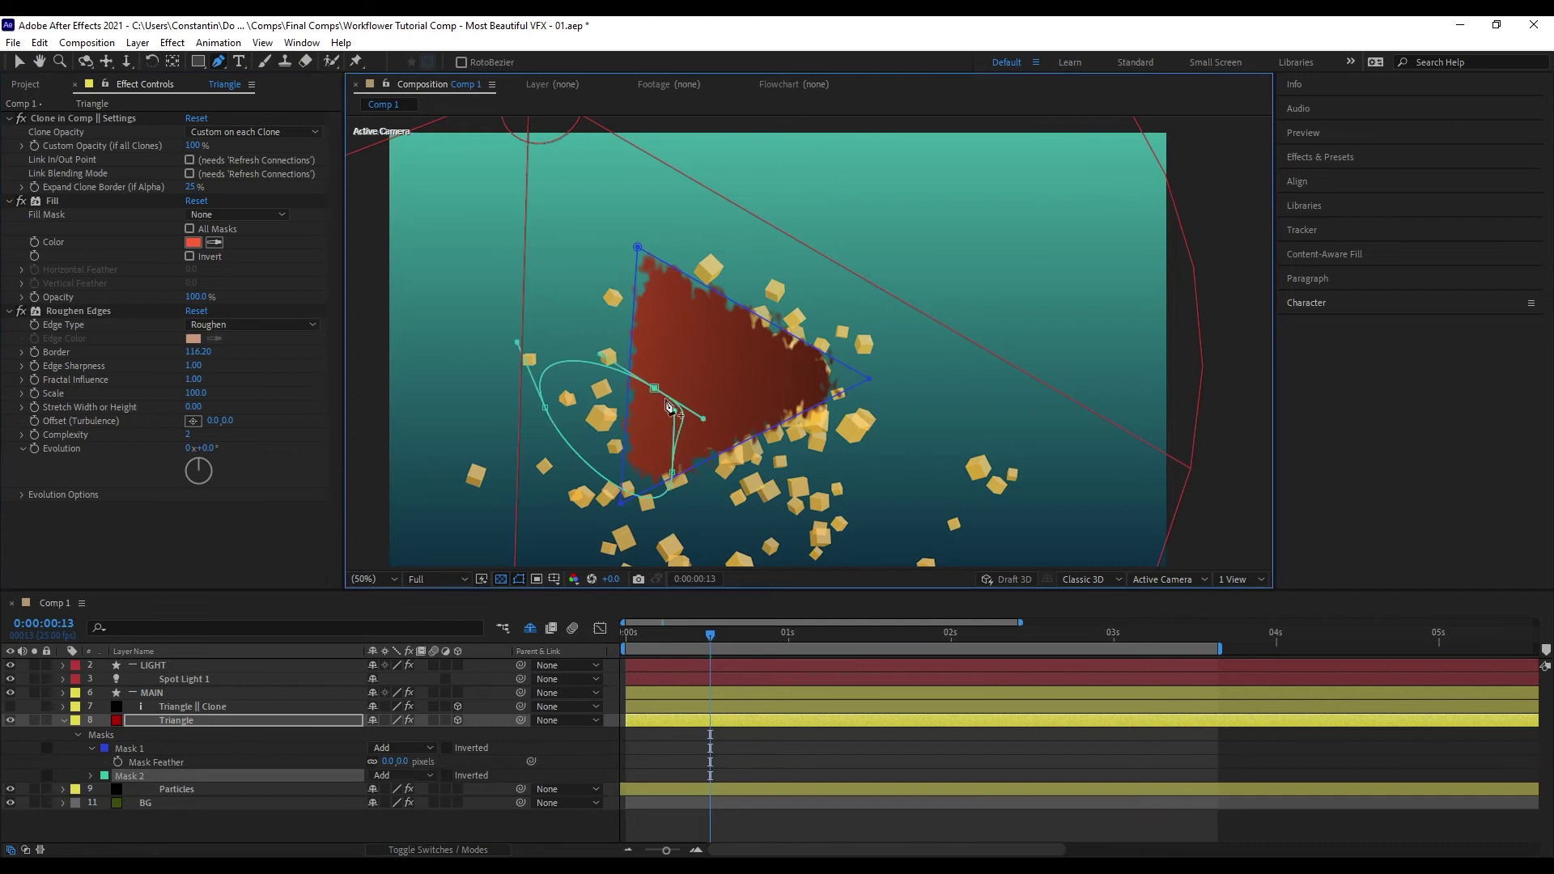
- Display the Triangle clone instead of its source and examine the Clone RGBA effect's properties in the timeline
click(11, 707)
click(11, 721)
click(240, 707)
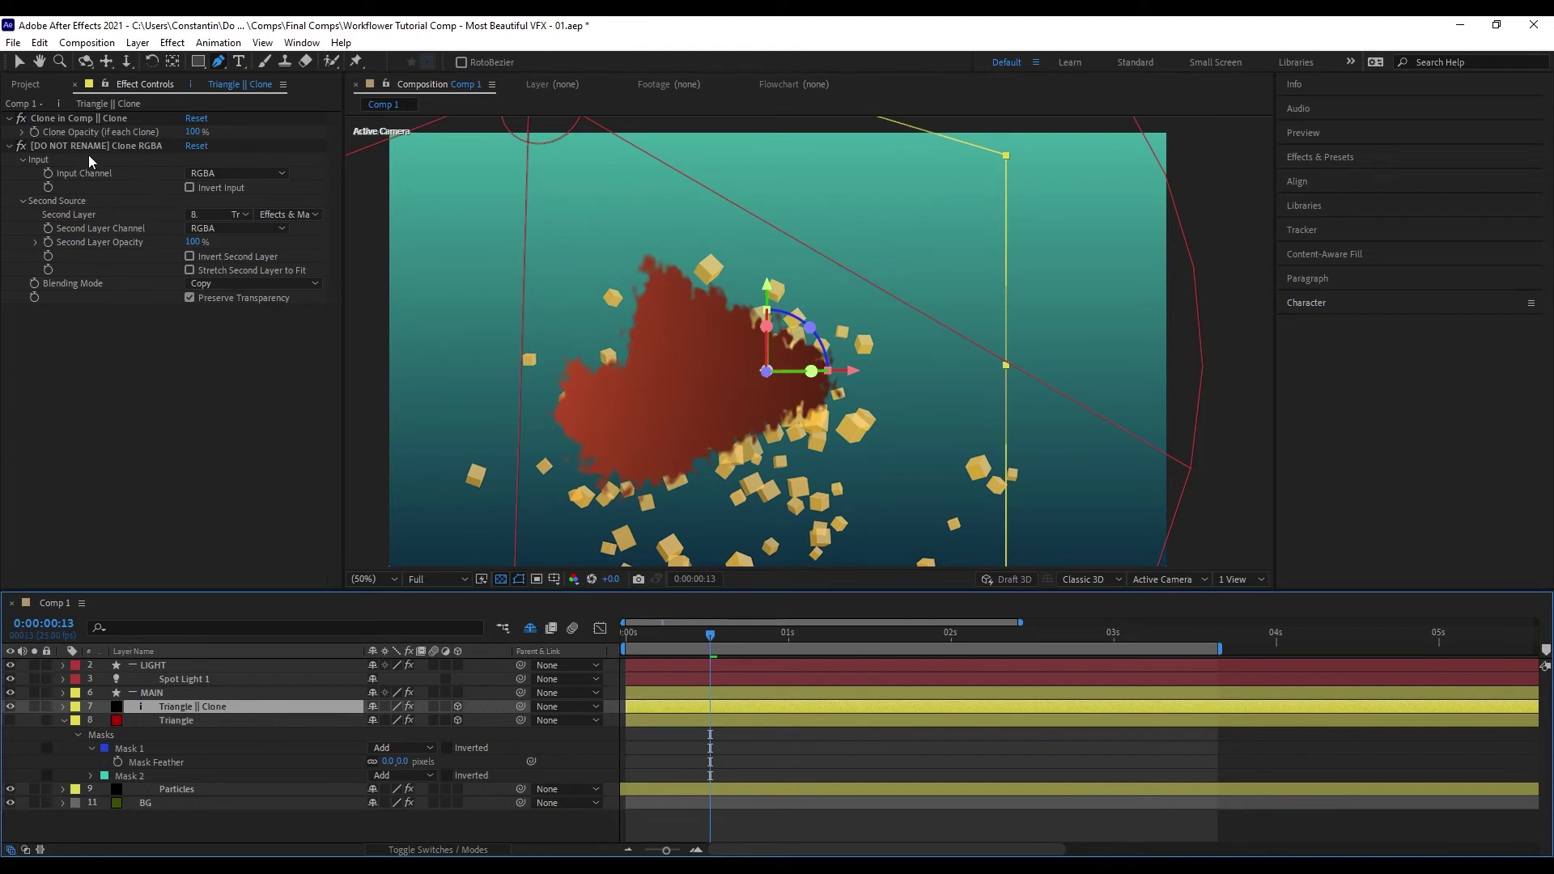
click(124, 149)
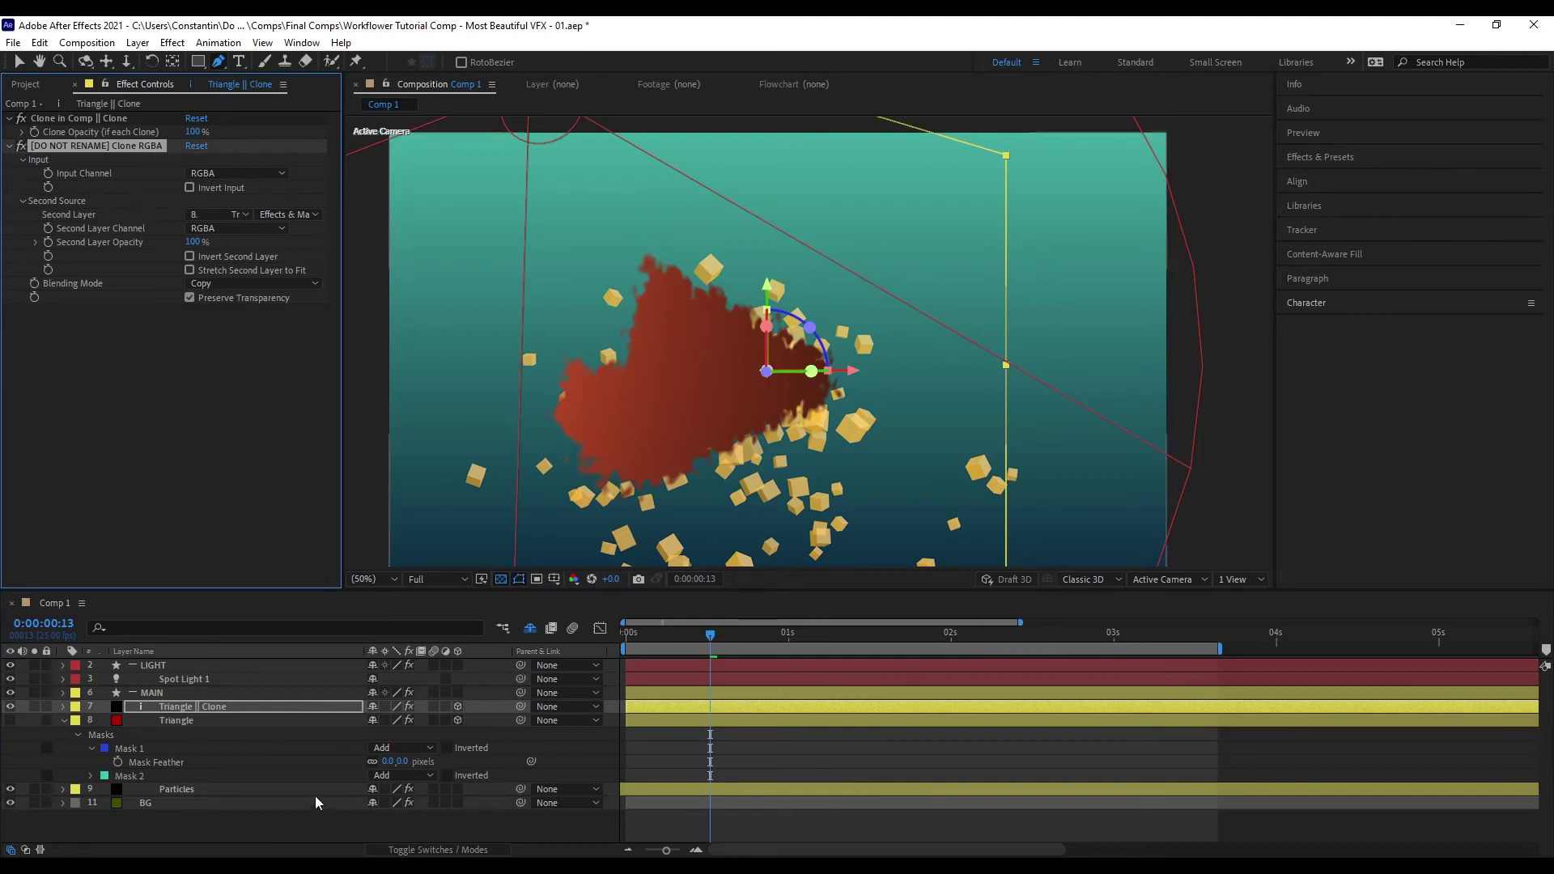
key(e)
key(e)
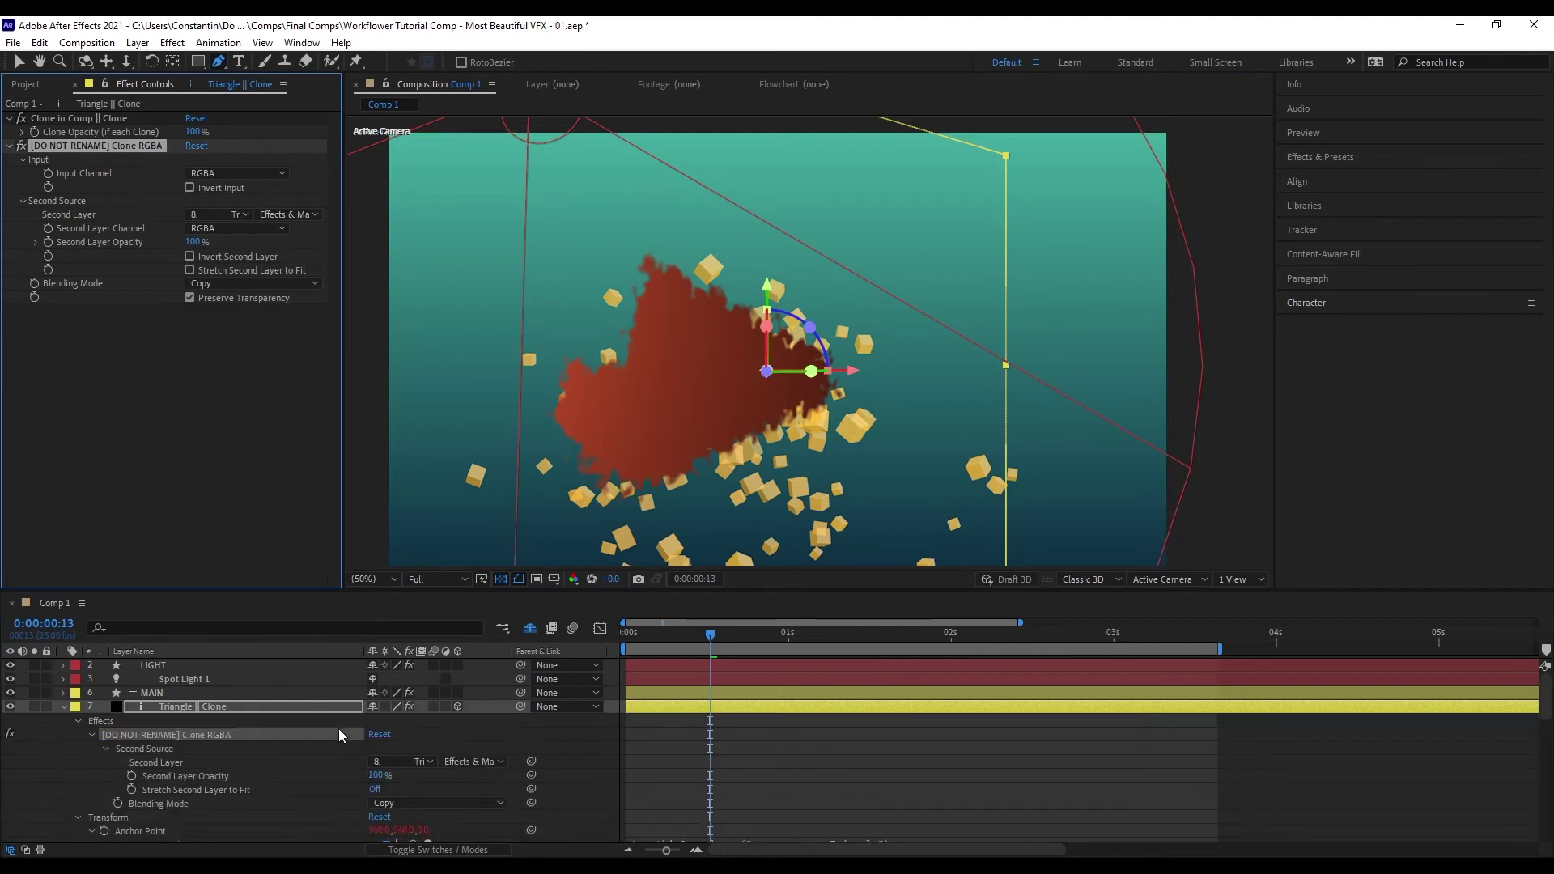
scroll(246, 750, down, 5)
scroll(279, 745, down, 5)
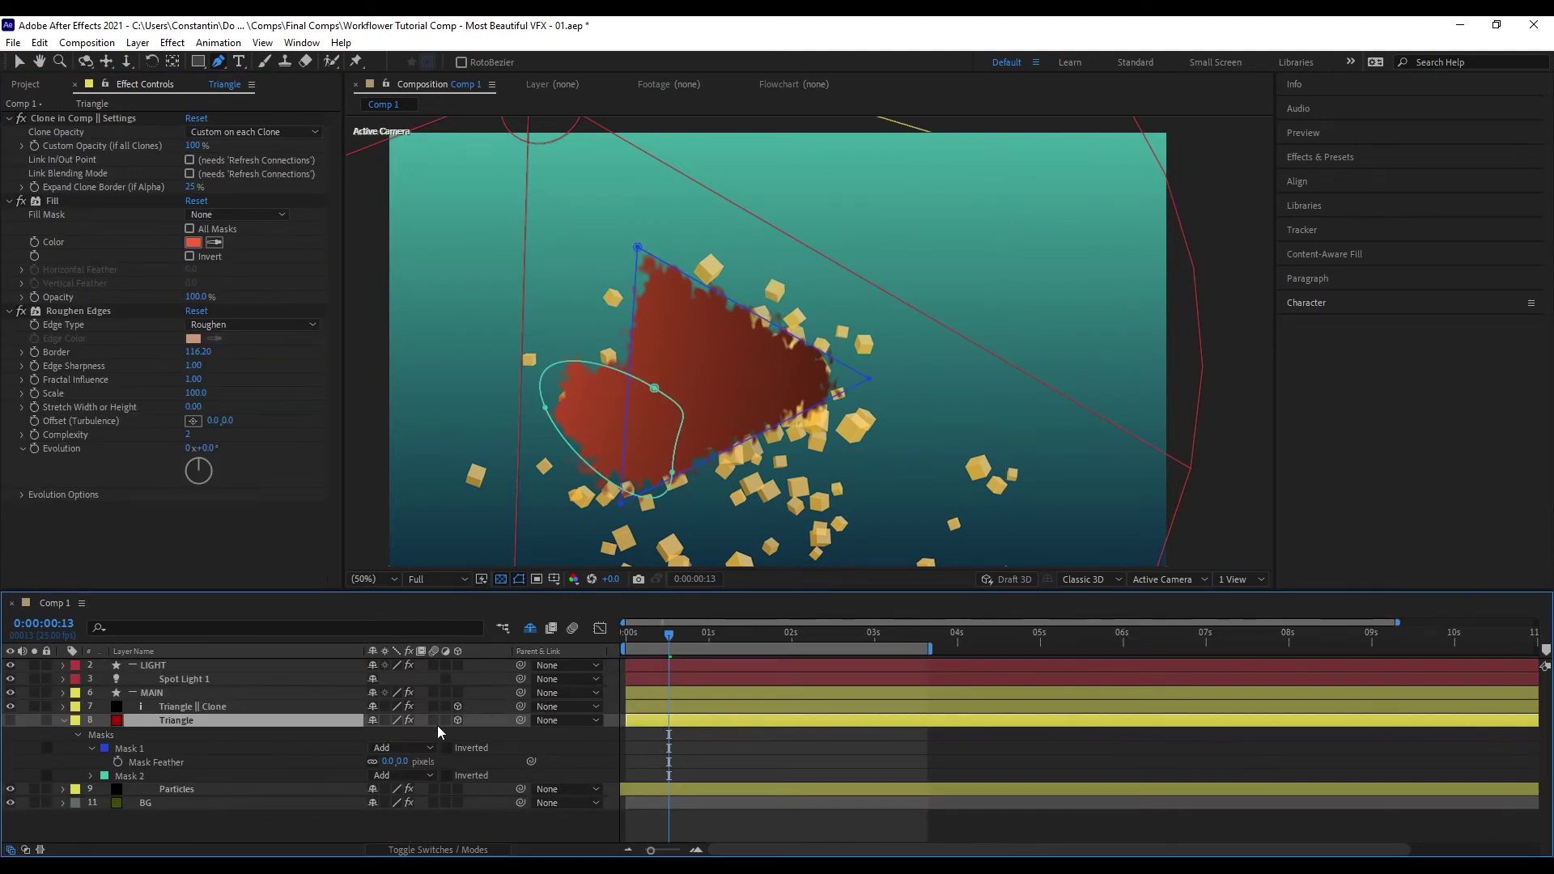
- Enable motion blur on the source Triangle layer and its clone
click(434, 721)
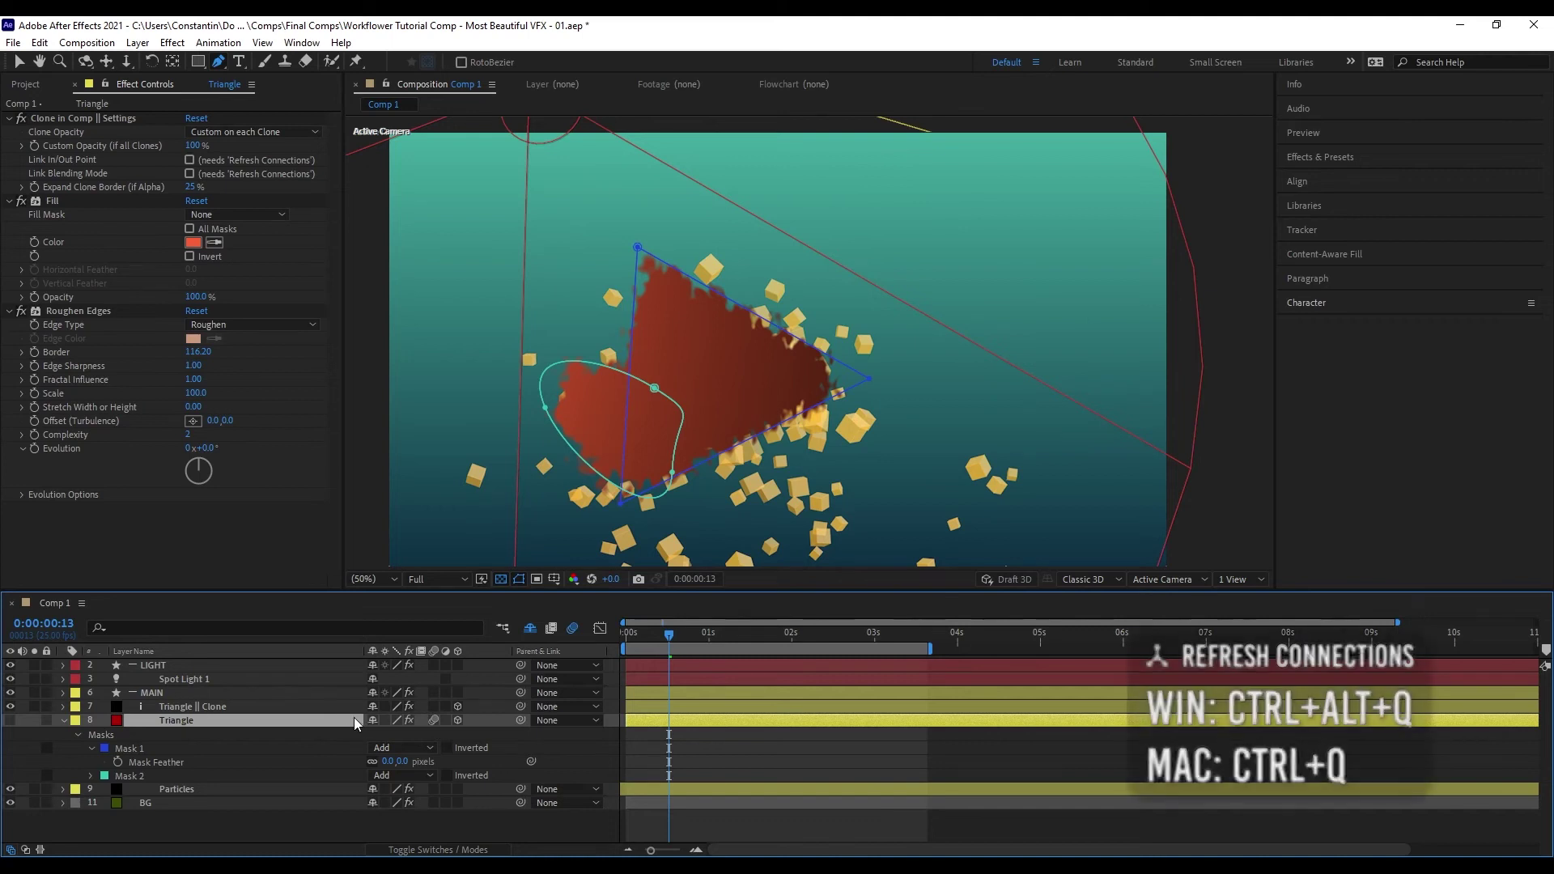
click(434, 707)
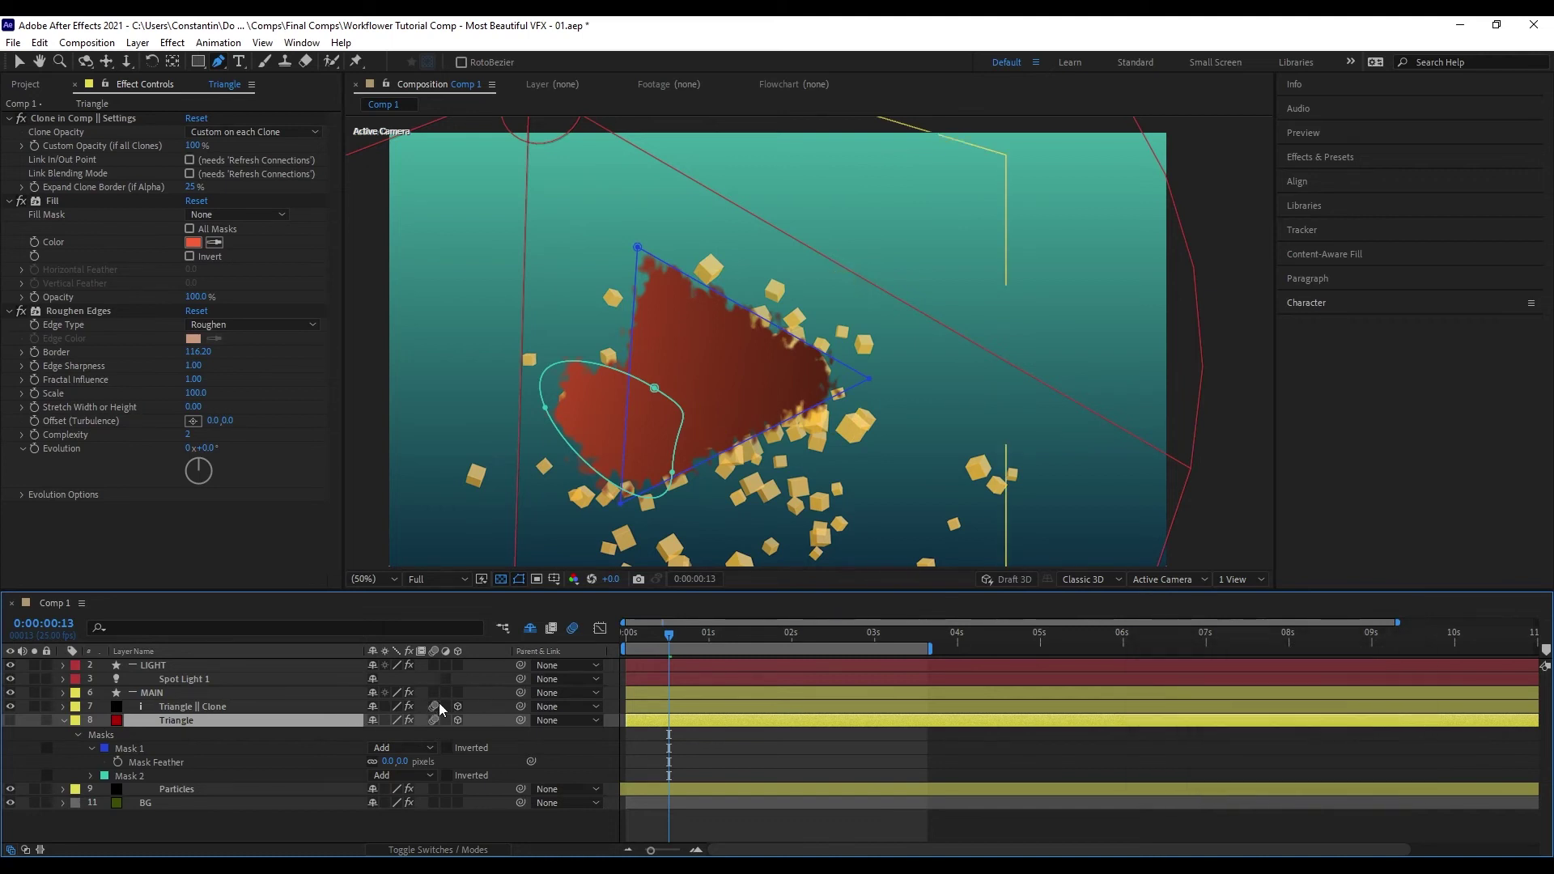
- Create a null layer, parent the source Triangle to it, and refresh the clone connections
key(ctrl+alt+shift+y)
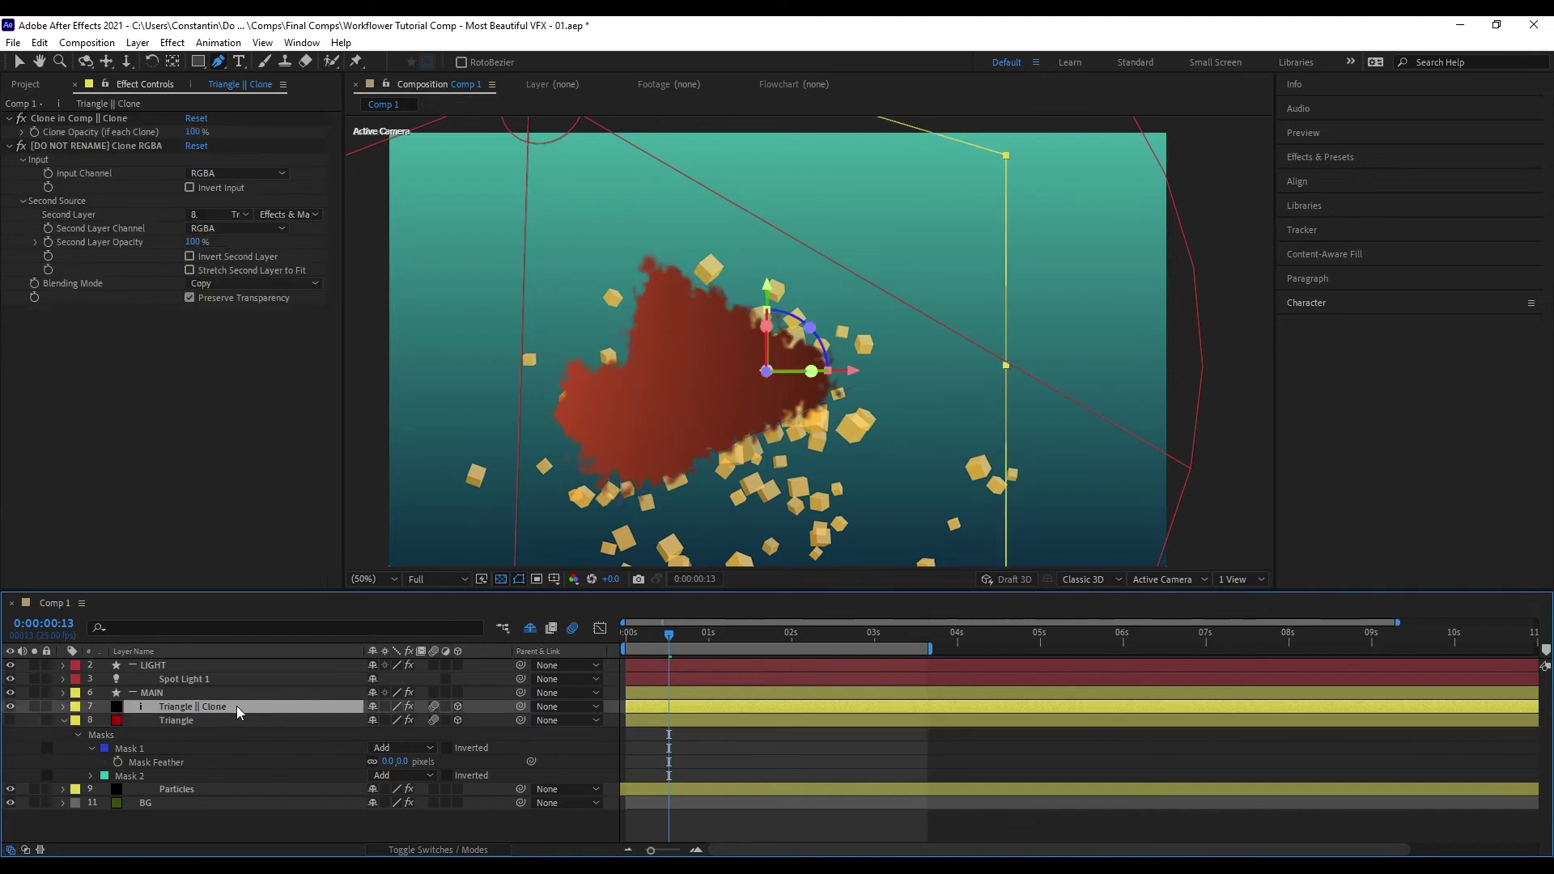
click(336, 733)
drag(520, 735, 196, 707)
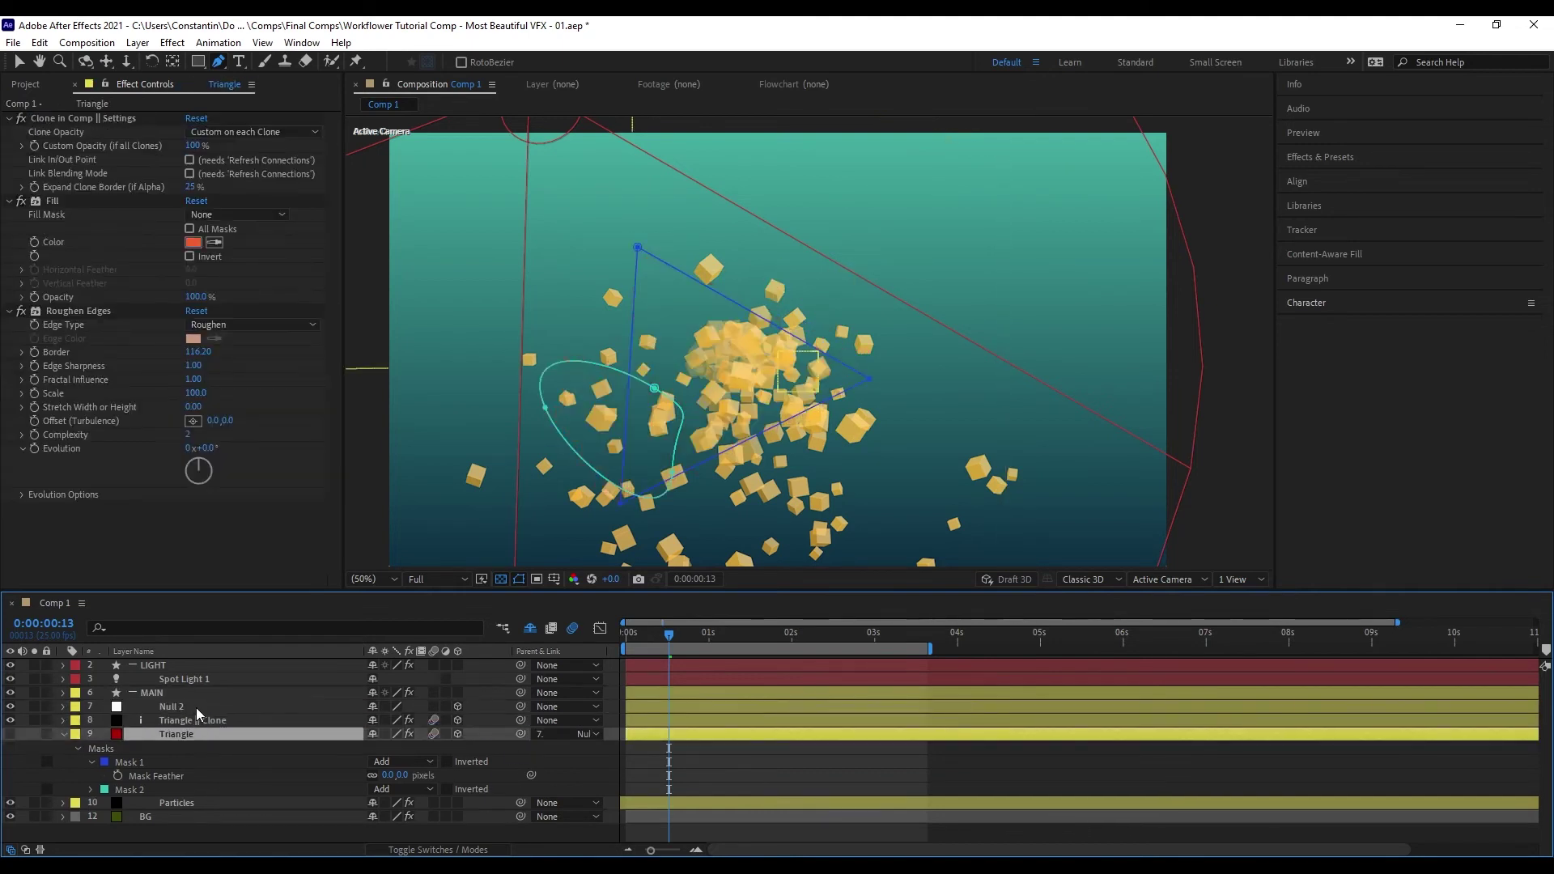
key(ctrl+alt+q)
- Delete the Triangle clone together with the null layer
click(298, 717)
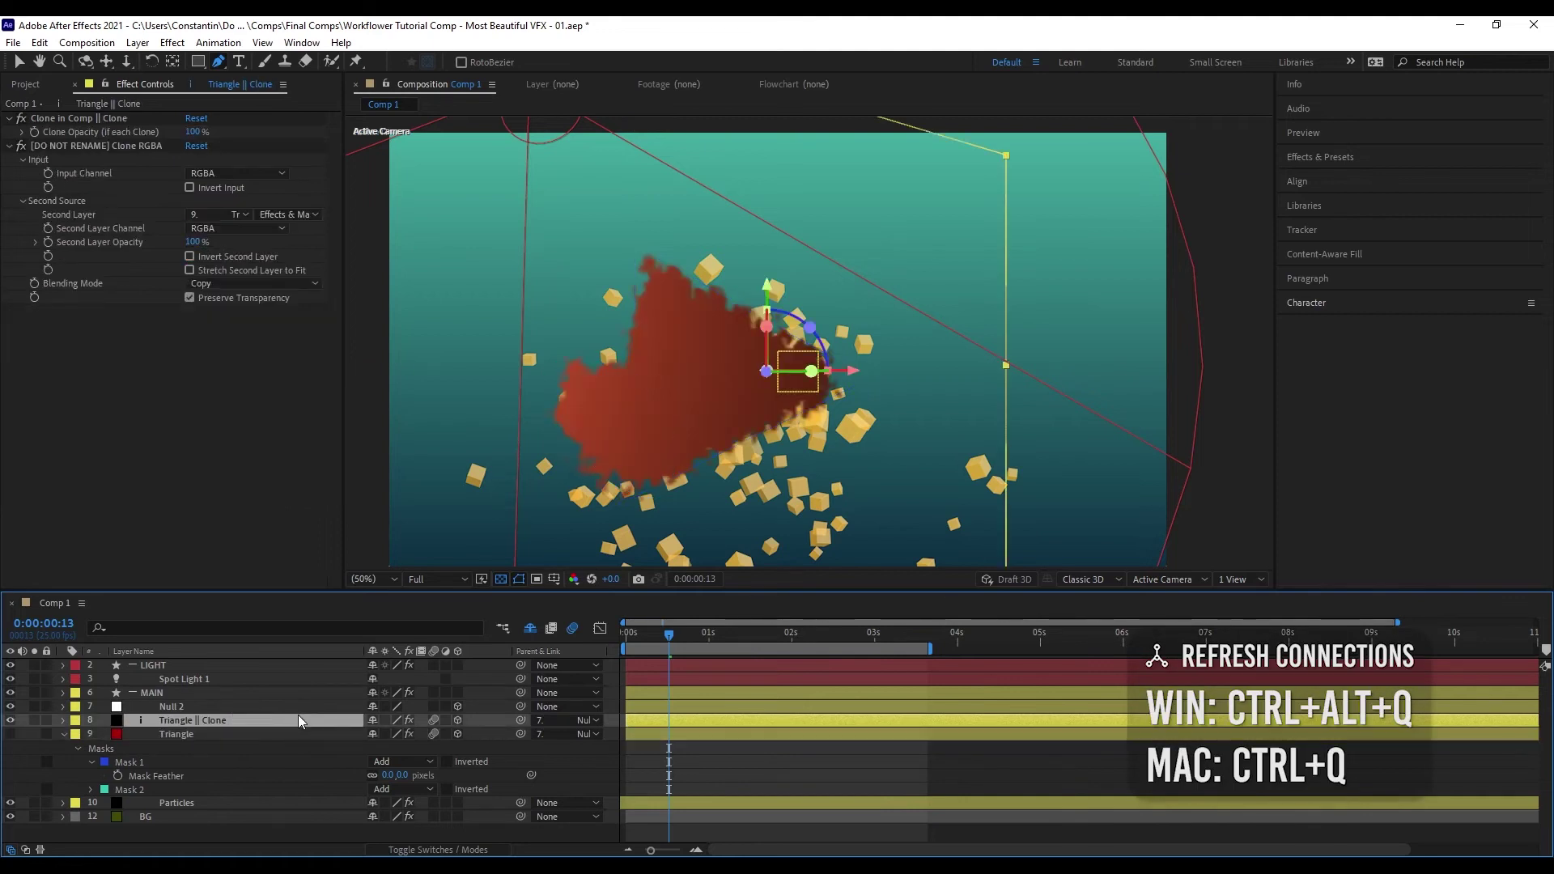
shift+click(303, 709)
key(Delete)
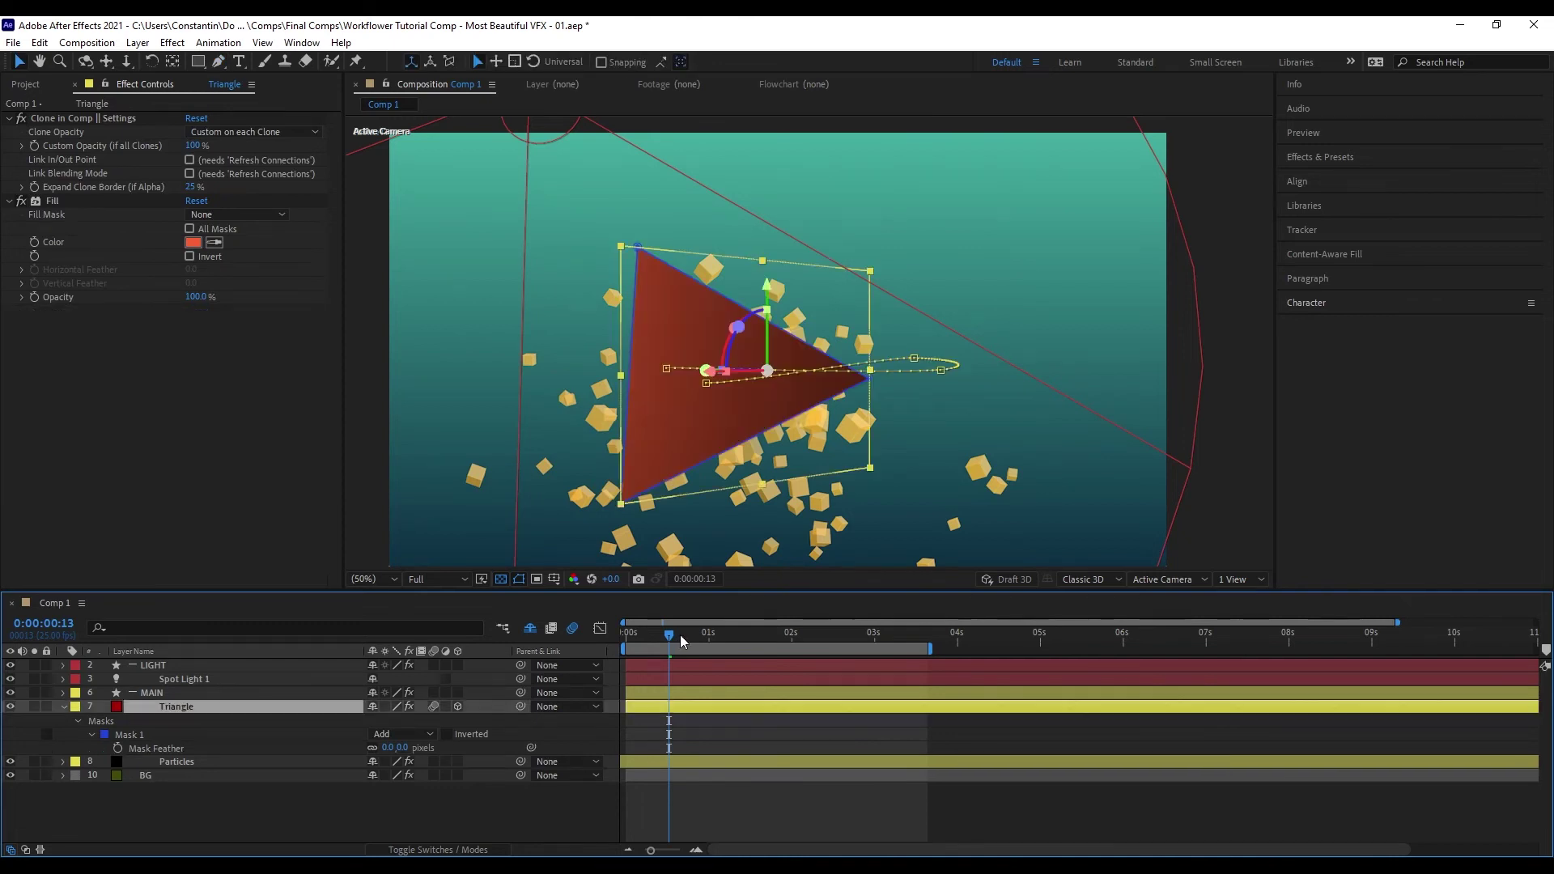
- At 0:00:02:00, create an RGBA (Calculations) Clone in Comp of the Triangle layer with Split Source & Clone at Current Time enabled
drag(680, 635, 858, 643)
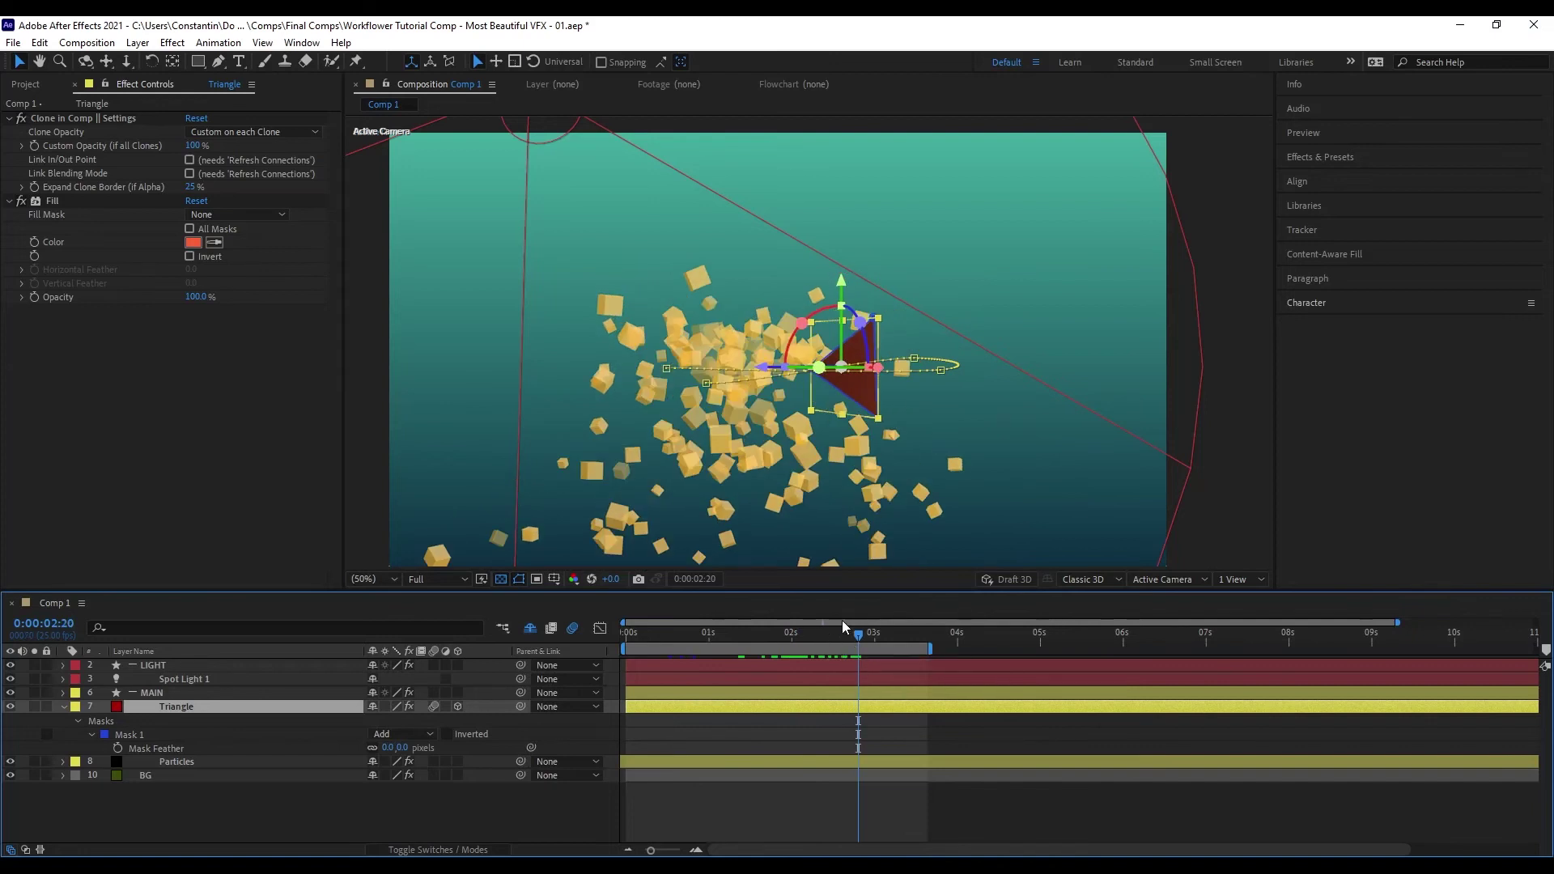
drag(830, 641, 784, 656)
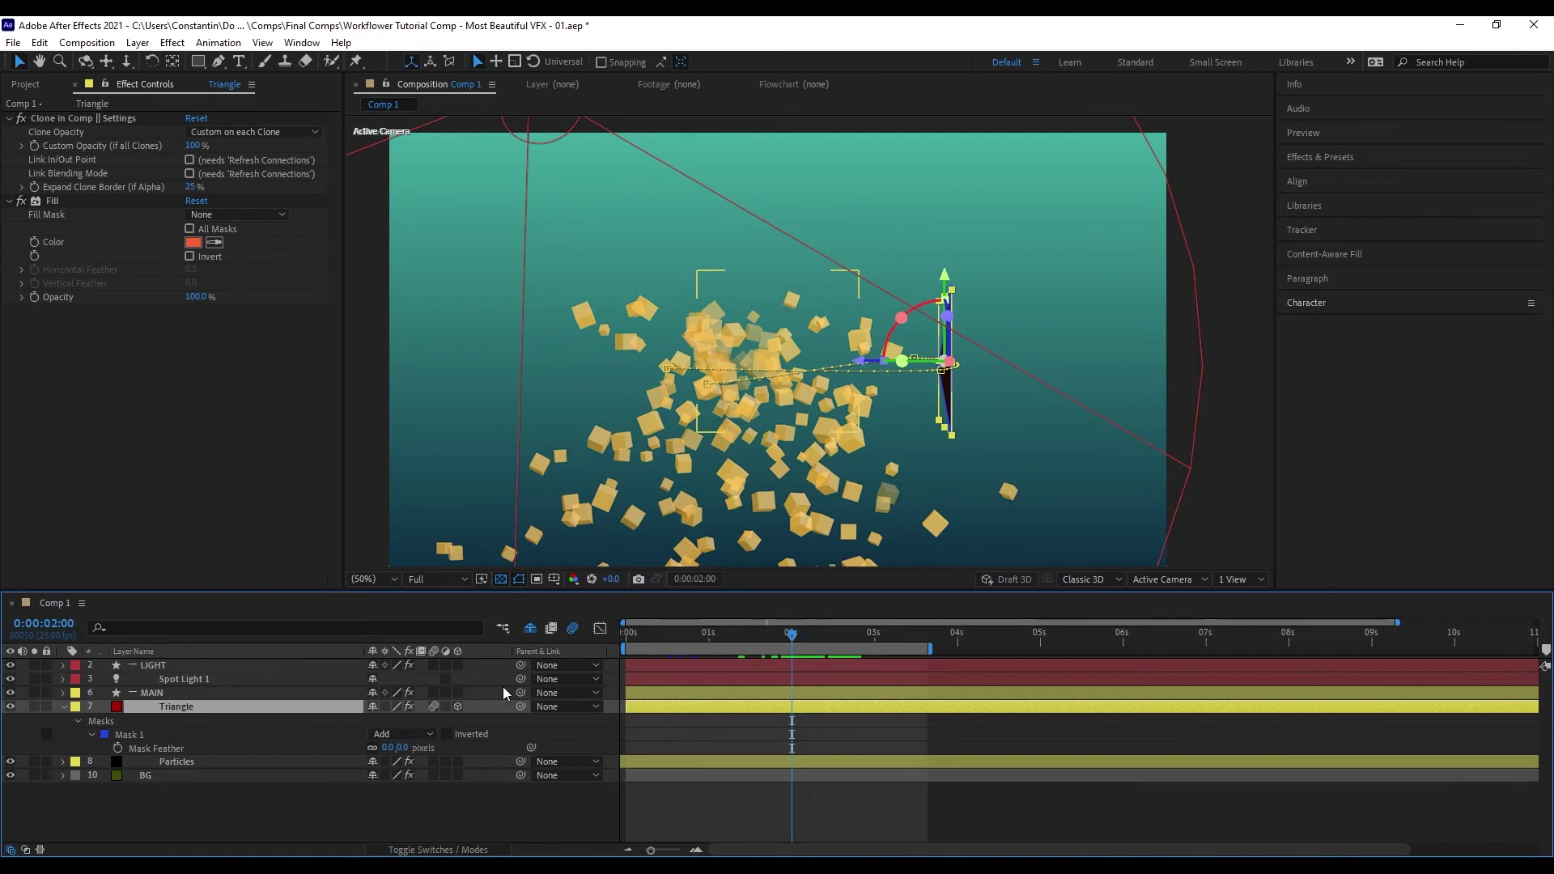
key(shift+n)
click(756, 367)
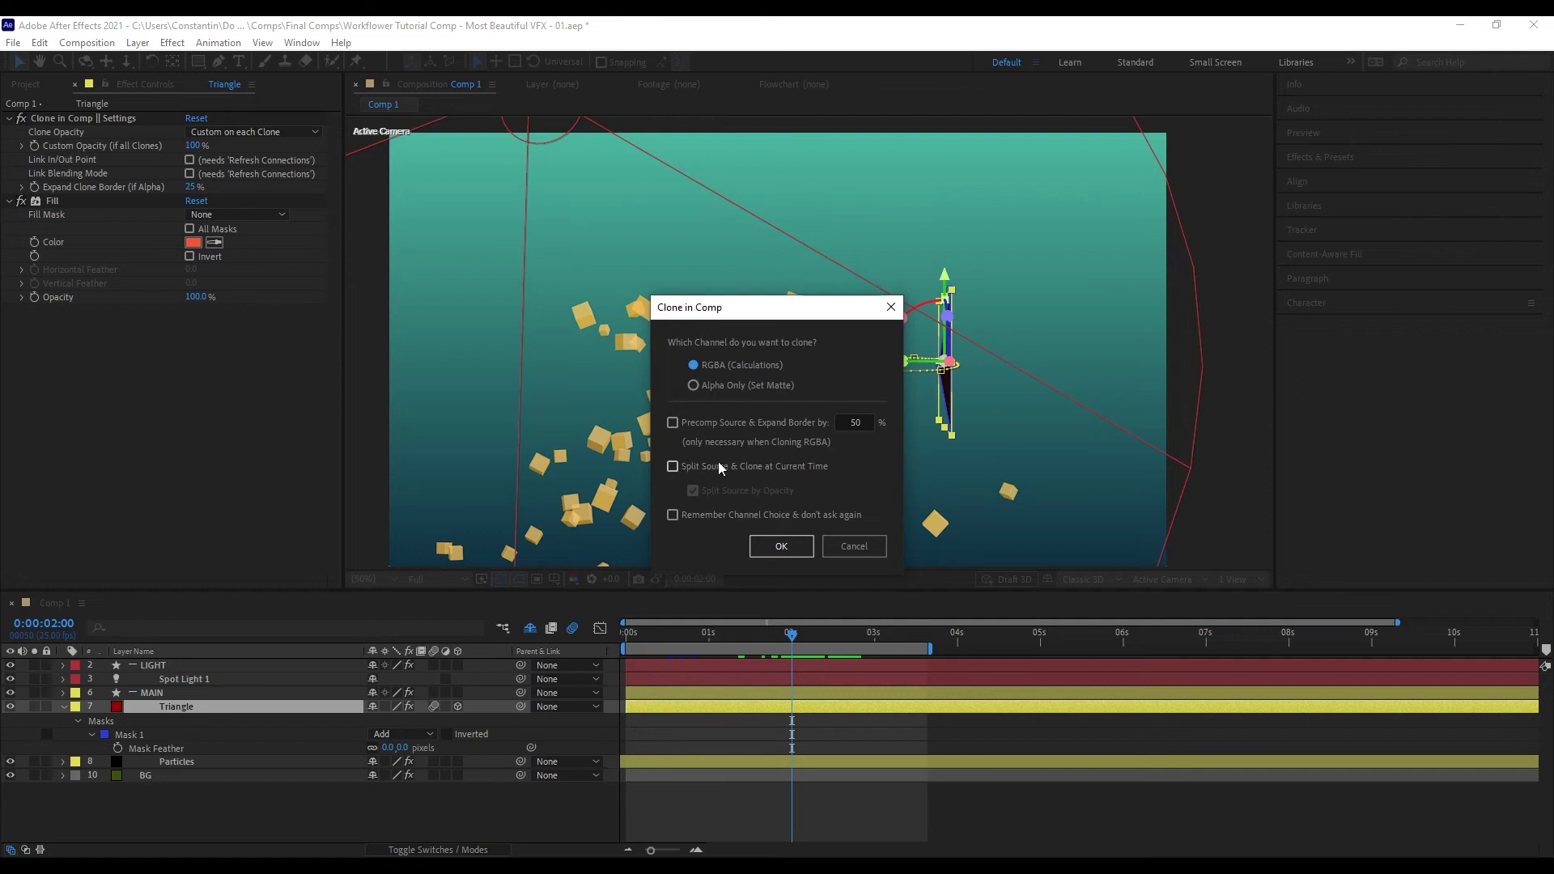
click(756, 468)
click(783, 546)
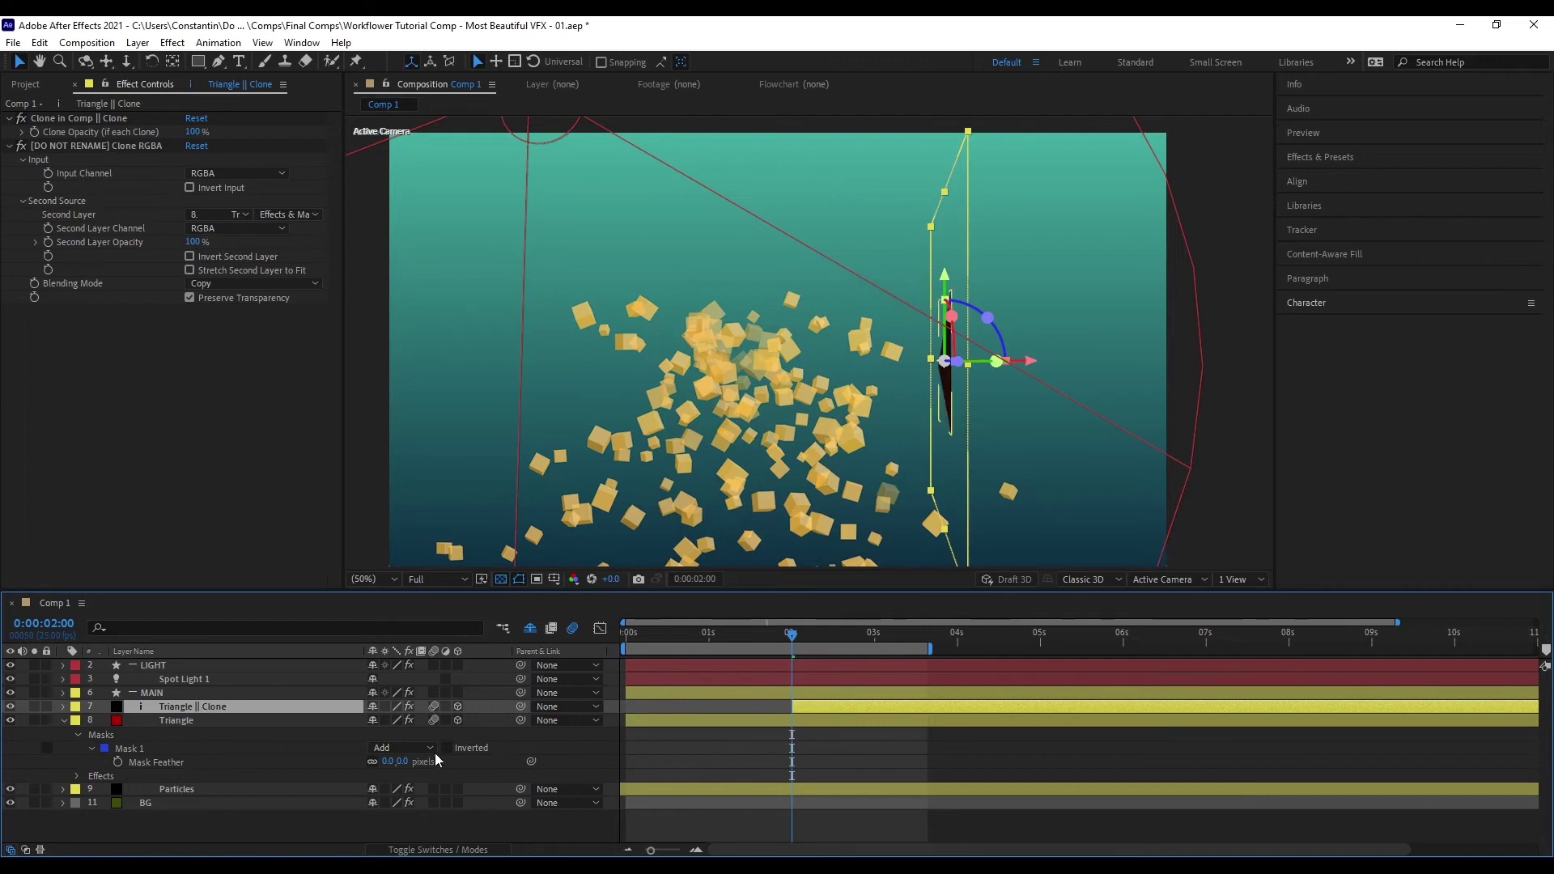
- Move the Triangle clone beneath the Particles layer and check the source's Opacity keyframes around the split, scrubbing to 0:00:02:23
mouse_move(220, 710)
mouse_down()
mouse_move(293, 735)
mouse_move(311, 793)
mouse_up()
click(250, 709)
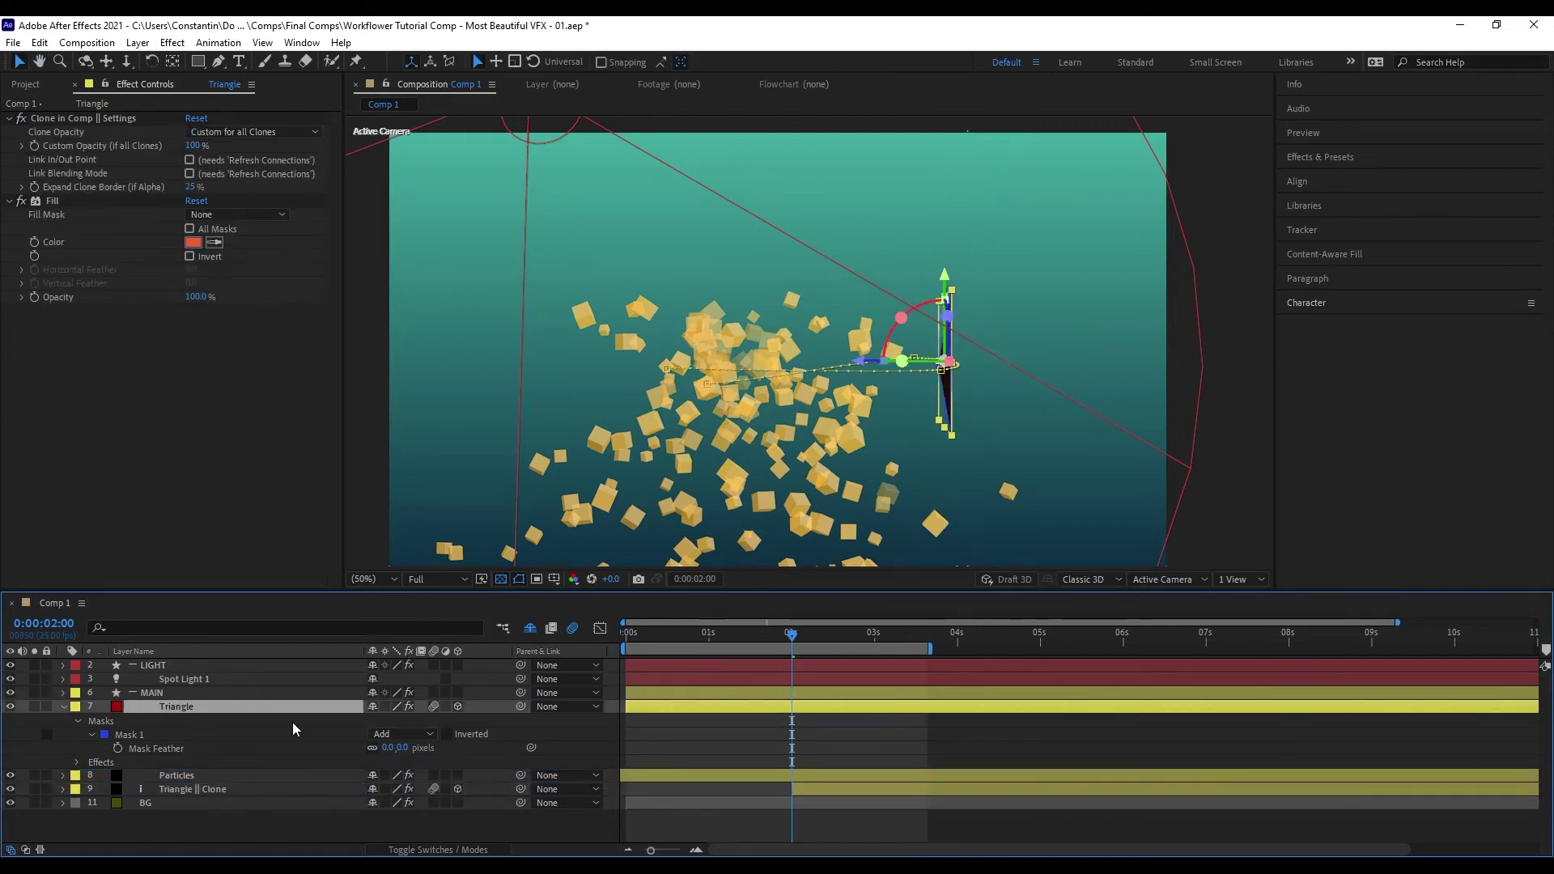
key(alt+shift+t)
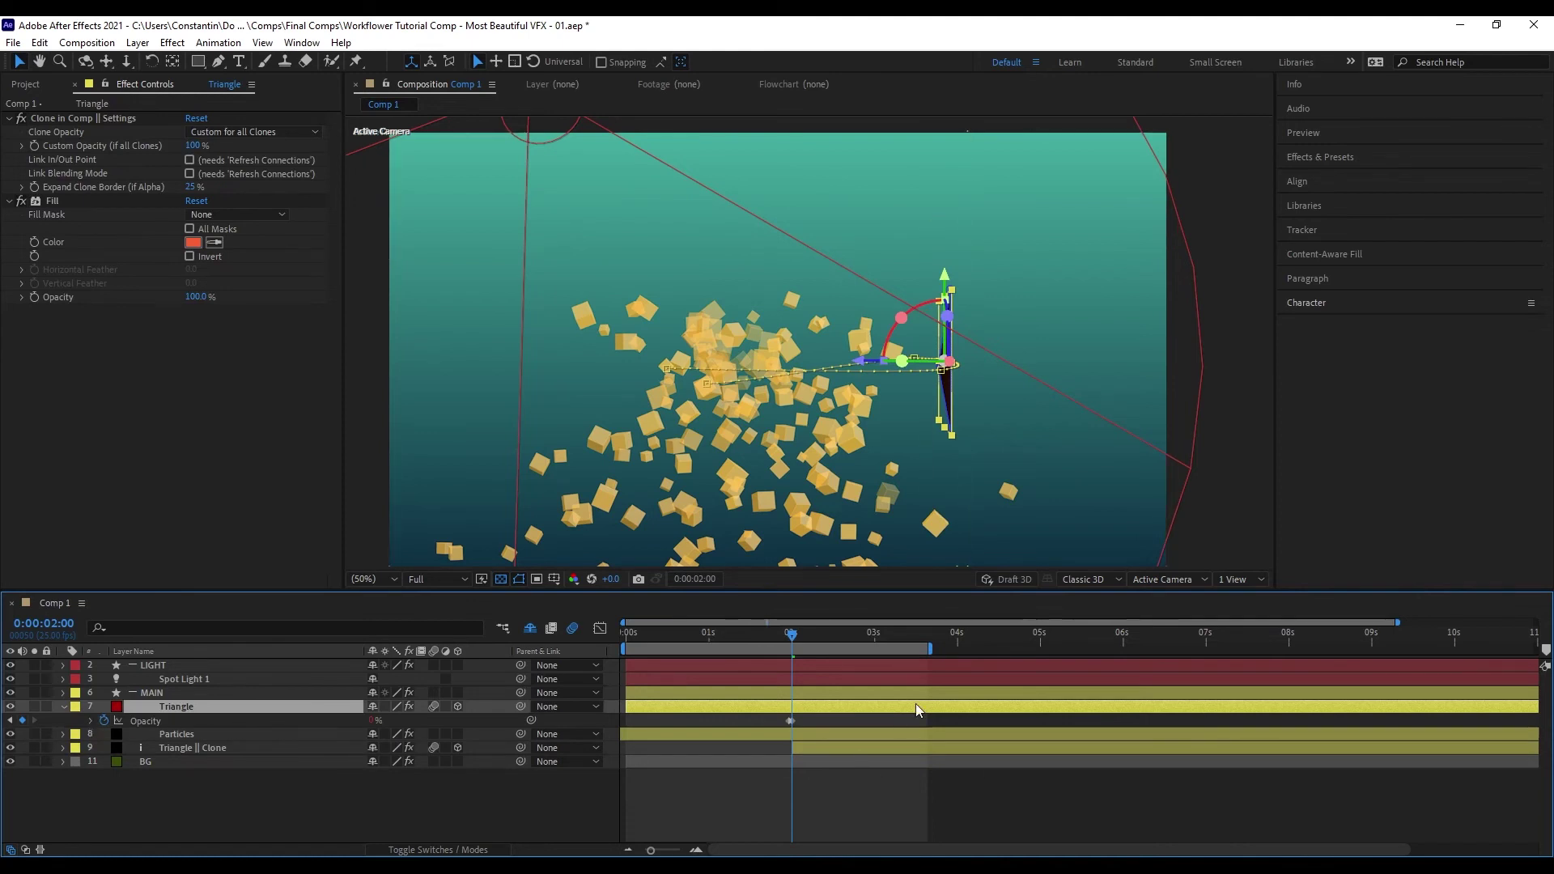
key(Page_Up)
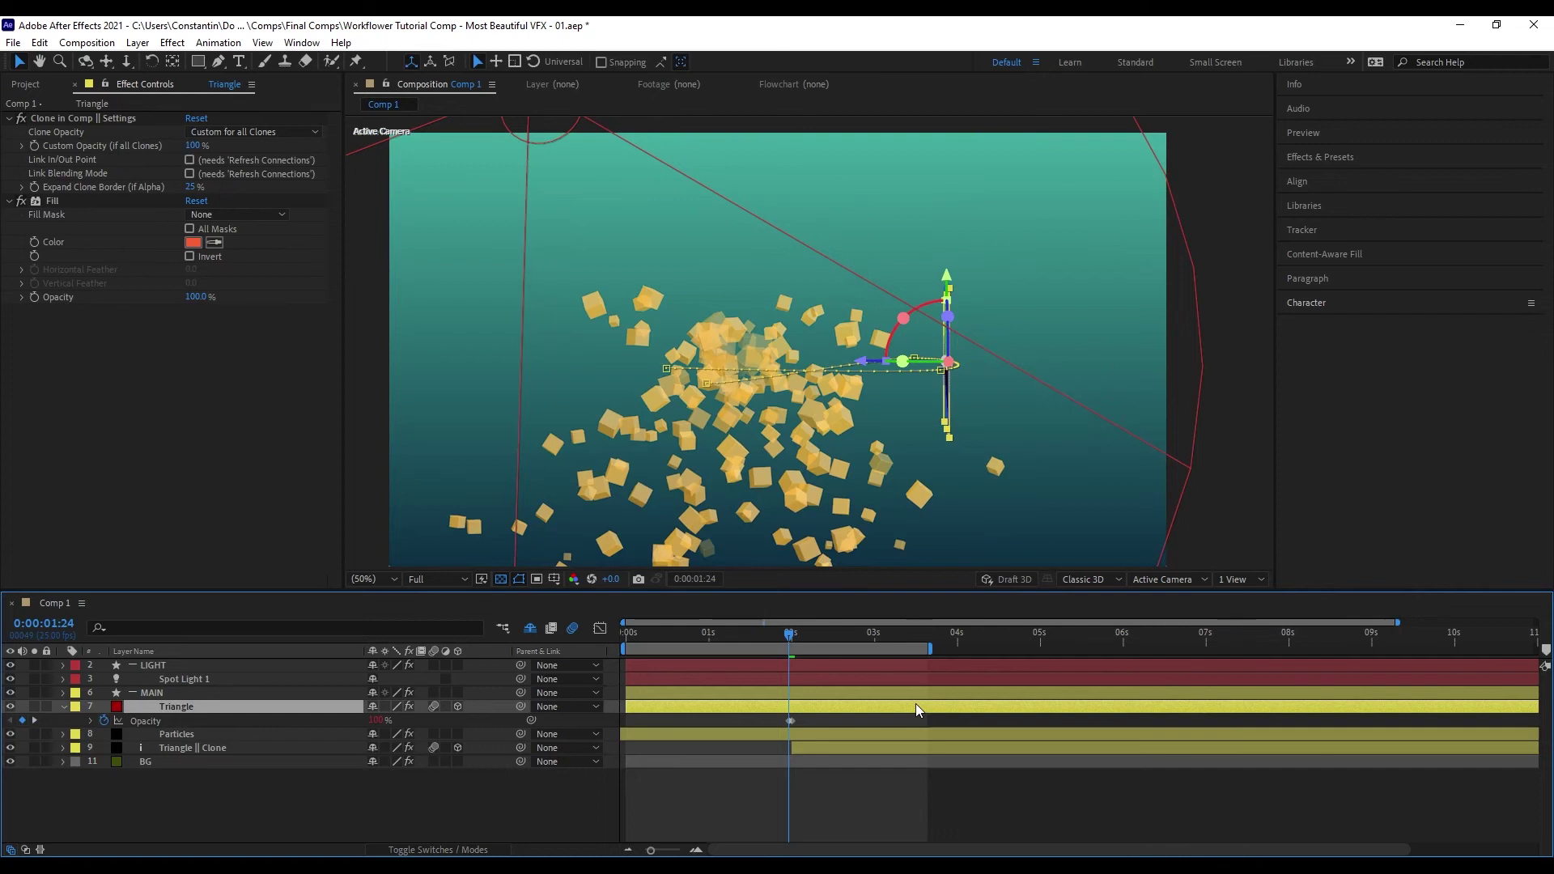
drag(810, 643, 876, 644)
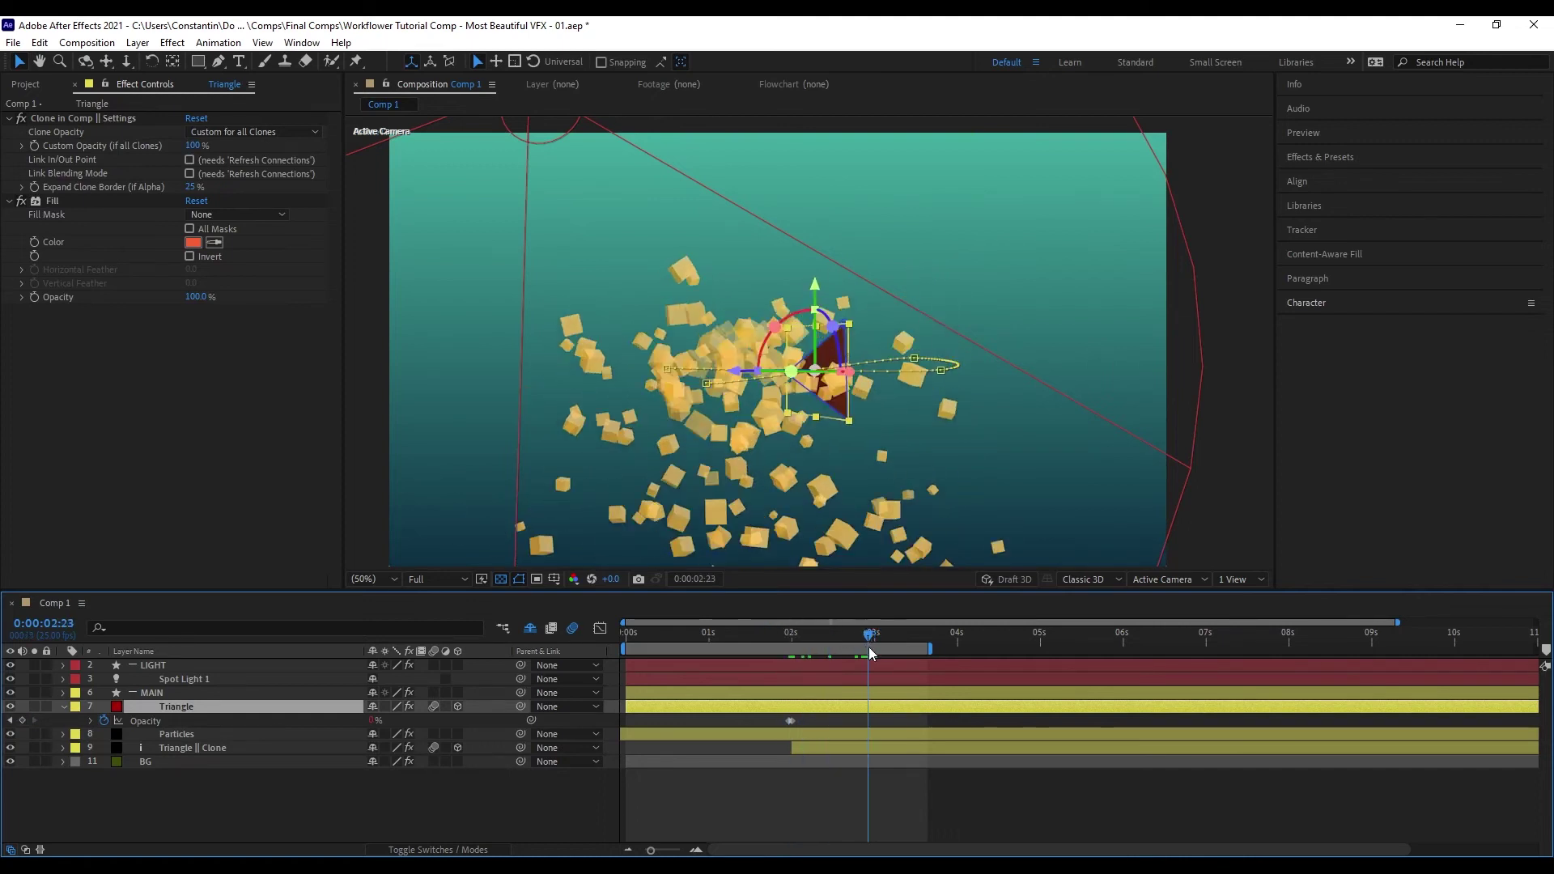
- View the composition at 100% and reveal the Triangle clone's Opacity to compare it with the source's
click(240, 800)
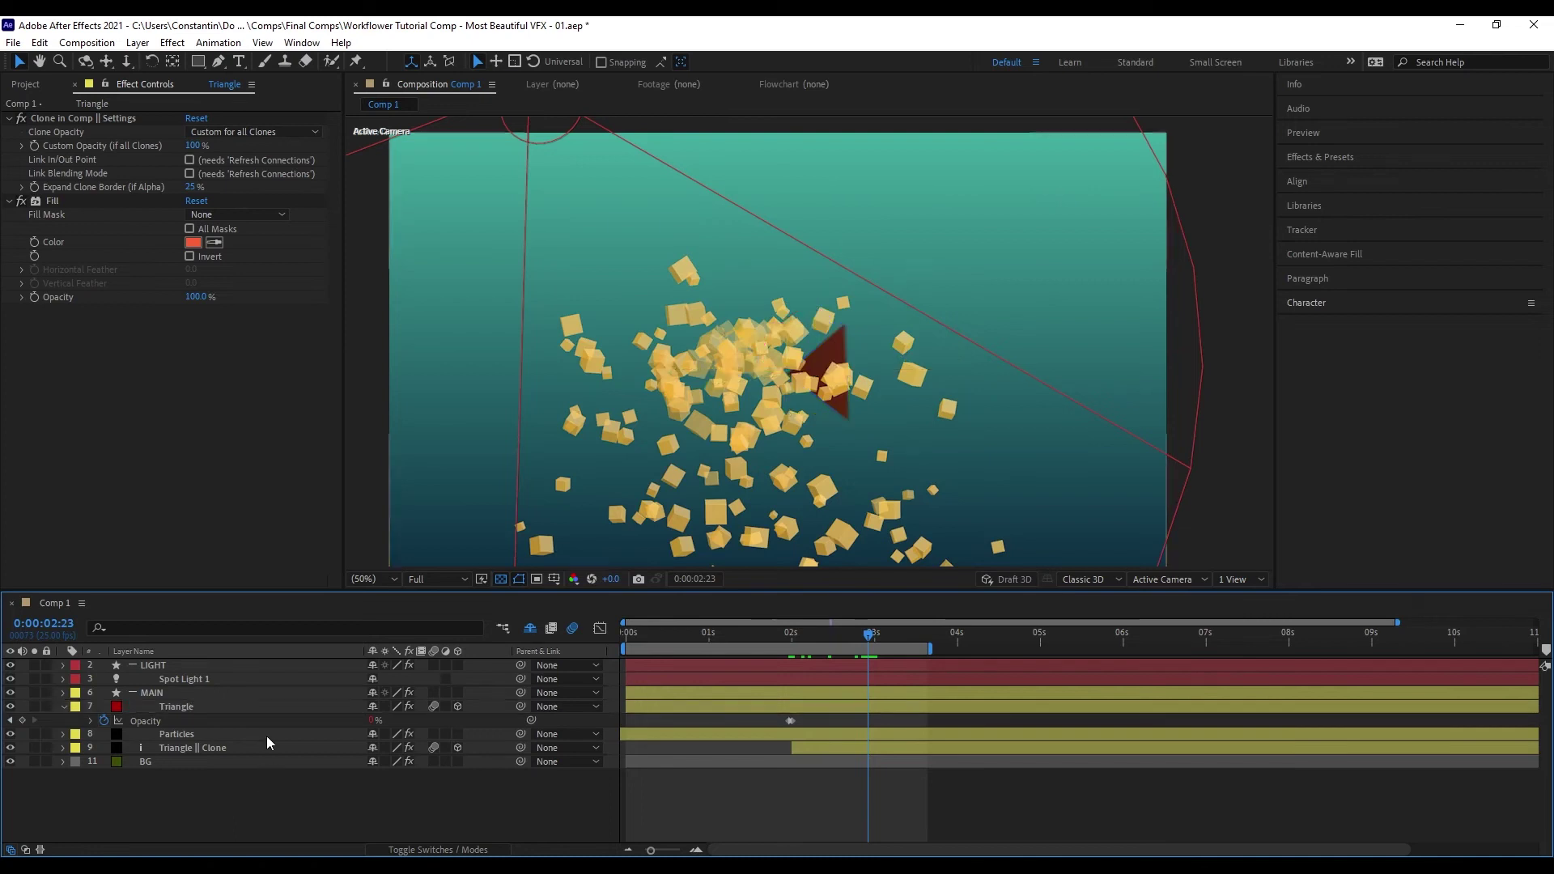
click(229, 707)
key(/)
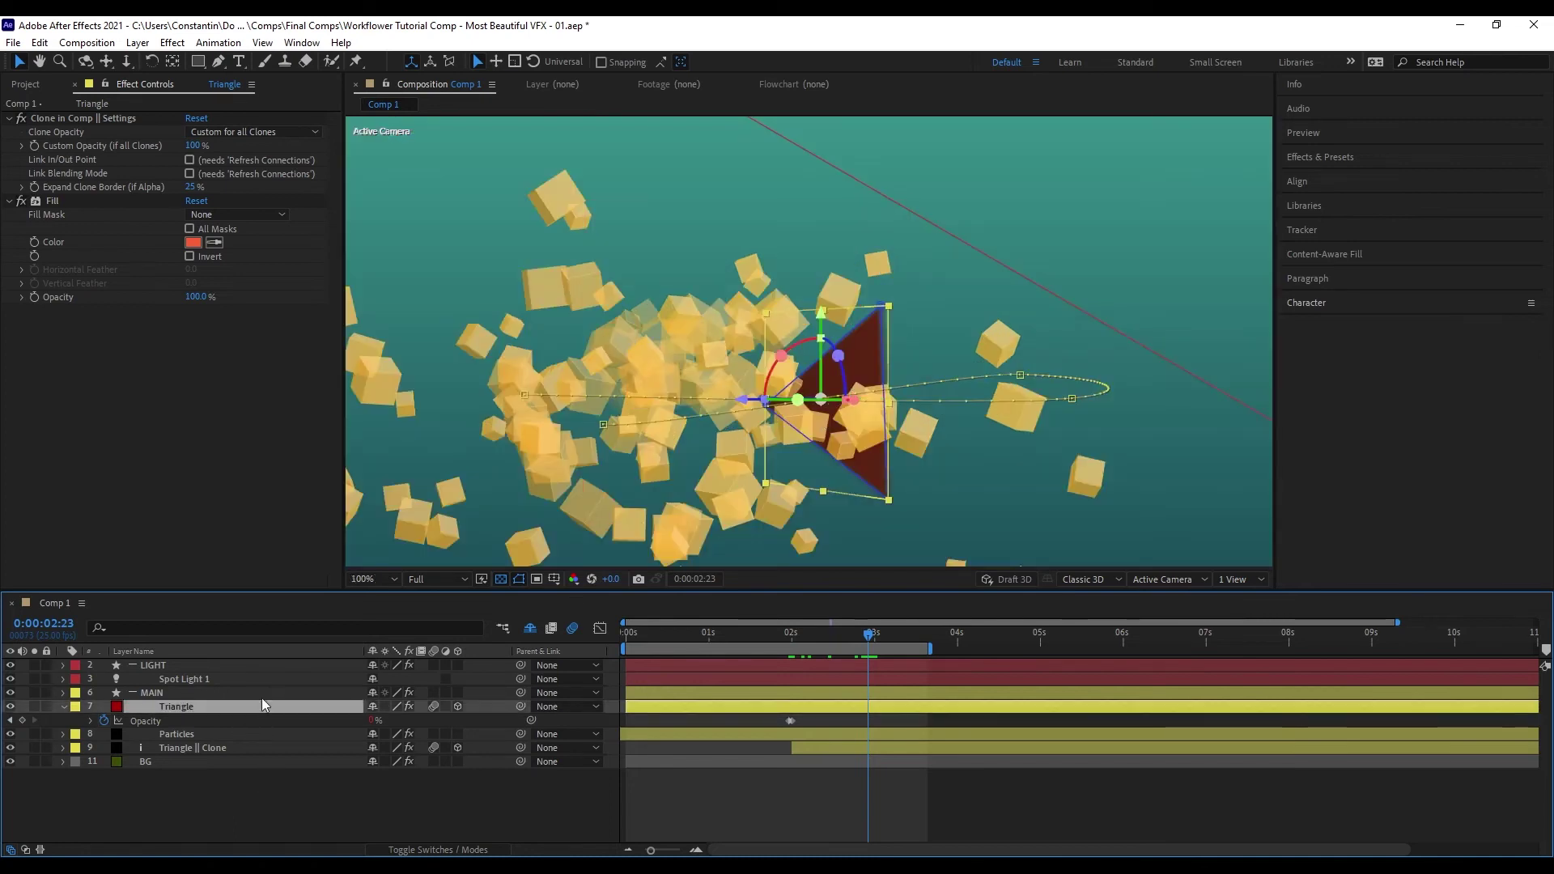
click(212, 748)
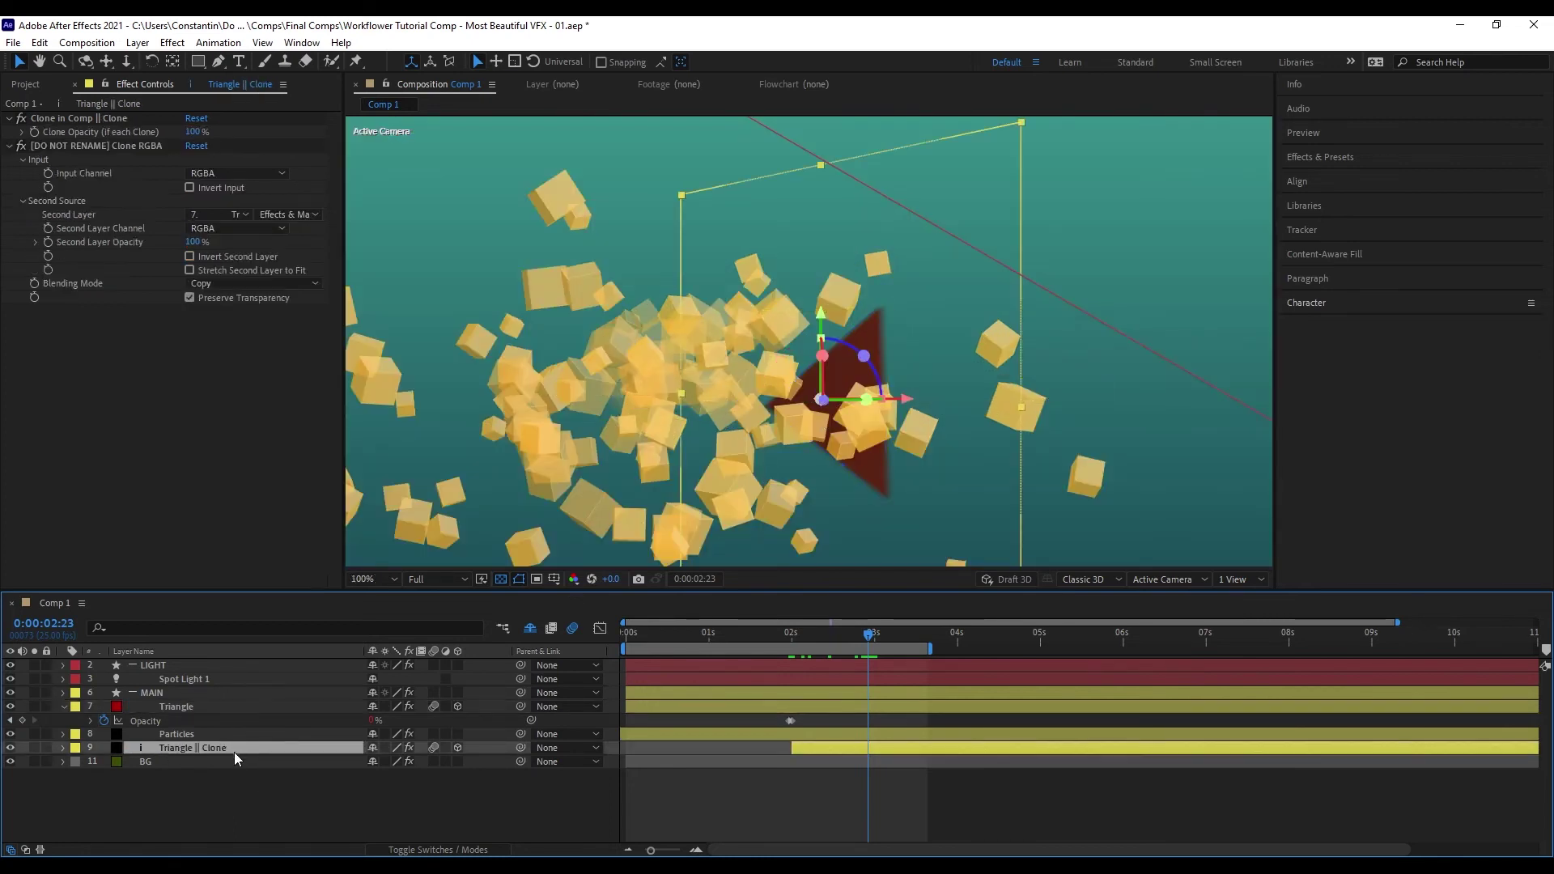
key(t)
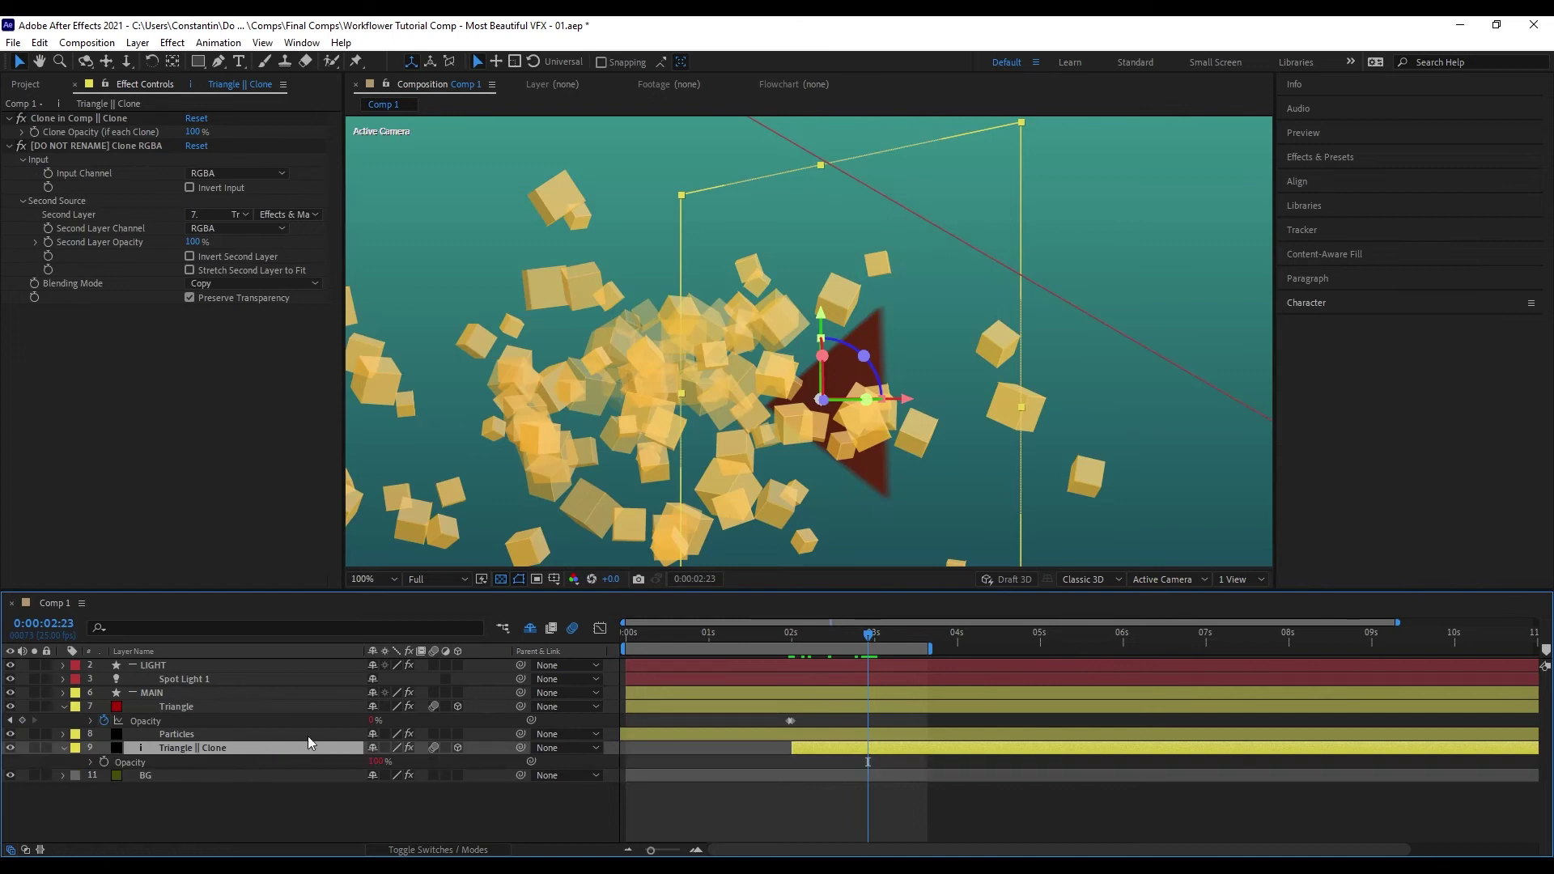
- At 0:00:02:23, move the source Triangle upward and slightly to the right in the composition
click(276, 707)
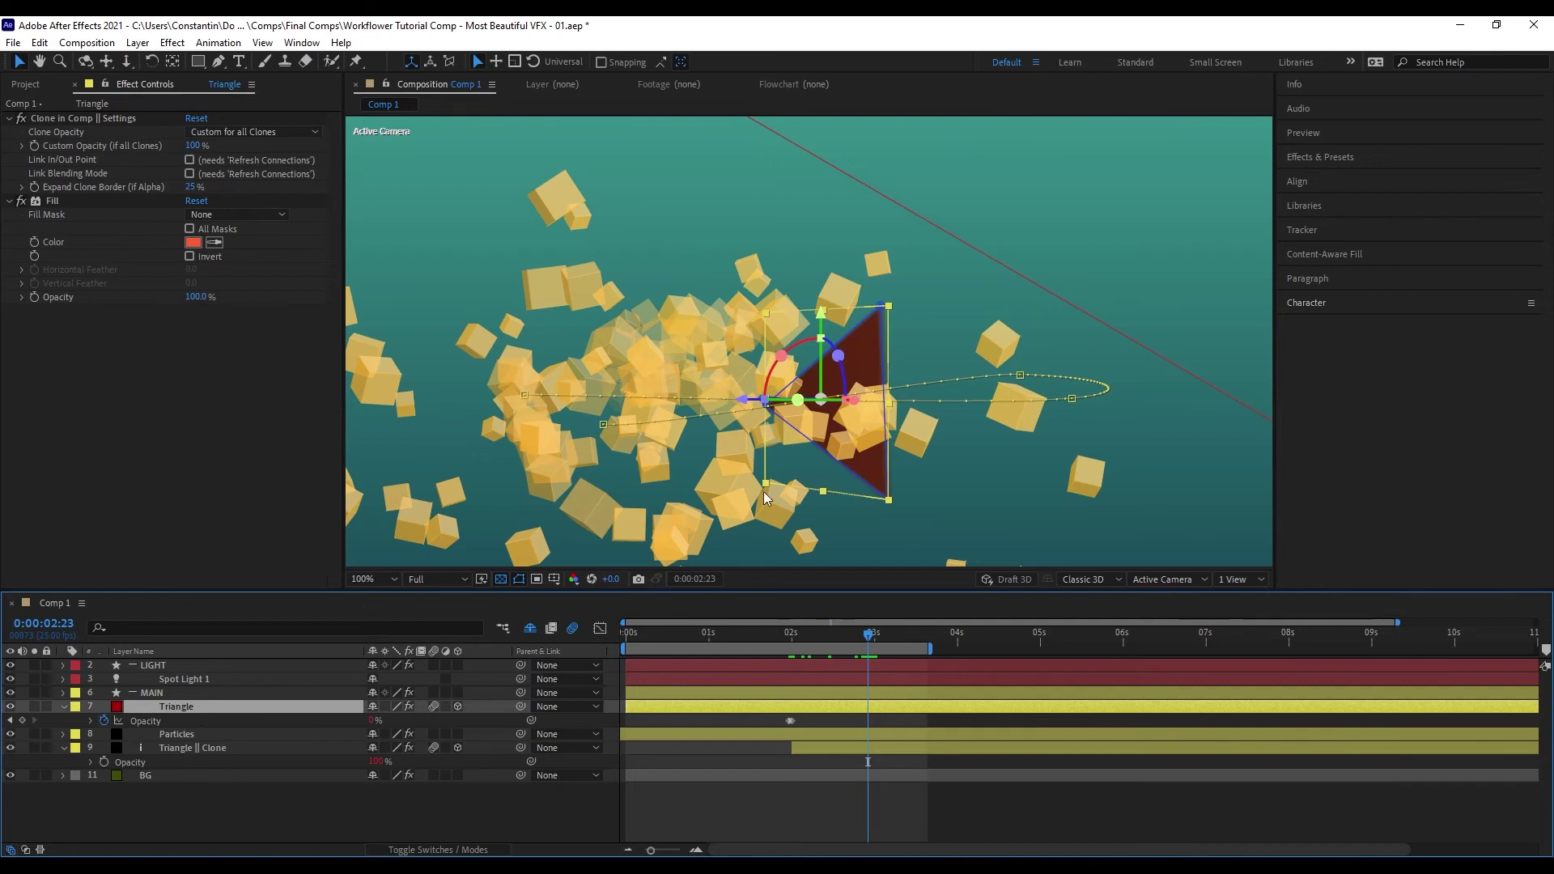
drag(886, 416, 900, 301)
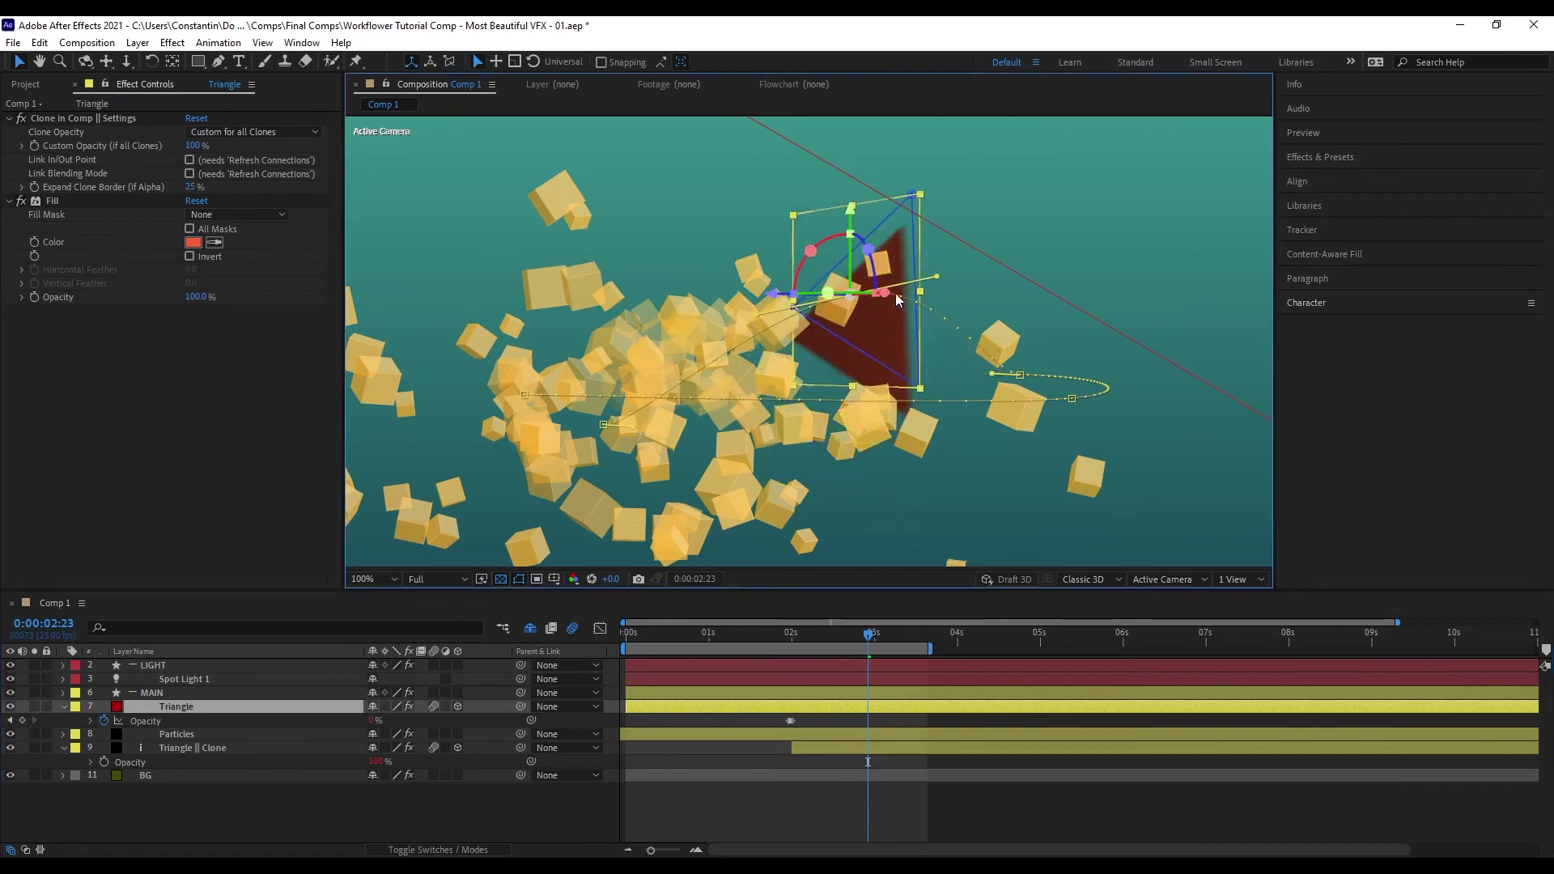
click(910, 203)
drag(913, 197, 929, 243)
- Shift the split to 0:00:02:08 by trimming the clone's start and moving the source Triangle's Opacity keyframes there
click(217, 753)
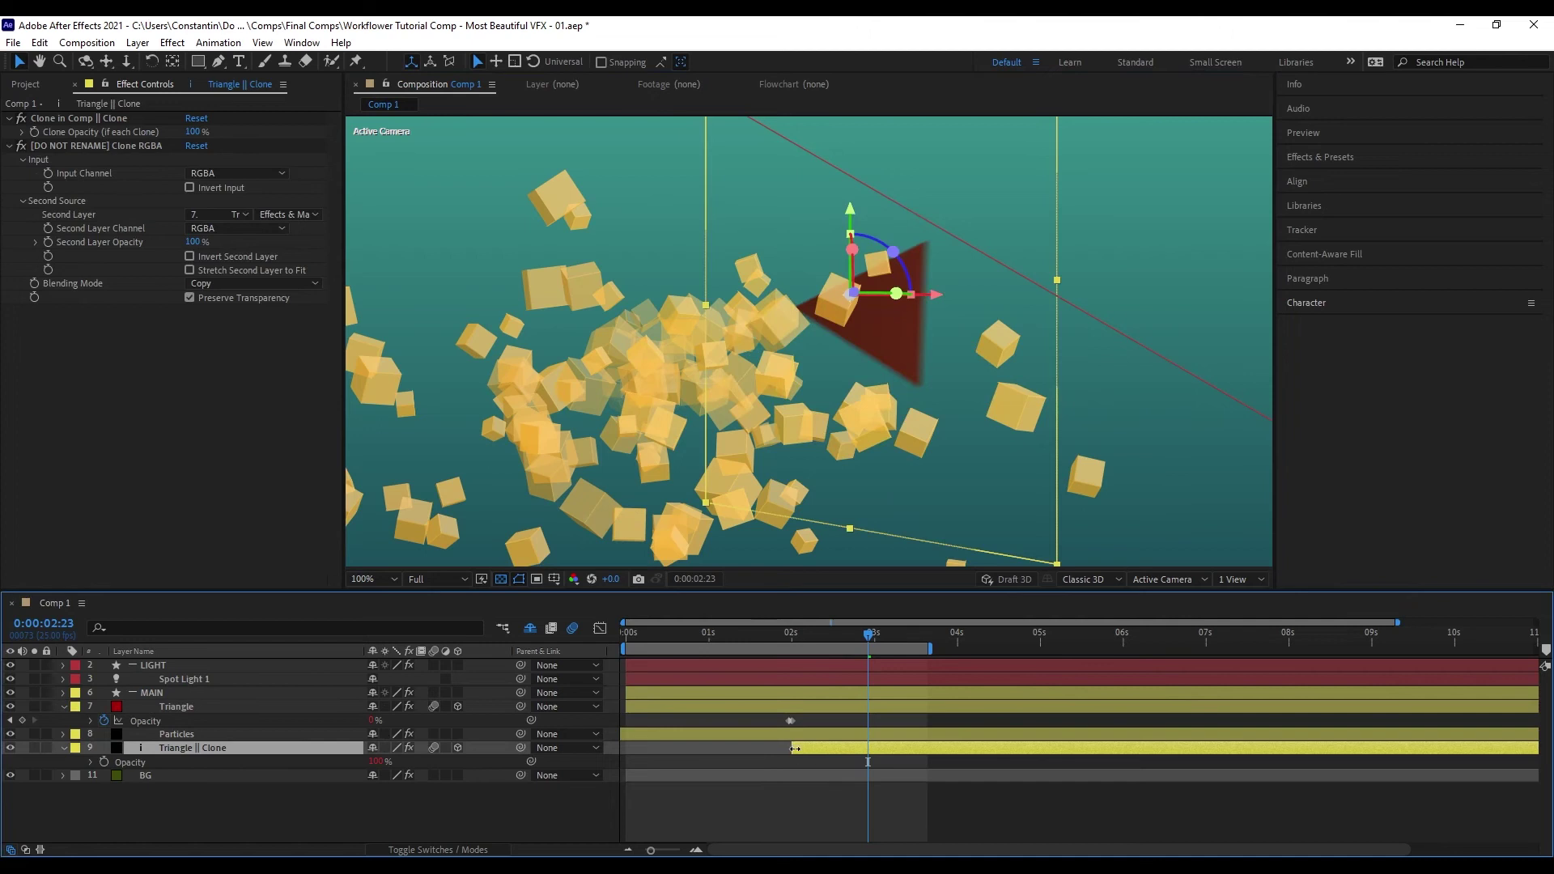
click(818, 635)
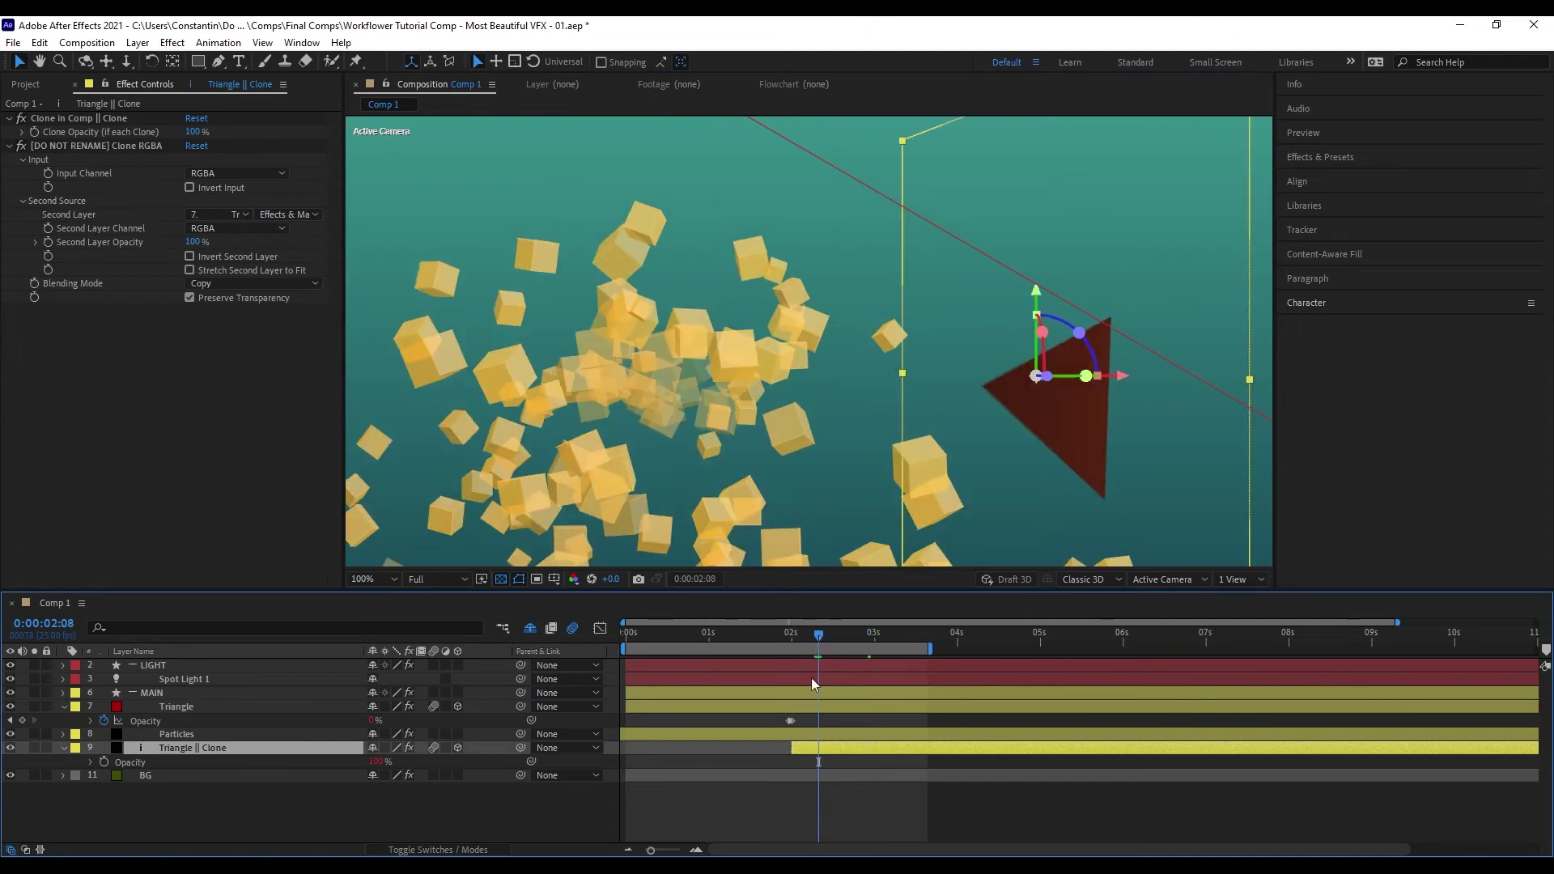
drag(793, 741, 813, 728)
key(equal)
click(765, 721)
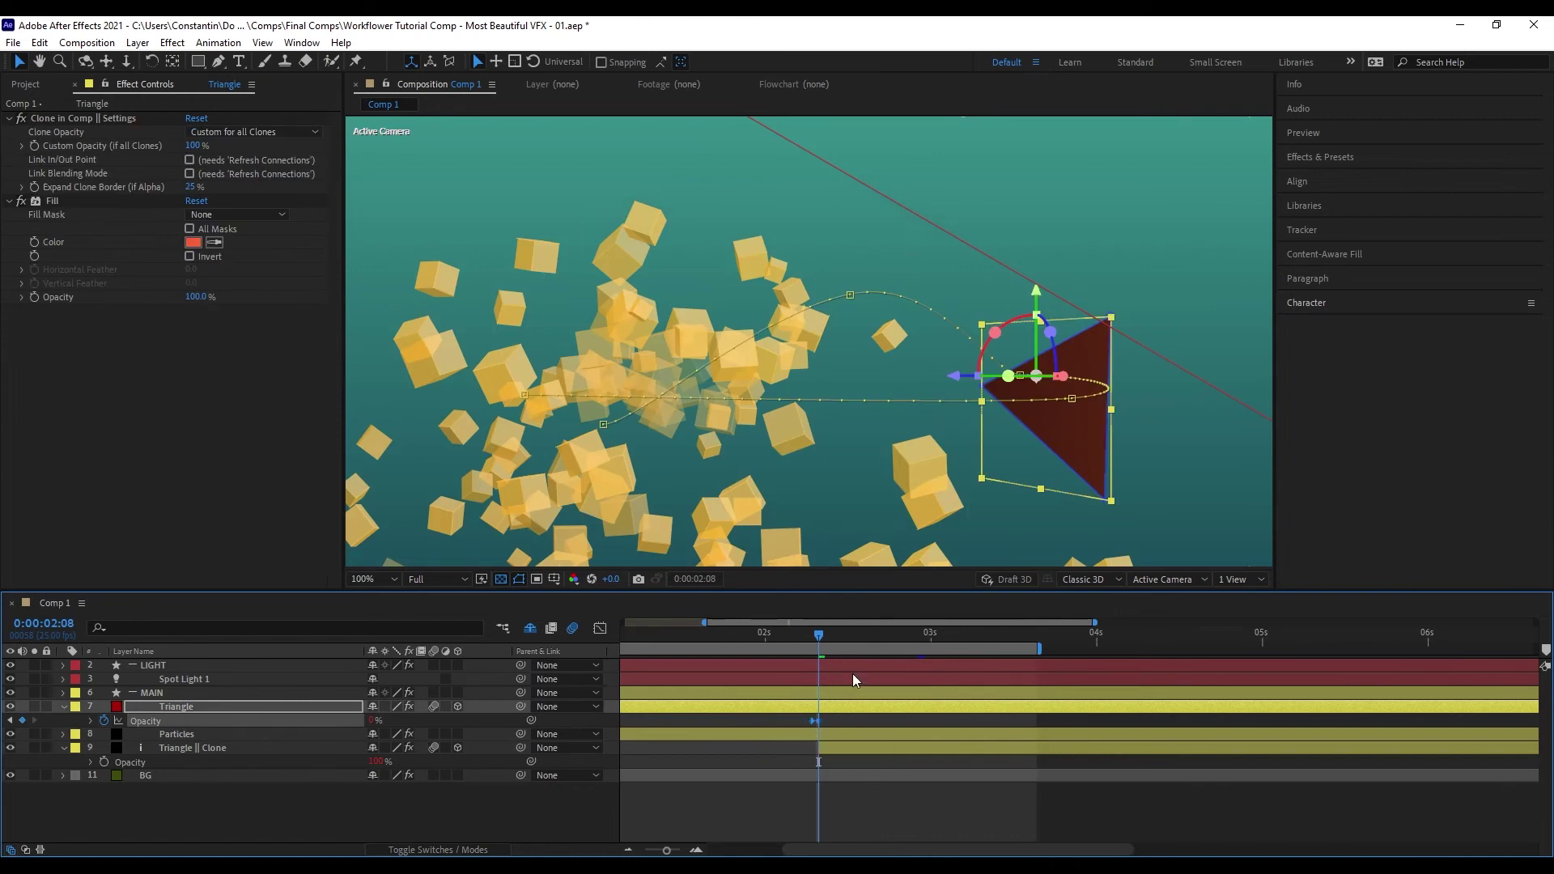
- Check the source-to-clone transition from 0:00:02:07 onward by scrubbing through the animation
key(Page_Up)
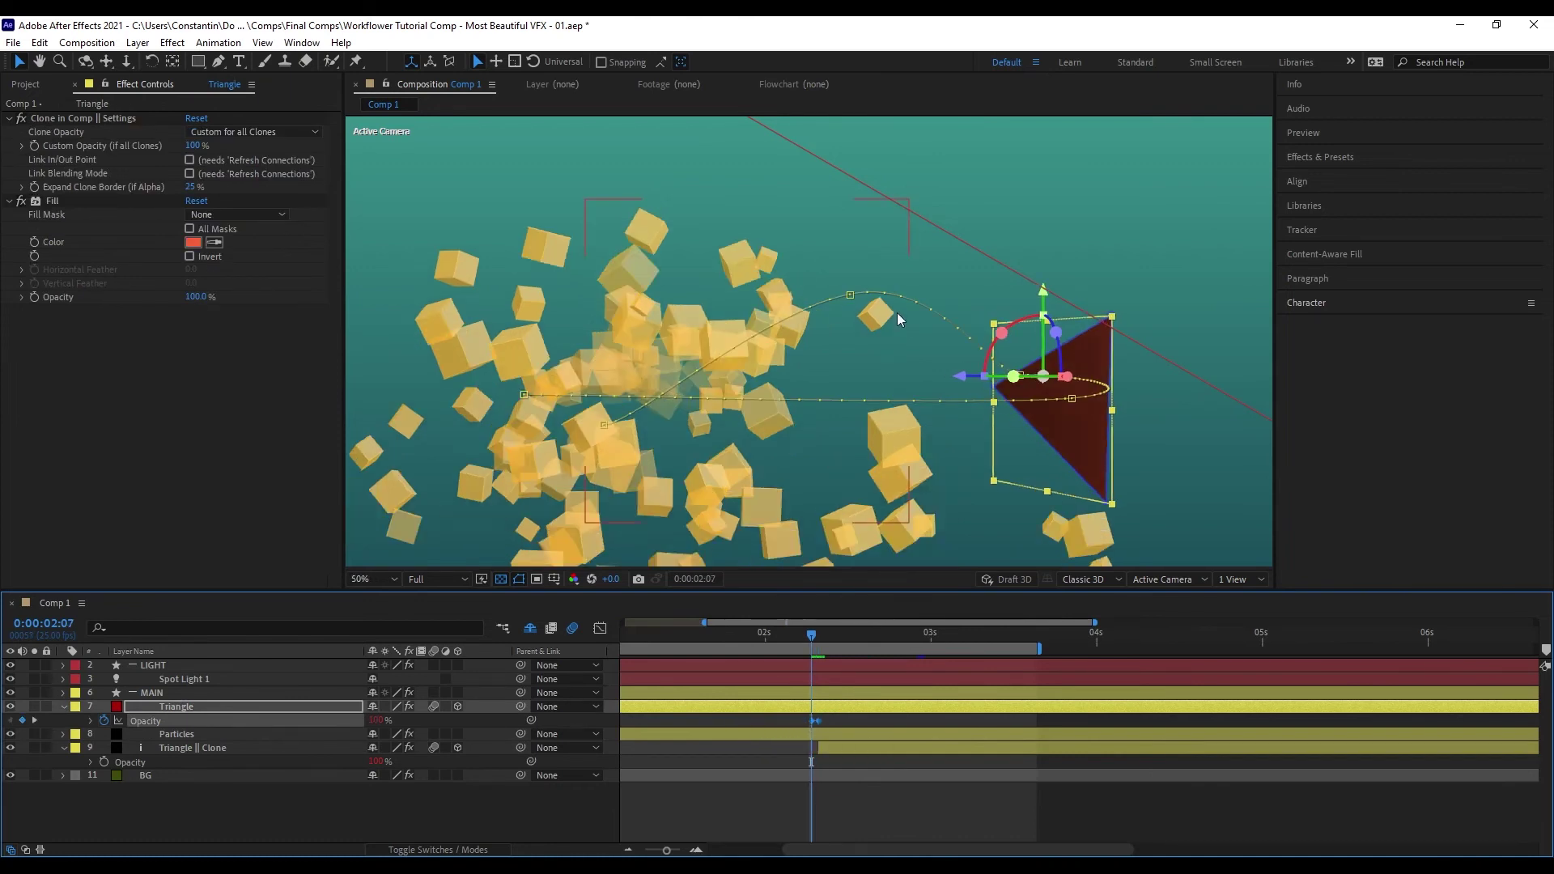
scroll(897, 312, down, 1)
drag(791, 639, 997, 634)
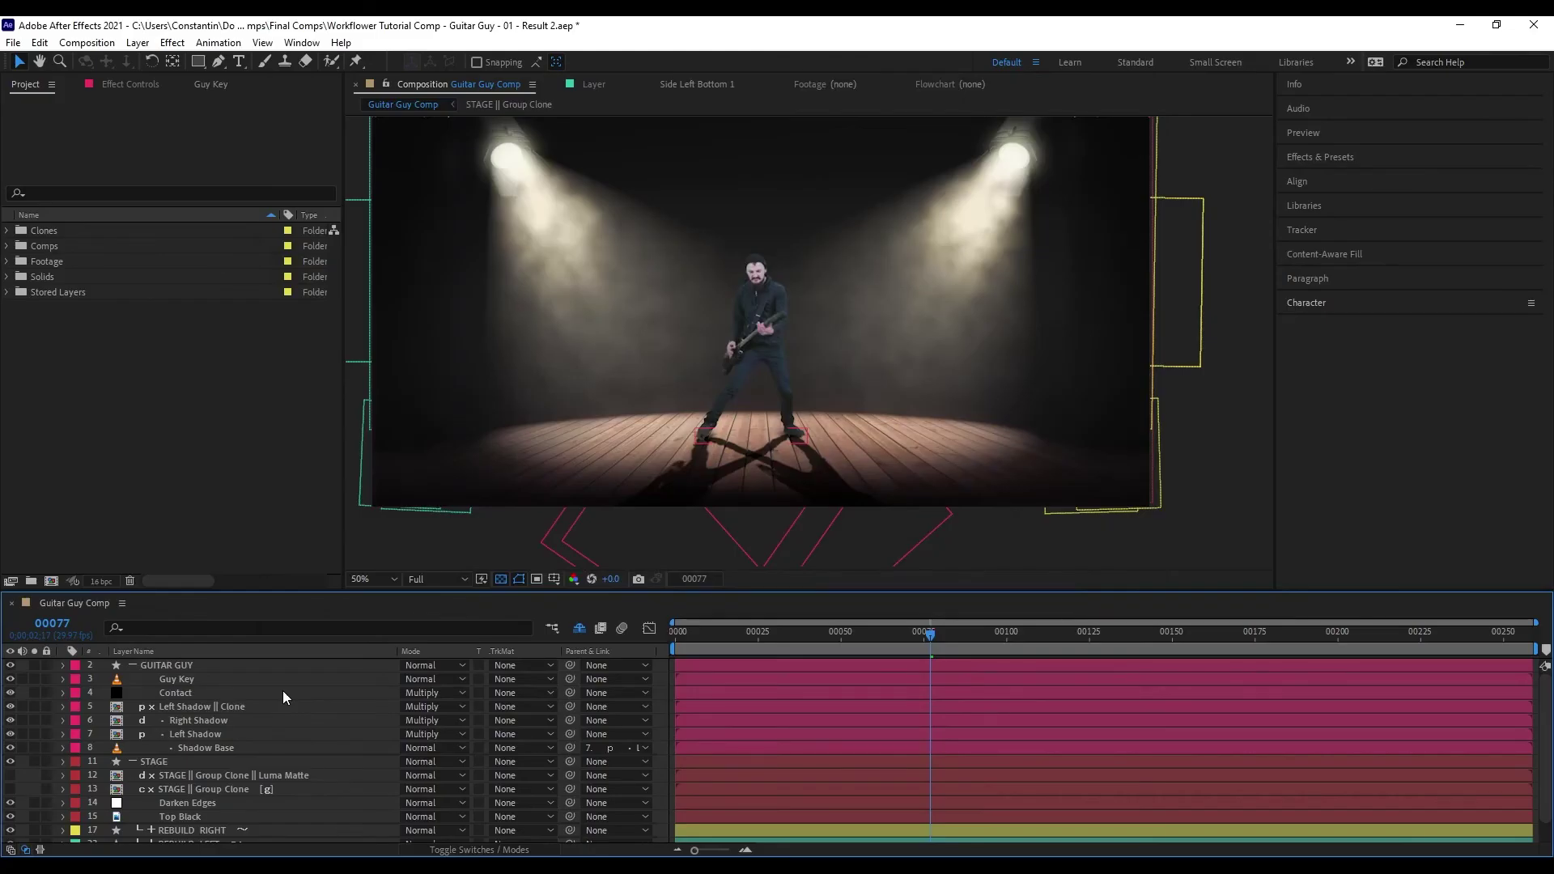
- In Guitar Guy Comp, create an Alpha Only (Set Matte) Clone in Comp of the Guy Key layer with Split Source & Clone at Current Time disabled
click(285, 692)
click(293, 669)
click(272, 679)
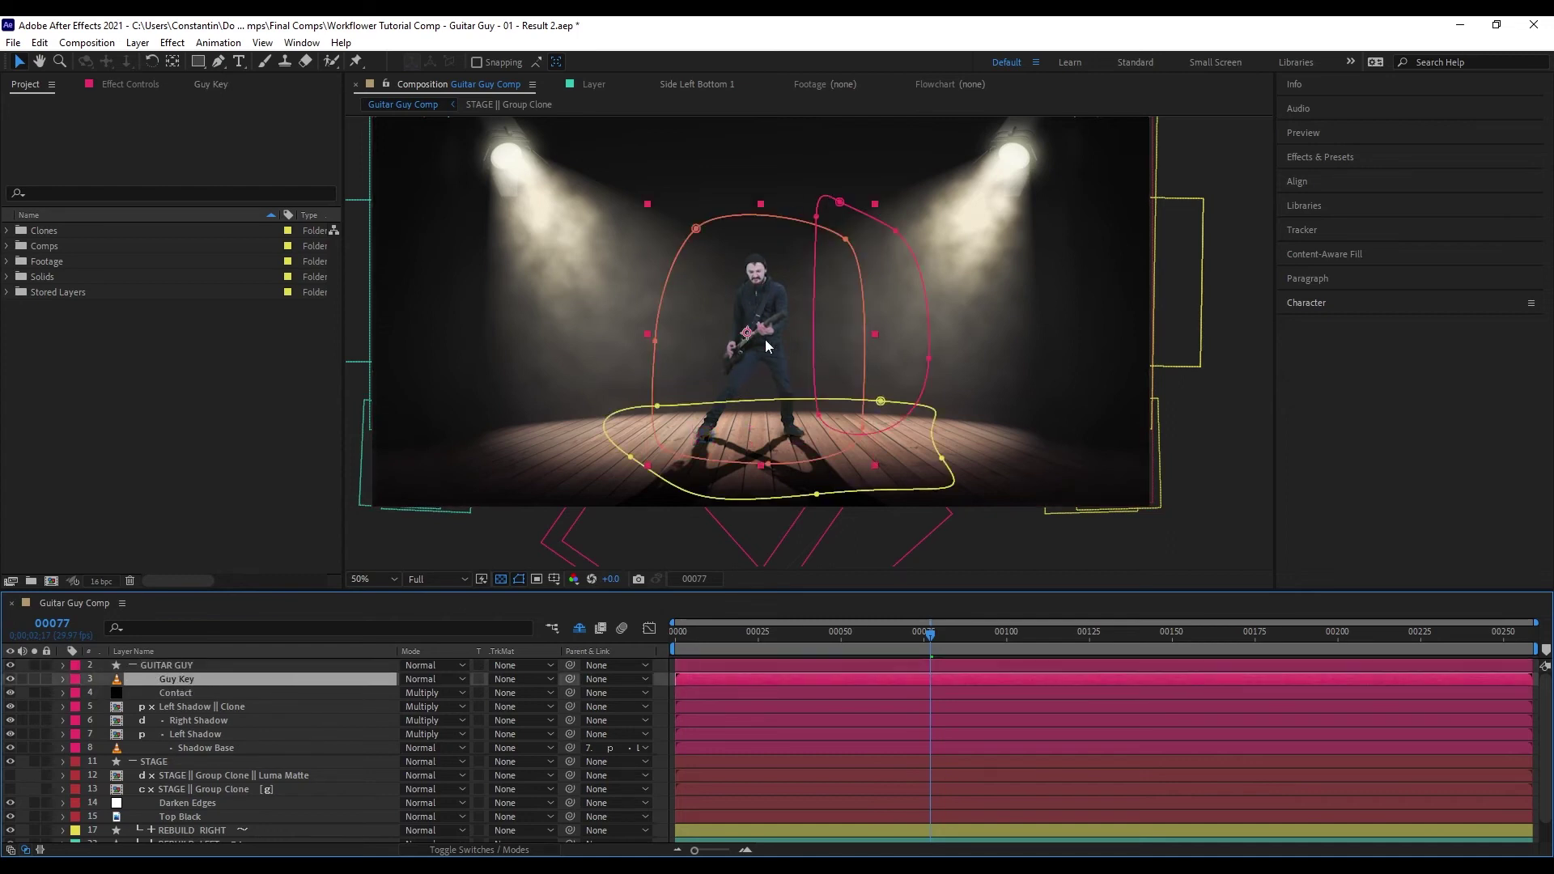
scroll(770, 298, up, 2)
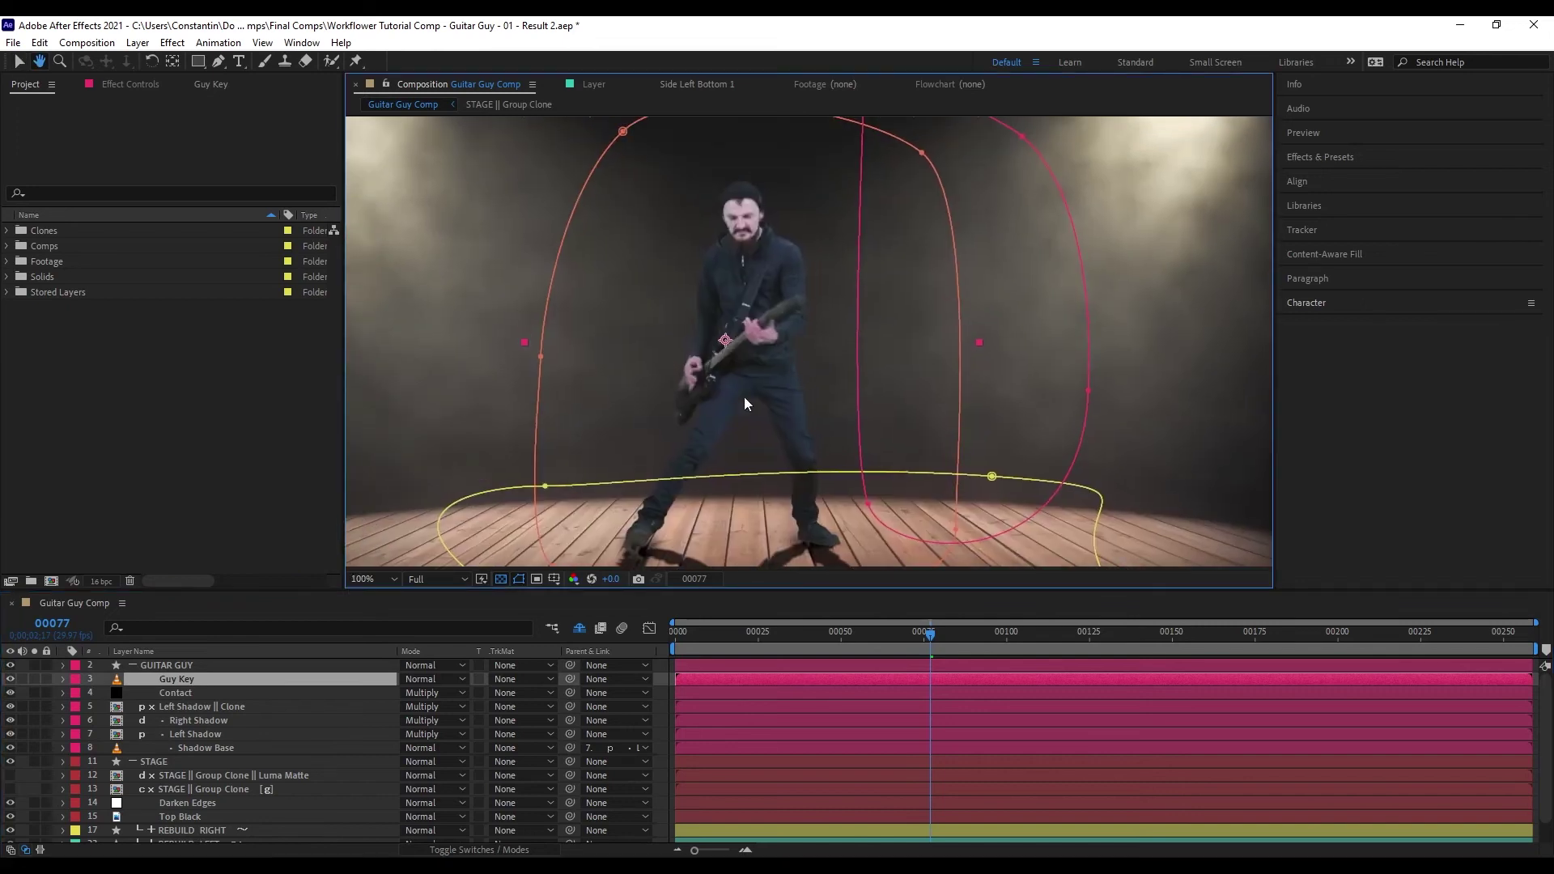
key(shift+n)
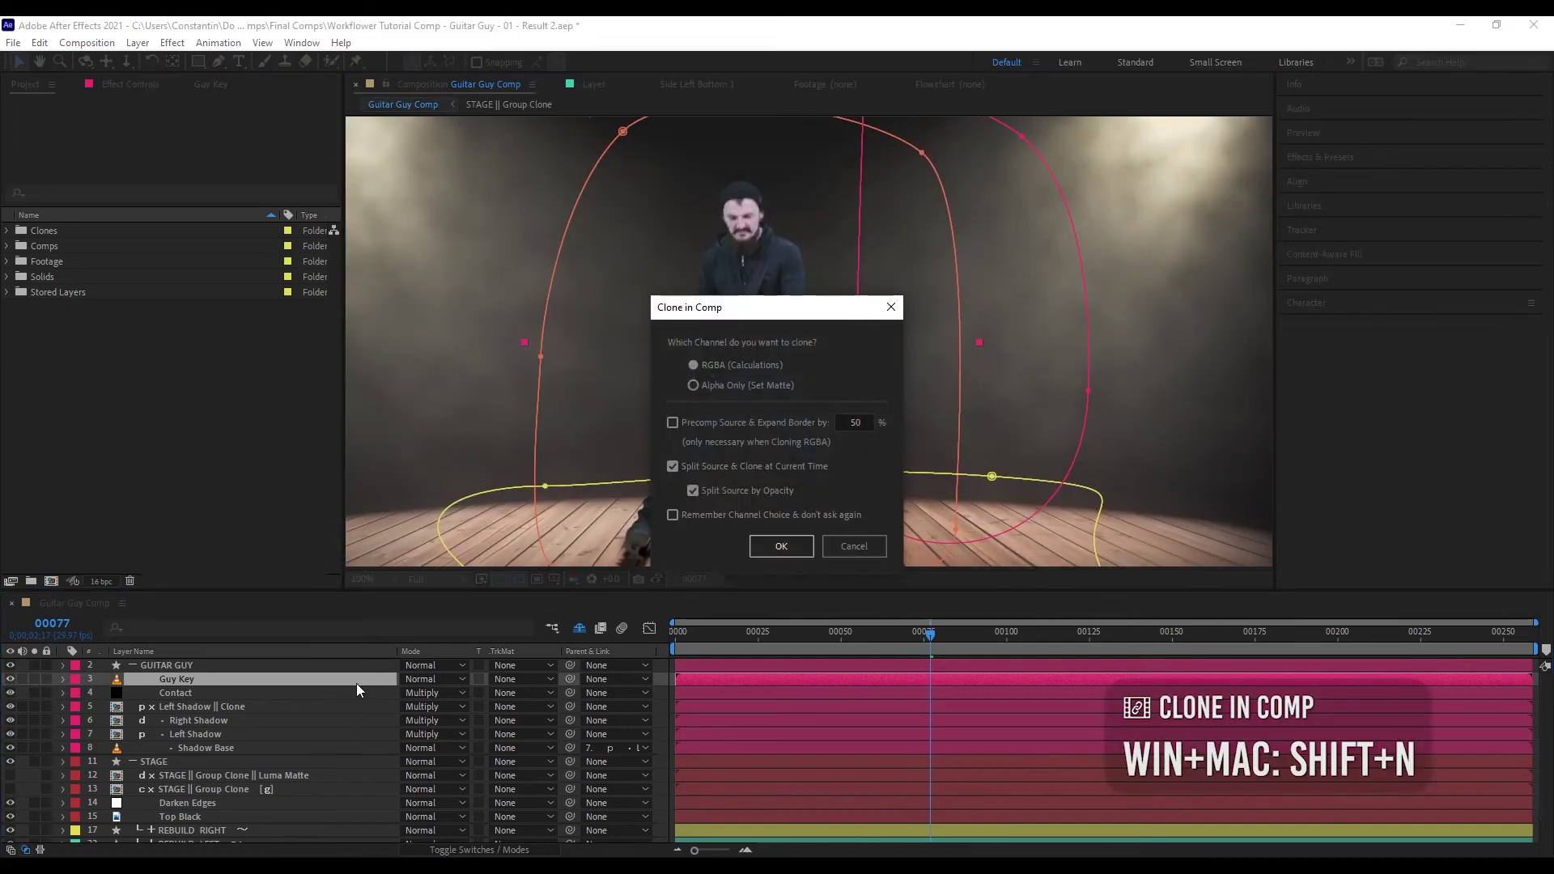
click(744, 387)
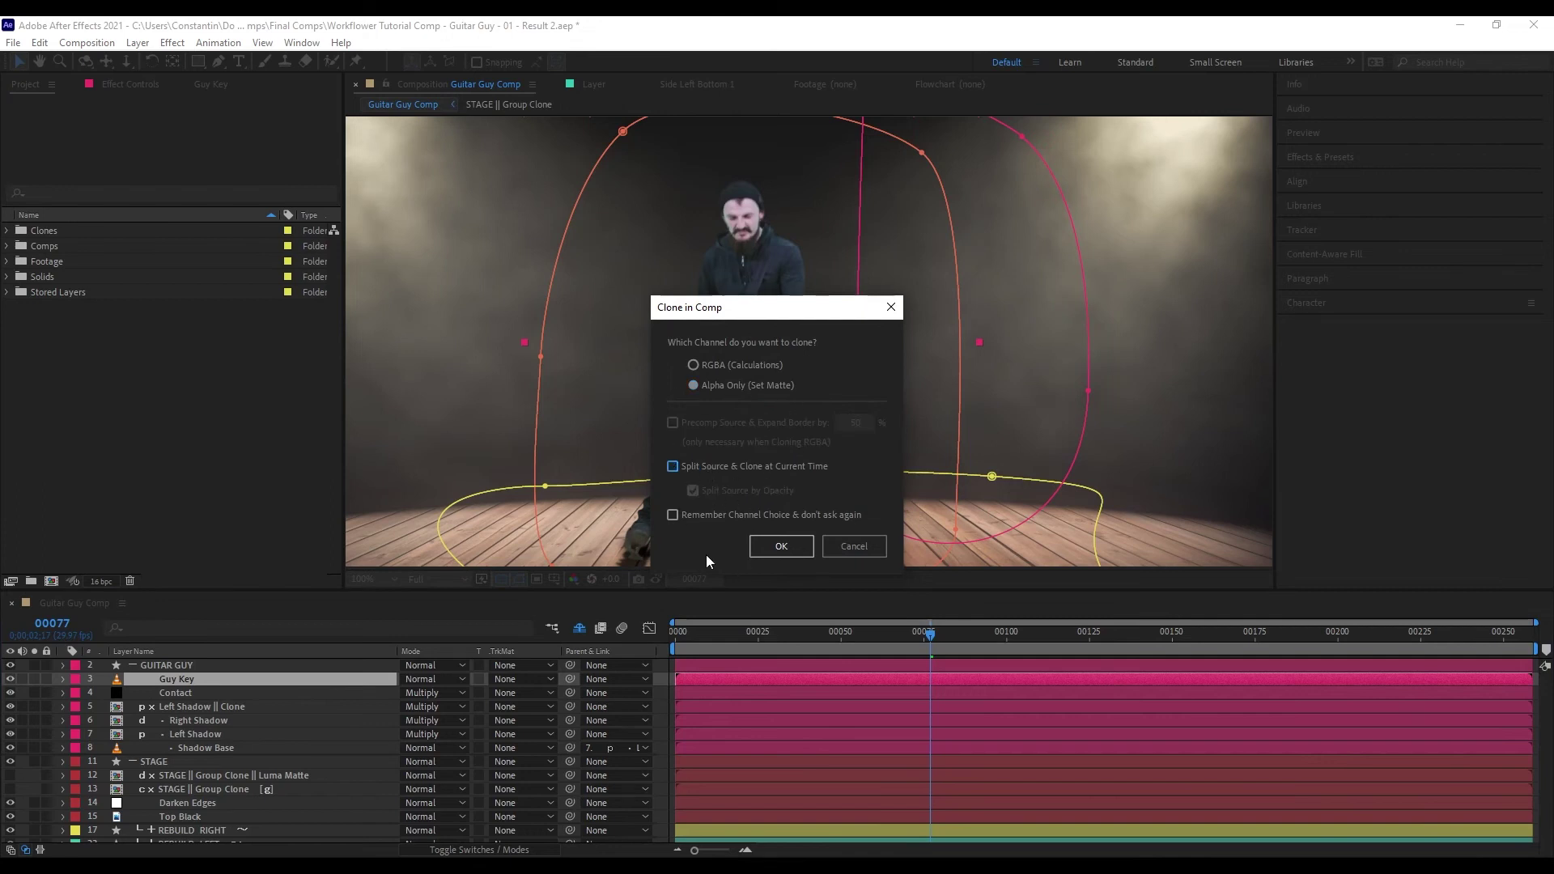
click(784, 550)
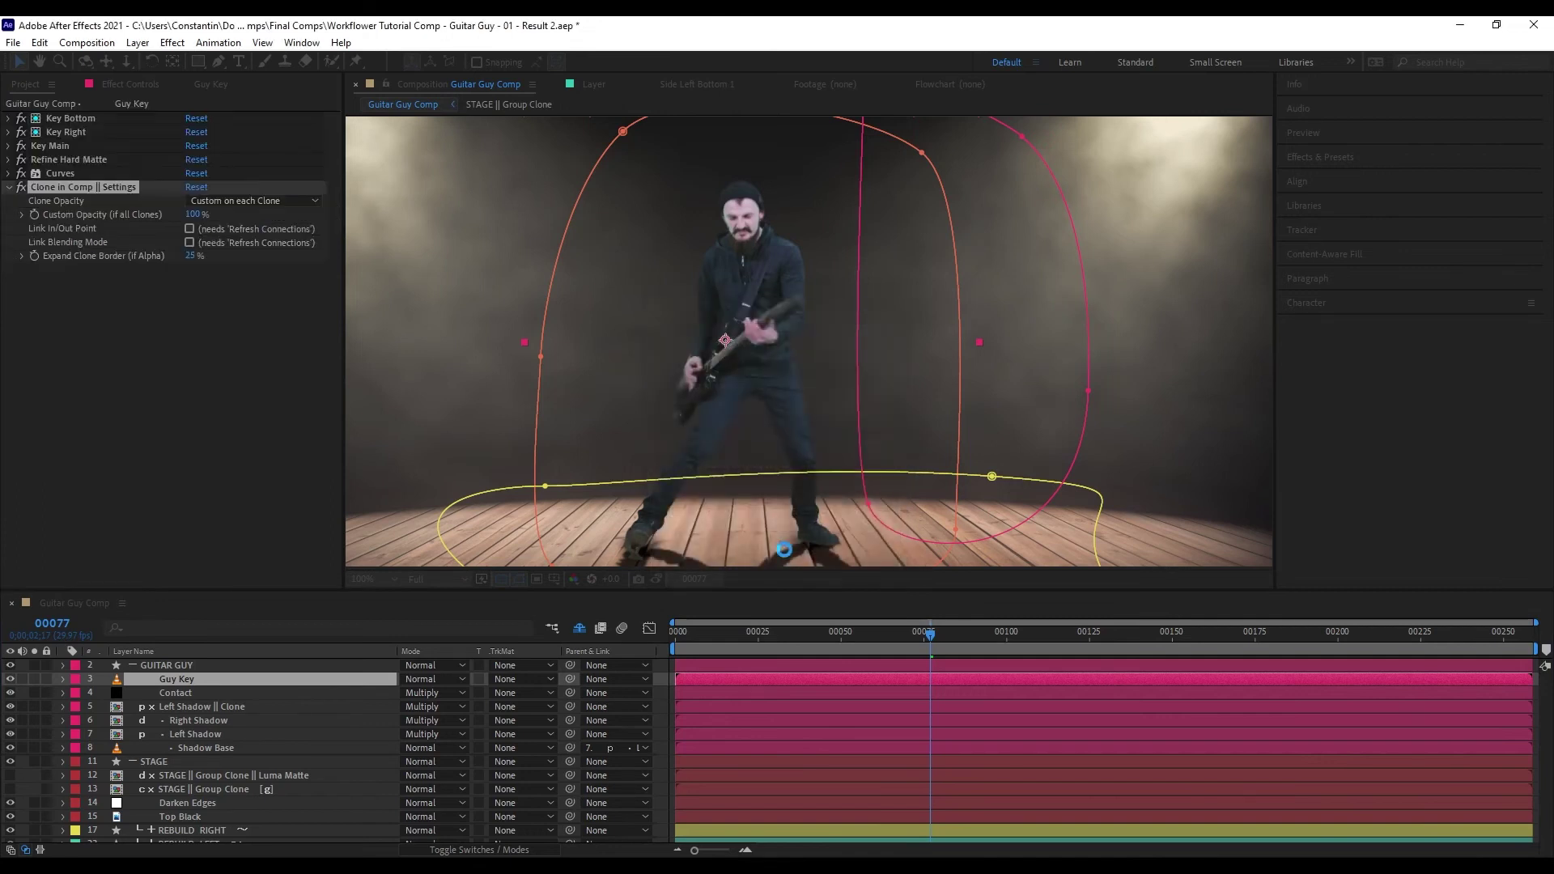
- Solo the Guy Key clone to examine its silhouette, and move the current time back to frame 00074
click(33, 680)
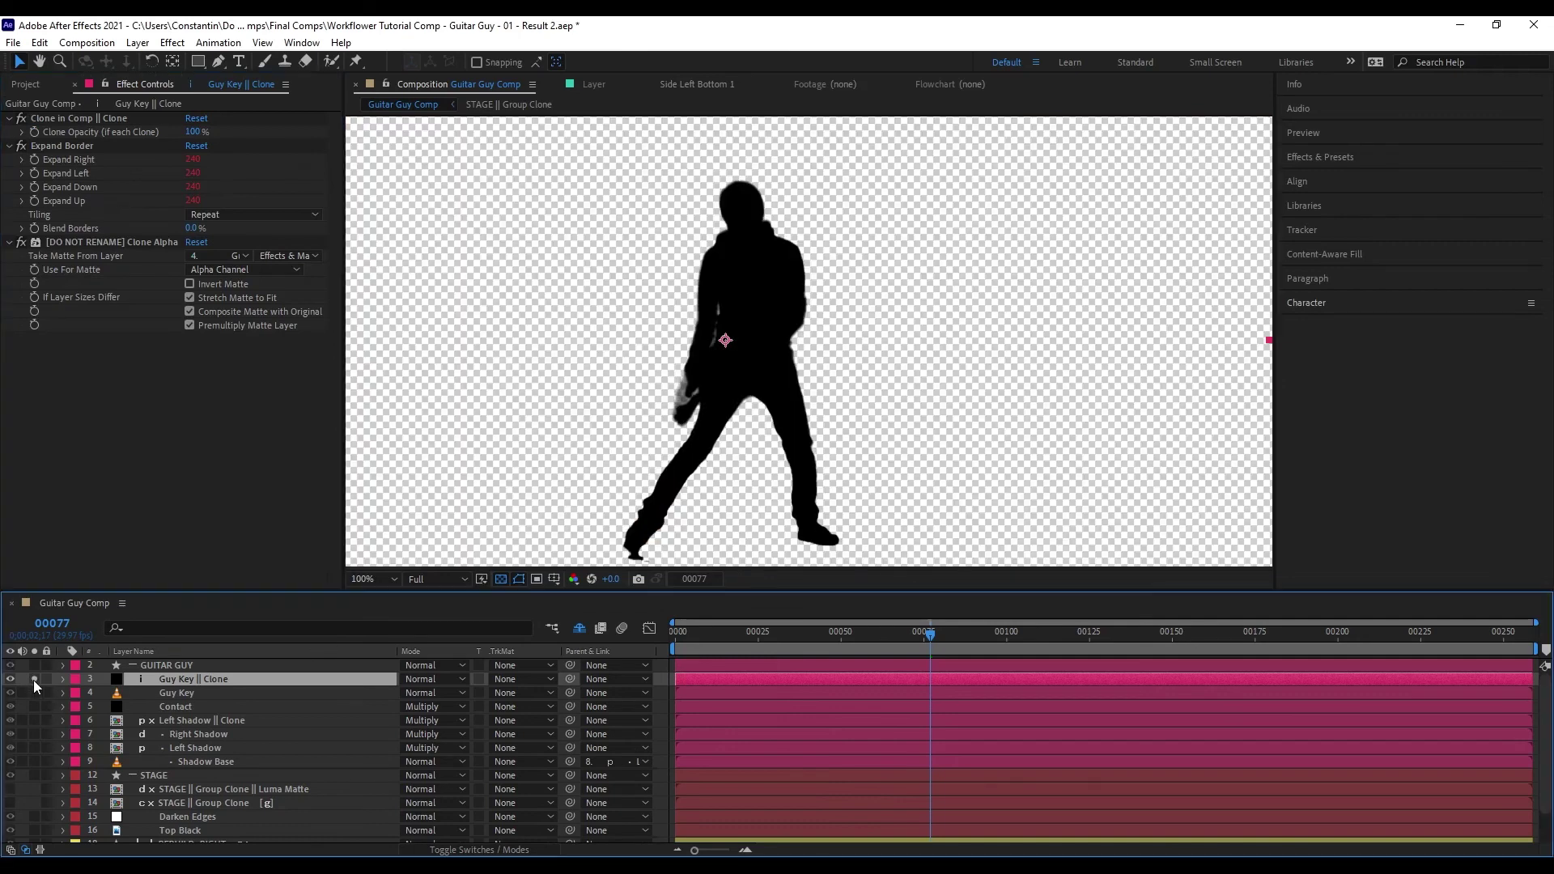
key(Page_Up)
key(Page_Up)
key(Page_Up)
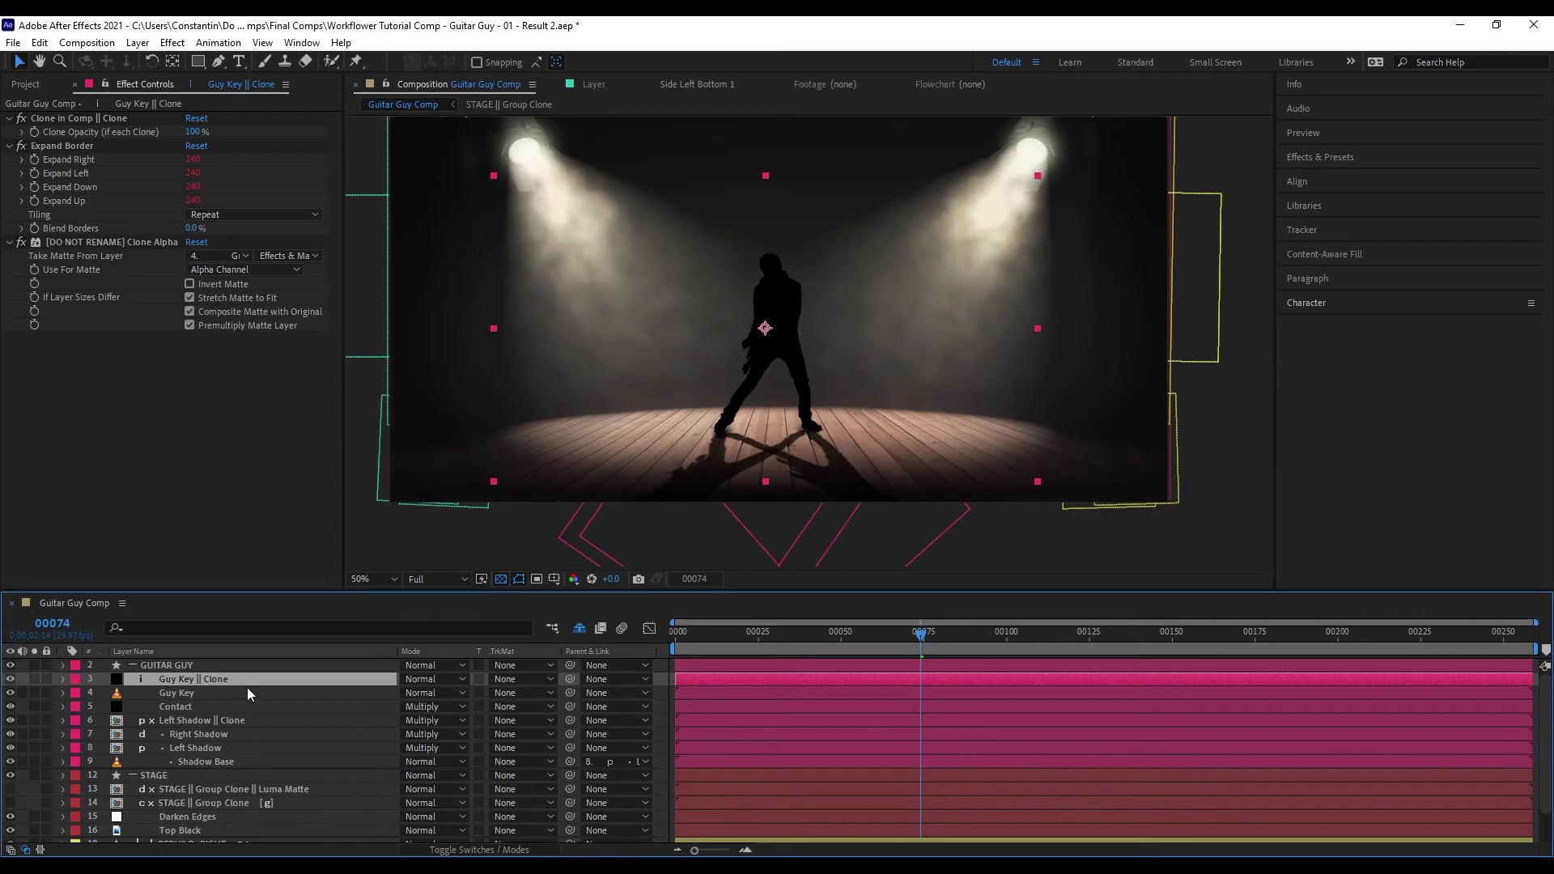
- Duplicate Guy Key || Clone, apply the Fill effect to the lower copy, and hide the upper copy
key(ctrl+d)
click(252, 691)
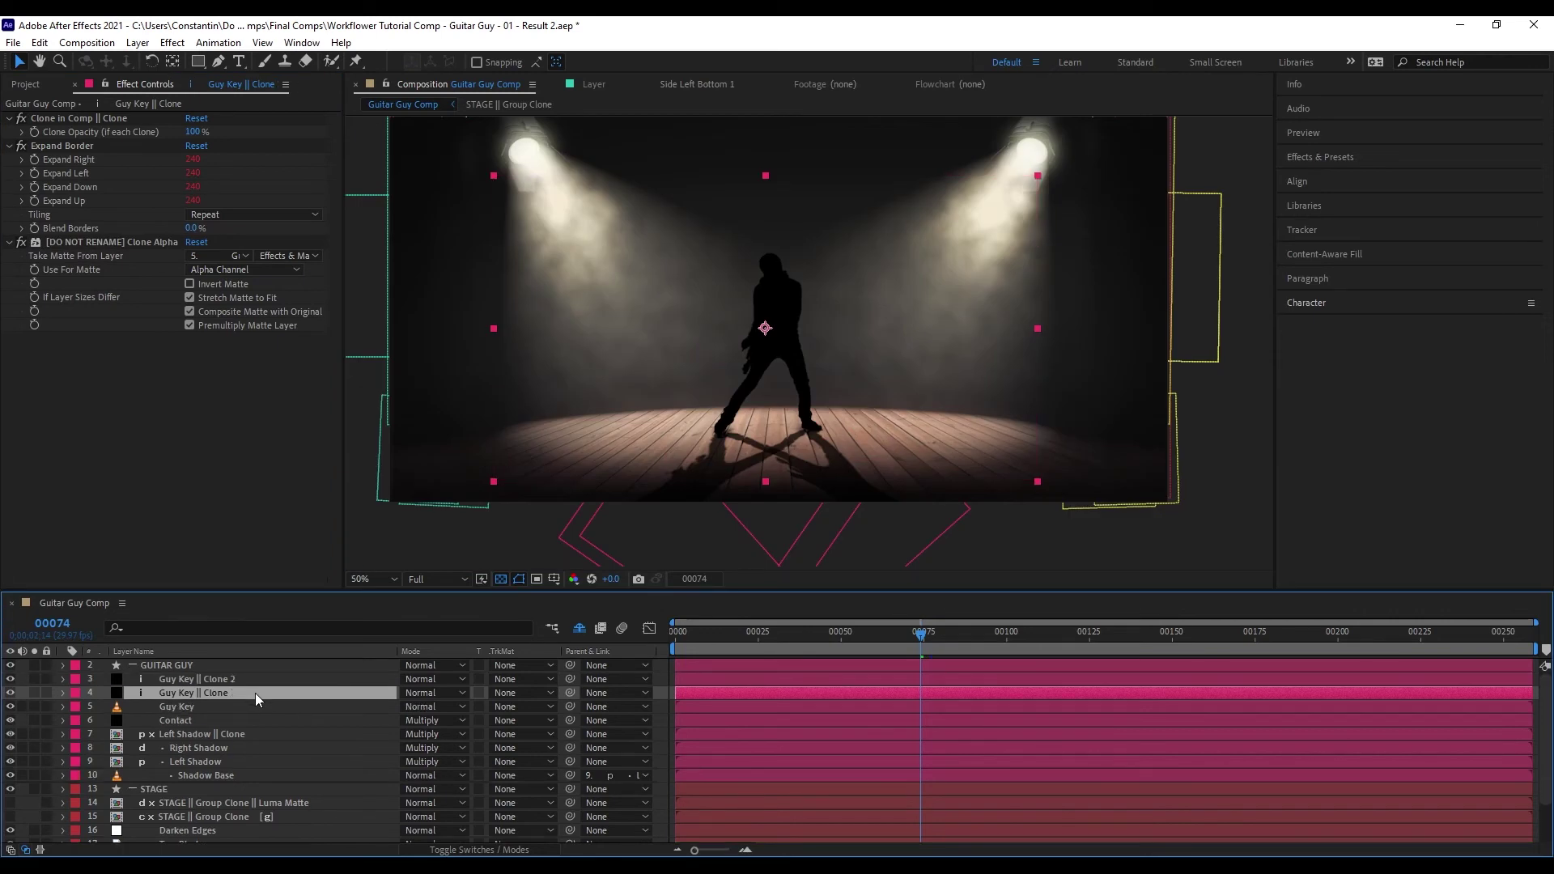
key(ctrl+space)
text(fill)
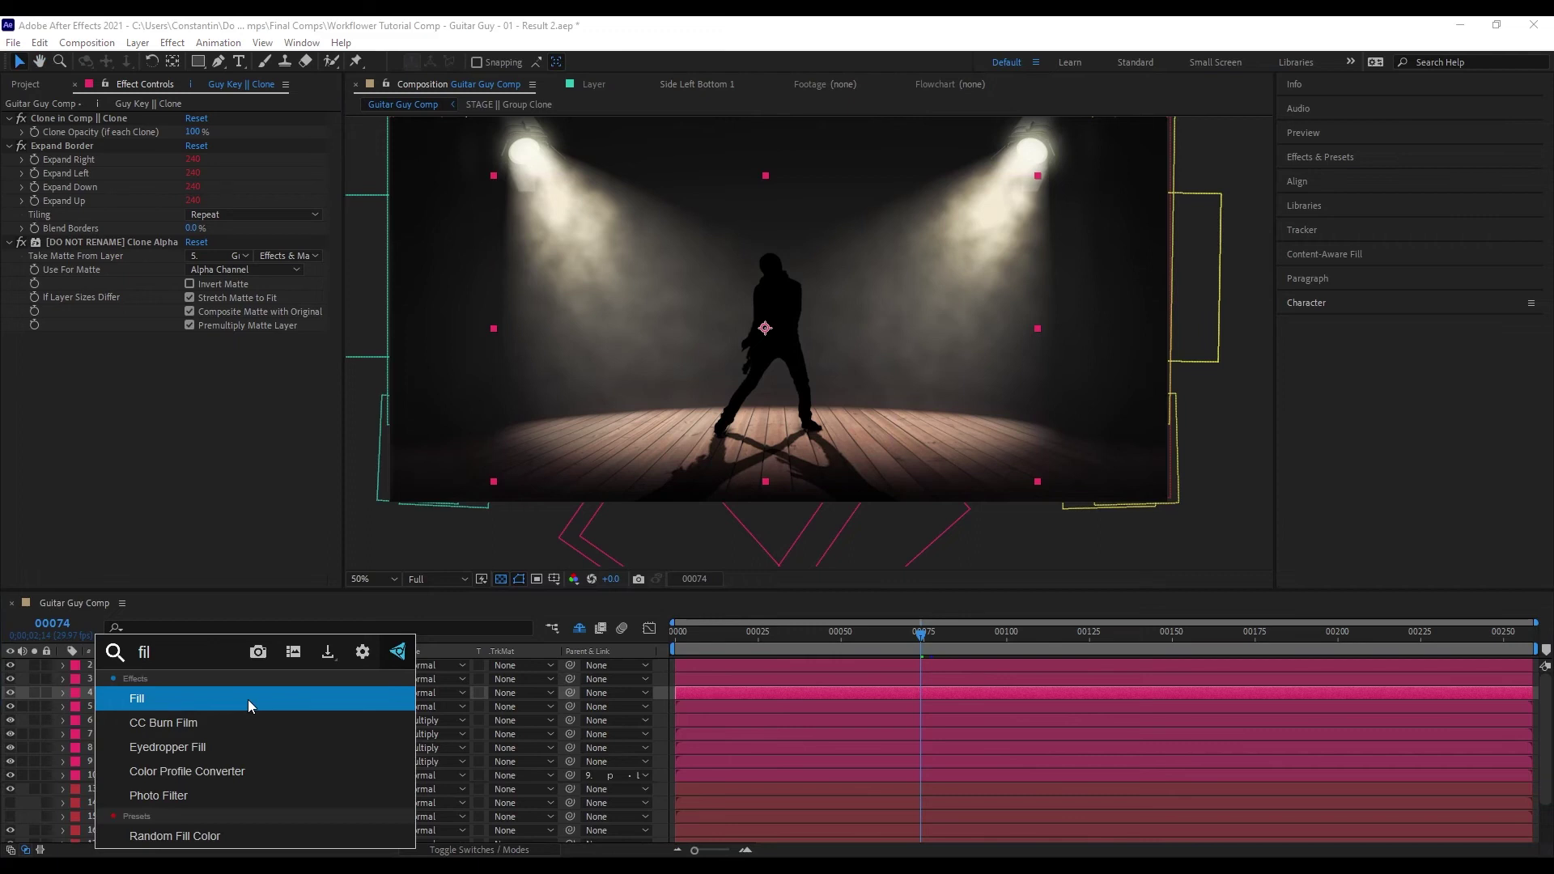
key(Return)
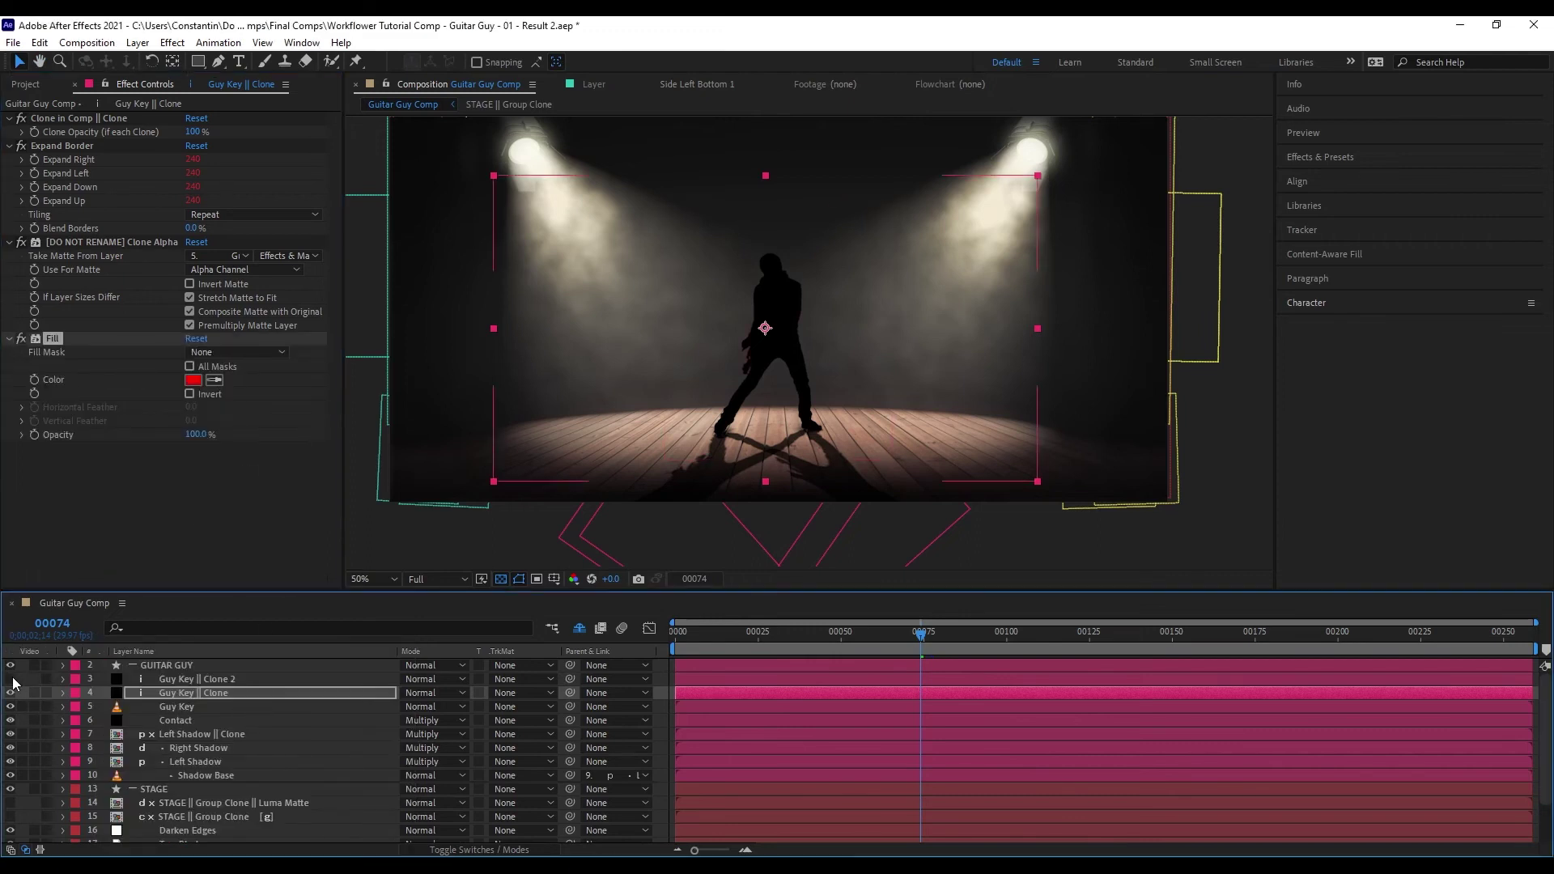
- Sample the Fill colour from the left spotlight and set the lower clone's track matte to Alpha Inverted Matte from Guy Key || Clone 2
click(214, 379)
click(525, 153)
click(385, 693)
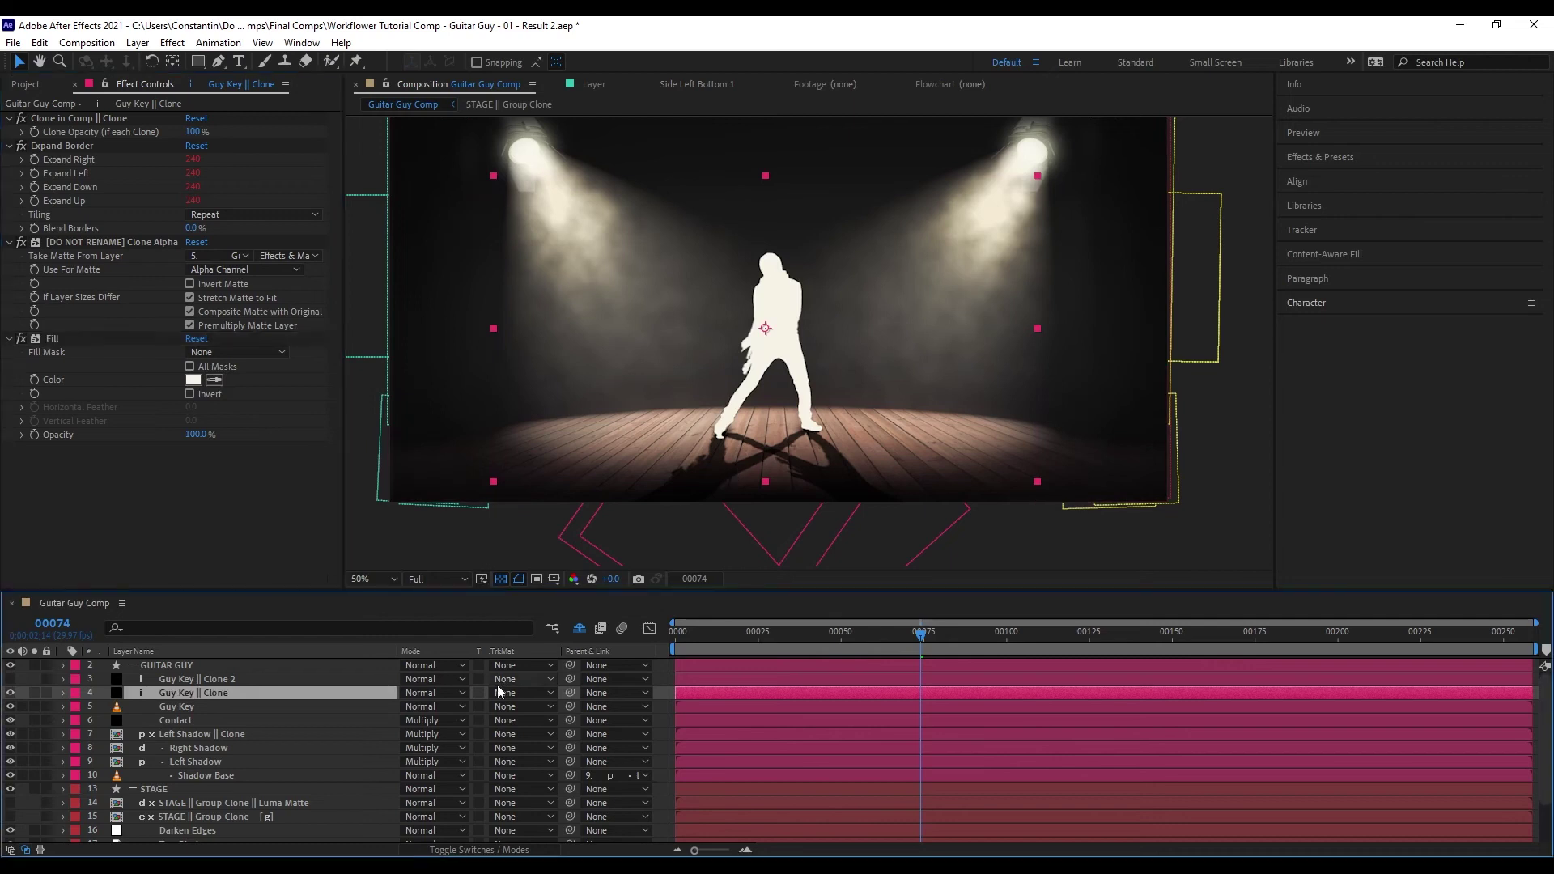
click(504, 693)
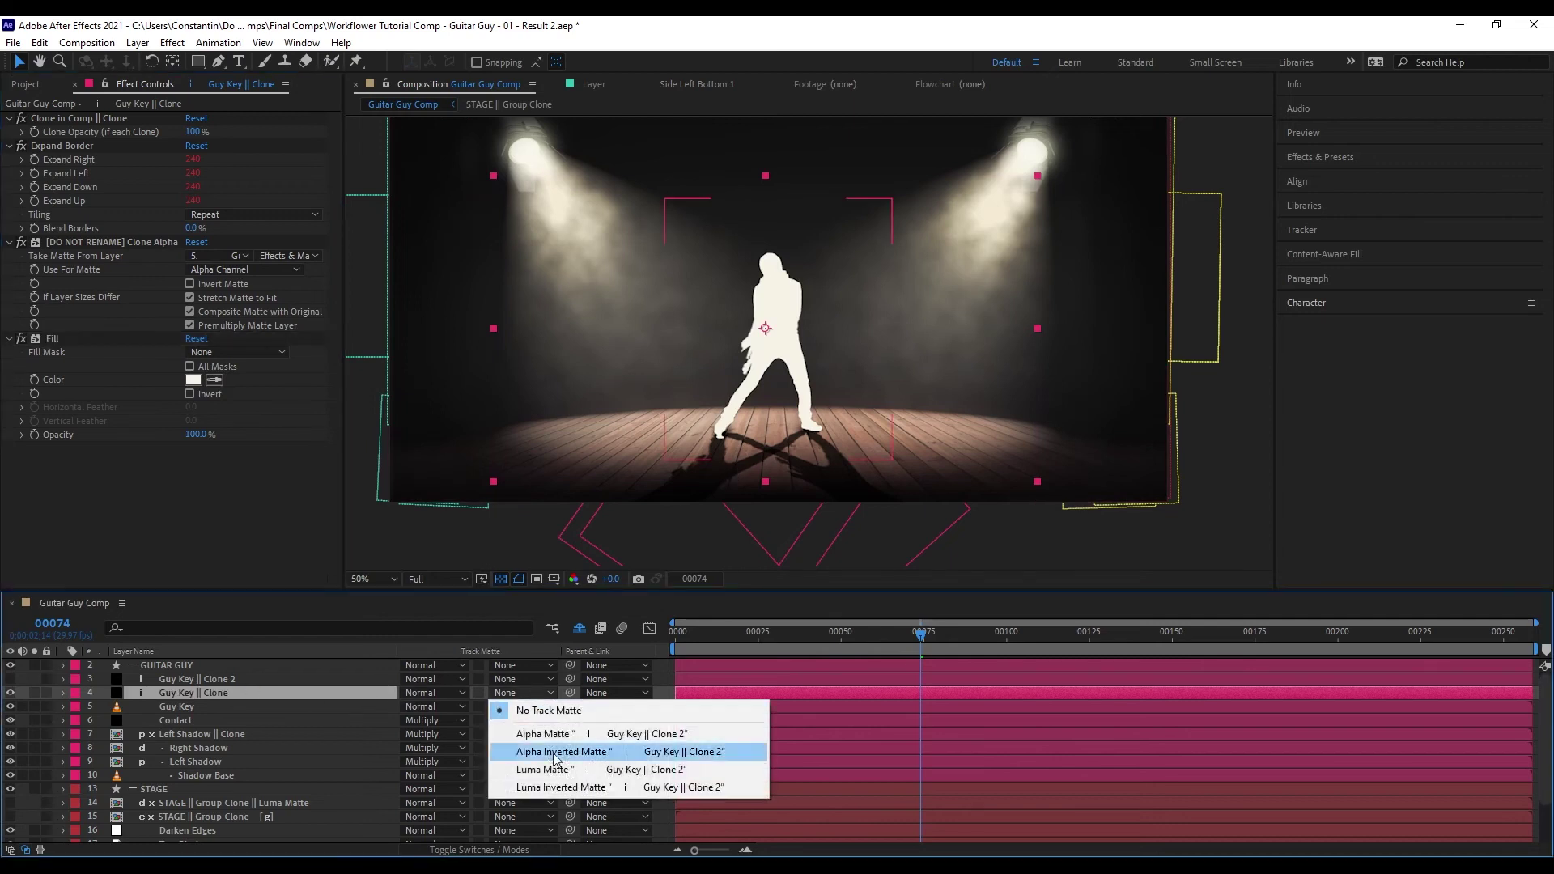
click(561, 752)
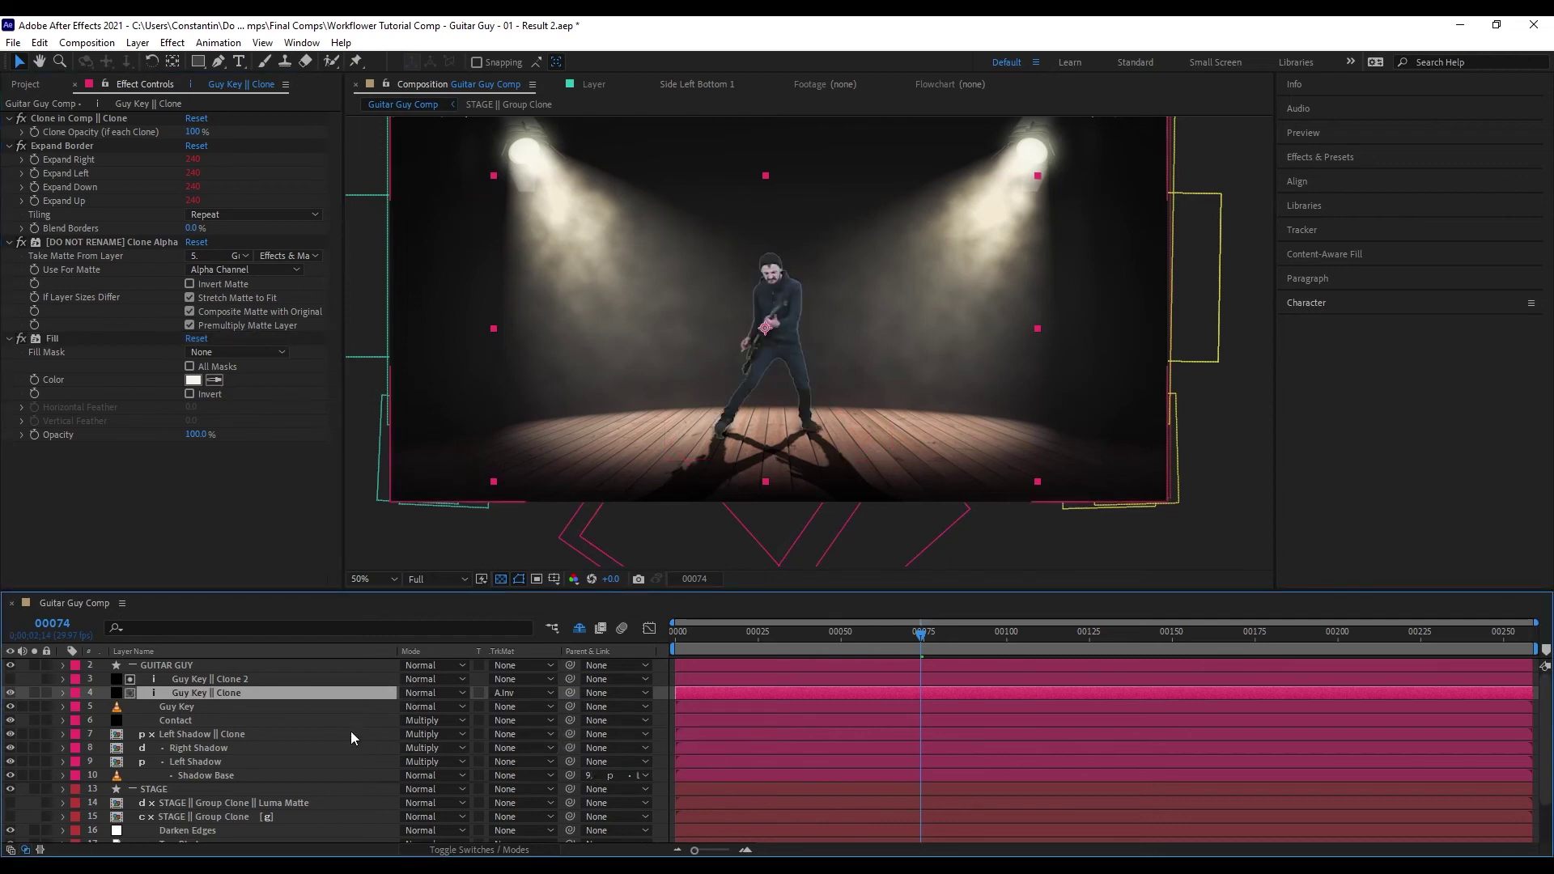
- Add a Transform effect to the Guy Key || Clone 2 matte layer
click(307, 682)
key(ctrl+space)
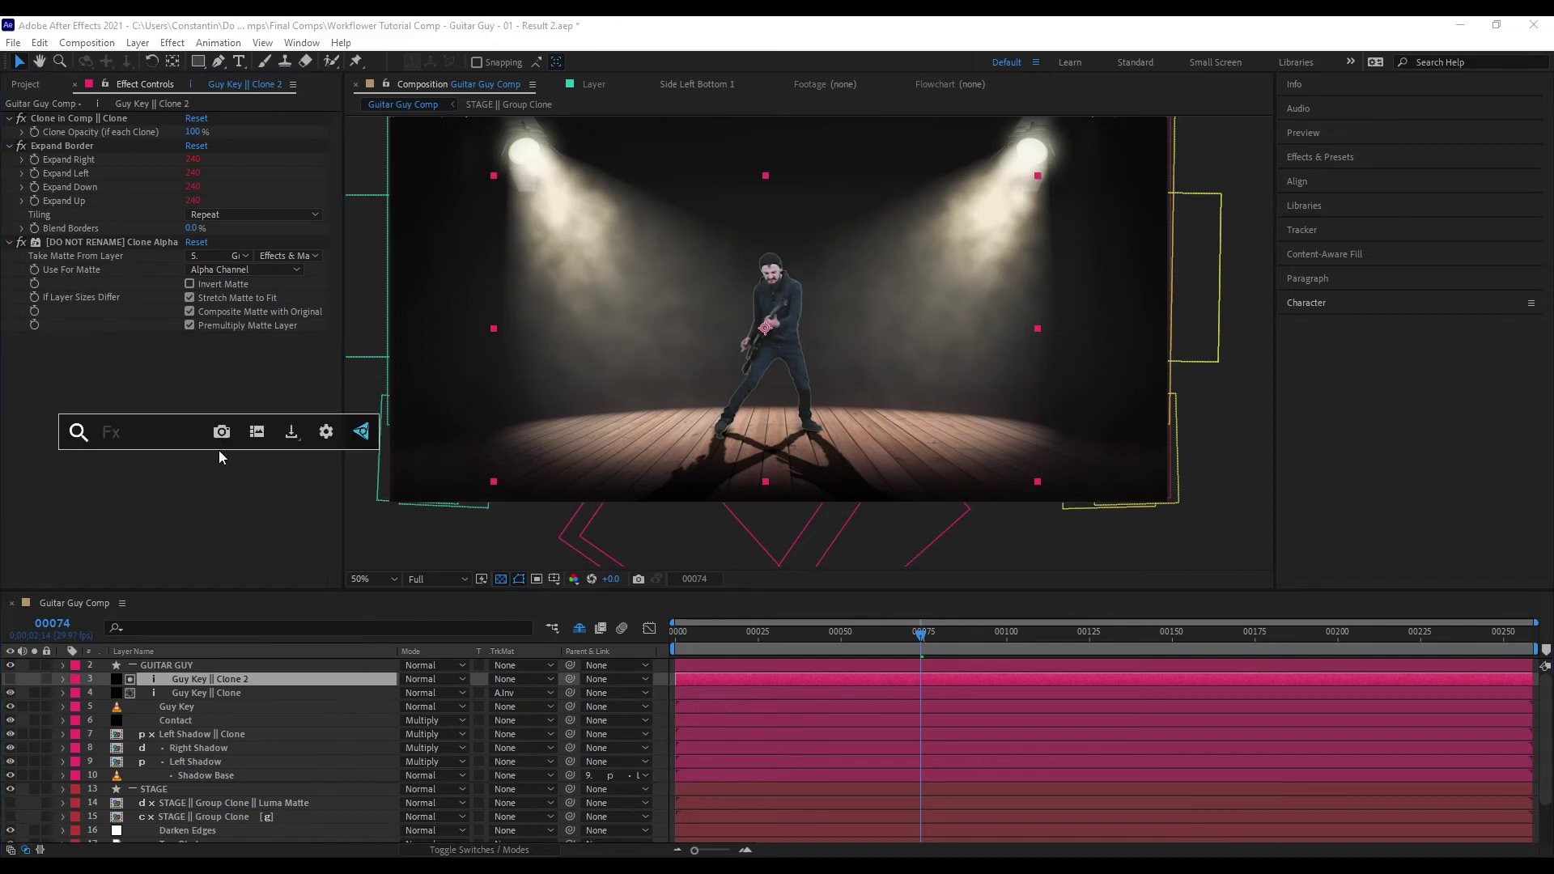
text(tran)
key(Return)
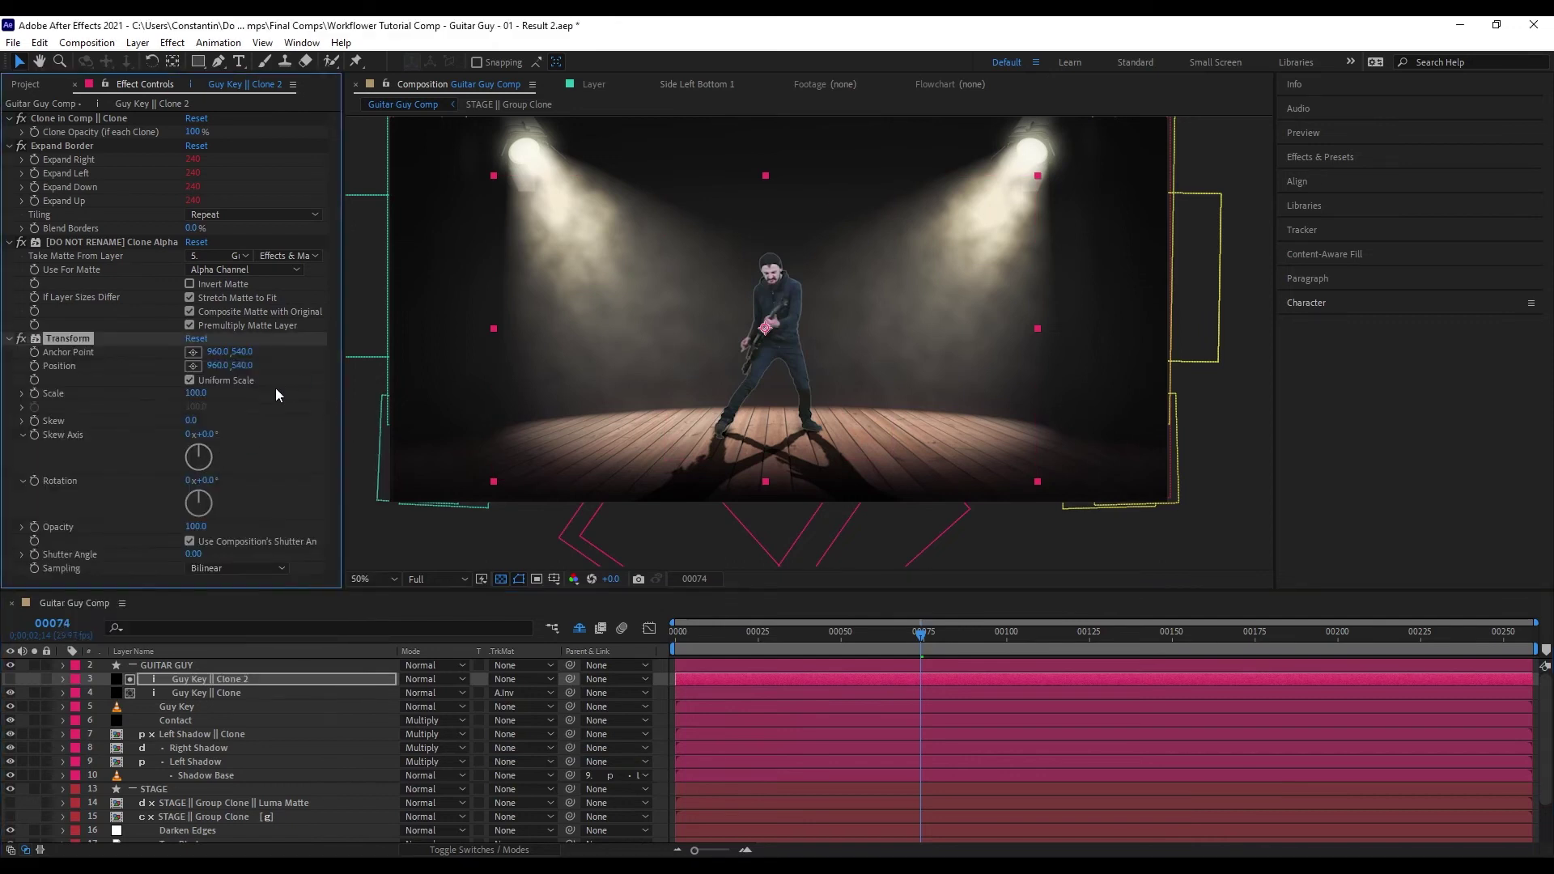
key(slash)
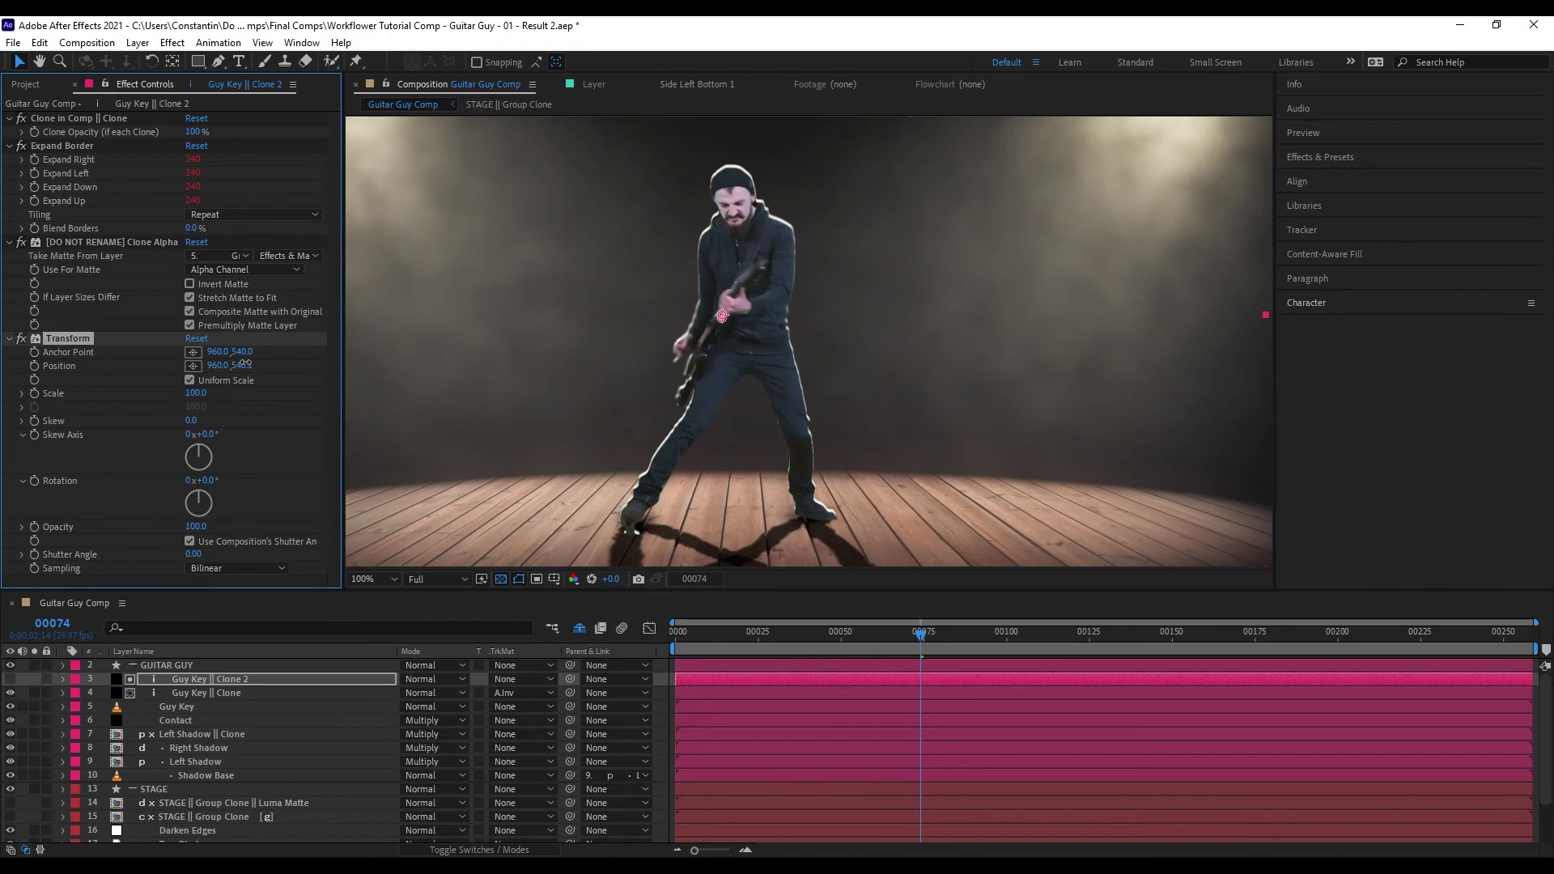
- Add a Gaussian Blur to Guy Key || Clone 2 and raise its Blurriness slightly to soften the matte edge
key(ctrl+a)
click(10, 339)
key(ctrl+space)
text(ga)
key(Down)
key(Return)
drag(191, 187, 269, 188)
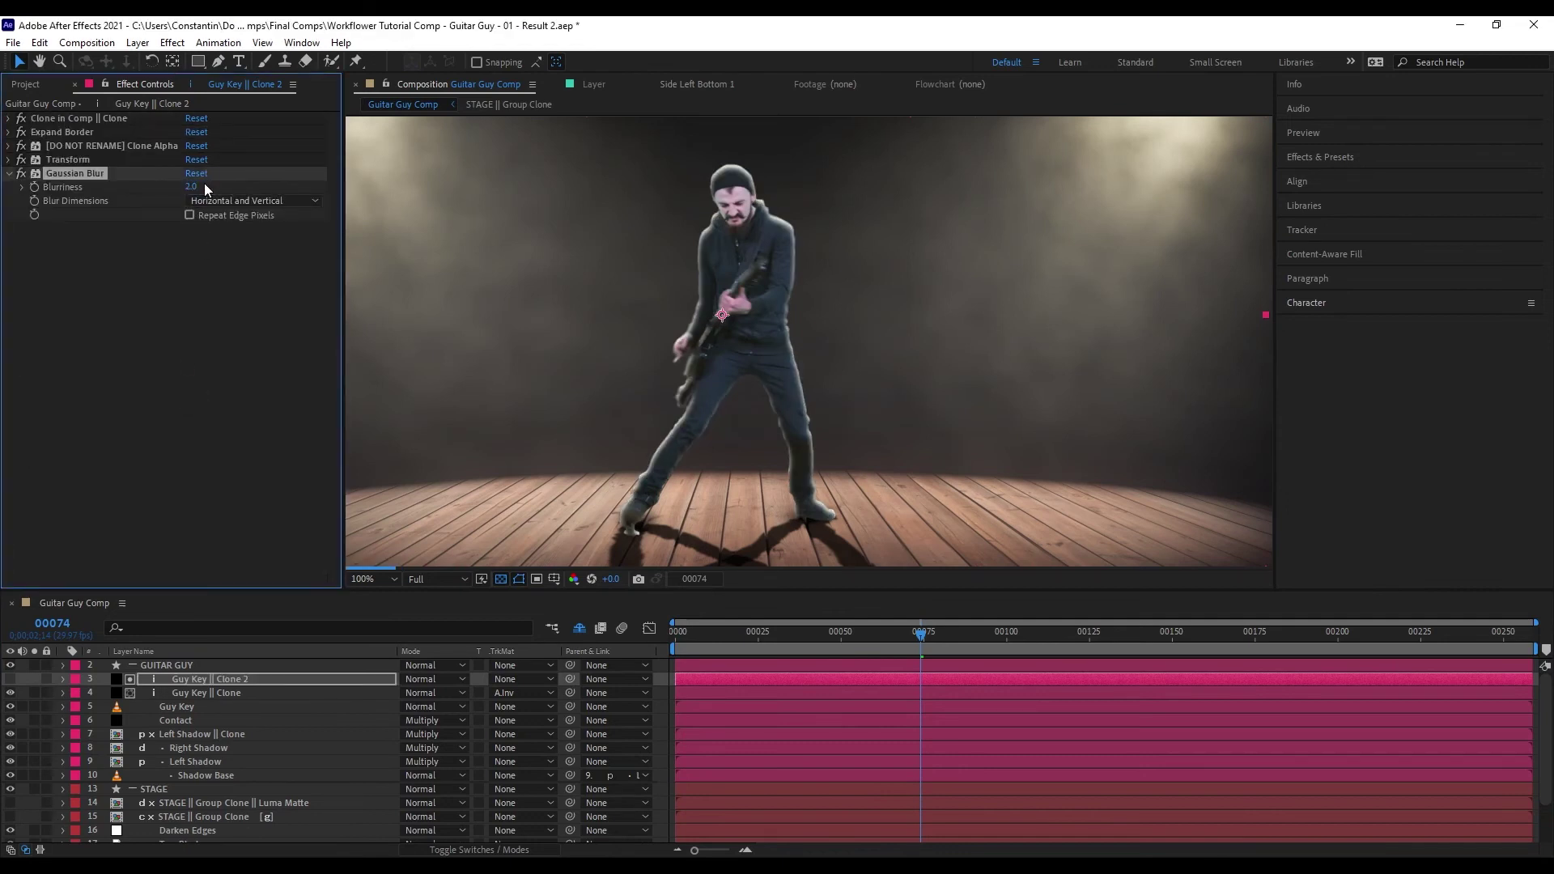
- Run Workflower's Rename Layer/s on the clone and its matte, and set Guy Key || Clone's blending mode to Add
click(228, 694)
shift+click(240, 675)
key(shift+Return)
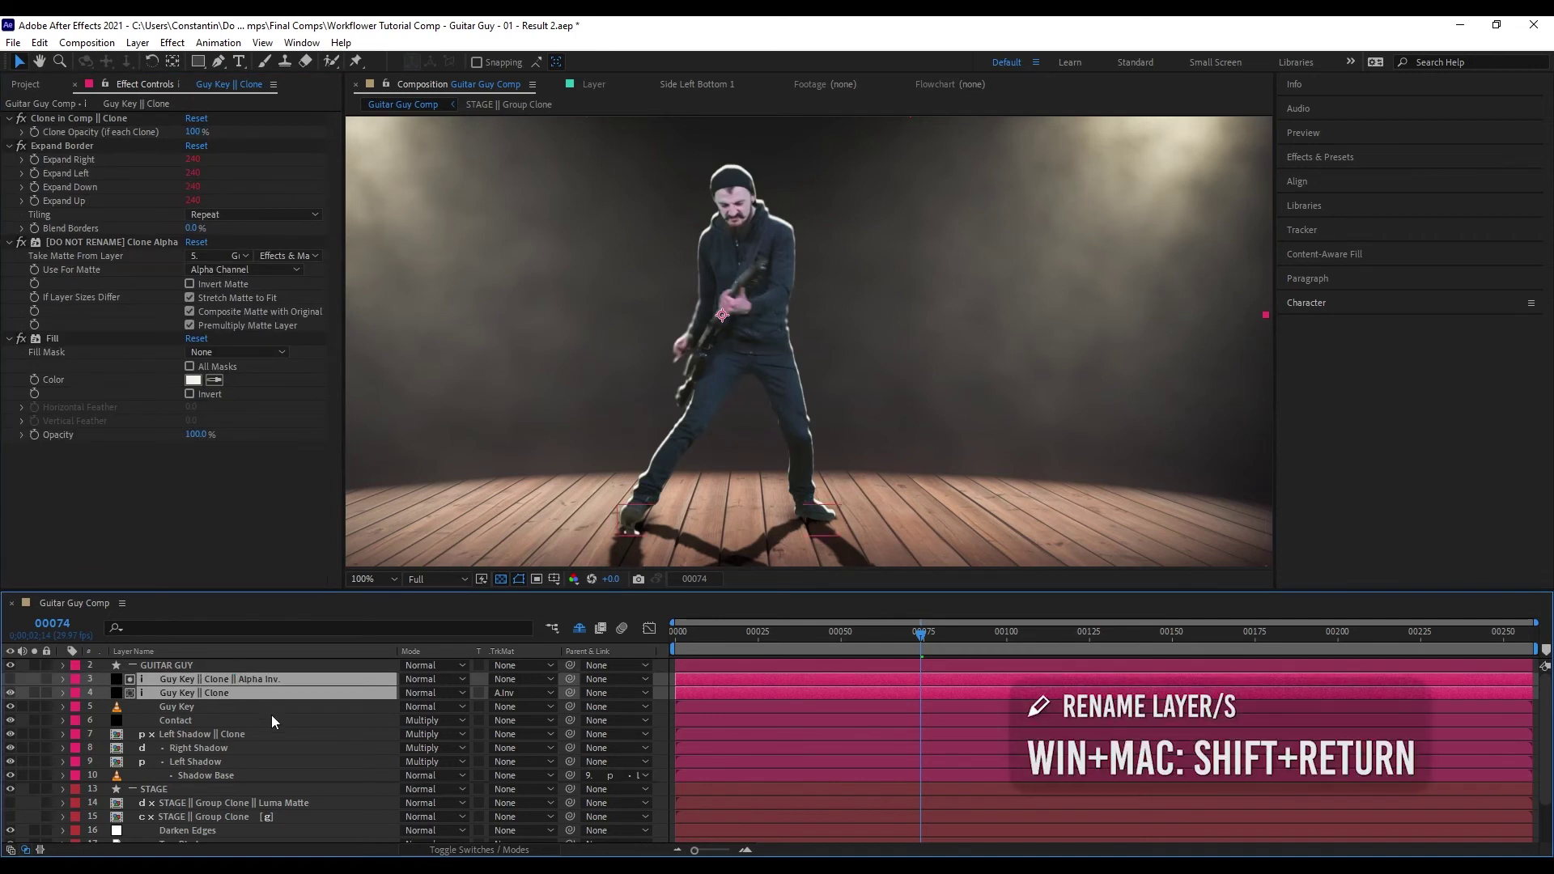
click(279, 707)
click(435, 694)
click(469, 321)
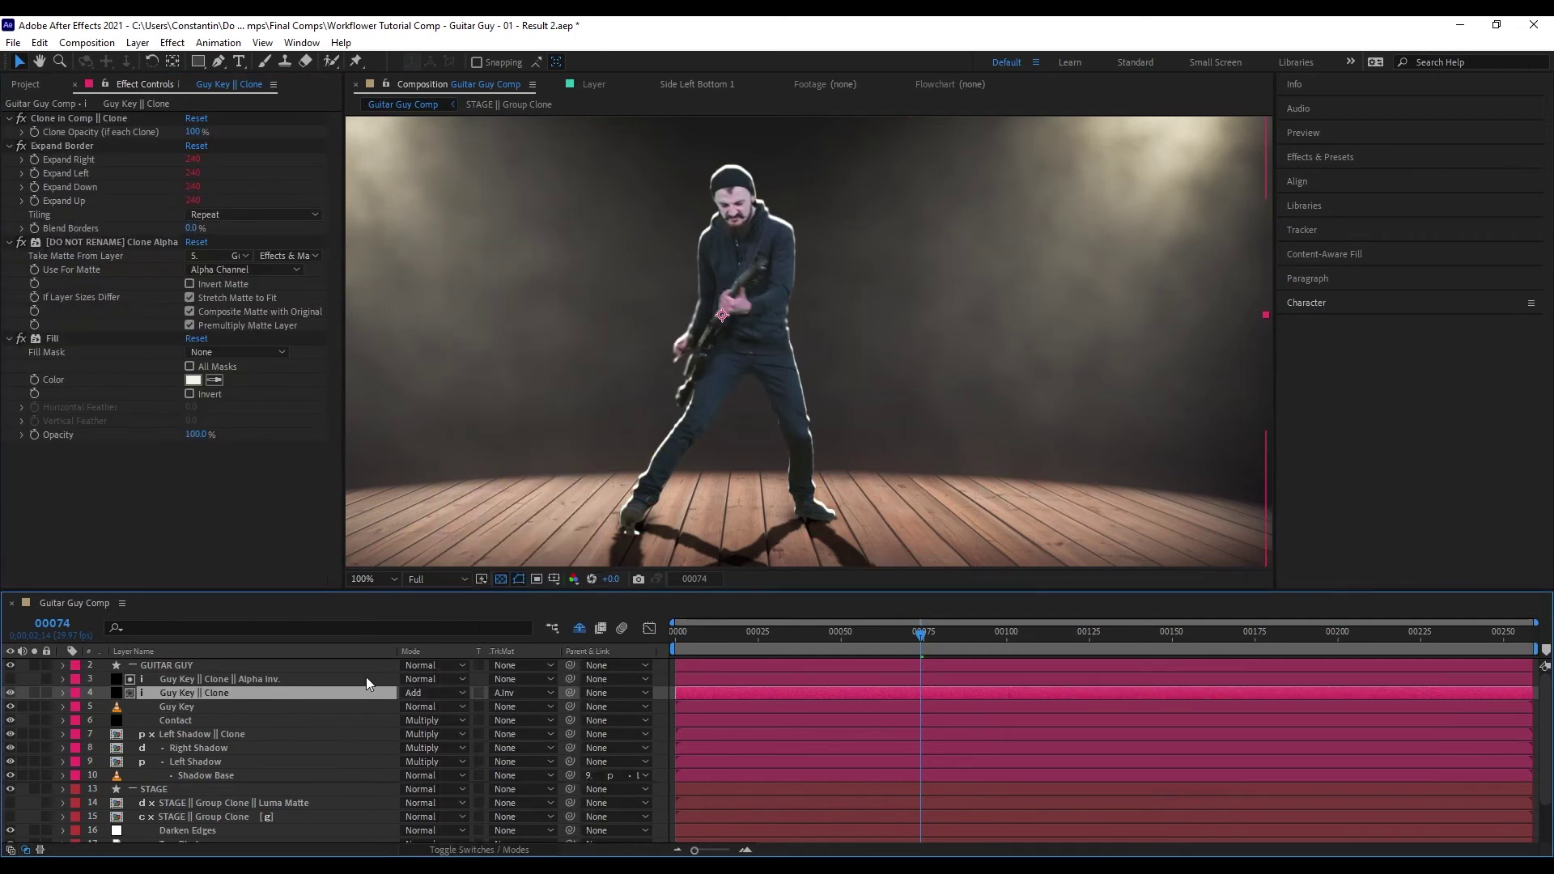
- Examine the Opacity property and its expression on Guy Key || Clone, and collapse the layer again
key(t)
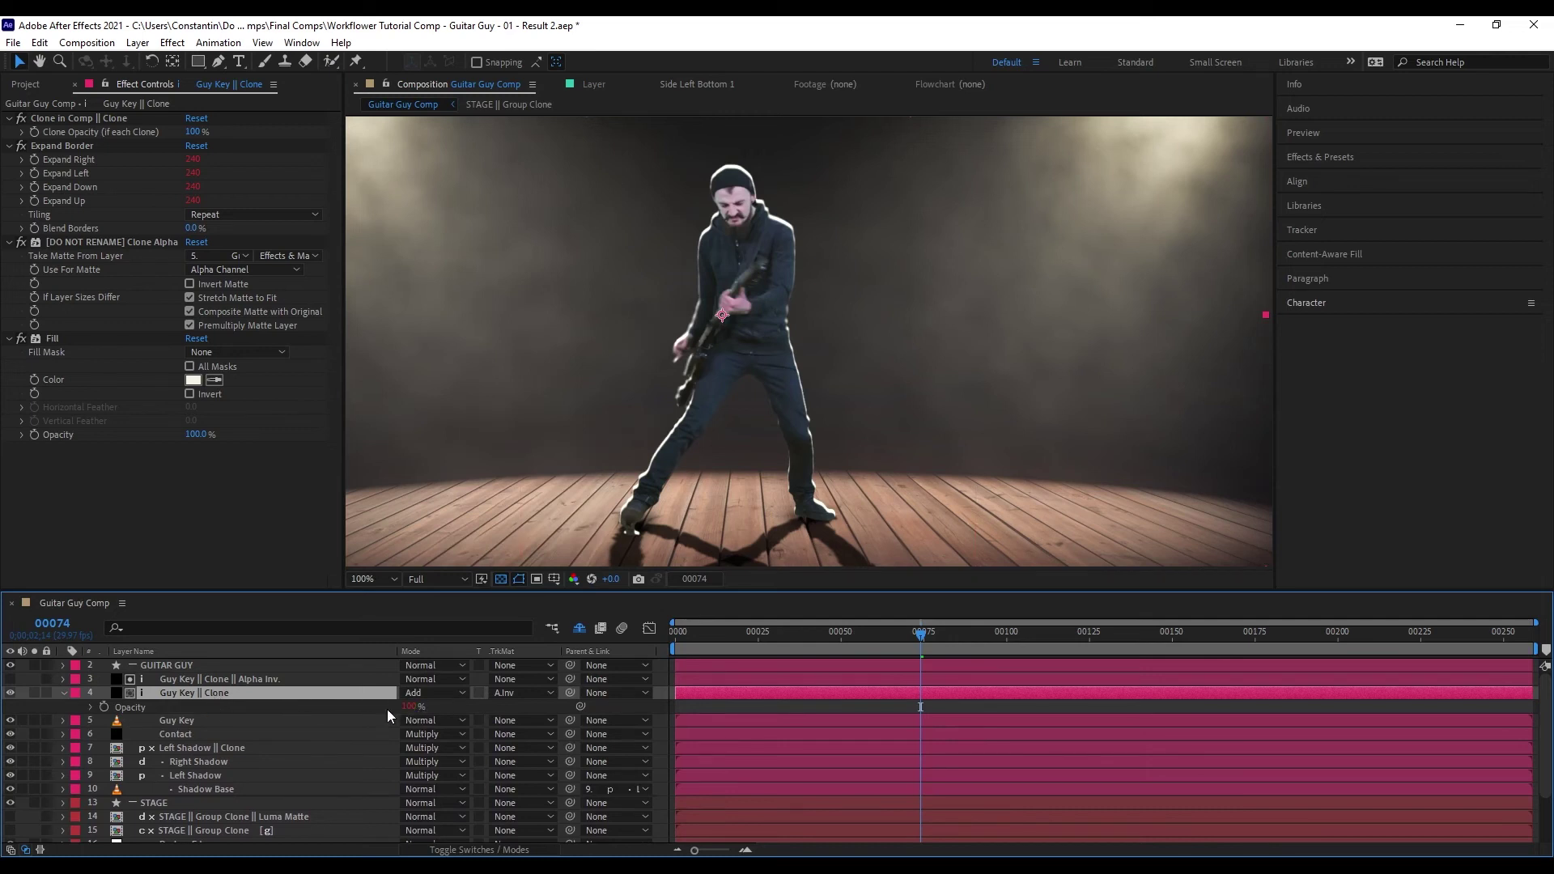
click(412, 707)
click(120, 710)
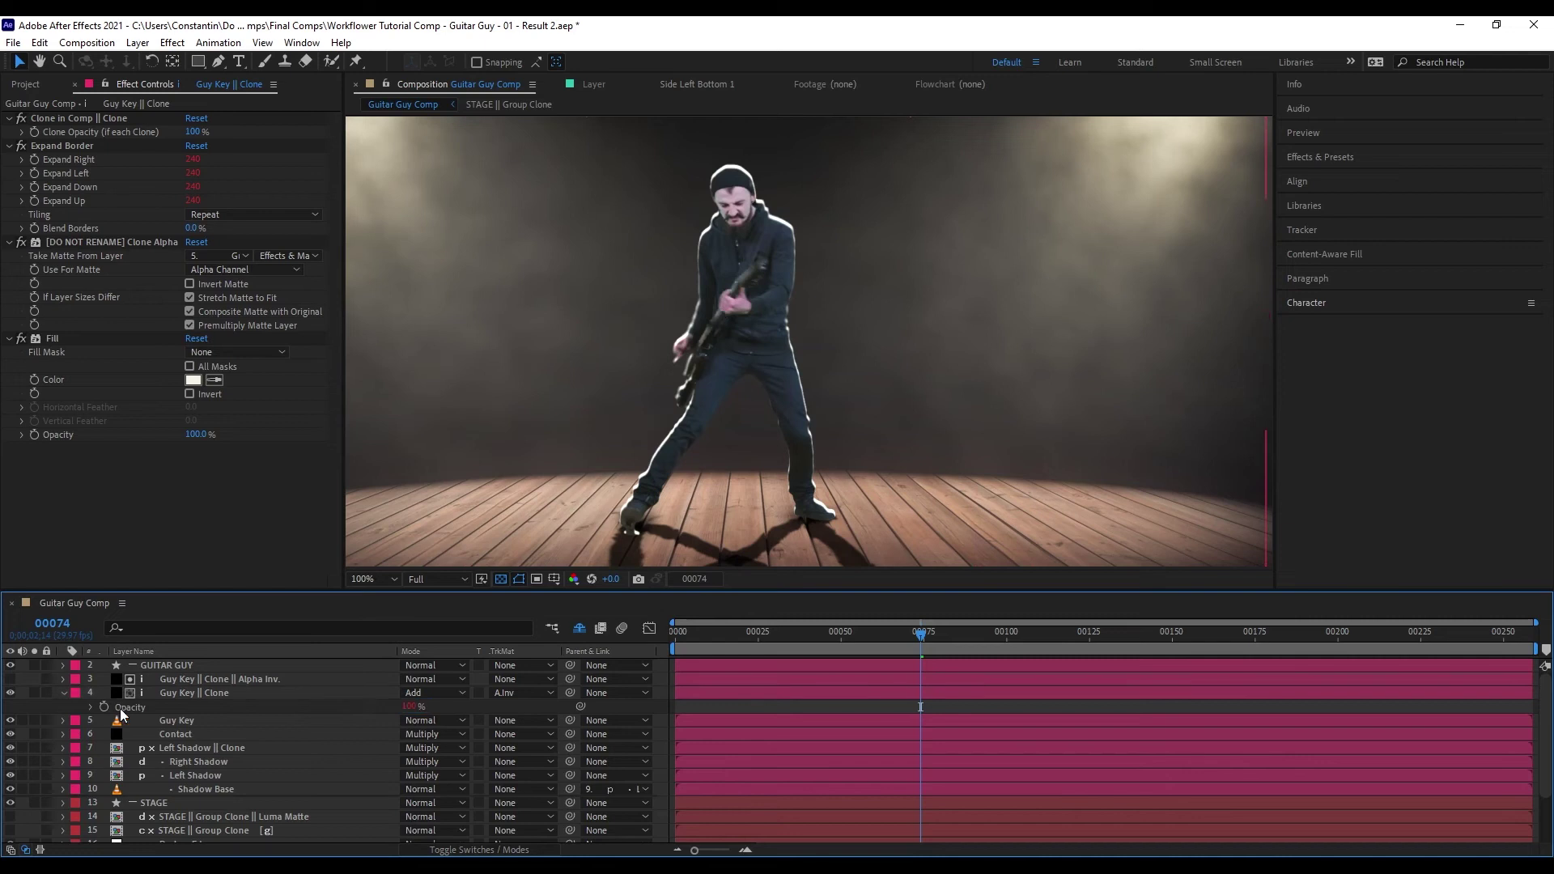
click(92, 708)
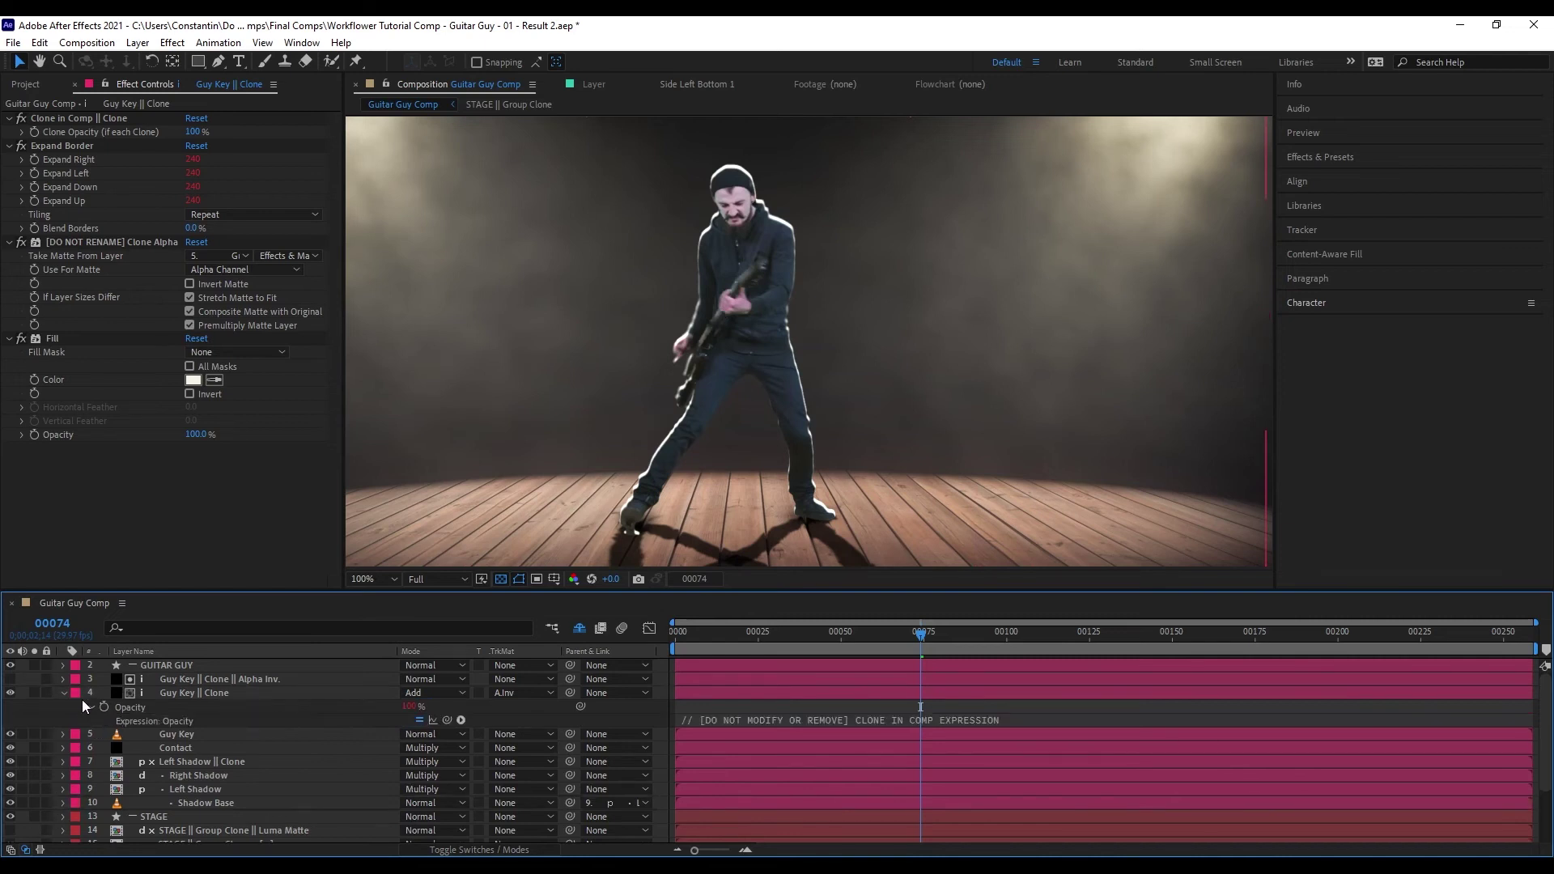
click(64, 693)
- Review the Clone Opacity options in Guy Key's Clone in Comp || Settings, keeping Custom on each Clone
click(207, 711)
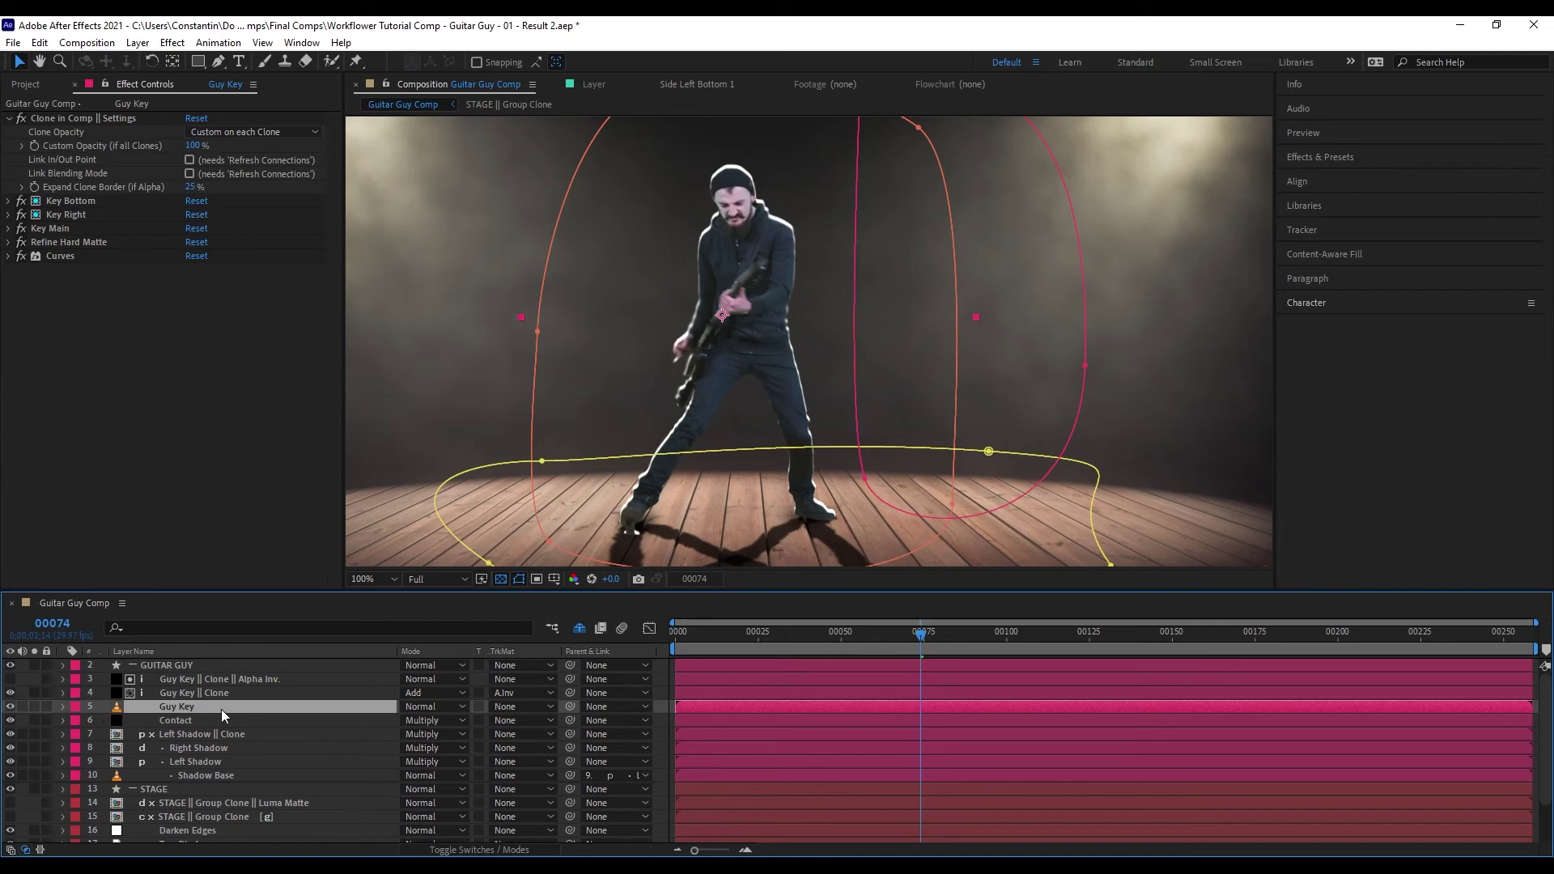
click(60, 119)
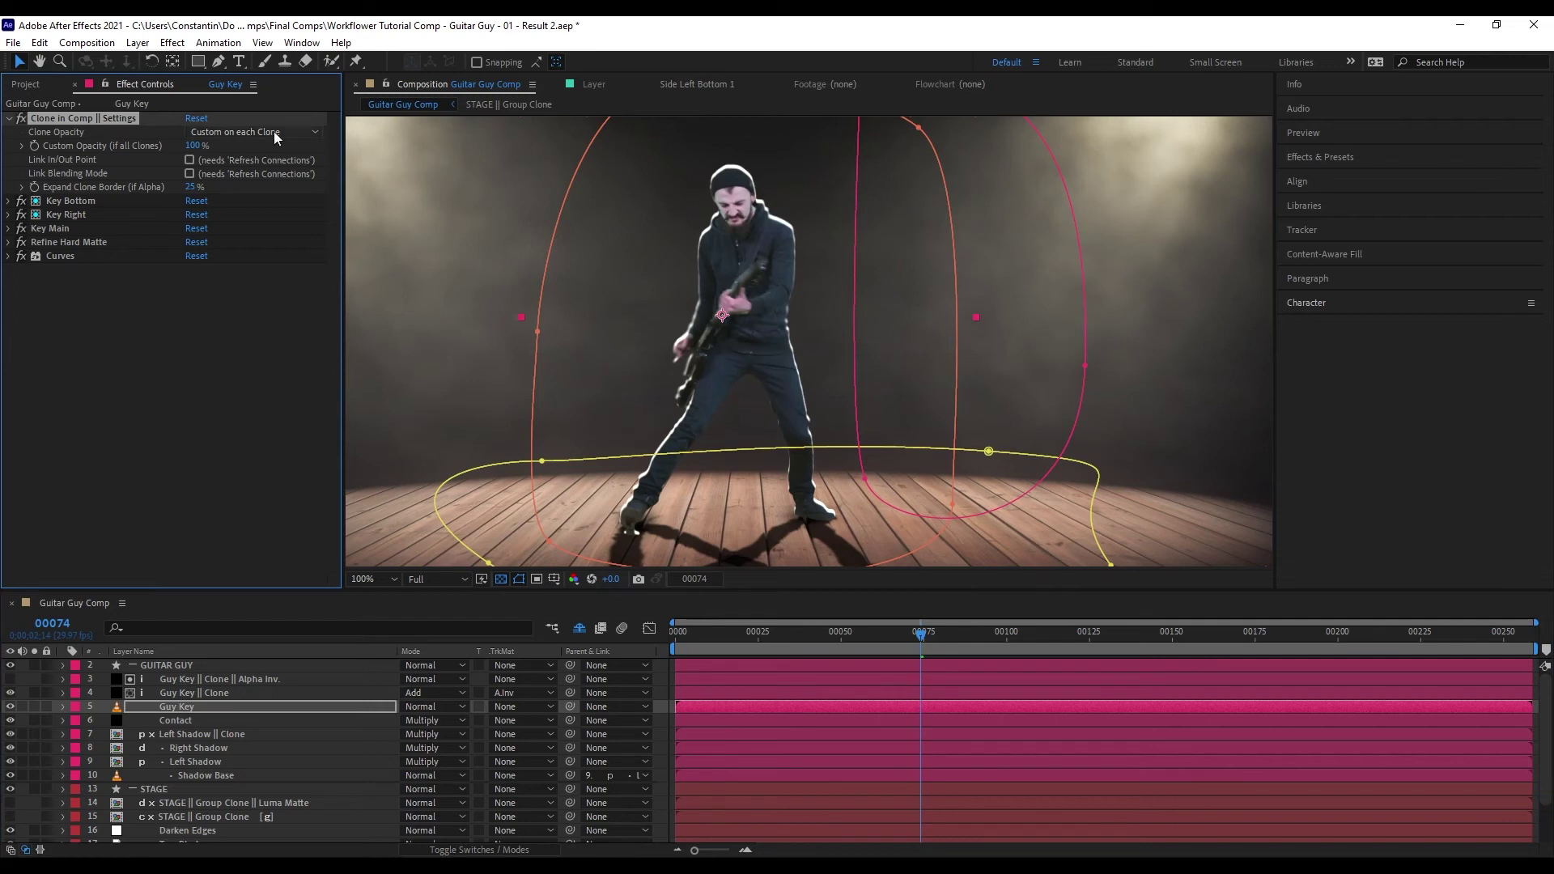
click(240, 134)
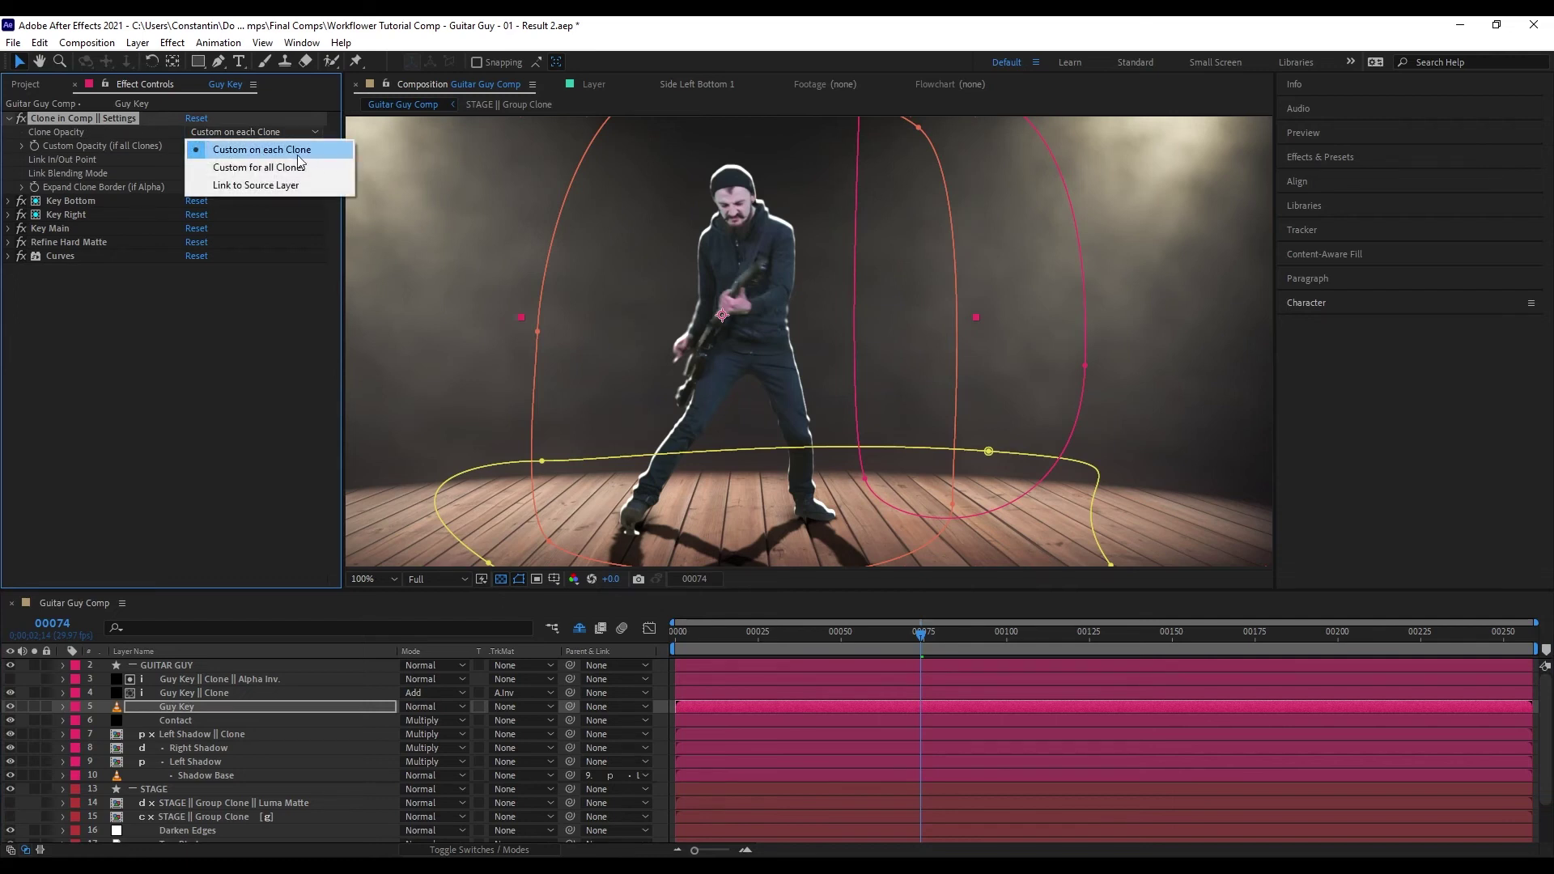
click(318, 154)
- Try Guy Key || Clone's Clone Opacity at 50% and settle on 25%
click(260, 693)
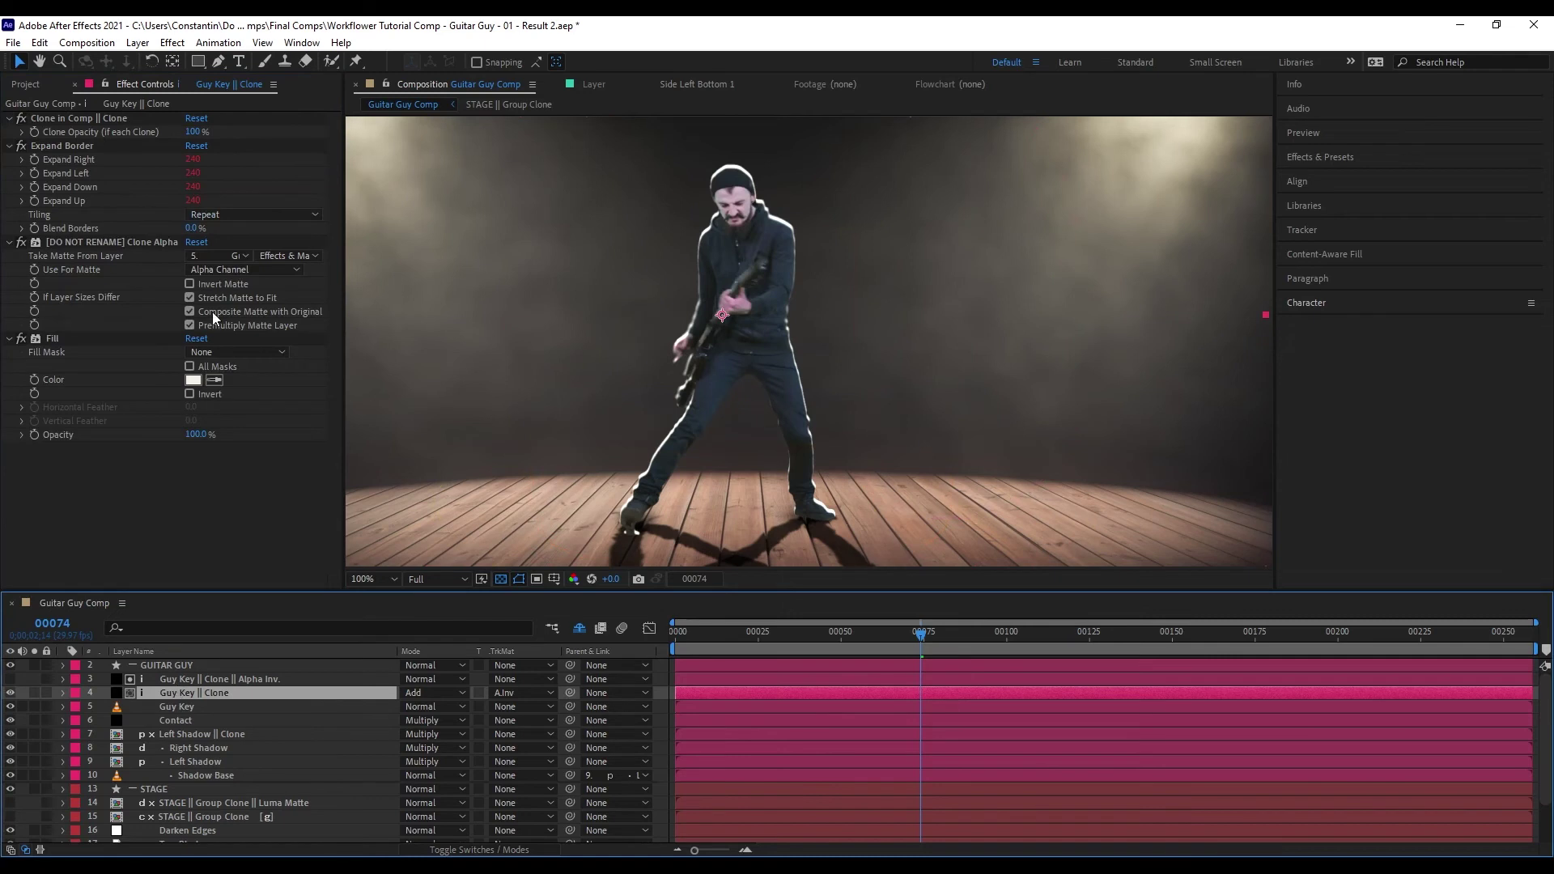
click(195, 131)
text(50)
key(Return)
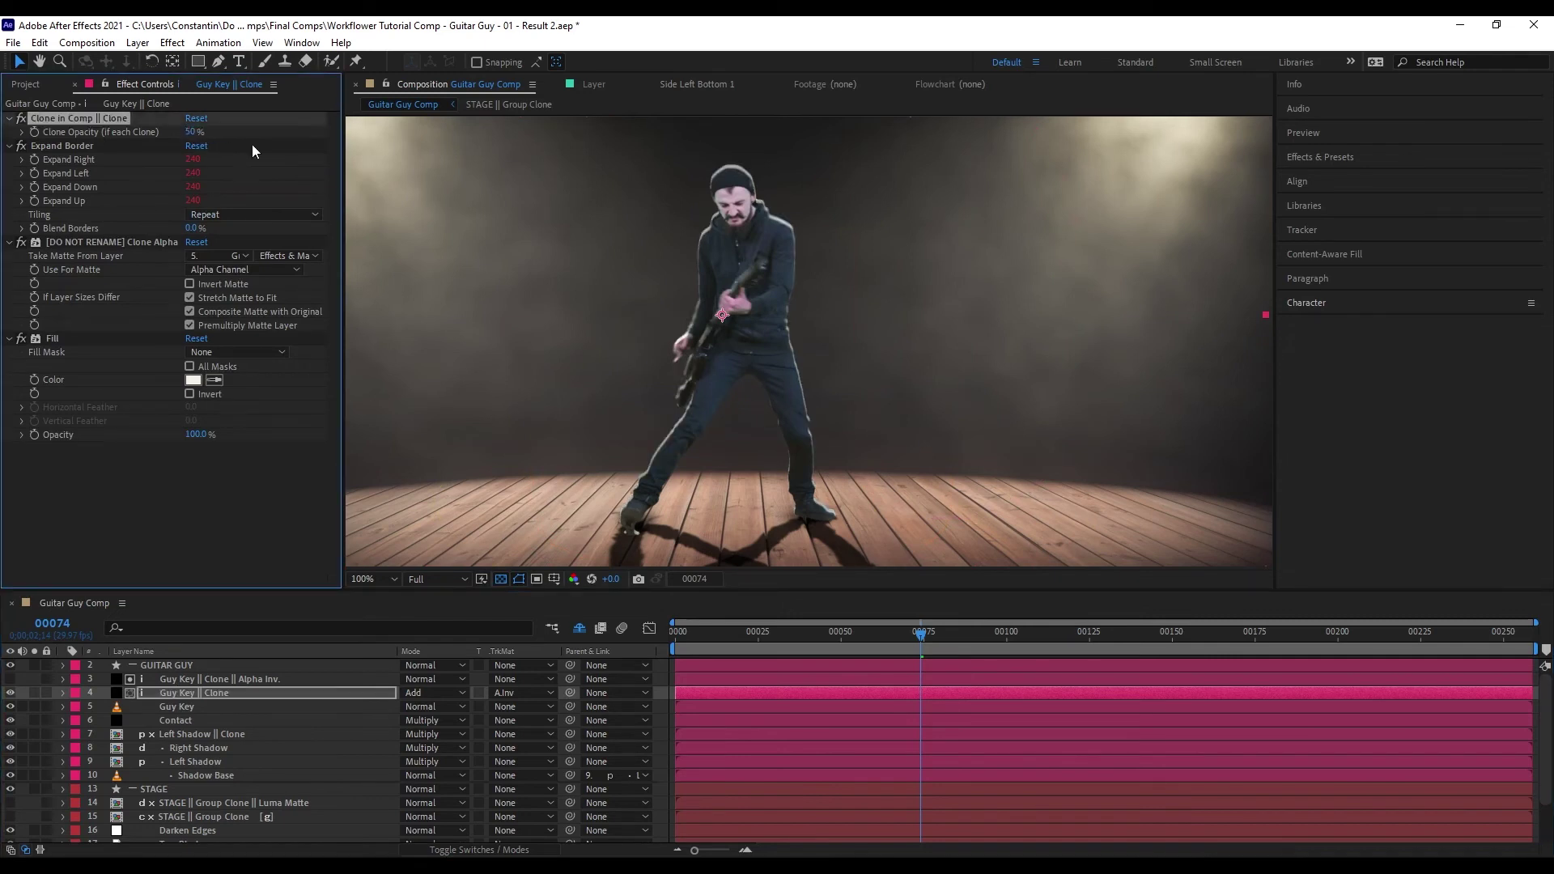
click(187, 132)
text(25)
key(Return)
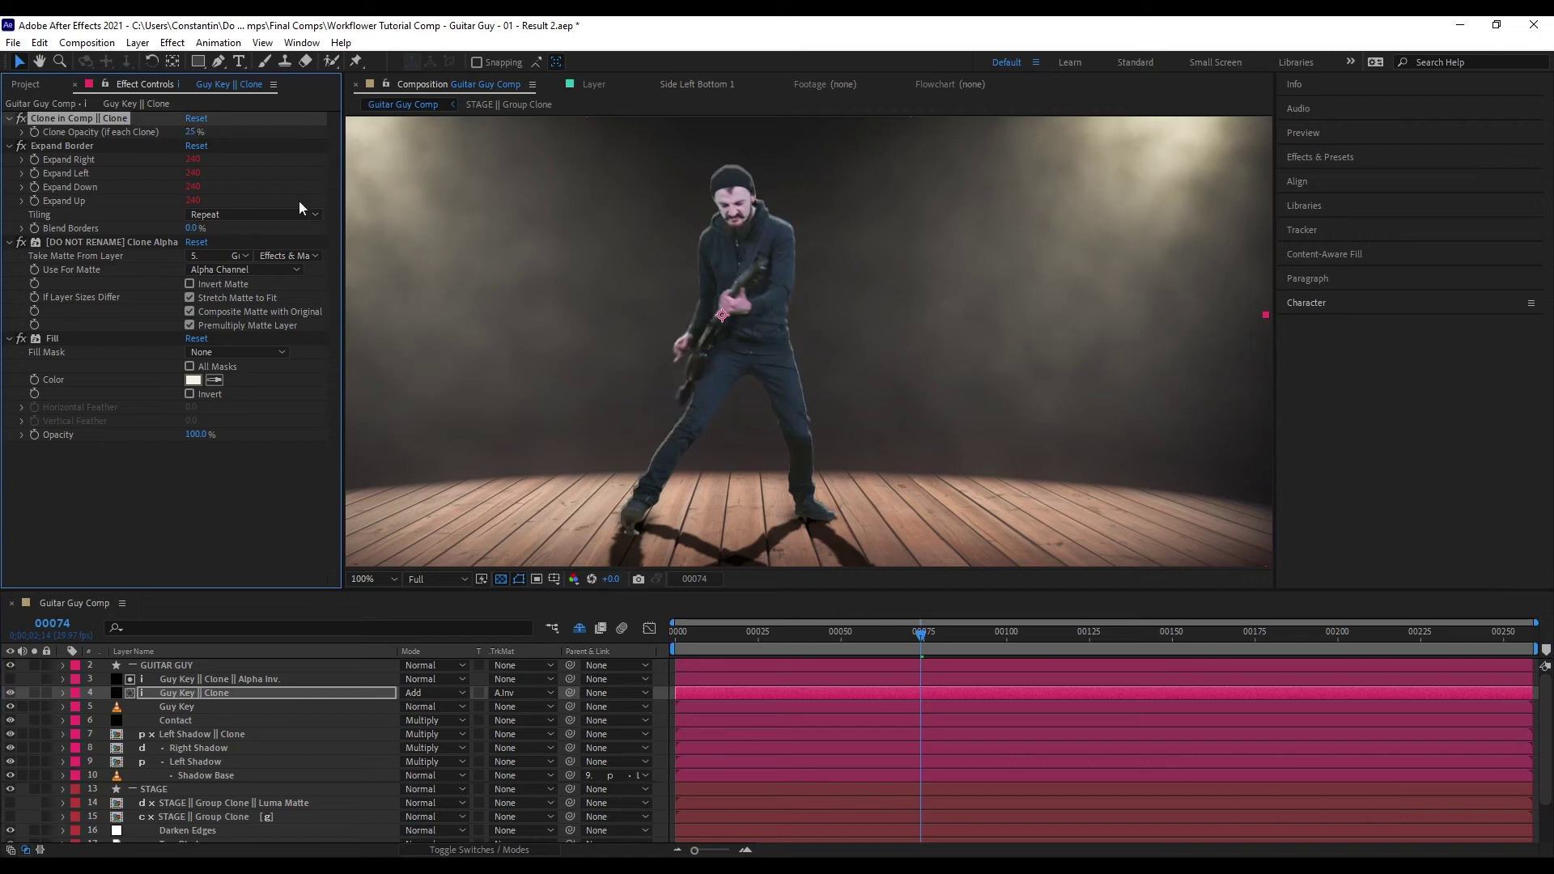
- Reveal Guy Key || Clone's Clone Opacity in the timeline, scrub its value, and set it back to 25%
click(260, 694)
scroll(728, 456, down, 2)
scroll(728, 455, up, 2)
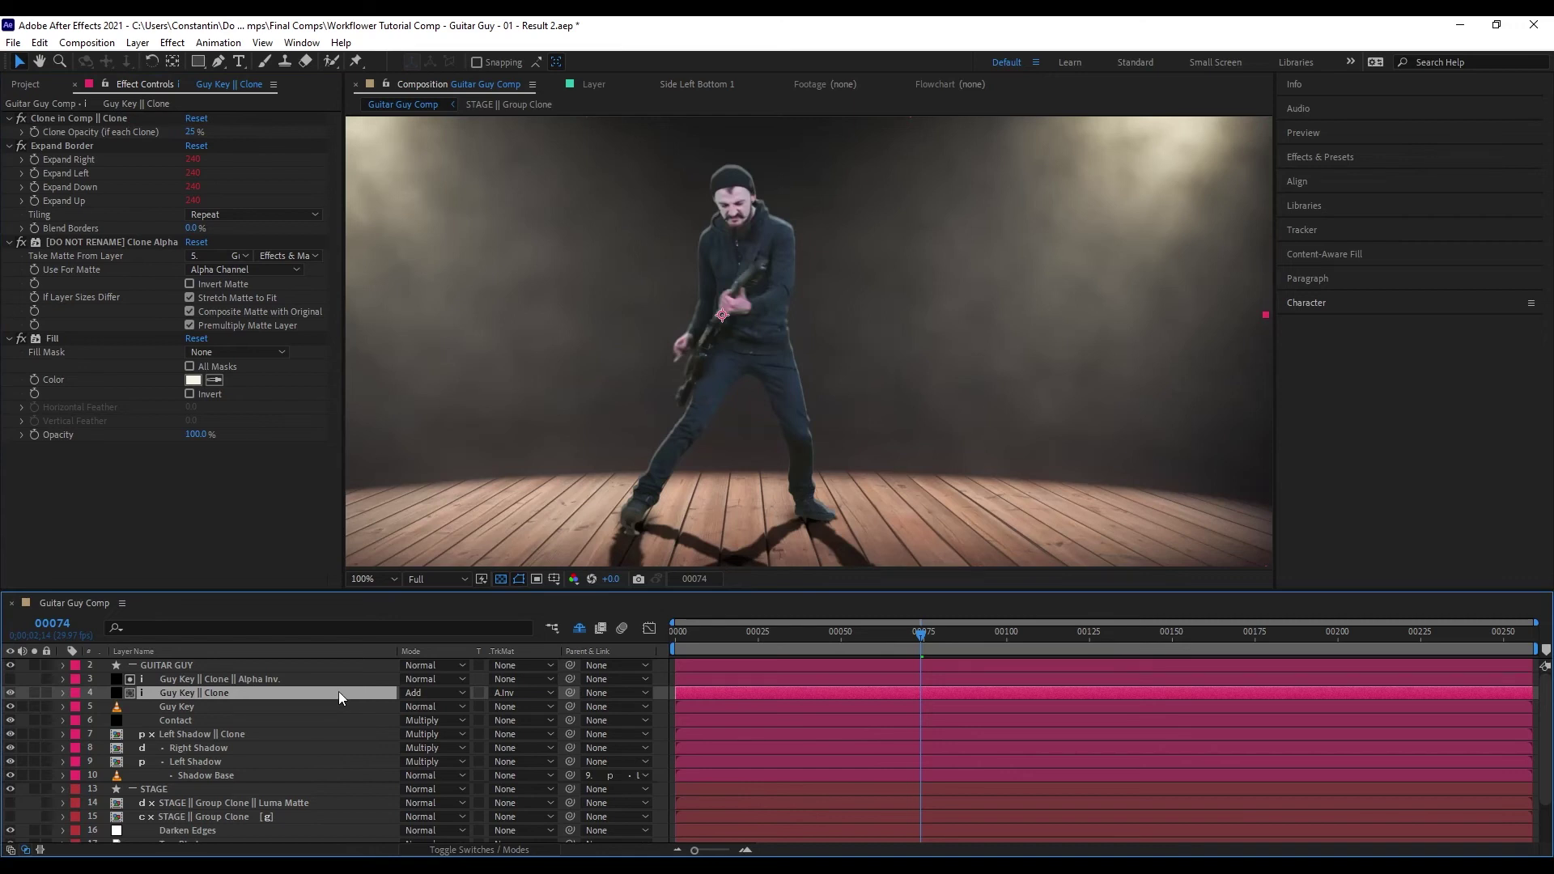
key(alt+F1)
drag(407, 721, 450, 722)
click(411, 721)
text(25)
key(Return)
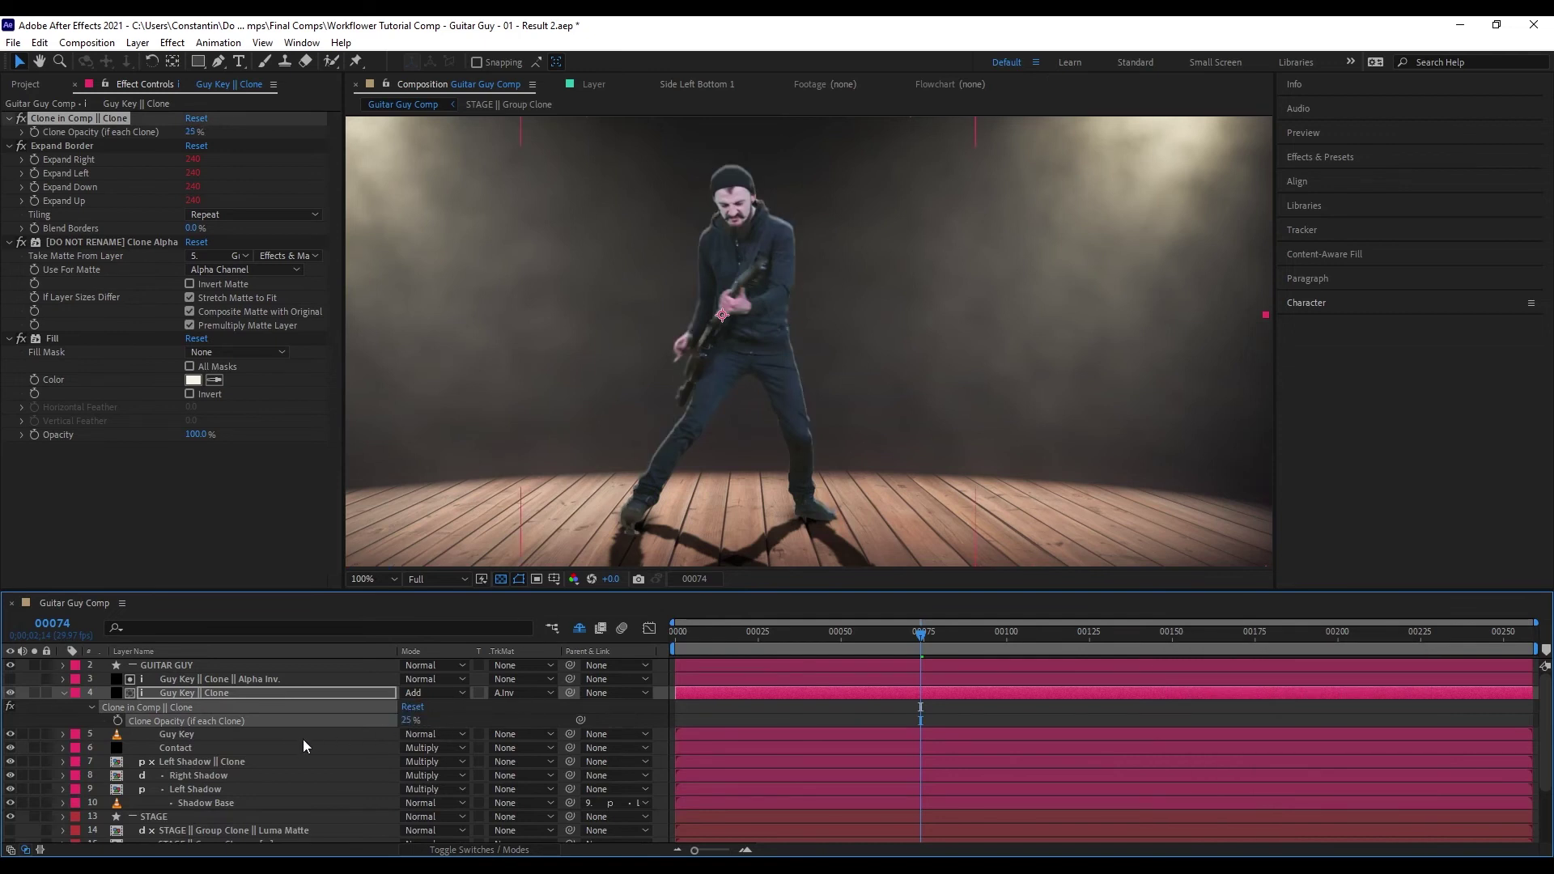
- Switch Guy Key's Clone Opacity to Custom for all Clones and try adjusting the shared Custom Opacity
click(303, 740)
click(284, 133)
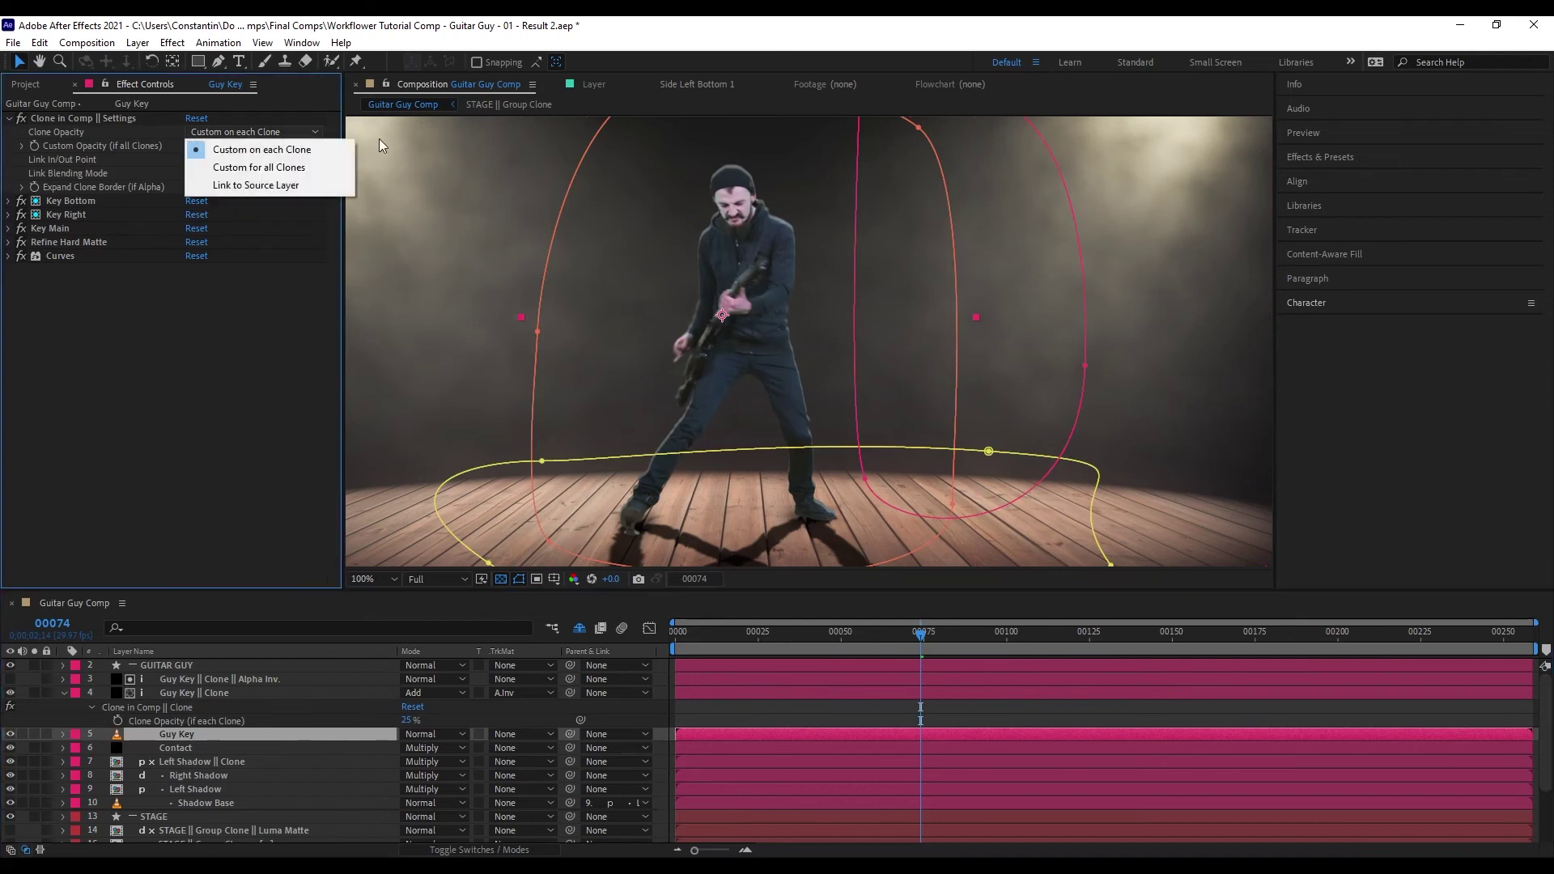
click(280, 168)
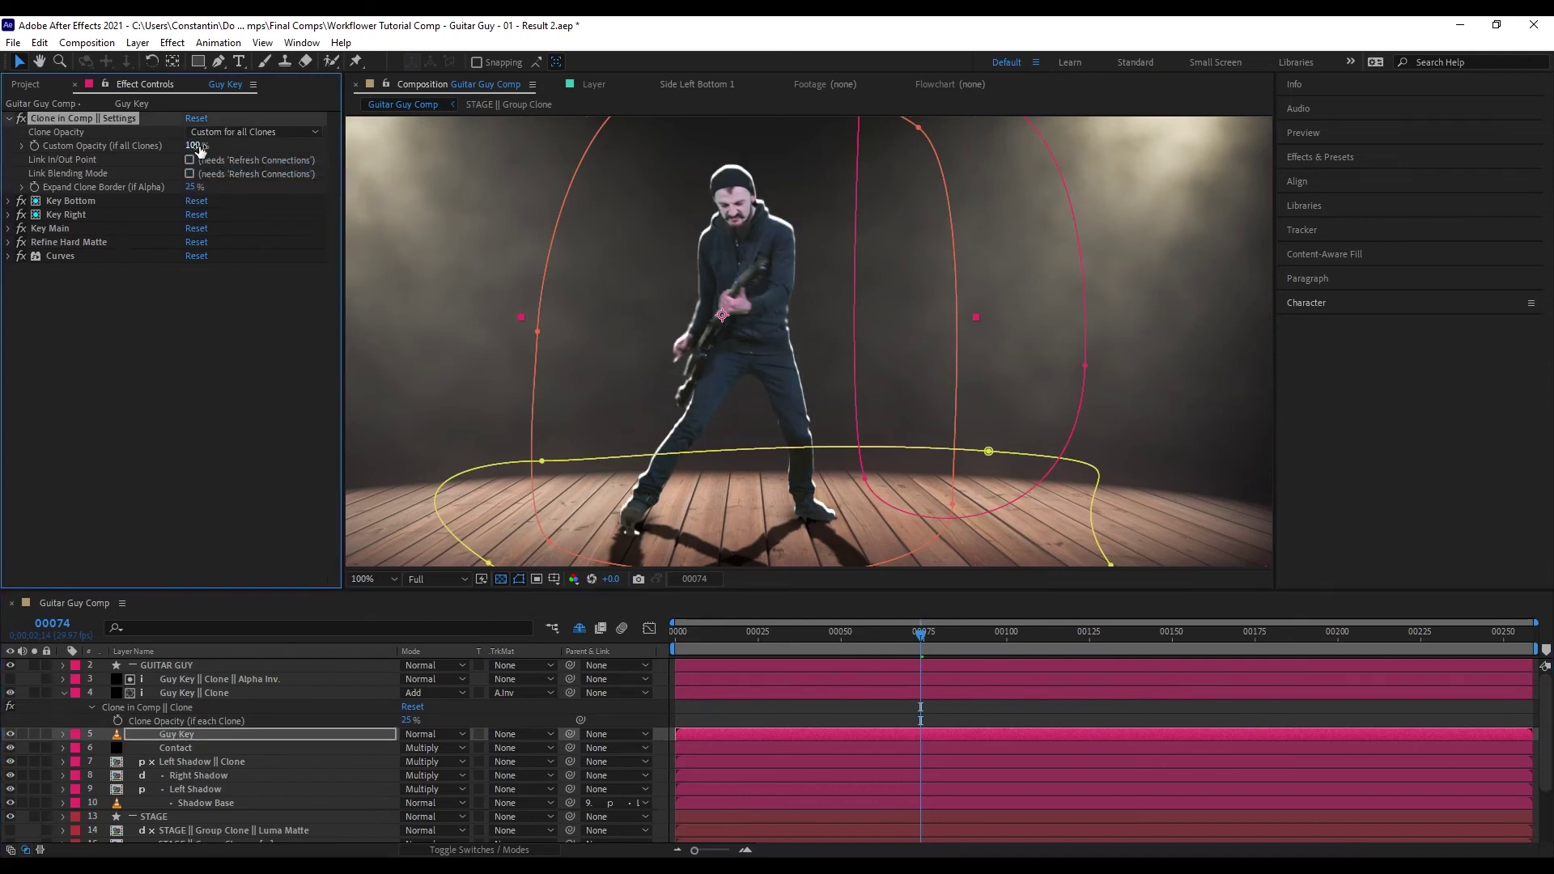
drag(178, 151, 184, 151)
- Reveal the Clone Opacity of the Guy Key || Clone || Alpha Inv. matte to compare both clones' individual values
click(245, 690)
click(245, 683)
key(alt+F1)
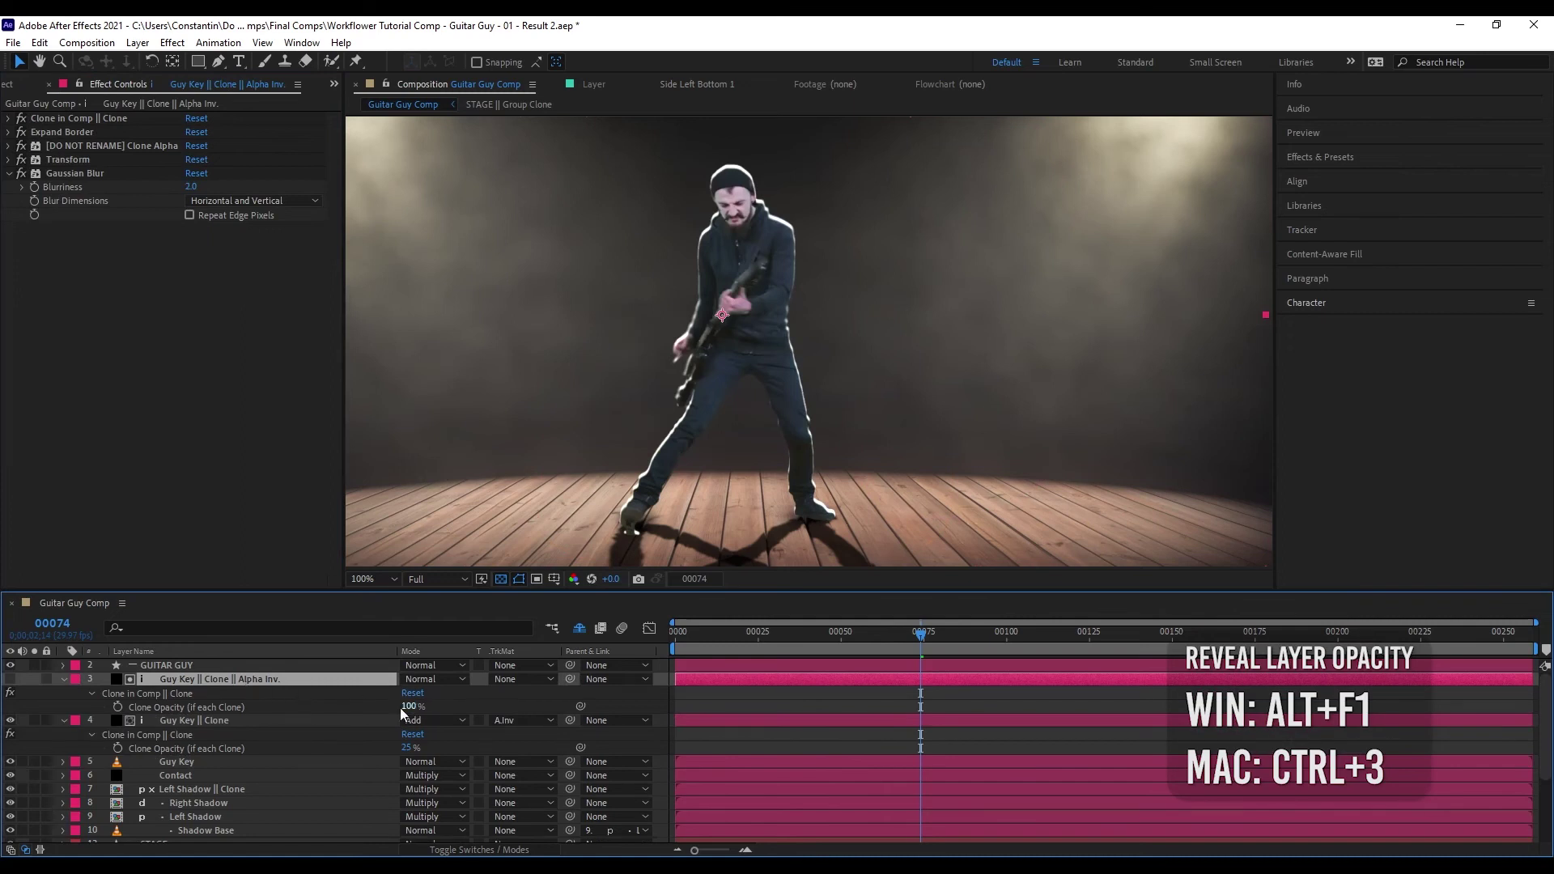
click(333, 722)
- Return Guy Key's Clone Opacity setting to Custom on each Clone
click(301, 764)
click(240, 132)
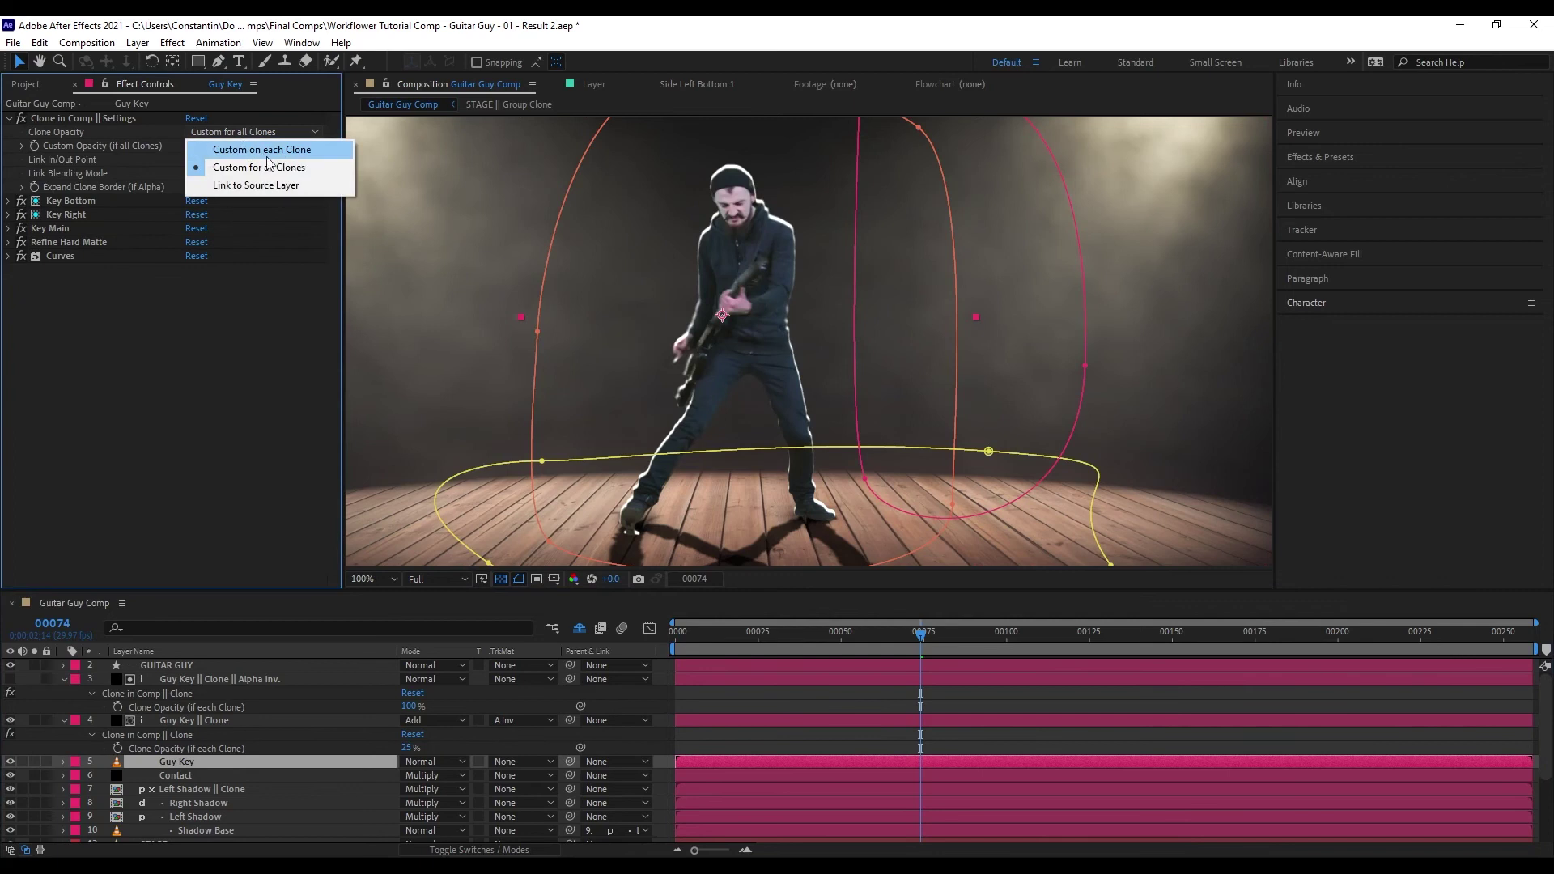
click(316, 150)
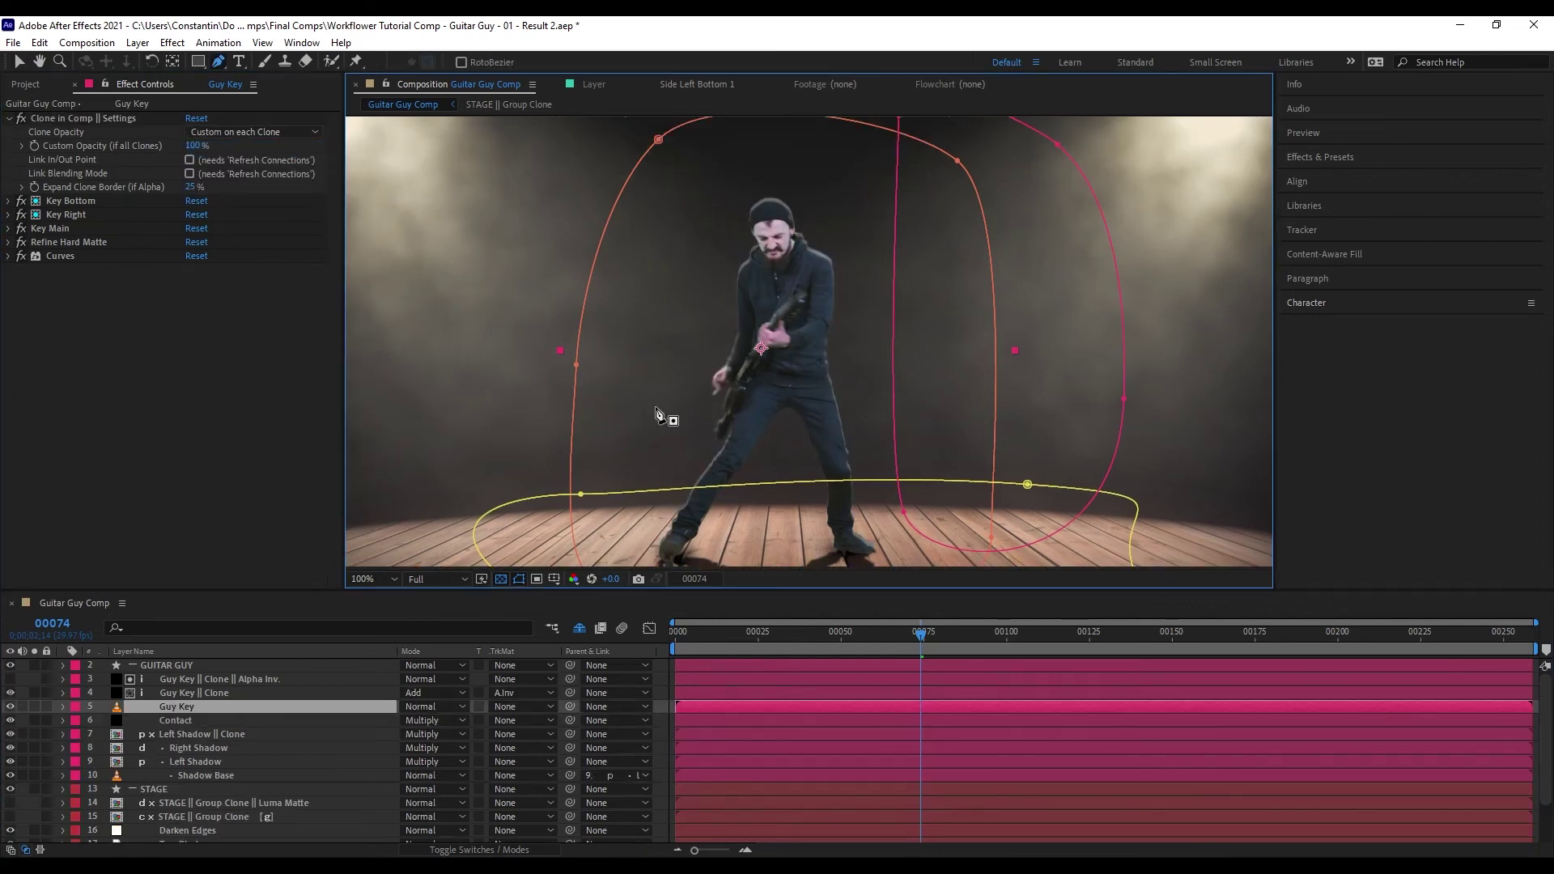
- Draw a closed curved mask across the guitarist's torso on the Guy Key layer with the Pen tool
drag(861, 242, 749, 293)
drag(615, 398, 792, 491)
drag(1104, 369, 1073, 333)
click(861, 243)
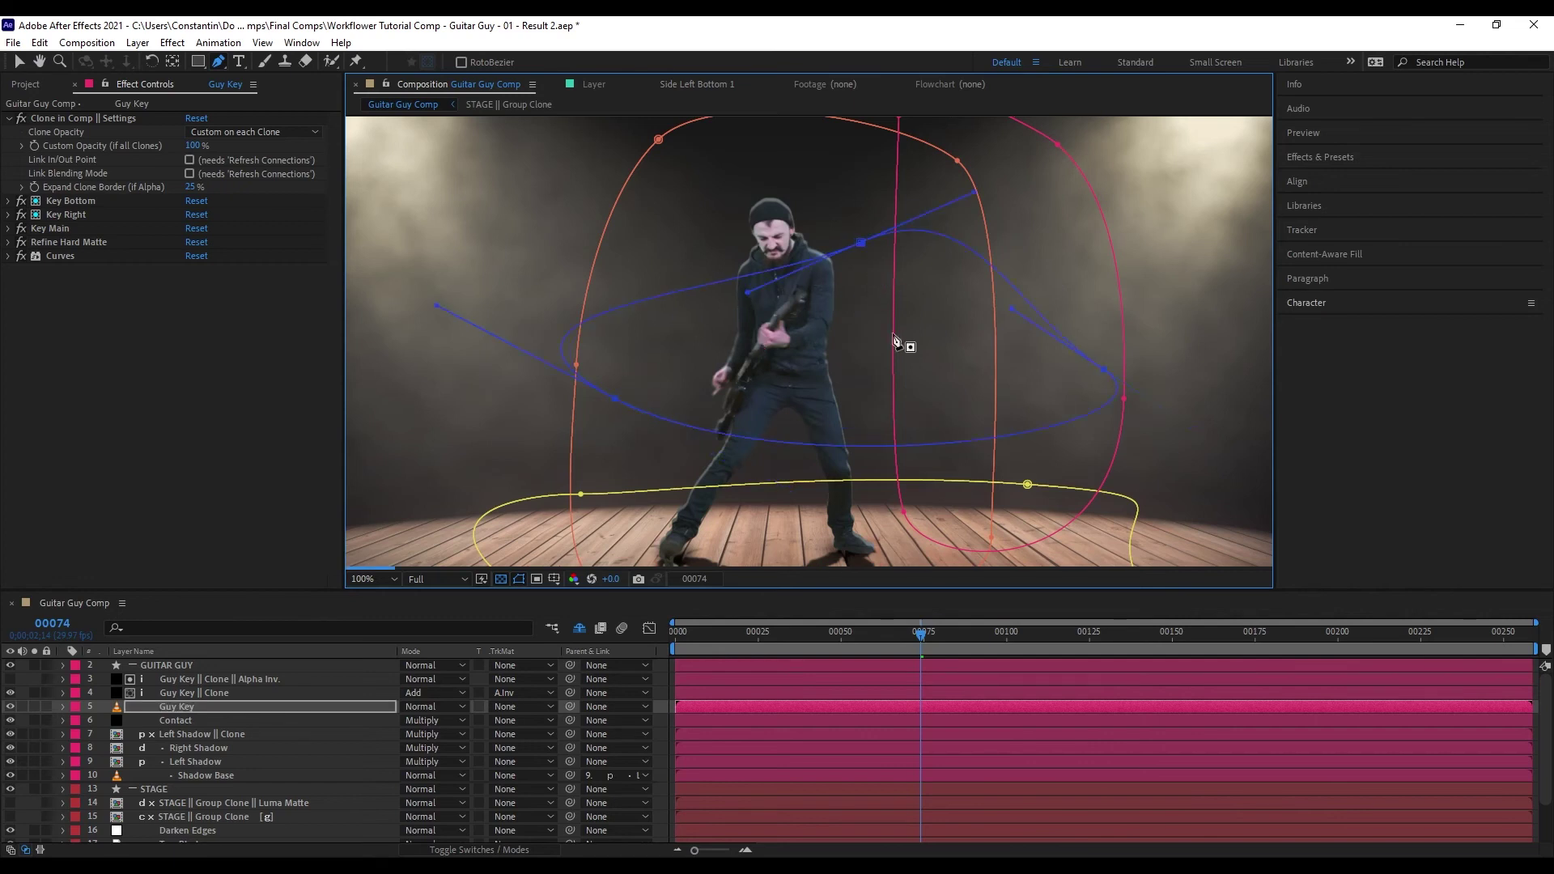
- Reveal Guy Key's masks and set Mask 4 to Subtract with Inverted enabled
key(m)
click(431, 803)
click(445, 709)
click(474, 803)
click(658, 765)
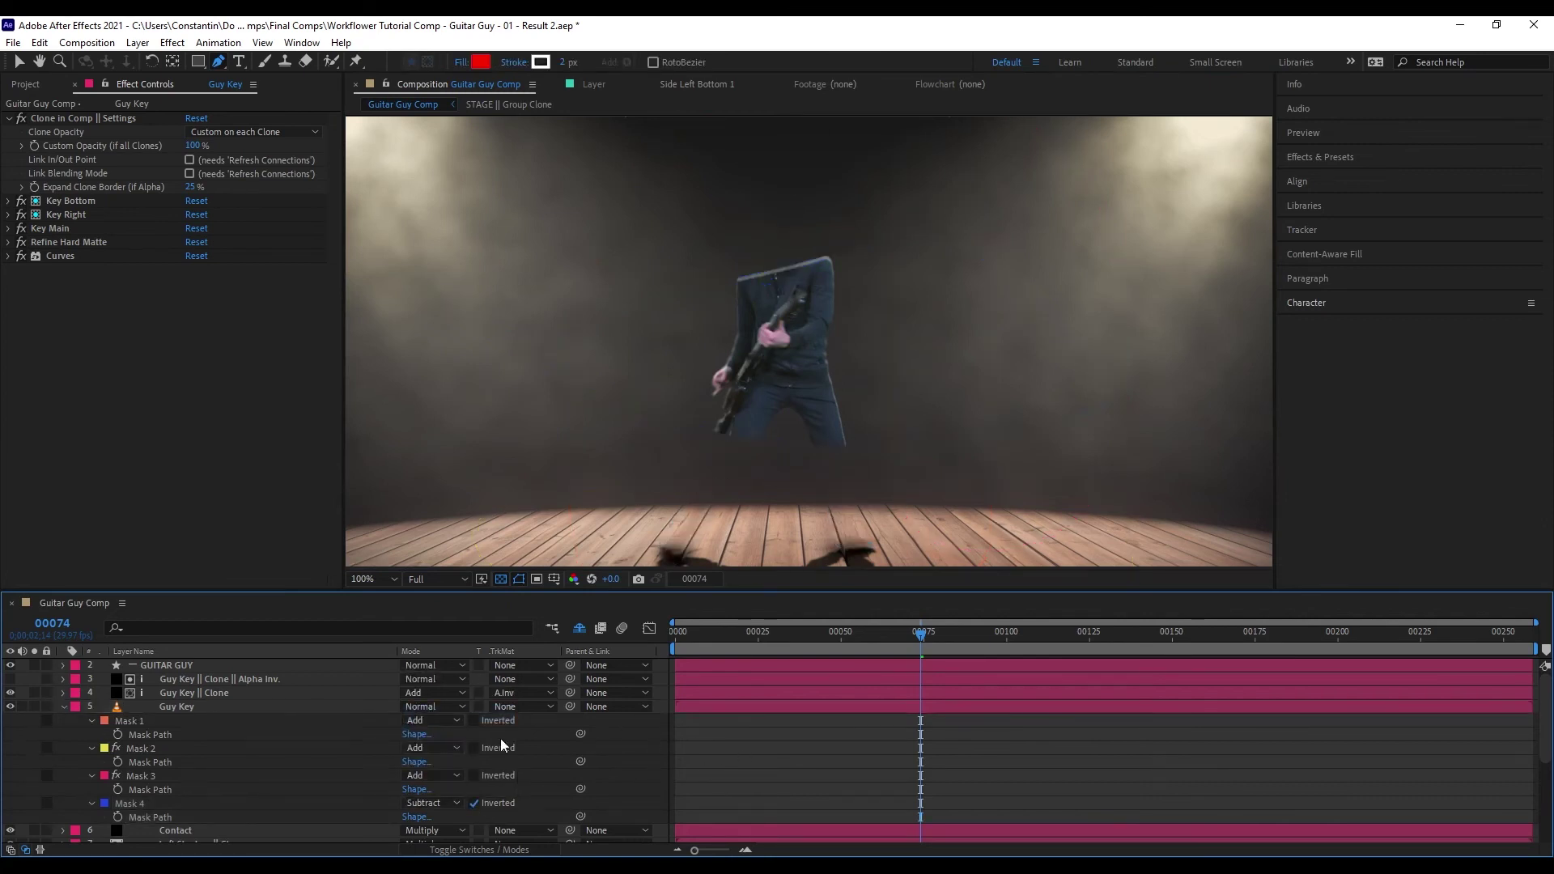
click(211, 721)
scroll(644, 353, up, 1)
drag(648, 360, 671, 383)
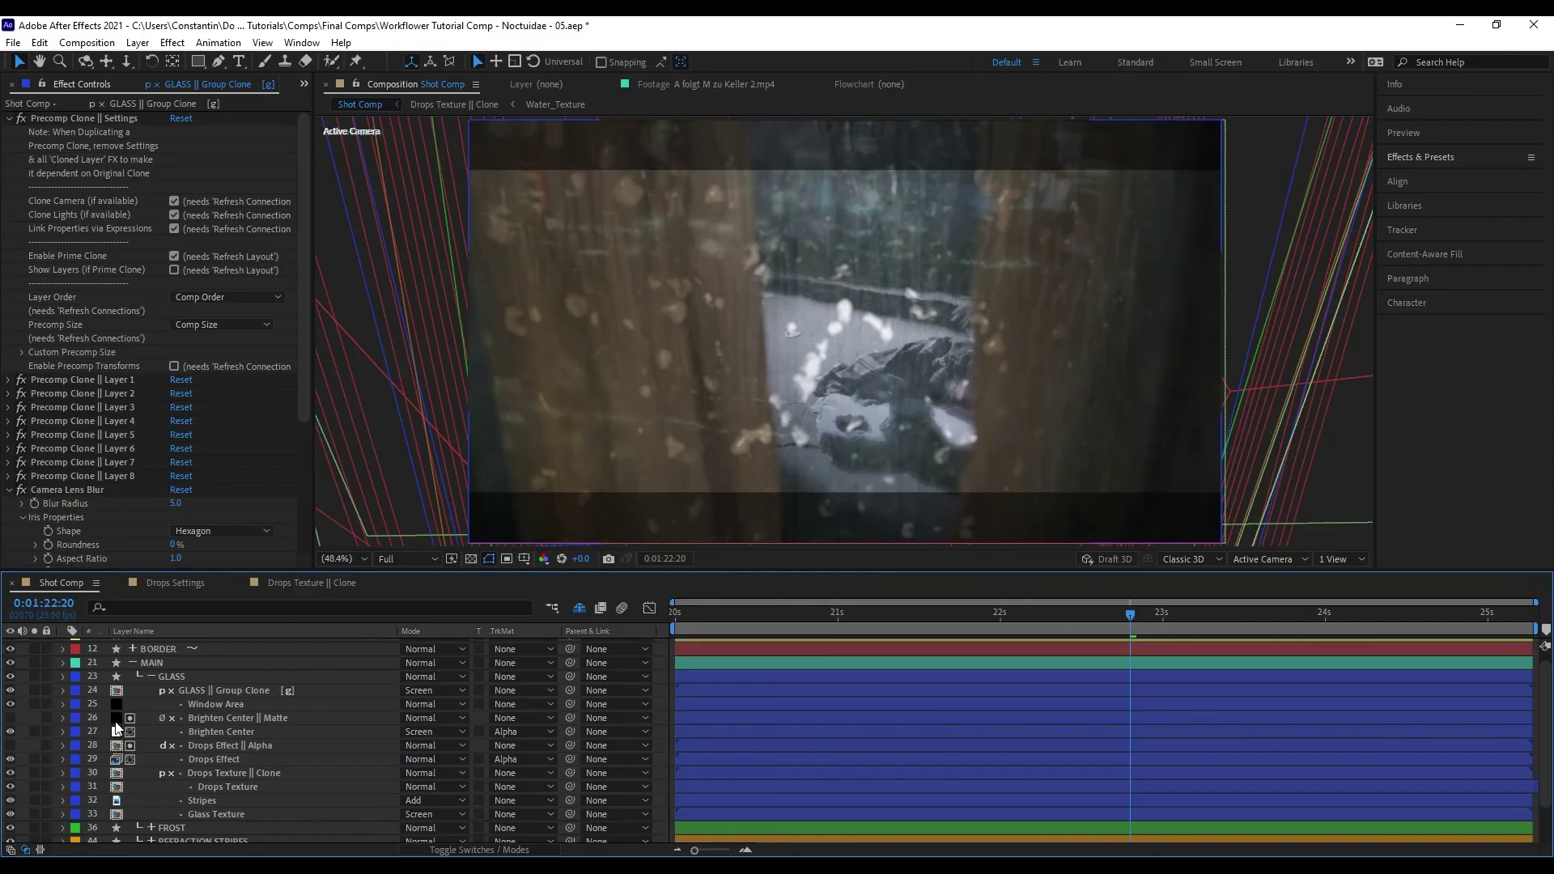
- Apply a Levels effect to the Drops Effect layer, raise its gamma to 1.78, and run Refresh Connections on its clones
click(273, 761)
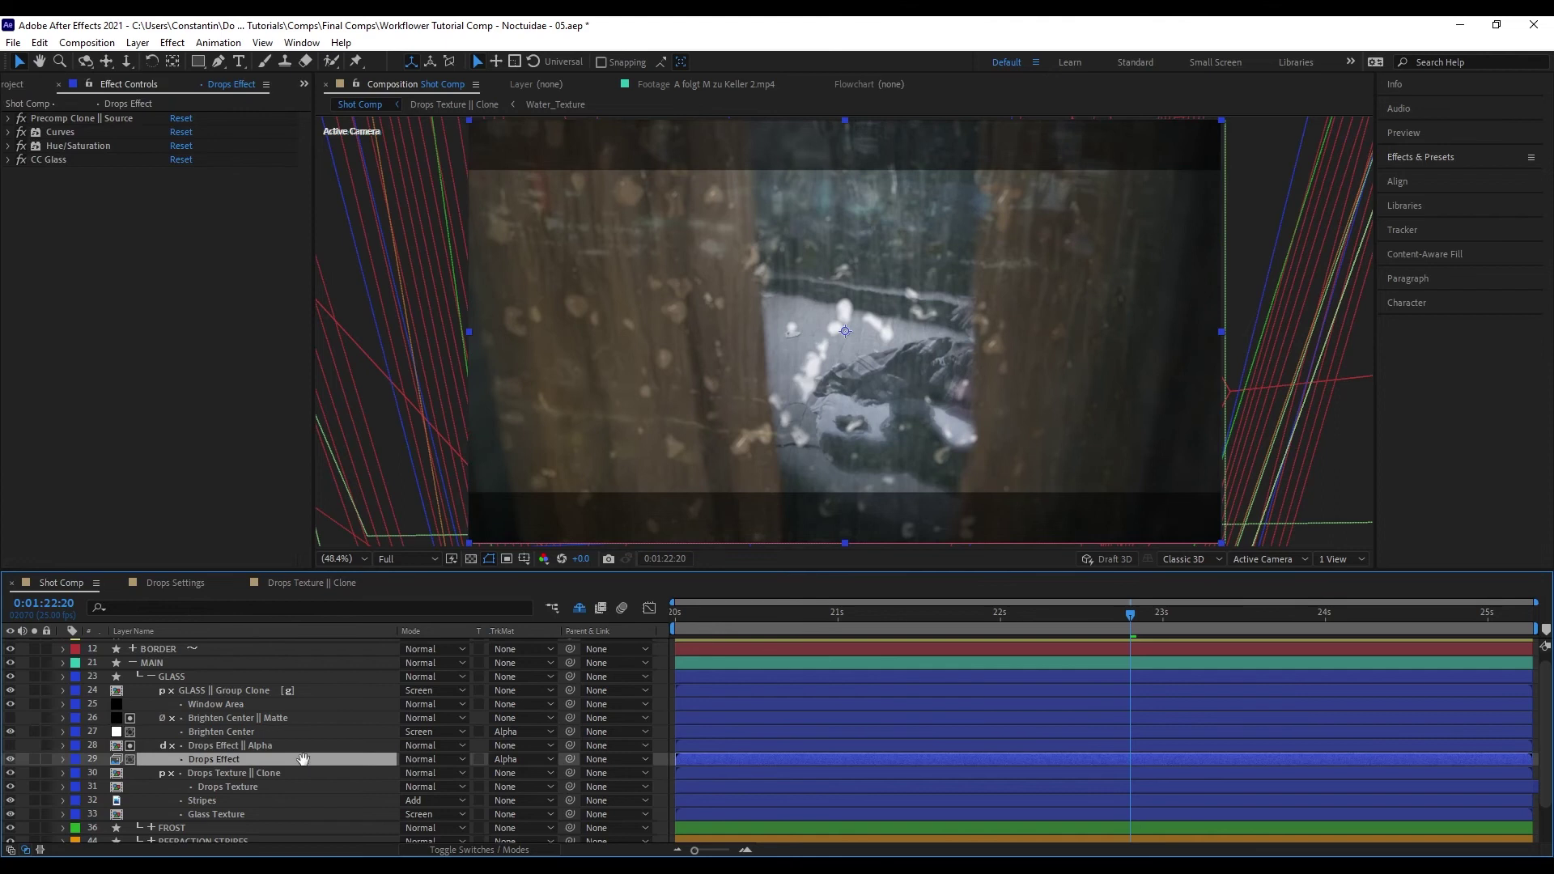
scroll(306, 756, down, 1)
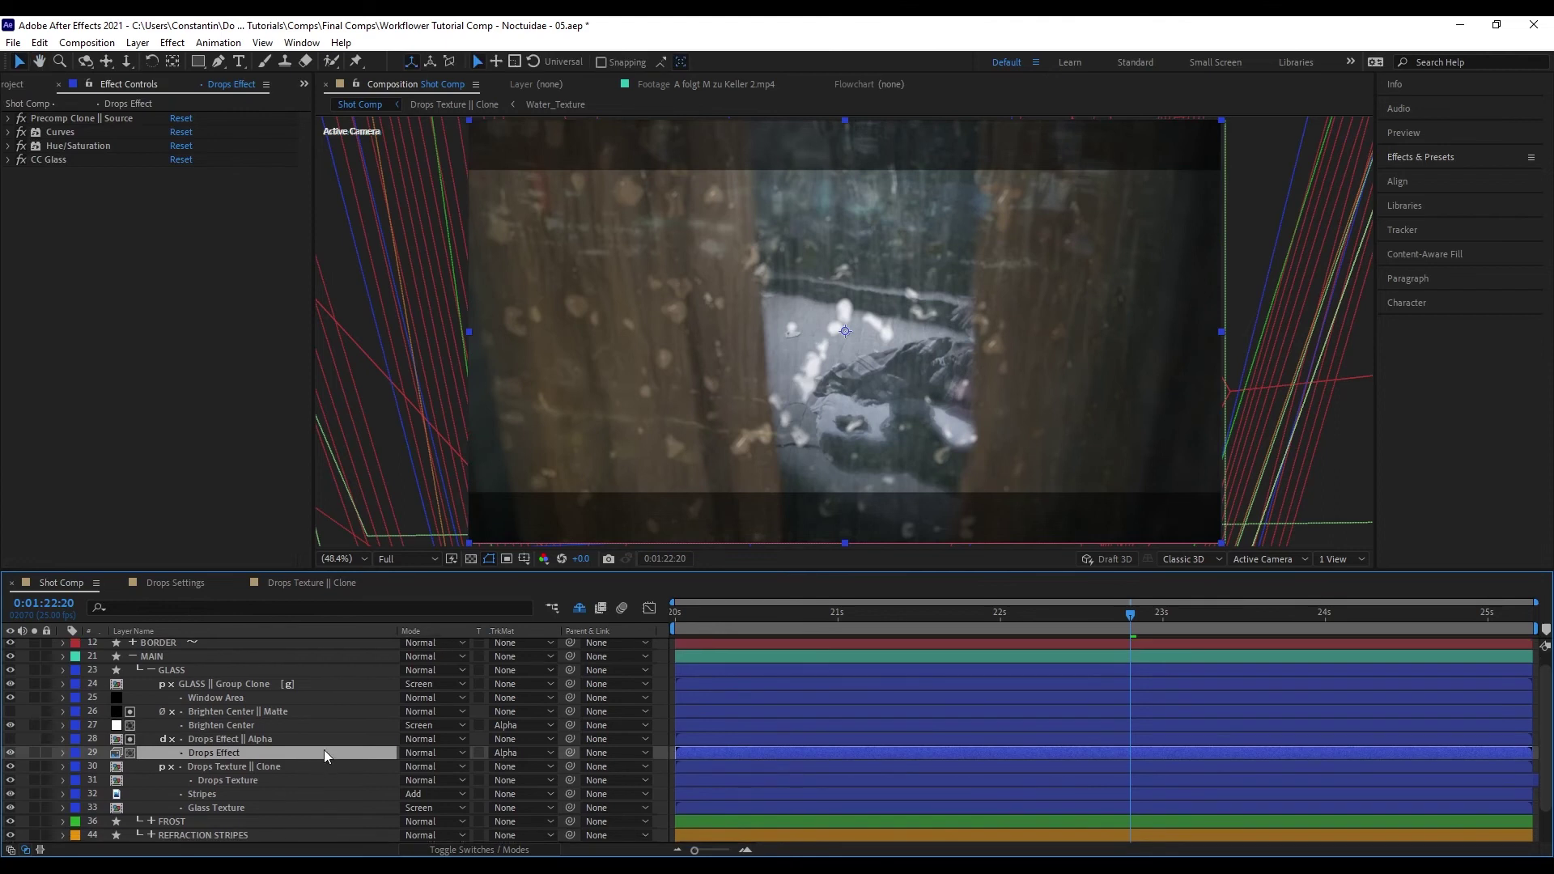
key(ctrl+space)
text(le)
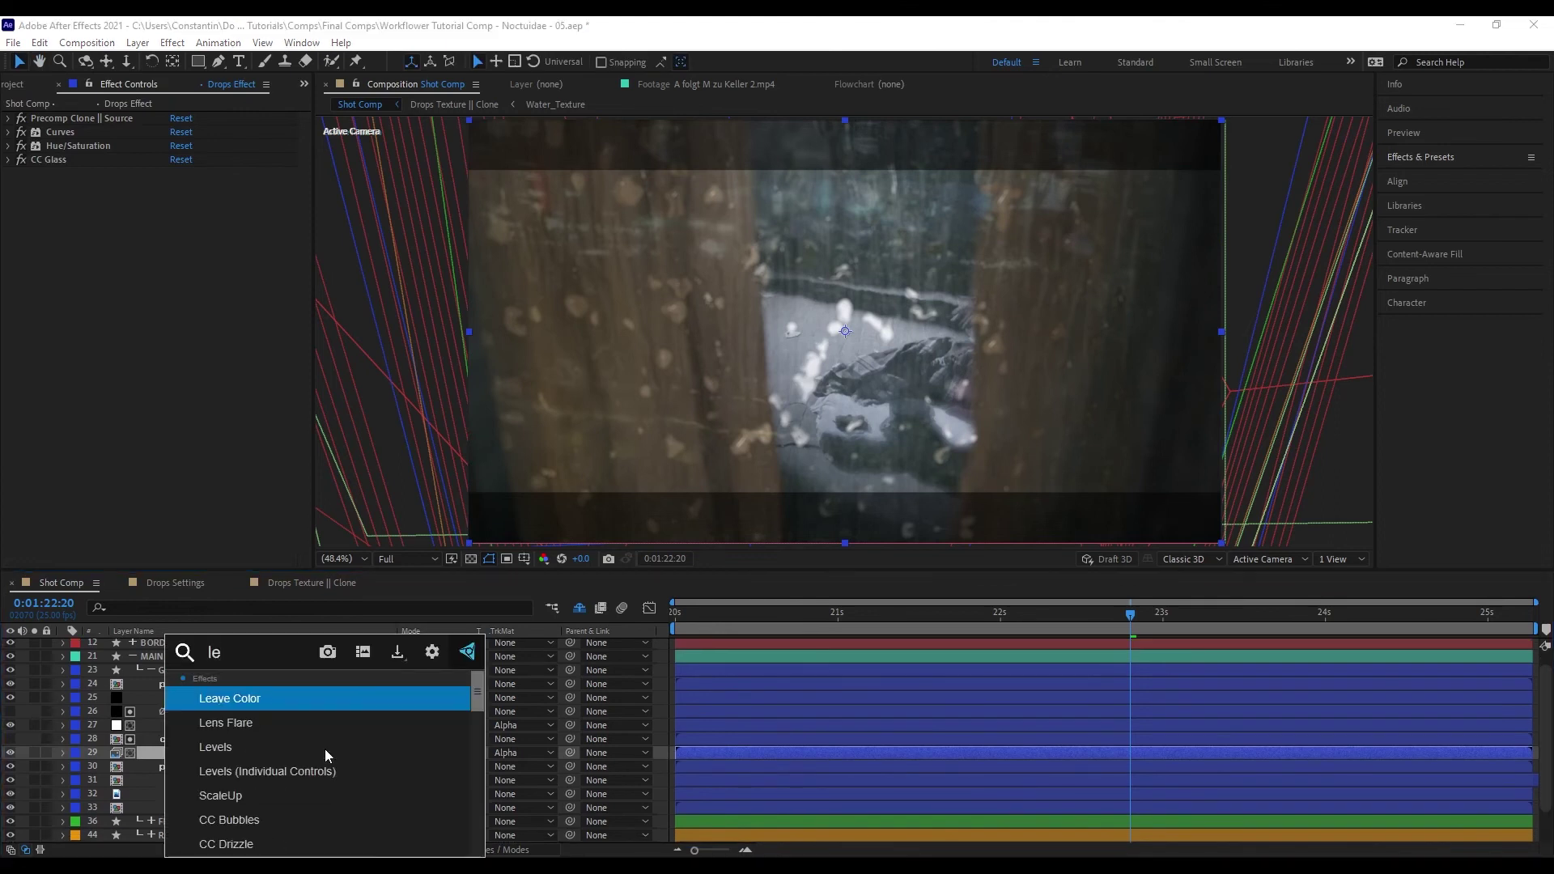
click(324, 748)
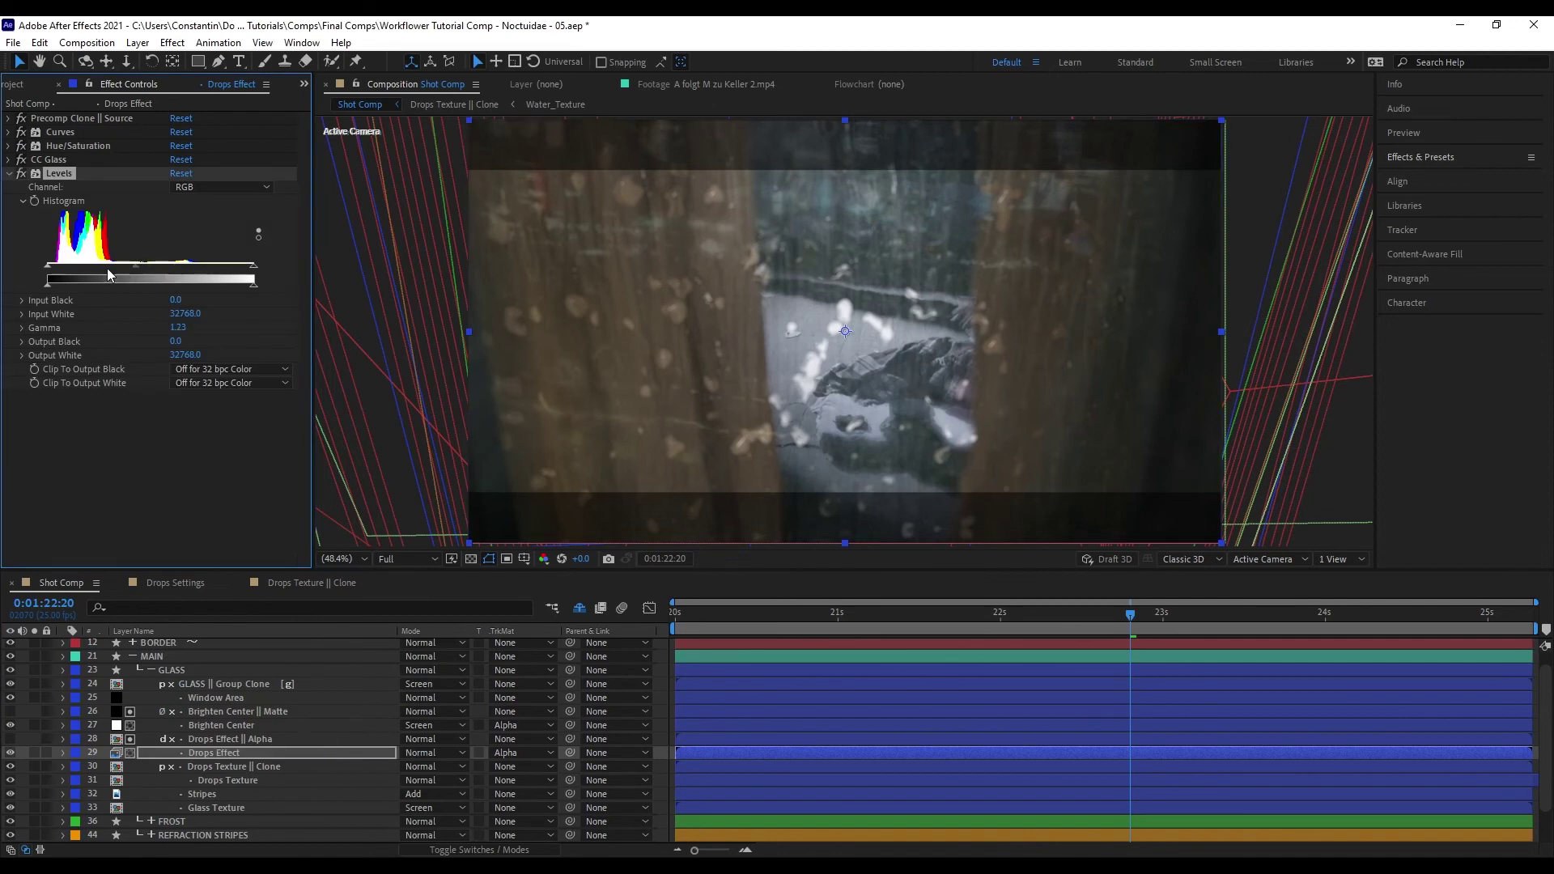
key(ctrl+alt+q)
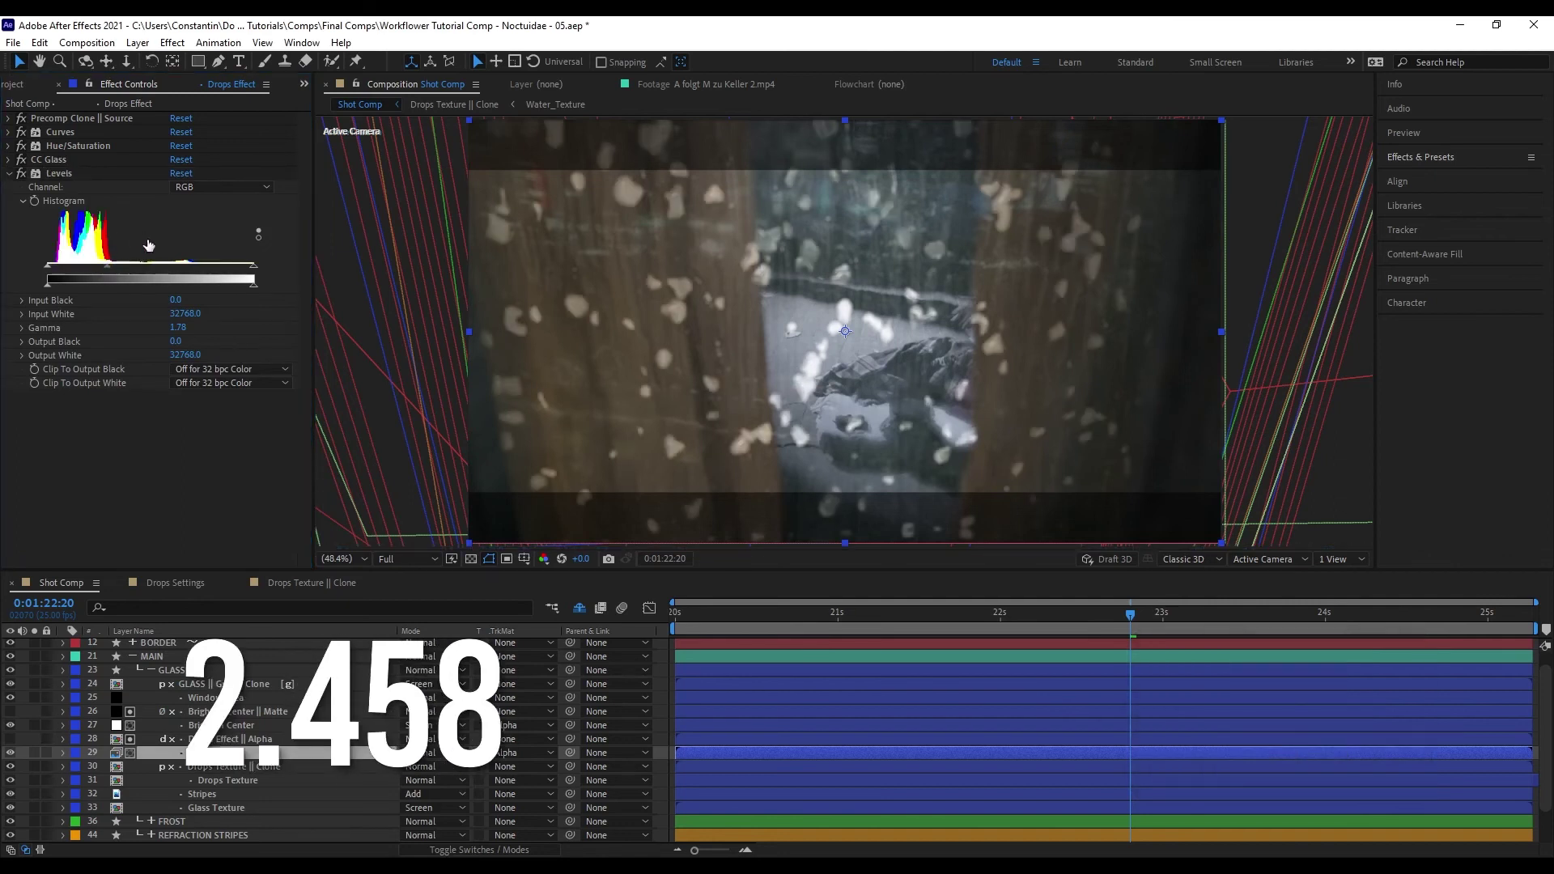
- Set the Levels gamma on Drops Effect to 0.77 and open the GLASS || Group Clone precomp
click(169, 265)
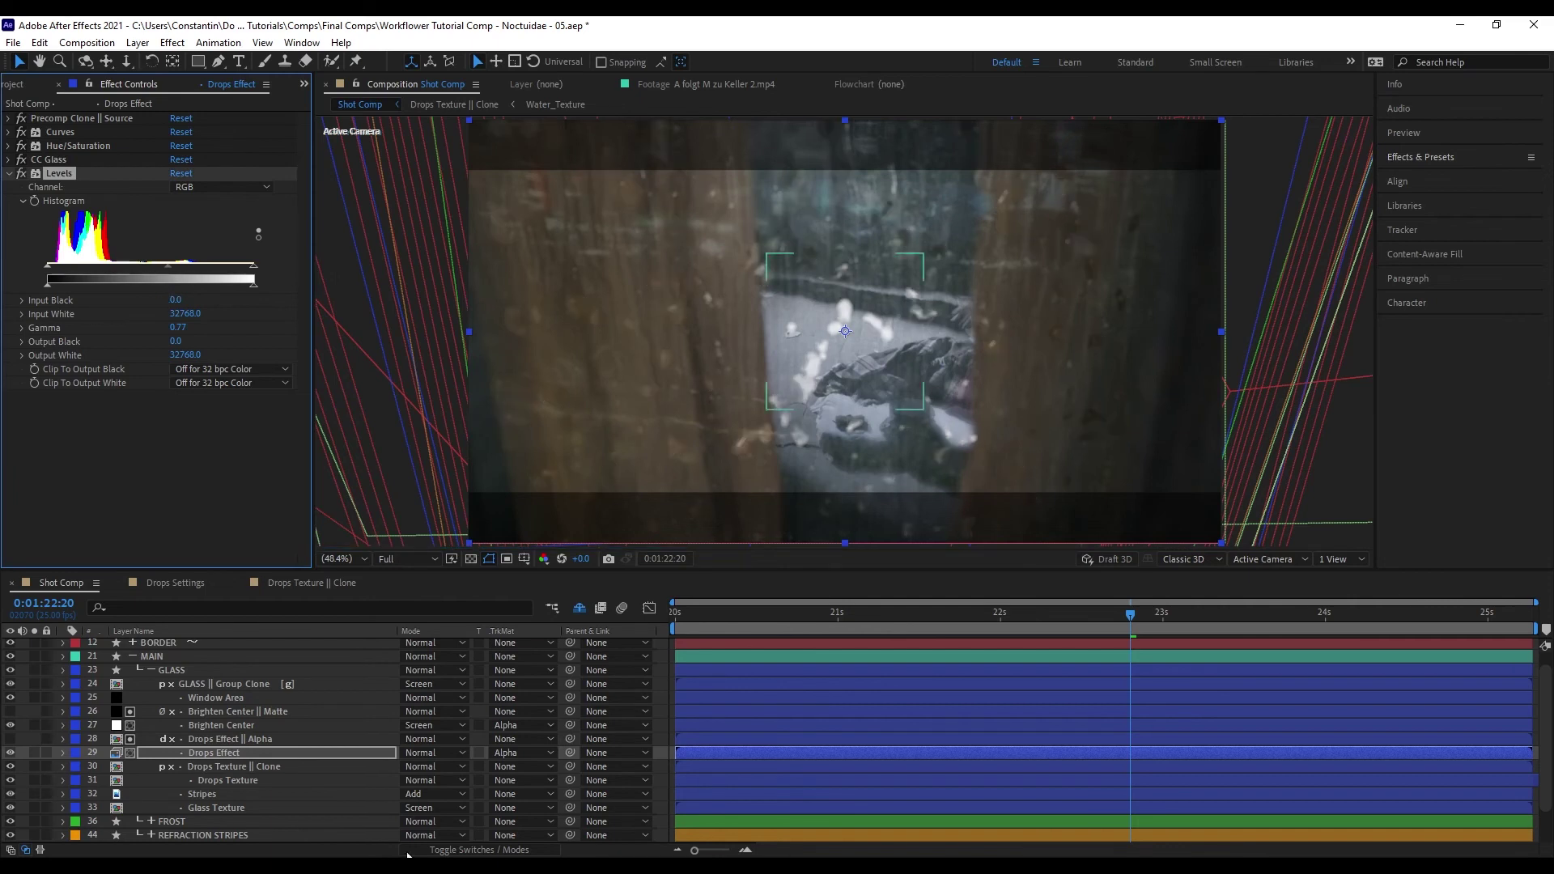
double_click(264, 684)
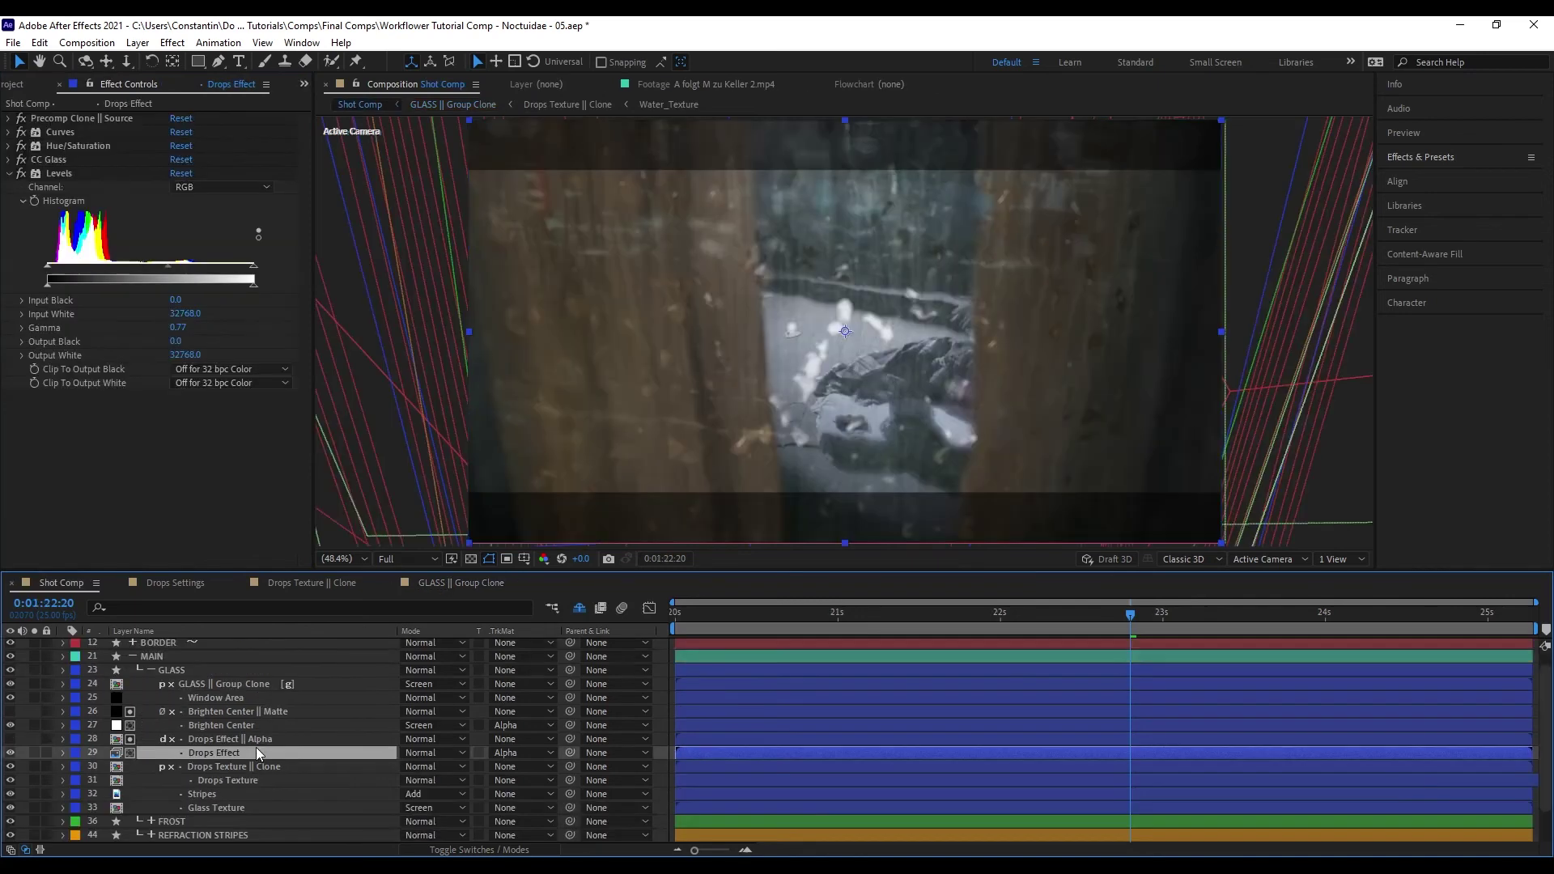
- Delete the Levels effect from Drops Effect and apply a fresh Levels effect to the same layer
click(51, 173)
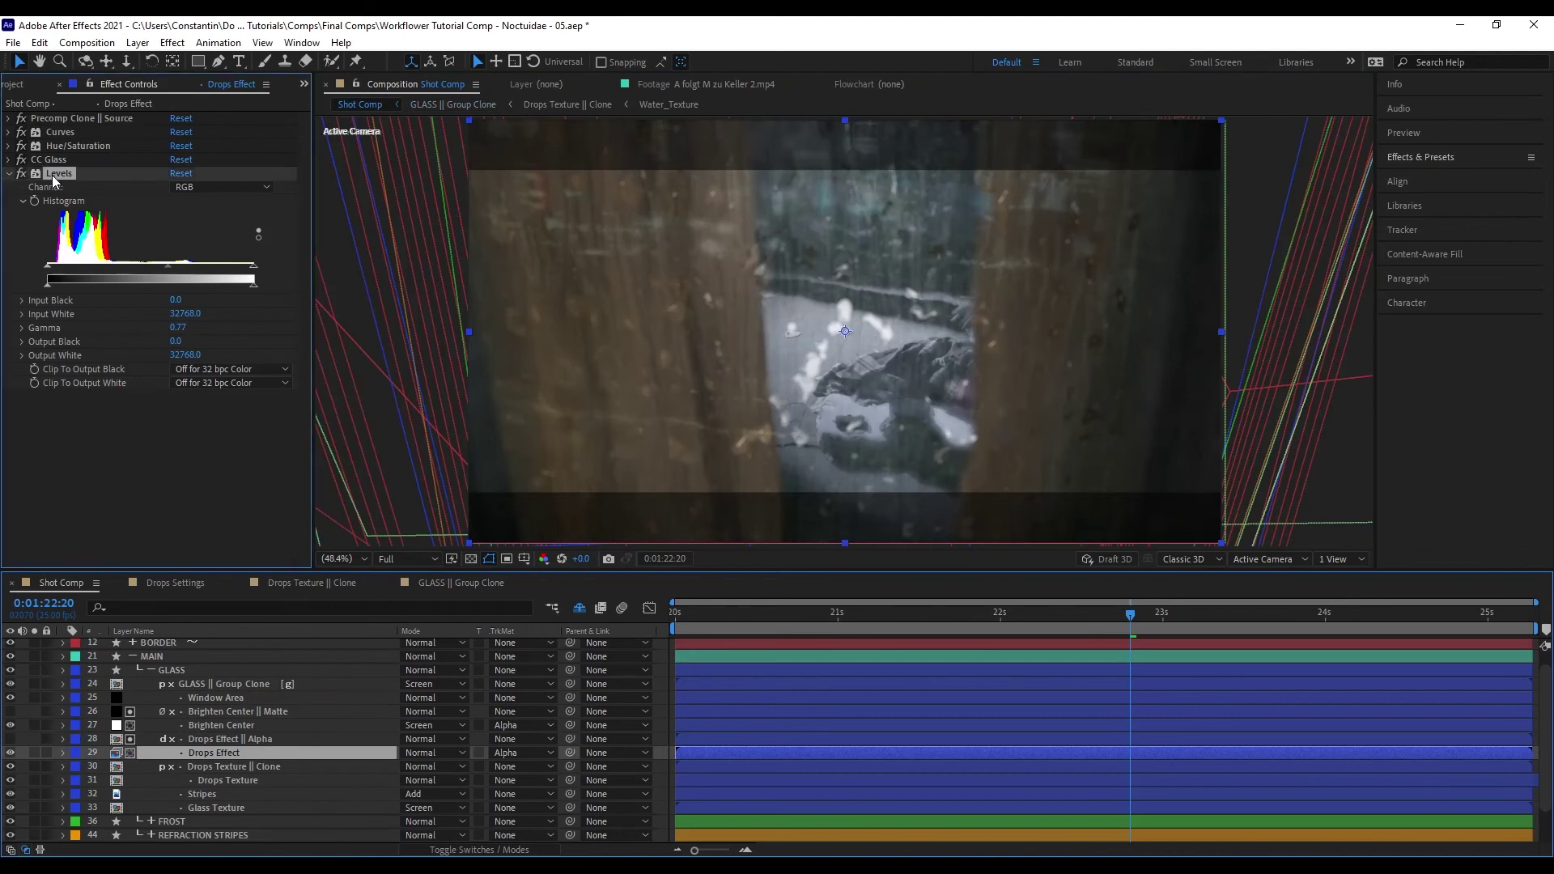
key(Delete)
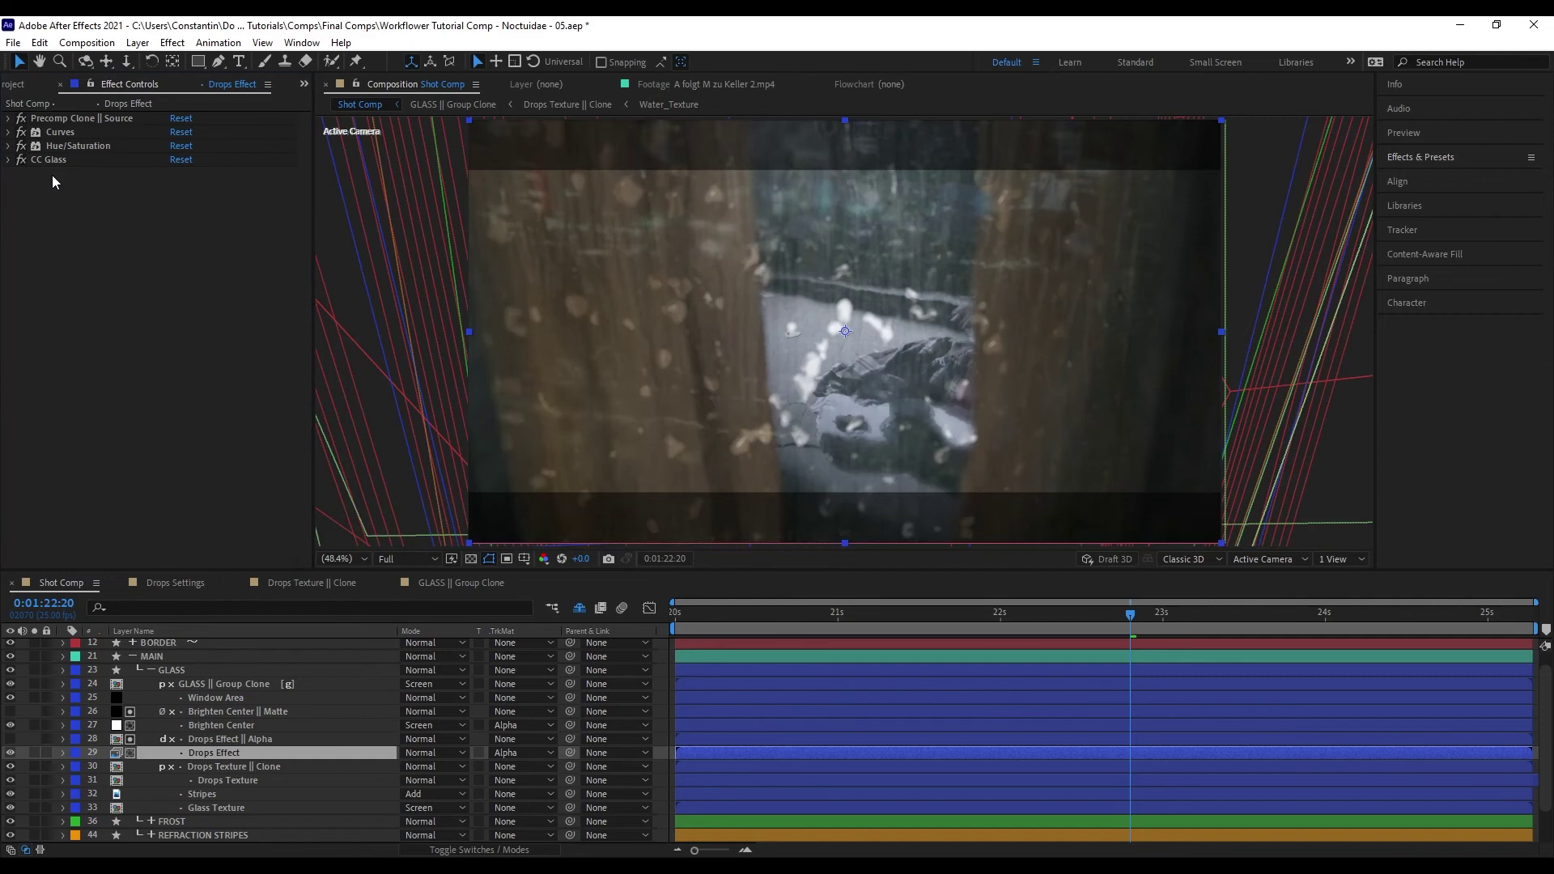
key(ctrl+space)
text(le)
key(Down)
key(Down)
key(Return)
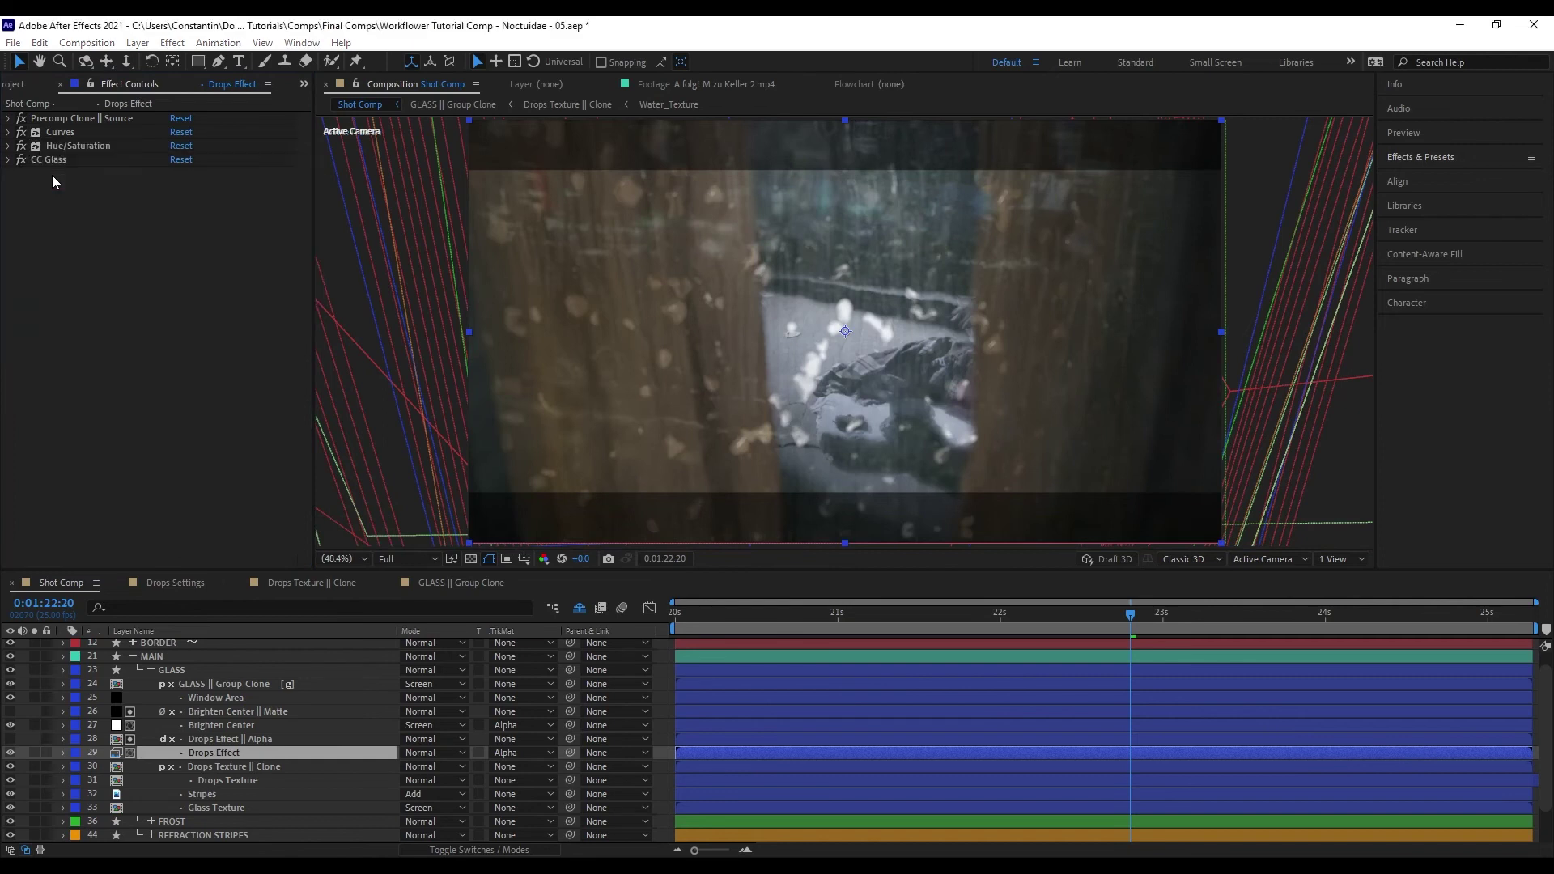
- Run Workflower's Quick Refresh Connections on Drops Effect and set its Levels gamma to 1.58
key(ctrl+alt+x)
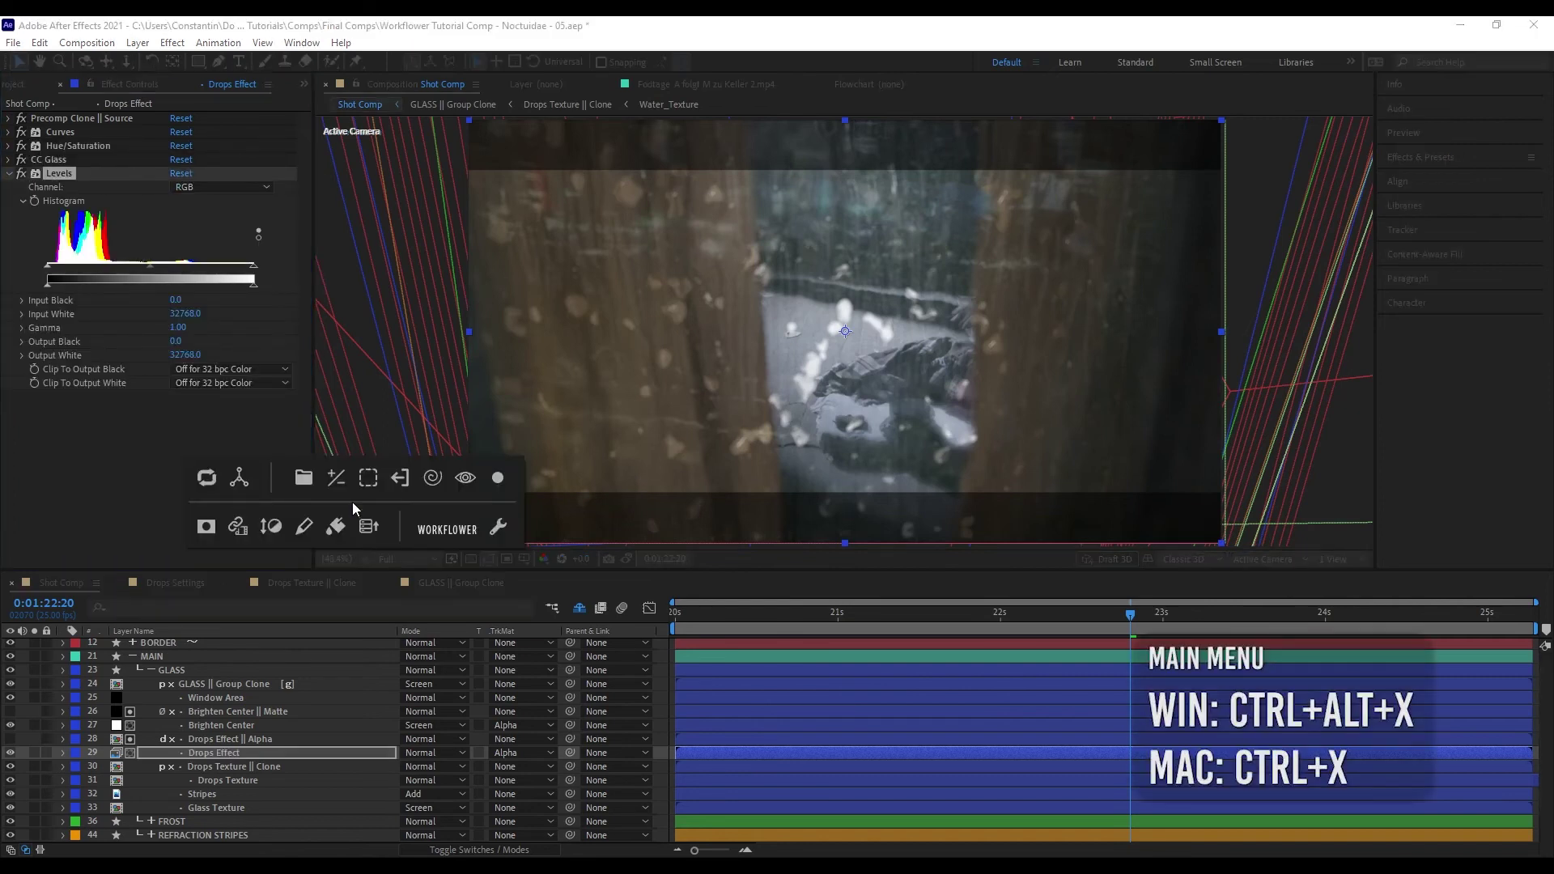
key(alt)
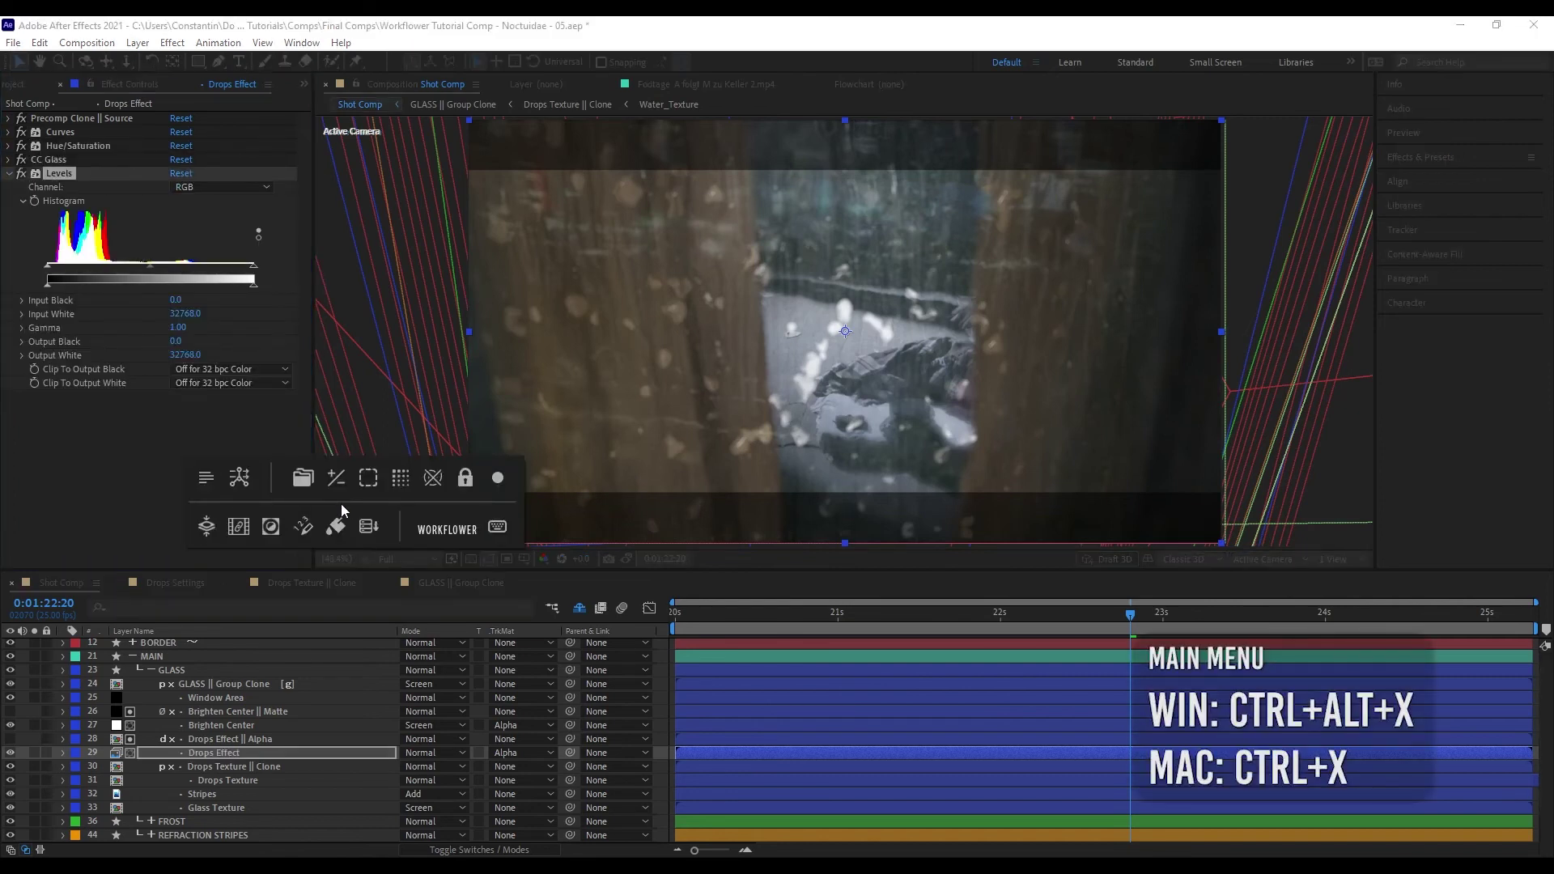
click(242, 478)
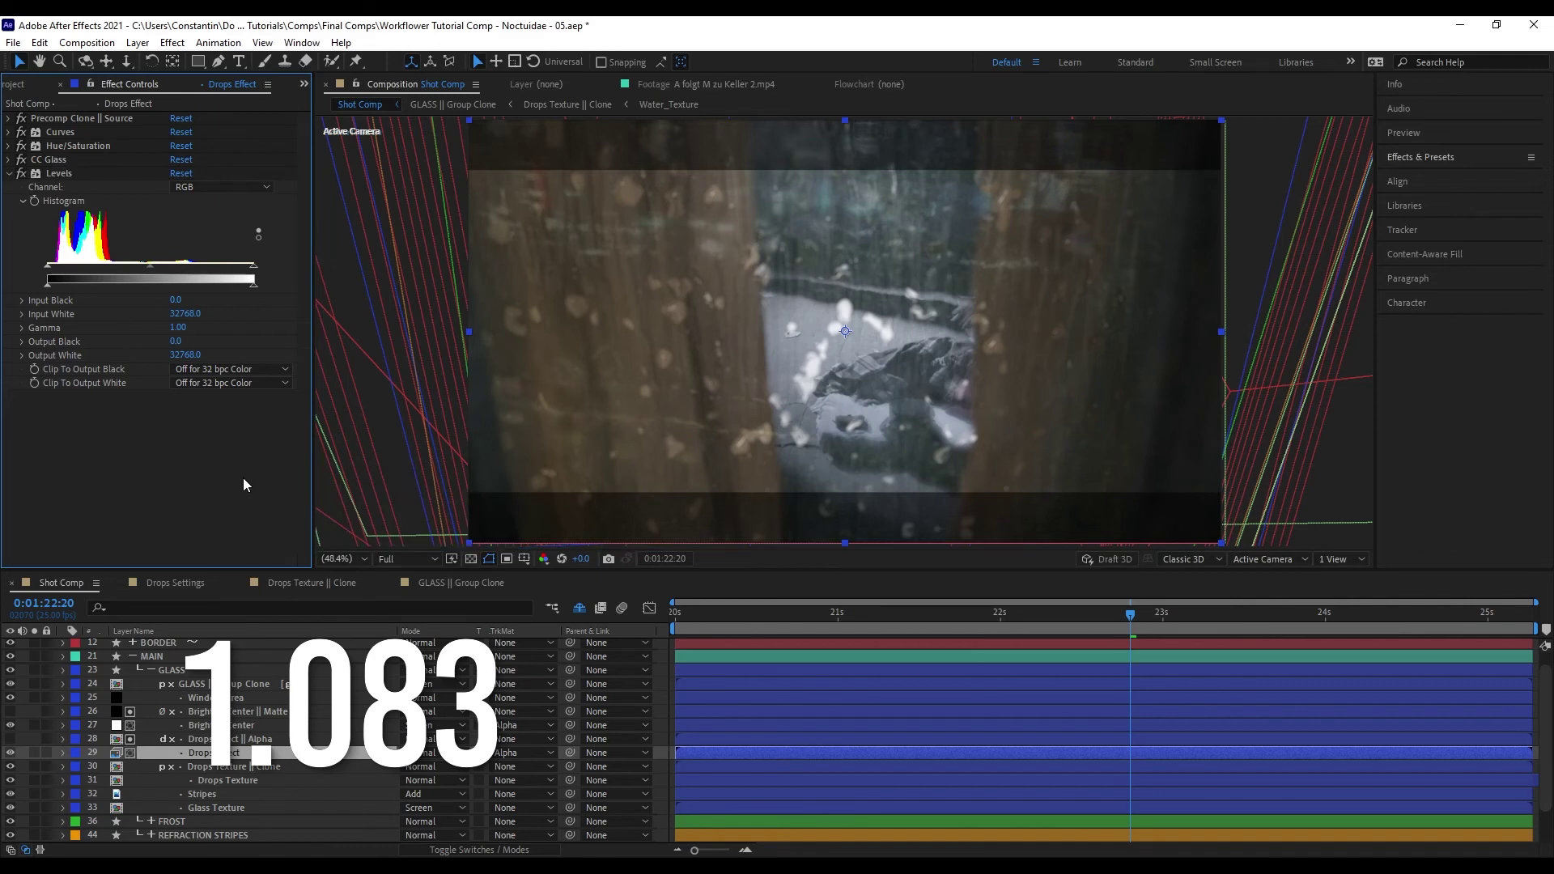
drag(120, 270, 118, 267)
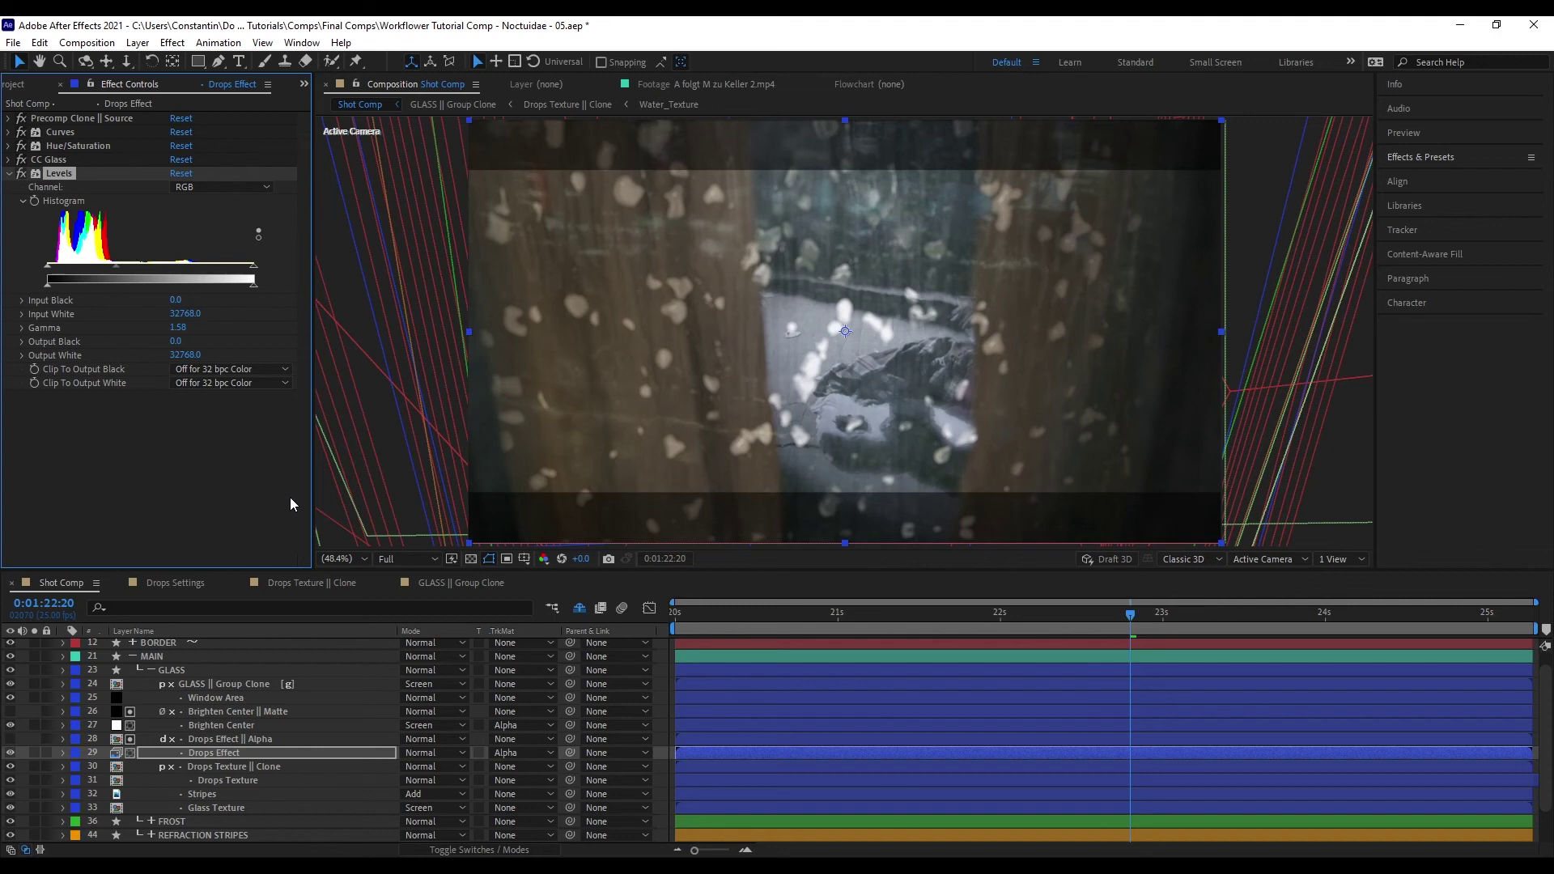
- Examine the CC Glass Bump Map layer reference and its source options on Drops Effect, keeping Effects & Masks
click(8, 160)
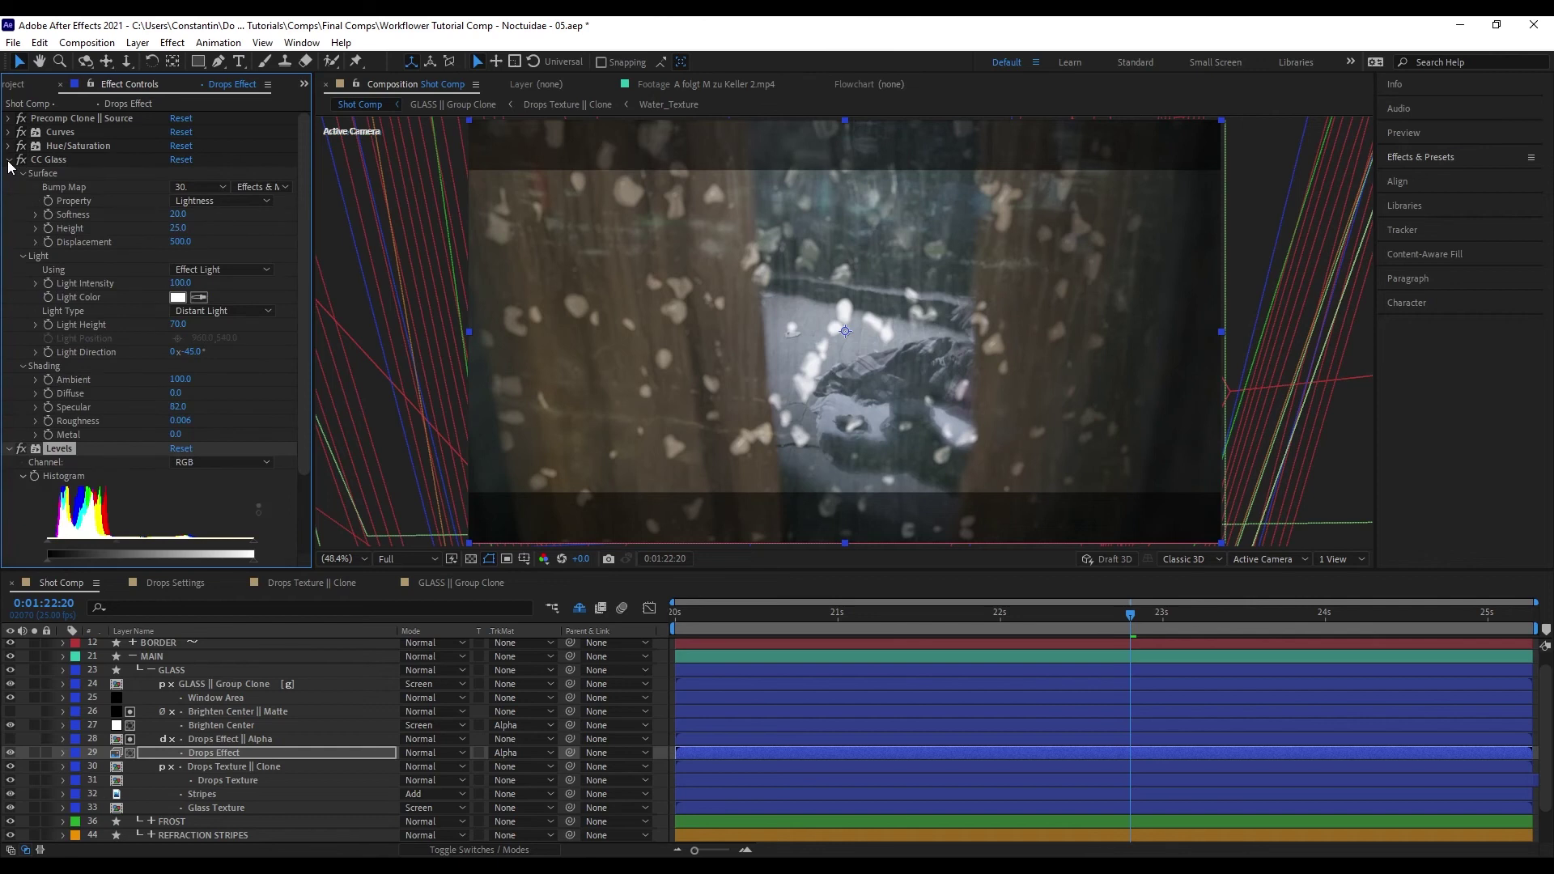
scroll(131, 347, down, 3)
scroll(131, 270, up, 3)
click(200, 187)
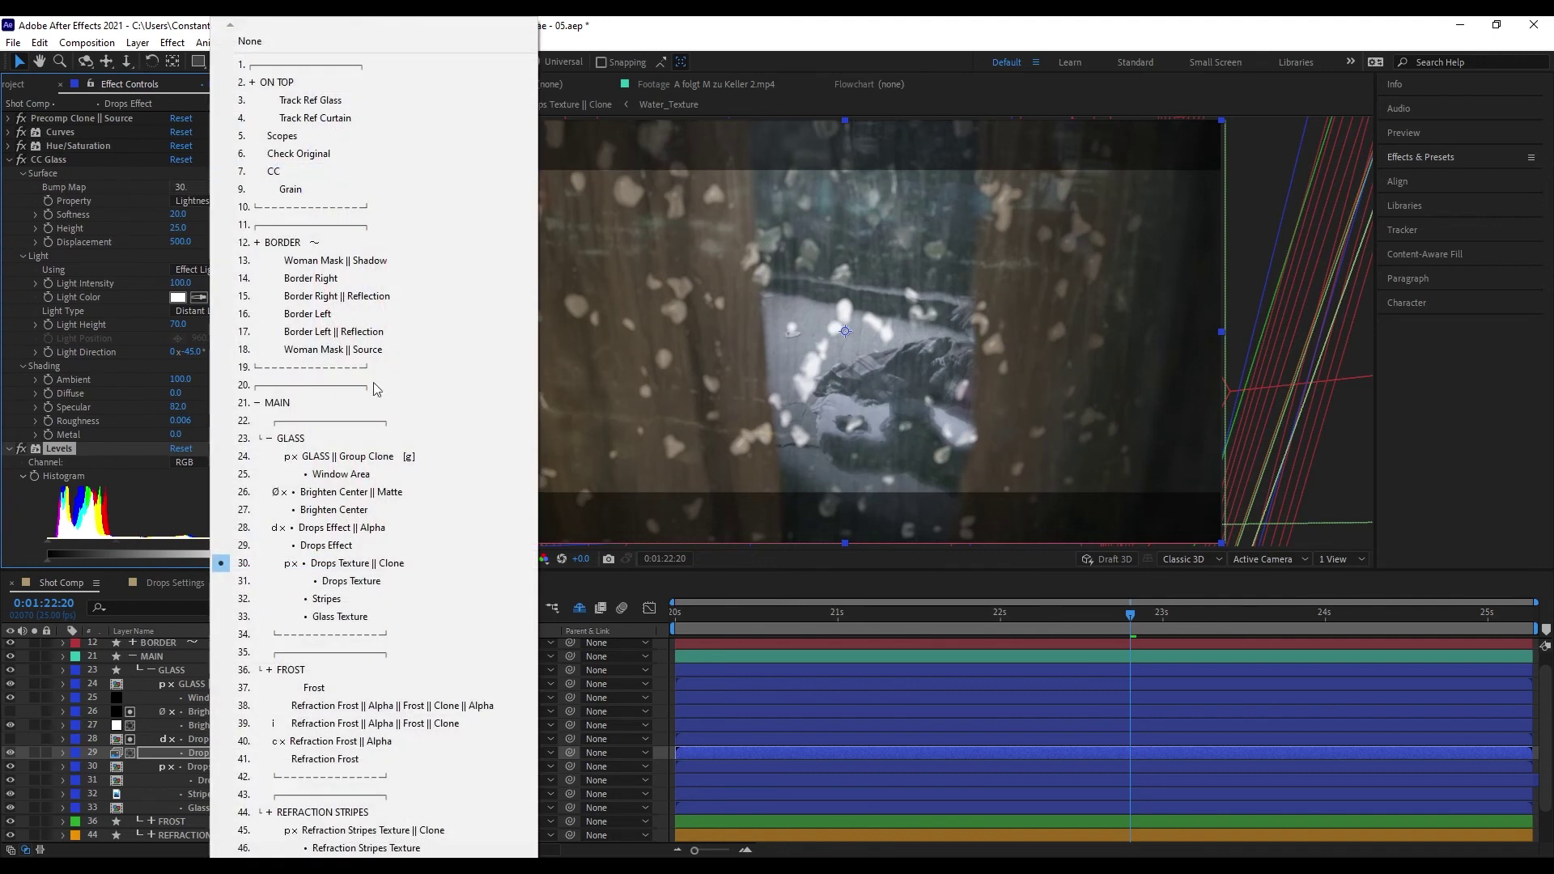
click(82, 269)
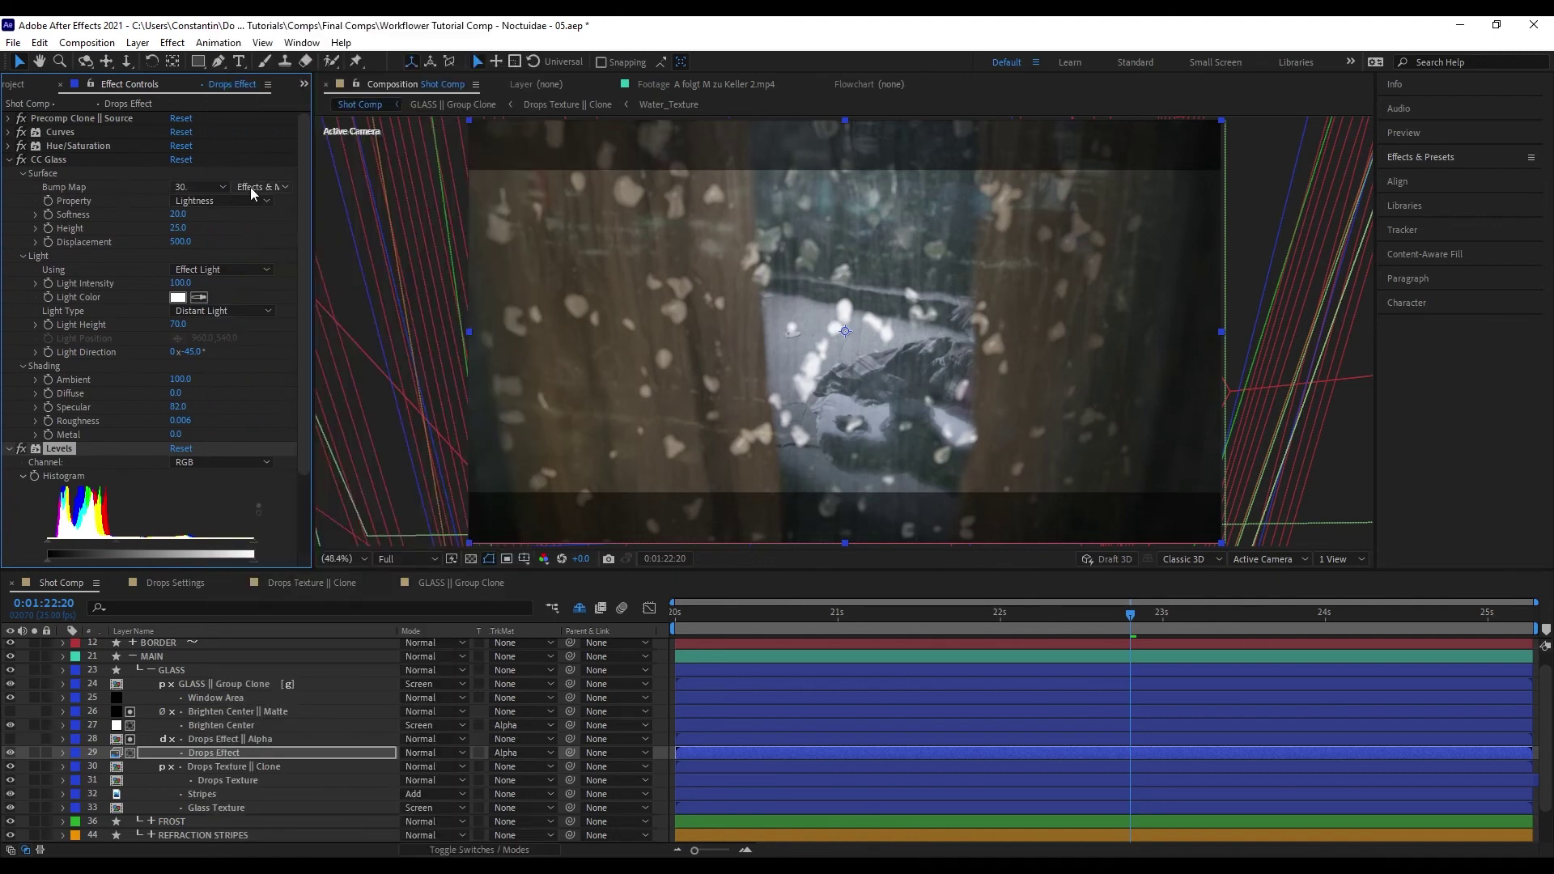
click(256, 189)
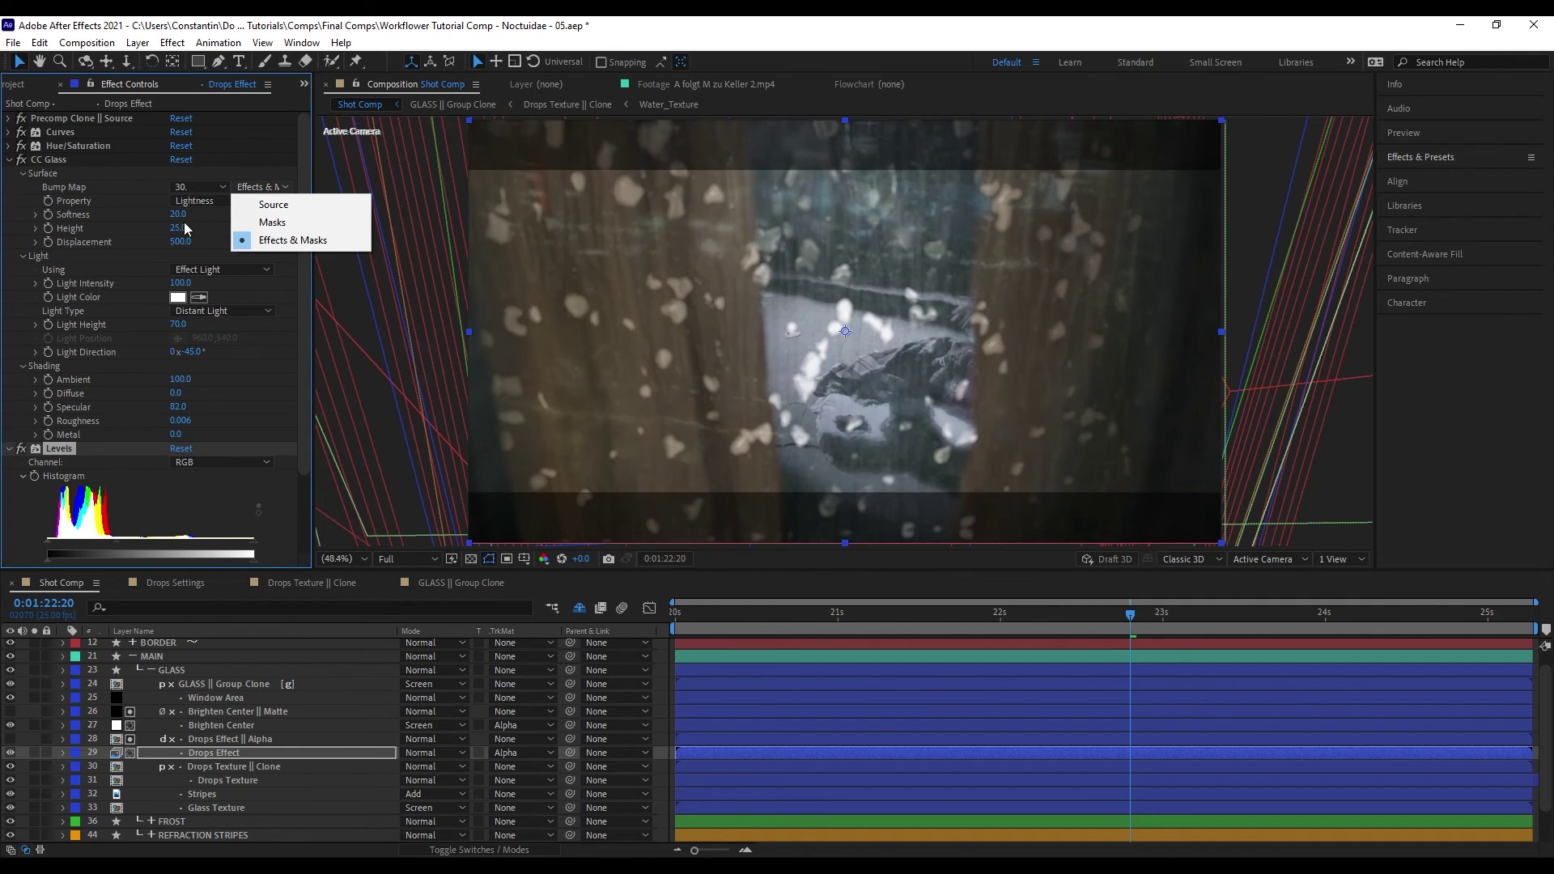
click(312, 241)
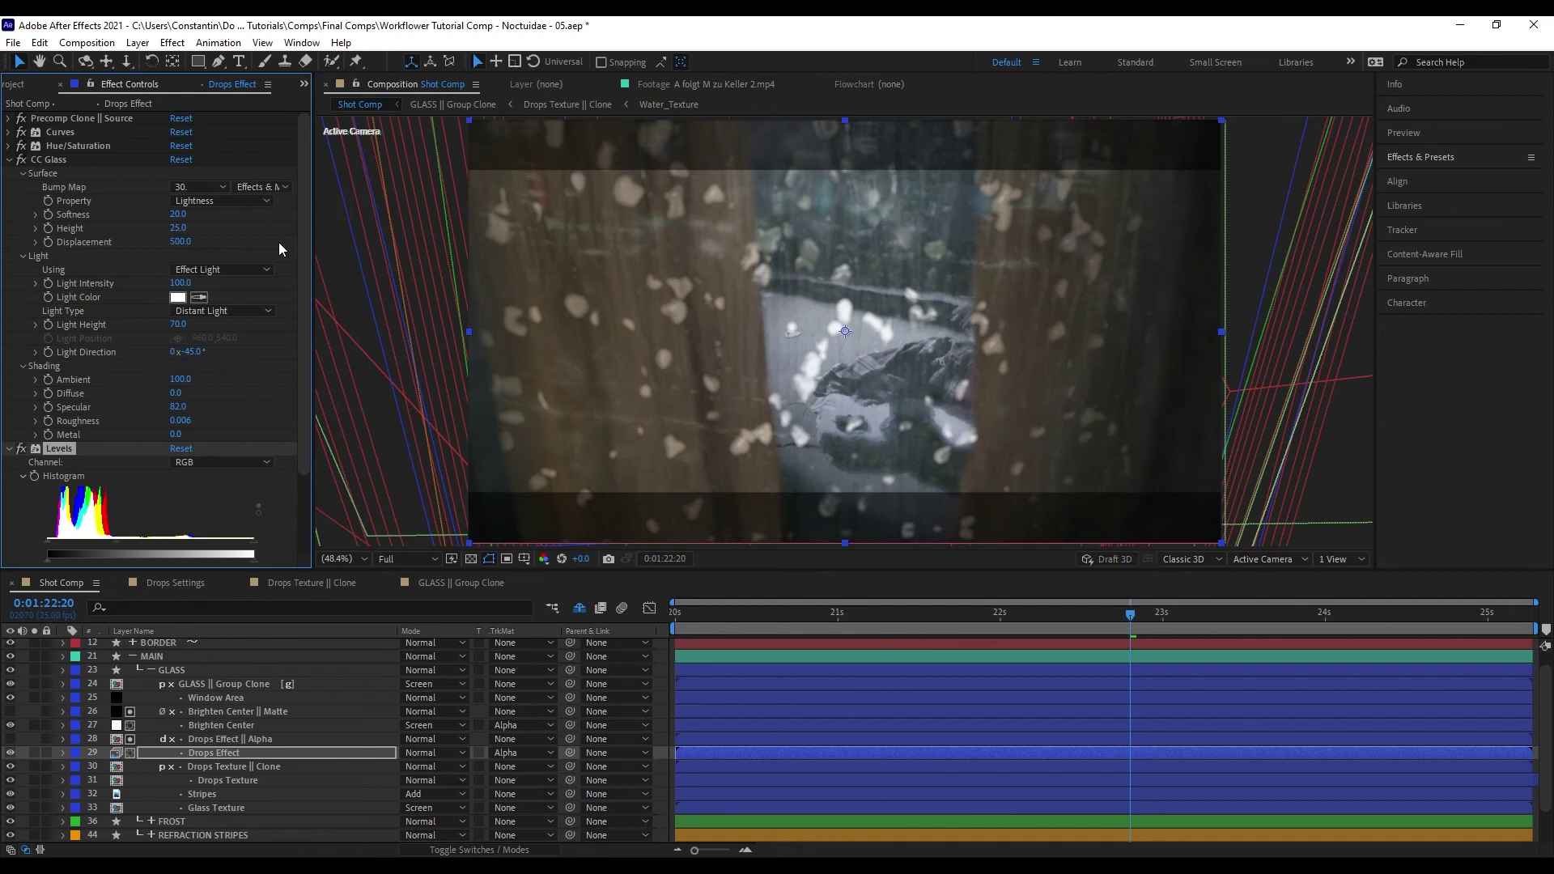
- Select the layers from Window Area through Drops Effect || Alpha, and return the selection to Drops Effect
click(316, 755)
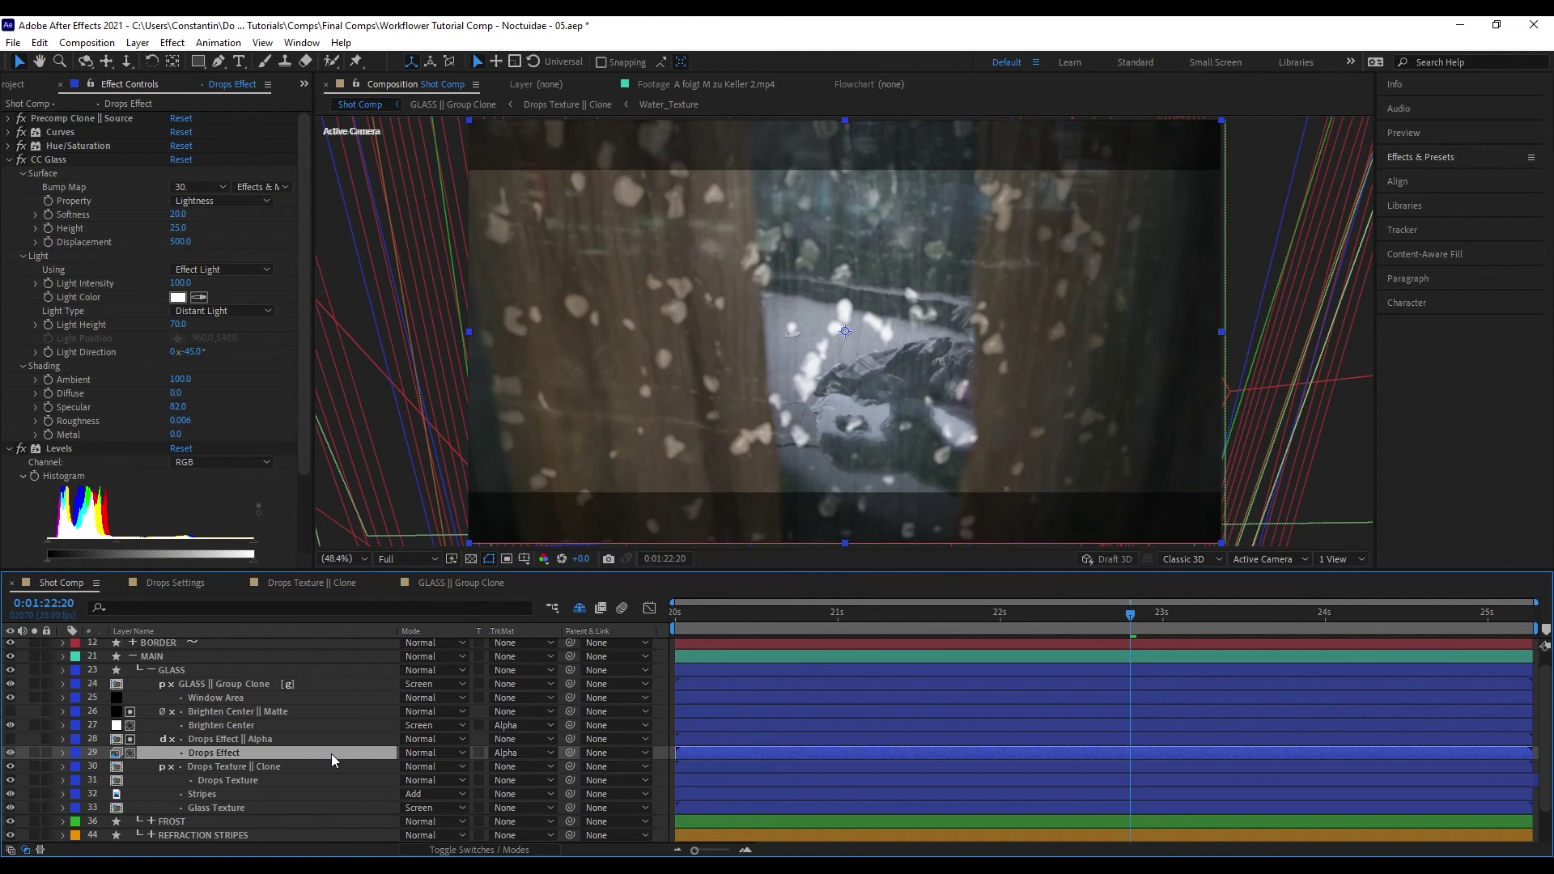
click(288, 696)
shift+click(273, 743)
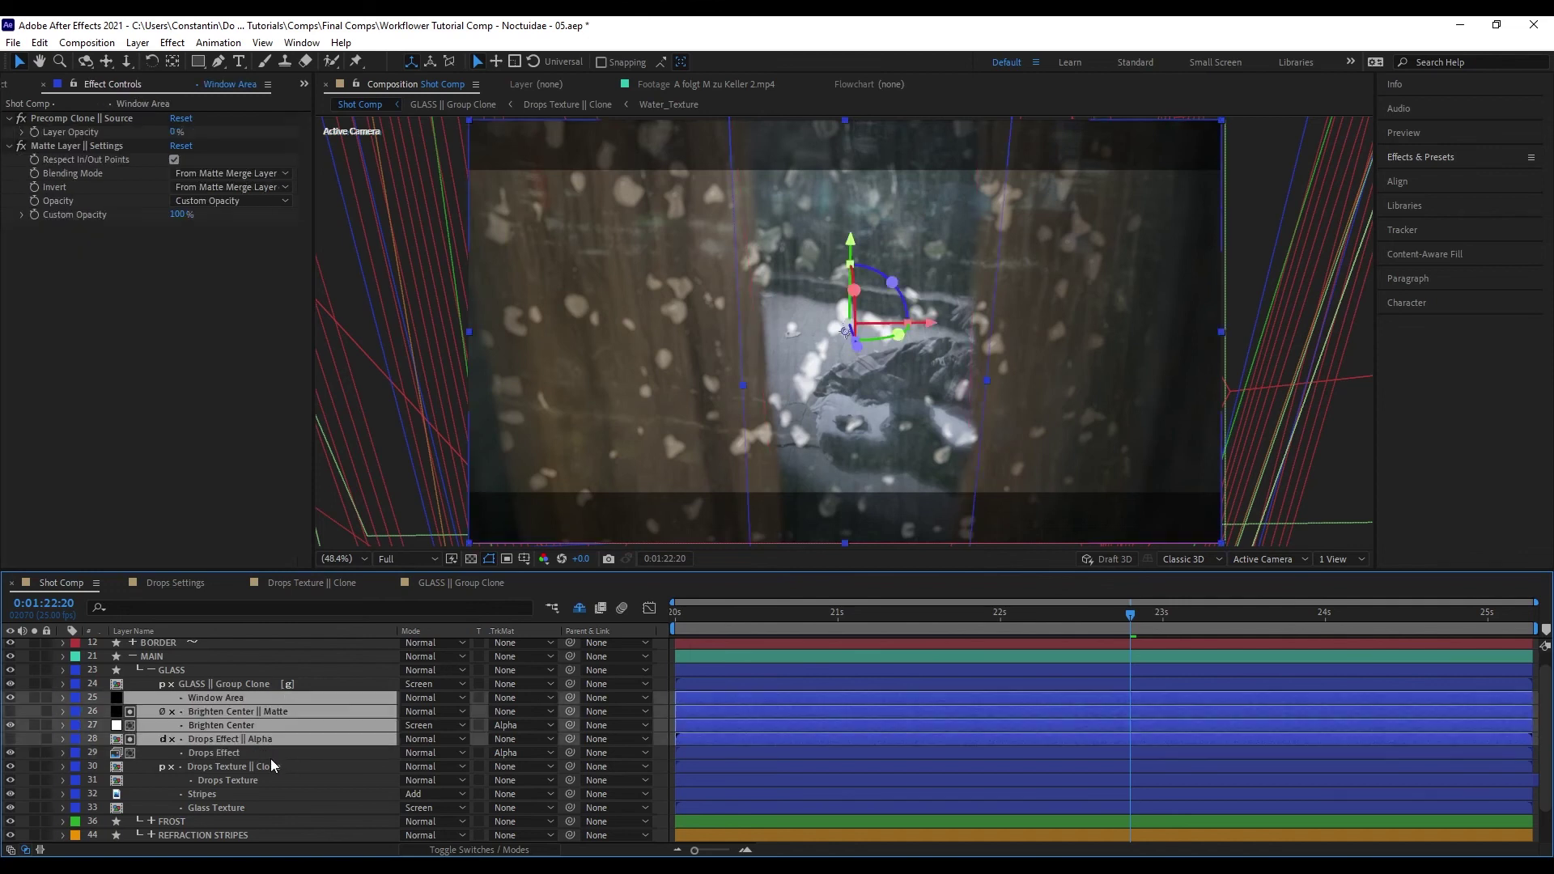
click(274, 754)
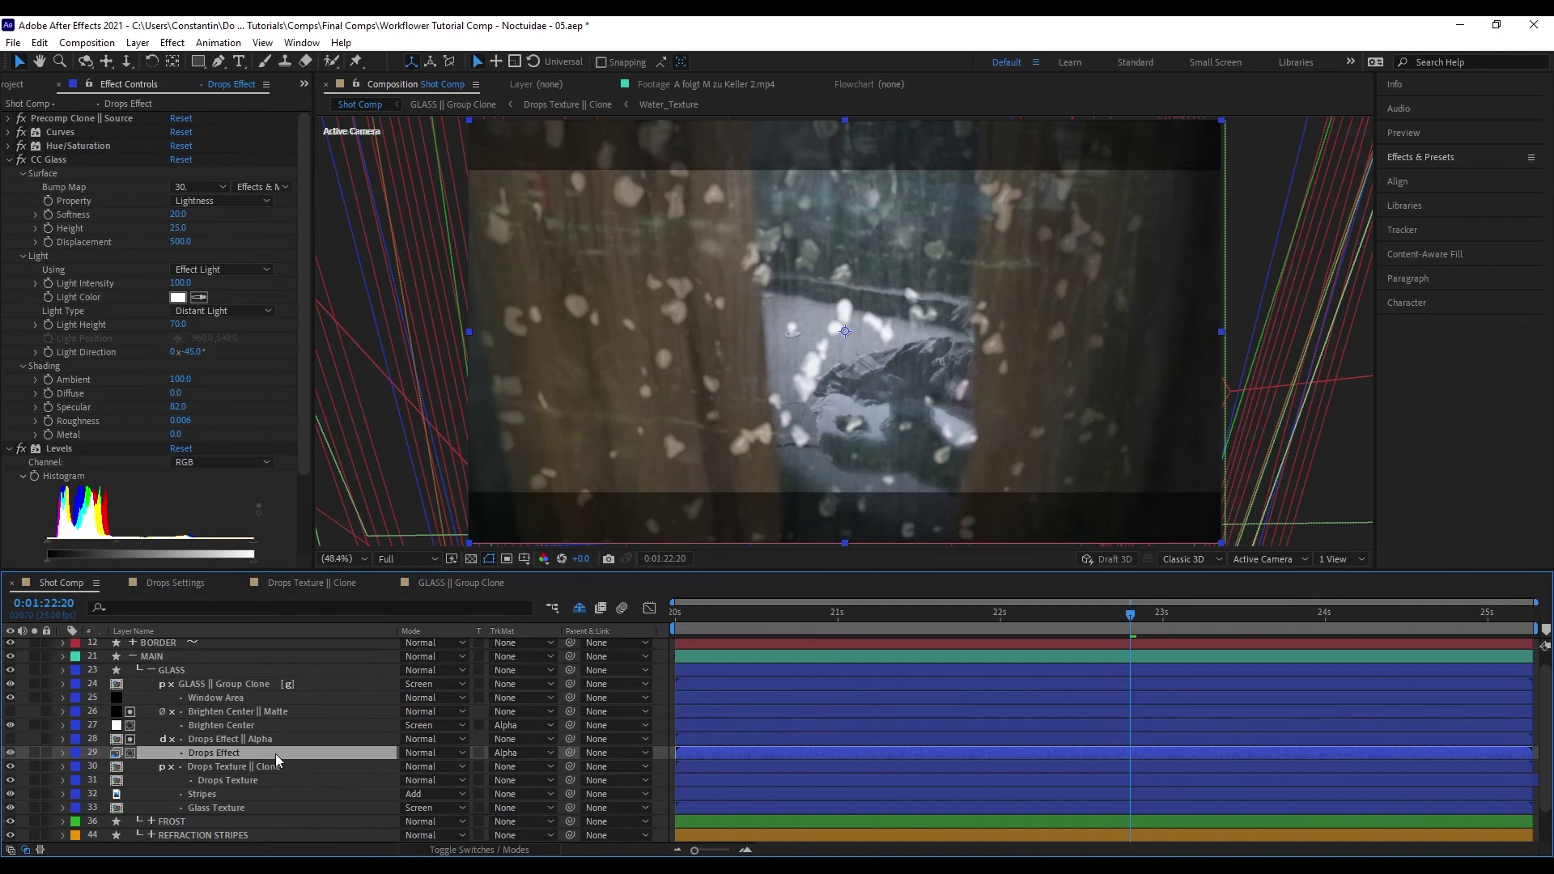
- Recheck the Bump Map's Source, Masks and Effects & Masks choices, leaving Effects & Masks selected
click(263, 187)
click(274, 241)
click(265, 187)
click(276, 243)
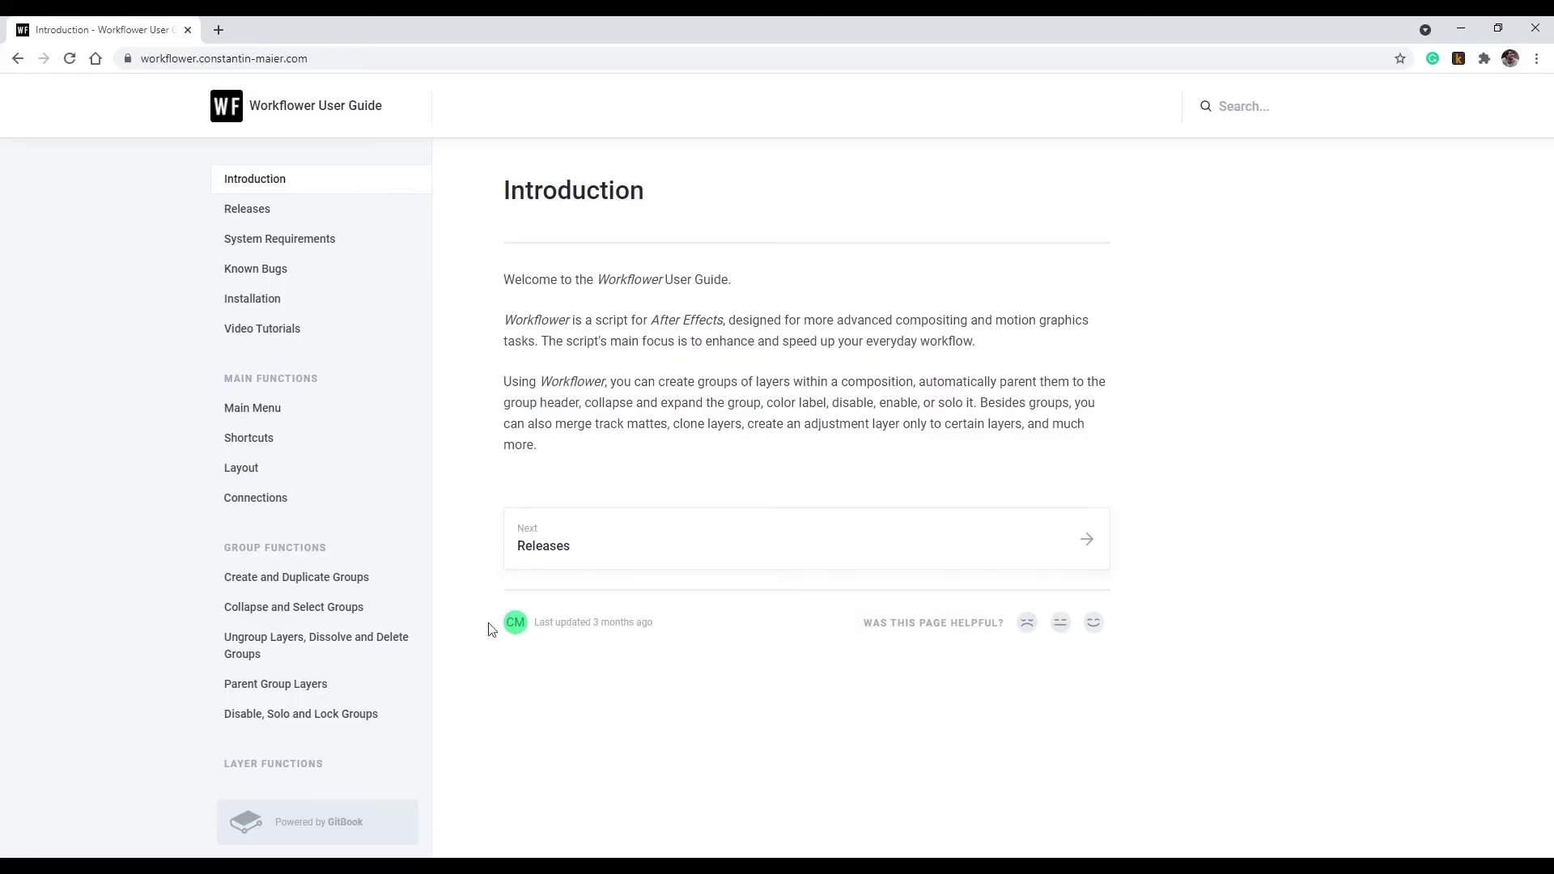
- Switch to the Workflower User Guide in the browser and read the Quick Refresh Connections [Experimental] limitations on layer control properties
click(272, 497)
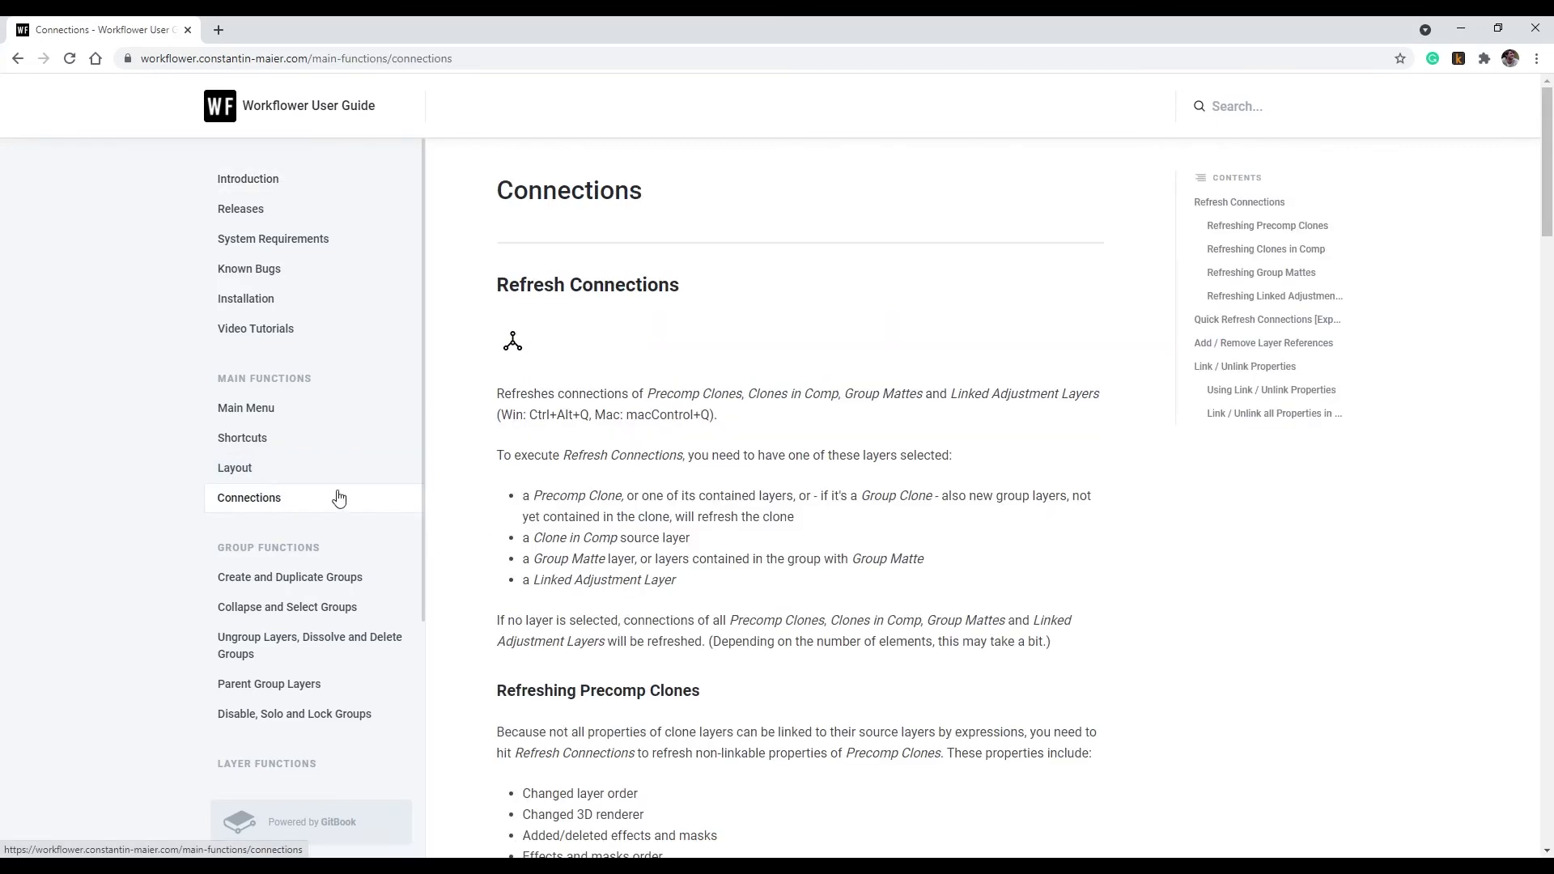
click(1278, 327)
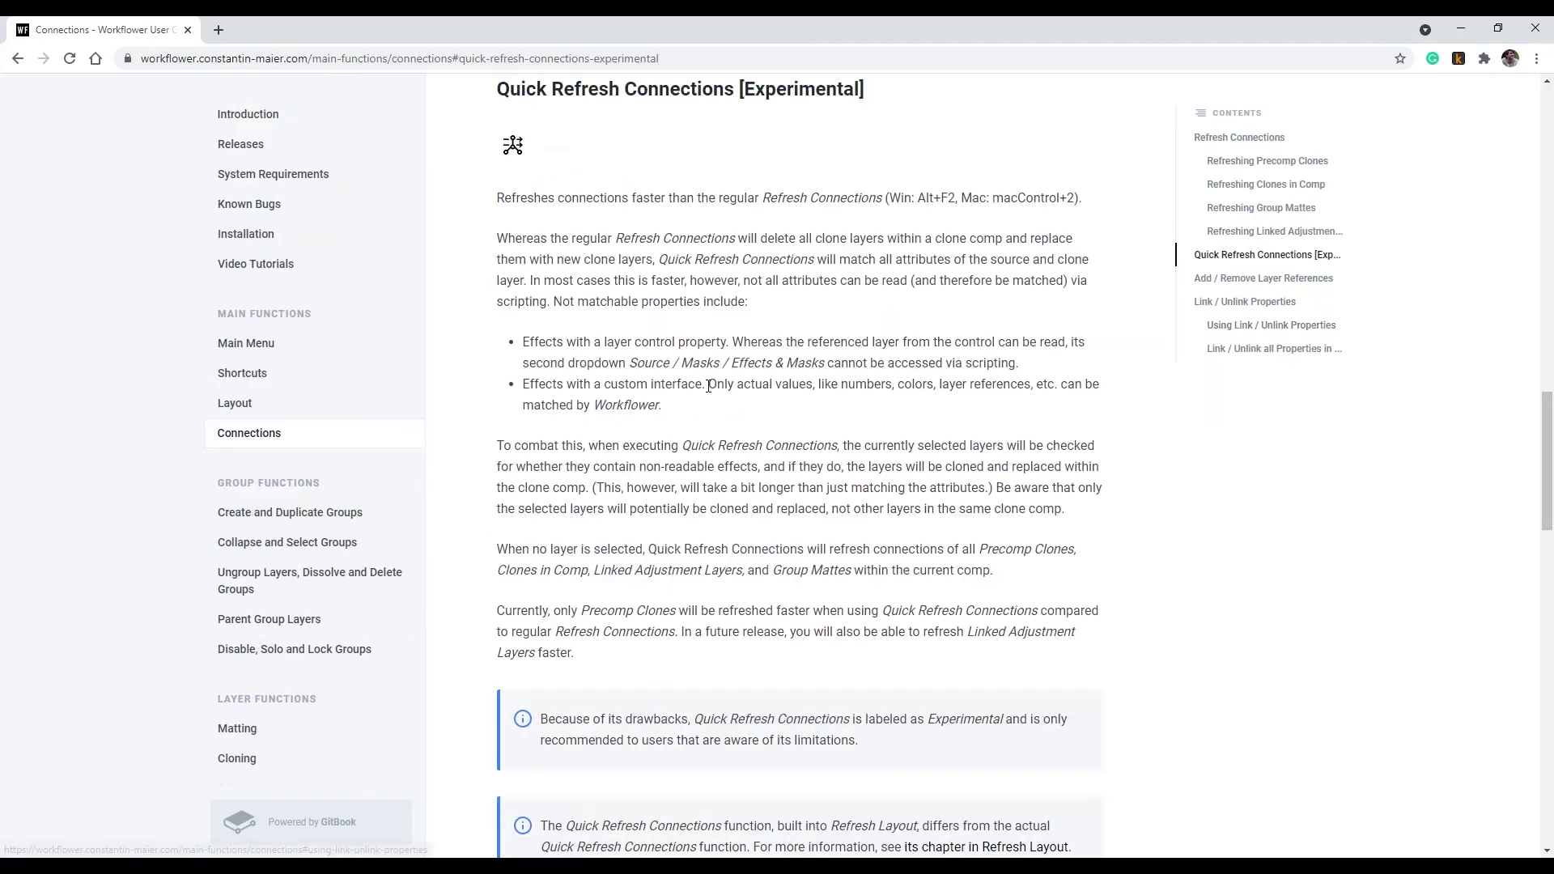
drag(503, 327, 649, 366)
click(759, 412)
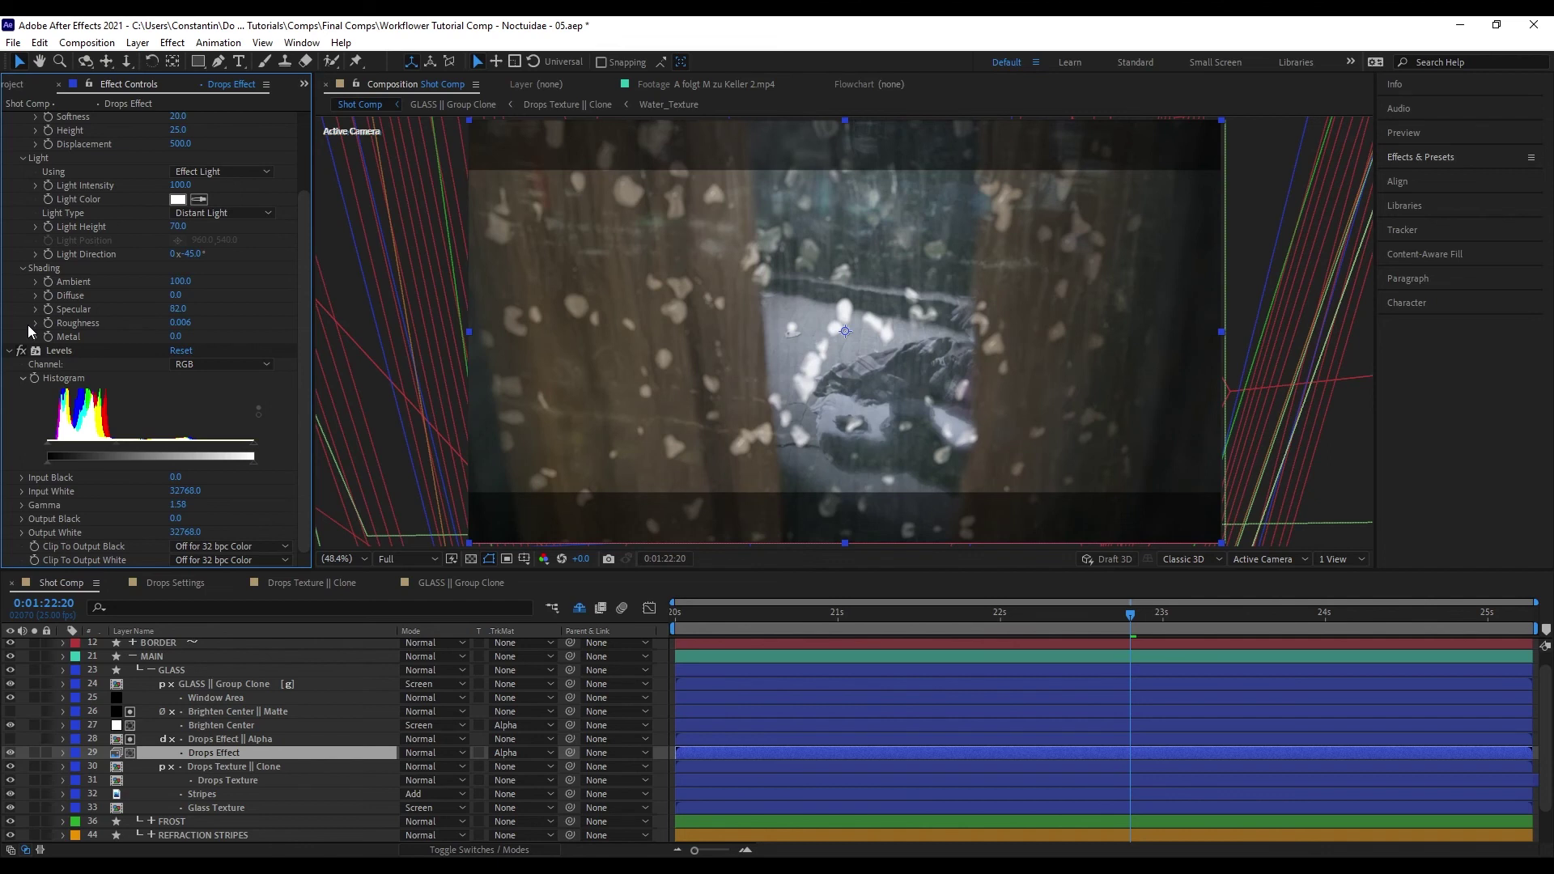
- Return to After Effects and remove the Levels effect from the Drops Effect layer
scroll(49, 364, up, 1)
click(56, 382)
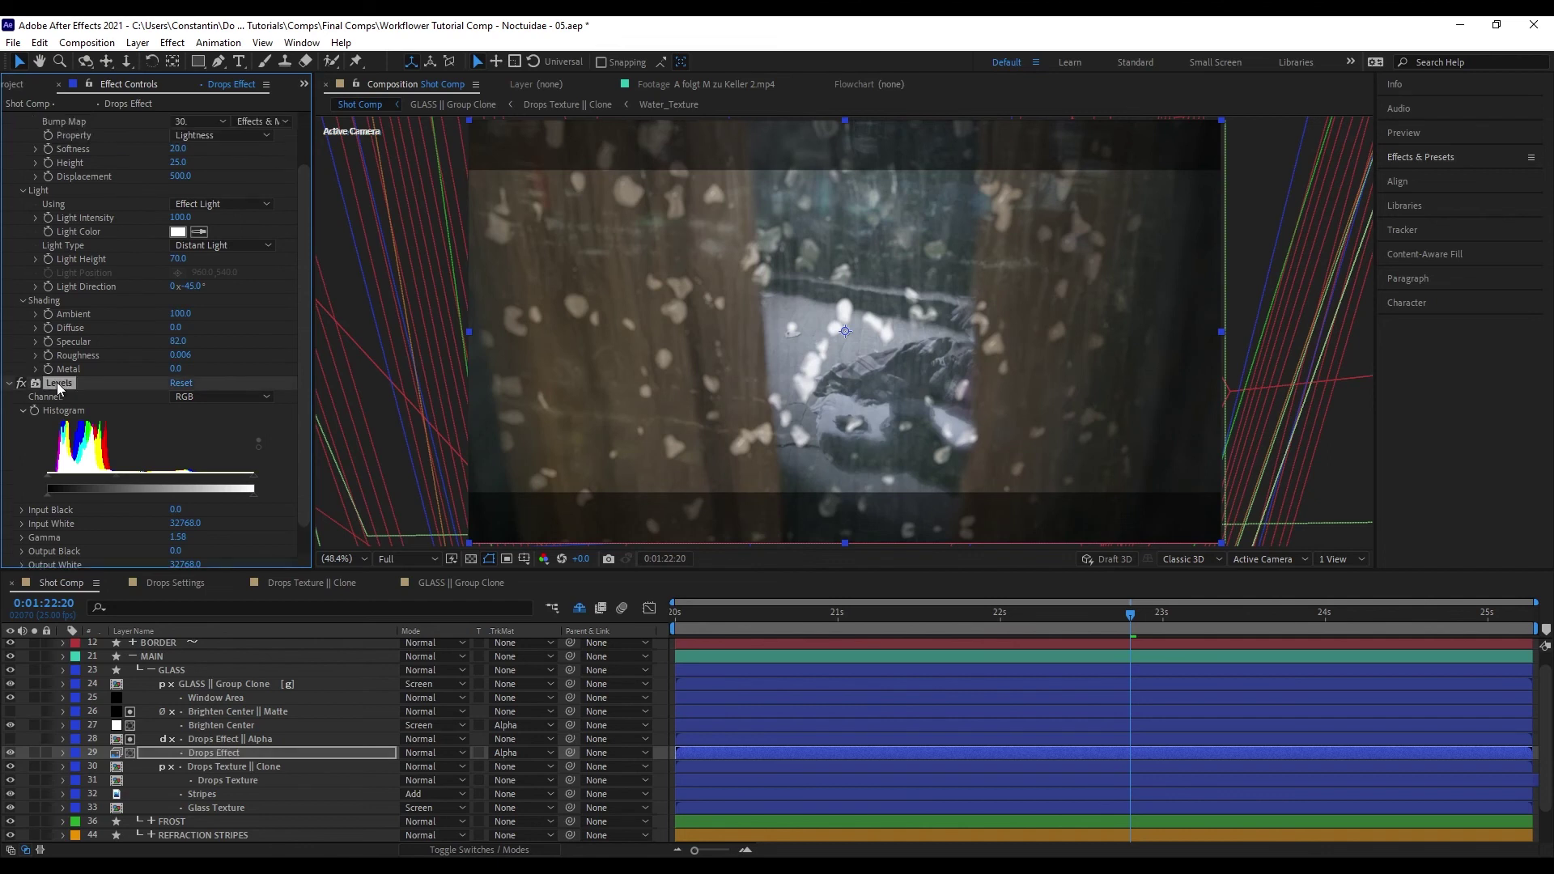
key(Delete)
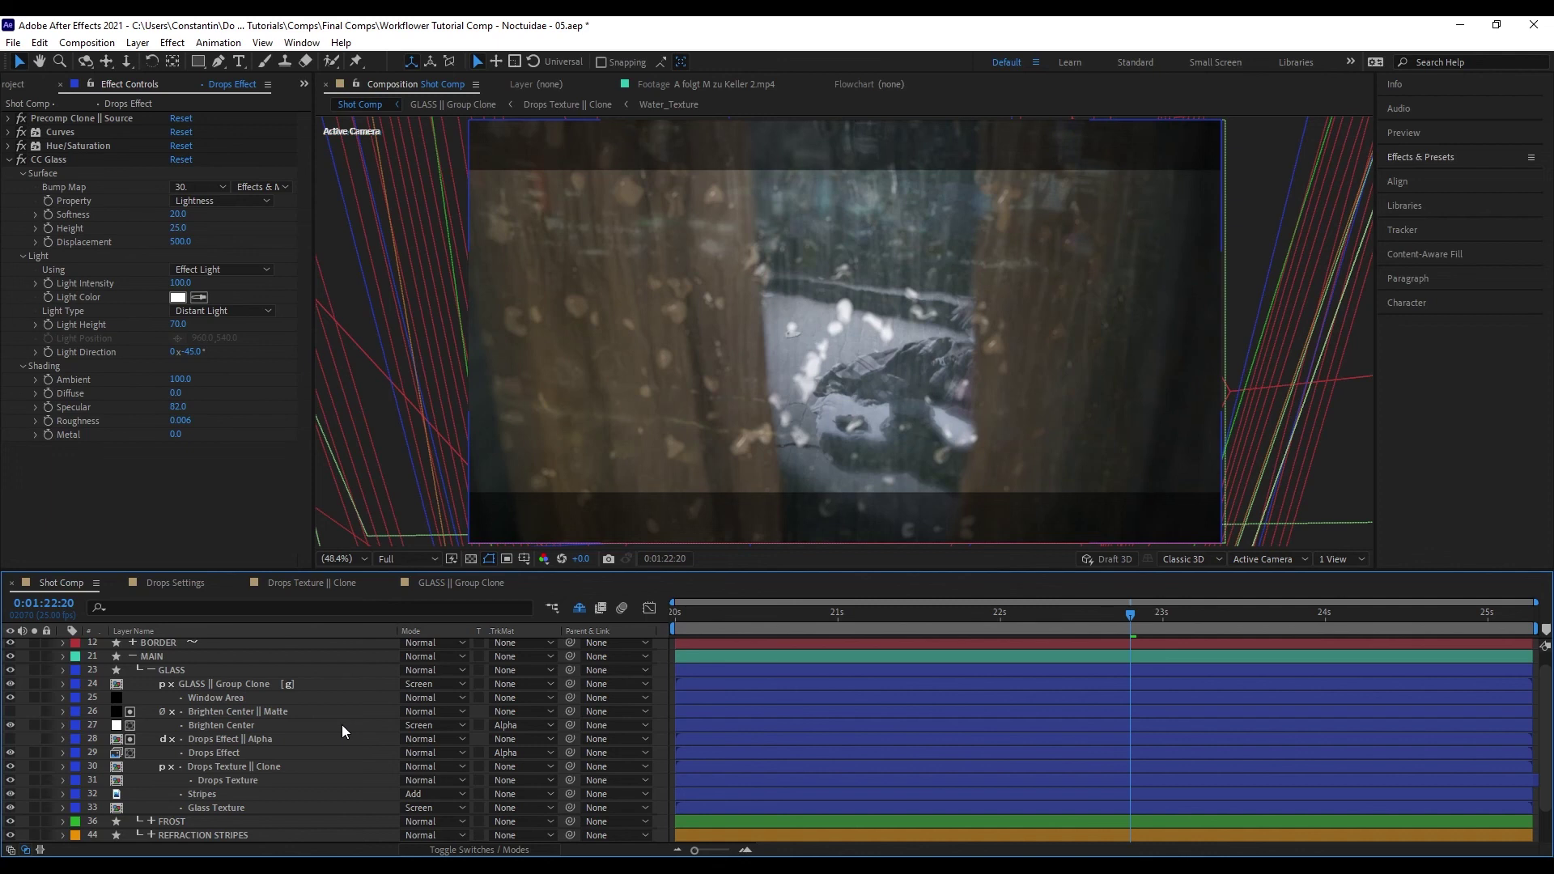
- Review the Refresh Layout quick-refresh option in Workflower's Cloning settings, leaving it disabled, and save the settings
key(ctrl+alt+x)
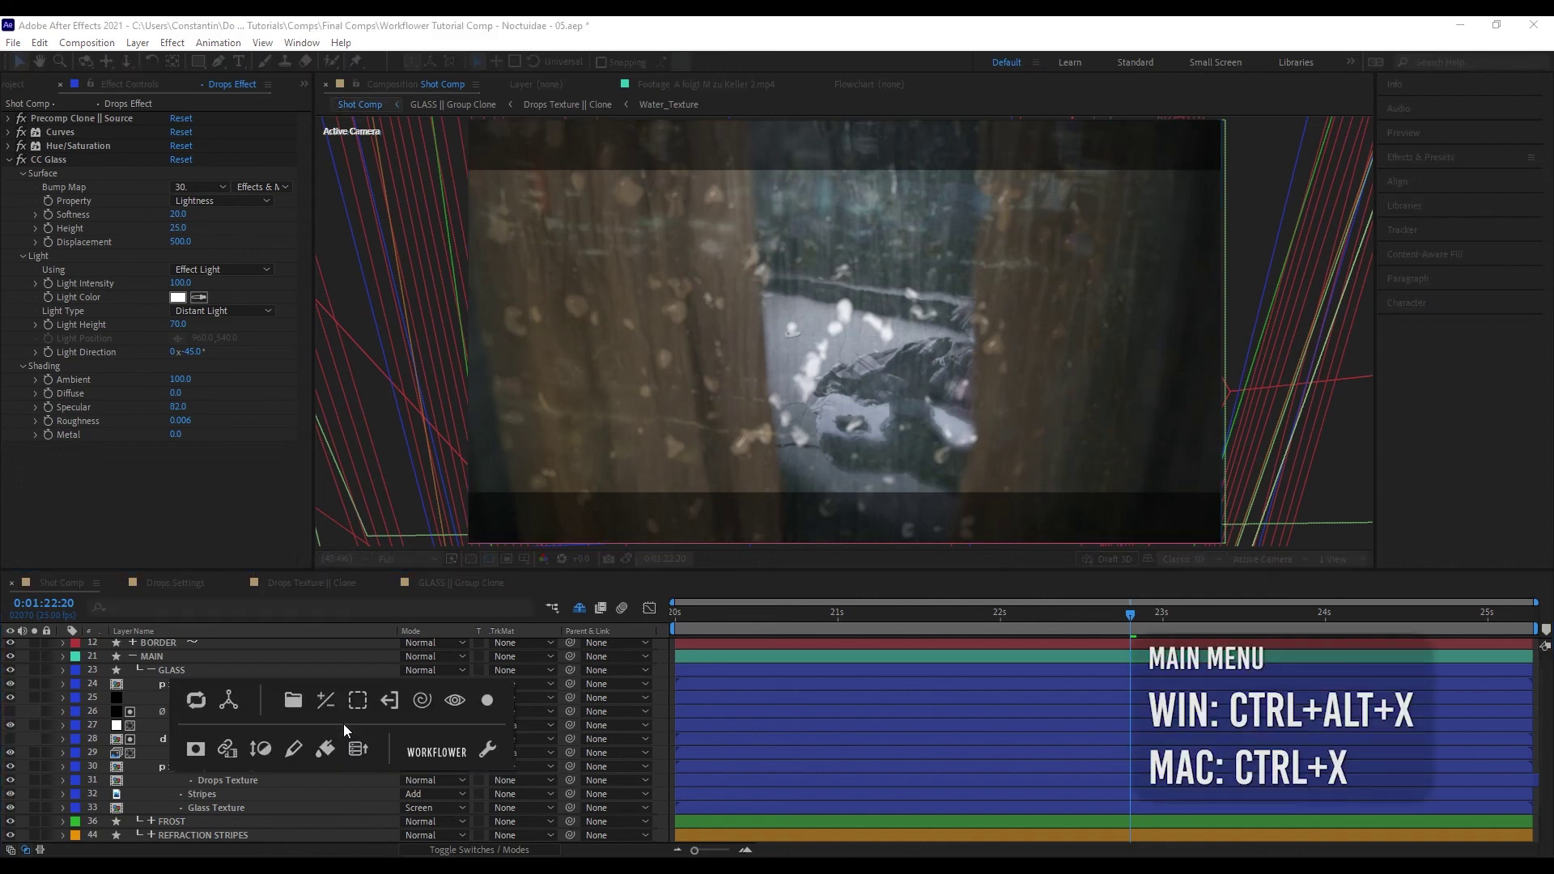
click(492, 750)
click(542, 230)
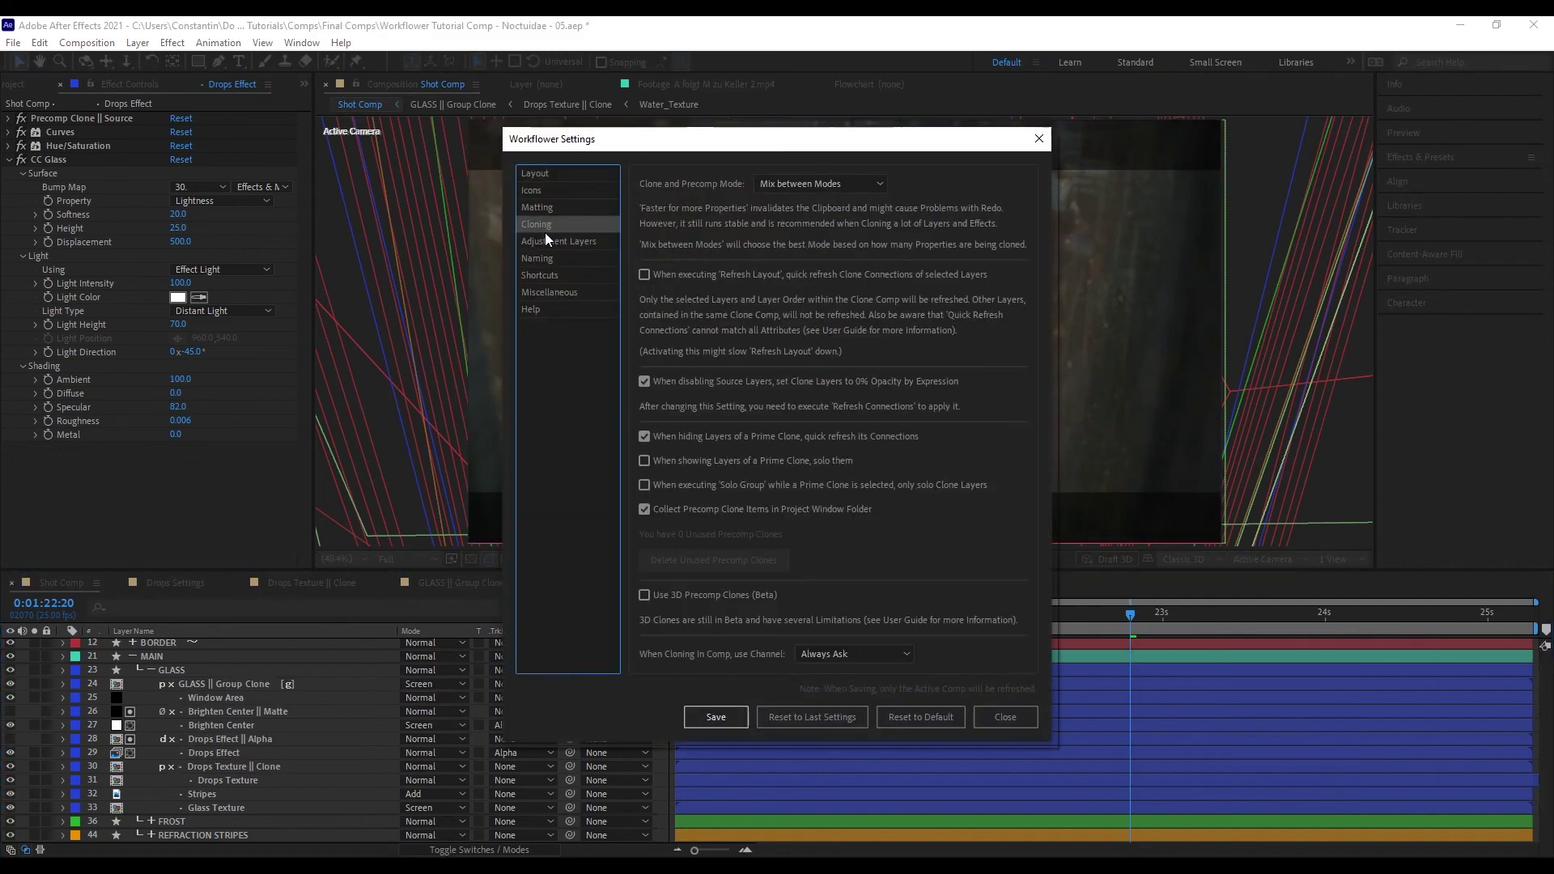
click(689, 276)
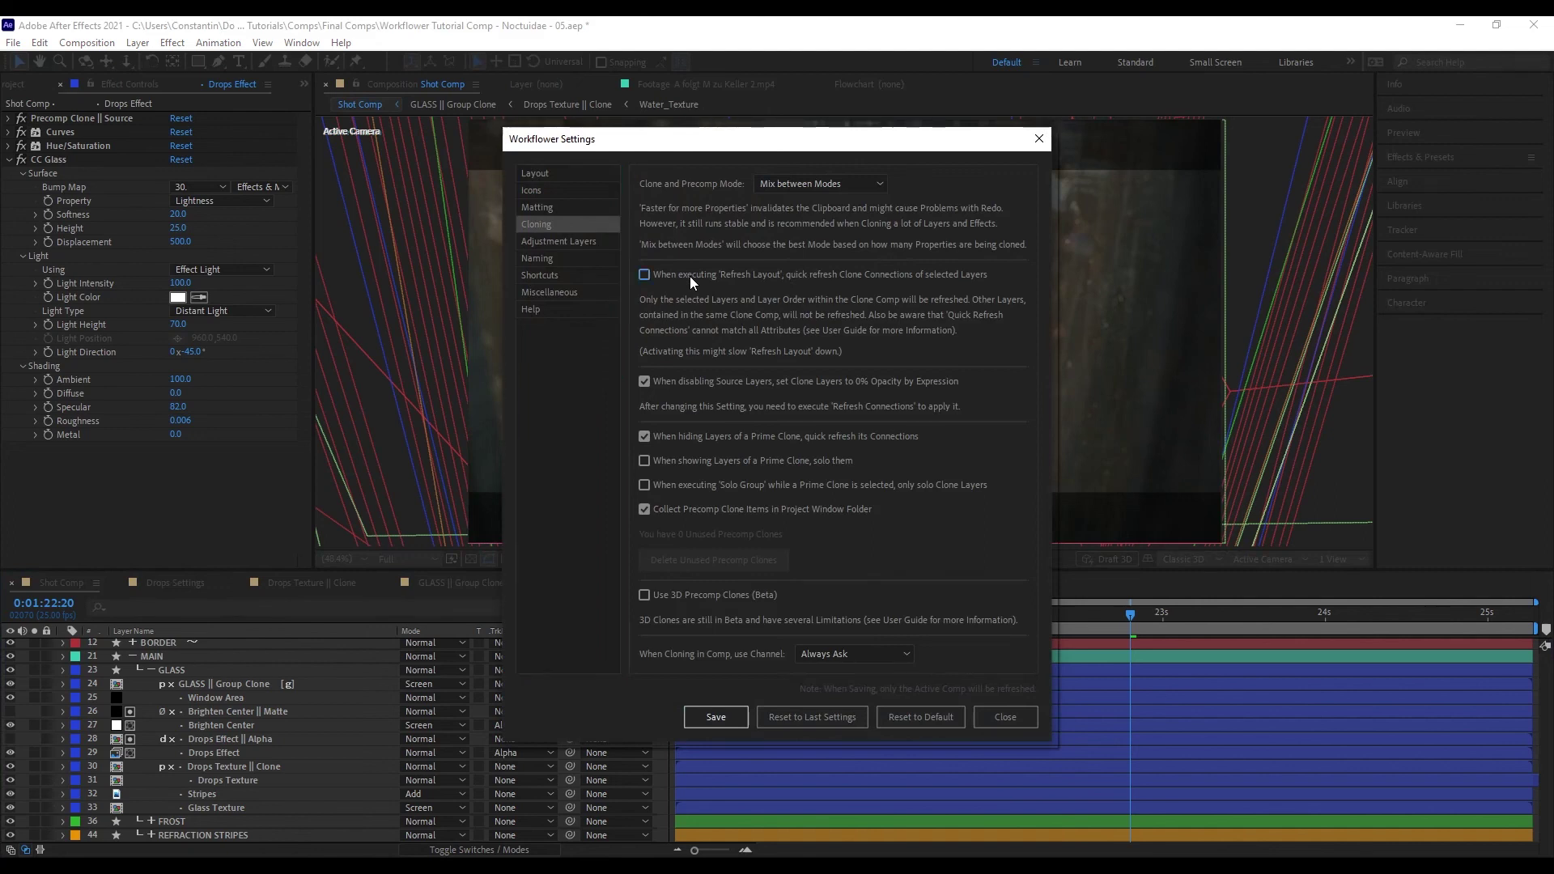
click(714, 717)
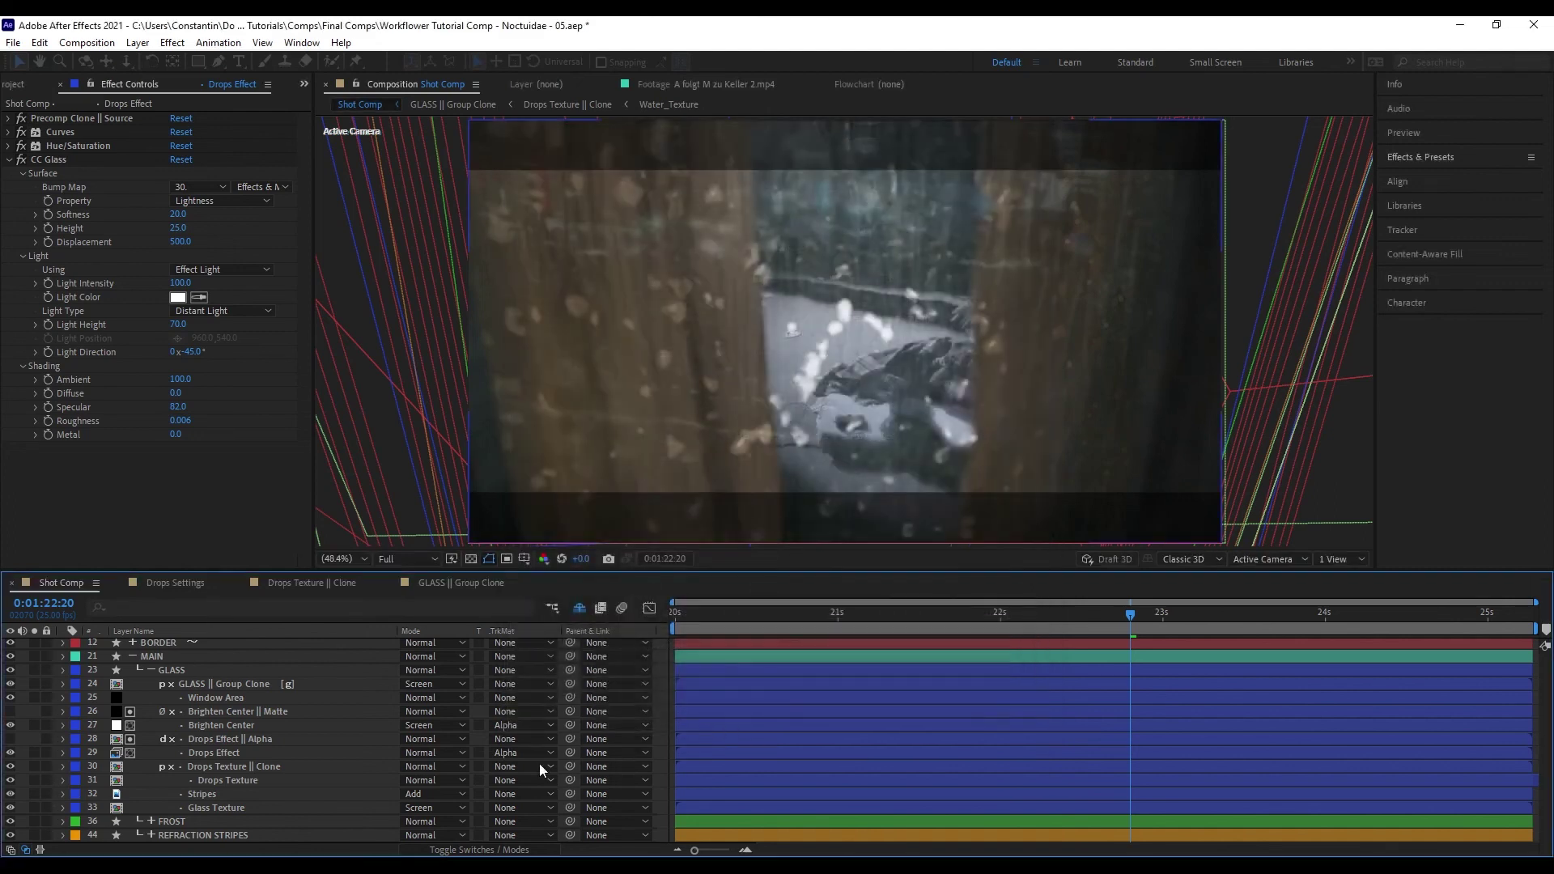
- Select the Drops Effect layer in the GLASS group with the Selection tool active
click(302, 755)
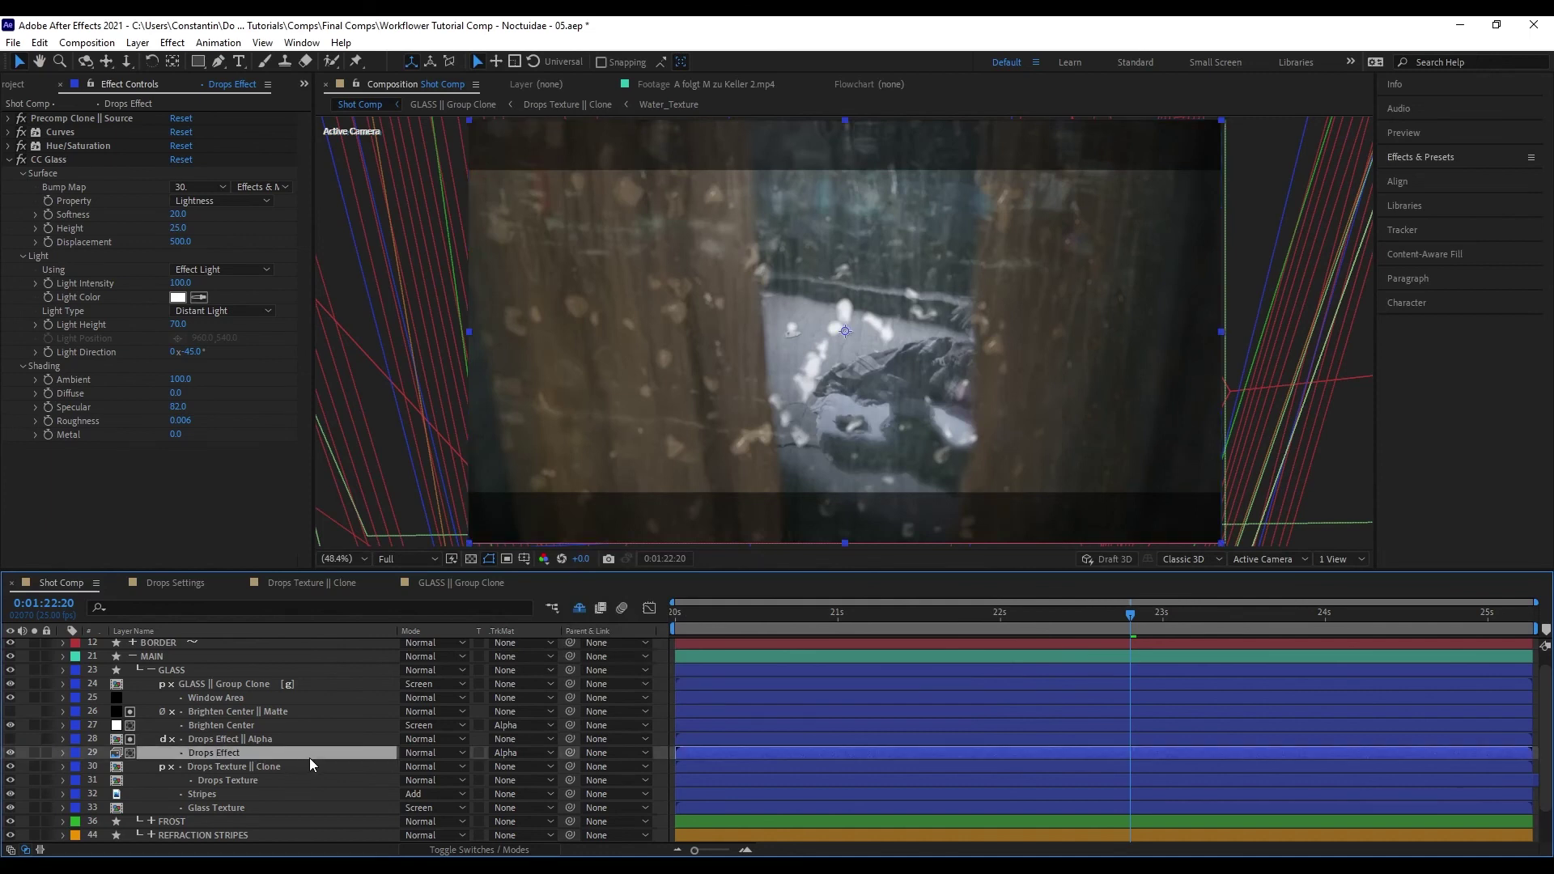
drag(340, 748, 340, 742)
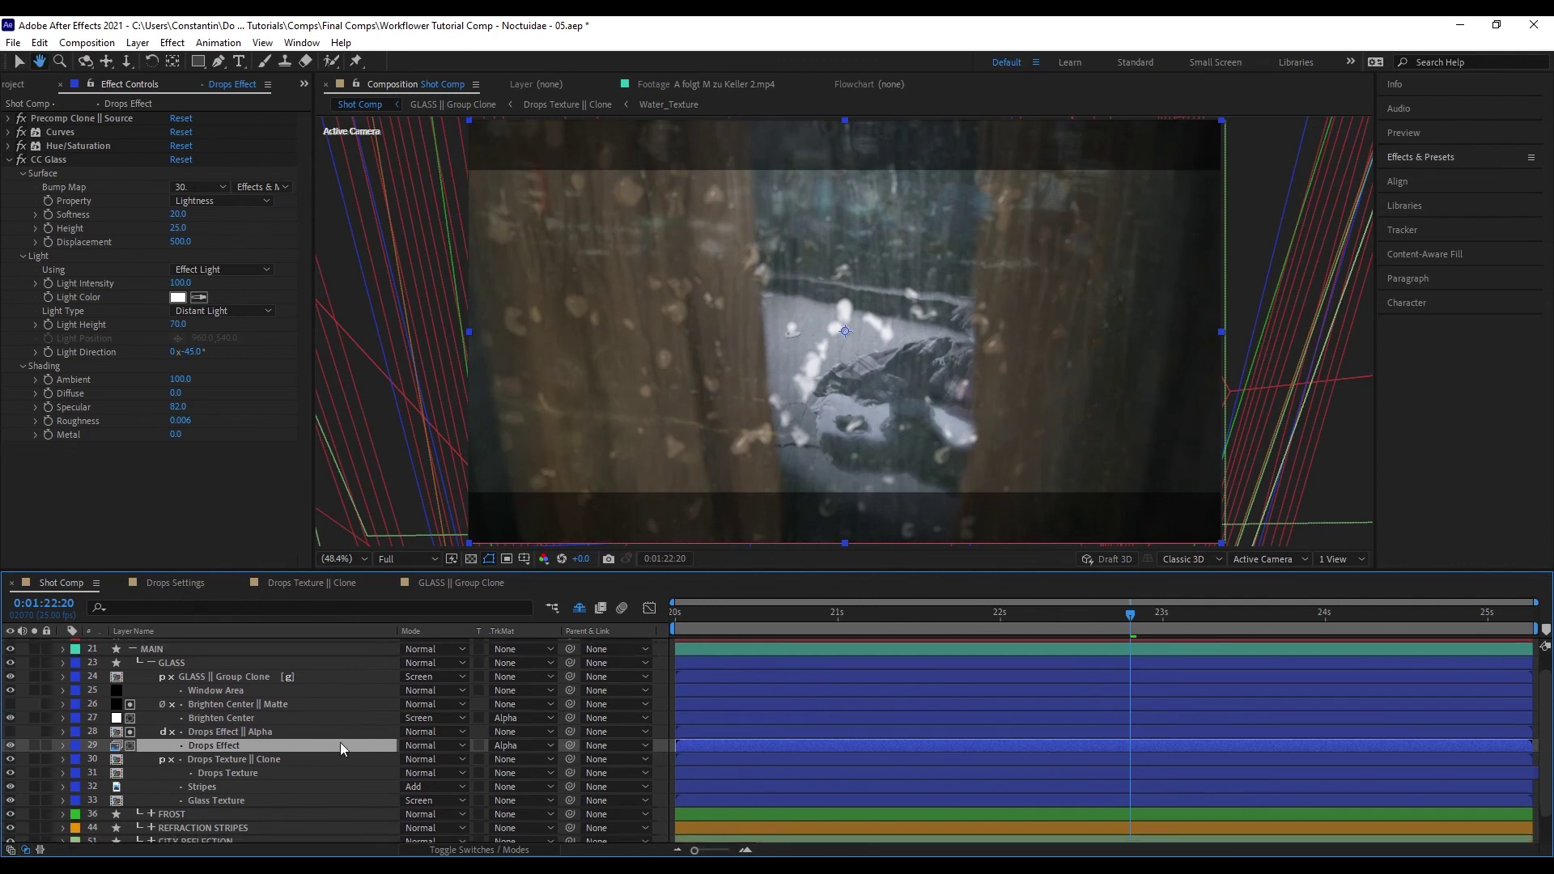
key(v)
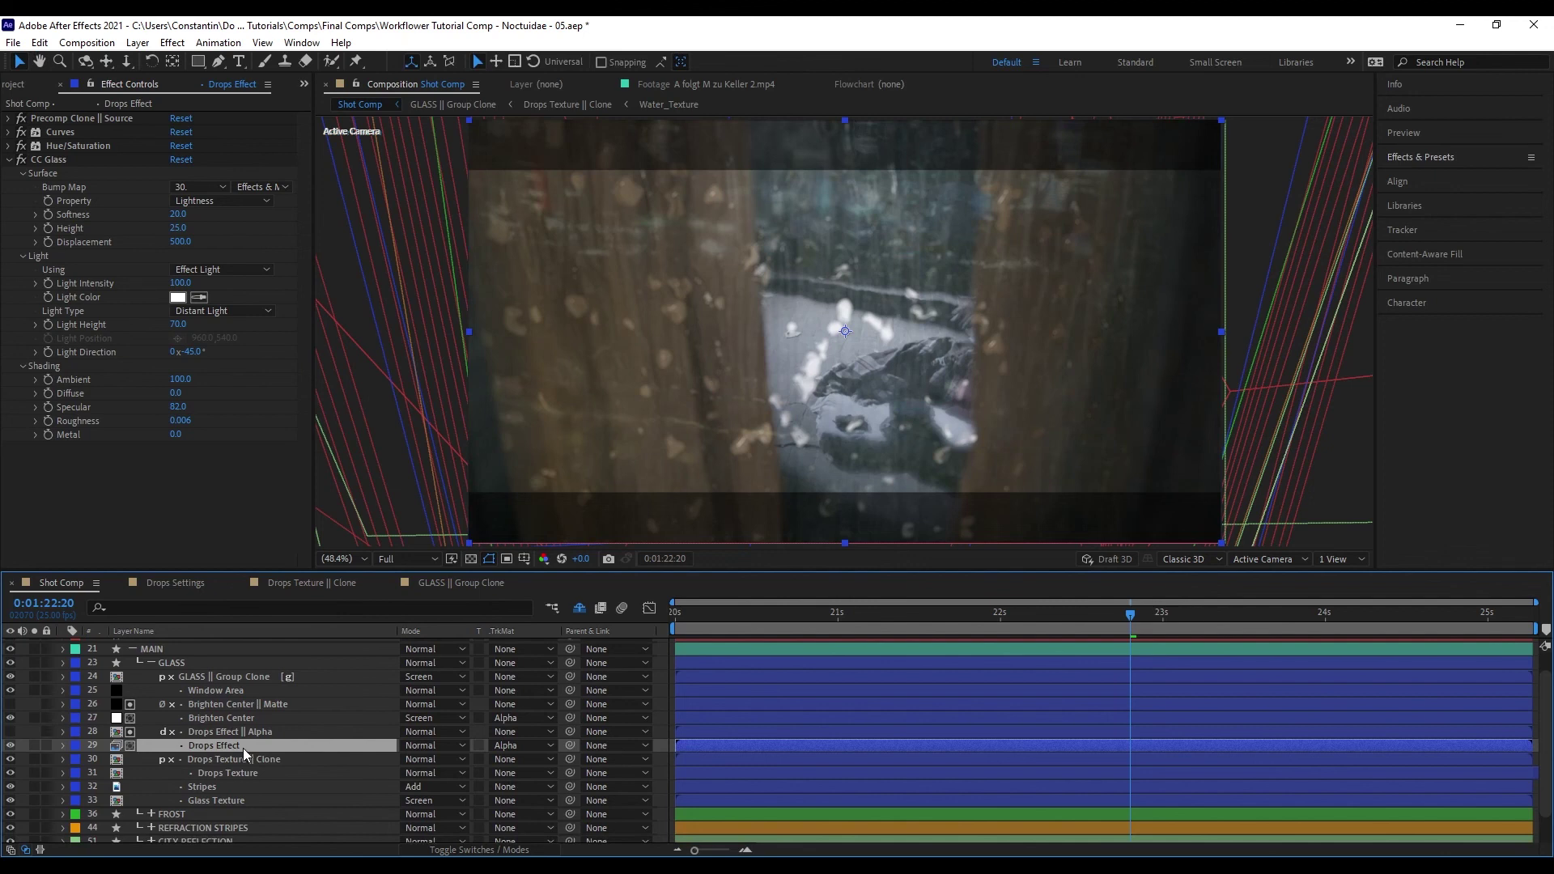
- Add a Curves effect to the Drops Effect layer and run Refresh Layout
scroll(295, 721, down, 1)
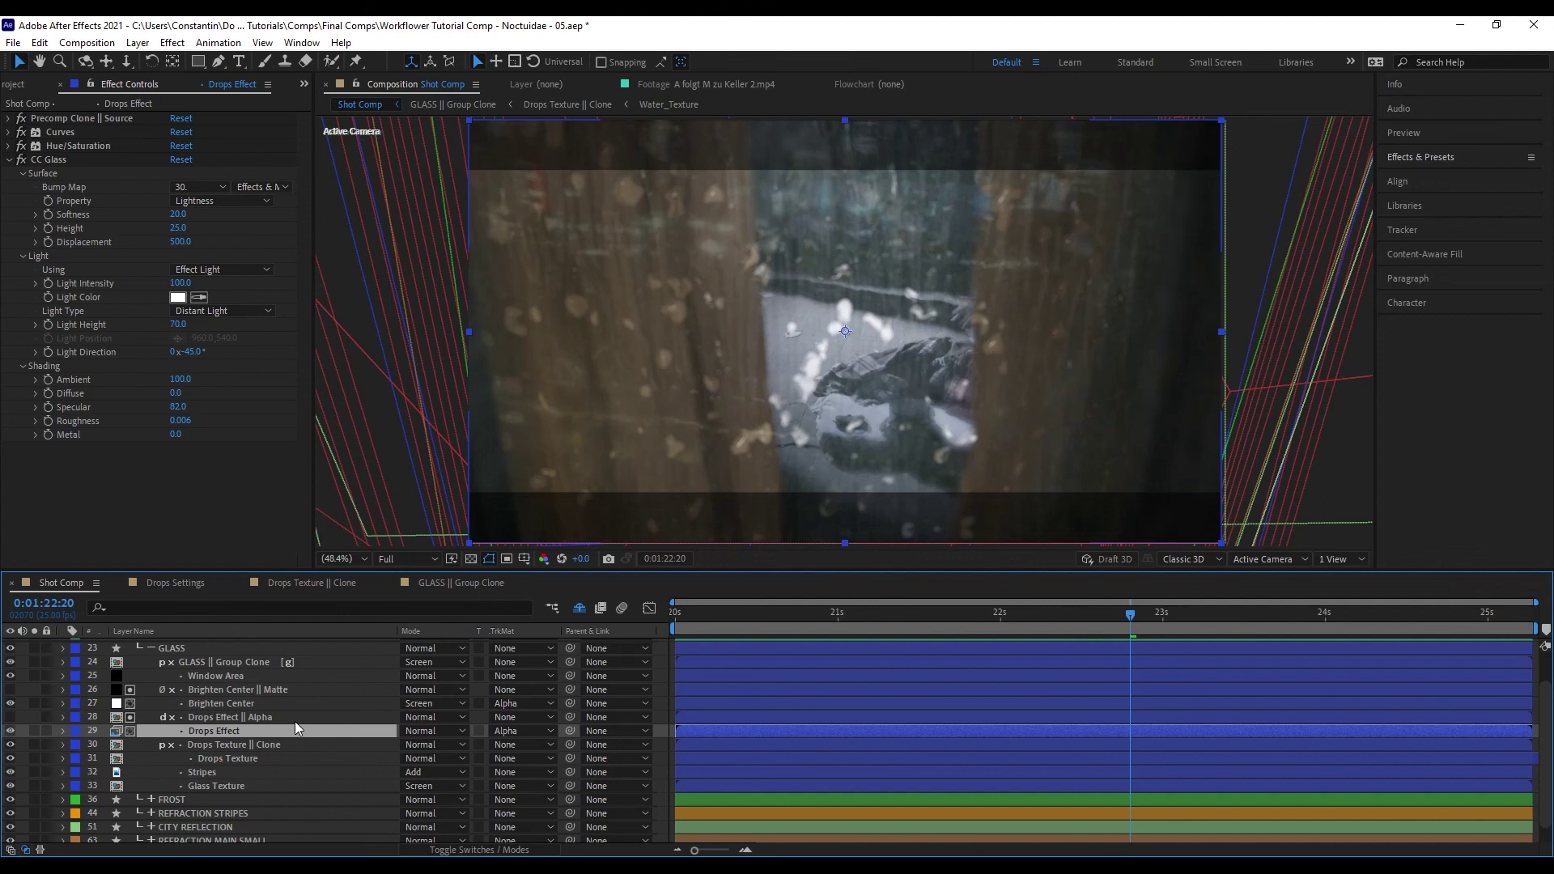
key(ctrl+space)
text(curv)
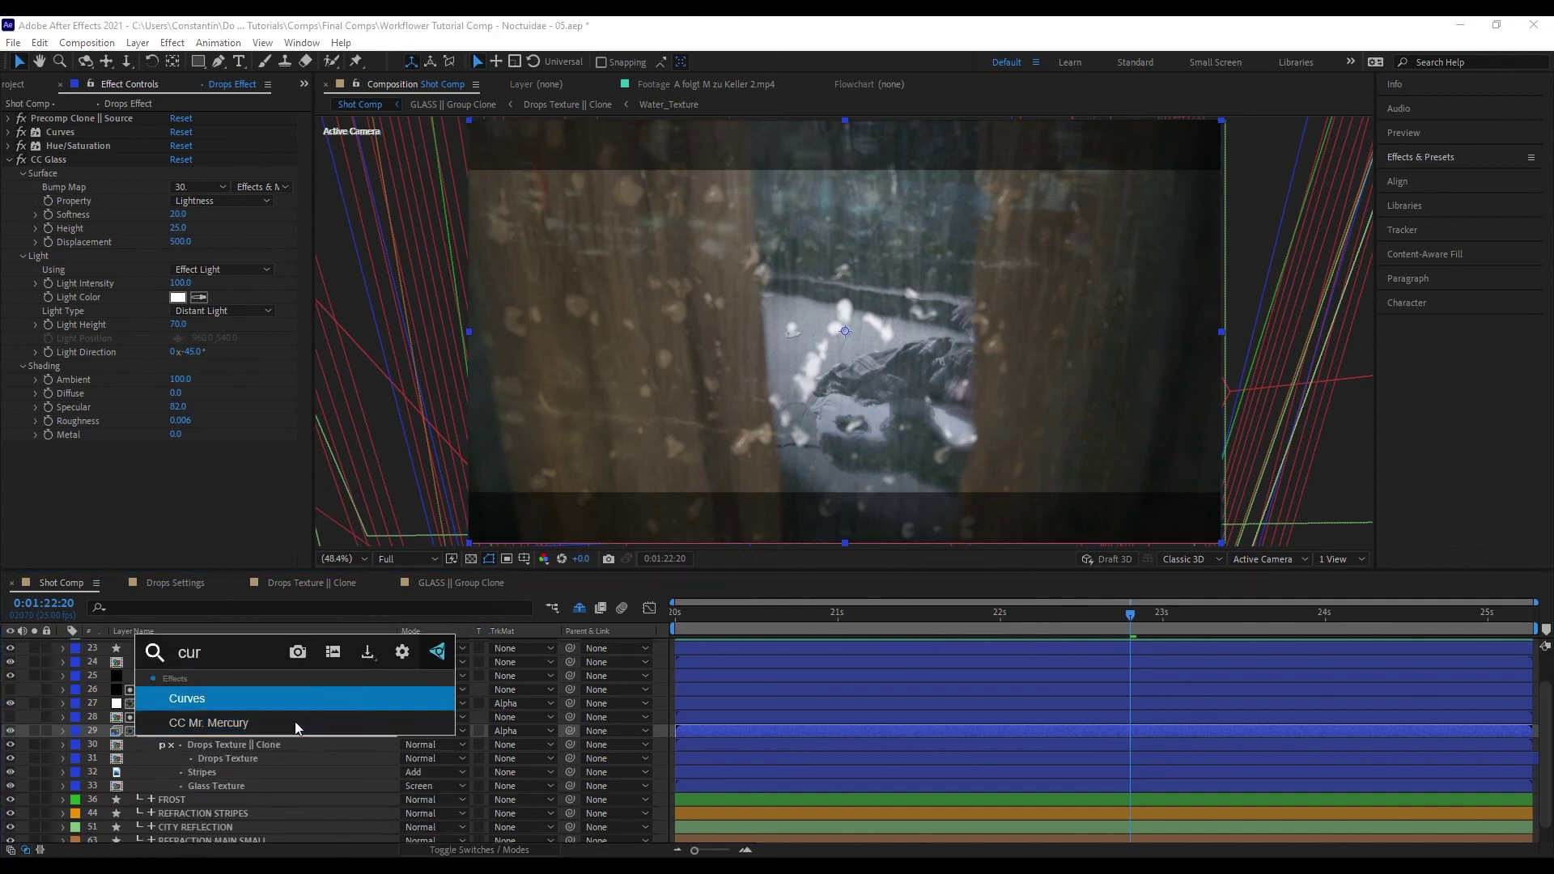
key(Return)
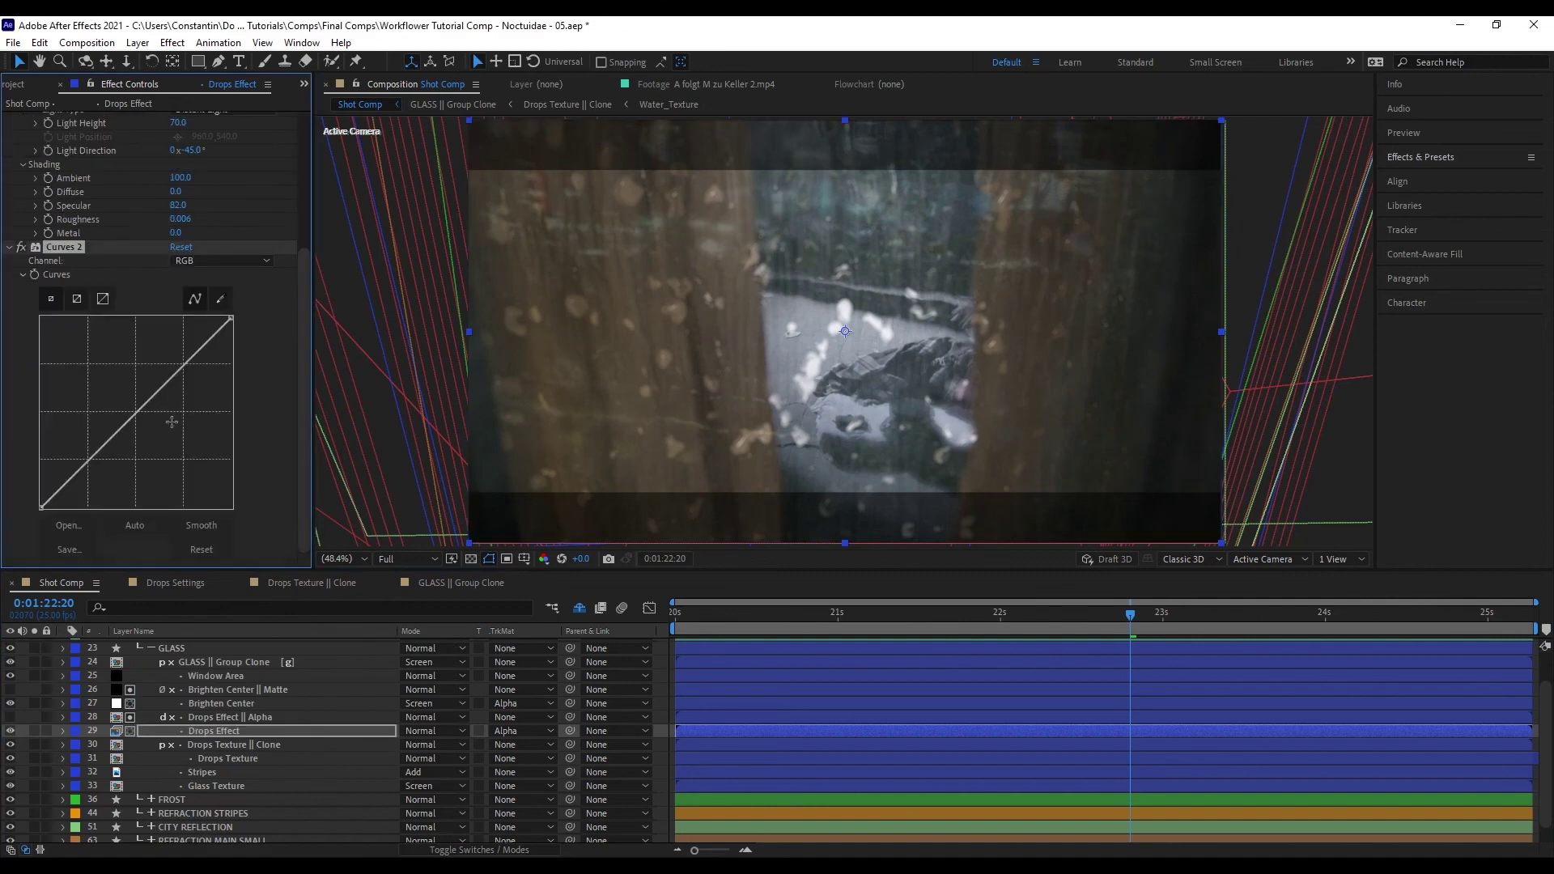
key(shift+z)
- Raise the midtones of the new RGB curve on Drops Effect and run Refresh Layout
scroll(168, 430, down, 5)
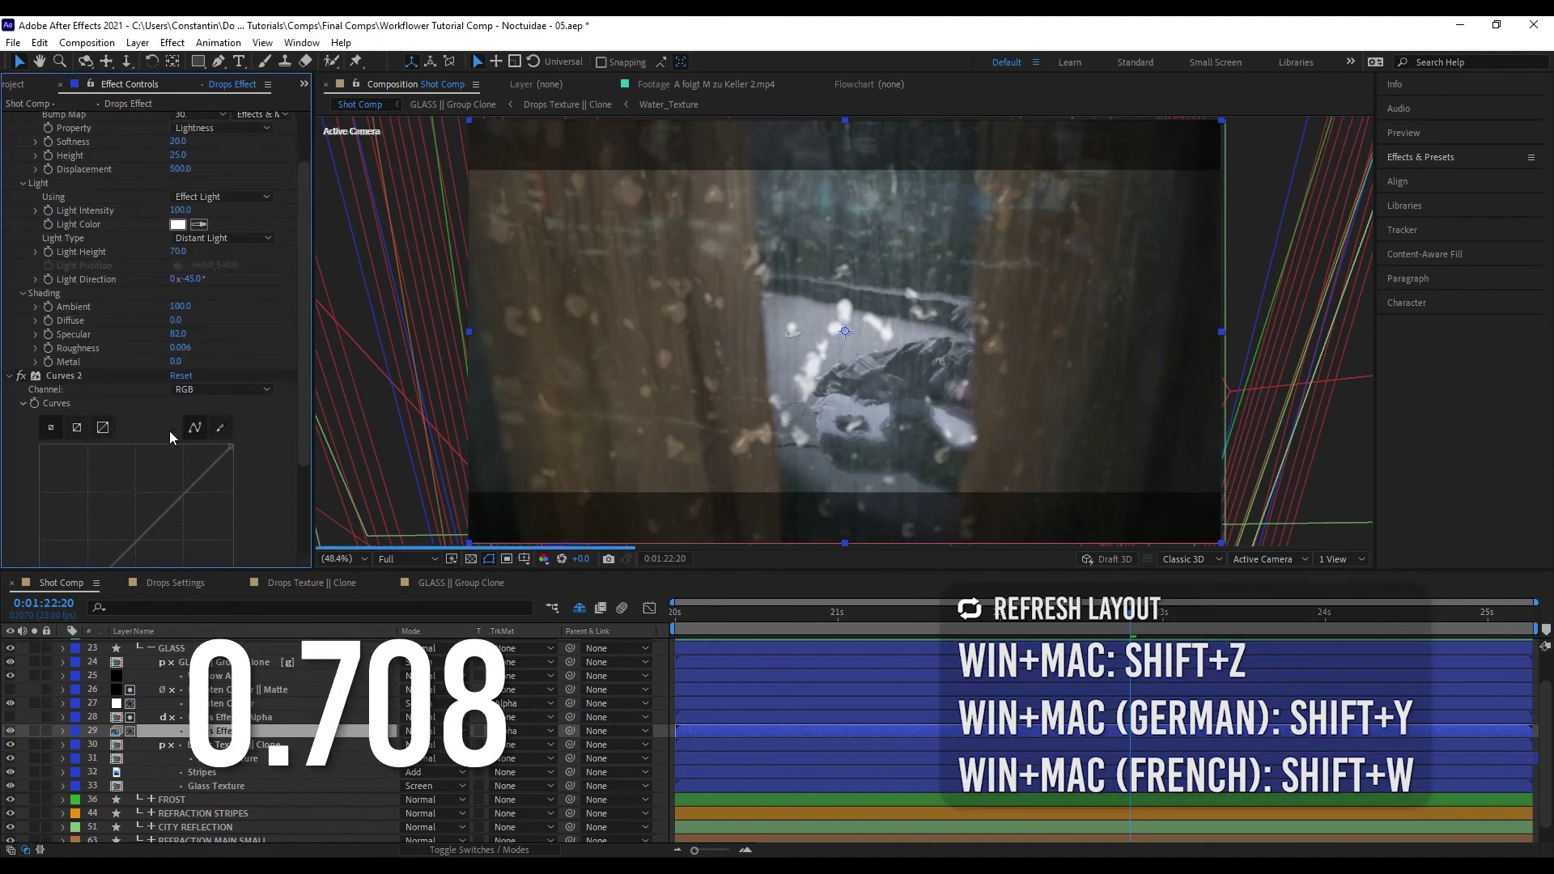
click(115, 390)
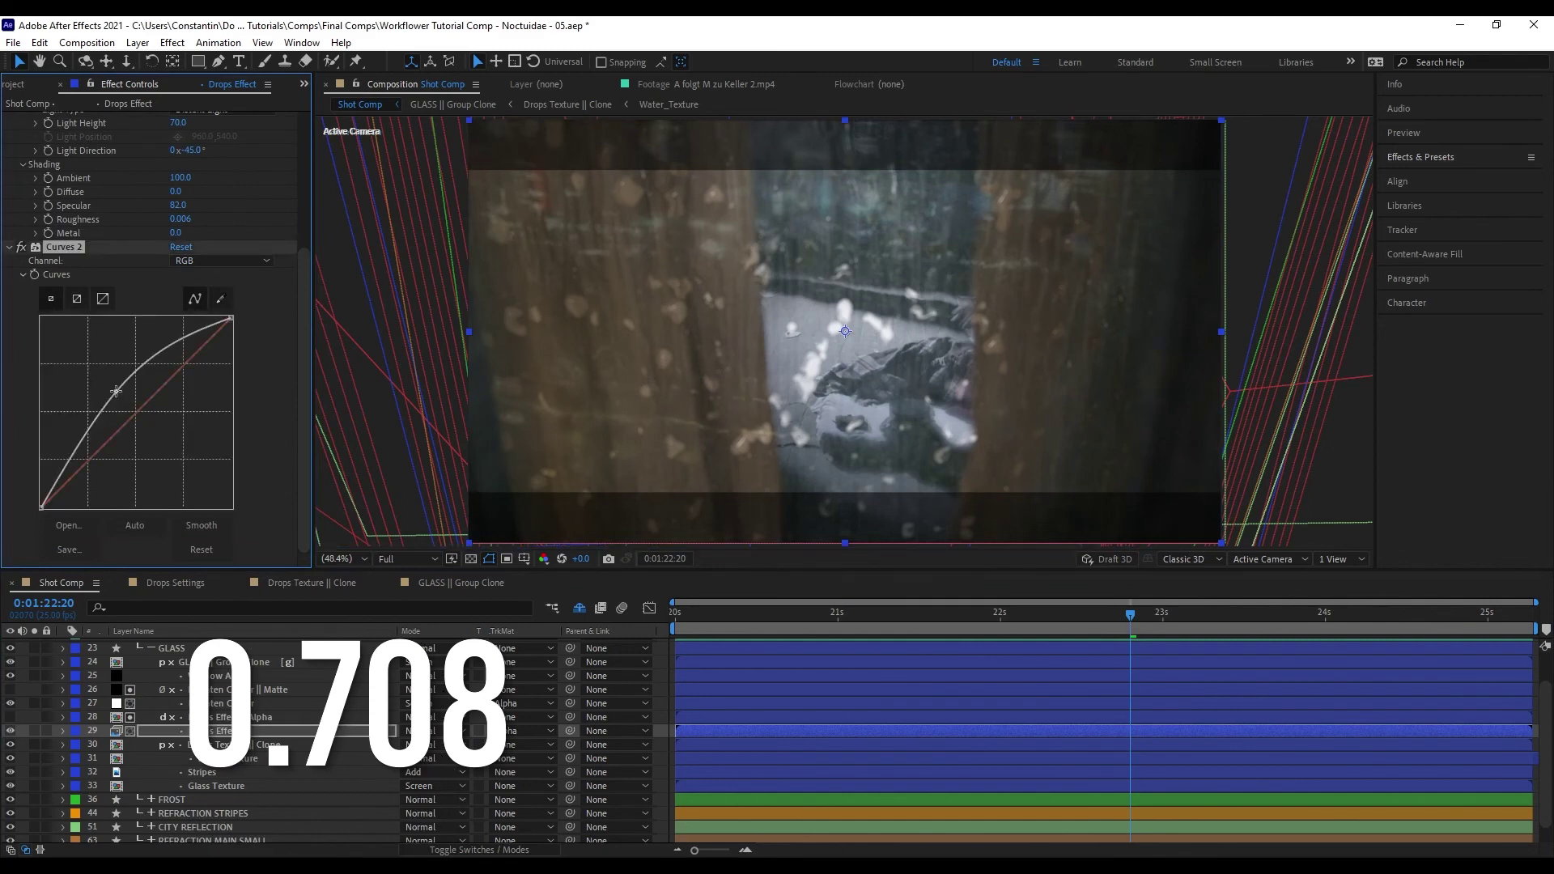
key(shift+z)
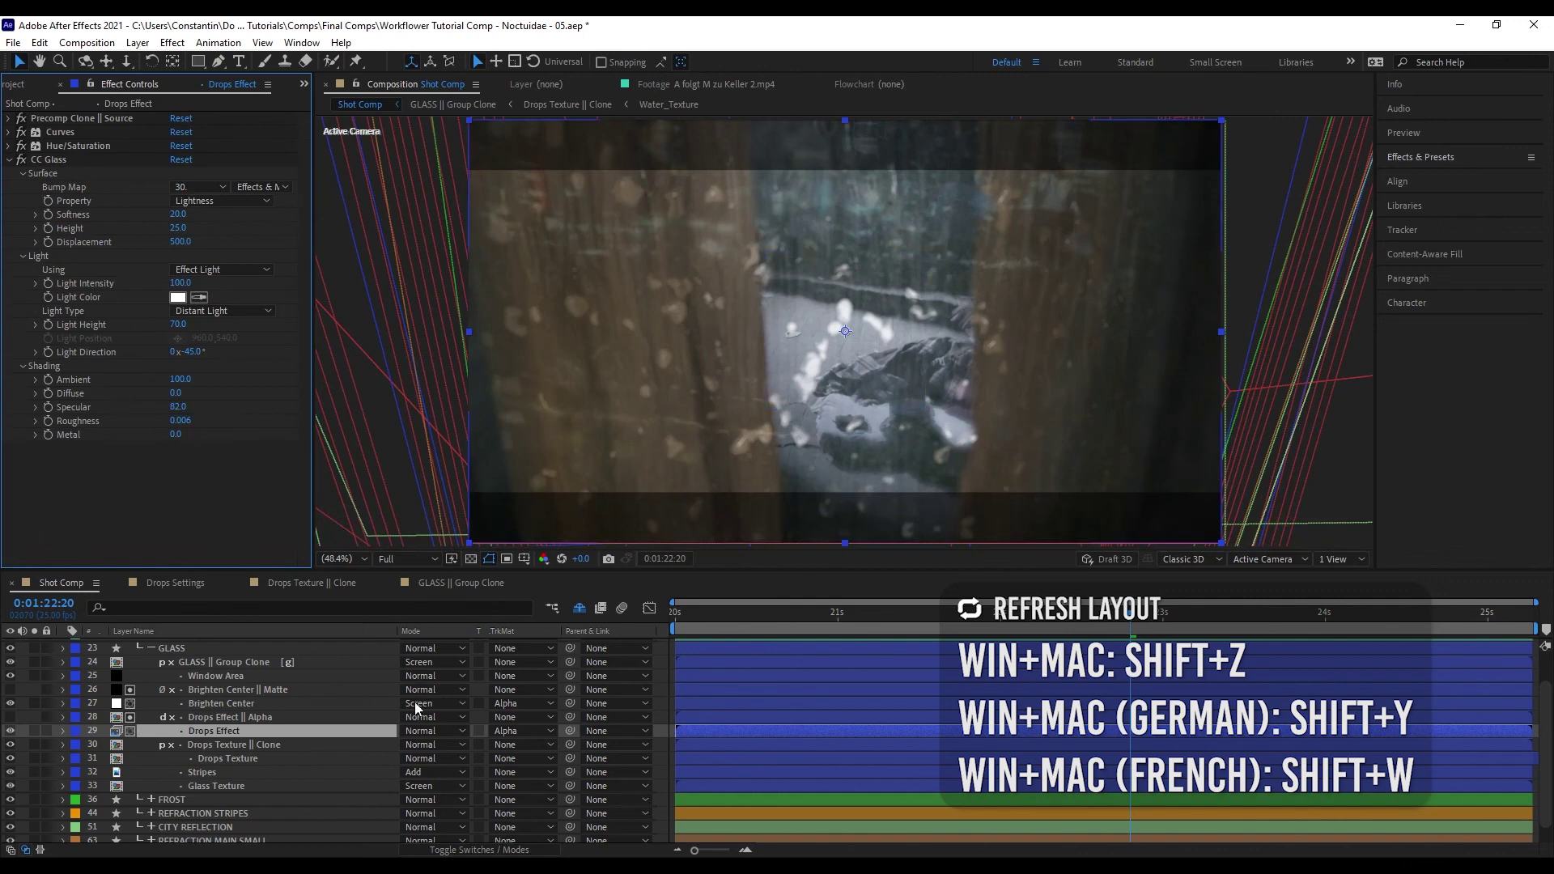
- Inspect the effects of the Brighten Center, Brighten Center || Matte, Drops Effect || Alpha and Drops Effect layers by selecting them in turn
click(415, 727)
click(479, 198)
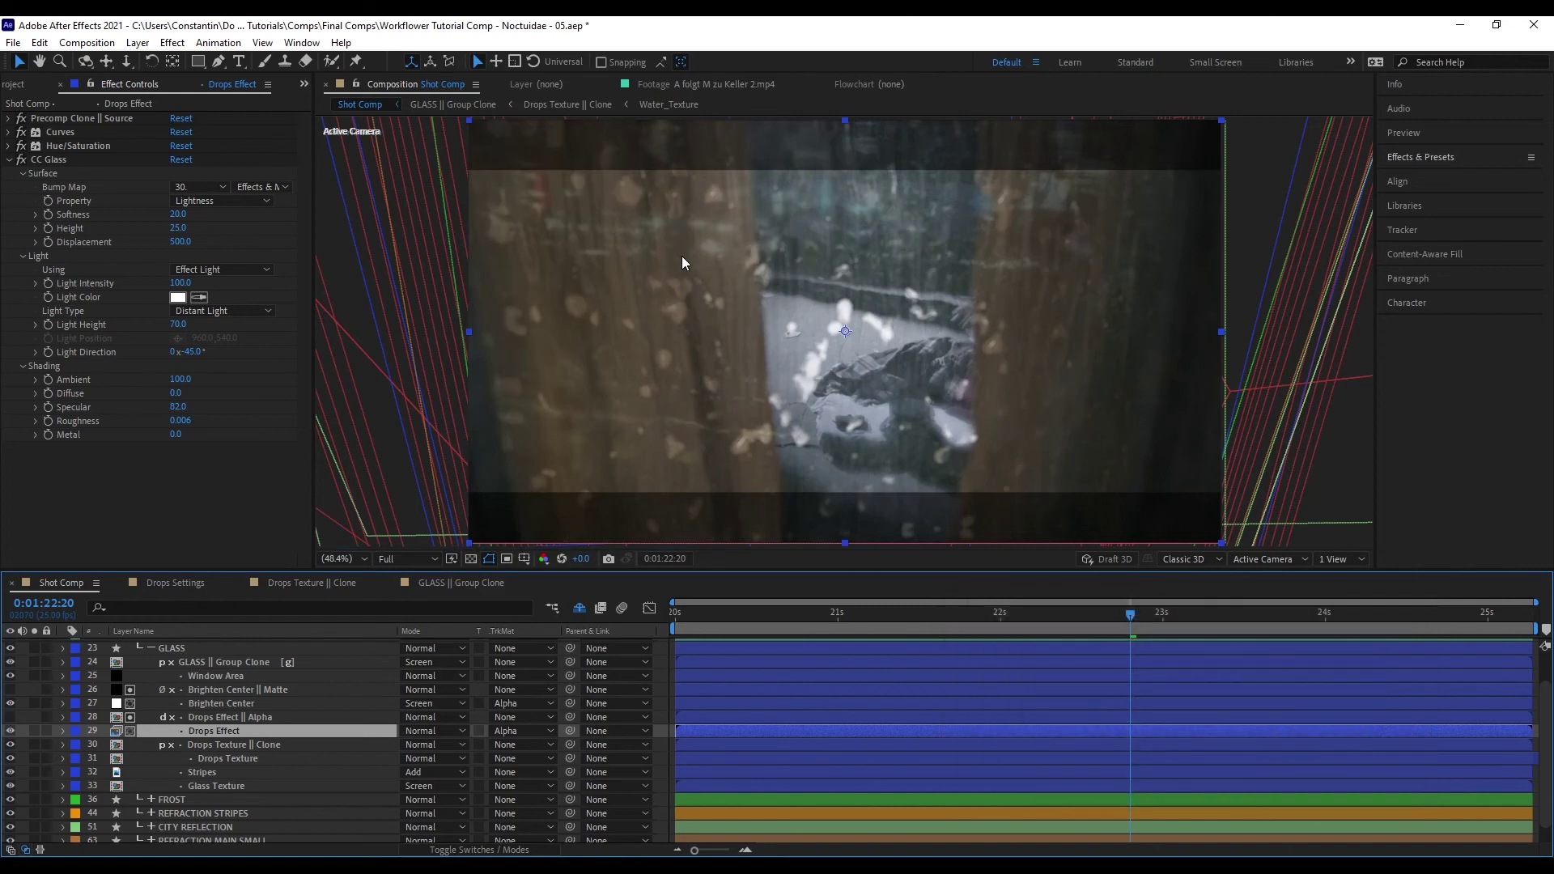
click(280, 704)
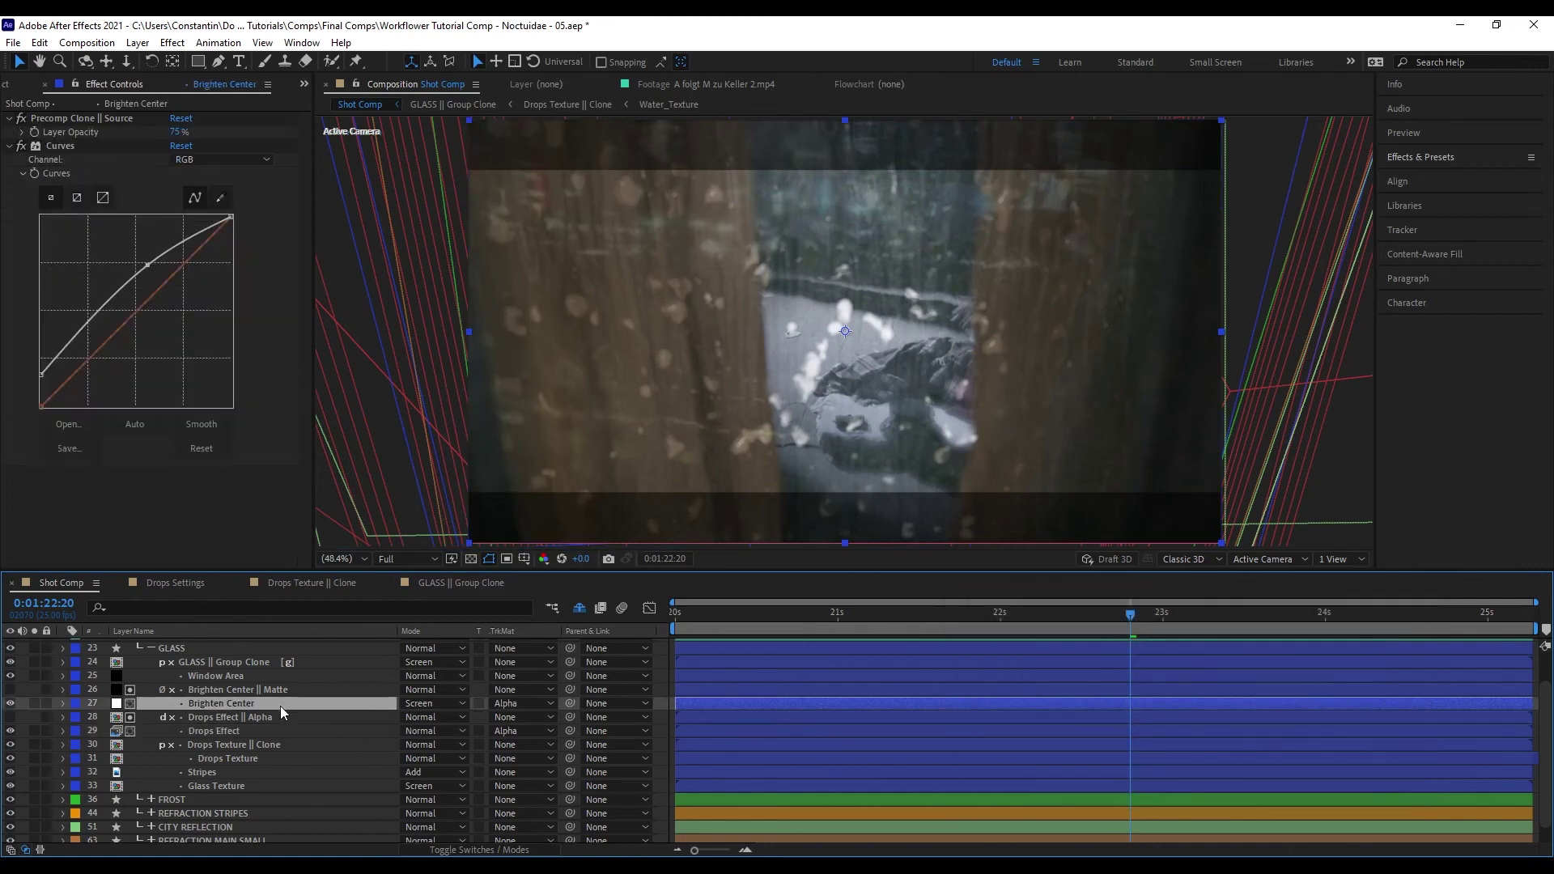
click(292, 688)
click(293, 703)
click(293, 719)
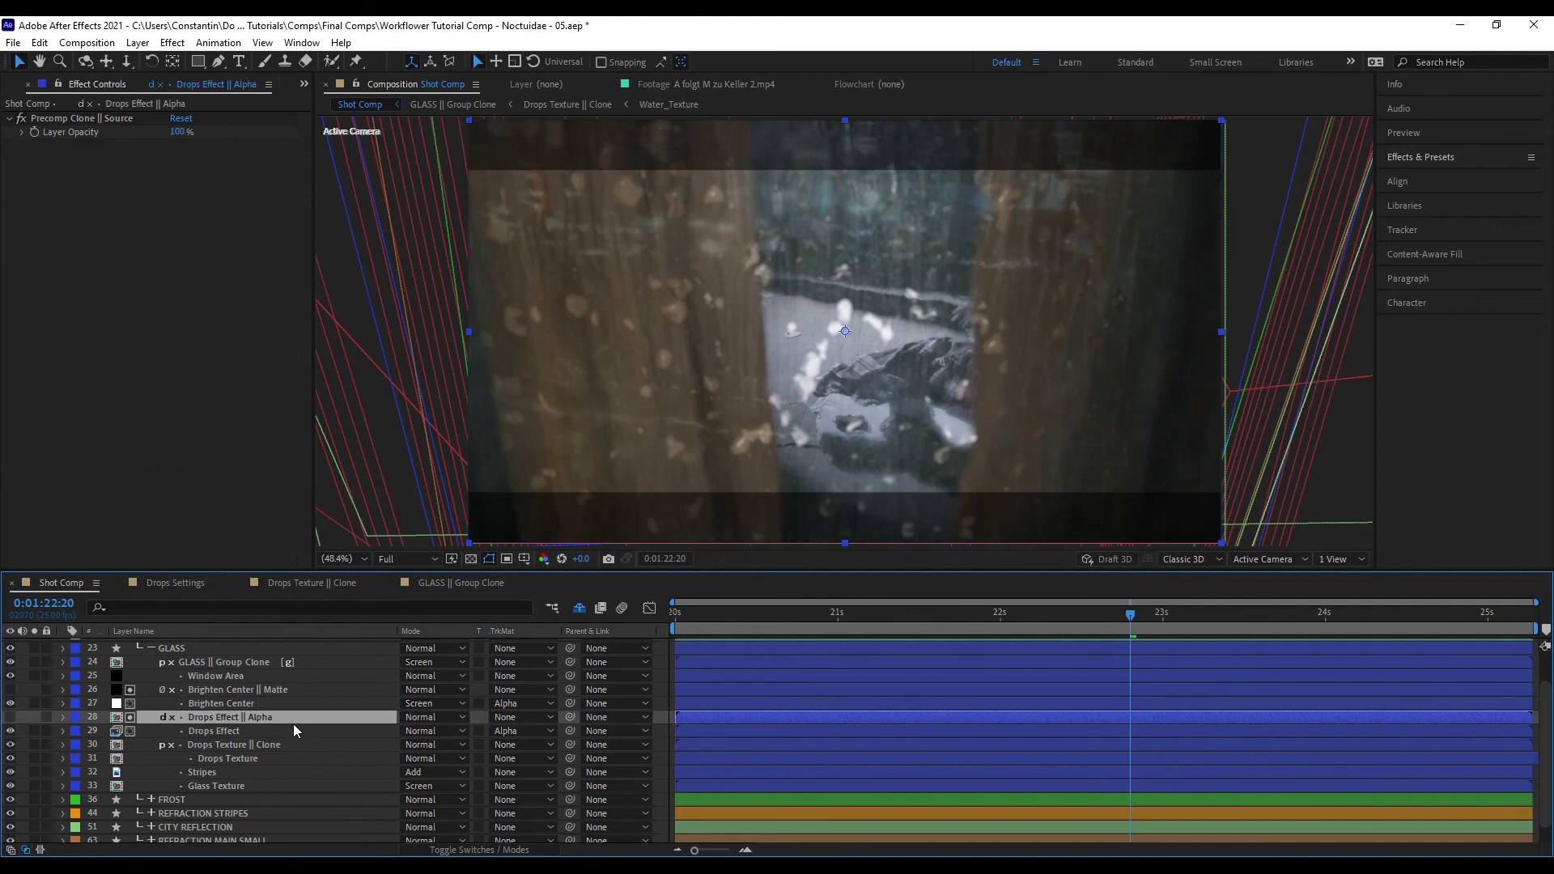
click(290, 730)
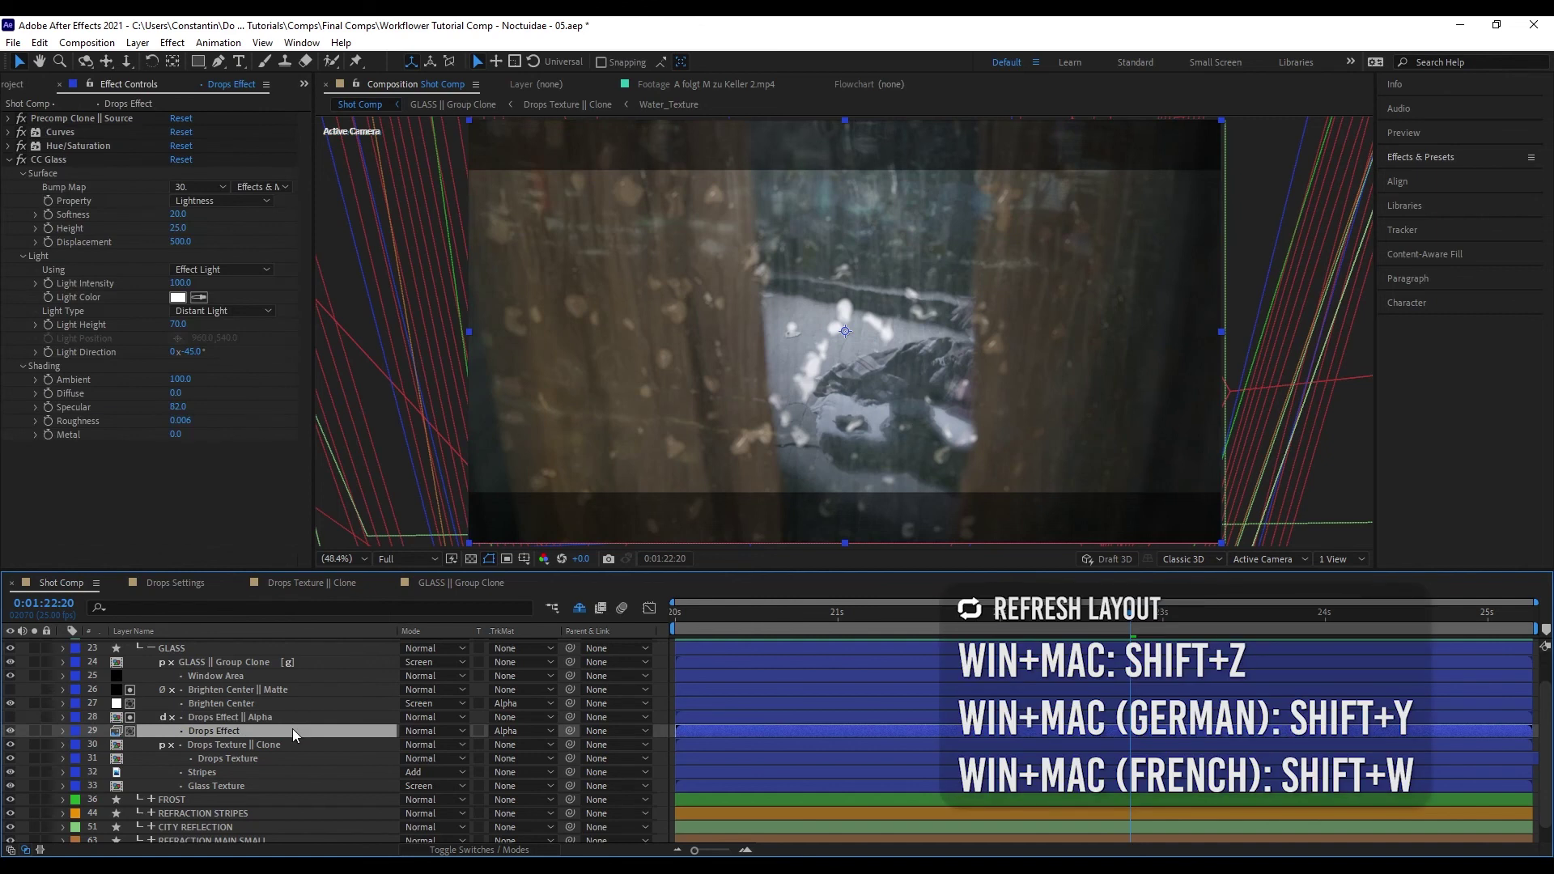
click(293, 718)
shift+click(295, 703)
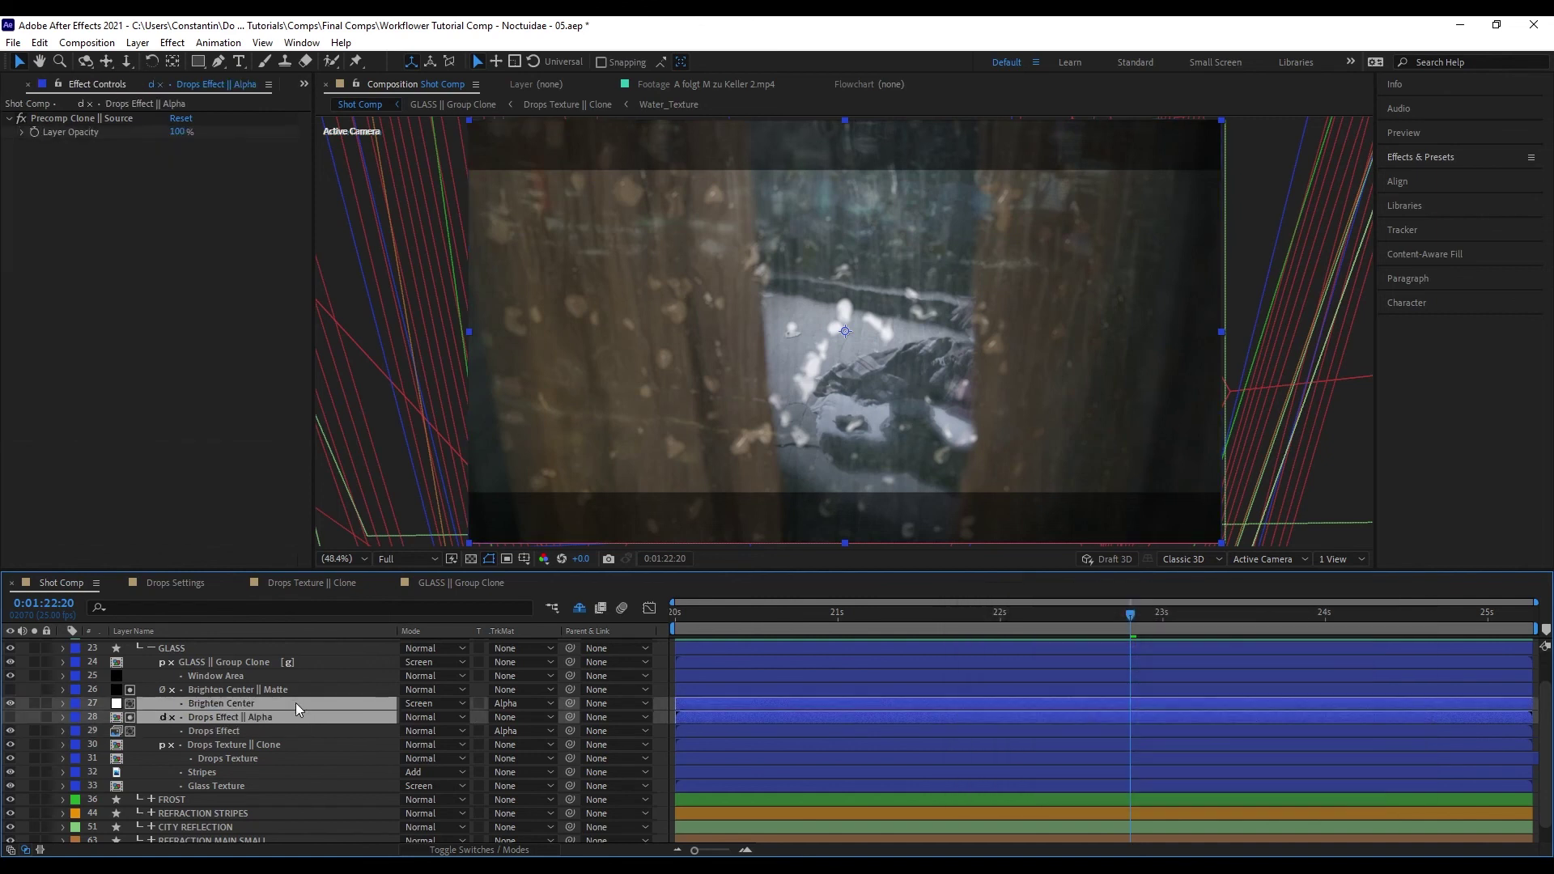
- Review the source options of the CC Glass Bump Map on the Drops Effect layer, keeping Effects & Masks
click(274, 729)
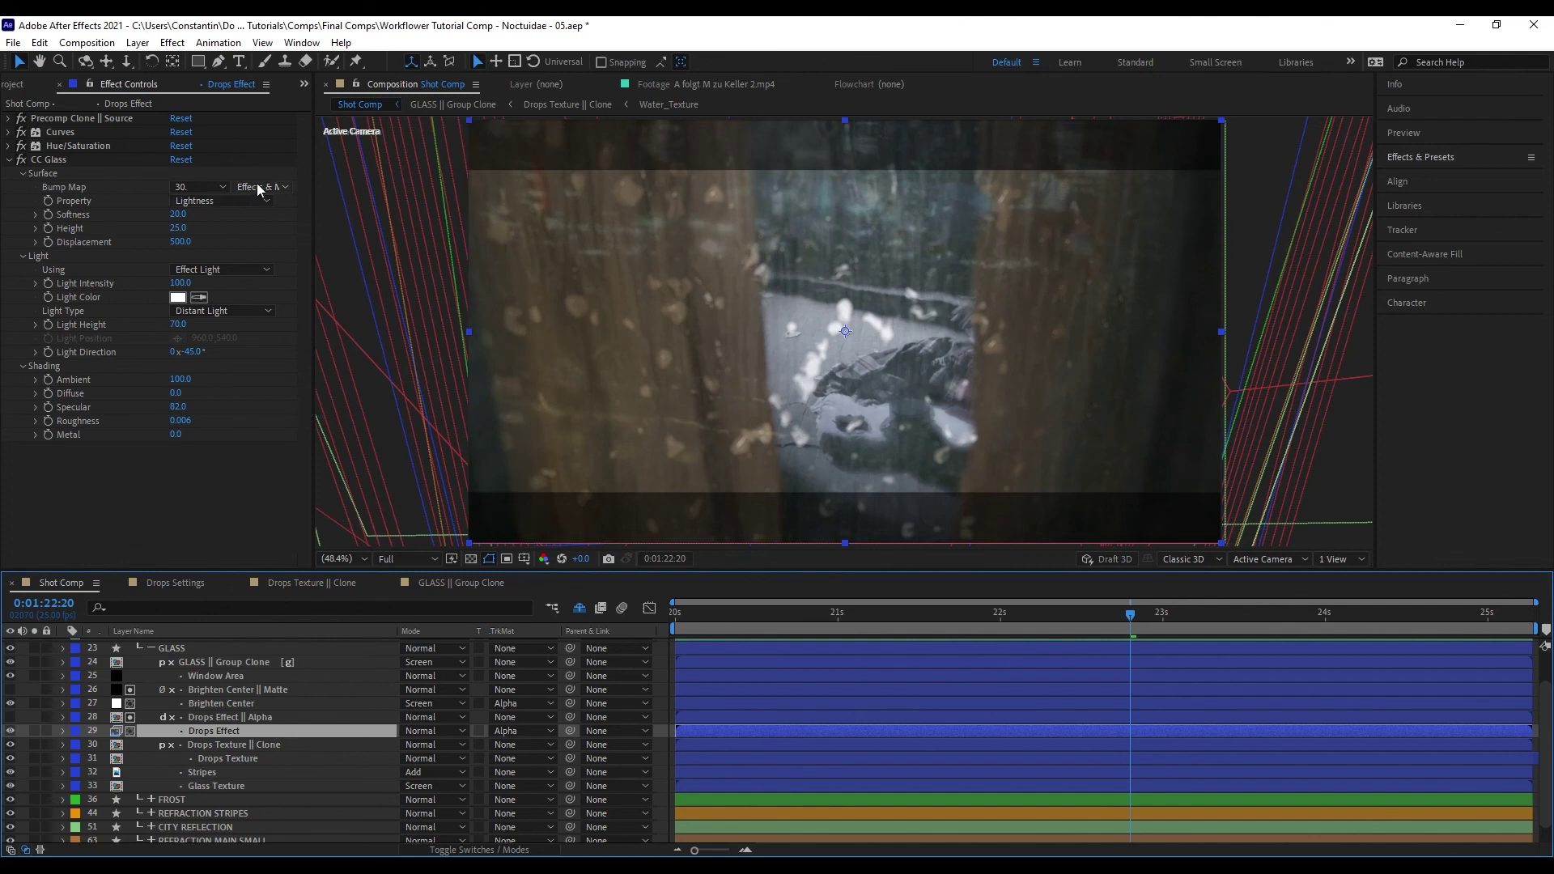
click(284, 187)
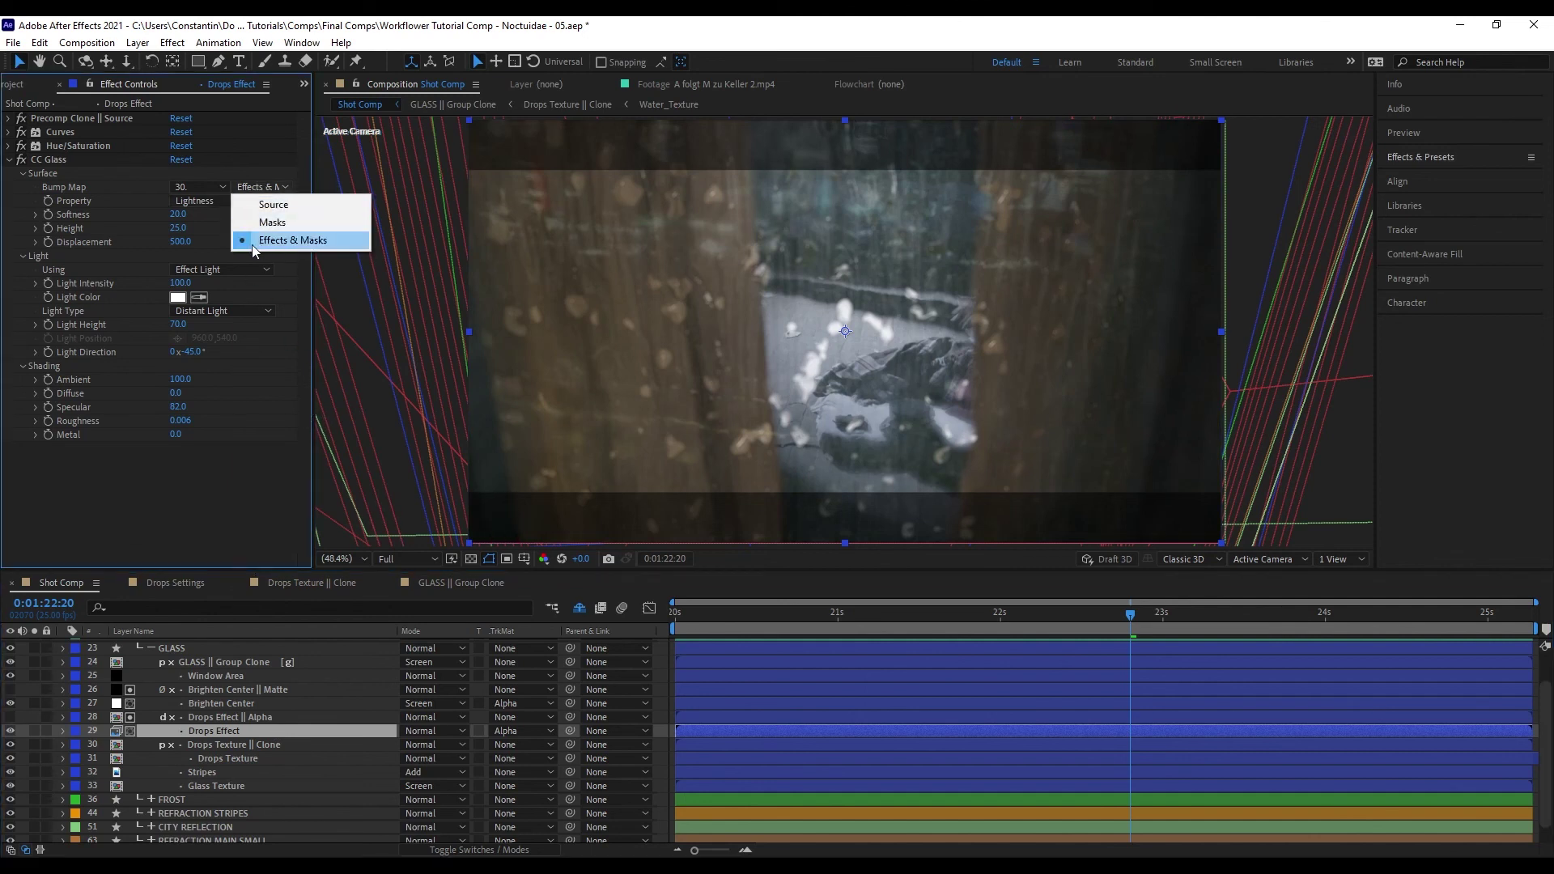
click(315, 245)
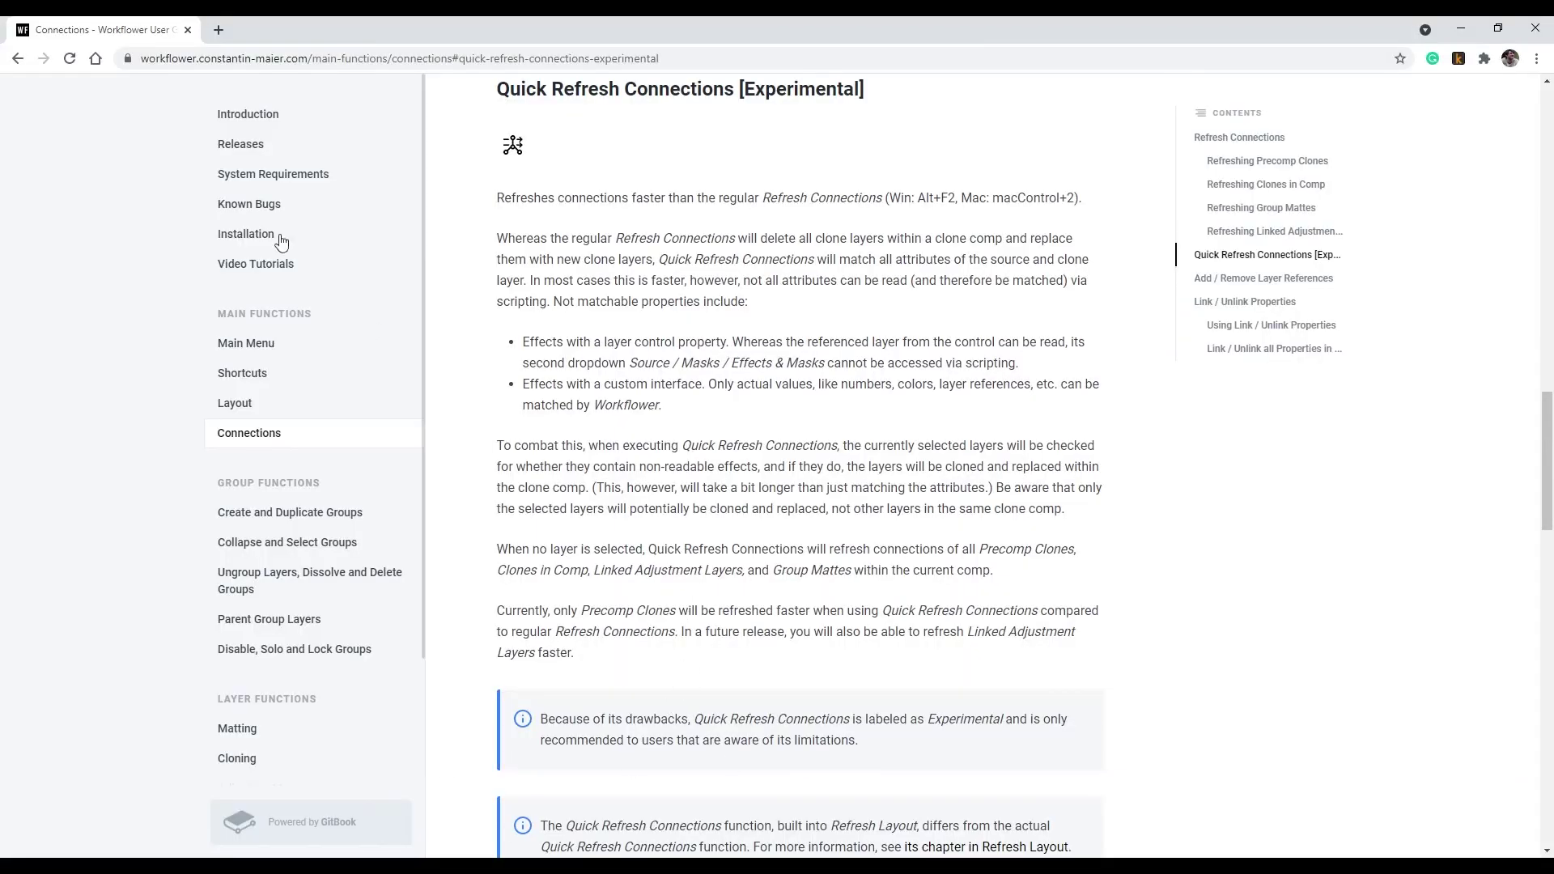
- Open the Layout chapter of the user guide at its section on quick refreshing clone connections of selected layers
click(250, 403)
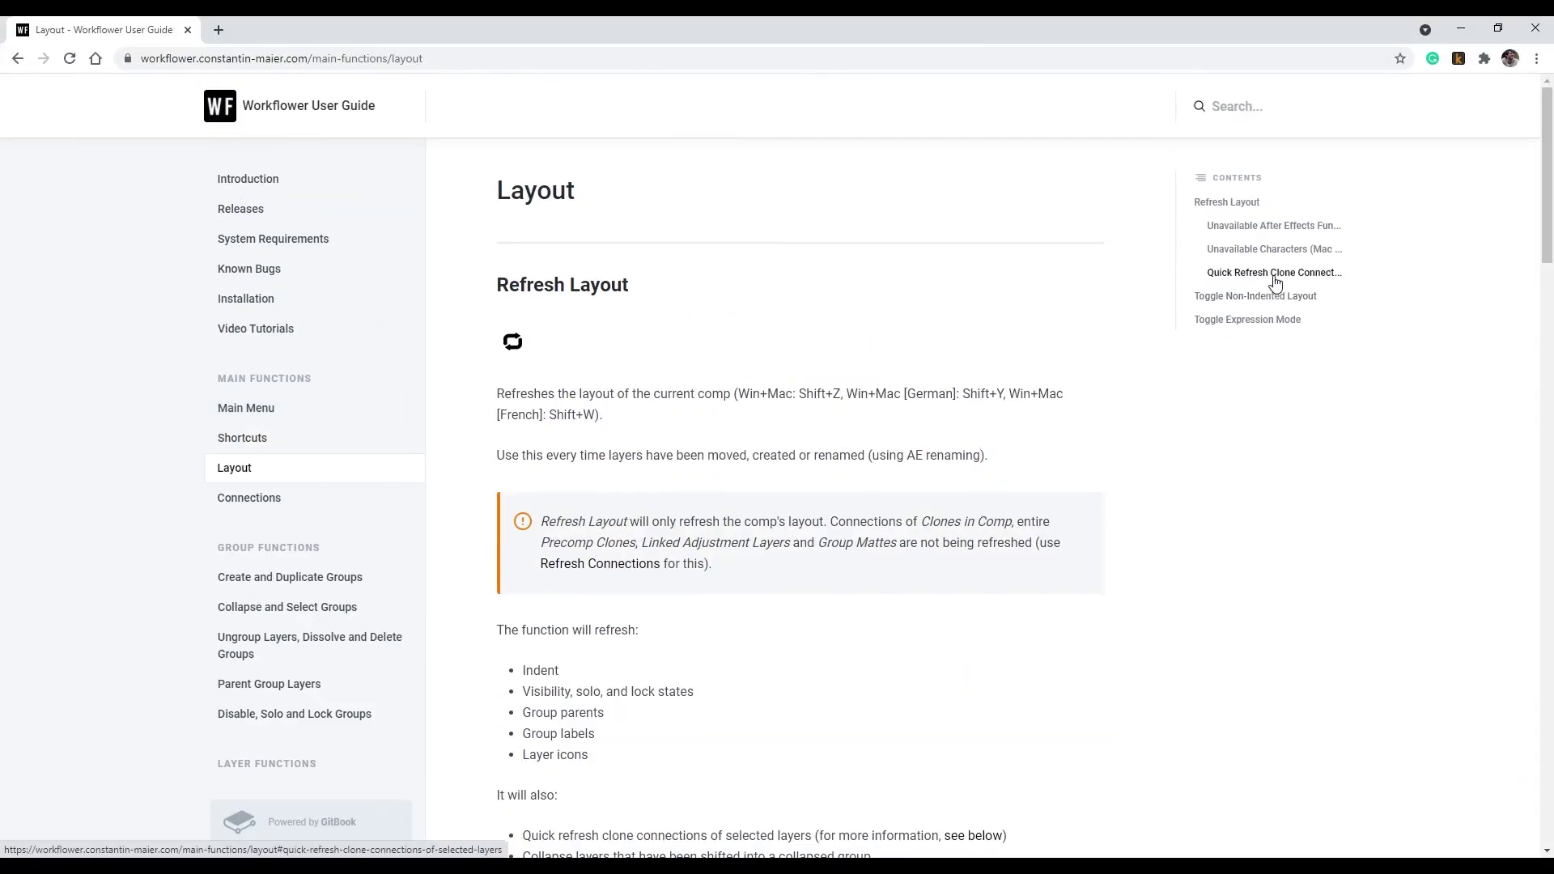
click(1242, 276)
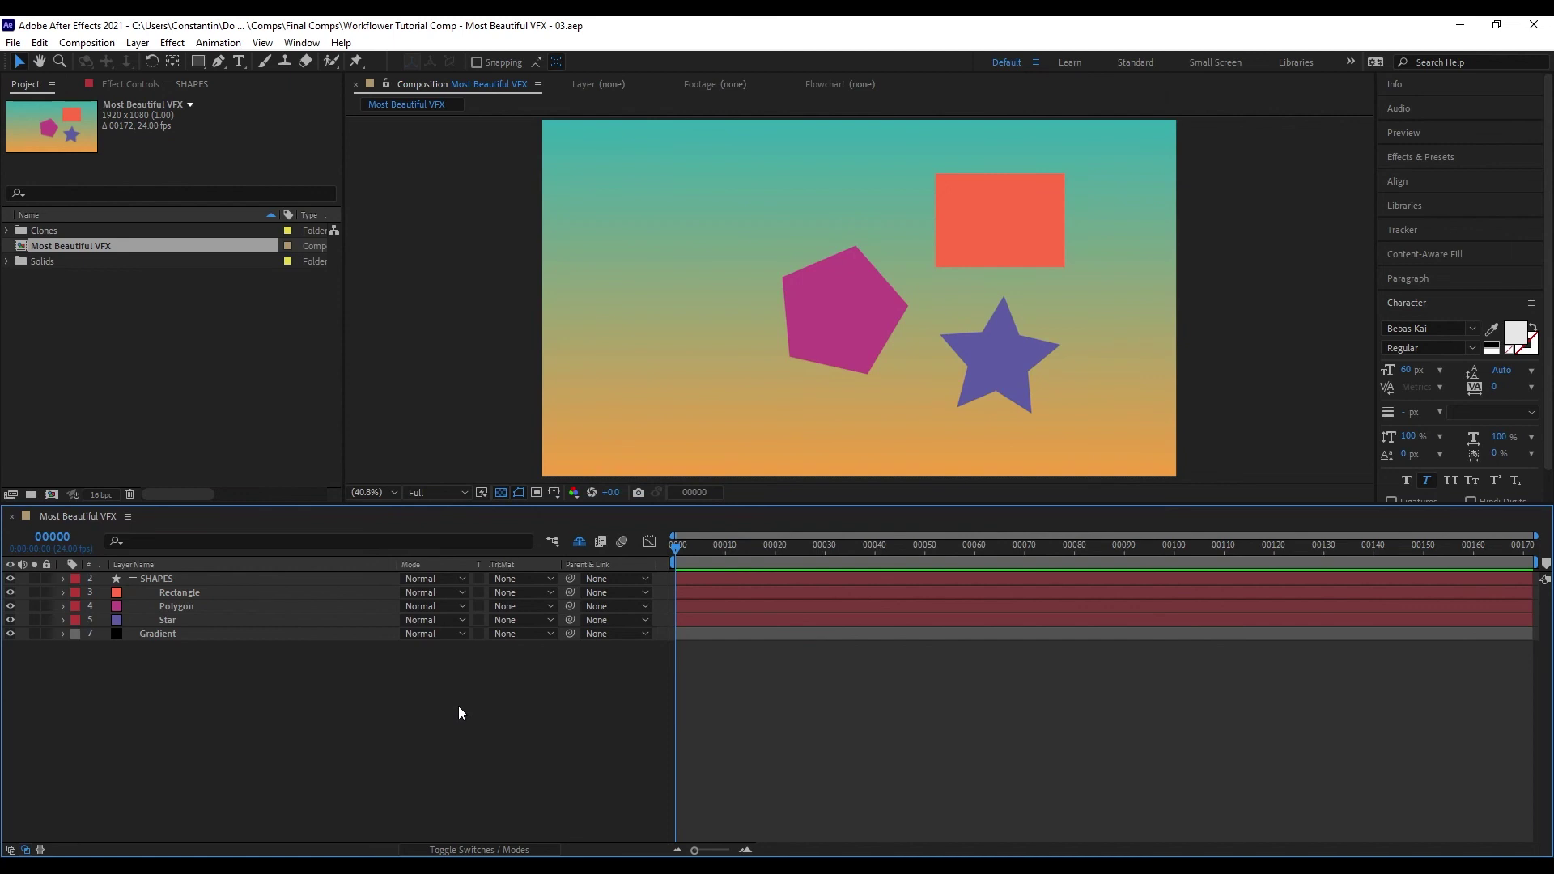
- Switch to the Workflower User Guide in the browser and read the 3D Precomp Clones (Beta) section of the Cloning page
key(alt+Tab)
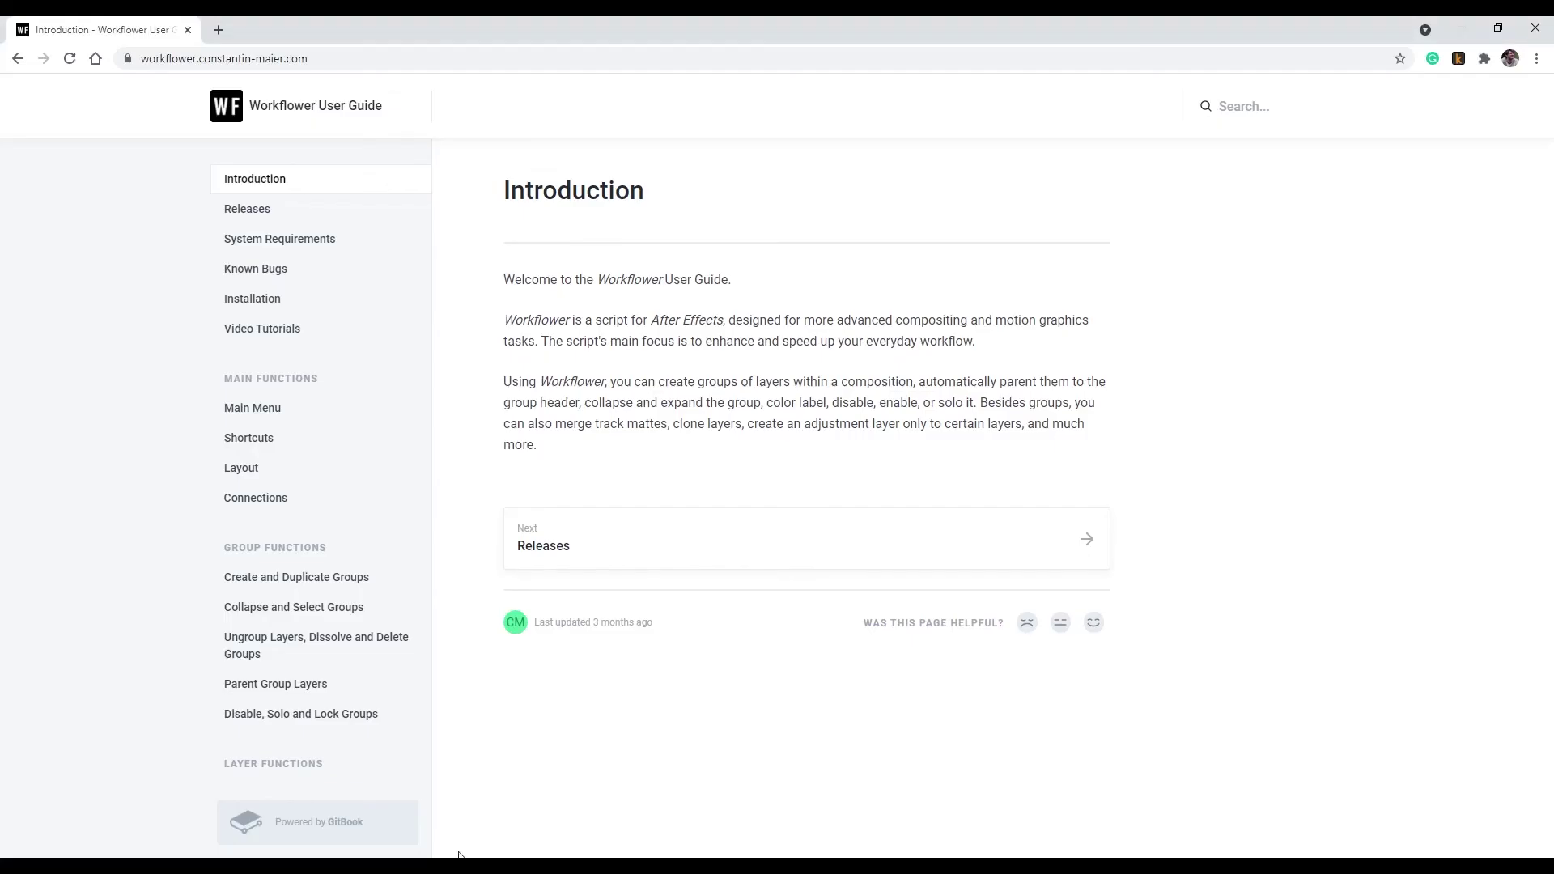
scroll(352, 576, down, 3)
click(289, 611)
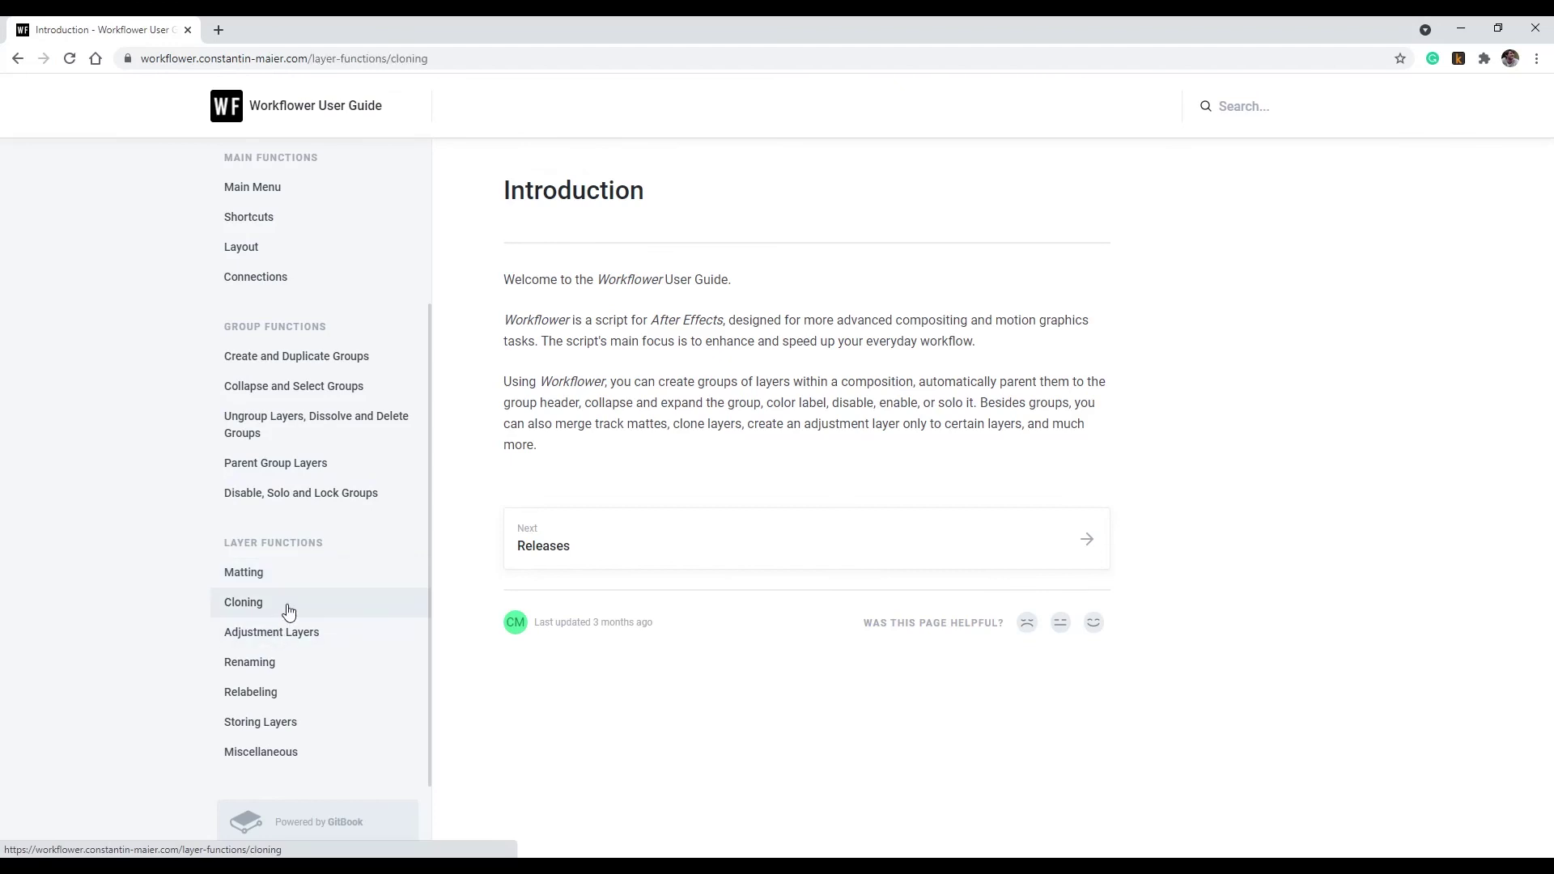
click(1259, 463)
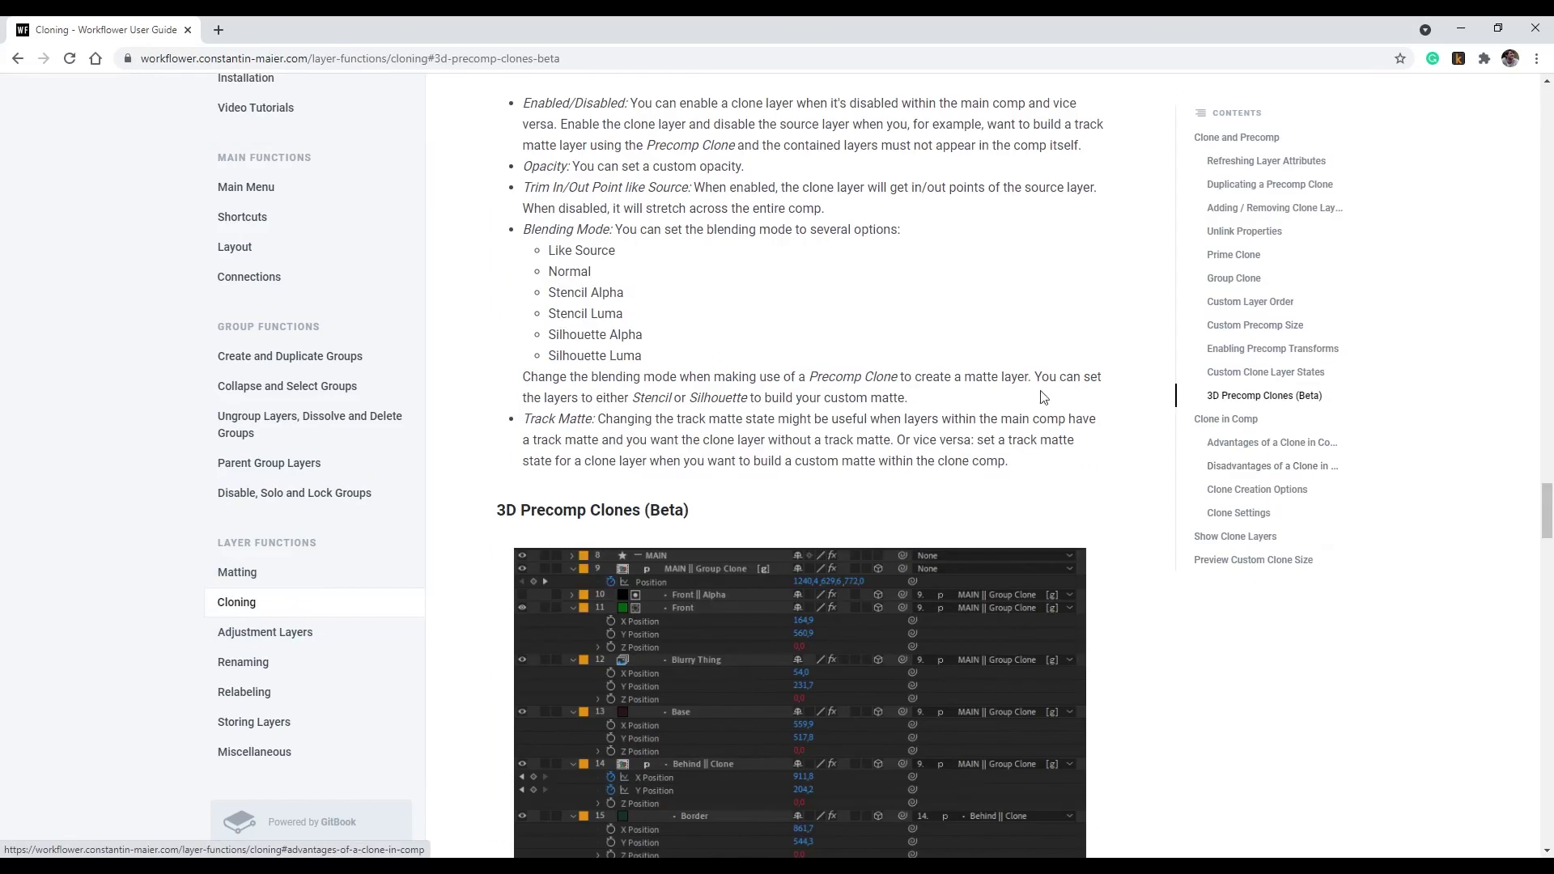
scroll(1043, 397, down, 9)
drag(541, 379, 659, 566)
click(659, 566)
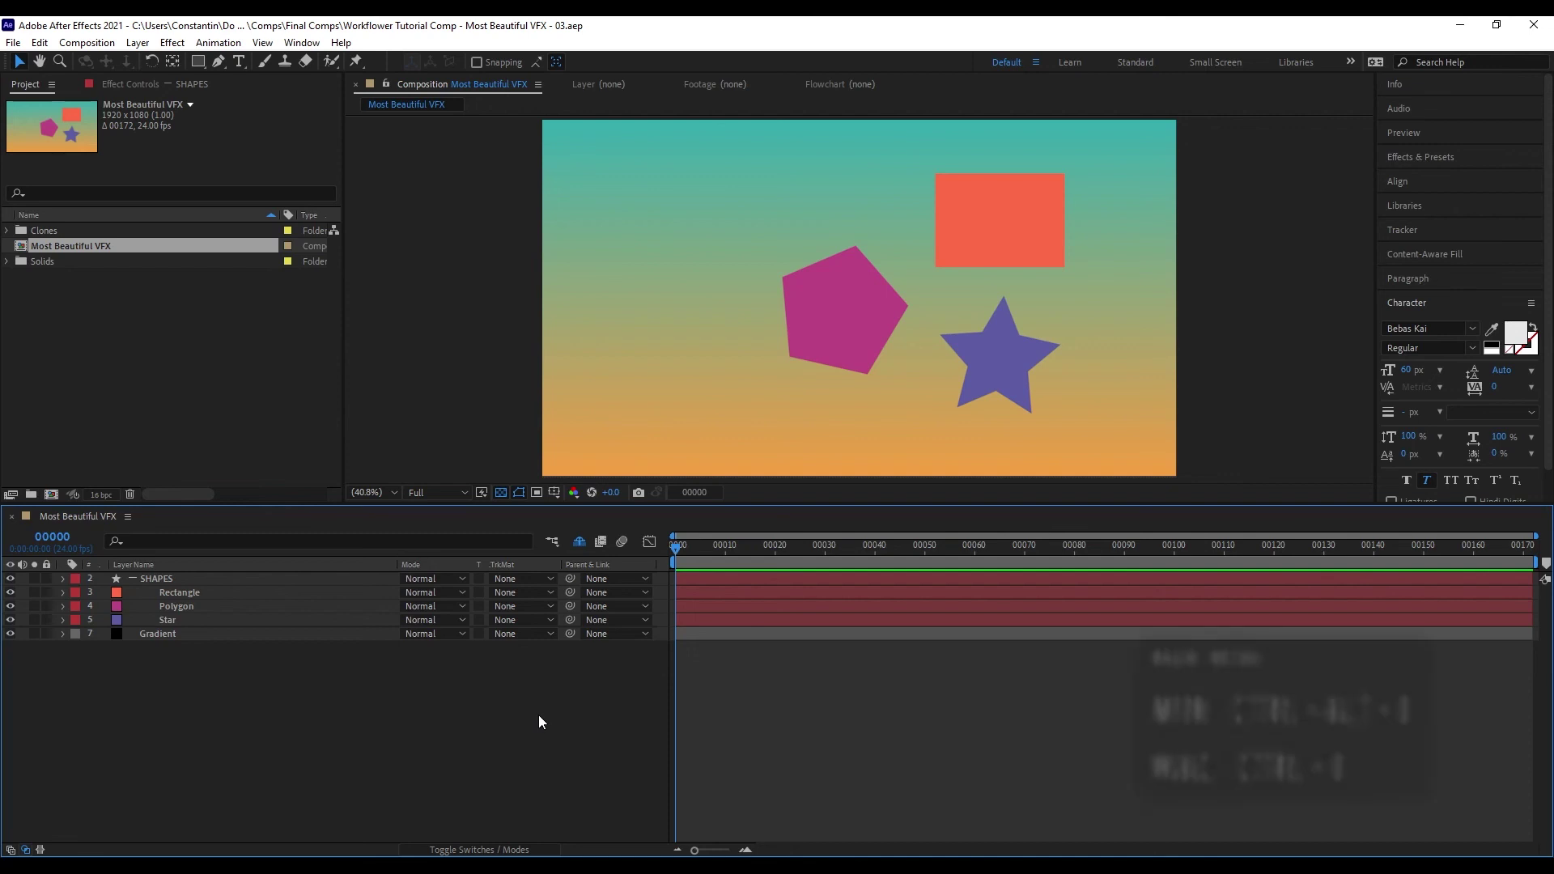
- Enable Use 3D Precomp Clones (Beta) in Workflower's Cloning settings and save the settings
key(ctrl+alt+x)
click(684, 740)
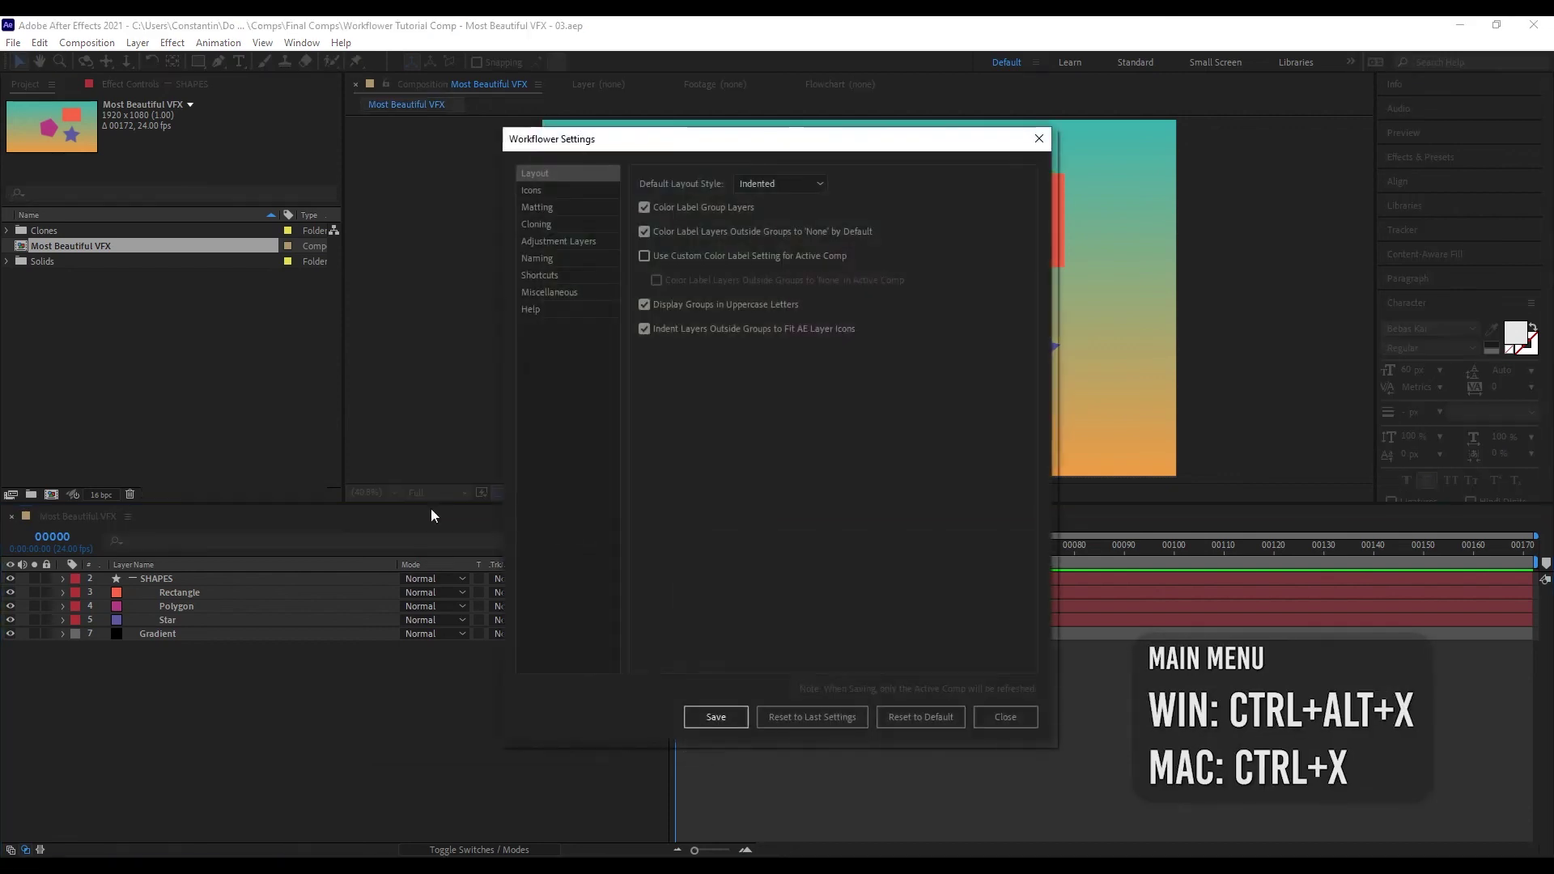
click(563, 224)
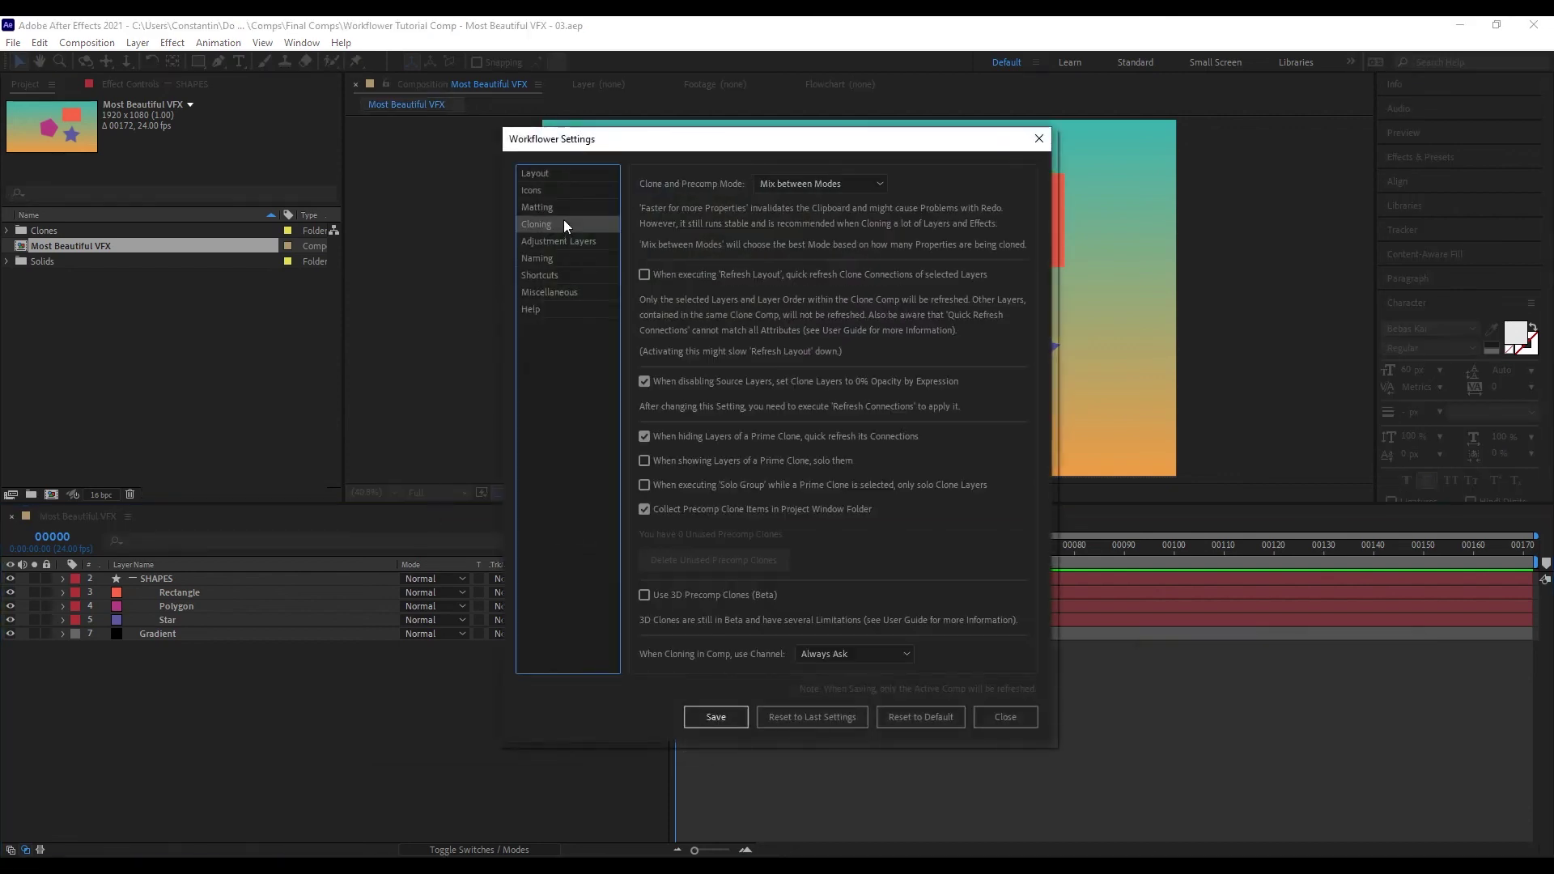
click(757, 595)
click(723, 716)
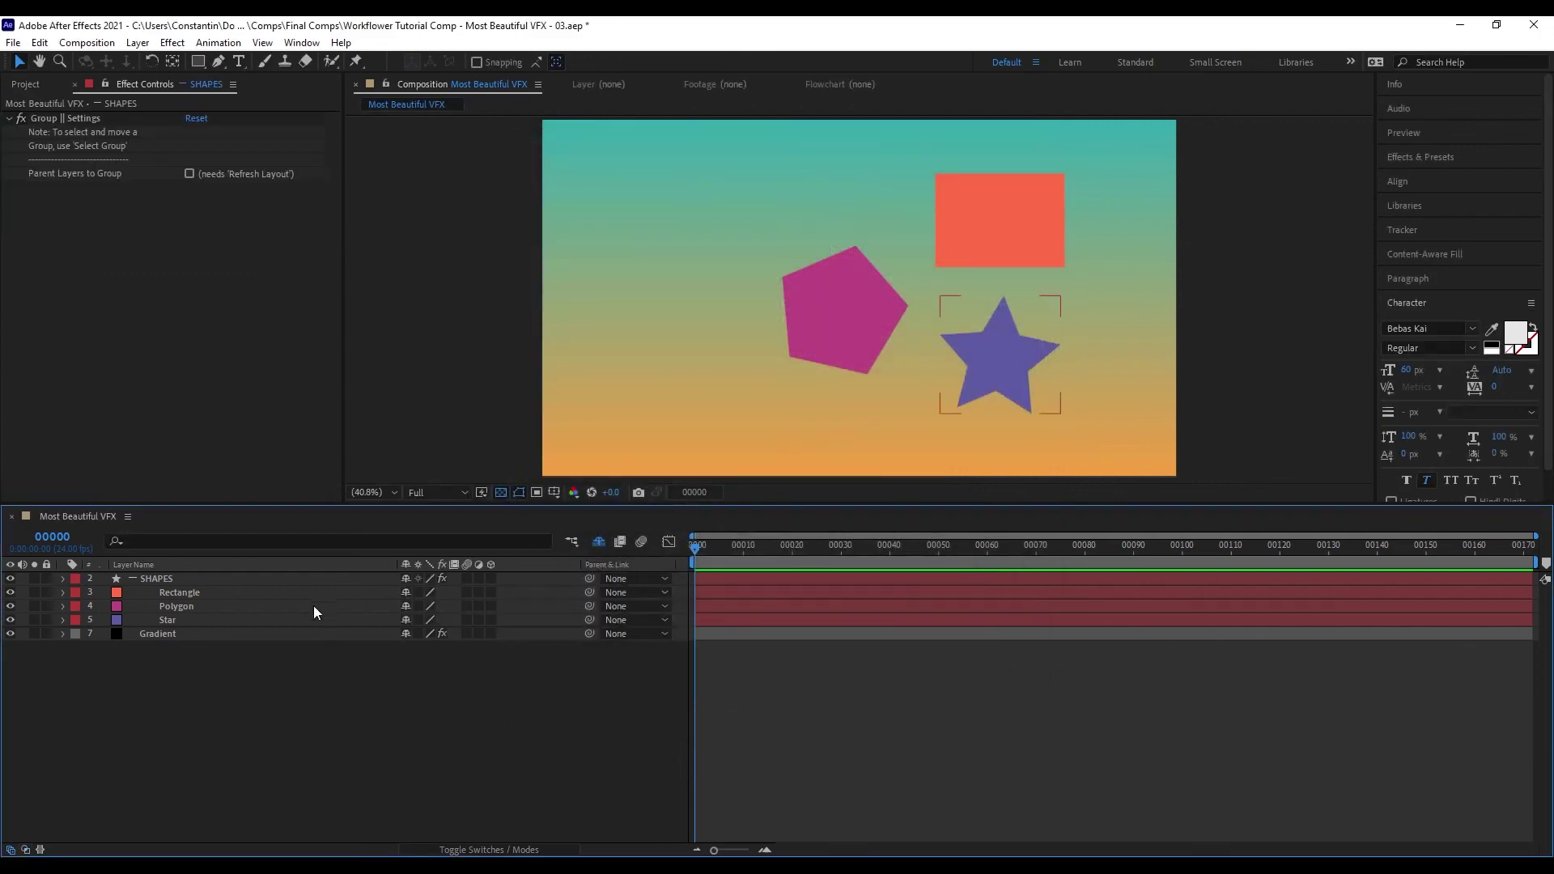
- Clone the SHAPES group as a Group Clone with Prime Clone and Precomp Transforms enabled, and make the clone a 3D layer
click(334, 579)
key(ctrl+alt+shift+w)
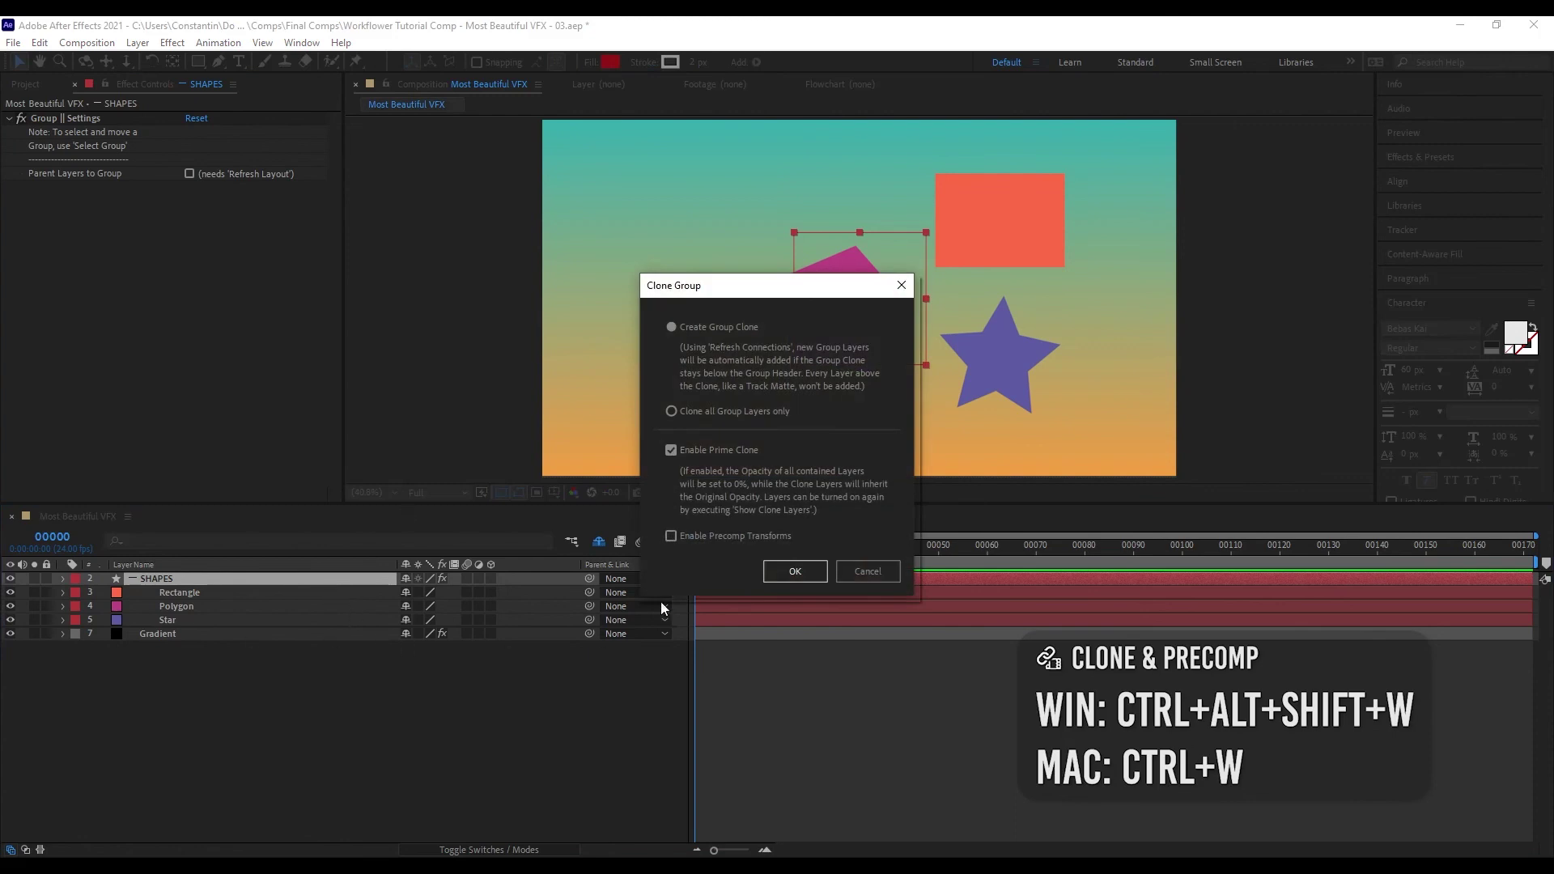
click(756, 537)
click(793, 569)
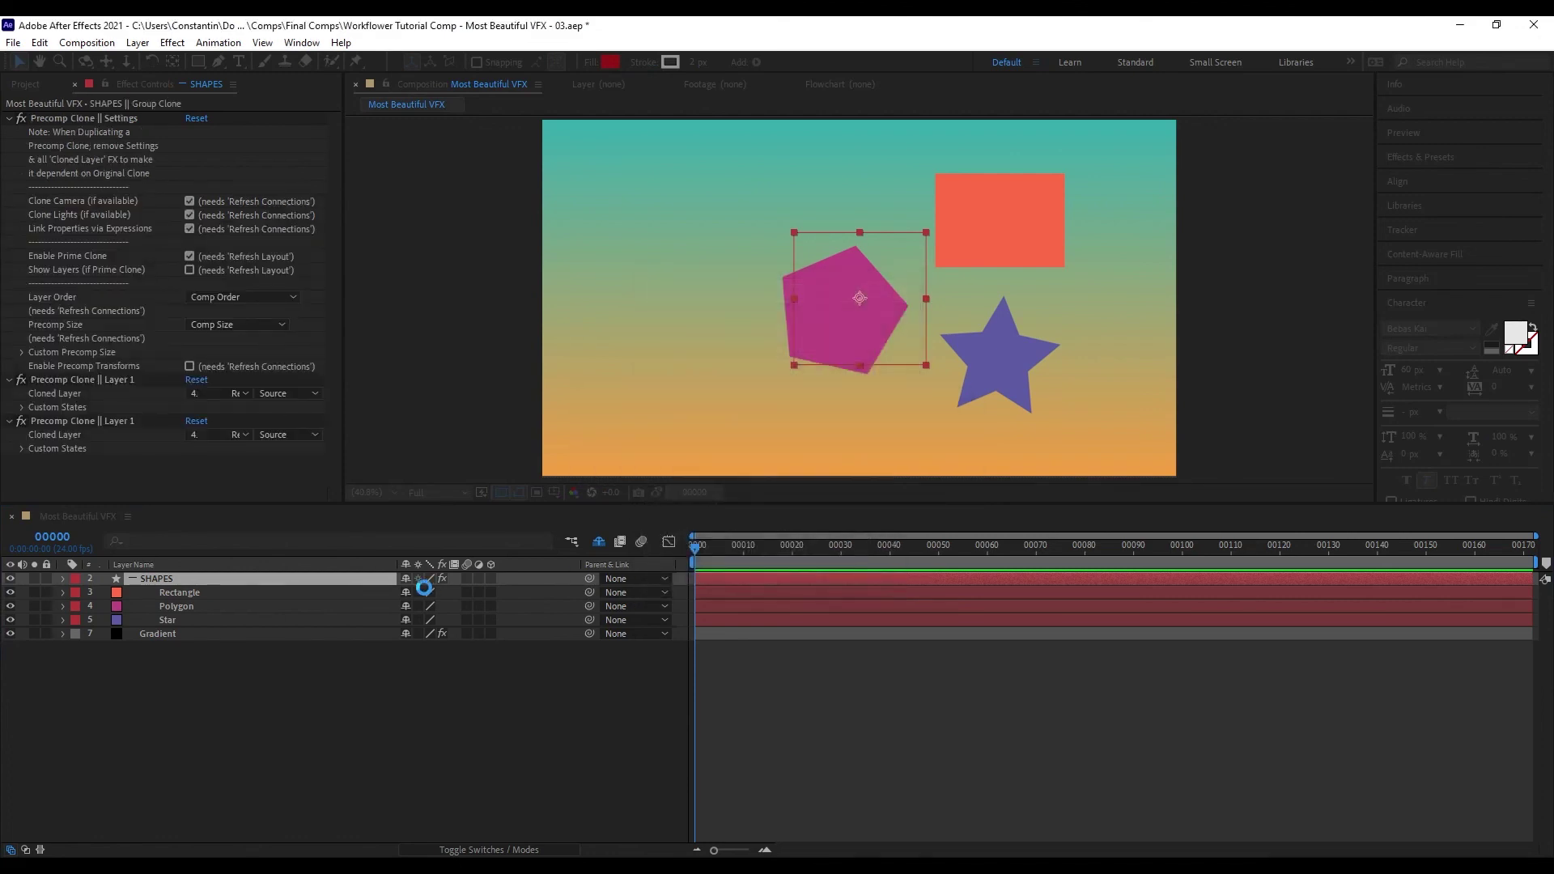
click(492, 593)
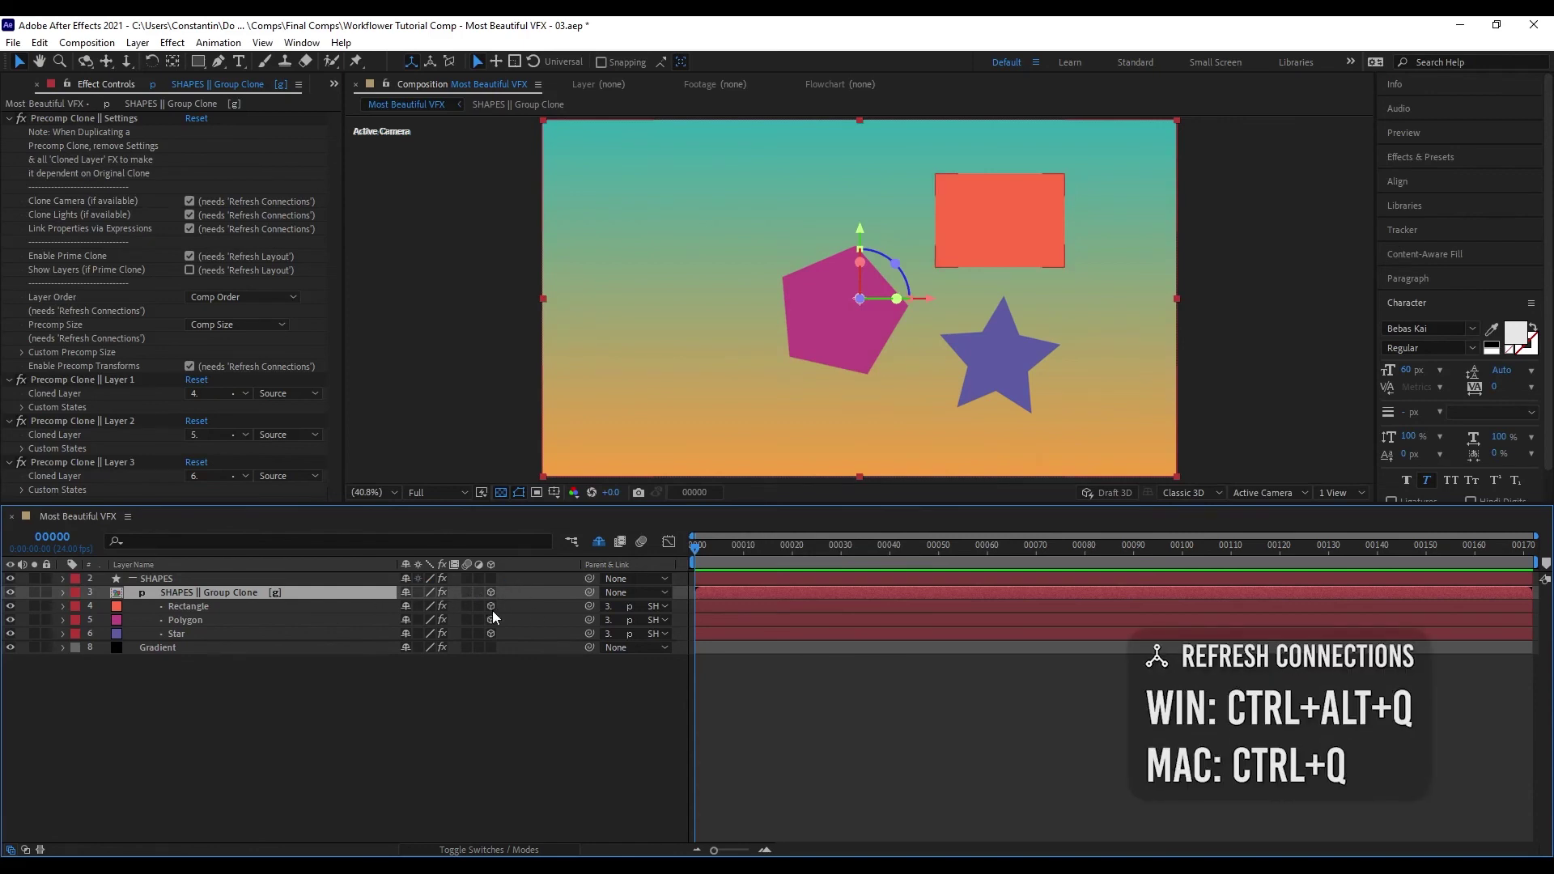
- Reveal the position properties of the Rectangle, Polygon and Star layers and select their Z Position properties
click(363, 608)
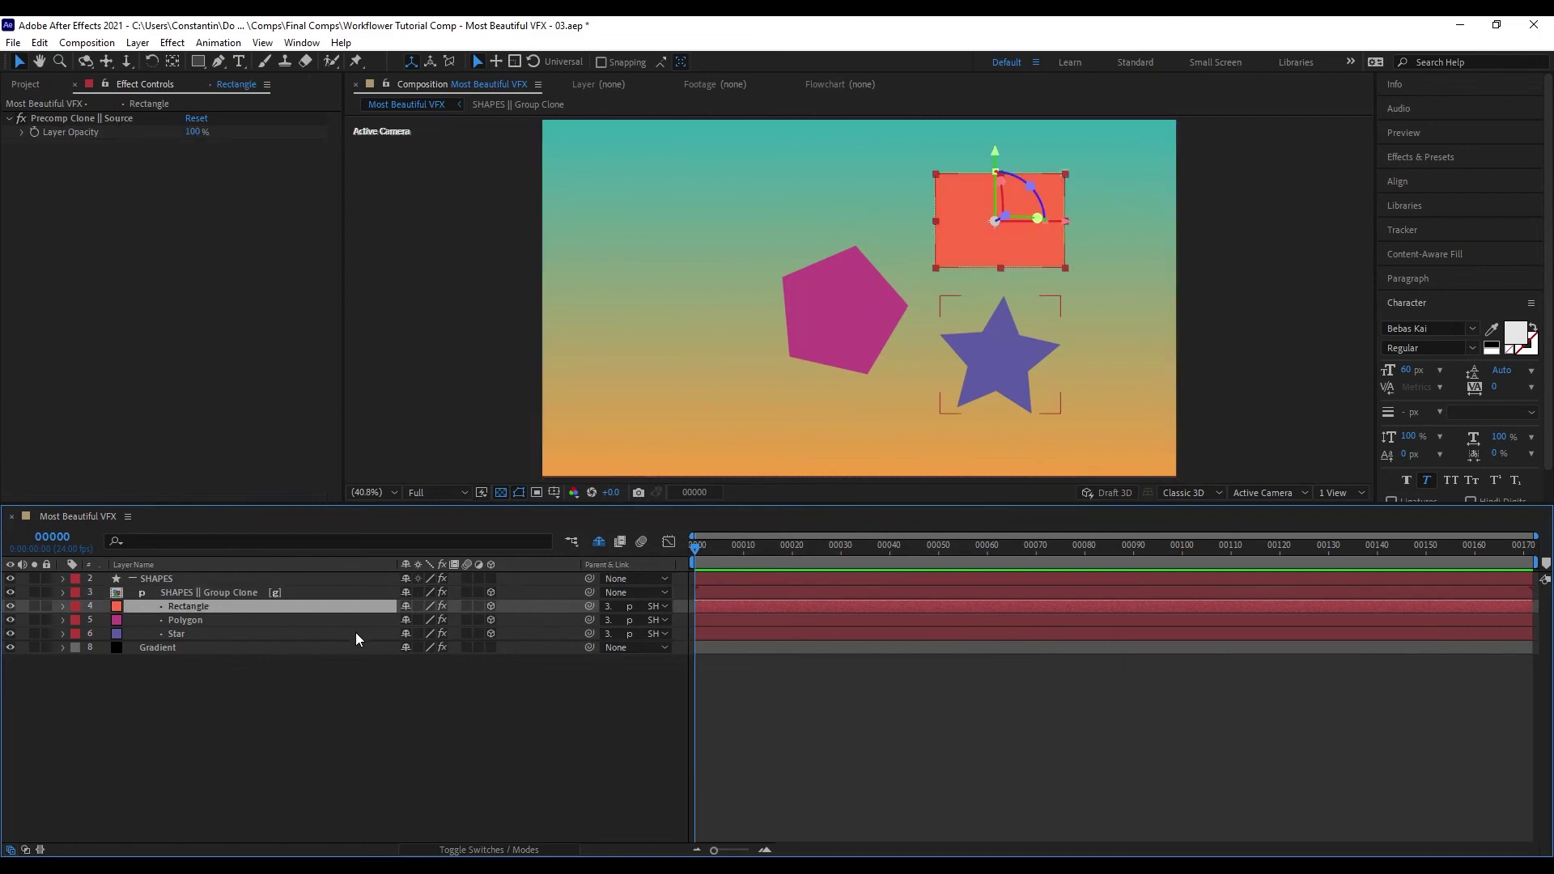
shift+click(355, 633)
key(p)
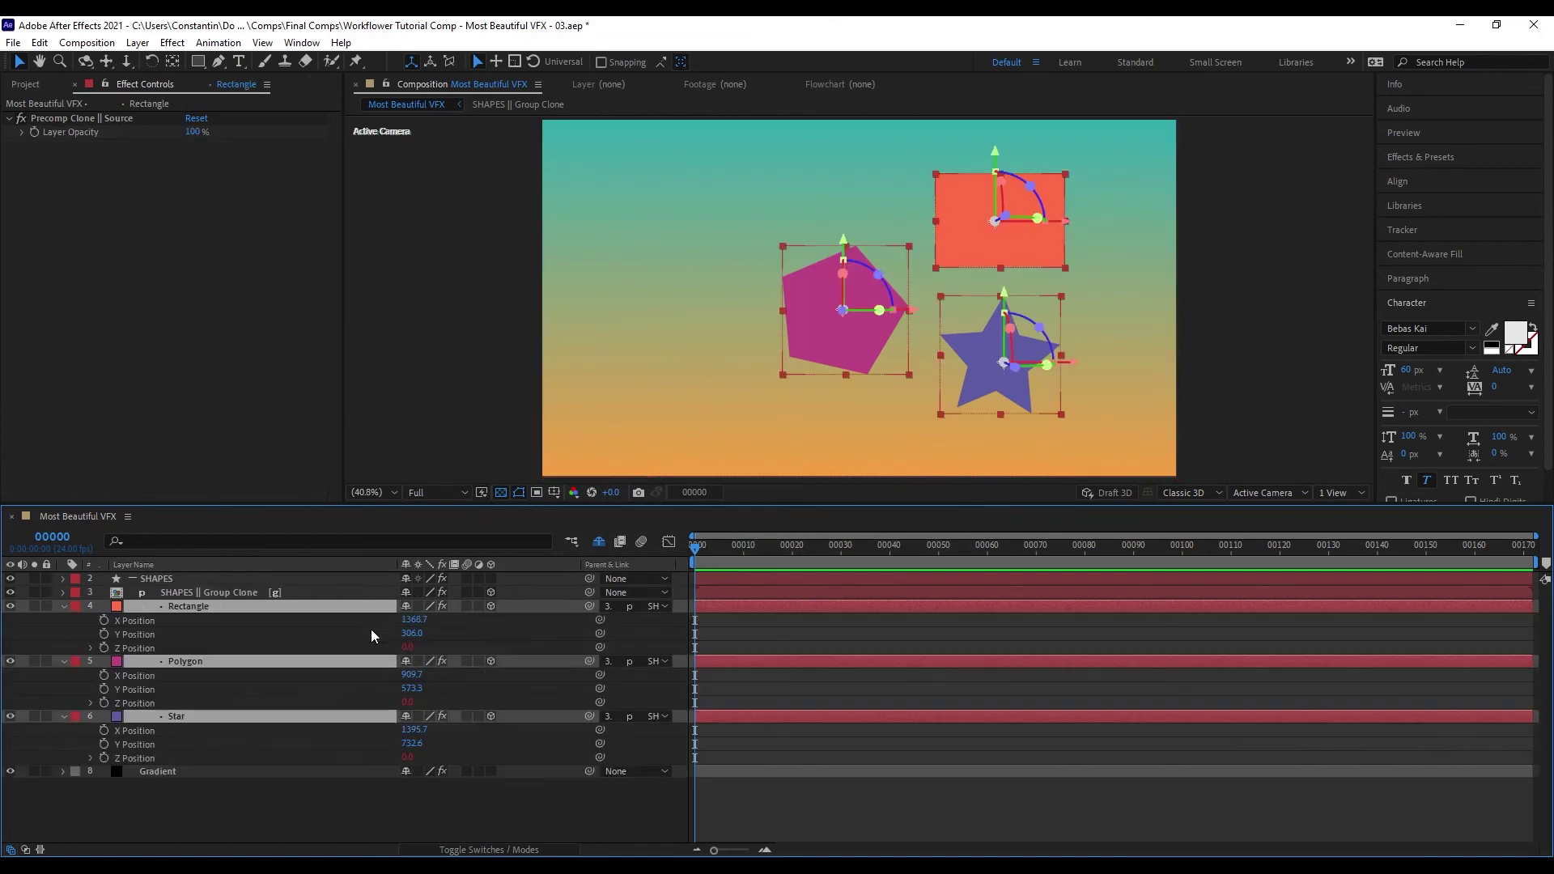
click(307, 625)
click(309, 648)
shift+click(206, 703)
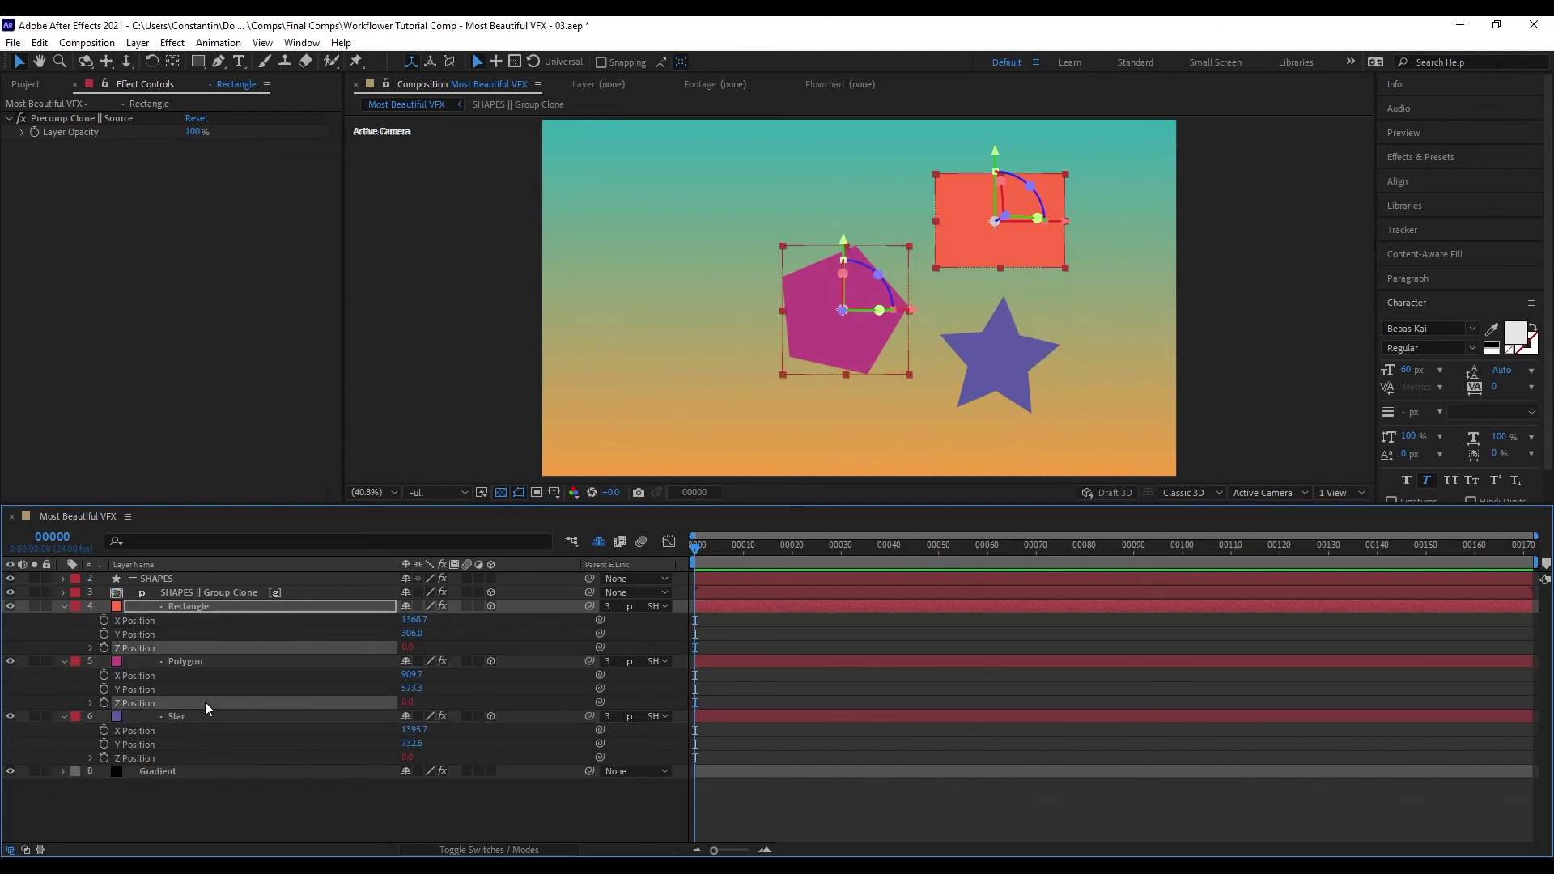
shift+click(211, 756)
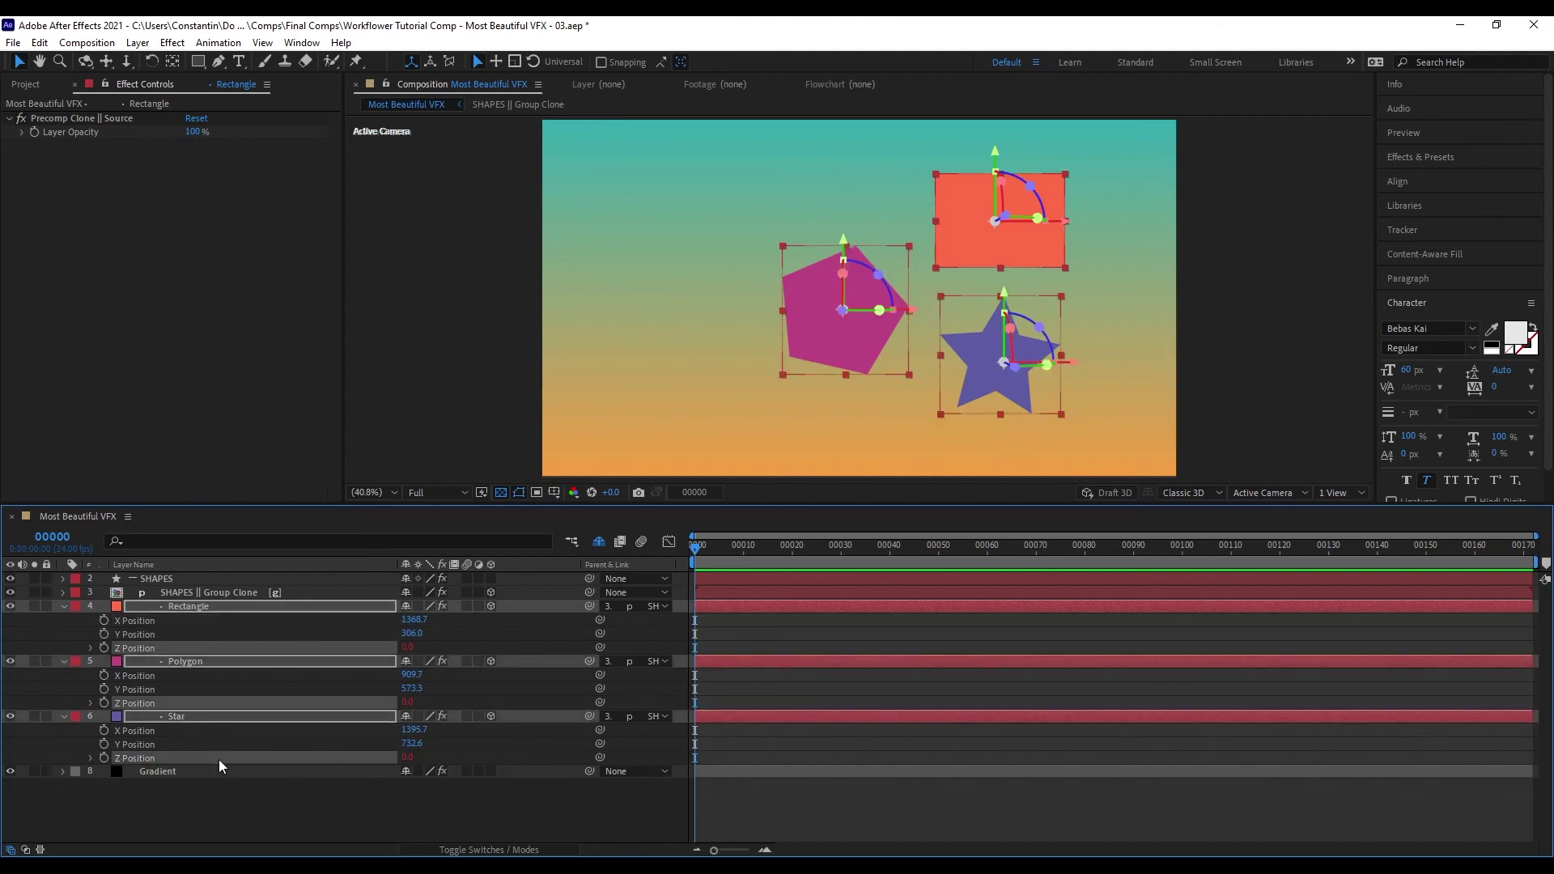
- Rotate the SHAPES group clone in 3D about its vertical axis
click(326, 594)
key(w)
drag(896, 299, 877, 299)
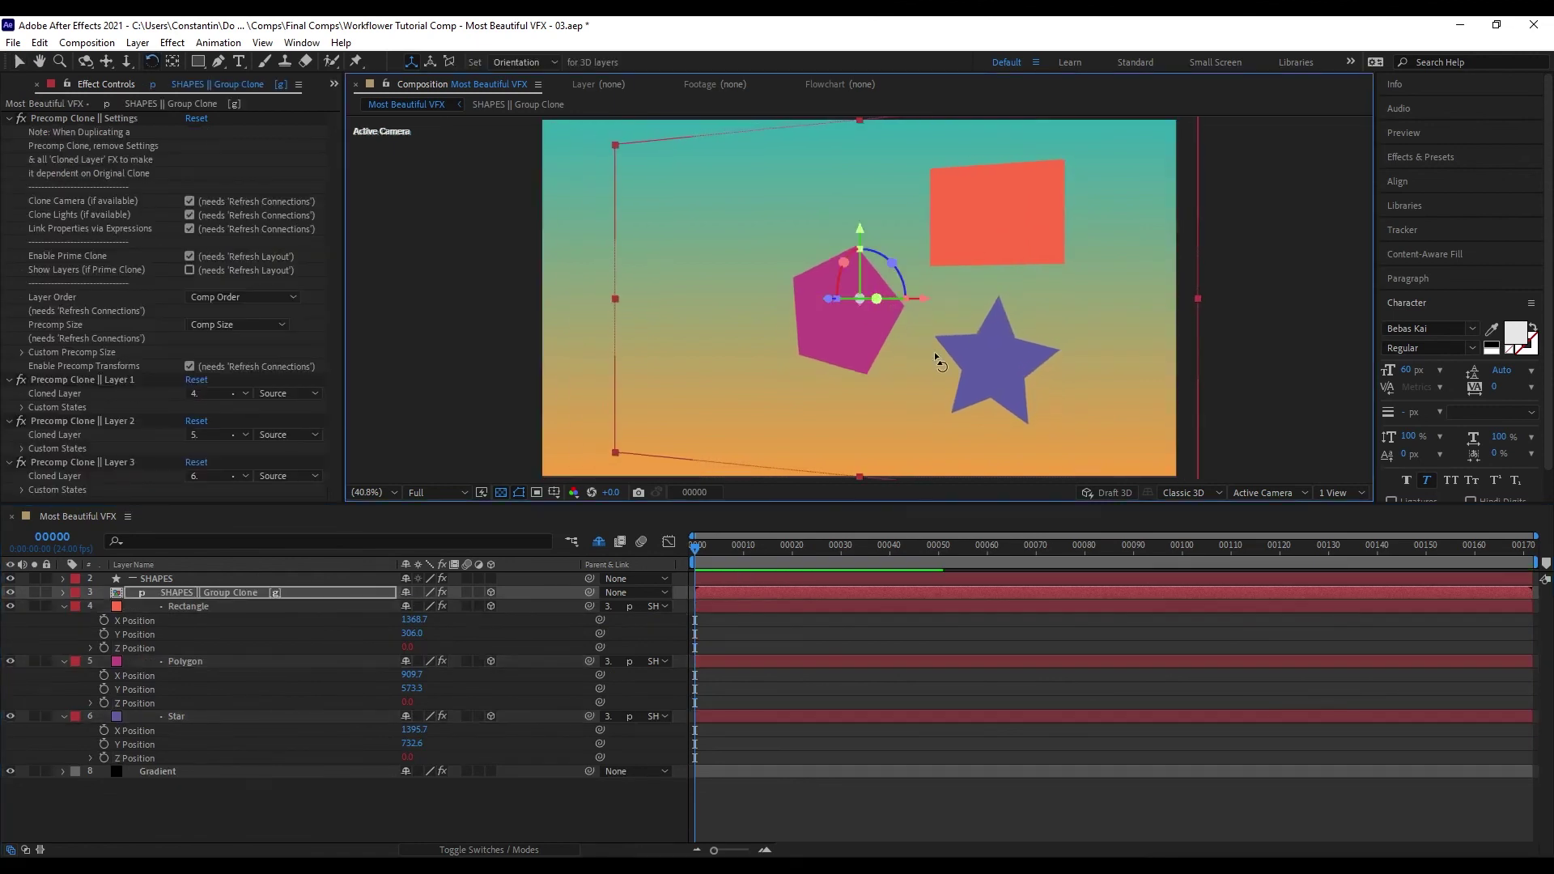
- Reveal the SHAPES group clone's Scale and shrink it freehand to about 54.7, 58.0, 100.0%
key(s)
scroll(1052, 396, down, 2)
key(v)
drag(1067, 430, 966, 371)
- Move the SHAPES group clone along its Z axis and rotate it further about its vertical axis
drag(840, 299, 1184, 299)
key(w)
drag(974, 299, 956, 297)
- Try to move the Rectangle layer along its Z axis inside the group clone
click(326, 620)
key(v)
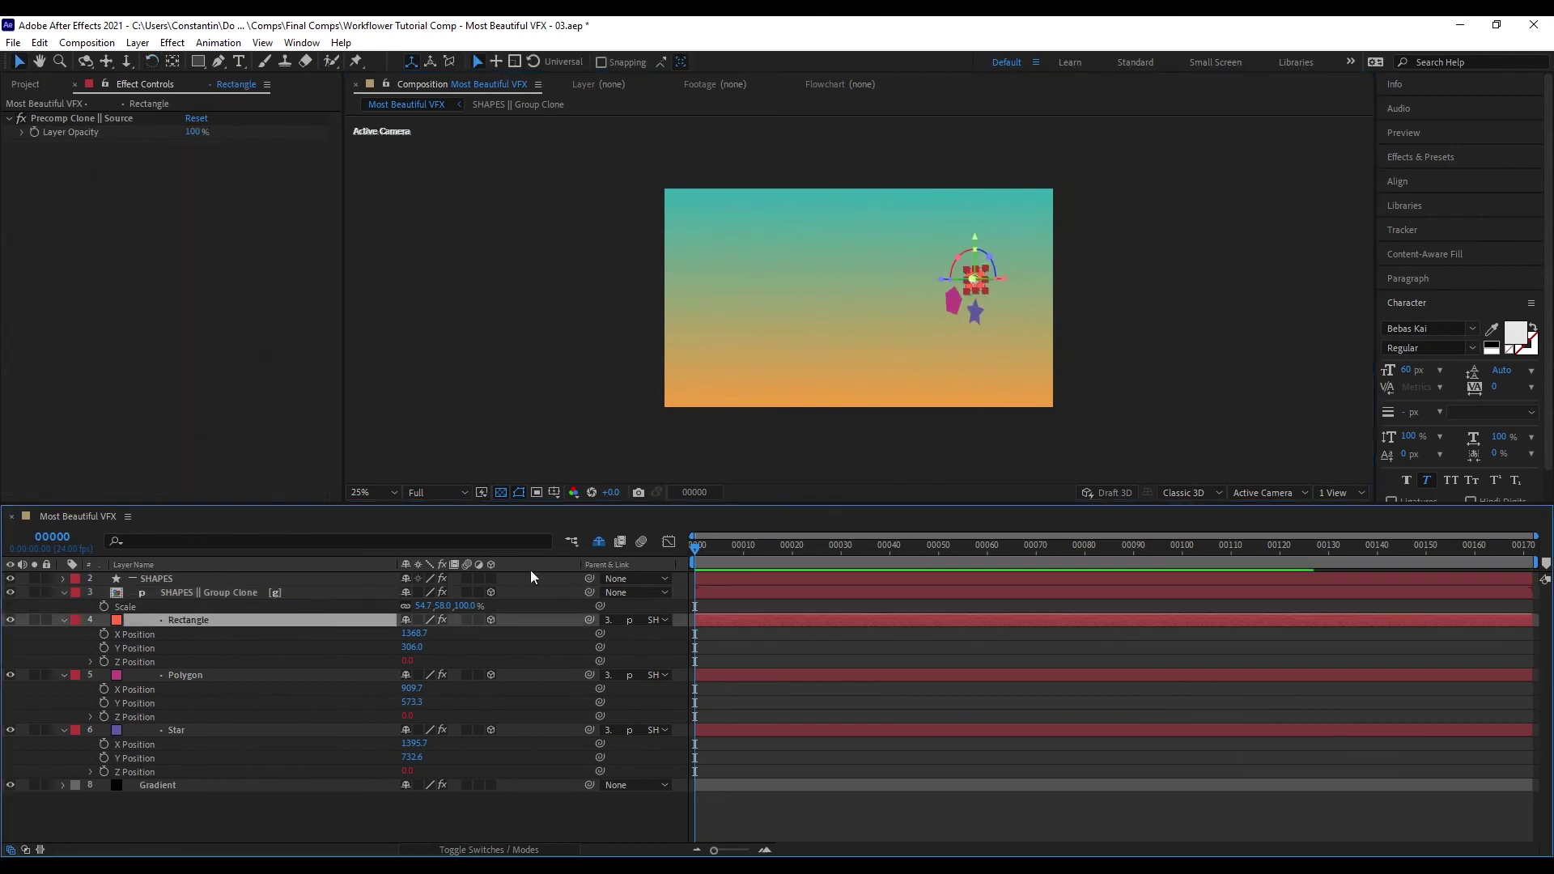
scroll(983, 290, up, 2)
drag(1023, 261, 1252, 260)
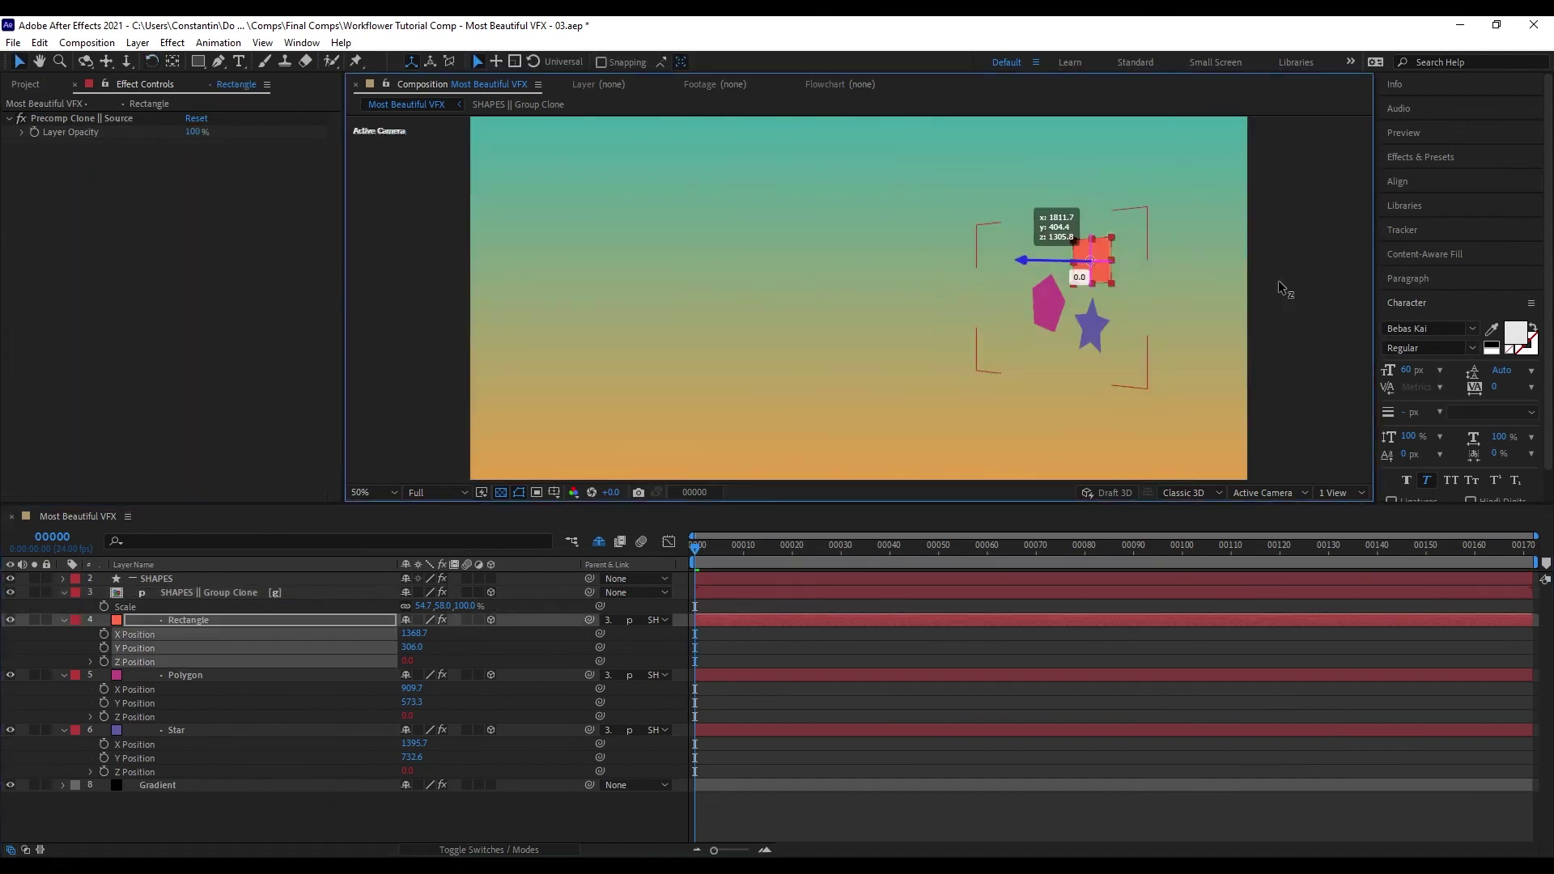
- Move the SHAPES group clone along its Z axis toward the middle of the composition
click(265, 594)
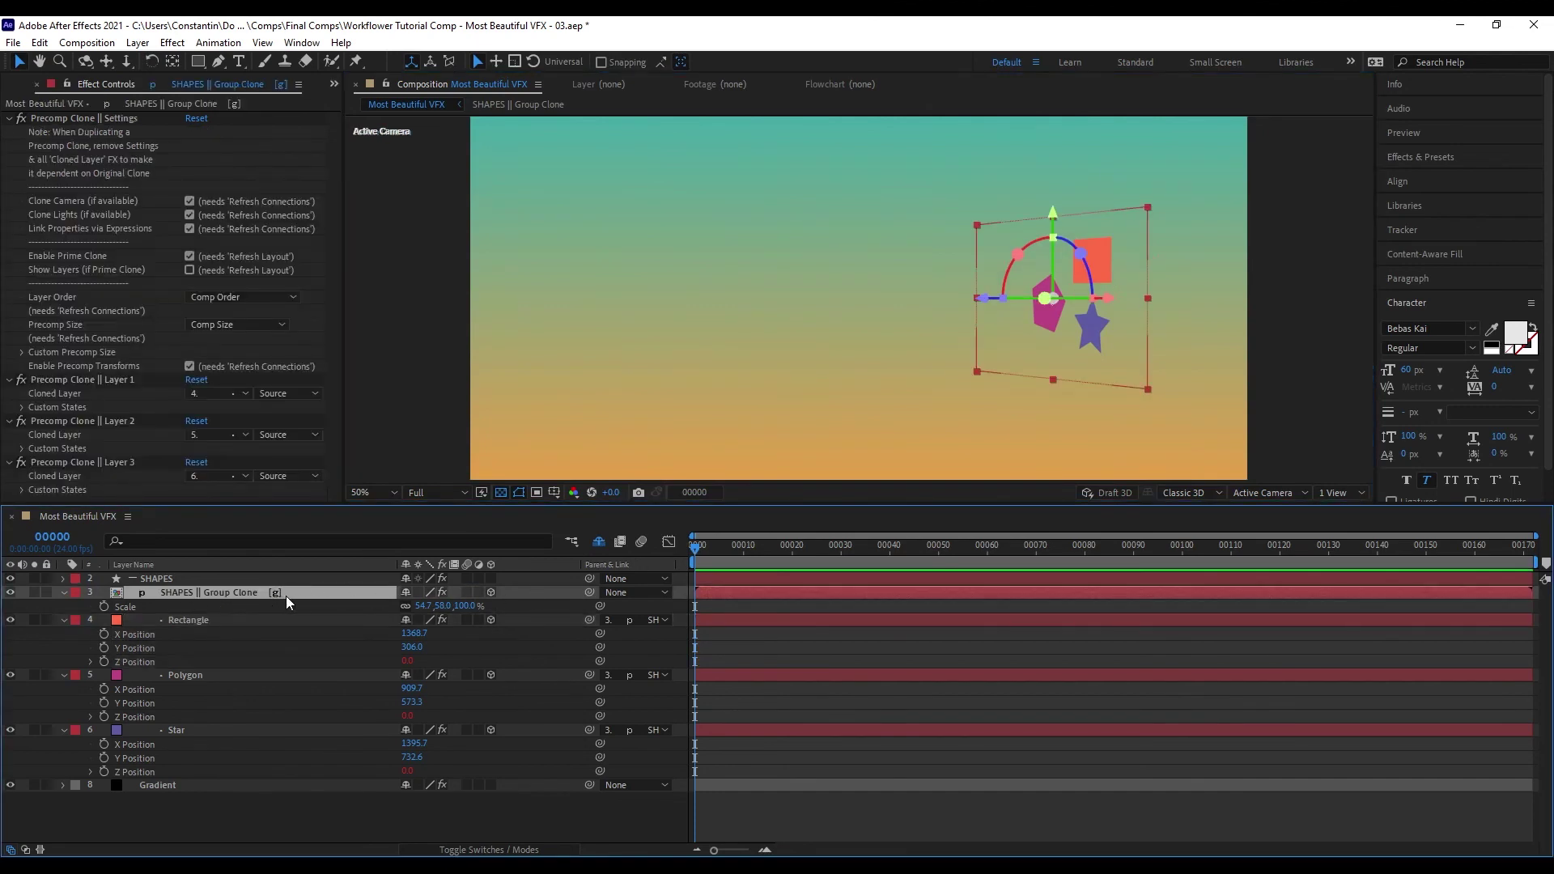
mouse_move(985, 299)
mouse_down()
mouse_move(267, 320)
mouse_move(635, 335)
mouse_up()
- Move the Rectangle layer along its X and Y axes to about X 1456.5, Y 284.0
click(246, 623)
drag(922, 256, 965, 258)
mouse_move(889, 193)
mouse_down()
mouse_move(886, 265)
mouse_move(885, 212)
mouse_up()
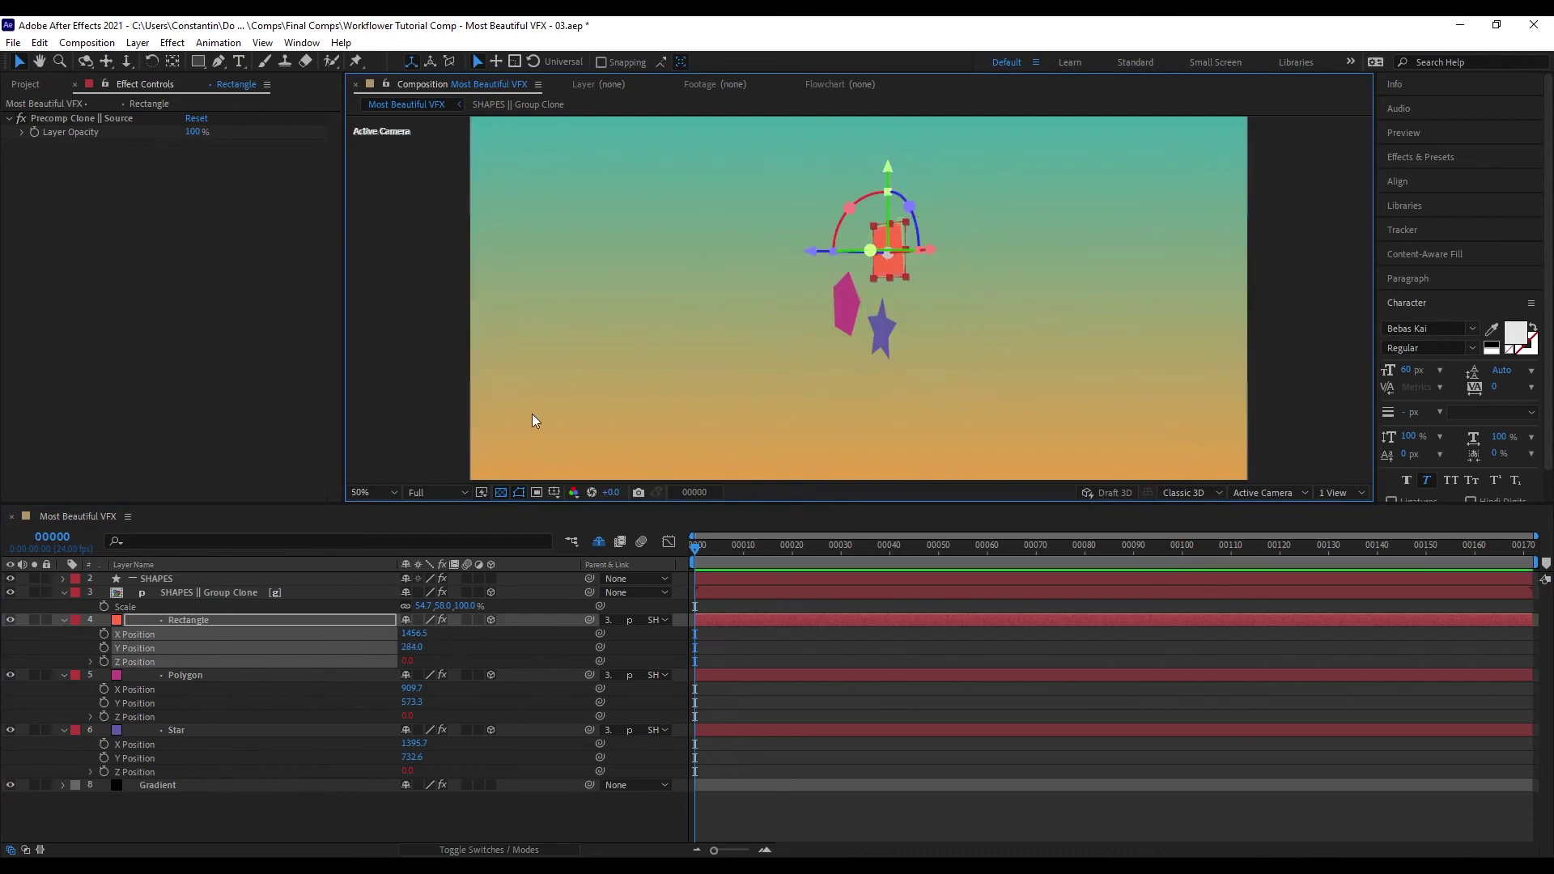
- Activate the Rotation tool and reveal the Rectangle layer's rotation properties, selecting its Z Rotation
click(155, 62)
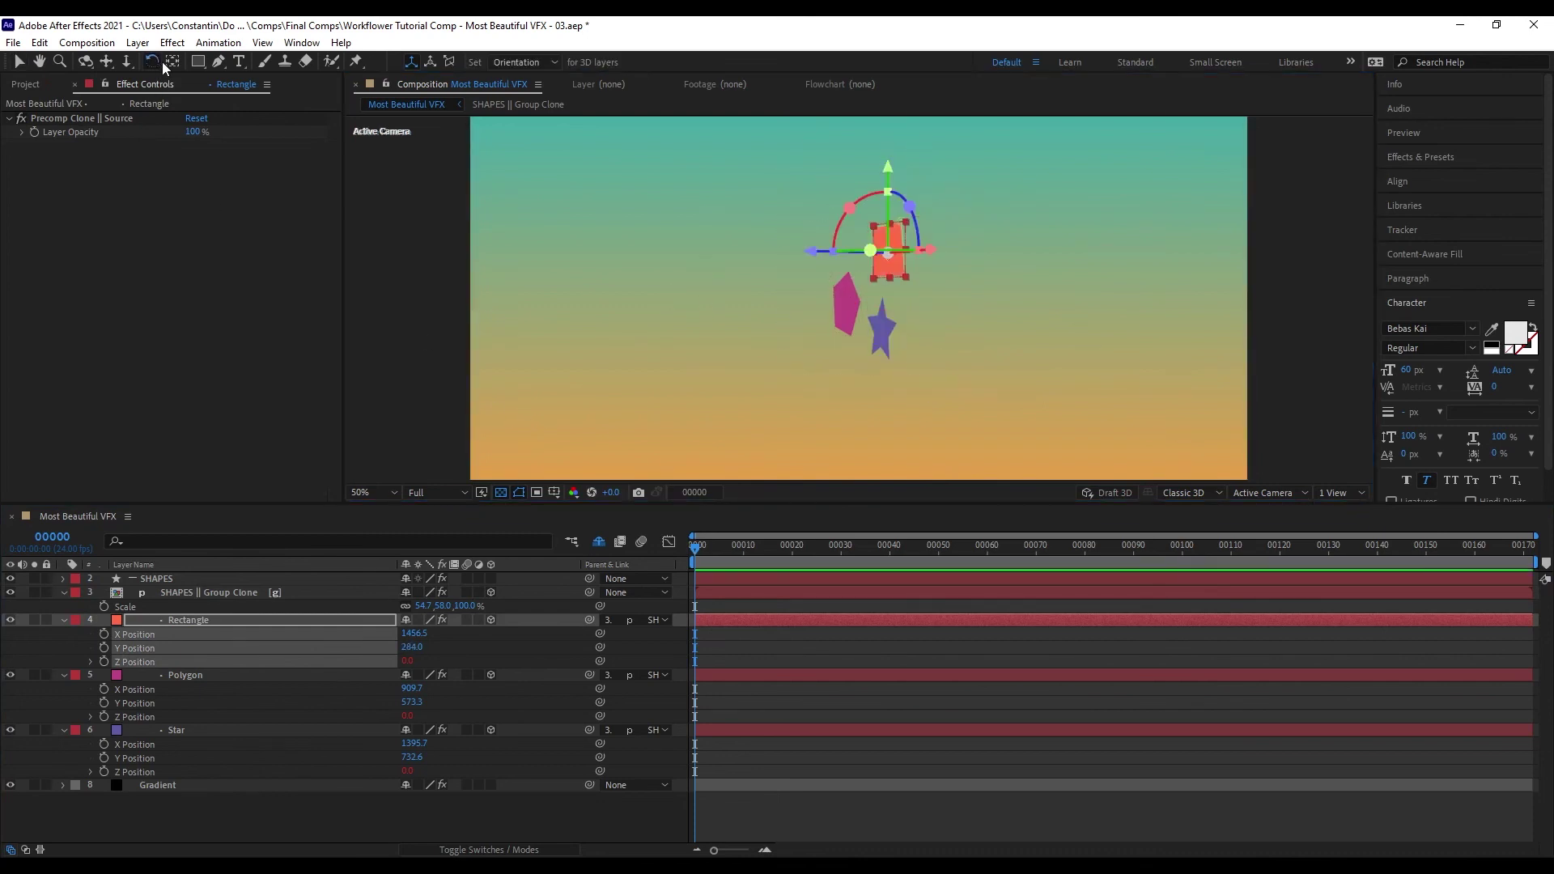
click(516, 62)
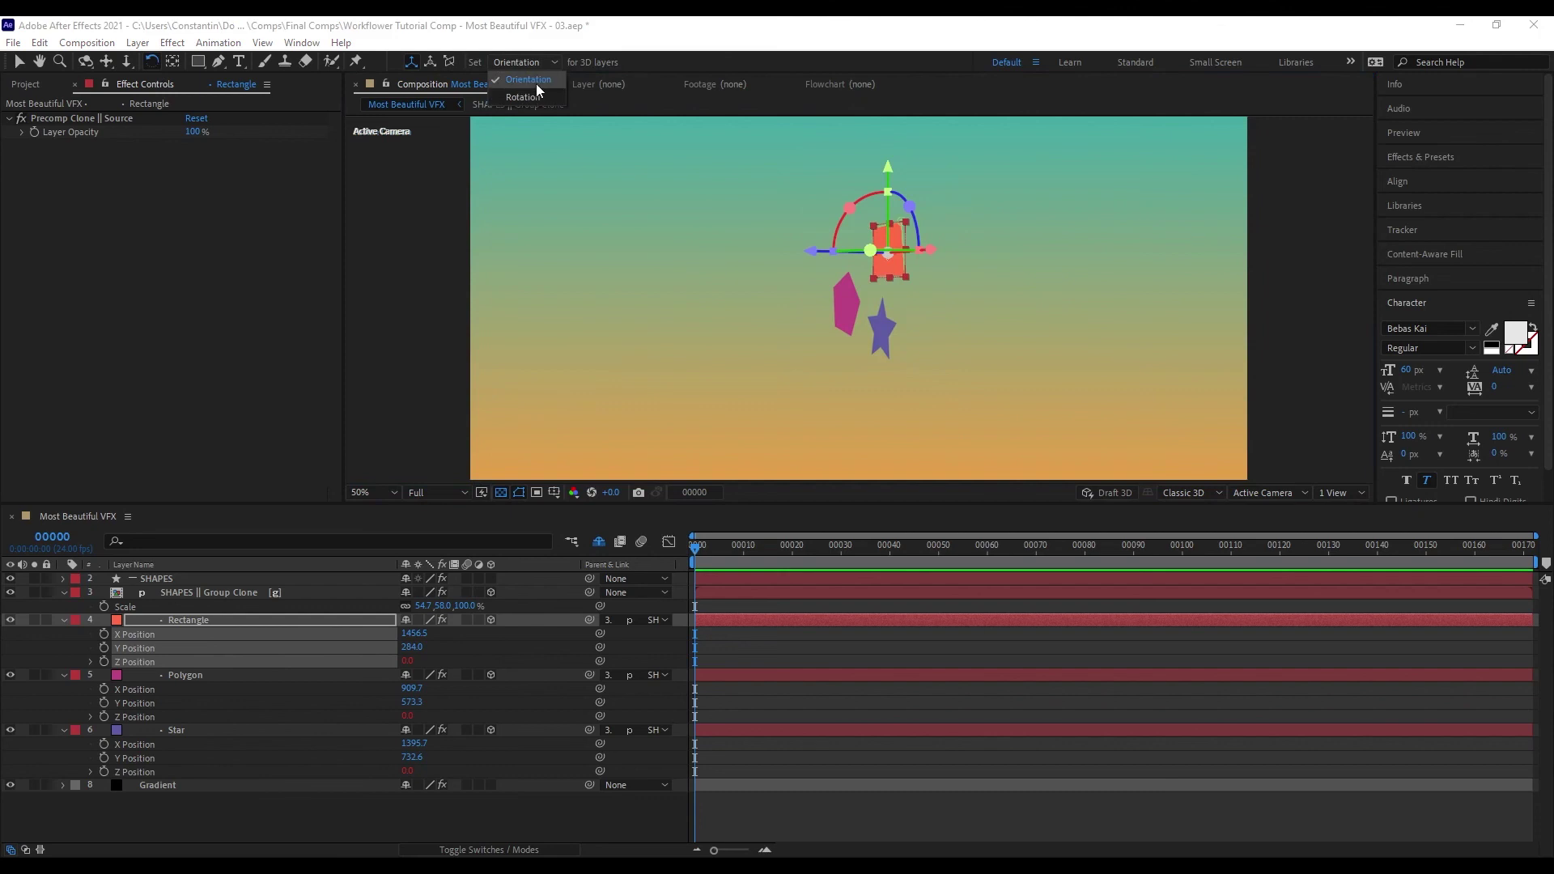
click(237, 625)
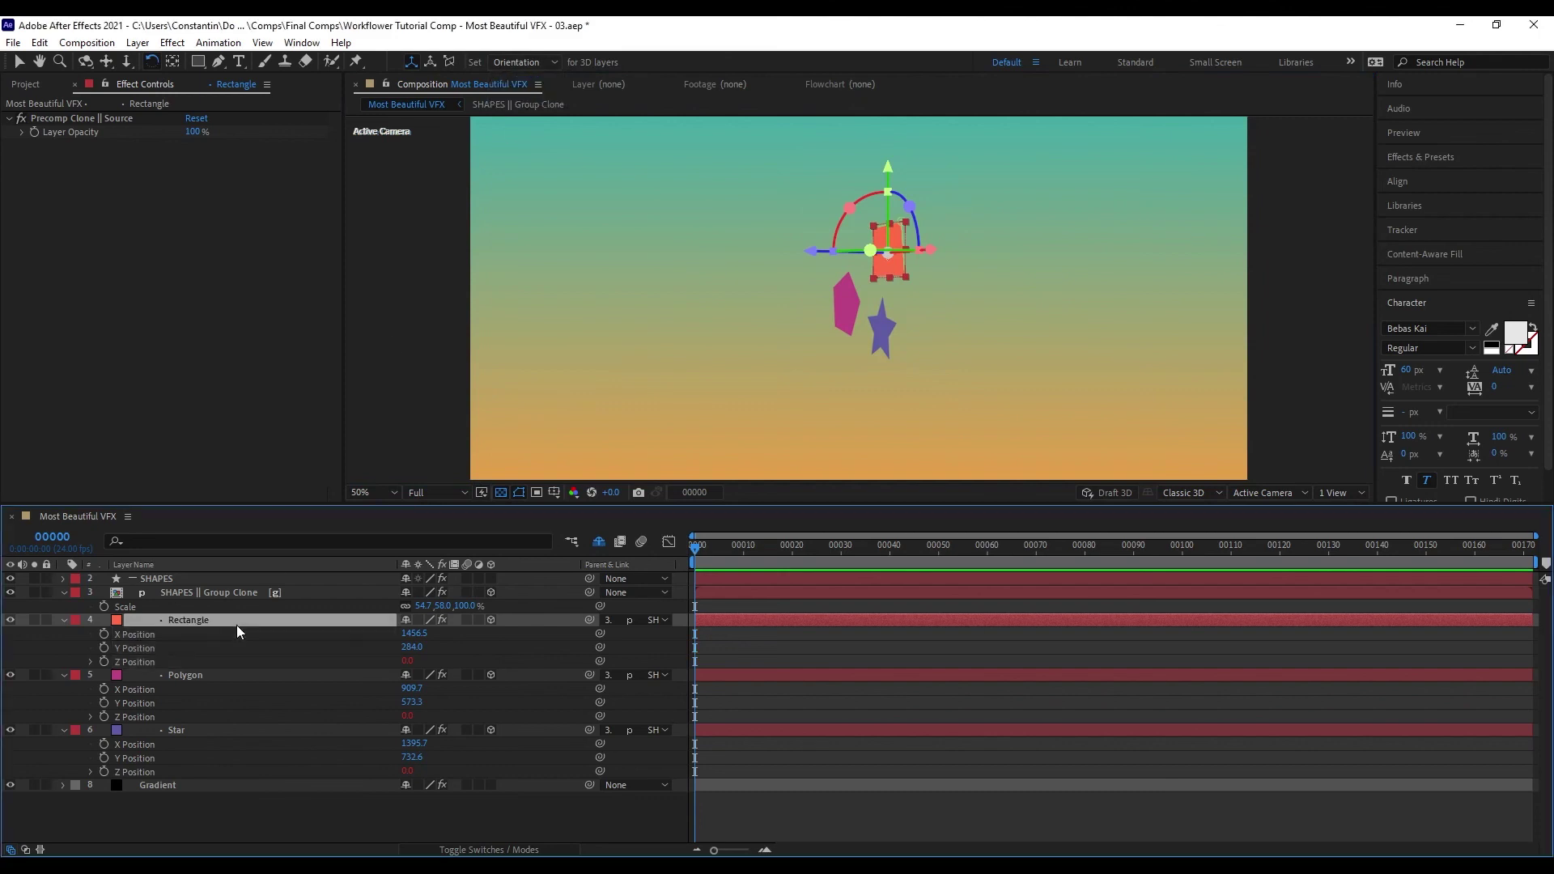
key(r)
click(178, 638)
shift+click(178, 662)
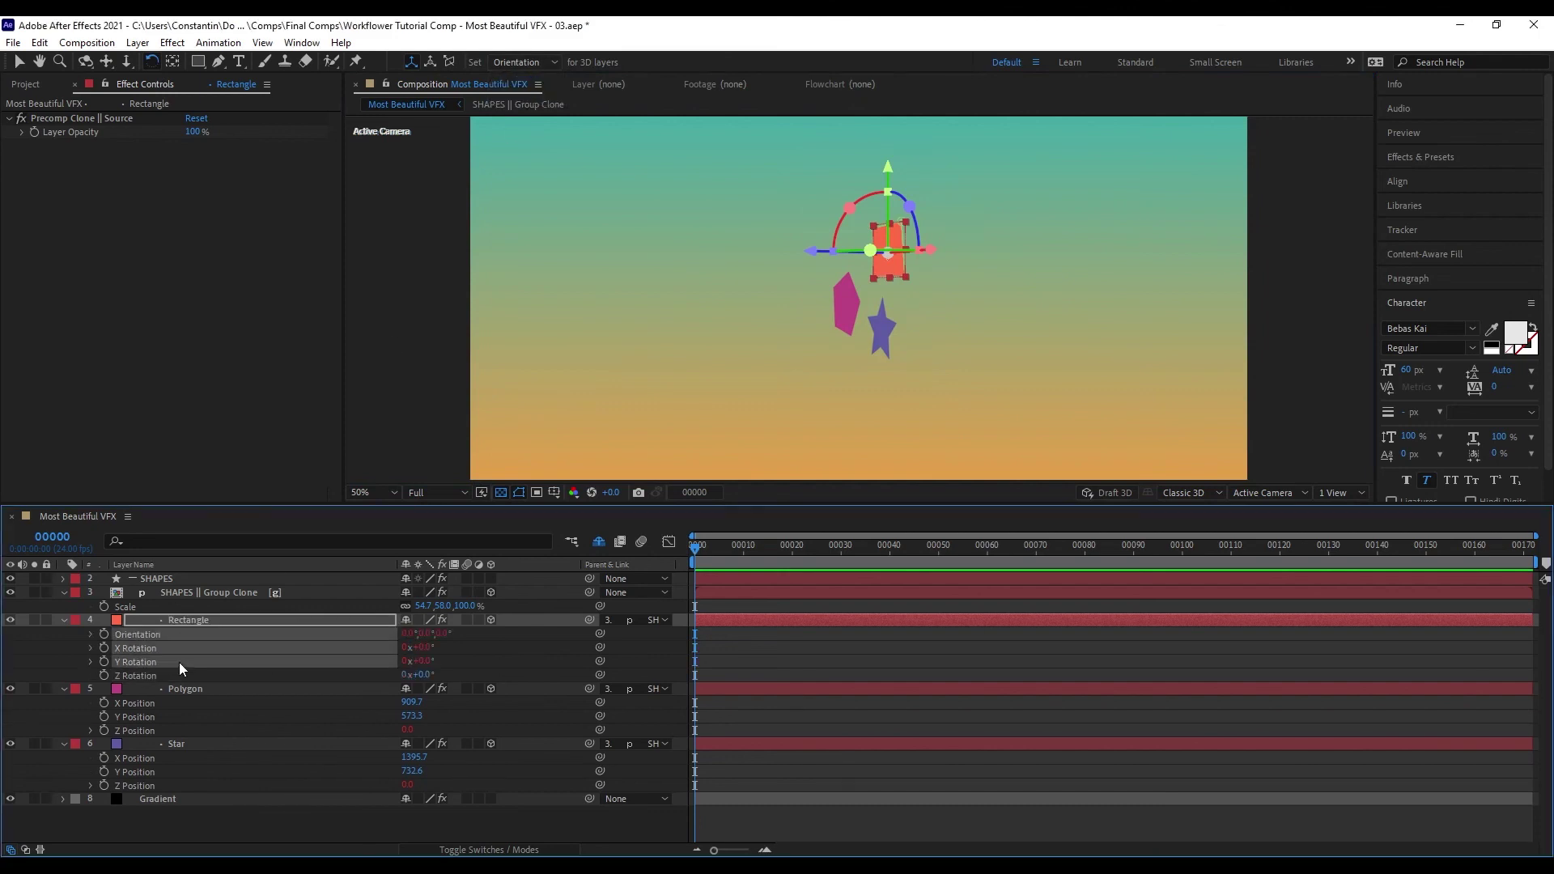
click(253, 675)
- Set the Rotation tool to change Rotation instead of Orientation and rotate the Rectangle layer about its Z axis to -1.3°
click(525, 62)
click(522, 106)
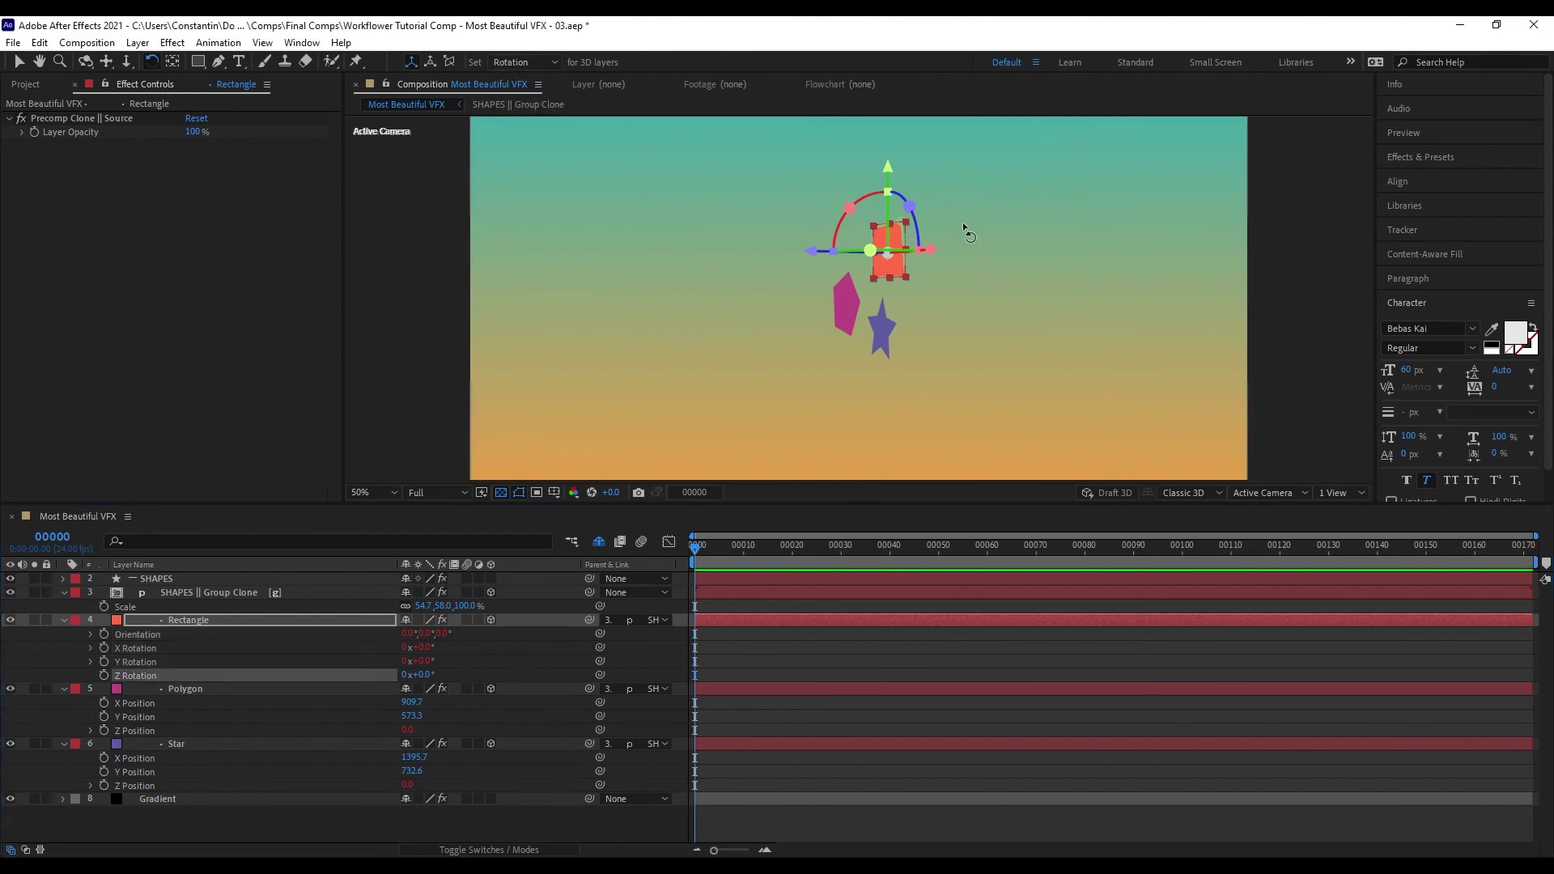
drag(910, 206, 916, 284)
key(ctrl+z)
key(v)
- Enable Collapse Transformations on the SHAPES group clone and refresh the connections
click(364, 593)
click(418, 593)
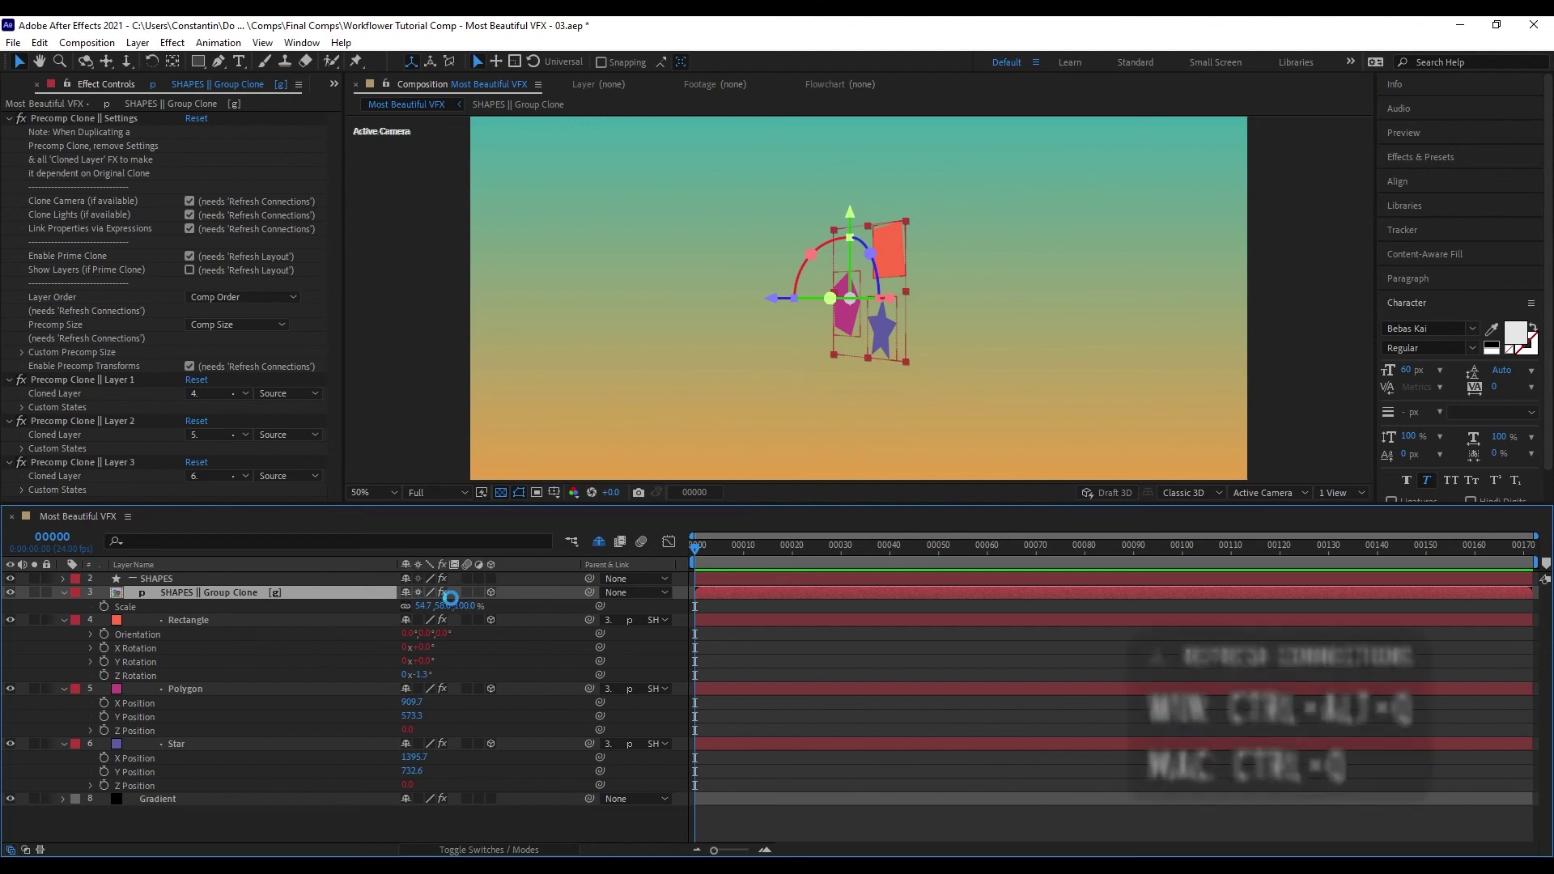
key(ctrl+alt+q)
- Move the Rectangle layer along its Z axis to about 498.8 and the Polygon layer to about -378.0
click(327, 621)
drag(812, 251, 937, 258)
click(246, 729)
drag(746, 309, 599, 312)
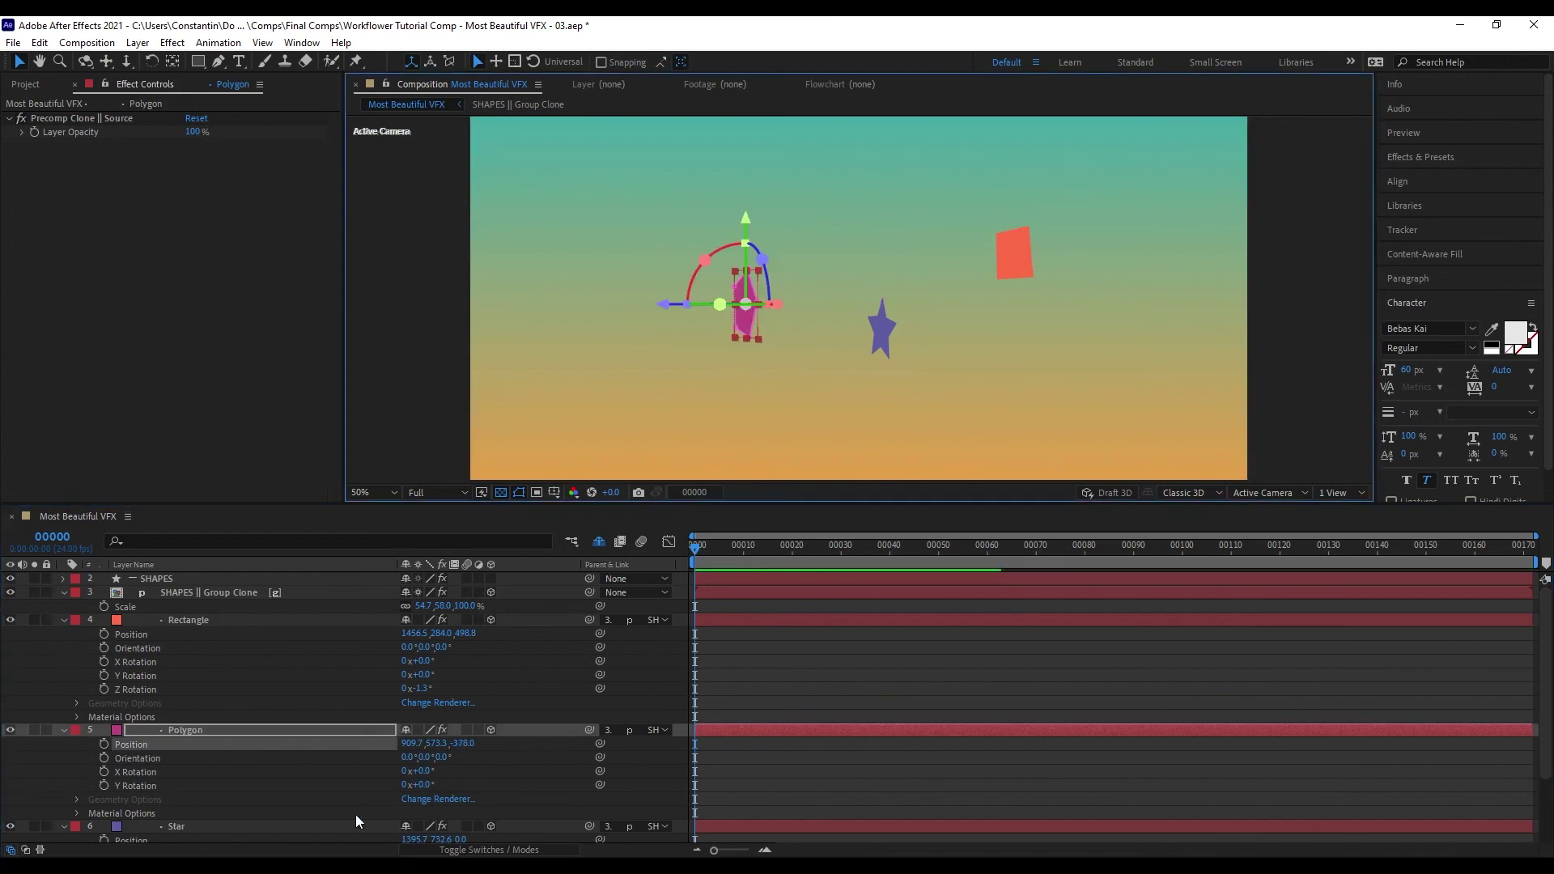
- Rotate the SHAPES group clone about its vertical axis and move the Rectangle layer up to about Y 217.9
click(315, 592)
mouse_move(837, 298)
mouse_down()
mouse_move(852, 298)
mouse_move(696, 397)
mouse_move(600, 510)
mouse_up()
click(790, 260)
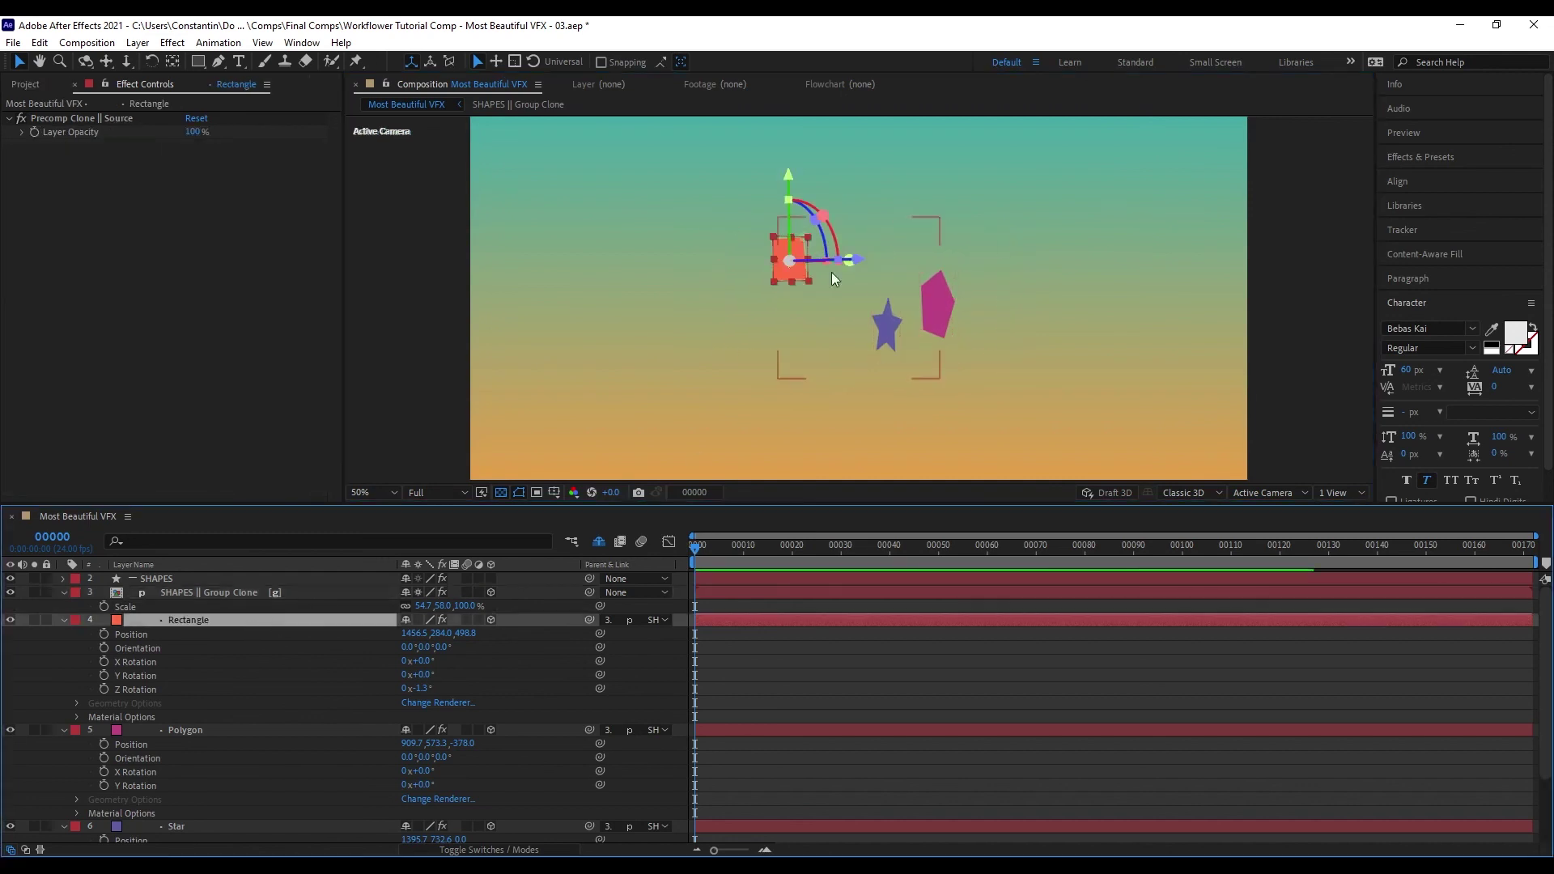
mouse_move(774, 186)
mouse_down()
mouse_move(781, 406)
mouse_move(780, 160)
mouse_up()
- Disable Collapse Transformations on the SHAPES group clone and refresh the connections
click(355, 592)
click(419, 593)
key(ctrl+alt+q)
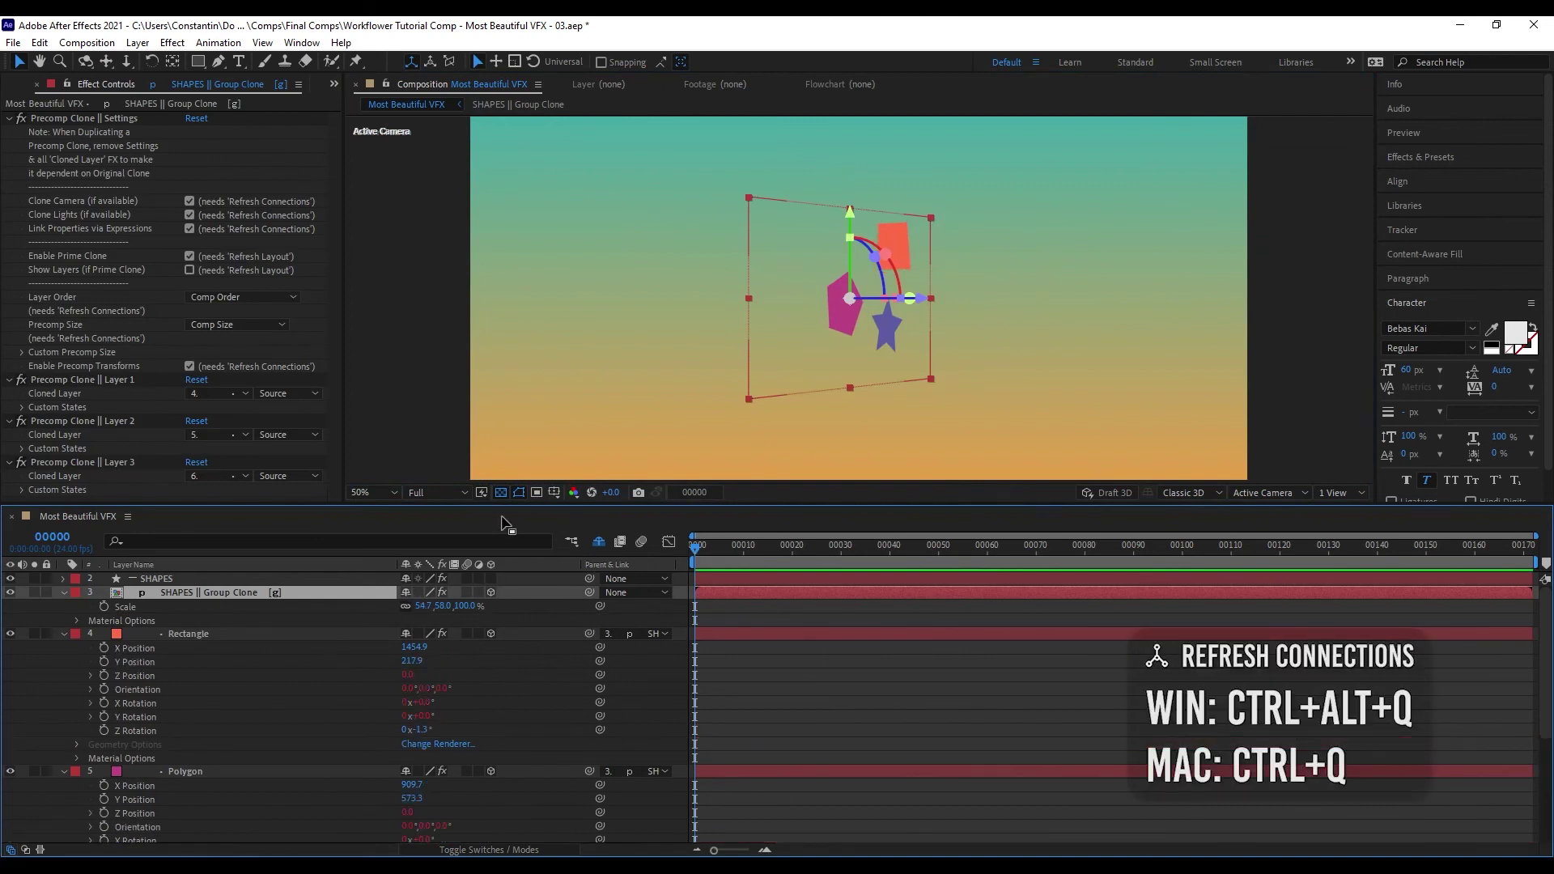
- Move the SHAPES group clone slightly upward along its Y axis
click(336, 633)
ctrl+click(328, 771)
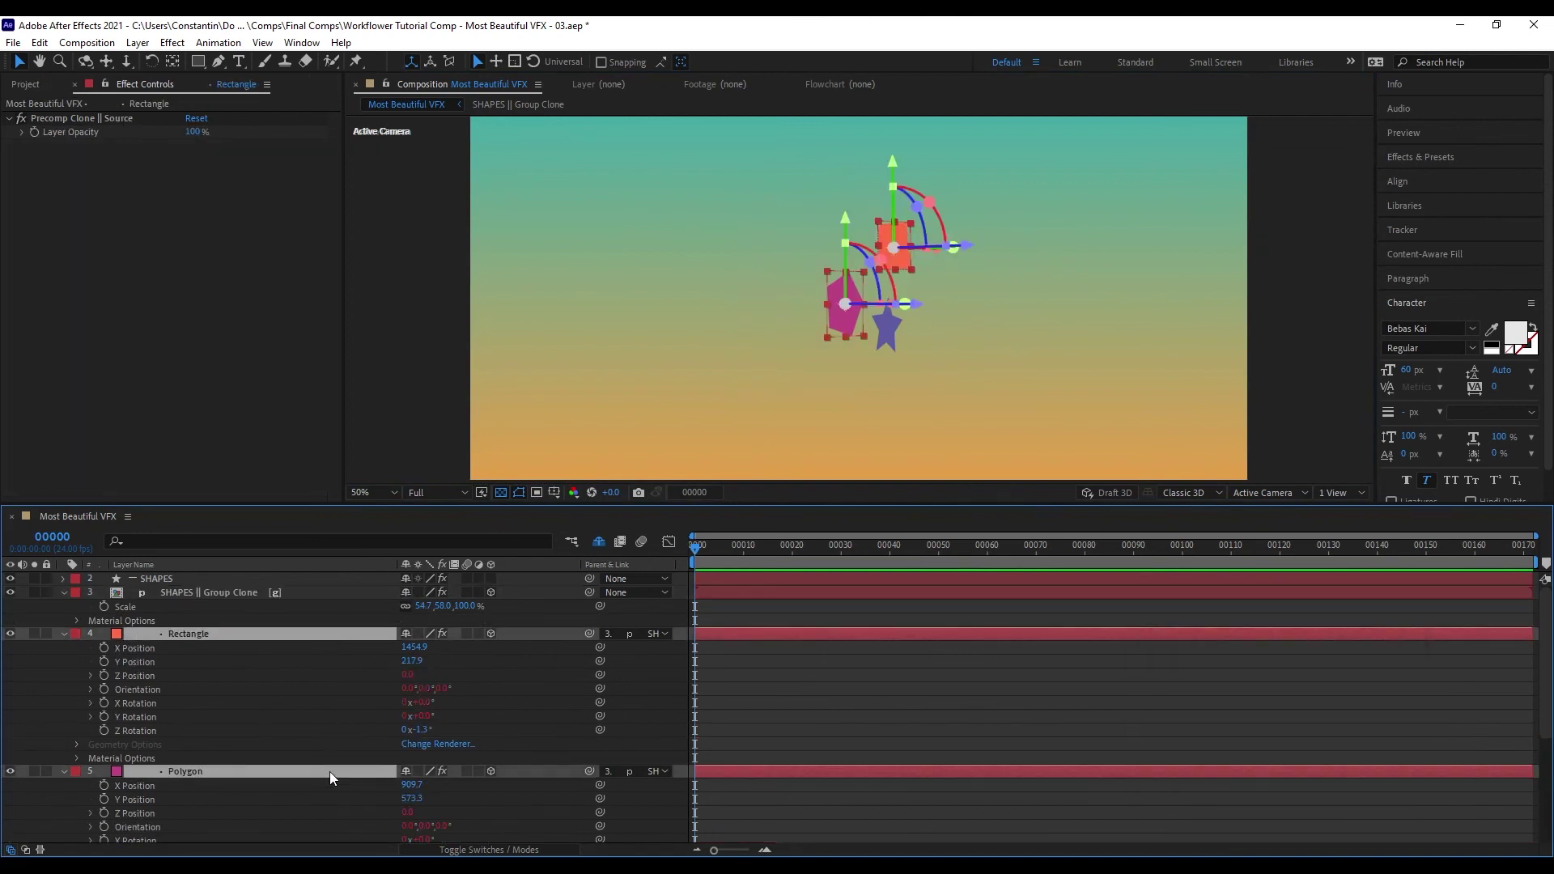
scroll(361, 718, down, 3)
drag(813, 335, 814, 322)
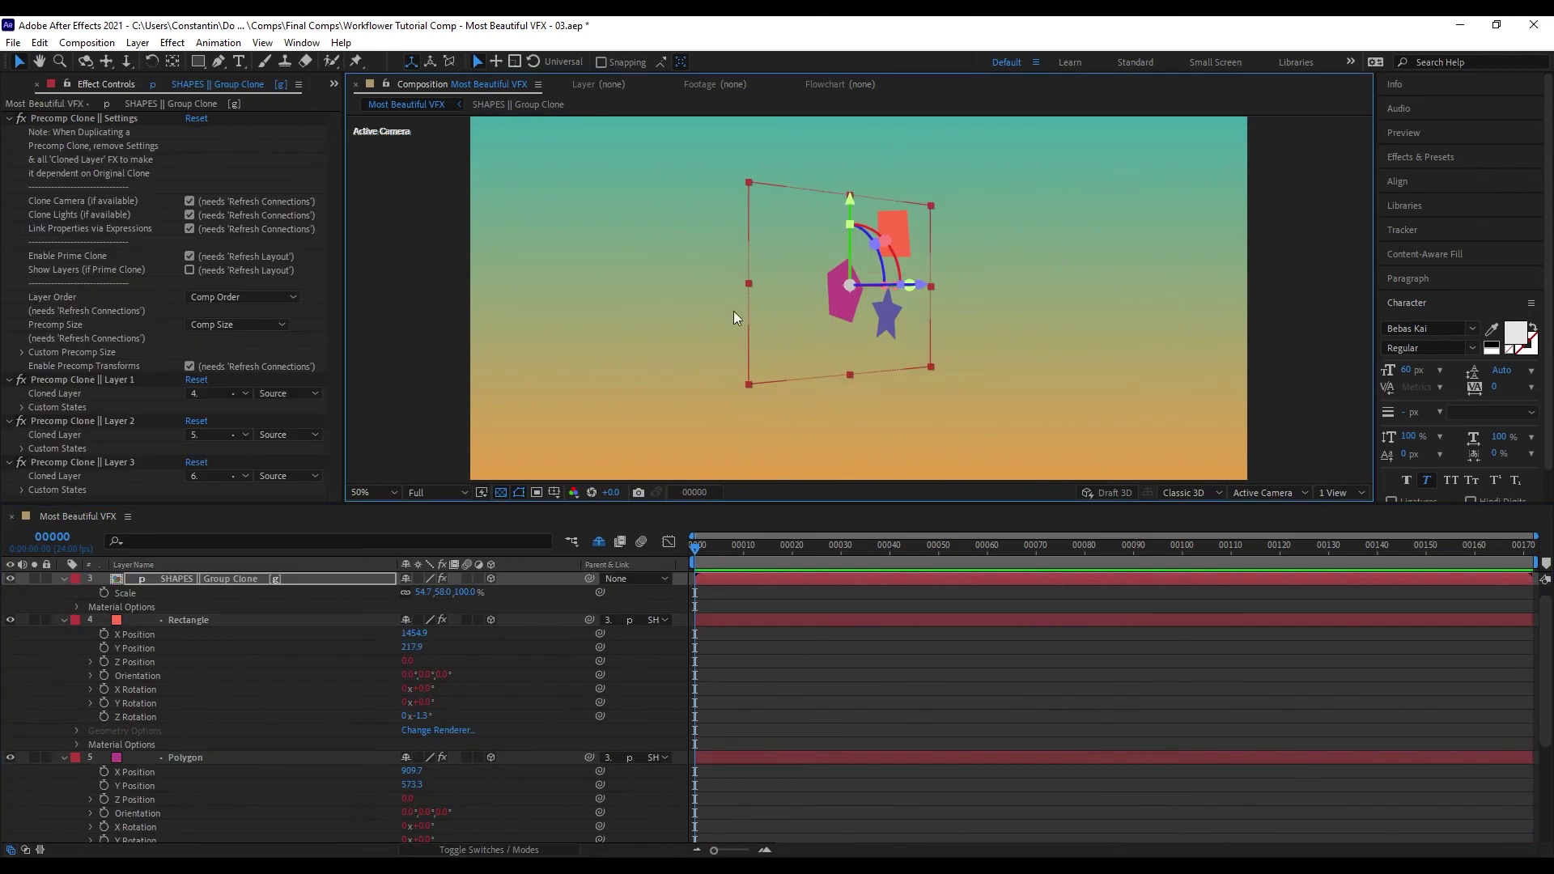
- Collapse the settings of all Precomp Clone effects on the SHAPES group clone and add a Roughen Edges effect
click(119, 464)
key(ctrl+a)
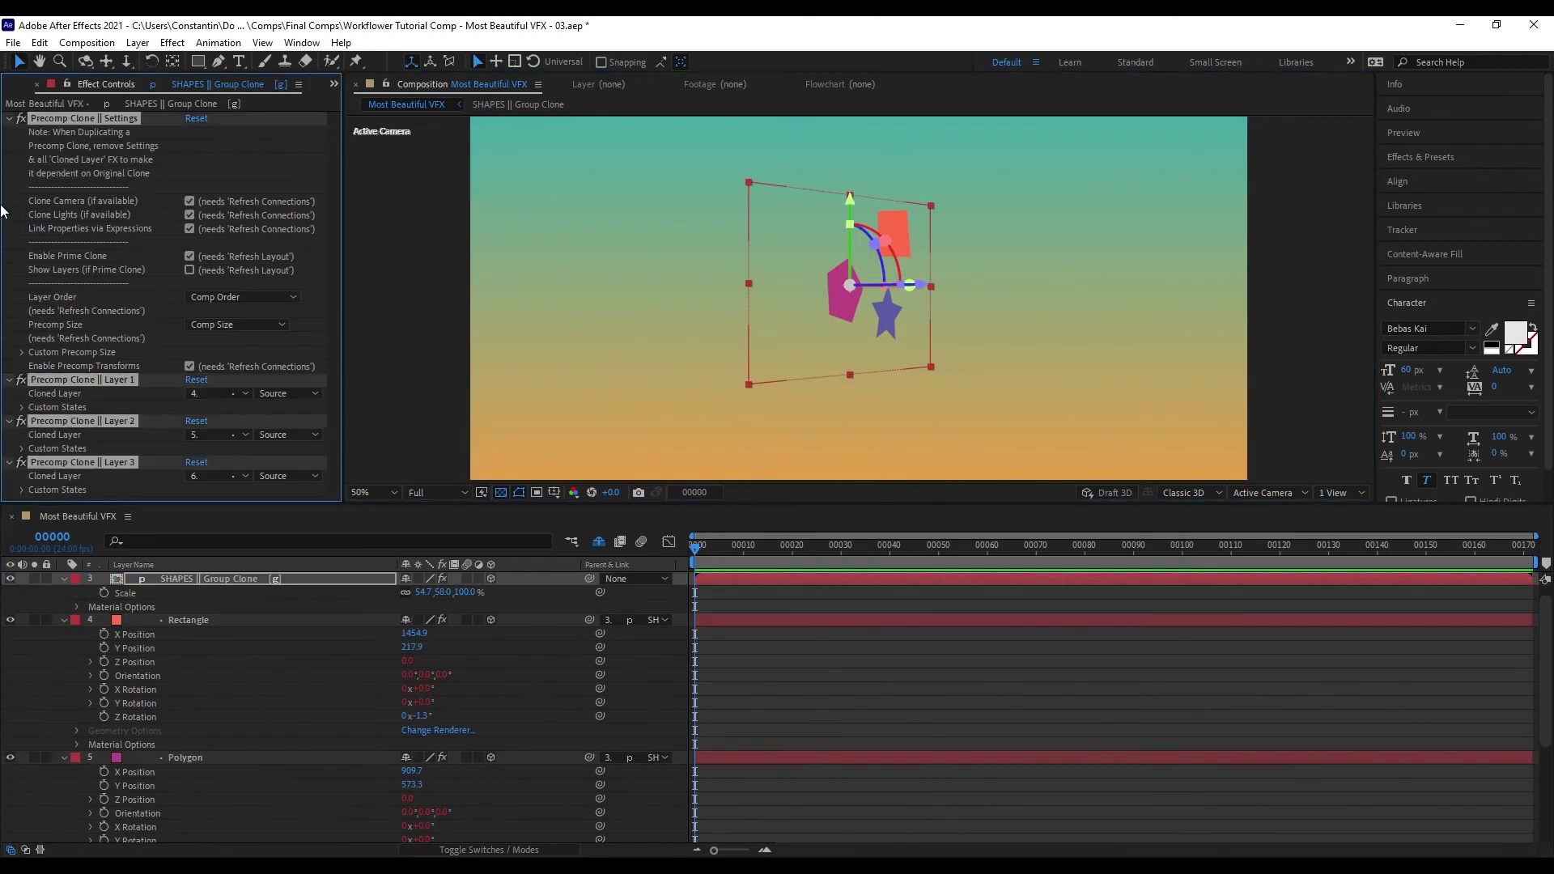
click(9, 118)
click(133, 260)
key(ctrl+space)
text(roug)
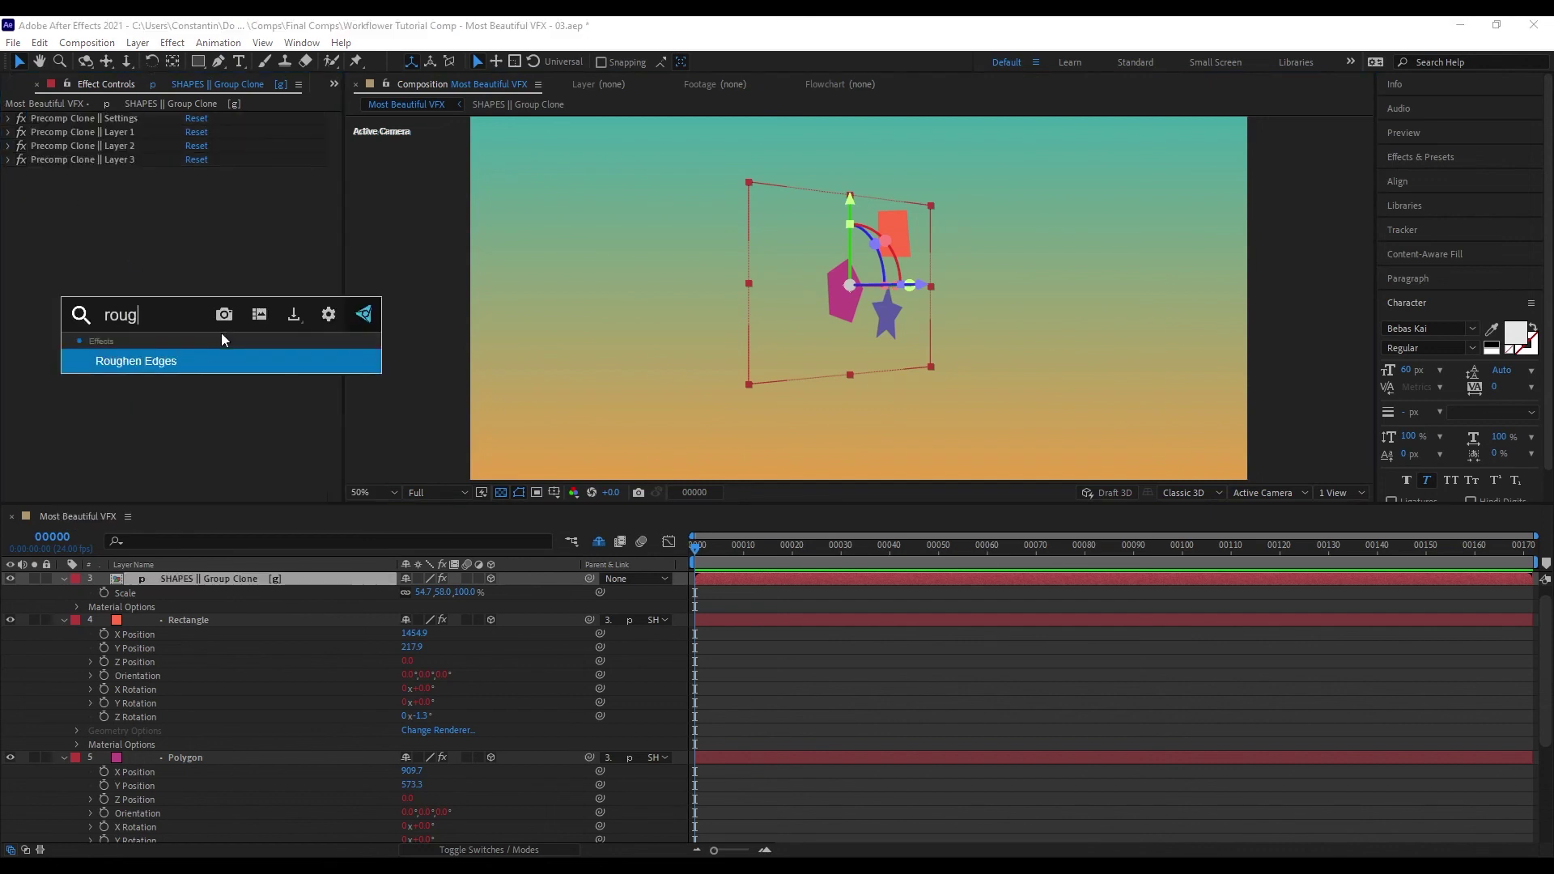
key(Return)
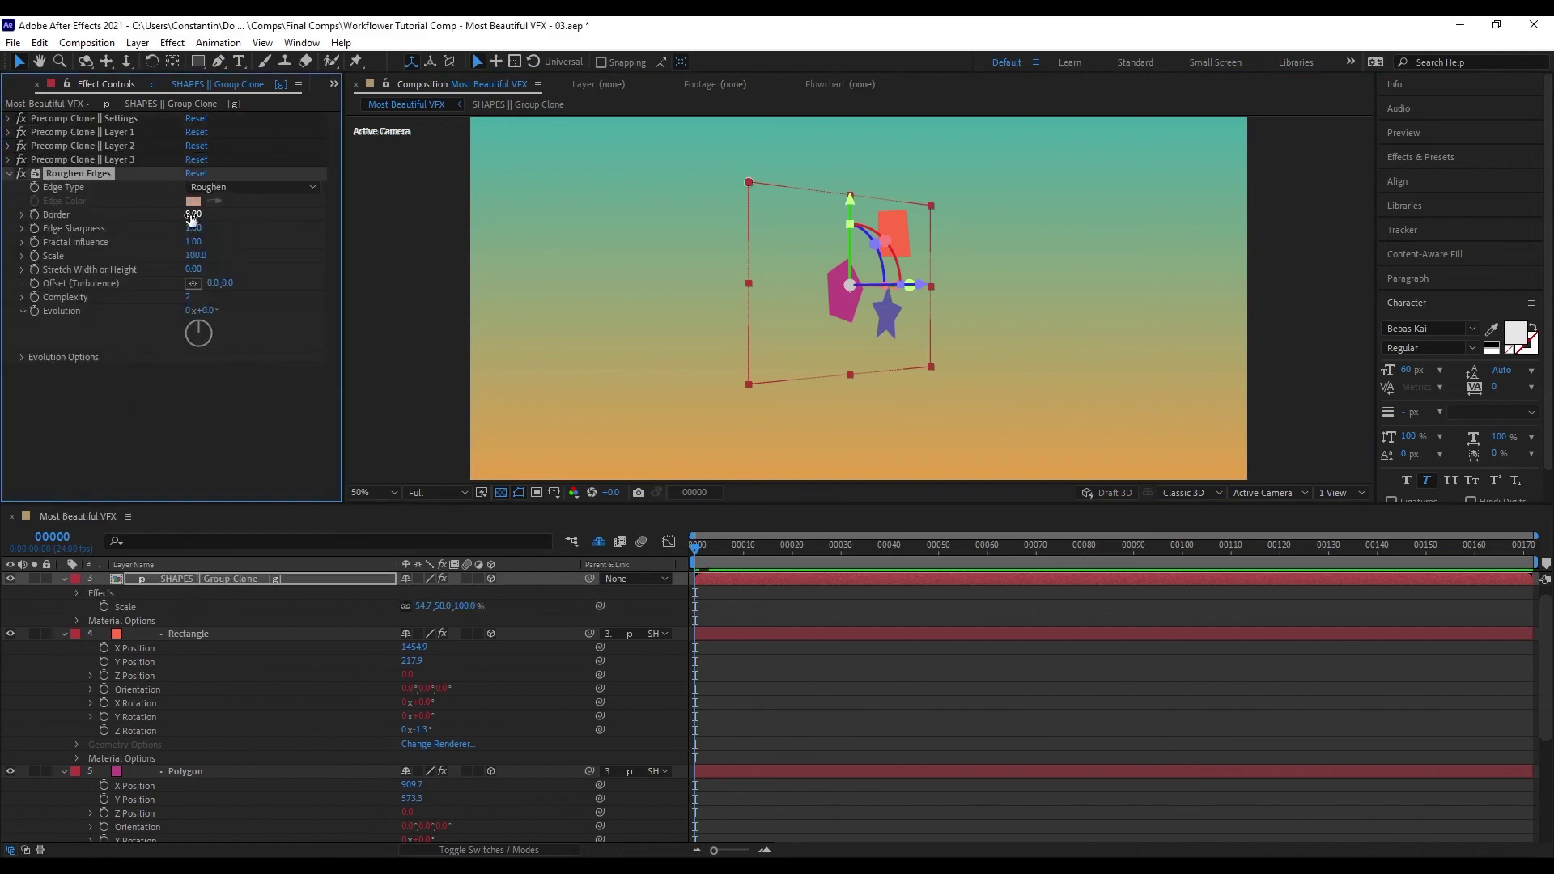
- Set the Roughen Edges Border to 145.70 and move the SHAPES group clone slightly downward
drag(1212, 168, 1230, 168)
mouse_move(850, 237)
mouse_down()
mouse_move(849, 363)
mouse_move(850, 246)
mouse_up()
- Enable Collapse Transformations on the SHAPES group clone with refreshed connections, and set the Roughen Edges Border to 29.40
click(419, 579)
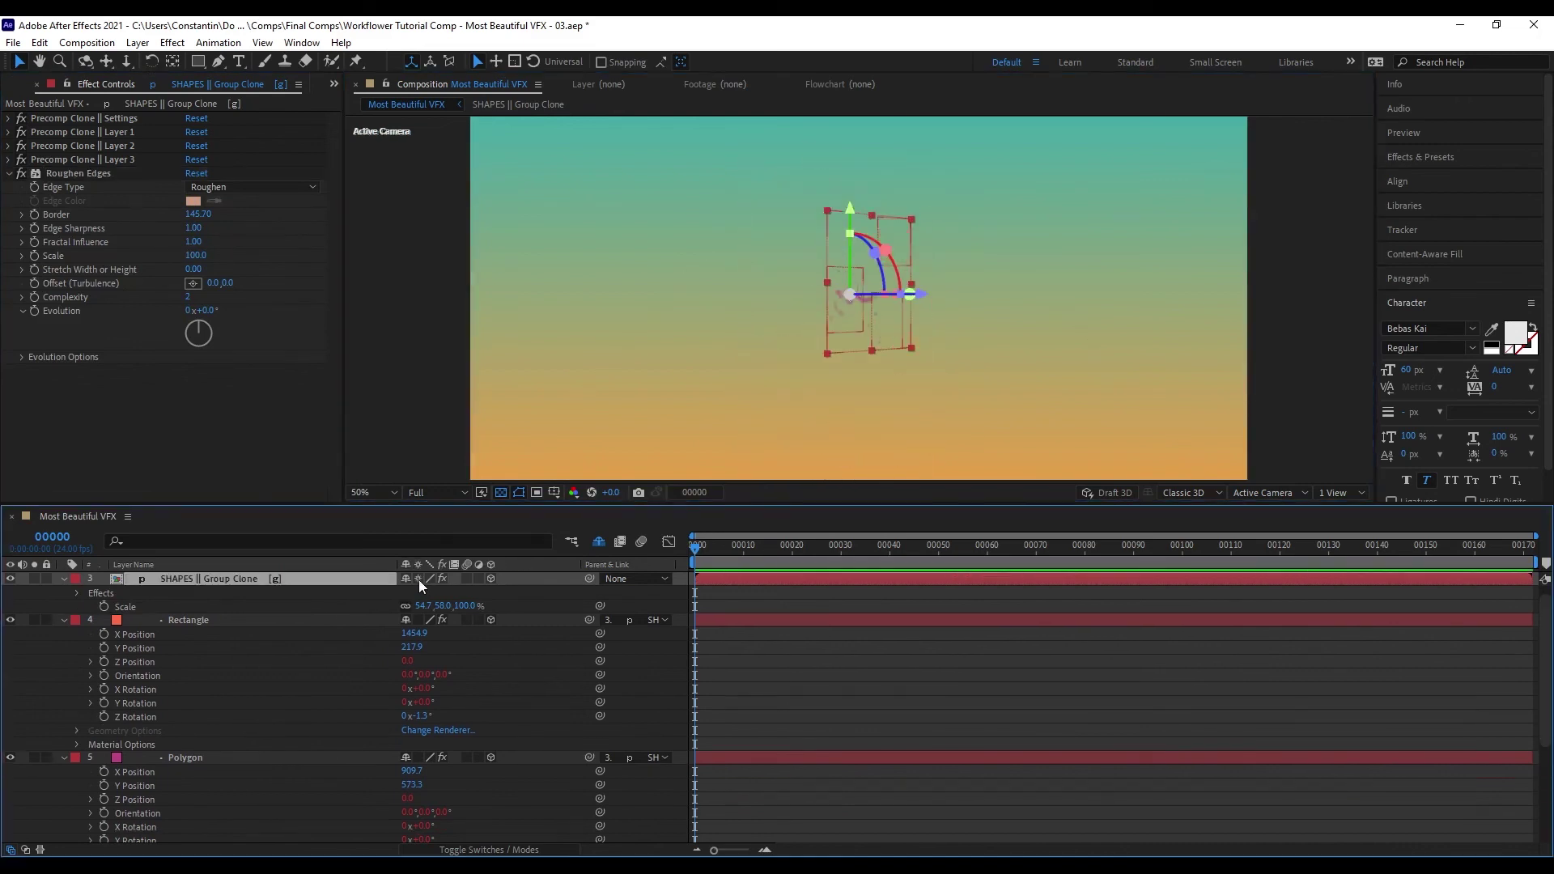
key(ctrl+alt+q)
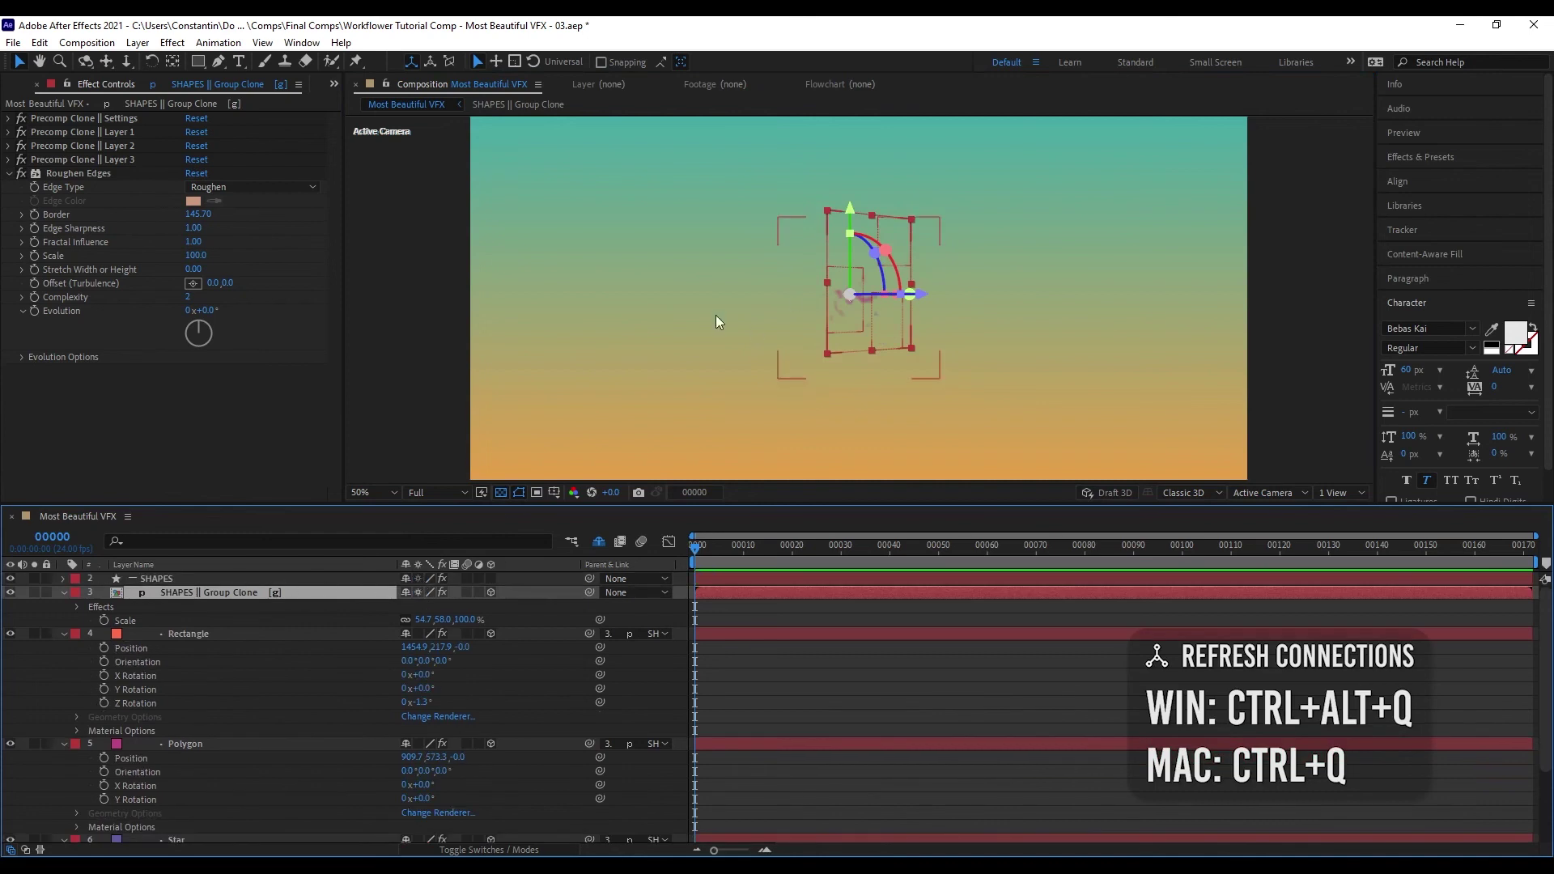
drag(204, 216, 267, 217)
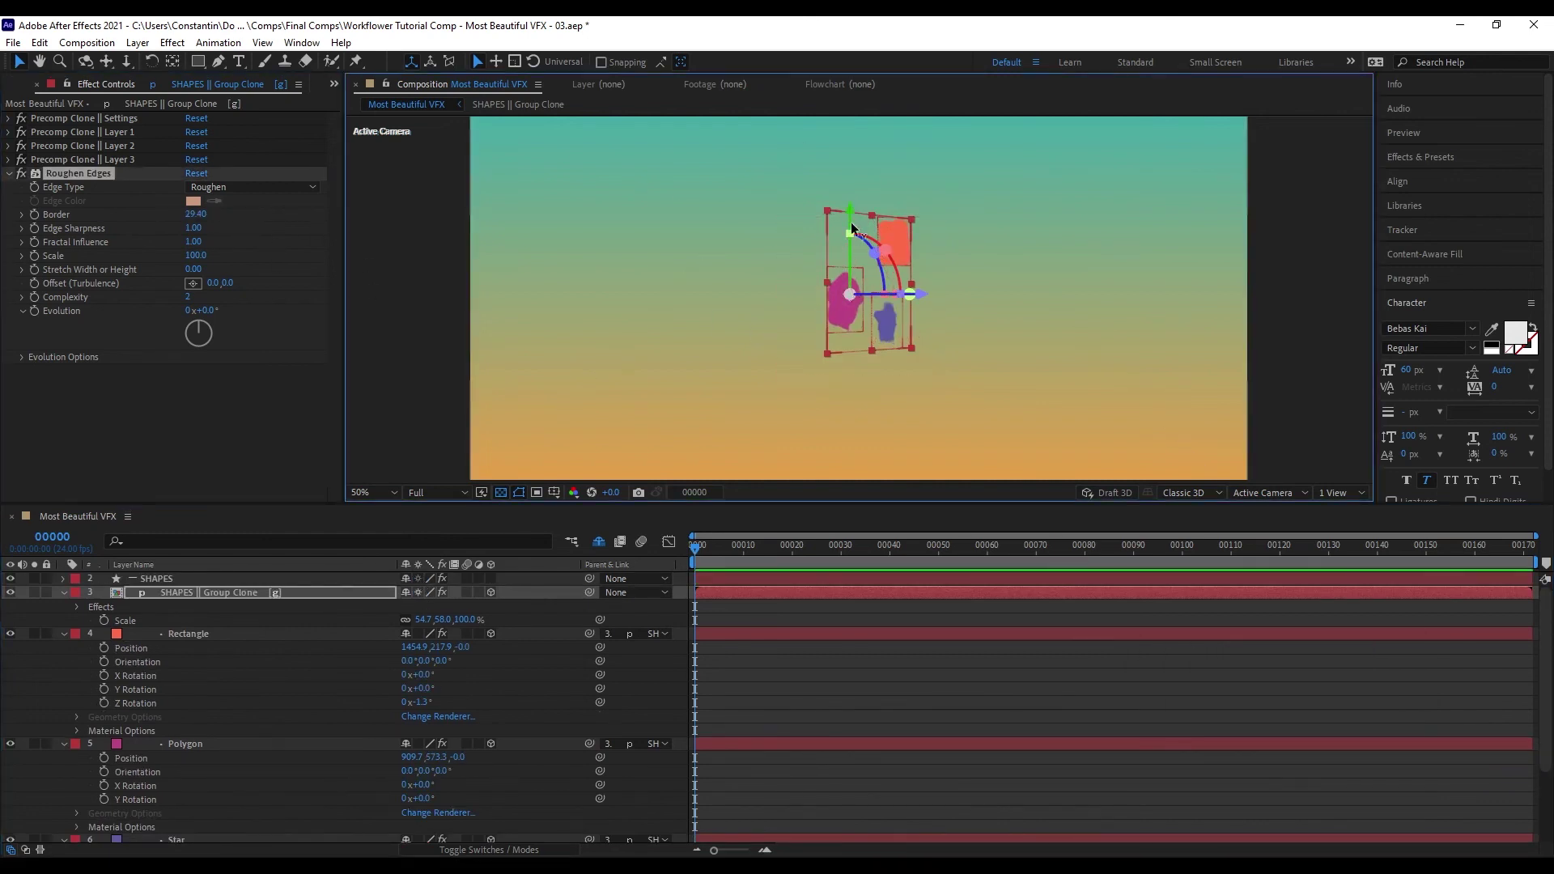